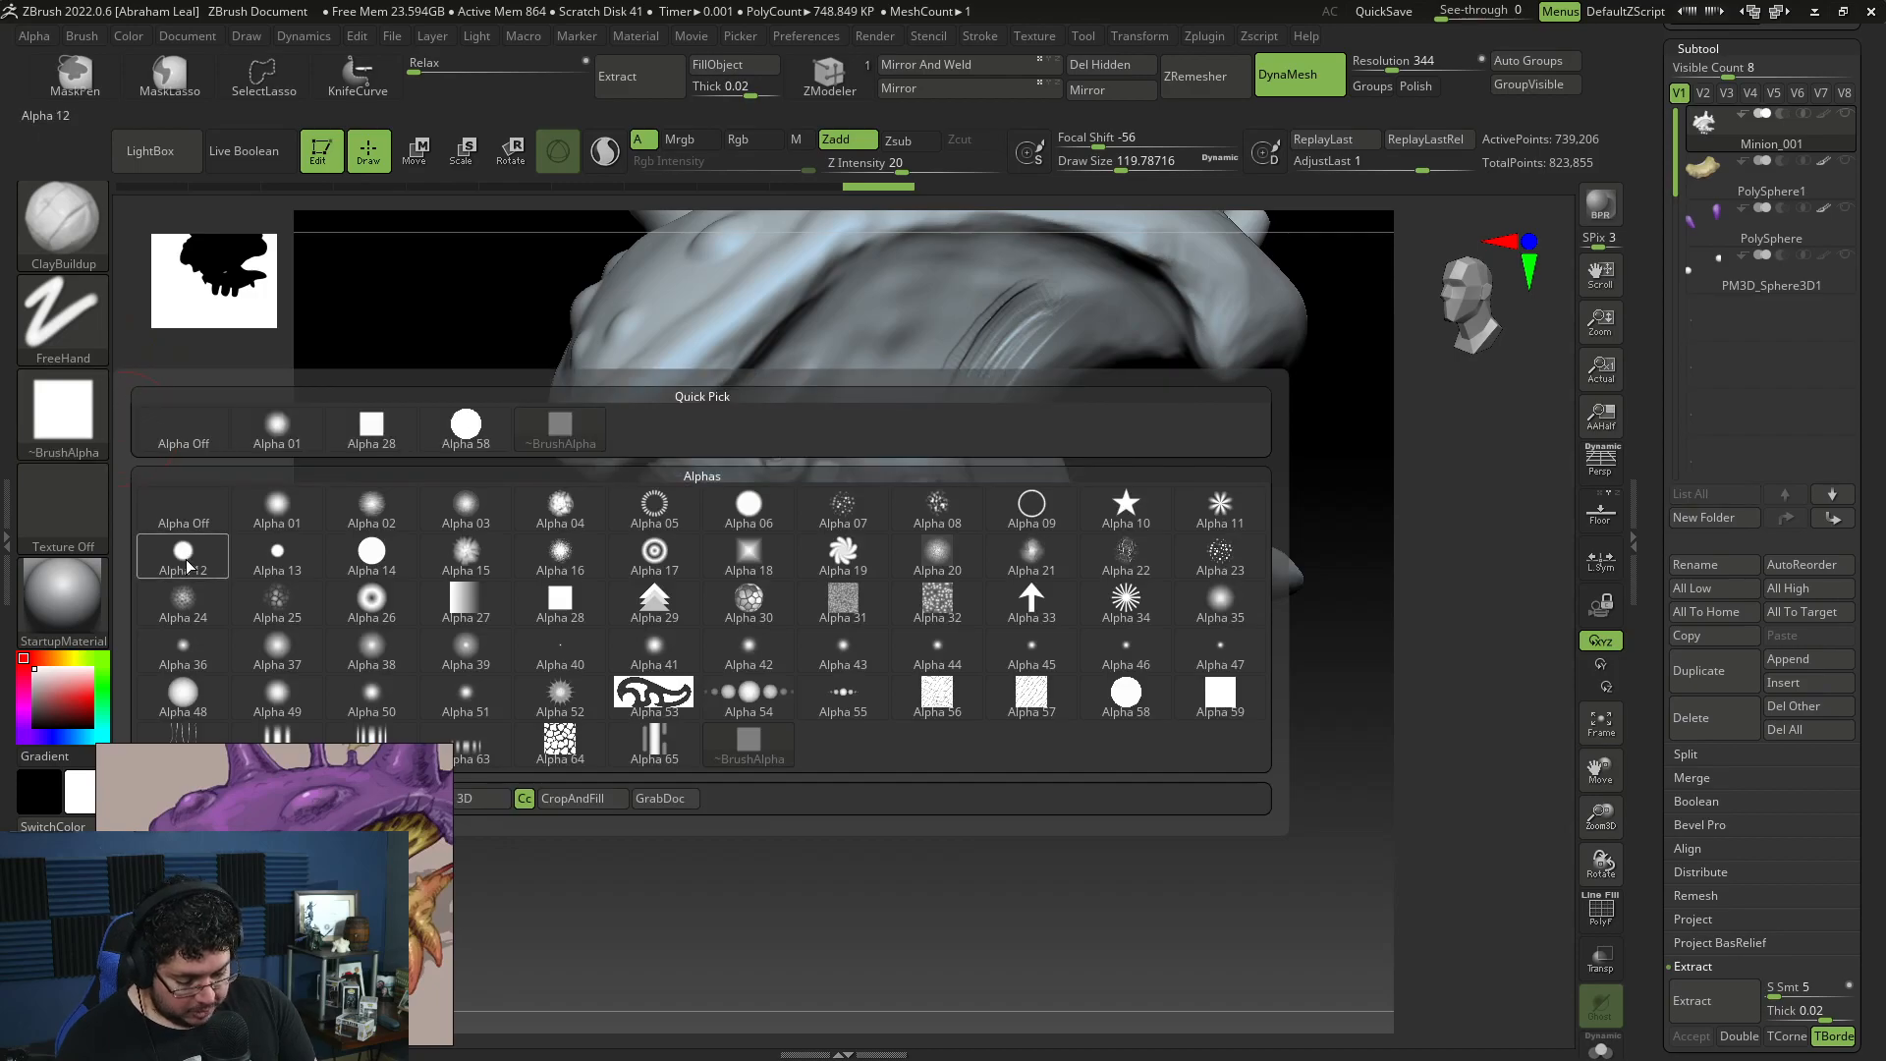
# Step: Test ClayBuildup strokes with a round alpha on the inner cheek, smooth the streaks and set the draw size to about 83
pyautogui.moveTo(1159, 454); pyautogui.dragTo(1176, 395)
pyautogui.moveTo(946, 411)
pyautogui.mouseDown()
pyautogui.moveTo(993, 328)
pyautogui.moveTo(972, 365)
pyautogui.mouseUp()
pyautogui.press('shift')
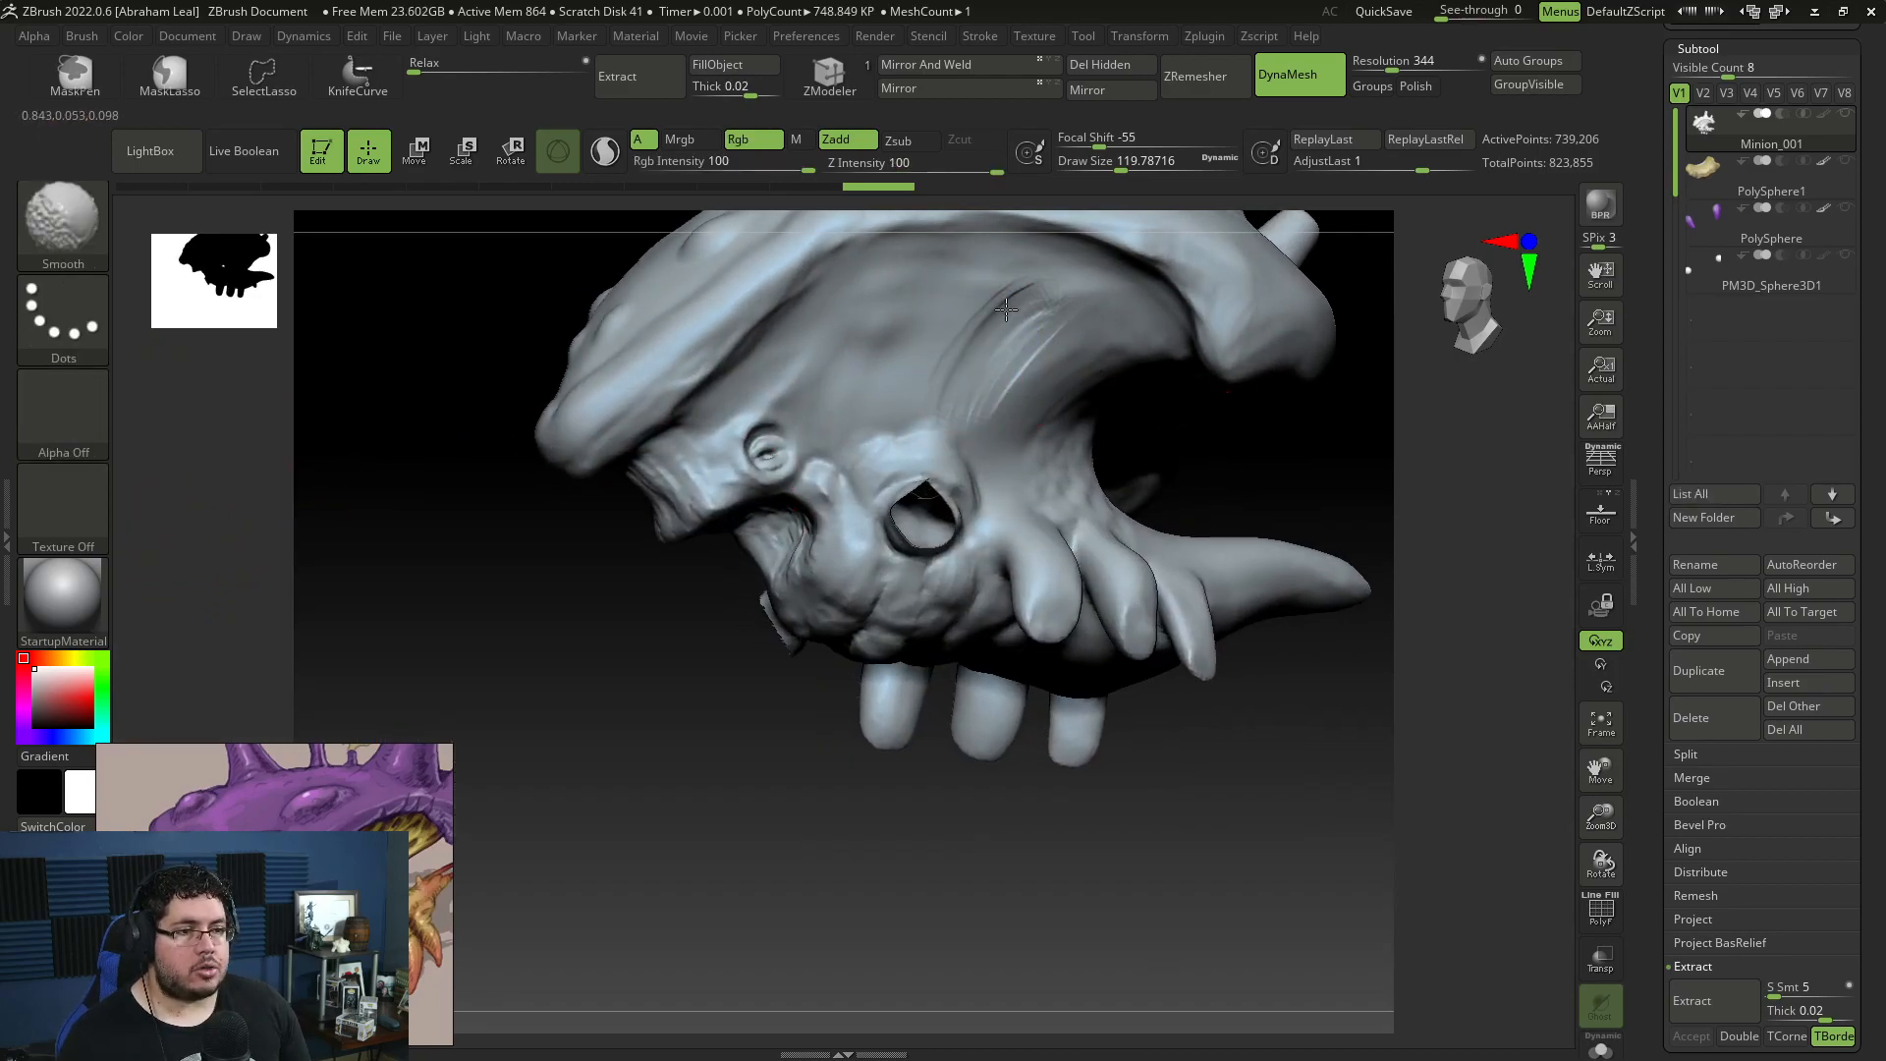
pyautogui.press('space')
pyautogui.moveTo(1015, 322); pyautogui.dragTo(999, 322)
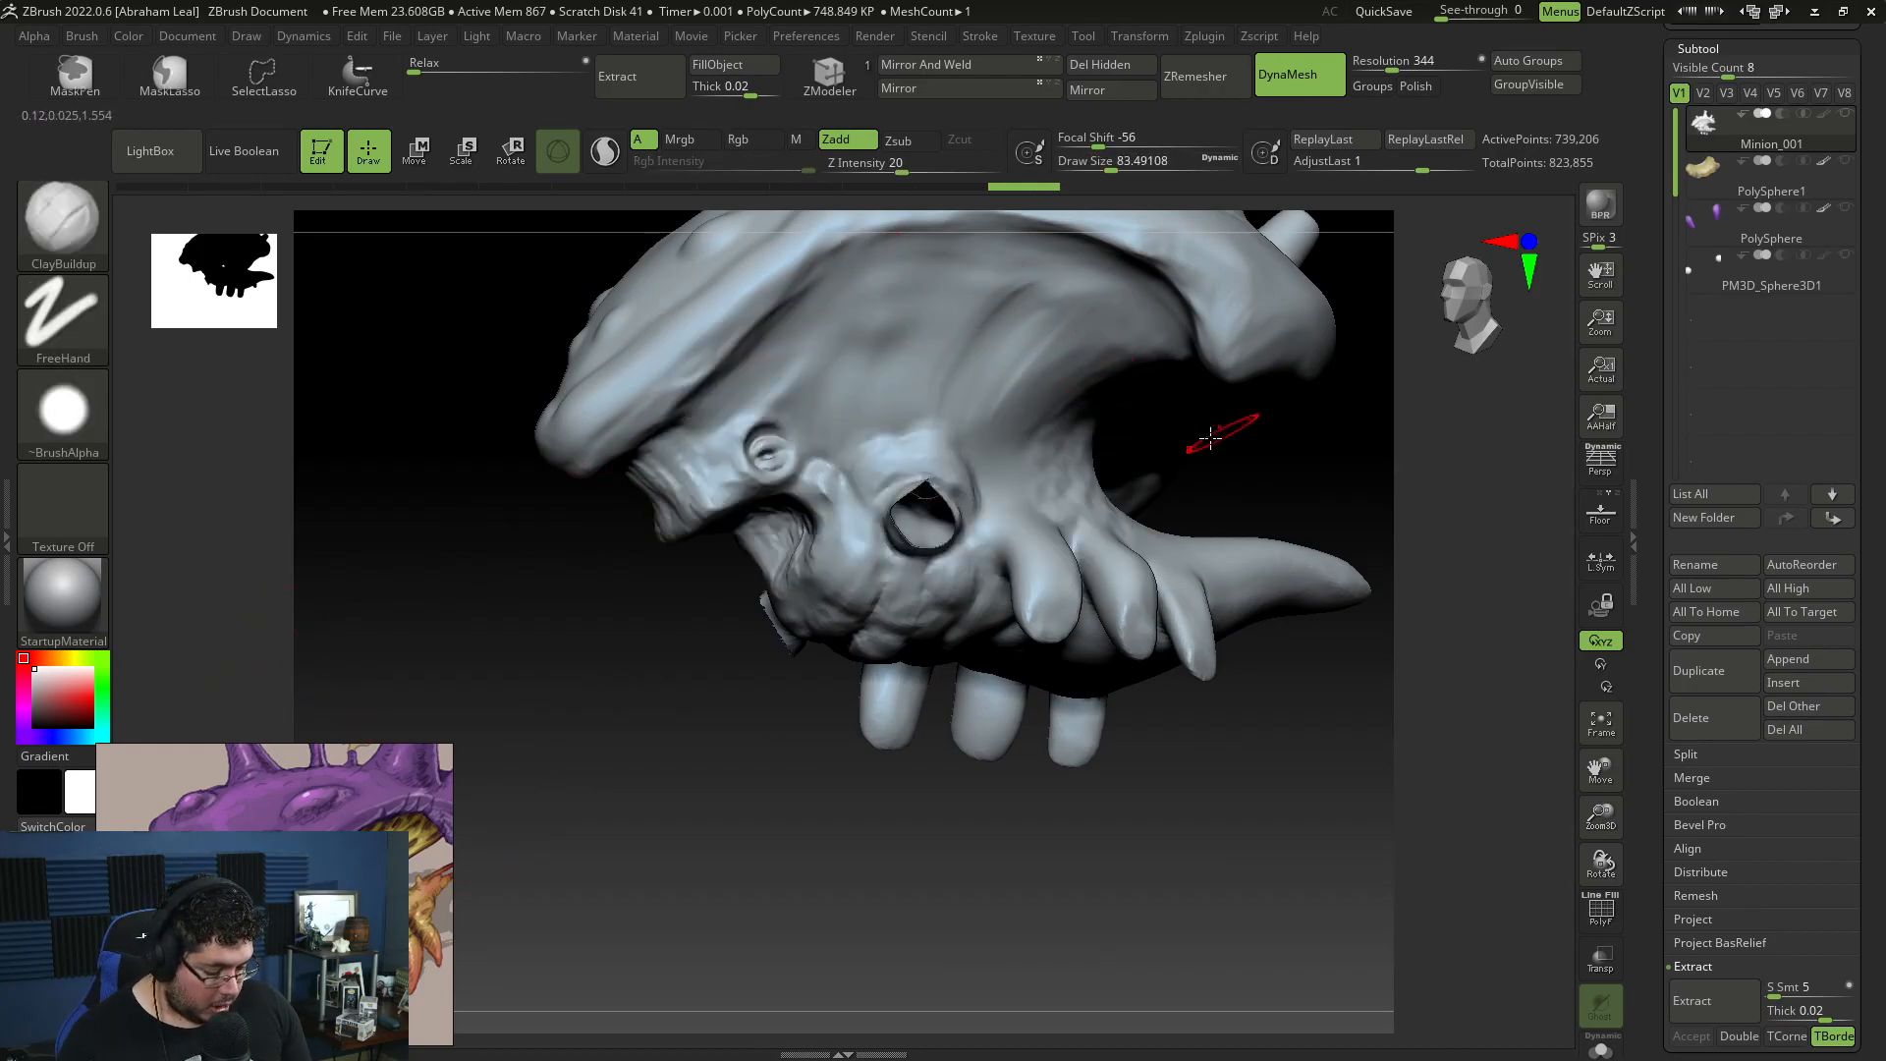
# Step: Try ClayBuildup strokes across the upper cheek beneath the shell rim, and undo them
pyautogui.moveTo(1284, 475)
pyautogui.mouseDown()
pyautogui.moveTo(1182, 534)
pyautogui.moveTo(948, 390)
pyautogui.moveTo(938, 415)
pyautogui.mouseUp()
pyautogui.press('space')
pyautogui.press('space')
pyautogui.moveTo(668, 390)
pyautogui.mouseDown()
pyautogui.moveTo(737, 355)
pyautogui.moveTo(835, 355)
pyautogui.mouseUp()
pyautogui.moveTo(781, 359); pyautogui.dragTo(967, 379)
pyautogui.hotkey('ctrl', 'z')
pyautogui.hotkey('ctrl', 'z')
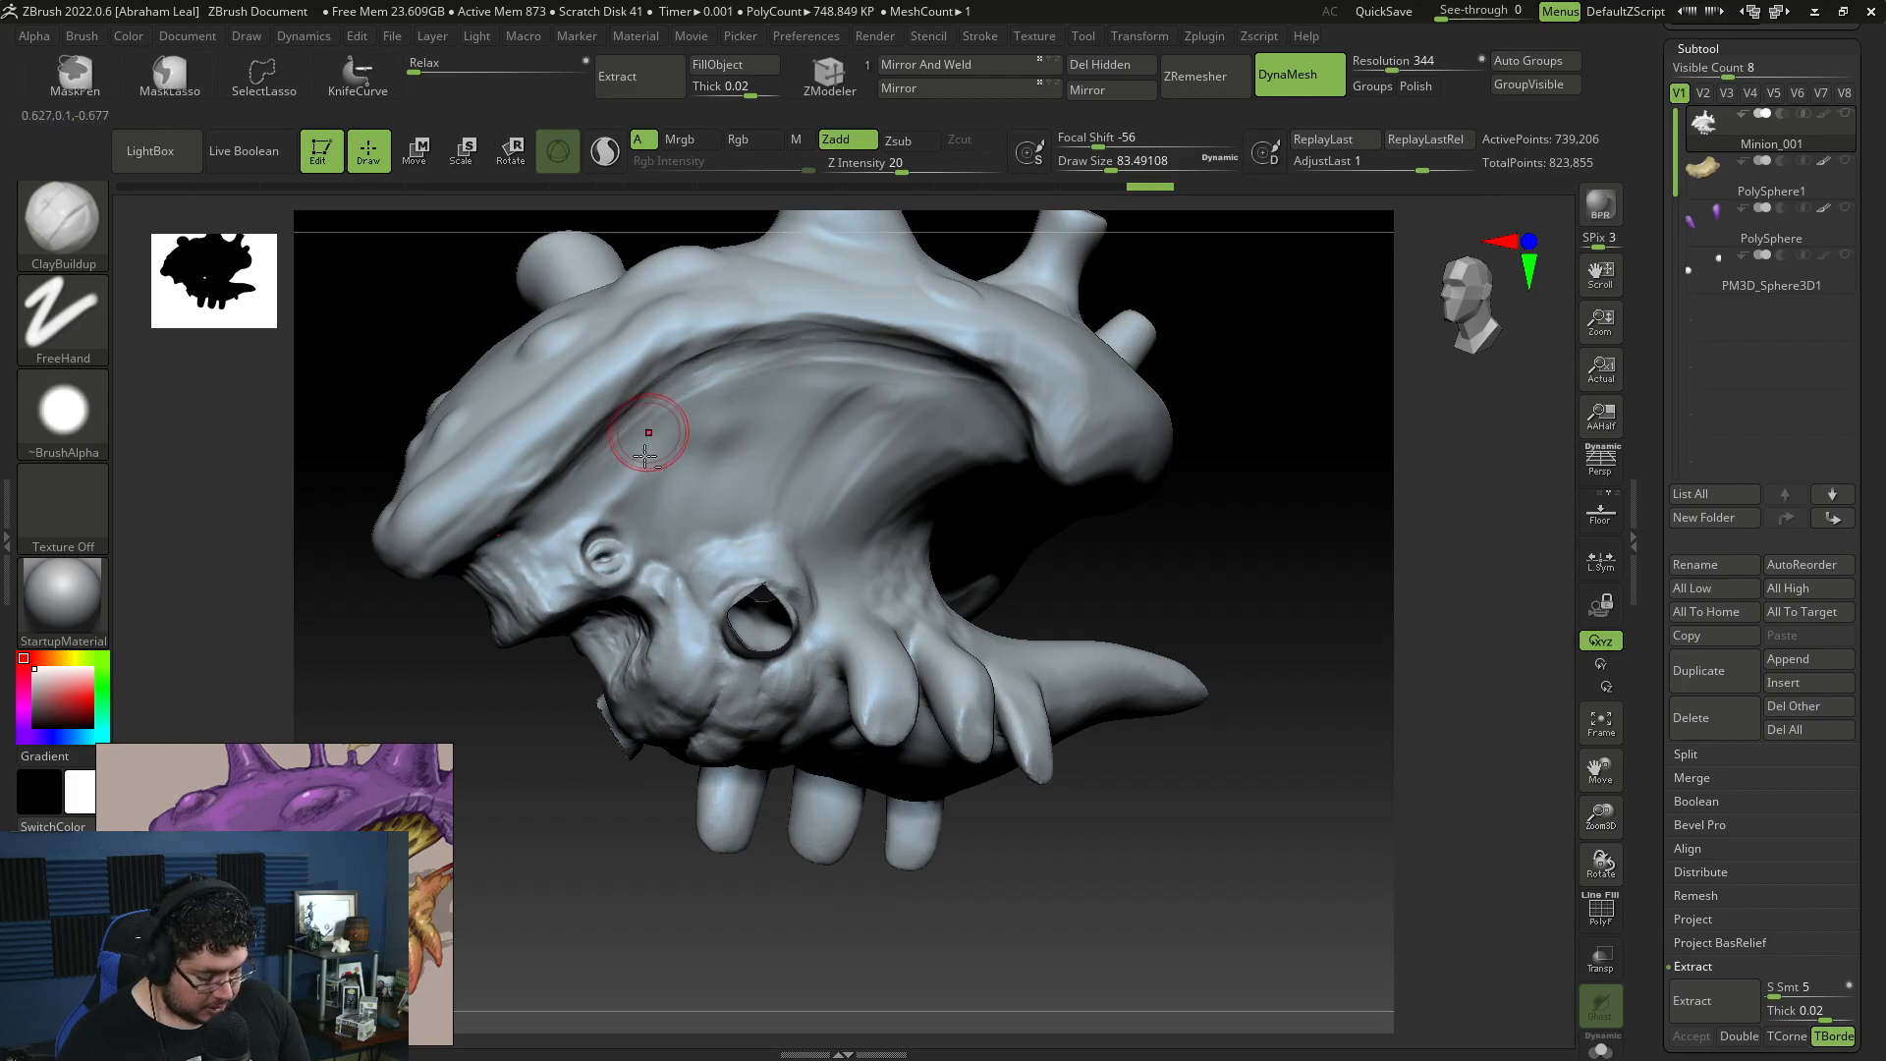
# Step: Set the ClayBuildup draw size to about 56 and sculpt a diagonal strand from behind the eye socket up to the shell rim
pyautogui.moveTo(1129, 576)
pyautogui.mouseDown()
pyautogui.moveTo(1136, 559)
pyautogui.moveTo(1195, 590)
pyautogui.mouseUp()
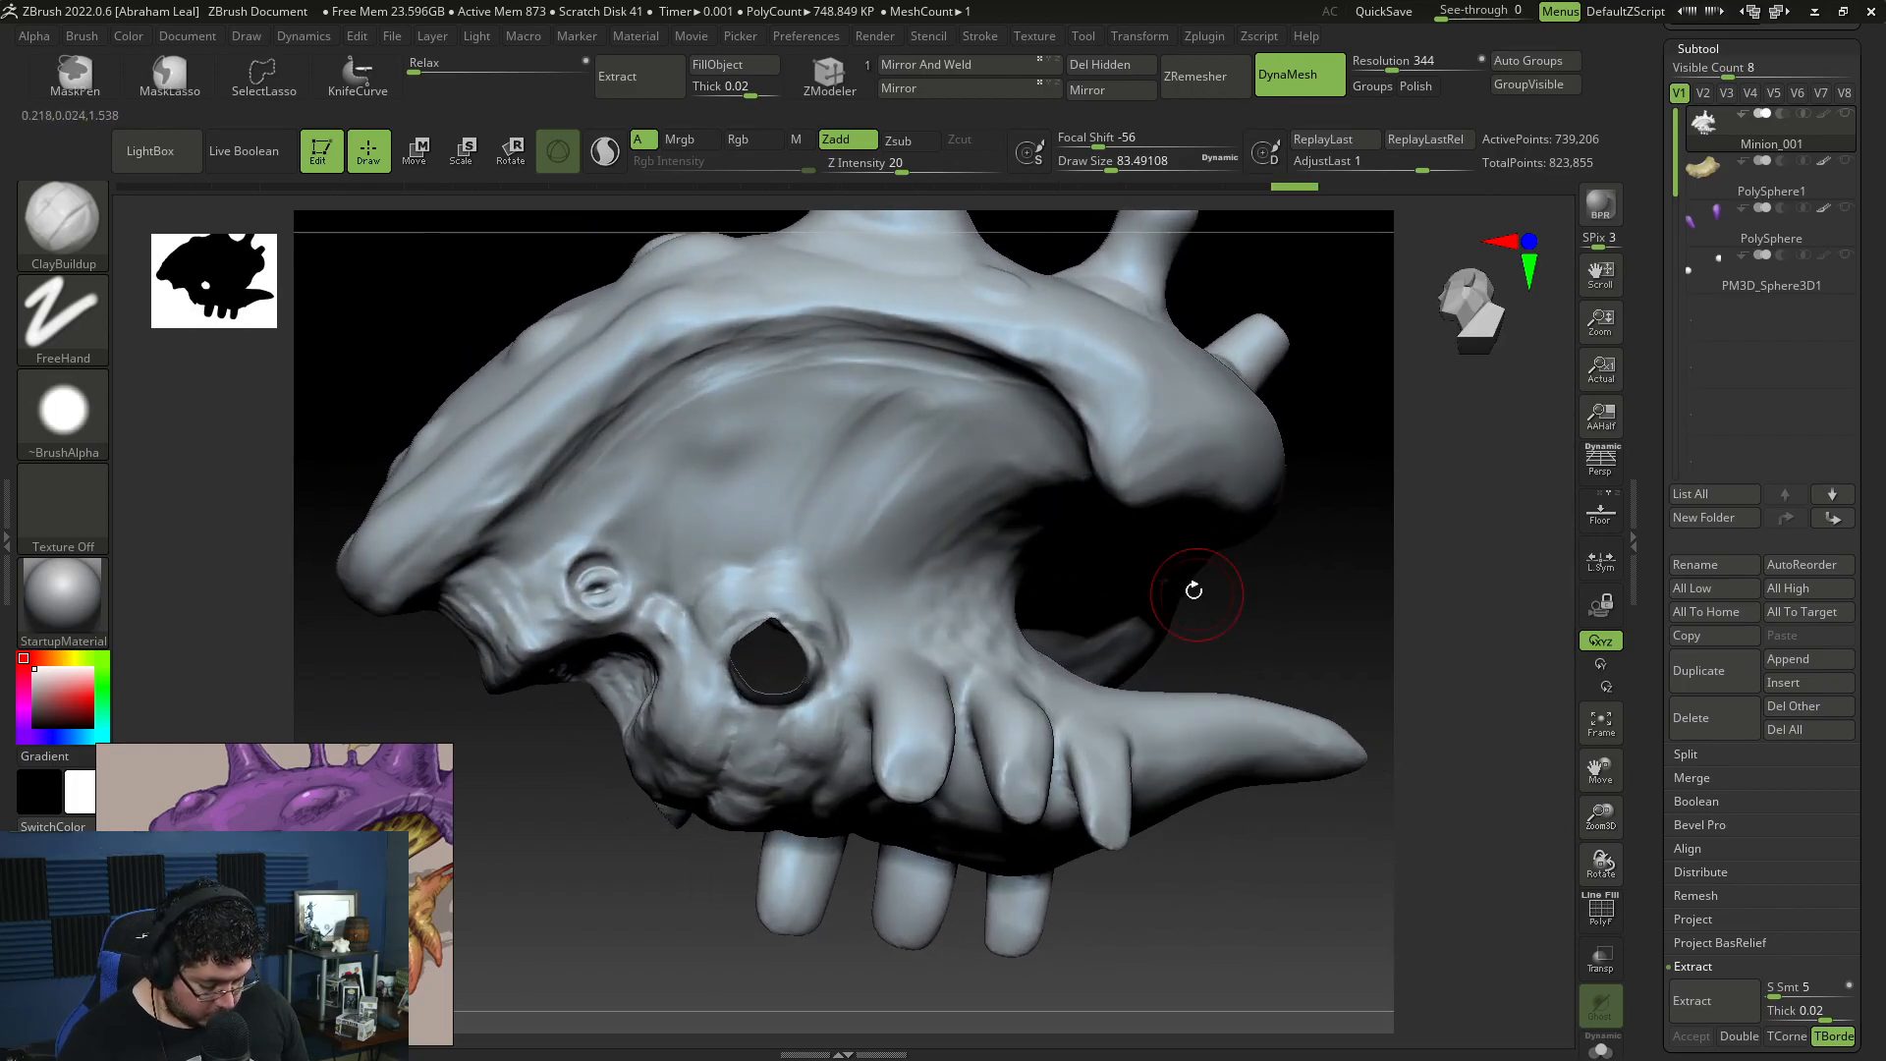
pyautogui.press('space')
pyautogui.moveTo(899, 556); pyautogui.dragTo(901, 512)
pyautogui.press('space')
pyautogui.moveTo(869, 574); pyautogui.dragTo(1011, 385)
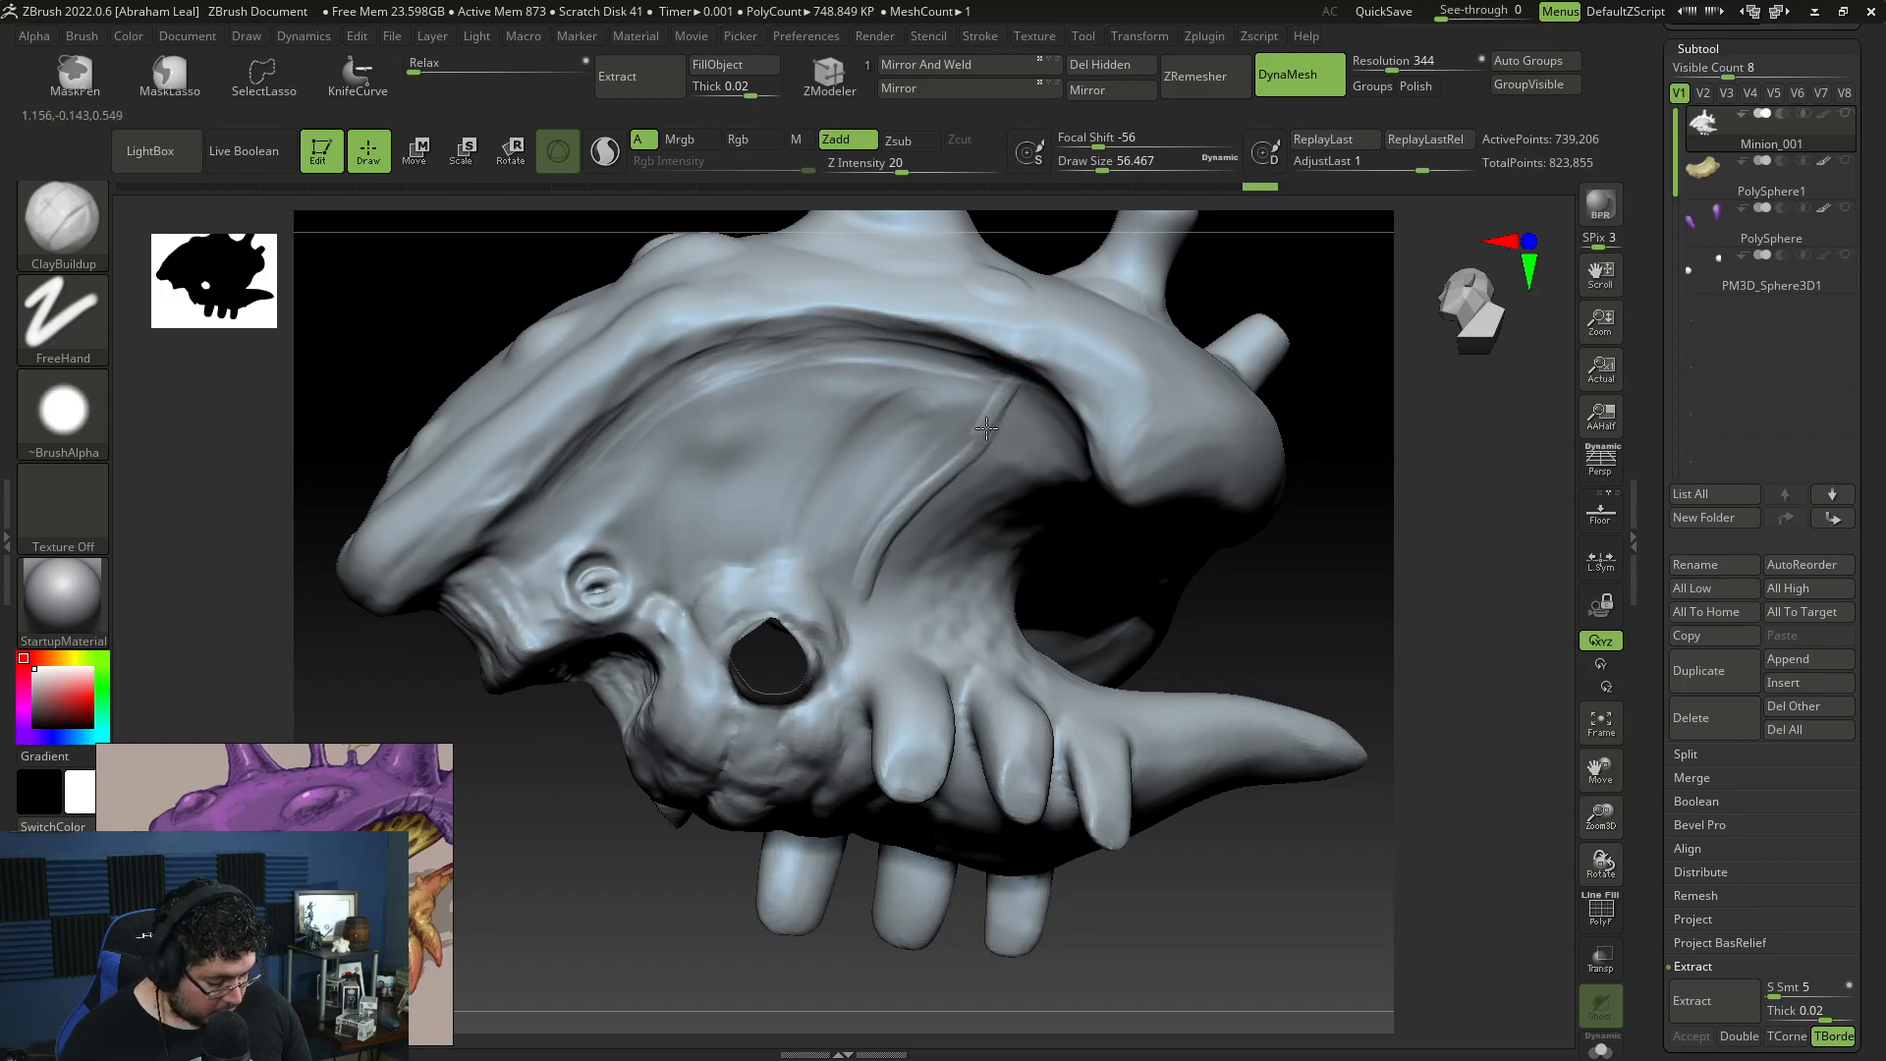
pyautogui.moveTo(954, 470)
pyautogui.mouseDown()
pyautogui.moveTo(881, 564)
pyautogui.moveTo(917, 496)
pyautogui.mouseUp()
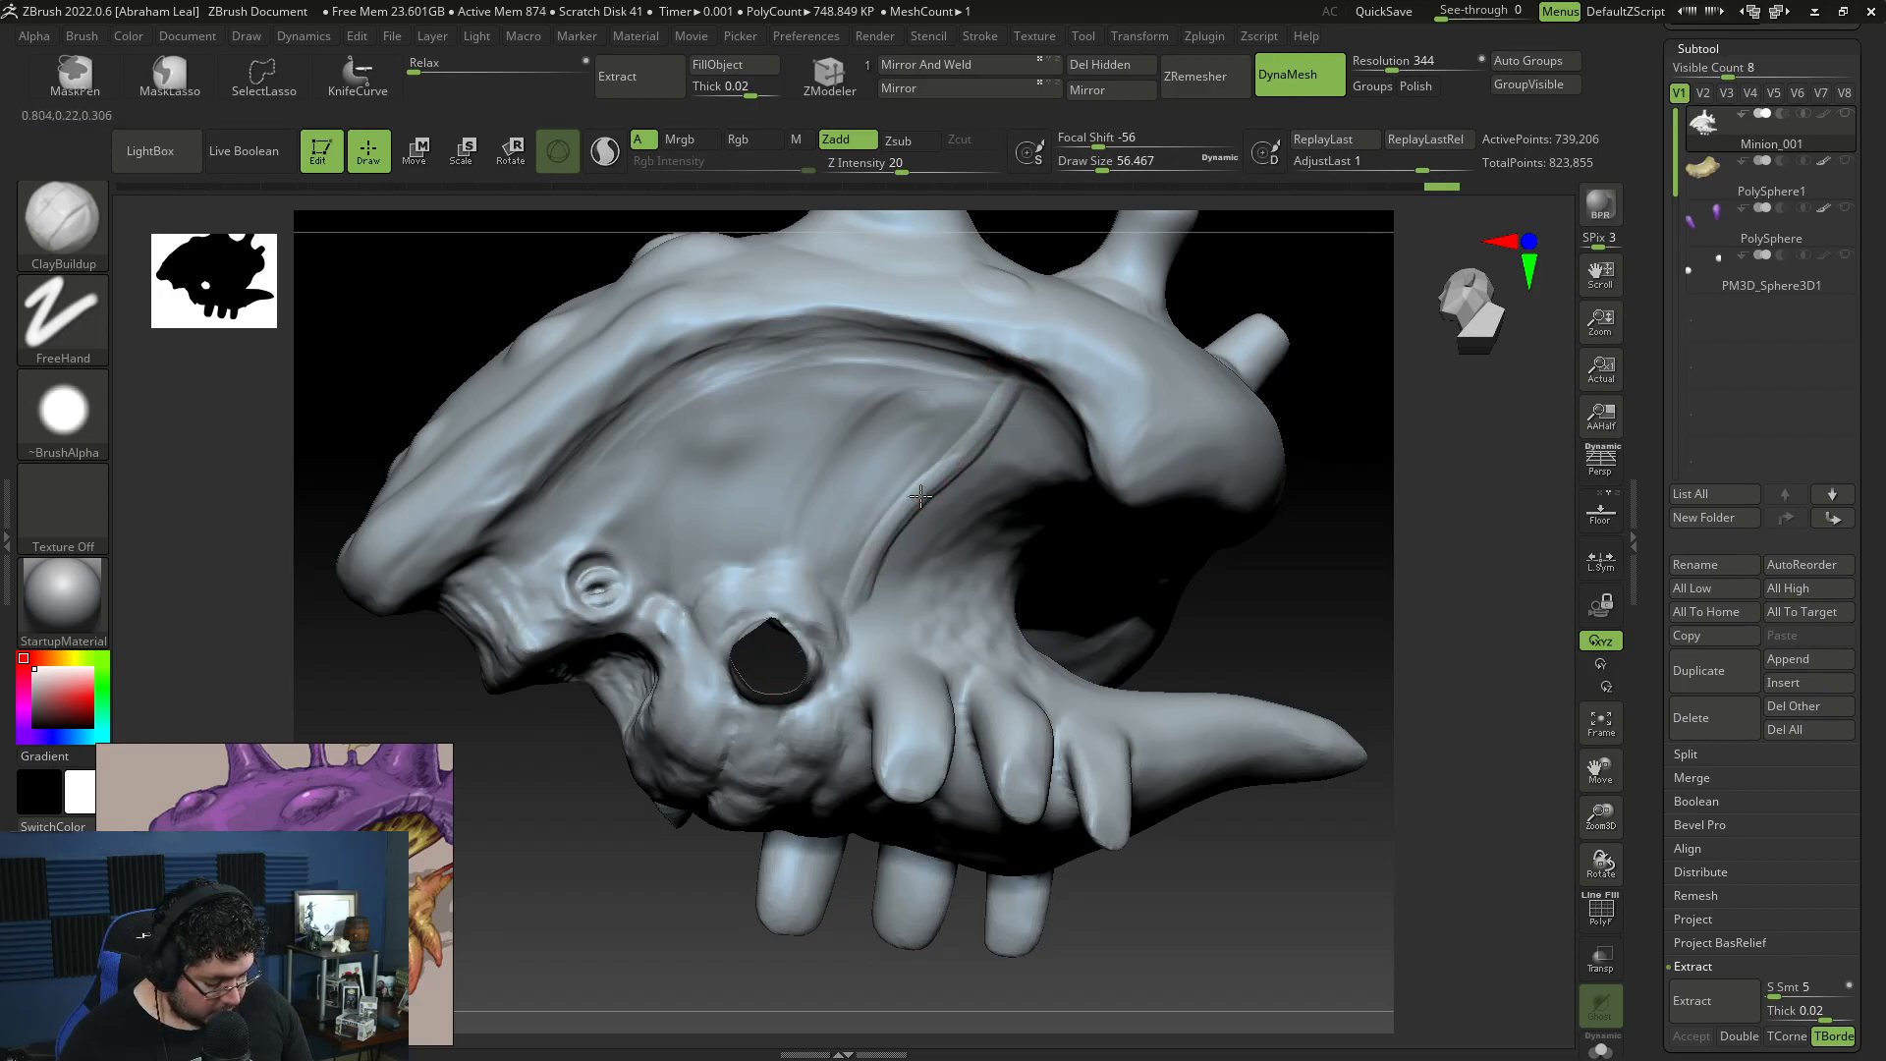
# Step: Sculpt additional strands joining the diagonal one under the rear shell rim, reducing the draw size to about 37
pyautogui.moveTo(899, 374); pyautogui.dragTo(941, 344)
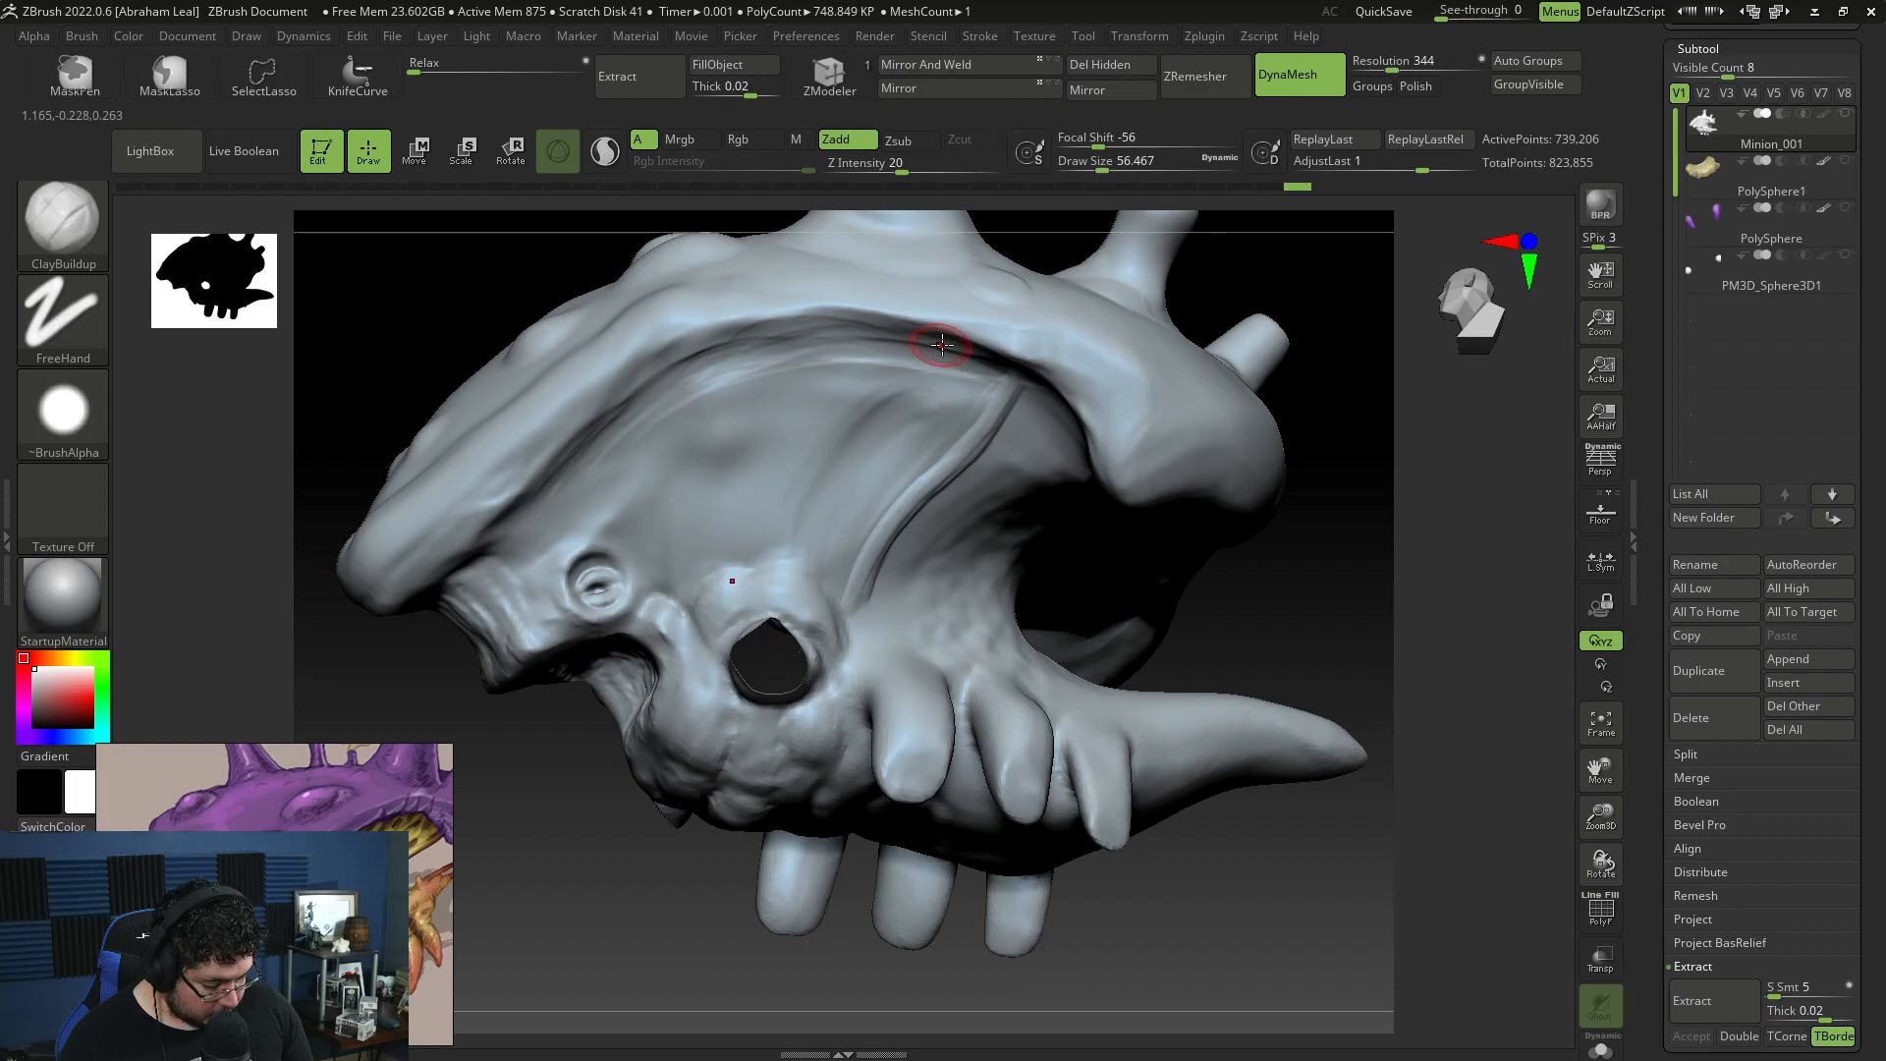
pyautogui.moveTo(926, 447); pyautogui.dragTo(889, 506)
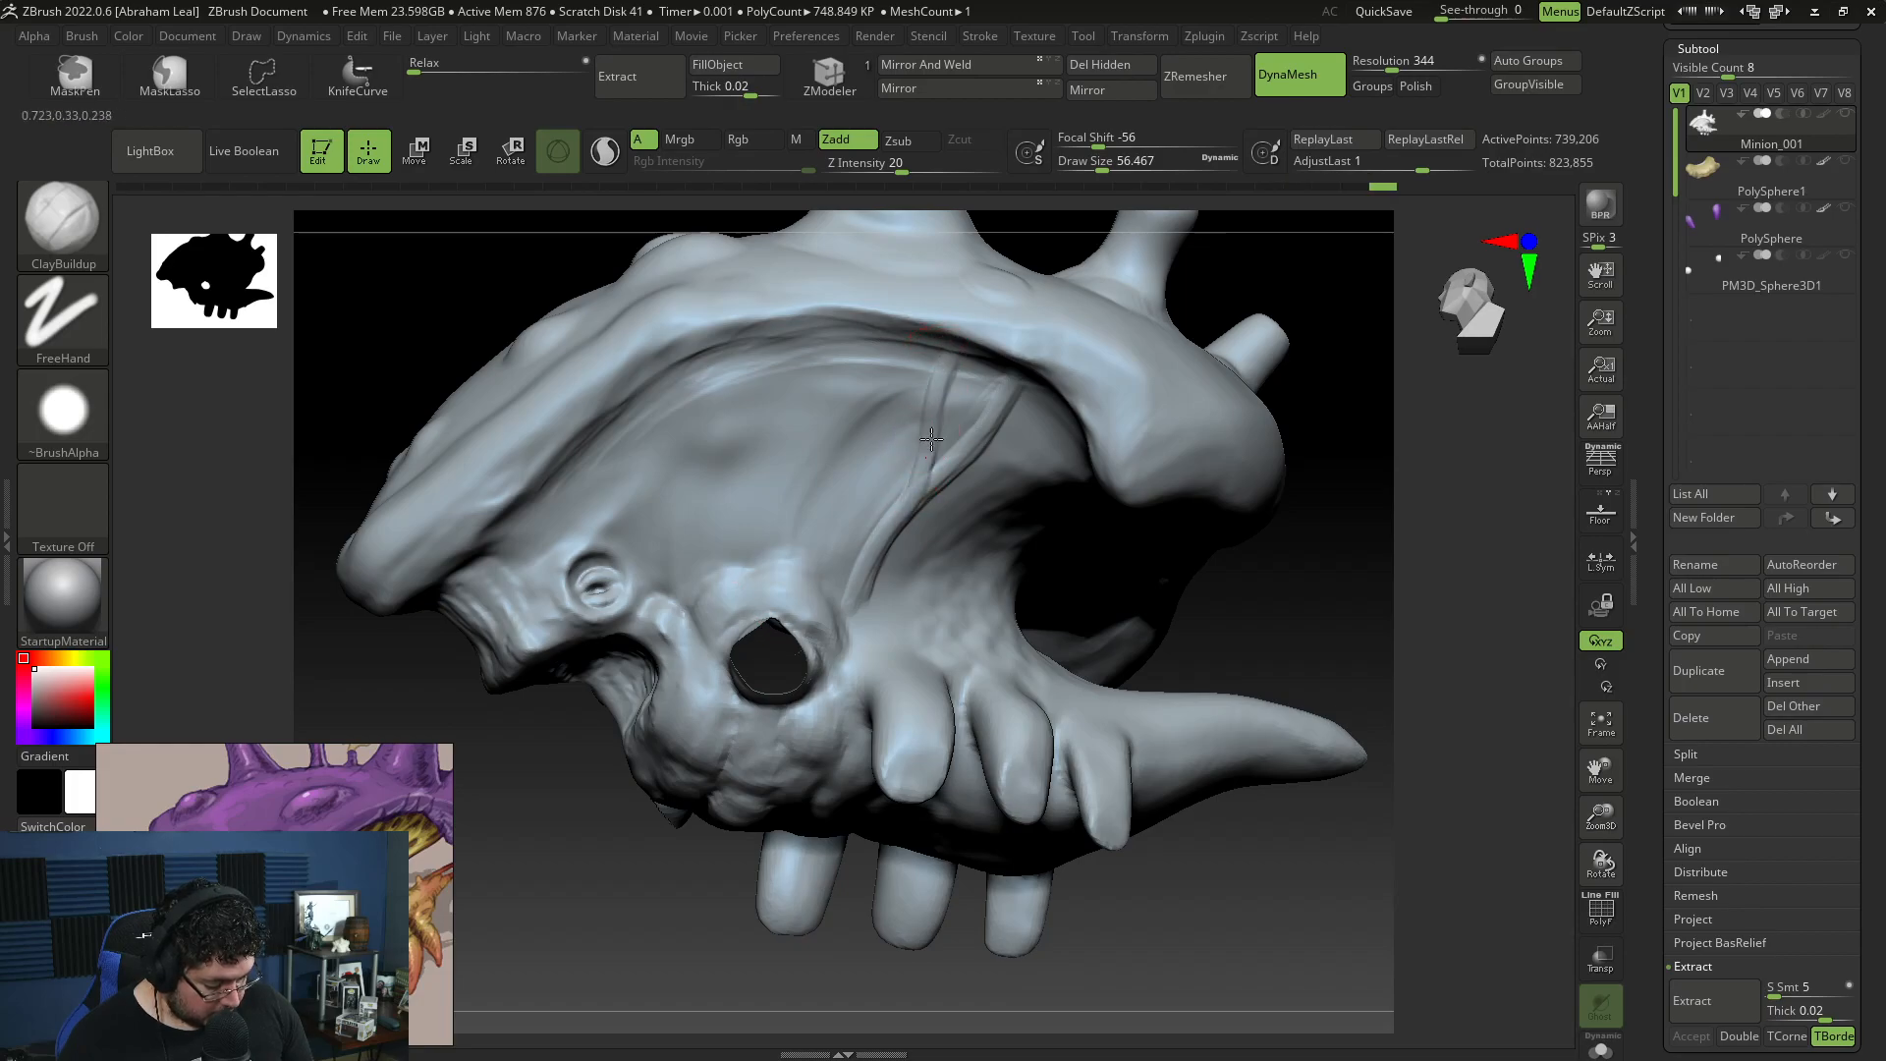
pyautogui.moveTo(957, 364)
pyautogui.mouseDown()
pyautogui.moveTo(927, 469)
pyautogui.moveTo(979, 357)
pyautogui.mouseUp()
pyautogui.press('space')
pyautogui.press('space')
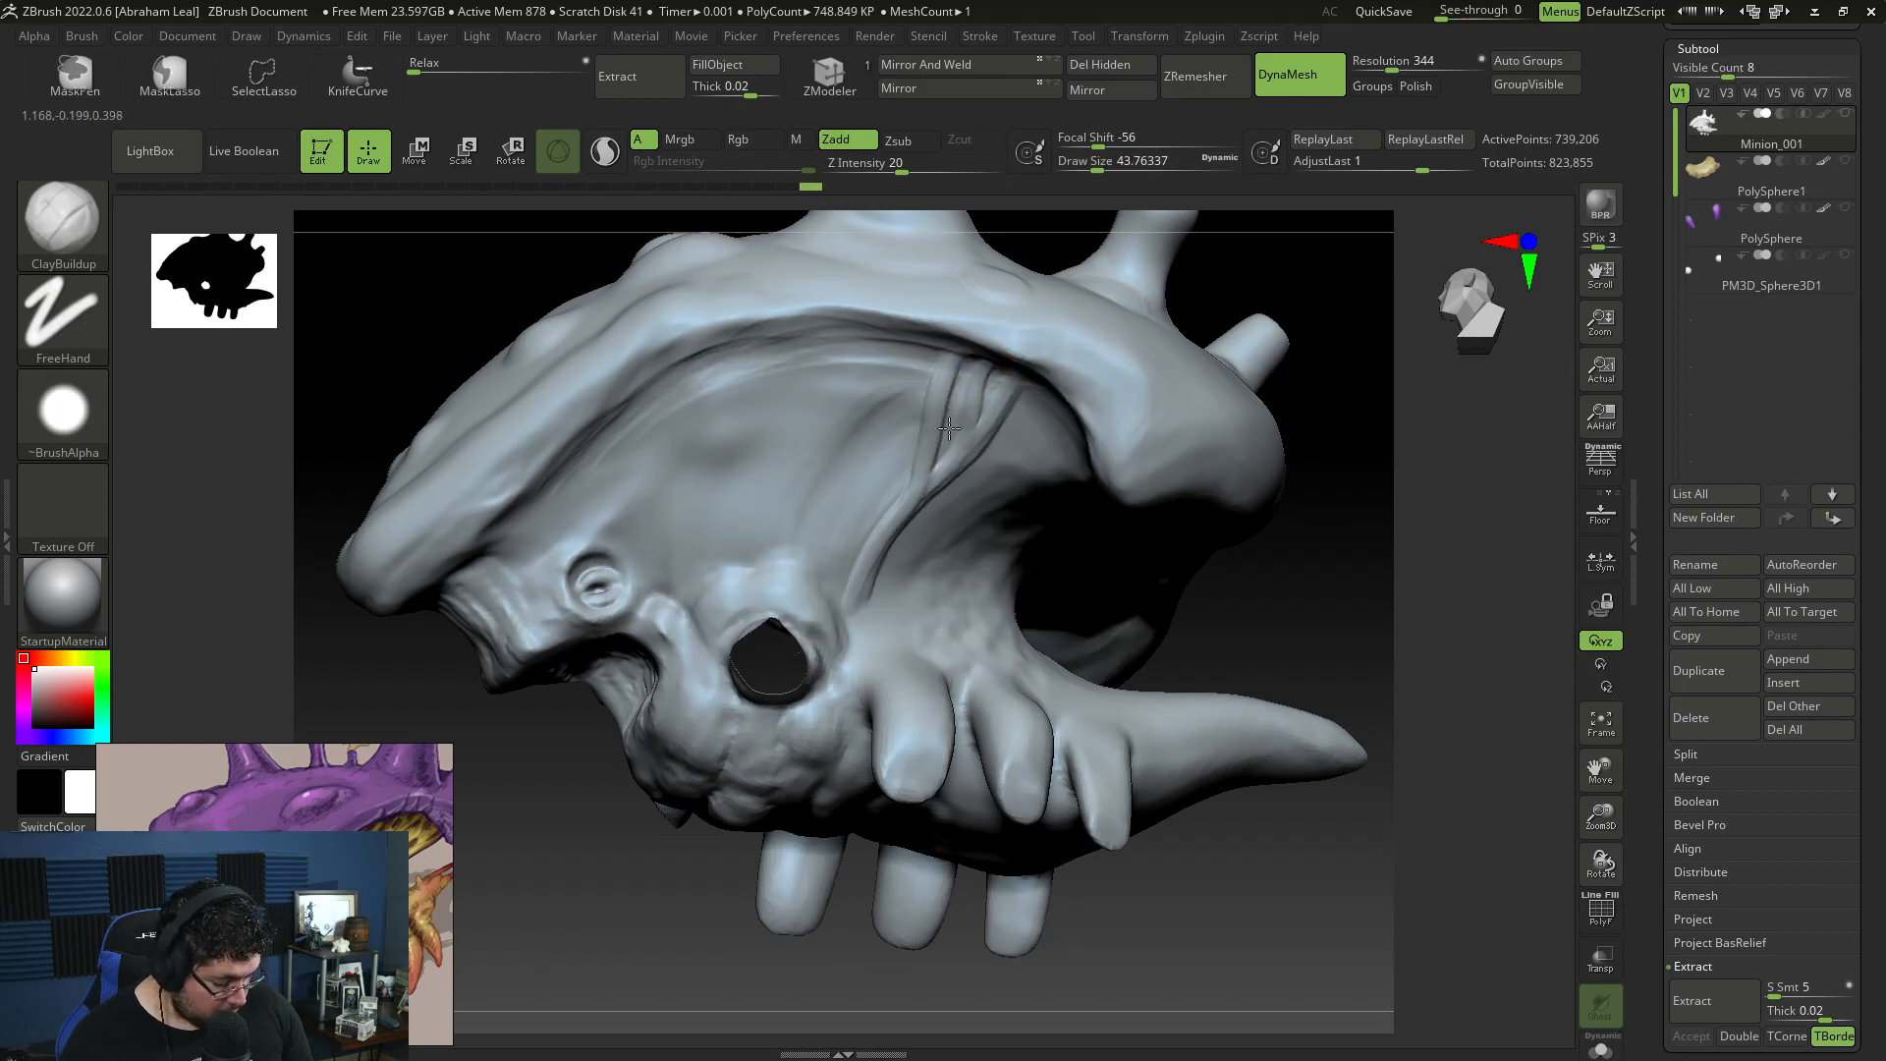
pyautogui.press('space')
pyautogui.moveTo(975, 365); pyautogui.dragTo(960, 365)
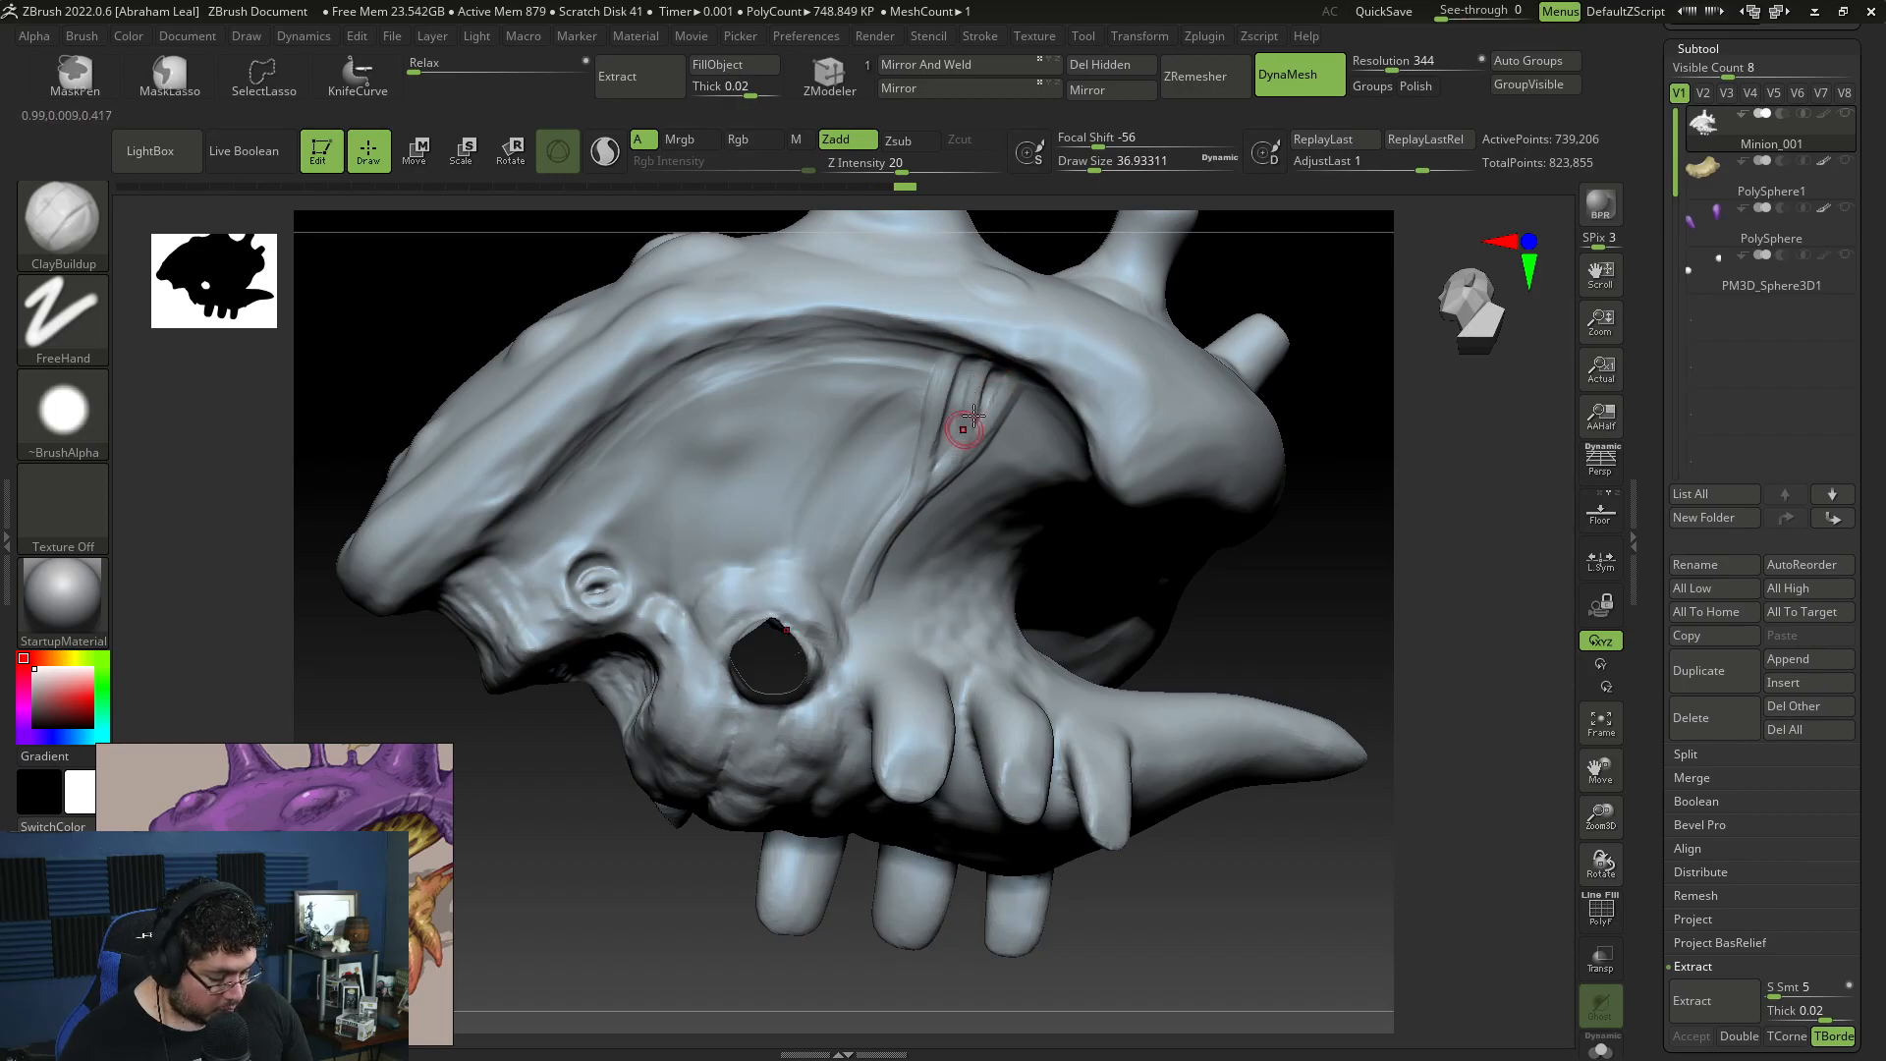
pyautogui.moveTo(942, 456); pyautogui.dragTo(911, 496)
pyautogui.moveTo(916, 345); pyautogui.dragTo(908, 353)
# Step: Sculpt a short fold on the front cheek and a brow ridge over the small eye at draw size about 49
pyautogui.moveTo(627, 420); pyautogui.dragTo(658, 481)
pyautogui.press('space')
pyautogui.moveTo(665, 409); pyautogui.dragTo(672, 410)
pyautogui.moveTo(635, 407); pyautogui.dragTo(653, 503)
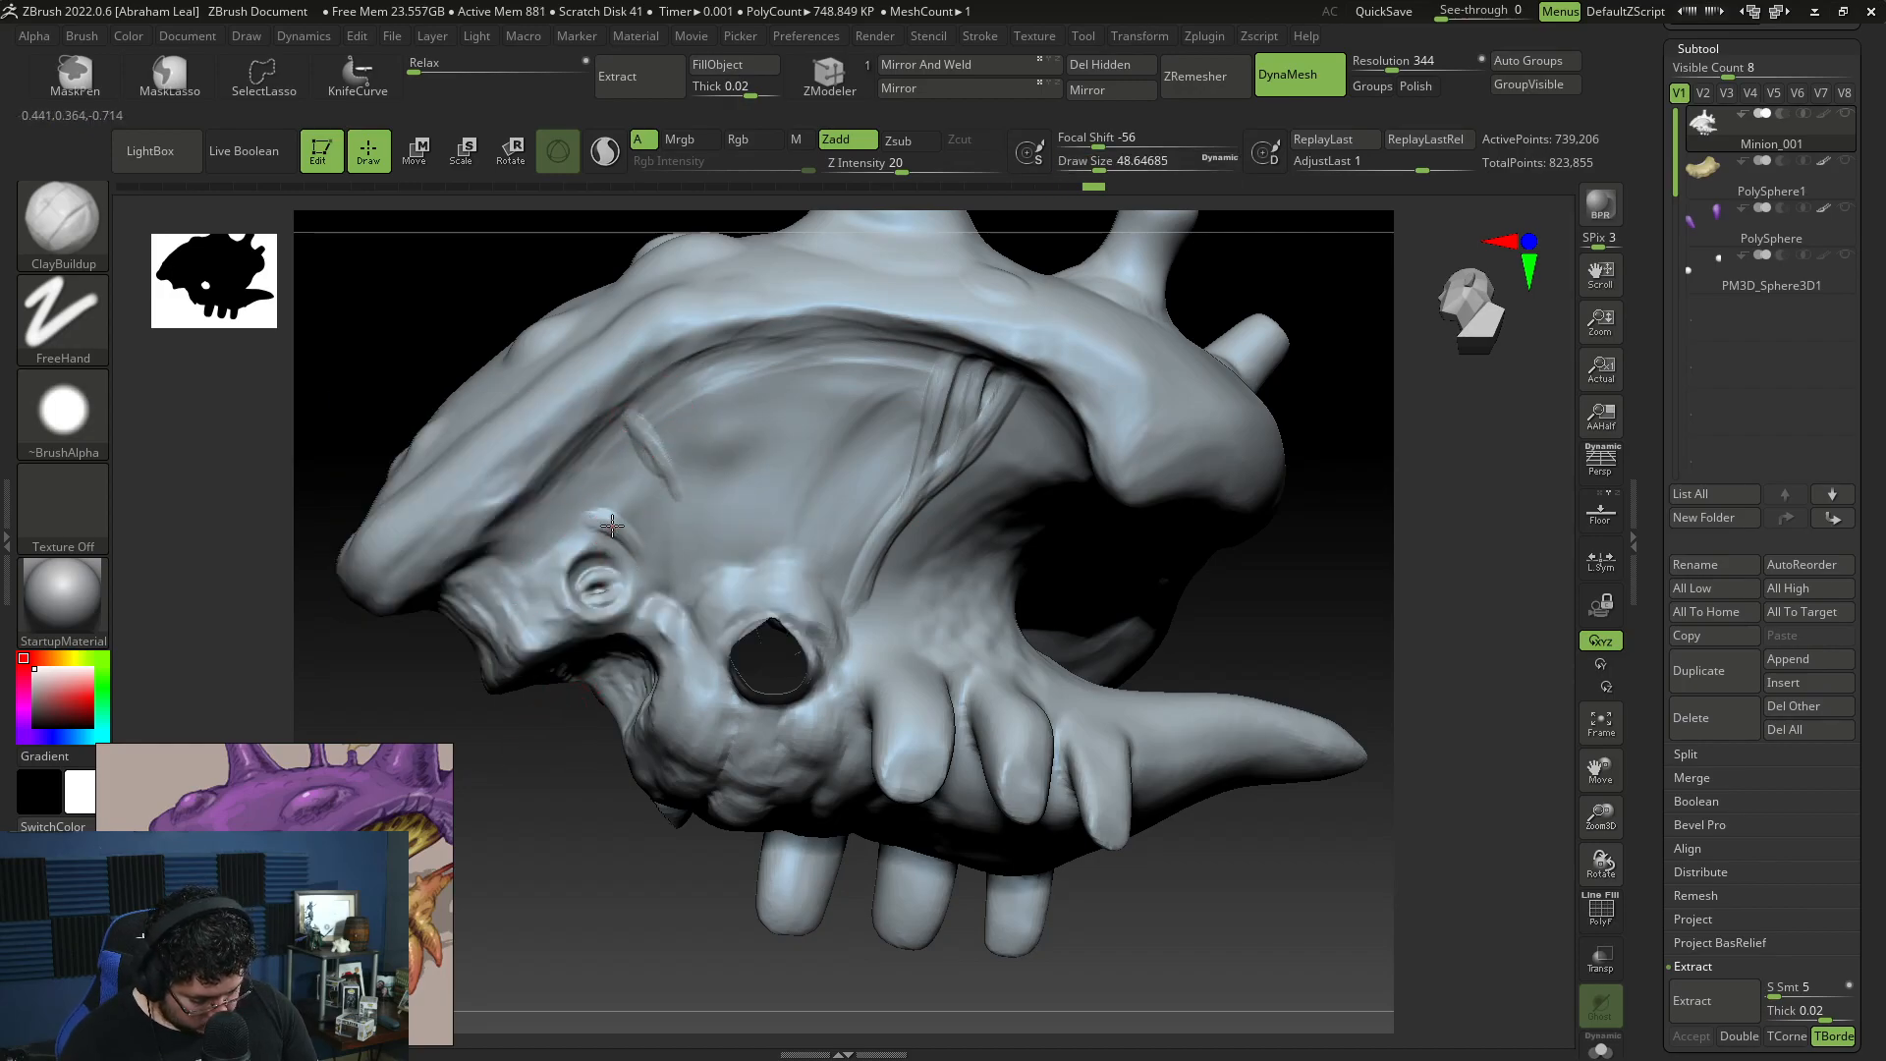
pyautogui.moveTo(601, 589); pyautogui.dragTo(611, 559)
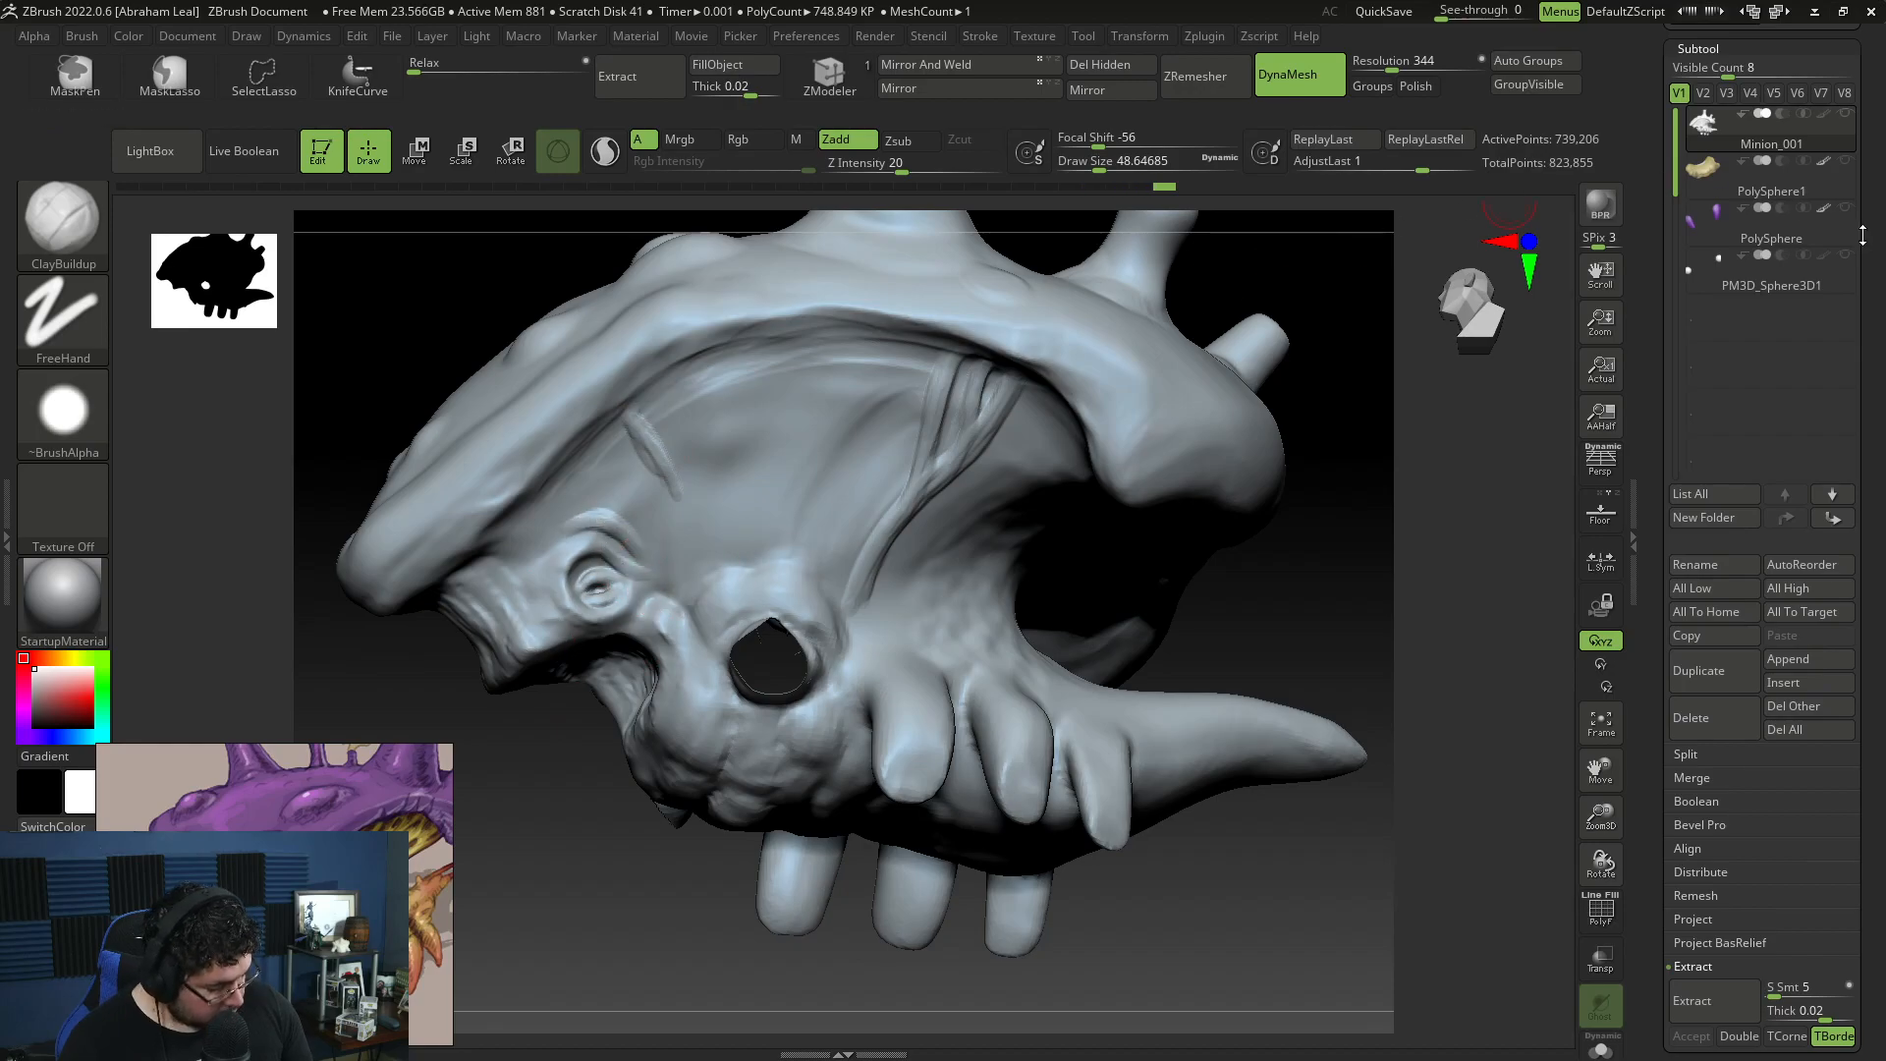
# Step: Refine the small eye's lid at draw size about 33 and build up the fold running behind its brow
pyautogui.moveTo(547, 764); pyautogui.dragTo(619, 621)
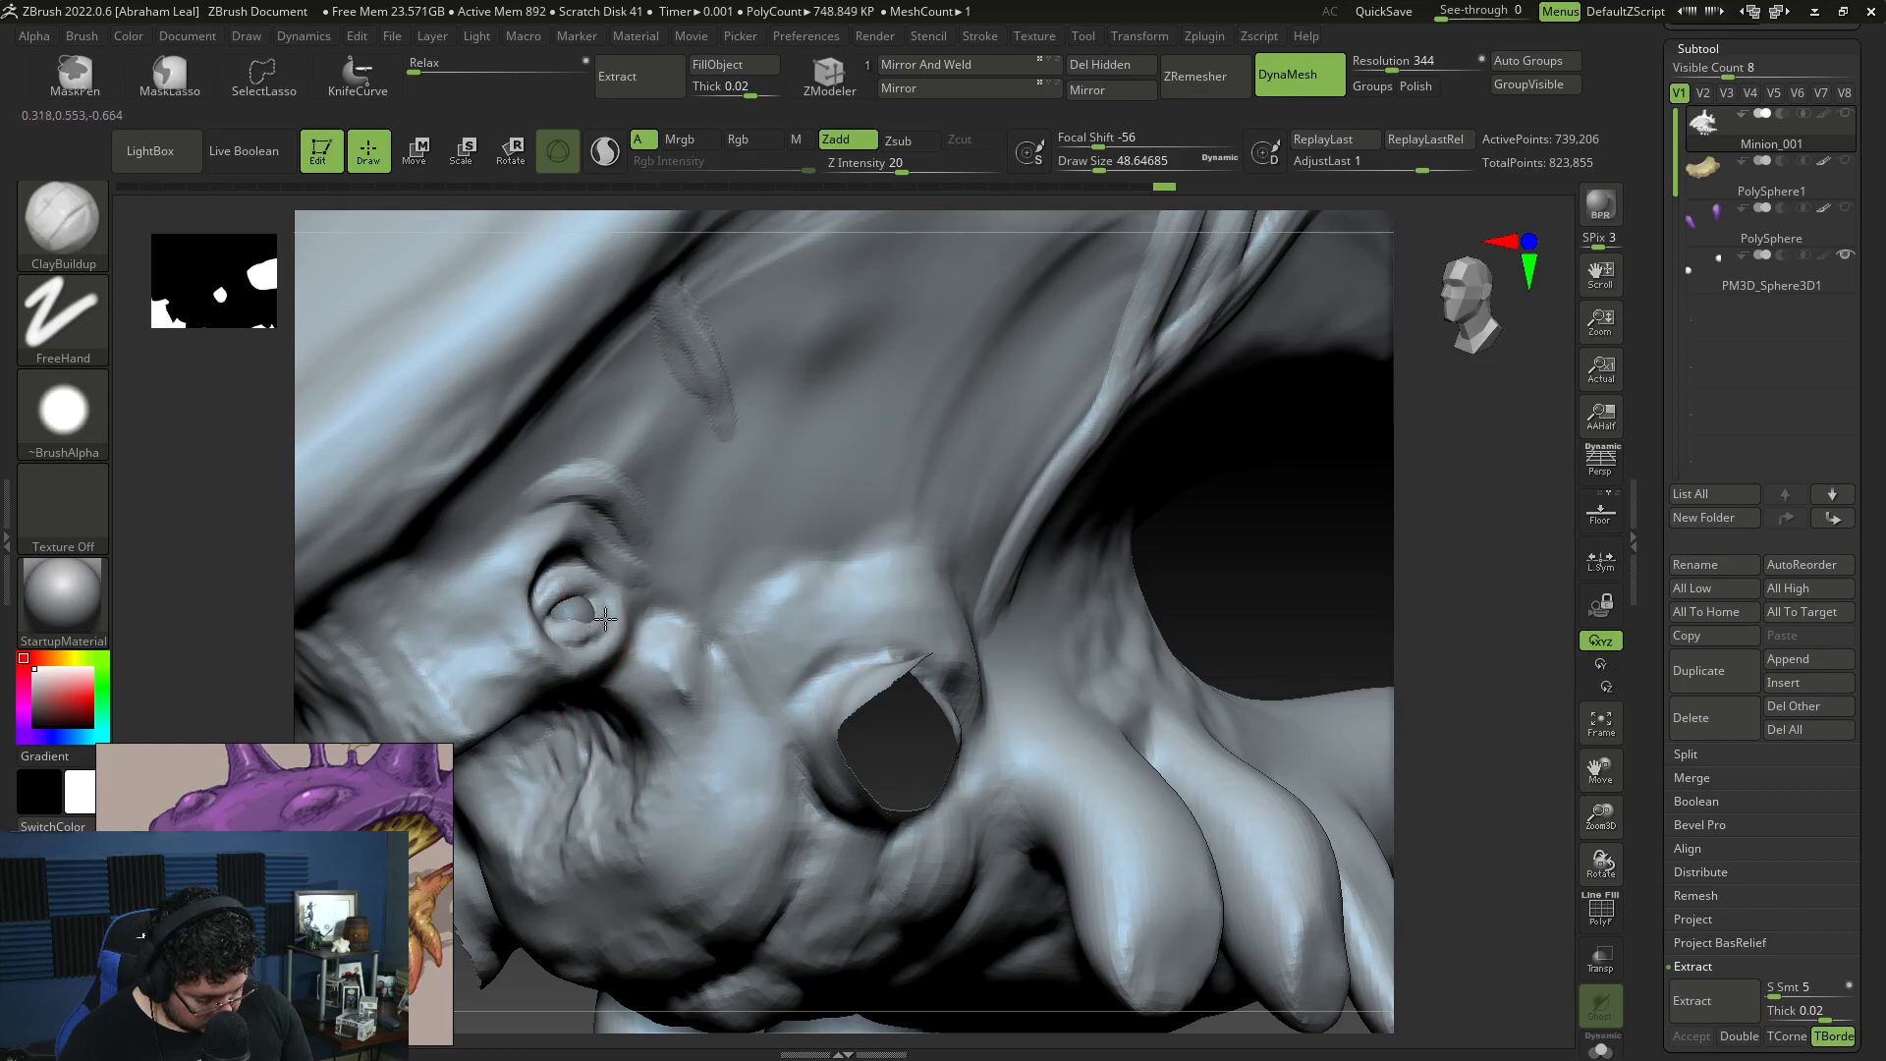
pyautogui.press('space')
pyautogui.moveTo(581, 583); pyautogui.dragTo(587, 577)
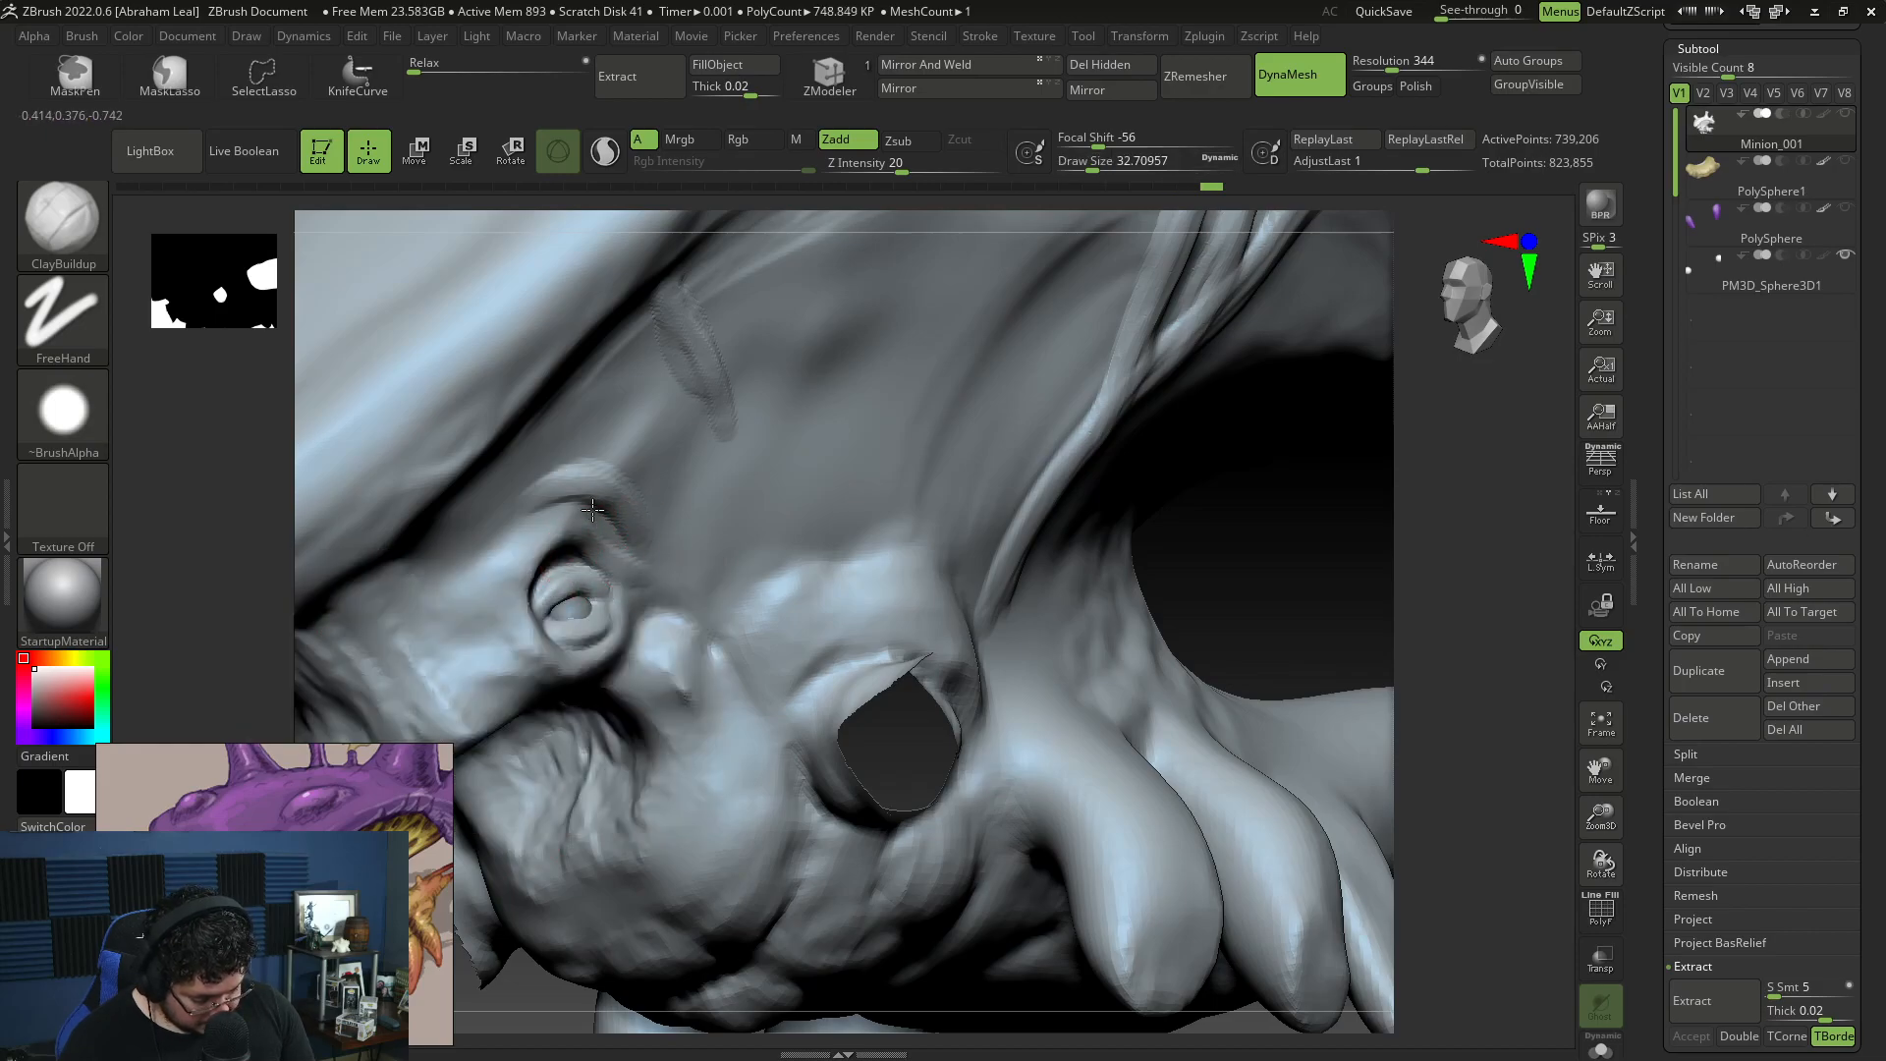
pyautogui.press('space')
pyautogui.moveTo(593, 370)
pyautogui.mouseDown()
pyautogui.moveTo(602, 345)
pyautogui.moveTo(687, 547)
pyautogui.moveTo(728, 592)
pyautogui.mouseUp()
pyautogui.press('space')
# Step: Sculpt long strands from the front shell rim down between the small eye and the large eye socket
pyautogui.keyDown('alt'); pyautogui.moveTo(1421, 615); pyautogui.dragTo(1380, 629); pyautogui.keyUp('alt')
pyautogui.moveTo(675, 696); pyautogui.dragTo(689, 623)
pyautogui.keyDown('alt'); pyautogui.moveTo(611, 424); pyautogui.dragTo(690, 502); pyautogui.keyUp('alt')
pyautogui.keyDown('shift'); pyautogui.moveTo(631, 442); pyautogui.dragTo(638, 418); pyautogui.keyUp('shift')
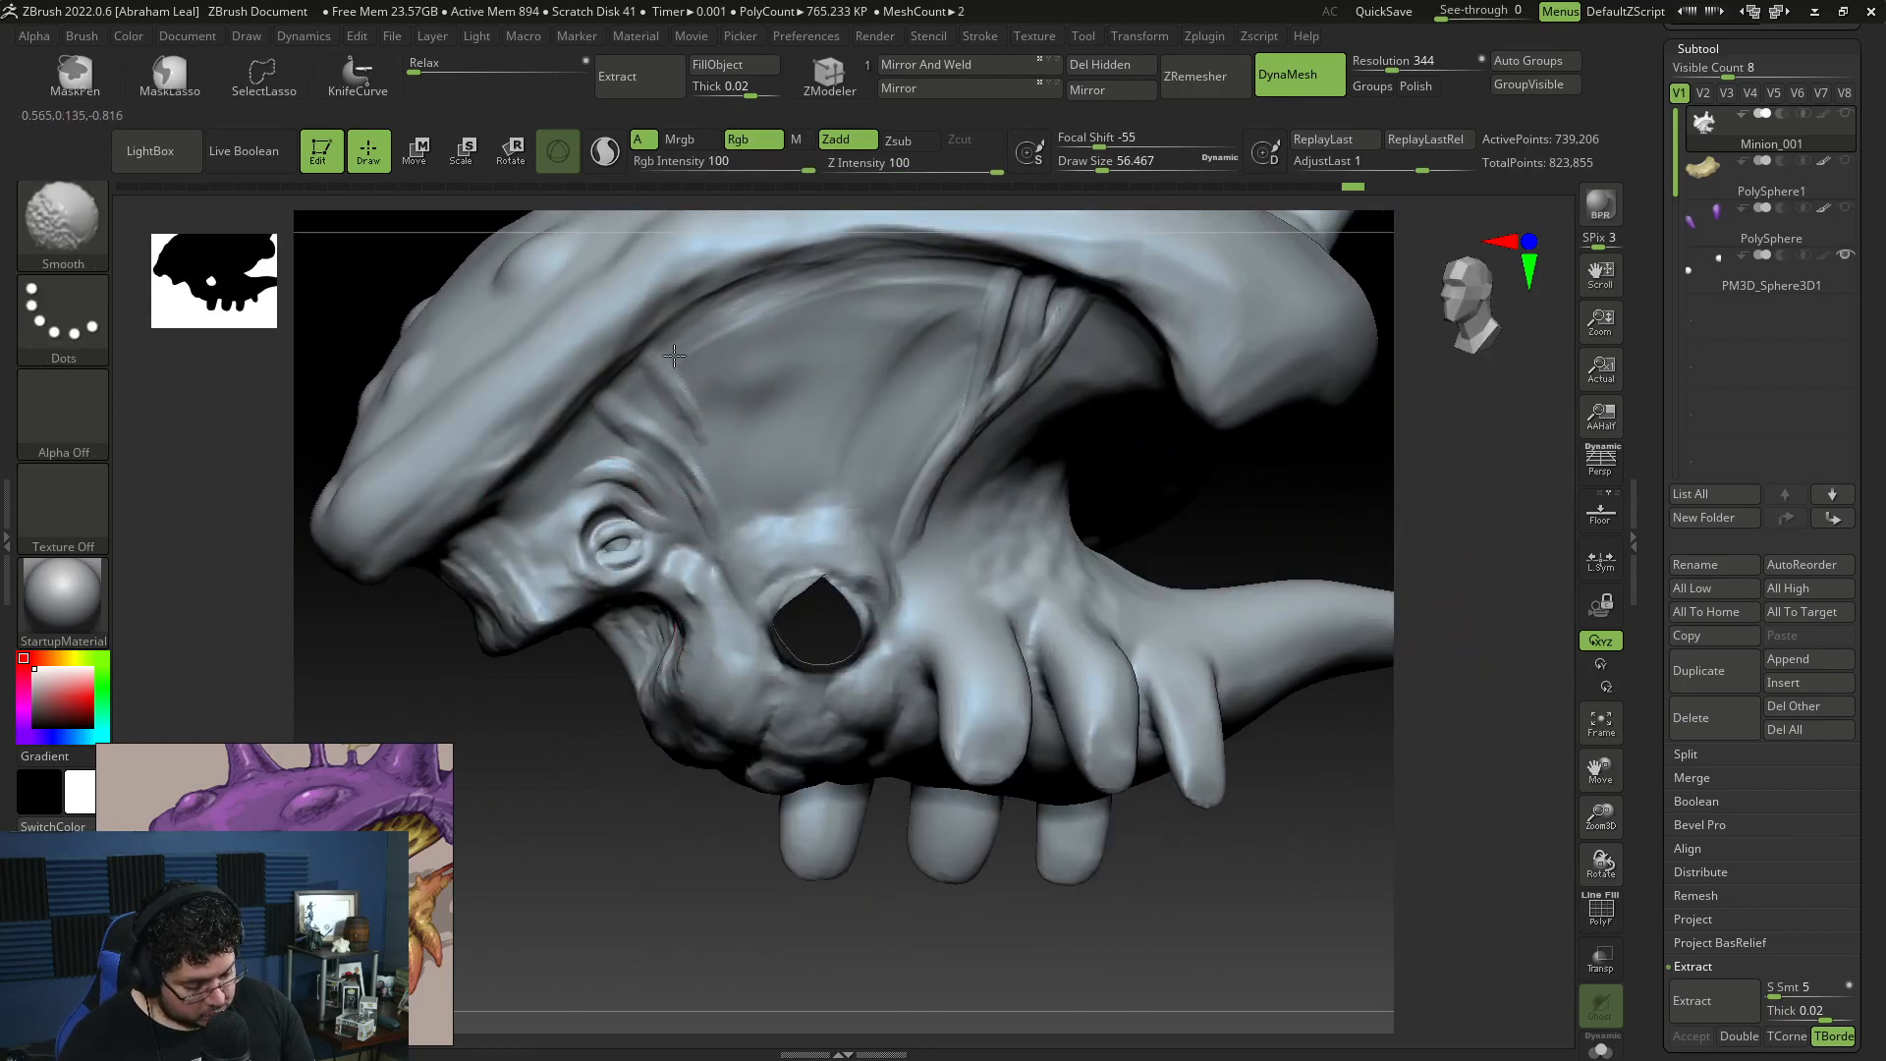
pyautogui.moveTo(611, 602); pyautogui.dragTo(700, 408, button='right')
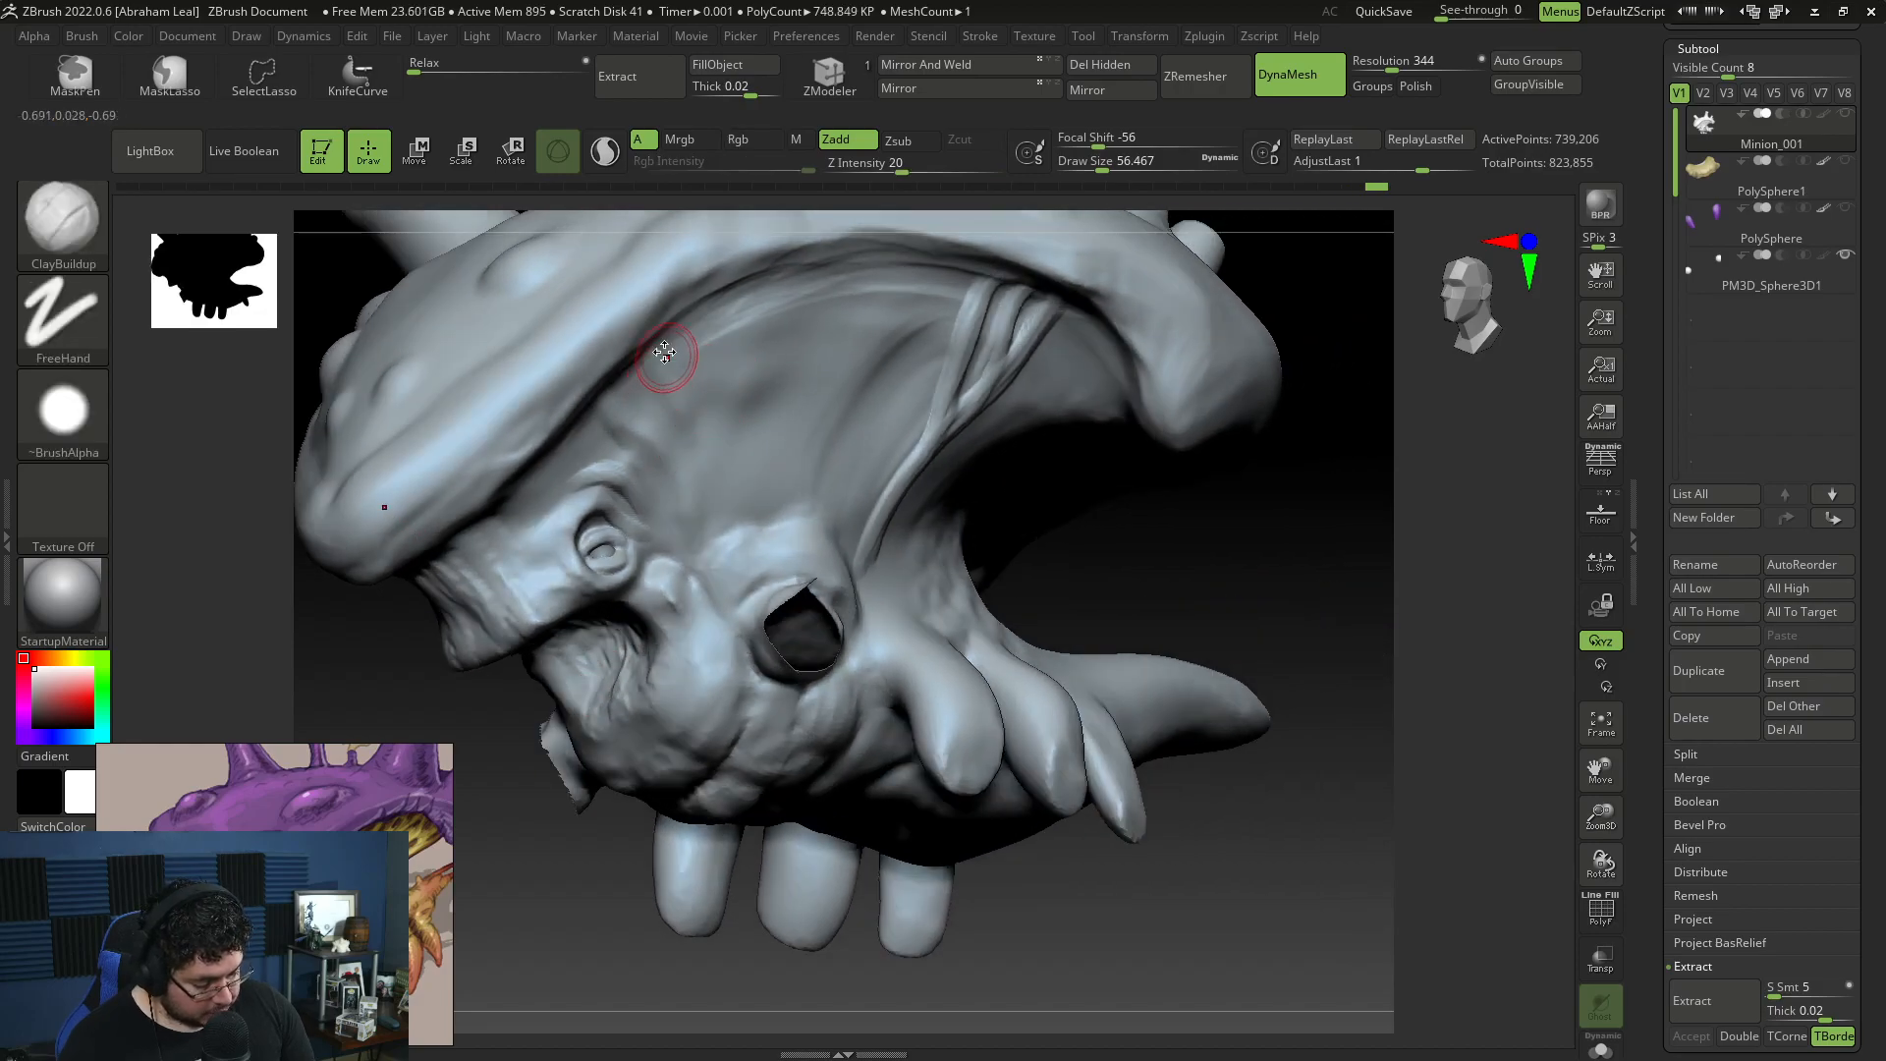
pyautogui.moveTo(652, 342); pyautogui.dragTo(687, 425)
pyautogui.moveTo(715, 329); pyautogui.dragTo(752, 459)
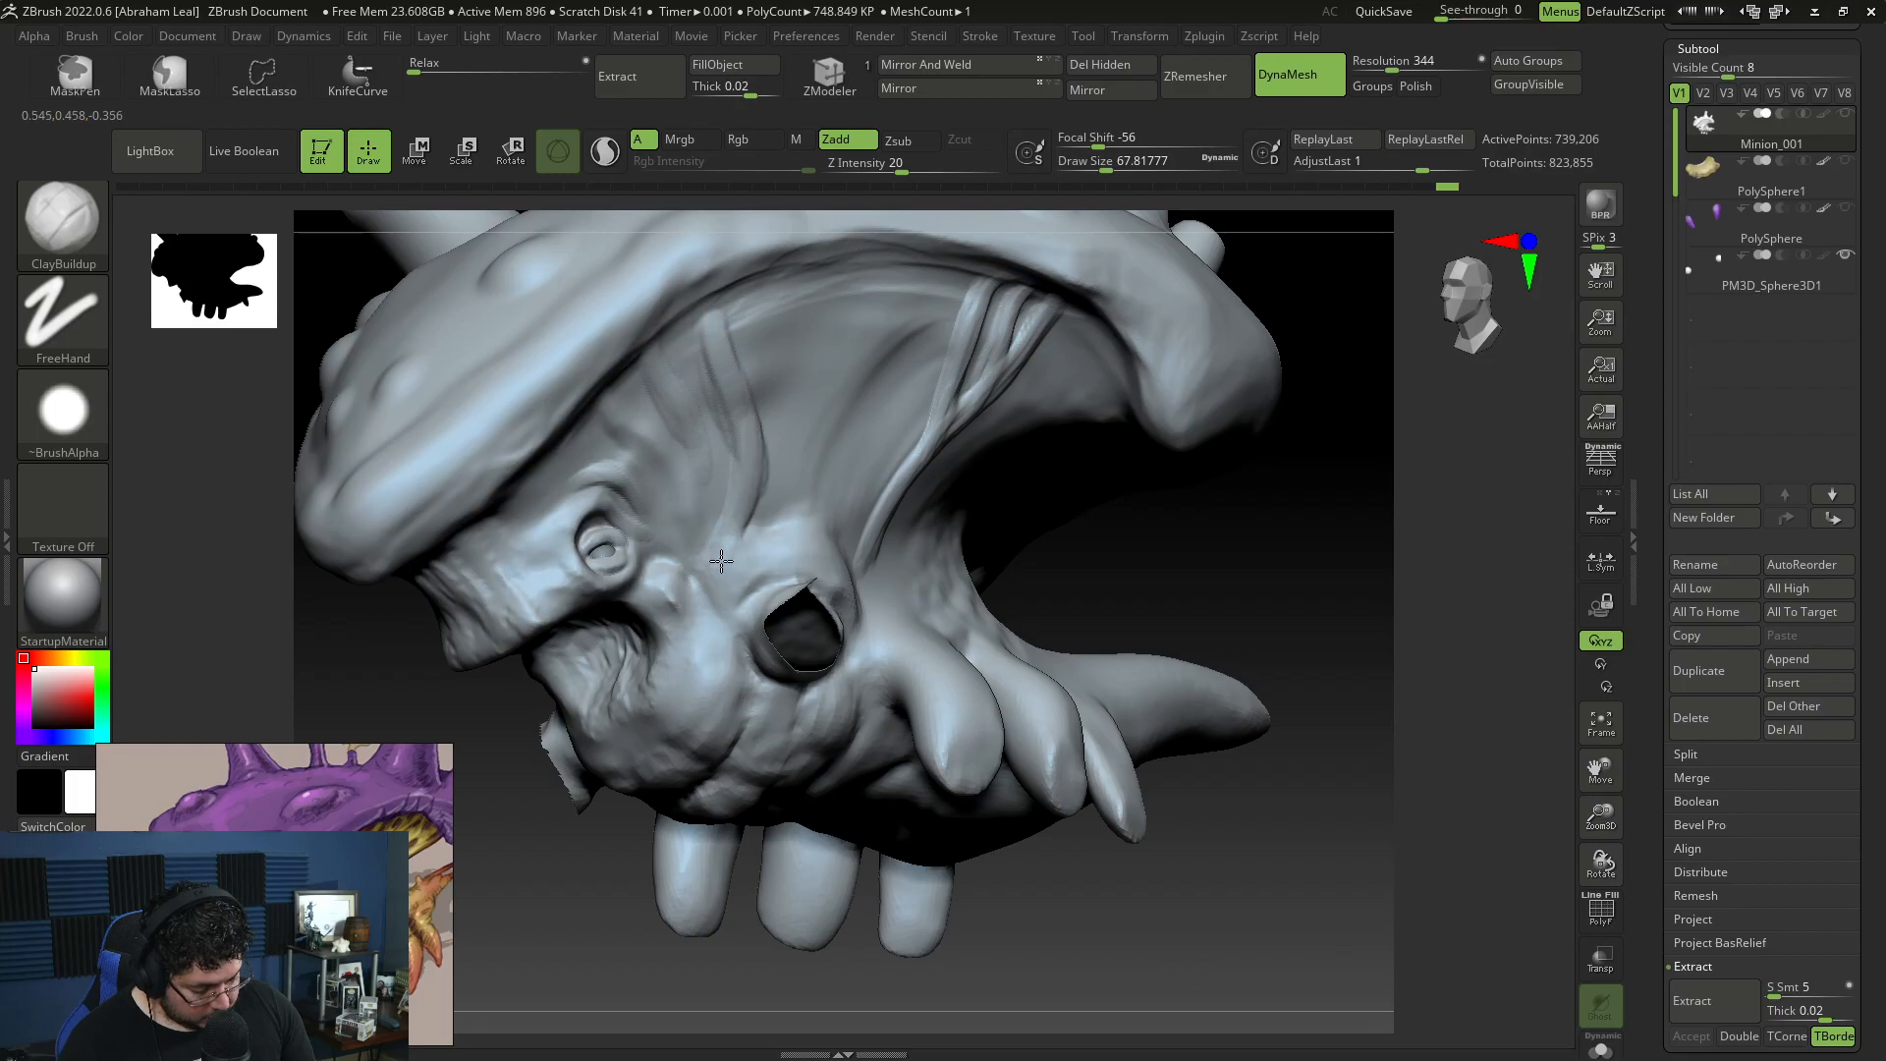
# Step: Set the draw size to about 54 and sculpt long strands across the middle cheek above the large eye socket
pyautogui.press('space')
pyautogui.moveTo(833, 321); pyautogui.dragTo(827, 321)
pyautogui.moveTo(973, 312); pyautogui.dragTo(993, 381, button='right')
pyautogui.moveTo(823, 455)
pyautogui.mouseDown()
pyautogui.moveTo(803, 520)
pyautogui.moveTo(827, 434)
pyautogui.mouseUp()
pyautogui.moveTo(823, 502)
pyautogui.mouseDown()
pyautogui.moveTo(873, 429)
pyautogui.moveTo(895, 269)
pyautogui.mouseUp()
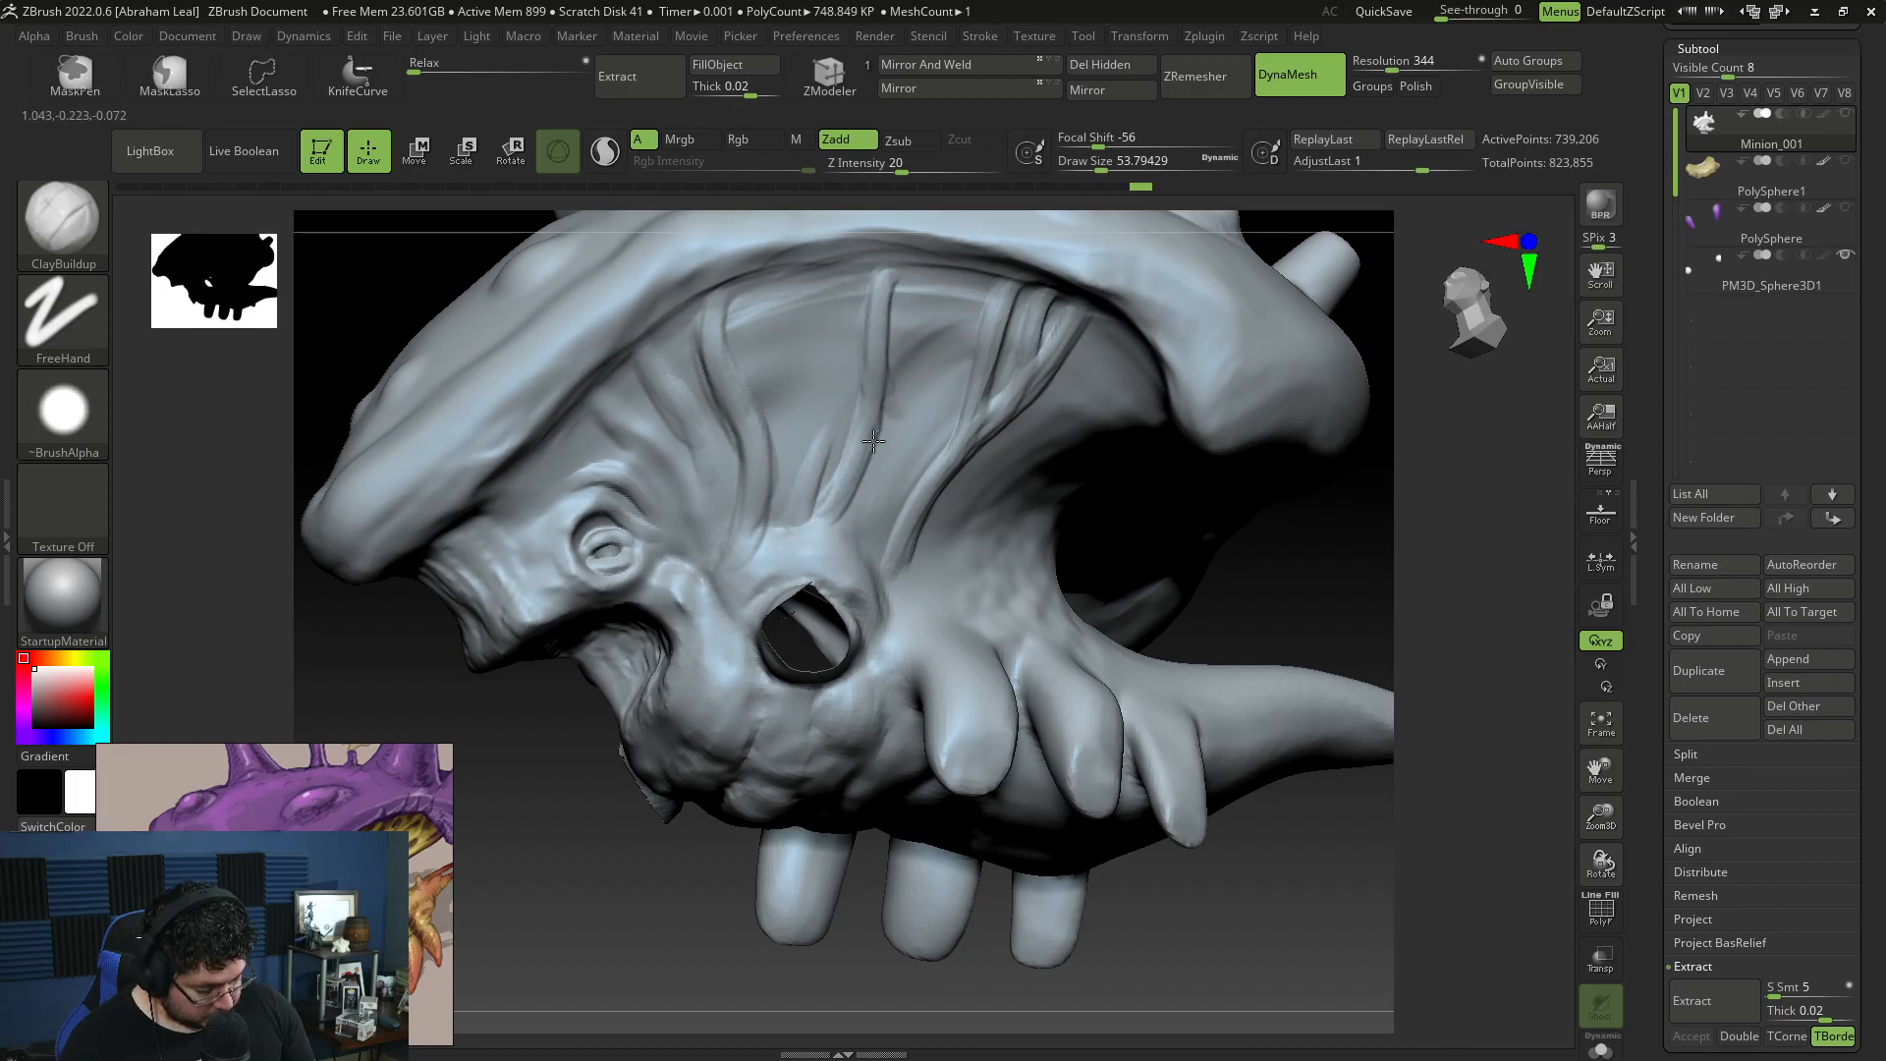
pyautogui.moveTo(812, 531)
pyautogui.mouseDown()
pyautogui.moveTo(905, 260)
pyautogui.moveTo(953, 304)
pyautogui.moveTo(873, 511)
pyautogui.moveTo(955, 295)
pyautogui.moveTo(823, 537)
pyautogui.moveTo(821, 373)
pyautogui.mouseUp()
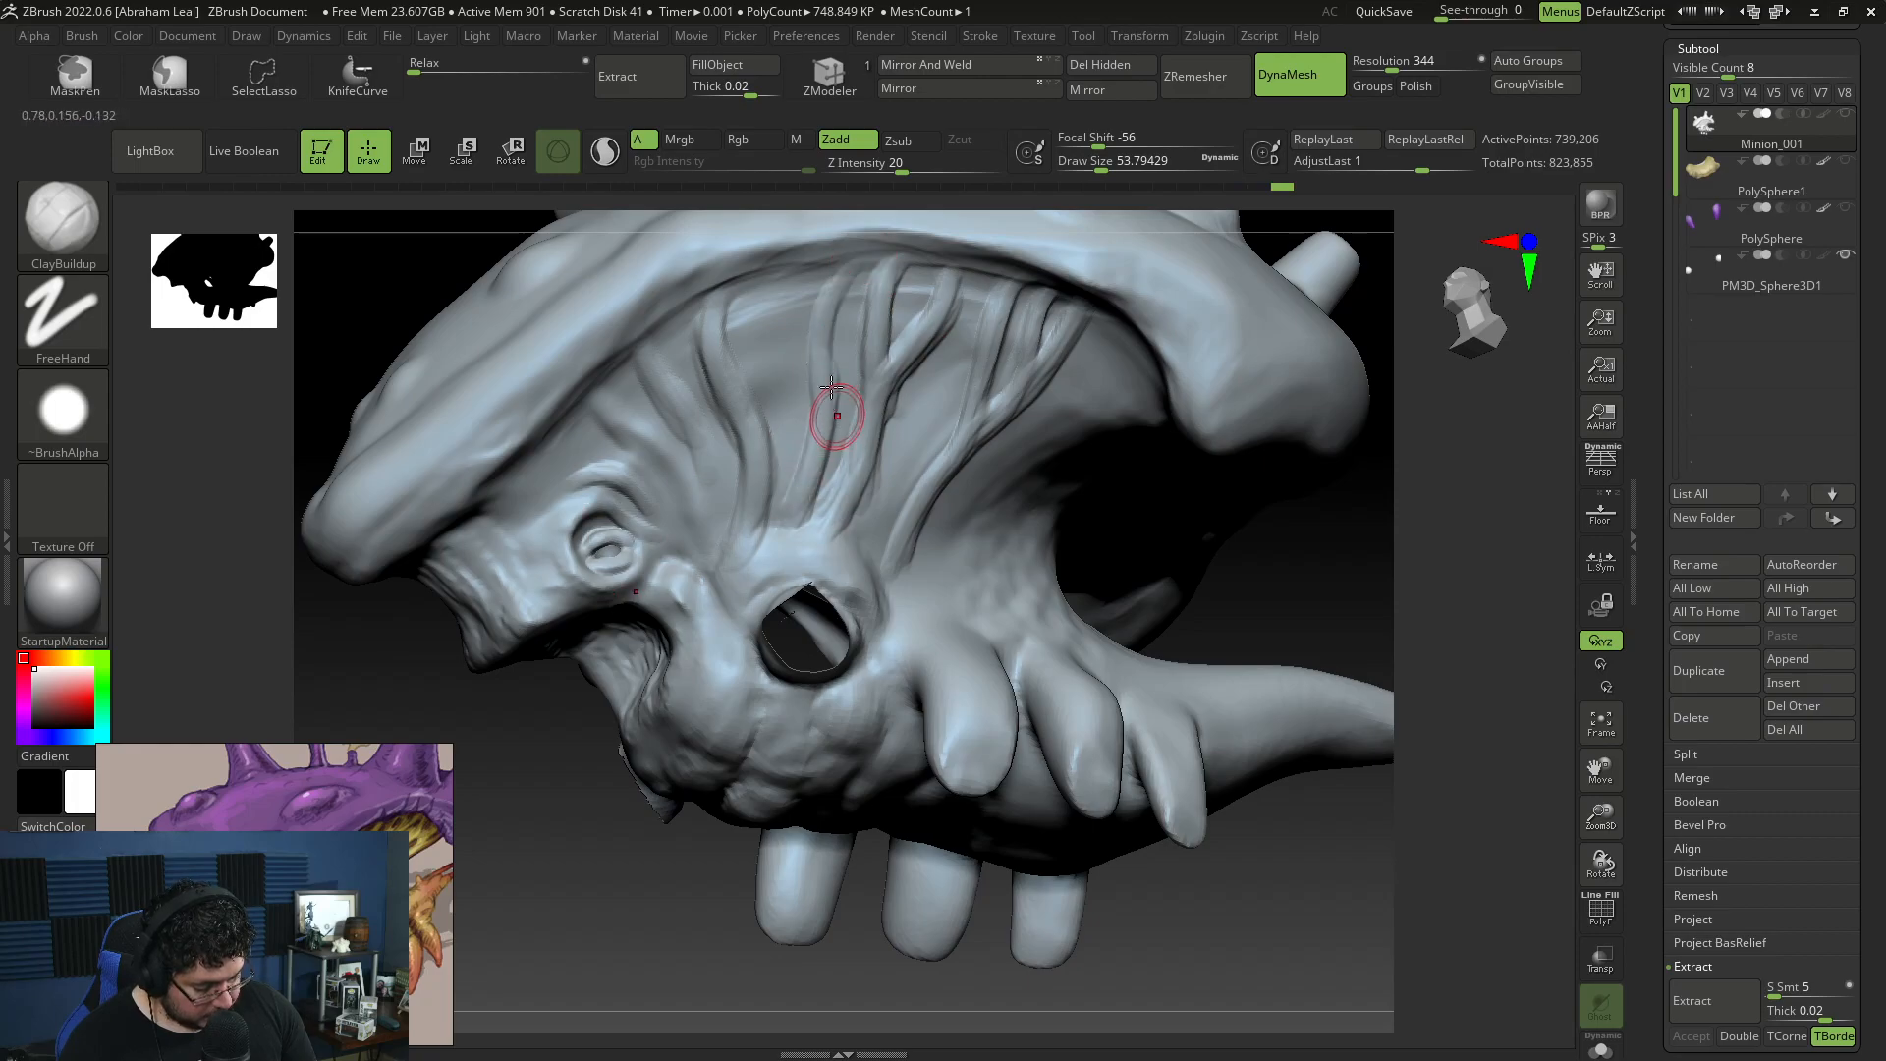
# Step: Fill the gaps between the middle cheek strands with additional ClayBuildup strokes under the shell rim
pyautogui.moveTo(811, 471); pyautogui.dragTo(820, 568)
pyautogui.moveTo(845, 265); pyautogui.dragTo(813, 414)
pyautogui.moveTo(778, 331); pyautogui.dragTo(803, 447)
pyautogui.moveTo(758, 361); pyautogui.dragTo(749, 377)
pyautogui.moveTo(777, 296)
pyautogui.mouseDown()
pyautogui.moveTo(809, 418)
pyautogui.moveTo(778, 339)
pyautogui.mouseUp()
# Step: Smooth the cheek strands where they meet the shell rim, using a draw size of about 149
pyautogui.moveTo(1277, 874)
pyautogui.keyDown('alt'); pyautogui.mouseDown()
pyautogui.moveTo(1284, 791)
pyautogui.moveTo(1267, 825)
pyautogui.mouseUp(); pyautogui.keyUp('alt')
pyautogui.press('space')
pyautogui.moveTo(962, 332); pyautogui.dragTo(973, 332)
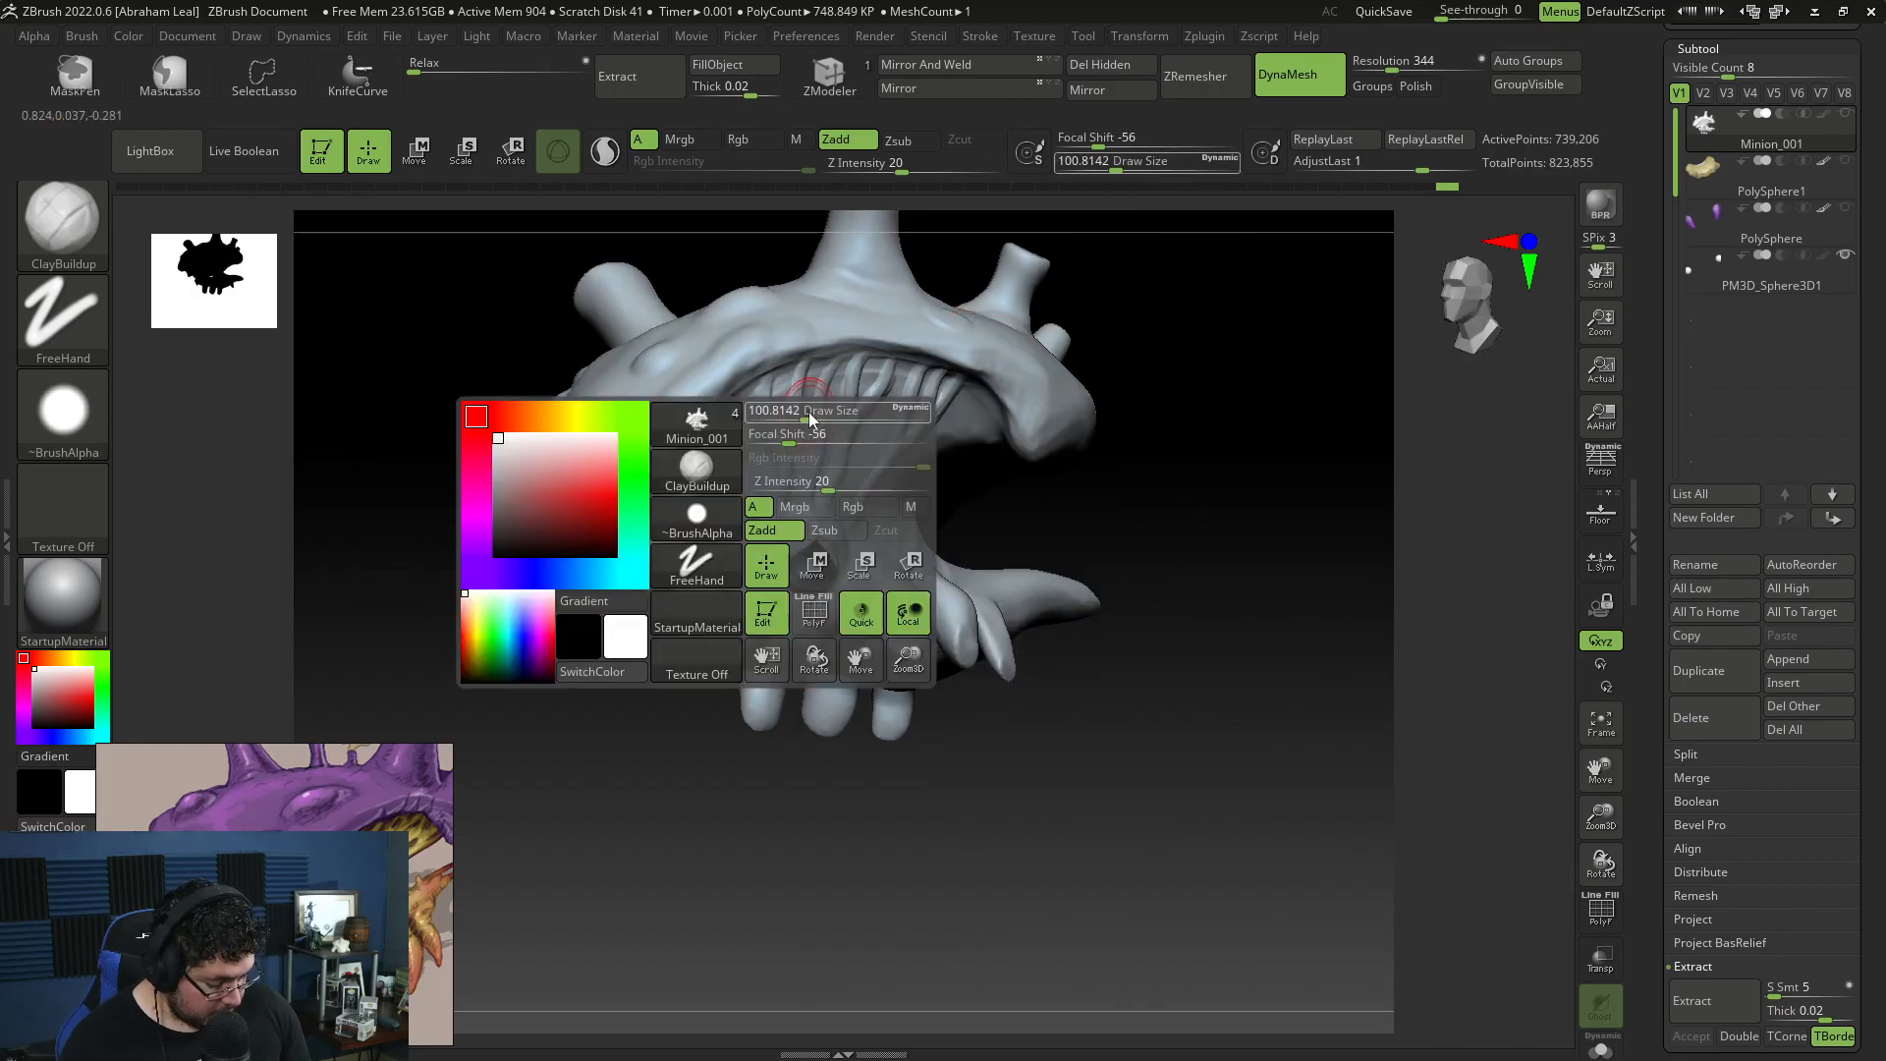
pyautogui.press('shift')
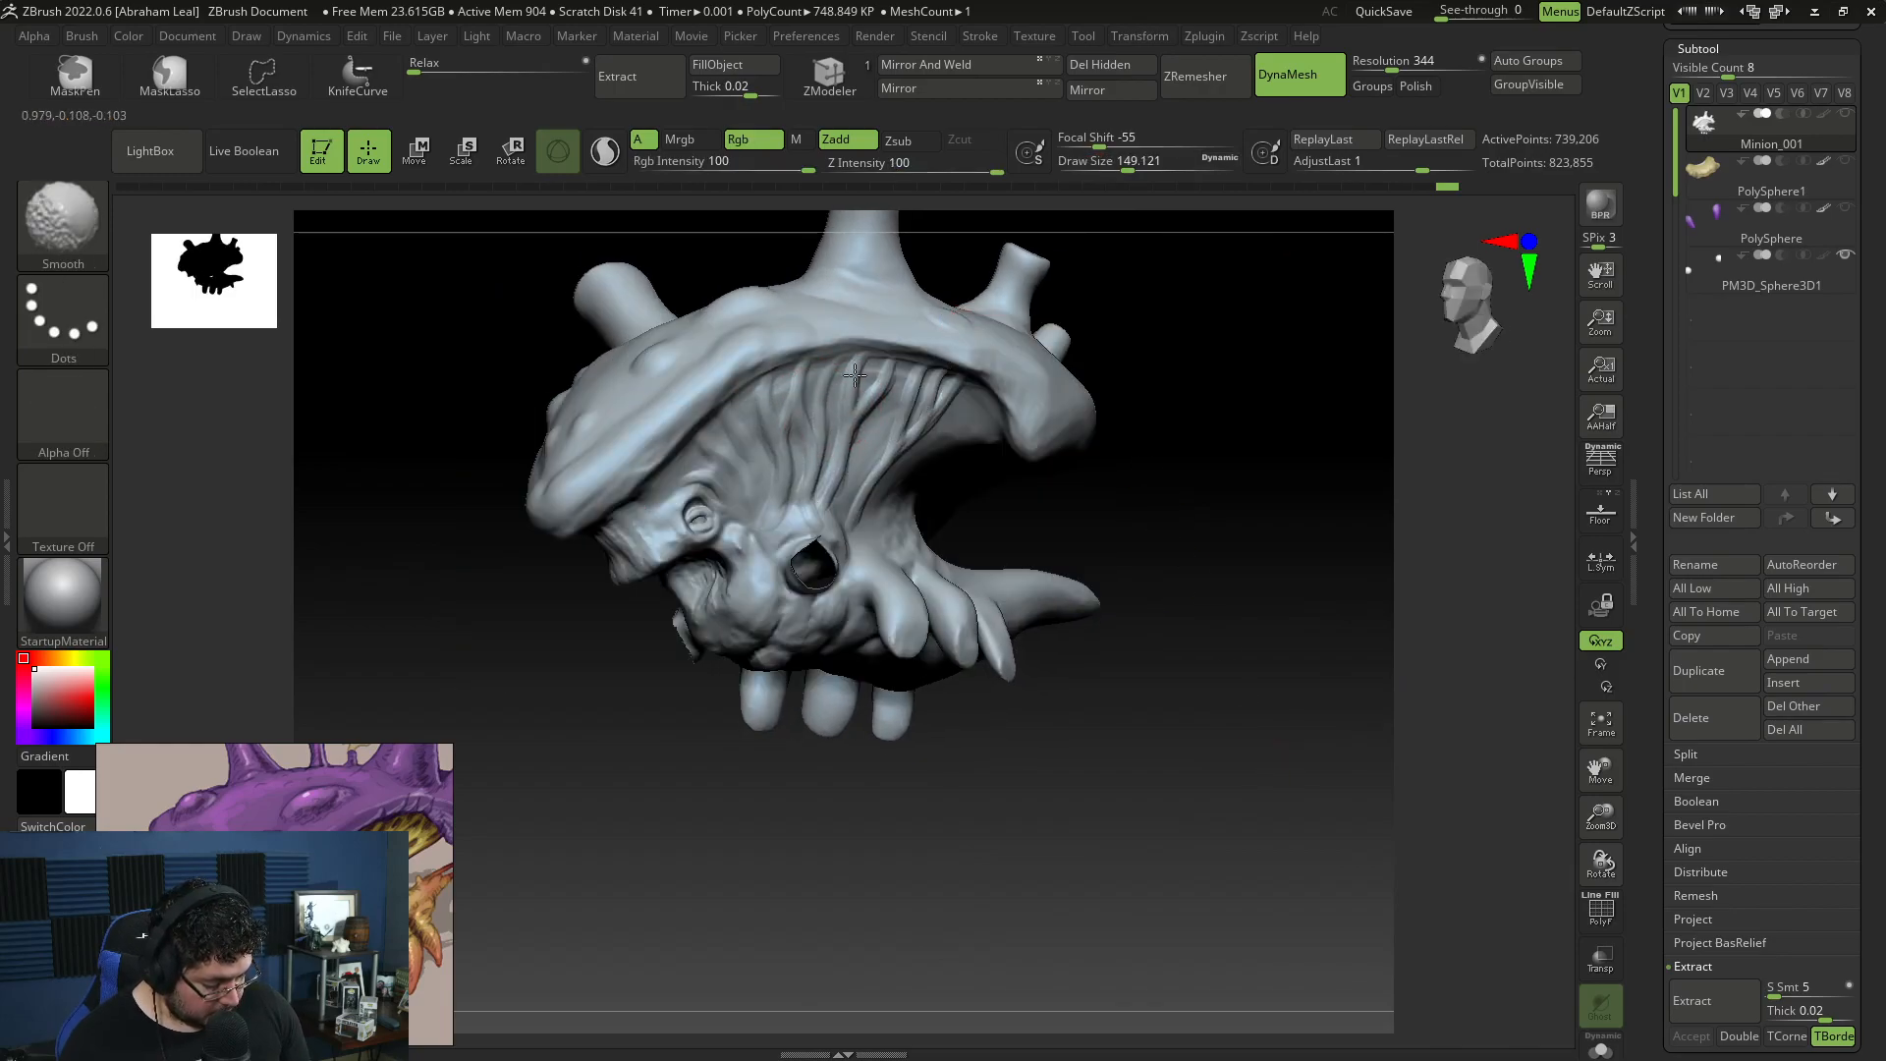
pyautogui.moveTo(912, 442); pyautogui.dragTo(1212, 501)
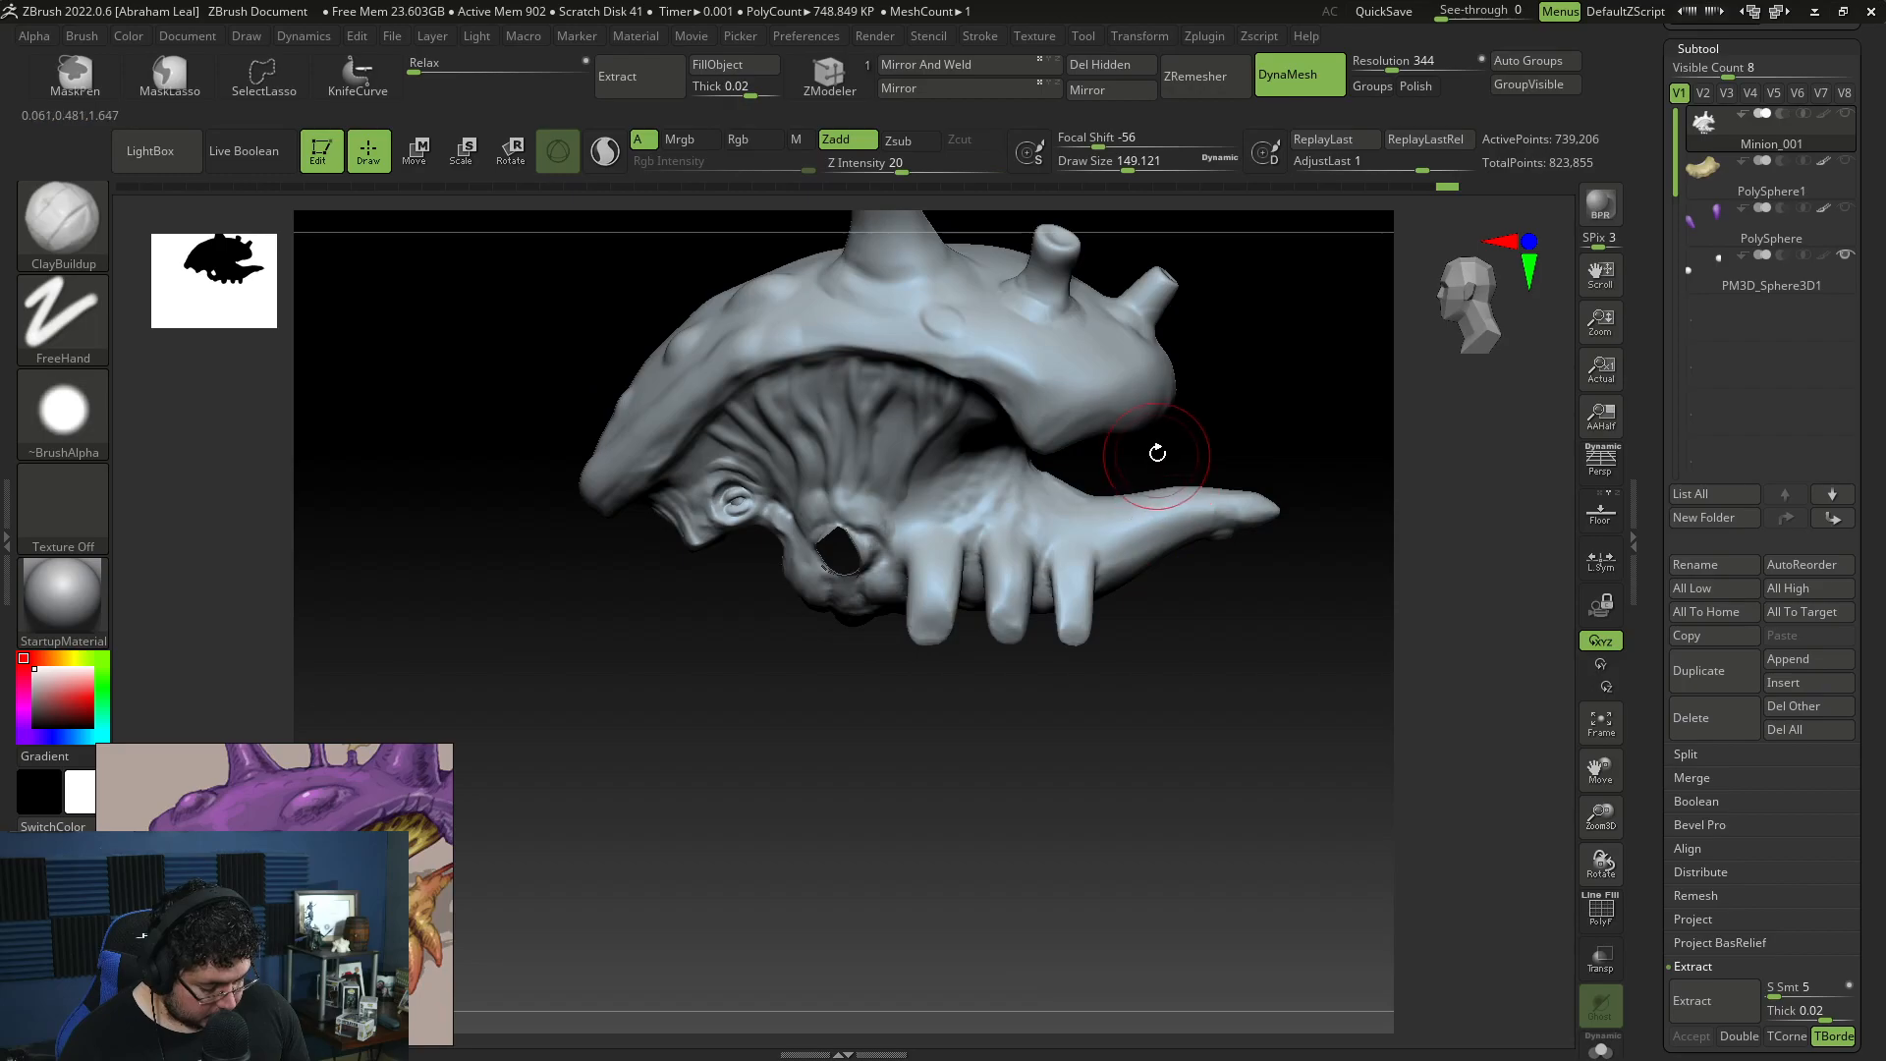
# Step: Set the draw size to about 49 and sculpt thin strands behind the large eye socket, toward the mouth corner
pyautogui.moveTo(1217, 391)
pyautogui.mouseDown()
pyautogui.moveTo(1274, 399)
pyautogui.moveTo(1293, 324)
pyautogui.moveTo(1228, 388)
pyautogui.mouseUp()
pyautogui.press('space')
pyautogui.moveTo(814, 373)
pyautogui.mouseDown()
pyautogui.moveTo(769, 343)
pyautogui.moveTo(790, 555)
pyautogui.mouseUp()
pyautogui.press('space')
pyautogui.moveTo(806, 386)
pyautogui.mouseDown()
pyautogui.moveTo(840, 309)
pyautogui.moveTo(790, 522)
pyautogui.mouseUp()
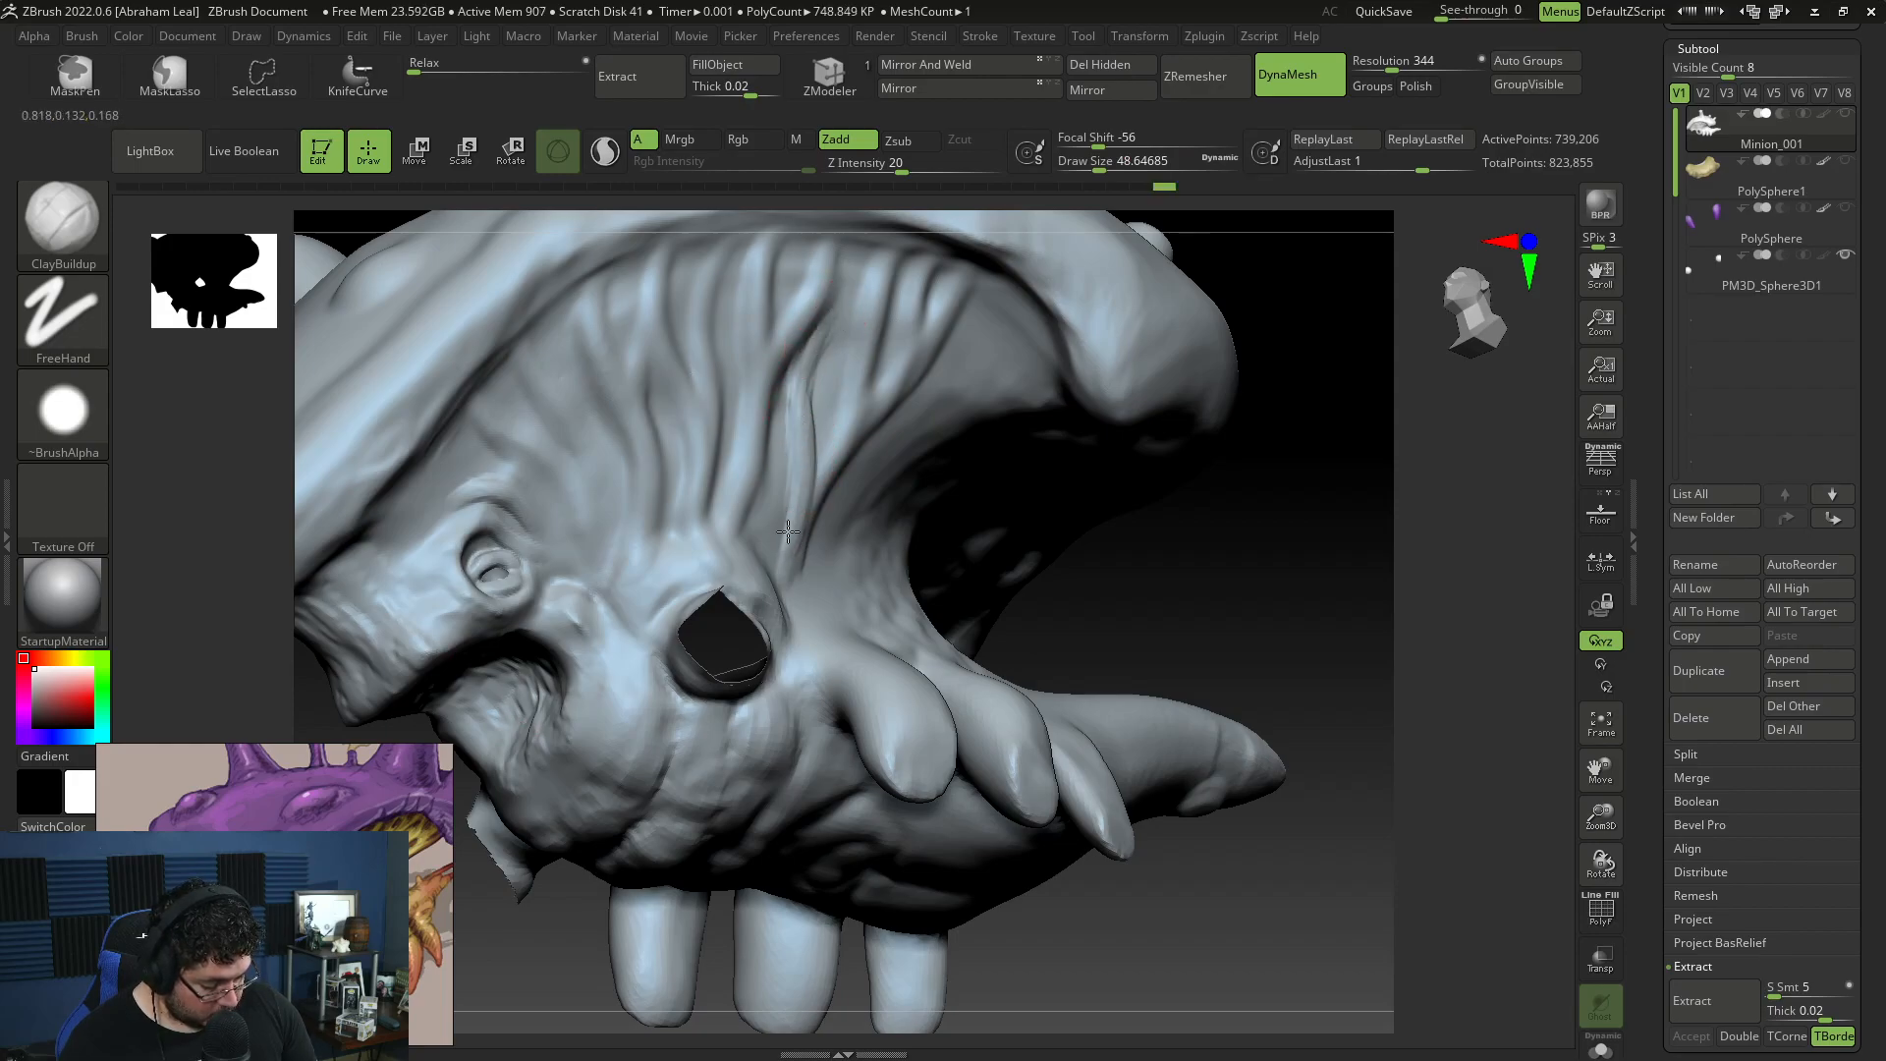
pyautogui.moveTo(1154, 535)
pyautogui.mouseDown()
pyautogui.moveTo(1124, 527)
pyautogui.moveTo(1026, 407)
pyautogui.mouseUp()
pyautogui.moveTo(887, 488)
pyautogui.mouseDown()
pyautogui.moveTo(863, 534)
pyautogui.moveTo(1003, 387)
pyautogui.moveTo(848, 552)
pyautogui.mouseUp()
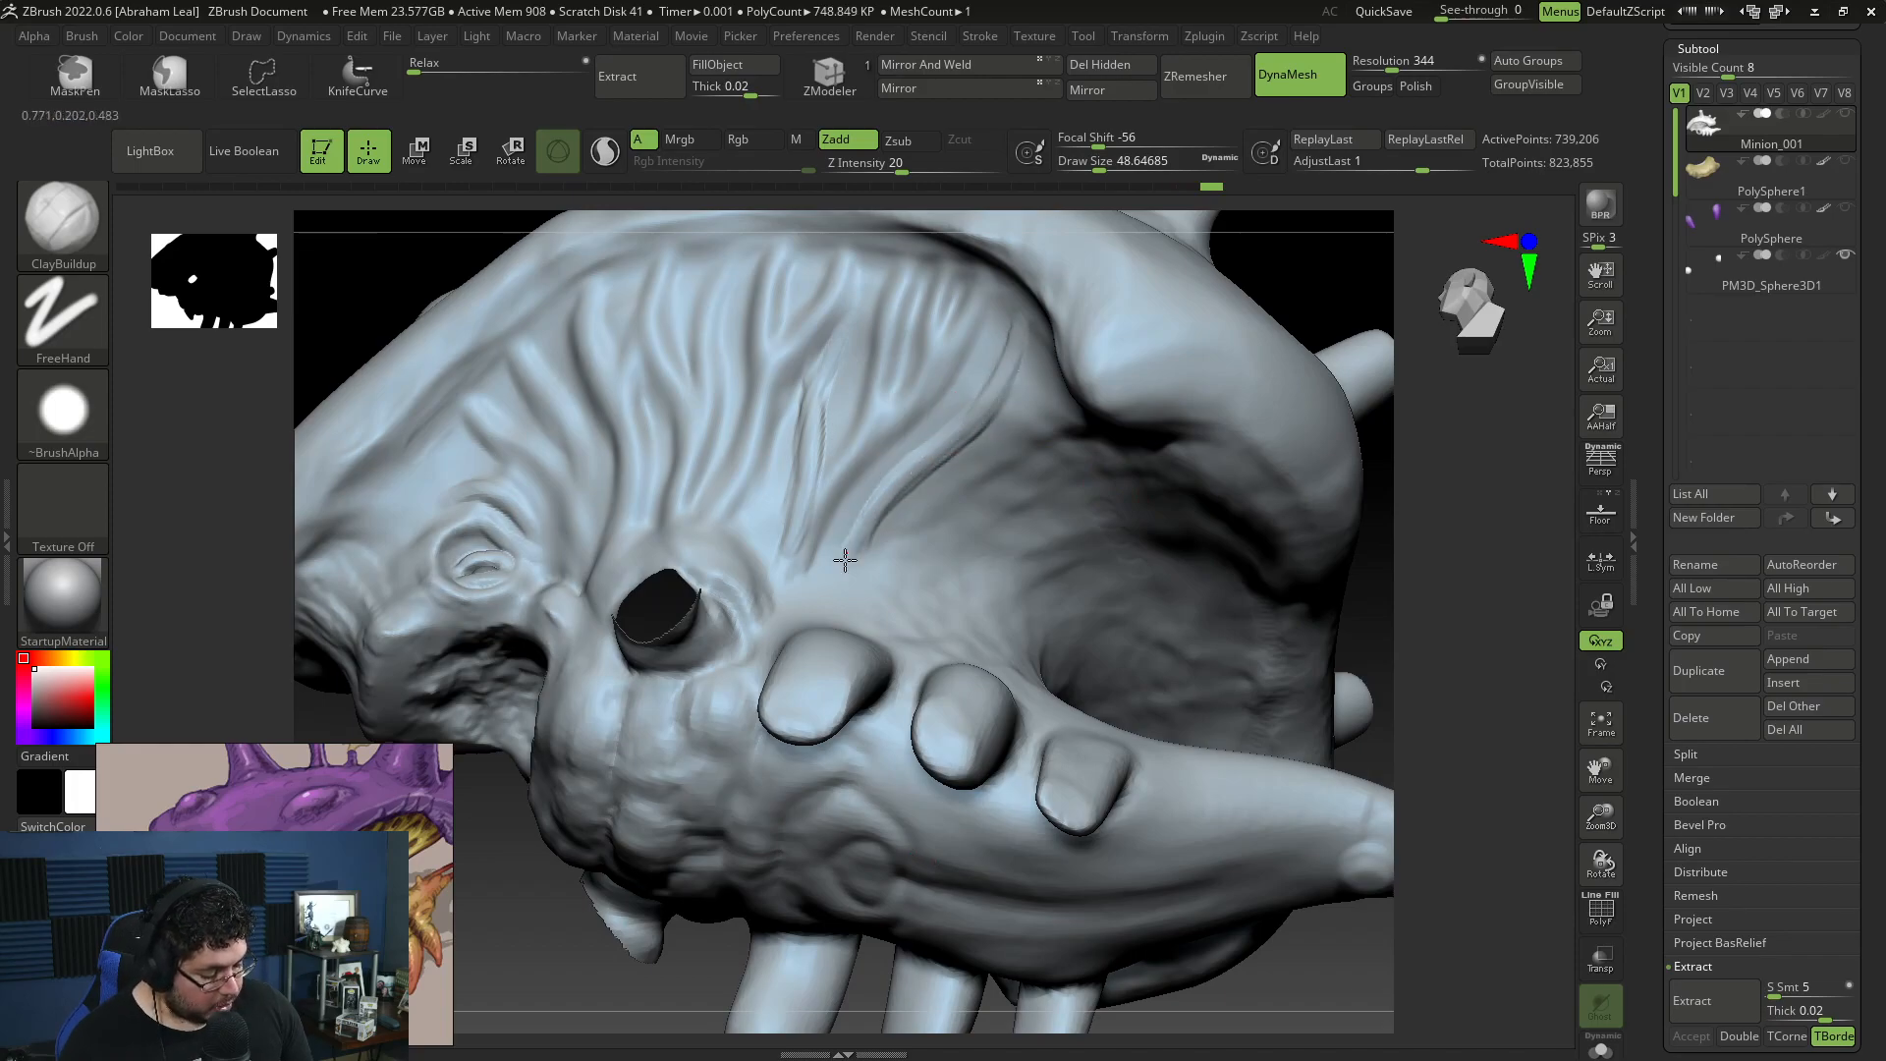
# Step: Sculpt long curved strands along the mouth opening's edge, from the rear shell rim down toward the jaw spikes
pyautogui.moveTo(1376, 652); pyautogui.dragTo(1346, 497)
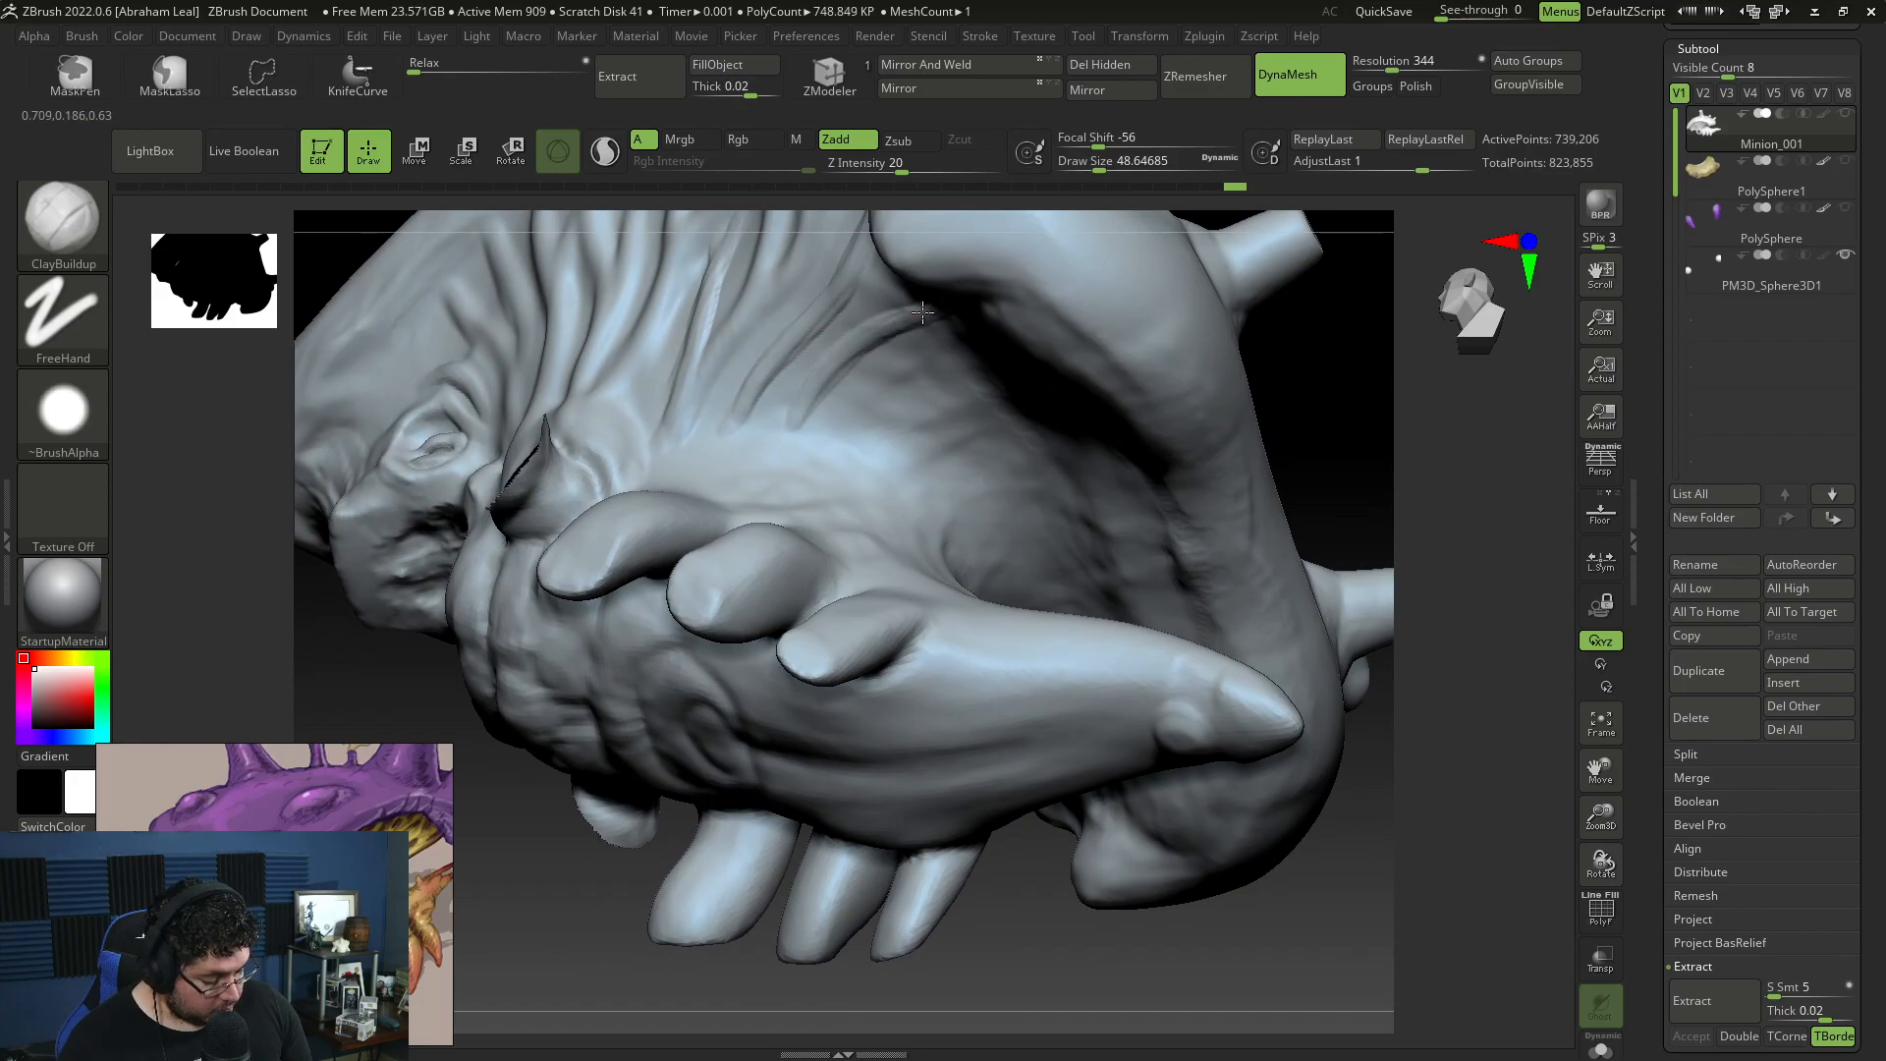
pyautogui.moveTo(1355, 428)
pyautogui.mouseDown()
pyautogui.moveTo(1010, 345)
pyautogui.moveTo(864, 353)
pyautogui.mouseUp()
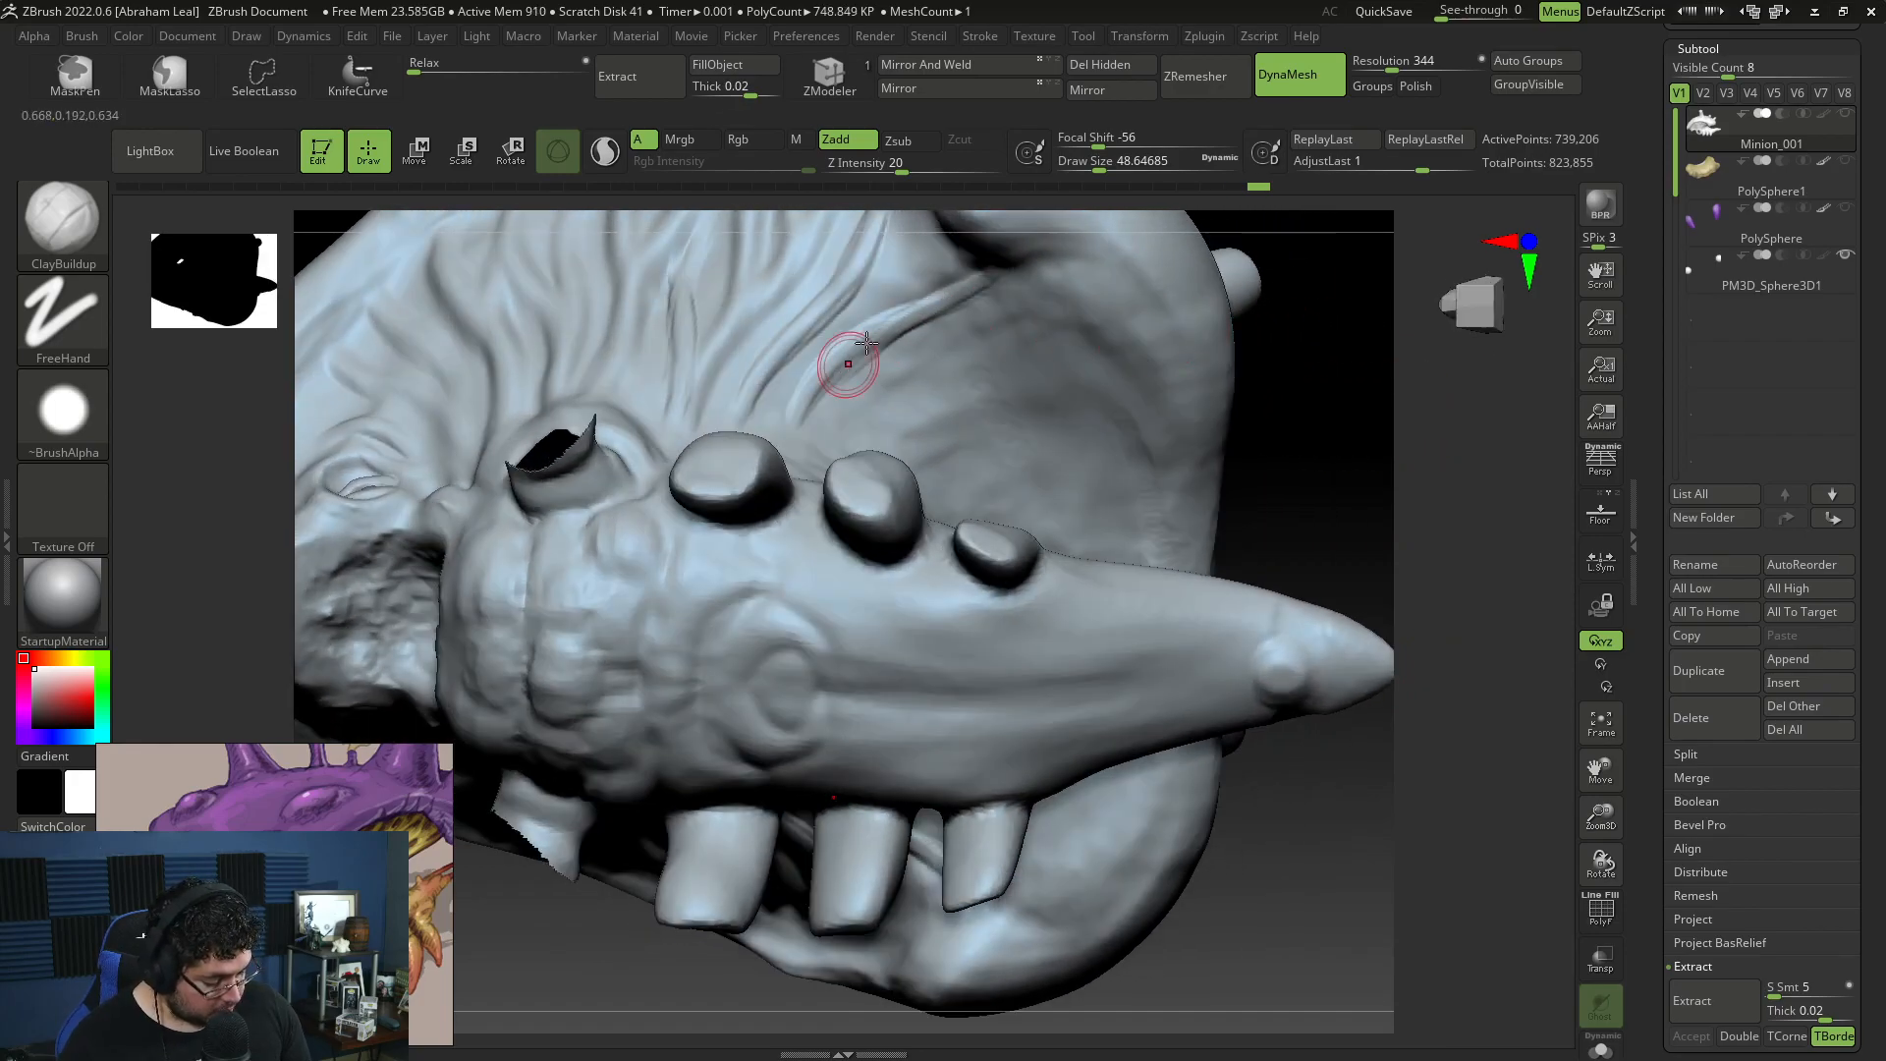
pyautogui.moveTo(1296, 413); pyautogui.dragTo(1375, 589)
pyautogui.moveTo(521, 540); pyautogui.dragTo(860, 351)
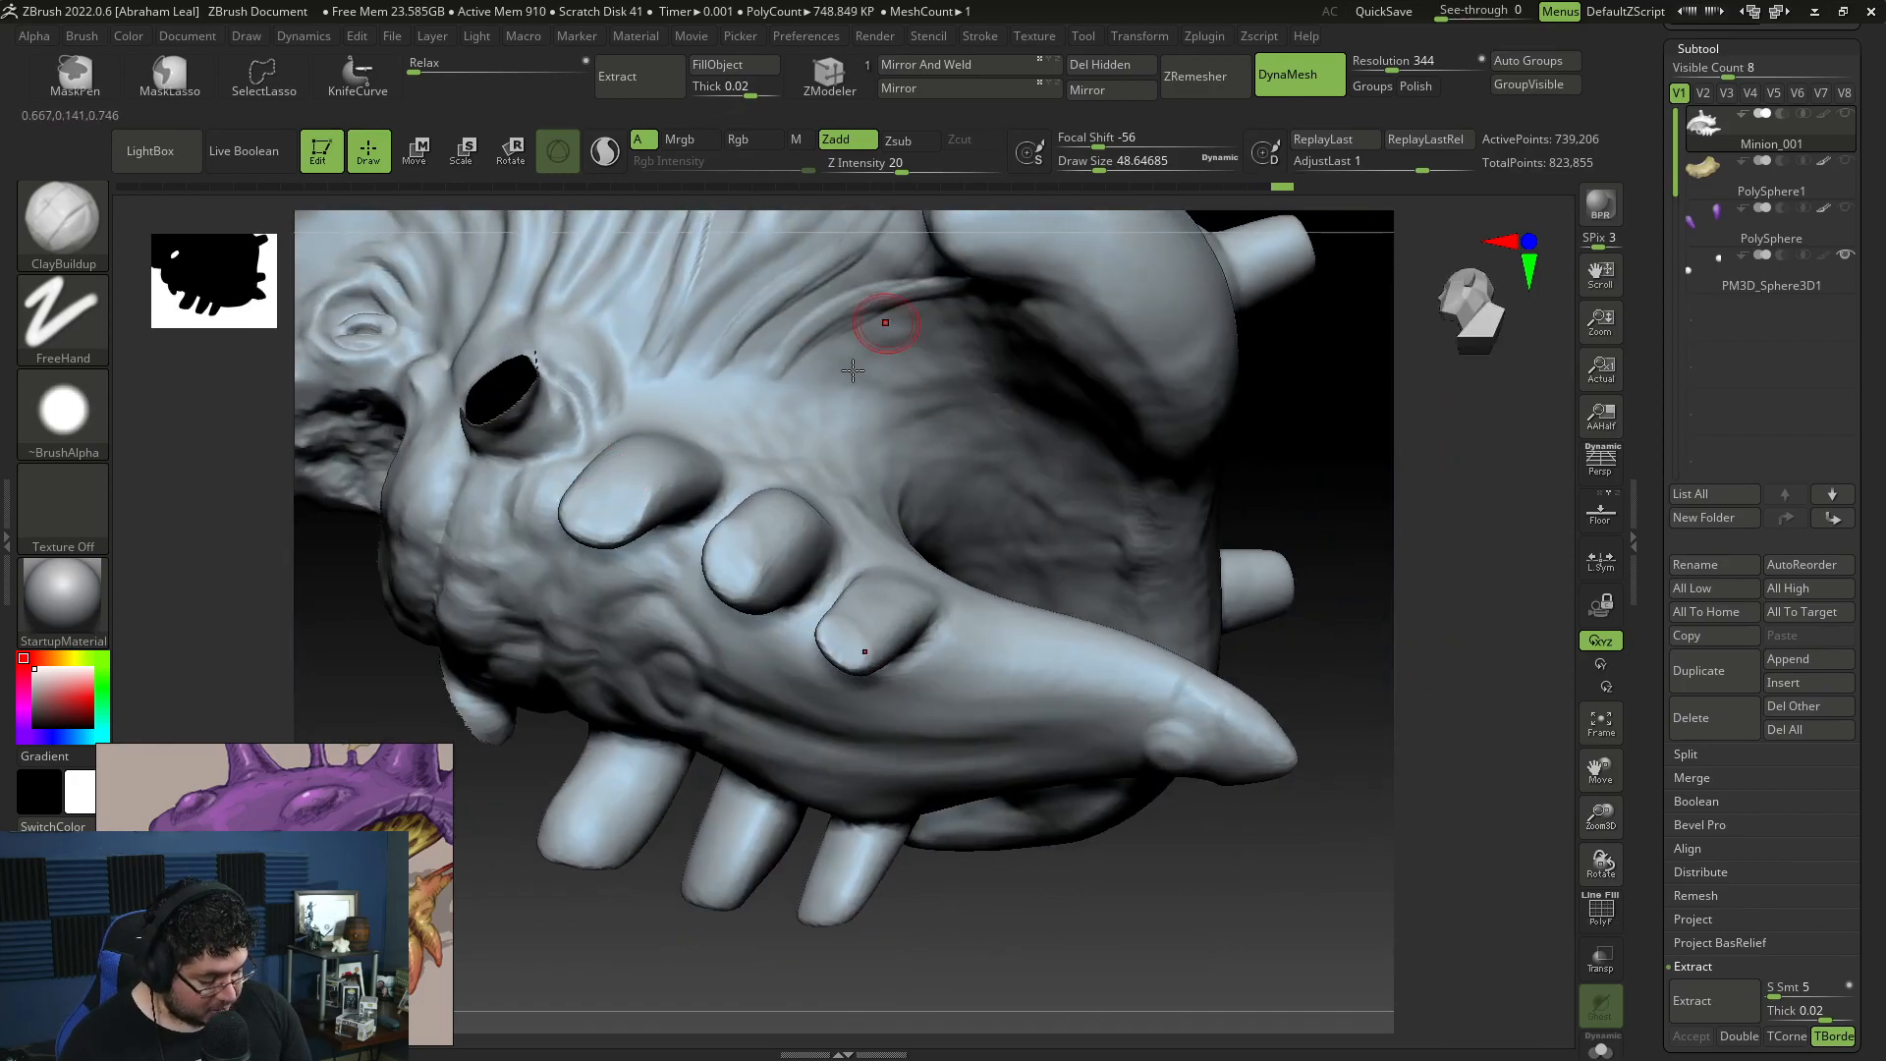
pyautogui.moveTo(1369, 424); pyautogui.dragTo(1262, 481)
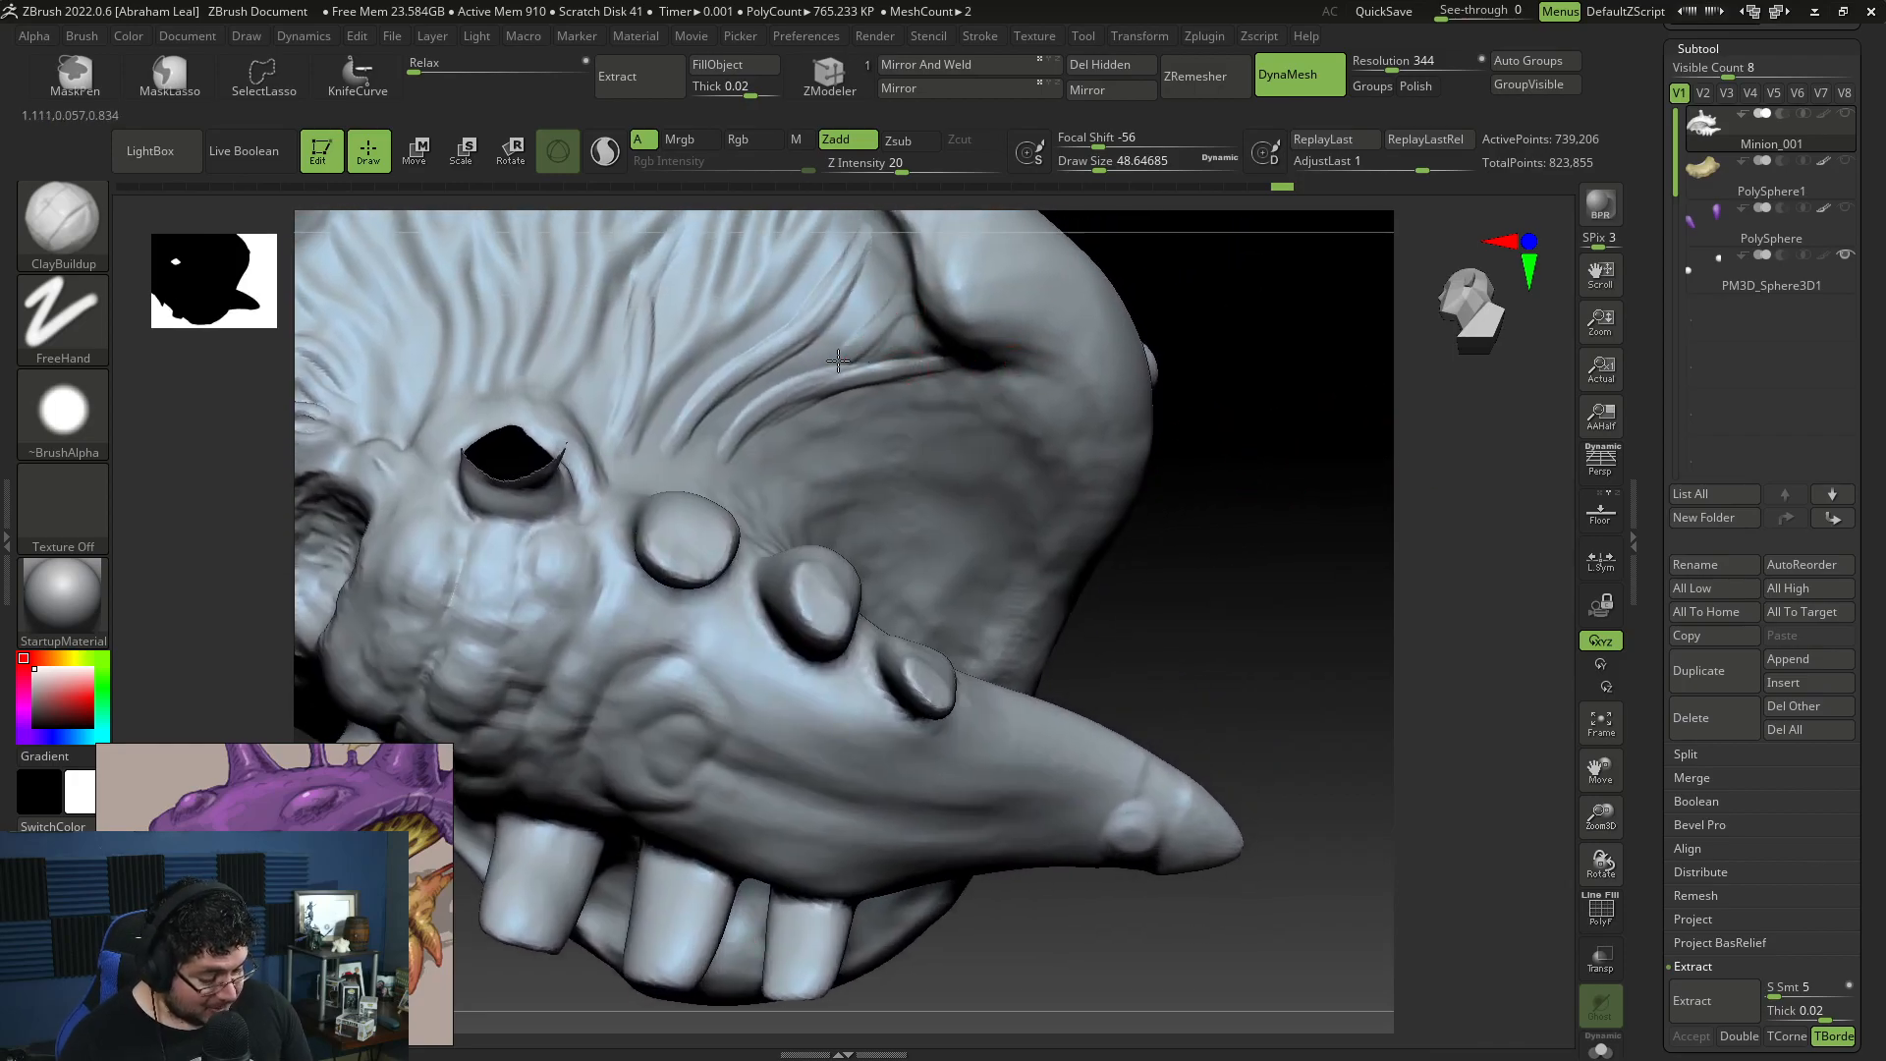
pyautogui.moveTo(908, 307)
pyautogui.mouseDown()
pyautogui.moveTo(866, 360)
pyautogui.moveTo(907, 341)
pyautogui.moveTo(721, 432)
pyautogui.mouseUp()
pyautogui.moveTo(801, 344); pyautogui.dragTo(717, 380)
# Step: Reinforce the rear cheek strands and add finer ones between them below the shell rim
pyautogui.moveTo(1341, 538)
pyautogui.mouseDown()
pyautogui.moveTo(1250, 553)
pyautogui.moveTo(1263, 619)
pyautogui.moveTo(926, 493)
pyautogui.mouseUp()
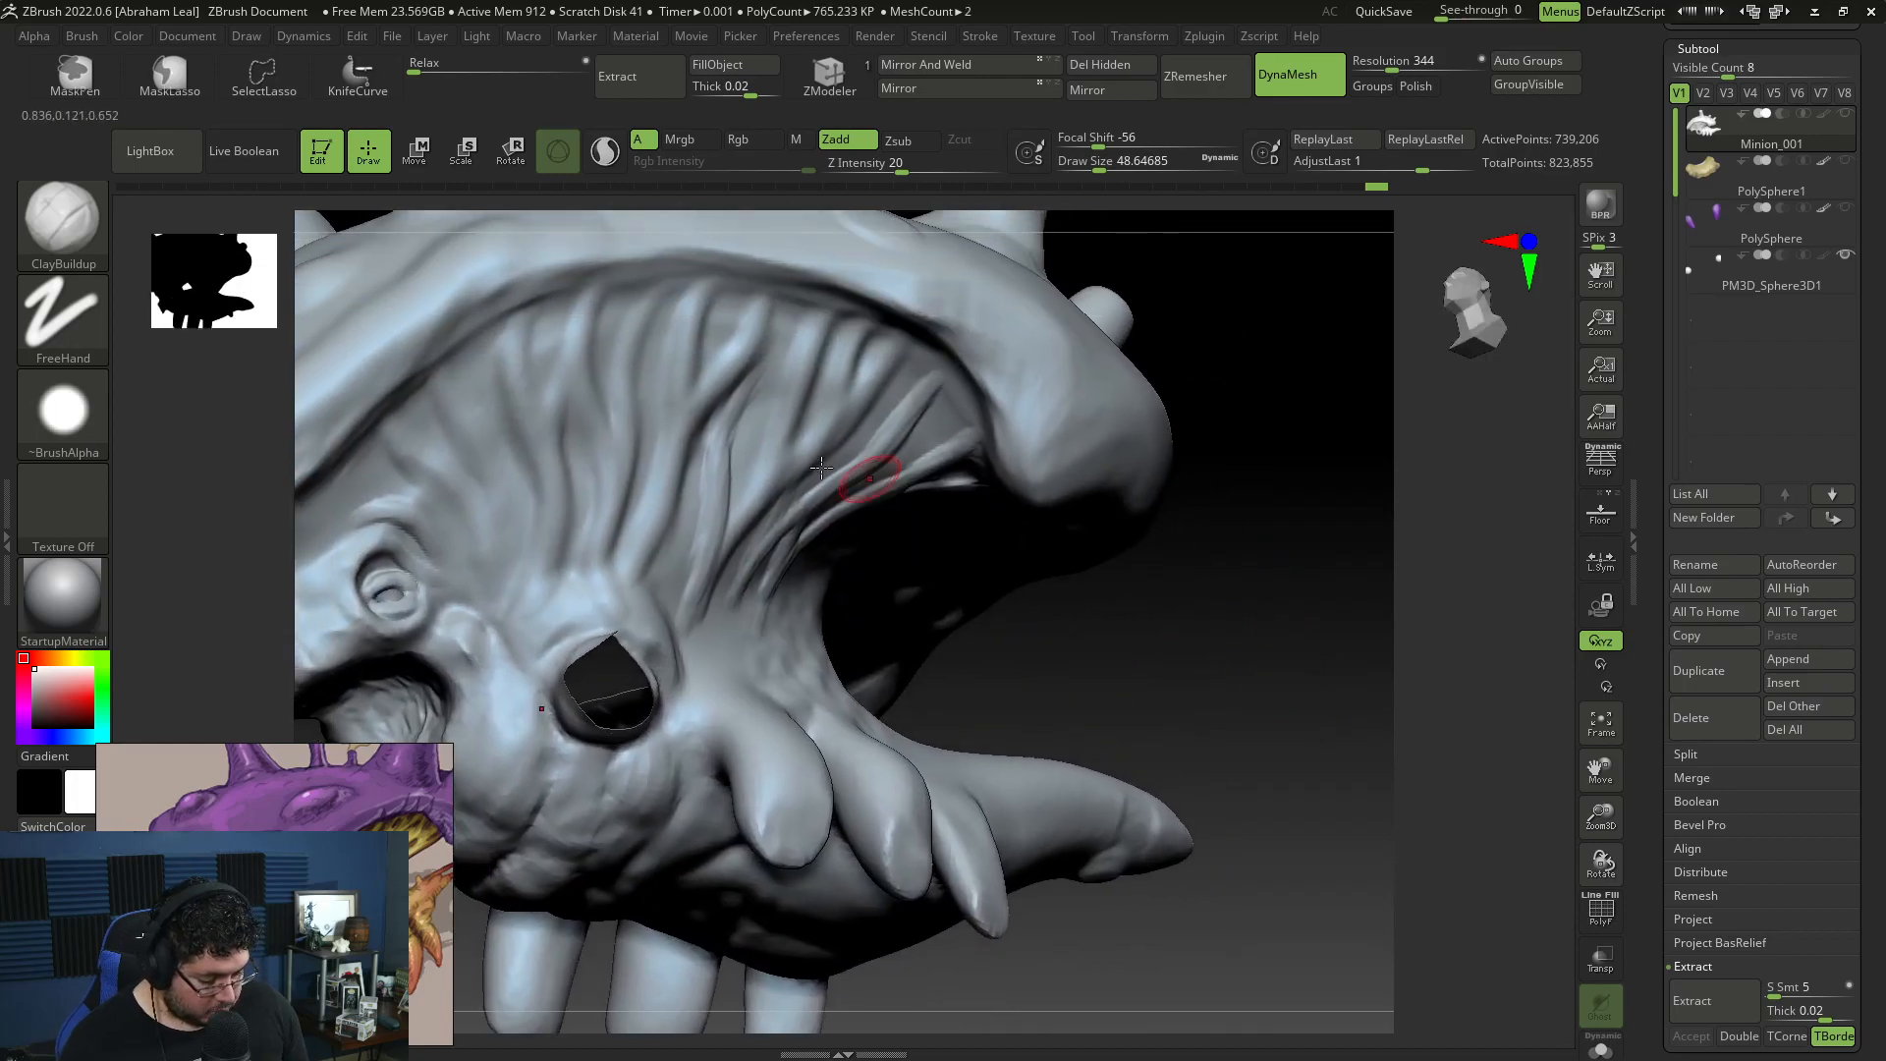
pyautogui.moveTo(813, 324); pyautogui.dragTo(798, 360)
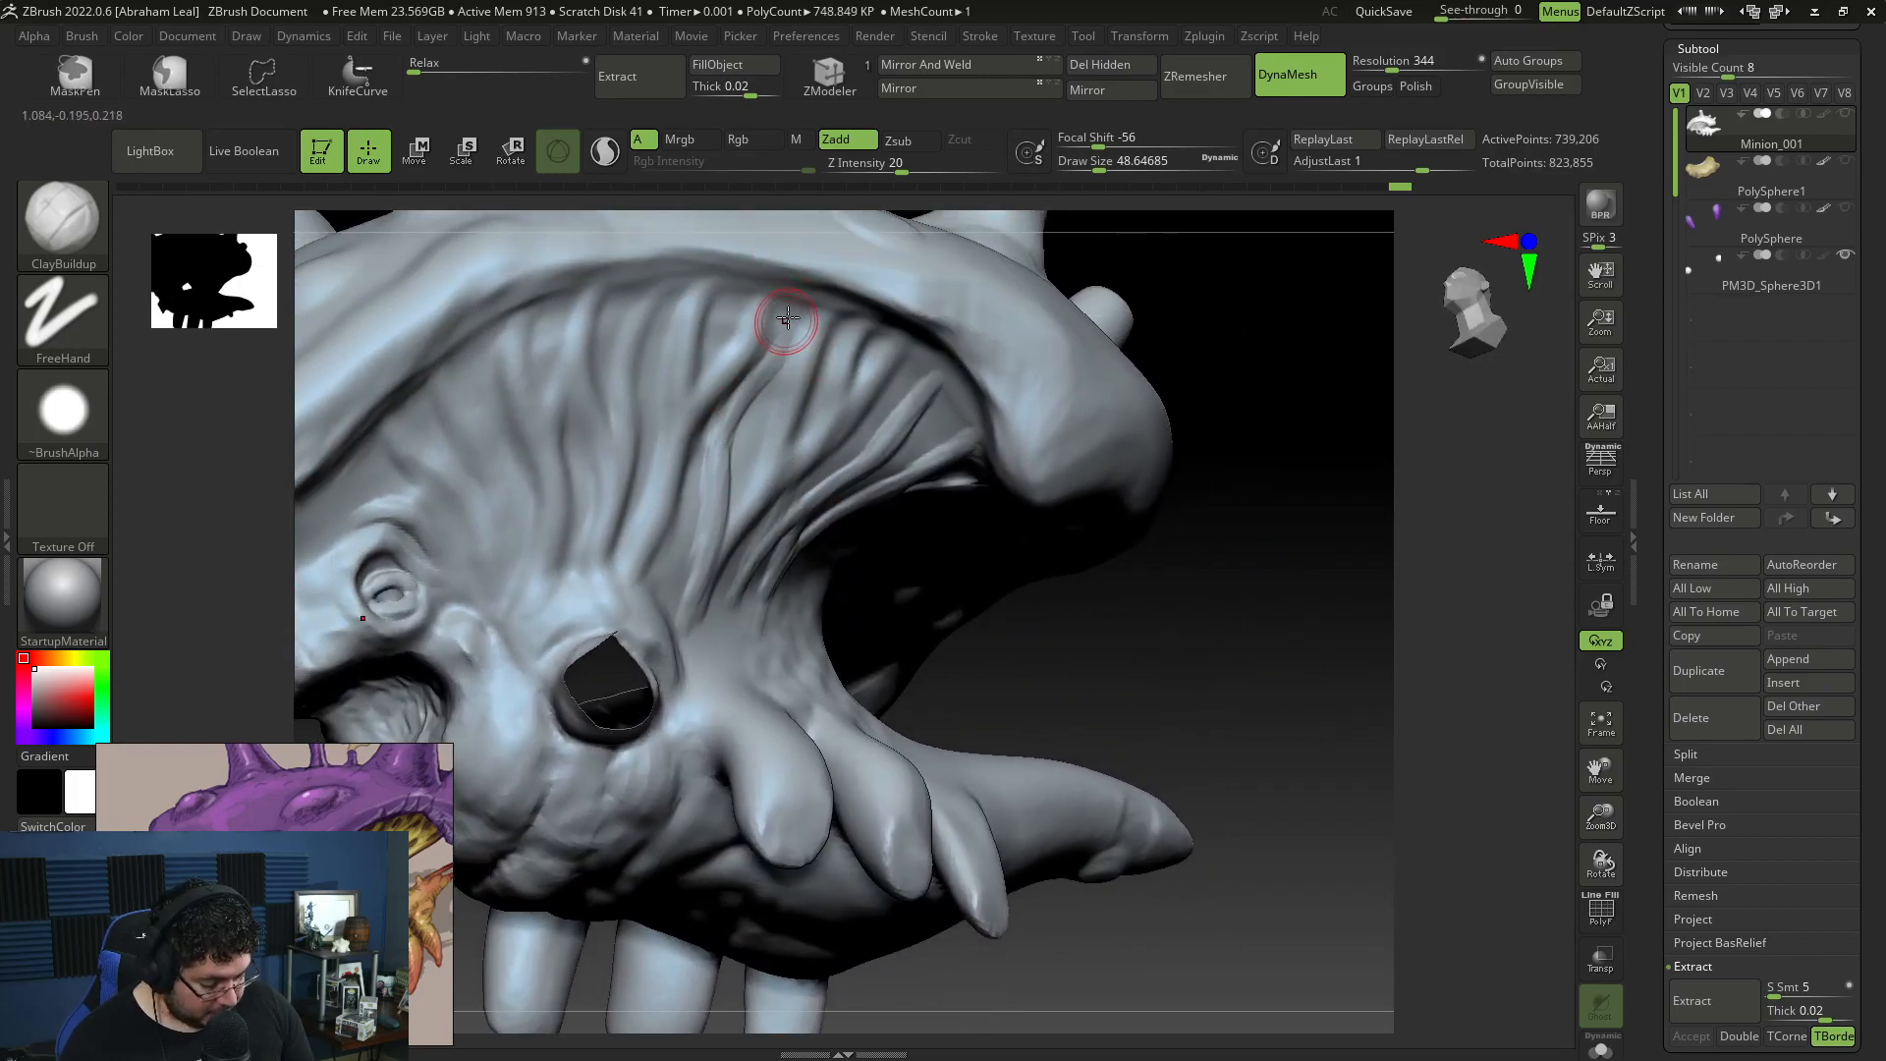
pyautogui.moveTo(736, 287)
pyautogui.mouseDown()
pyautogui.moveTo(738, 343)
pyautogui.moveTo(689, 428)
pyautogui.mouseUp()
pyautogui.moveTo(1071, 563)
pyautogui.mouseDown()
pyautogui.moveTo(1162, 505)
pyautogui.moveTo(1094, 328)
pyautogui.mouseUp()
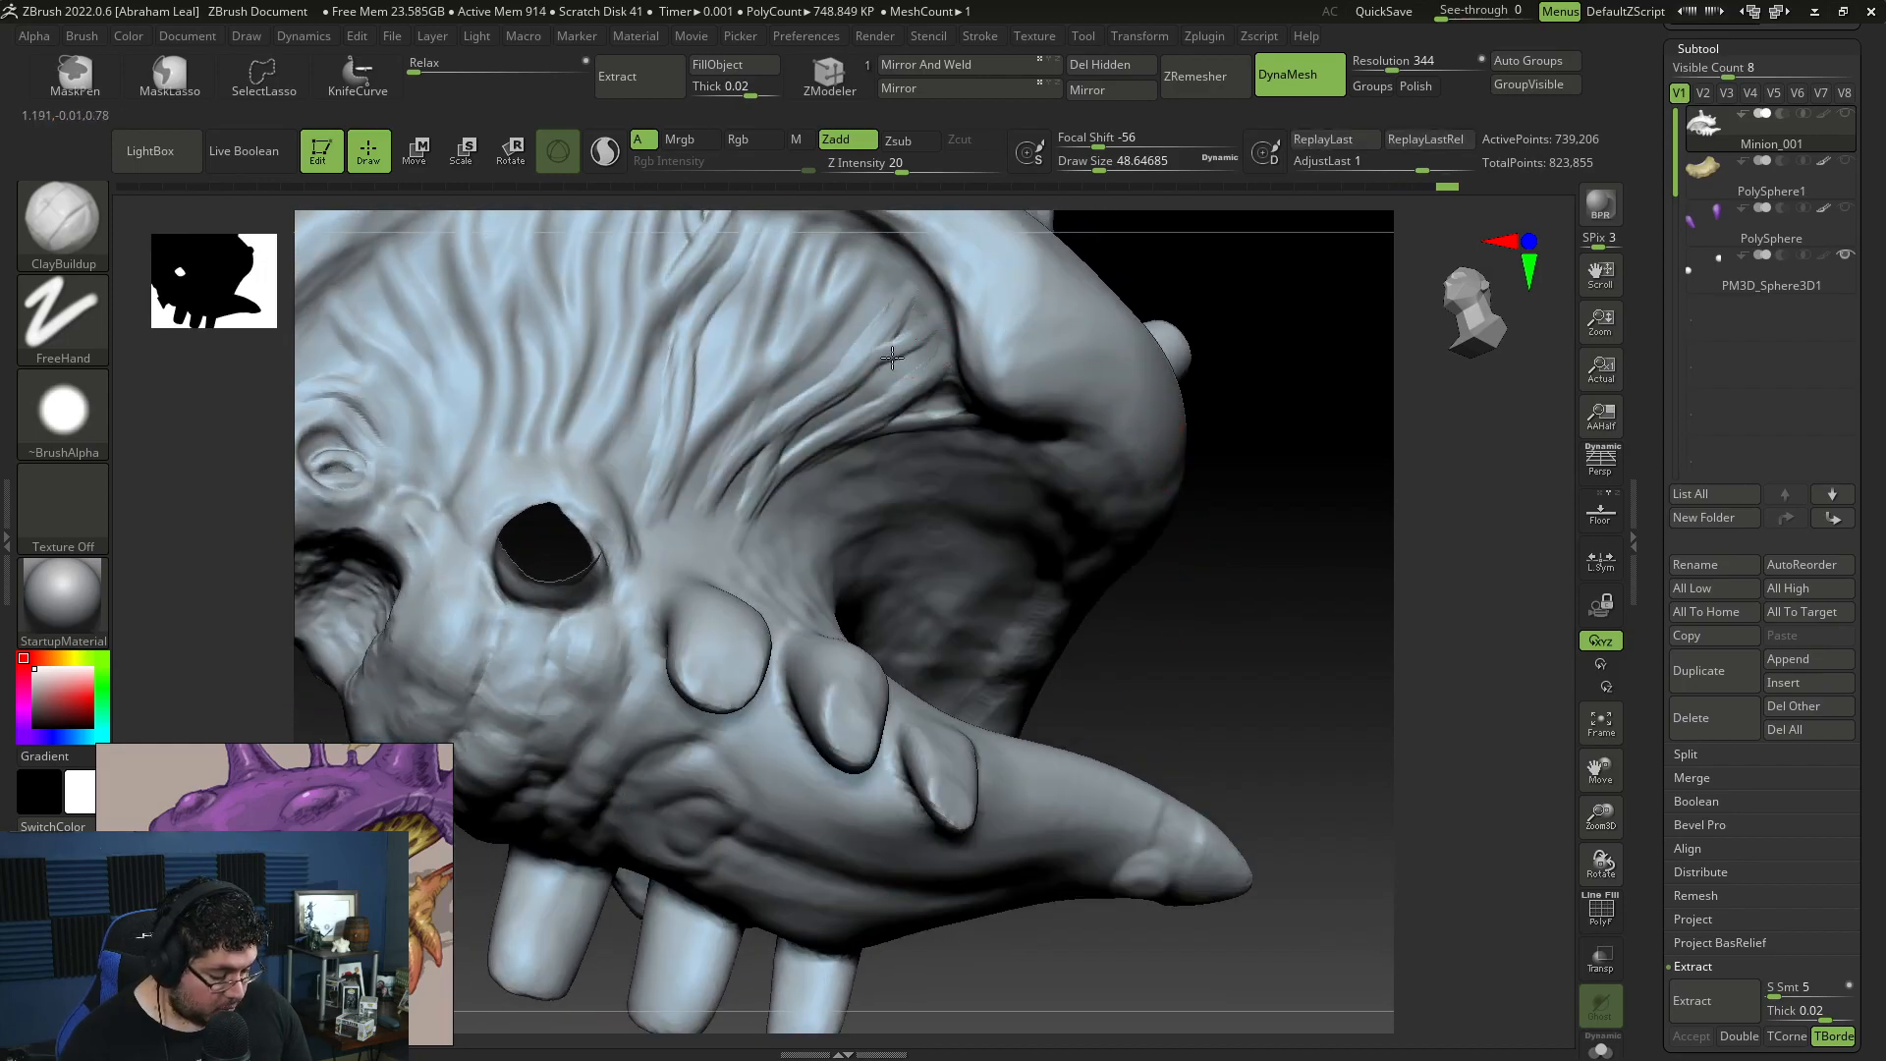
pyautogui.moveTo(892, 323); pyautogui.dragTo(810, 372)
pyautogui.moveTo(871, 293); pyautogui.dragTo(803, 378)
pyautogui.keyDown('alt'); pyautogui.moveTo(890, 274); pyautogui.dragTo(815, 357); pyautogui.keyUp('alt')
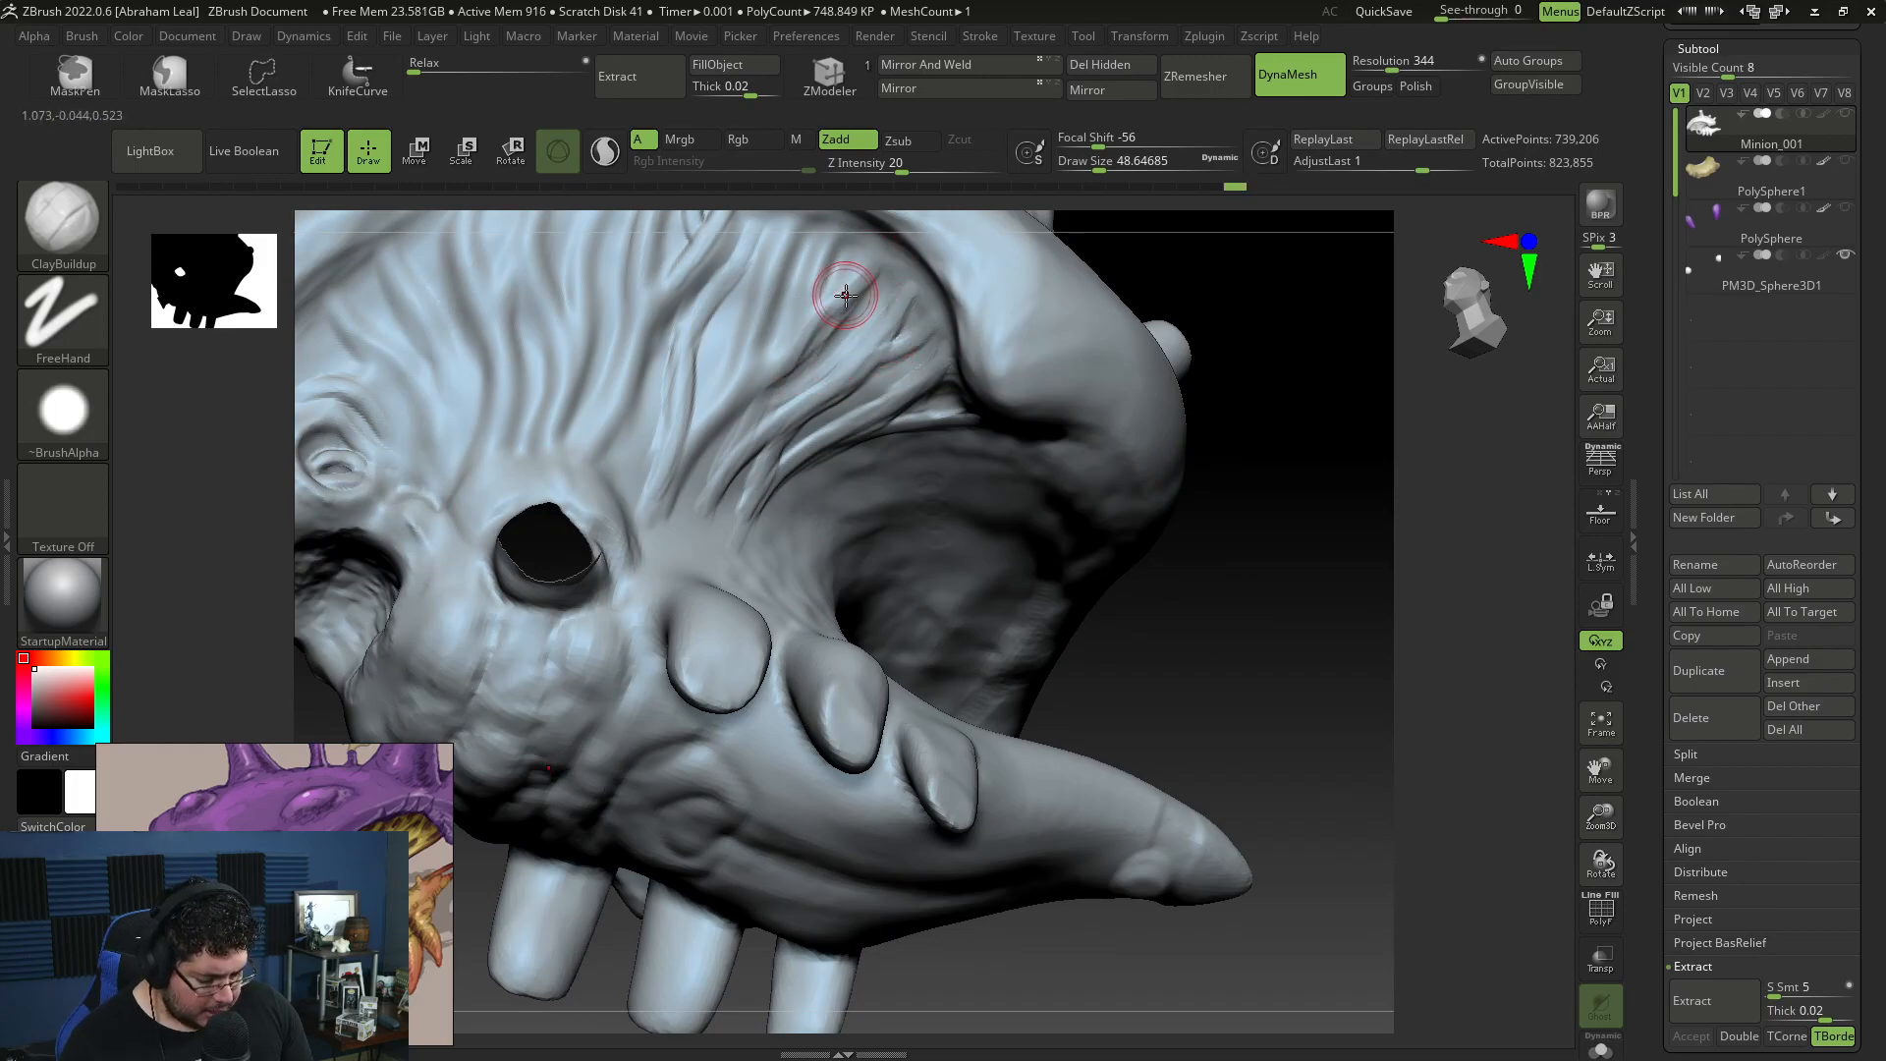
# Step: Set the draw size to about 62 and sculpt vertical ridges down the front of the snout
pyautogui.moveTo(1267, 531)
pyautogui.mouseDown()
pyautogui.moveTo(1288, 585)
pyautogui.moveTo(1204, 560)
pyautogui.moveTo(1199, 576)
pyautogui.moveTo(1156, 542)
pyautogui.moveTo(1144, 493)
pyautogui.mouseUp()
pyautogui.press('space')
pyautogui.moveTo(488, 418); pyautogui.dragTo(524, 516)
pyautogui.moveTo(1052, 513)
pyautogui.mouseDown()
pyautogui.moveTo(1115, 543)
pyautogui.moveTo(1041, 443)
pyautogui.mouseUp()
pyautogui.keyDown('alt'); pyautogui.moveTo(475, 640); pyautogui.dragTo(513, 536); pyautogui.keyUp('alt')
pyautogui.moveTo(749, 411)
pyautogui.mouseDown()
pyautogui.moveTo(751, 560)
pyautogui.moveTo(756, 385)
pyautogui.moveTo(779, 486)
pyautogui.moveTo(768, 398)
pyautogui.mouseUp()
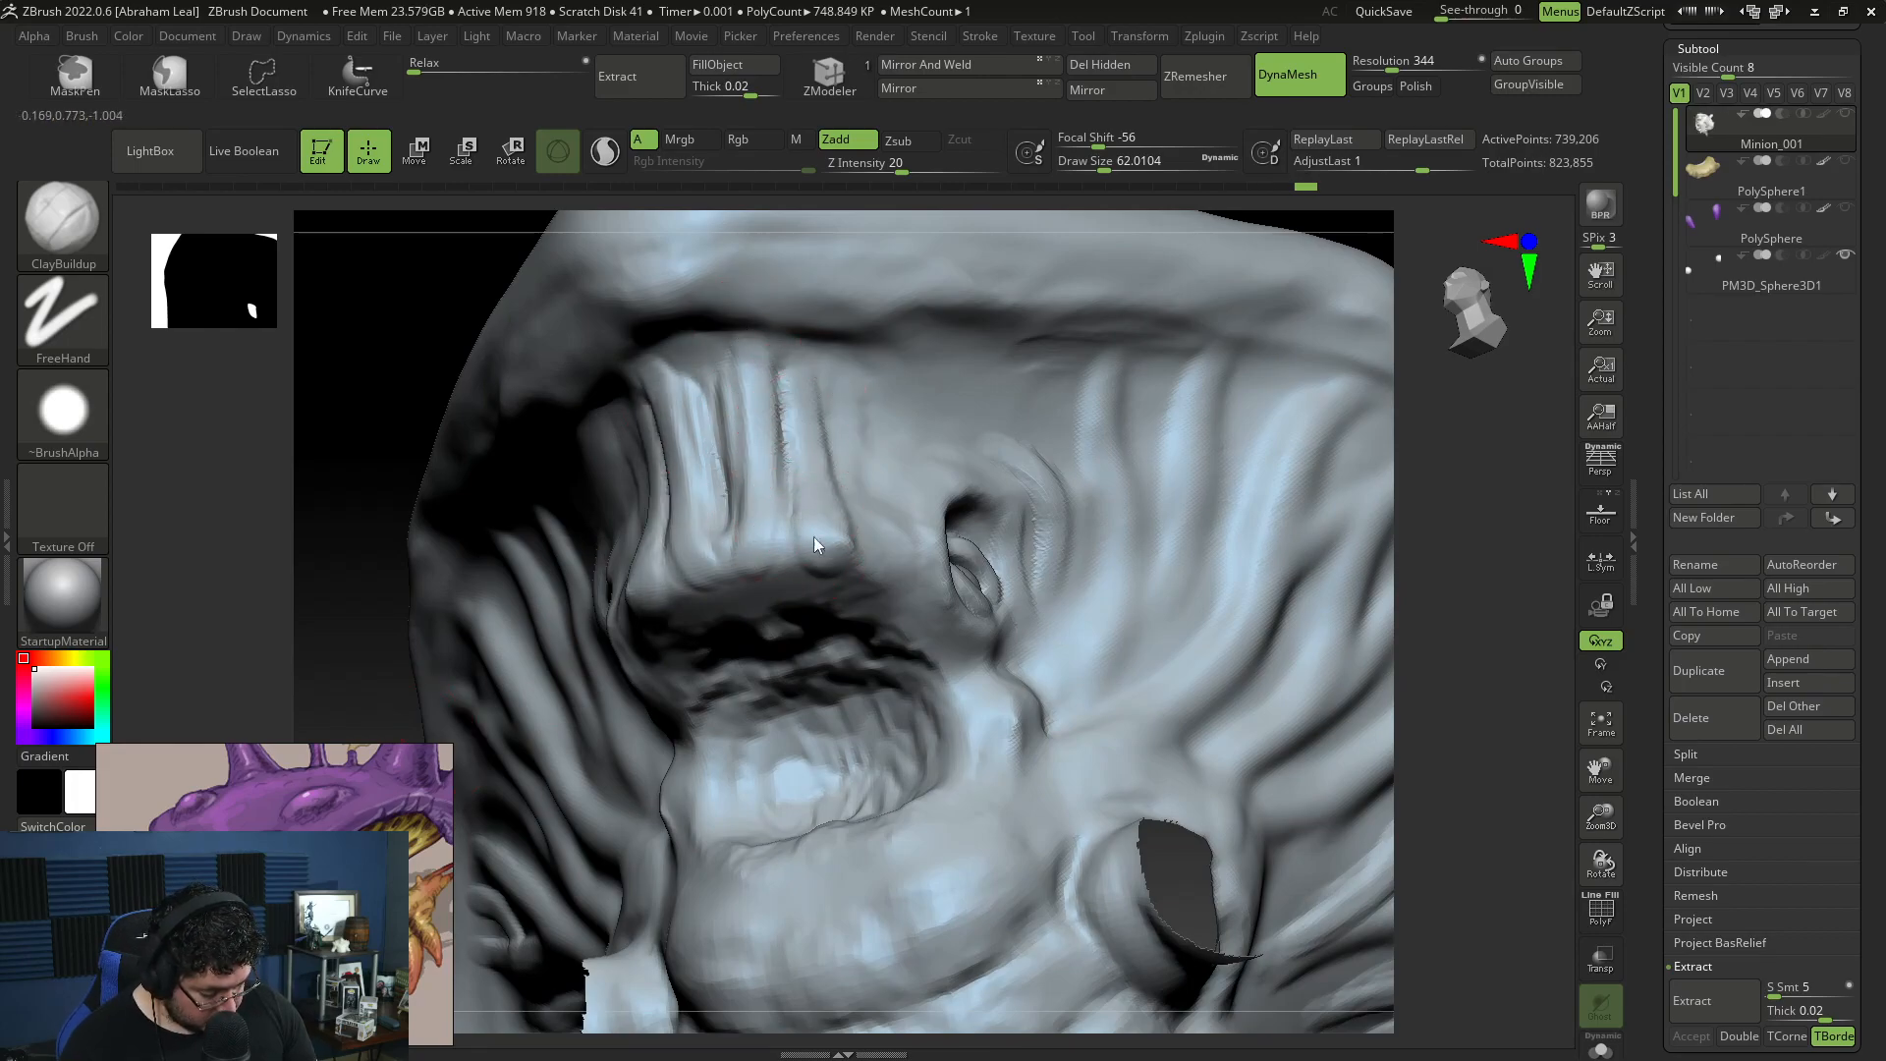
# Step: Build up rounded ends on the snout ridges along the upper lip, adjusting the brush size for the detail
pyautogui.moveTo(825, 531)
pyautogui.mouseDown()
pyautogui.moveTo(656, 597)
pyautogui.moveTo(690, 568)
pyautogui.mouseUp()
pyautogui.press('space')
pyautogui.moveTo(803, 426); pyautogui.dragTo(791, 422)
pyautogui.moveTo(775, 535)
pyautogui.mouseDown()
pyautogui.moveTo(770, 551)
pyautogui.moveTo(815, 559)
pyautogui.mouseUp()
pyautogui.moveTo(897, 410); pyautogui.dragTo(674, 399, button='right')
pyautogui.press('space')
pyautogui.moveTo(668, 346); pyautogui.dragTo(680, 346)
# Step: Sculpt brow and eyelid folds around the small eye with ClayBuildup at draw size about 41
pyautogui.moveTo(1335, 464); pyautogui.dragTo(1246, 425, button='right')
pyautogui.press('space')
pyautogui.moveTo(758, 362); pyautogui.dragTo(897, 379)
pyautogui.press('space')
pyautogui.moveTo(1498, 537); pyautogui.dragTo(1262, 469)
pyautogui.press('space')
pyautogui.moveTo(947, 469)
pyautogui.mouseDown()
pyautogui.moveTo(929, 468)
pyautogui.moveTo(978, 510)
pyautogui.moveTo(997, 589)
pyautogui.mouseUp()
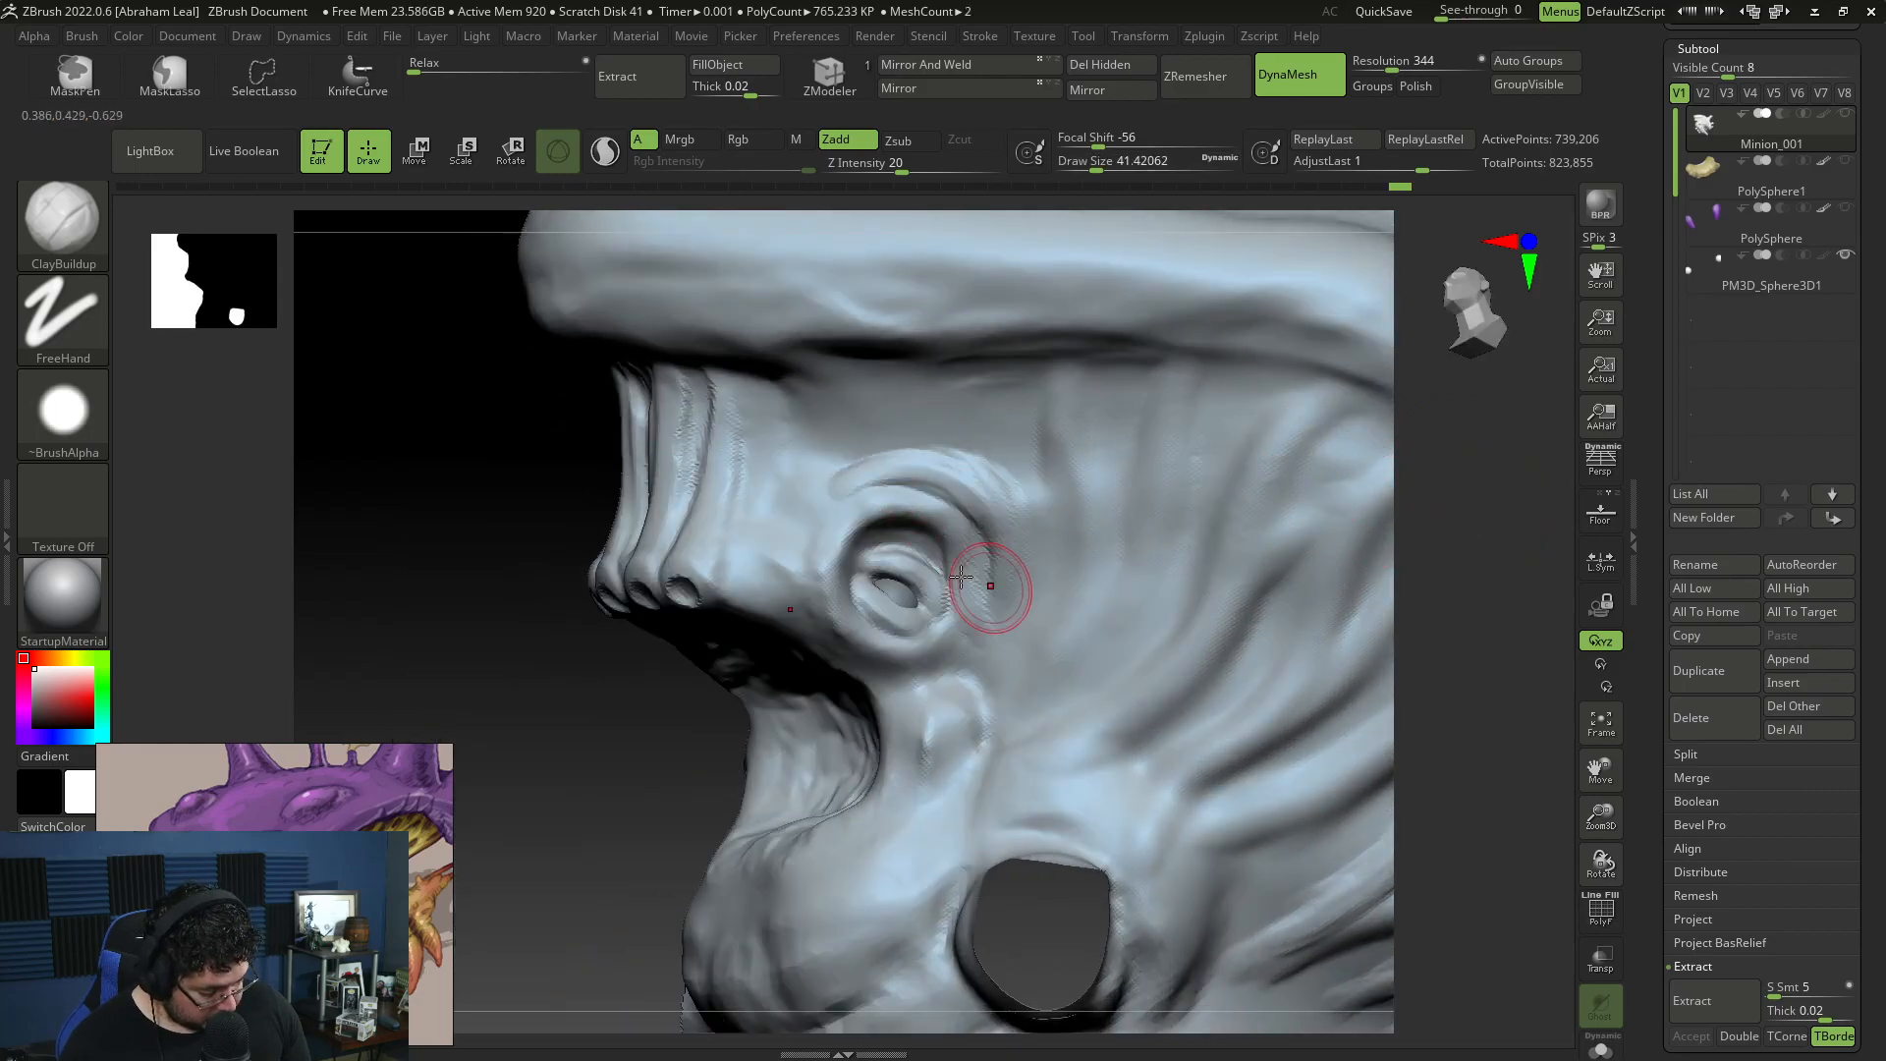
# Step: Reshape the brow and eyelid folds around the small eye using the Move brush, adjusting the draw size between strokes
pyautogui.moveTo(1424, 651)
pyautogui.mouseDown()
pyautogui.moveTo(1317, 639)
pyautogui.moveTo(875, 812)
pyautogui.moveTo(940, 855)
pyautogui.moveTo(918, 746)
pyautogui.moveTo(968, 491)
pyautogui.mouseUp()
pyautogui.press('b')
pyautogui.press('m')
pyautogui.press('v')
pyautogui.press('space')
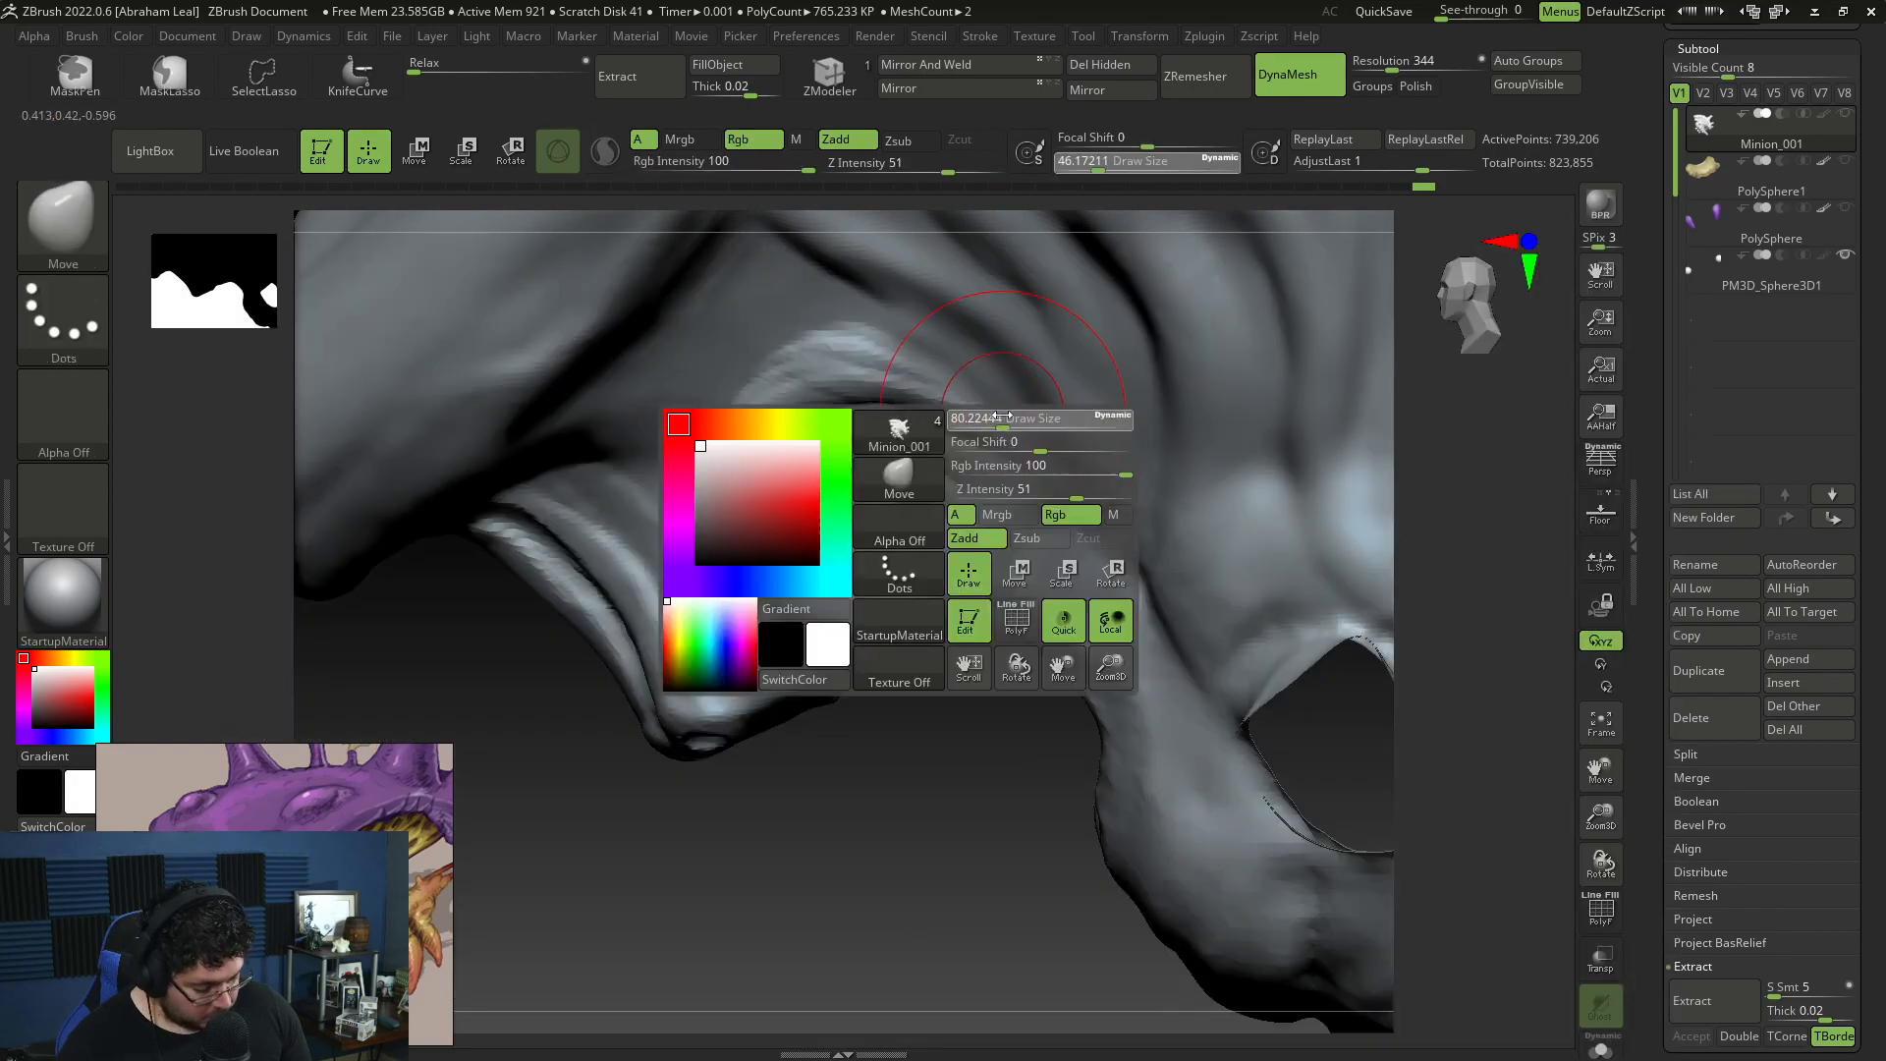
pyautogui.press('space')
pyautogui.moveTo(898, 546); pyautogui.dragTo(888, 546)
pyautogui.moveTo(881, 731); pyautogui.dragTo(943, 616)
pyautogui.press('space')
pyautogui.moveTo(880, 521); pyautogui.dragTo(870, 520)
# Step: Build up thin strands with ClayBuildup at draw size about 41 on the snout's side, between the front ridges and the small eye
pyautogui.moveTo(1414, 569)
pyautogui.mouseDown()
pyautogui.moveTo(1444, 598)
pyautogui.moveTo(967, 417)
pyautogui.mouseUp()
pyautogui.press('b')
pyautogui.press('c')
pyautogui.press('b')
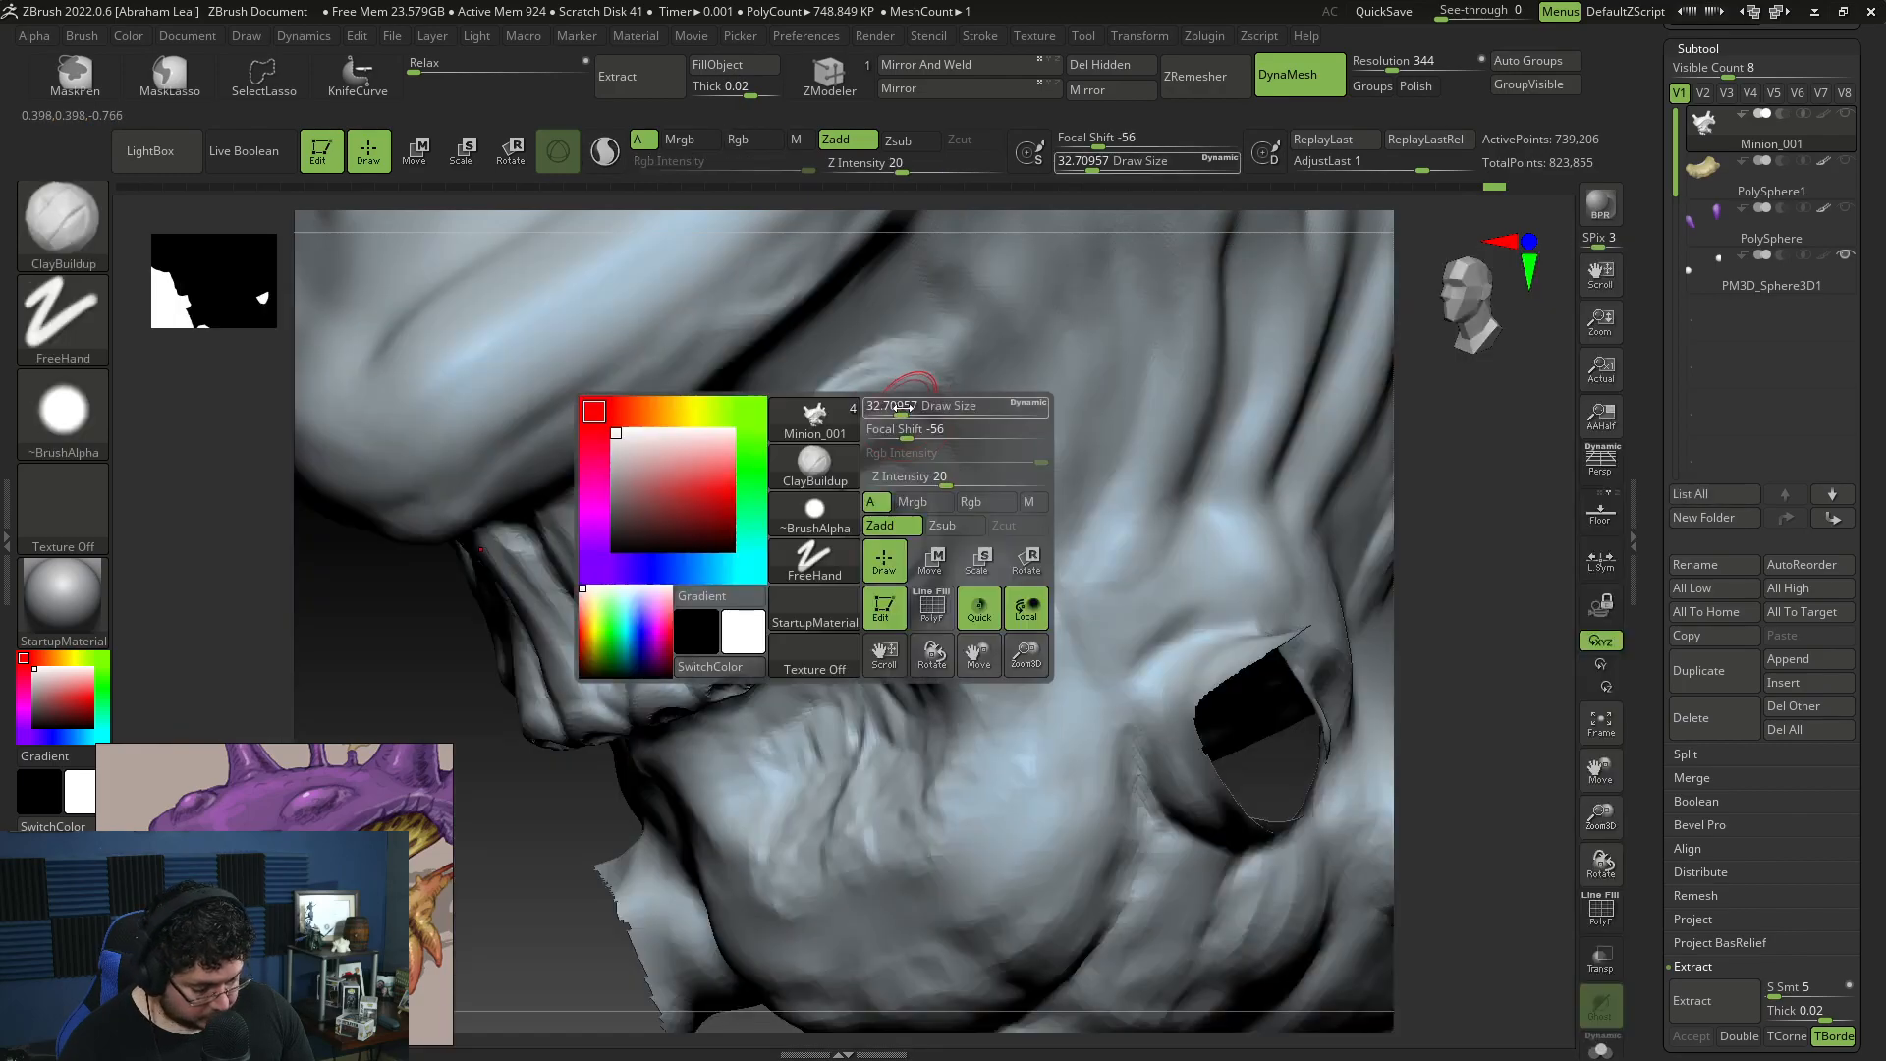
pyautogui.moveTo(802, 671); pyautogui.dragTo(800, 656)
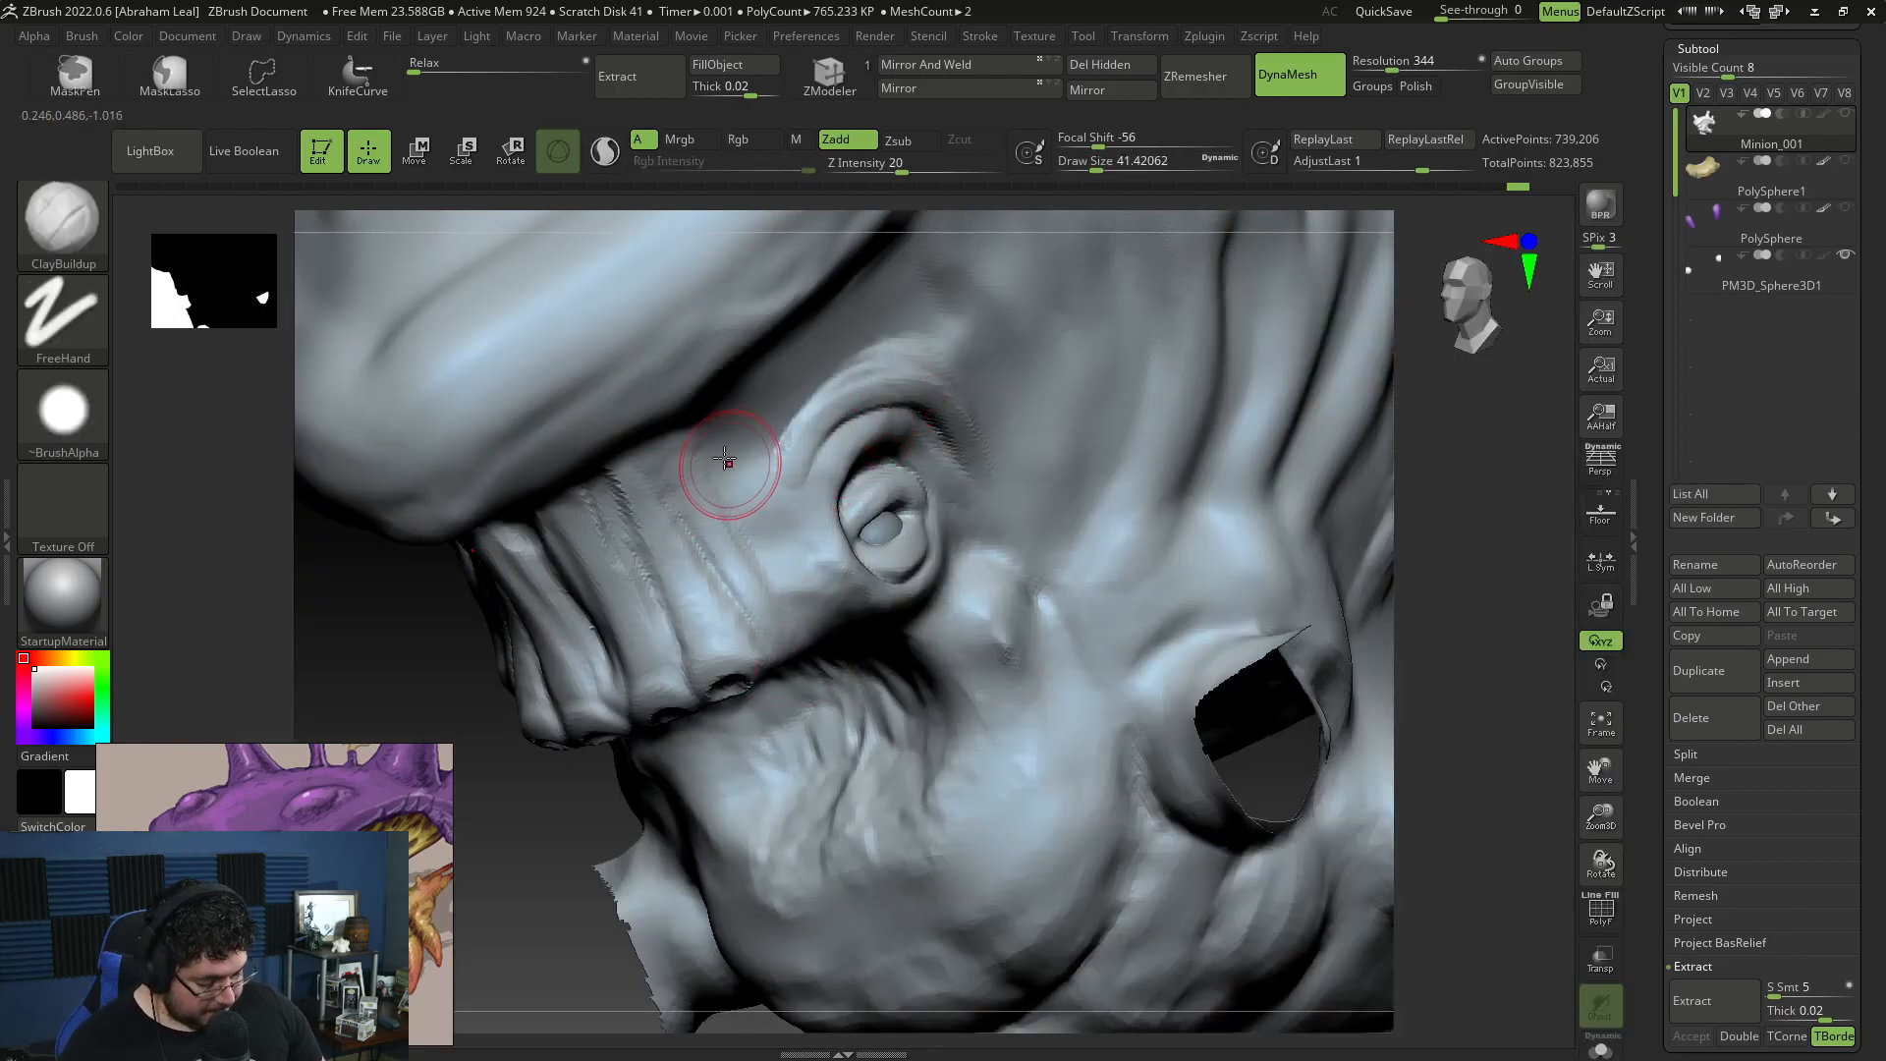
pyautogui.moveTo(687, 481)
pyautogui.mouseDown()
pyautogui.moveTo(753, 547)
pyautogui.moveTo(775, 664)
pyautogui.mouseUp()
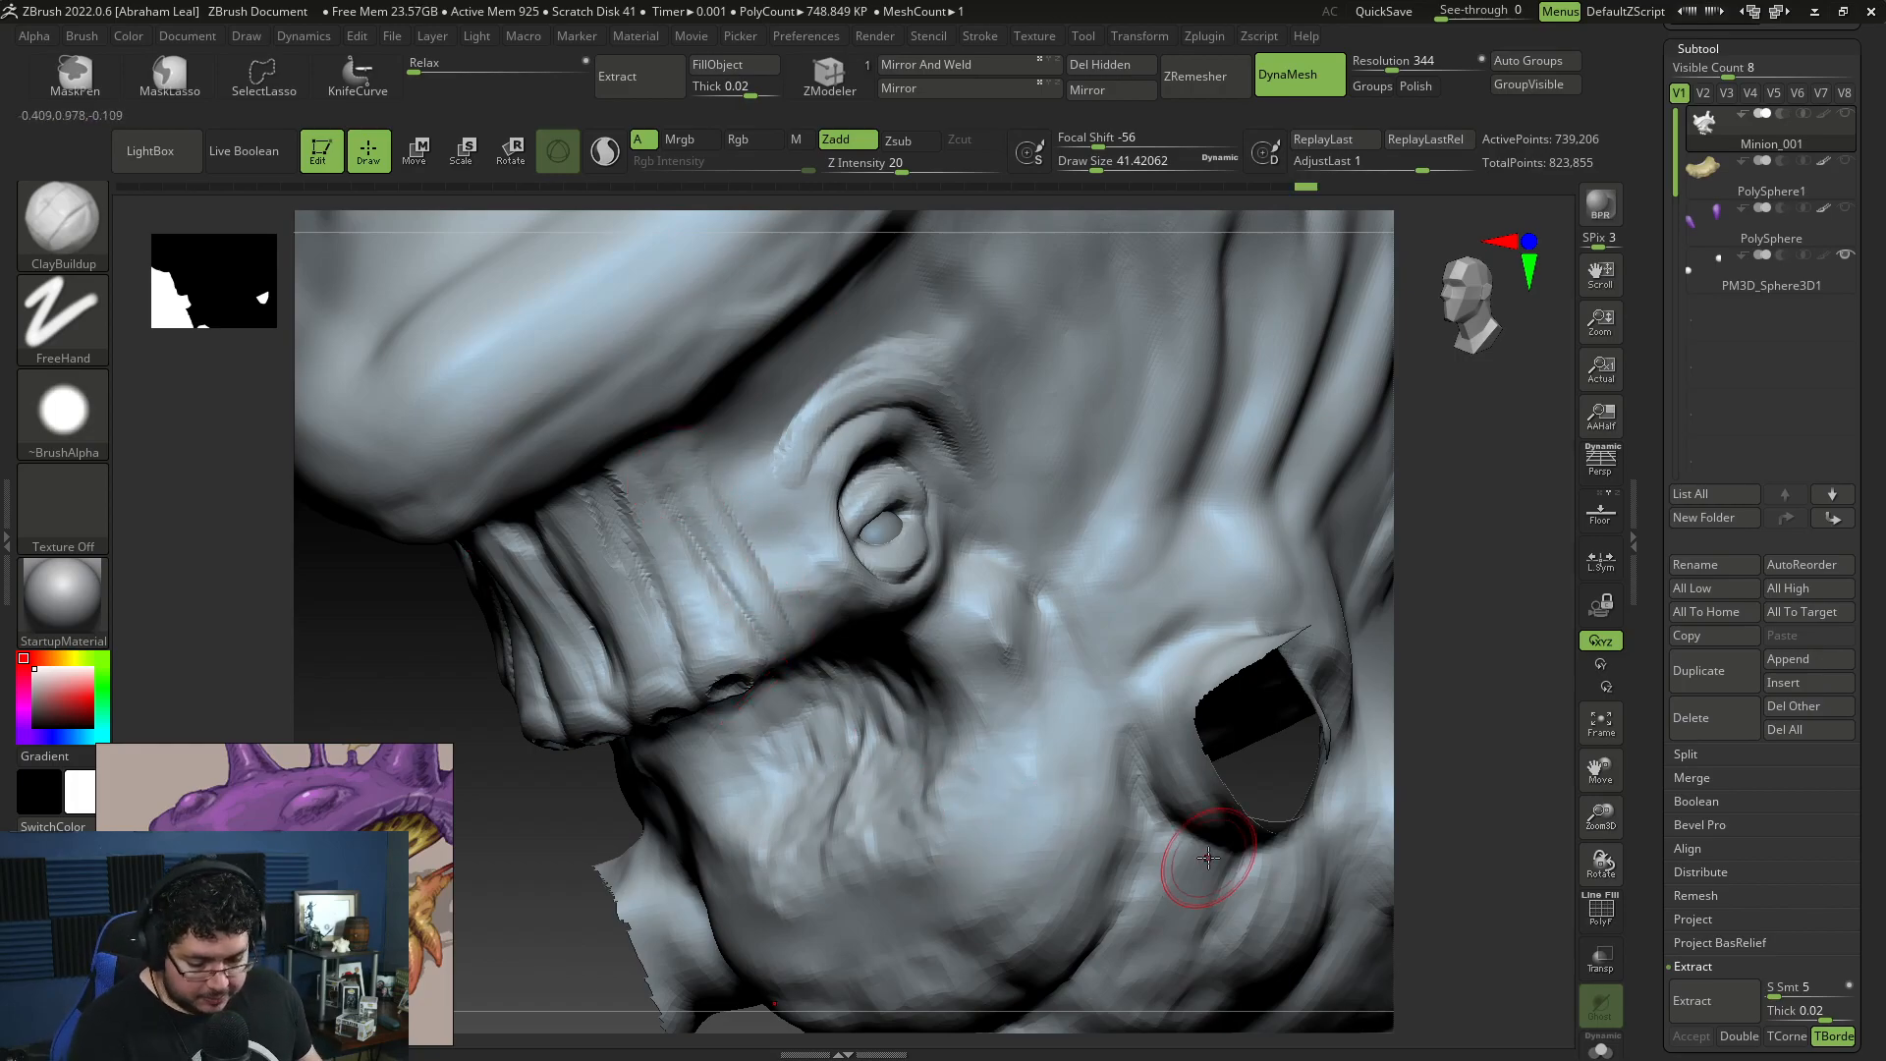
pyautogui.moveTo(673, 455); pyautogui.dragTo(776, 633)
pyautogui.moveTo(520, 815); pyautogui.dragTo(588, 677)
pyautogui.moveTo(802, 661); pyautogui.dragTo(793, 667)
pyautogui.moveTo(774, 587); pyautogui.dragTo(664, 416)
pyautogui.moveTo(500, 781); pyautogui.dragTo(560, 917)
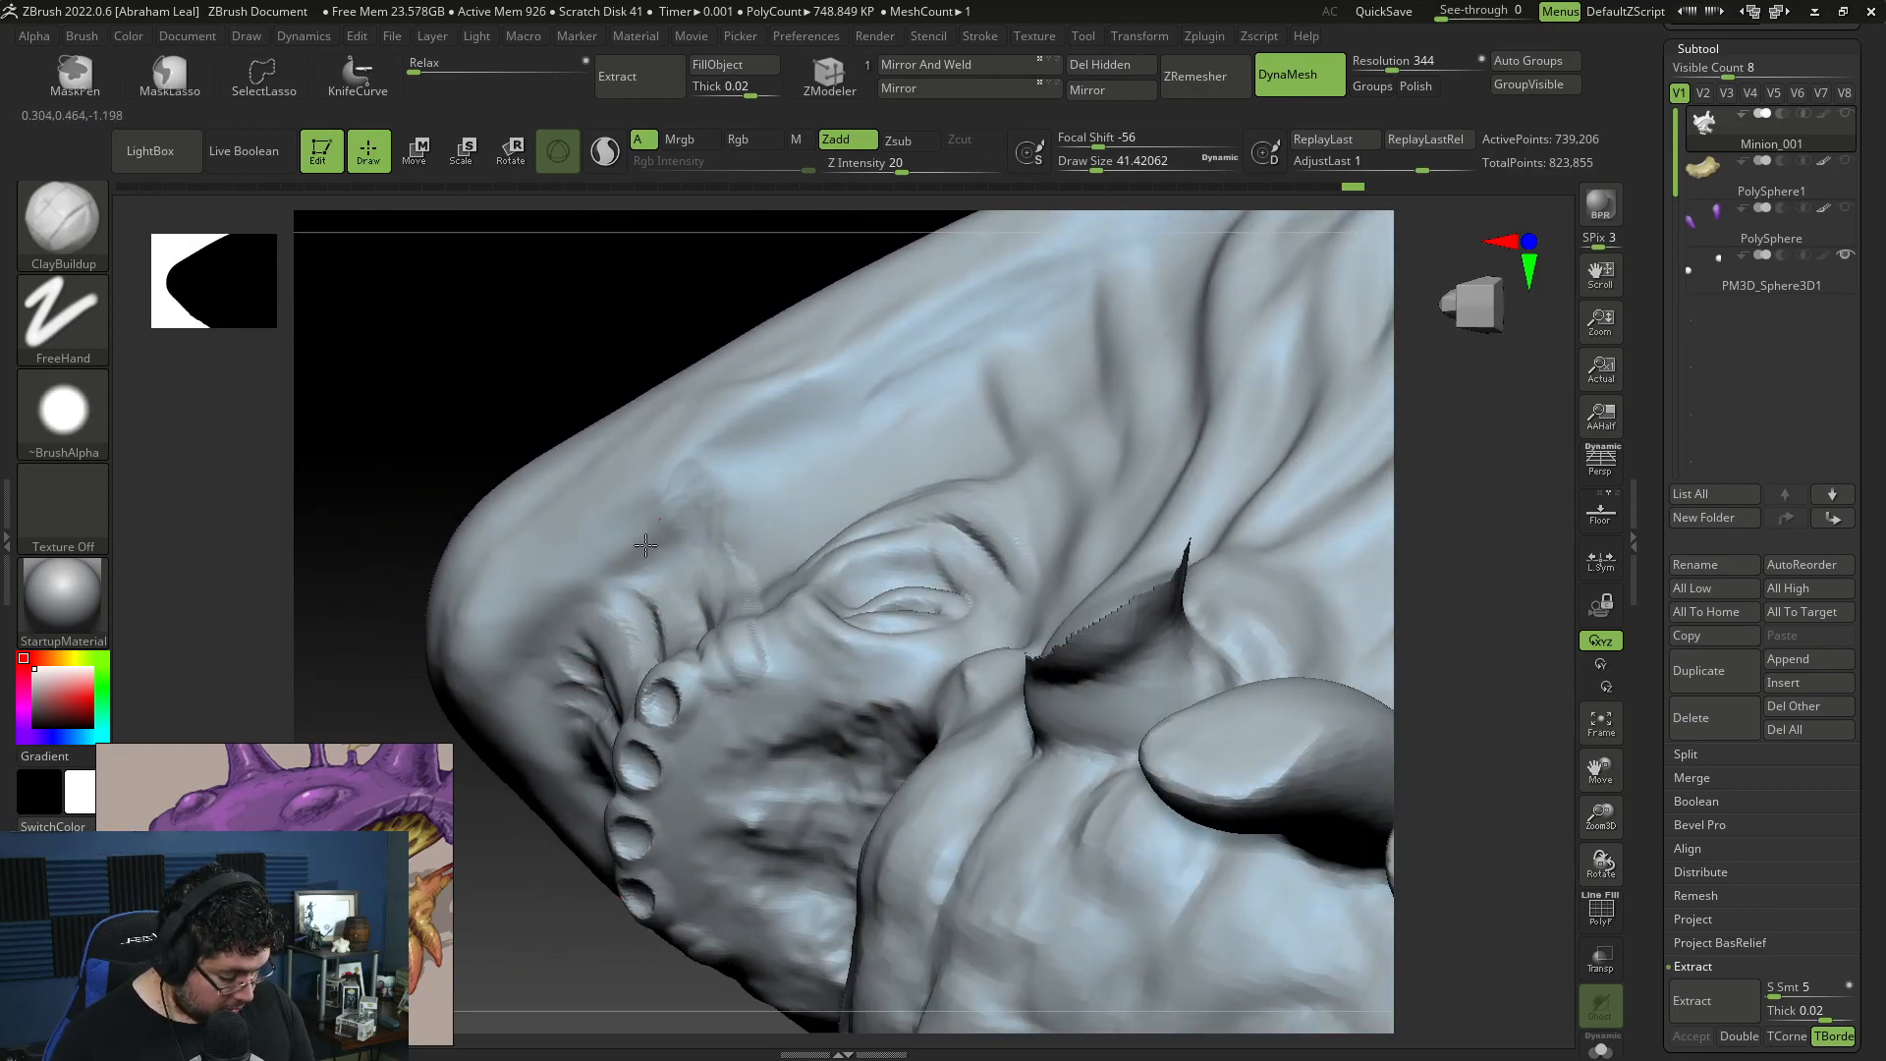
# Step: Carve a crease with DamStandard at draw size about 37 where the snout folds meet the shell rim
pyautogui.press('b')
pyautogui.press('d')
pyautogui.press('s')
pyautogui.moveTo(690, 469); pyautogui.dragTo(566, 607)
pyautogui.press('space')
pyautogui.moveTo(613, 546); pyautogui.dragTo(623, 510)
pyautogui.press('space')
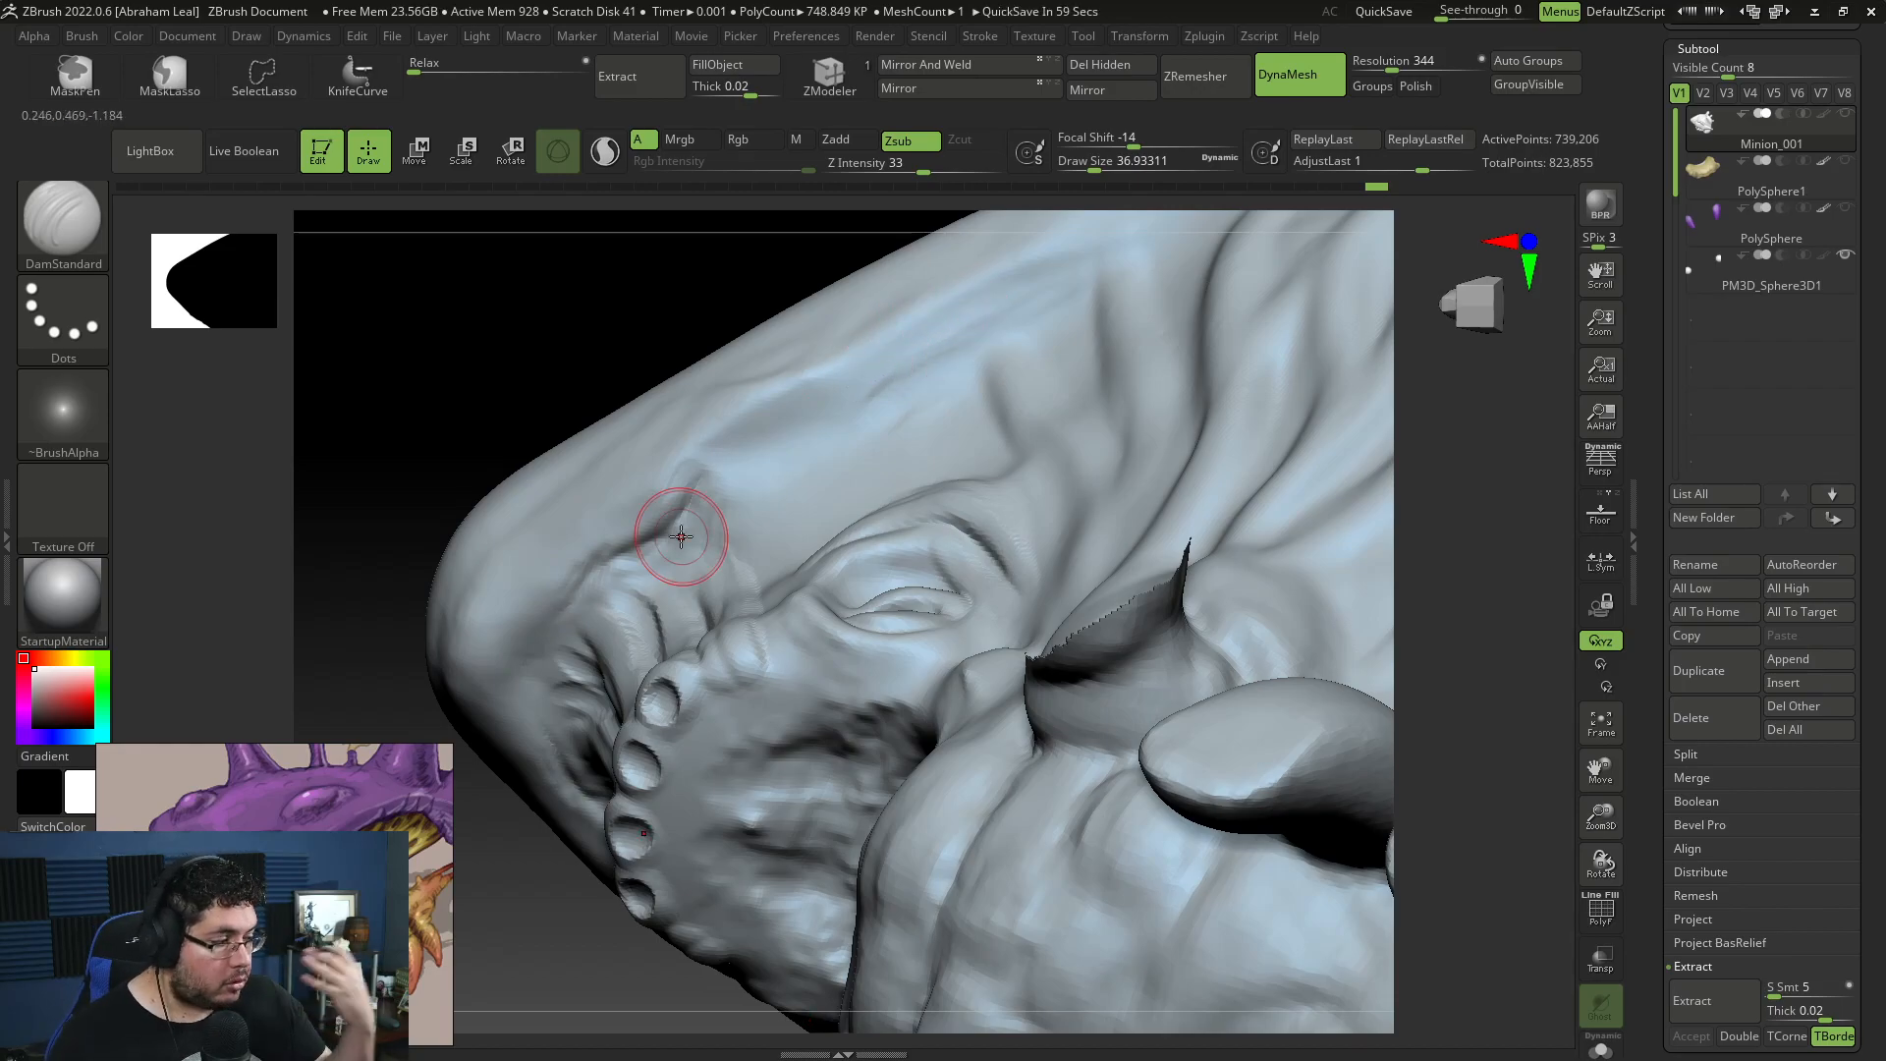
# Step: Extend the crease along the underside of the shell rim above the small eye toward the cheek
pyautogui.moveTo(543, 345); pyautogui.dragTo(799, 332)
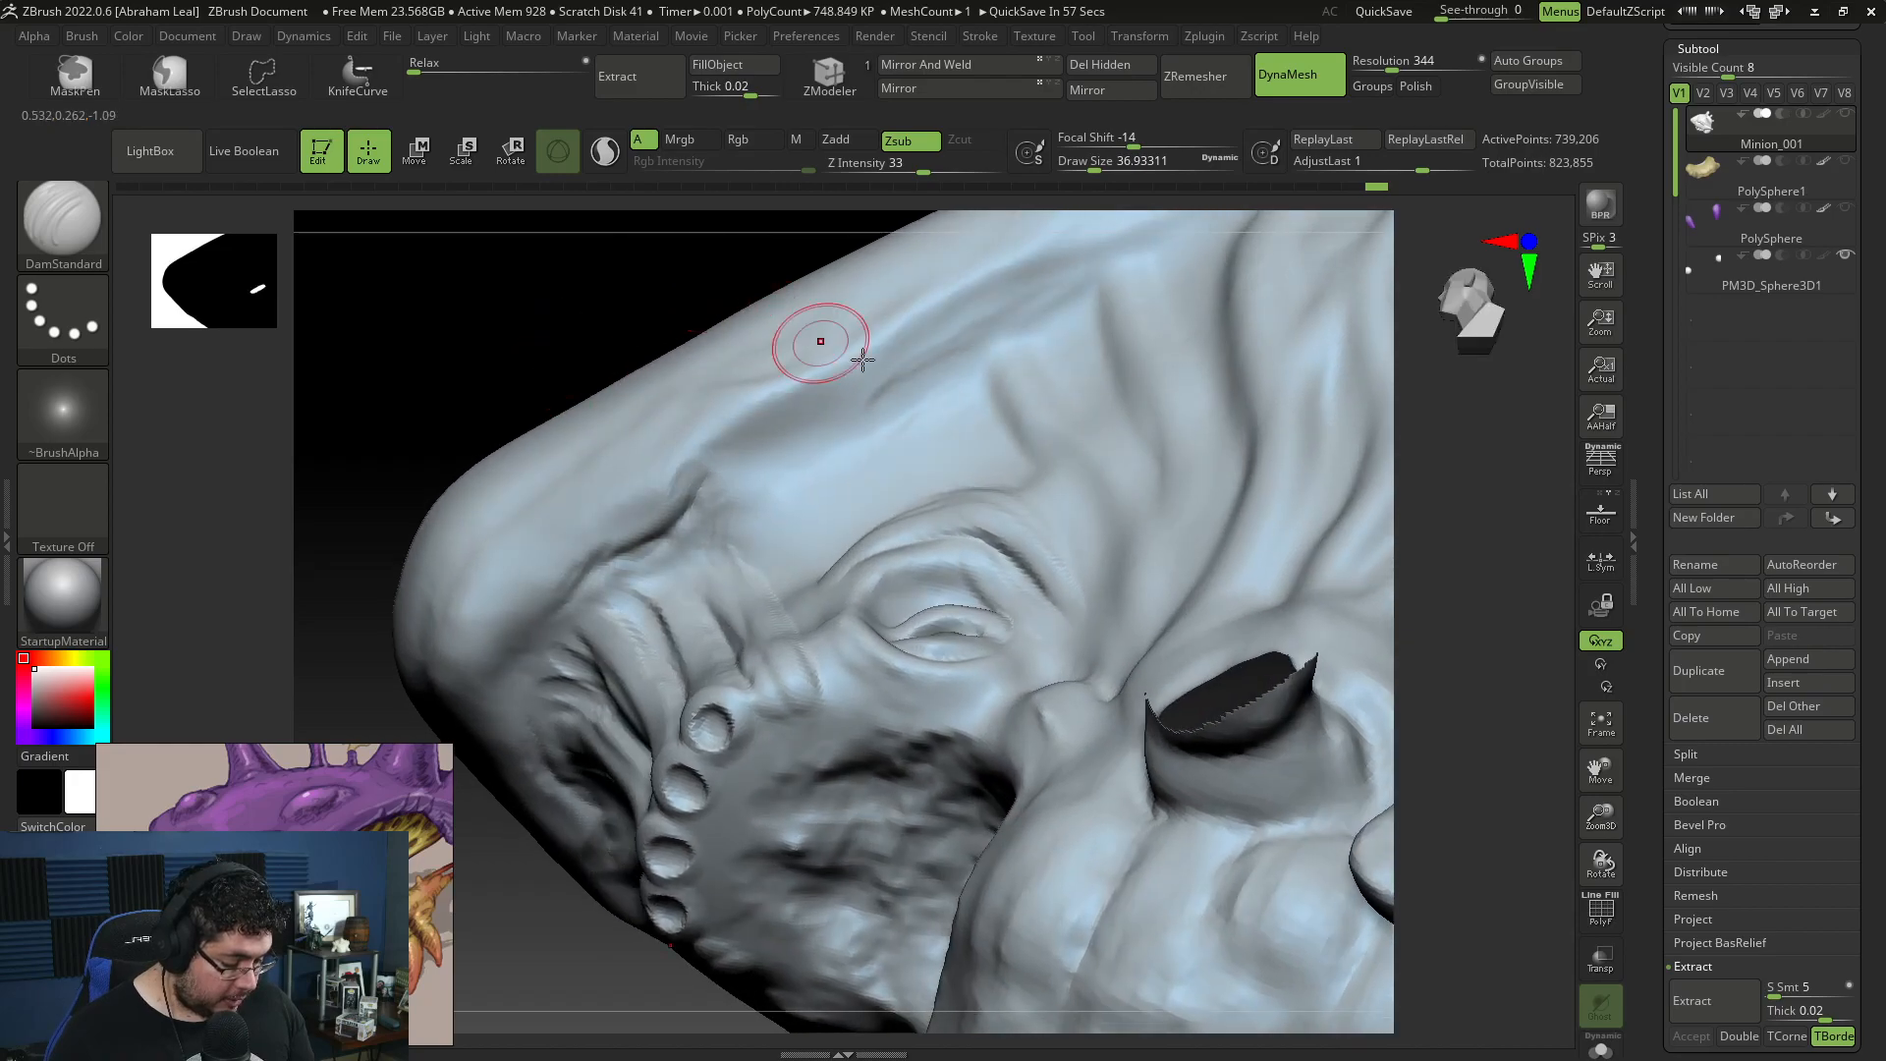
pyautogui.moveTo(711, 473); pyautogui.dragTo(1130, 259)
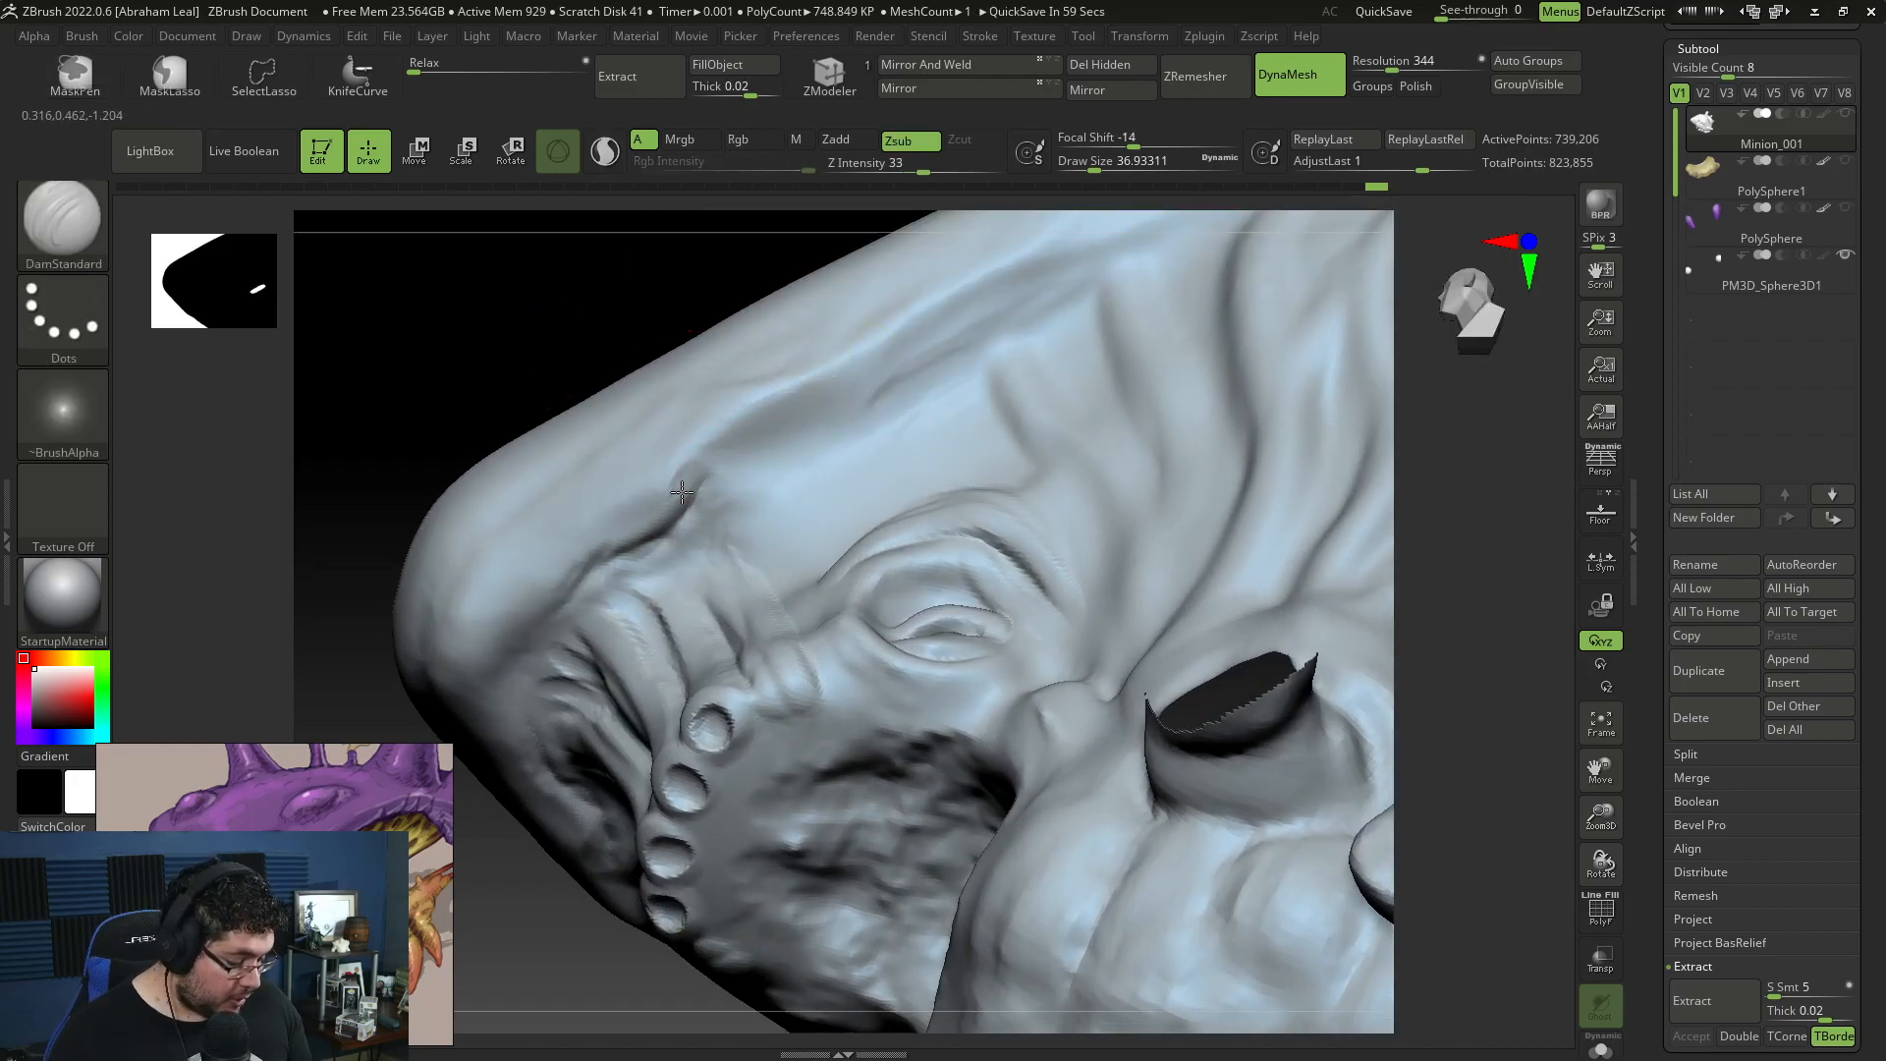
pyautogui.moveTo(683, 502); pyautogui.dragTo(993, 337)
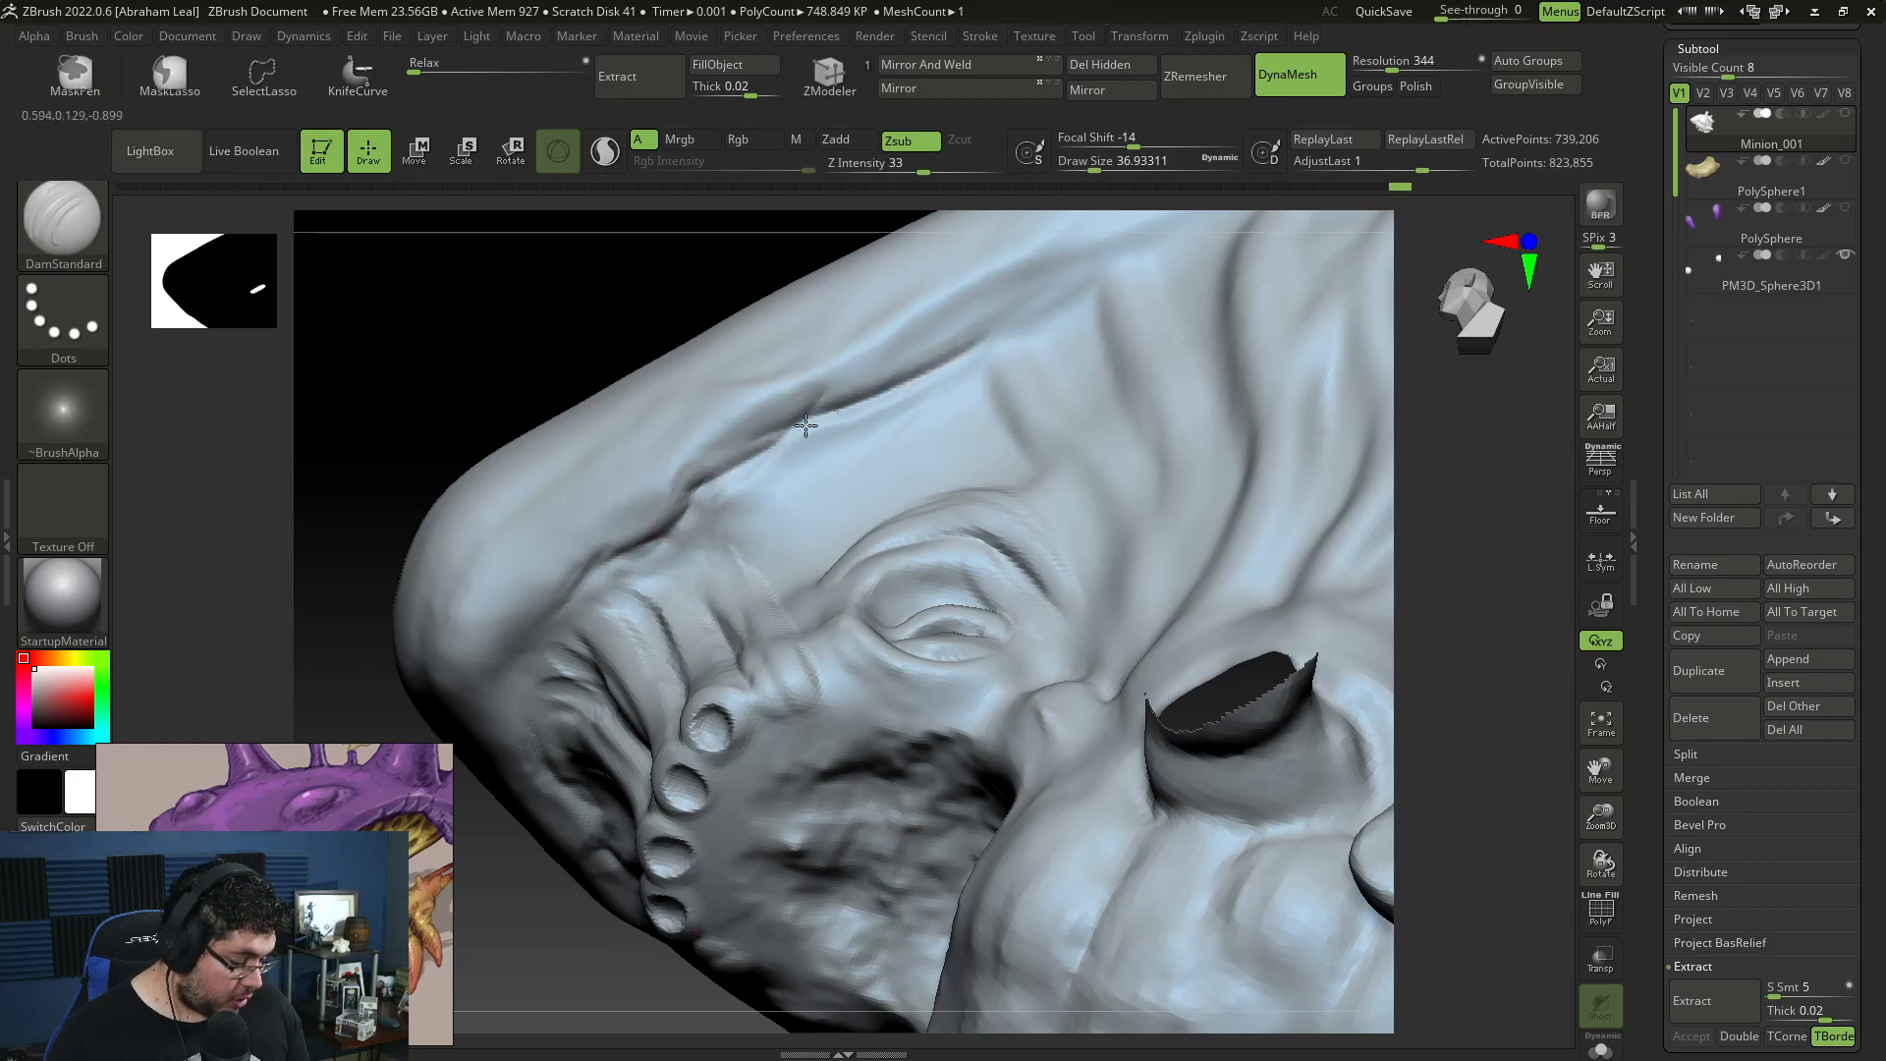
pyautogui.moveTo(743, 461); pyautogui.dragTo(1018, 287)
pyautogui.moveTo(840, 435)
pyautogui.mouseDown()
pyautogui.moveTo(1019, 311)
pyautogui.moveTo(962, 331)
pyautogui.moveTo(1079, 296)
pyautogui.moveTo(1107, 248)
pyautogui.mouseUp()
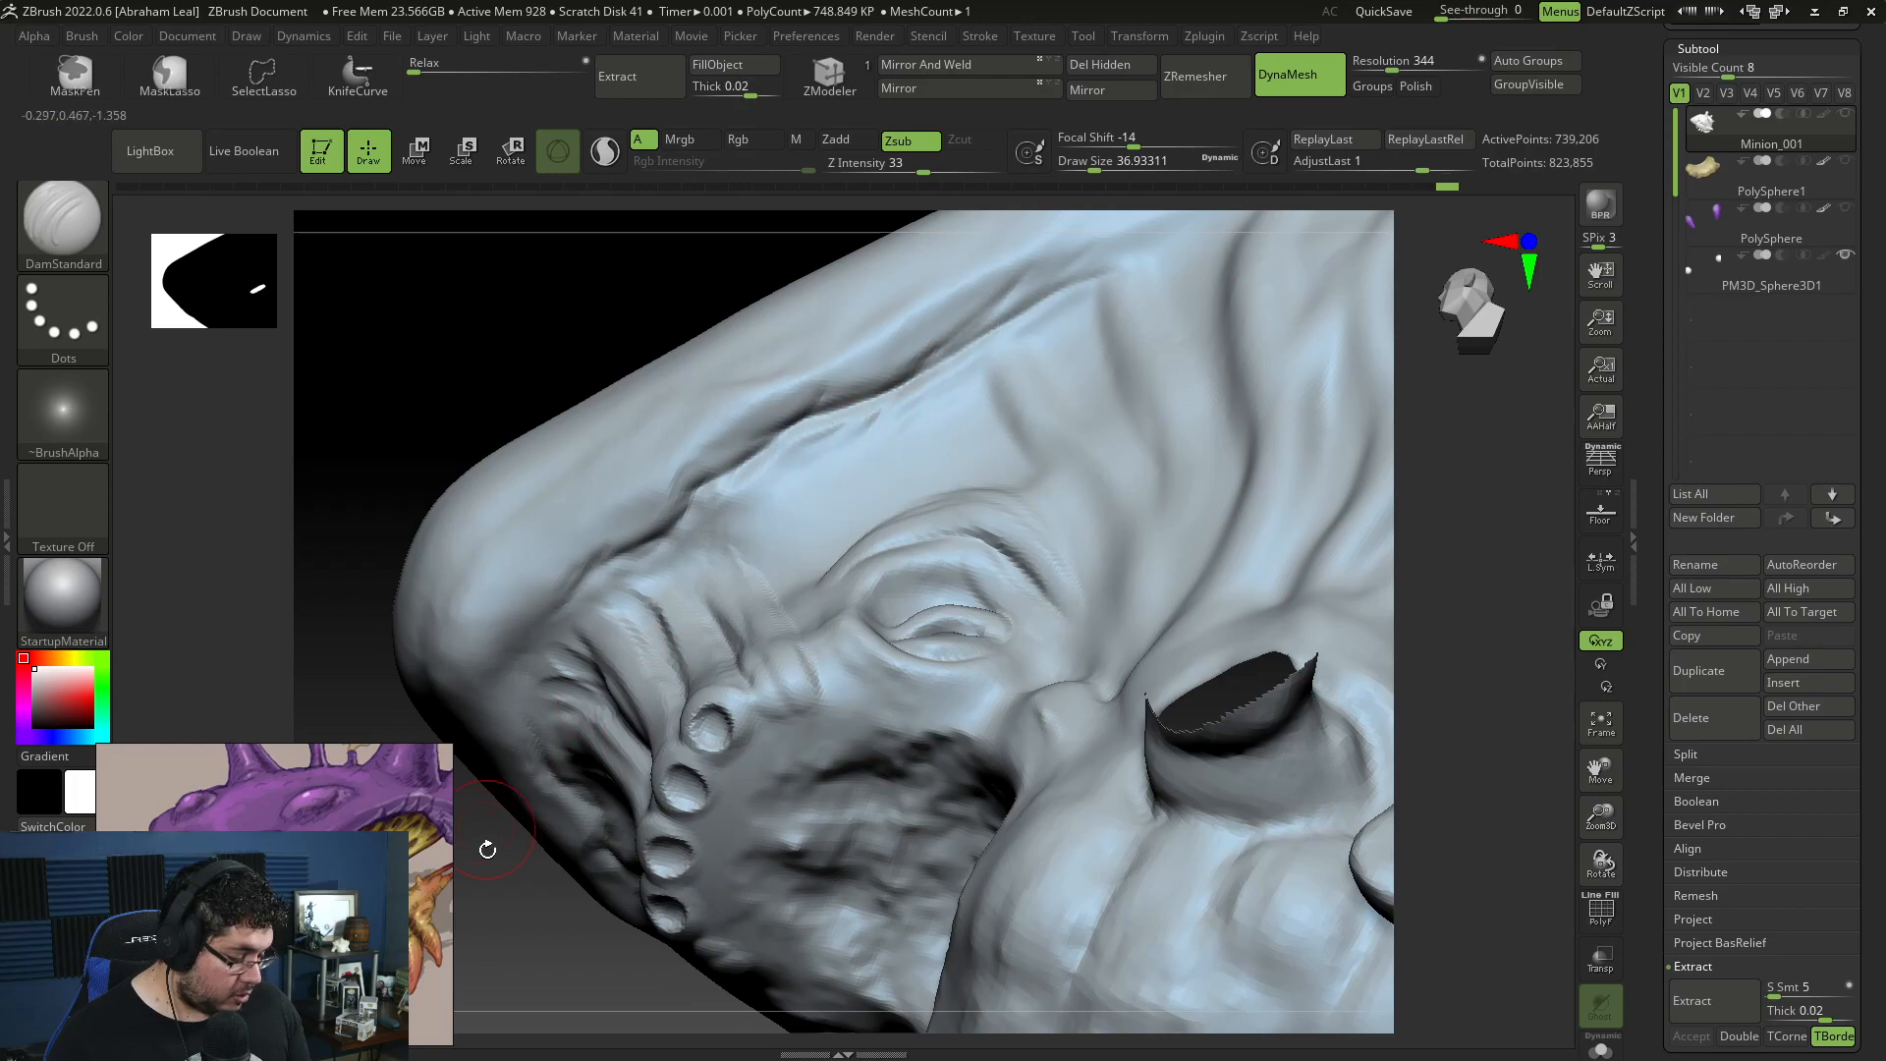
# Step: Carve the crease around the front of the snout, where its ridges meet the shell rim
pyautogui.keyDown('alt'); pyautogui.moveTo(480, 842); pyautogui.dragTo(536, 761); pyautogui.keyUp('alt')
pyautogui.moveTo(531, 876); pyautogui.dragTo(737, 357)
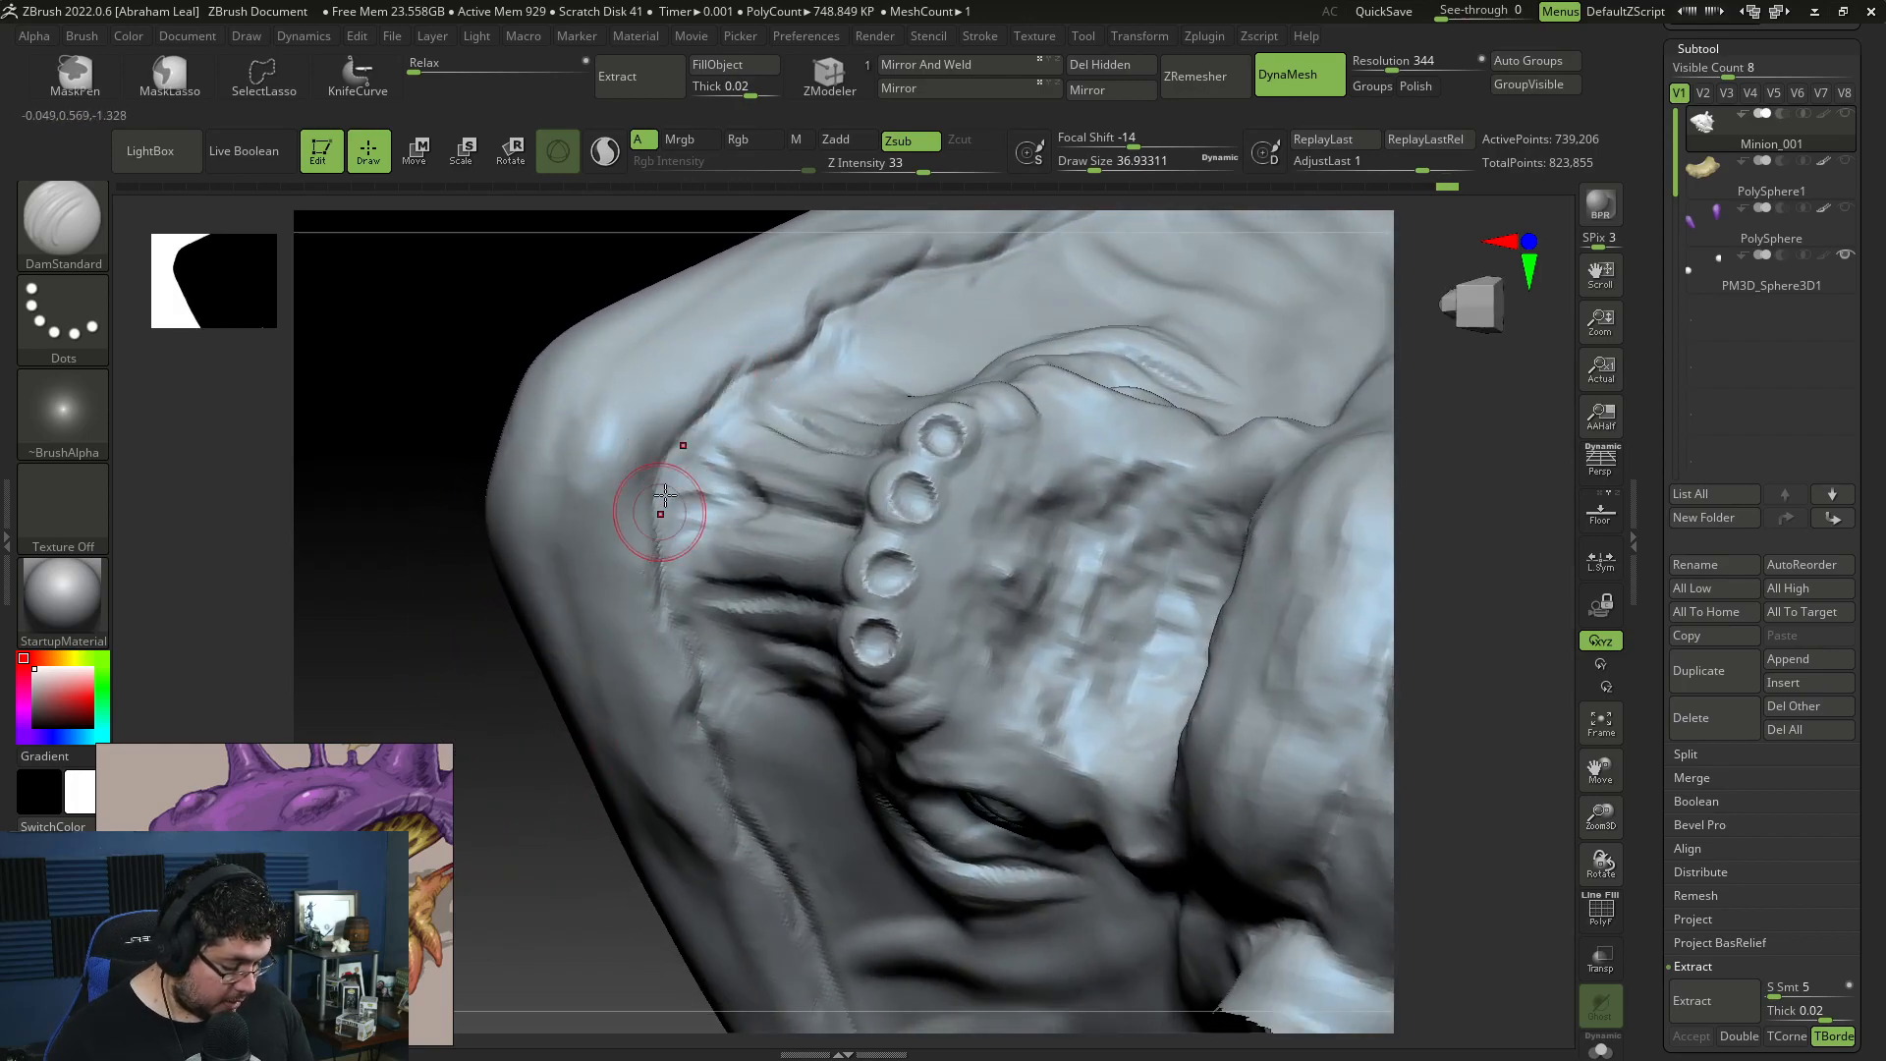
pyautogui.moveTo(633, 495); pyautogui.dragTo(650, 519)
pyautogui.moveTo(691, 407); pyautogui.dragTo(686, 678)
pyautogui.moveTo(743, 367); pyautogui.dragTo(833, 306)
# Step: Deepen the crease between the shell rim and the tops of the front and middle cheek strands
pyautogui.moveTo(624, 902); pyautogui.dragTo(918, 298)
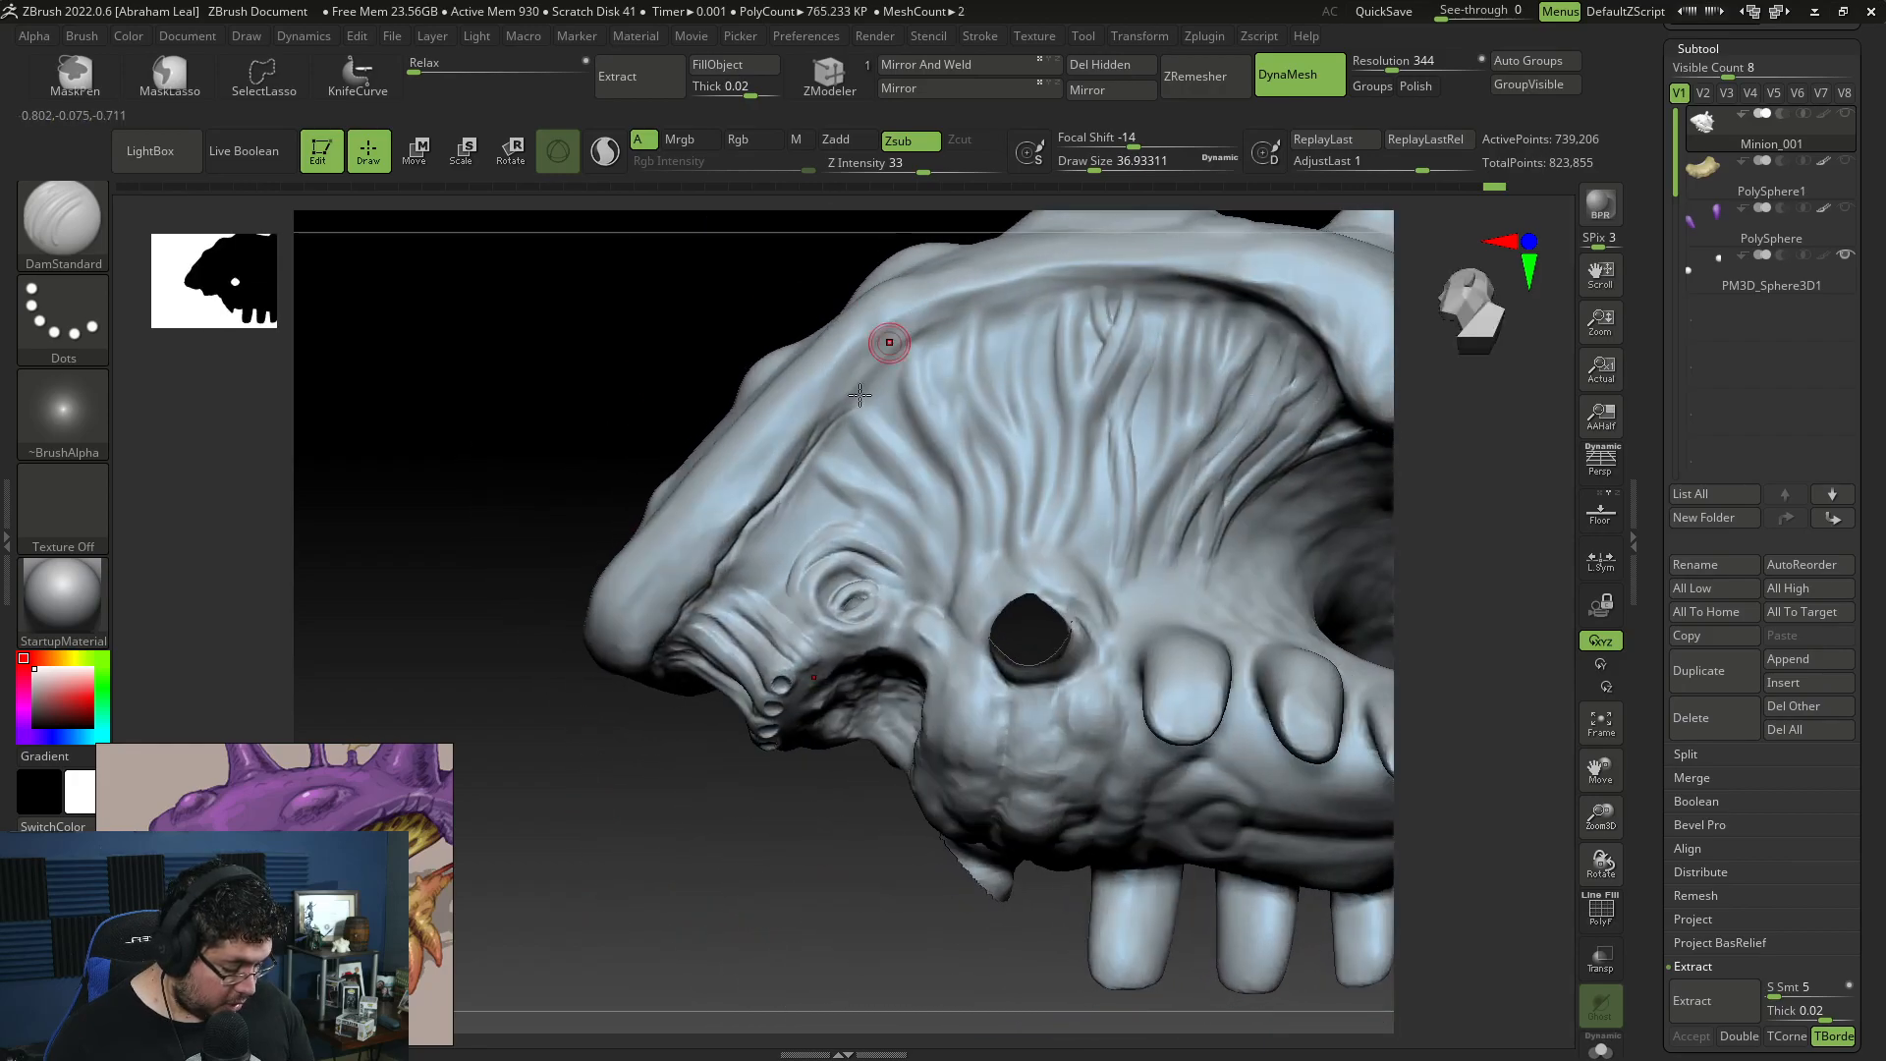
pyautogui.moveTo(853, 407); pyautogui.dragTo(938, 337)
pyautogui.moveTo(865, 394); pyautogui.dragTo(943, 334)
pyautogui.keyDown('alt'); pyautogui.moveTo(609, 442); pyautogui.dragTo(568, 568); pyautogui.keyUp('alt')
pyautogui.moveTo(880, 464); pyautogui.dragTo(1035, 421)
pyautogui.moveTo(799, 308); pyautogui.dragTo(688, 319)
pyautogui.moveTo(783, 410); pyautogui.dragTo(803, 402)
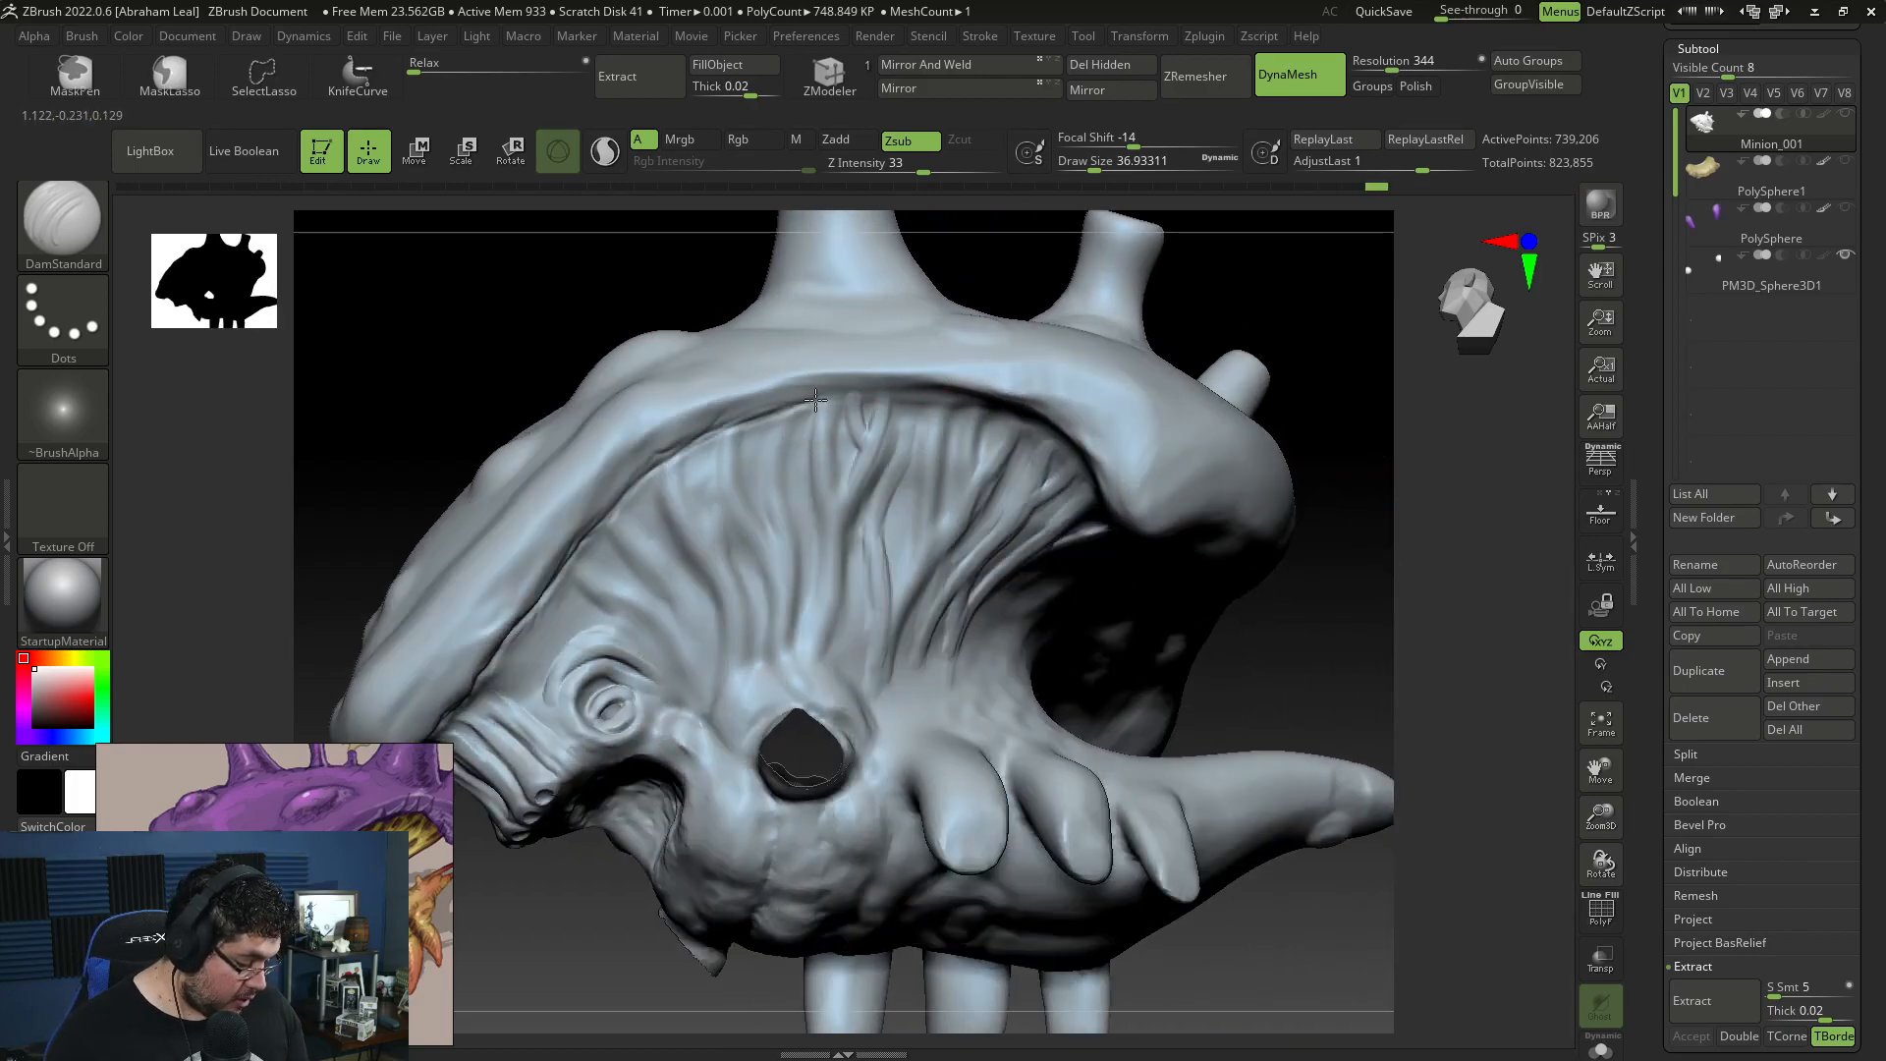
# Step: Continue the crease along the shell rim above the rear cheek strands
pyautogui.moveTo(1371, 555); pyautogui.dragTo(1404, 432)
pyautogui.moveTo(1077, 328); pyautogui.dragTo(1032, 317)
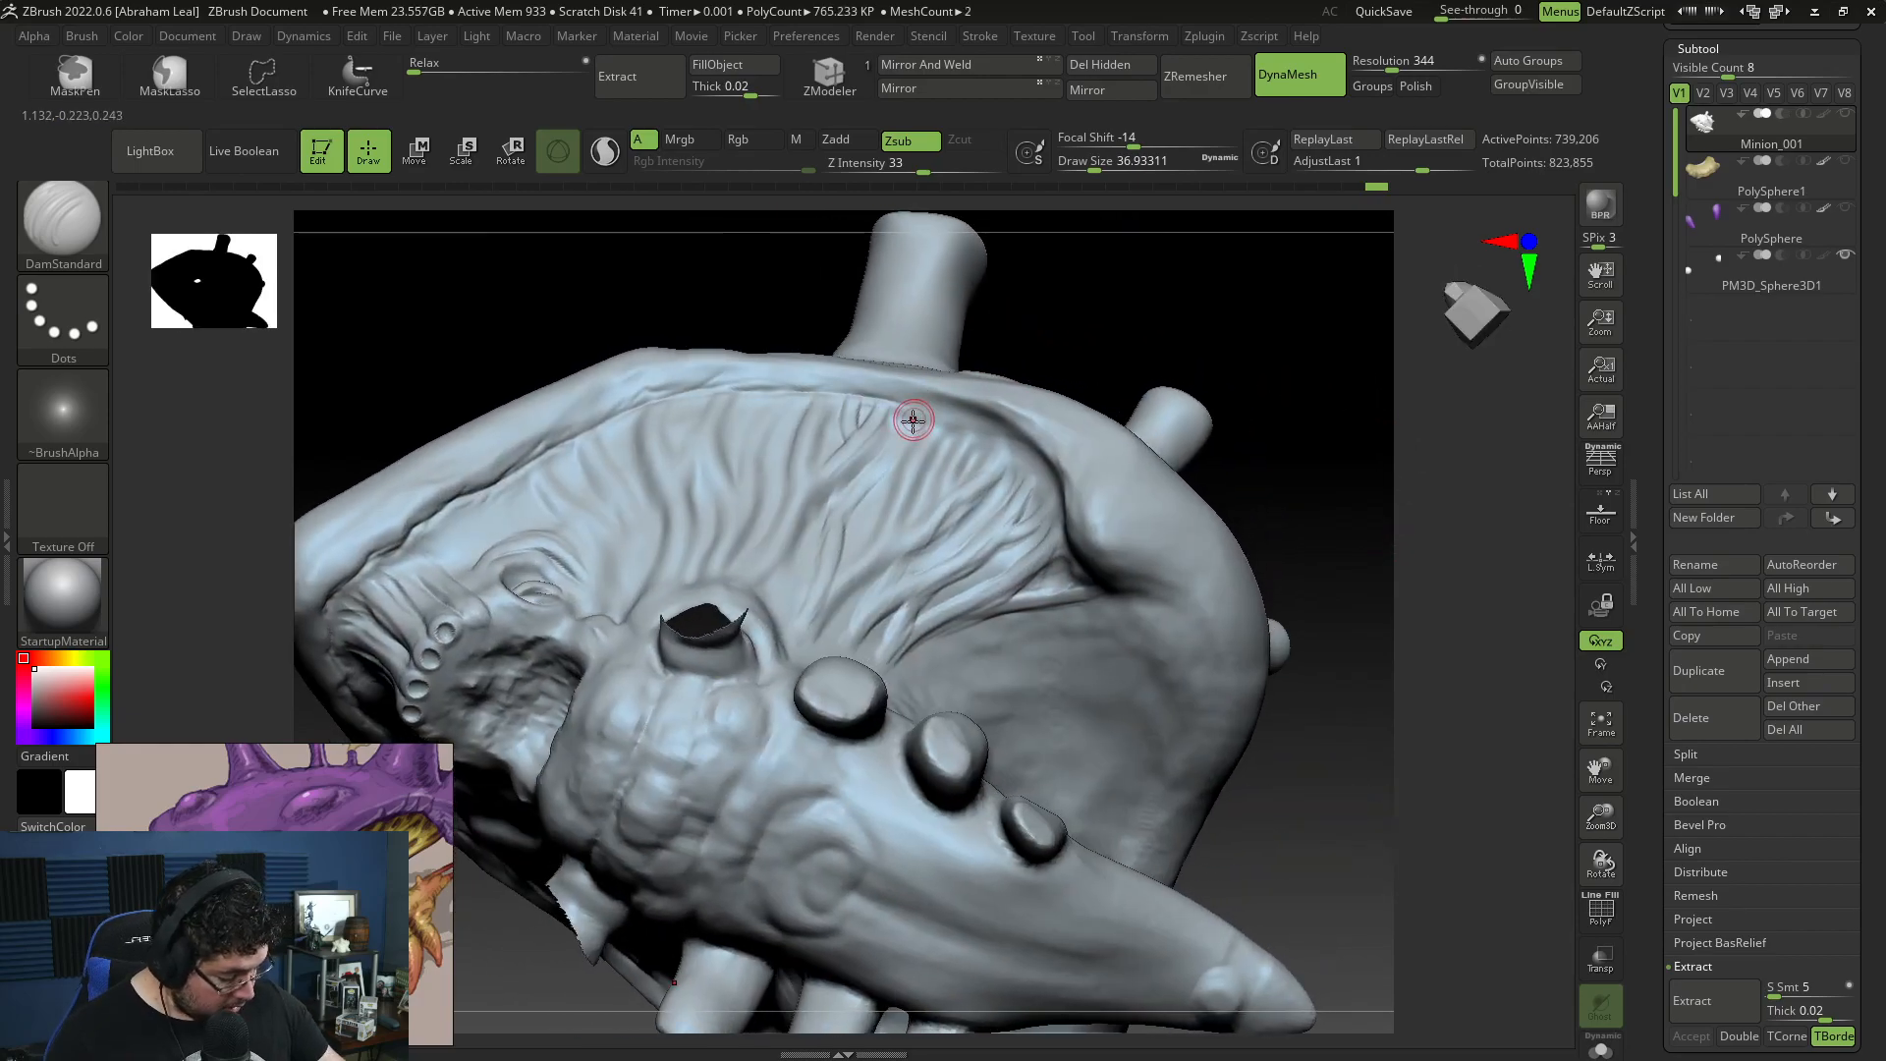
pyautogui.moveTo(907, 401)
pyautogui.mouseDown()
pyautogui.moveTo(986, 436)
pyautogui.moveTo(1037, 501)
pyautogui.mouseUp()
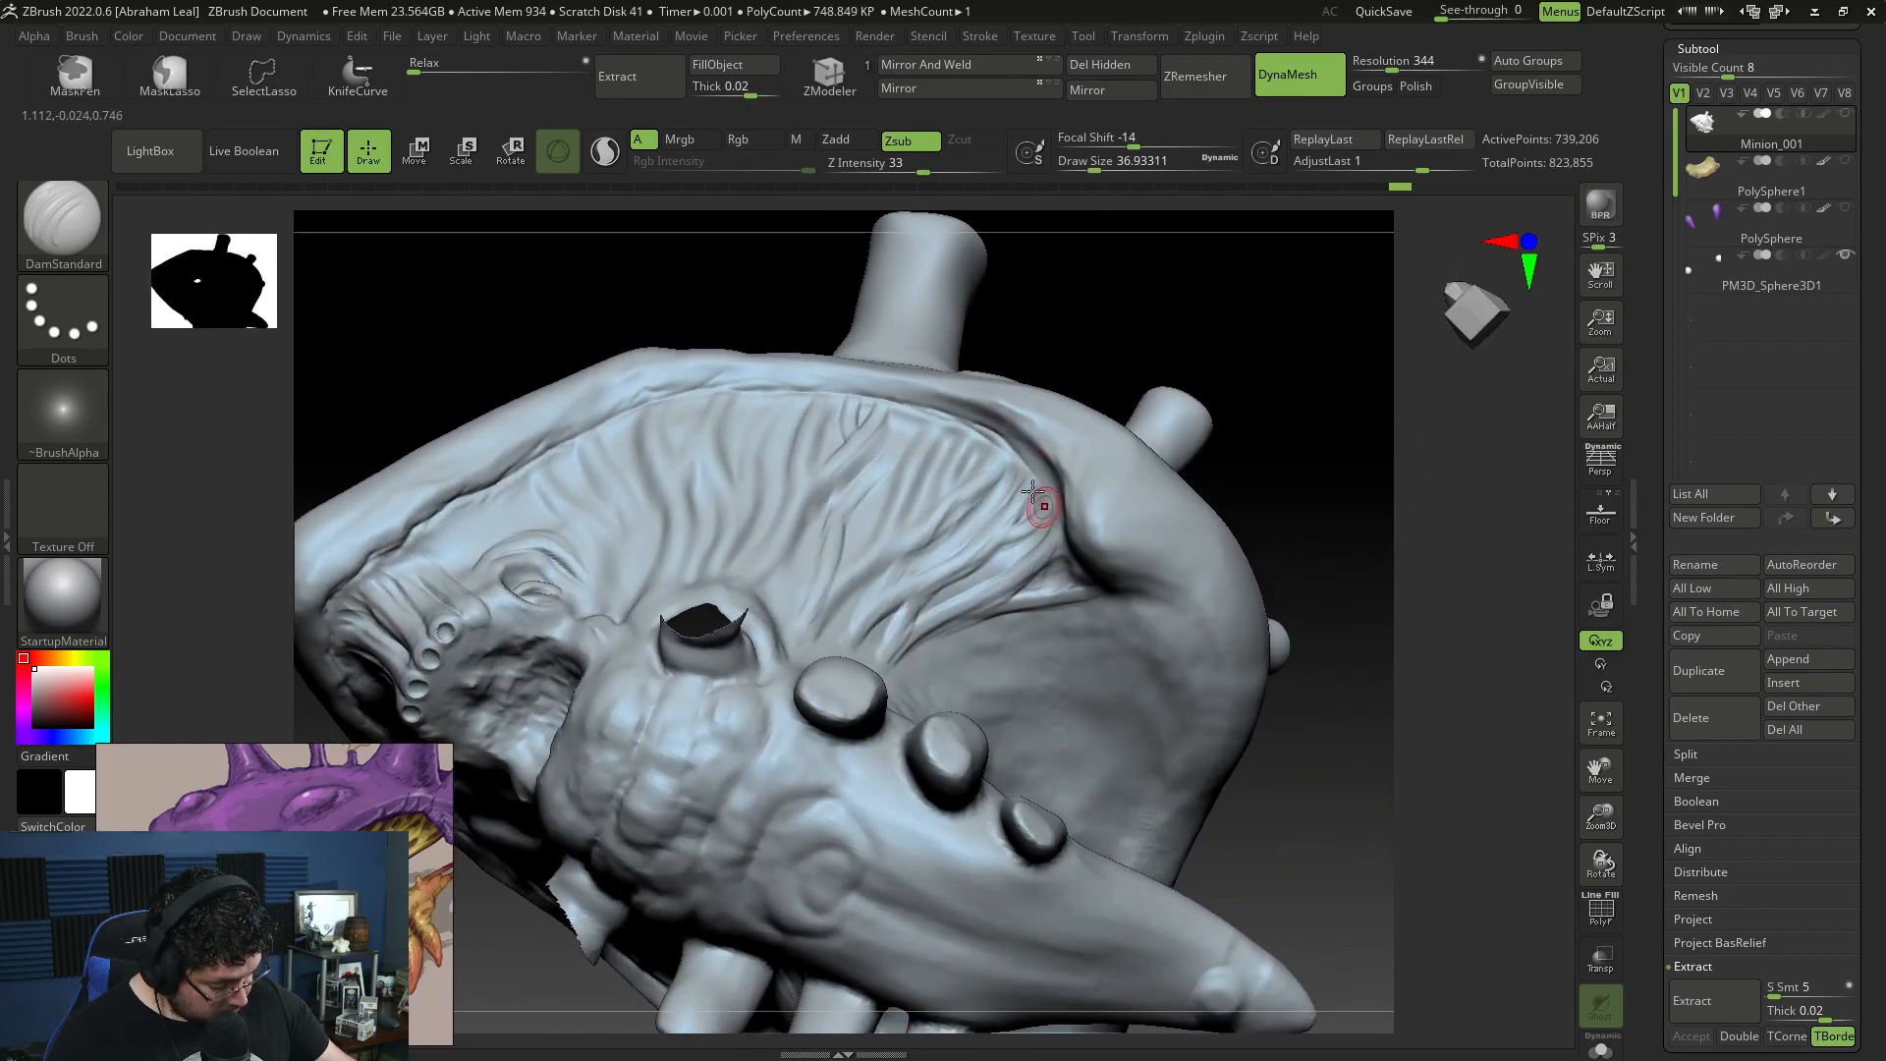
pyautogui.moveTo(1180, 268); pyautogui.dragTo(1130, 345)
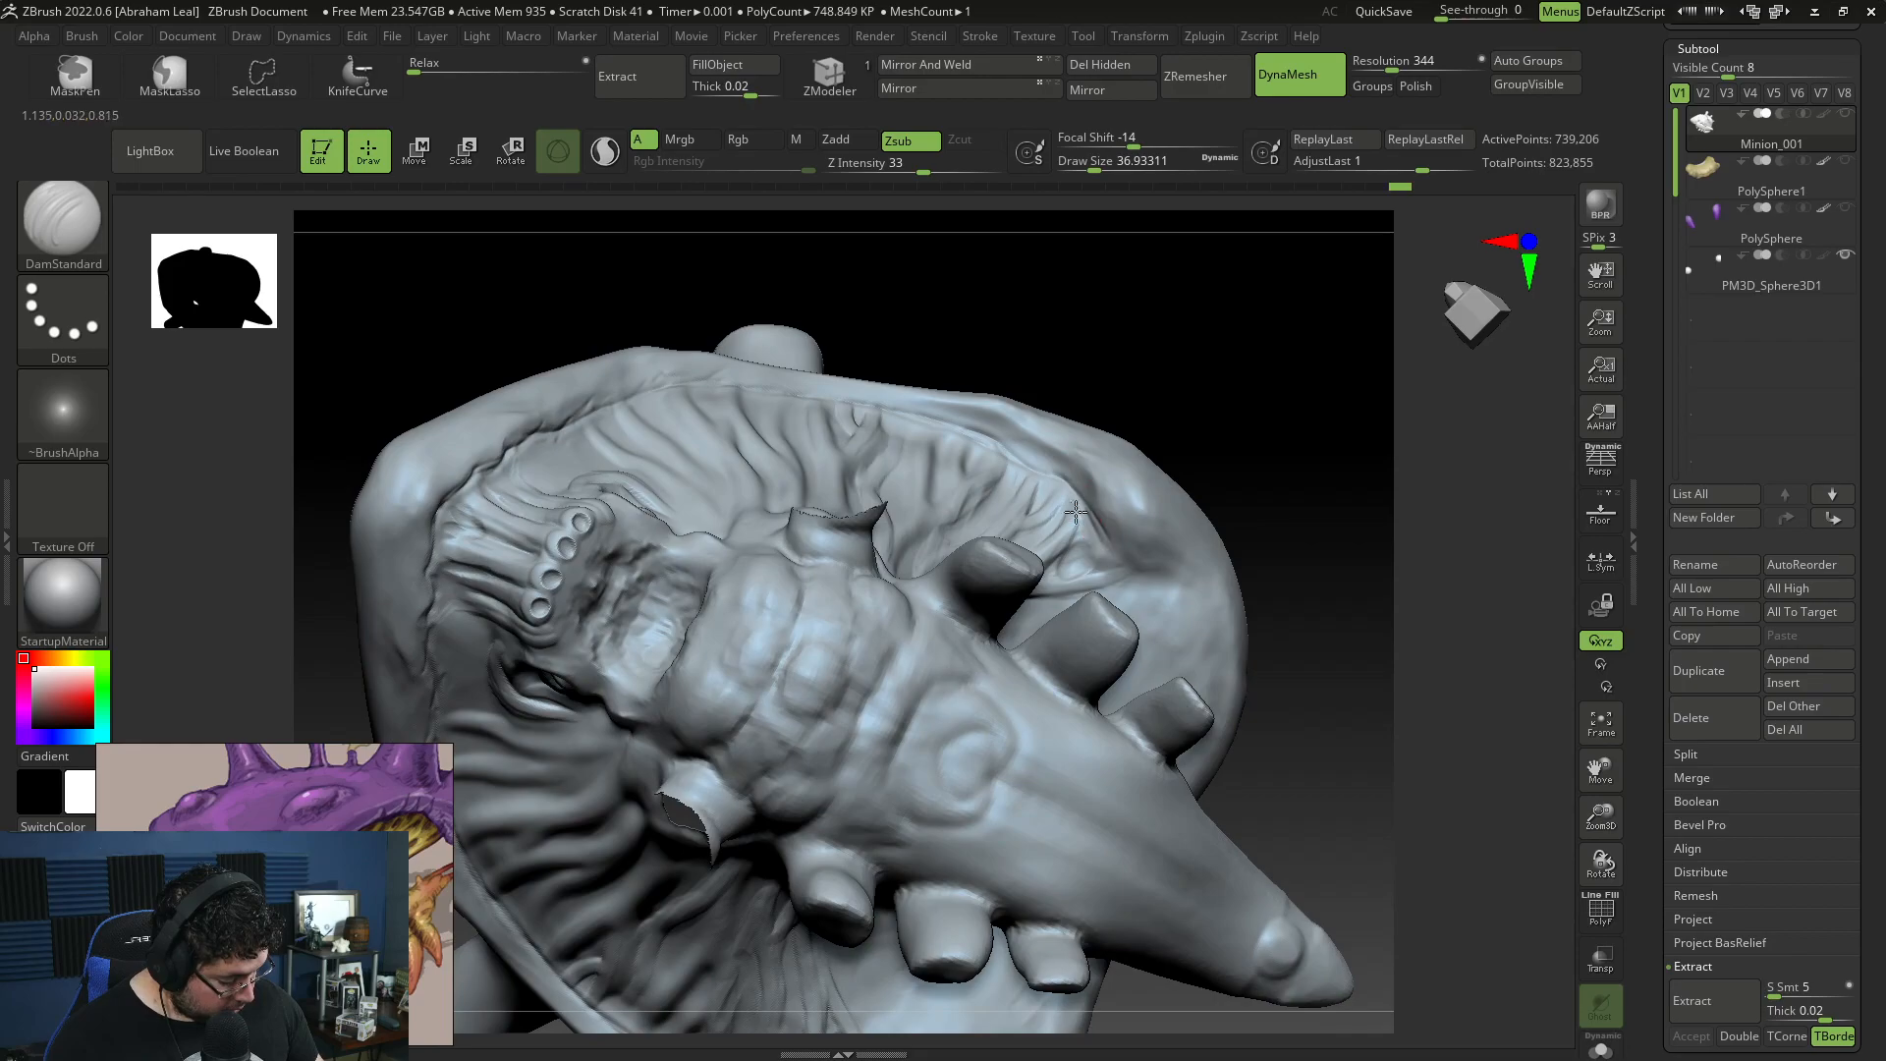
# Step: Hide the tip of the lower jaw and carve a crease along the inside of the rear shell rim
pyautogui.moveTo(1335, 510); pyautogui.dragTo(1144, 412)
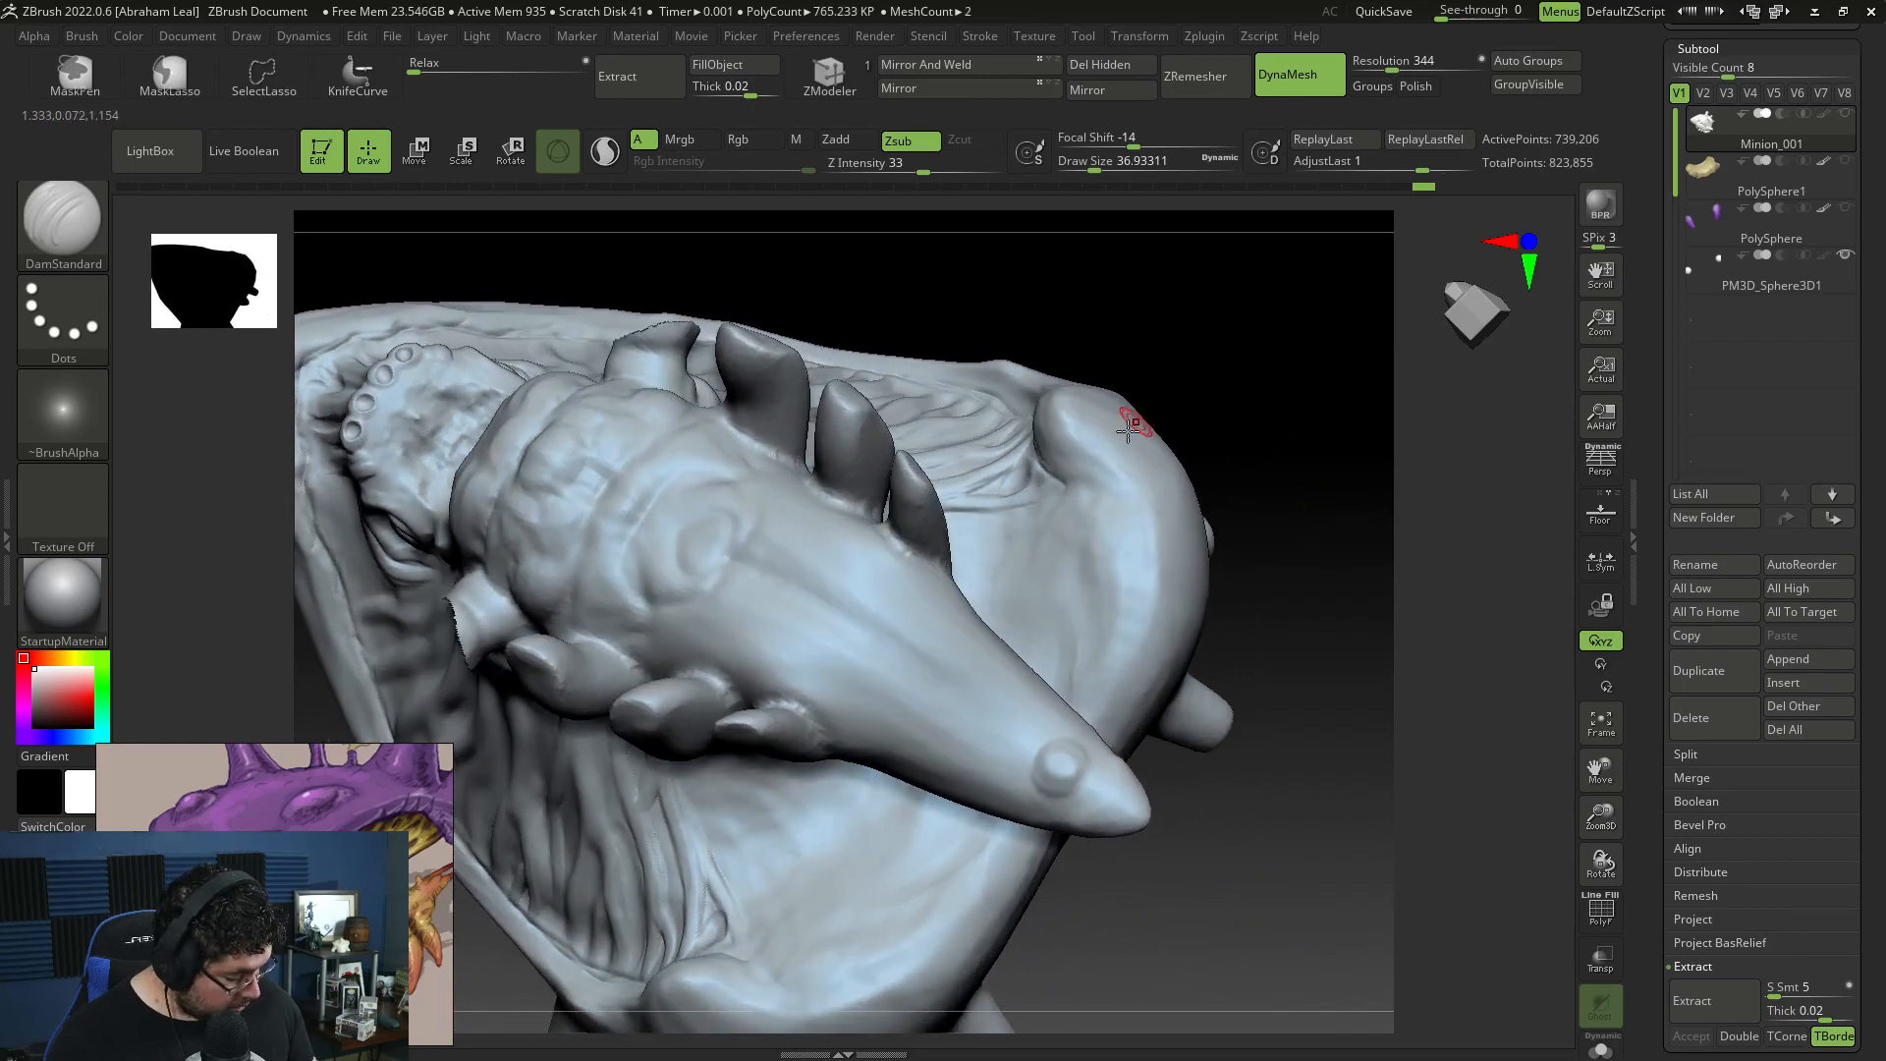
pyautogui.moveTo(1267, 678)
pyautogui.mouseDown()
pyautogui.moveTo(1313, 715)
pyautogui.moveTo(1334, 665)
pyautogui.moveTo(1293, 420)
pyautogui.moveTo(1300, 674)
pyautogui.moveTo(1251, 730)
pyautogui.mouseUp()
pyautogui.moveTo(1267, 414)
pyautogui.keyDown('ctrl'); pyautogui.keyDown('alt'); pyautogui.keyDown('shift'); pyautogui.mouseDown()
pyautogui.moveTo(1001, 539)
pyautogui.moveTo(1262, 709)
pyautogui.mouseUp(); pyautogui.keyUp('shift'); pyautogui.keyUp('alt'); pyautogui.keyUp('ctrl')
pyautogui.moveTo(1306, 504); pyautogui.dragTo(1249, 235)
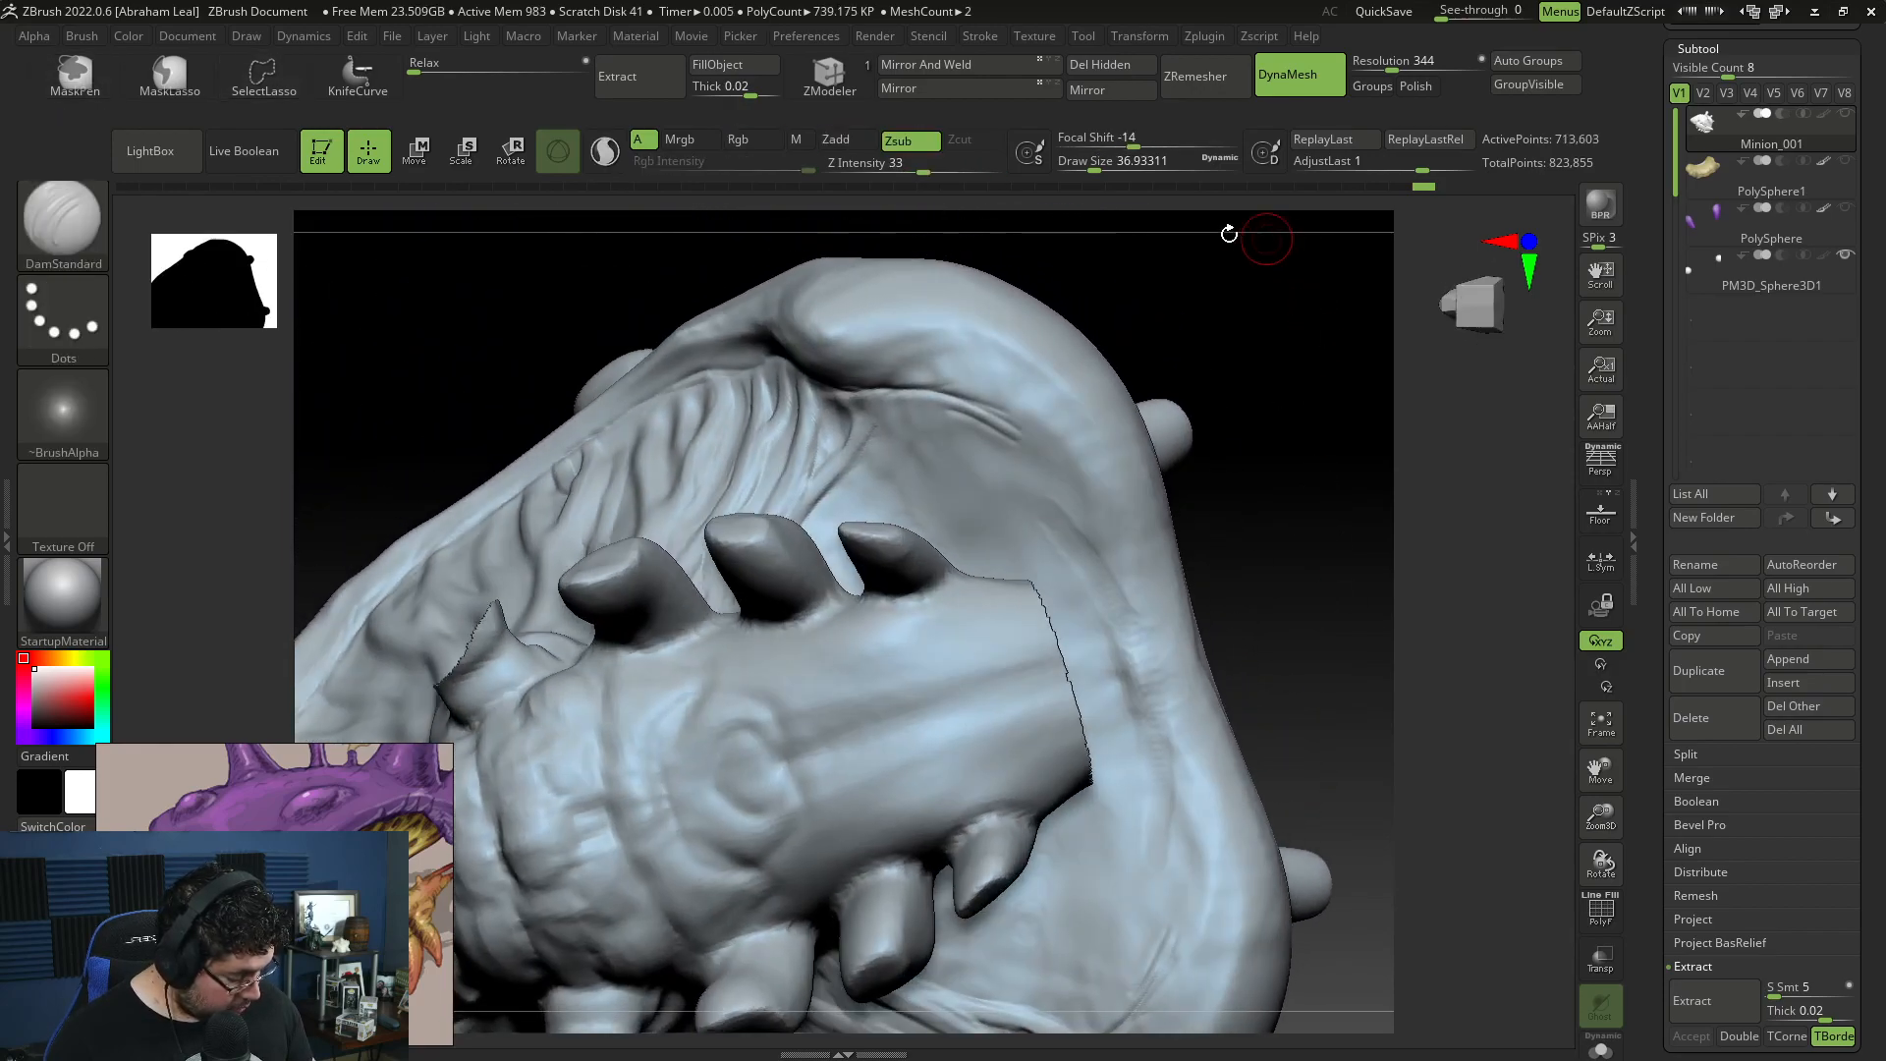
pyautogui.moveTo(890, 382)
pyautogui.mouseDown()
pyautogui.moveTo(967, 412)
pyautogui.moveTo(1061, 526)
pyautogui.moveTo(1136, 758)
pyautogui.mouseUp()
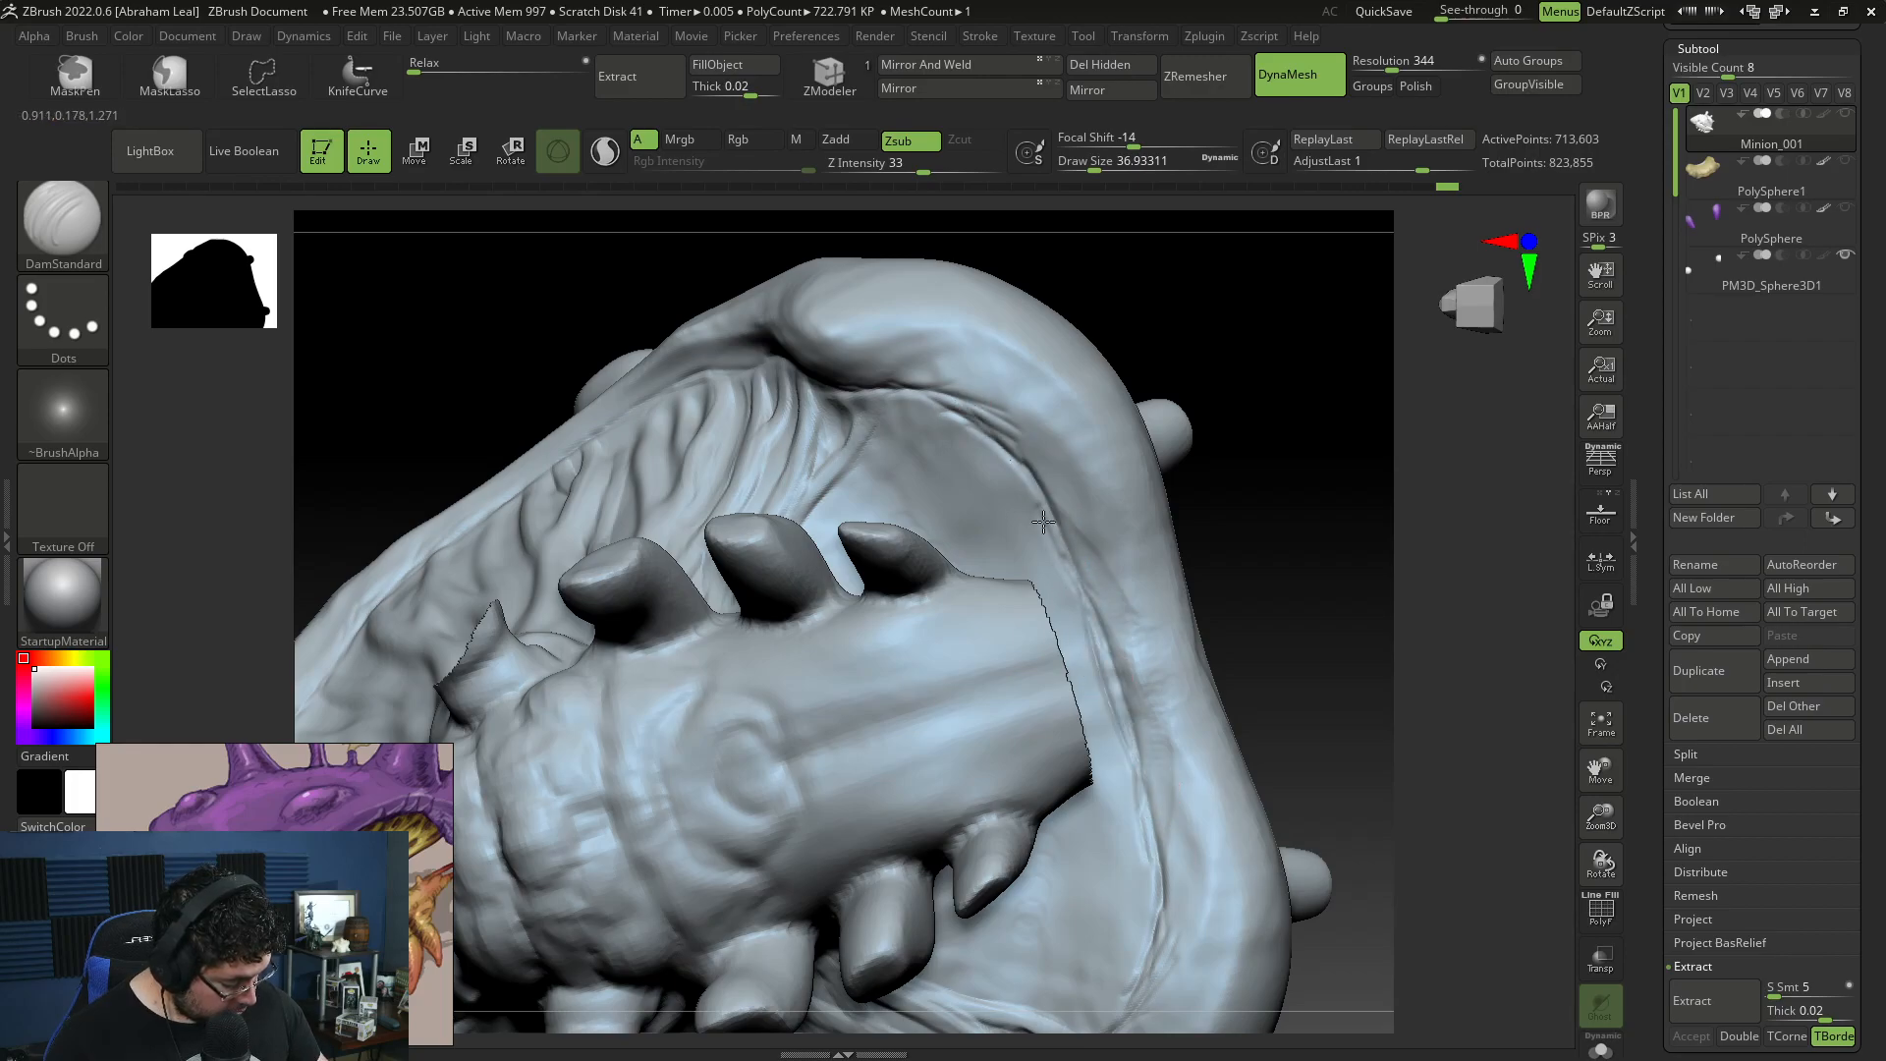
# Step: Build up the edge beside the inner rear rim crease with ClayBuildup at draw size about 46
pyautogui.press('b')
pyautogui.press('c')
pyautogui.press('b')
pyautogui.moveTo(943, 394); pyautogui.dragTo(1022, 477)
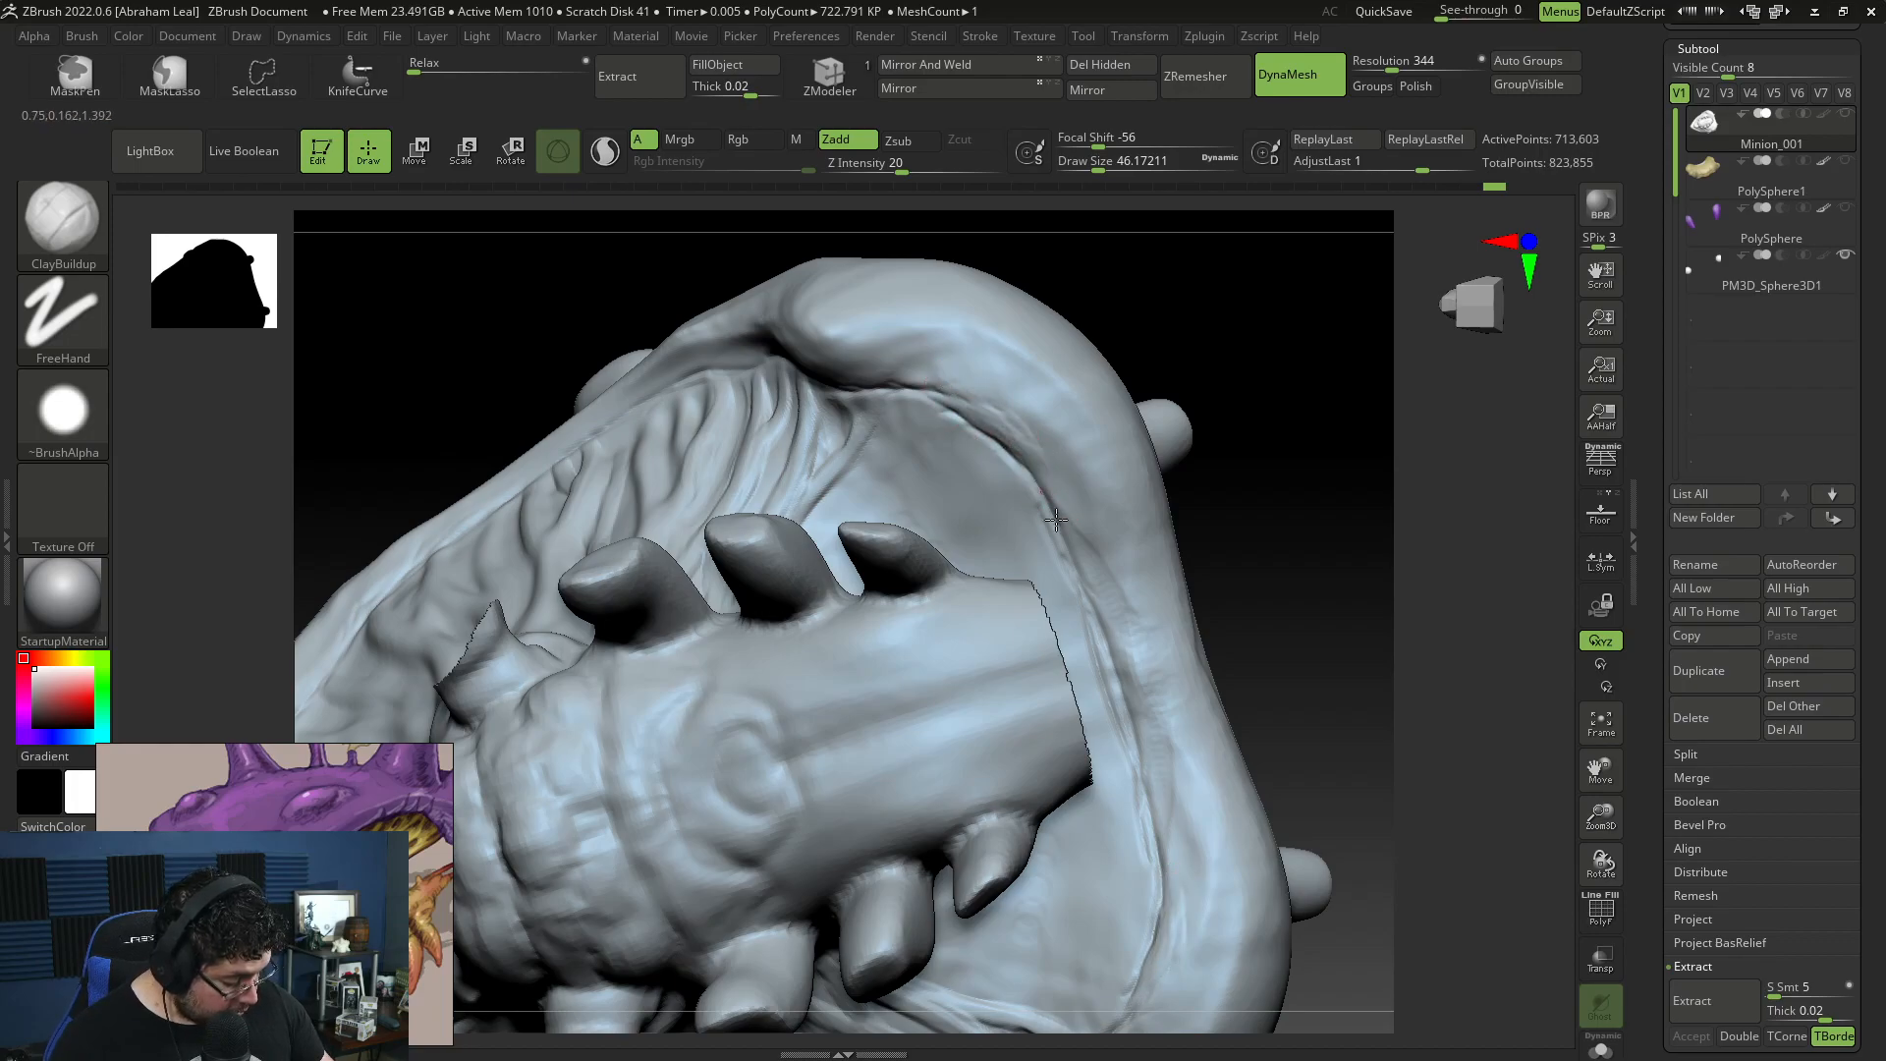
pyautogui.moveTo(1102, 593); pyautogui.dragTo(1140, 738)
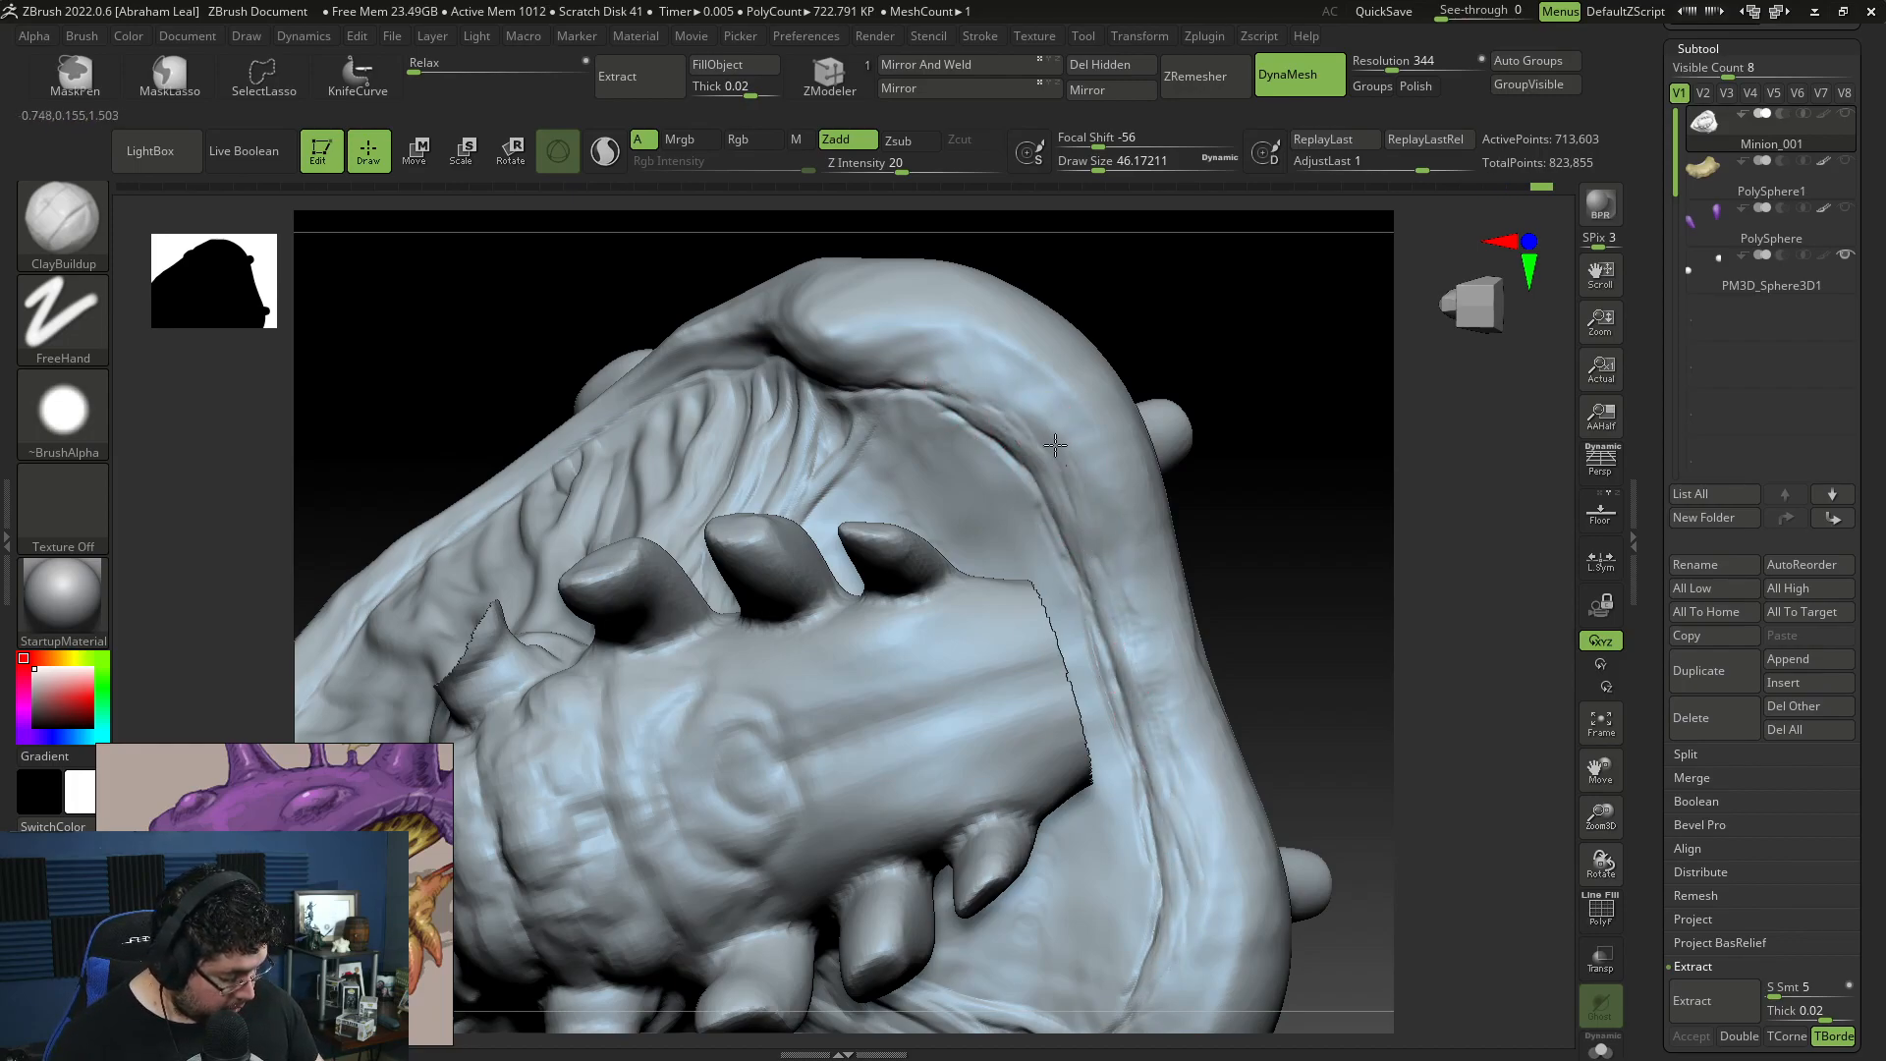
# Step: Build up the edge of the shell rim along the tops of the cheek strands with ClayBuildup
pyautogui.moveTo(1239, 397)
pyautogui.mouseDown()
pyautogui.moveTo(1294, 474)
pyautogui.moveTo(1316, 465)
pyautogui.mouseUp()
pyautogui.moveTo(1188, 381); pyautogui.dragTo(1098, 395)
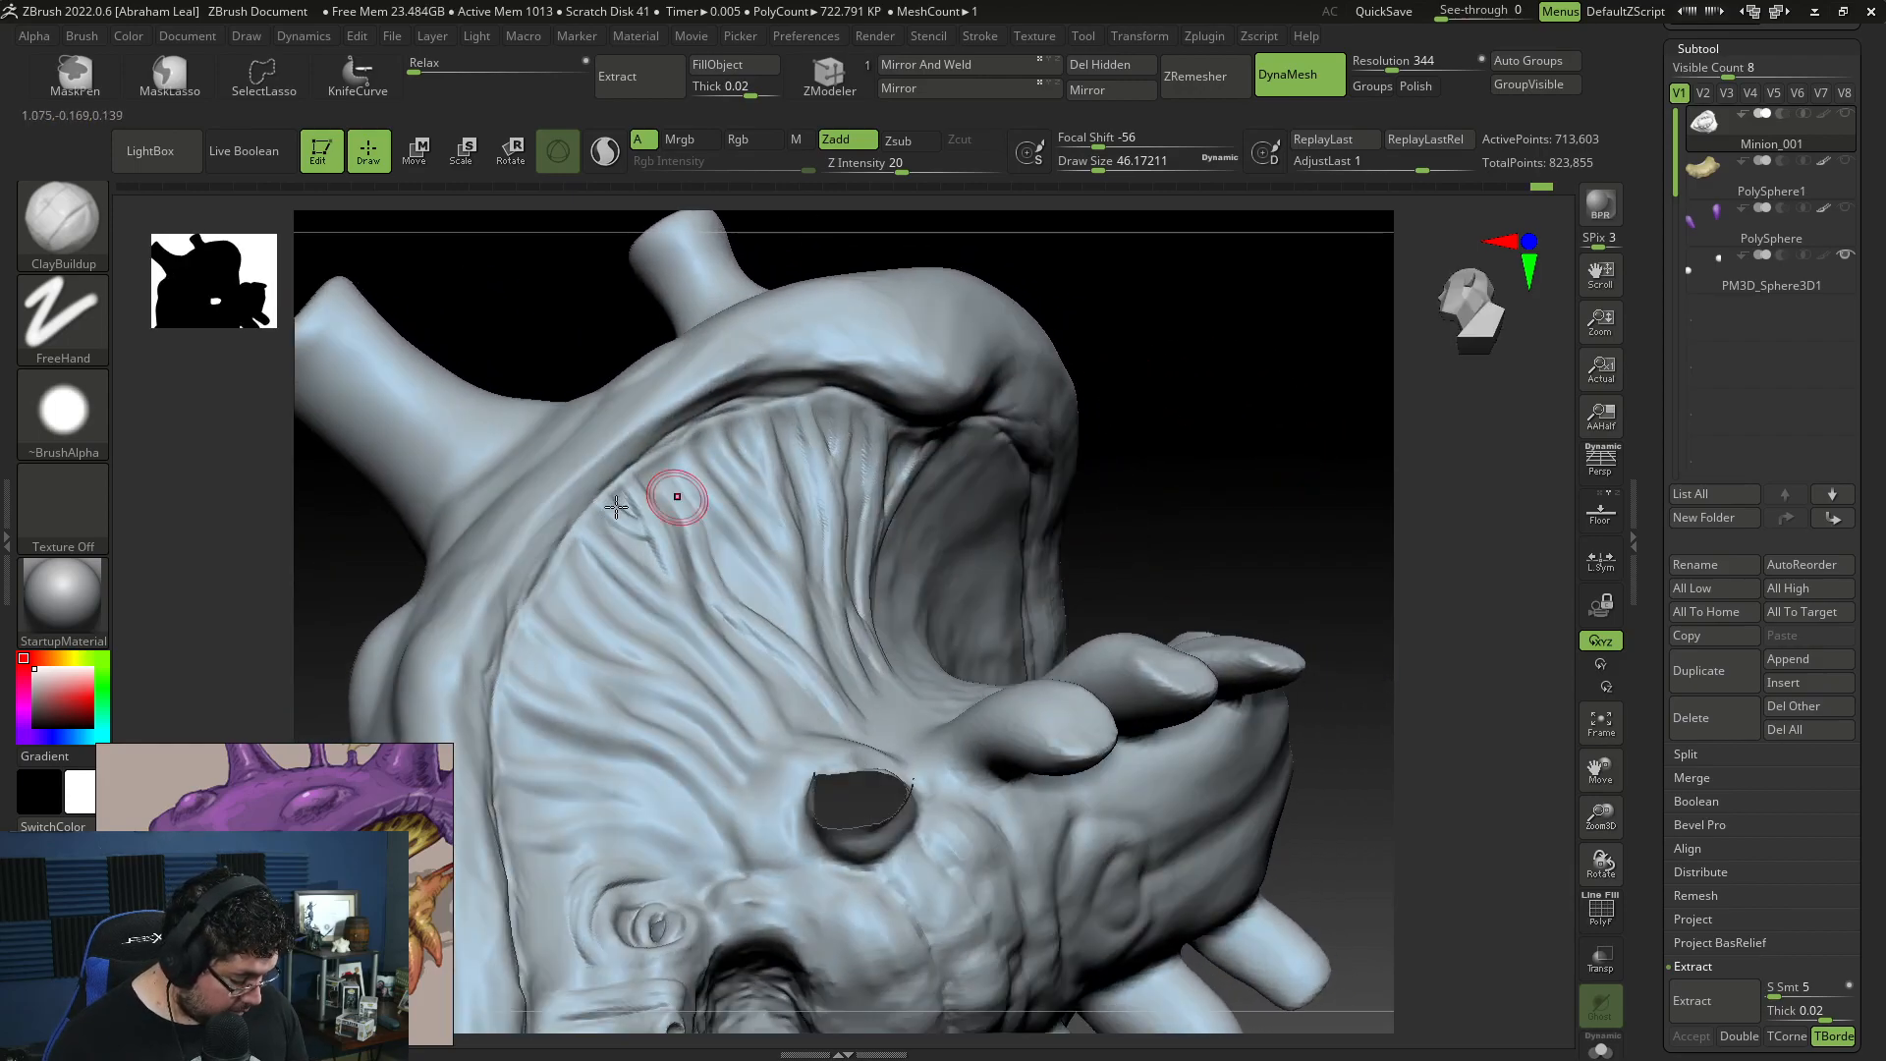
pyautogui.moveTo(537, 568); pyautogui.dragTo(486, 648)
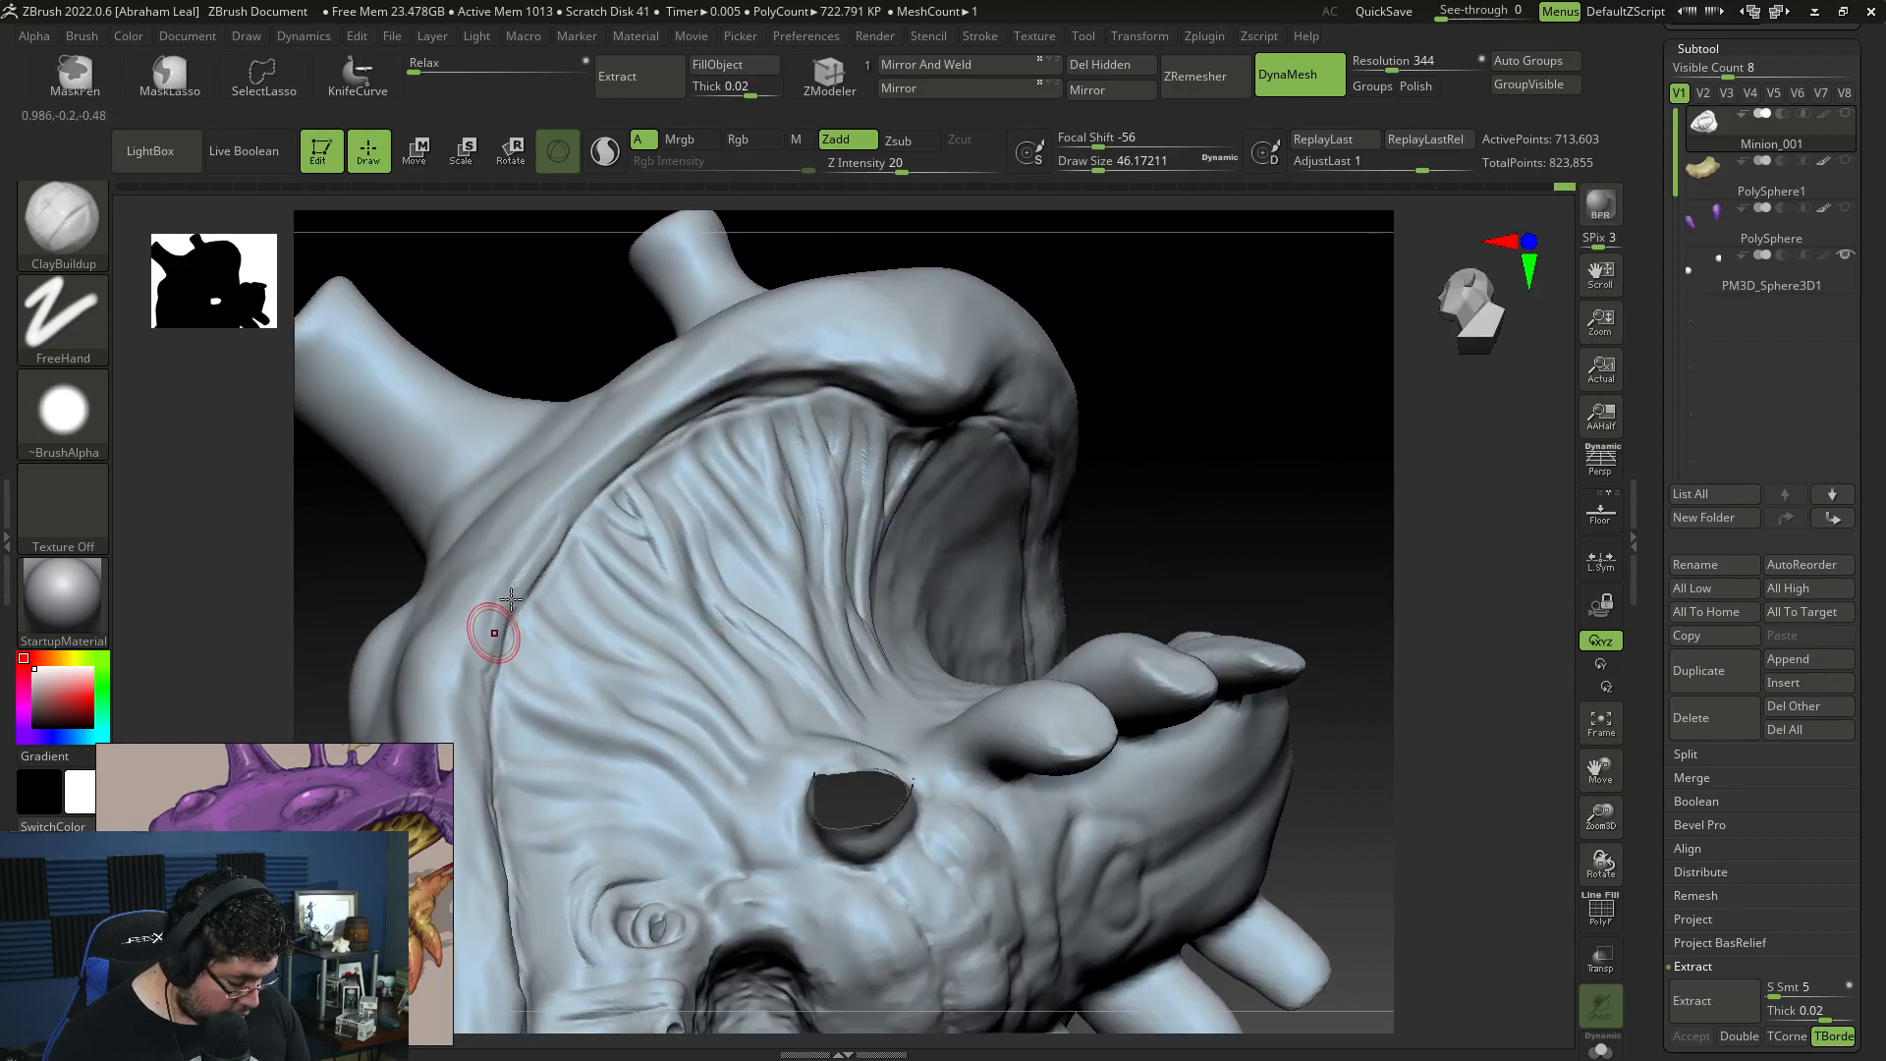
pyautogui.moveTo(572, 524); pyautogui.dragTo(642, 436)
pyautogui.moveTo(1212, 339); pyautogui.dragTo(1207, 245)
pyautogui.moveTo(715, 406)
pyautogui.mouseDown()
pyautogui.moveTo(643, 436)
pyautogui.moveTo(671, 422)
pyautogui.mouseUp()
pyautogui.moveTo(821, 398); pyautogui.dragTo(770, 398)
pyautogui.moveTo(875, 393); pyautogui.dragTo(877, 335, button='right')
pyautogui.moveTo(909, 422); pyautogui.dragTo(845, 404)
pyautogui.moveTo(1102, 362); pyautogui.dragTo(1228, 332)
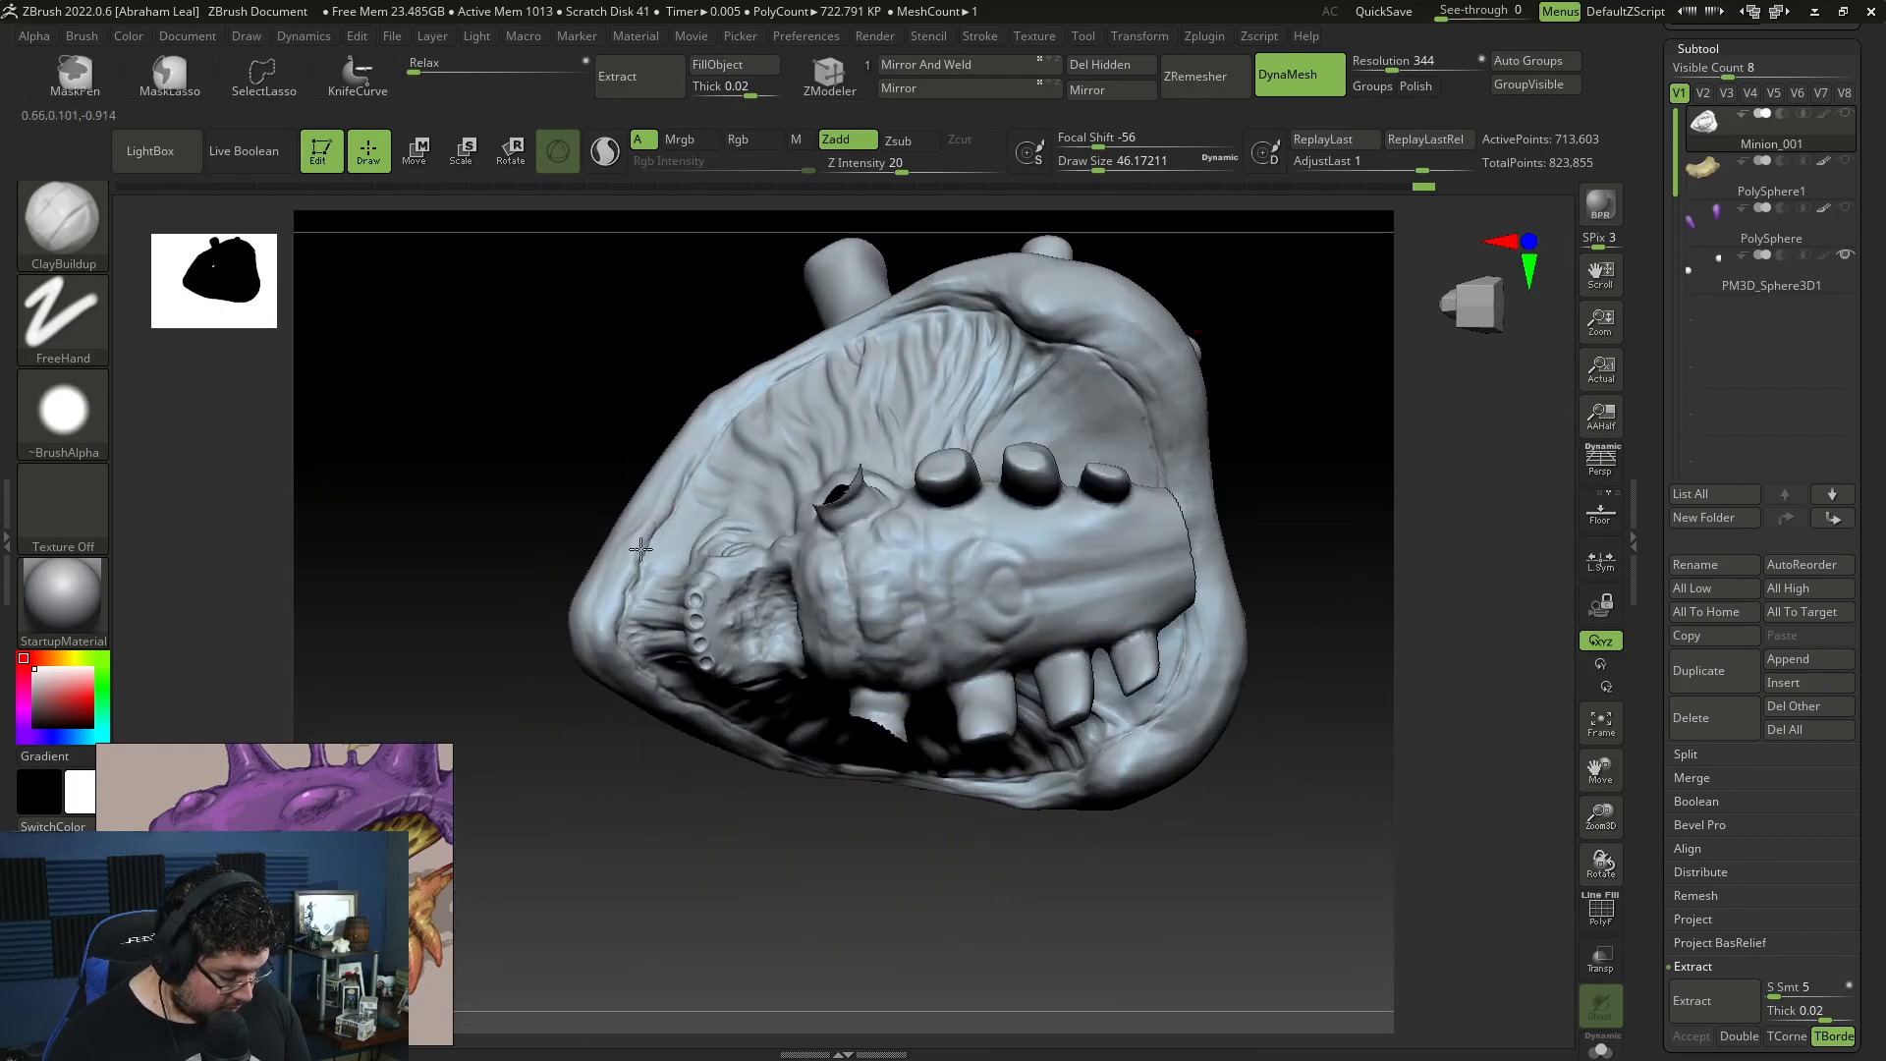
# Step: Carve short diagonal wrinkles across the front and middle of the shell rim with DamStandard at draw size about 56
pyautogui.moveTo(619, 717); pyautogui.dragTo(470, 785)
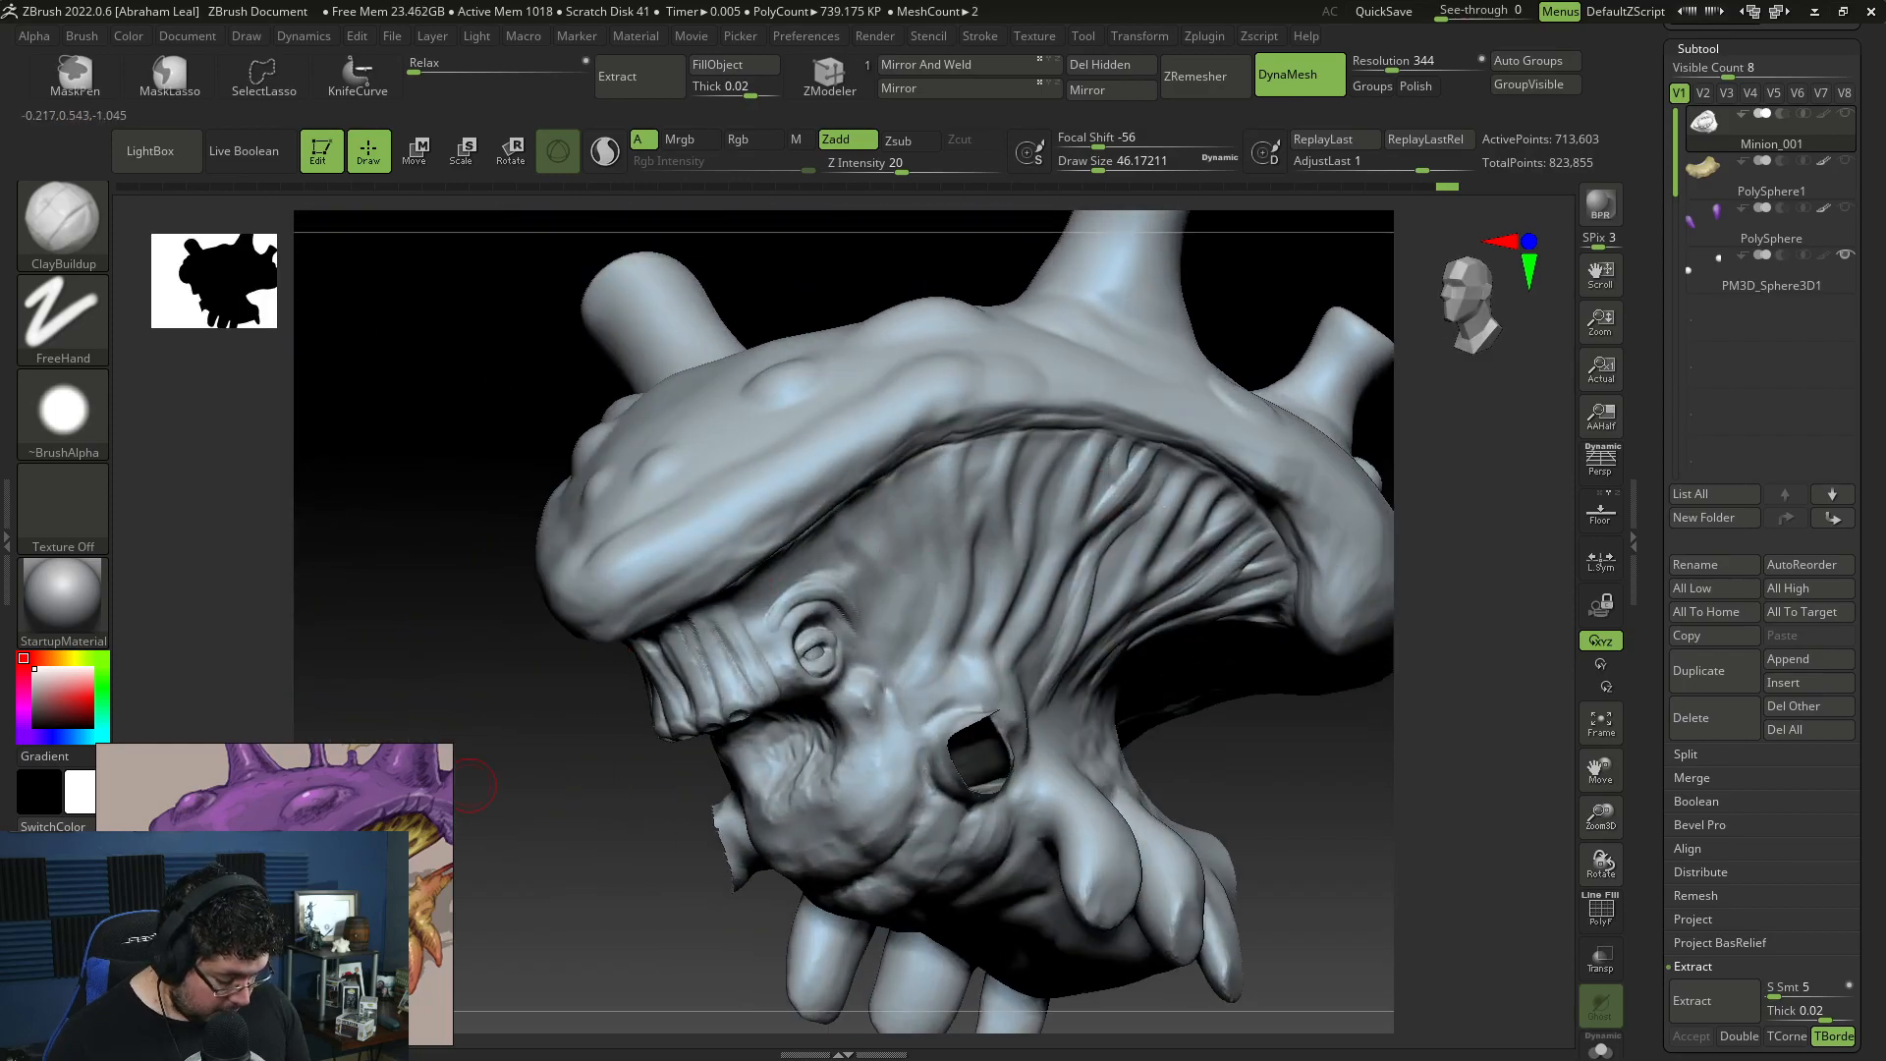
pyautogui.moveTo(669, 797)
pyautogui.mouseDown()
pyautogui.moveTo(798, 432)
pyautogui.moveTo(875, 308)
pyautogui.mouseUp()
pyautogui.press('b')
pyautogui.press('d')
pyautogui.press('s')
pyautogui.press(']')
pyautogui.press(']')
pyautogui.moveTo(790, 570)
pyautogui.mouseDown()
pyautogui.moveTo(817, 510)
pyautogui.moveTo(819, 557)
pyautogui.mouseUp()
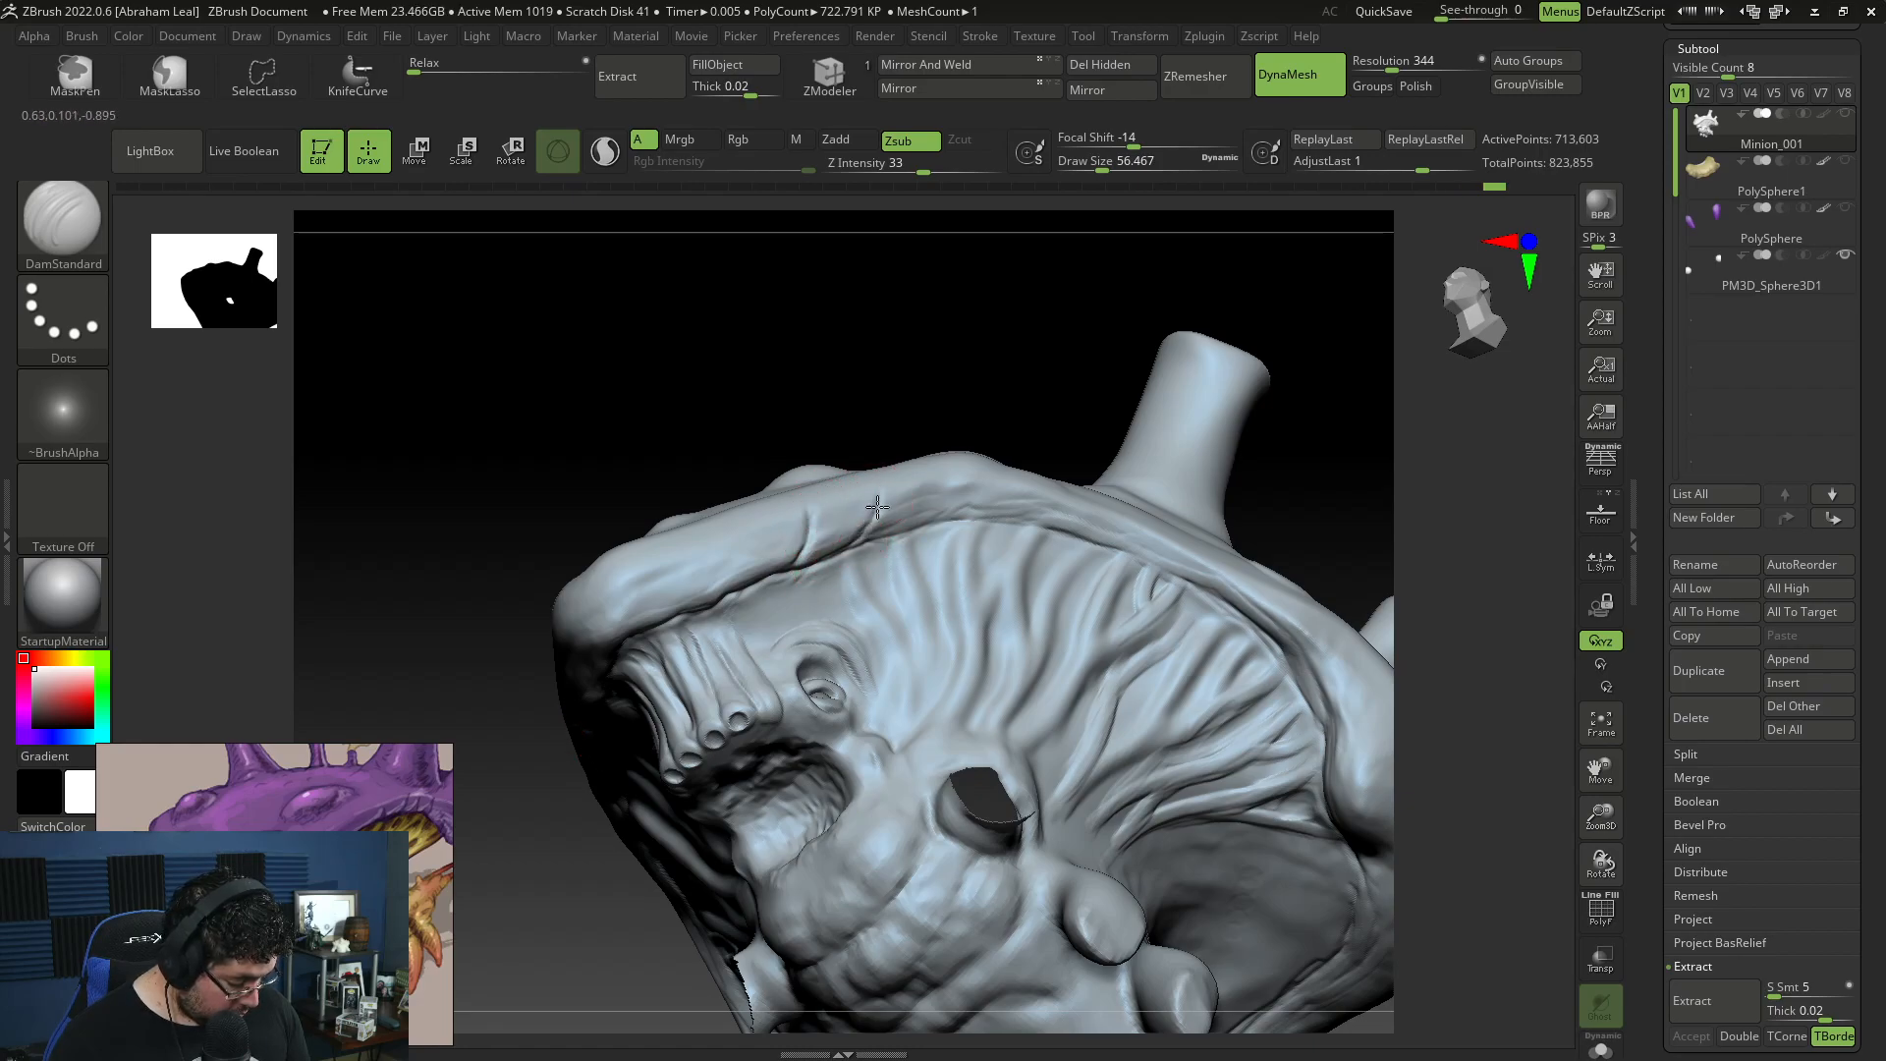
pyautogui.moveTo(722, 594); pyautogui.dragTo(743, 557)
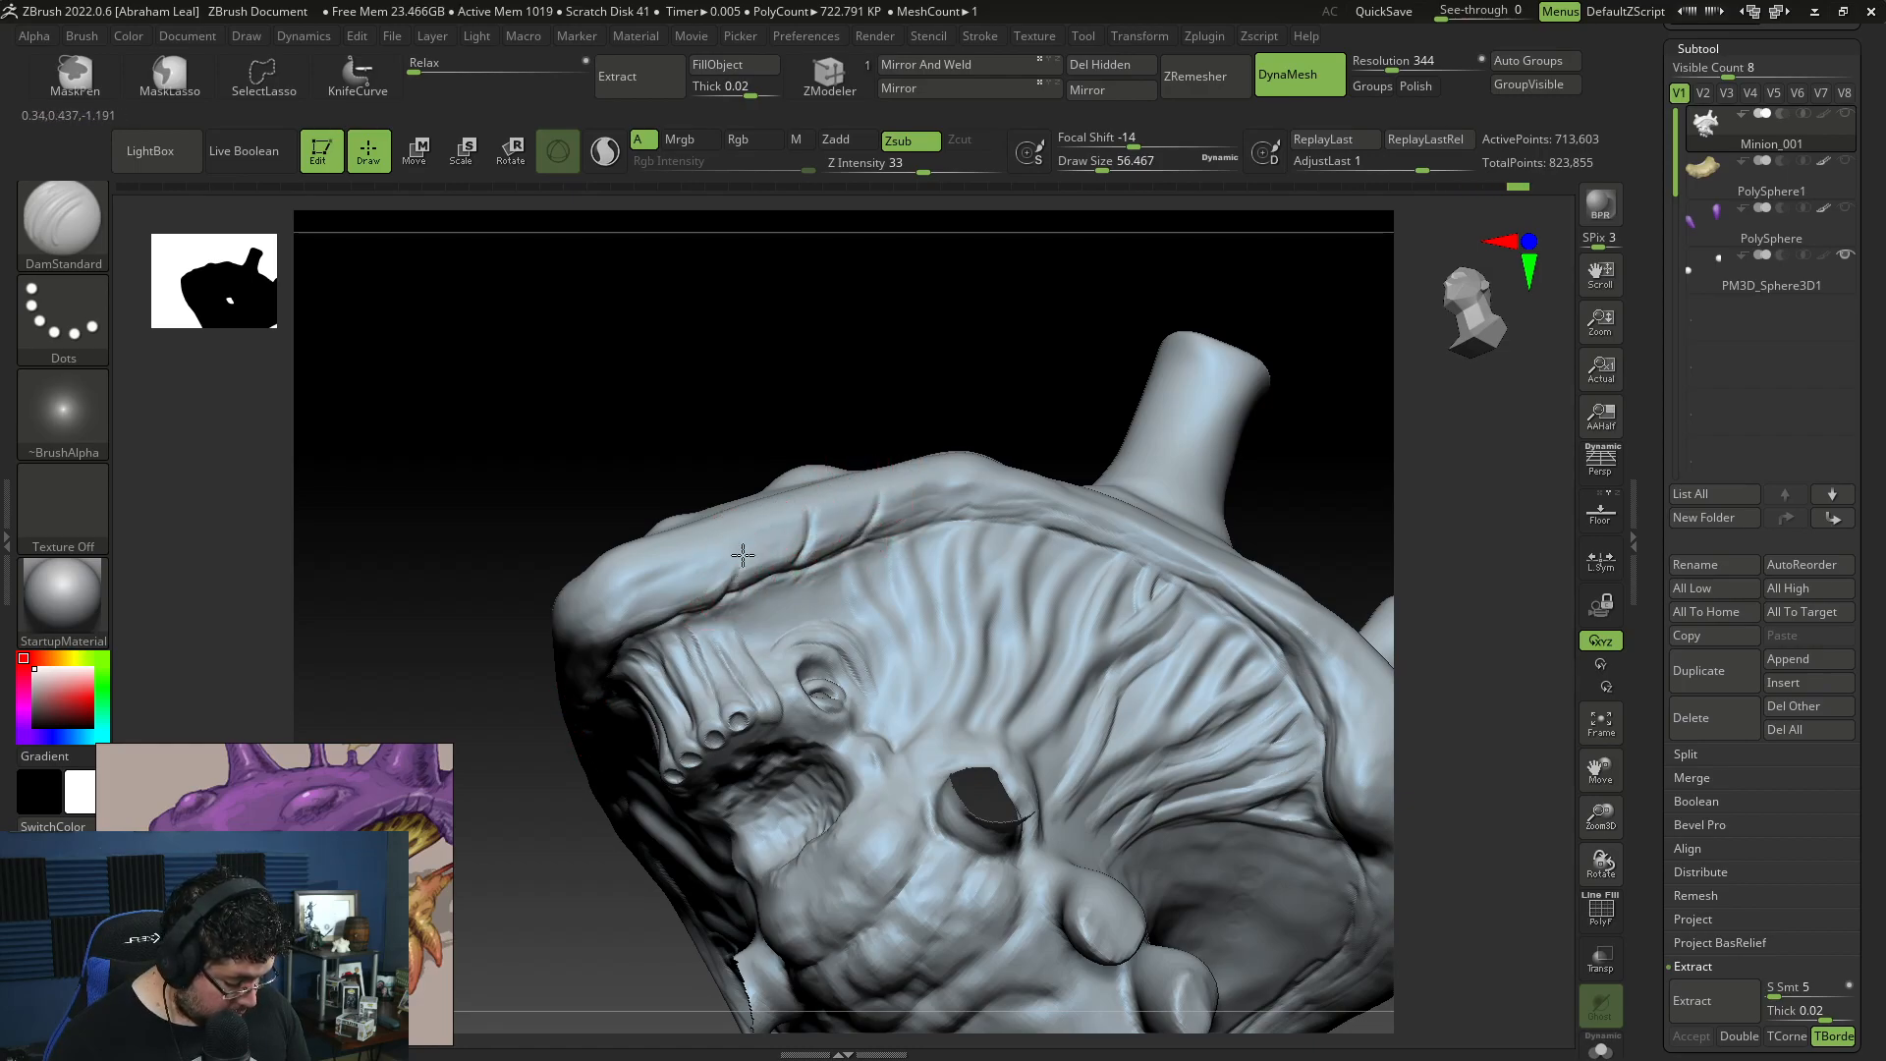
pyautogui.moveTo(983, 375)
pyautogui.keyDown('alt'); pyautogui.mouseDown()
pyautogui.moveTo(792, 374)
pyautogui.moveTo(750, 339)
pyautogui.mouseUp(); pyautogui.keyUp('alt')
pyautogui.moveTo(896, 516); pyautogui.dragTo(939, 488)
# Step: Carve short wrinkles across the rear part of the shell rim above the rear cheek strands
pyautogui.moveTo(1111, 424); pyautogui.dragTo(1212, 472)
pyautogui.moveTo(1109, 626)
pyautogui.mouseDown()
pyautogui.moveTo(1212, 639)
pyautogui.moveTo(1329, 560)
pyautogui.moveTo(1282, 533)
pyautogui.mouseUp()
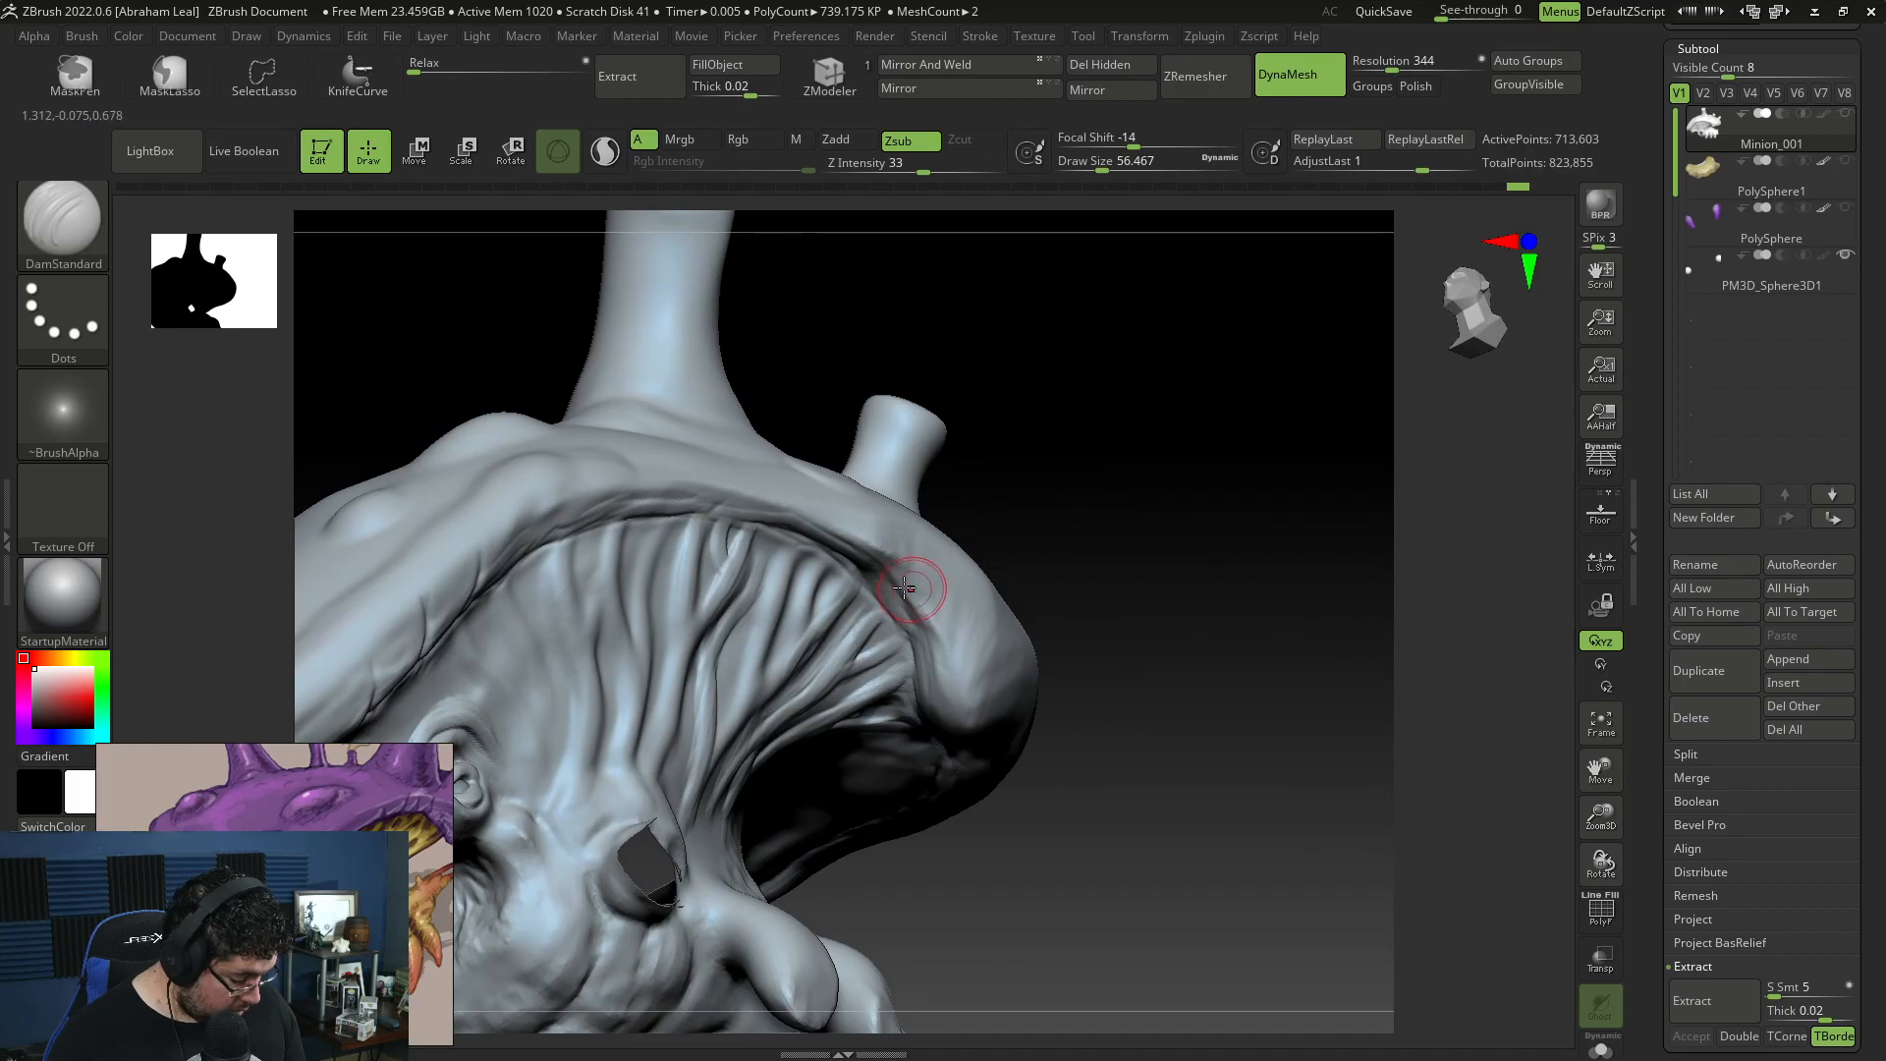
pyautogui.moveTo(885, 572); pyautogui.dragTo(898, 582)
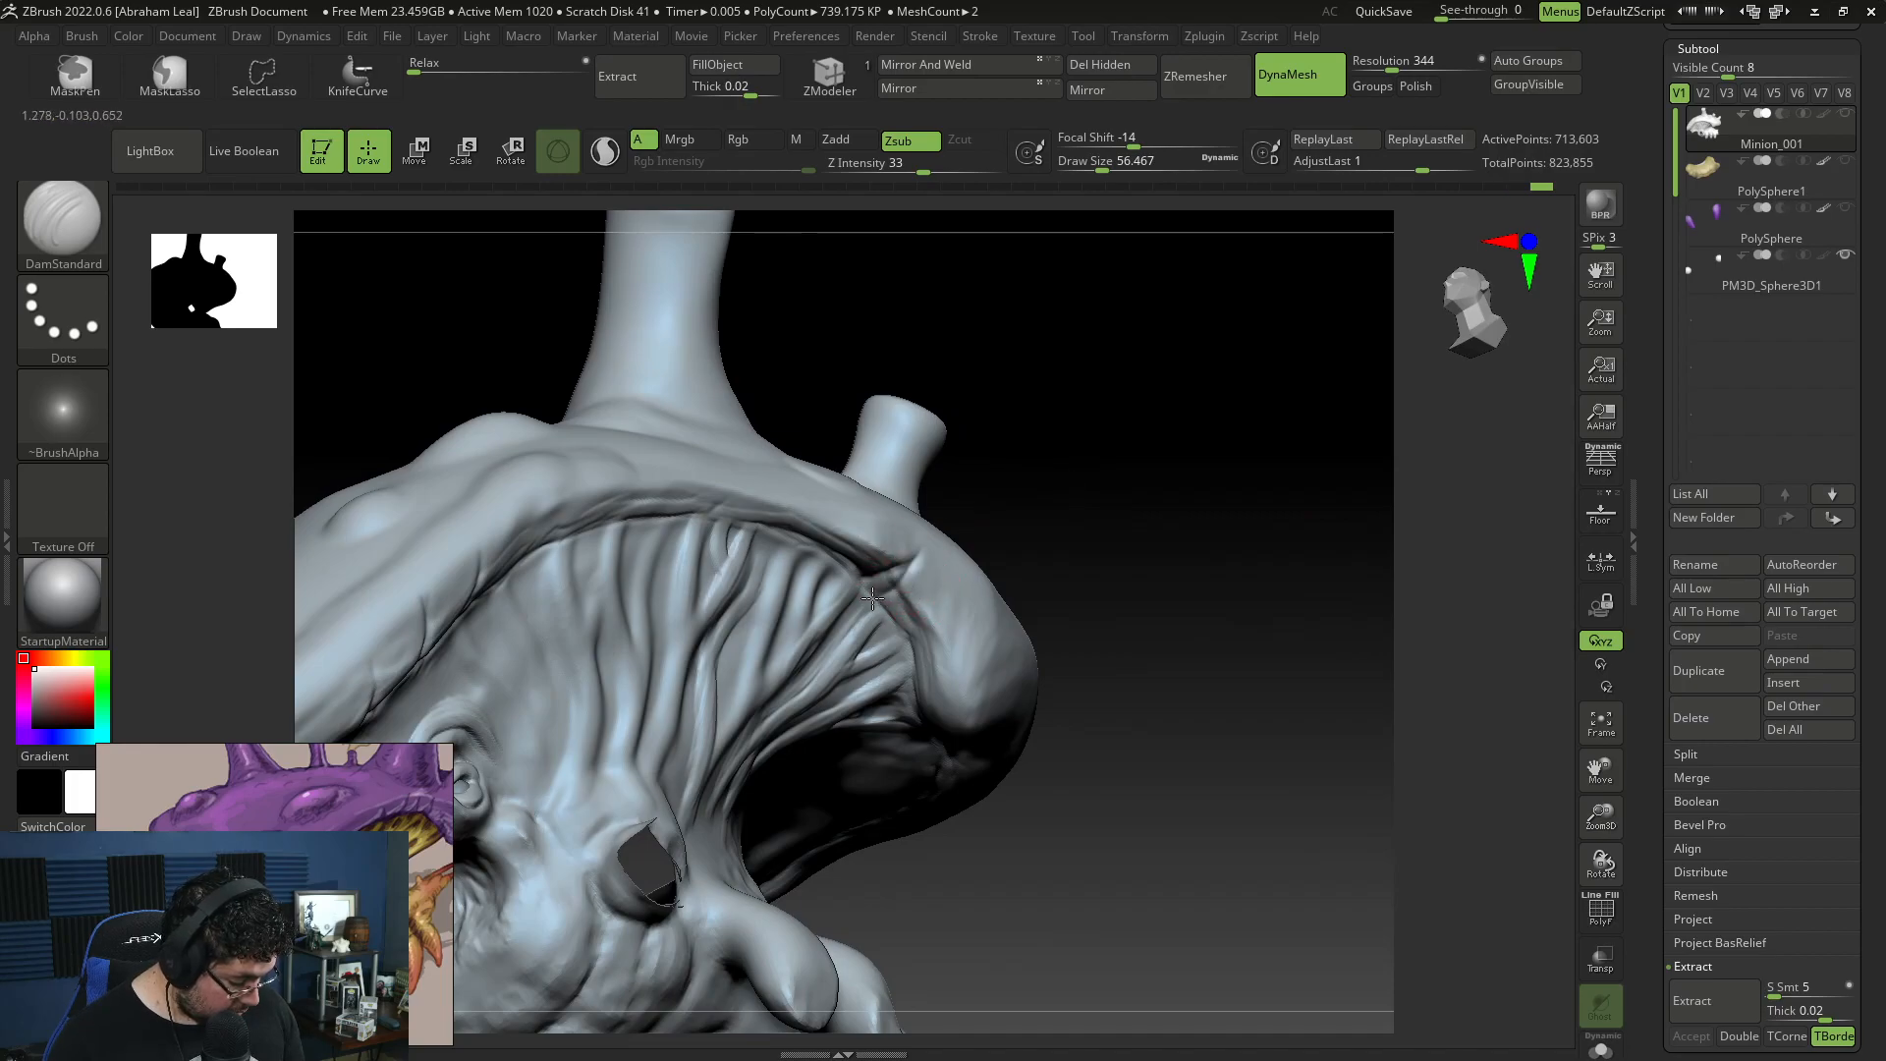
pyautogui.moveTo(1108, 491); pyautogui.dragTo(1061, 467)
pyautogui.moveTo(828, 542); pyautogui.dragTo(852, 532)
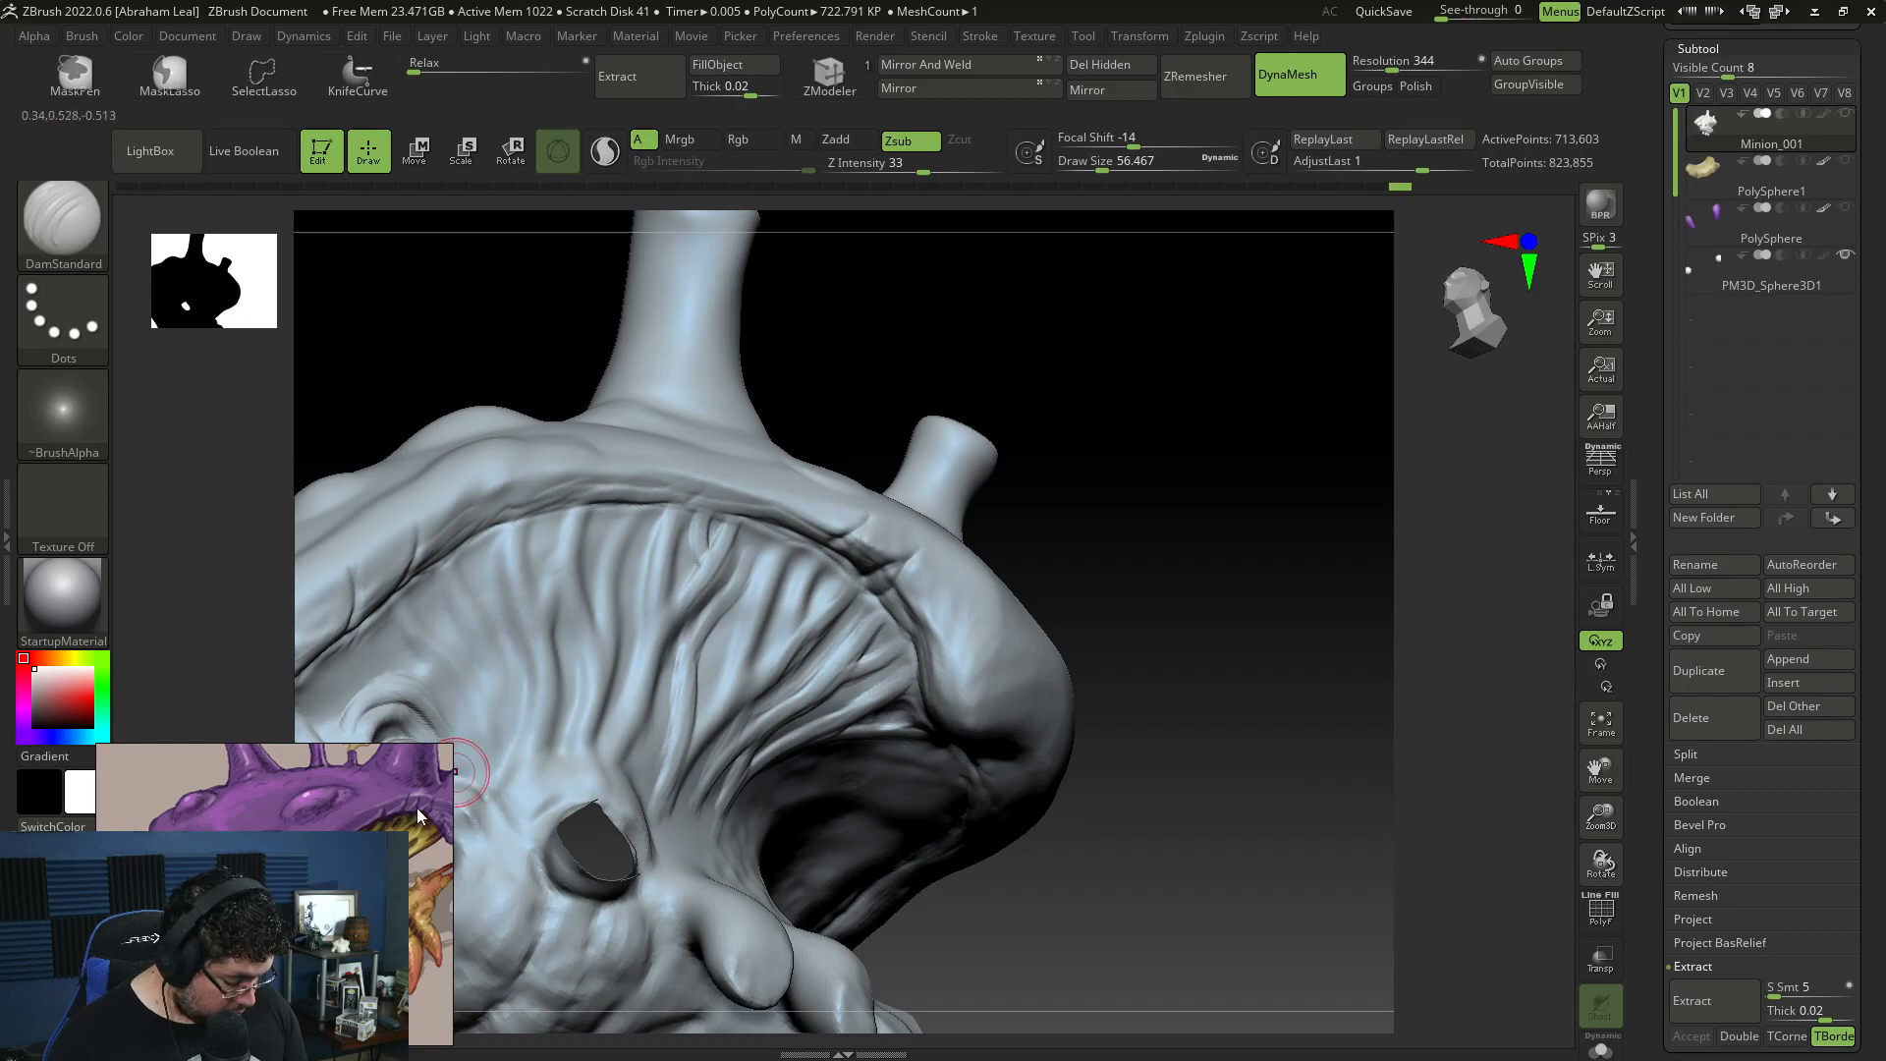
pyautogui.moveTo(1085, 541); pyautogui.dragTo(1147, 533)
pyautogui.moveTo(909, 678)
pyautogui.mouseDown()
pyautogui.moveTo(877, 609)
pyautogui.moveTo(921, 595)
pyautogui.mouseUp()
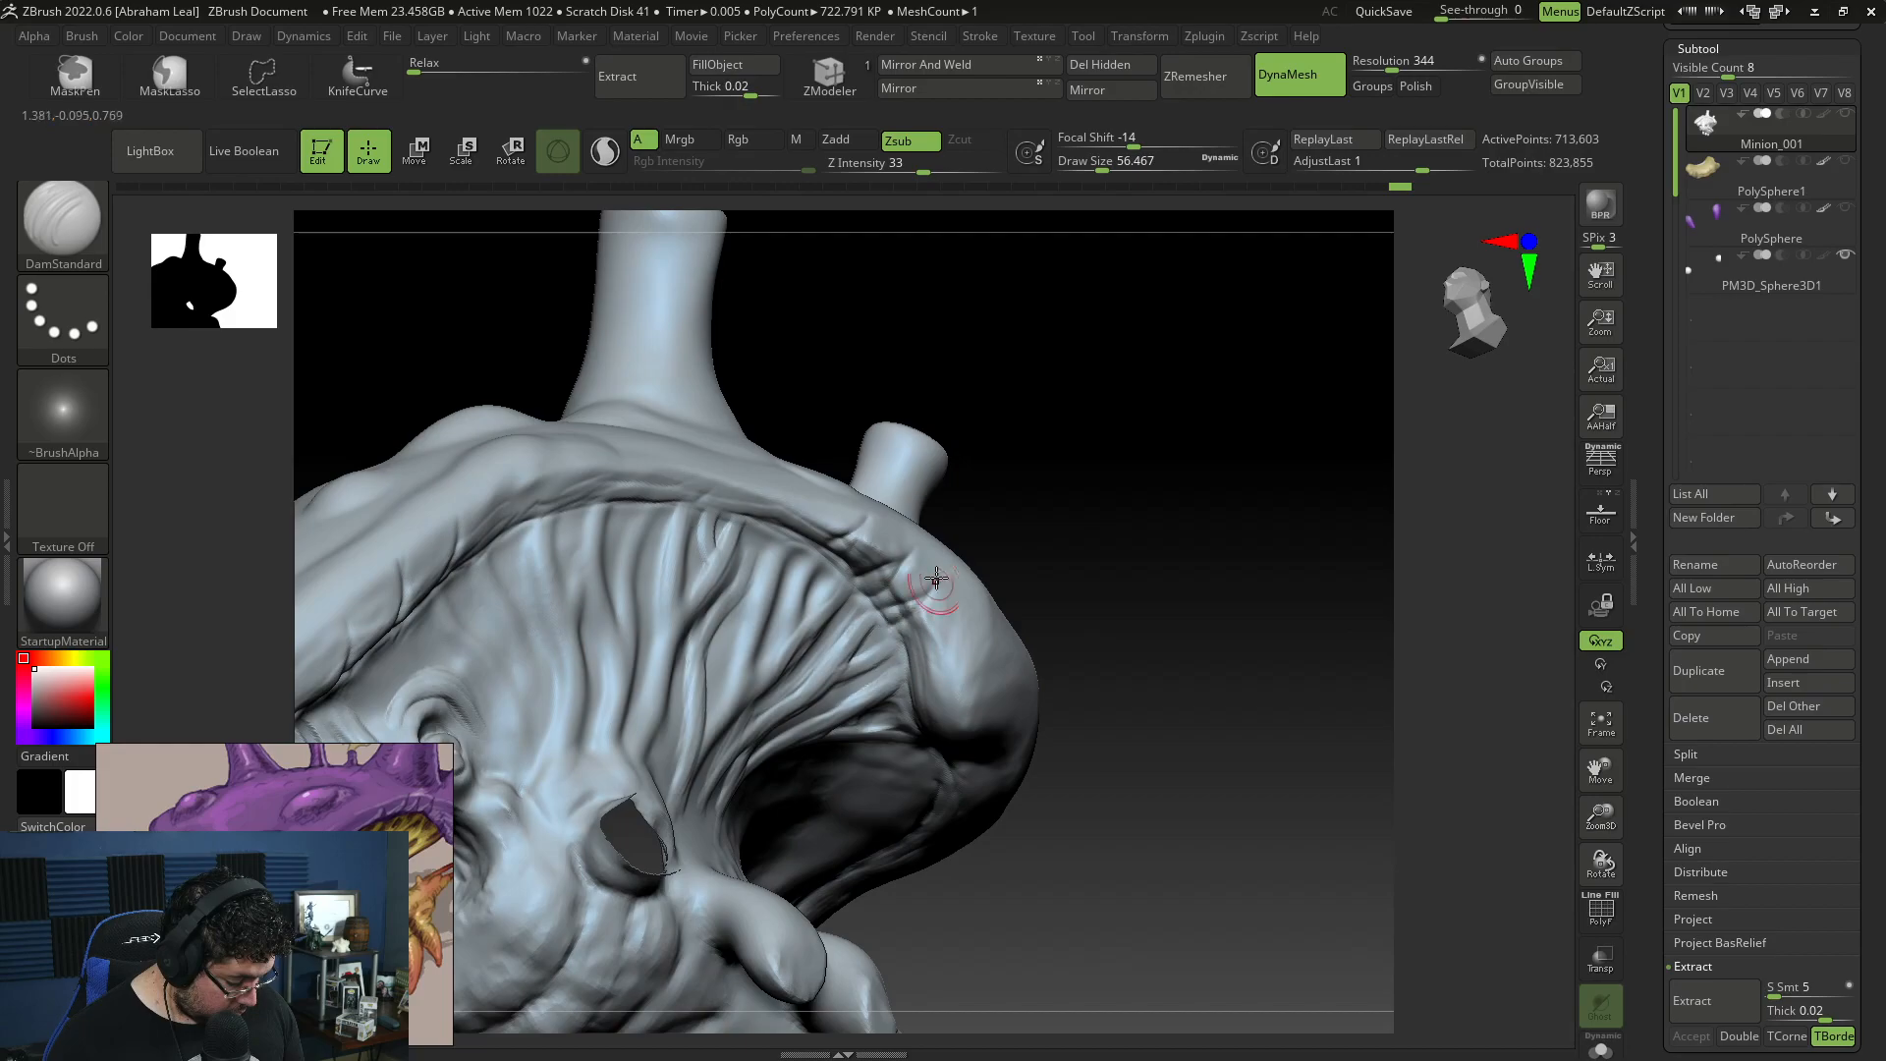
pyautogui.moveTo(1054, 499); pyautogui.dragTo(1021, 482)
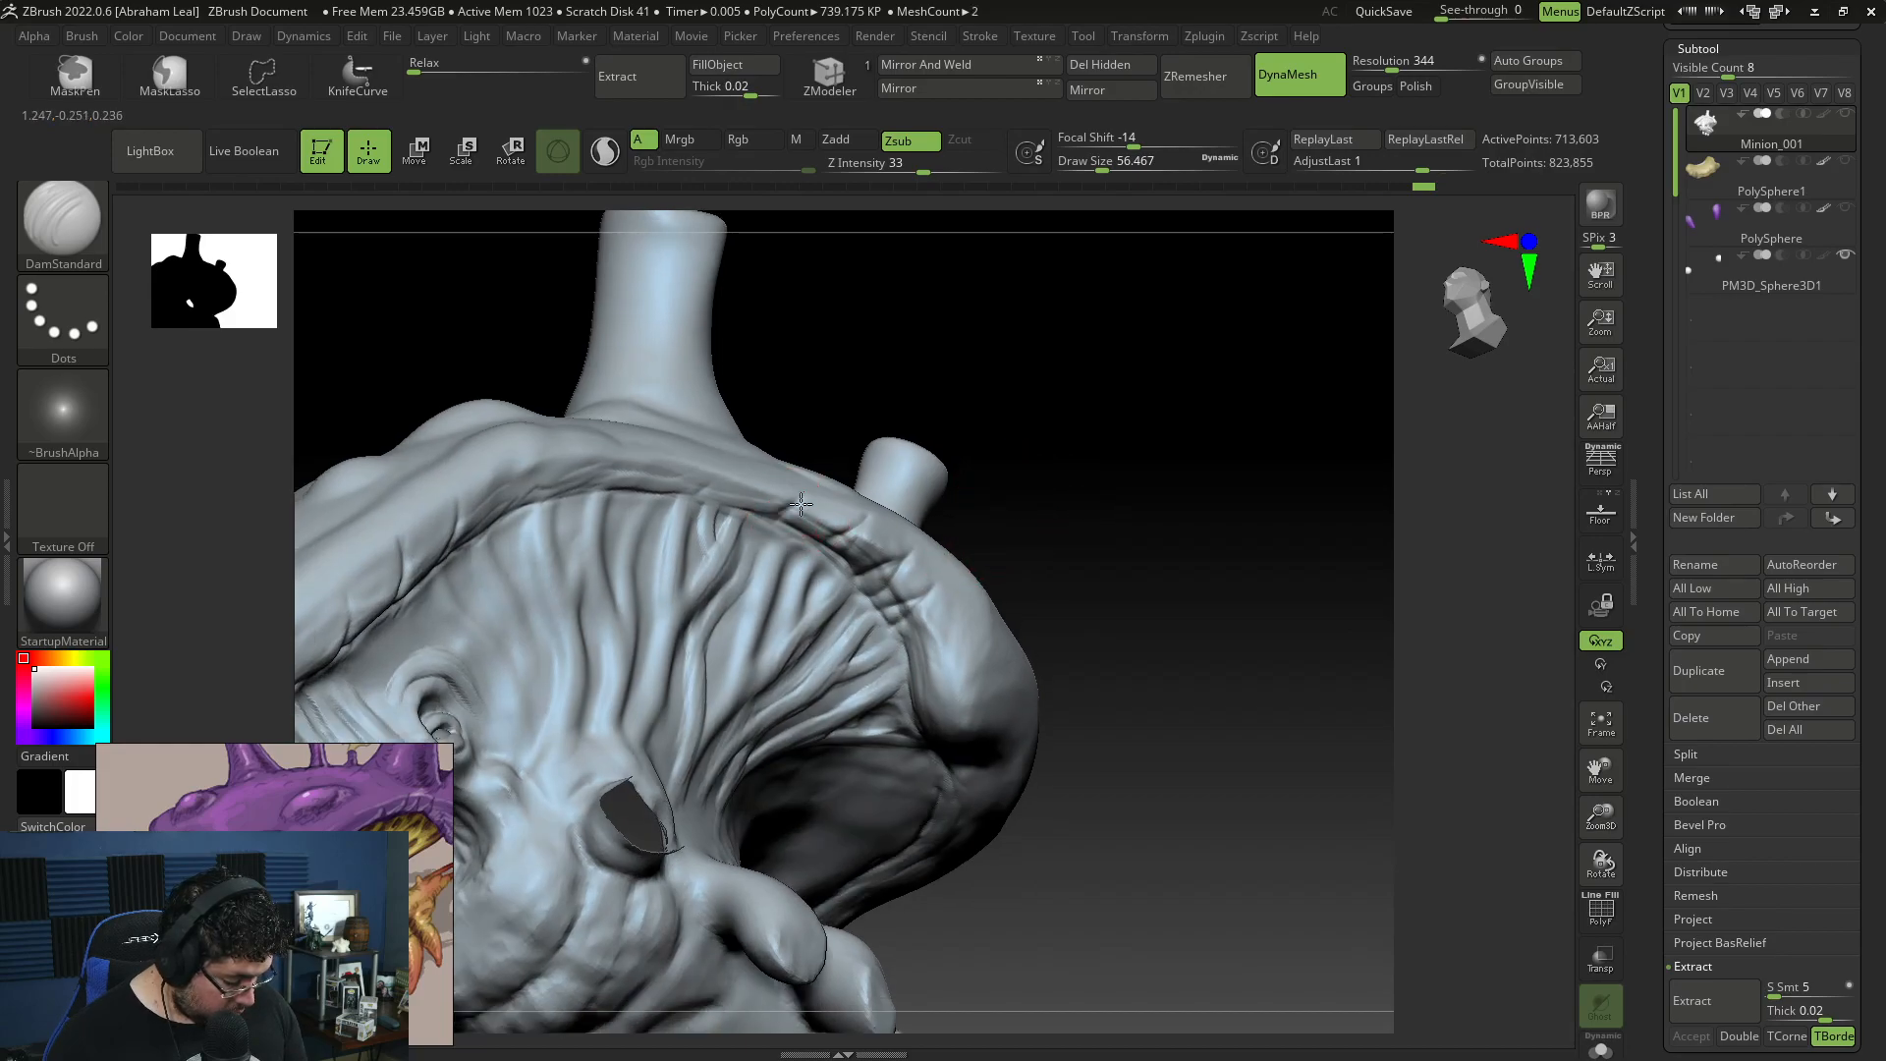
pyautogui.moveTo(791, 521); pyautogui.dragTo(806, 499)
pyautogui.moveTo(1139, 602); pyautogui.dragTo(1120, 492)
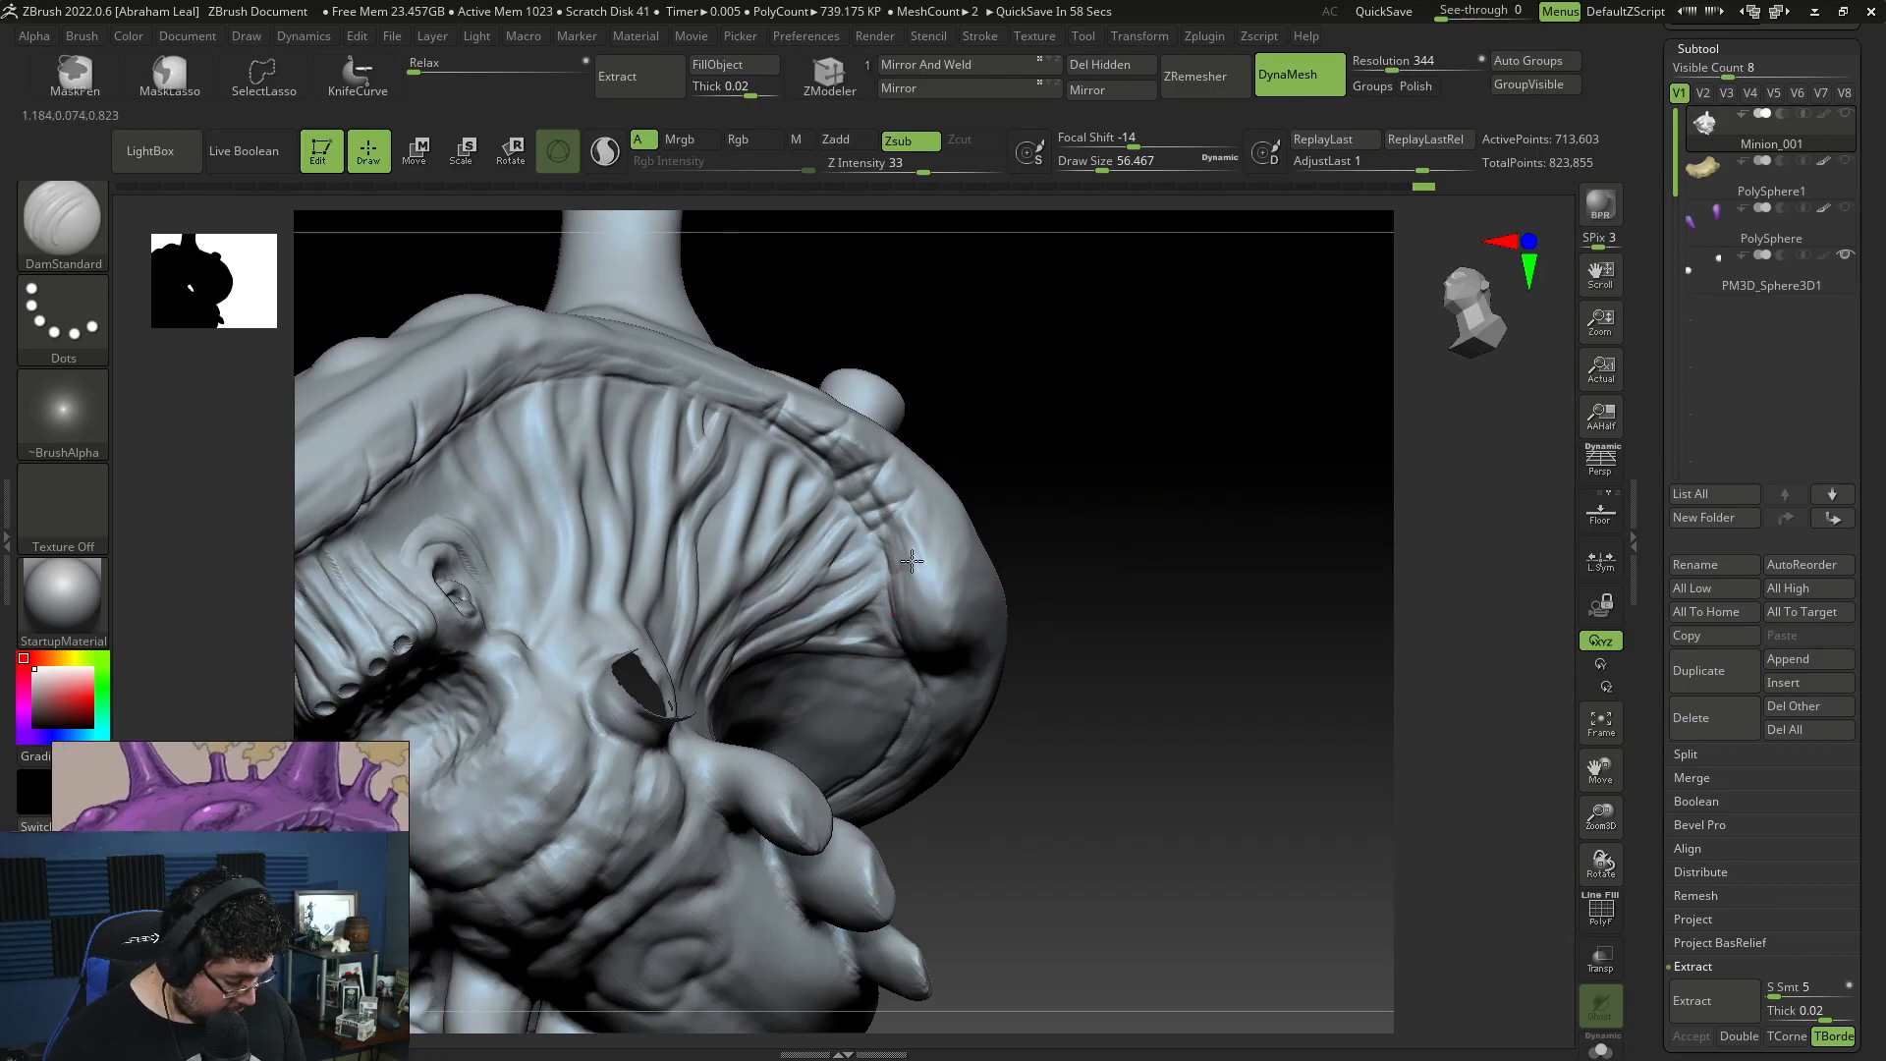
# Step: Build up the folds between the wrinkles on the rear part of the shell rim with ClayBuildup at draw size about 29
pyautogui.press('b')
pyautogui.press('c')
pyautogui.press('b')
pyautogui.press('space')
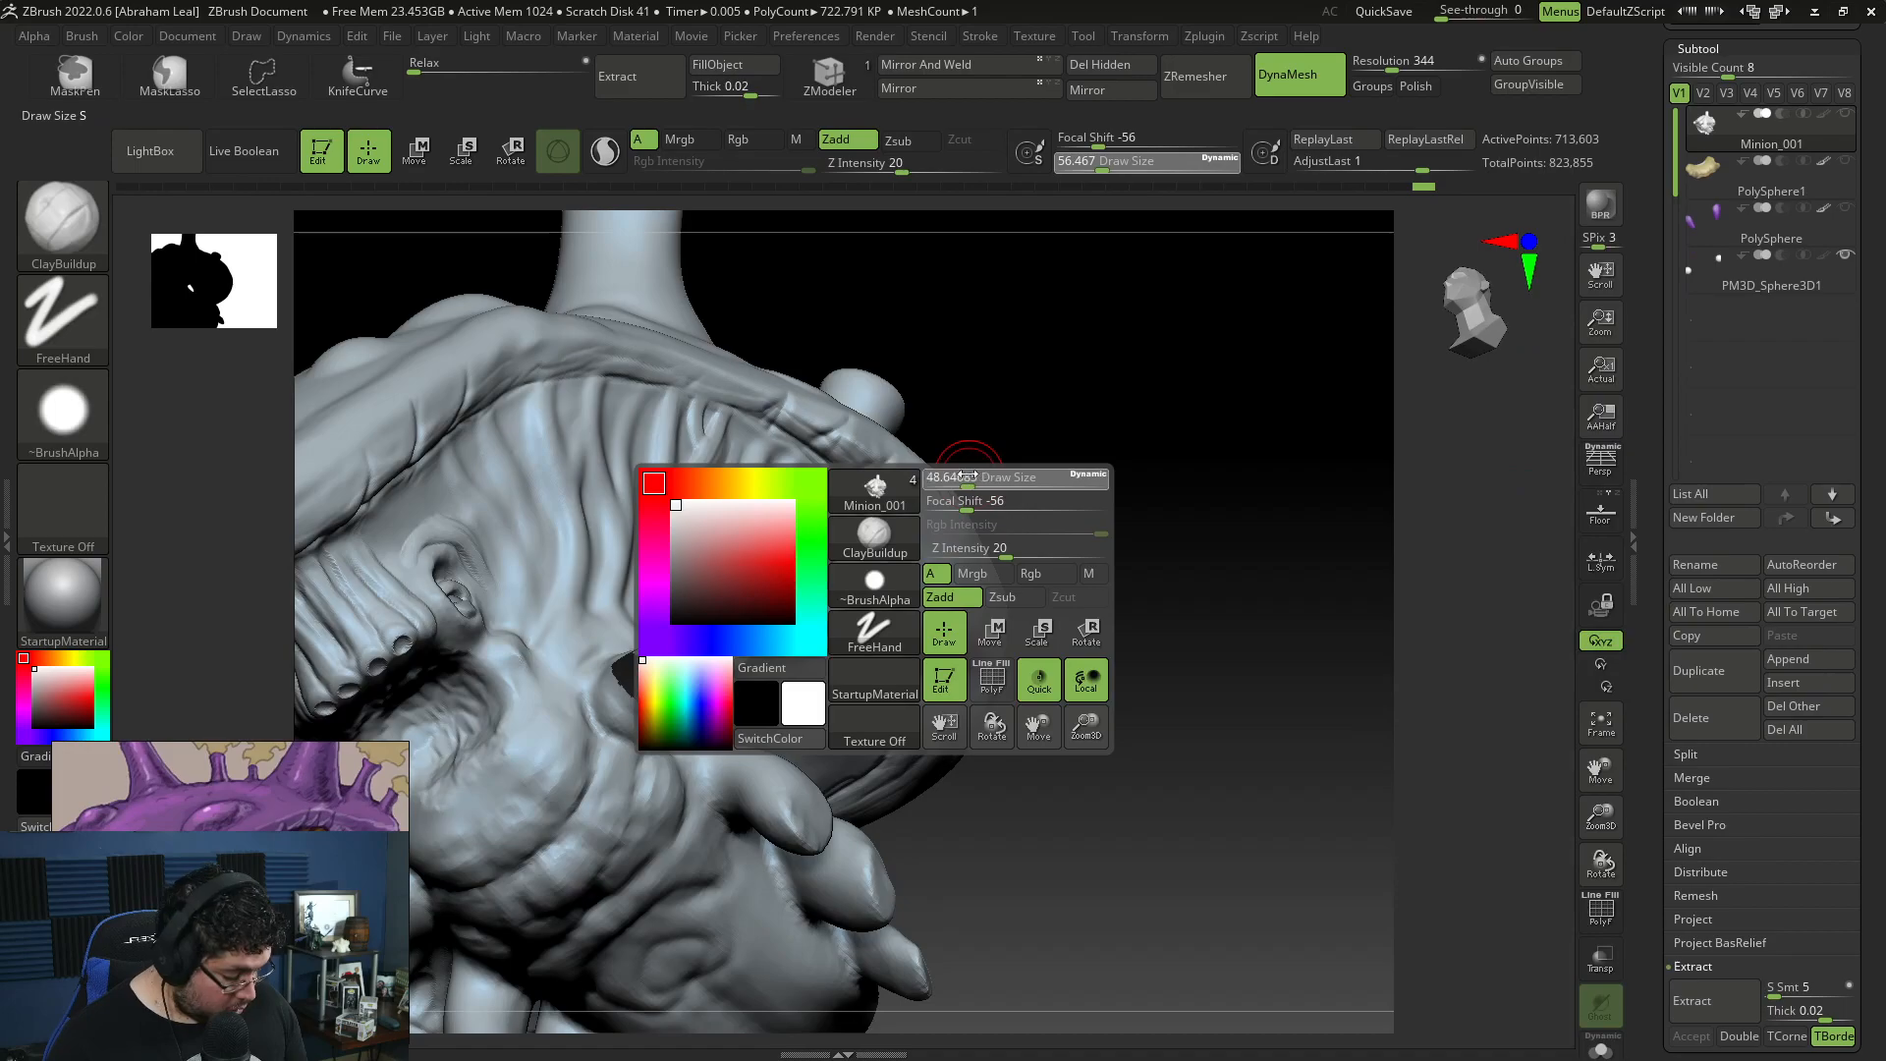
pyautogui.moveTo(923, 431); pyautogui.dragTo(874, 431)
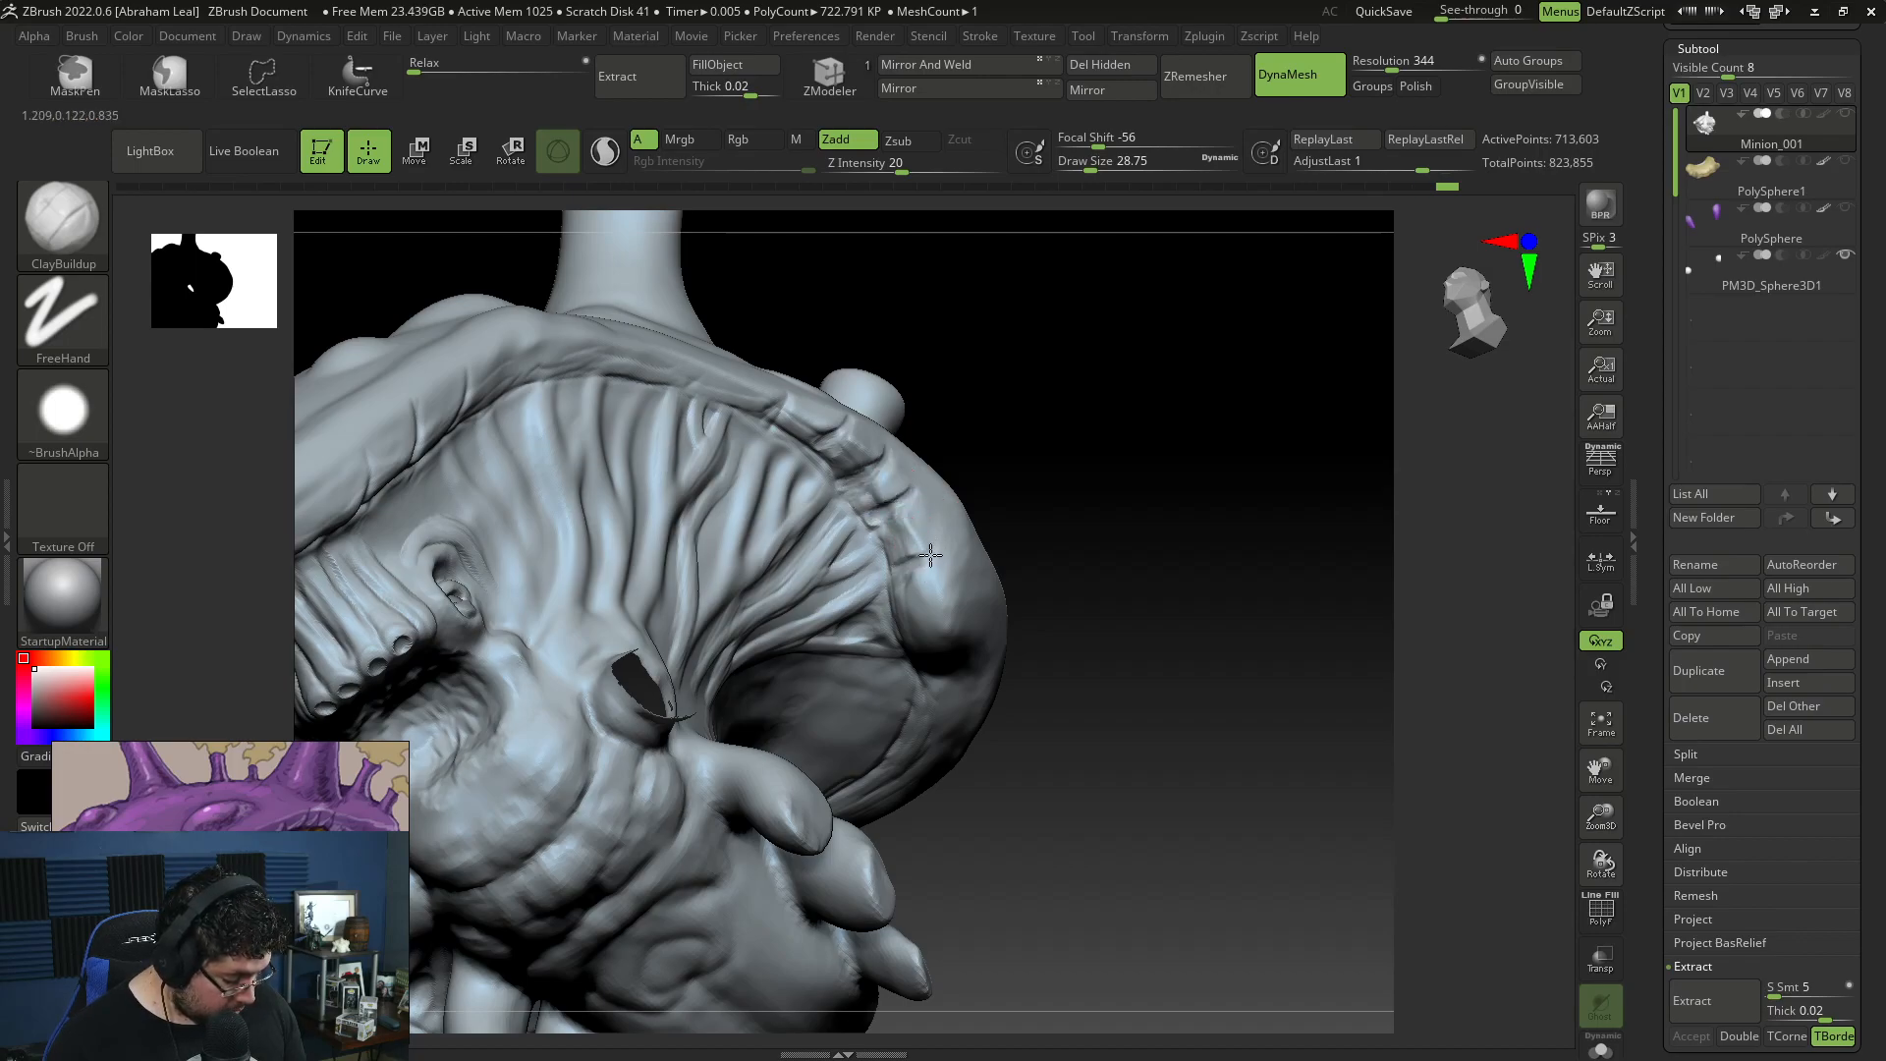
pyautogui.moveTo(872, 345)
pyautogui.mouseDown()
pyautogui.moveTo(943, 341)
pyautogui.moveTo(938, 355)
pyautogui.mouseUp()
pyautogui.press('space')
pyautogui.moveTo(889, 376); pyautogui.dragTo(913, 376)
pyautogui.moveTo(989, 277); pyautogui.dragTo(952, 285)
# Step: Build up volume along the front underside of the shell rim with ClayBuildup at draw size about 90
pyautogui.press('space')
pyautogui.moveTo(534, 420); pyautogui.dragTo(542, 419)
pyautogui.moveTo(885, 321); pyautogui.dragTo(760, 307)
pyautogui.press('space')
pyautogui.moveTo(522, 378); pyautogui.dragTo(543, 378)
pyautogui.moveTo(904, 313)
pyautogui.mouseDown()
pyautogui.moveTo(943, 269)
pyautogui.moveTo(884, 235)
pyautogui.mouseUp()
pyautogui.moveTo(471, 366)
pyautogui.mouseDown()
pyautogui.moveTo(463, 408)
pyautogui.moveTo(509, 388)
pyautogui.moveTo(399, 421)
pyautogui.mouseUp()
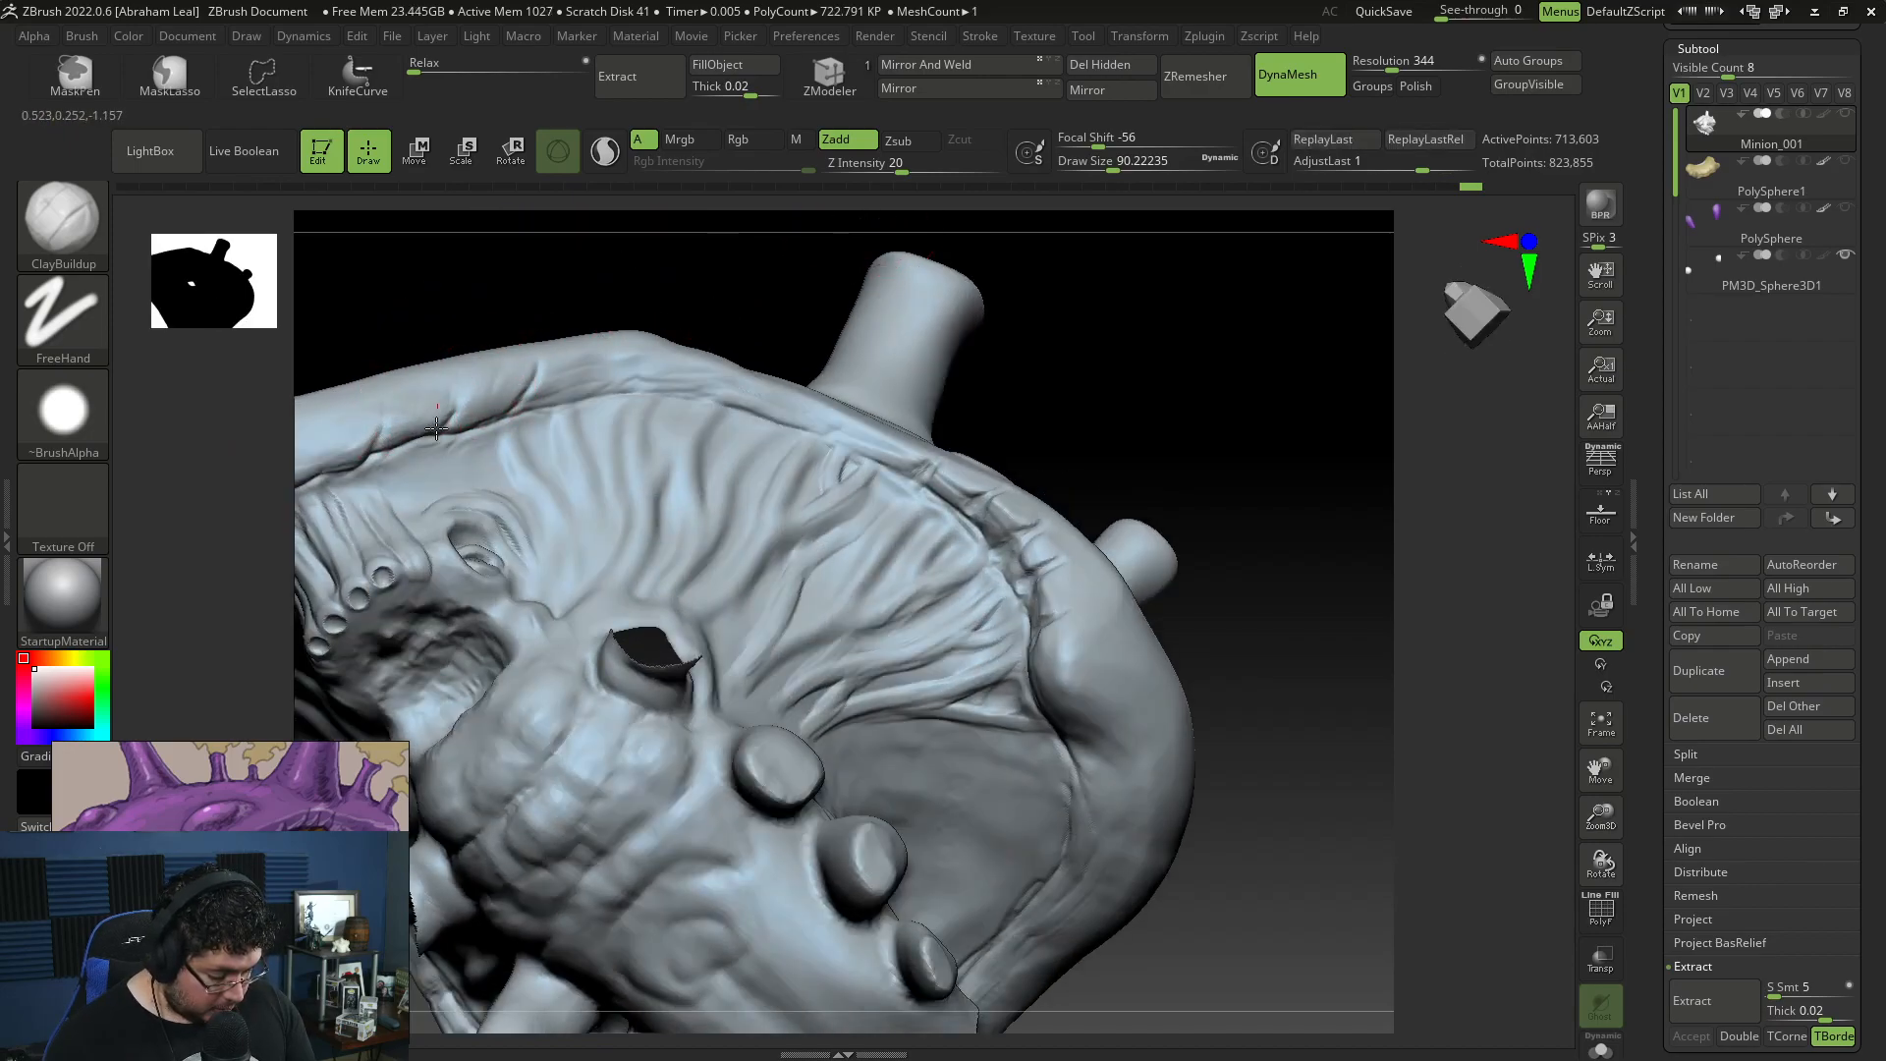
pyautogui.keyDown('alt'); pyautogui.moveTo(440, 329); pyautogui.dragTo(611, 300); pyautogui.keyUp('alt')
pyautogui.moveTo(547, 371); pyautogui.dragTo(509, 416)
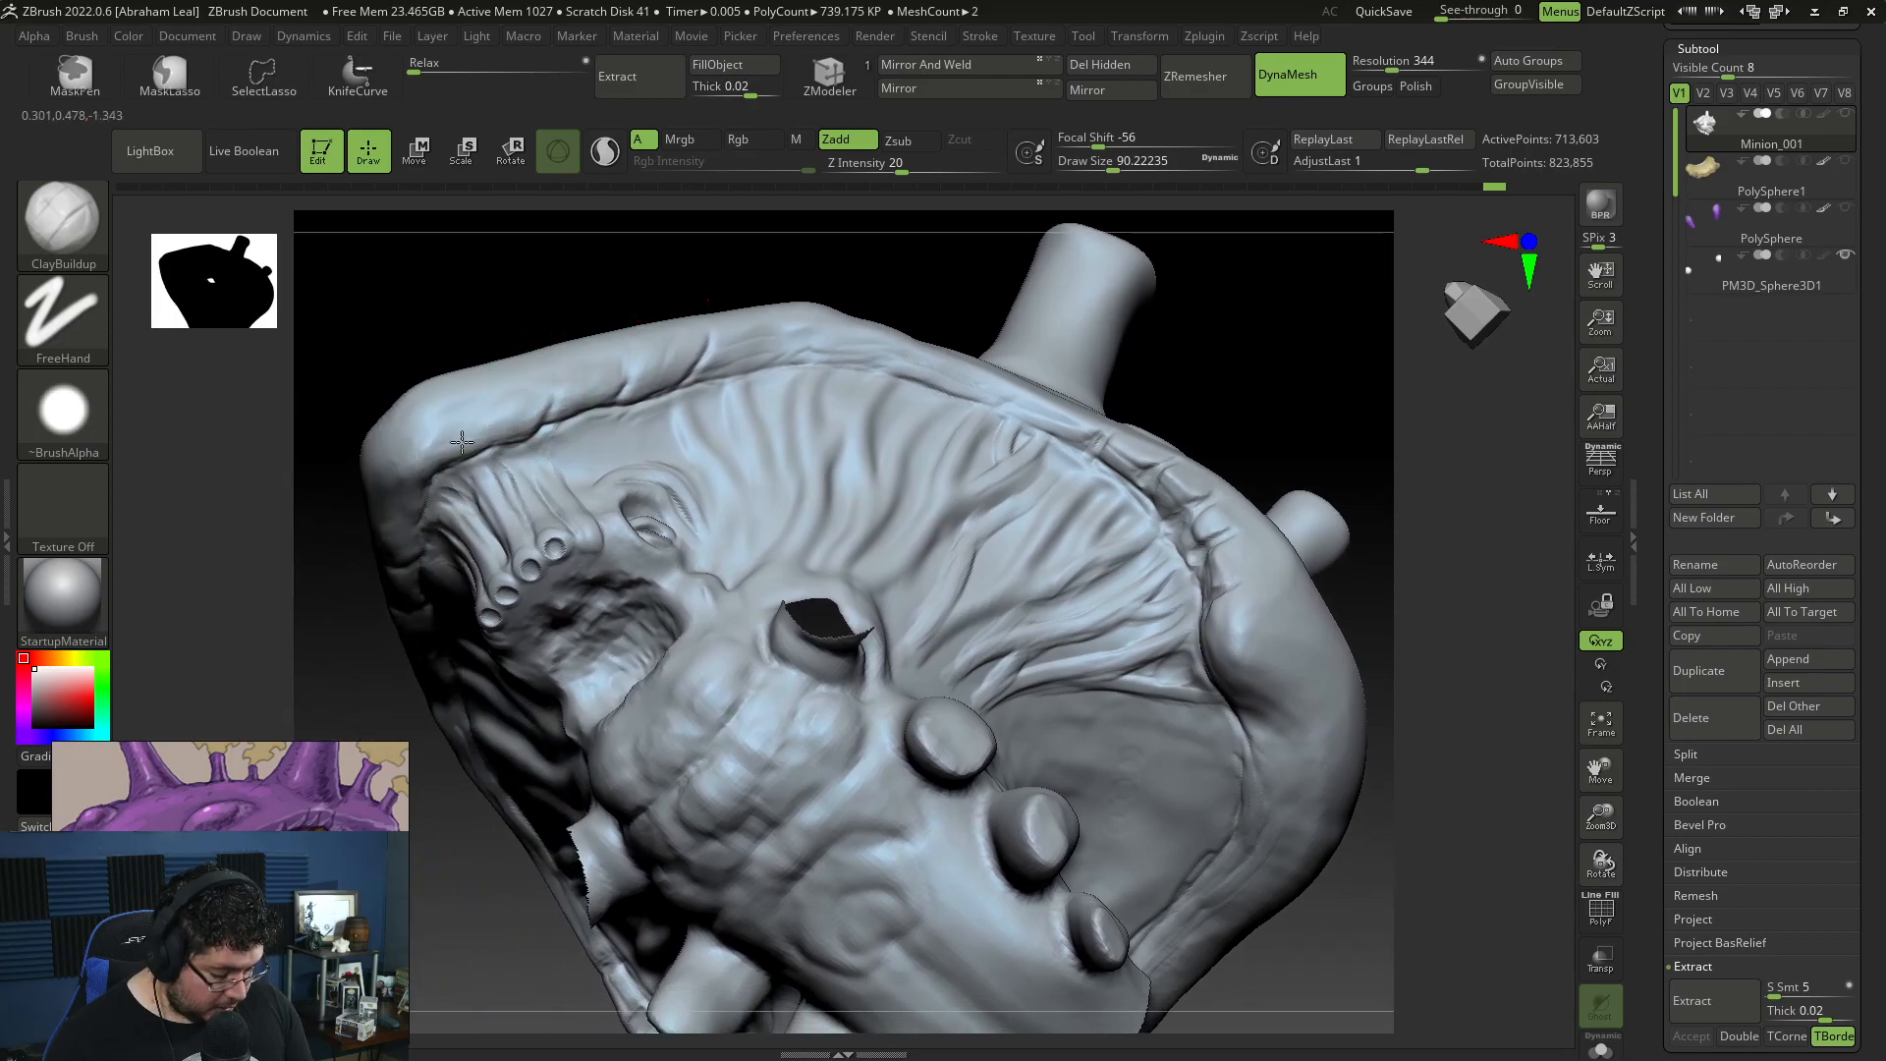
# Step: Build up the middle stretch of the shell rim above the cheek strands and smooth the wrinkles toward the front
pyautogui.moveTo(590, 241); pyautogui.dragTo(629, 304)
pyautogui.keyDown('alt'); pyautogui.moveTo(437, 697); pyautogui.dragTo(417, 800); pyautogui.keyUp('alt')
pyautogui.moveTo(761, 457); pyautogui.dragTo(746, 402)
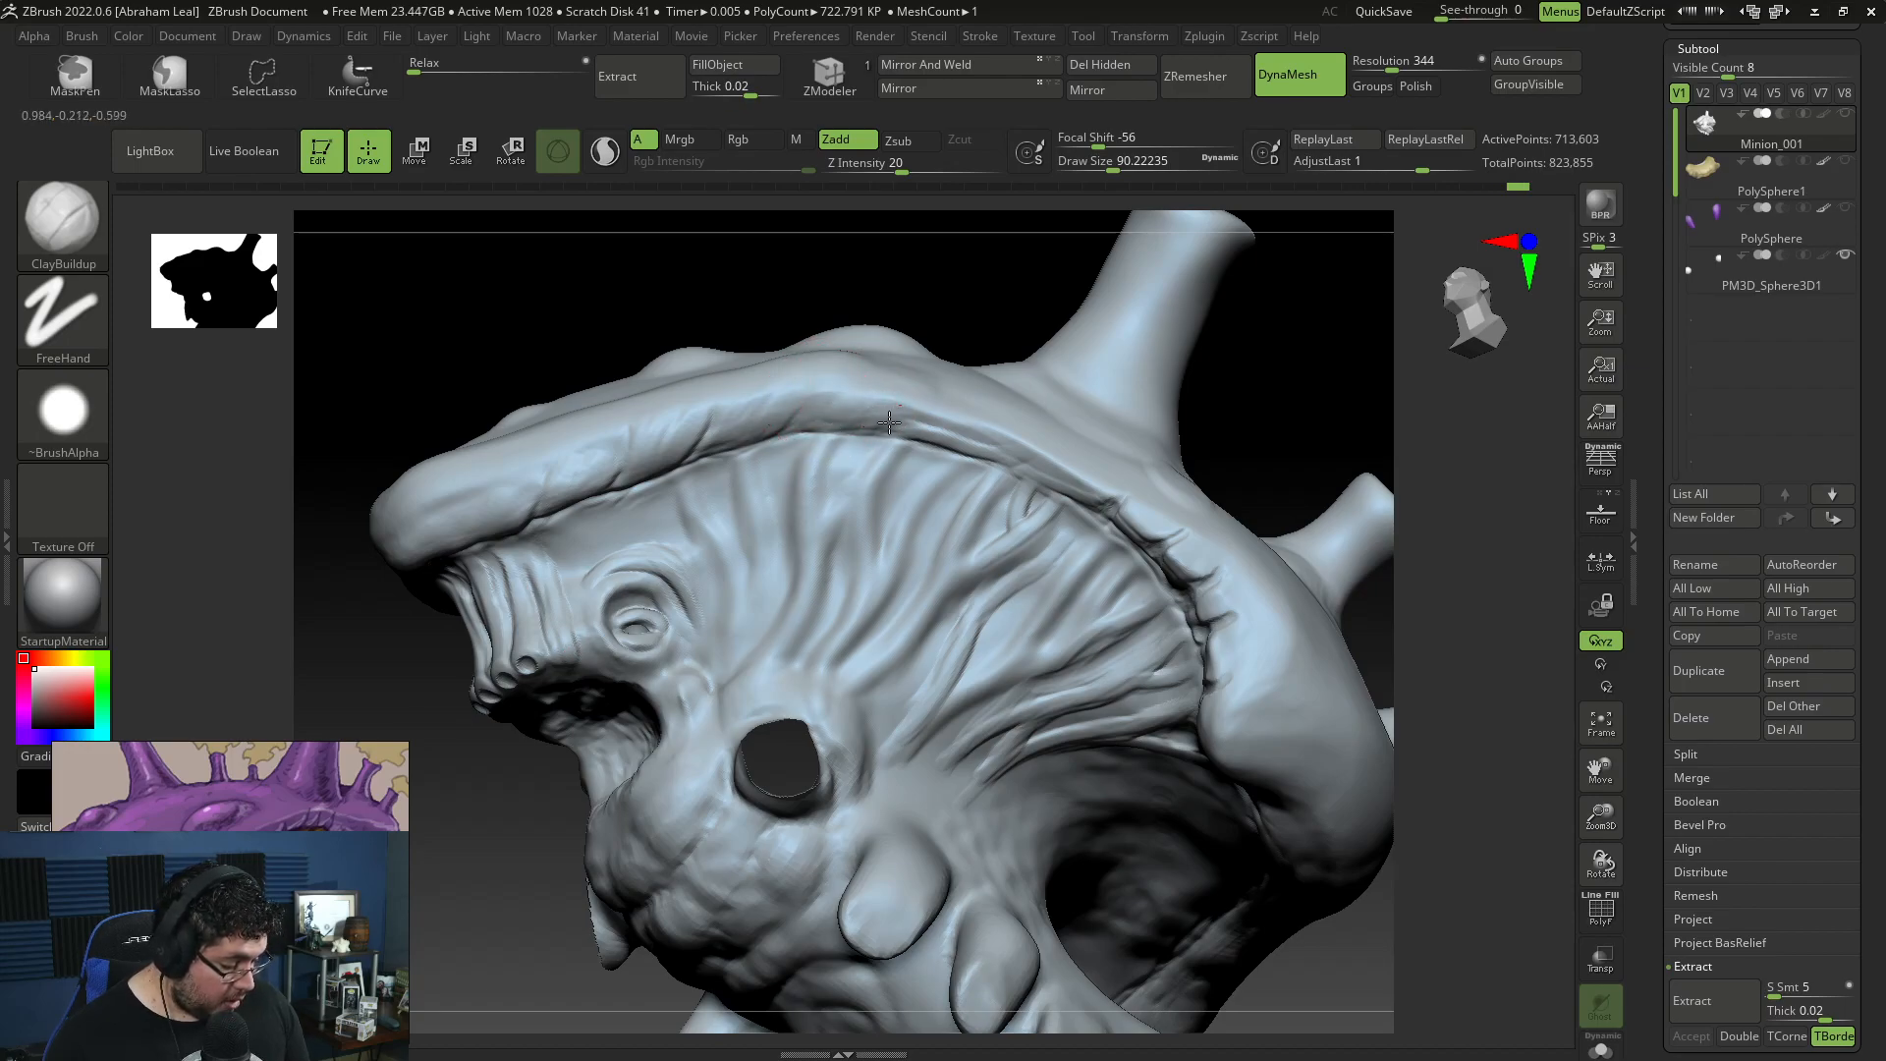
pyautogui.moveTo(1007, 286); pyautogui.dragTo(800, 420)
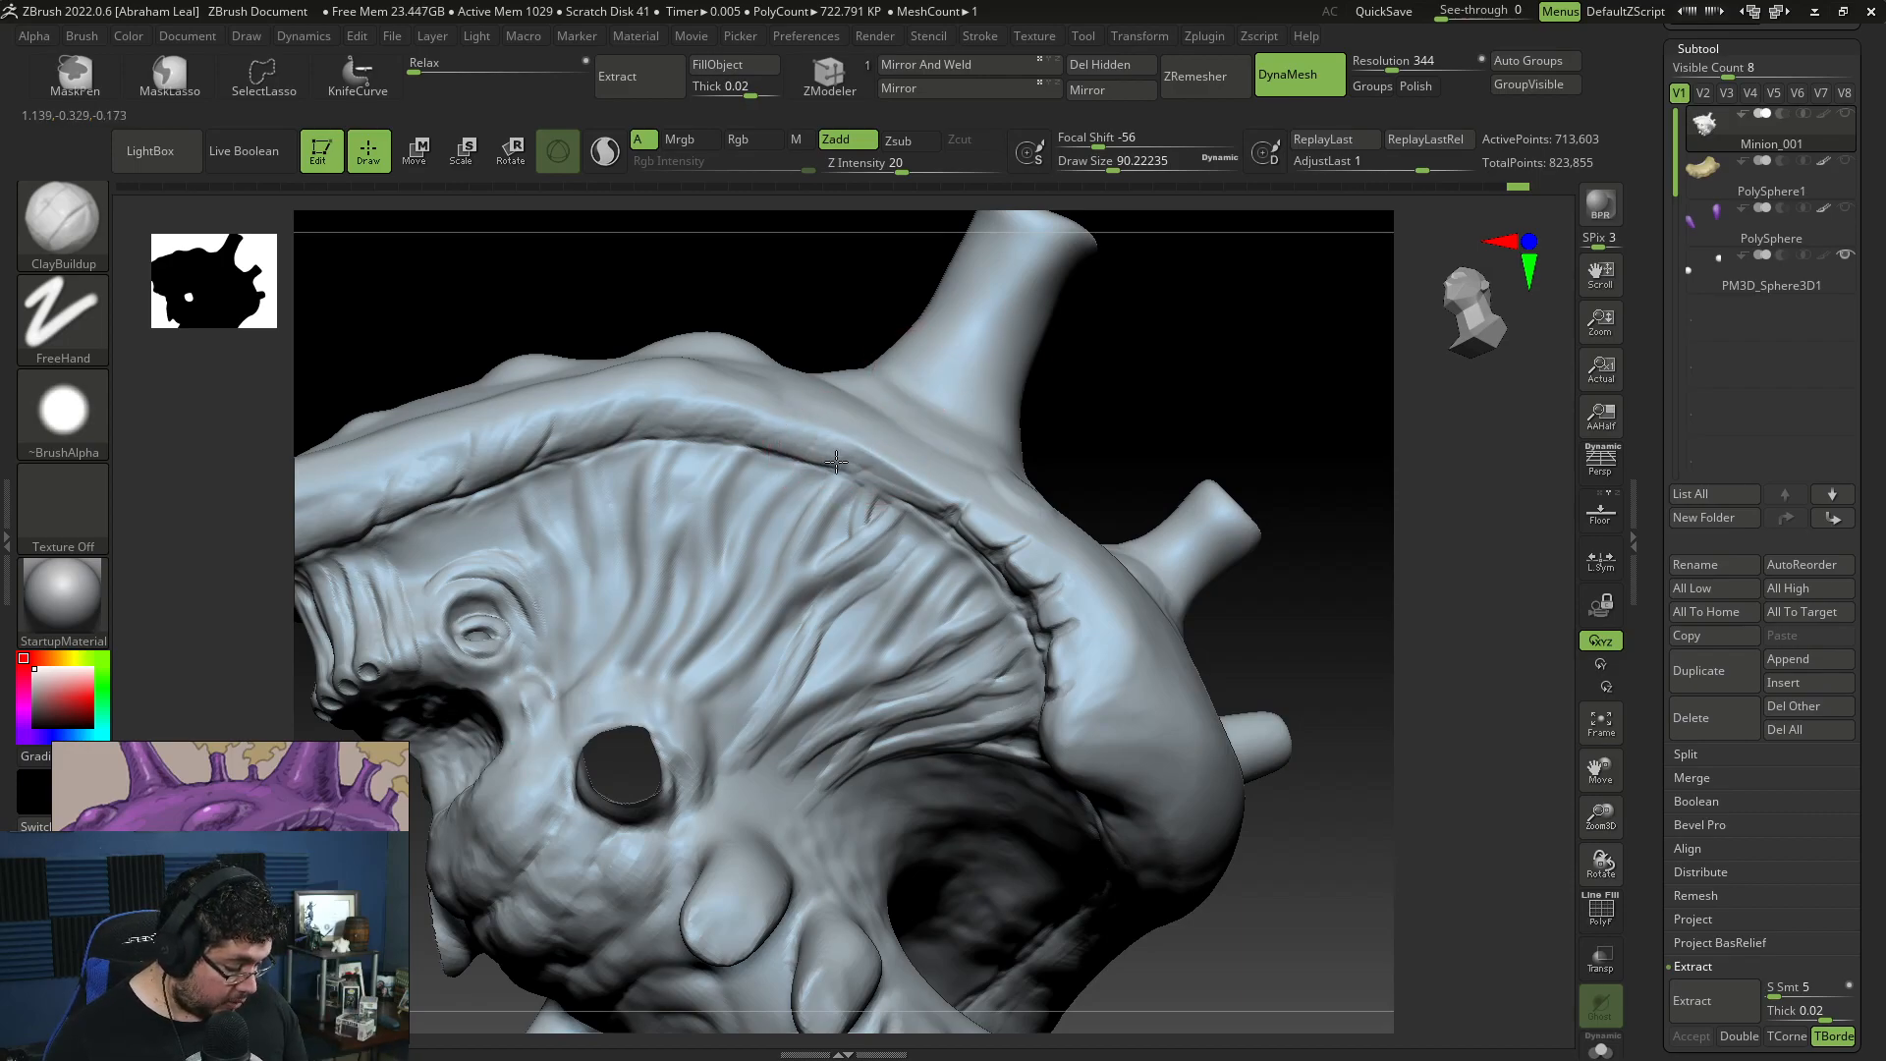
pyautogui.moveTo(1066, 412); pyautogui.dragTo(1135, 398)
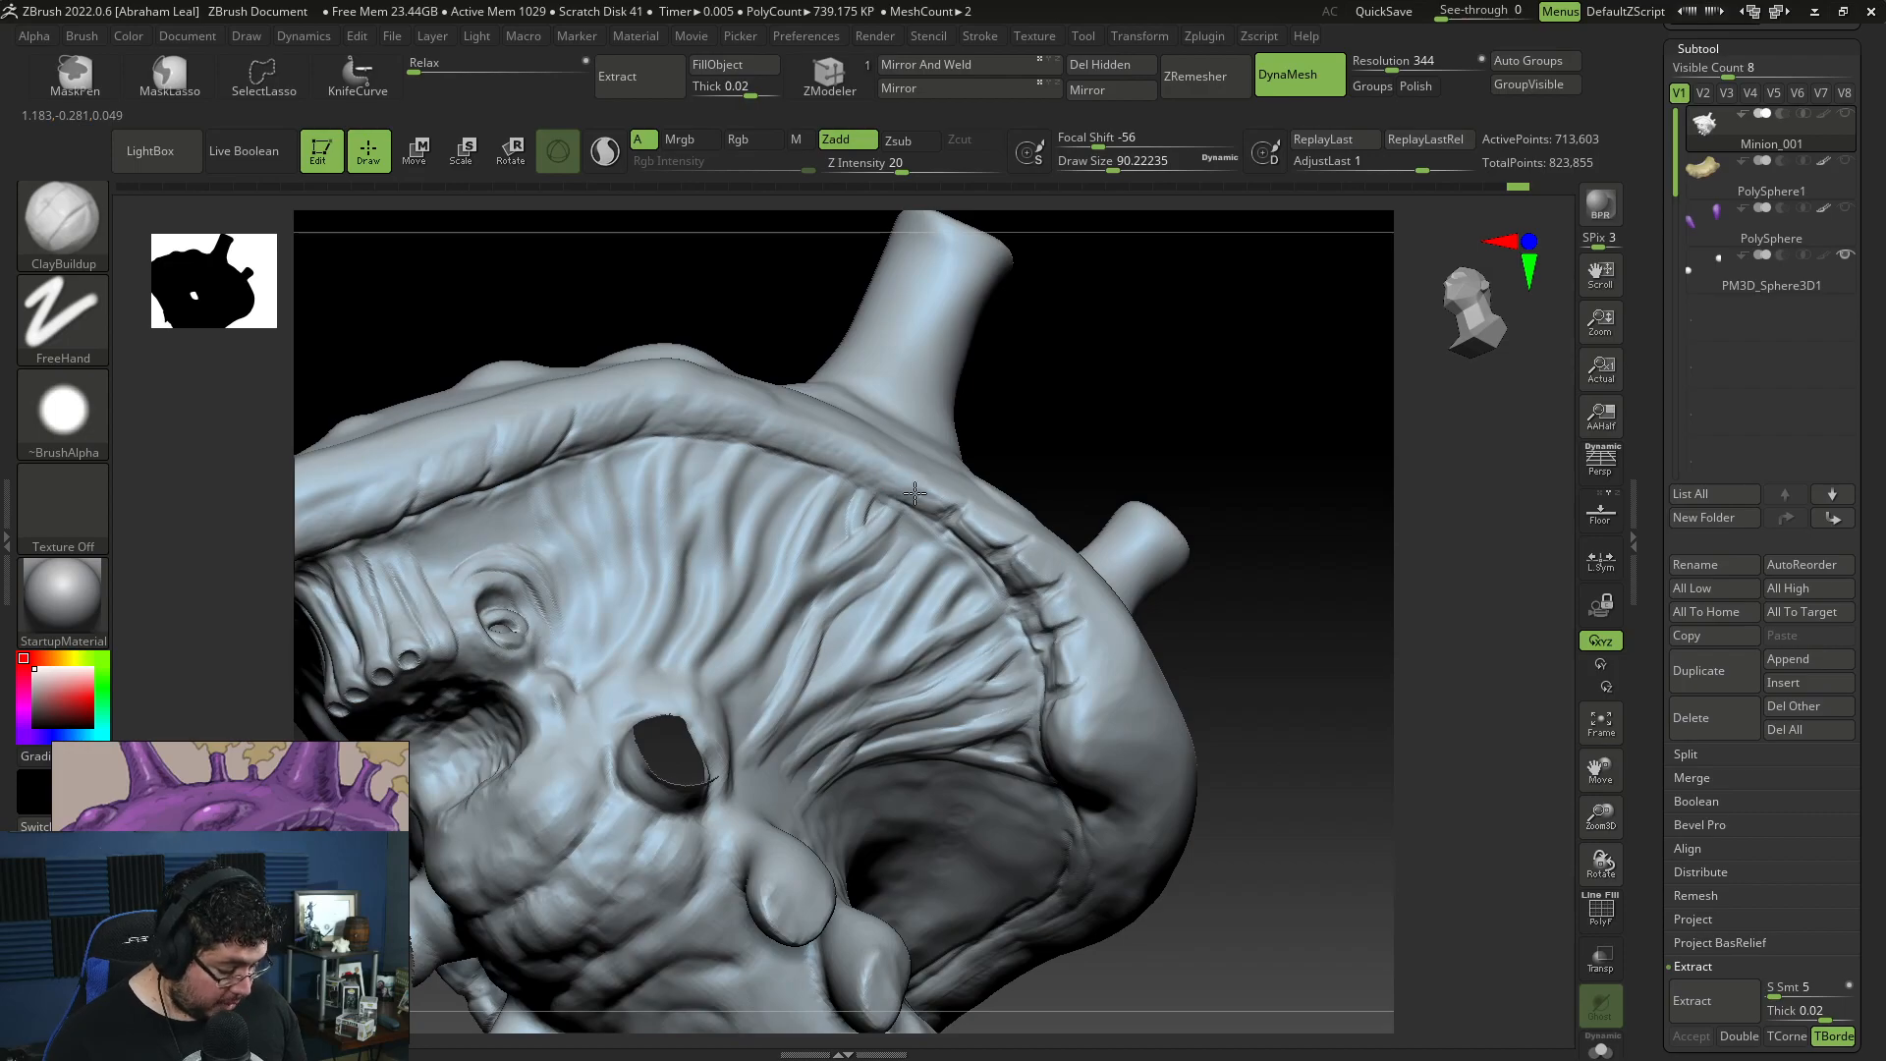
pyautogui.moveTo(955, 494); pyautogui.dragTo(934, 476, button='right')
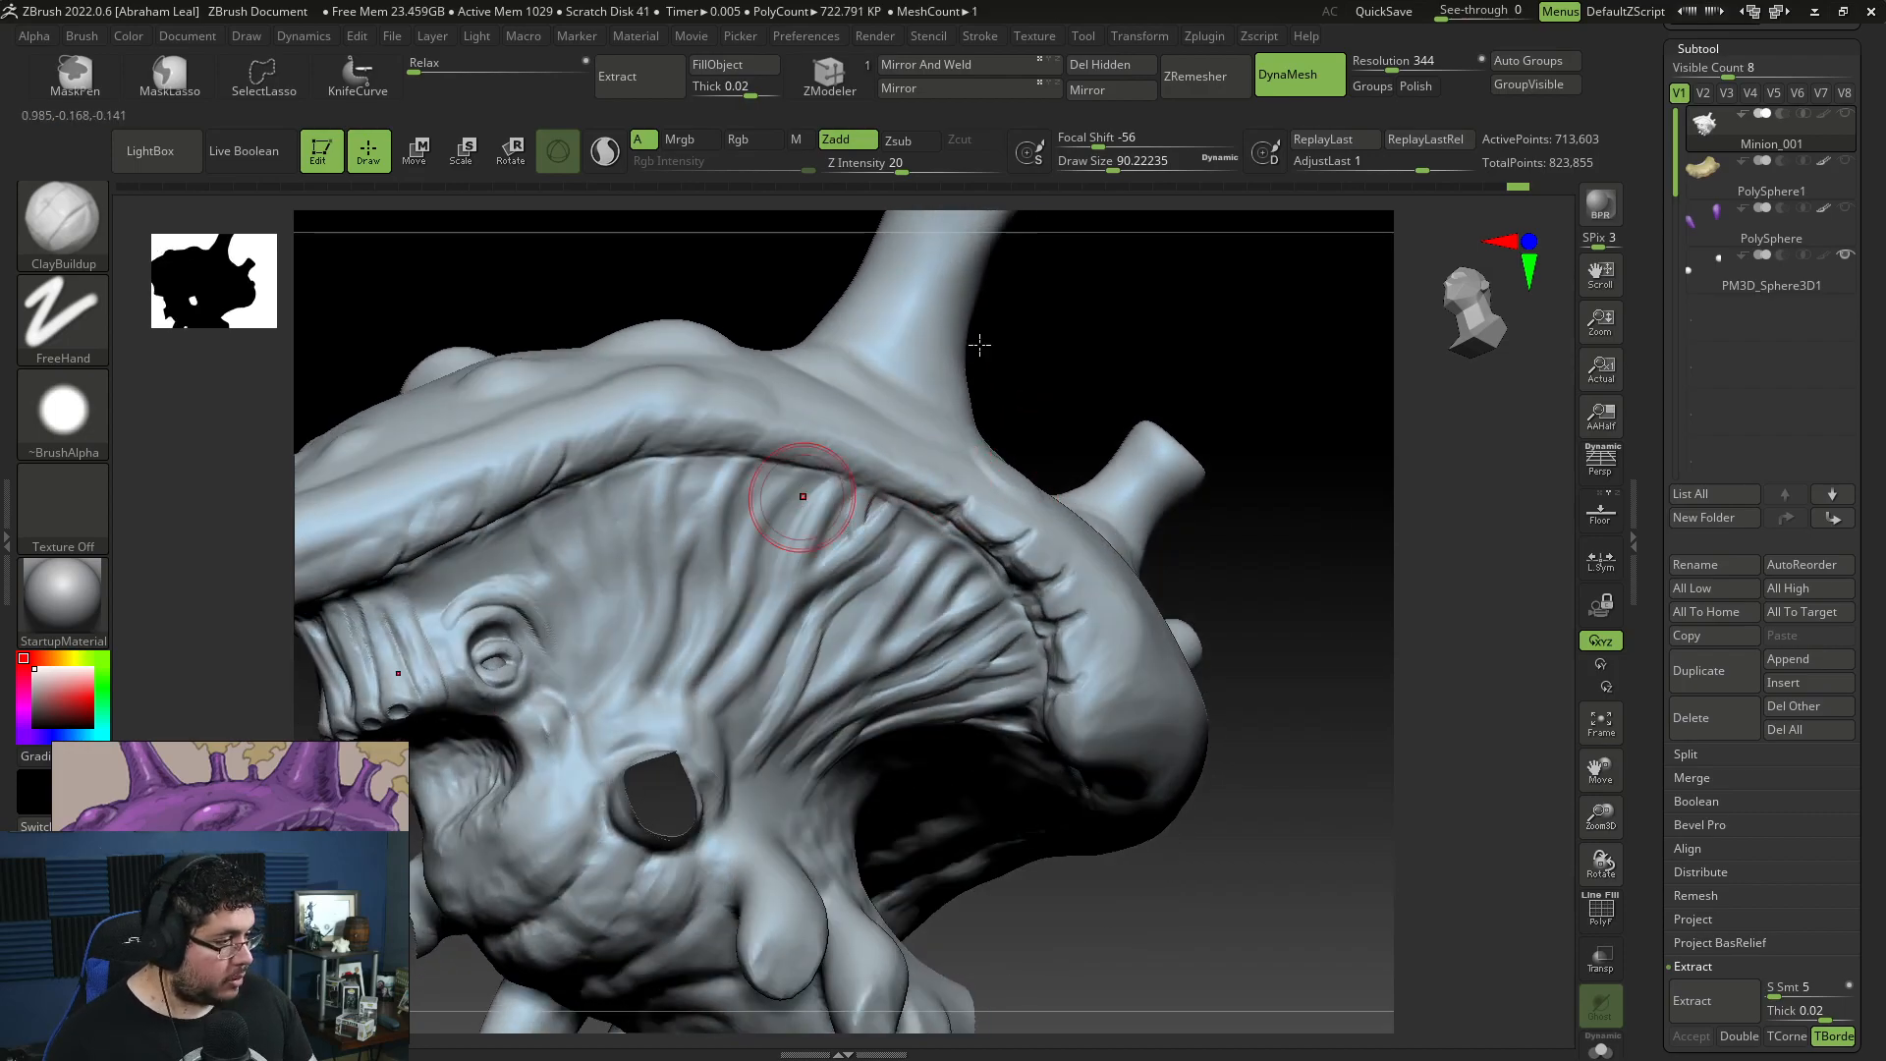
pyautogui.moveTo(1126, 407)
pyautogui.mouseDown()
pyautogui.moveTo(1044, 366)
pyautogui.moveTo(923, 470)
pyautogui.moveTo(1339, 315)
pyautogui.moveTo(889, 452)
pyautogui.mouseUp()
pyautogui.press('shift')
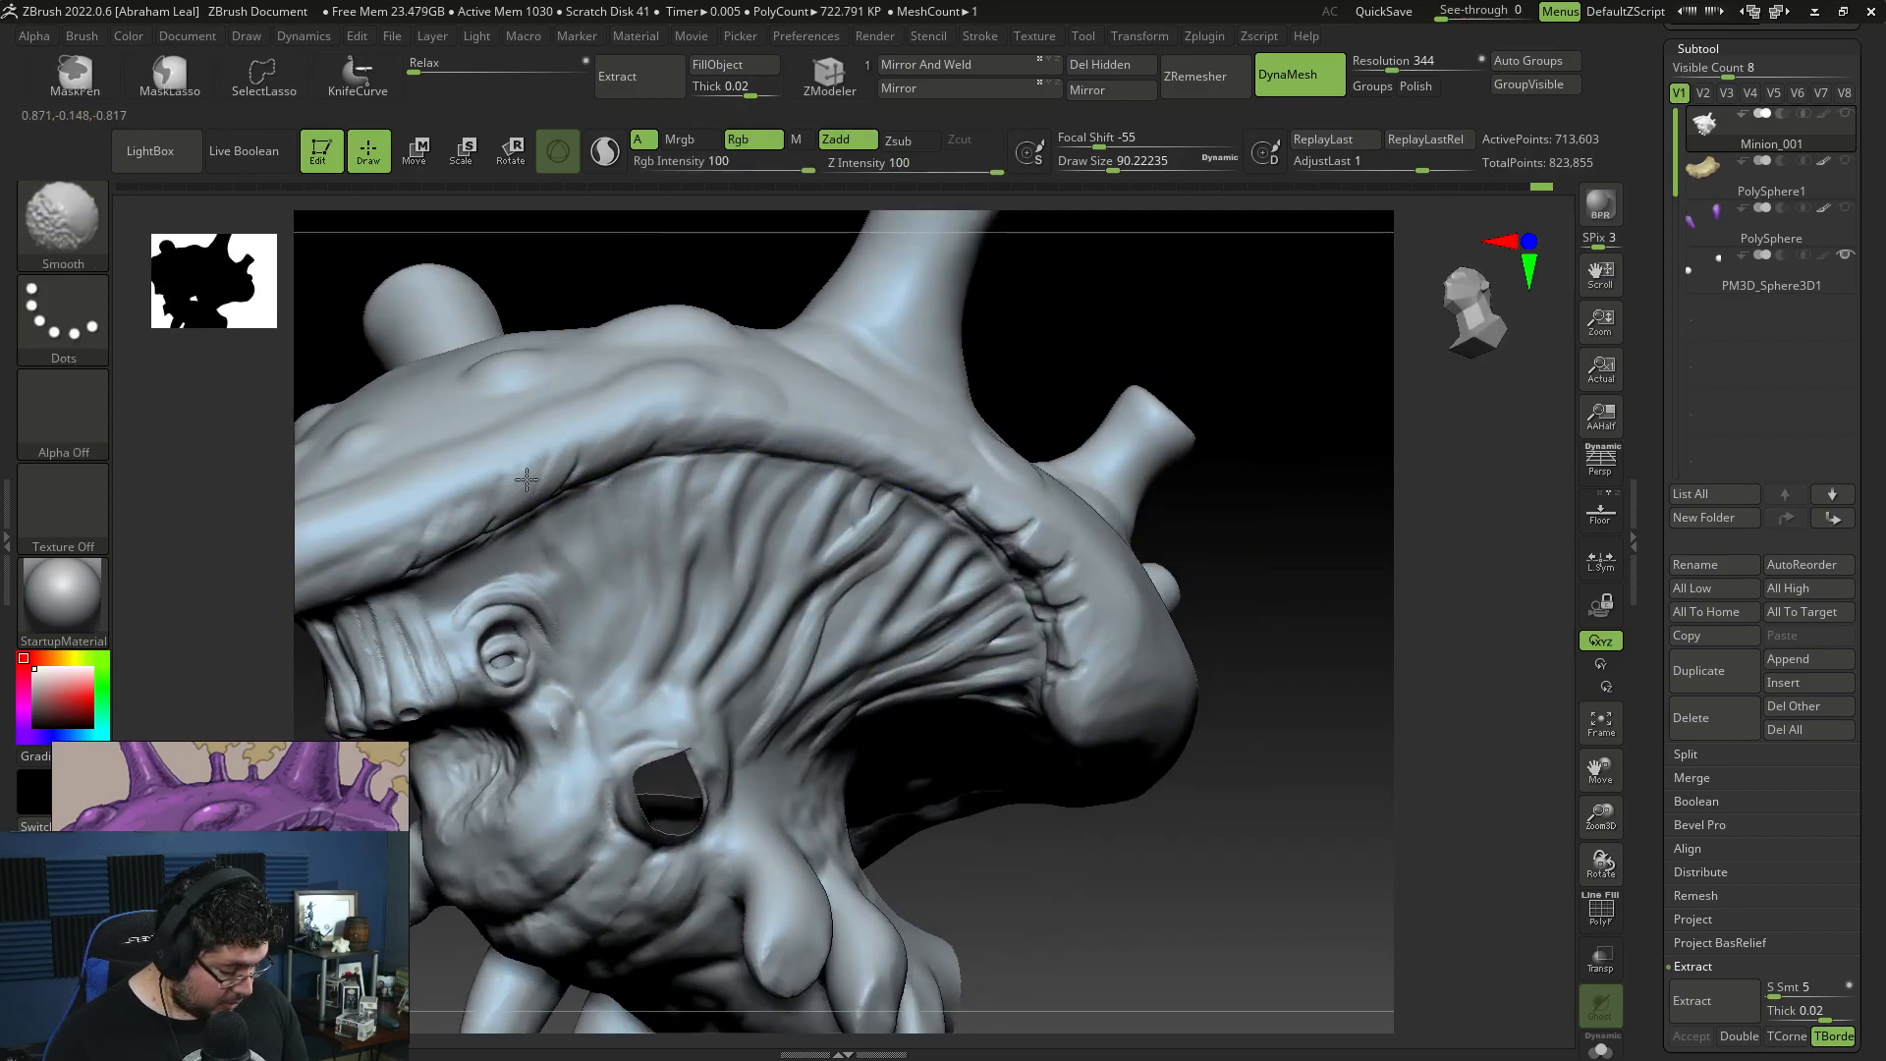
pyautogui.moveTo(1212, 539)
pyautogui.mouseDown()
pyautogui.moveTo(1242, 594)
pyautogui.moveTo(1141, 647)
pyautogui.moveTo(1212, 665)
pyautogui.moveTo(936, 921)
pyautogui.moveTo(913, 897)
pyautogui.moveTo(923, 687)
pyautogui.moveTo(580, 750)
pyautogui.mouseUp()
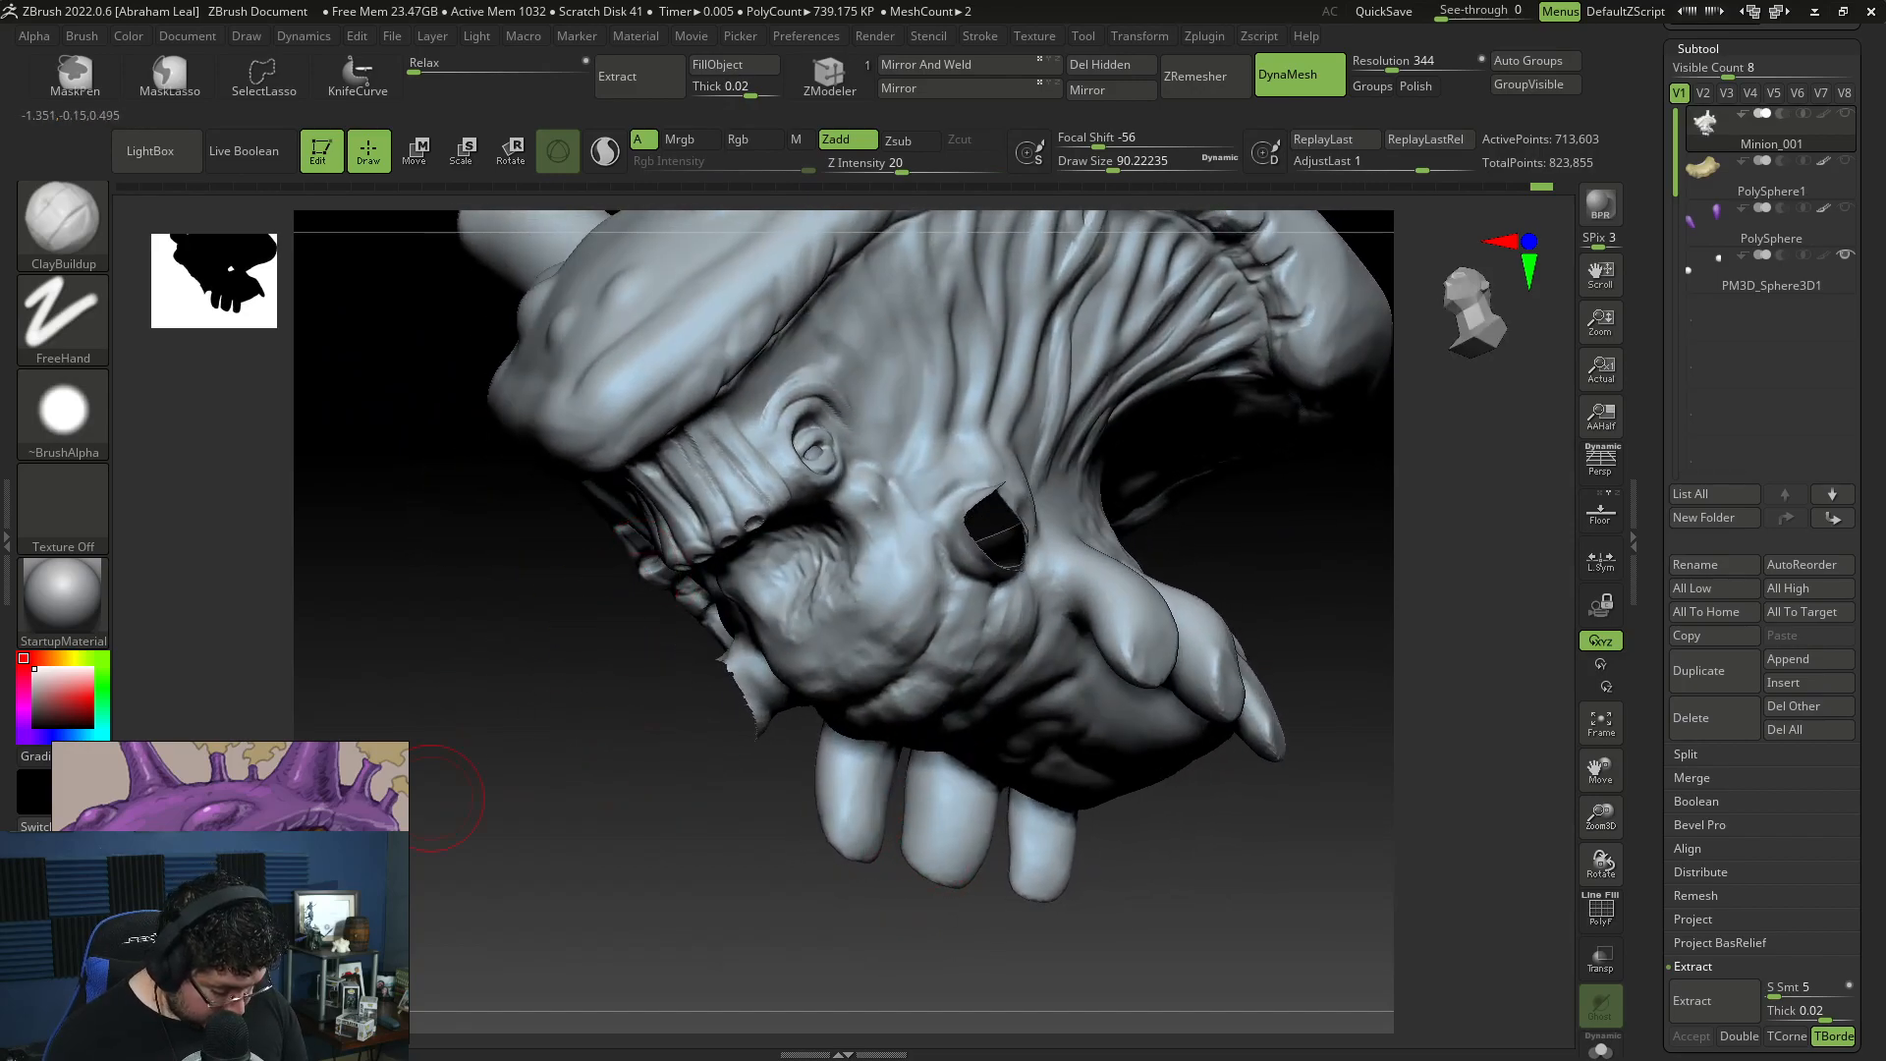
# Step: Sculpt curved folds behind and above the eye with ClayBuildup at draw size about 54
pyautogui.press('space')
pyautogui.moveTo(877, 453); pyautogui.dragTo(869, 453)
pyautogui.moveTo(752, 758); pyautogui.dragTo(701, 724)
pyautogui.press('space')
pyautogui.moveTo(825, 467)
pyautogui.mouseDown()
pyautogui.moveTo(809, 459)
pyautogui.moveTo(853, 381)
pyautogui.moveTo(835, 416)
pyautogui.mouseUp()
pyautogui.press('space')
pyautogui.press('space')
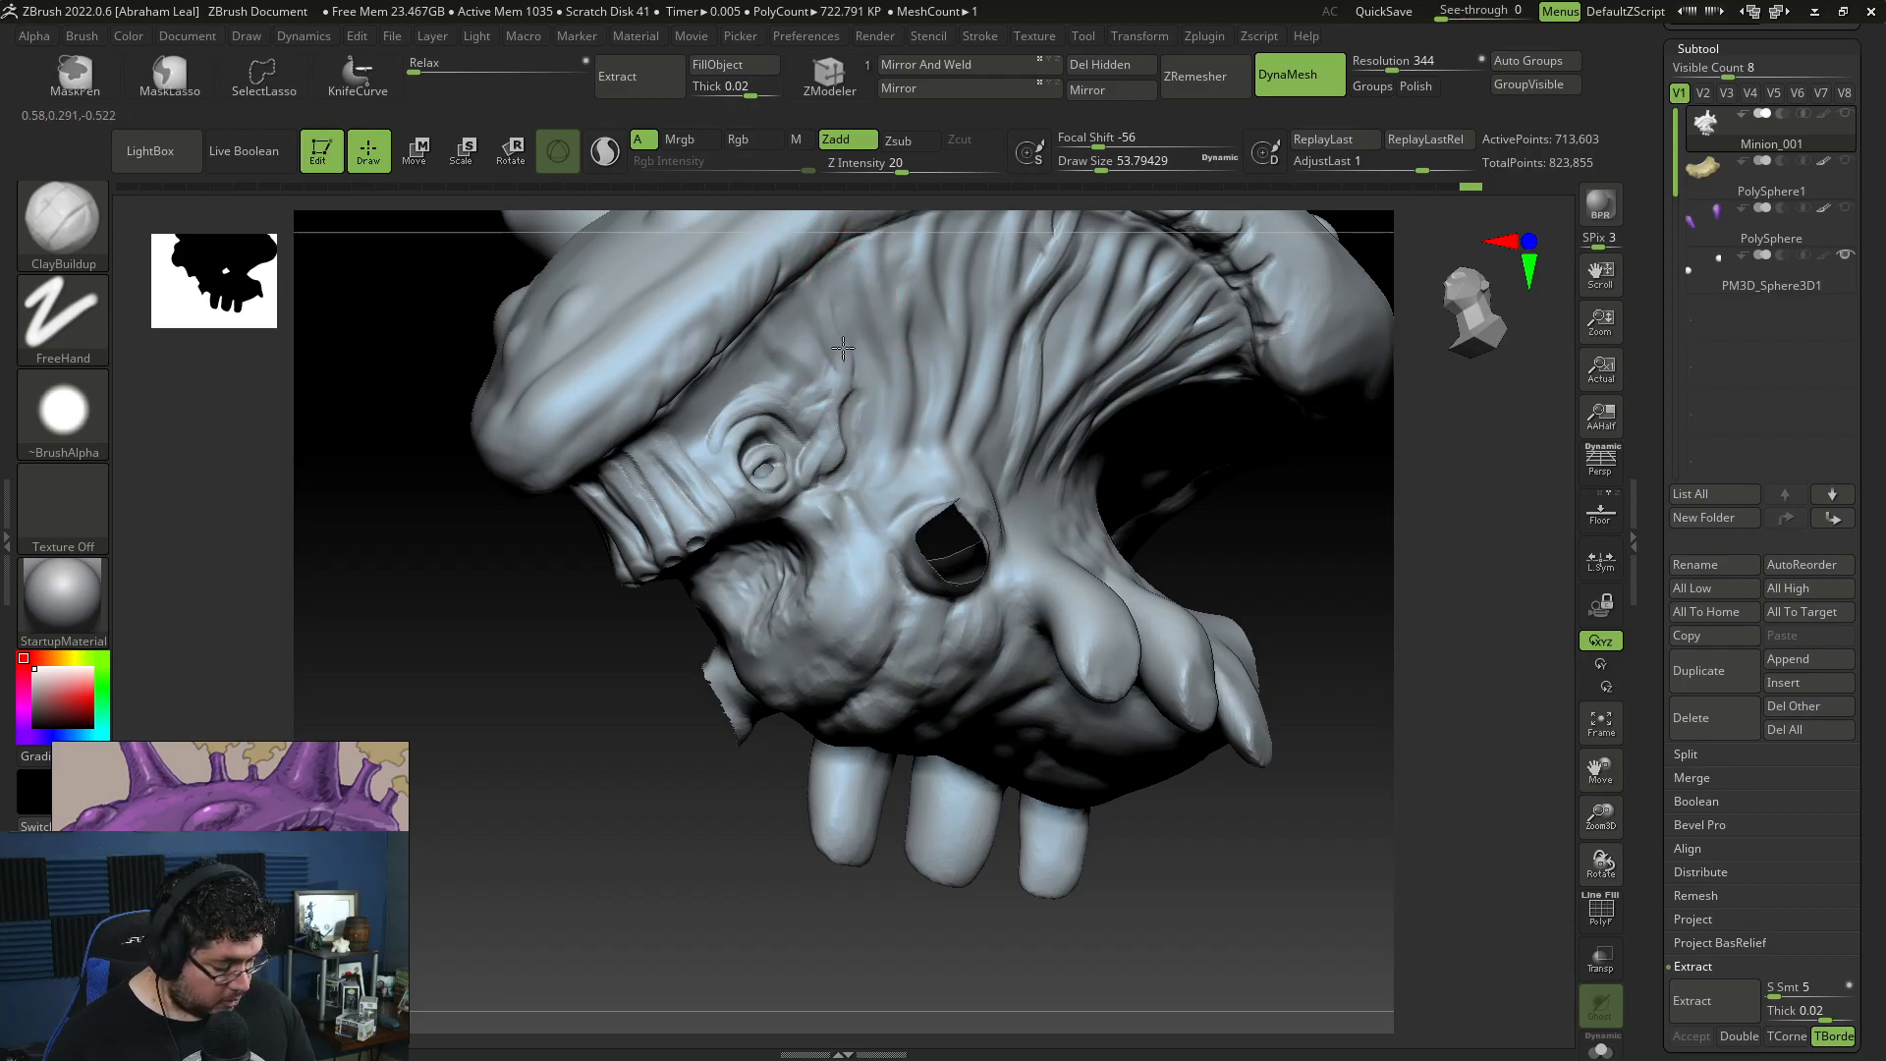
pyautogui.moveTo(642, 727); pyautogui.dragTo(1239, 520)
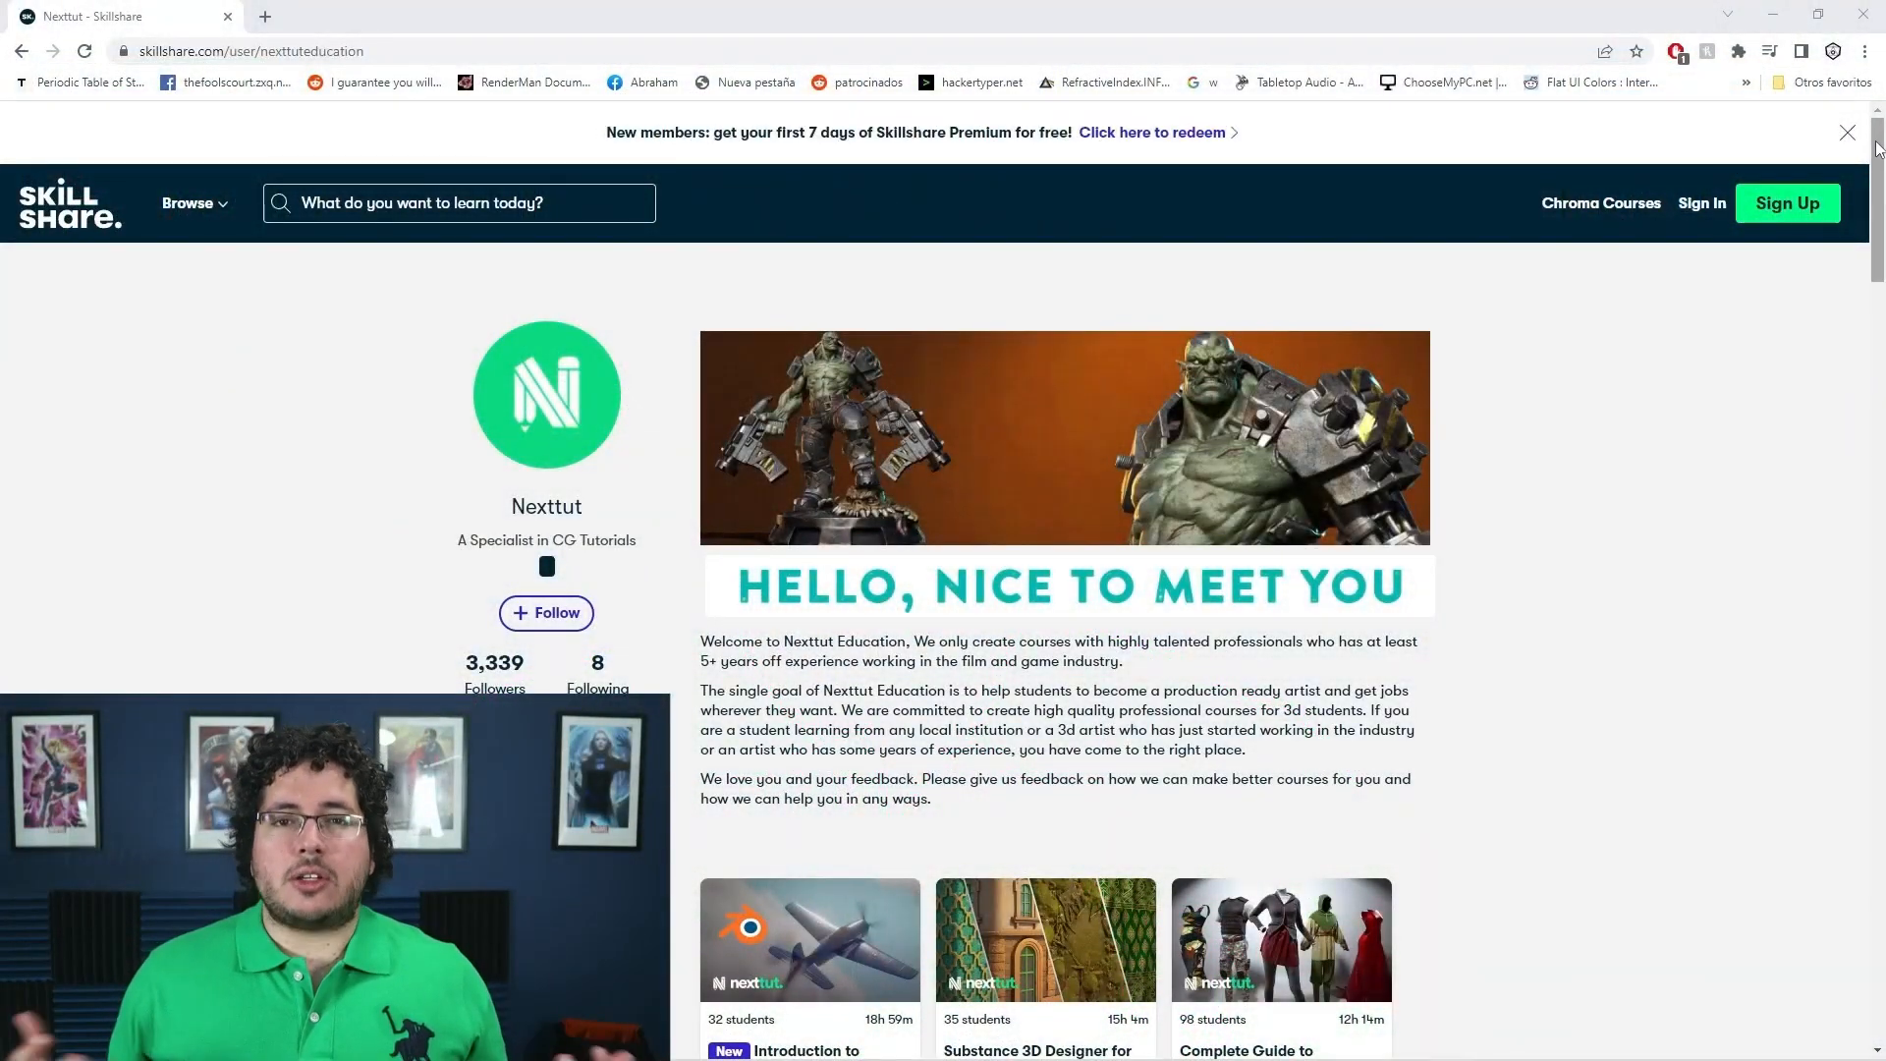
# Step: Switch to the browser and look through the courses listed on Nexttut's Skillshare profile page
pyautogui.click(1861, 138)
pyautogui.scroll(-2, 1861, 294)
pyautogui.scroll(-3, 942, 589)
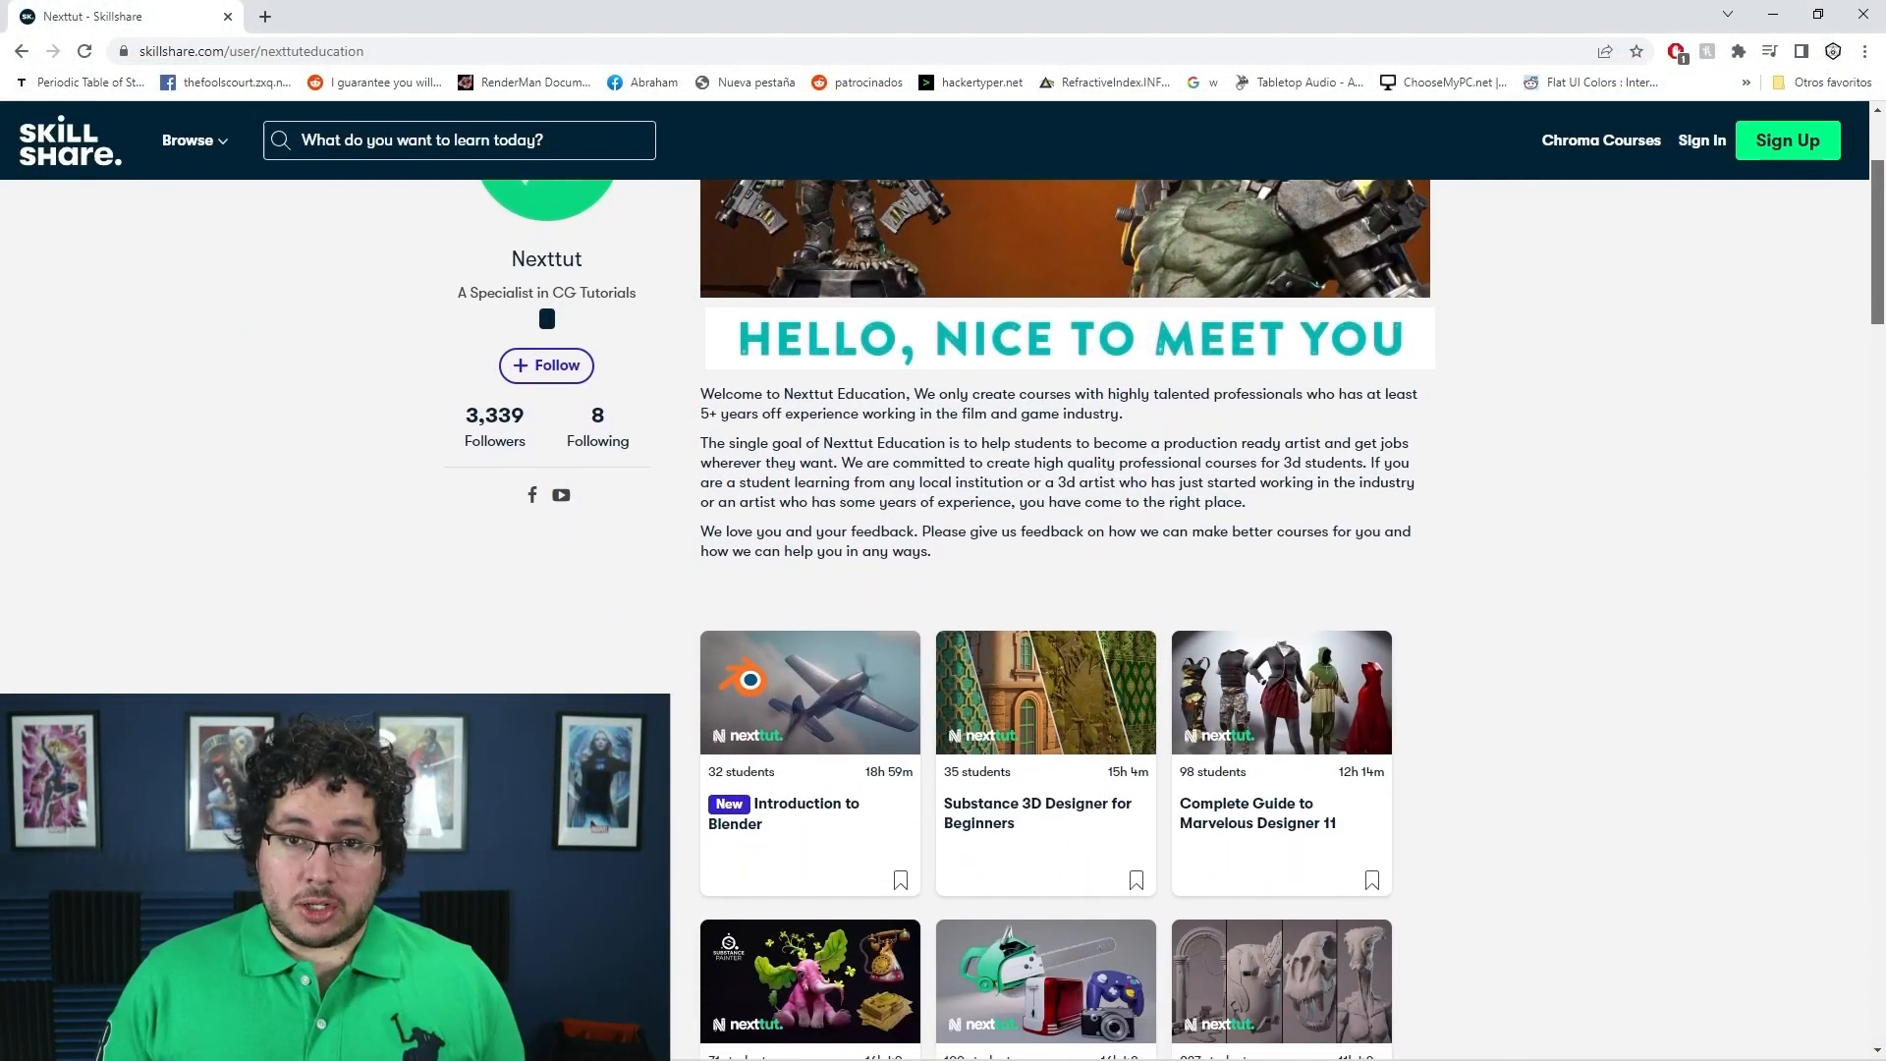
pyautogui.scroll(-1, 943, 590)
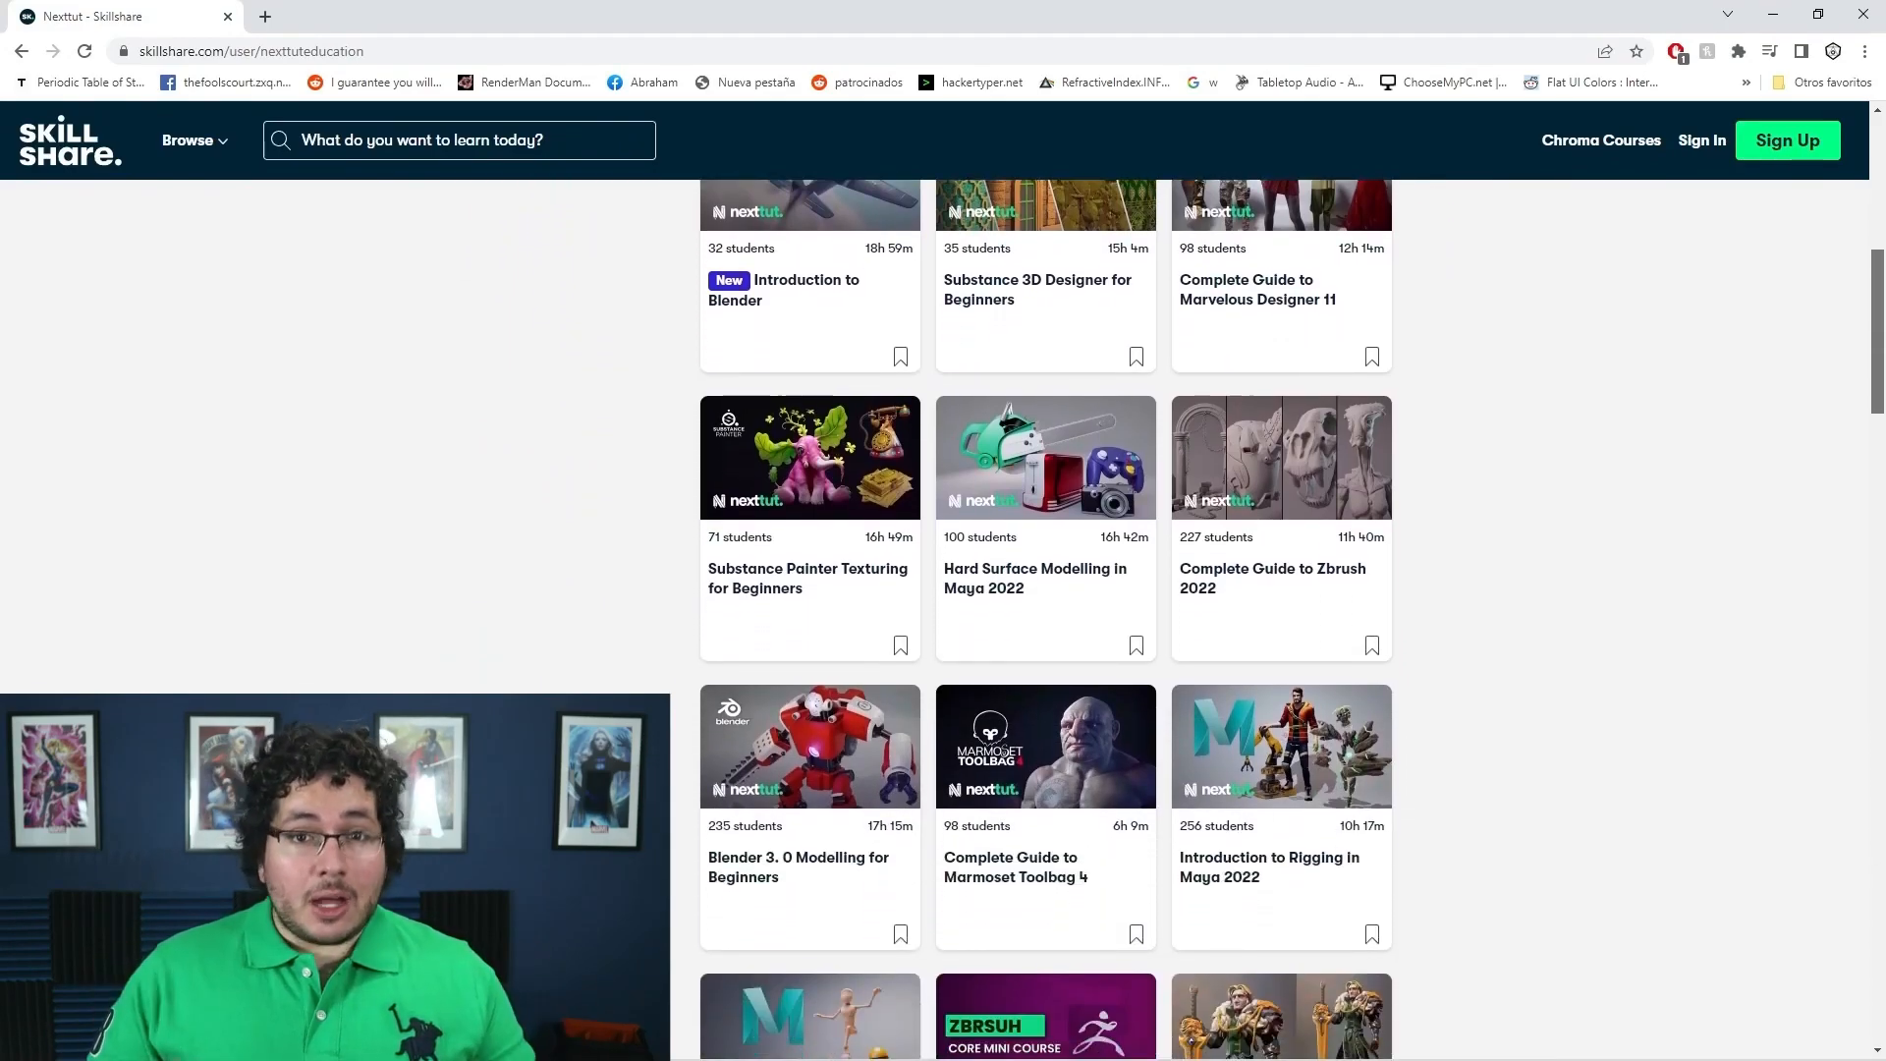
pyautogui.scroll(-1, 1880, 300)
pyautogui.moveTo(1880, 320); pyautogui.dragTo(1877, 336)
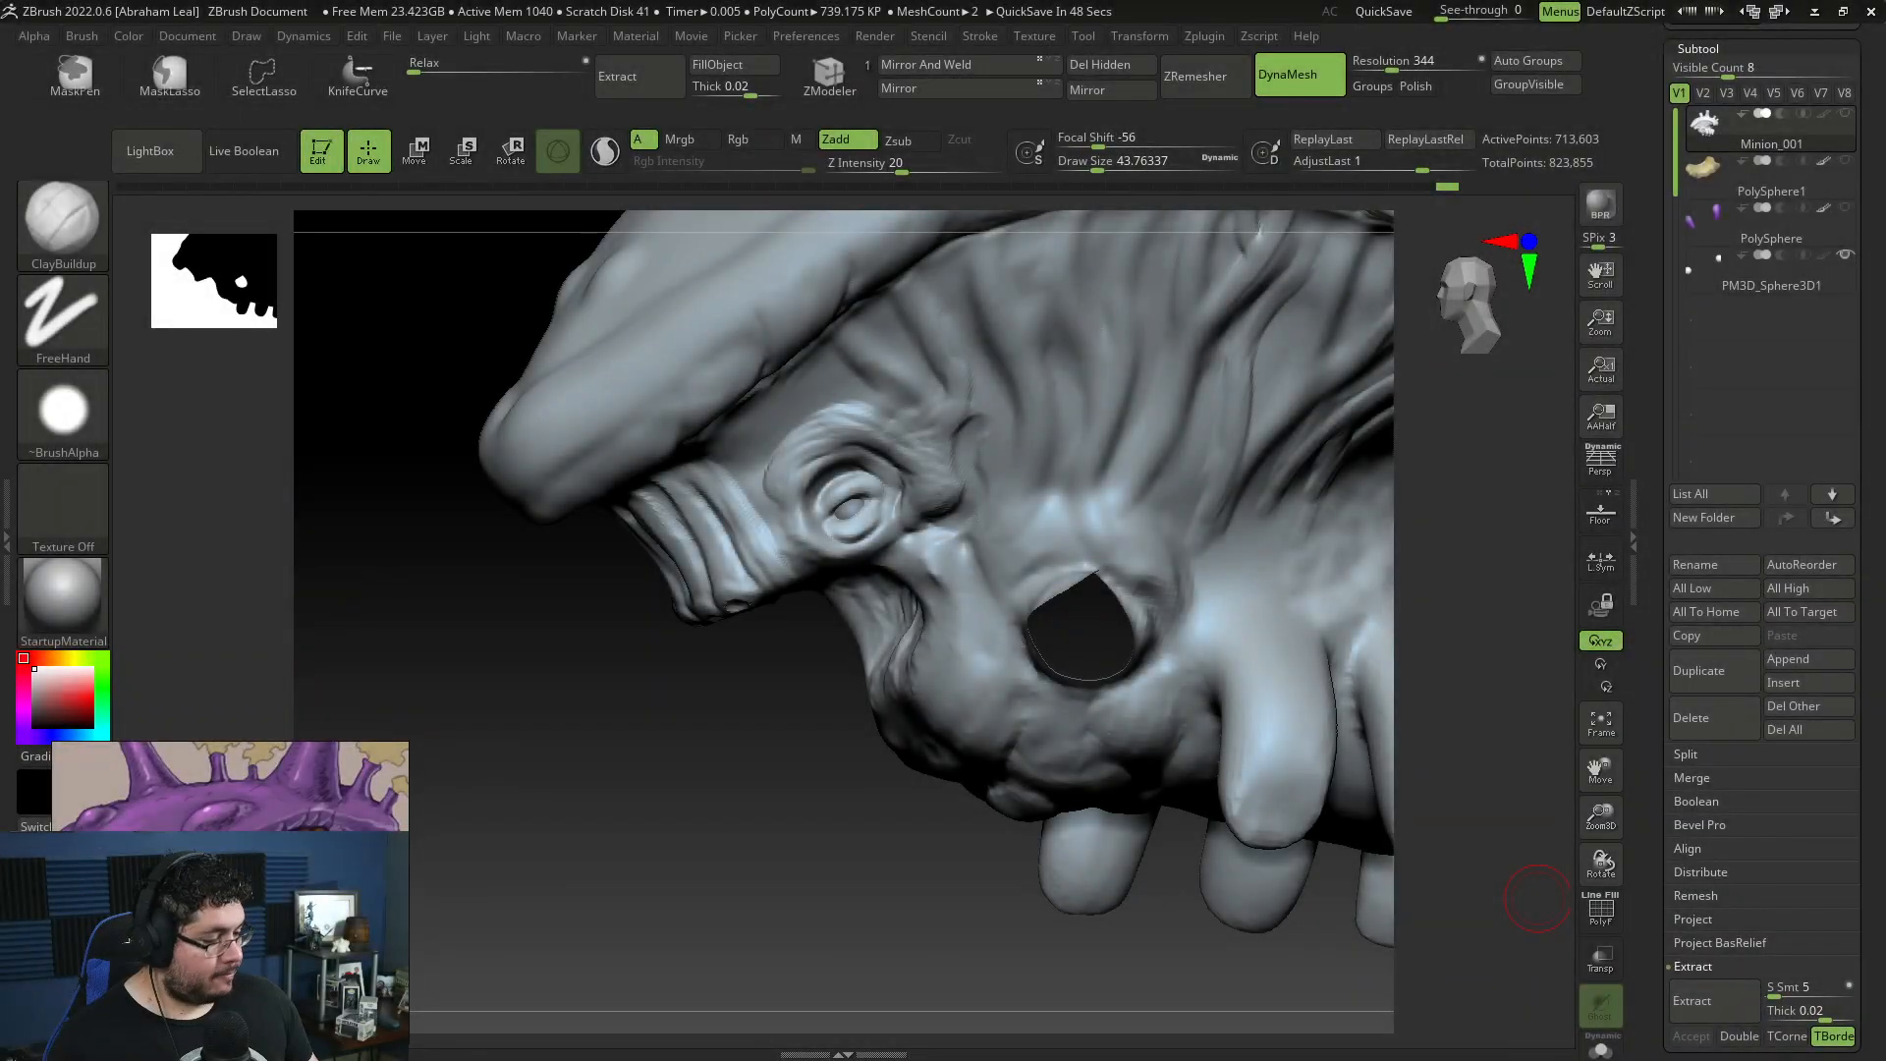
# Step: Build up curved brow folds above the eye in ZBrush with ClayBuildup at draw size about 65
pyautogui.moveTo(786, 459); pyautogui.dragTo(778, 465)
pyautogui.moveTo(751, 719)
pyautogui.mouseDown()
pyautogui.moveTo(746, 447)
pyautogui.moveTo(784, 533)
pyautogui.mouseUp()
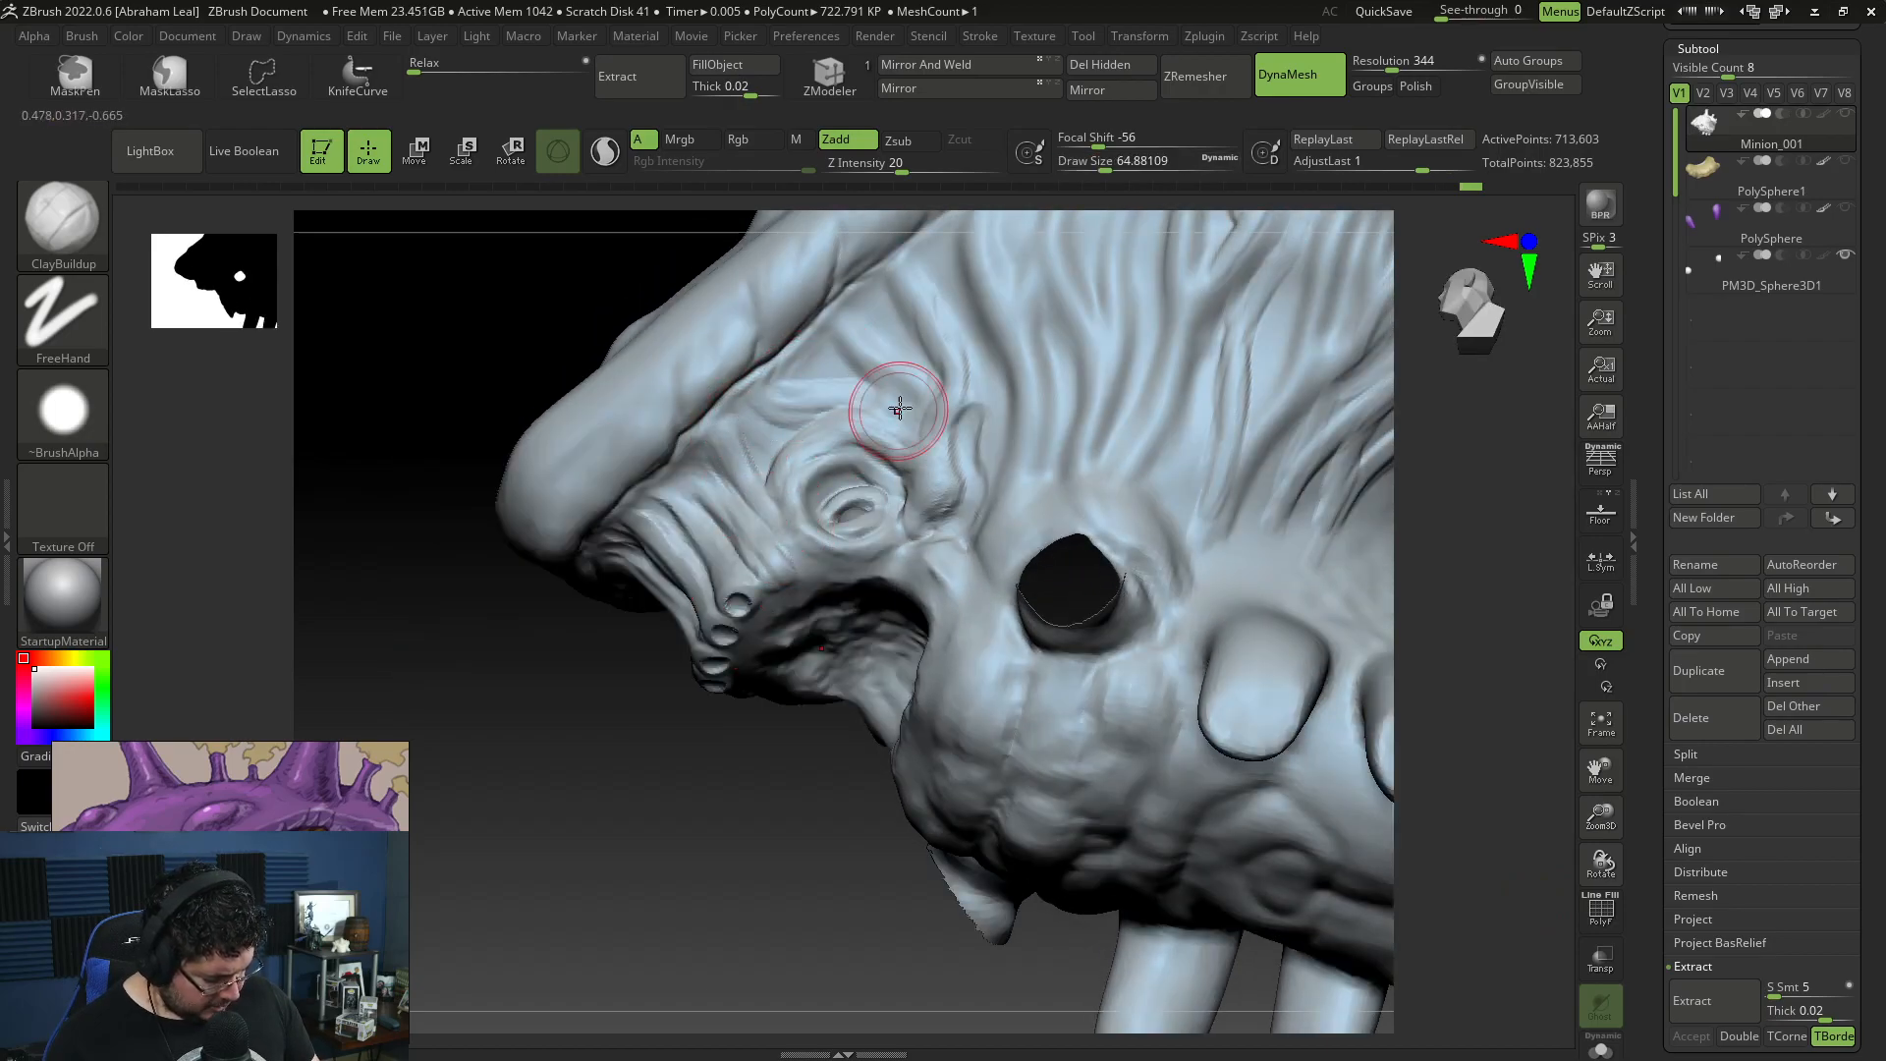
pyautogui.moveTo(851, 787); pyautogui.dragTo(852, 722)
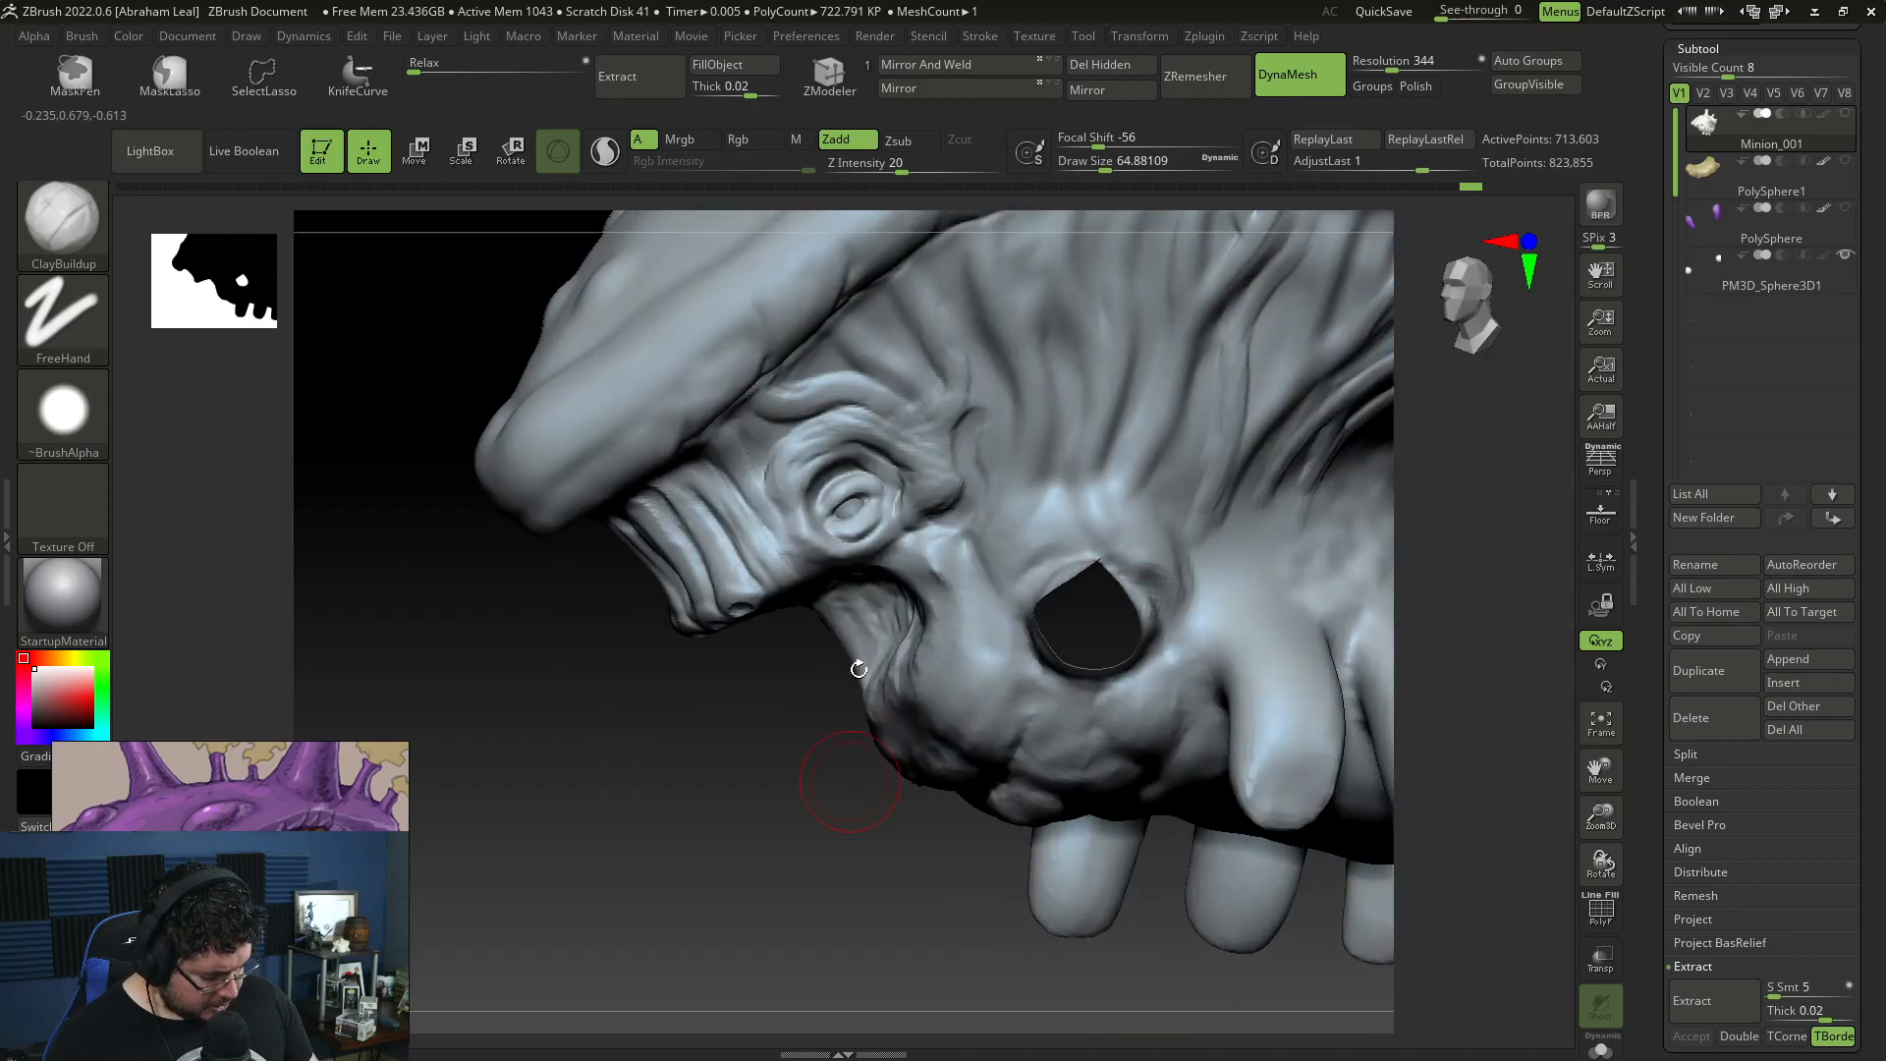
pyautogui.moveTo(774, 378)
pyautogui.mouseDown()
pyautogui.moveTo(895, 414)
pyautogui.moveTo(851, 383)
pyautogui.moveTo(893, 368)
pyautogui.mouseUp()
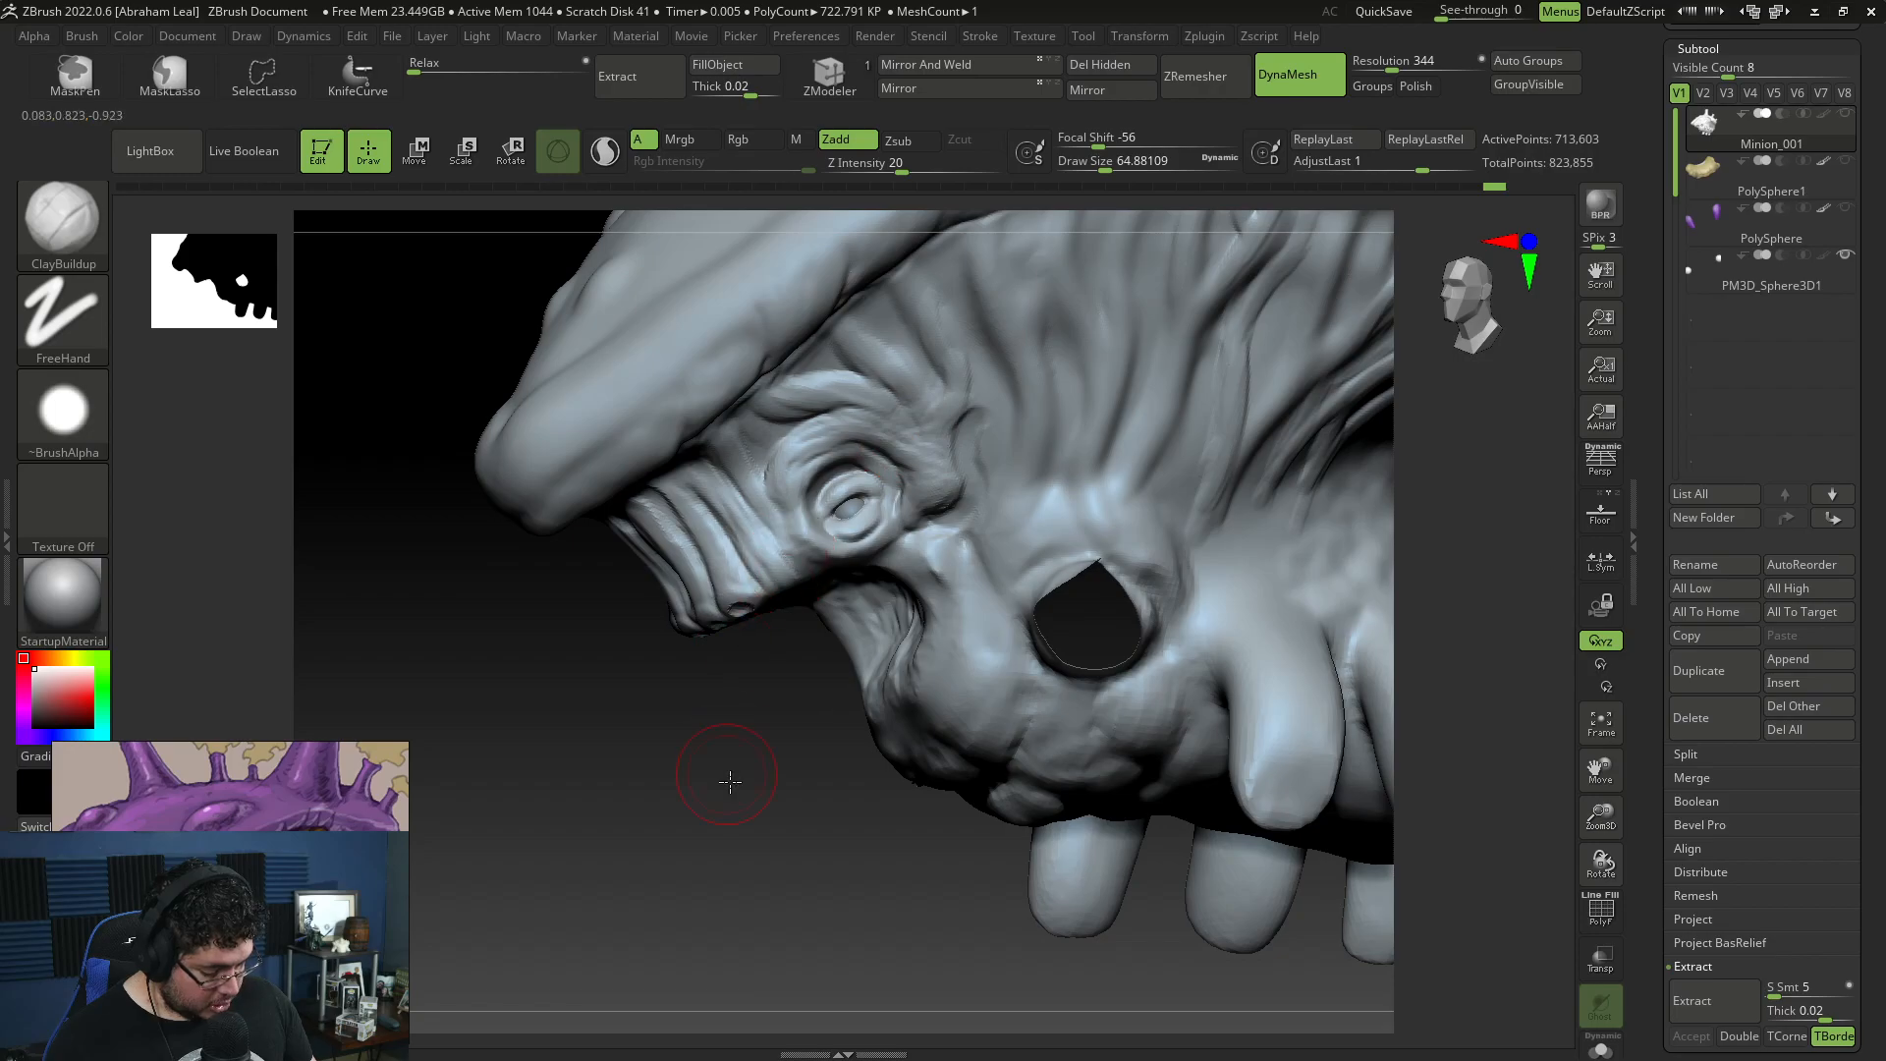
pyautogui.moveTo(729, 779); pyautogui.dragTo(947, 315)
# Step: Carve creases between the brow folds and around the eye with DamStandard at draw size about 51
pyautogui.press('b')
pyautogui.press('d')
pyautogui.press('s')
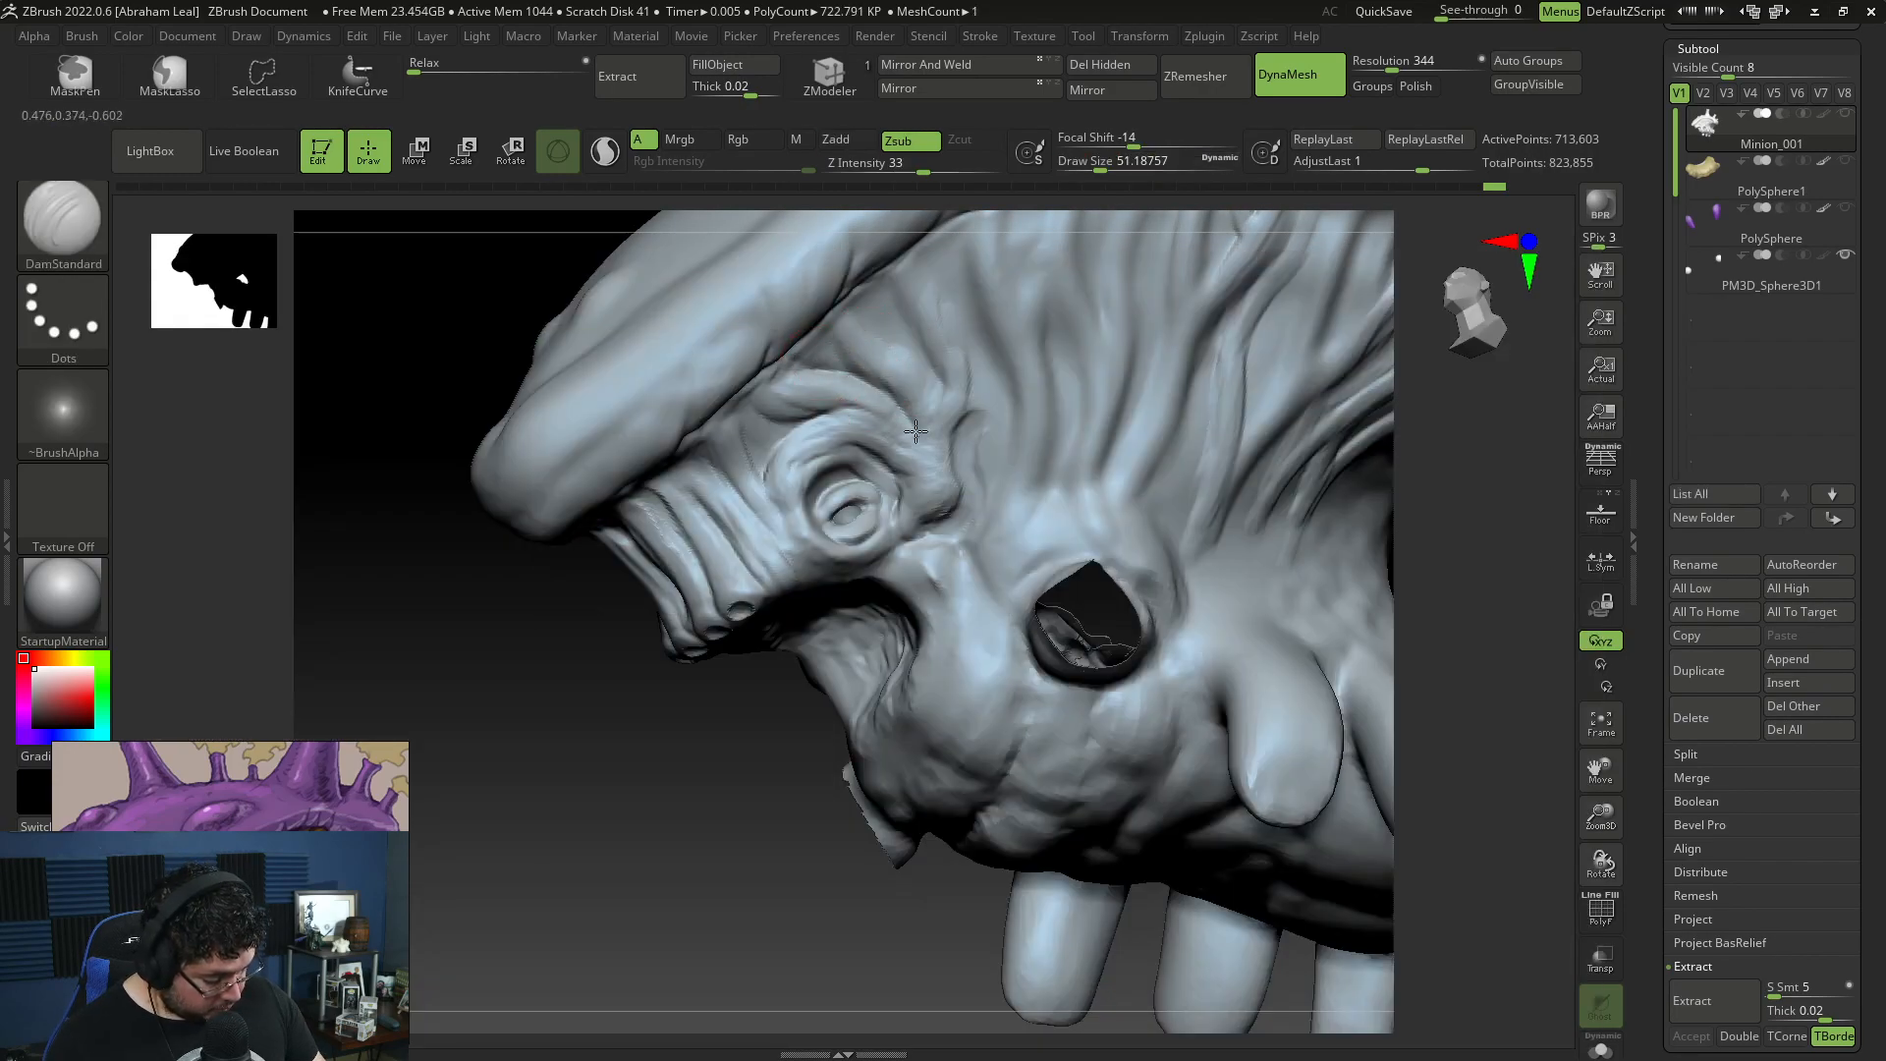
pyautogui.moveTo(728, 787)
pyautogui.mouseDown()
pyautogui.moveTo(737, 465)
pyautogui.moveTo(762, 489)
pyautogui.moveTo(694, 484)
pyautogui.moveTo(731, 606)
pyautogui.mouseUp()
pyautogui.moveTo(669, 527); pyautogui.dragTo(682, 374, button='right')
pyautogui.moveTo(682, 451); pyautogui.dragTo(759, 574)
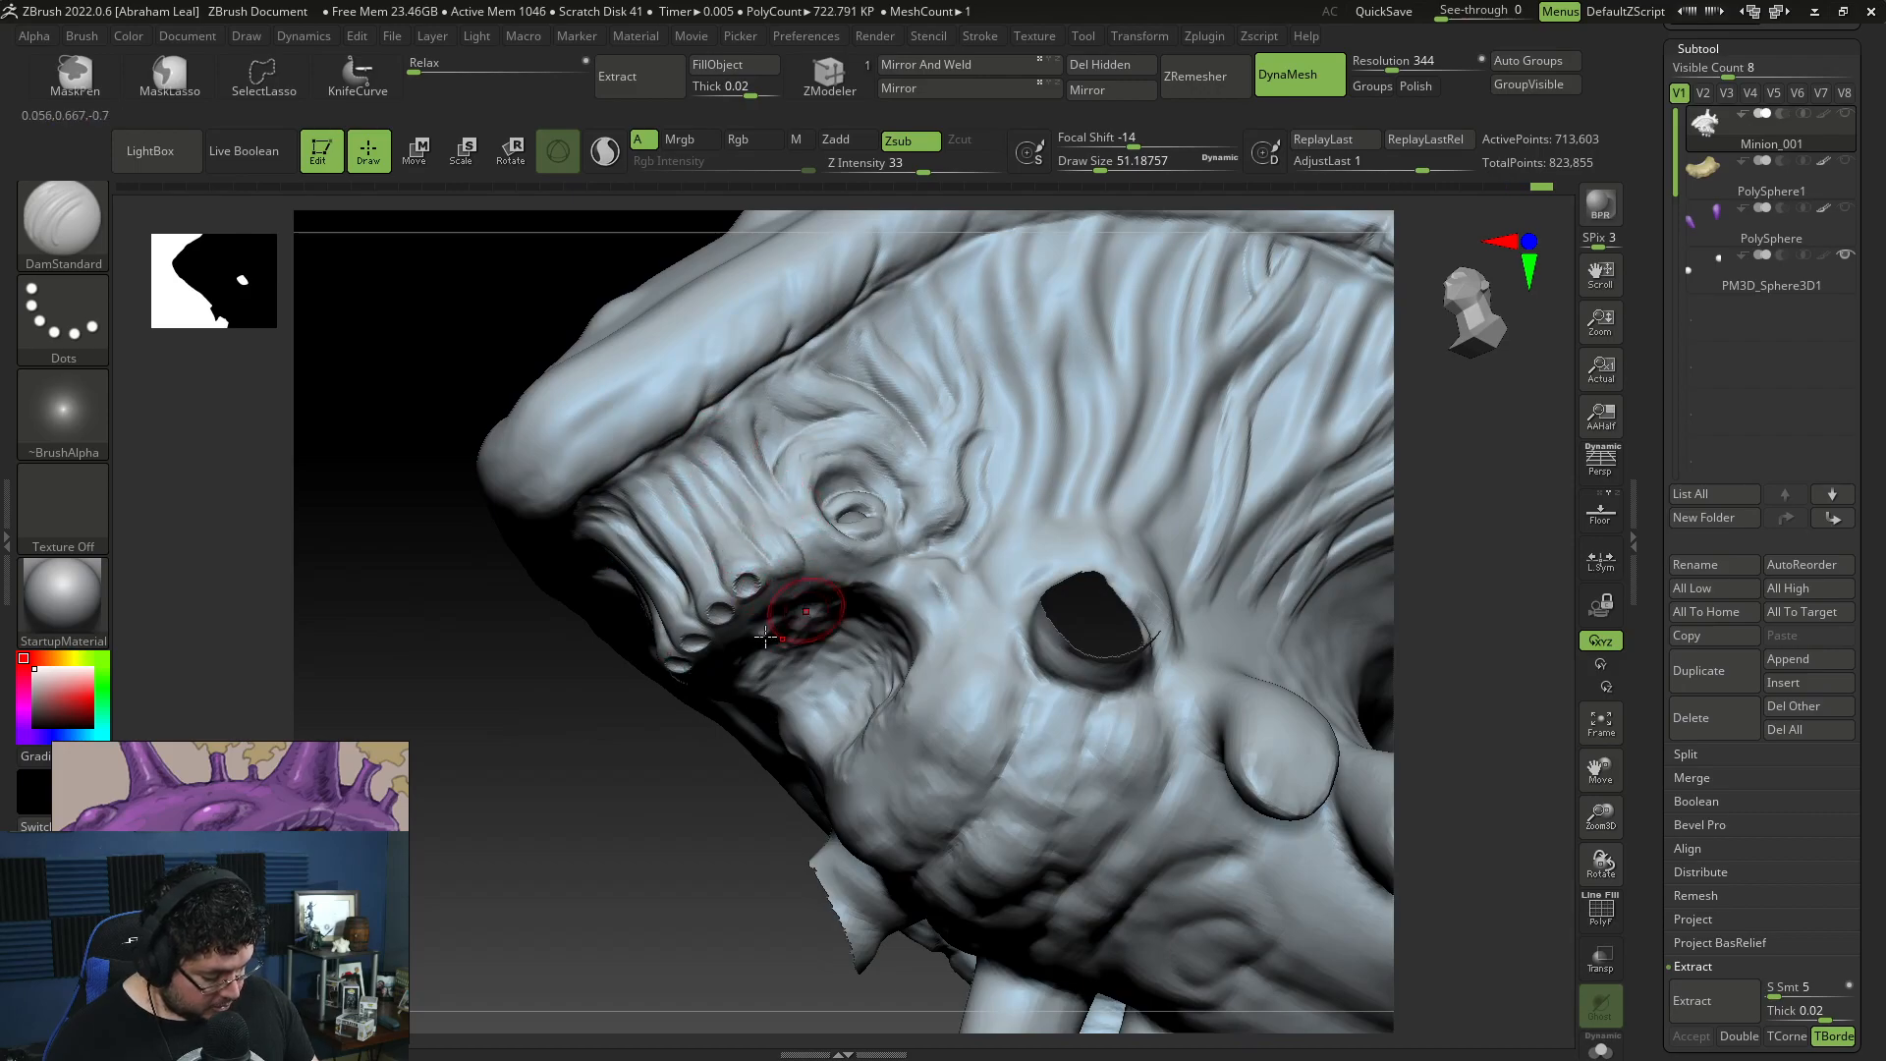
pyautogui.moveTo(781, 628); pyautogui.dragTo(821, 583, button='right')
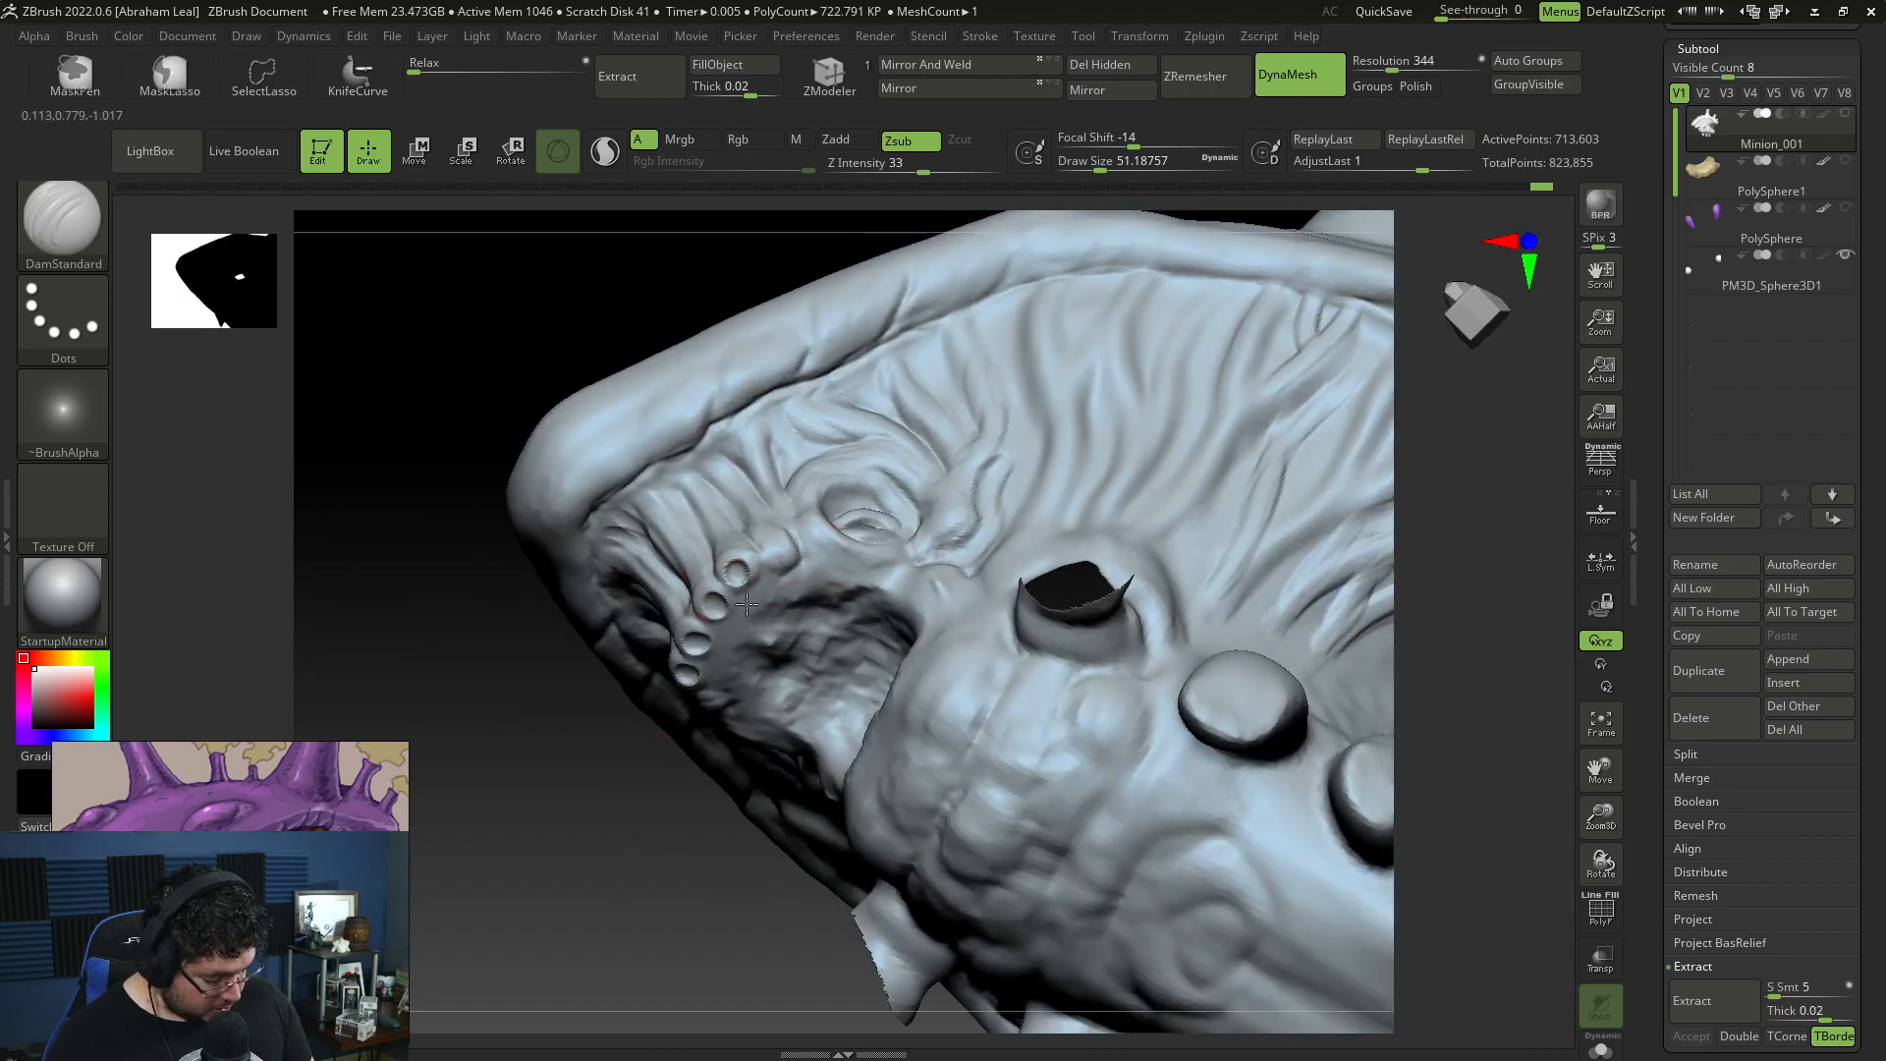
pyautogui.moveTo(738, 601); pyautogui.dragTo(700, 620, button='right')
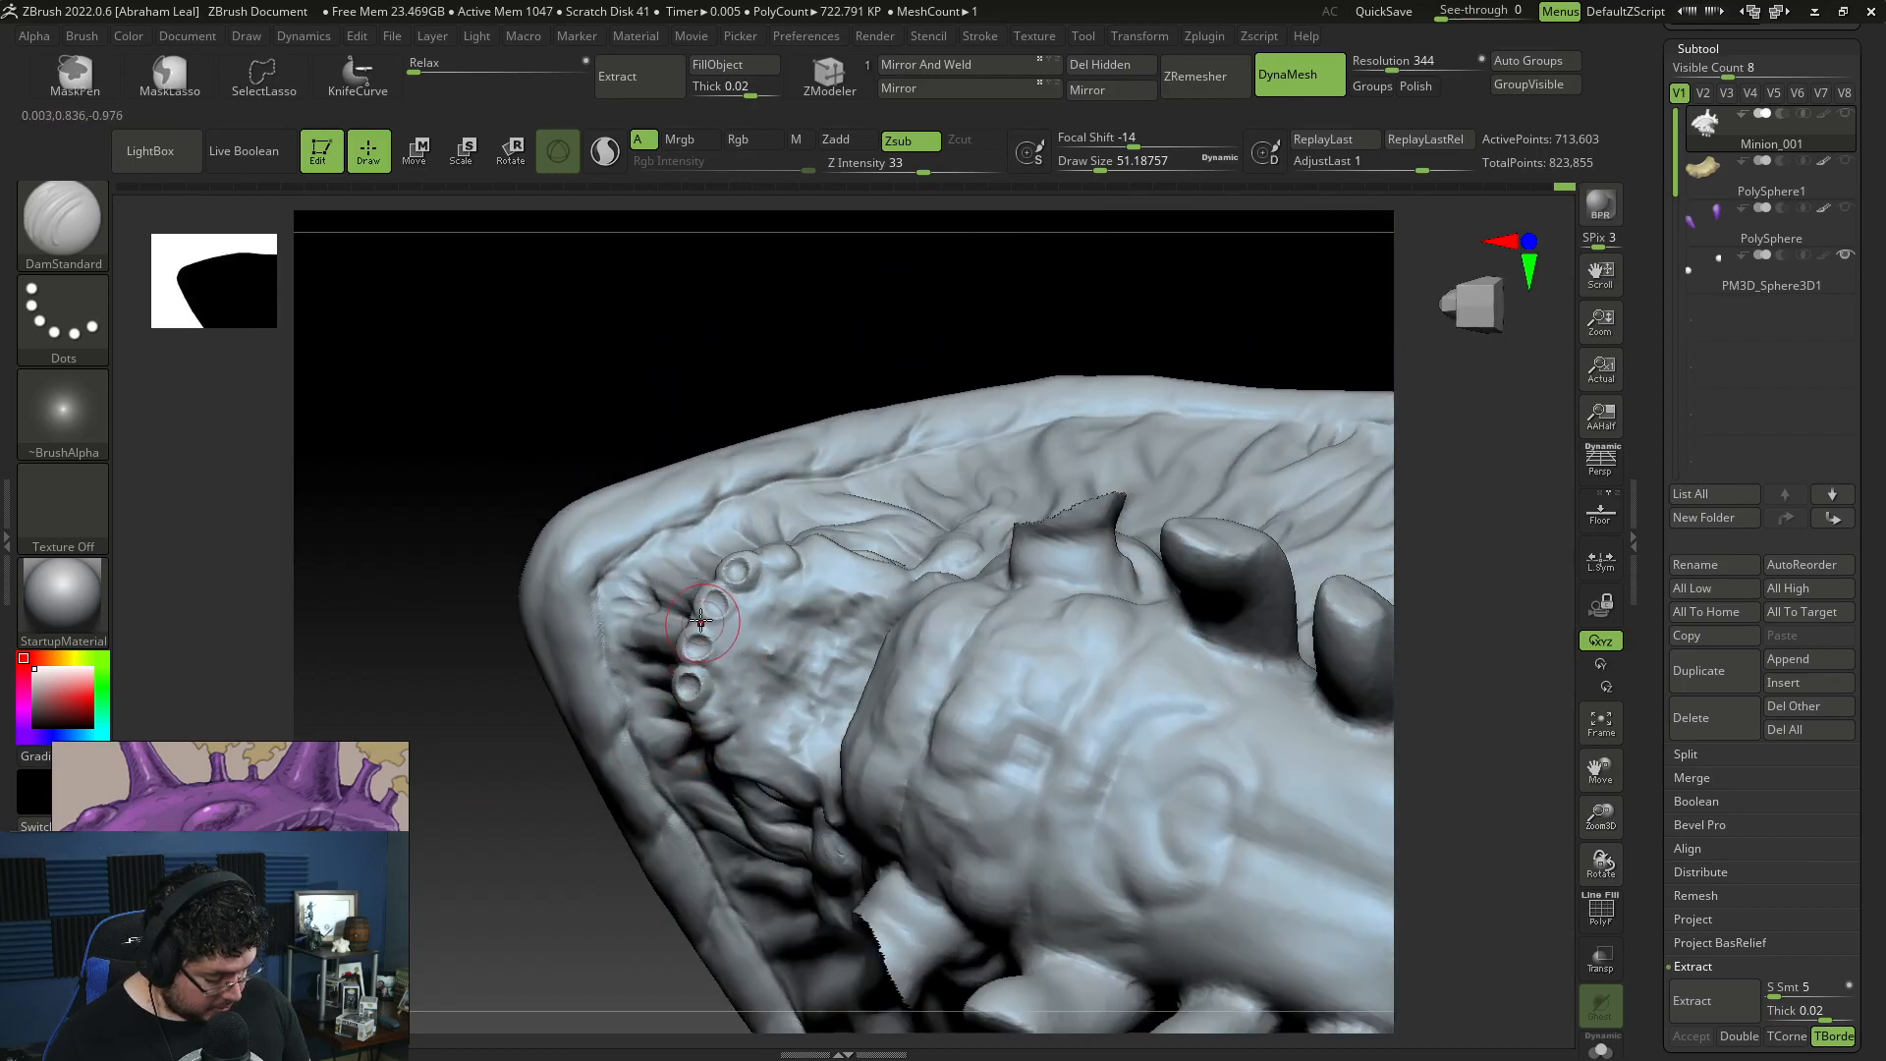
# Step: Build up broad curved ridges across the palate behind the tooth sockets with ClayBuildup at draw size about 77
pyautogui.moveTo(601, 963); pyautogui.dragTo(656, 908, button='right')
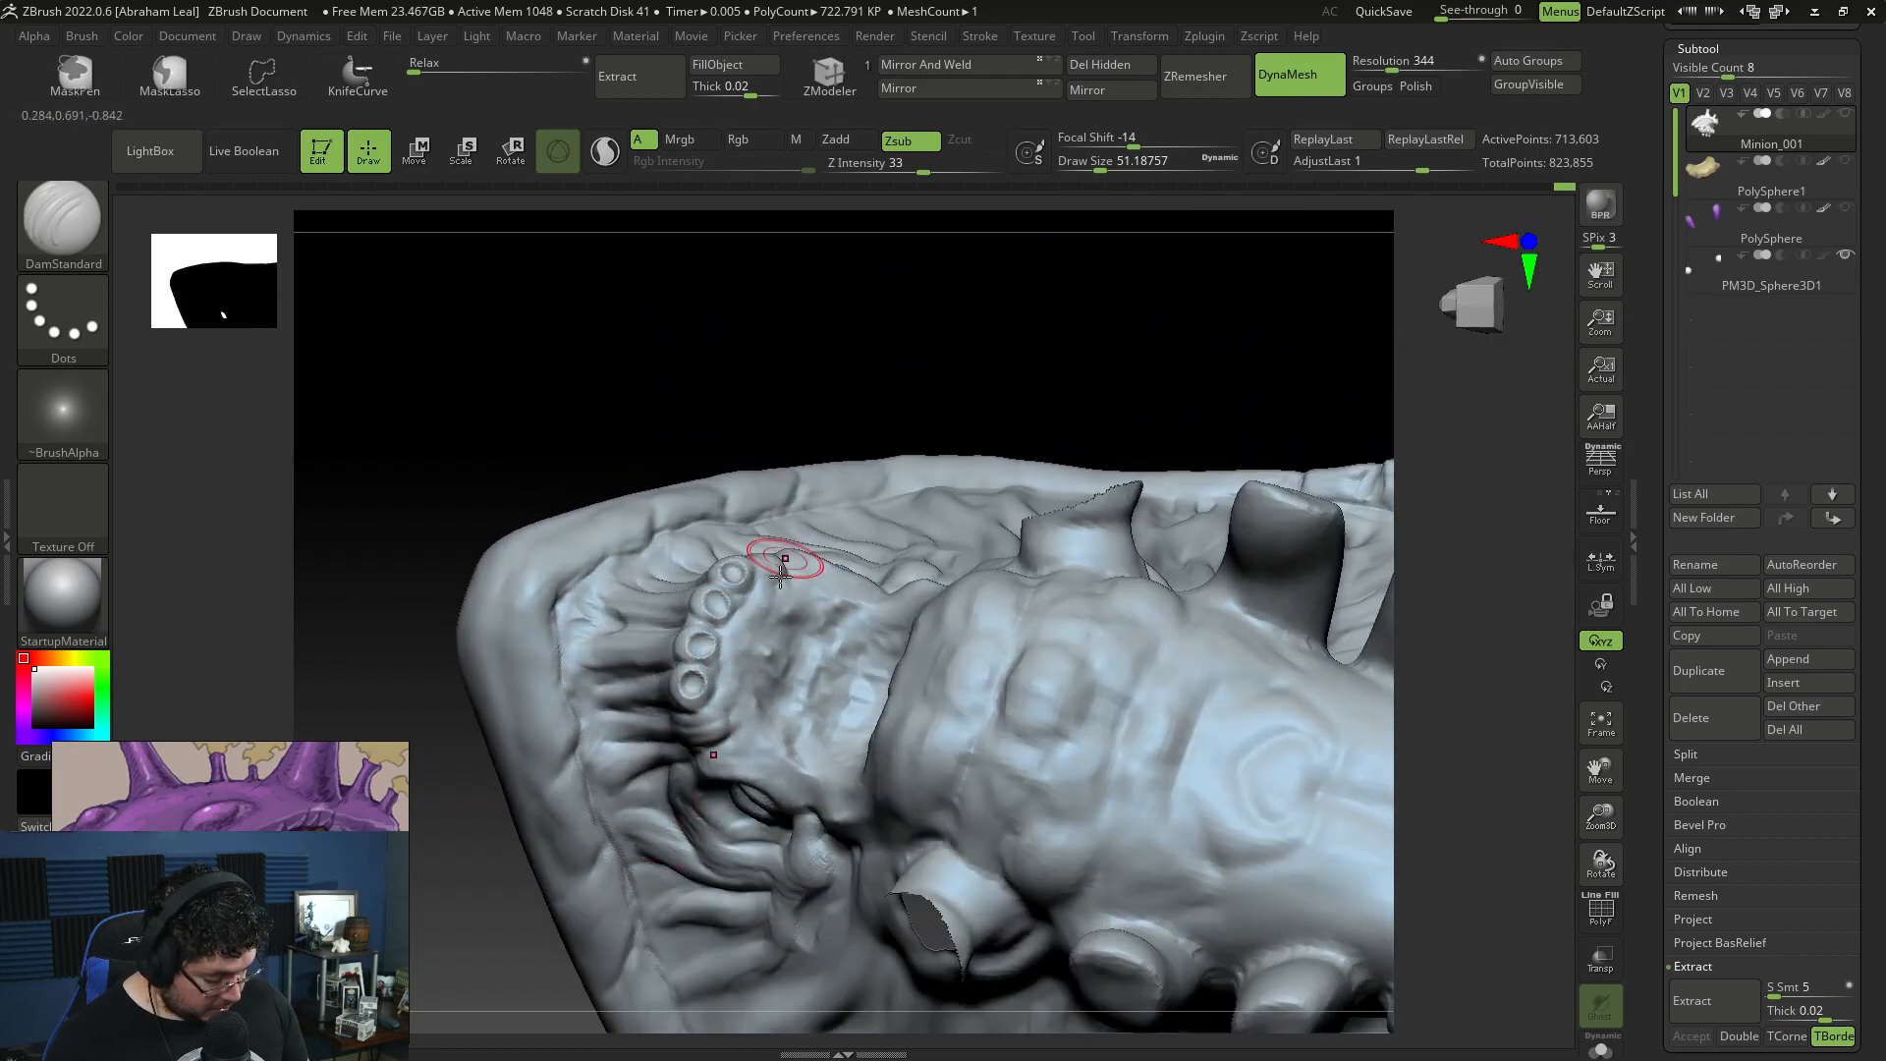
pyautogui.press('b')
pyautogui.press('c')
pyautogui.press('b')
pyautogui.press('space')
pyautogui.moveTo(824, 531); pyautogui.dragTo(833, 531)
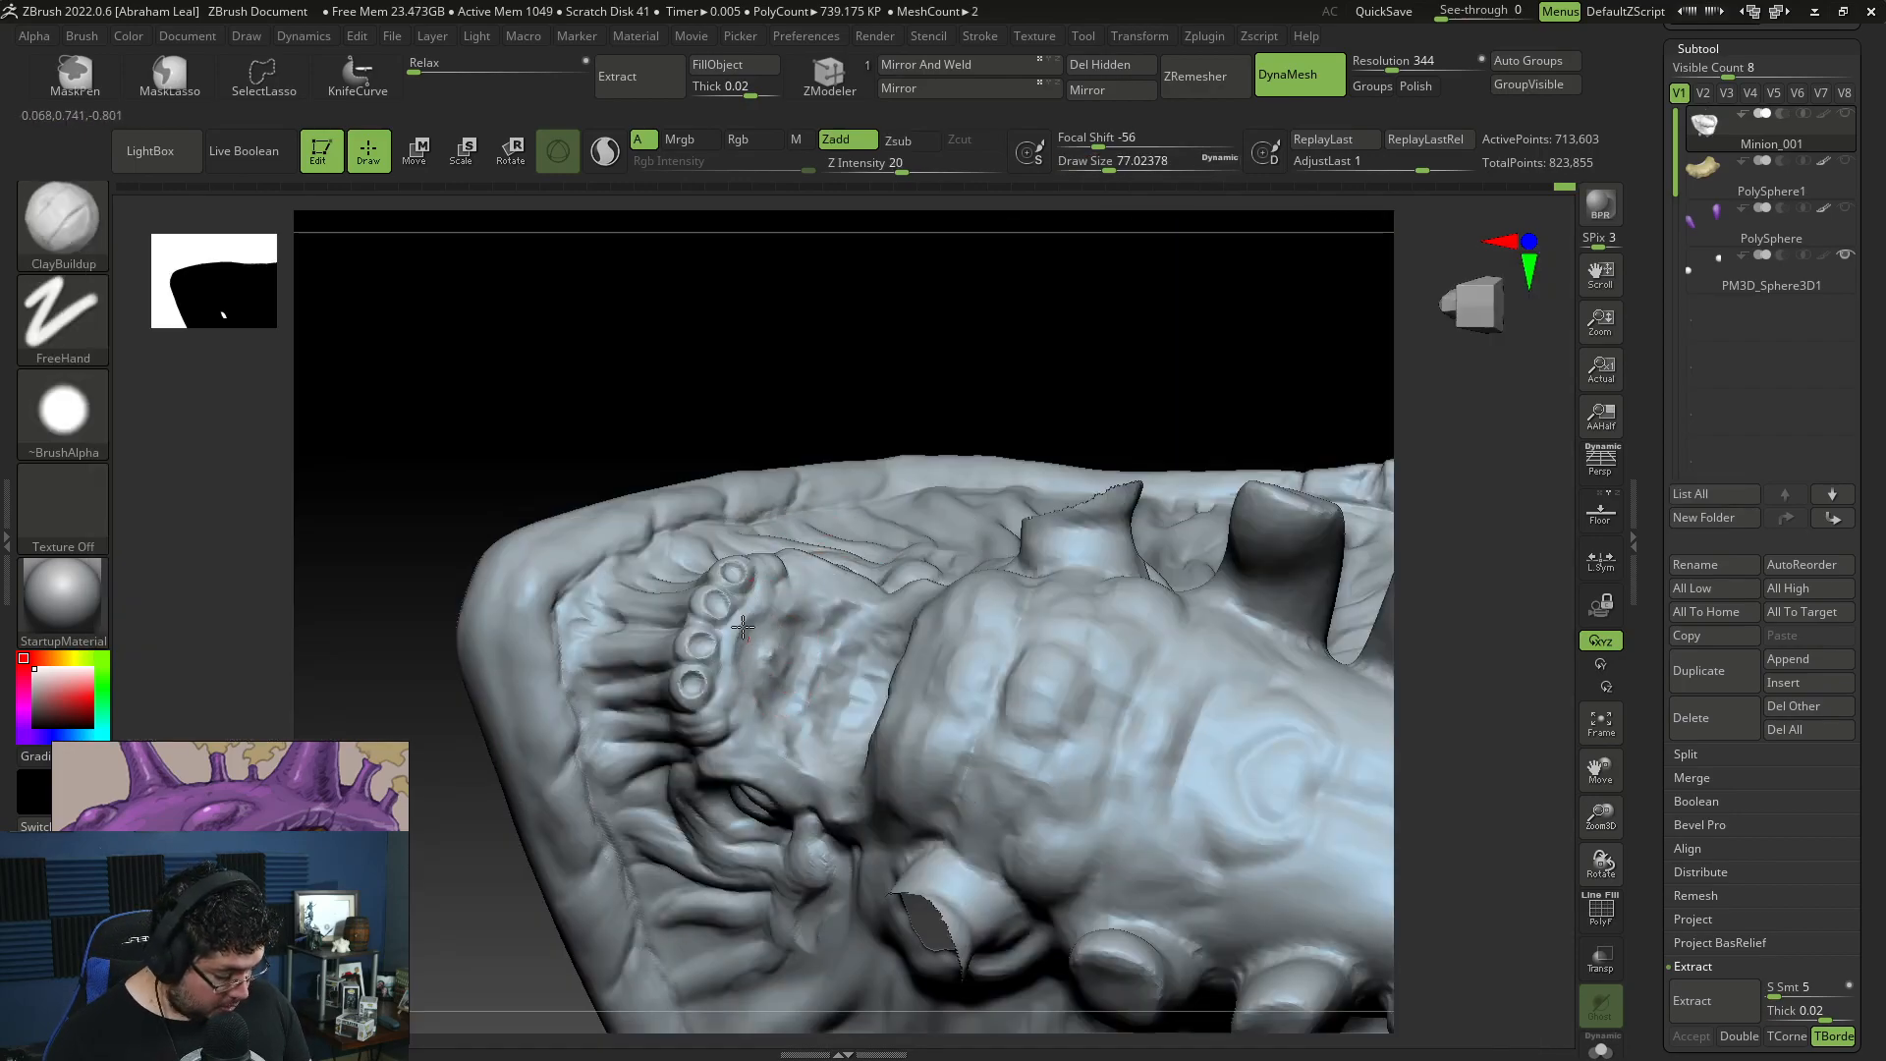
pyautogui.moveTo(749, 705); pyautogui.dragTo(775, 681)
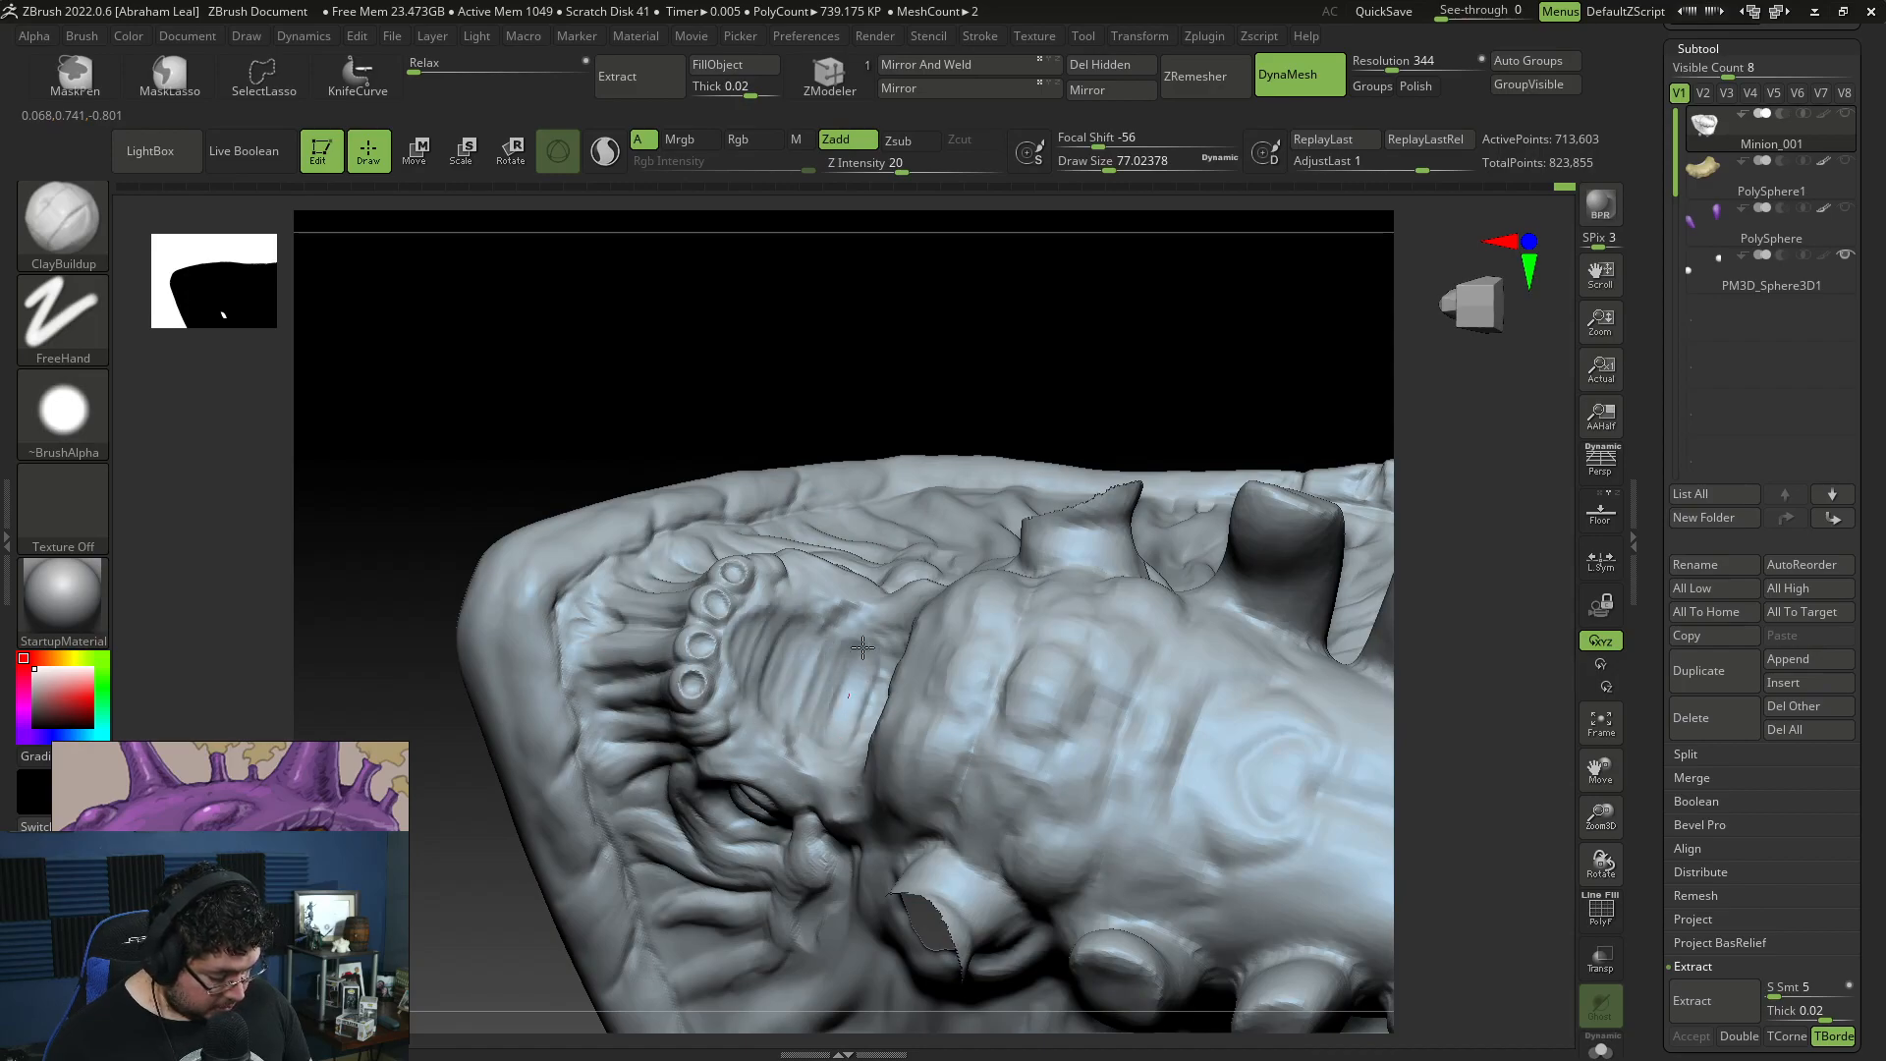
# Step: Start a thin raised ridge along the middle of the palate with ClayBuildup at draw size about 31
pyautogui.moveTo(959, 379); pyautogui.dragTo(808, 618, button='right')
pyautogui.press('space')
pyautogui.moveTo(765, 546); pyautogui.dragTo(756, 546)
pyautogui.moveTo(777, 551); pyautogui.dragTo(766, 569, button='right')
pyautogui.press('space')
pyautogui.moveTo(754, 574); pyautogui.dragTo(764, 540)
pyautogui.press('space')
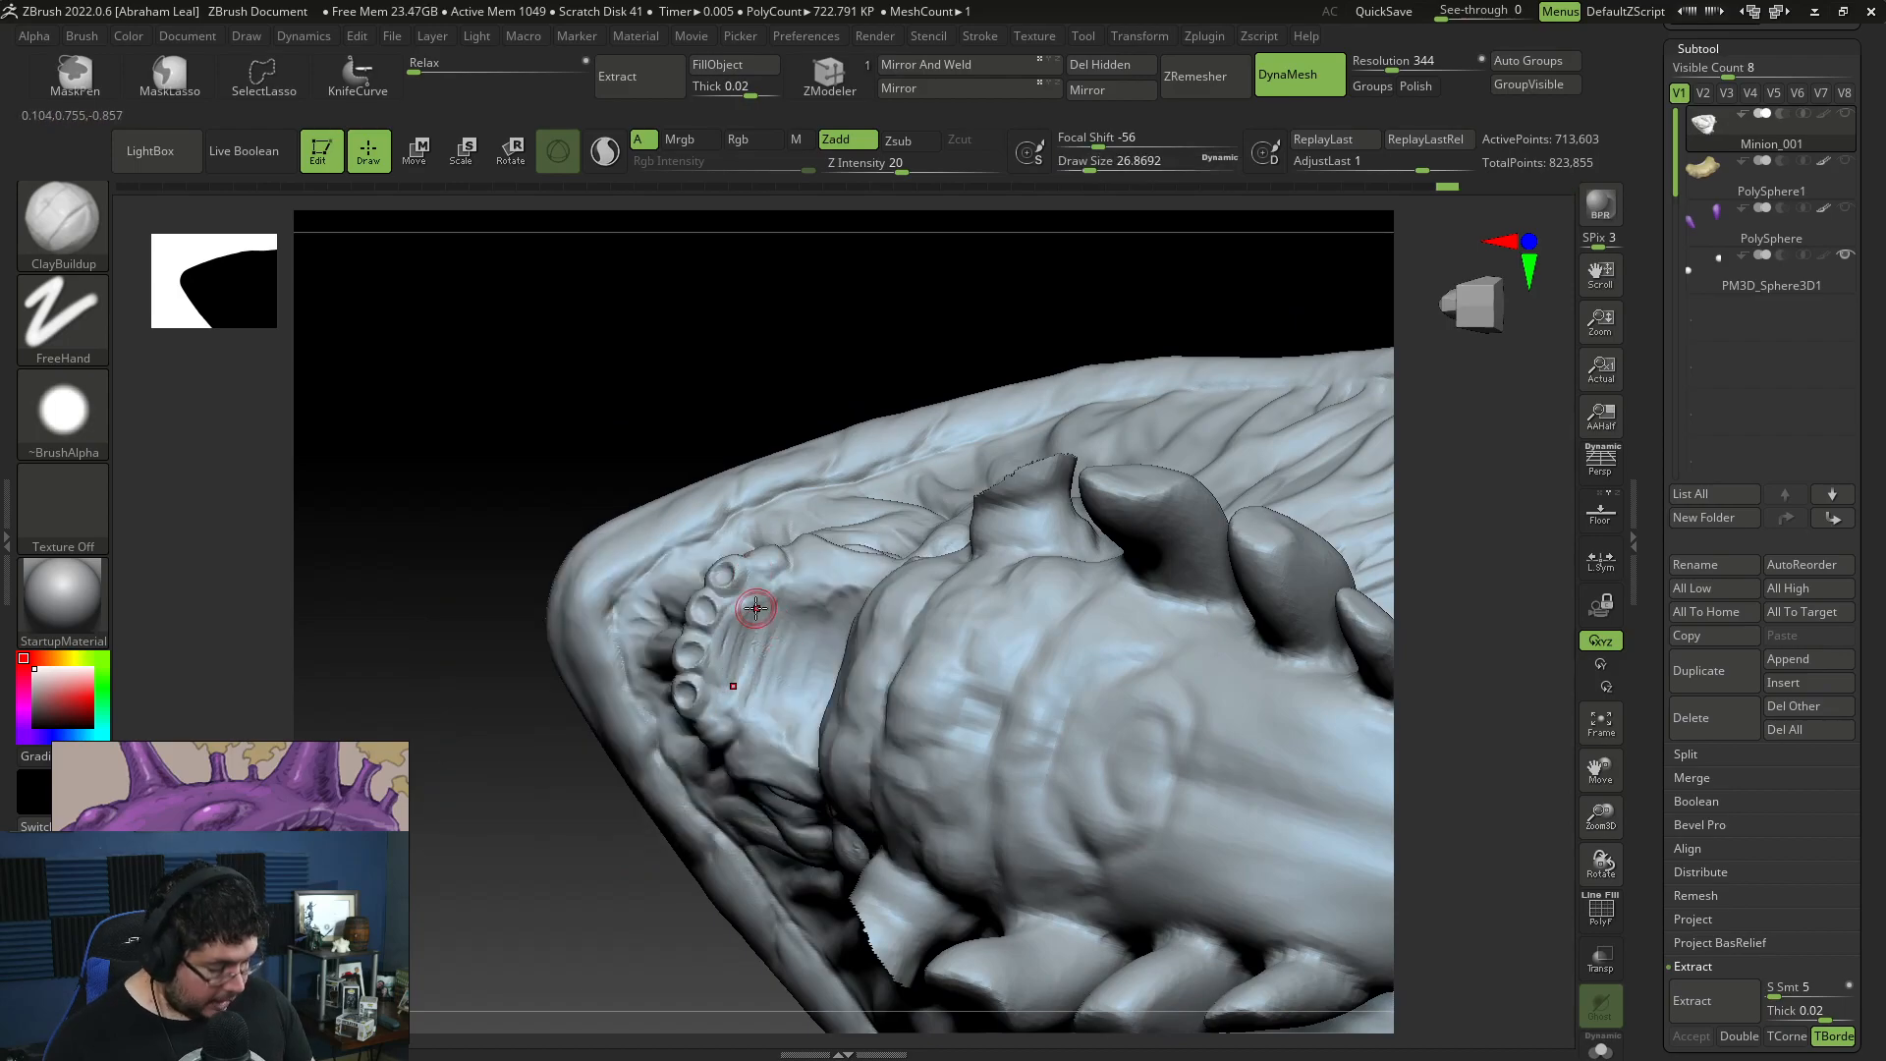
pyautogui.press('space')
pyautogui.moveTo(801, 614); pyautogui.dragTo(809, 614)
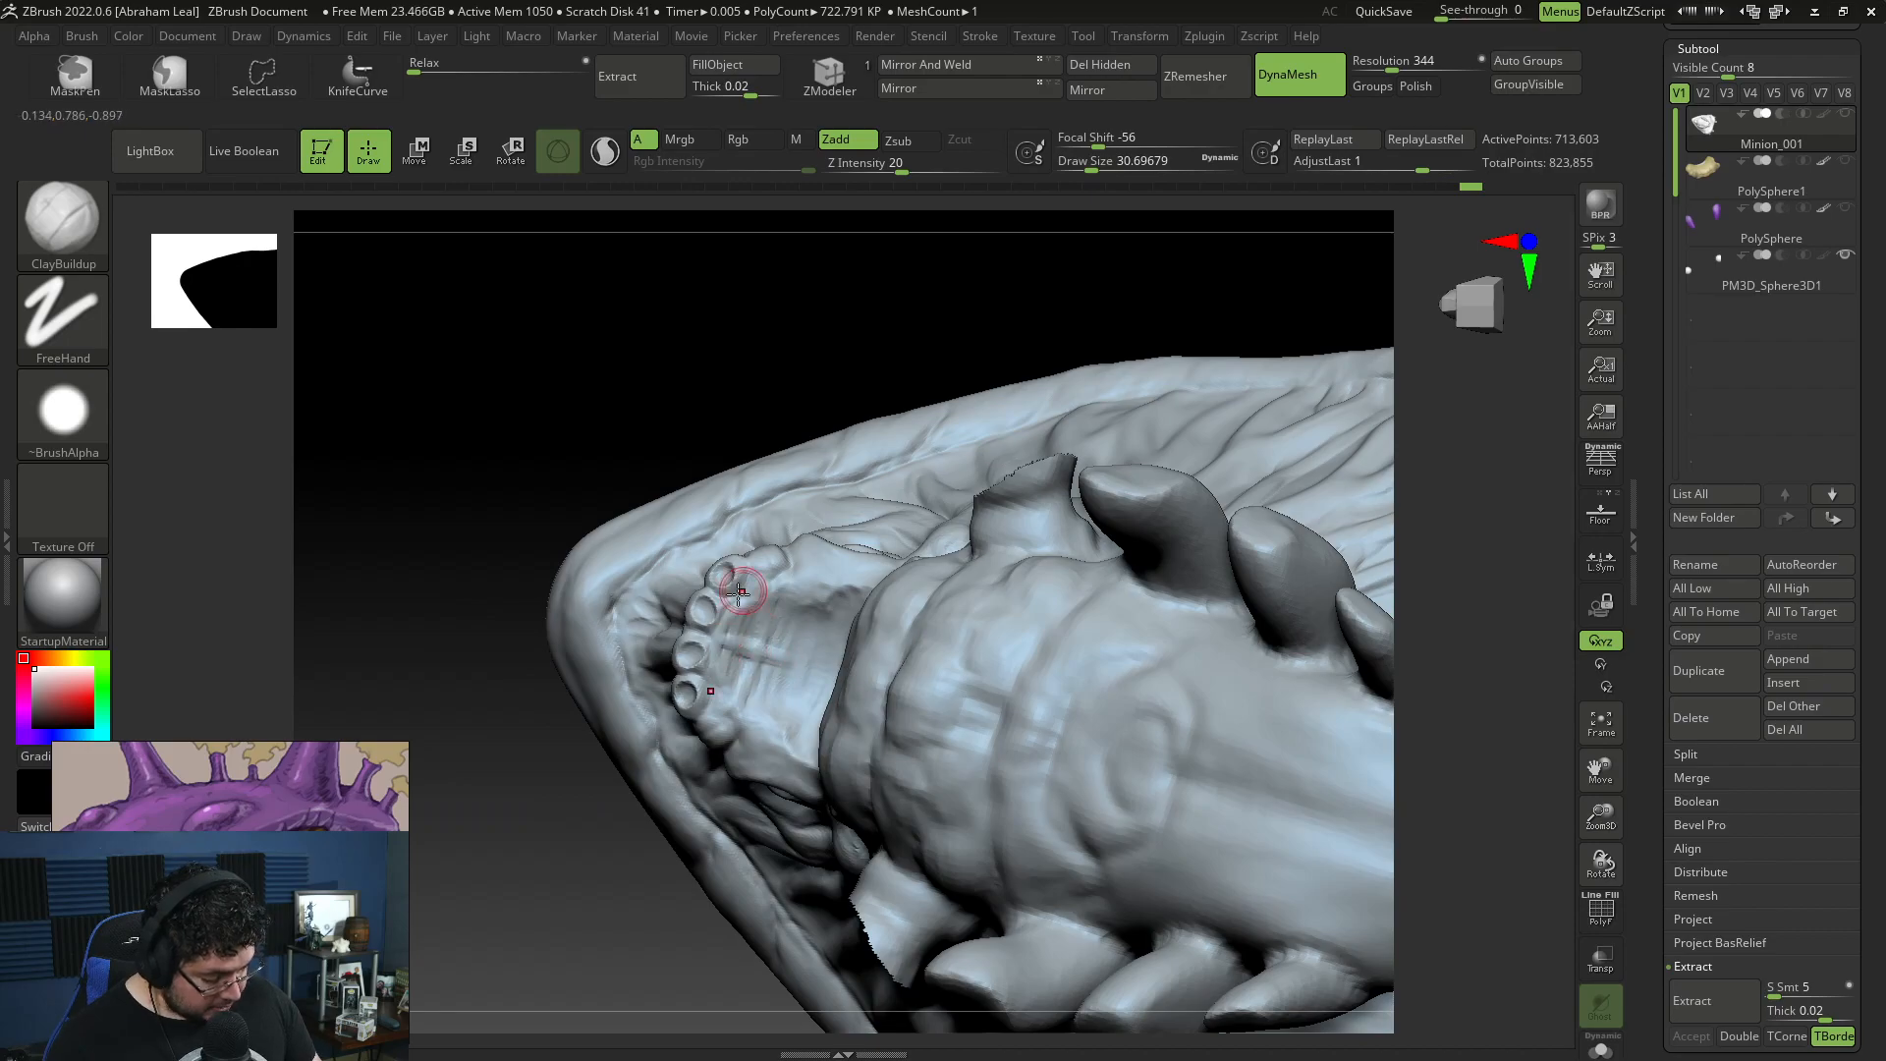
# Step: Rework the central palate ridge and add side ridges branching from it with ClayBuildup at draw size about 39
pyautogui.press('space')
pyautogui.moveTo(748, 566); pyautogui.dragTo(776, 566)
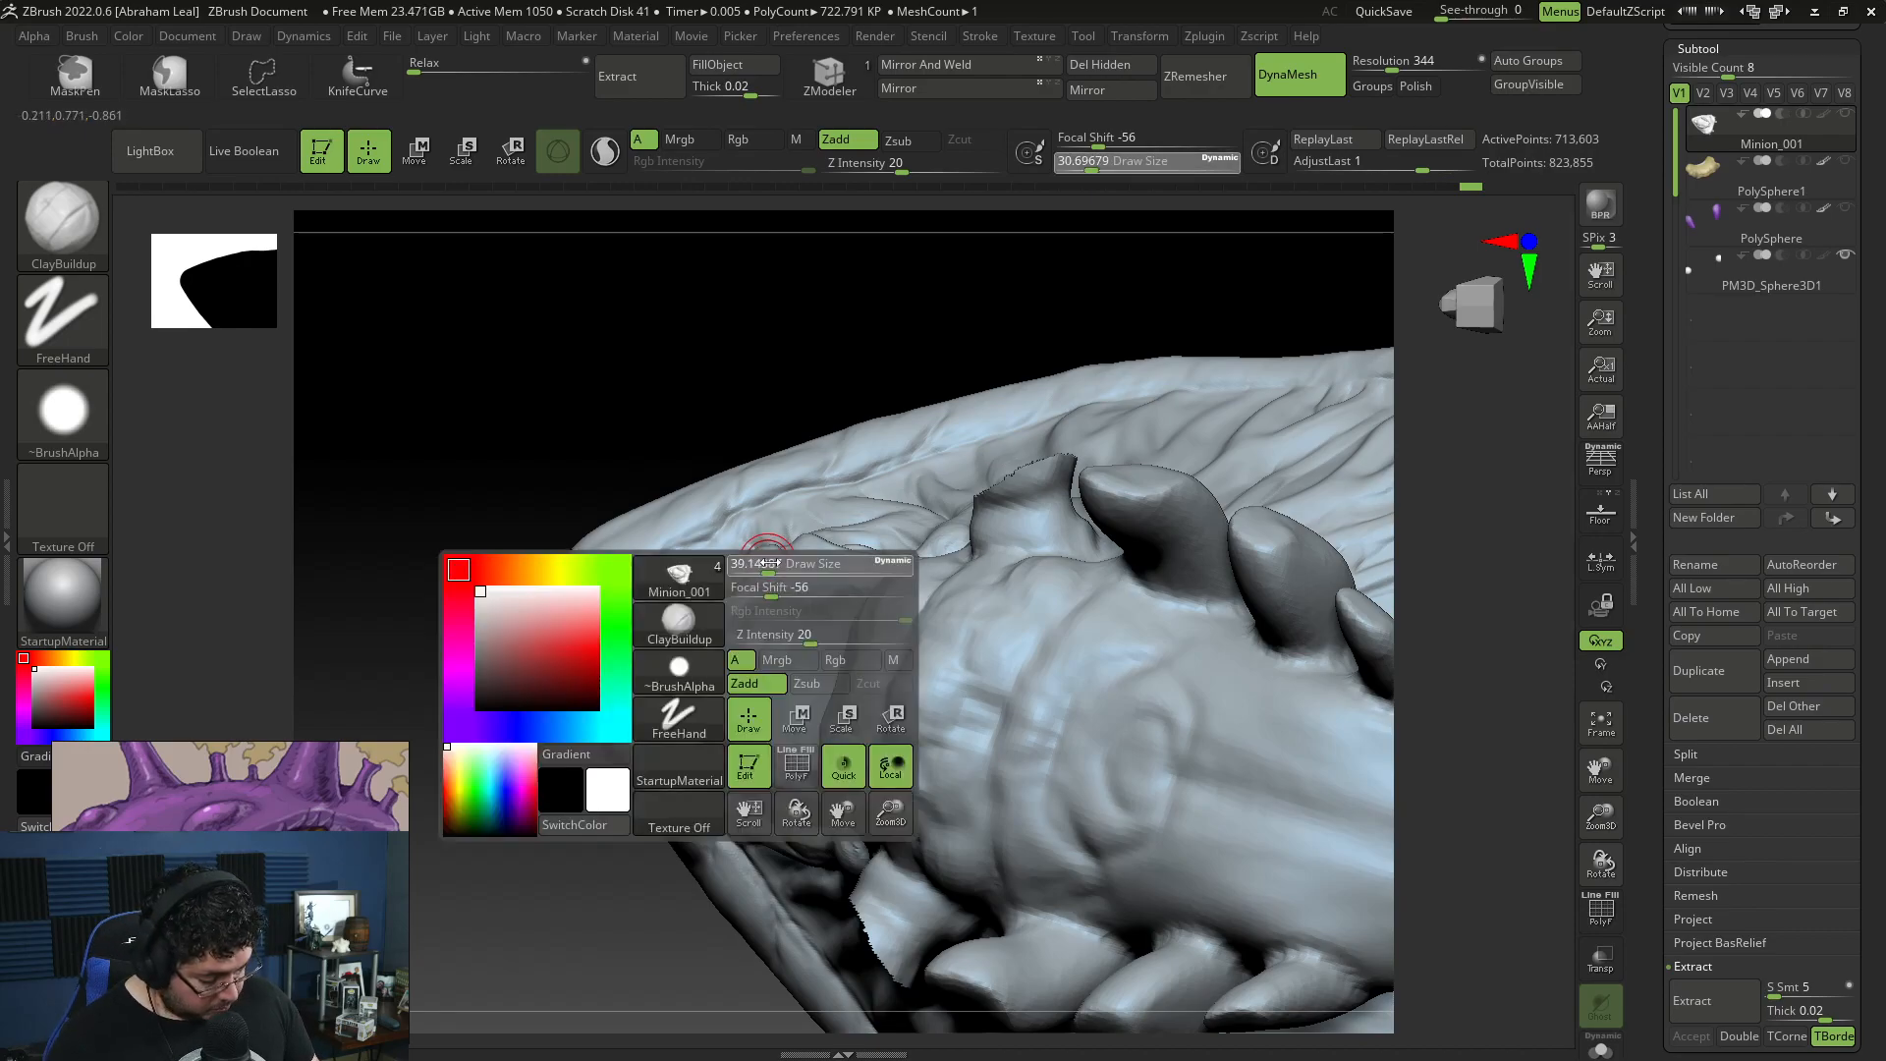
pyautogui.moveTo(718, 655); pyautogui.dragTo(827, 673)
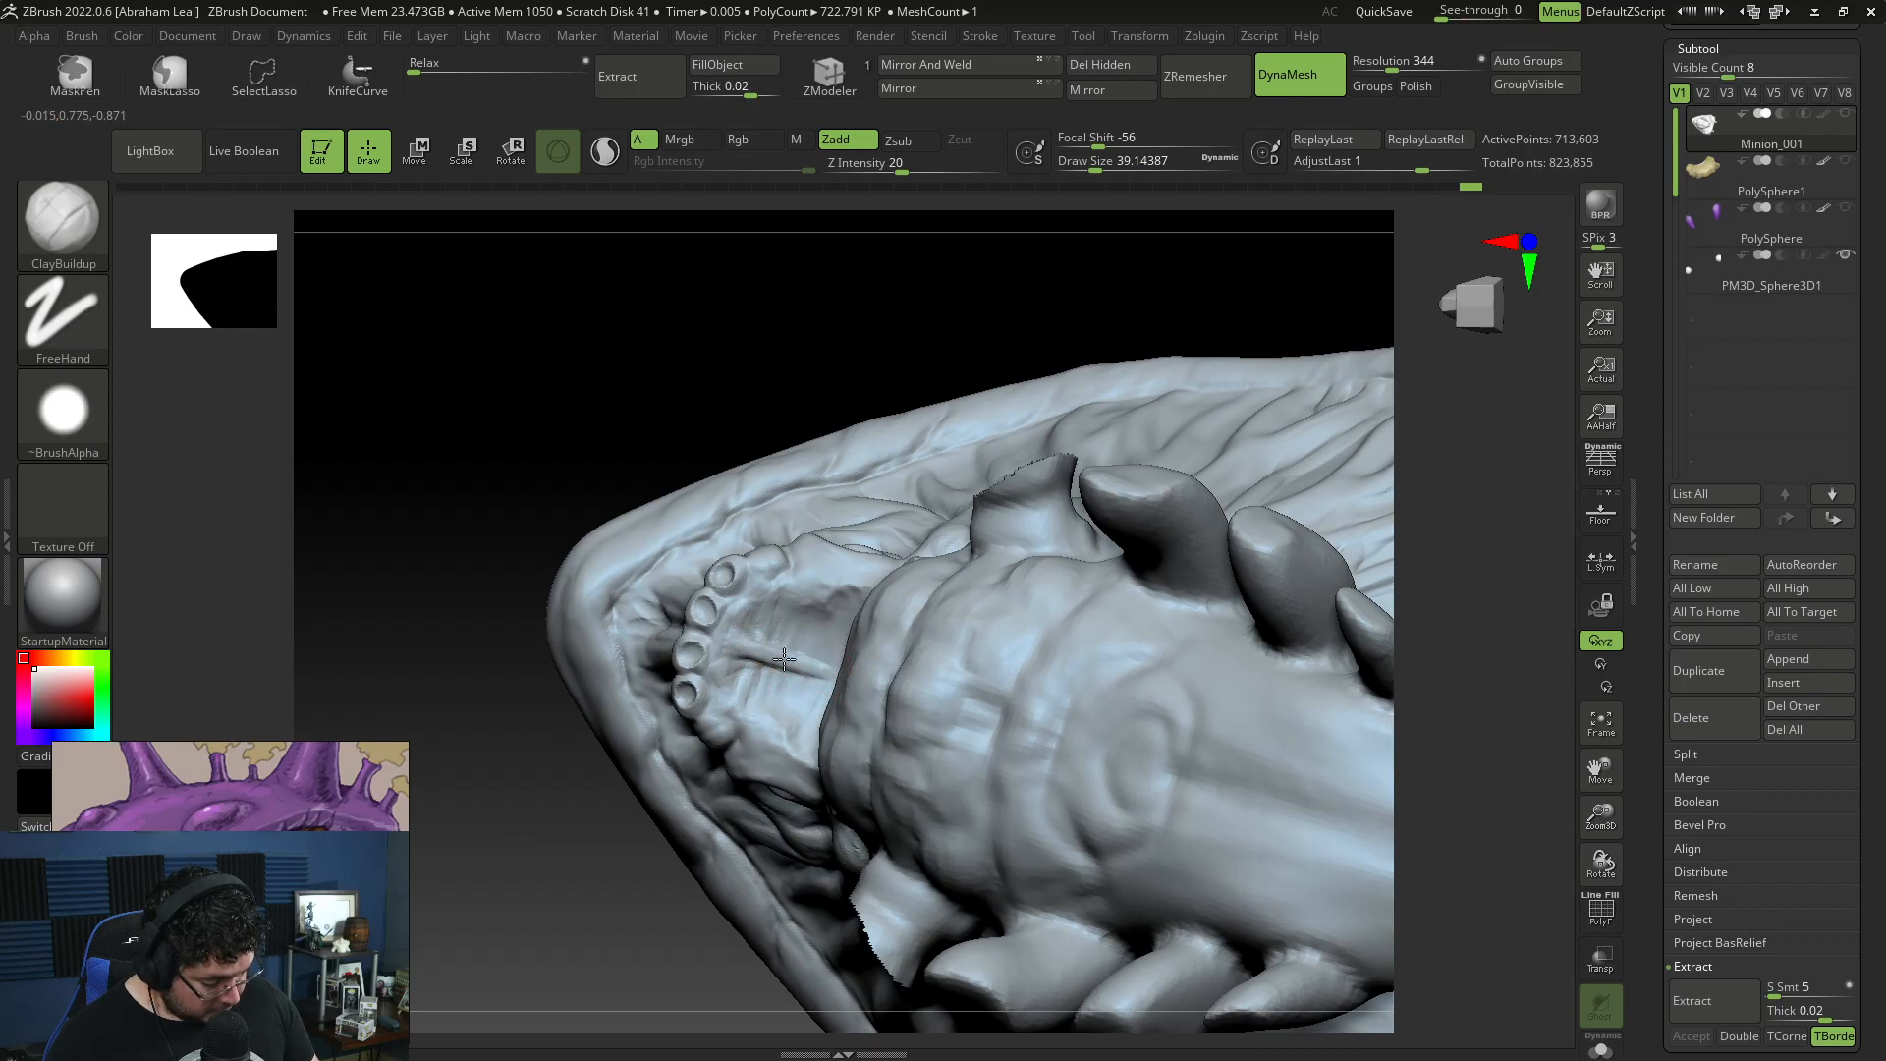
pyautogui.hotkey('ctrl', 'z')
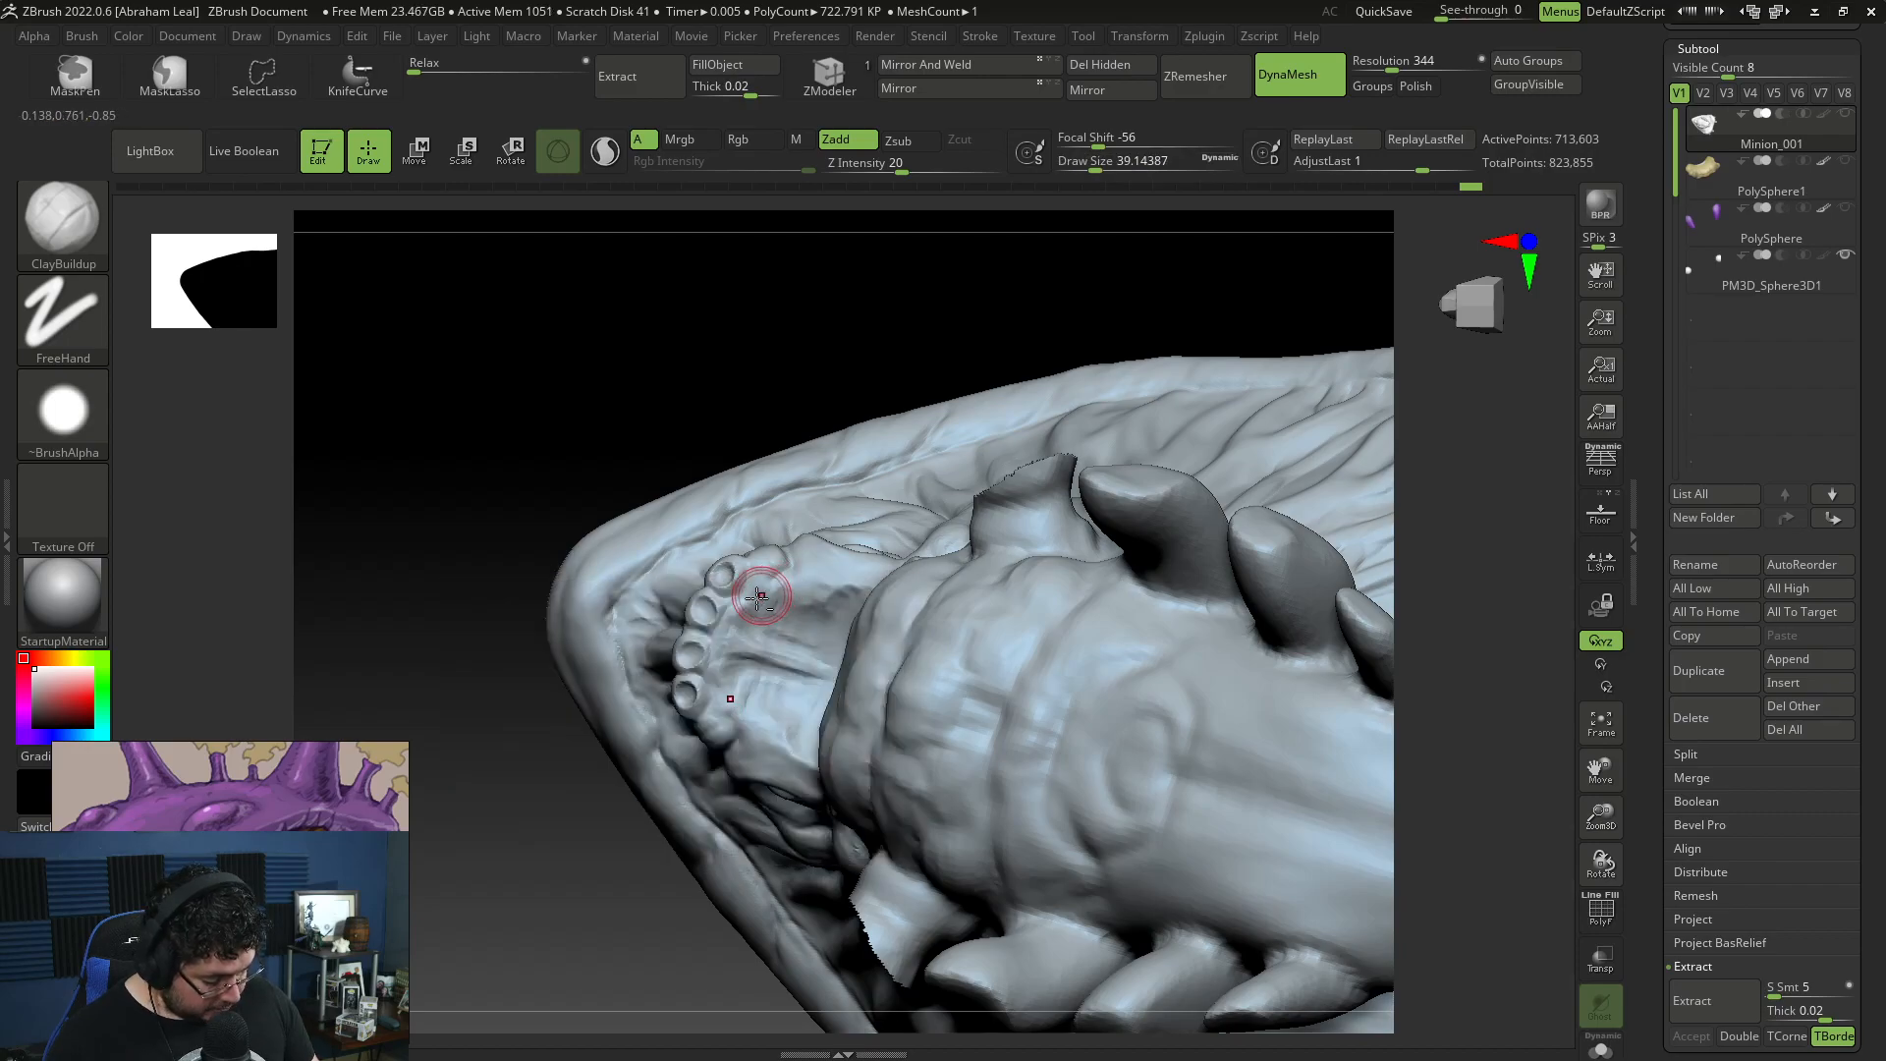
pyautogui.moveTo(762, 629)
pyautogui.mouseDown()
pyautogui.moveTo(759, 687)
pyautogui.moveTo(821, 601)
pyautogui.mouseUp()
pyautogui.moveTo(652, 902); pyautogui.dragTo(688, 864)
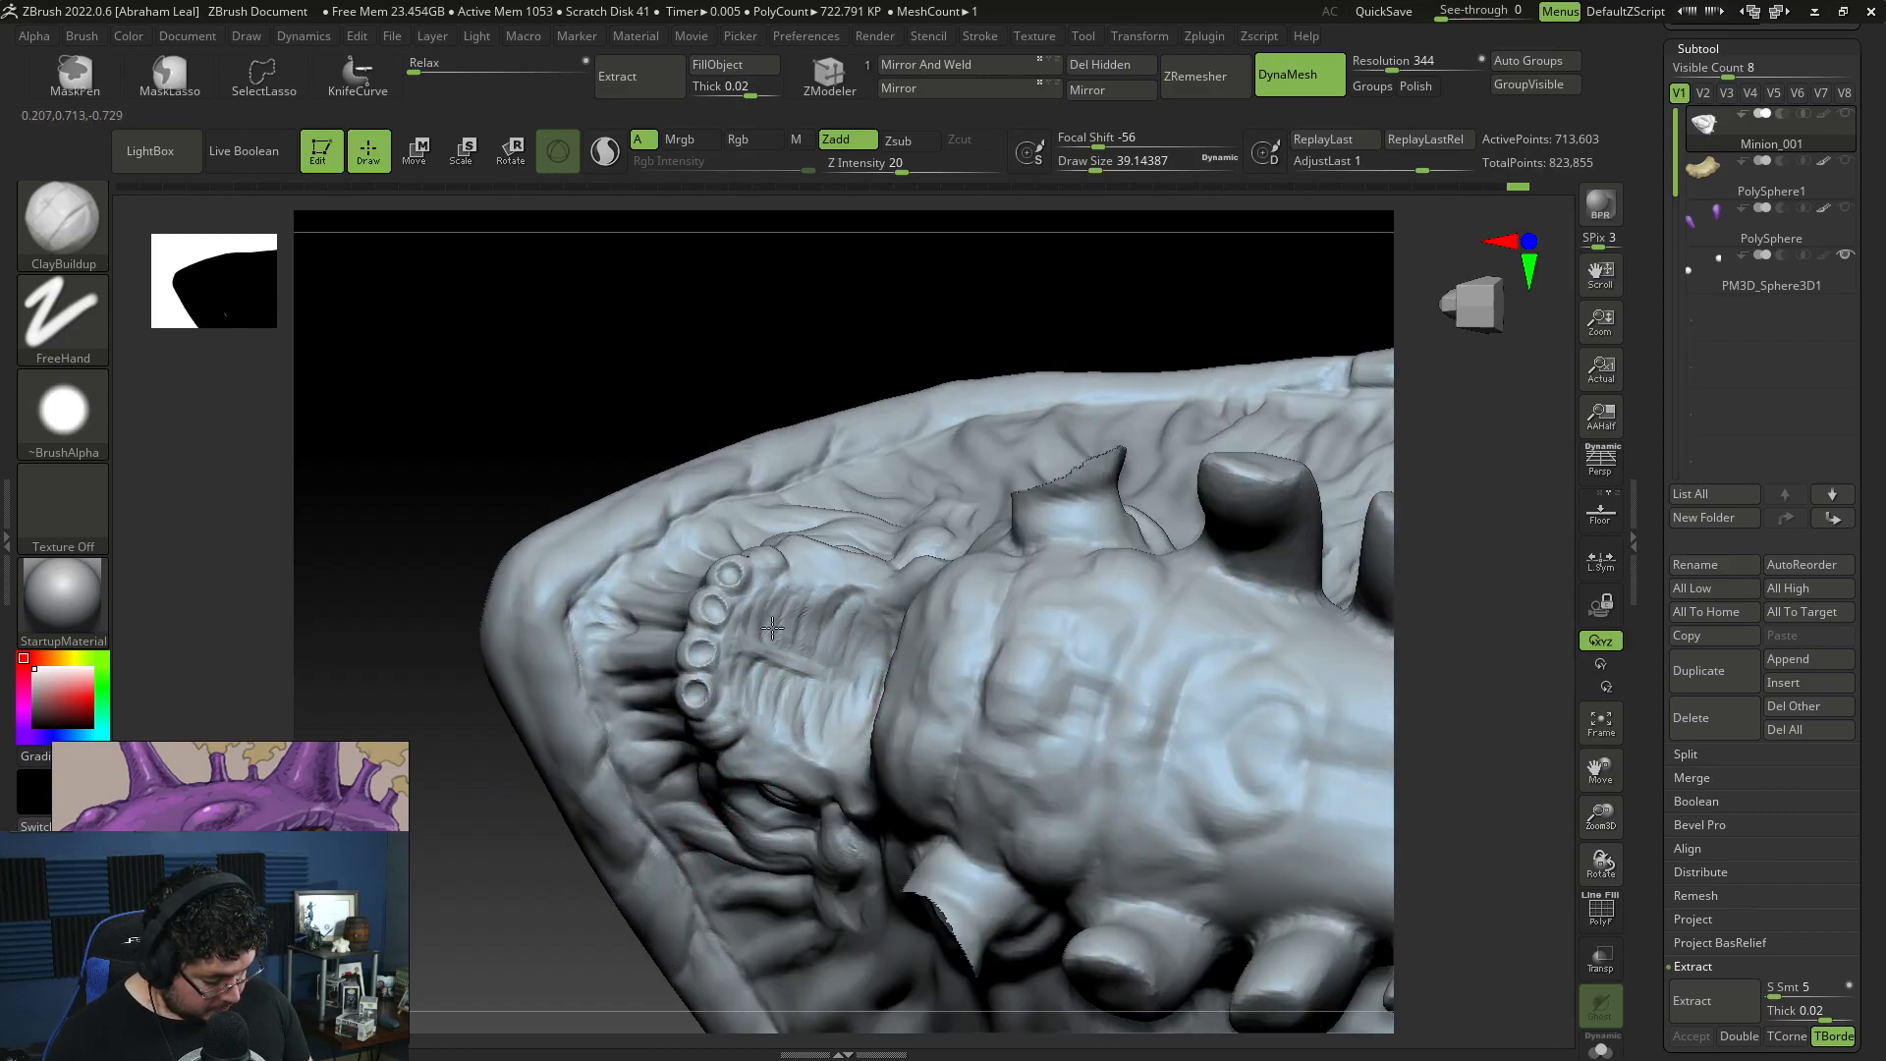
# Step: Carve the grooves between the palate ridges with DamStandard at draw size about 49
pyautogui.press('b')
pyautogui.press('d')
pyautogui.press('s')
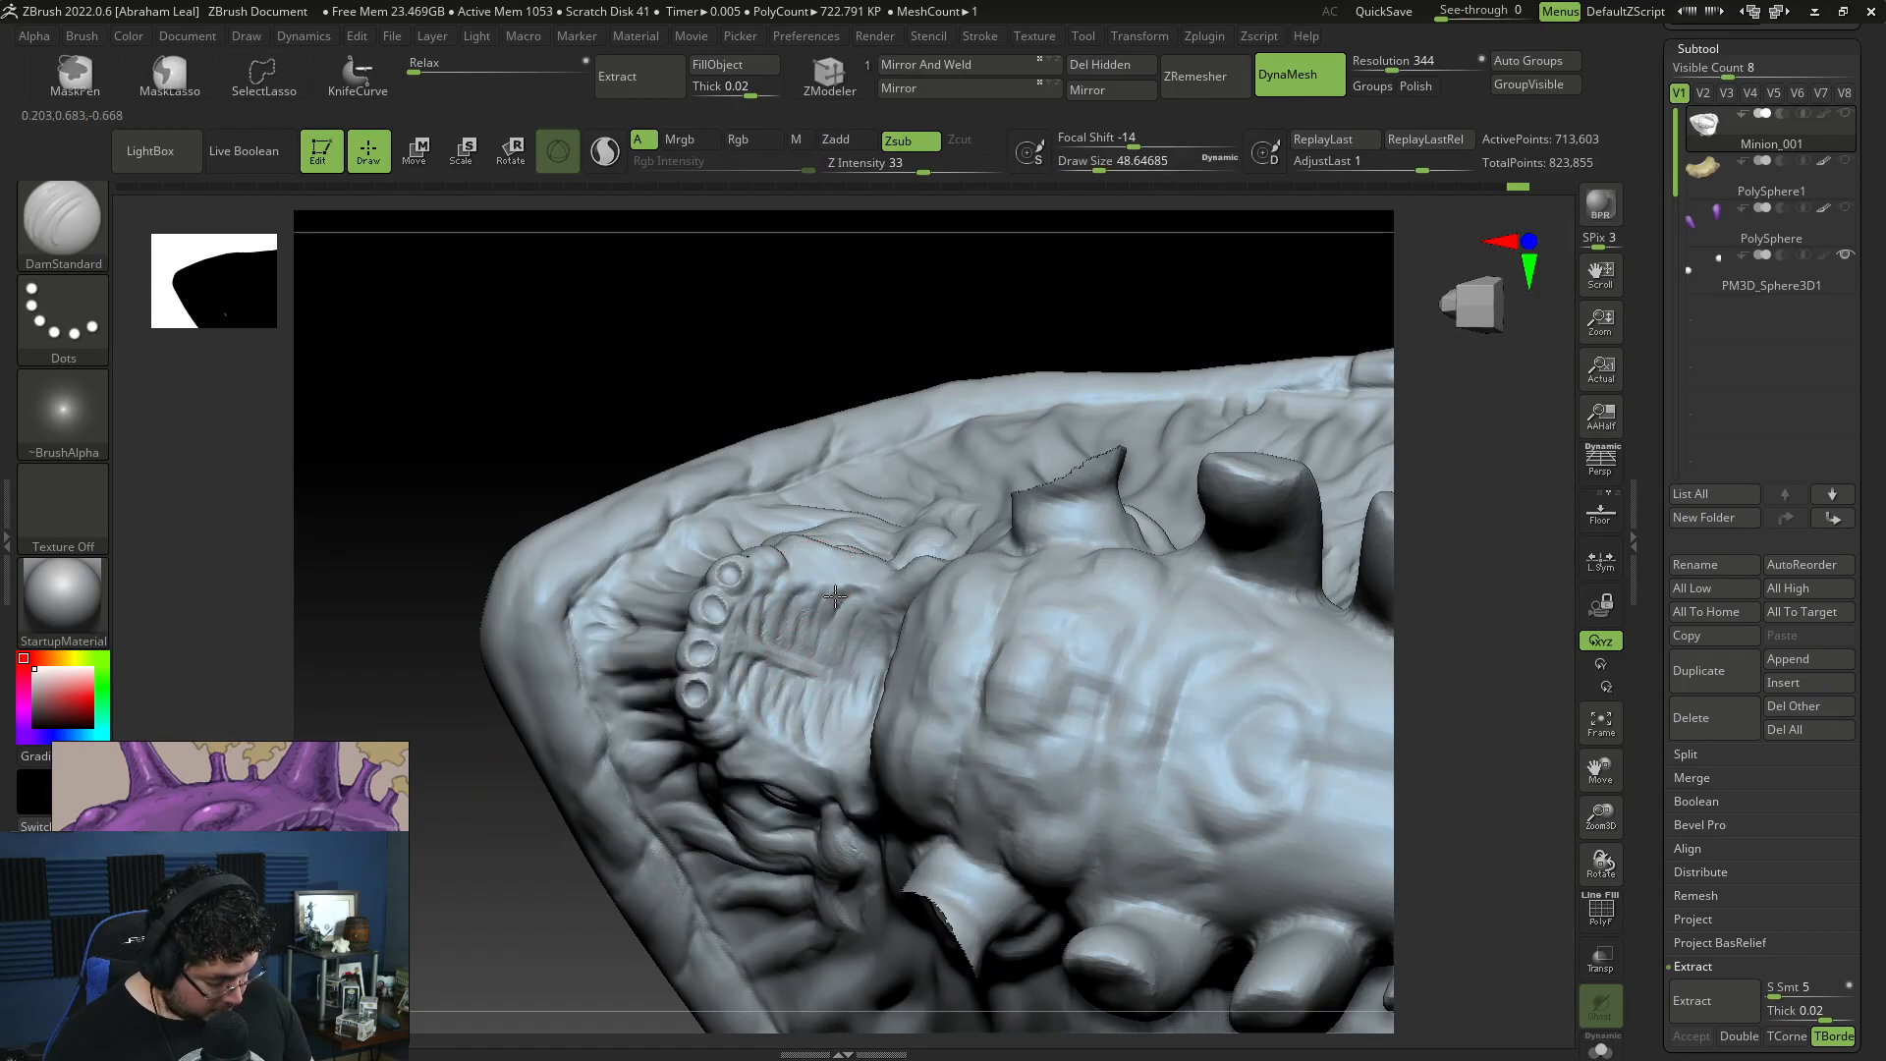
pyautogui.moveTo(849, 707)
pyautogui.mouseDown(button='right')
pyautogui.moveTo(889, 653)
pyautogui.moveTo(865, 677)
pyautogui.moveTo(884, 692)
pyautogui.moveTo(860, 778)
pyautogui.moveTo(808, 756)
pyautogui.moveTo(1115, 357)
pyautogui.moveTo(1114, 328)
pyautogui.moveTo(776, 545)
pyautogui.mouseUp(button='right')
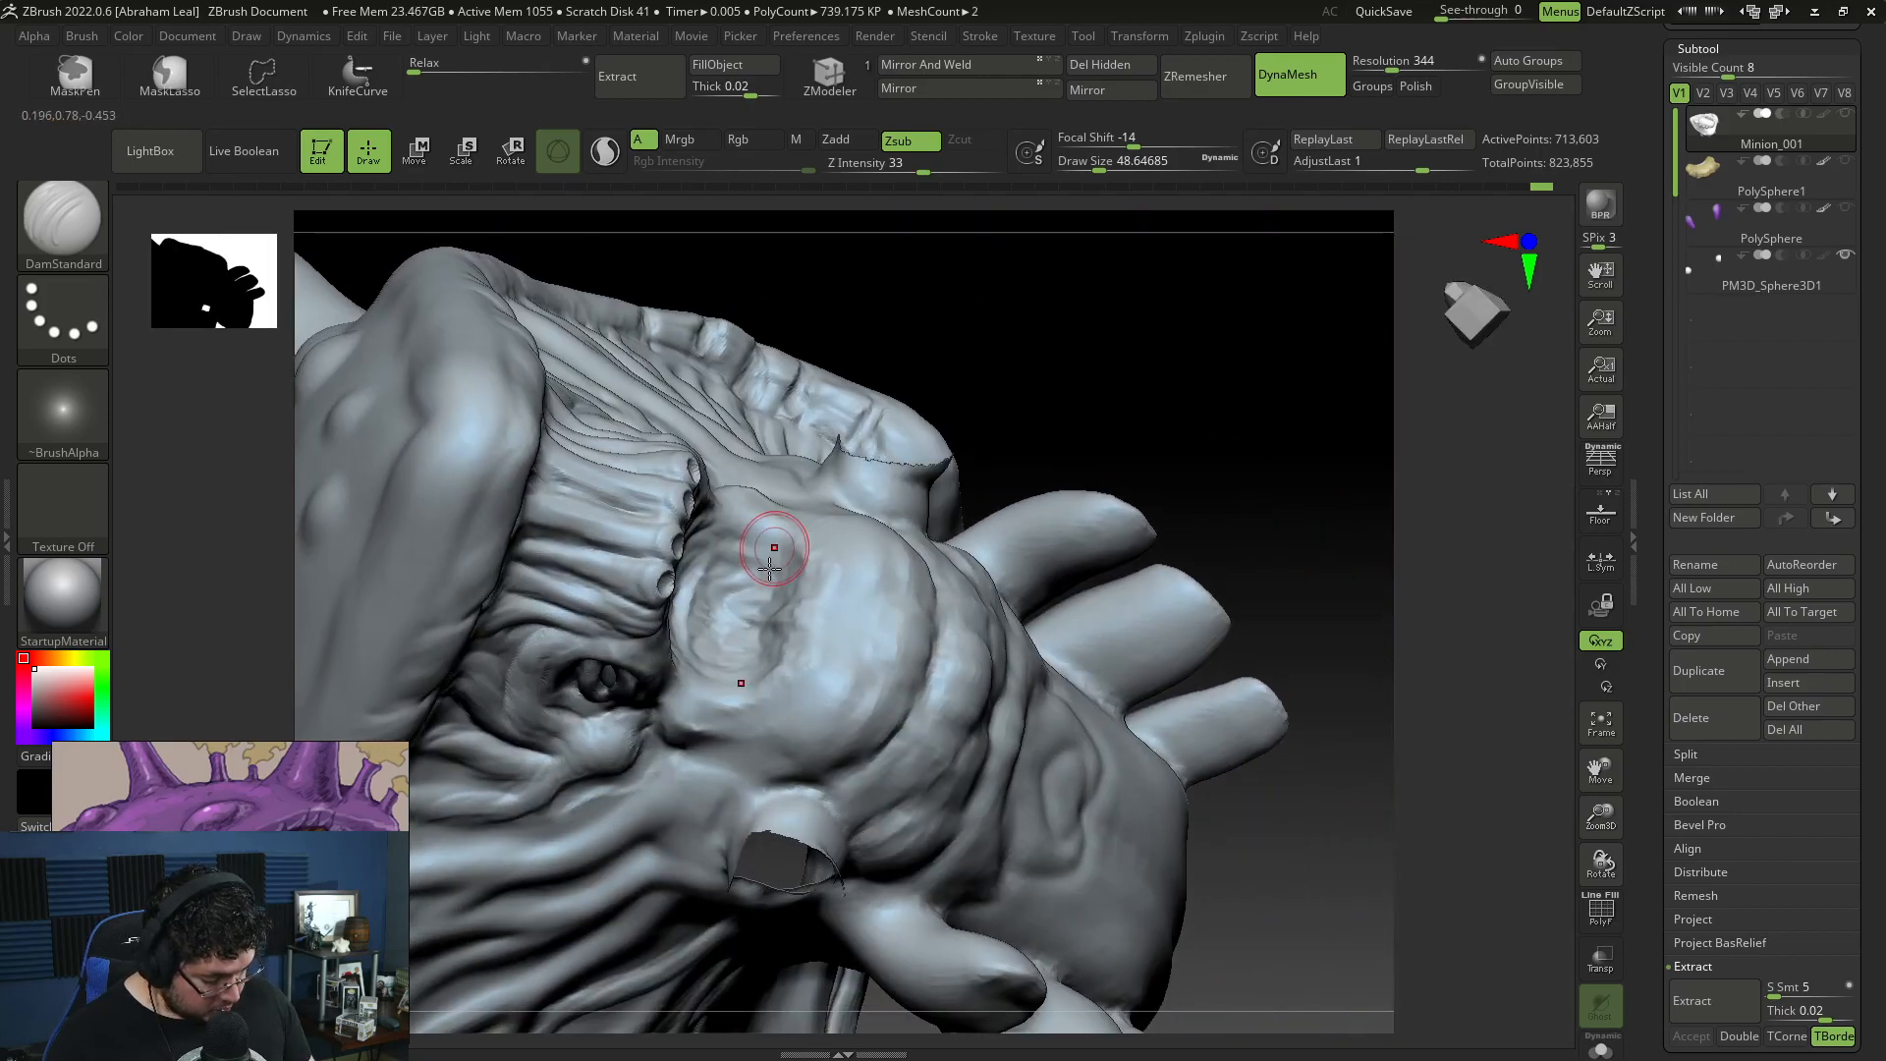
# Step: Build up clay in the throat hollow behind the tooth sockets with ClayBuildup, reducing the draw size from about 56 to 35
pyautogui.press('b')
pyautogui.press('c')
pyautogui.press('b')
pyautogui.press('space')
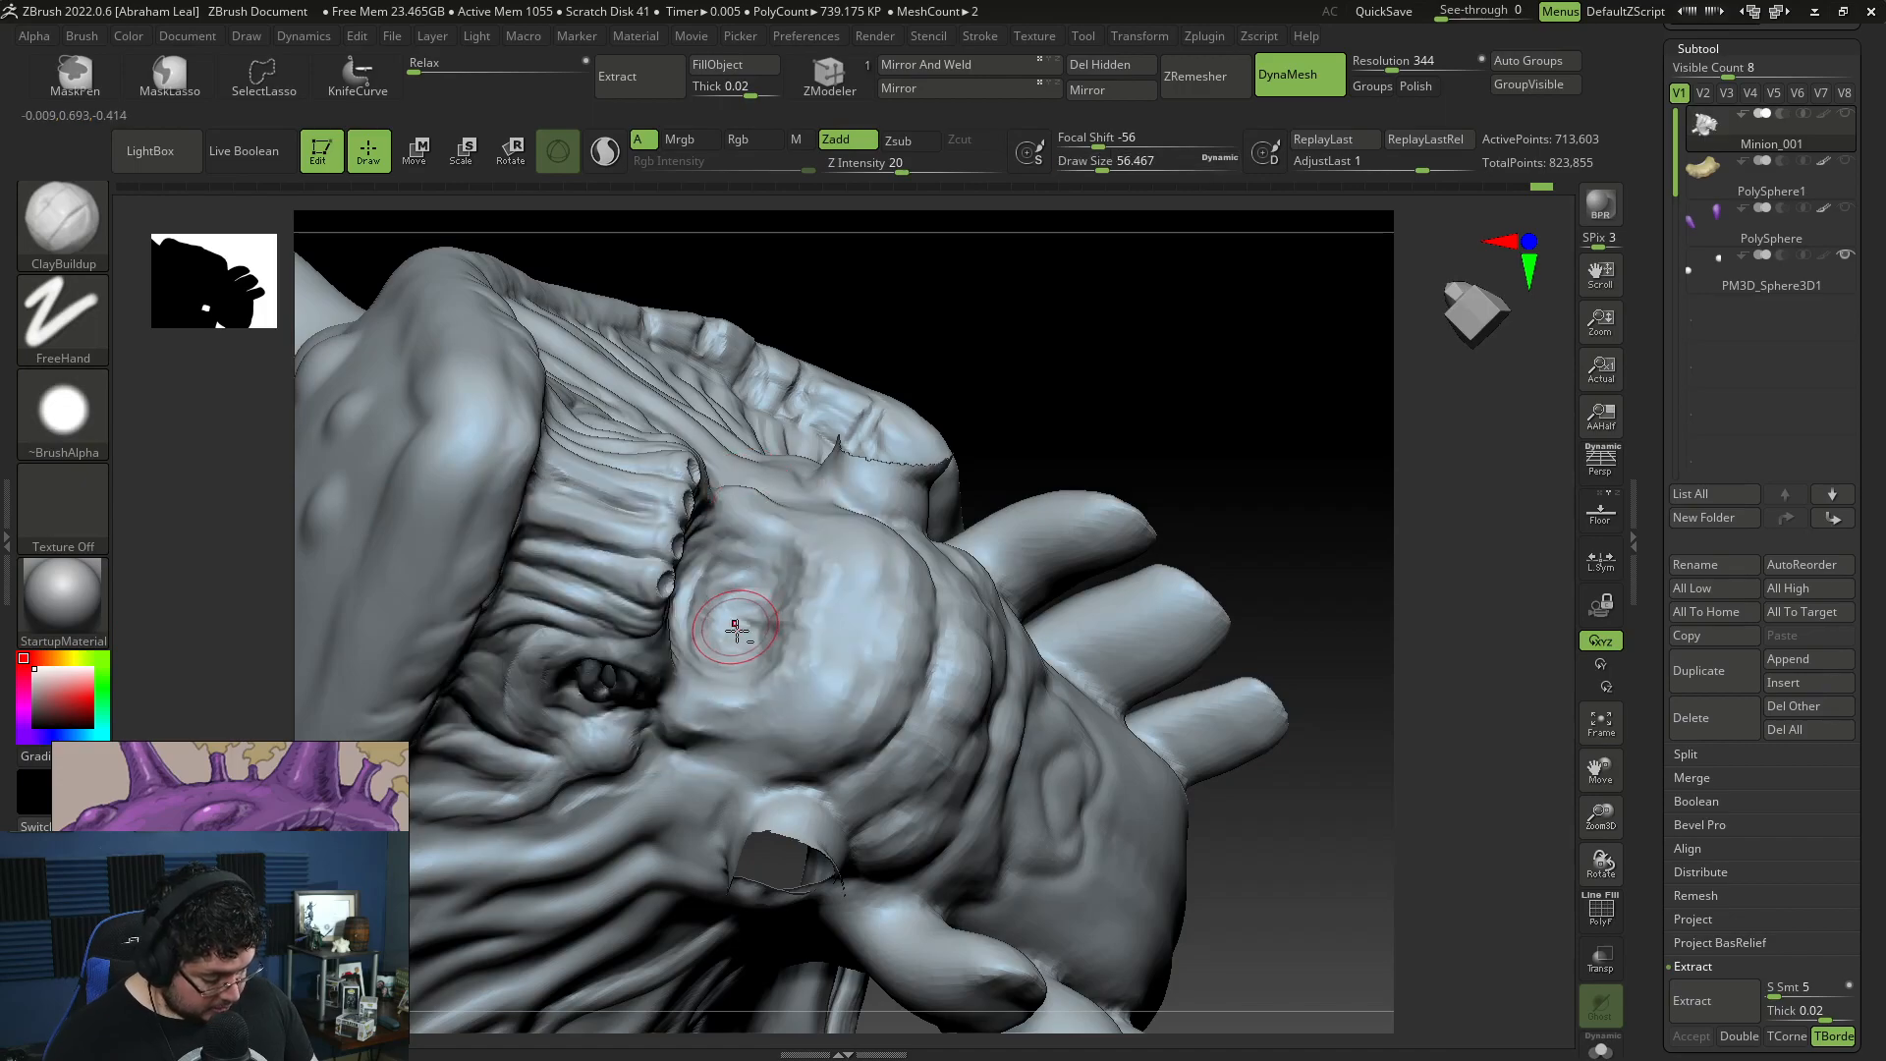
pyautogui.moveTo(741, 635); pyautogui.dragTo(707, 578)
pyautogui.press('space')
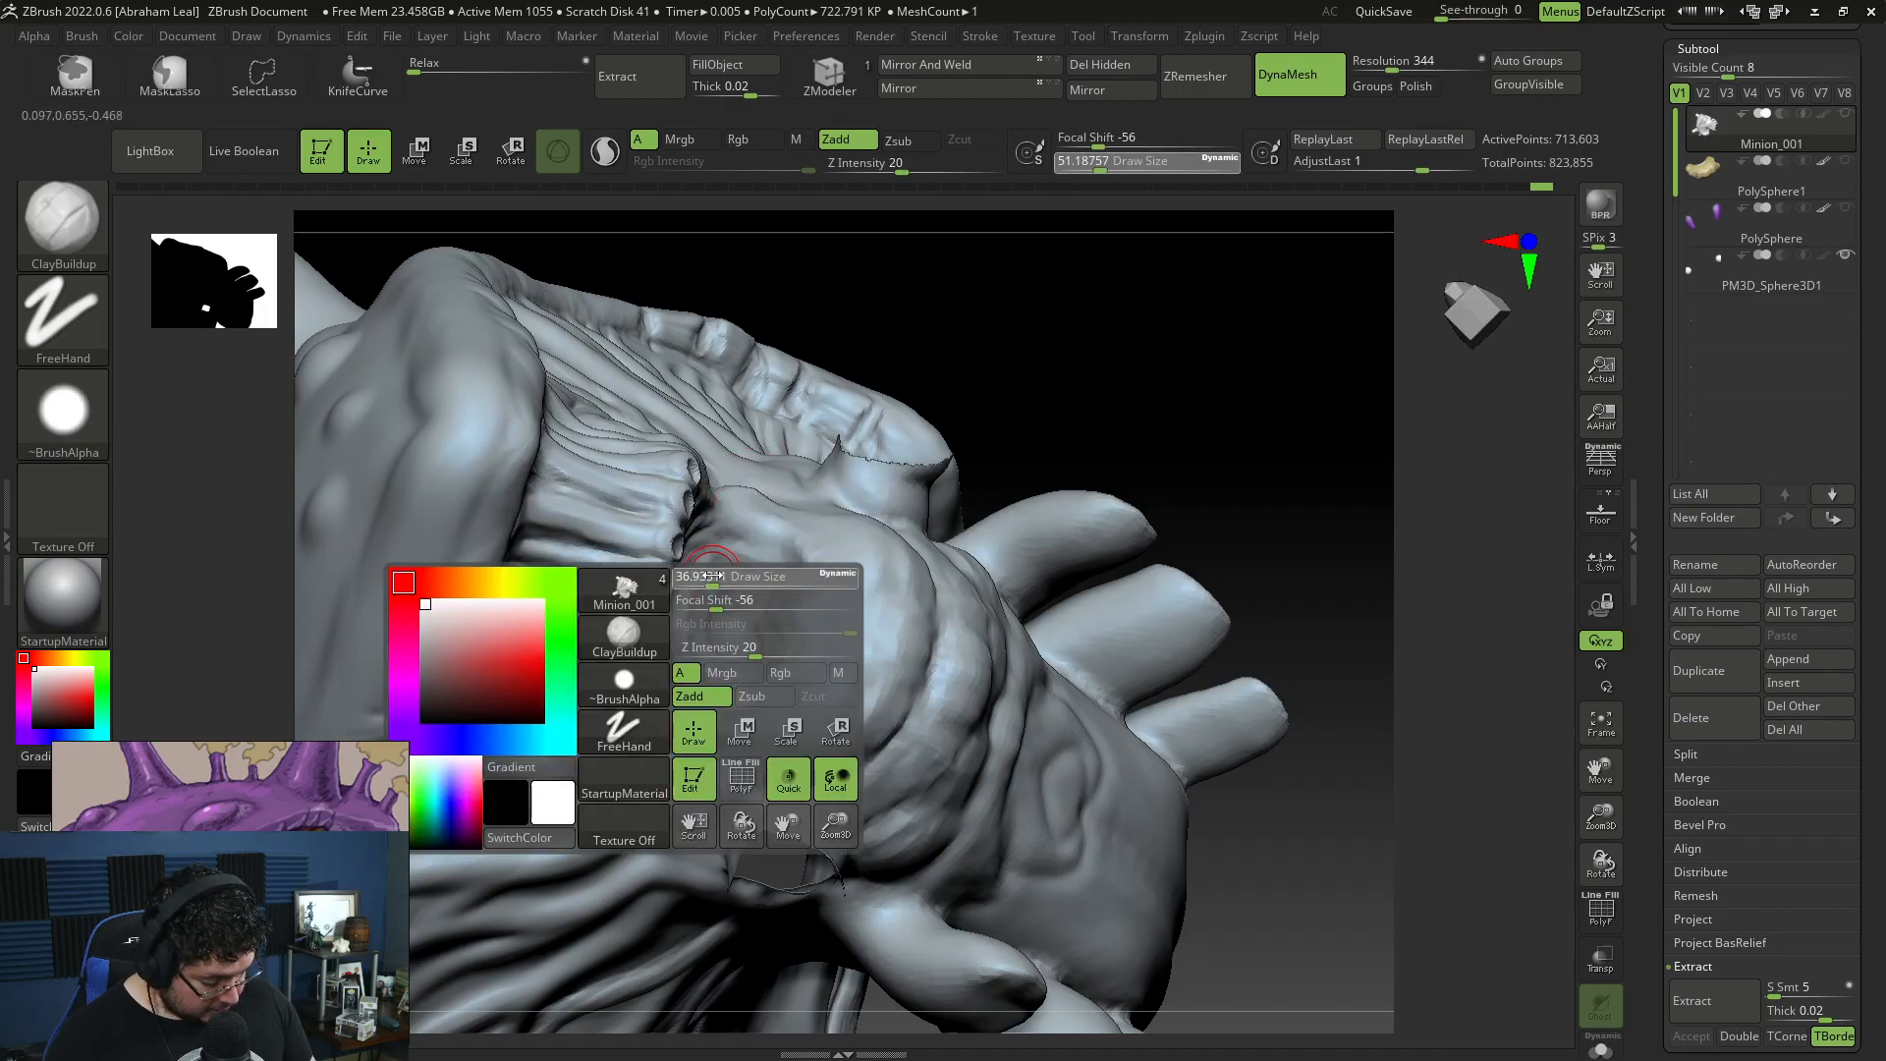
pyautogui.moveTo(853, 437); pyautogui.dragTo(1002, 353, button='right')
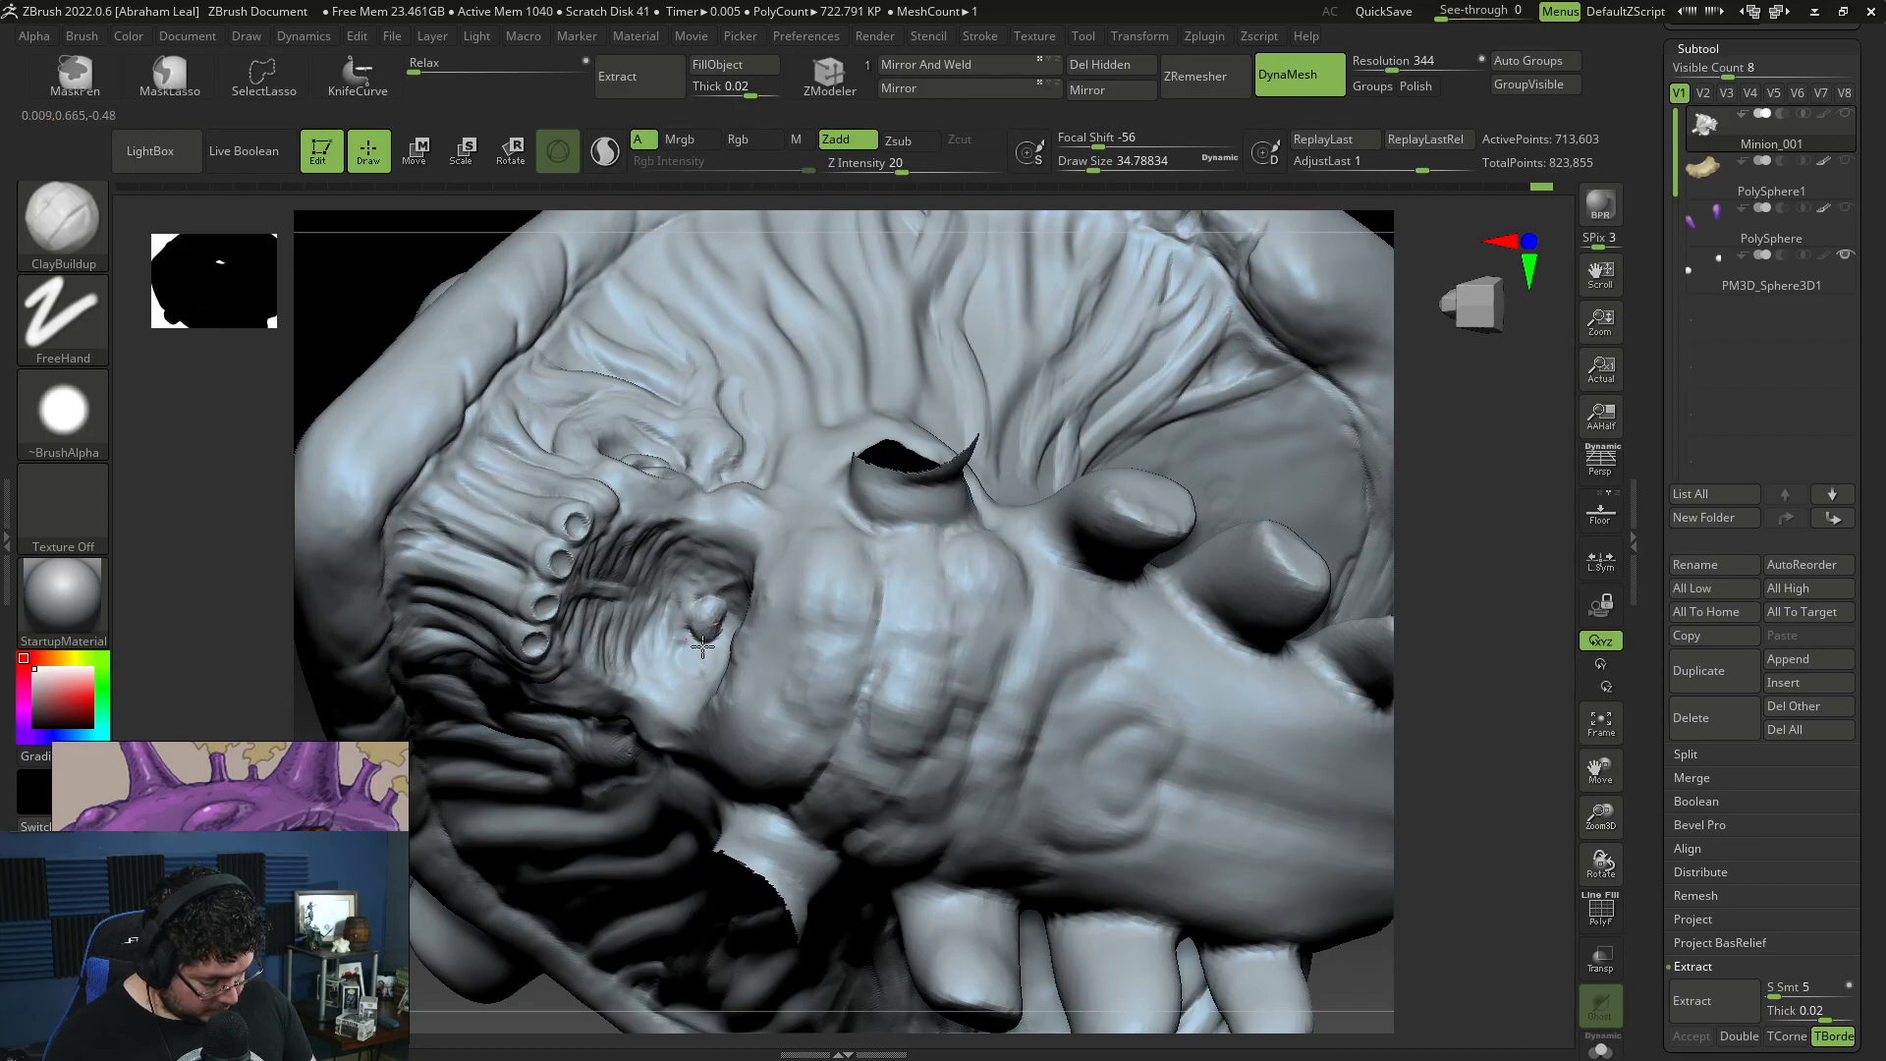
pyautogui.moveTo(1403, 513)
pyautogui.mouseDown()
pyautogui.moveTo(1481, 530)
pyautogui.moveTo(1234, 357)
pyautogui.moveTo(1193, 462)
pyautogui.mouseUp()
# Step: Shape raised folds around the small opening in the throat hollow with ClayBuildup at draw sizes of about 90 and 54
pyautogui.press('space')
pyautogui.moveTo(743, 540); pyautogui.dragTo(753, 541)
pyautogui.moveTo(1018, 329)
pyautogui.mouseDown()
pyautogui.moveTo(973, 355)
pyautogui.moveTo(1103, 320)
pyautogui.moveTo(1057, 315)
pyautogui.mouseUp()
pyautogui.moveTo(757, 623); pyautogui.dragTo(742, 638)
pyautogui.press('space')
pyautogui.moveTo(780, 538); pyautogui.dragTo(797, 538)
pyautogui.moveTo(1100, 319); pyautogui.dragTo(963, 348)
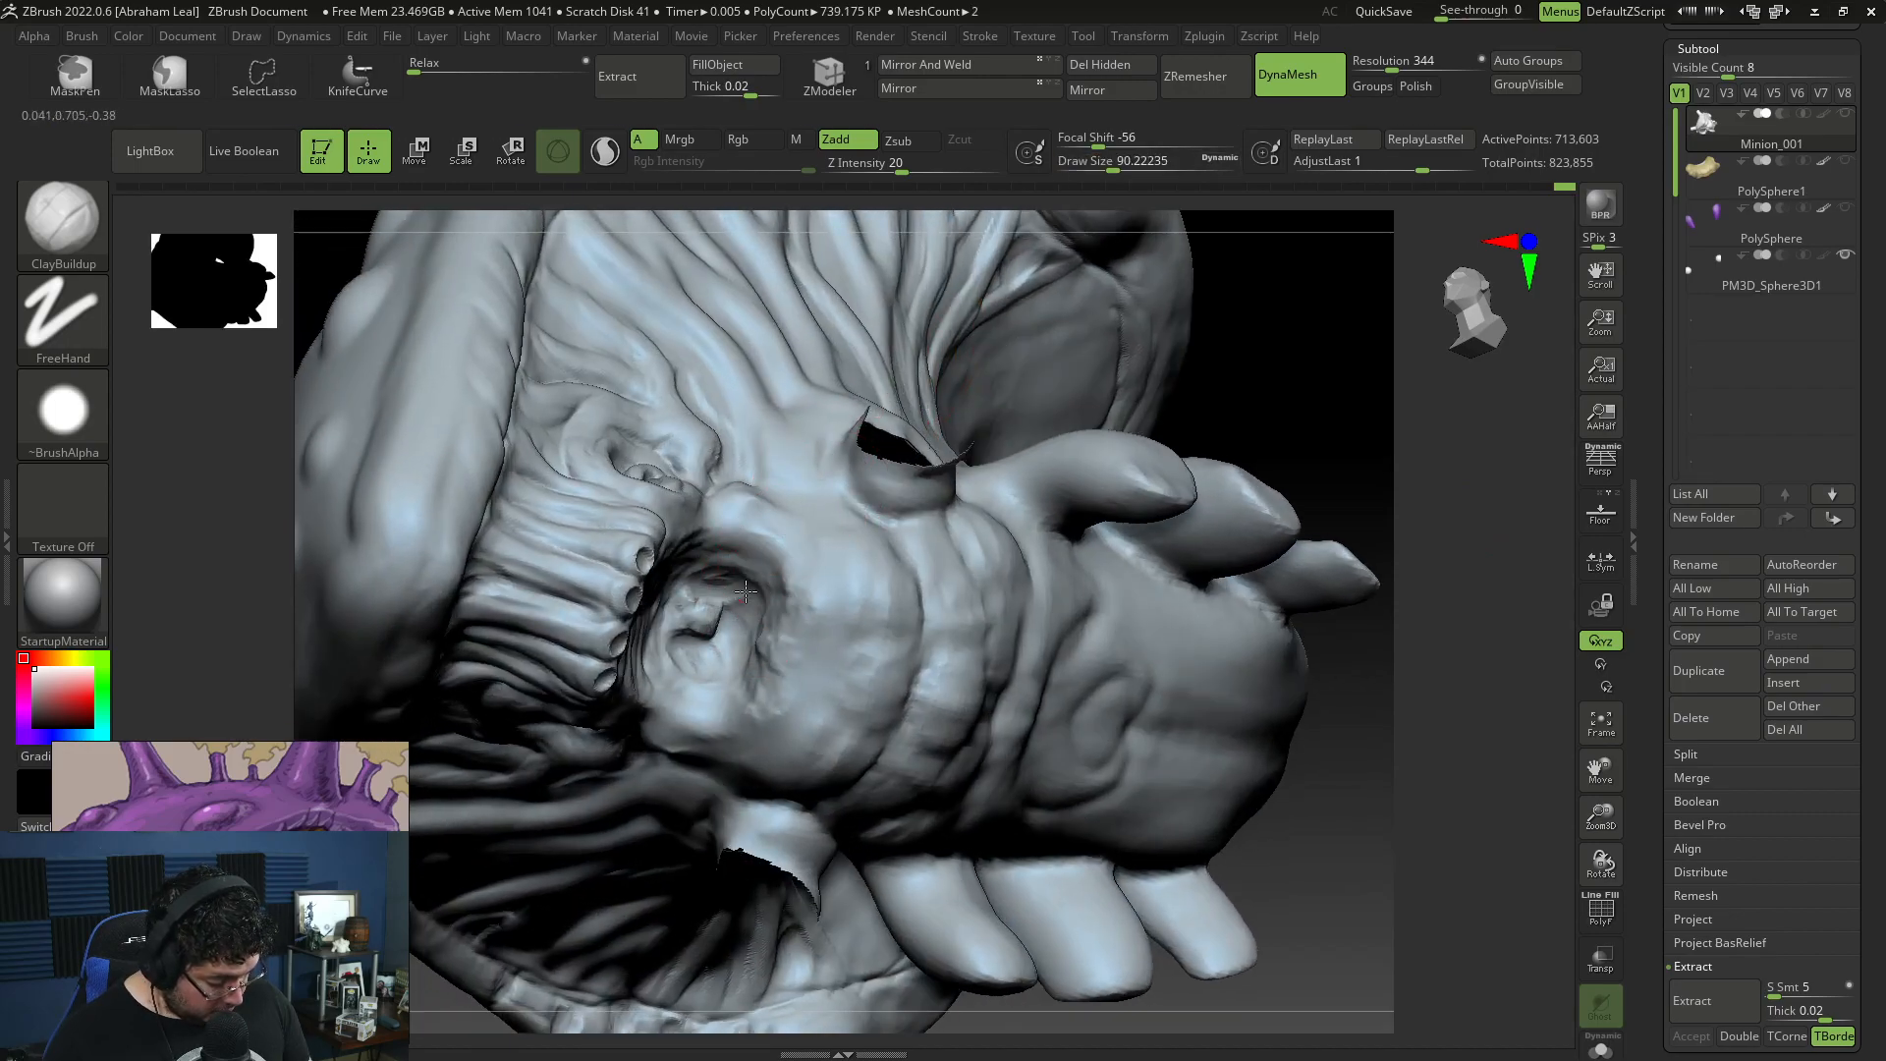
pyautogui.press('space')
pyautogui.moveTo(736, 609); pyautogui.dragTo(696, 609)
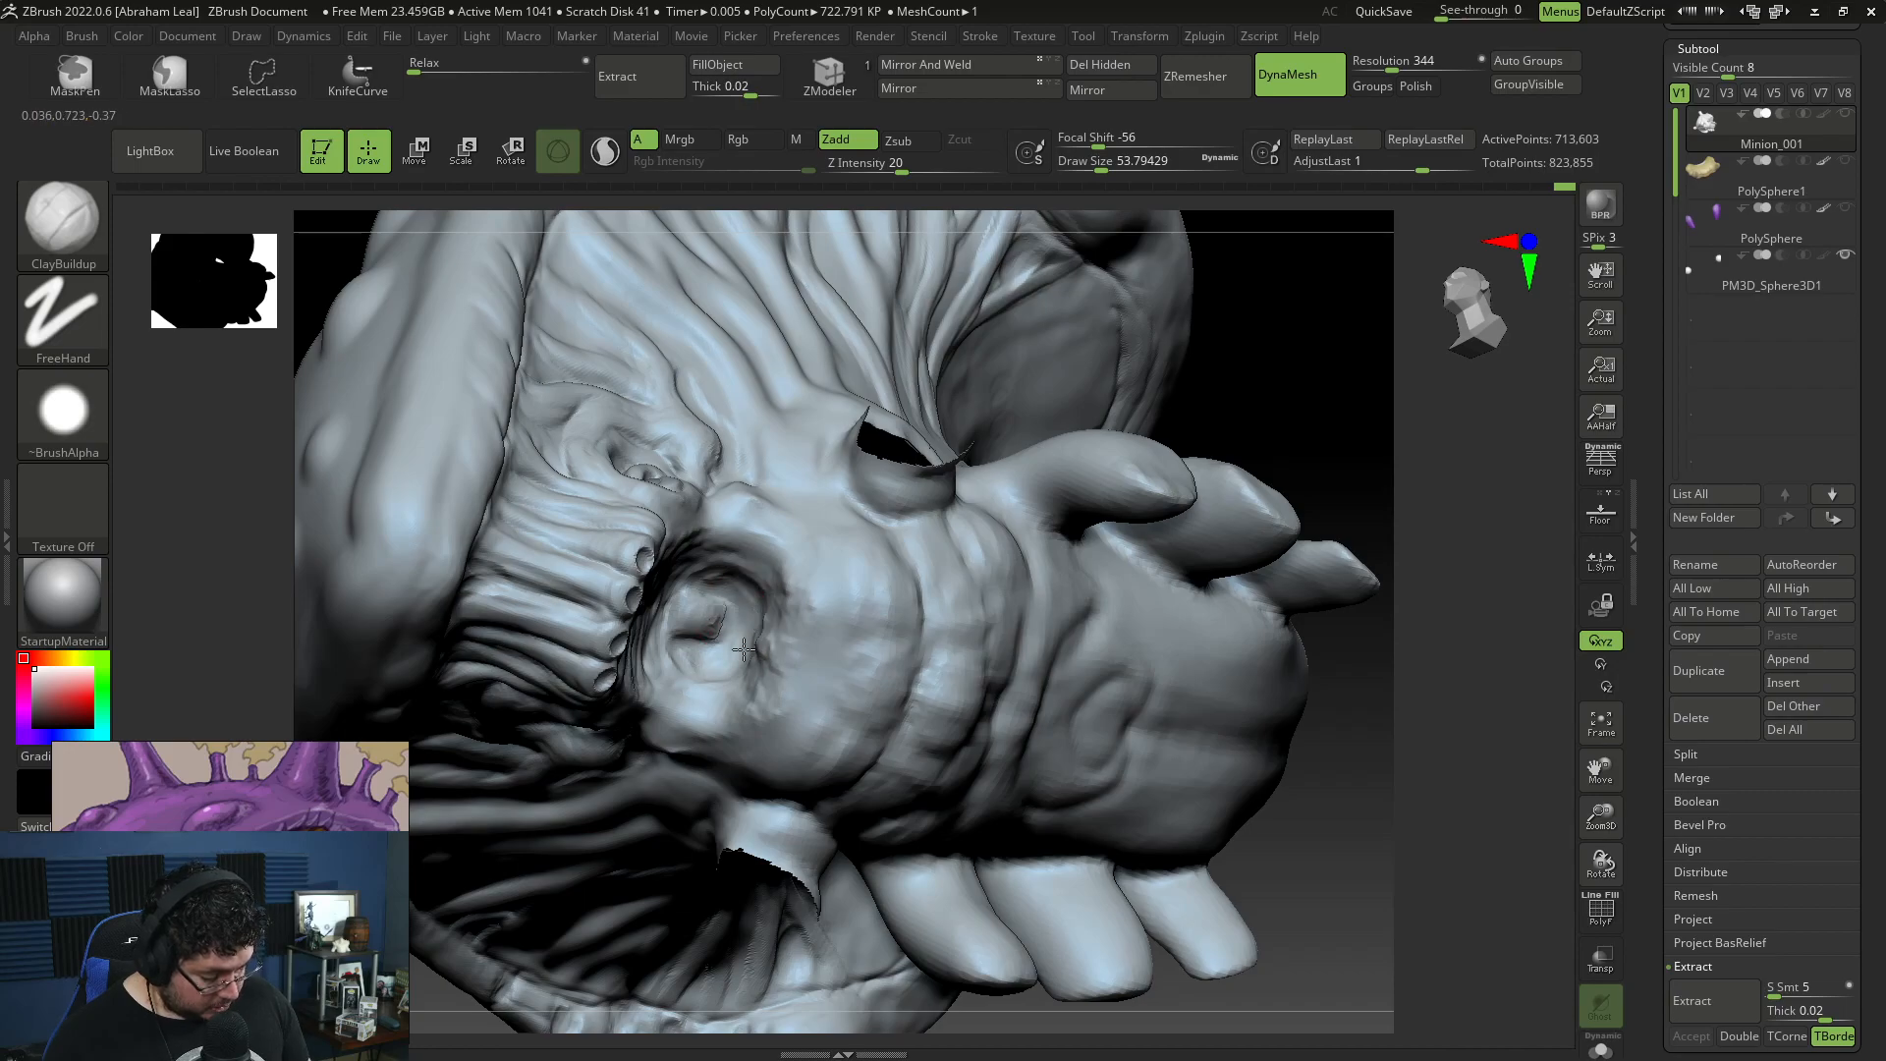
pyautogui.moveTo(1314, 416)
pyautogui.mouseDown()
pyautogui.moveTo(871, 786)
pyautogui.moveTo(842, 754)
pyautogui.mouseUp()
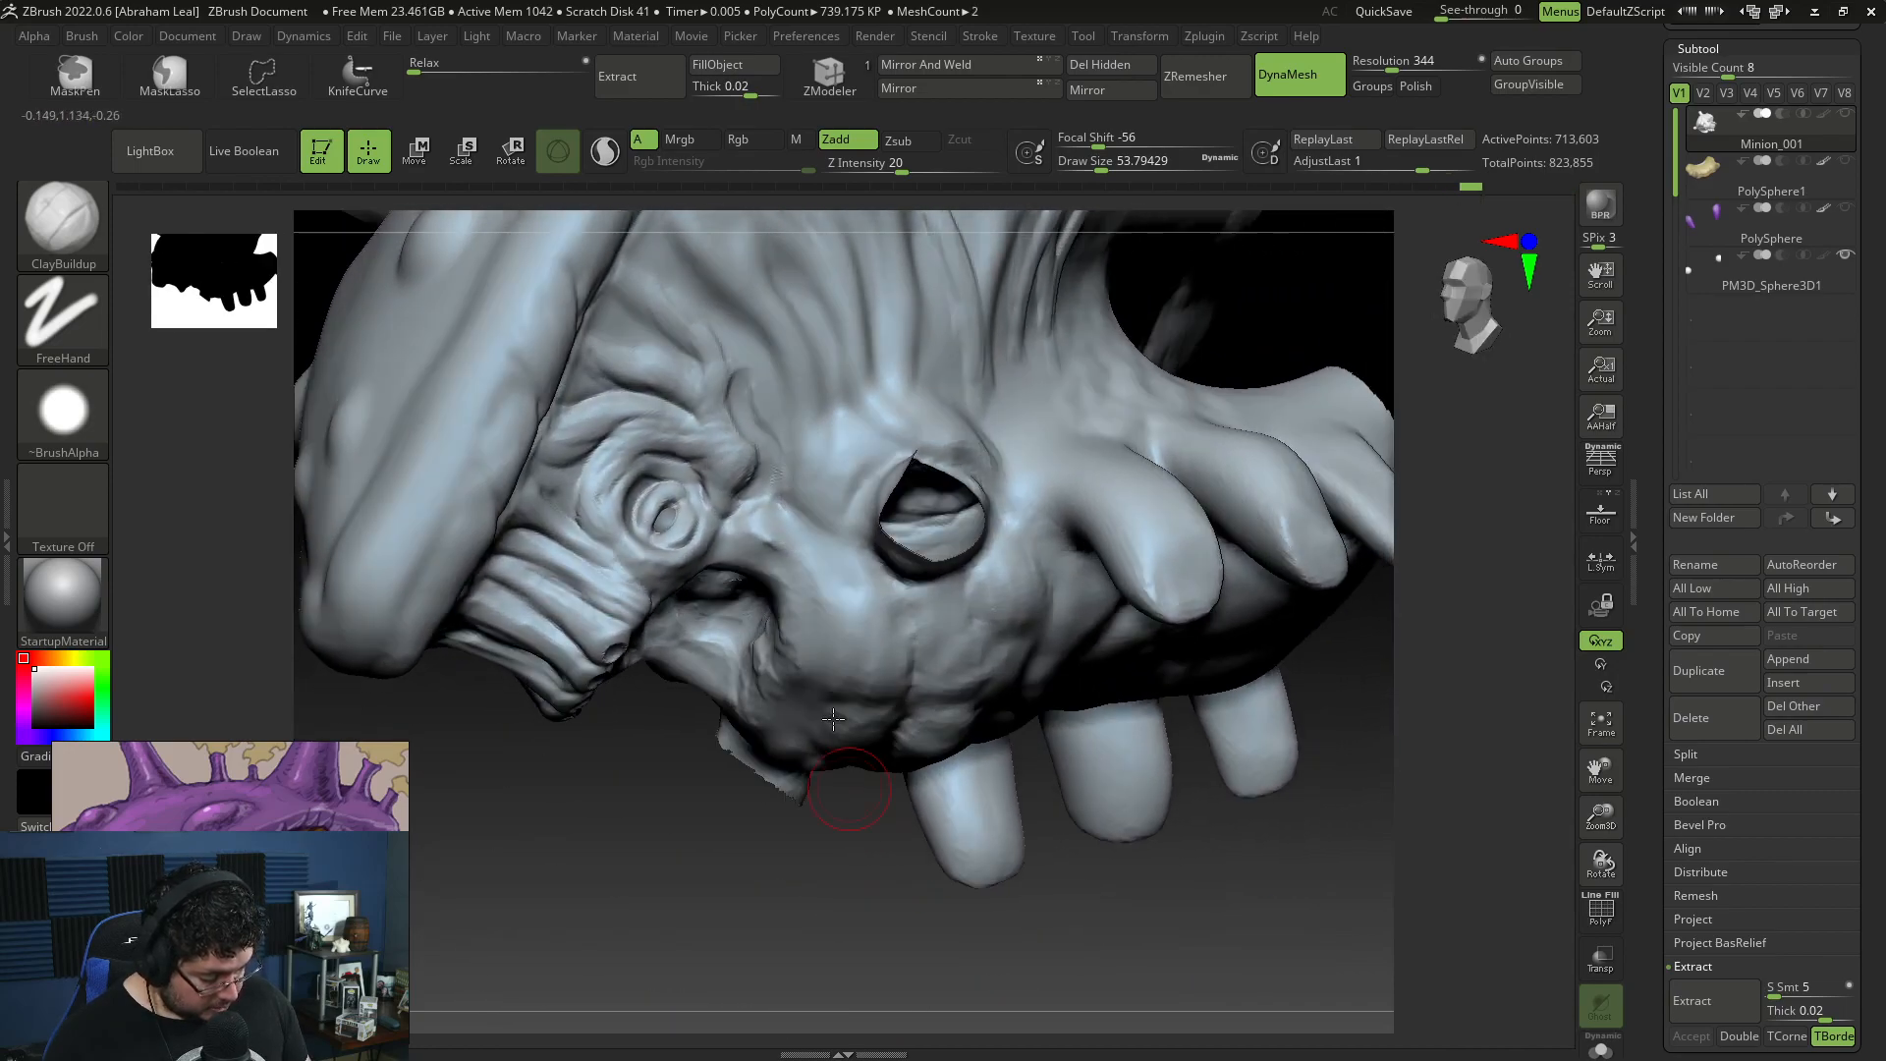
# Step: Unhide the hidden horn geometry of the head mesh
pyautogui.moveTo(1173, 295)
pyautogui.mouseDown()
pyautogui.moveTo(1095, 339)
pyautogui.moveTo(833, 884)
pyautogui.moveTo(786, 898)
pyautogui.mouseUp()
pyautogui.moveTo(1169, 366); pyautogui.dragTo(1125, 418)
pyautogui.moveTo(1027, 328); pyautogui.dragTo(1148, 320)
pyautogui.moveTo(1383, 379)
pyautogui.mouseDown()
pyautogui.moveTo(1334, 391)
pyautogui.moveTo(1316, 356)
pyautogui.mouseUp()
pyautogui.keyDown('ctrl'); pyautogui.keyDown('shift'); pyautogui.click(1333, 390); pyautogui.keyUp('shift'); pyautogui.keyUp('ctrl')
pyautogui.keyDown('alt'); pyautogui.moveTo(1316, 355); pyautogui.dragTo(1306, 413); pyautogui.keyUp('alt')
# Step: Carve a curved crease in front of the side horn's base, below the eye, with DamStandard at draw size about 33
pyautogui.press('b')
pyautogui.press('d')
pyautogui.press('s')
pyautogui.press('space')
pyautogui.click(790, 457)
pyautogui.moveTo(791, 451)
pyautogui.mouseDown()
pyautogui.moveTo(749, 560)
pyautogui.moveTo(792, 614)
pyautogui.mouseUp()
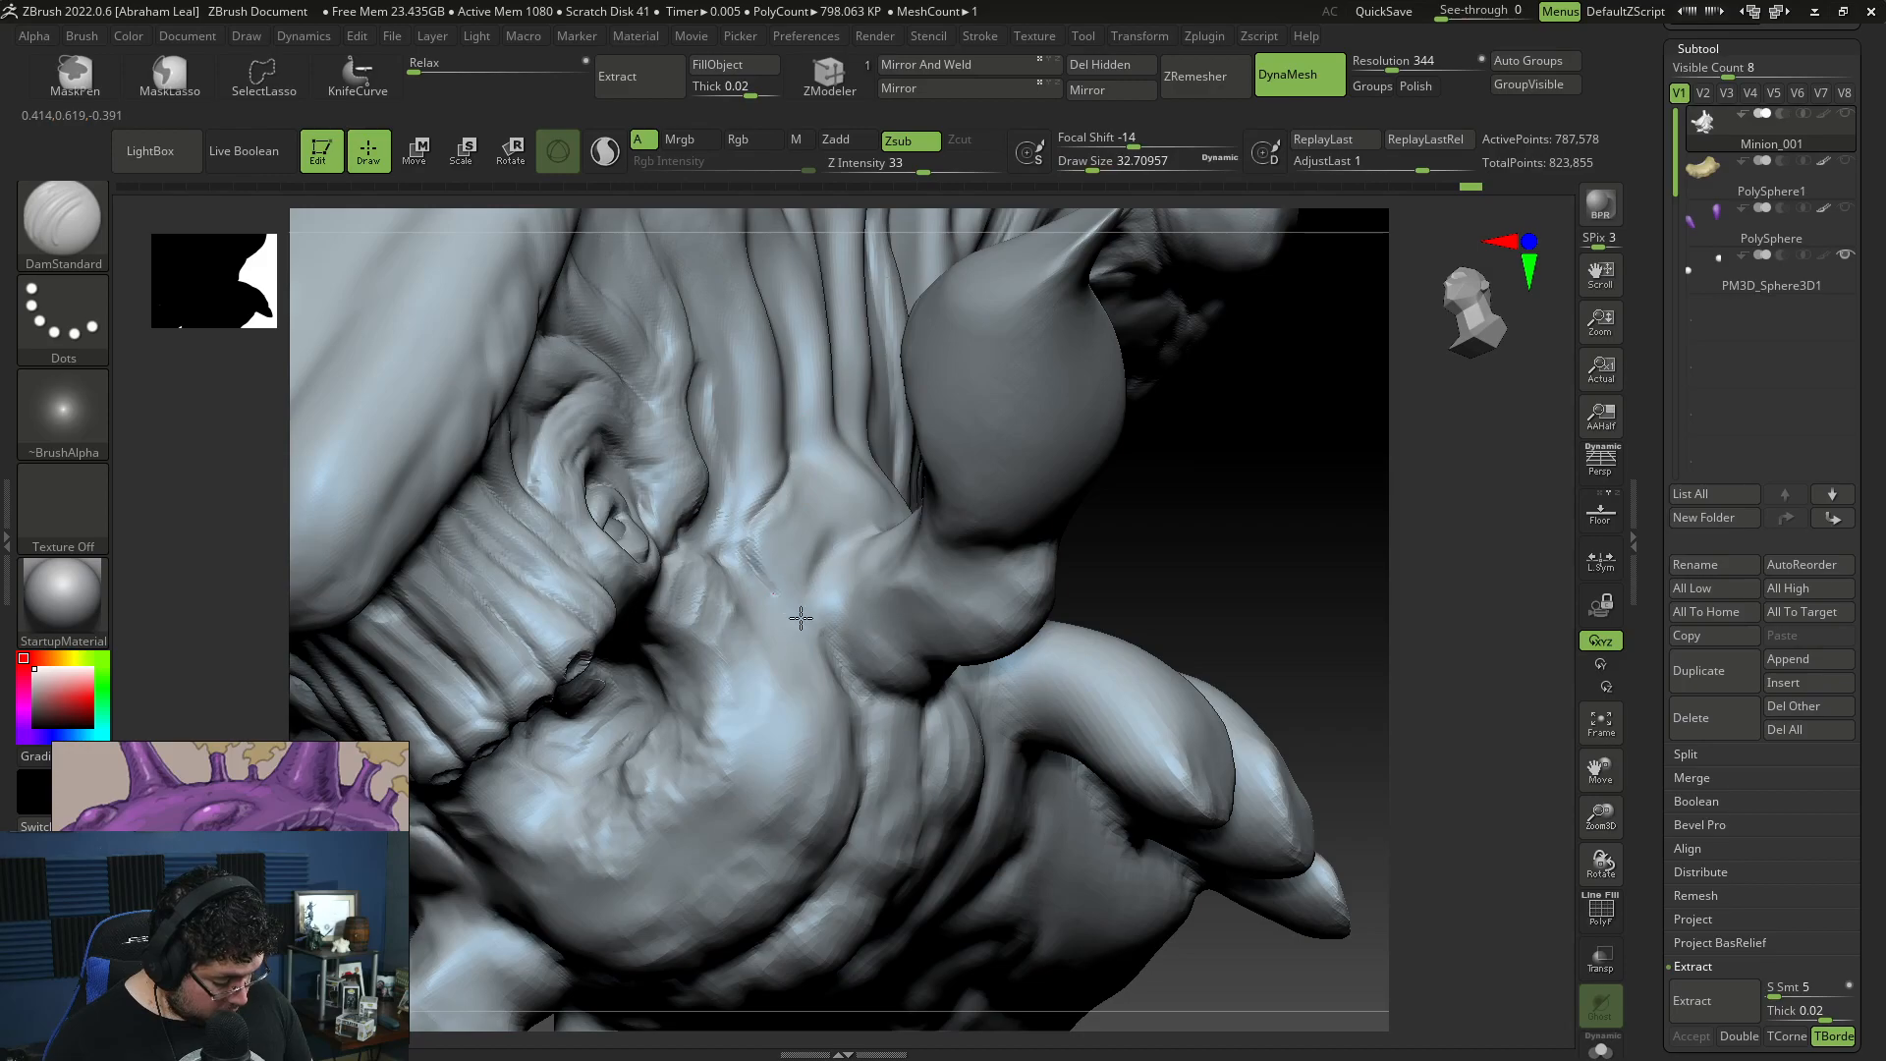
pyautogui.moveTo(746, 553); pyautogui.dragTo(807, 613)
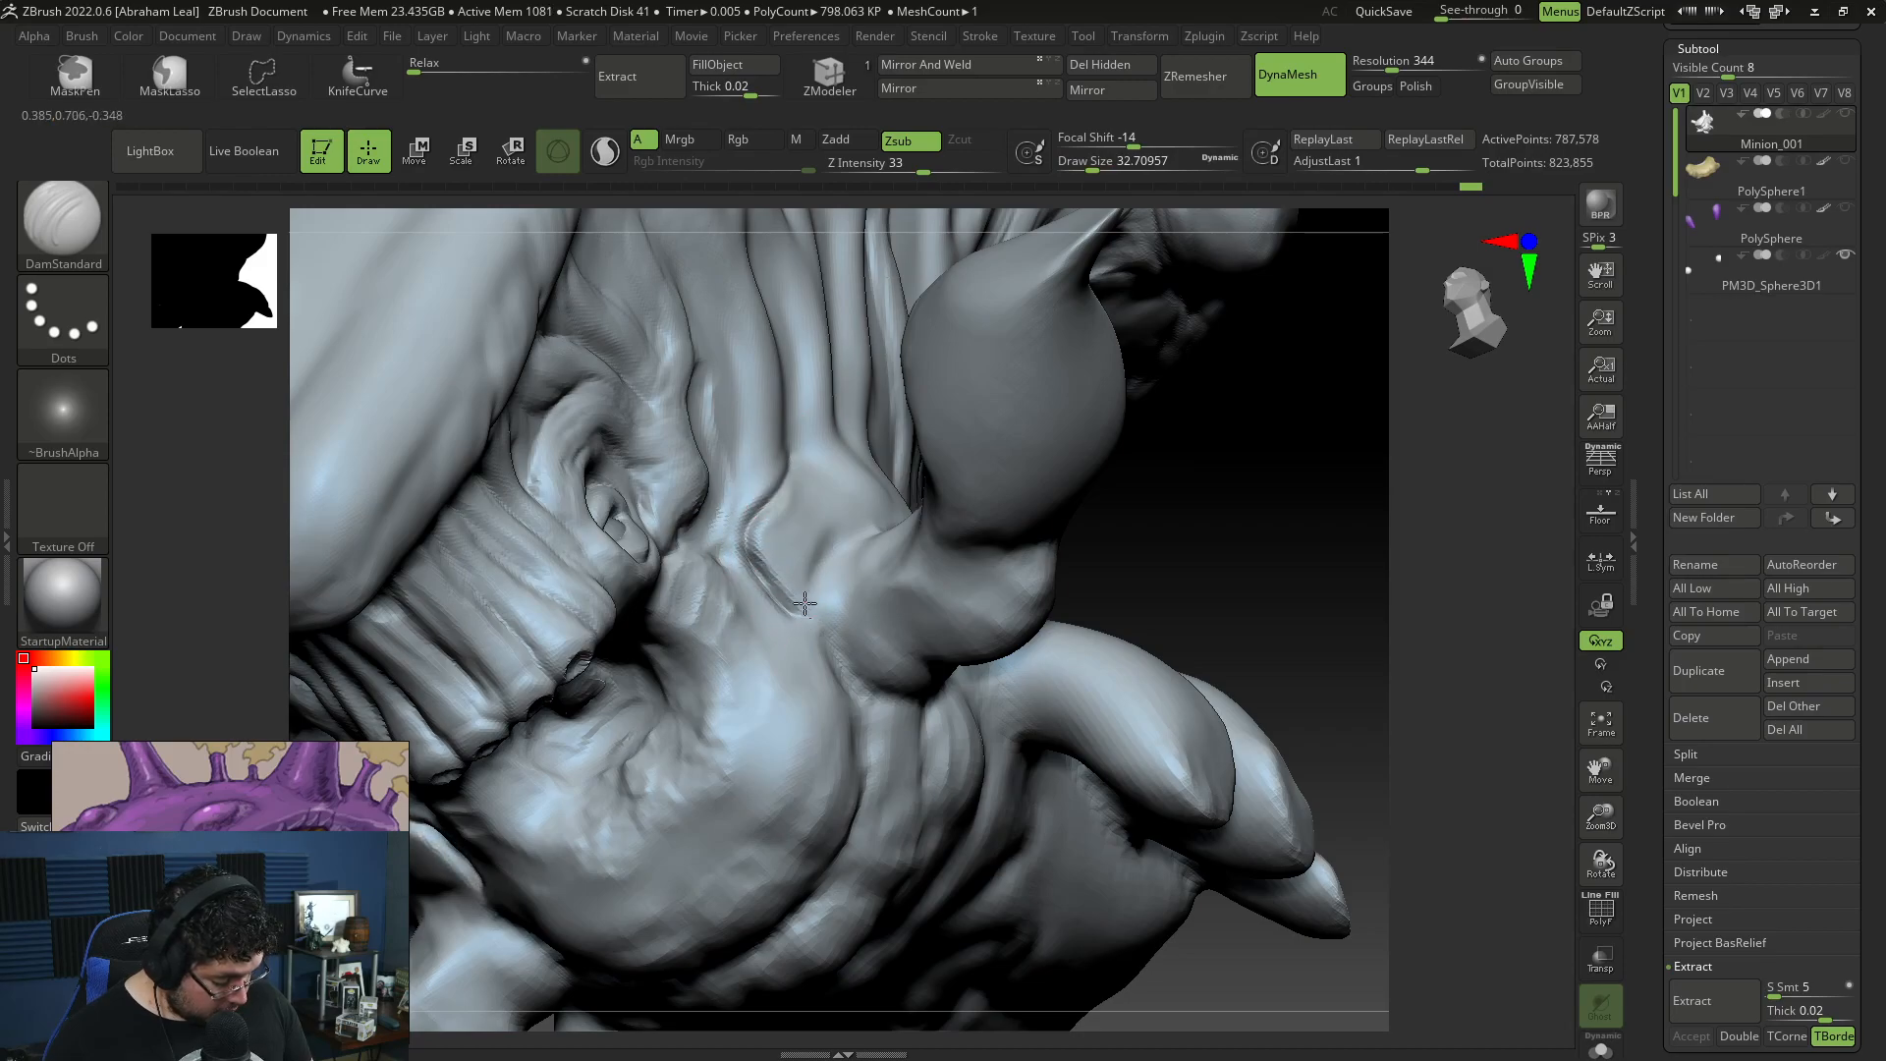
# Step: Continue the DamStandard crease around behind the side horn's base to outline a small plate beside it
pyautogui.moveTo(1120, 463)
pyautogui.mouseDown()
pyautogui.moveTo(1325, 539)
pyautogui.moveTo(865, 551)
pyautogui.moveTo(884, 585)
pyautogui.moveTo(938, 575)
pyautogui.moveTo(977, 618)
pyautogui.moveTo(998, 555)
pyautogui.moveTo(959, 497)
pyautogui.mouseUp()
pyautogui.moveTo(530, 835); pyautogui.dragTo(778, 857)
pyautogui.moveTo(1221, 433); pyautogui.dragTo(834, 476)
pyautogui.moveTo(1254, 449)
pyautogui.mouseDown()
pyautogui.moveTo(1360, 349)
pyautogui.moveTo(688, 575)
pyautogui.mouseUp()
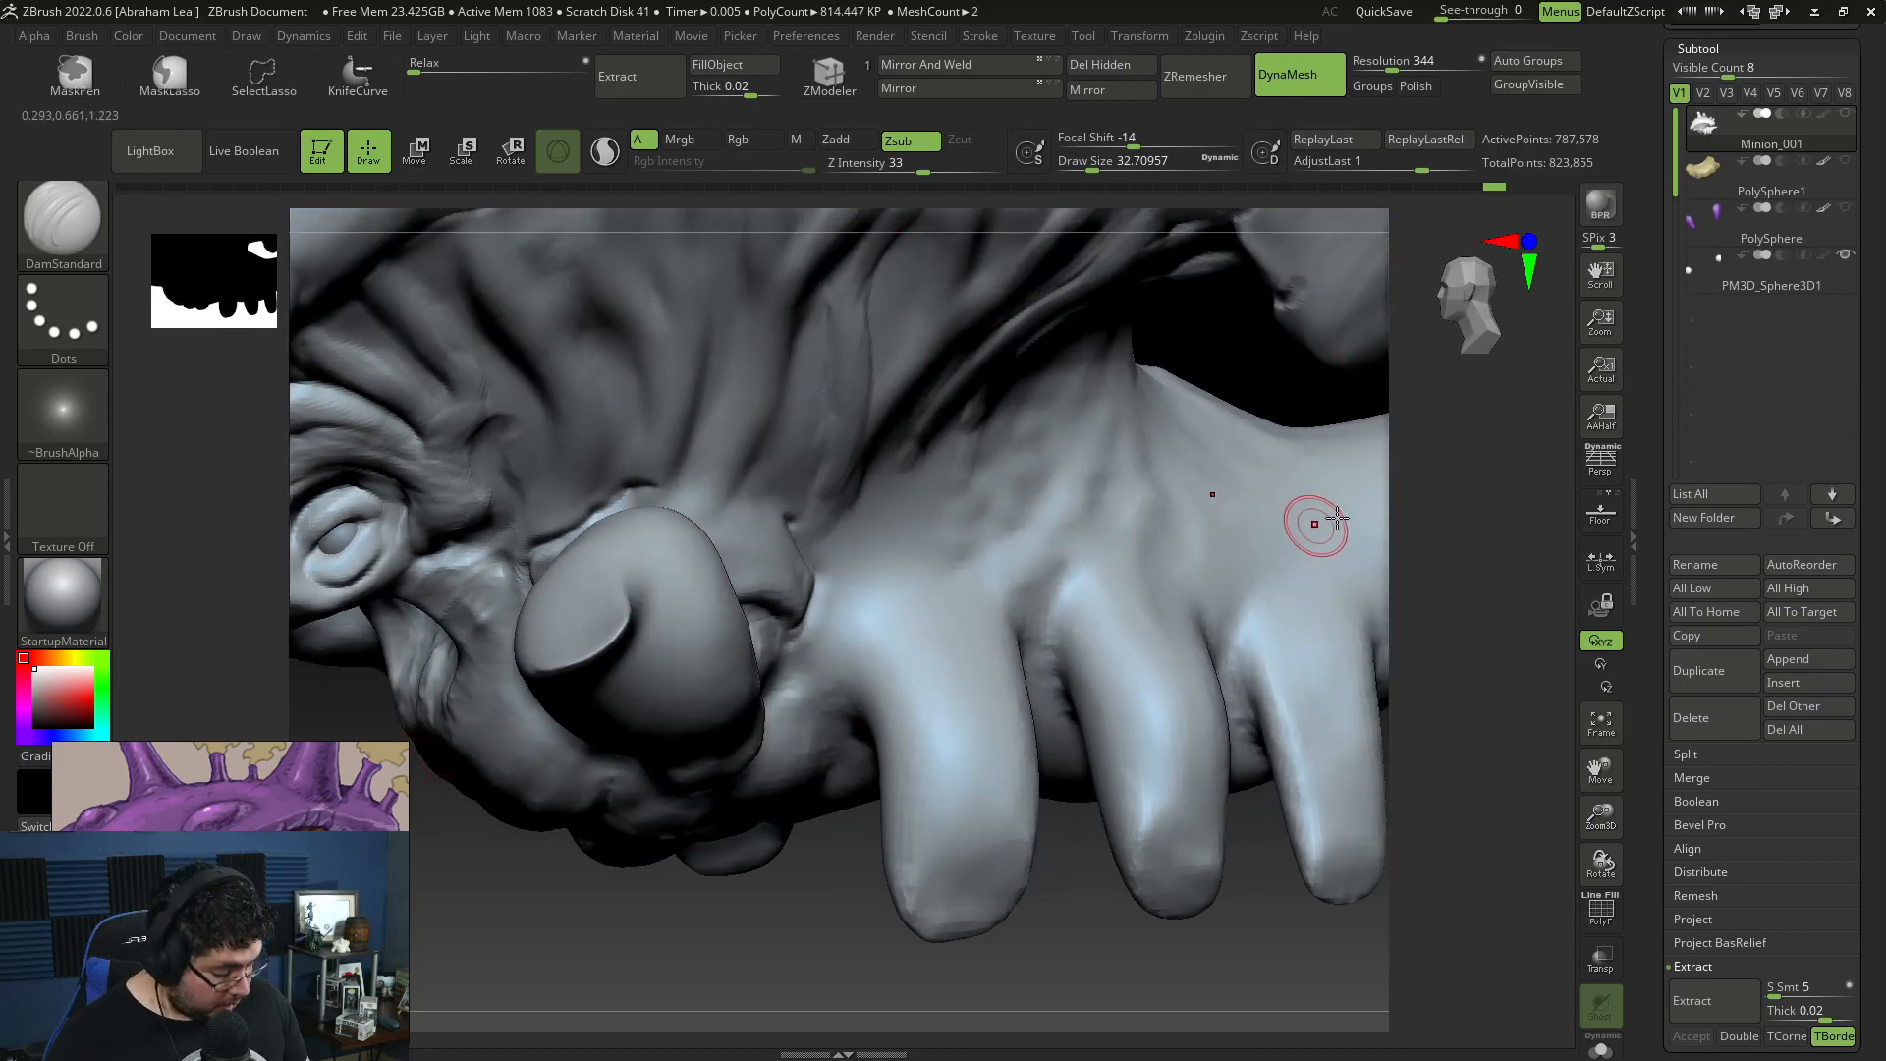
pyautogui.moveTo(1360, 414); pyautogui.dragTo(1306, 552)
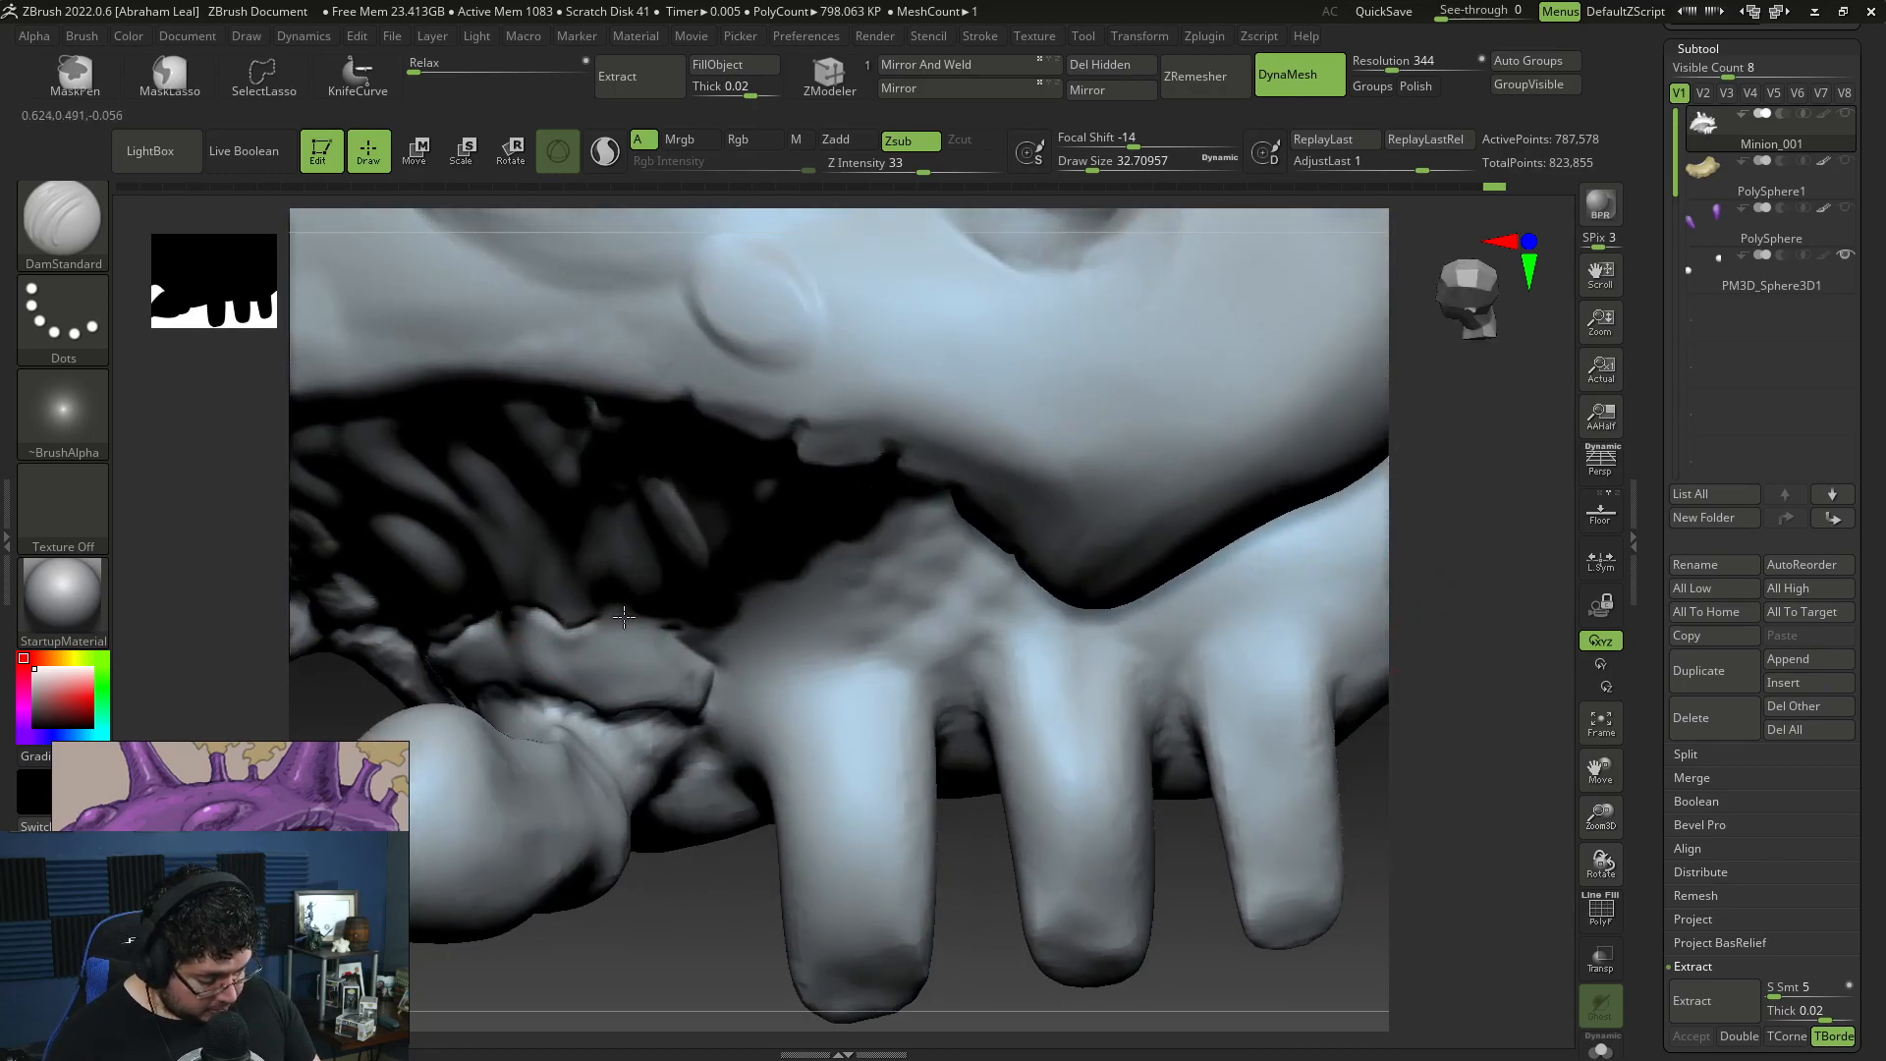
pyautogui.moveTo(672, 634)
pyautogui.mouseDown()
pyautogui.moveTo(1211, 750)
pyautogui.moveTo(1359, 644)
pyautogui.moveTo(871, 522)
pyautogui.mouseUp()
# Step: Start raising the outlined plate above the side horn's base with ClayBuildup at draw size about 44
pyautogui.press('b')
pyautogui.press('c')
pyautogui.press('b')
pyautogui.press('space')
pyautogui.moveTo(634, 419); pyautogui.dragTo(640, 420)
pyautogui.moveTo(628, 491); pyautogui.dragTo(629, 526)
pyautogui.moveTo(686, 464); pyautogui.dragTo(704, 487)
pyautogui.moveTo(1208, 560); pyautogui.dragTo(1050, 535, button='right')
pyautogui.moveTo(884, 520); pyautogui.dragTo(770, 510, button='right')
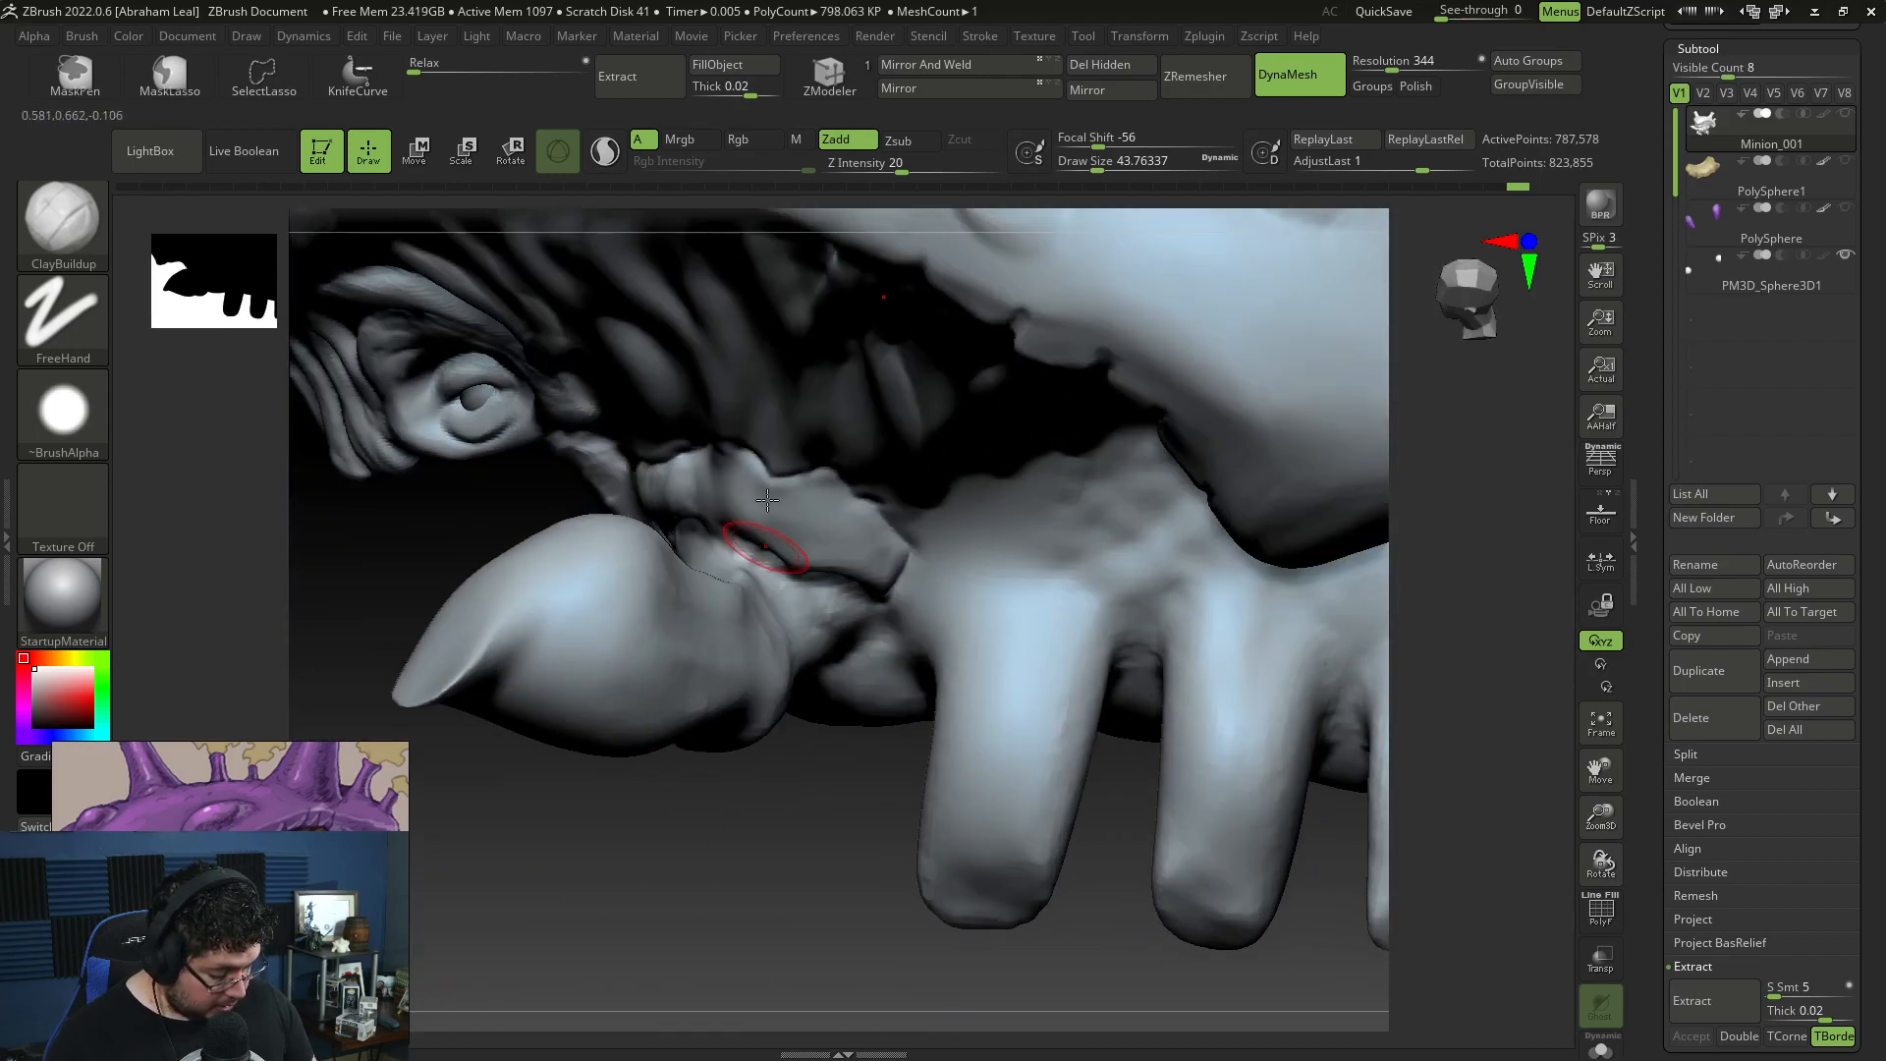
# Step: Thicken the rear half of the plate above the horn's base with more ClayBuildup strokes
pyautogui.moveTo(693, 459)
pyautogui.mouseDown()
pyautogui.moveTo(689, 515)
pyautogui.moveTo(751, 539)
pyautogui.moveTo(797, 524)
pyautogui.mouseUp()
pyautogui.moveTo(832, 722); pyautogui.dragTo(804, 634, button='right')
pyautogui.moveTo(819, 482)
pyautogui.mouseDown()
pyautogui.moveTo(854, 575)
pyautogui.moveTo(892, 589)
pyautogui.mouseUp()
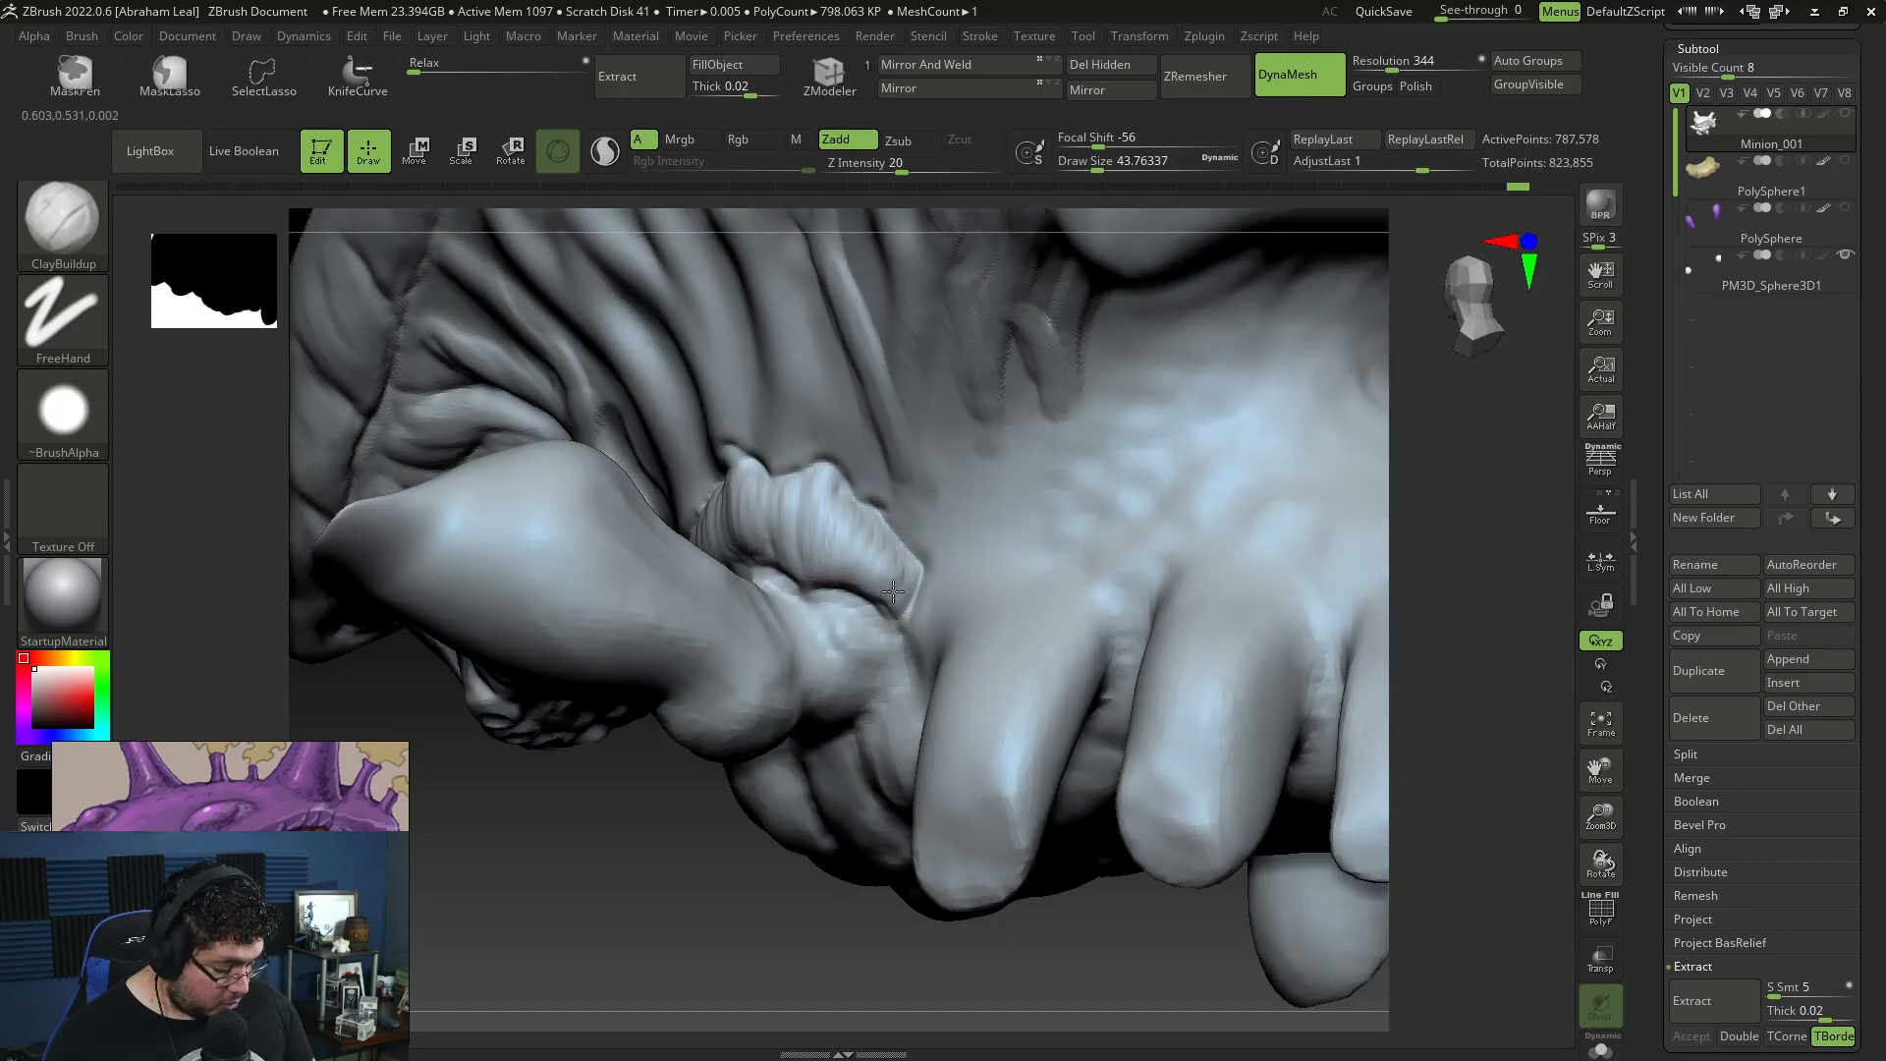
pyautogui.moveTo(724, 901); pyautogui.dragTo(837, 825)
pyautogui.moveTo(1320, 516); pyautogui.dragTo(1278, 455)
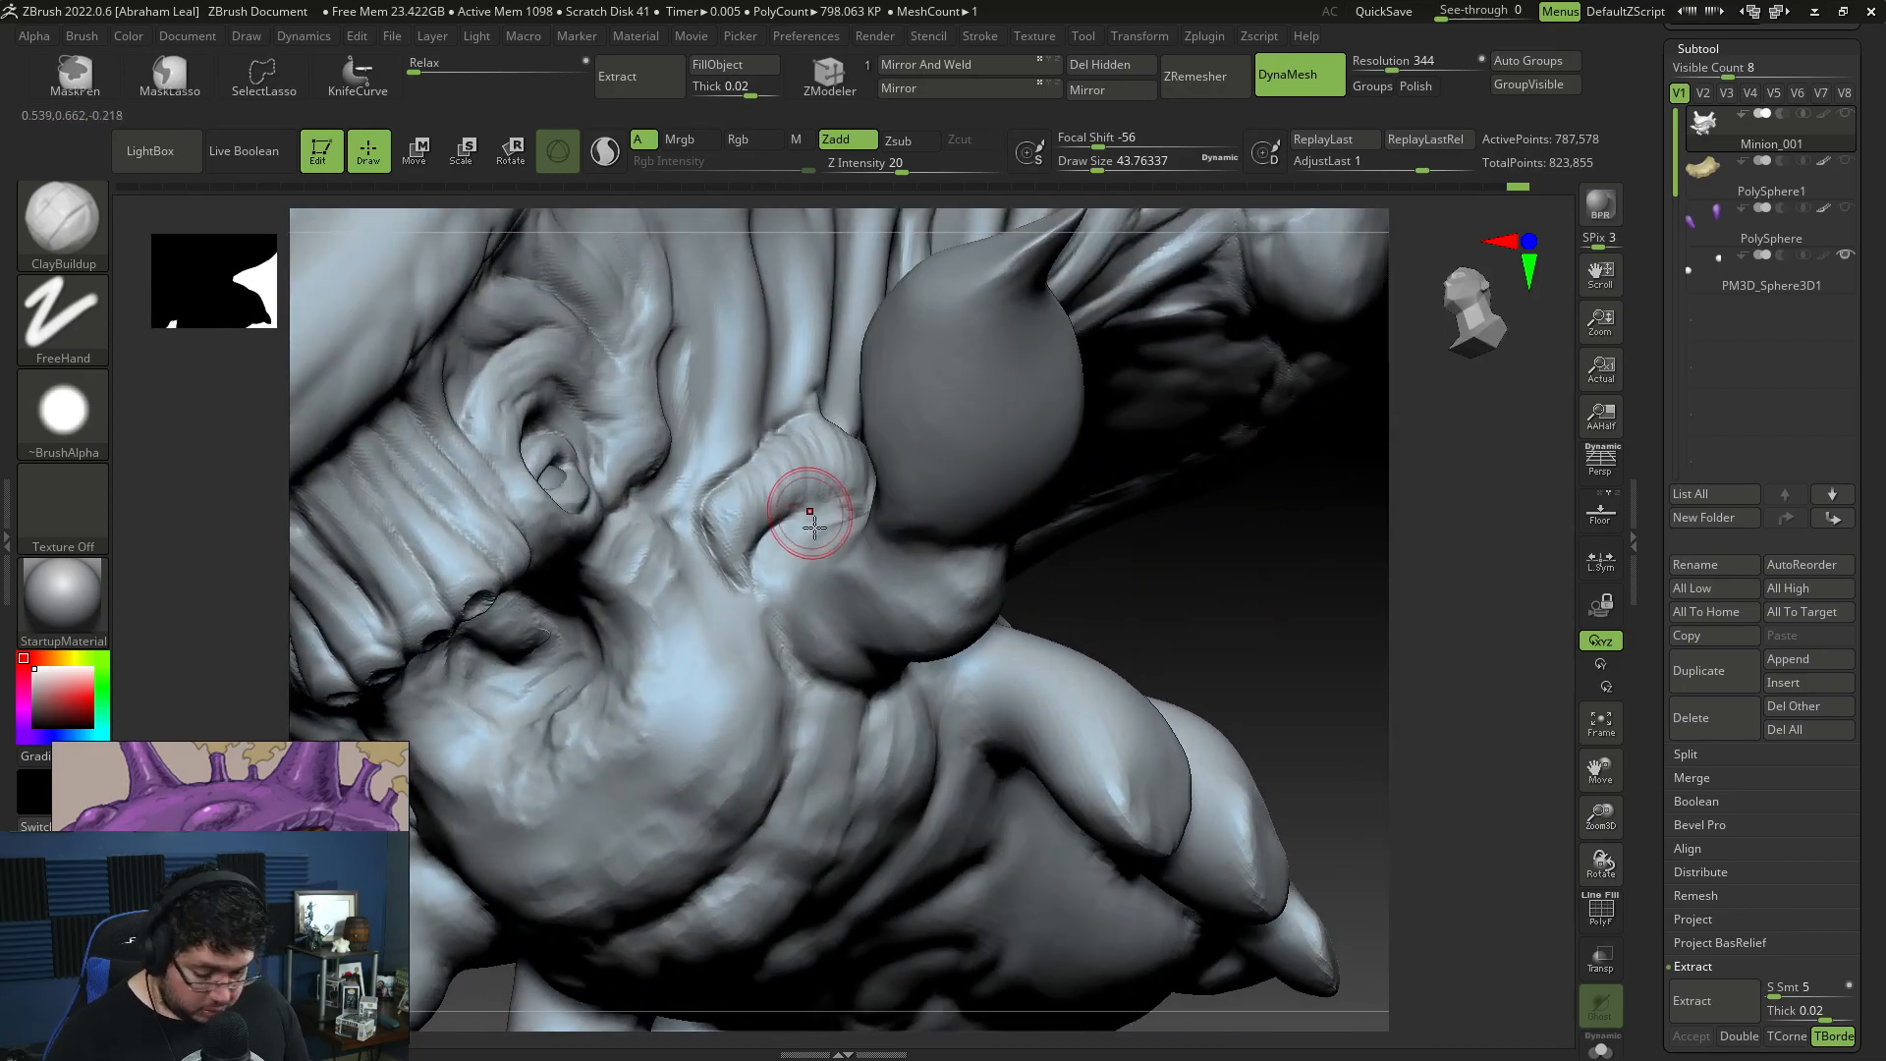
# Step: Deepen the grooves between the raised plate and the bulging horn base with DamStandard at draw size about 35
pyautogui.press('b')
pyautogui.press('d')
pyautogui.press('s')
pyautogui.press('space')
pyautogui.moveTo(791, 528); pyautogui.dragTo(790, 648)
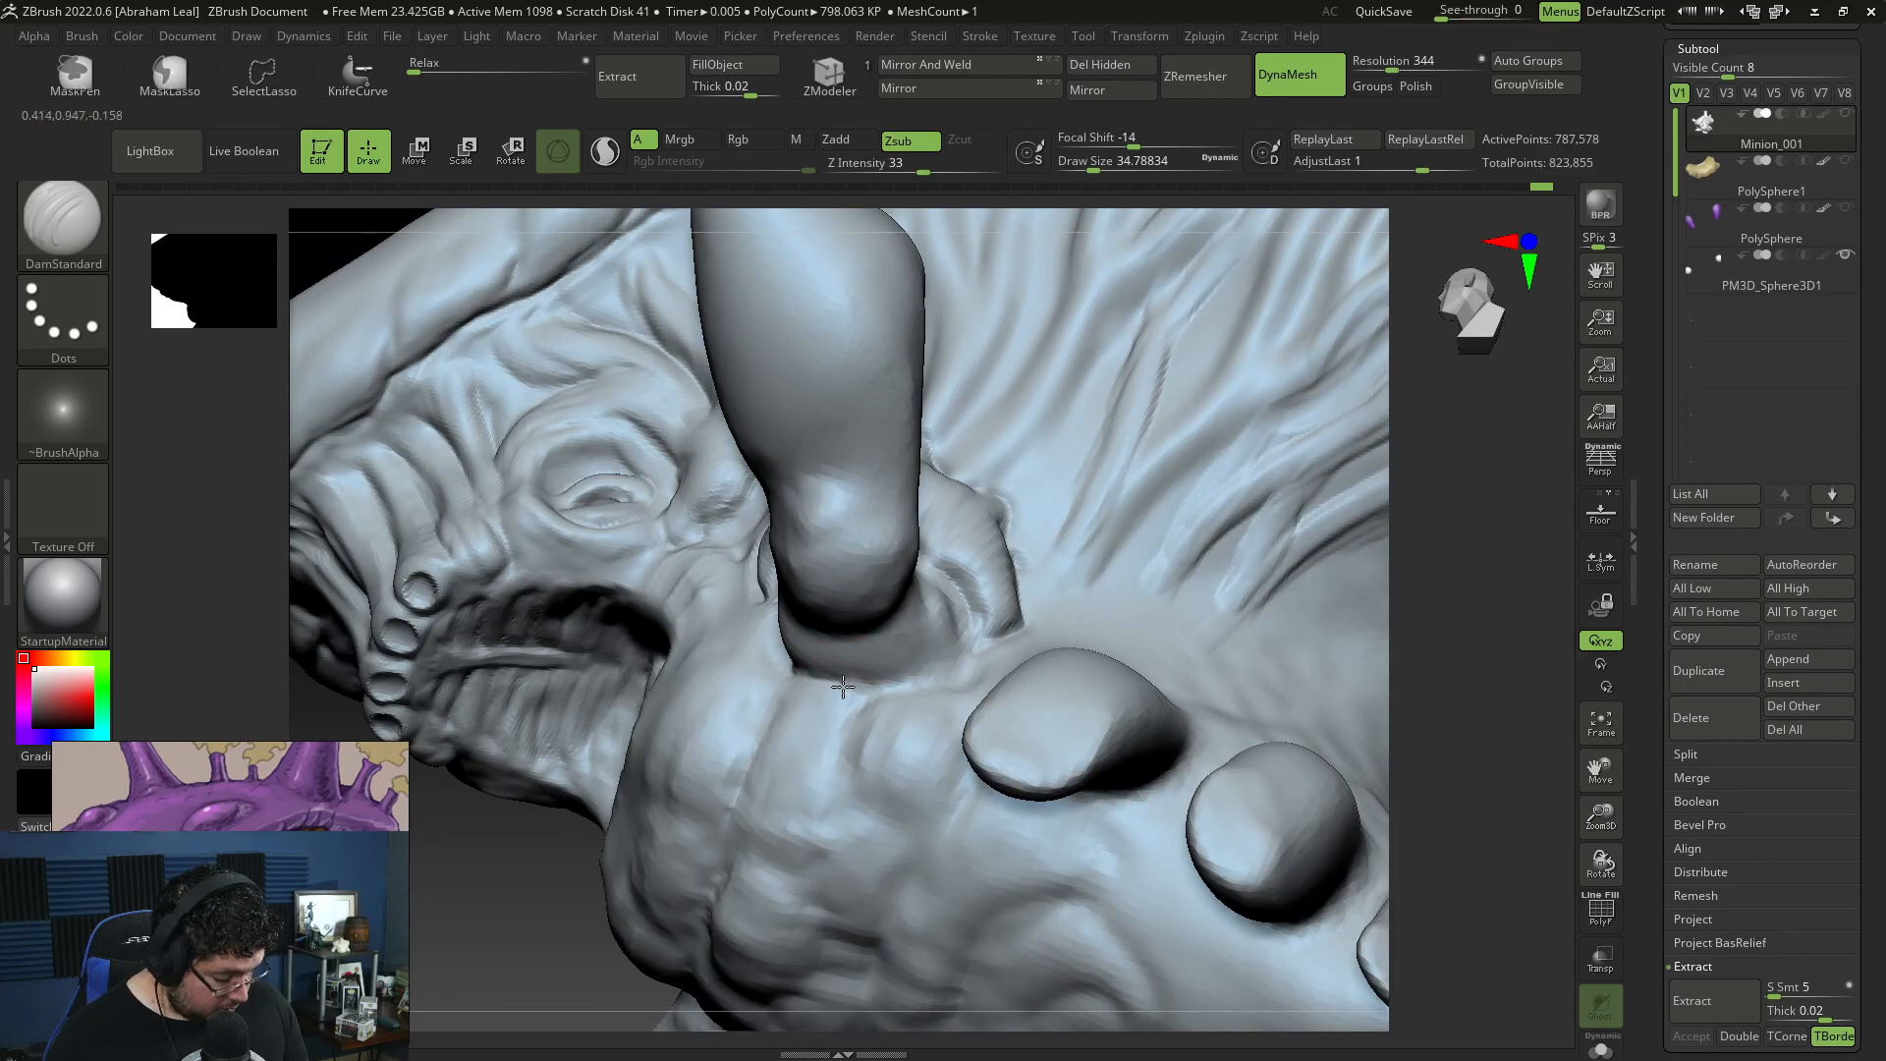
pyautogui.moveTo(843, 686); pyautogui.dragTo(929, 674)
pyautogui.moveTo(1440, 632); pyautogui.dragTo(948, 570)
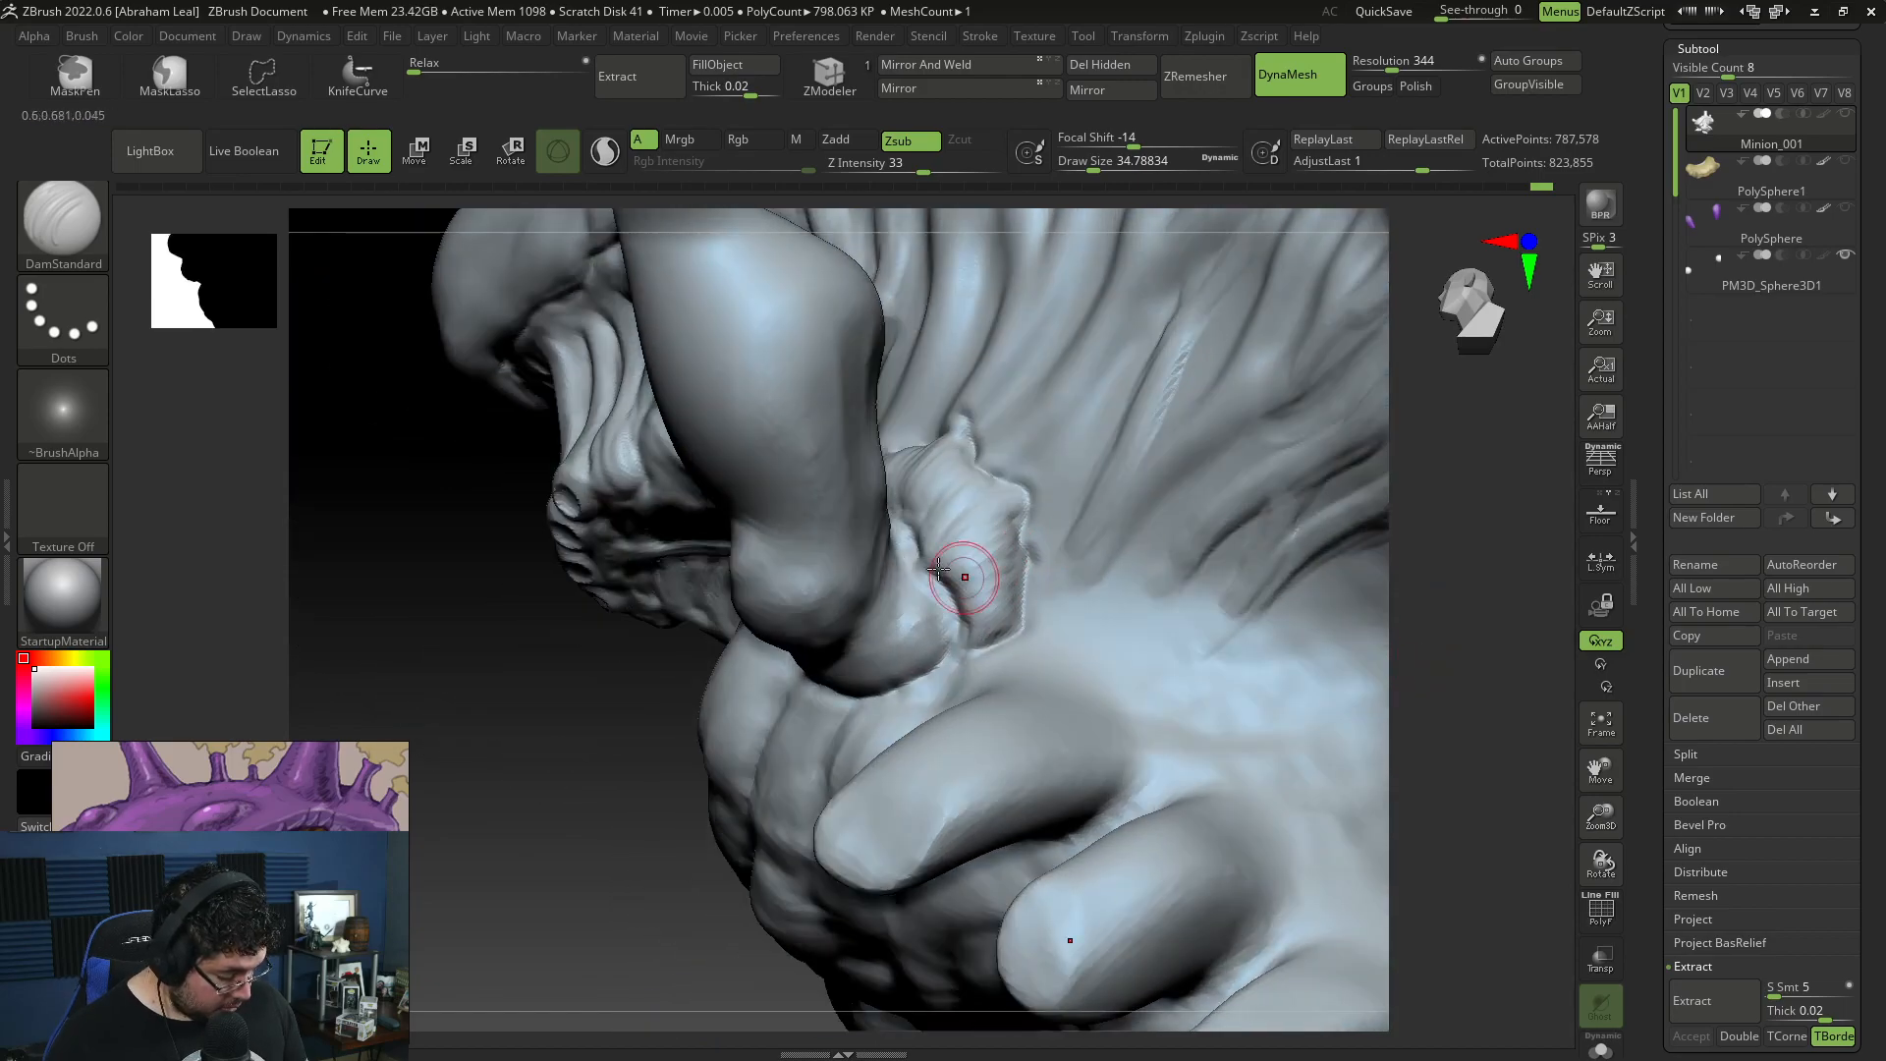
pyautogui.moveTo(943, 640); pyautogui.dragTo(925, 662)
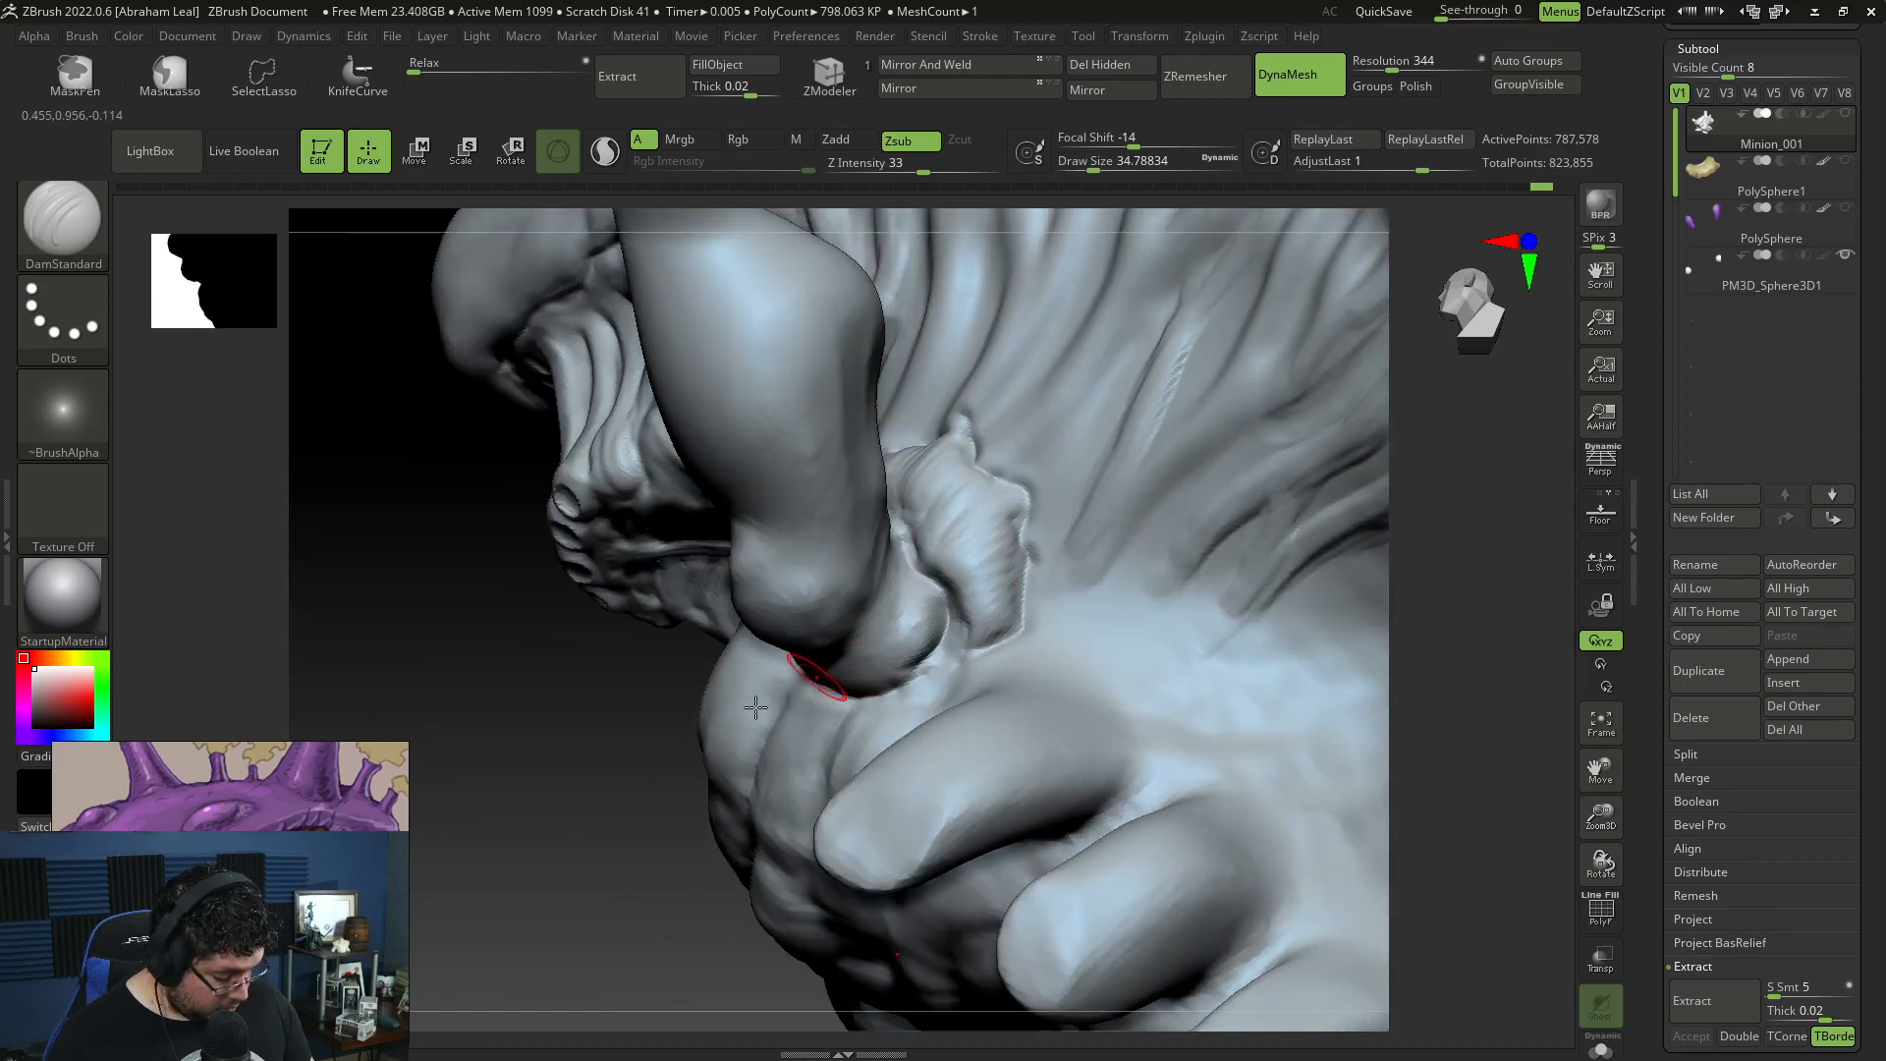
pyautogui.moveTo(569, 825); pyautogui.dragTo(717, 829)
pyautogui.moveTo(1431, 650)
pyautogui.mouseDown()
pyautogui.moveTo(1031, 570)
pyautogui.moveTo(955, 589)
pyautogui.mouseUp()
pyautogui.moveTo(841, 838); pyautogui.dragTo(844, 866)
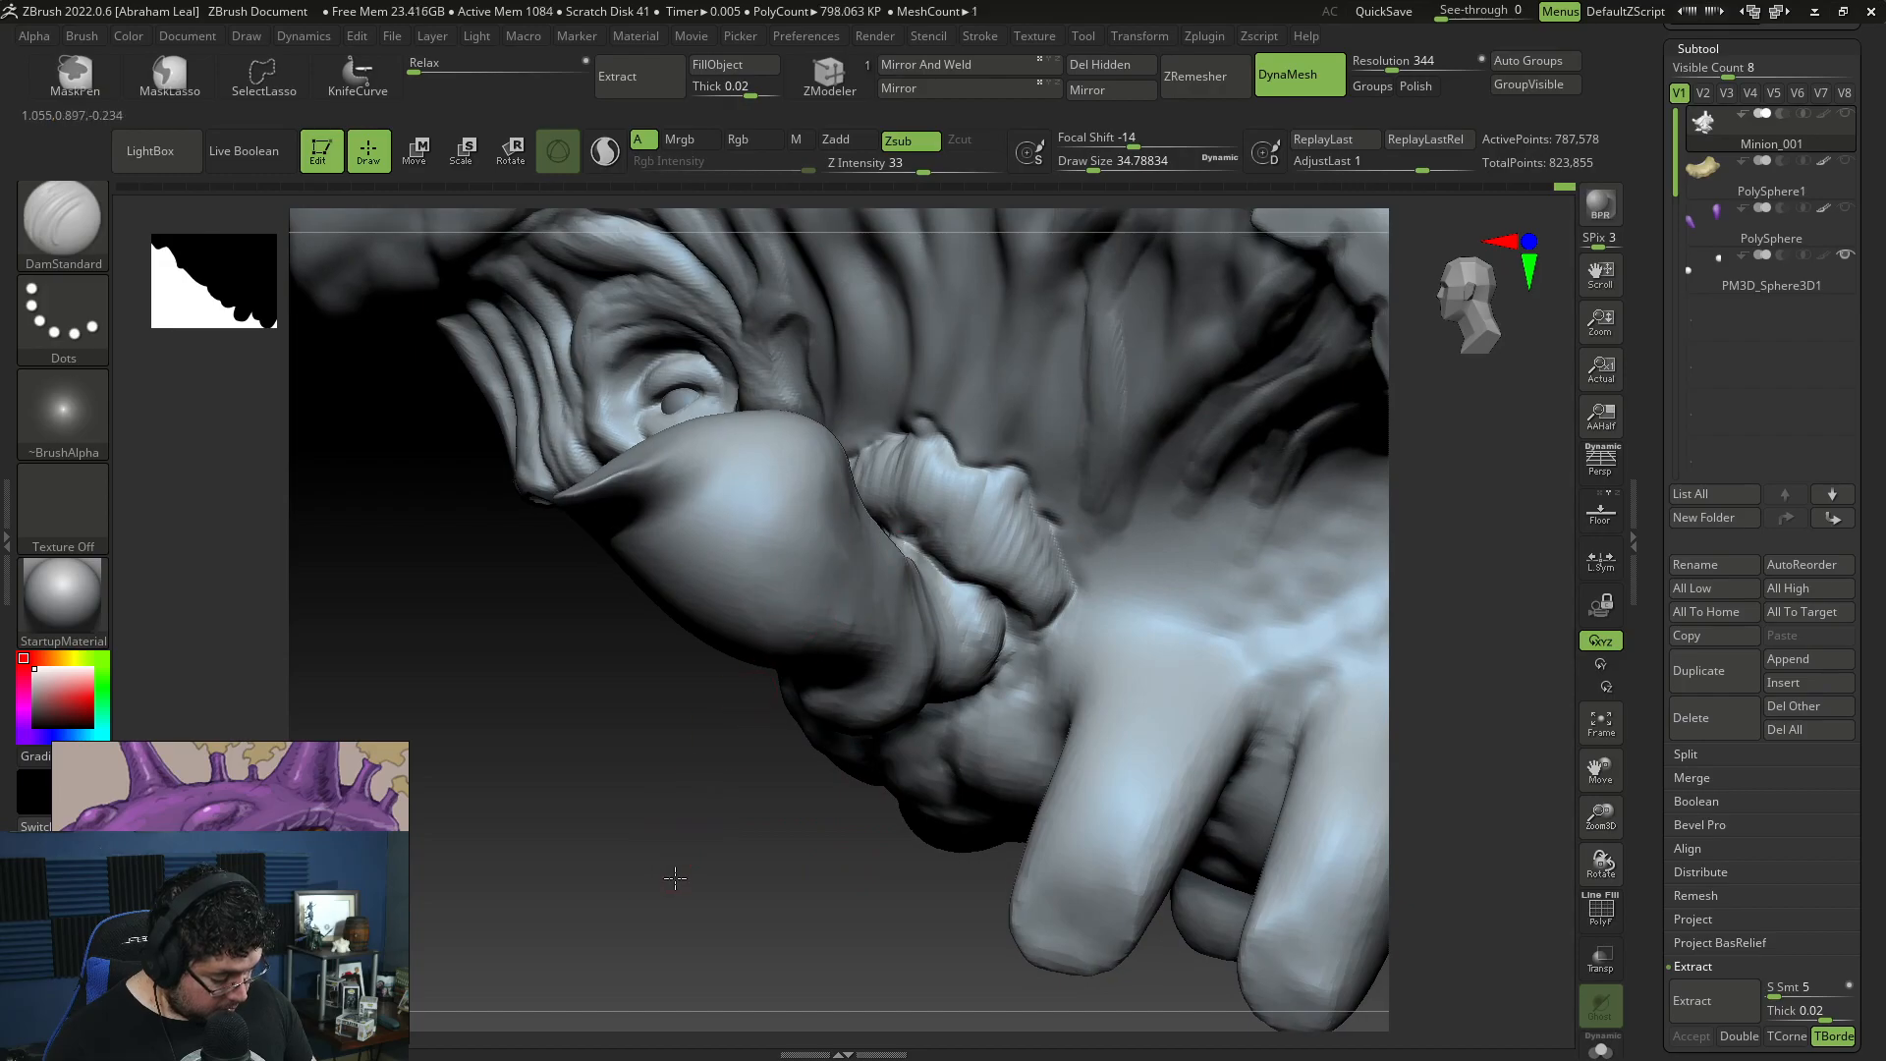
pyautogui.moveTo(668, 881); pyautogui.dragTo(890, 548)
pyautogui.moveTo(1002, 552); pyautogui.dragTo(1284, 623)
pyautogui.hotkey('ctrl', 'z')
pyautogui.hotkey('ctrl', 'z')
pyautogui.hotkey('ctrl', 'z')
pyautogui.hotkey('ctrl', 'z')
# Step: Fill out the front end of the plate beside the horn with ClayBuildup at draw size about 54
pyautogui.moveTo(1465, 623)
pyautogui.mouseDown()
pyautogui.moveTo(1414, 590)
pyautogui.moveTo(1356, 691)
pyautogui.moveTo(925, 584)
pyautogui.mouseUp()
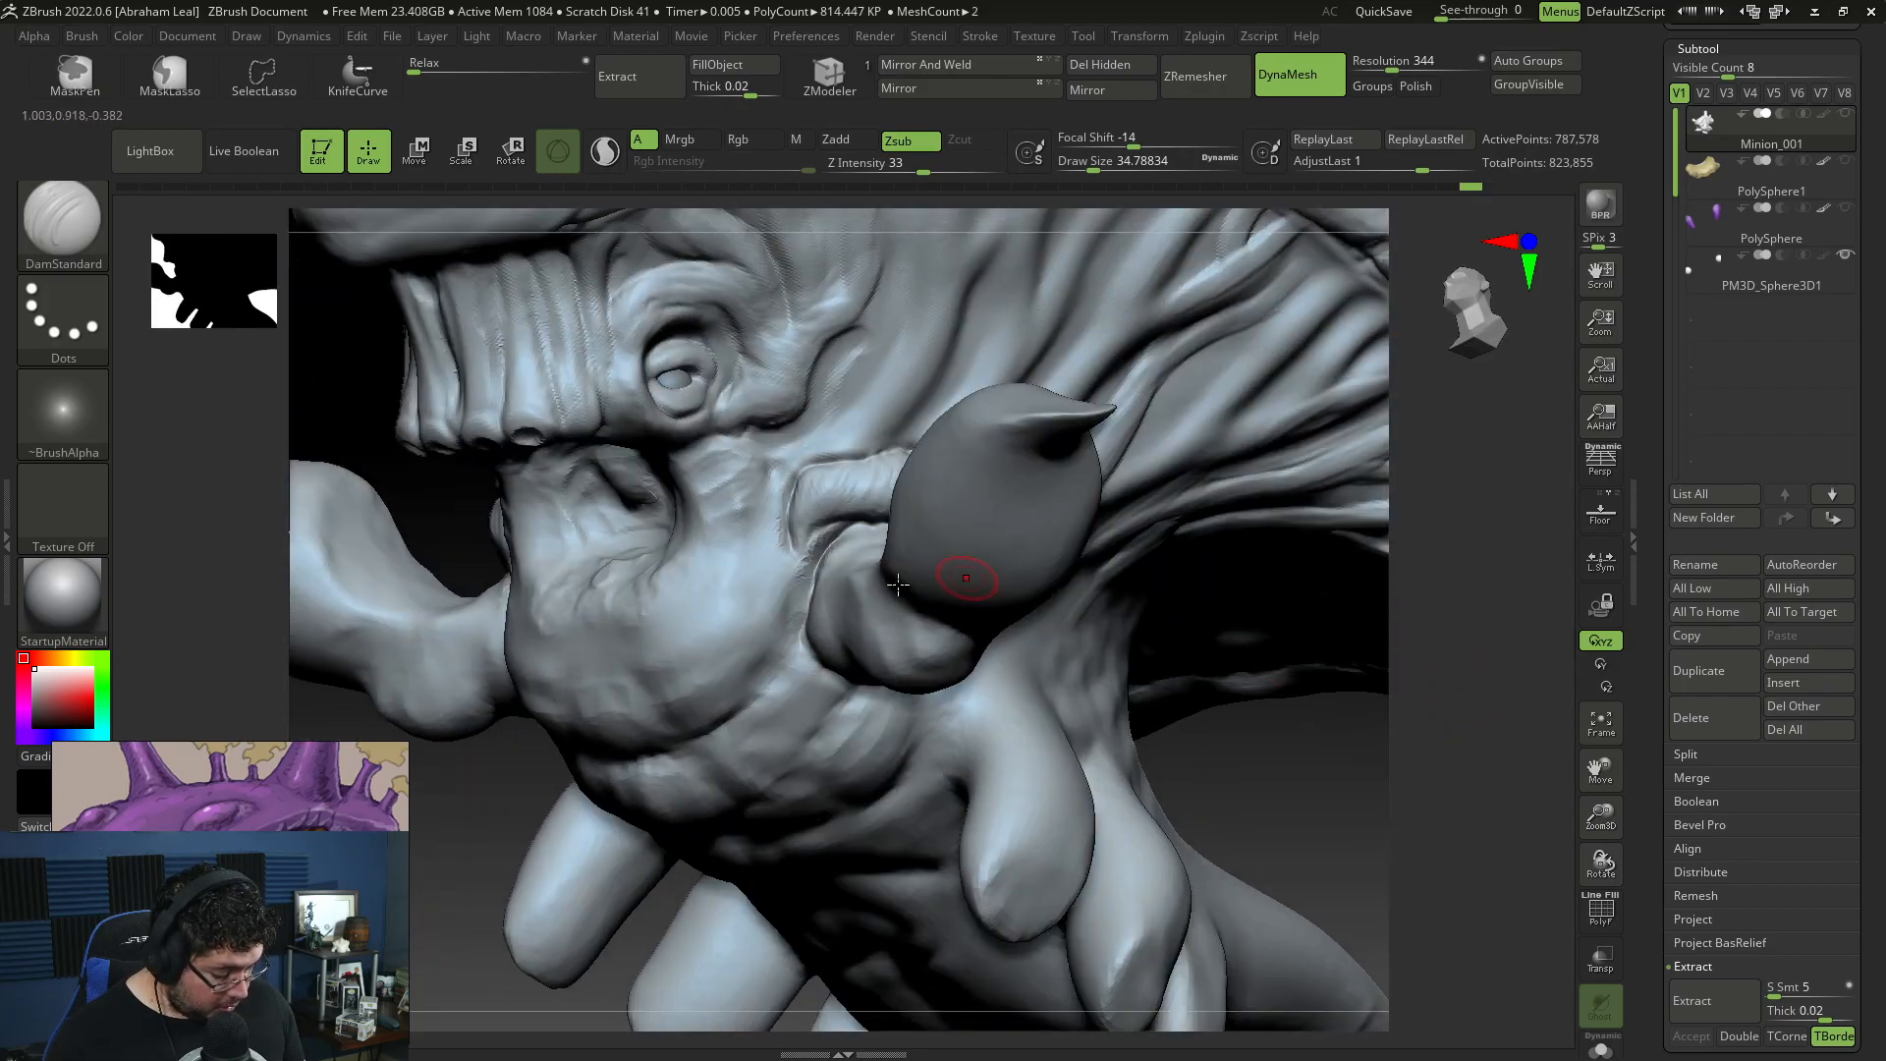
pyautogui.press('b')
pyautogui.press('c')
pyautogui.press('b')
pyautogui.press('space')
pyautogui.moveTo(843, 479)
pyautogui.mouseDown()
pyautogui.moveTo(864, 479)
pyautogui.moveTo(809, 541)
pyautogui.mouseUp()
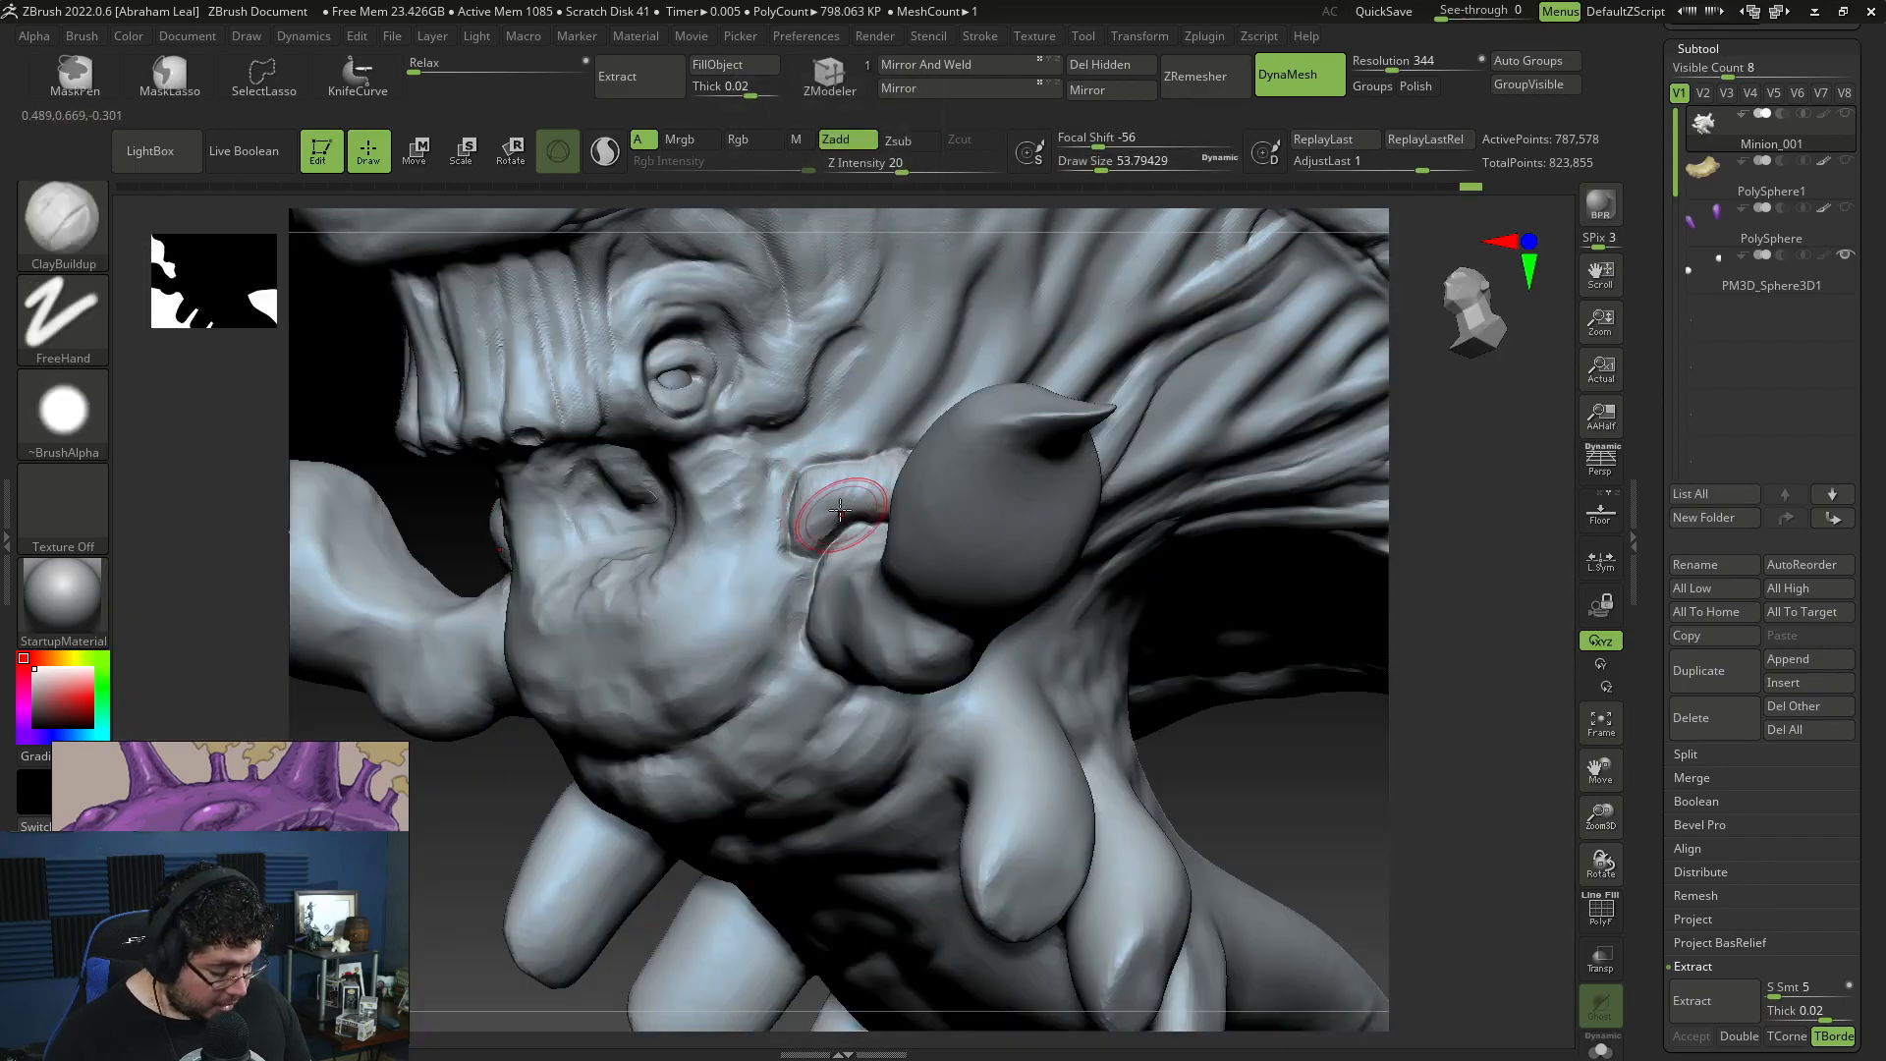
# Step: Flatten the surface of the plate around the horn's base with TrimDynamic at draw size about 54
pyautogui.press('b')
pyautogui.press('t')
pyautogui.press('d')
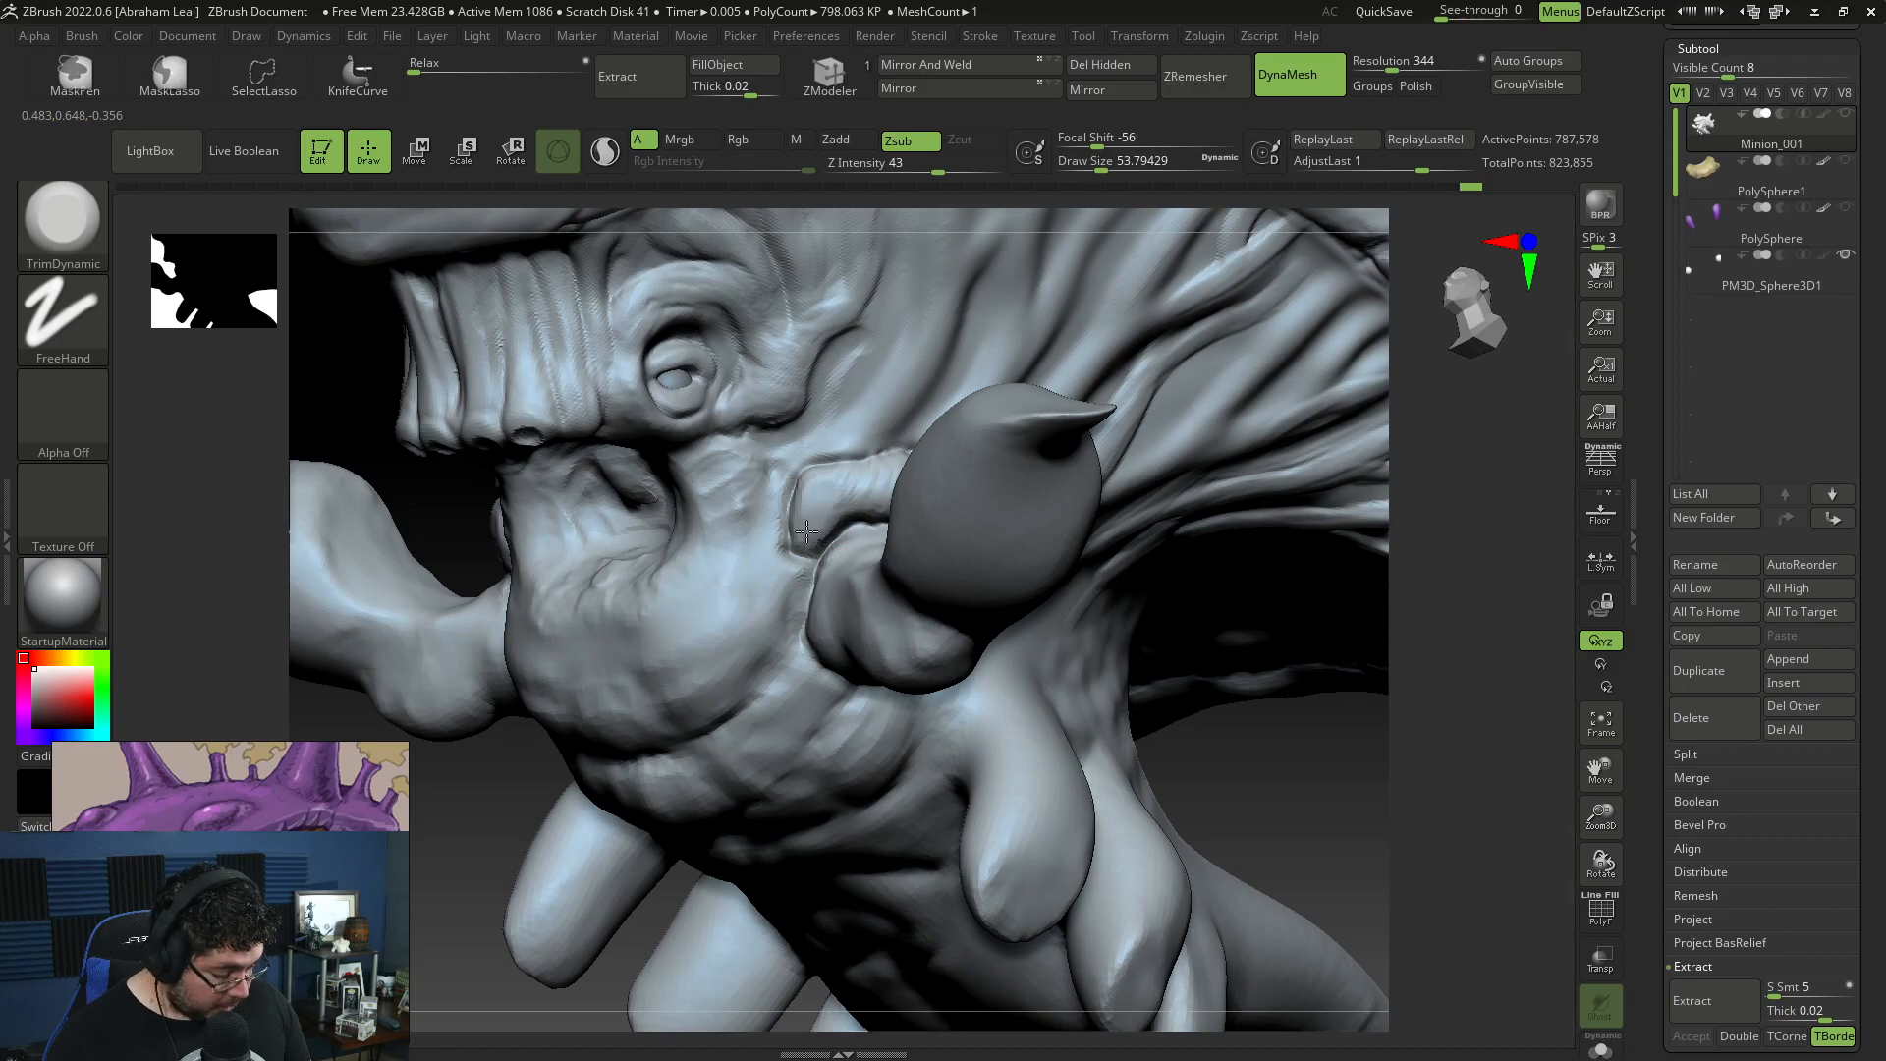
pyautogui.moveTo(1348, 652); pyautogui.dragTo(1314, 667)
pyautogui.moveTo(826, 503); pyautogui.dragTo(871, 481)
pyautogui.moveTo(1247, 698); pyautogui.dragTo(1136, 629)
pyautogui.moveTo(910, 775); pyautogui.dragTo(796, 712)
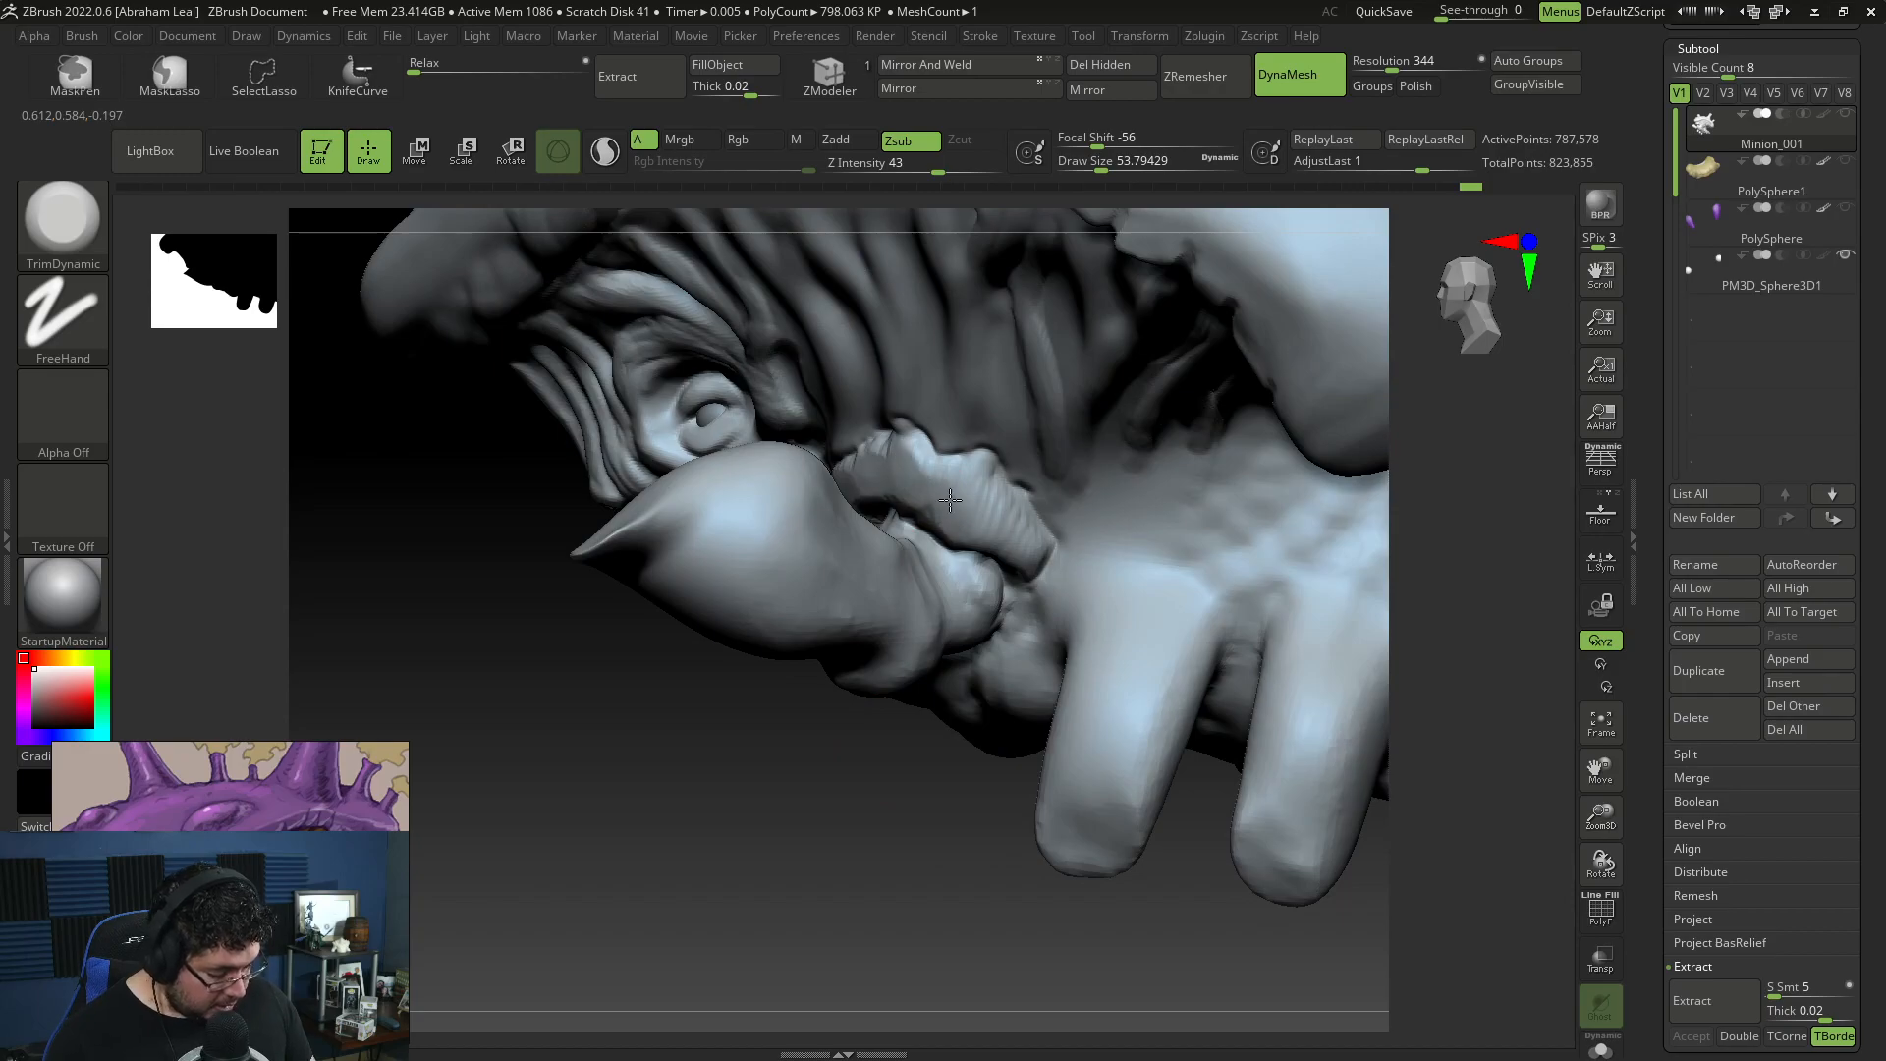
pyautogui.moveTo(948, 798); pyautogui.dragTo(973, 590)
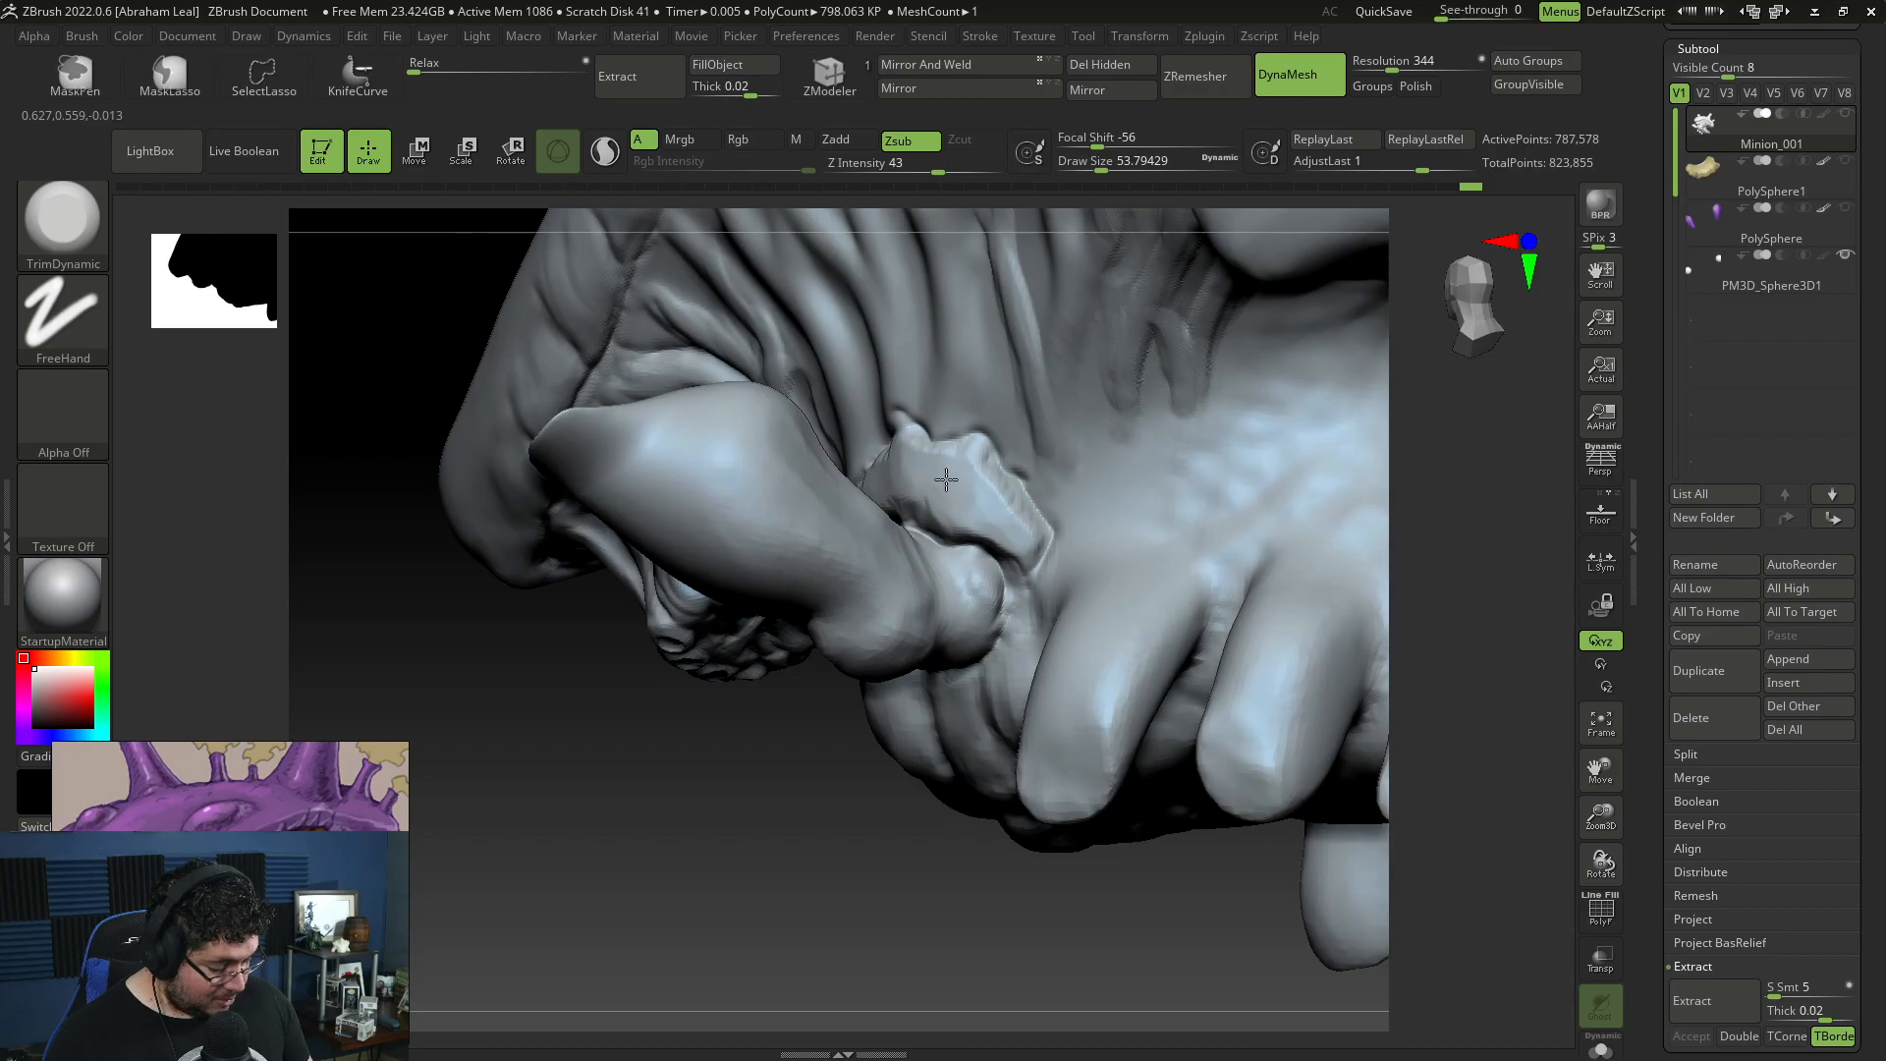
pyautogui.moveTo(926, 480); pyautogui.dragTo(992, 509)
pyautogui.moveTo(766, 887); pyautogui.dragTo(1051, 874)
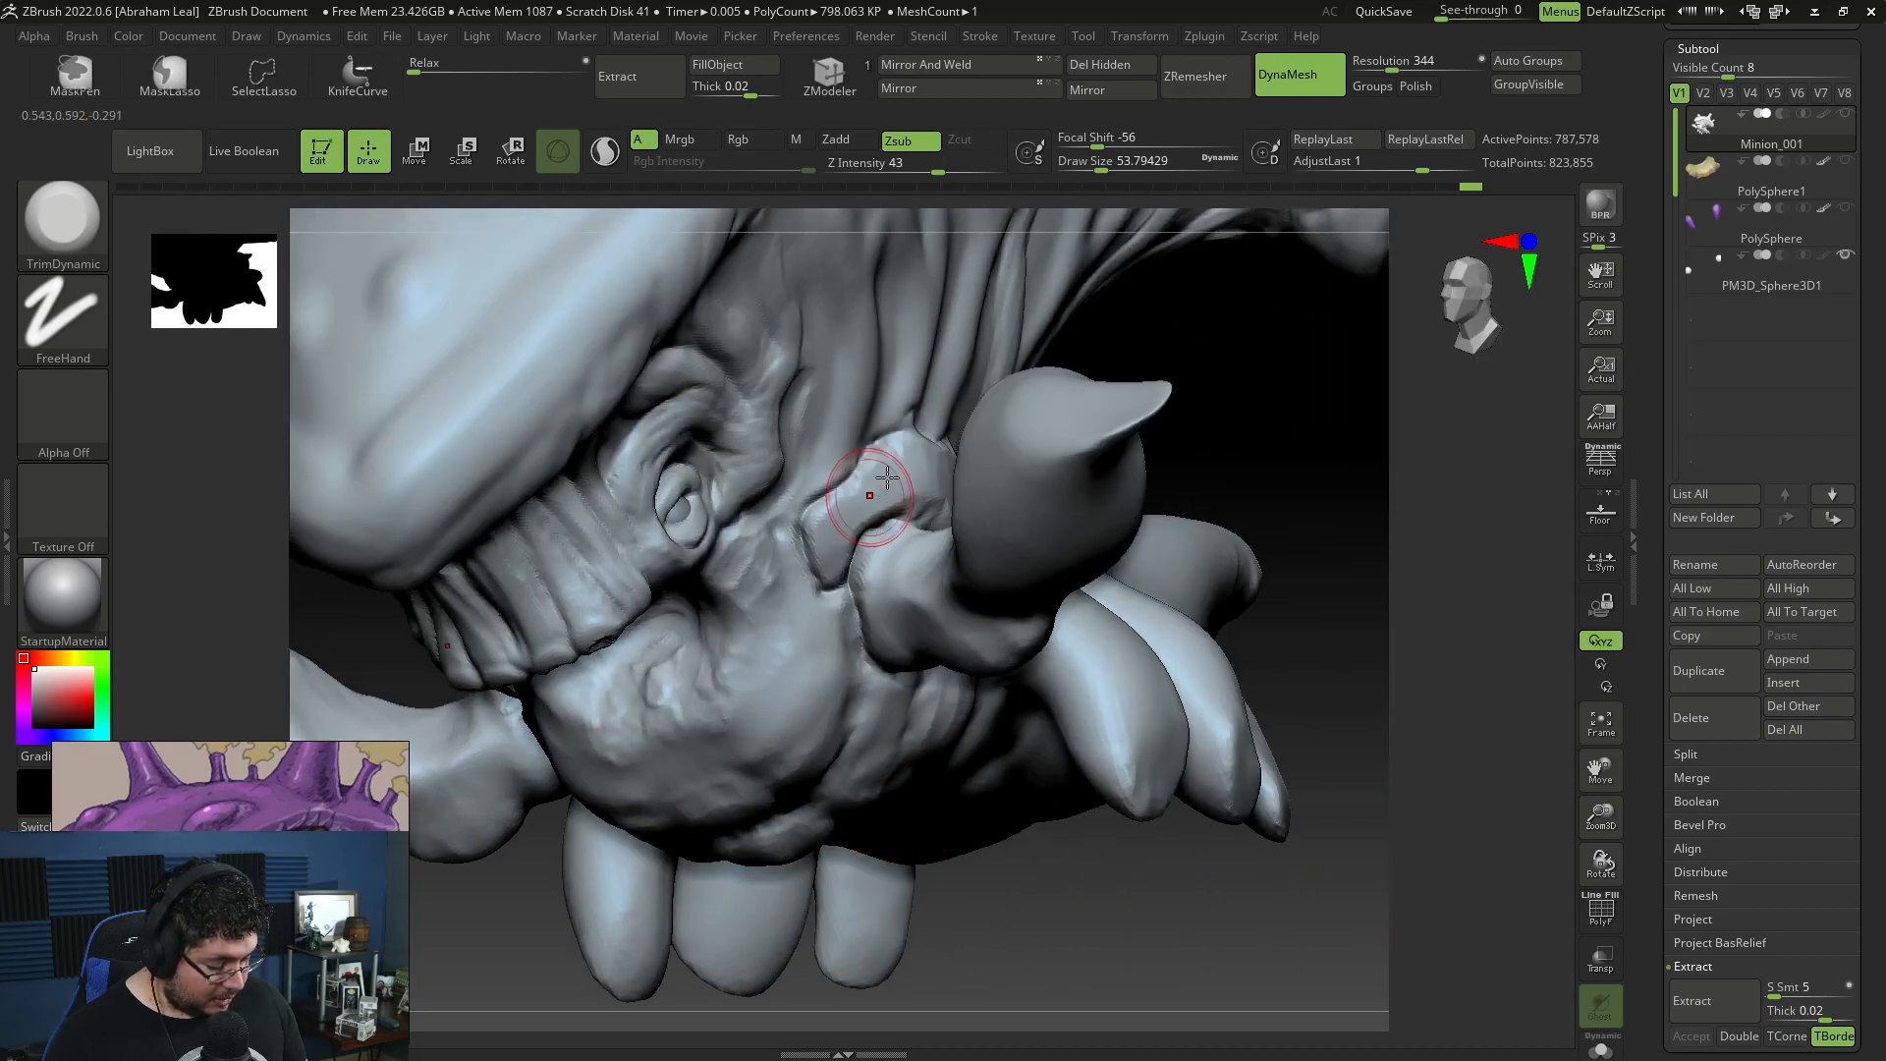
pyautogui.moveTo(1315, 661)
pyautogui.mouseDown()
pyautogui.moveTo(1305, 569)
pyautogui.moveTo(1296, 661)
pyautogui.moveTo(1309, 632)
pyautogui.moveTo(1280, 628)
pyautogui.mouseUp()
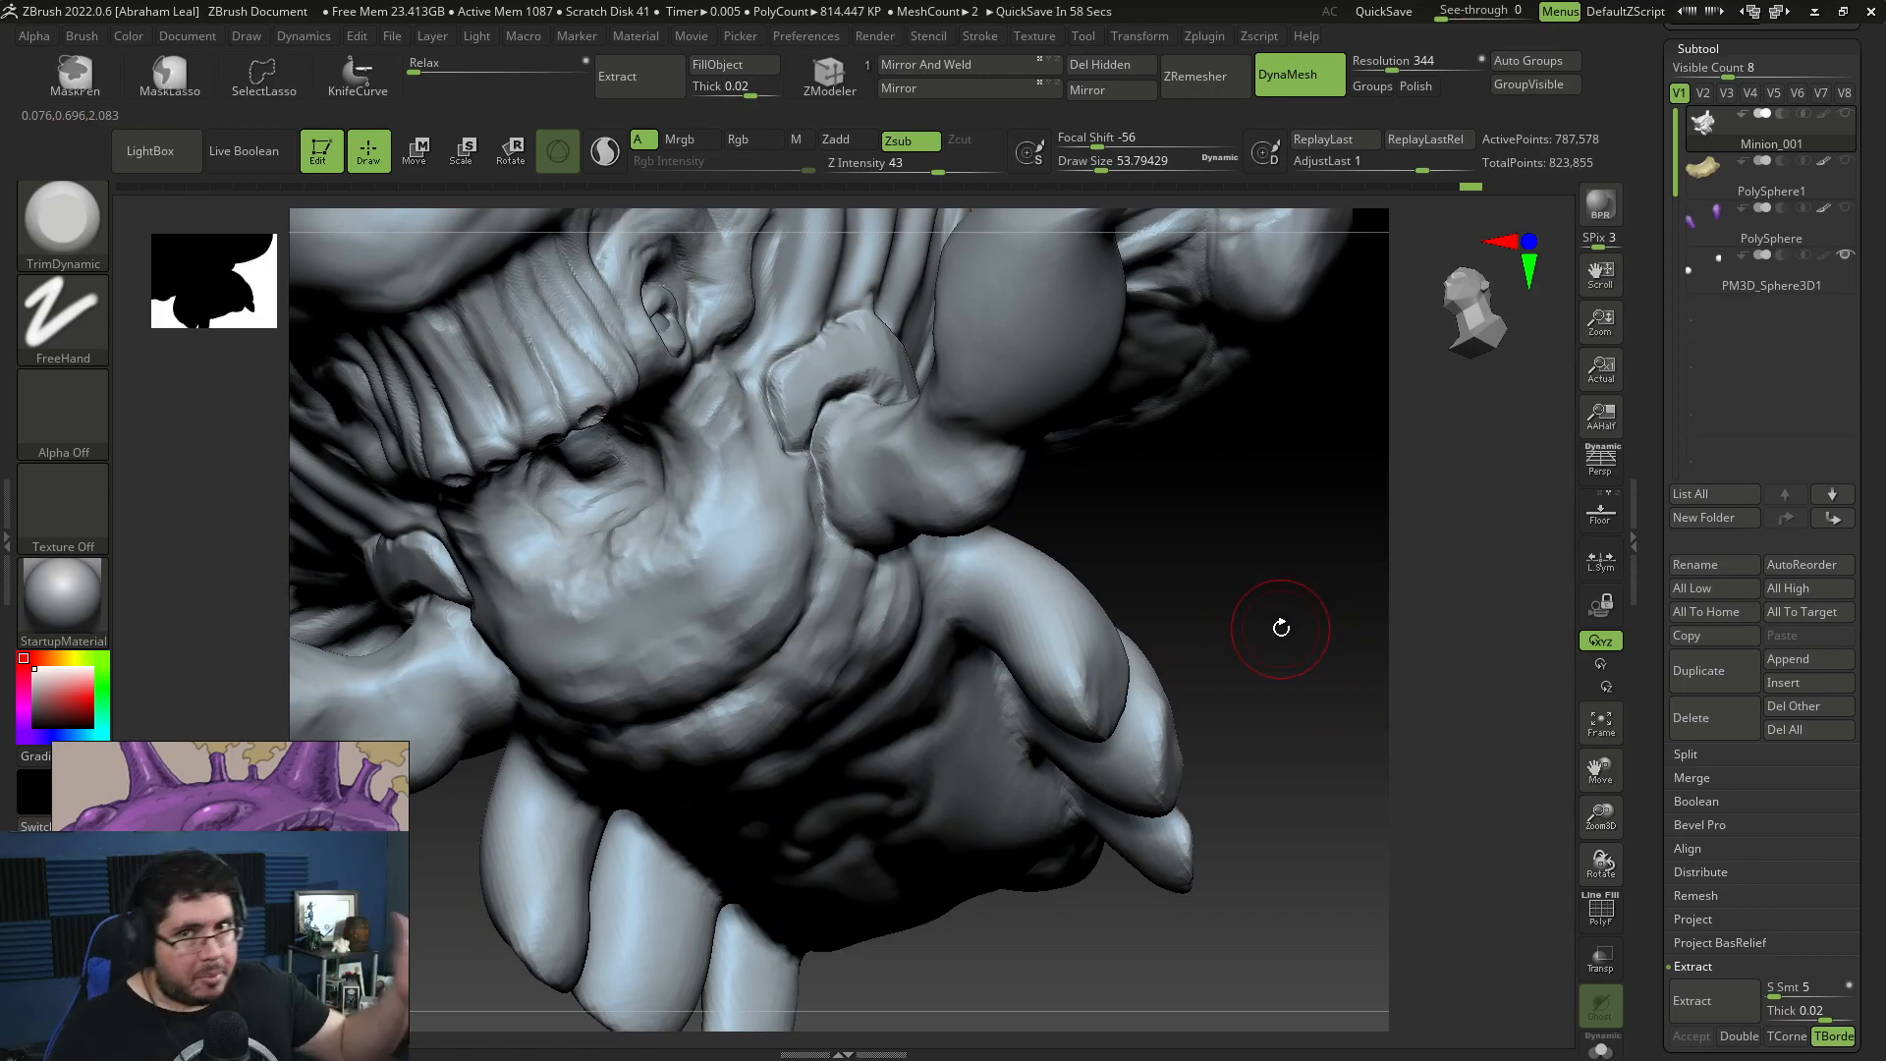
# Step: Carve a crease along the chin's upper edge, from the horn plate around the throat hollow, with DamStandard at draw size about 31
pyautogui.moveTo(1213, 494)
pyautogui.mouseDown()
pyautogui.moveTo(1271, 661)
pyautogui.moveTo(1394, 619)
pyautogui.moveTo(1275, 551)
pyautogui.moveTo(1365, 472)
pyautogui.mouseUp()
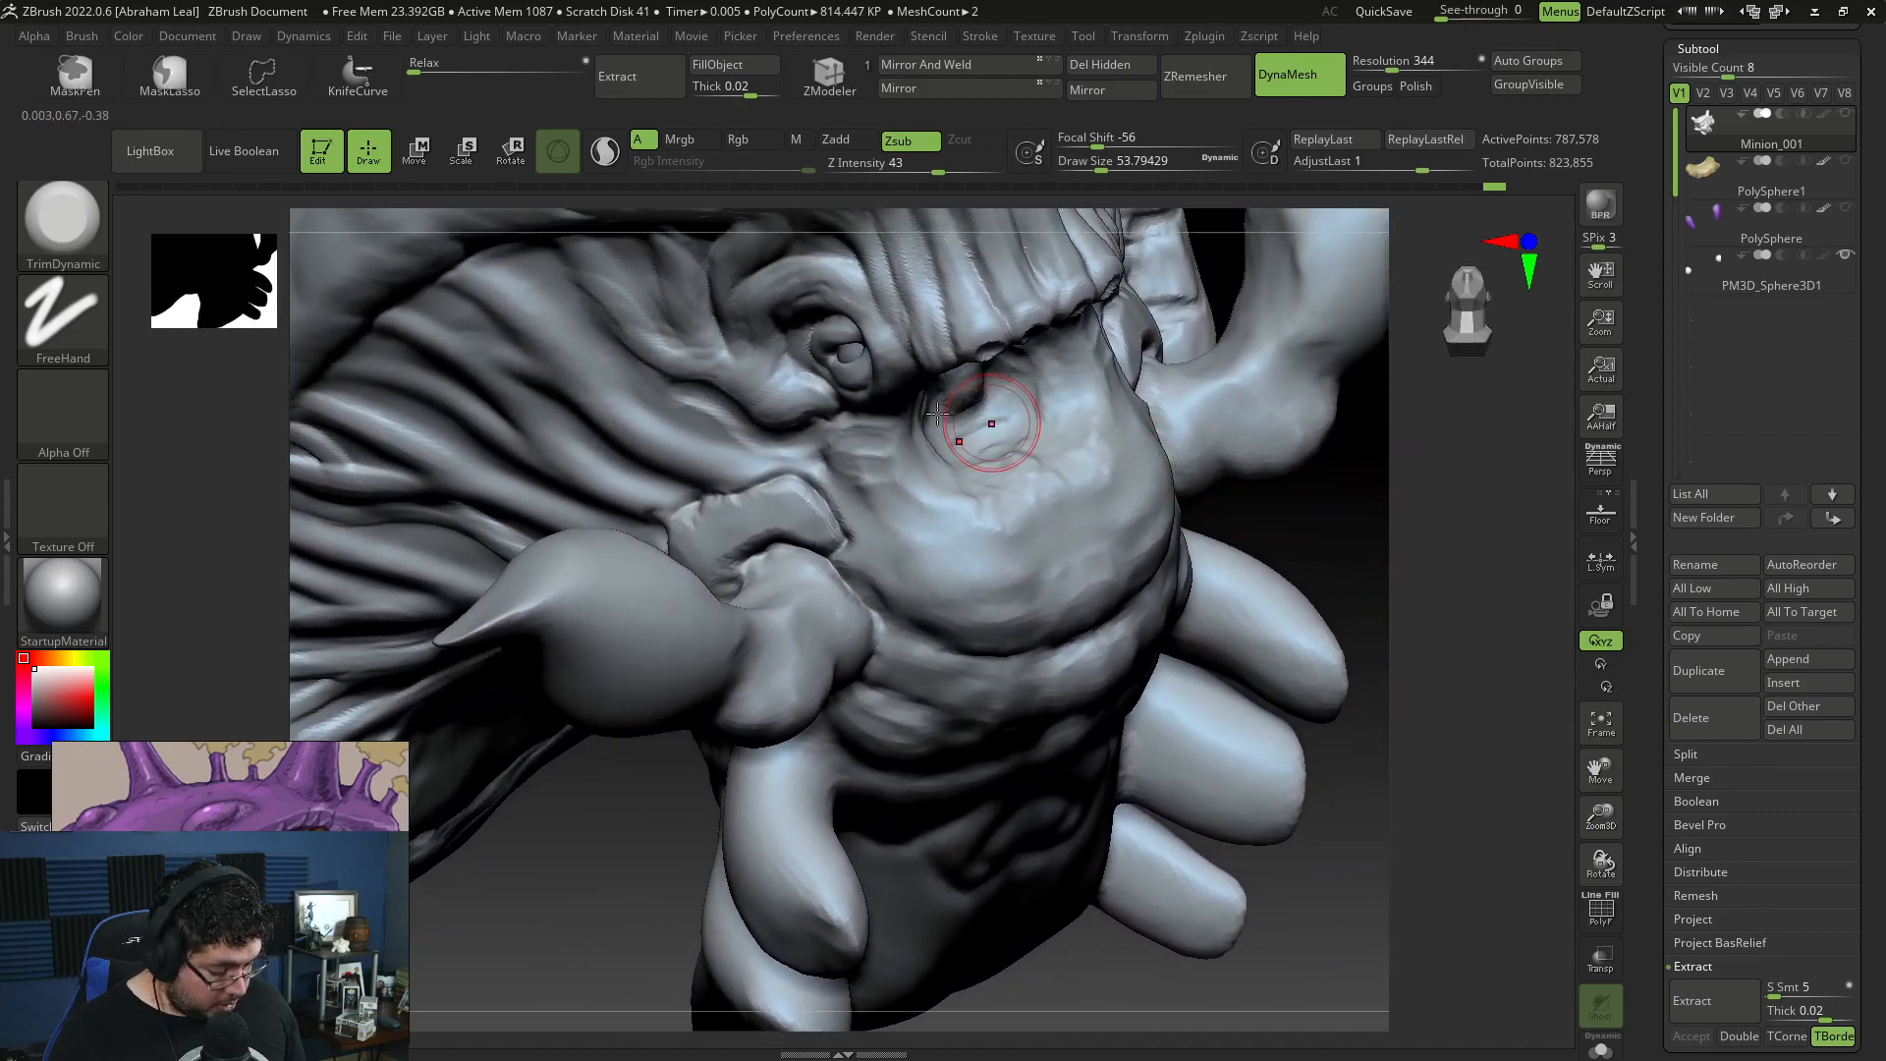
pyautogui.press('b')
pyautogui.press('d')
pyautogui.press('s')
pyautogui.press('space')
pyautogui.moveTo(908, 428); pyautogui.dragTo(898, 429)
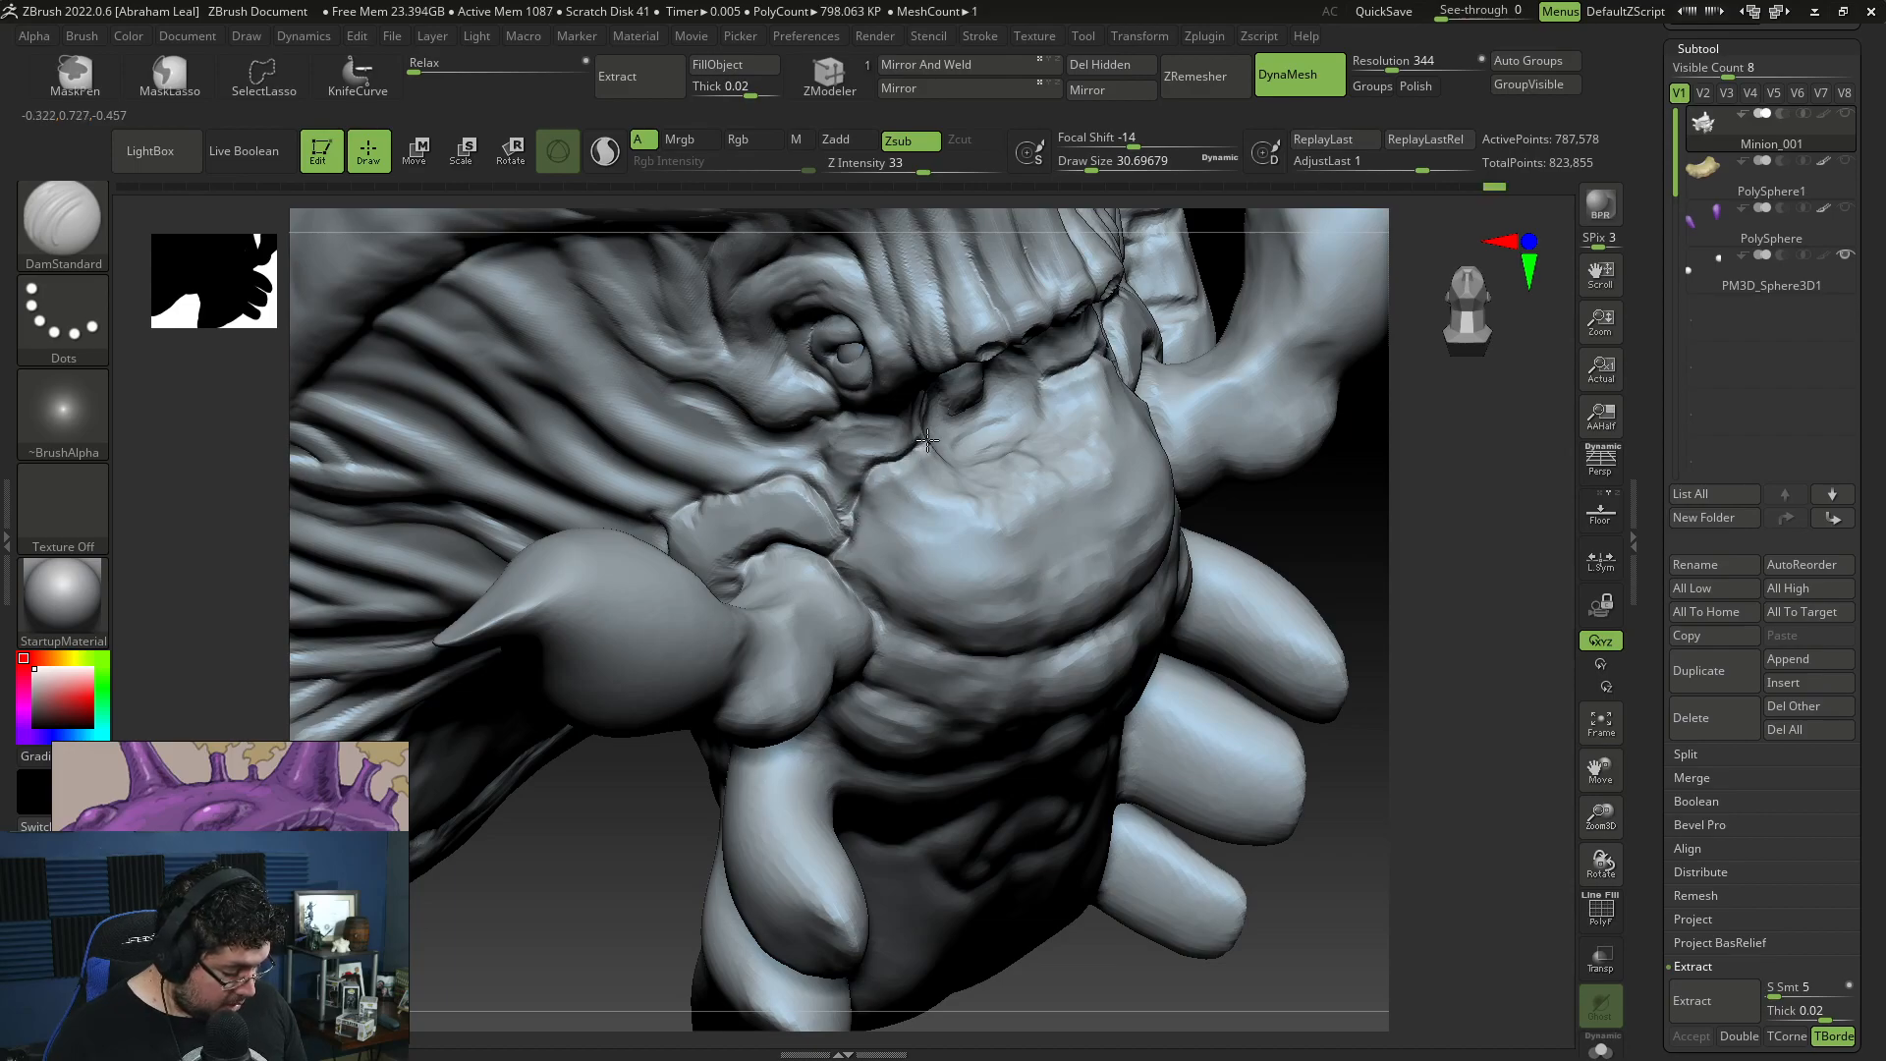
pyautogui.moveTo(971, 445); pyautogui.dragTo(1156, 365, button='right')
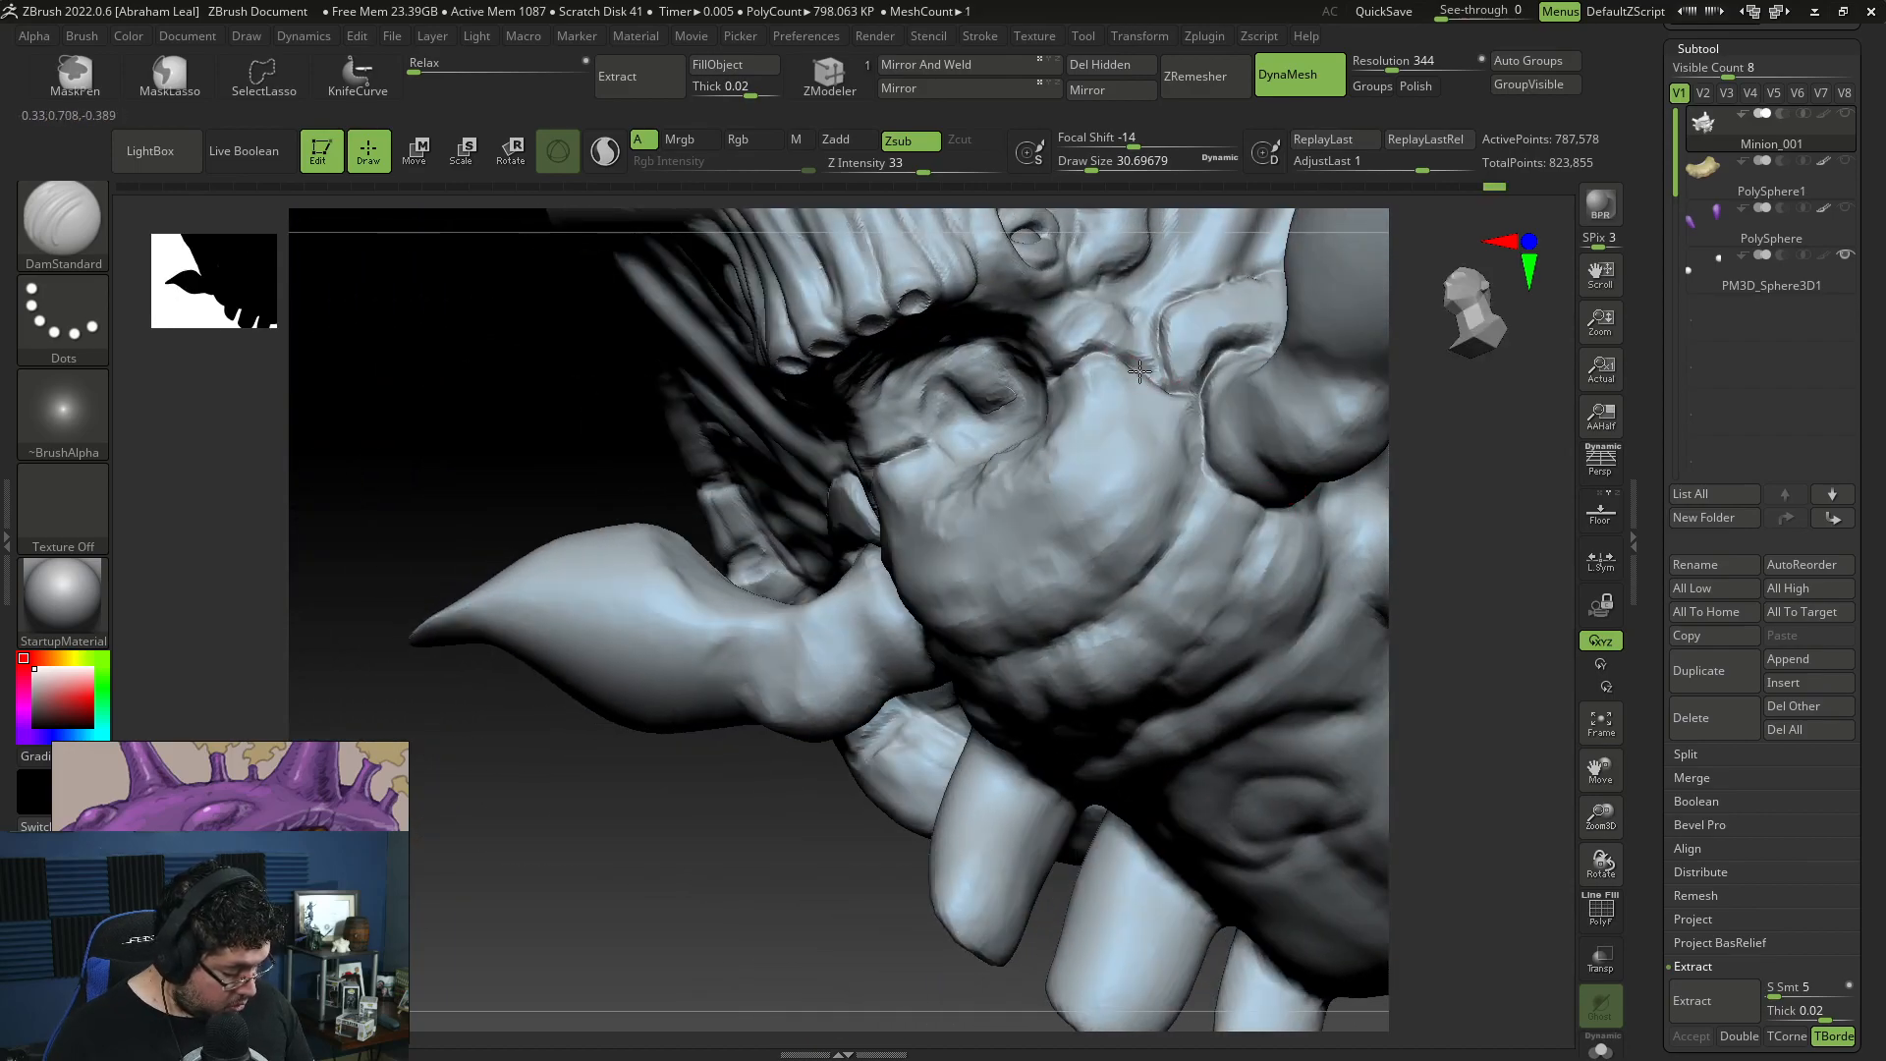
pyautogui.moveTo(753, 875); pyautogui.dragTo(889, 830)
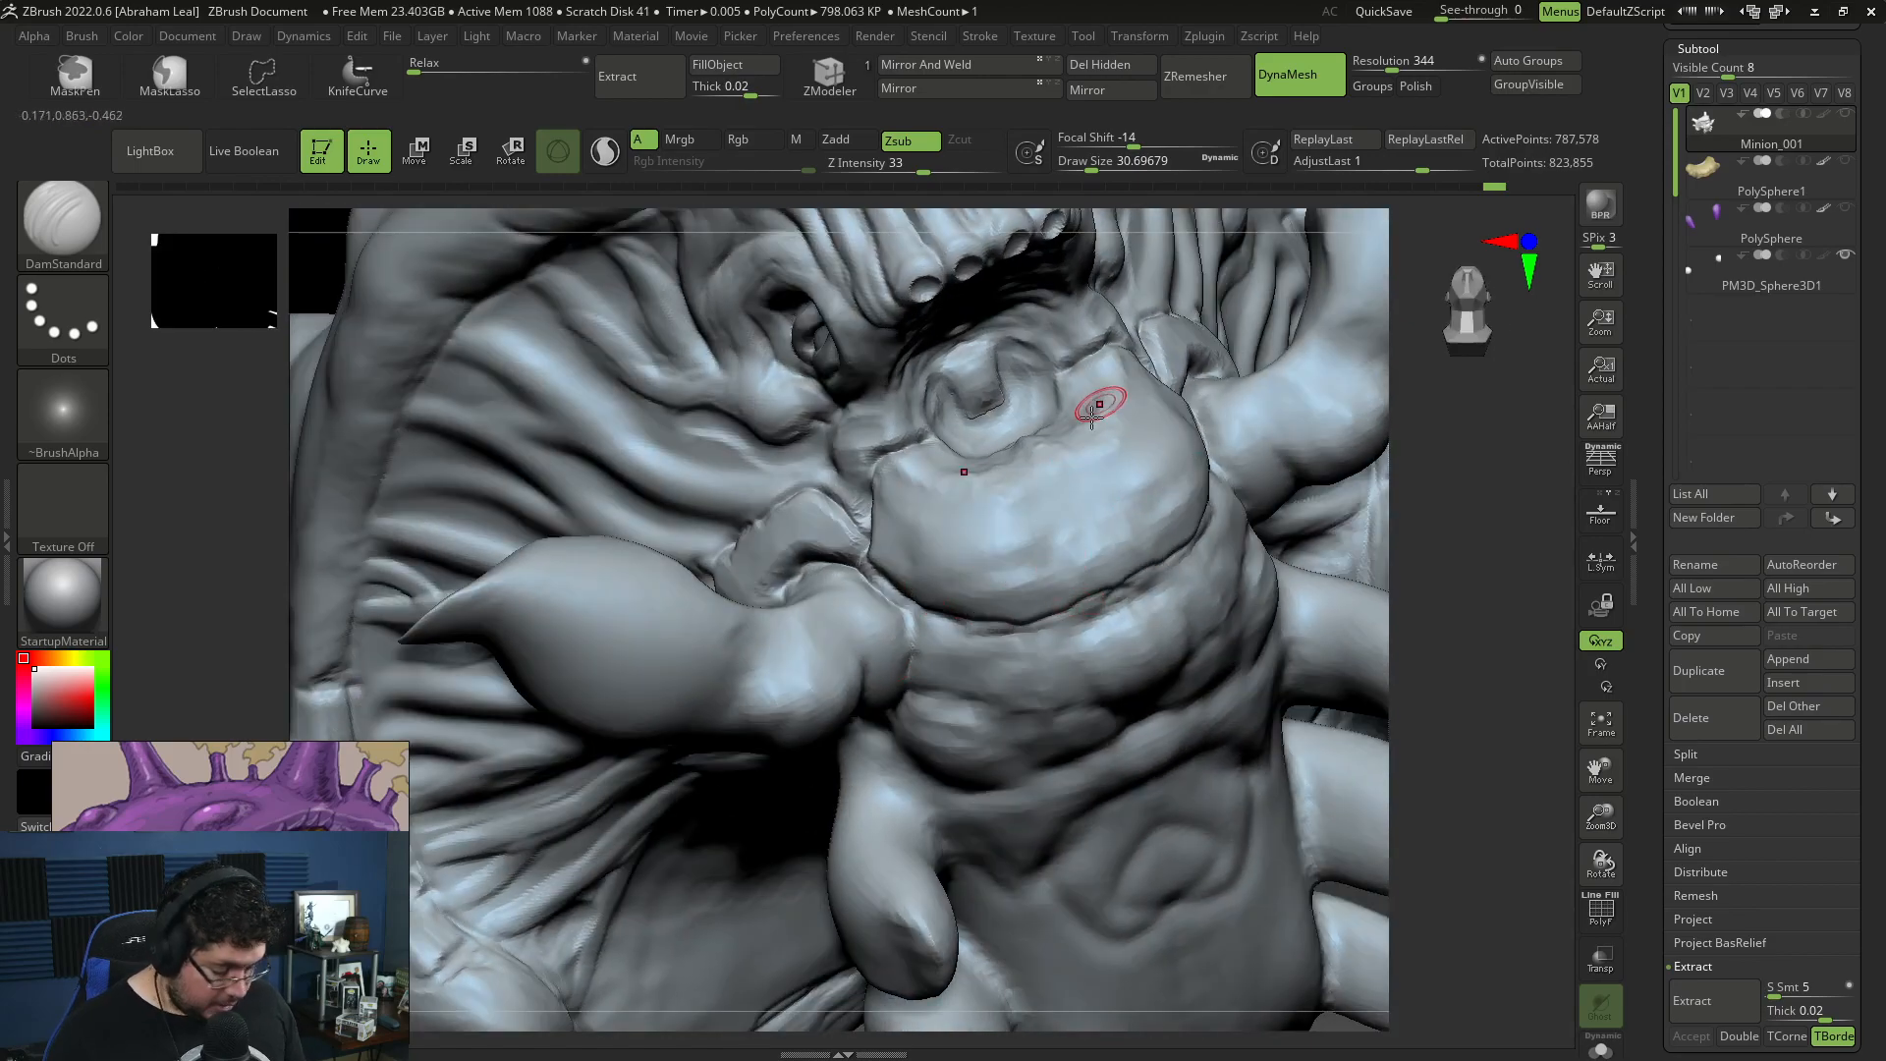
# Step: Build a raised rim along the lower edge of the chin plate with ClayBuildup at draw size about 54
pyautogui.press('b')
pyautogui.press('c')
pyautogui.press('b')
pyautogui.press('space')
pyautogui.moveTo(1063, 458); pyautogui.dragTo(1076, 459)
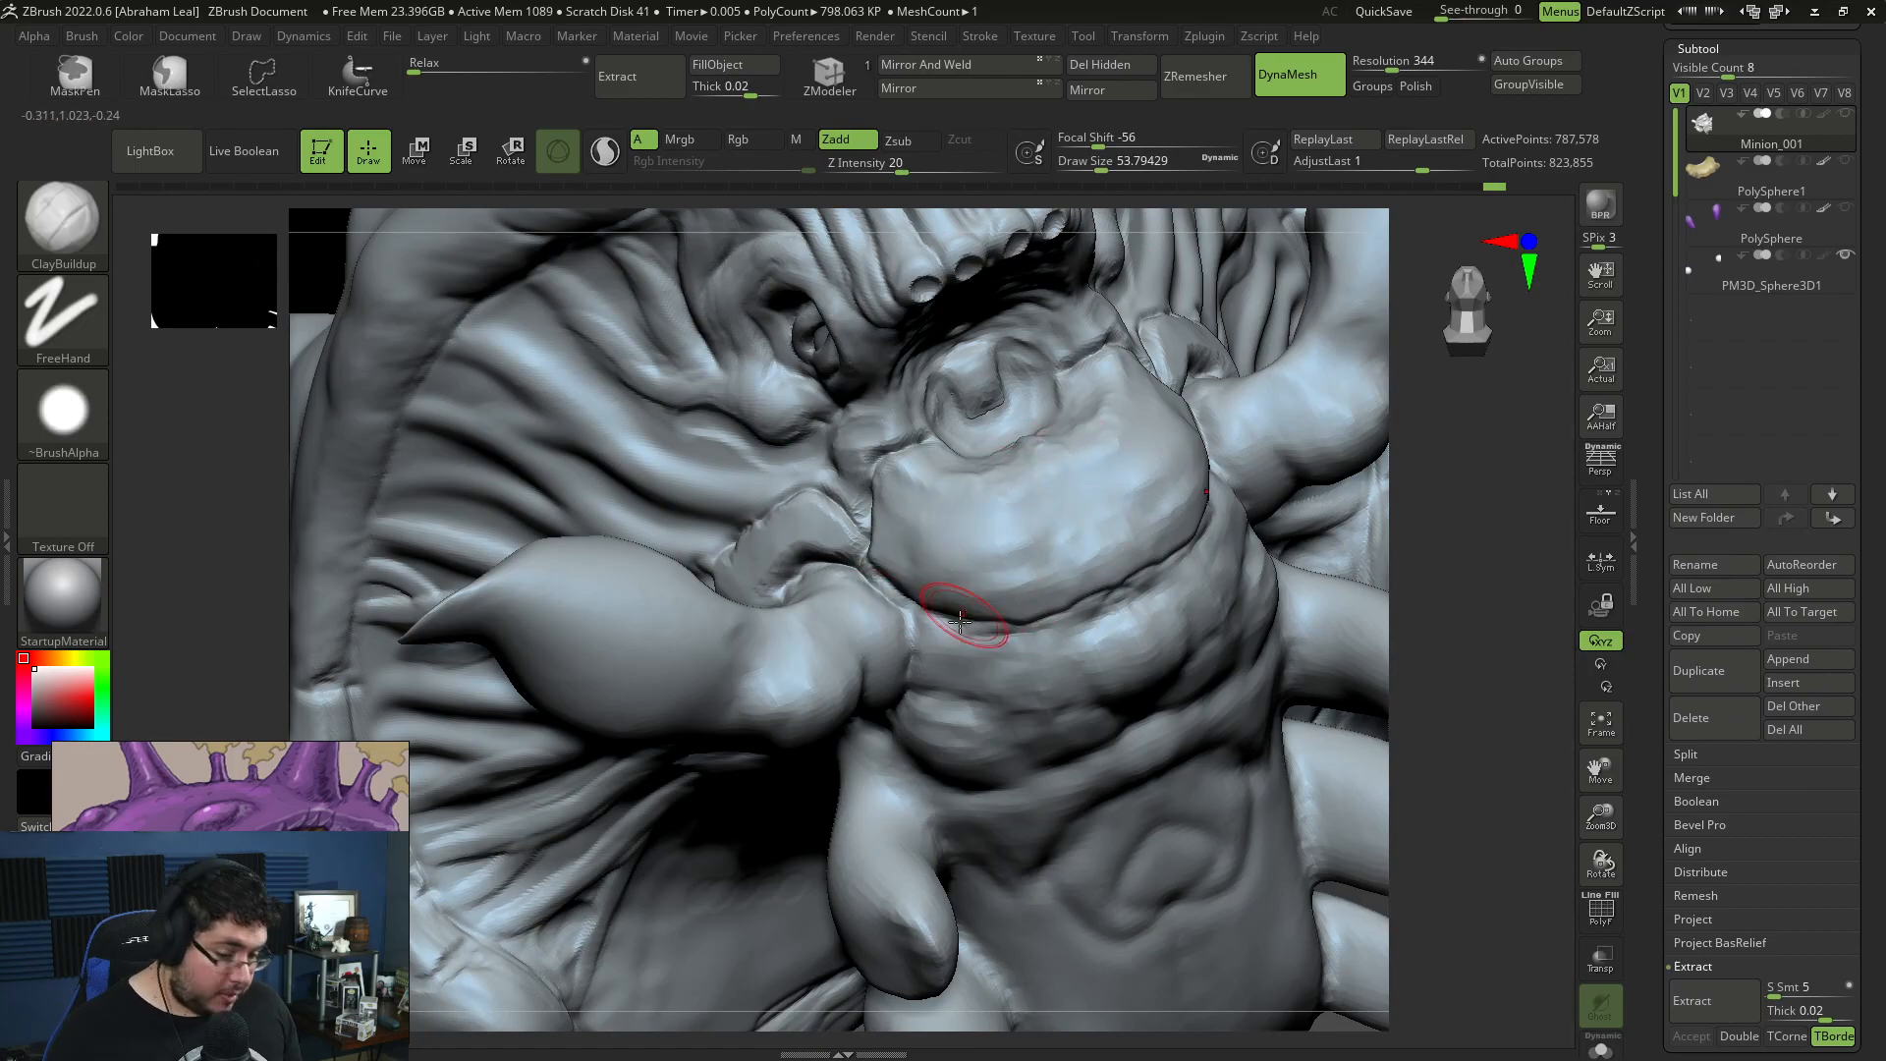
pyautogui.moveTo(955, 594)
pyautogui.mouseDown()
pyautogui.moveTo(1081, 590)
pyautogui.moveTo(1100, 569)
pyautogui.moveTo(894, 553)
pyautogui.mouseUp()
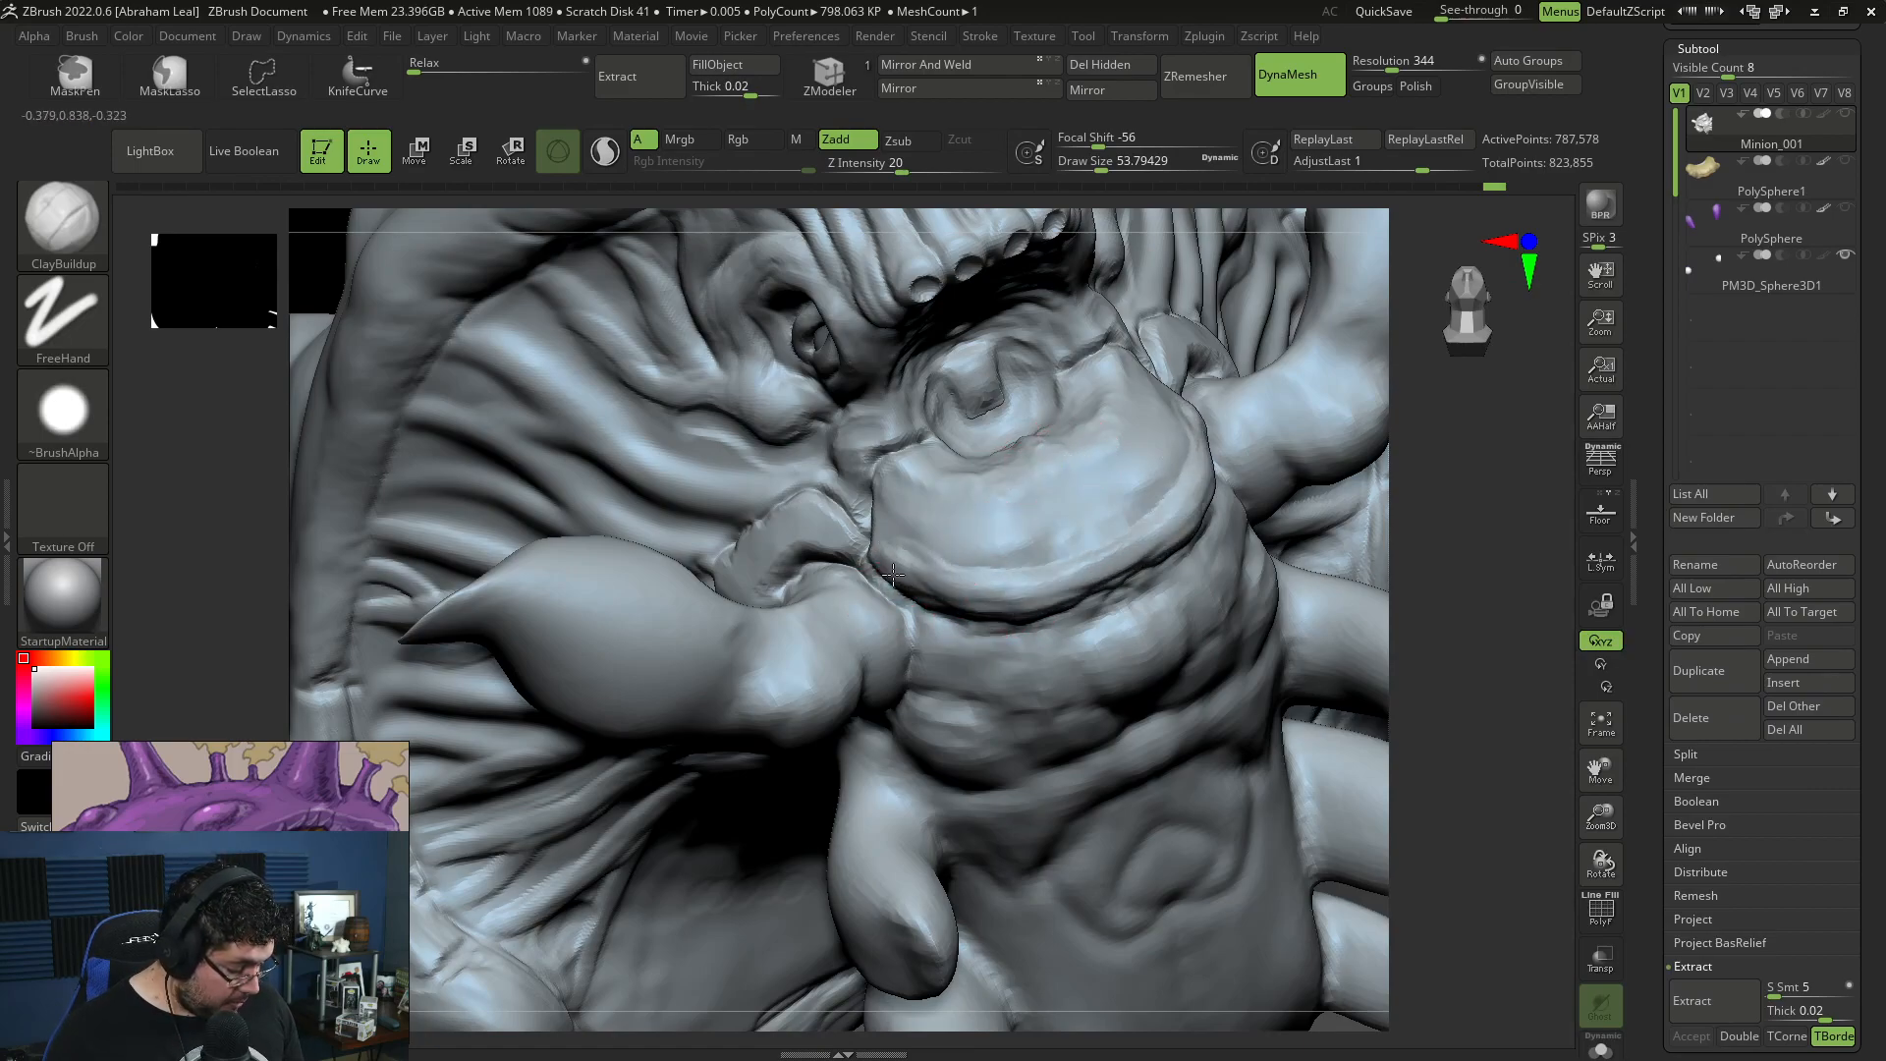
# Step: Flatten the chin plate and its lower rim with TrimDynamic, enlarging the draw size to about 65
pyautogui.press('b')
pyautogui.press('t')
pyautogui.press('d')
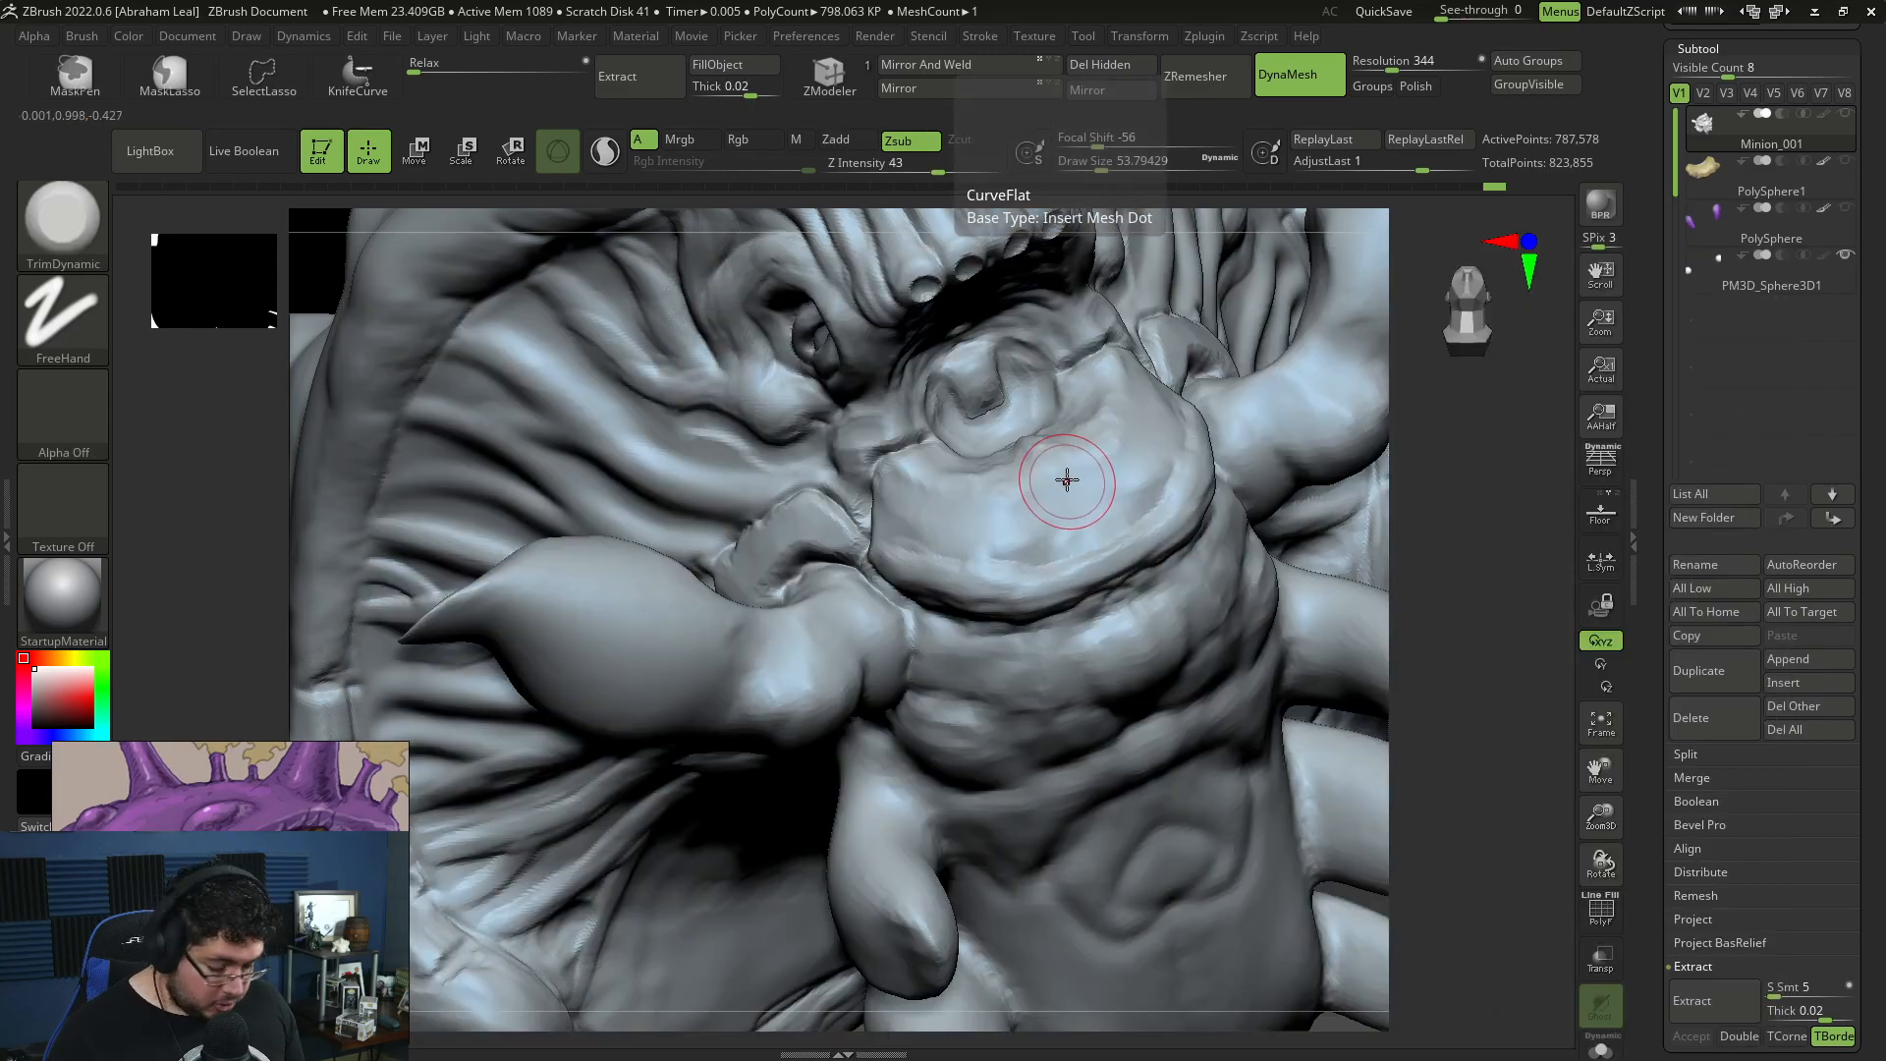
pyautogui.moveTo(1015, 560)
pyautogui.mouseDown()
pyautogui.moveTo(918, 560)
pyautogui.moveTo(1043, 569)
pyautogui.mouseUp()
pyautogui.moveTo(1452, 621); pyautogui.dragTo(1164, 447)
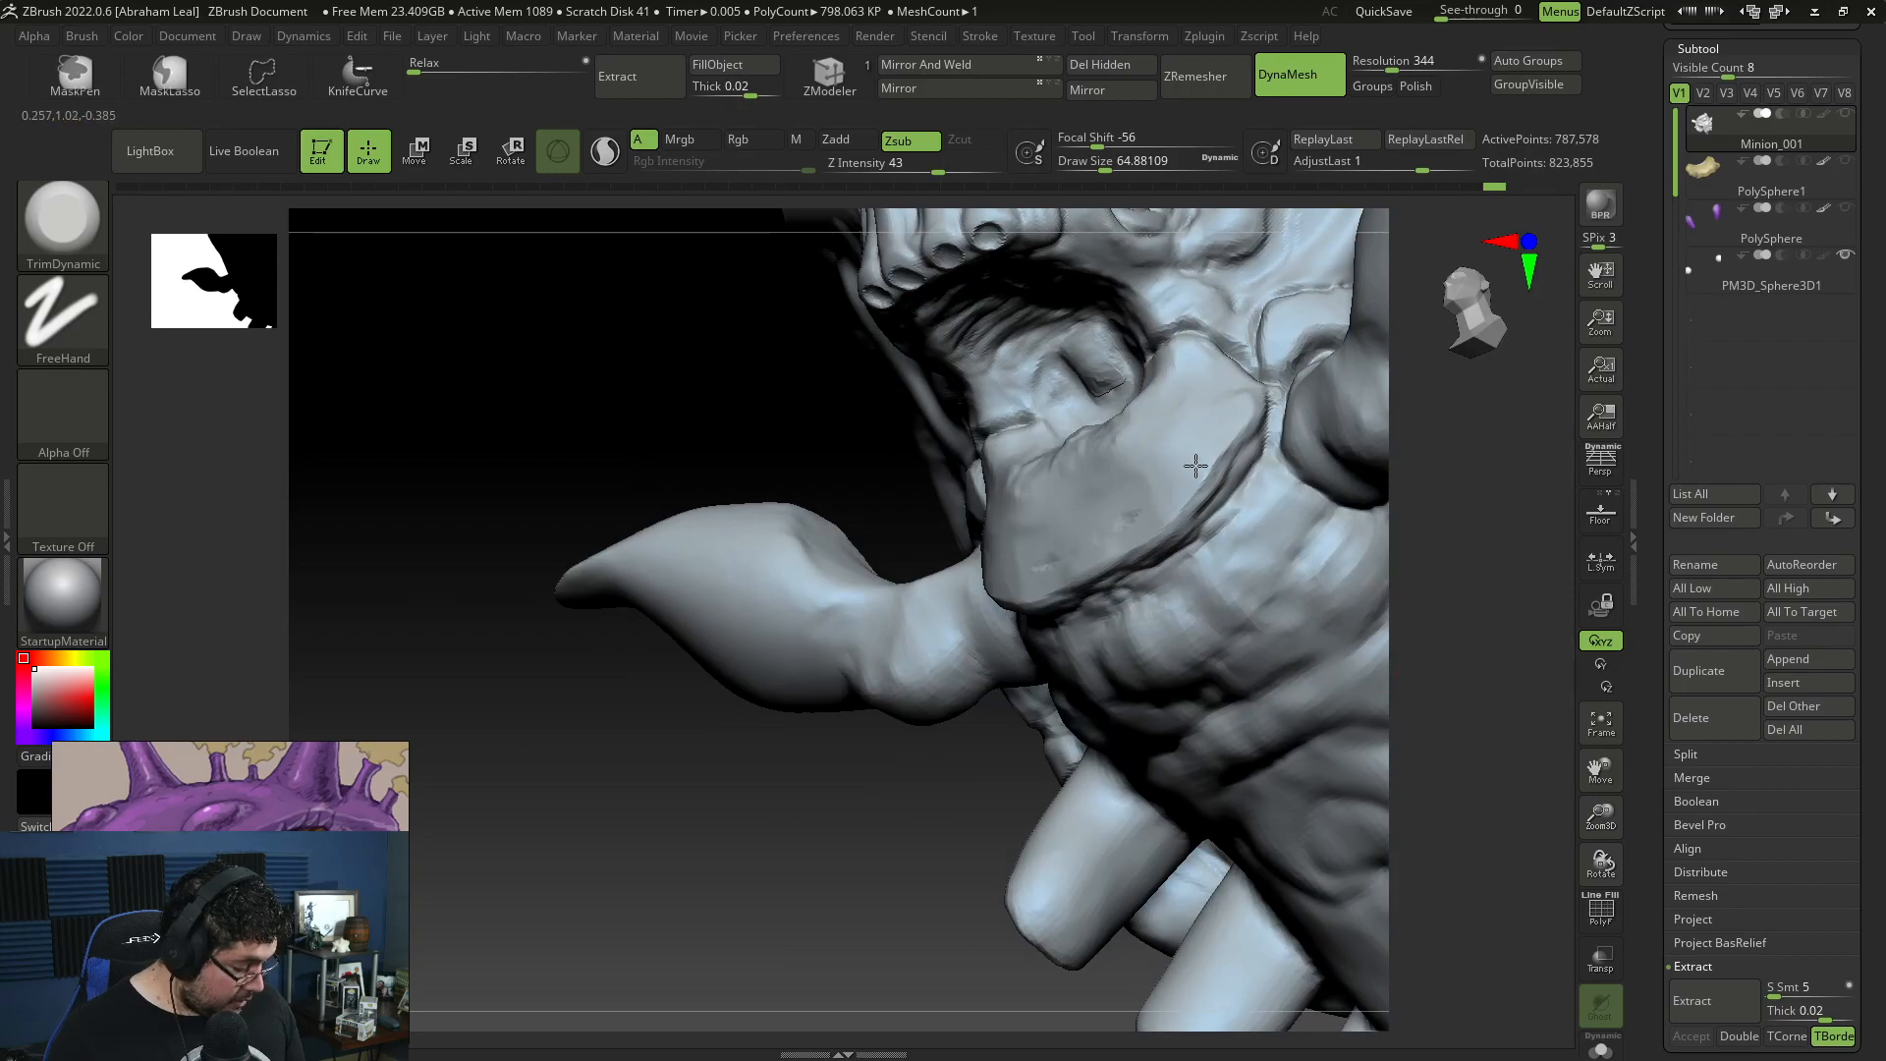
pyautogui.moveTo(739, 803); pyautogui.dragTo(1041, 471)
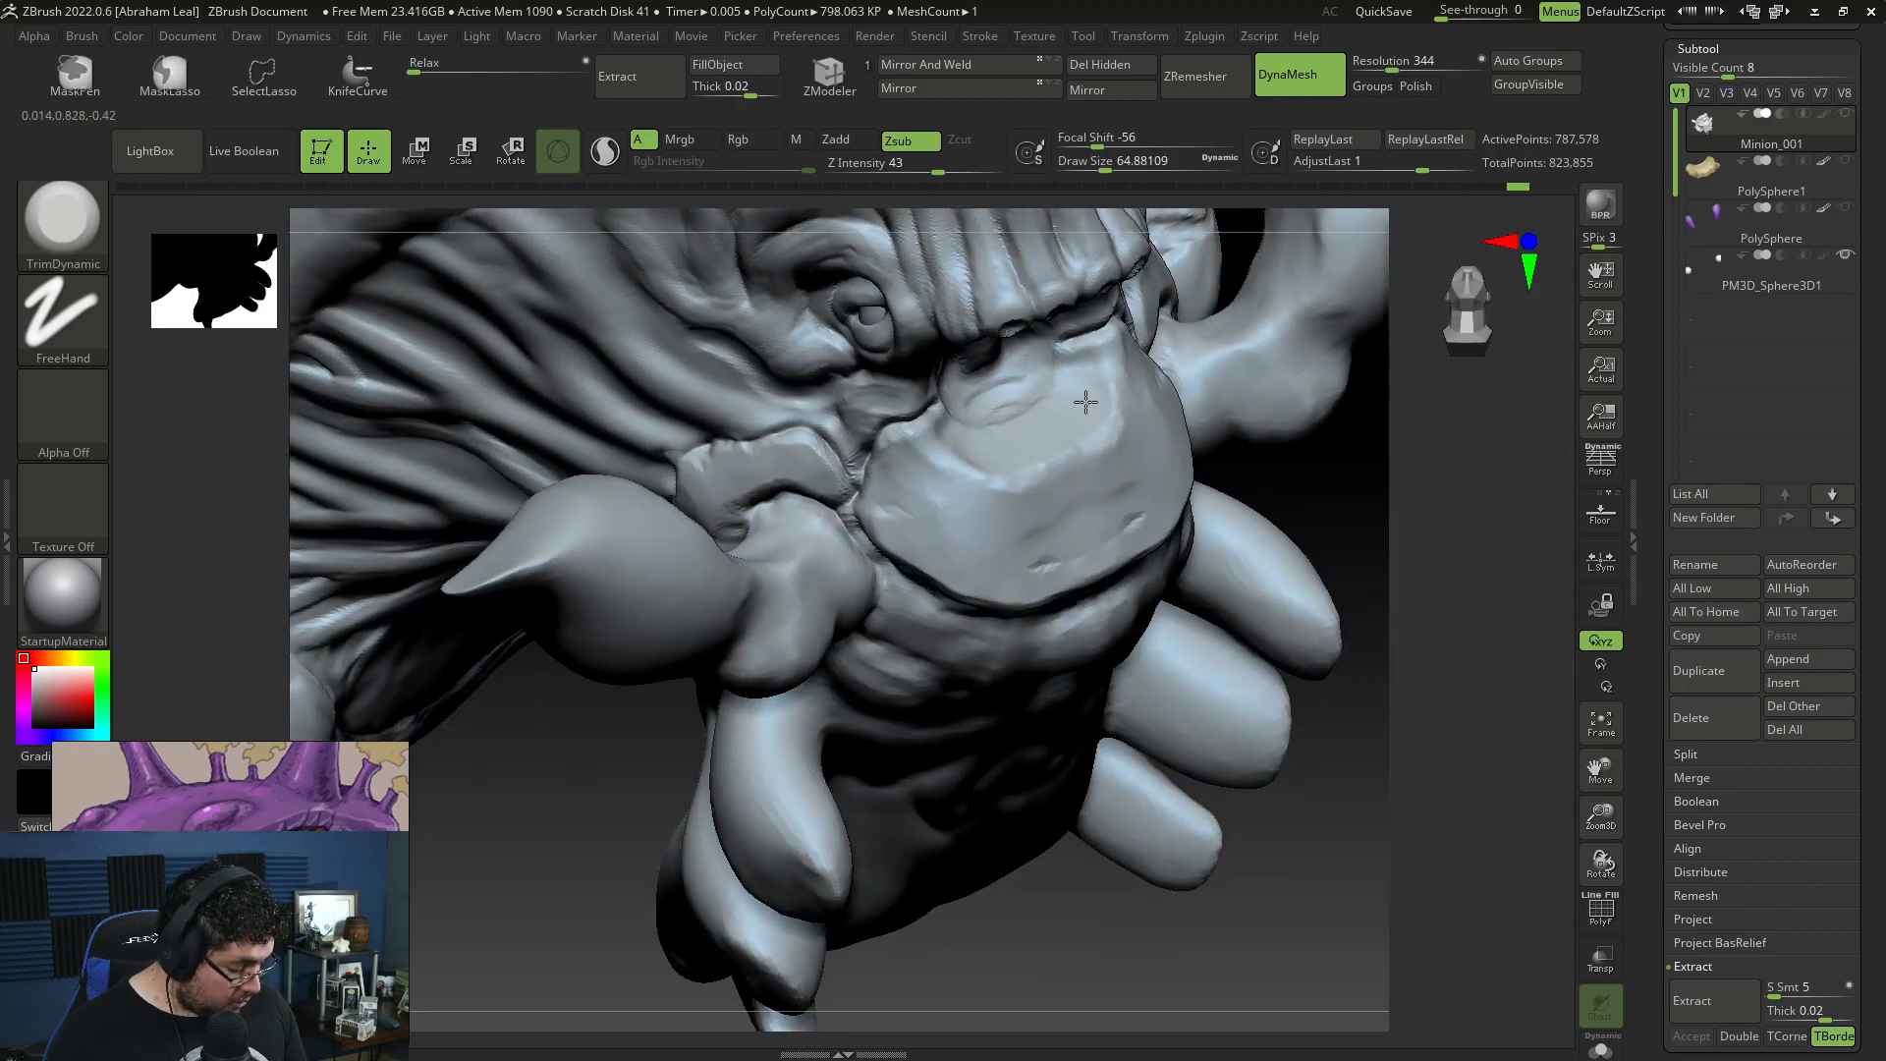
# Step: Add a raised rim along the chin plate's upper edge with ClayBuildup at draw size about 39 and smooth it
pyautogui.press('b')
pyautogui.press('c')
pyautogui.press('b')
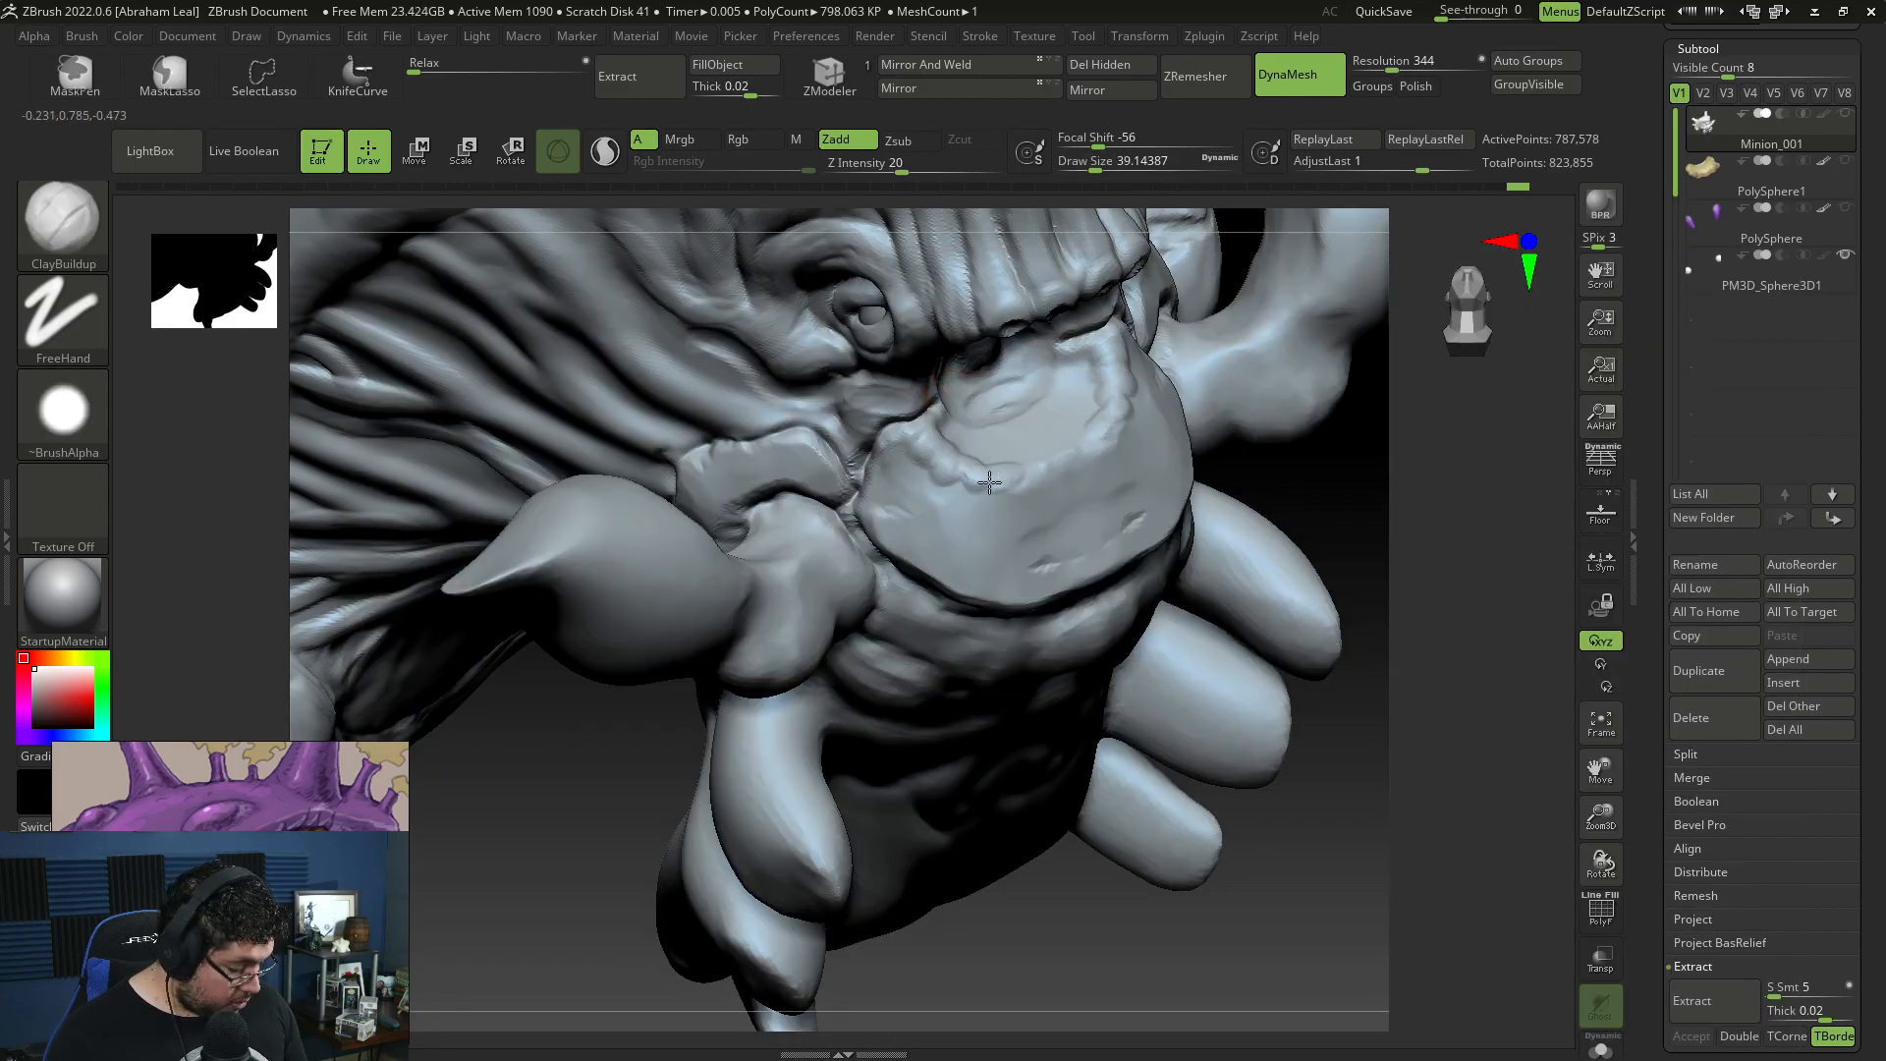
pyautogui.press('shift')
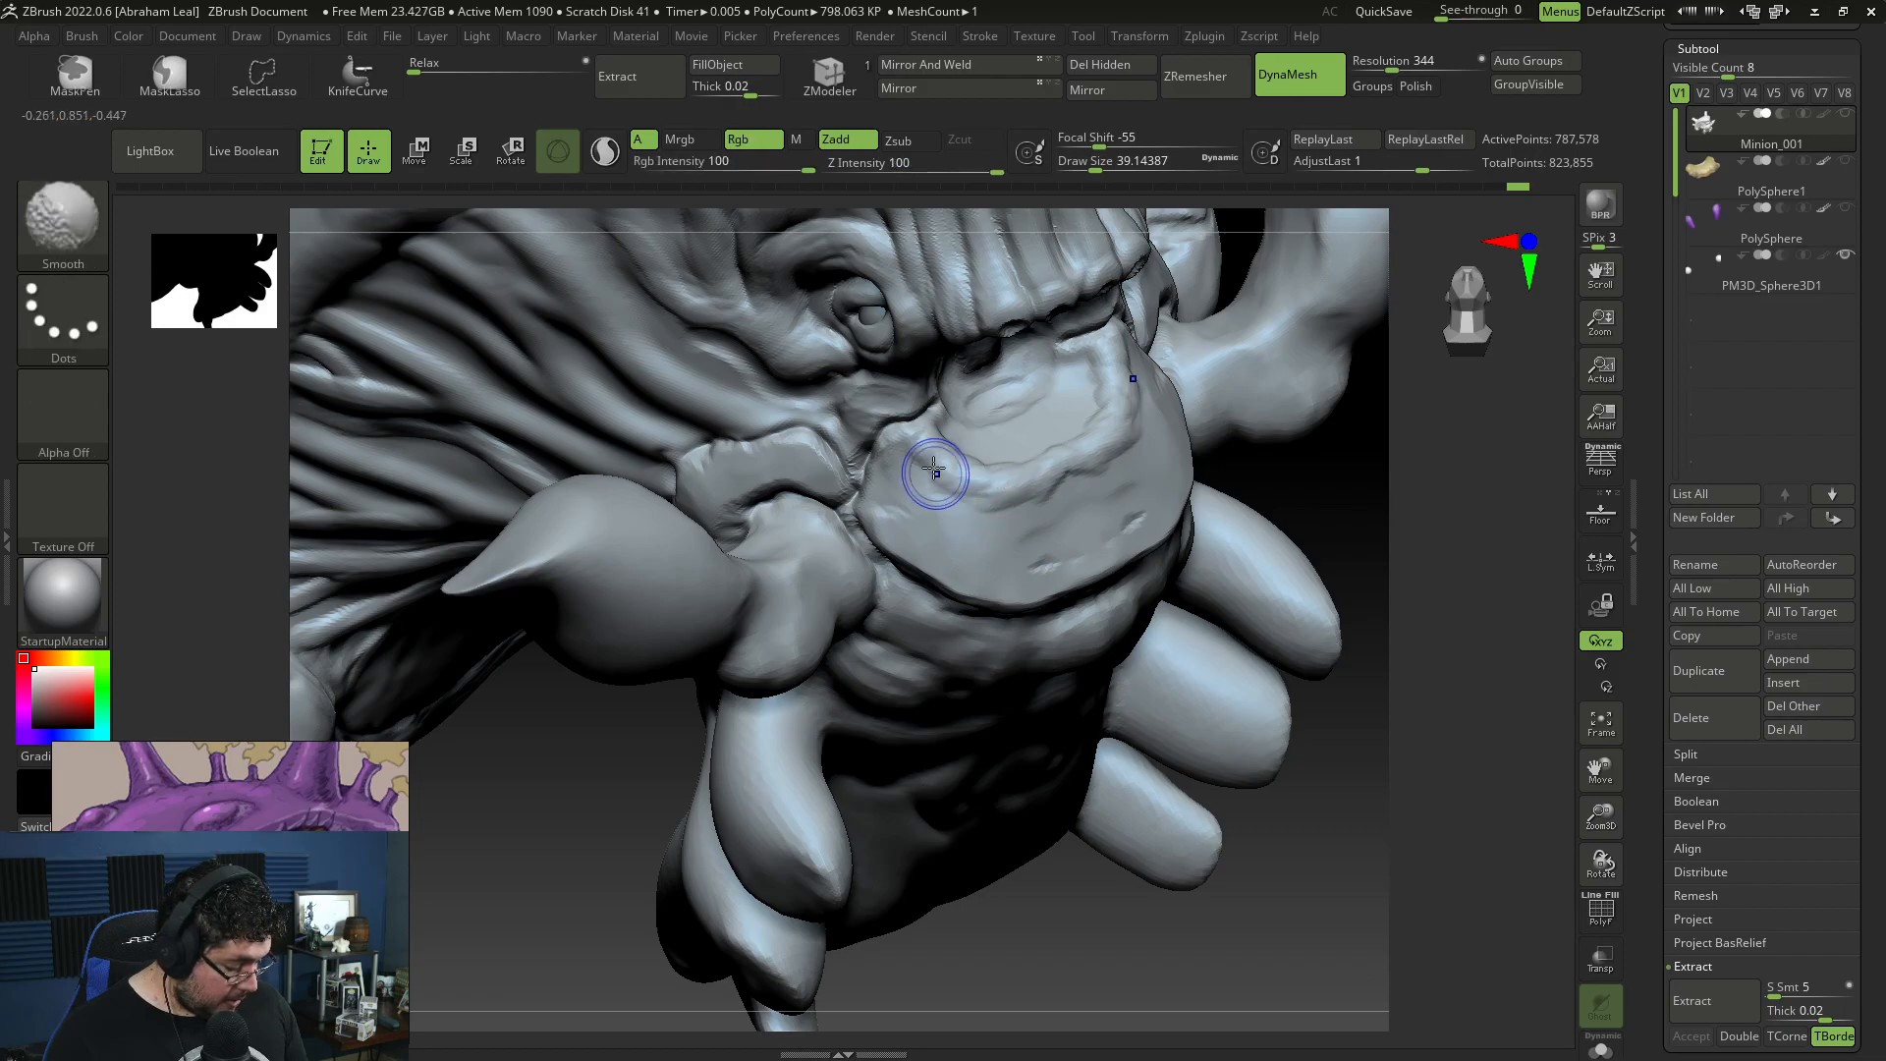
# Step: Trim the chin plate's upper rim flat with TrimDynamic at draw size about 49
pyautogui.press('b')
pyautogui.press('t')
pyautogui.press('d')
pyautogui.press('space')
pyautogui.moveTo(1446, 511); pyautogui.dragTo(1130, 589)
pyautogui.moveTo(786, 649)
pyautogui.mouseDown()
pyautogui.moveTo(1008, 609)
pyautogui.moveTo(1301, 485)
pyautogui.moveTo(1321, 530)
pyautogui.moveTo(1300, 468)
pyautogui.moveTo(1322, 383)
pyautogui.moveTo(1239, 732)
pyautogui.mouseUp()
# Step: Show the PolySphere1 jaw subtool together with the head and make it the active subtool
pyautogui.click(1845, 165)
pyautogui.keyDown('alt'); pyautogui.click(1021, 461); pyautogui.keyUp('alt')
pyautogui.moveTo(1247, 422); pyautogui.dragTo(1253, 531)
pyautogui.click(1845, 118)
pyautogui.moveTo(1323, 448)
pyautogui.mouseDown()
pyautogui.moveTo(1317, 488)
pyautogui.moveTo(1240, 558)
pyautogui.mouseUp()
pyautogui.click(1824, 163)
pyautogui.moveTo(1283, 648); pyautogui.dragTo(1370, 428)
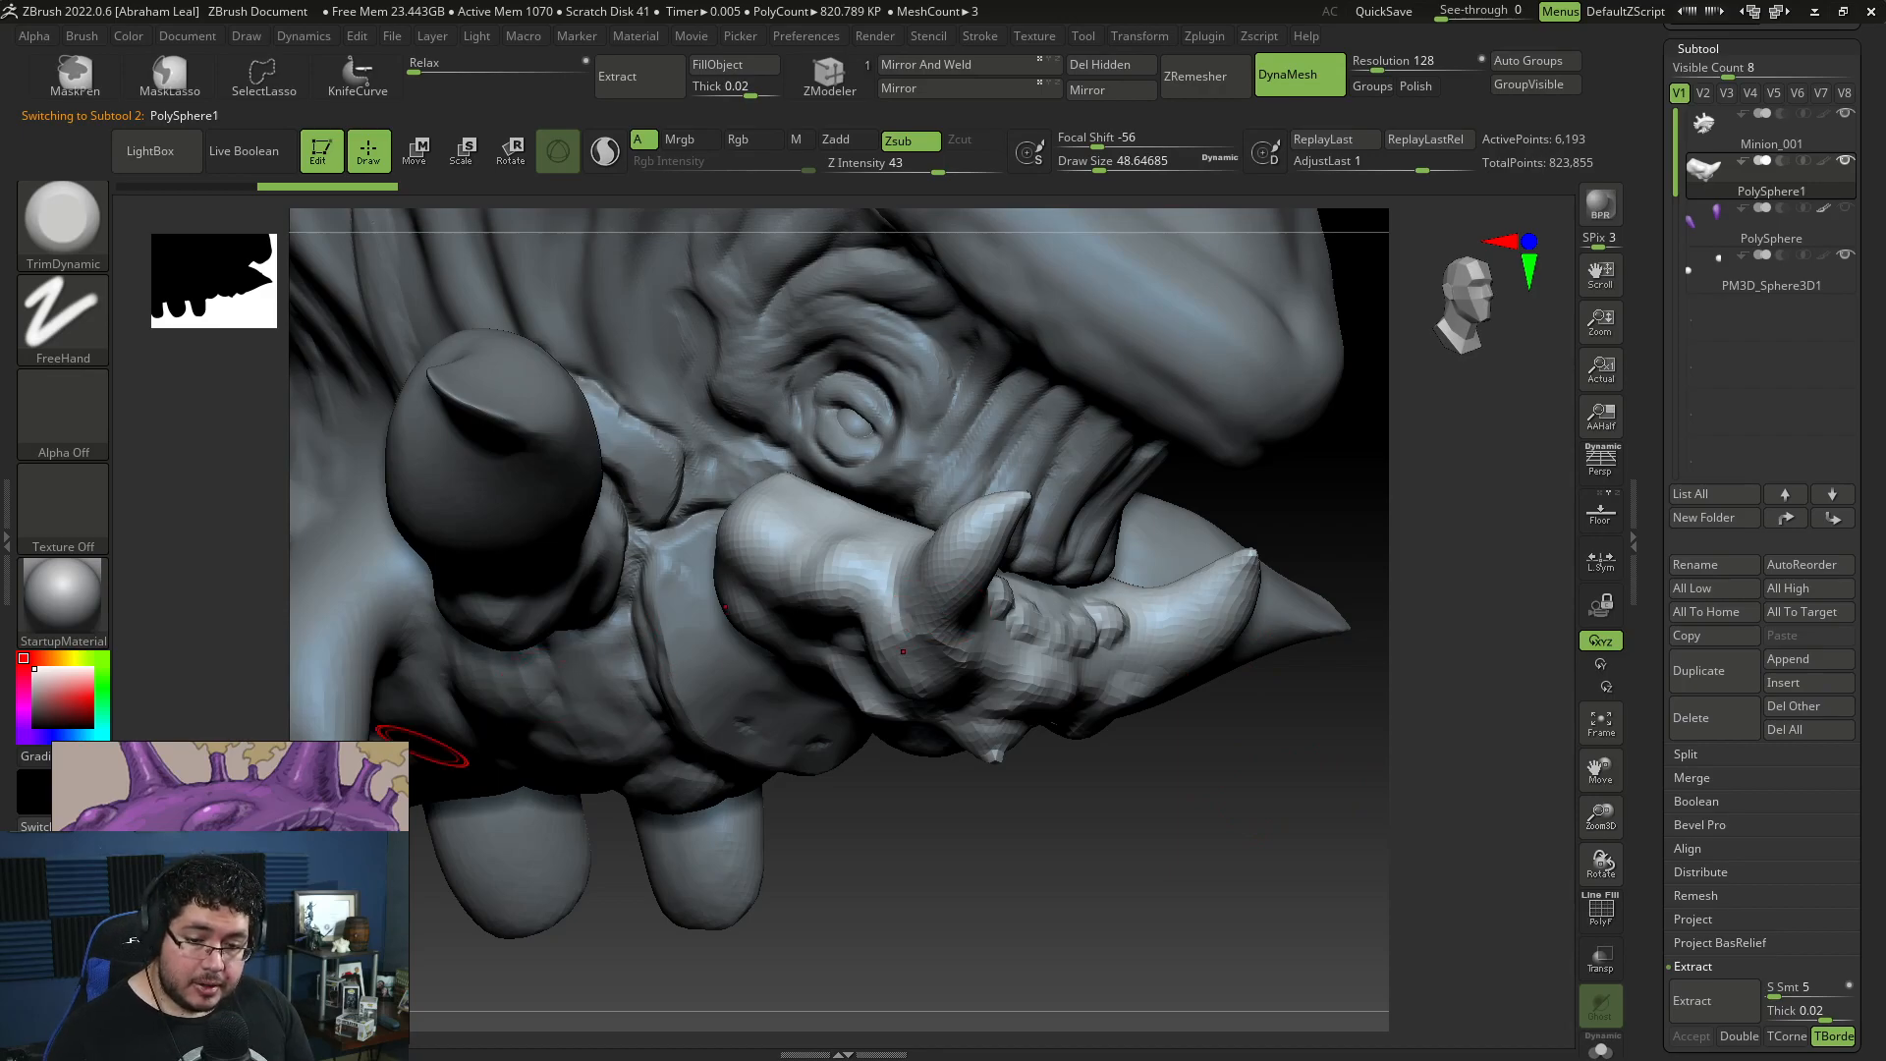
# Step: Choose the SnakeHook brush for sculpting the jaw with Sculptris Pro mode active
pyautogui.moveTo(1104, 851); pyautogui.dragTo(1086, 547)
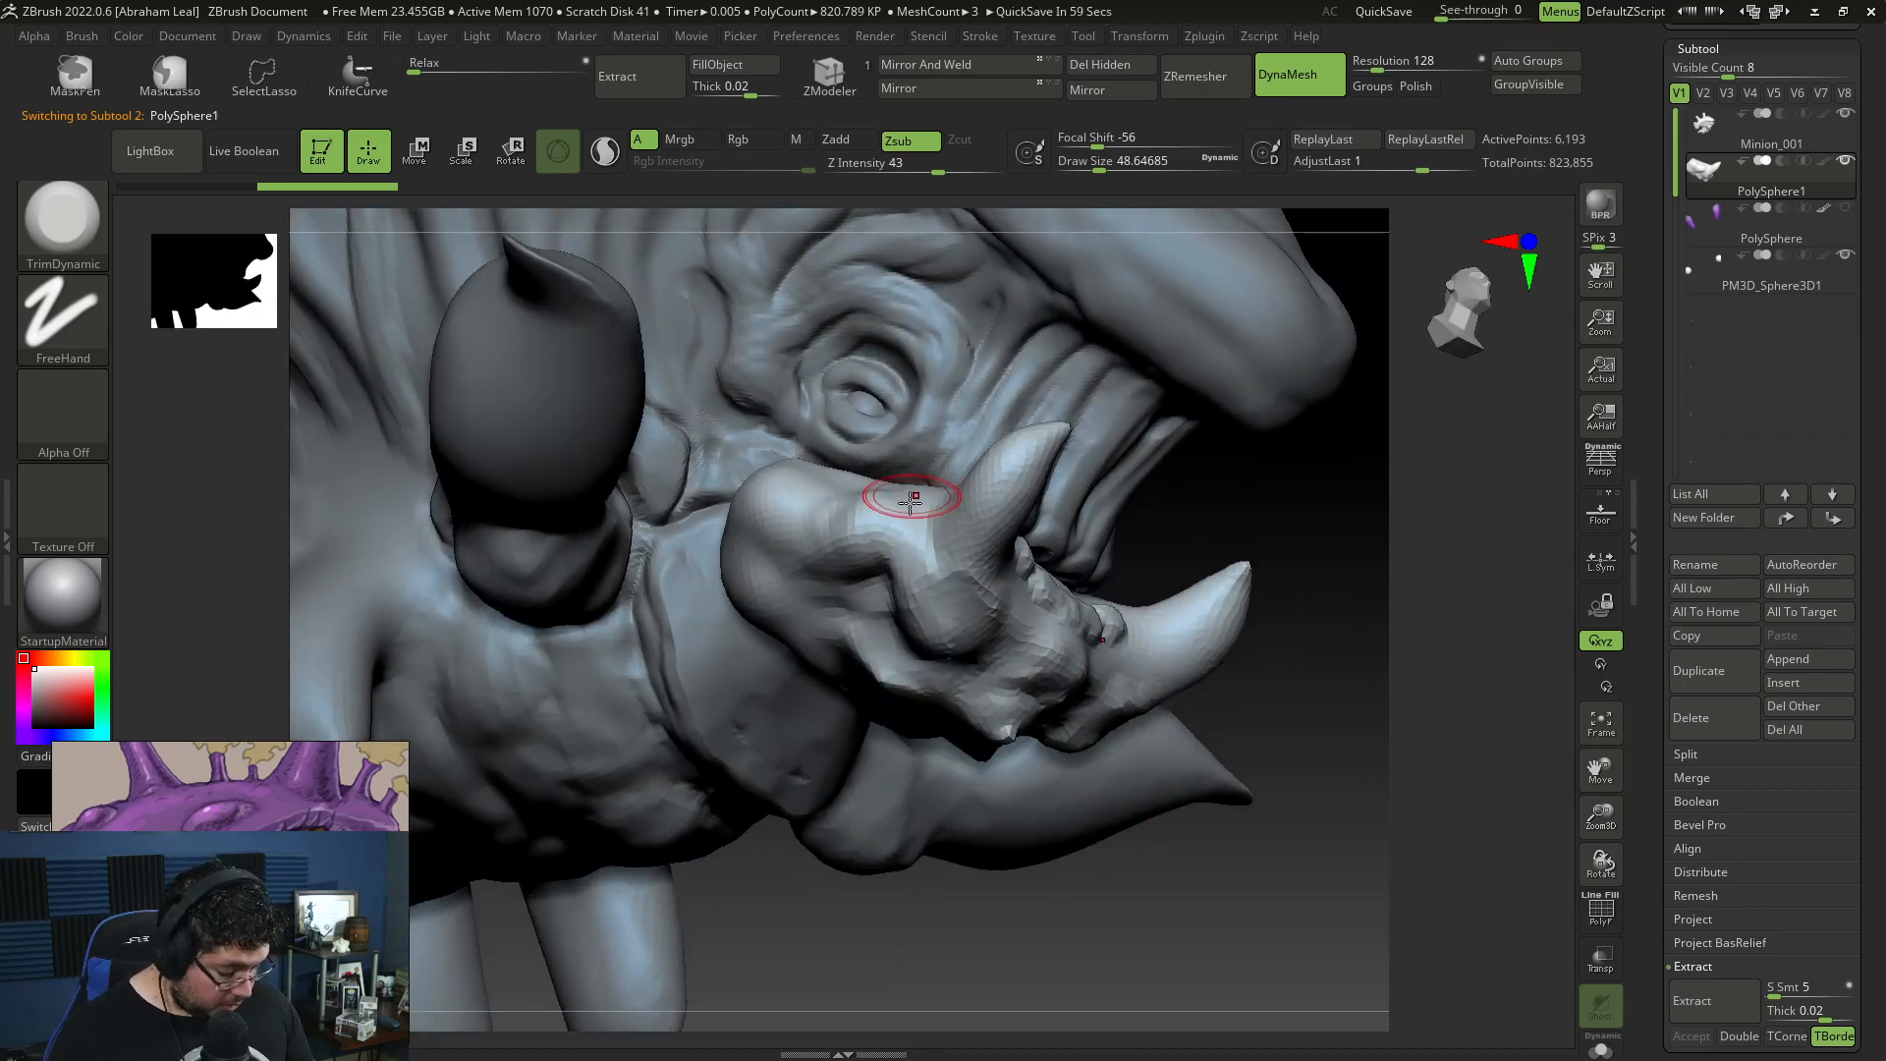
pyautogui.press('b')
pyautogui.press('s')
pyautogui.press('d')
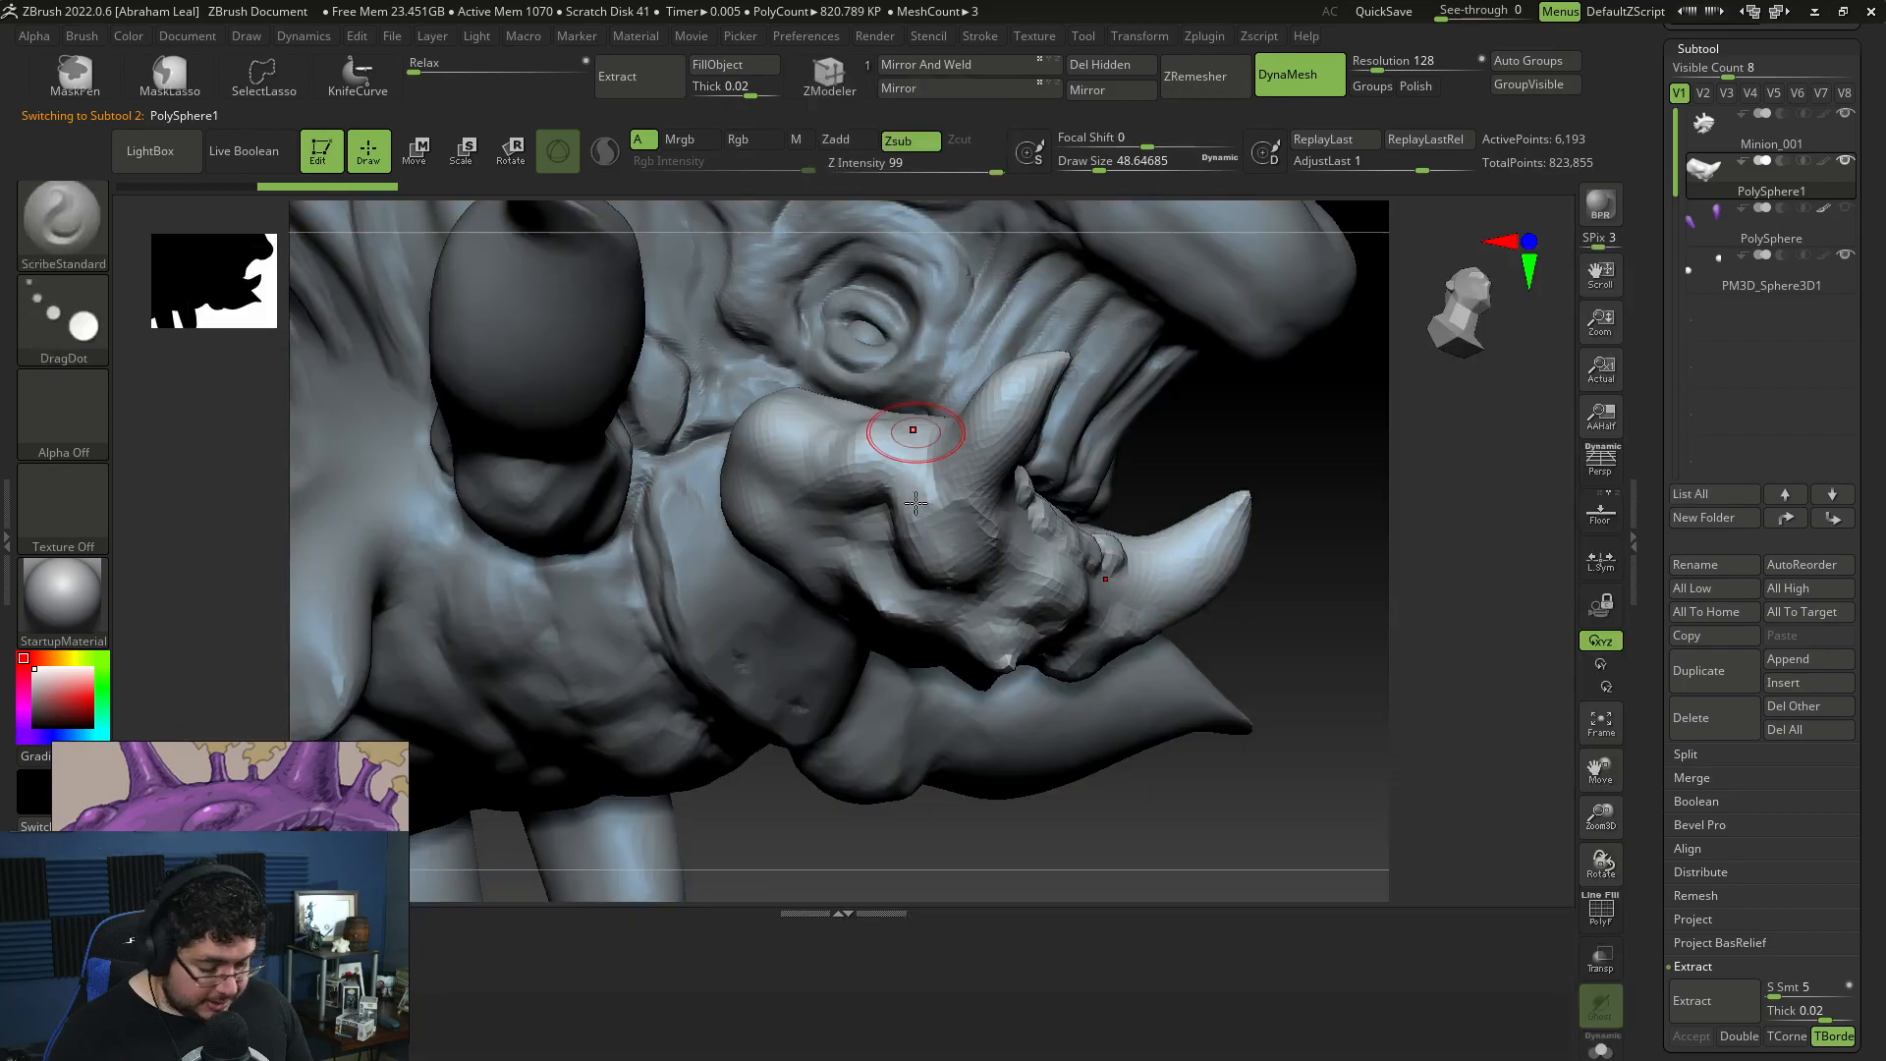
pyautogui.press('b')
pyautogui.press('s')
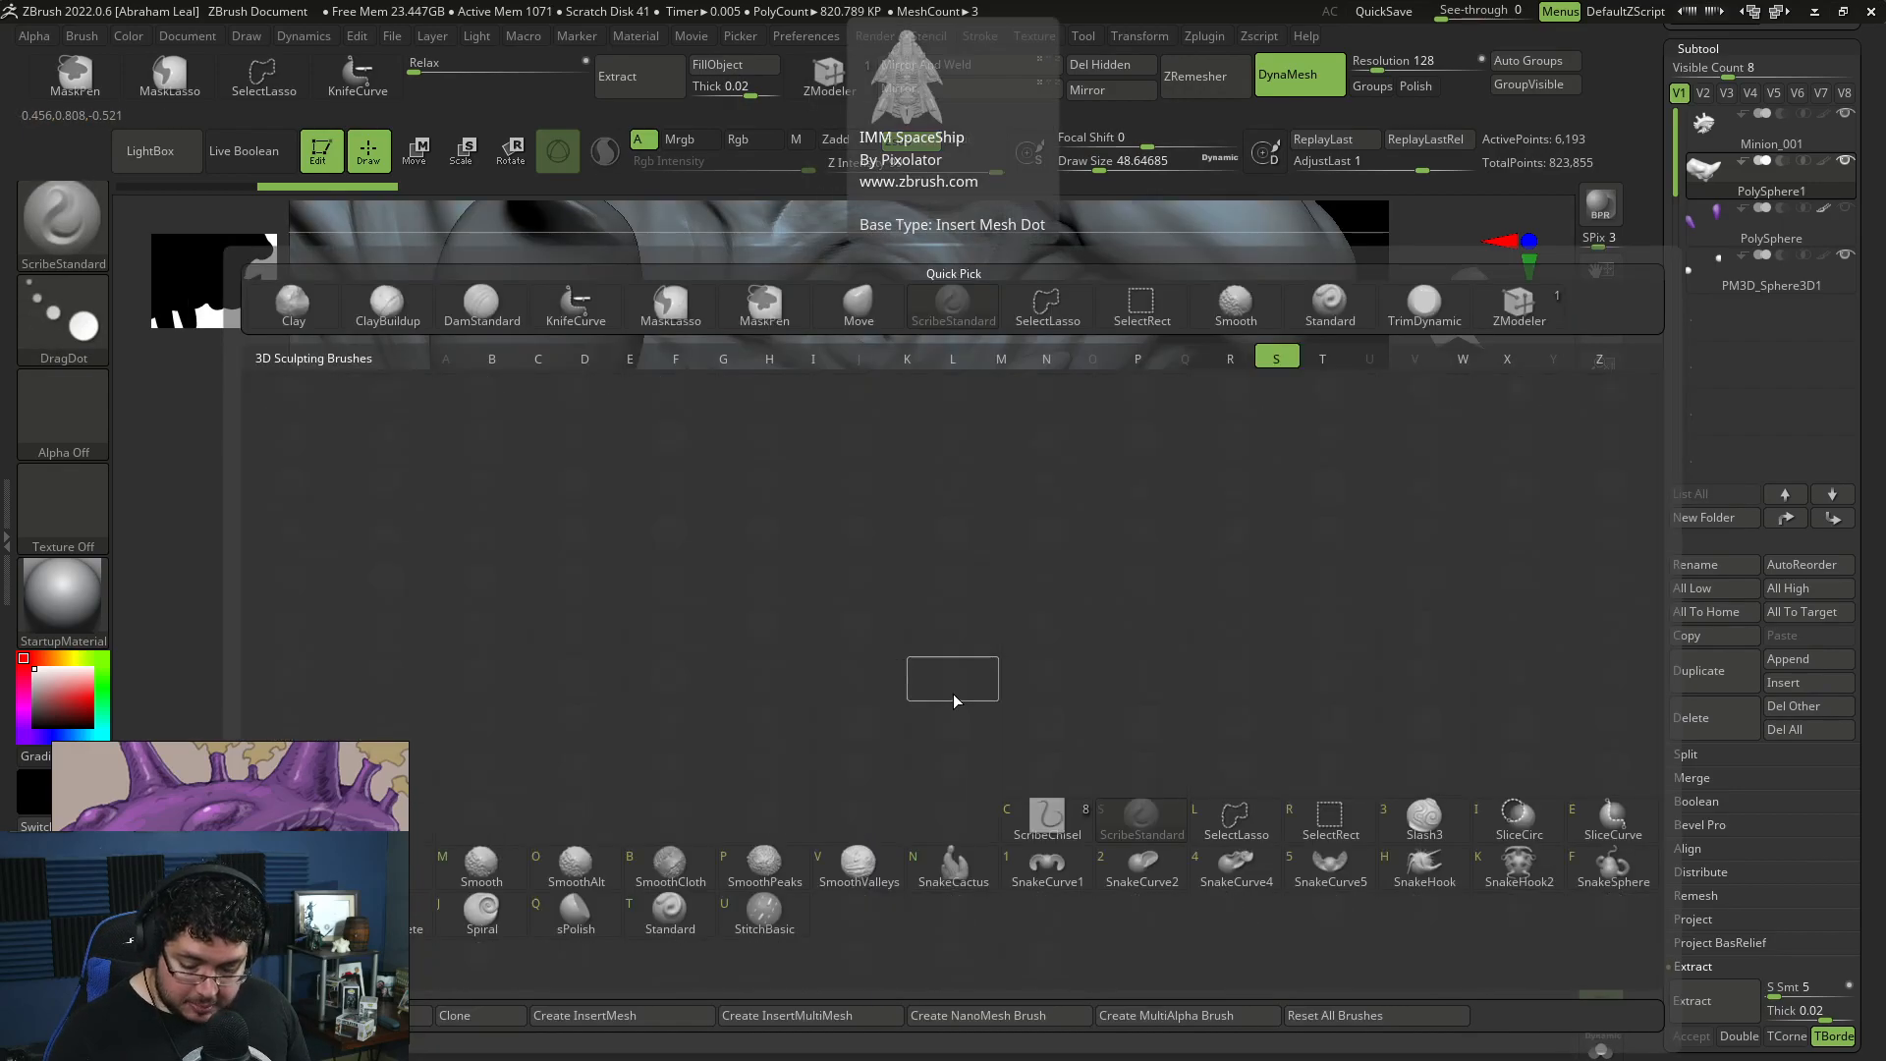
pyautogui.press('h')
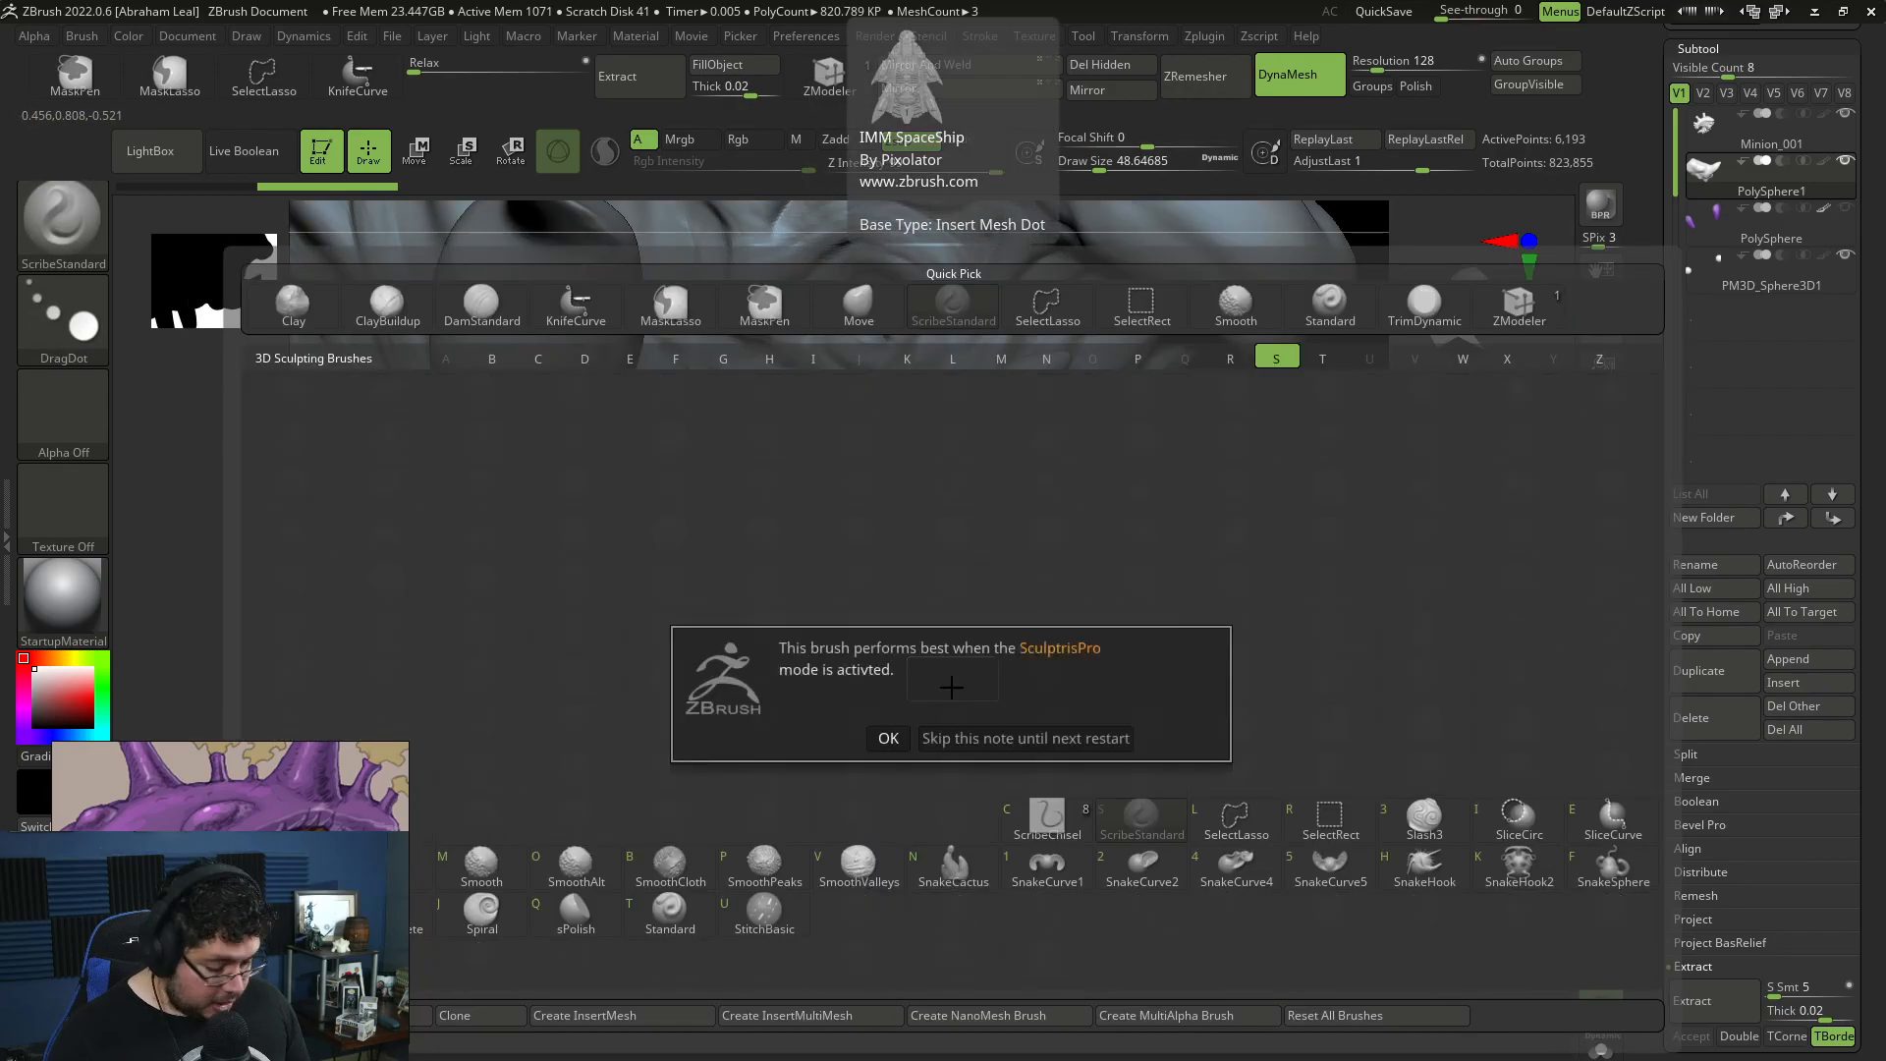
pyautogui.click(887, 738)
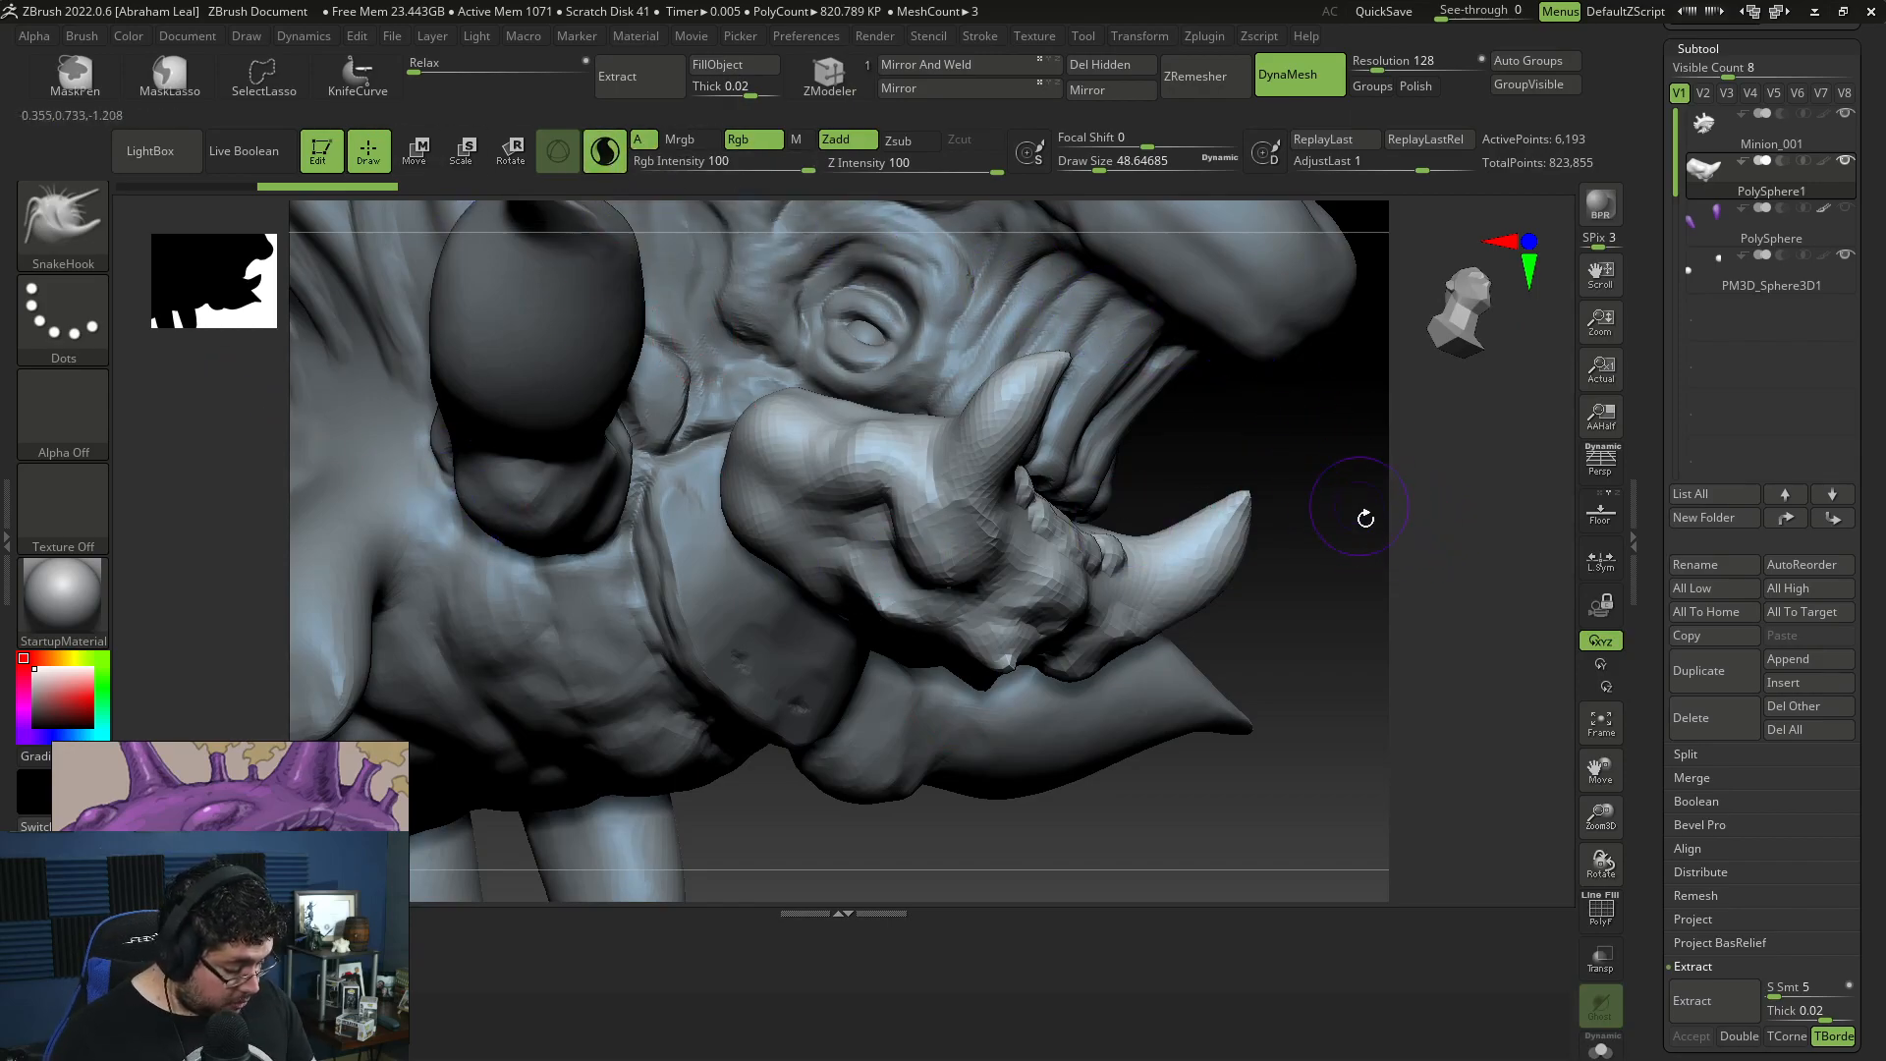
# Step: Pull extra small spikes out of the jaw's rear sides with SnakeHook at draw size about 62
pyautogui.moveTo(1362, 510); pyautogui.dragTo(1321, 462)
pyautogui.press('space')
pyautogui.moveTo(933, 369)
pyautogui.mouseDown()
pyautogui.moveTo(950, 368)
pyautogui.moveTo(927, 394)
pyautogui.moveTo(929, 314)
pyautogui.mouseUp()
pyautogui.press('space')
pyautogui.moveTo(1282, 559)
pyautogui.mouseDown()
pyautogui.moveTo(1314, 482)
pyautogui.moveTo(1332, 583)
pyautogui.moveTo(1393, 576)
pyautogui.mouseUp()
pyautogui.moveTo(843, 389)
pyautogui.mouseDown()
pyautogui.moveTo(821, 344)
pyautogui.moveTo(830, 366)
pyautogui.mouseUp()
pyautogui.moveTo(1275, 476); pyautogui.dragTo(842, 692)
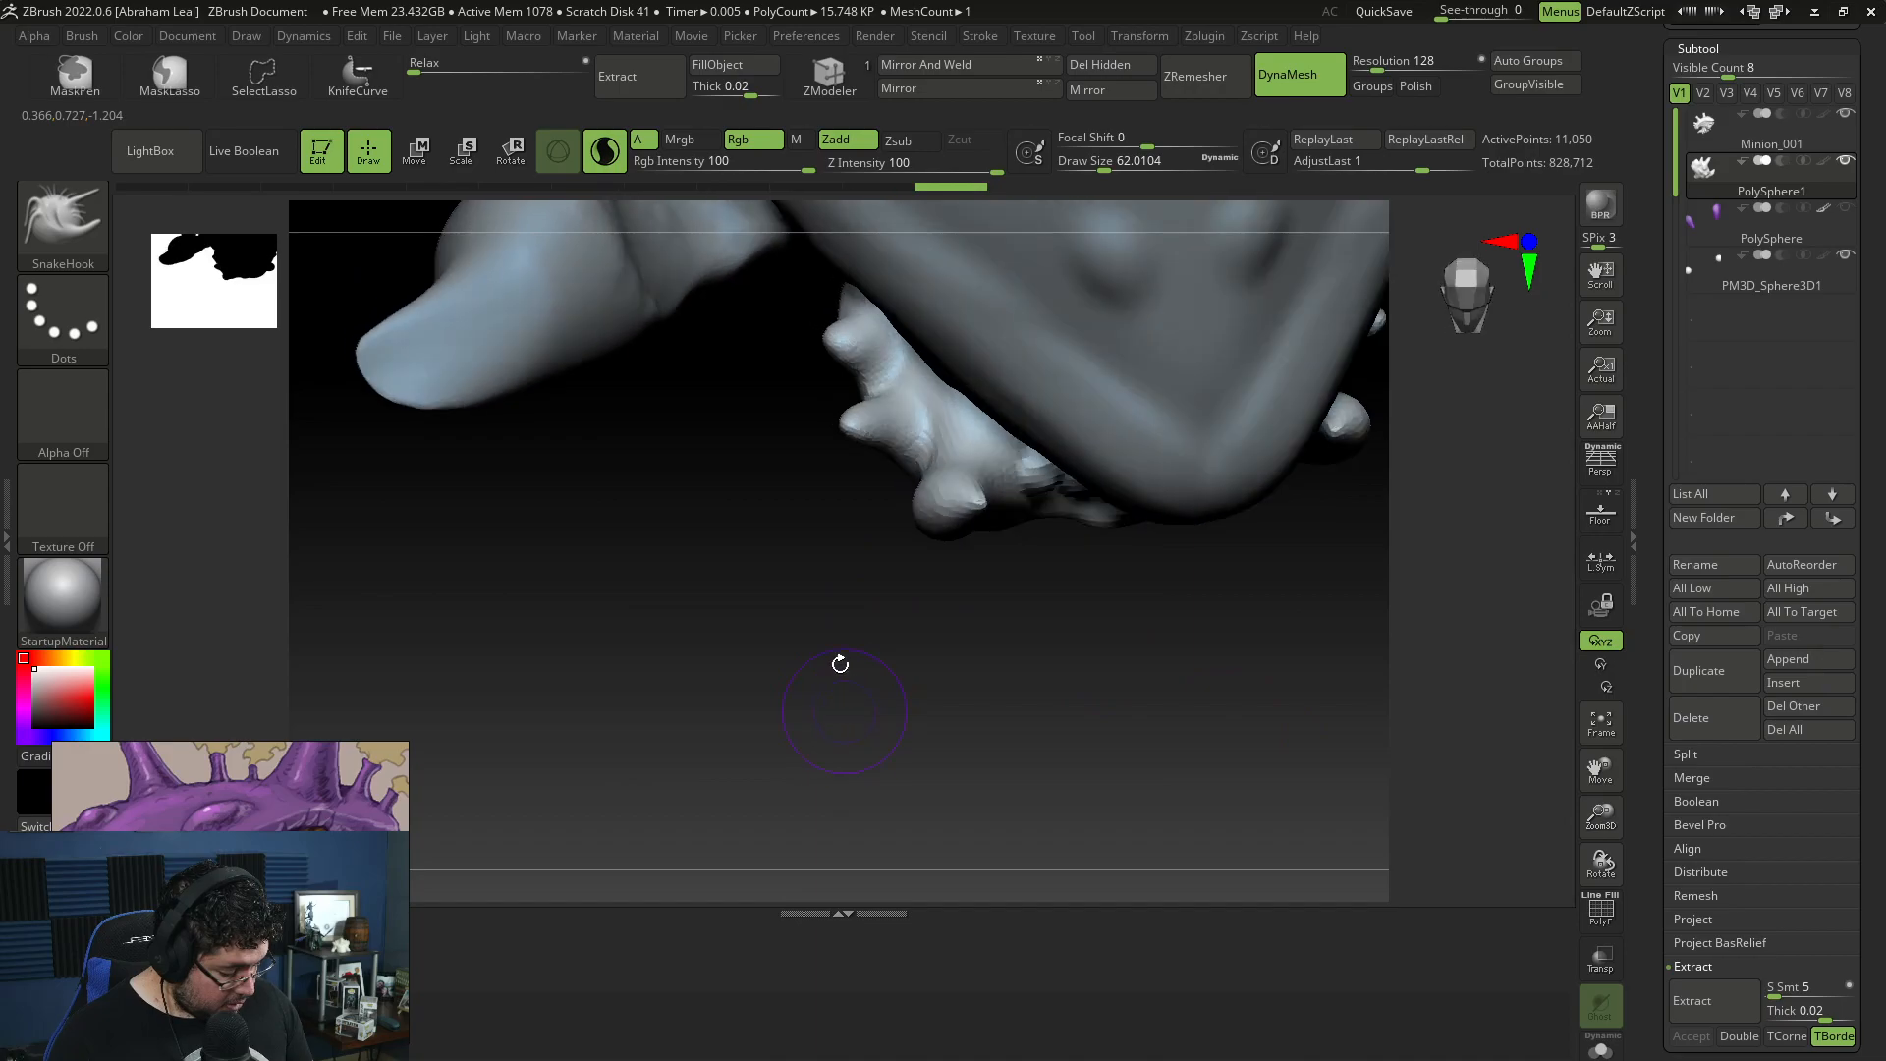
pyautogui.moveTo(878, 395); pyautogui.dragTo(891, 432)
pyautogui.moveTo(948, 500)
pyautogui.mouseDown()
pyautogui.moveTo(966, 526)
pyautogui.moveTo(956, 496)
pyautogui.mouseUp()
# Step: Flatten the surfaces of the jaw's side spikes with TrimDynamic at draw size about 62
pyautogui.press('b')
pyautogui.press('t')
pyautogui.press('d')
pyautogui.moveTo(984, 643); pyautogui.dragTo(1001, 471)
pyautogui.moveTo(902, 572); pyautogui.dragTo(935, 538)
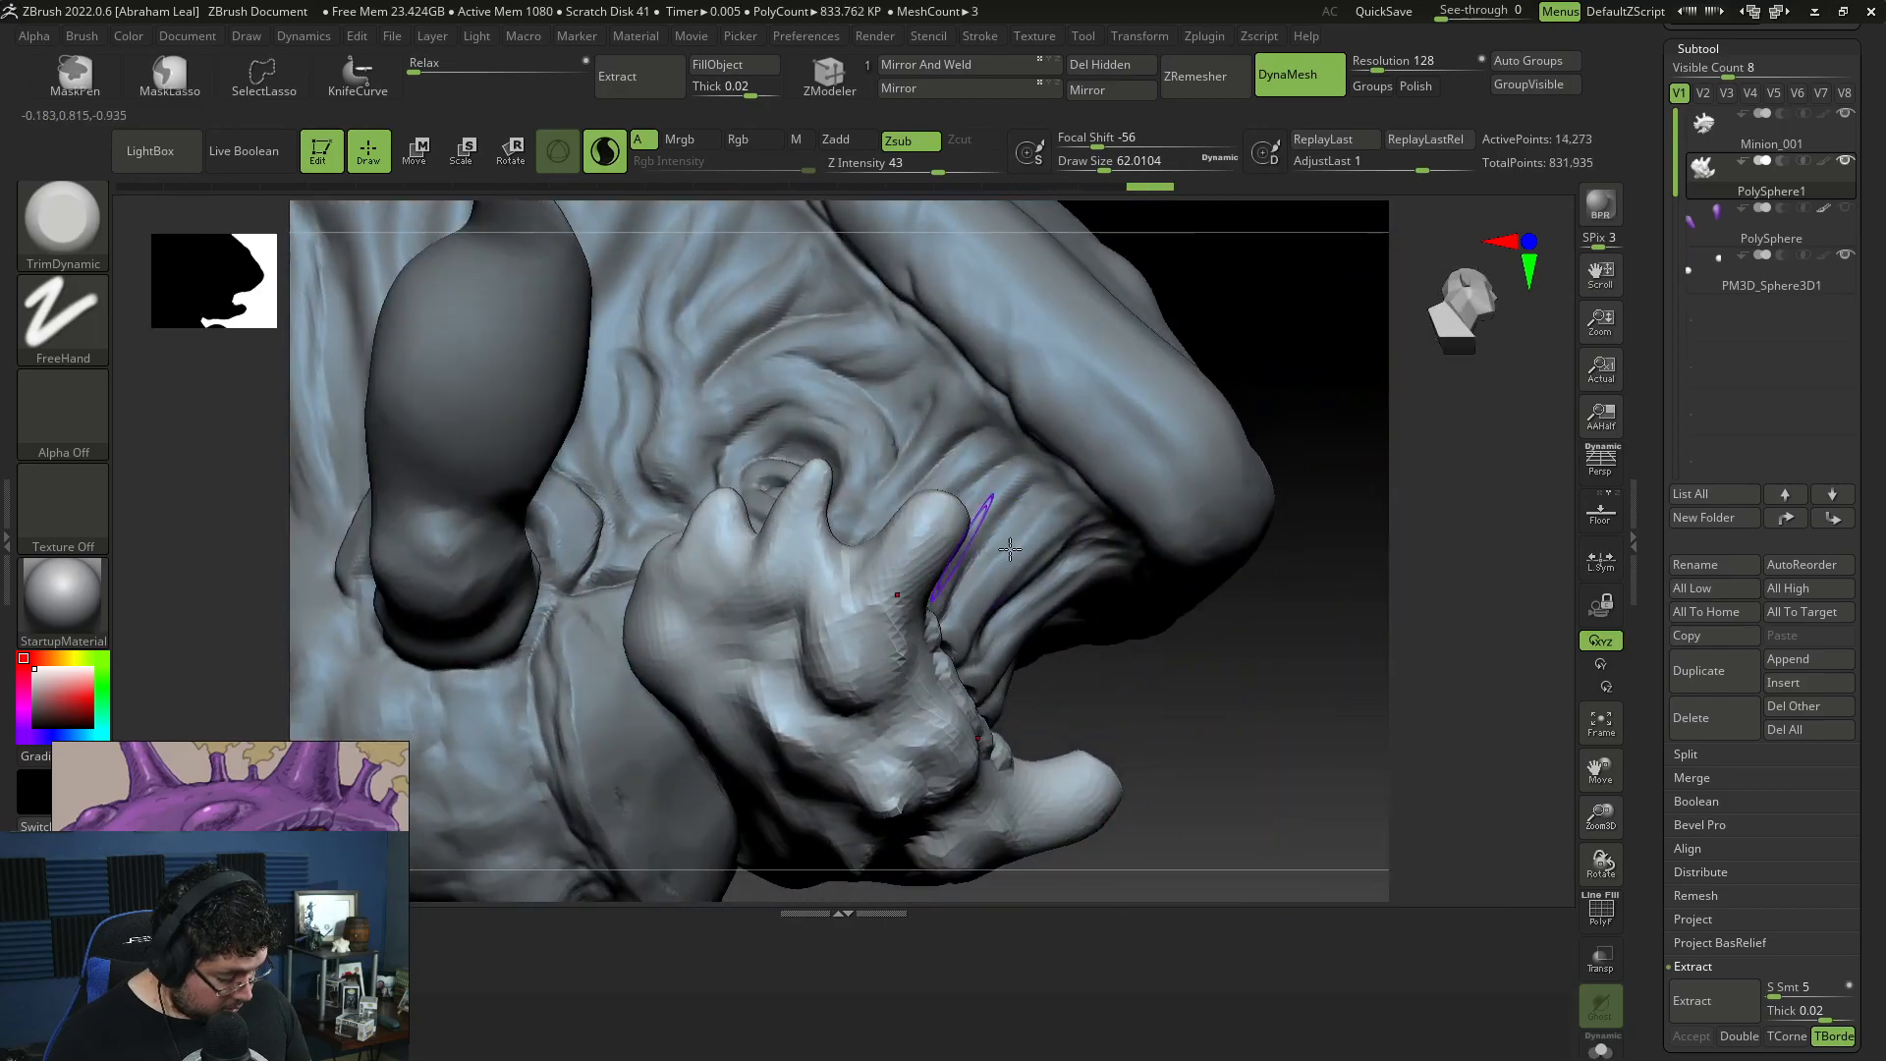
pyautogui.moveTo(934, 539); pyautogui.dragTo(990, 546, button='right')
pyautogui.moveTo(988, 546)
pyautogui.mouseDown()
pyautogui.moveTo(965, 531)
pyautogui.moveTo(985, 548)
pyautogui.moveTo(990, 531)
pyautogui.mouseUp()
pyautogui.moveTo(992, 530)
pyautogui.mouseDown(button='right')
pyautogui.moveTo(1052, 438)
pyautogui.moveTo(923, 569)
pyautogui.moveTo(968, 550)
pyautogui.mouseUp(button='right')
pyautogui.moveTo(997, 506)
pyautogui.mouseDown()
pyautogui.moveTo(1021, 528)
pyautogui.moveTo(994, 502)
pyautogui.mouseUp()
pyautogui.moveTo(993, 502)
pyautogui.mouseDown(button='right')
pyautogui.moveTo(903, 457)
pyautogui.moveTo(864, 674)
pyautogui.moveTo(1263, 716)
pyautogui.moveTo(1244, 754)
pyautogui.moveTo(1183, 733)
pyautogui.moveTo(1142, 750)
pyautogui.mouseUp(button='right')
# Step: Reshape and reposition the jaw's tusks and smaller spikes with the Move brush at draw size about 90
pyautogui.press('b')
pyautogui.press('m')
pyautogui.press('v')
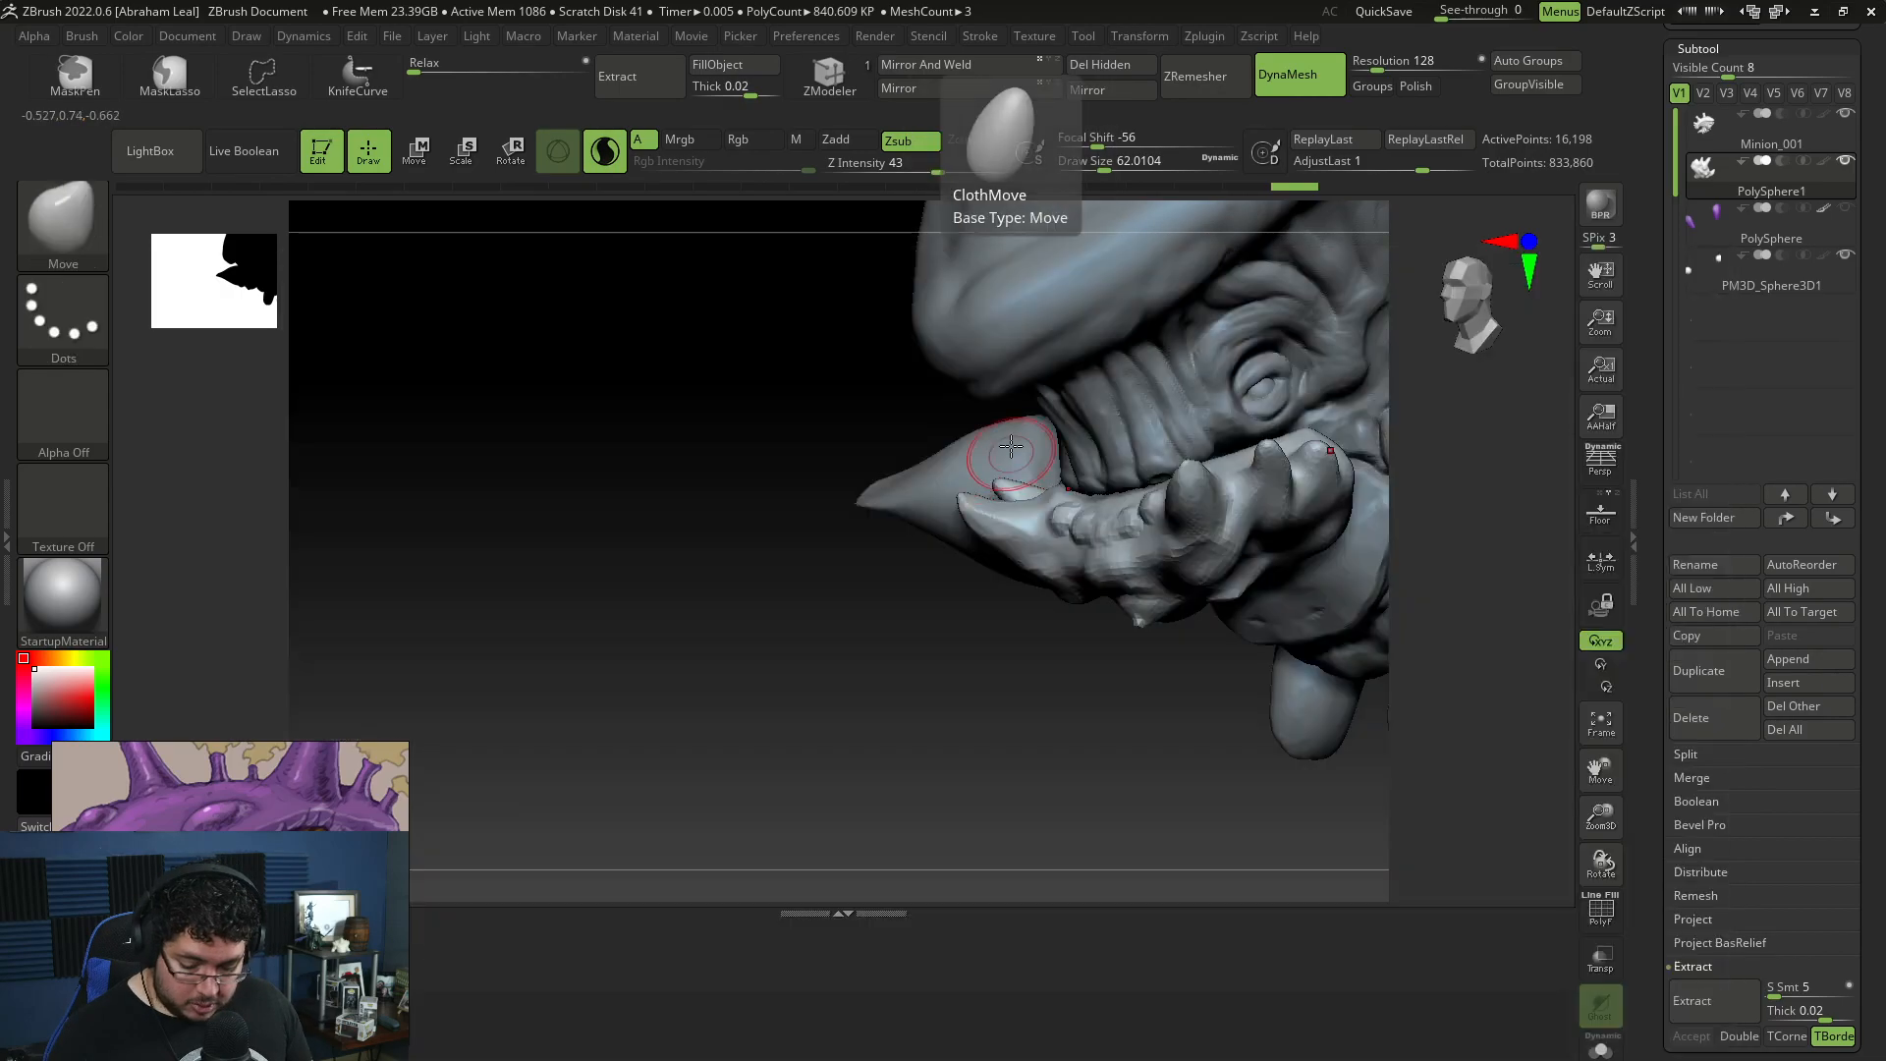
pyautogui.moveTo(965, 499)
pyautogui.mouseDown()
pyautogui.moveTo(952, 450)
pyautogui.moveTo(993, 472)
pyautogui.moveTo(964, 500)
pyautogui.moveTo(1003, 538)
pyautogui.mouseUp()
pyautogui.press('space')
pyautogui.moveTo(998, 677); pyautogui.dragTo(1130, 675)
pyautogui.moveTo(1321, 599)
pyautogui.mouseDown()
pyautogui.moveTo(1433, 541)
pyautogui.moveTo(1444, 565)
pyautogui.mouseUp()
pyautogui.moveTo(973, 575); pyautogui.dragTo(965, 561)
pyautogui.moveTo(1375, 550); pyautogui.dragTo(1252, 551)
pyautogui.moveTo(1041, 542); pyautogui.dragTo(1032, 533)
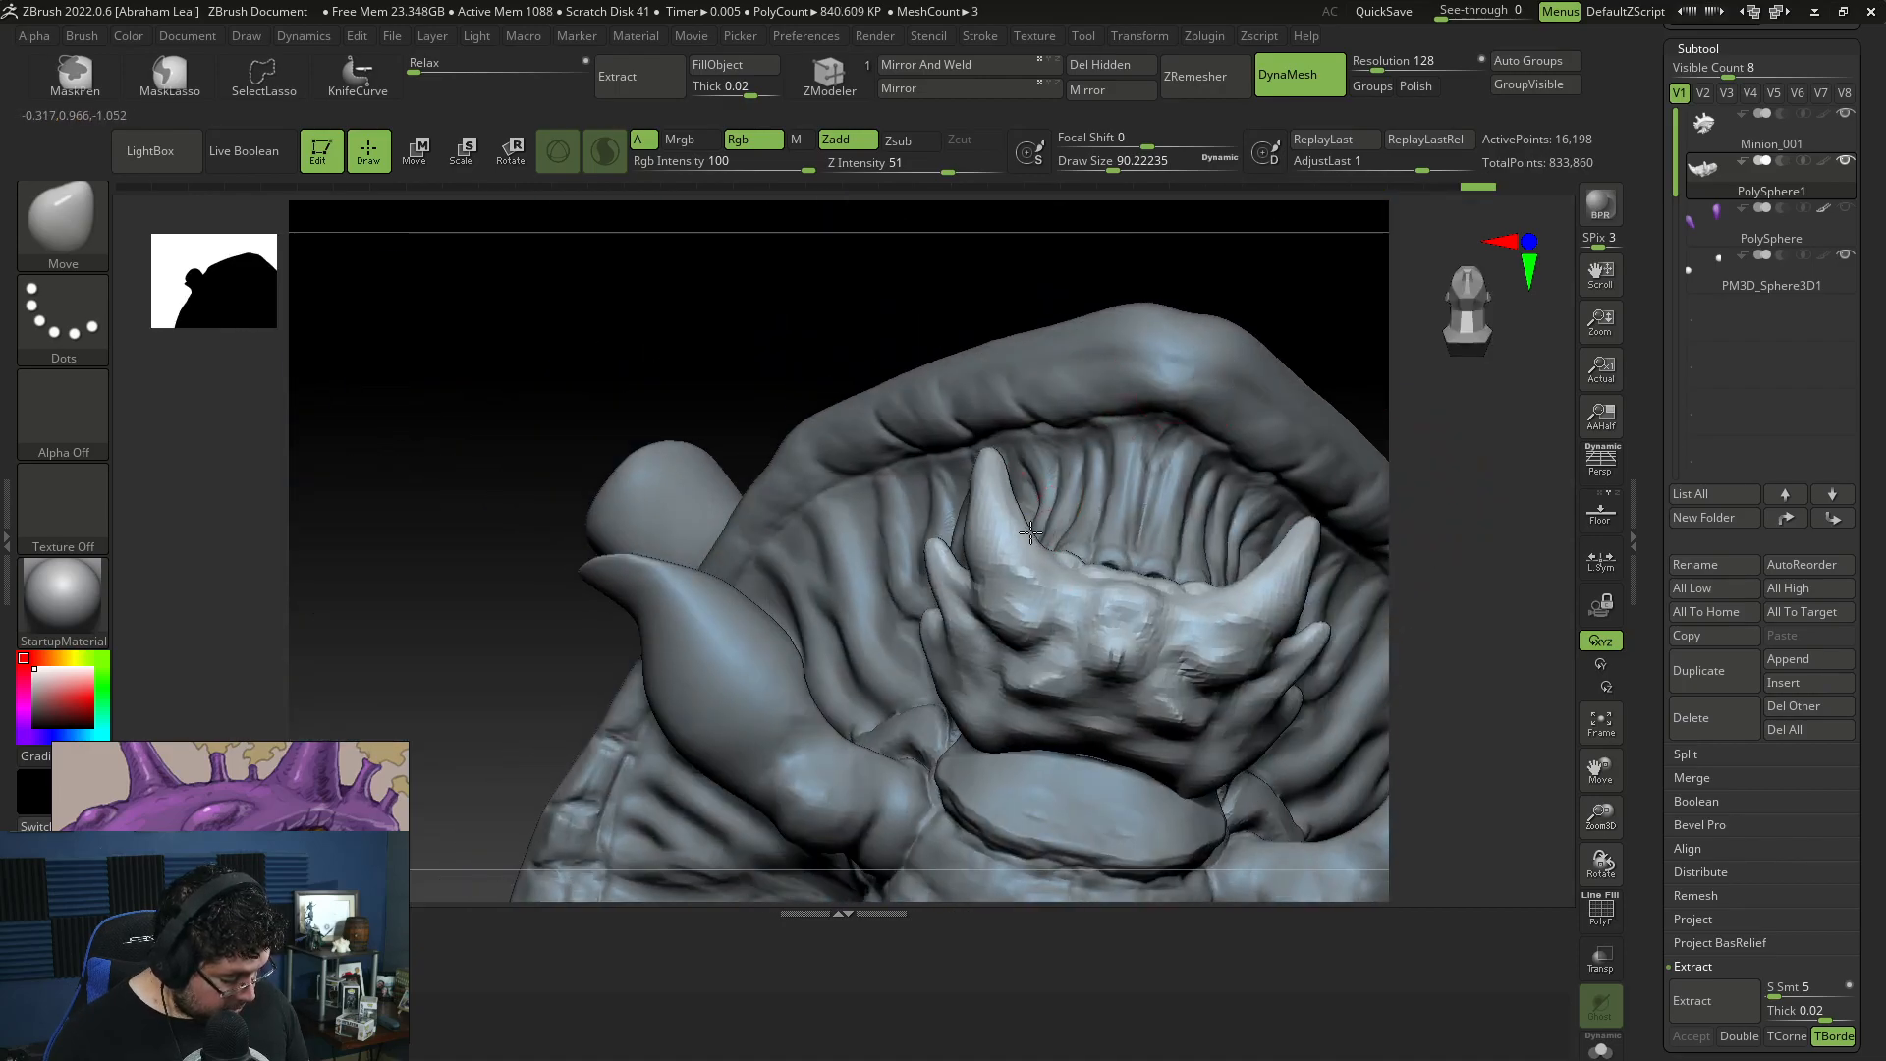
pyautogui.moveTo(1262, 565); pyautogui.dragTo(982, 513)
pyautogui.moveTo(1311, 344); pyautogui.dragTo(1168, 440)
pyautogui.moveTo(988, 515); pyautogui.dragTo(979, 518)
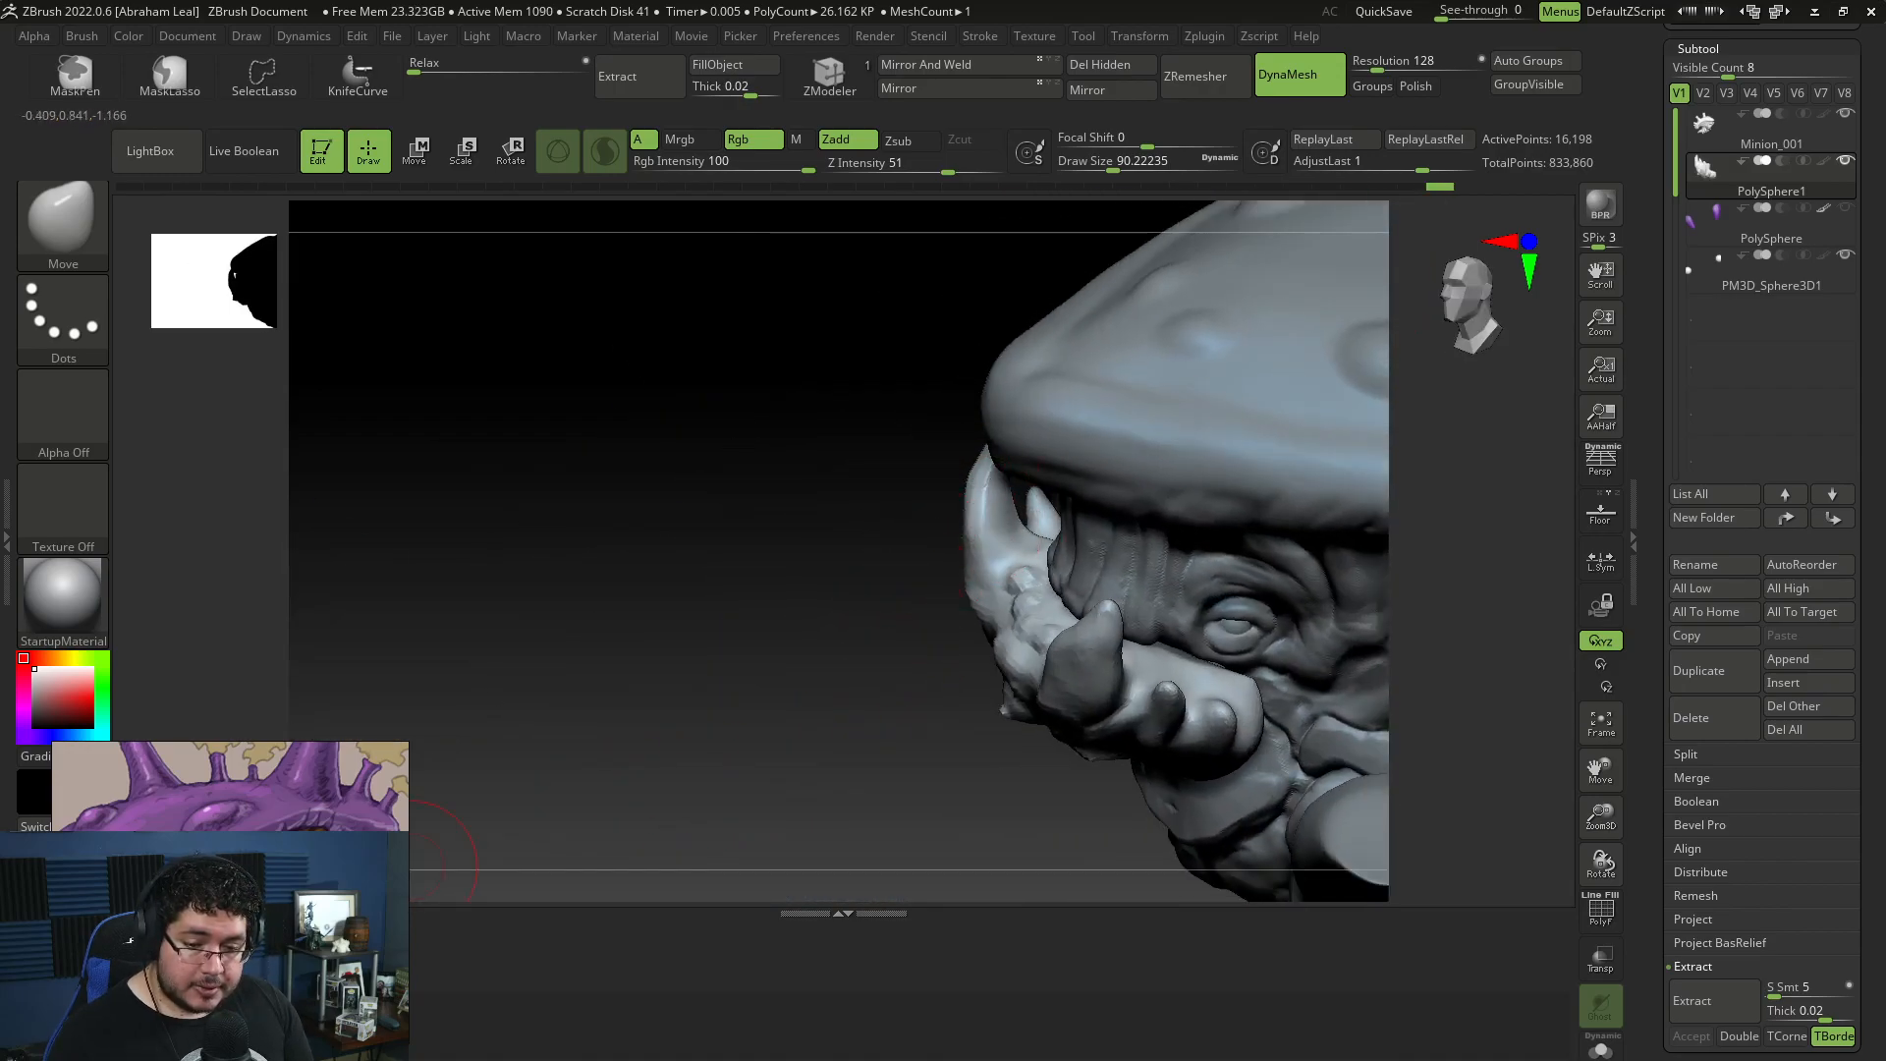
# Step: Build up the bases of the large jaw tusks with ClayBuildup at draw size about 44
pyautogui.moveTo(795, 826); pyautogui.dragTo(928, 732)
pyautogui.press('b')
pyautogui.press('c')
pyautogui.press('b')
pyautogui.press('space')
pyautogui.moveTo(1021, 587); pyautogui.dragTo(1014, 582)
pyautogui.hotkey('ctrl', 'z')
pyautogui.press('space')
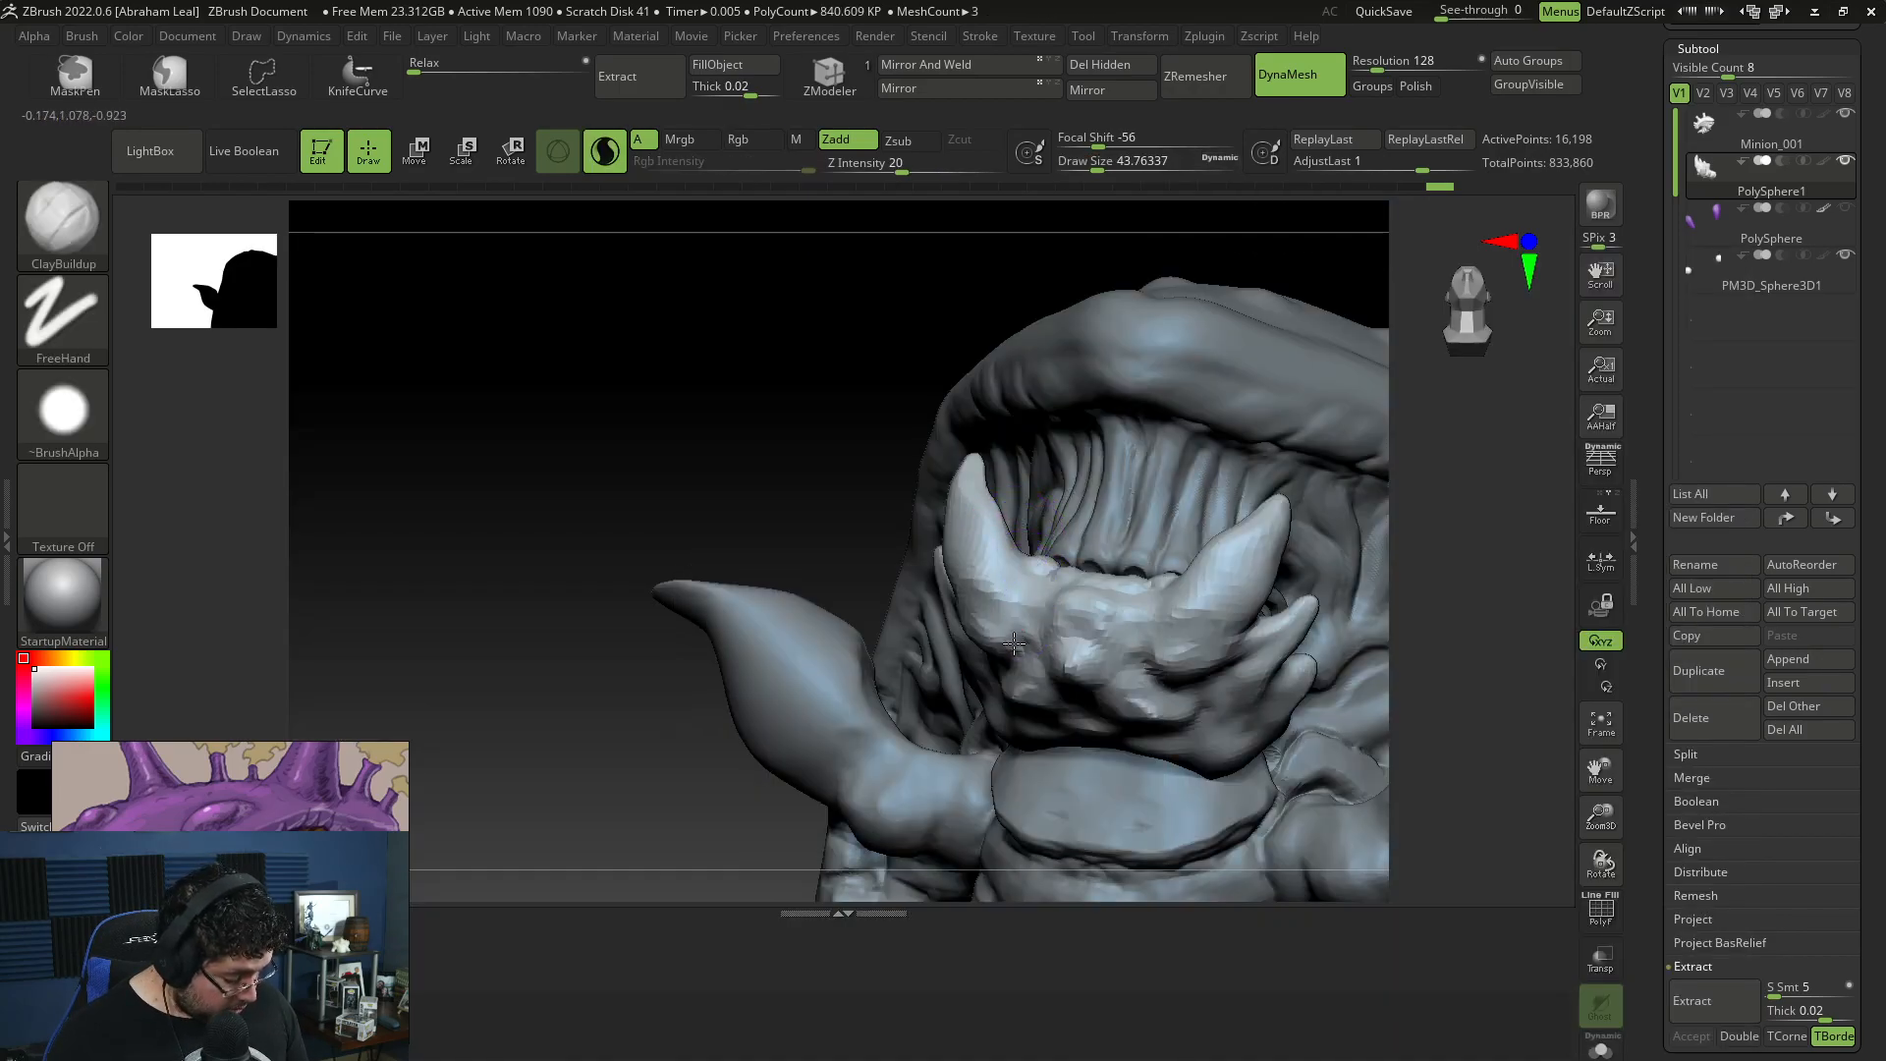
pyautogui.moveTo(998, 645); pyautogui.dragTo(1016, 652)
pyautogui.moveTo(1410, 442); pyautogui.dragTo(1483, 354)
pyautogui.moveTo(996, 670)
pyautogui.mouseDown()
pyautogui.moveTo(958, 676)
pyautogui.moveTo(981, 645)
pyautogui.mouseUp()
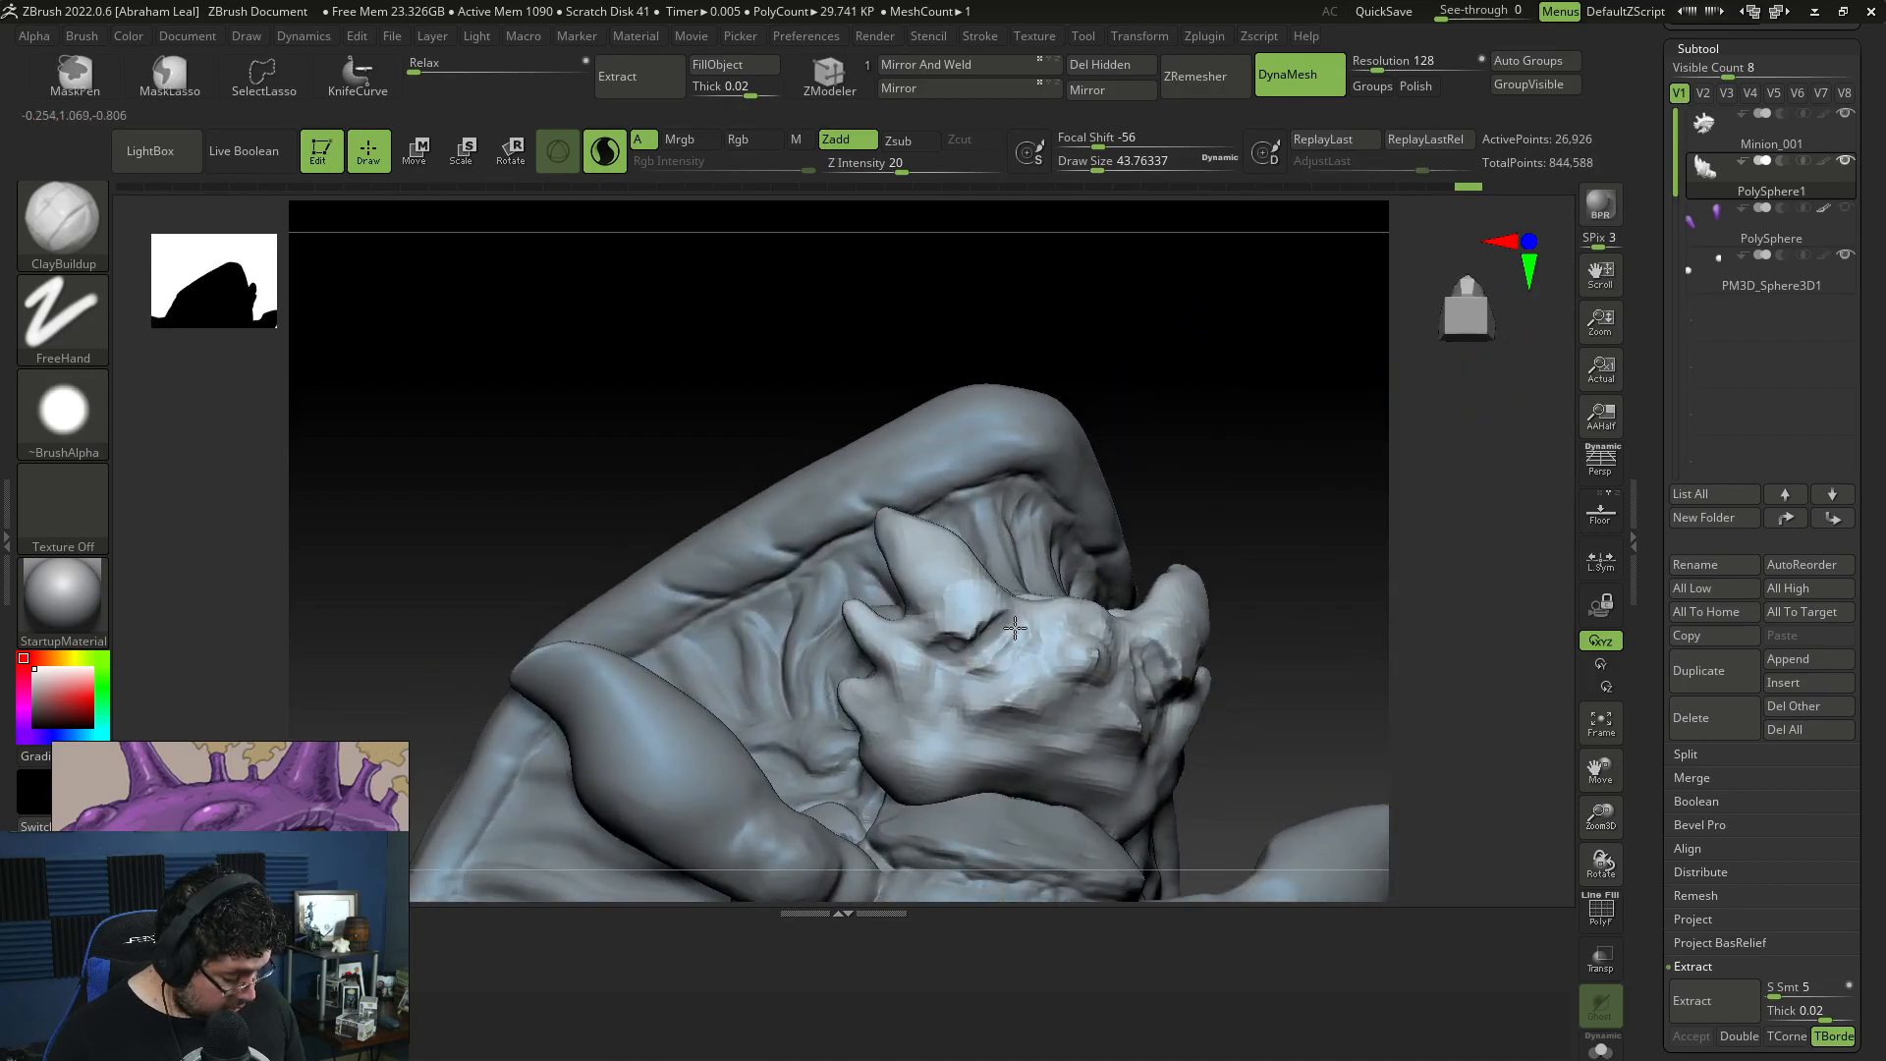
pyautogui.moveTo(1317, 446)
pyautogui.mouseDown()
pyautogui.moveTo(983, 615)
pyautogui.moveTo(972, 538)
pyautogui.mouseUp()
pyautogui.moveTo(852, 491)
pyautogui.mouseDown()
pyautogui.moveTo(989, 540)
pyautogui.moveTo(943, 620)
pyautogui.mouseUp()
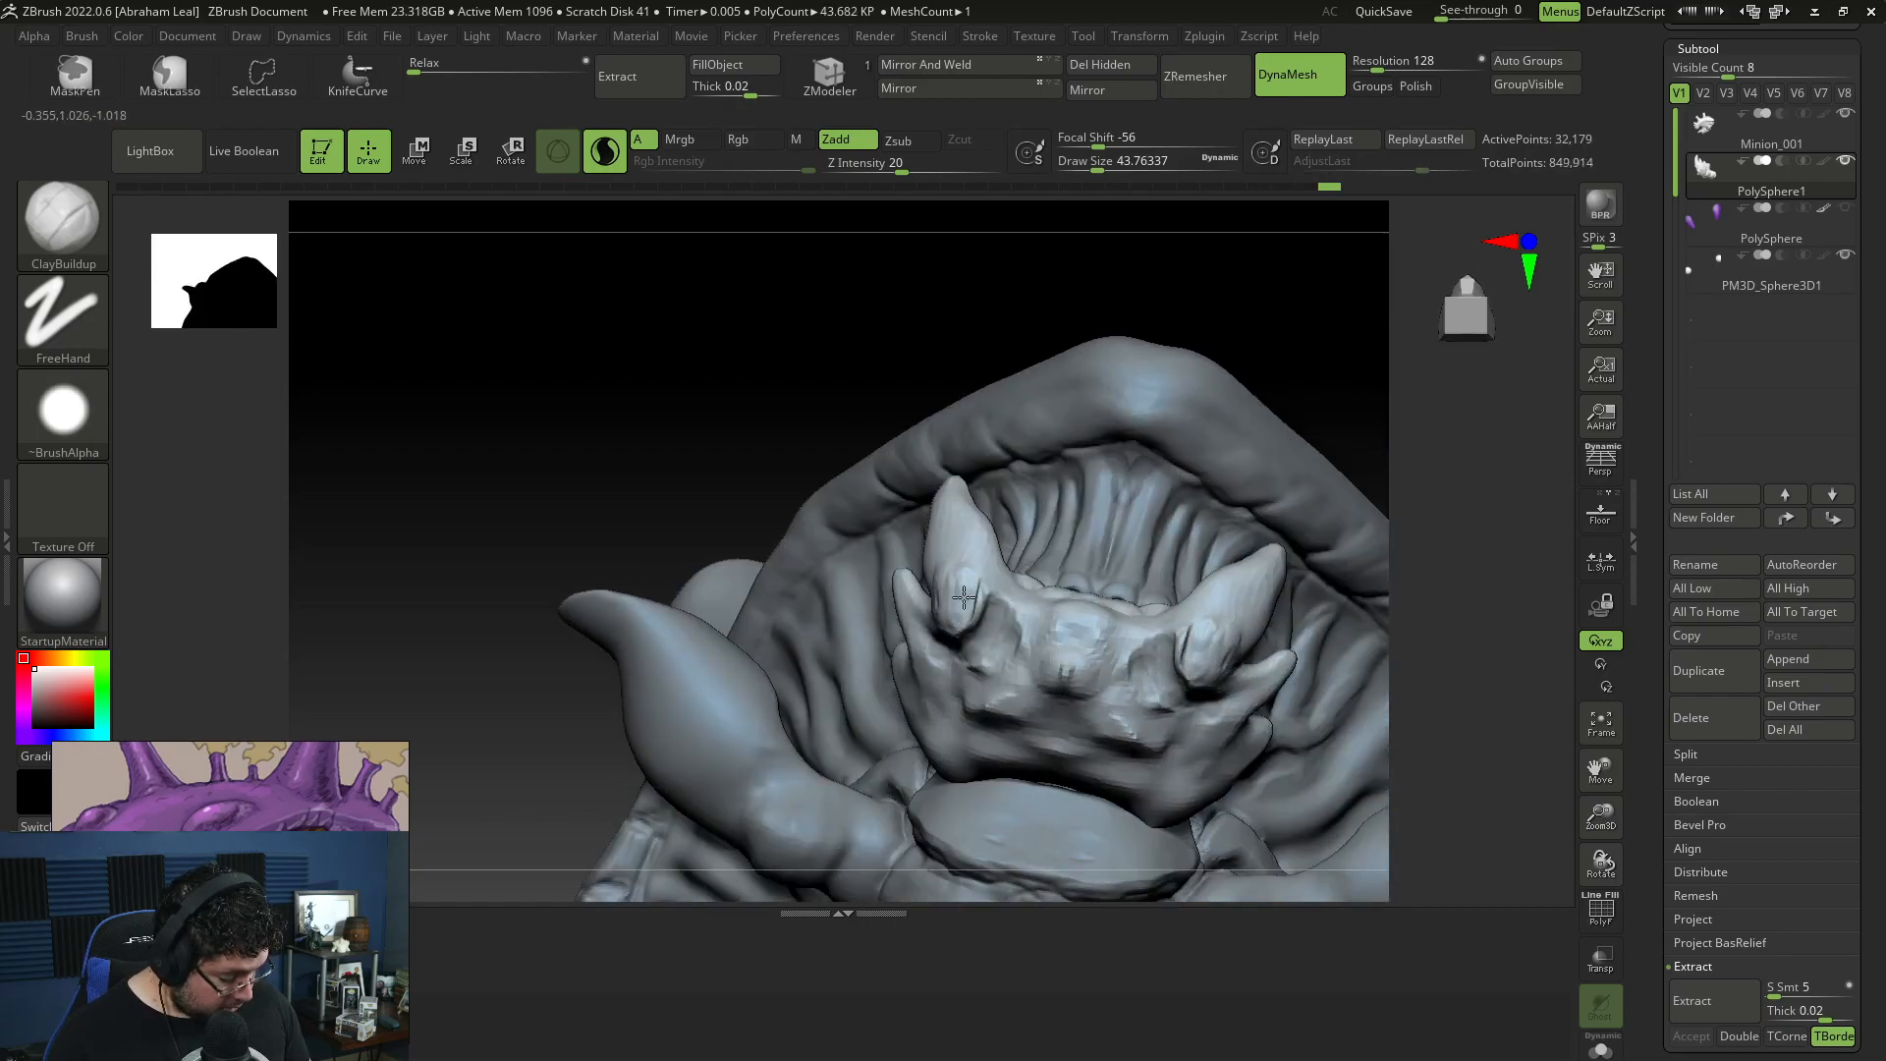
pyautogui.moveTo(845, 489)
pyautogui.mouseDown()
pyautogui.moveTo(936, 597)
pyautogui.moveTo(967, 548)
pyautogui.mouseUp()
pyautogui.moveTo(1212, 518)
pyautogui.mouseDown()
pyautogui.moveTo(1385, 585)
pyautogui.moveTo(1381, 372)
pyautogui.mouseUp()
# Step: Turn off Sculptris Pro and remesh the jaw with DynaMesh at resolution 344
pyautogui.click(605, 152)
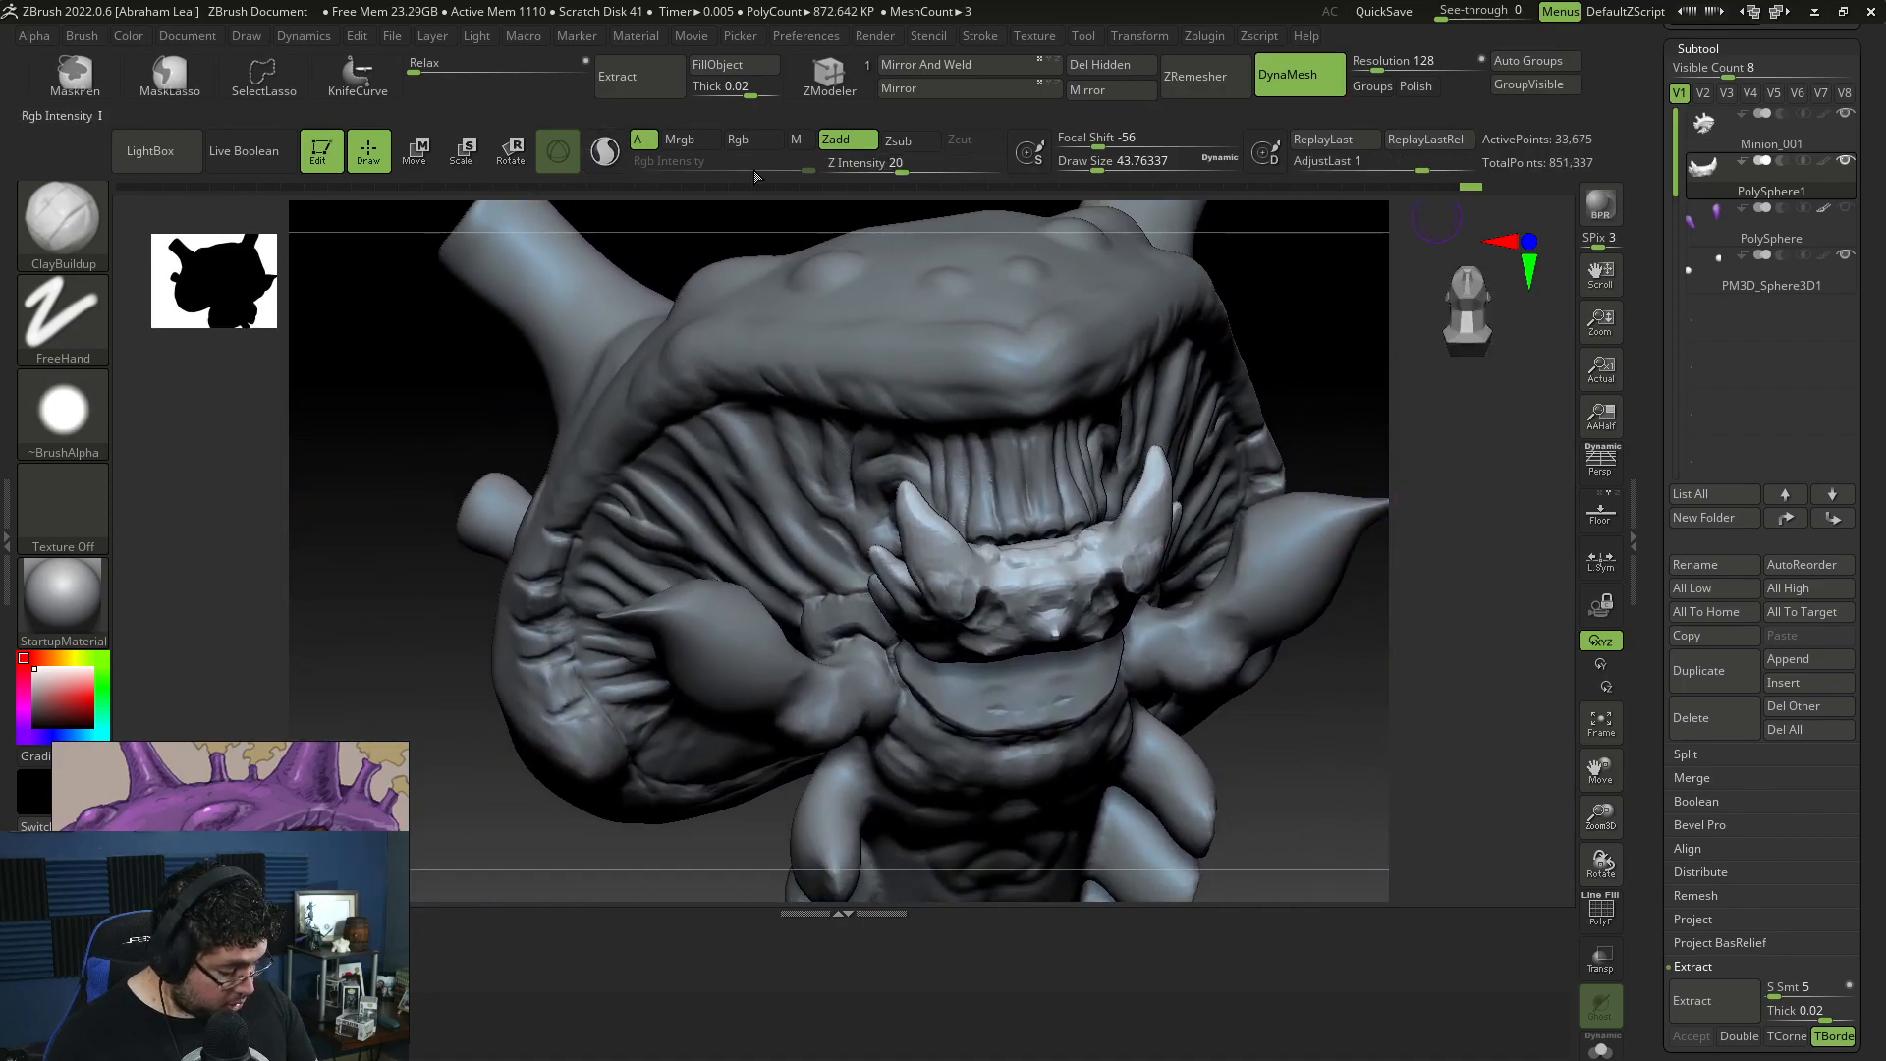
pyautogui.moveTo(1378, 66); pyautogui.dragTo(1392, 66)
pyautogui.keyDown('ctrl'); pyautogui.moveTo(1311, 355); pyautogui.dragTo(1367, 461); pyautogui.keyUp('ctrl')
pyautogui.keyDown('alt'); pyautogui.moveTo(1345, 491); pyautogui.dragTo(1311, 575); pyautogui.keyUp('alt')
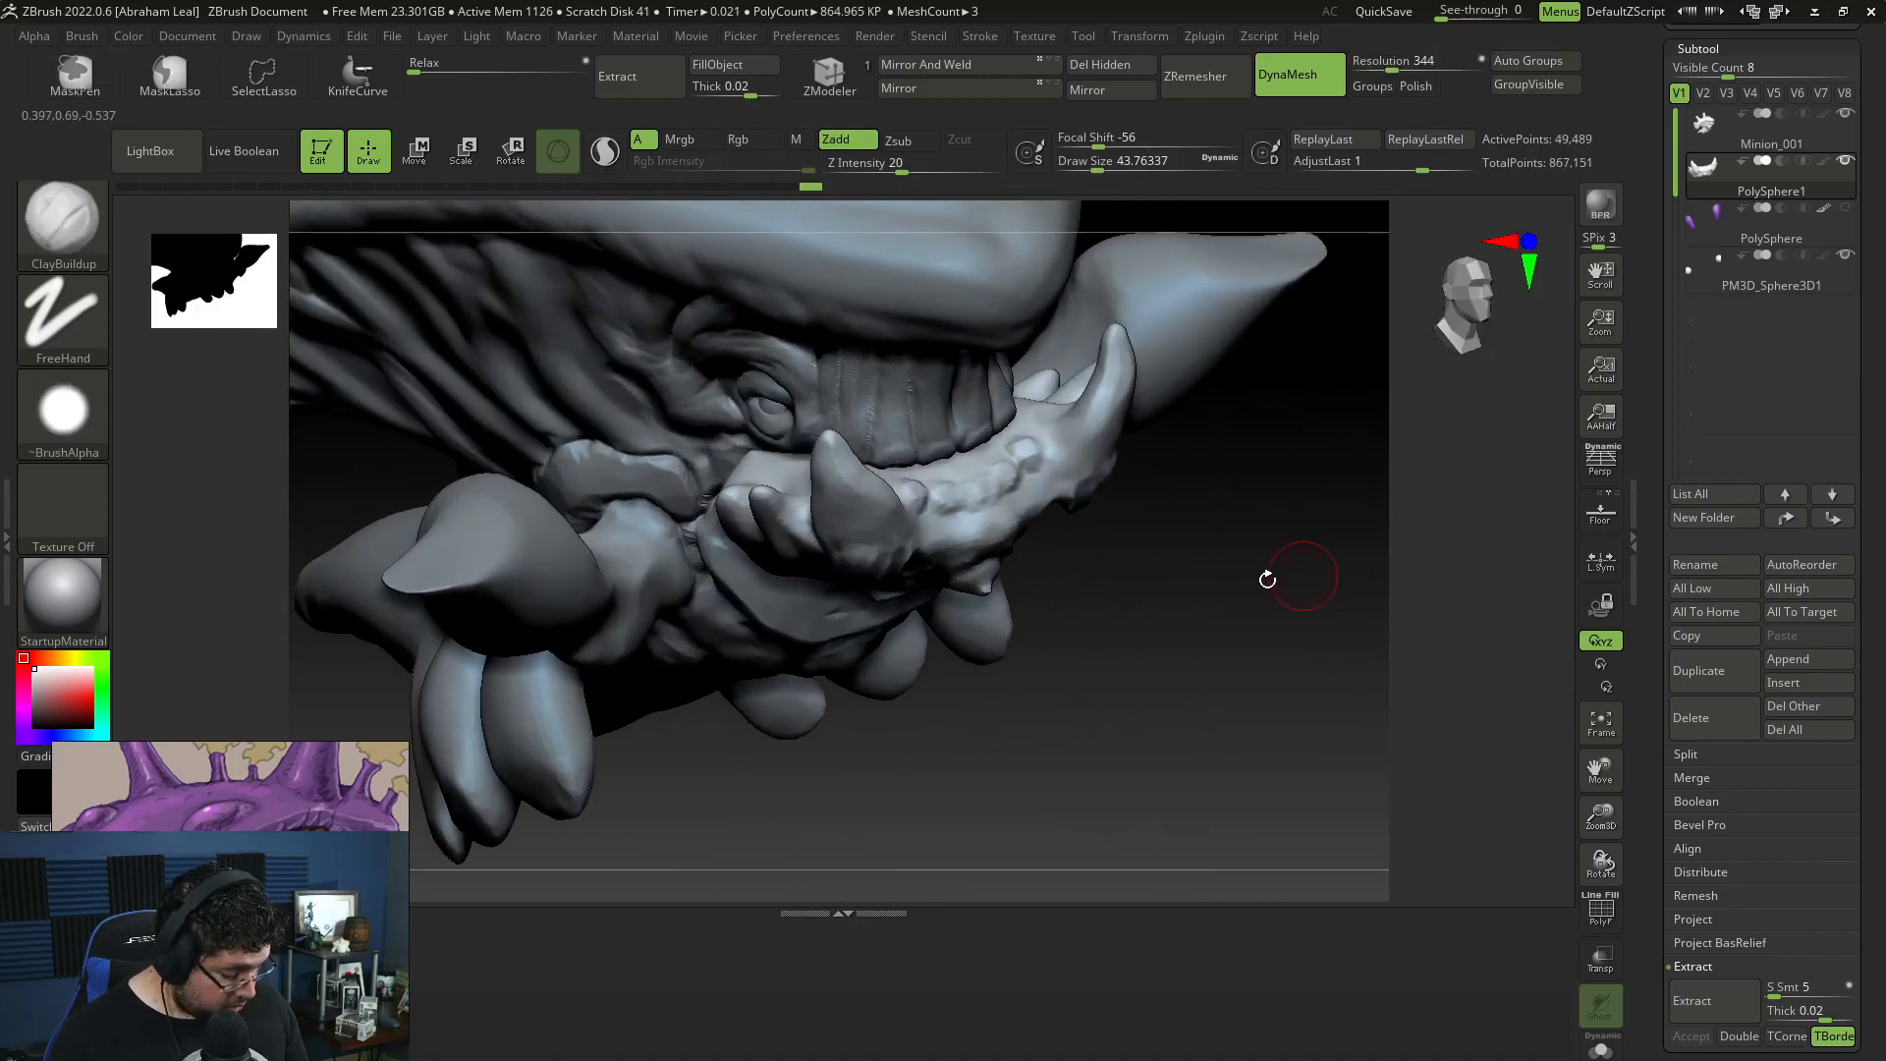
# Step: Trim flat planes into the large jaw tusks with TrimDynamic at draw size about 65
pyautogui.moveTo(1201, 698)
pyautogui.mouseDown()
pyautogui.moveTo(1245, 656)
pyautogui.moveTo(1057, 454)
pyautogui.moveTo(1206, 384)
pyautogui.moveTo(1238, 333)
pyautogui.mouseUp()
pyautogui.press('b')
pyautogui.press('t')
pyautogui.press('d')
pyautogui.moveTo(1424, 432)
pyautogui.mouseDown()
pyautogui.moveTo(1265, 390)
pyautogui.moveTo(1200, 515)
pyautogui.mouseUp()
pyautogui.moveTo(1414, 723); pyautogui.dragTo(1277, 702)
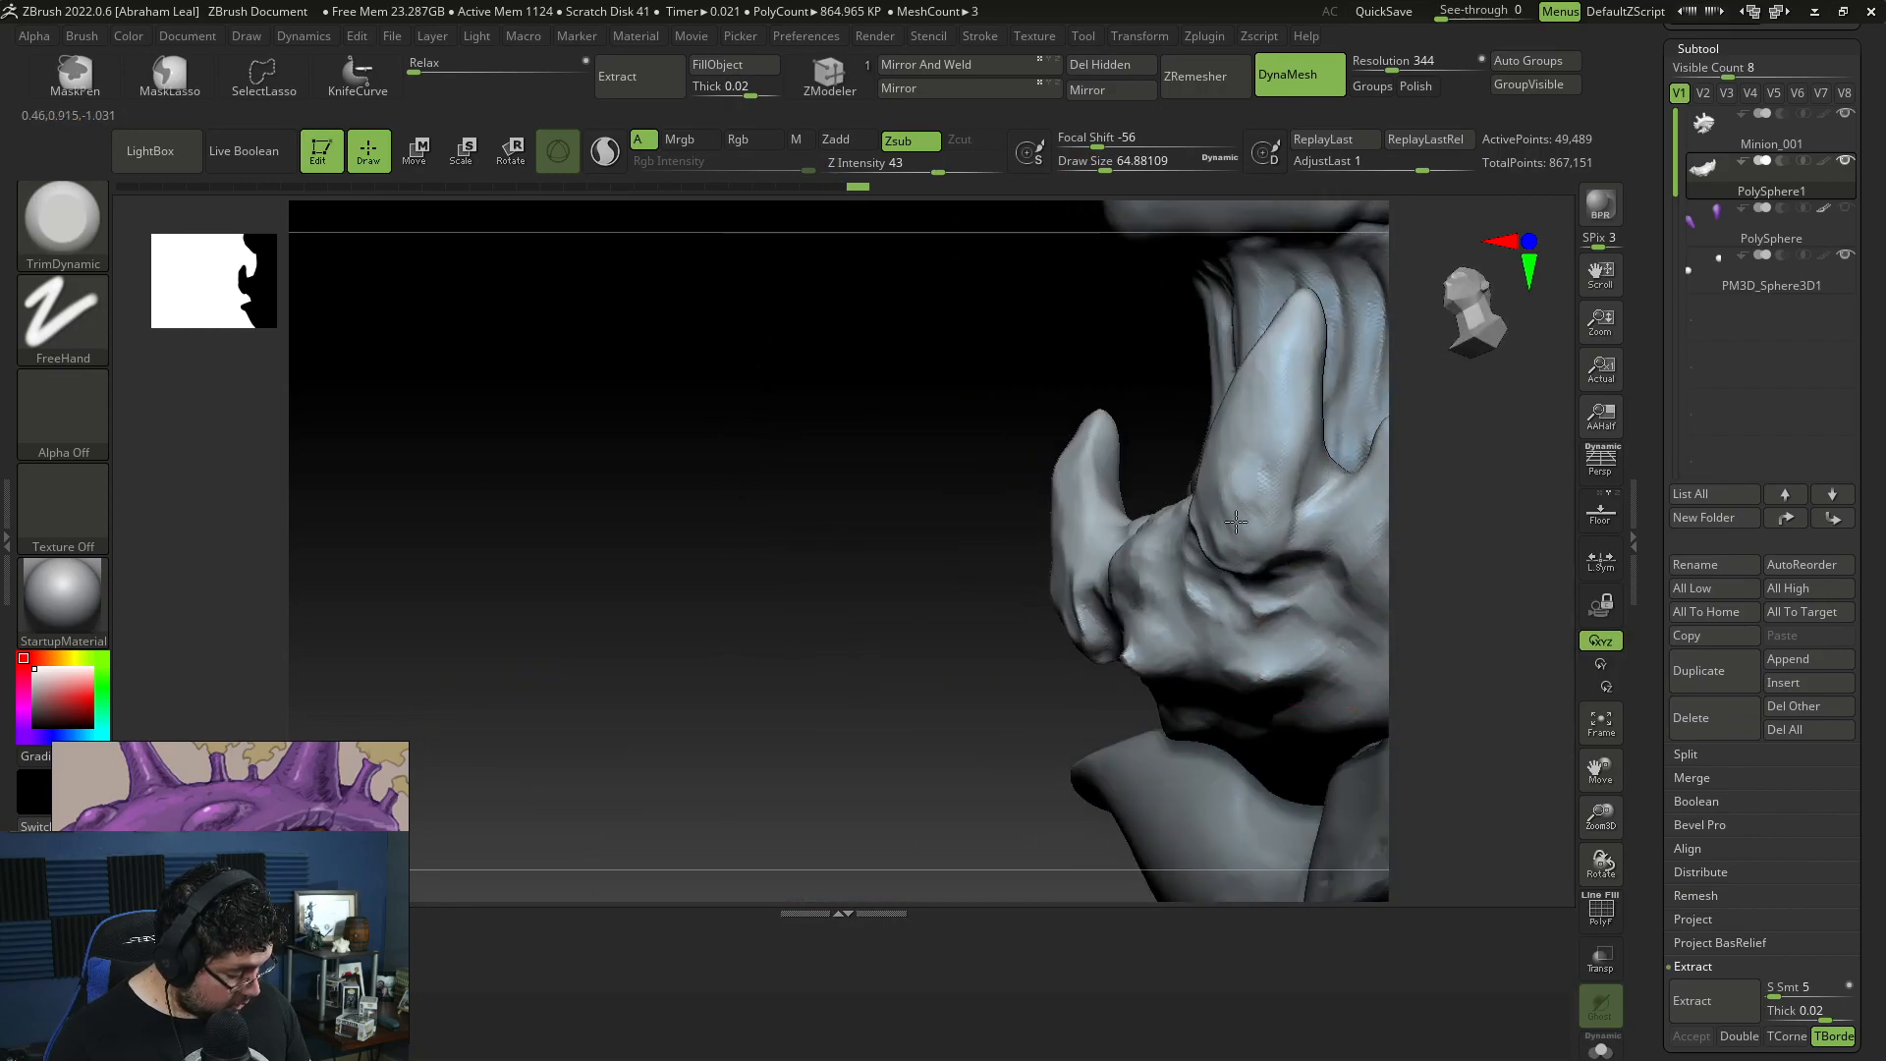
pyautogui.moveTo(1306, 326); pyautogui.dragTo(703, 421)
pyautogui.moveTo(1175, 421)
pyautogui.mouseDown()
pyautogui.moveTo(1148, 452)
pyautogui.moveTo(1155, 432)
pyautogui.mouseUp()
pyautogui.moveTo(1158, 422); pyautogui.dragTo(1090, 418, button='right')
# Step: Refine the planes of the tusks and smaller rear spikes with TrimDynamic, reducing the draw size to about 27
pyautogui.press('space')
pyautogui.moveTo(1168, 405)
pyautogui.mouseDown()
pyautogui.moveTo(967, 432)
pyautogui.moveTo(1102, 487)
pyautogui.mouseUp()
pyautogui.moveTo(1183, 398)
pyautogui.mouseDown()
pyautogui.moveTo(1185, 415)
pyautogui.moveTo(1185, 383)
pyautogui.mouseUp()
pyautogui.moveTo(1185, 383)
pyautogui.mouseDown(button='right')
pyautogui.moveTo(1132, 308)
pyautogui.moveTo(1159, 287)
pyautogui.moveTo(1241, 324)
pyautogui.moveTo(1128, 312)
pyautogui.moveTo(1217, 307)
pyautogui.moveTo(1200, 340)
pyautogui.moveTo(1119, 356)
pyautogui.moveTo(1188, 440)
pyautogui.mouseUp(button='right')
pyautogui.press('space')
pyautogui.moveTo(1196, 412); pyautogui.dragTo(1185, 413)
pyautogui.moveTo(1120, 472); pyautogui.dragTo(1214, 403, button='right')
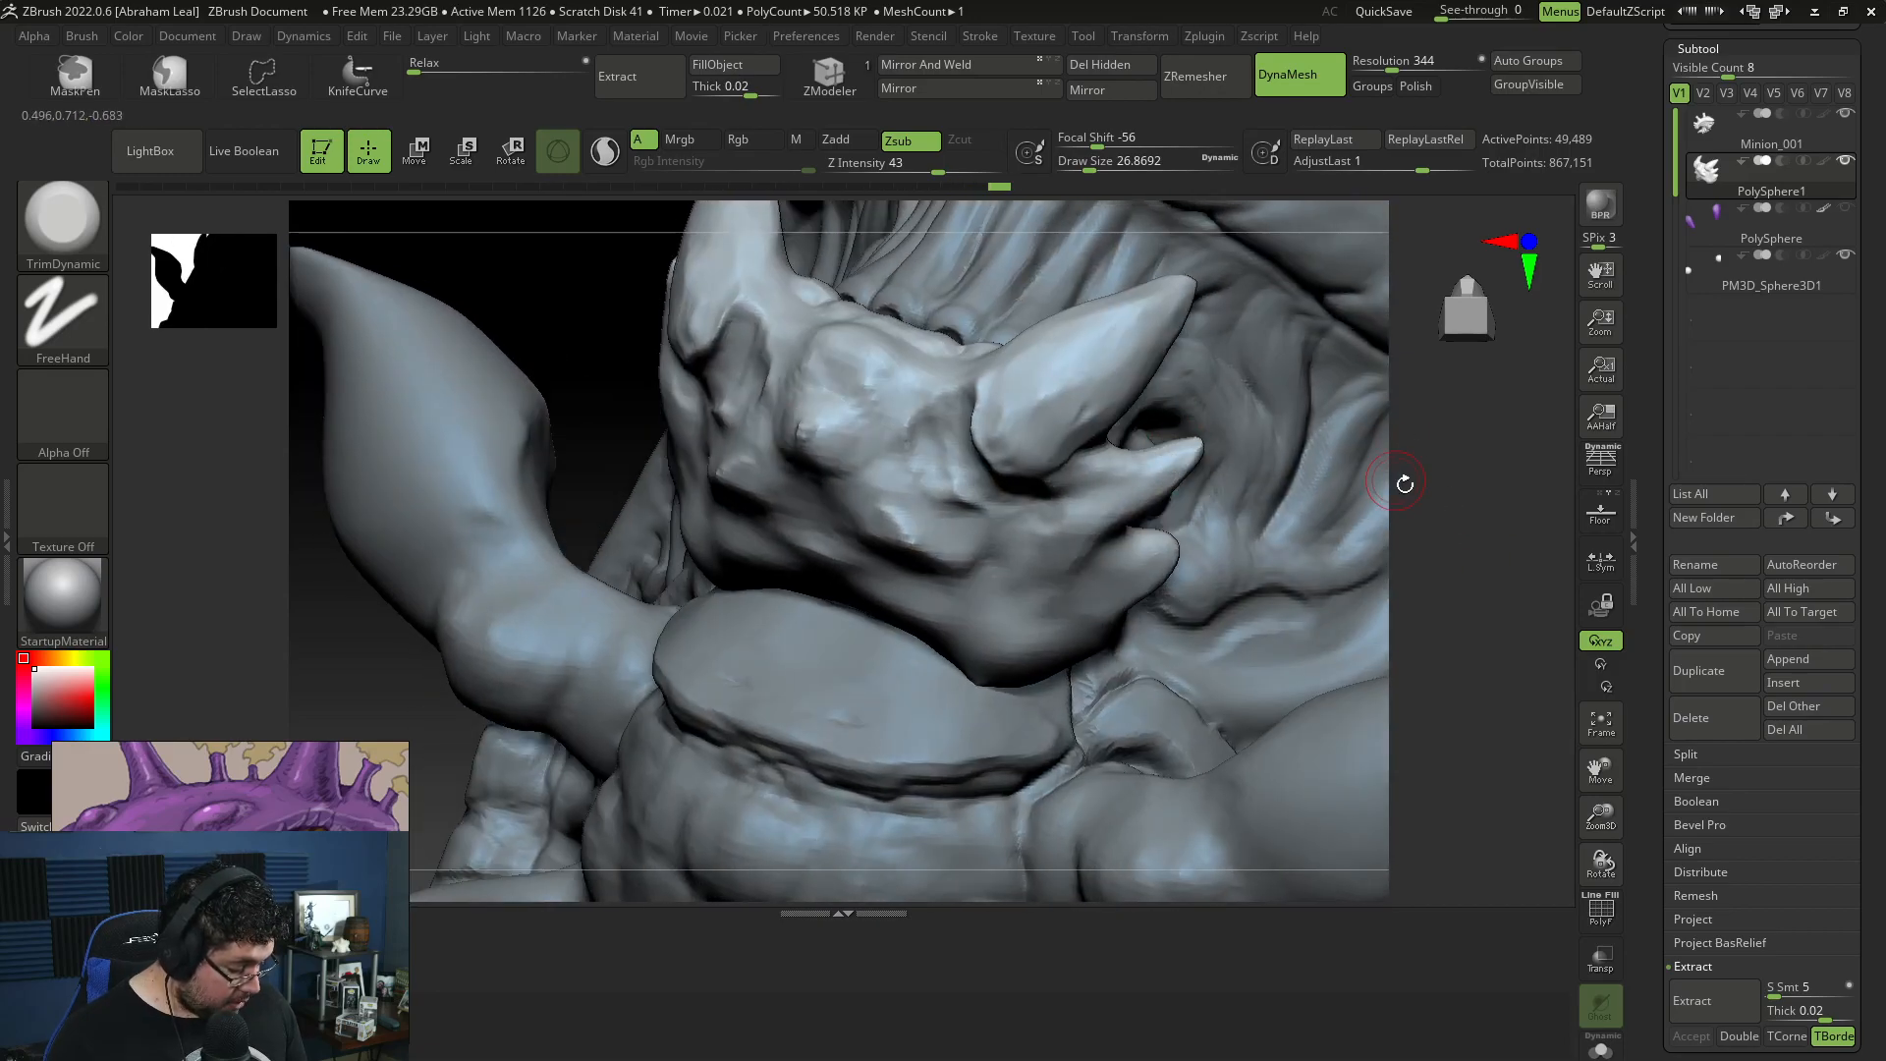
pyautogui.moveTo(1157, 464); pyautogui.dragTo(1158, 504, button='right')
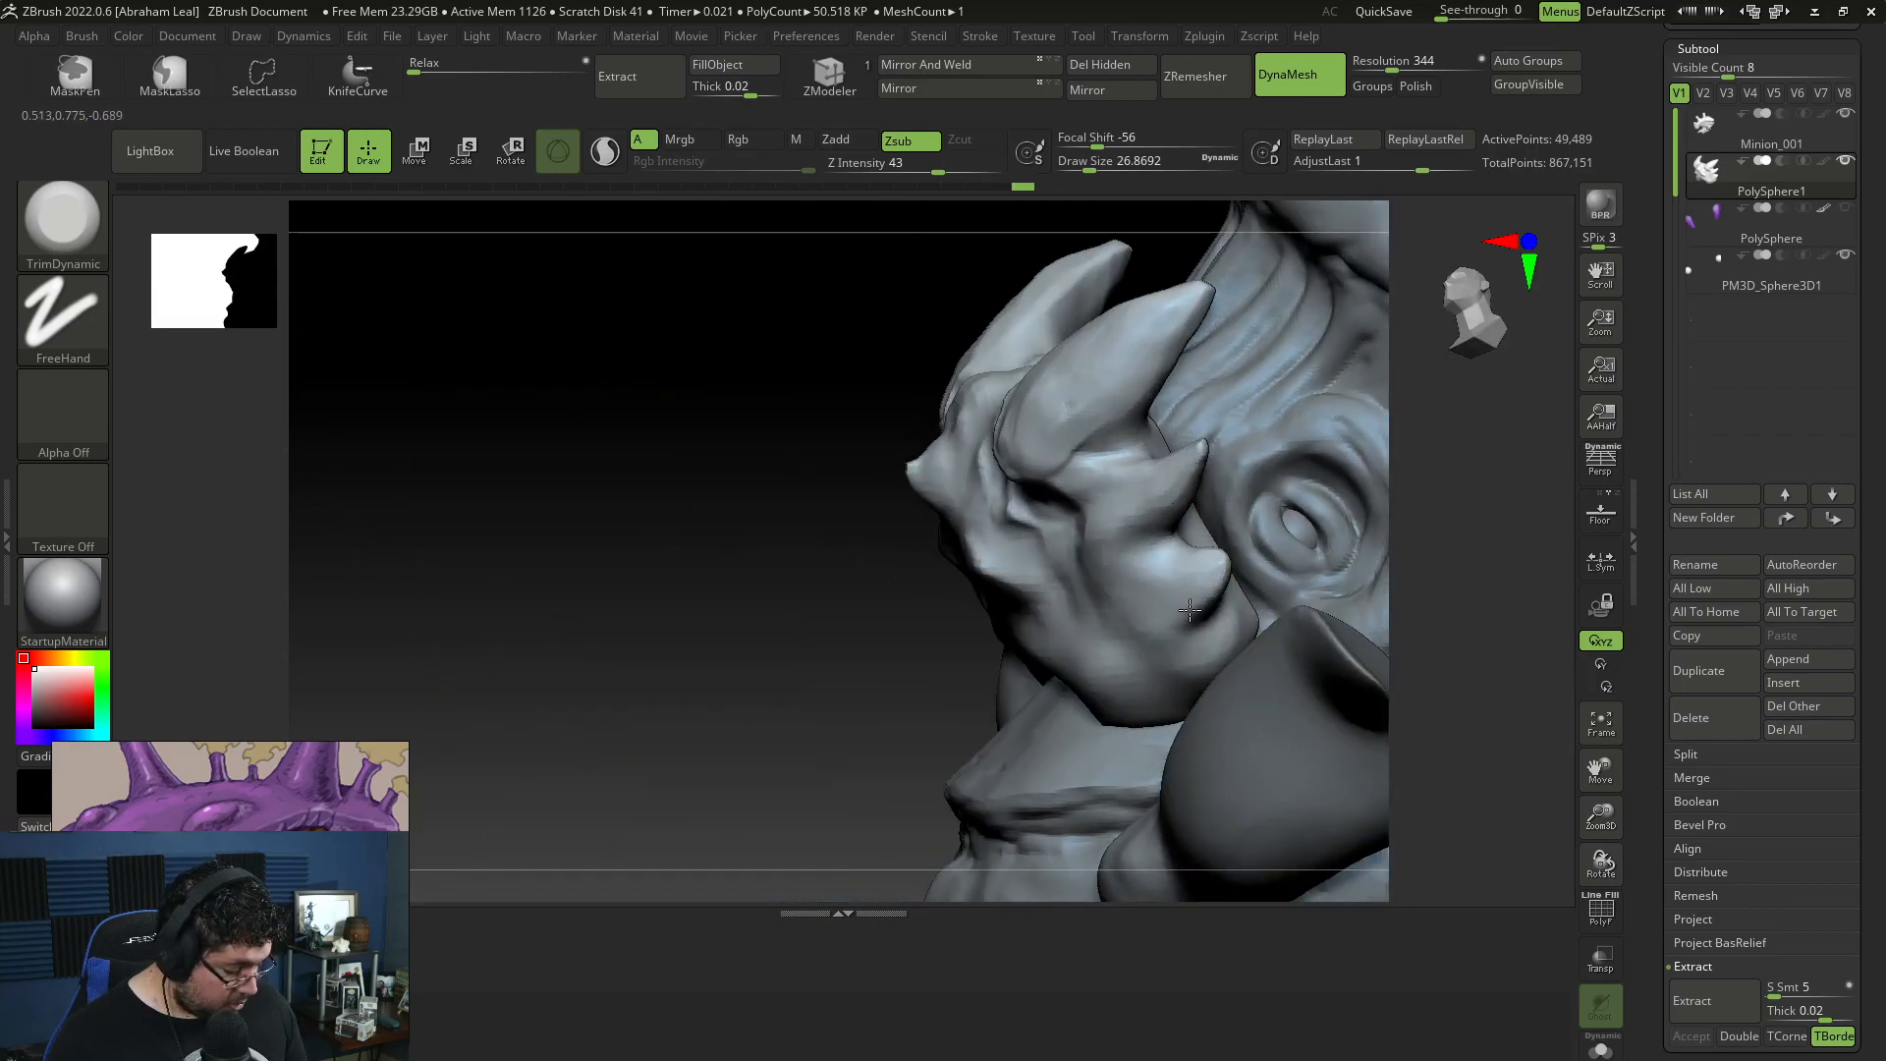
# Step: Build up edges around the bases of the two small rear spikes with ClayBuildup at draw size about 29
pyautogui.press('b')
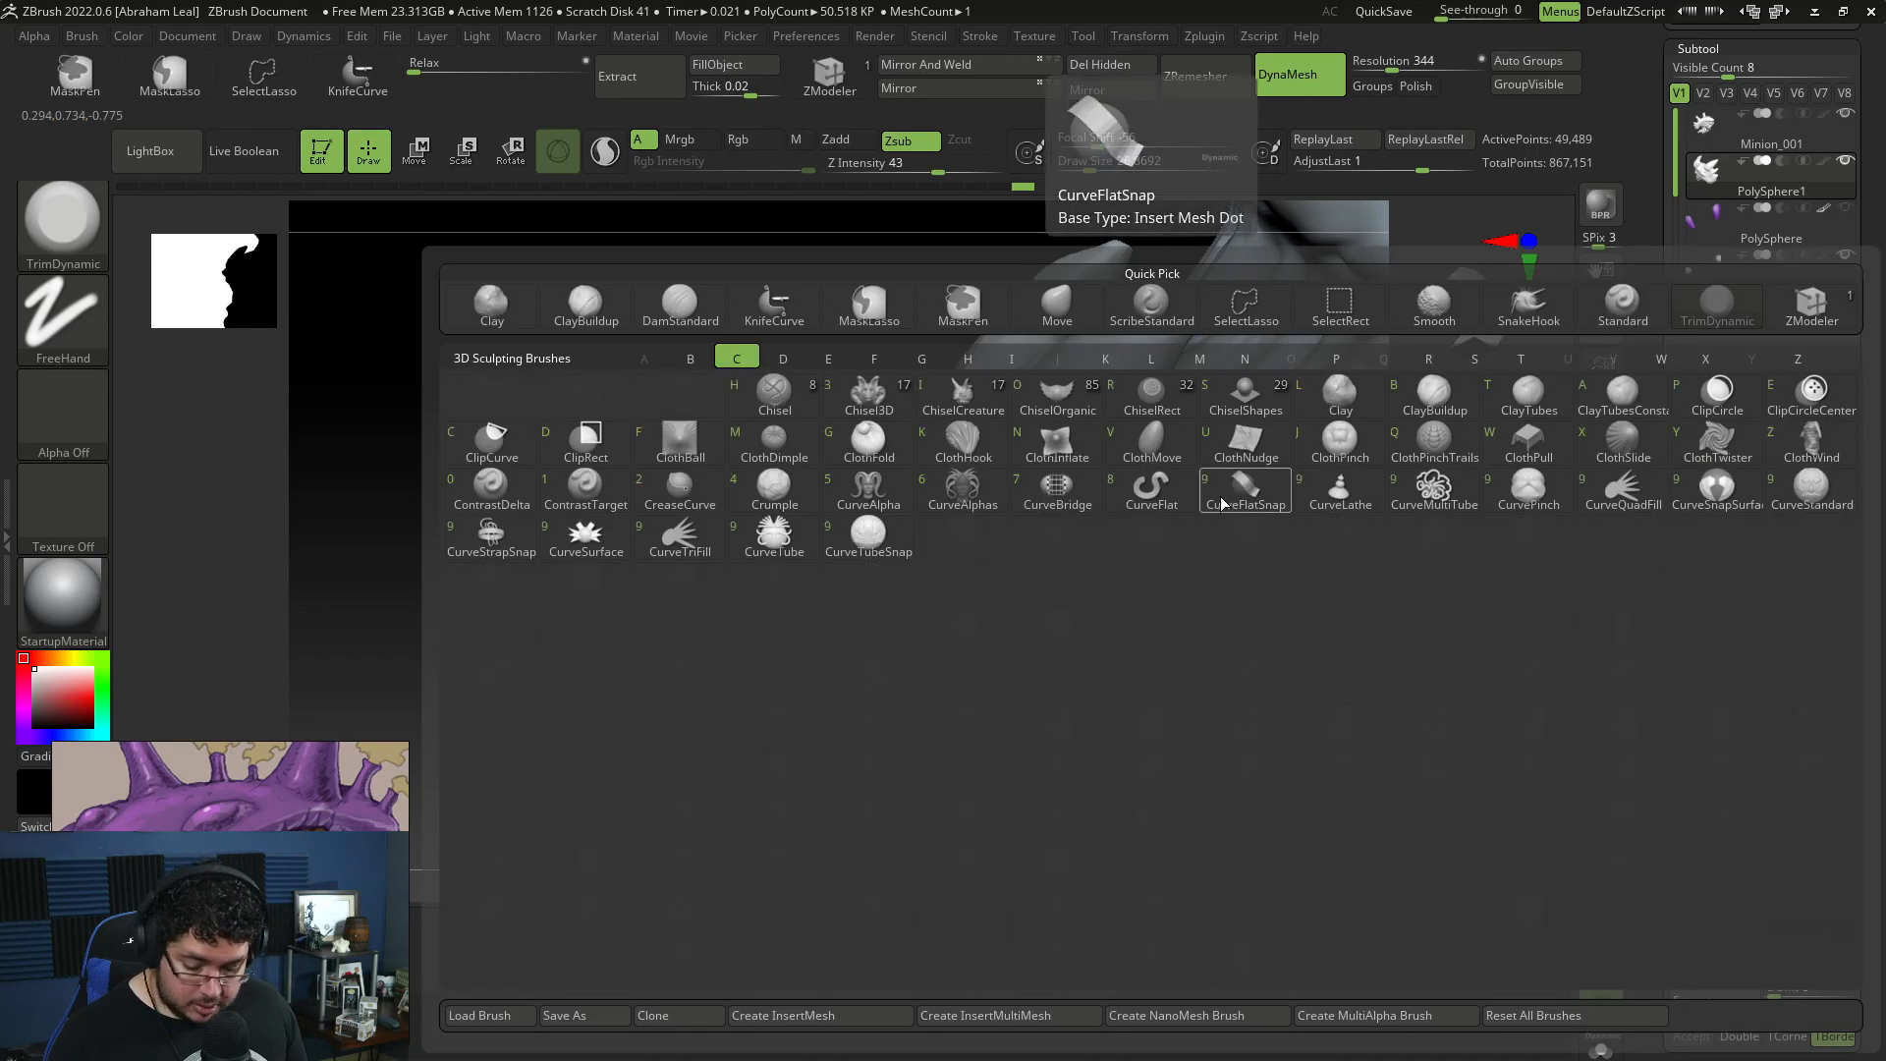
pyautogui.press('c')
pyautogui.press('b')
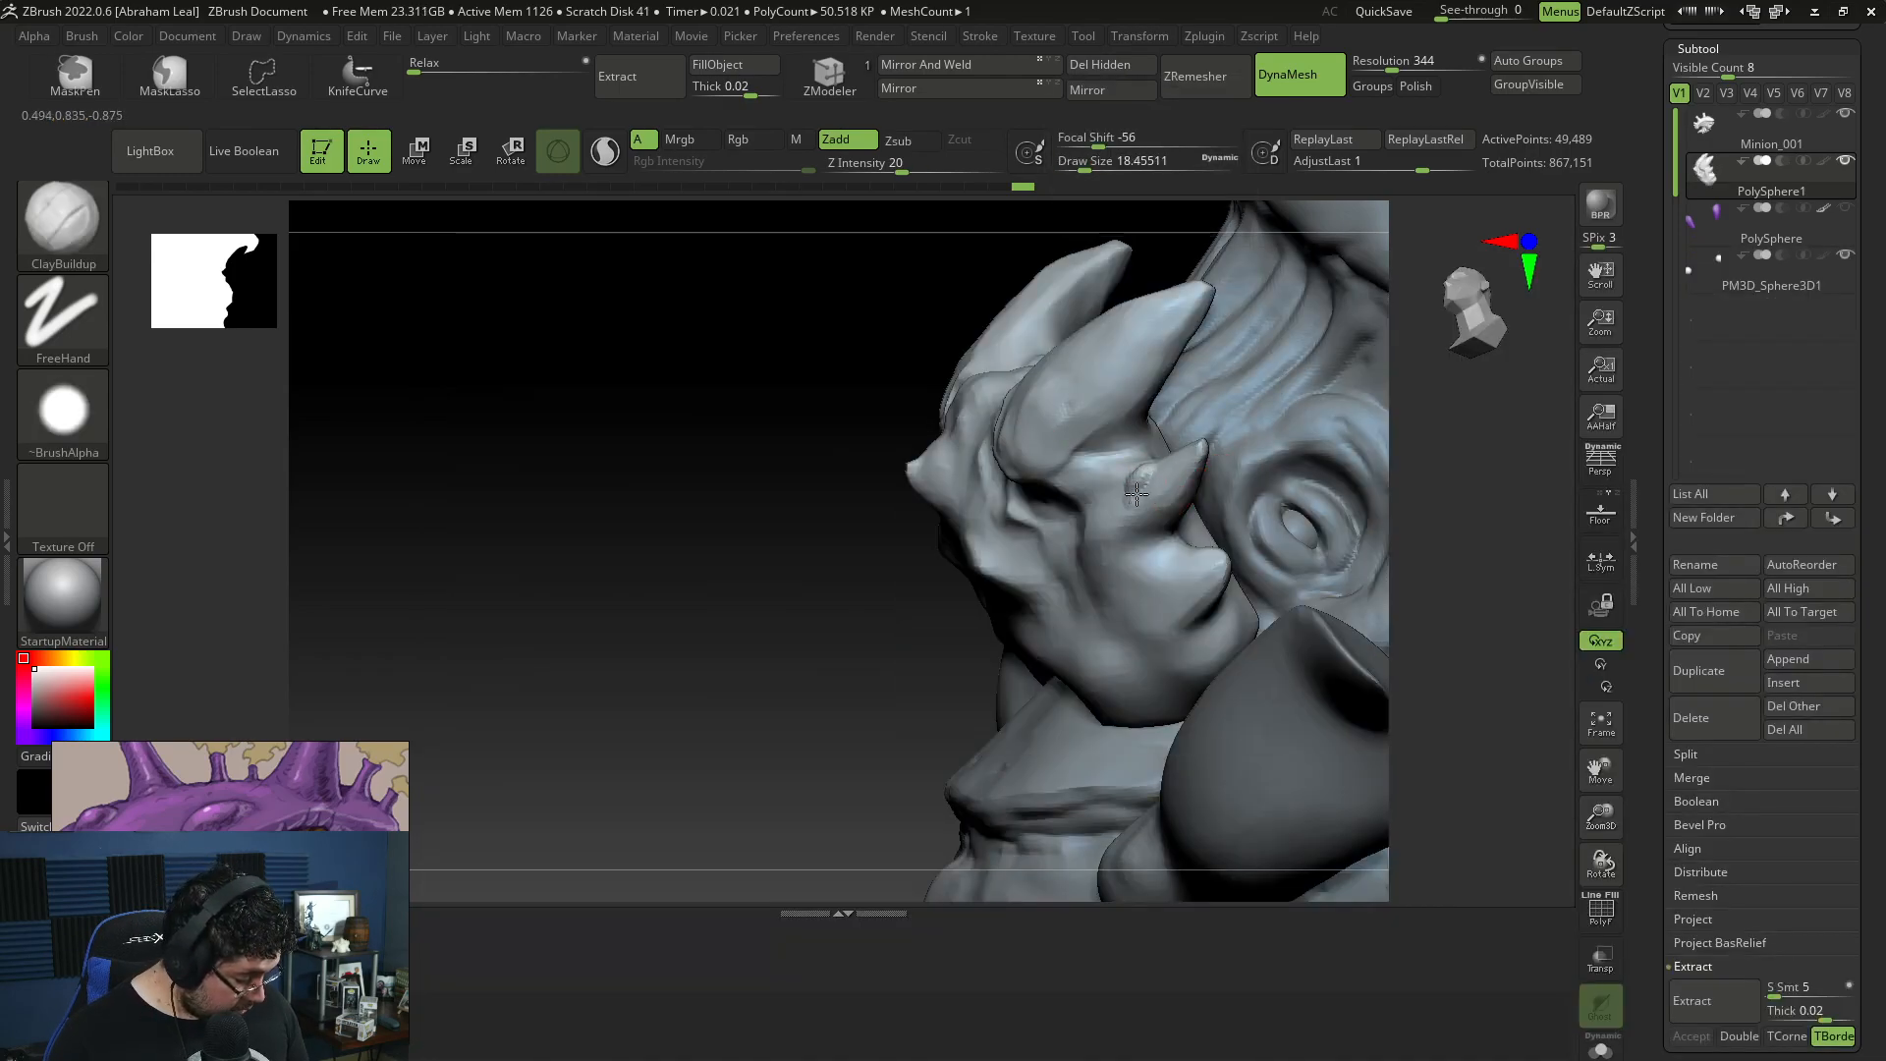
pyautogui.press('space')
pyautogui.moveTo(1171, 513); pyautogui.dragTo(1179, 513)
pyautogui.moveTo(1164, 509); pyautogui.dragTo(1141, 496)
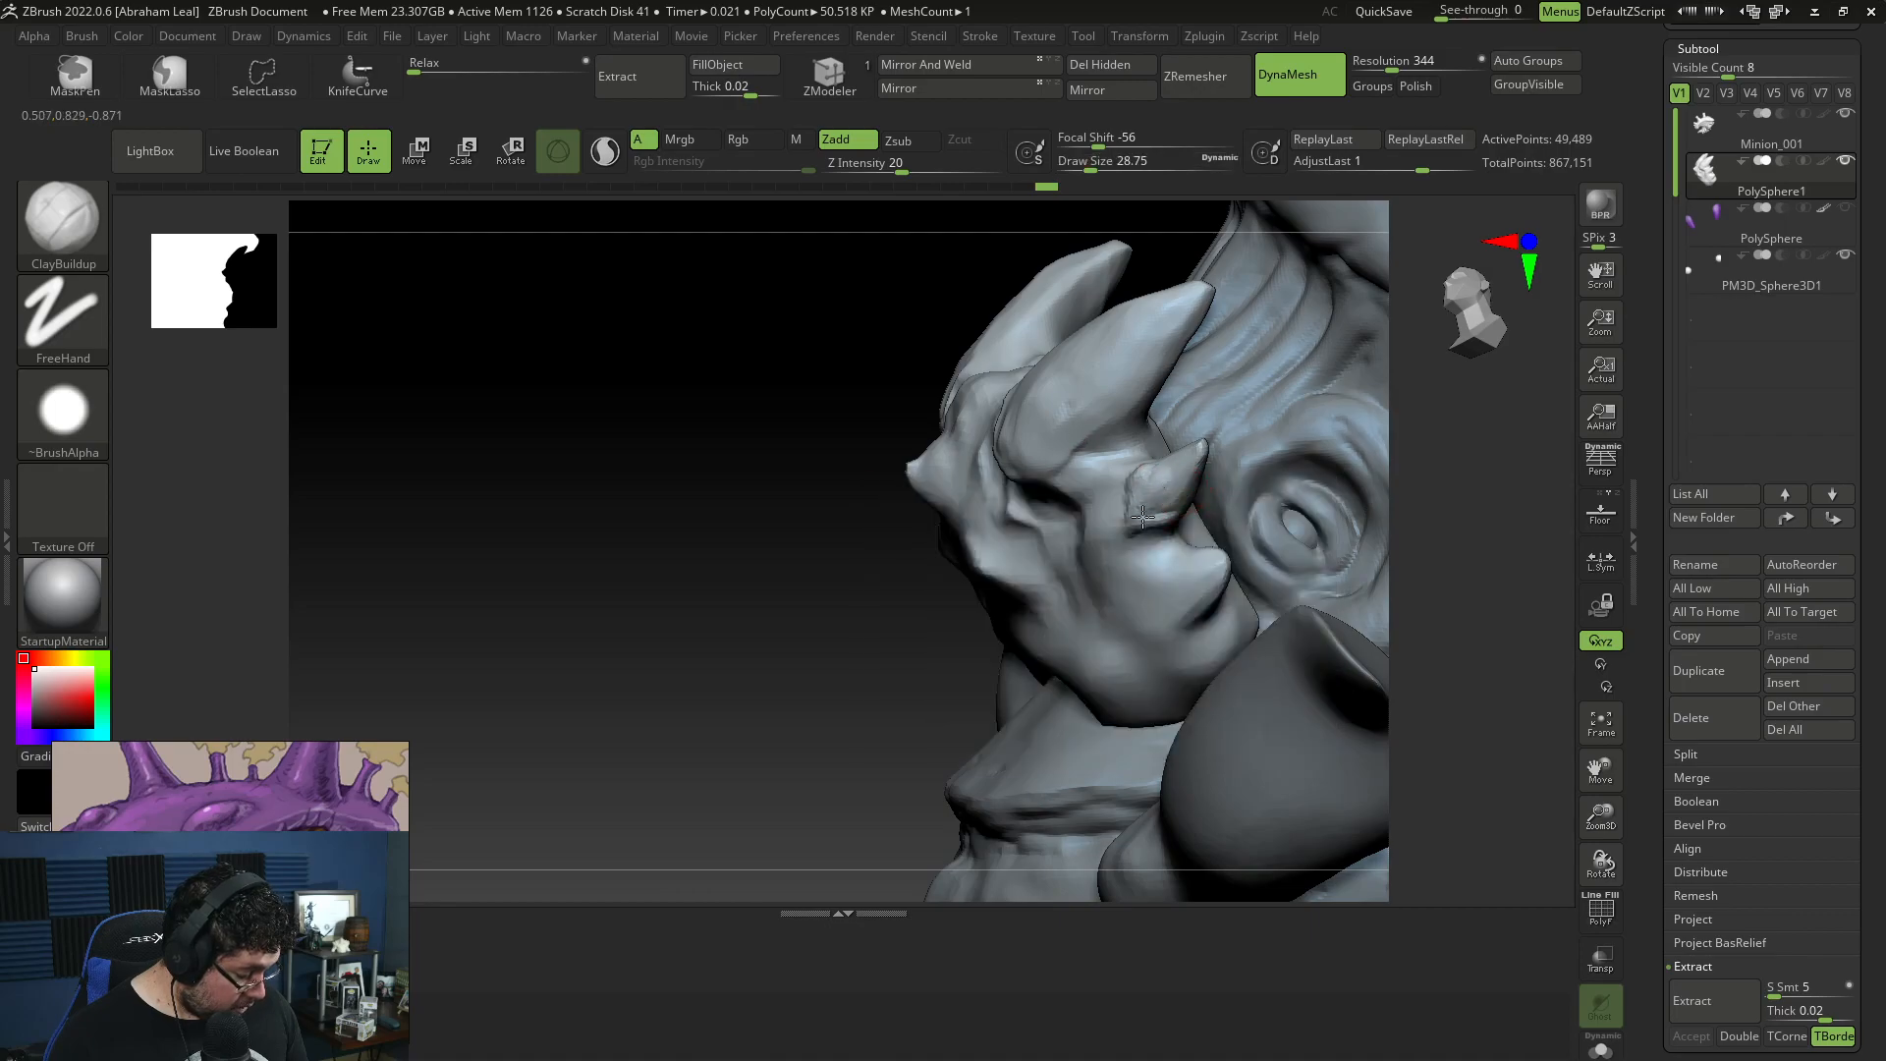
pyautogui.moveTo(858, 626)
pyautogui.mouseDown()
pyautogui.moveTo(1326, 455)
pyautogui.moveTo(1291, 550)
pyautogui.mouseUp()
pyautogui.click(838, 913)
pyautogui.moveTo(1410, 613); pyautogui.dragTo(1625, 533)
pyautogui.moveTo(849, 503); pyautogui.dragTo(832, 499)
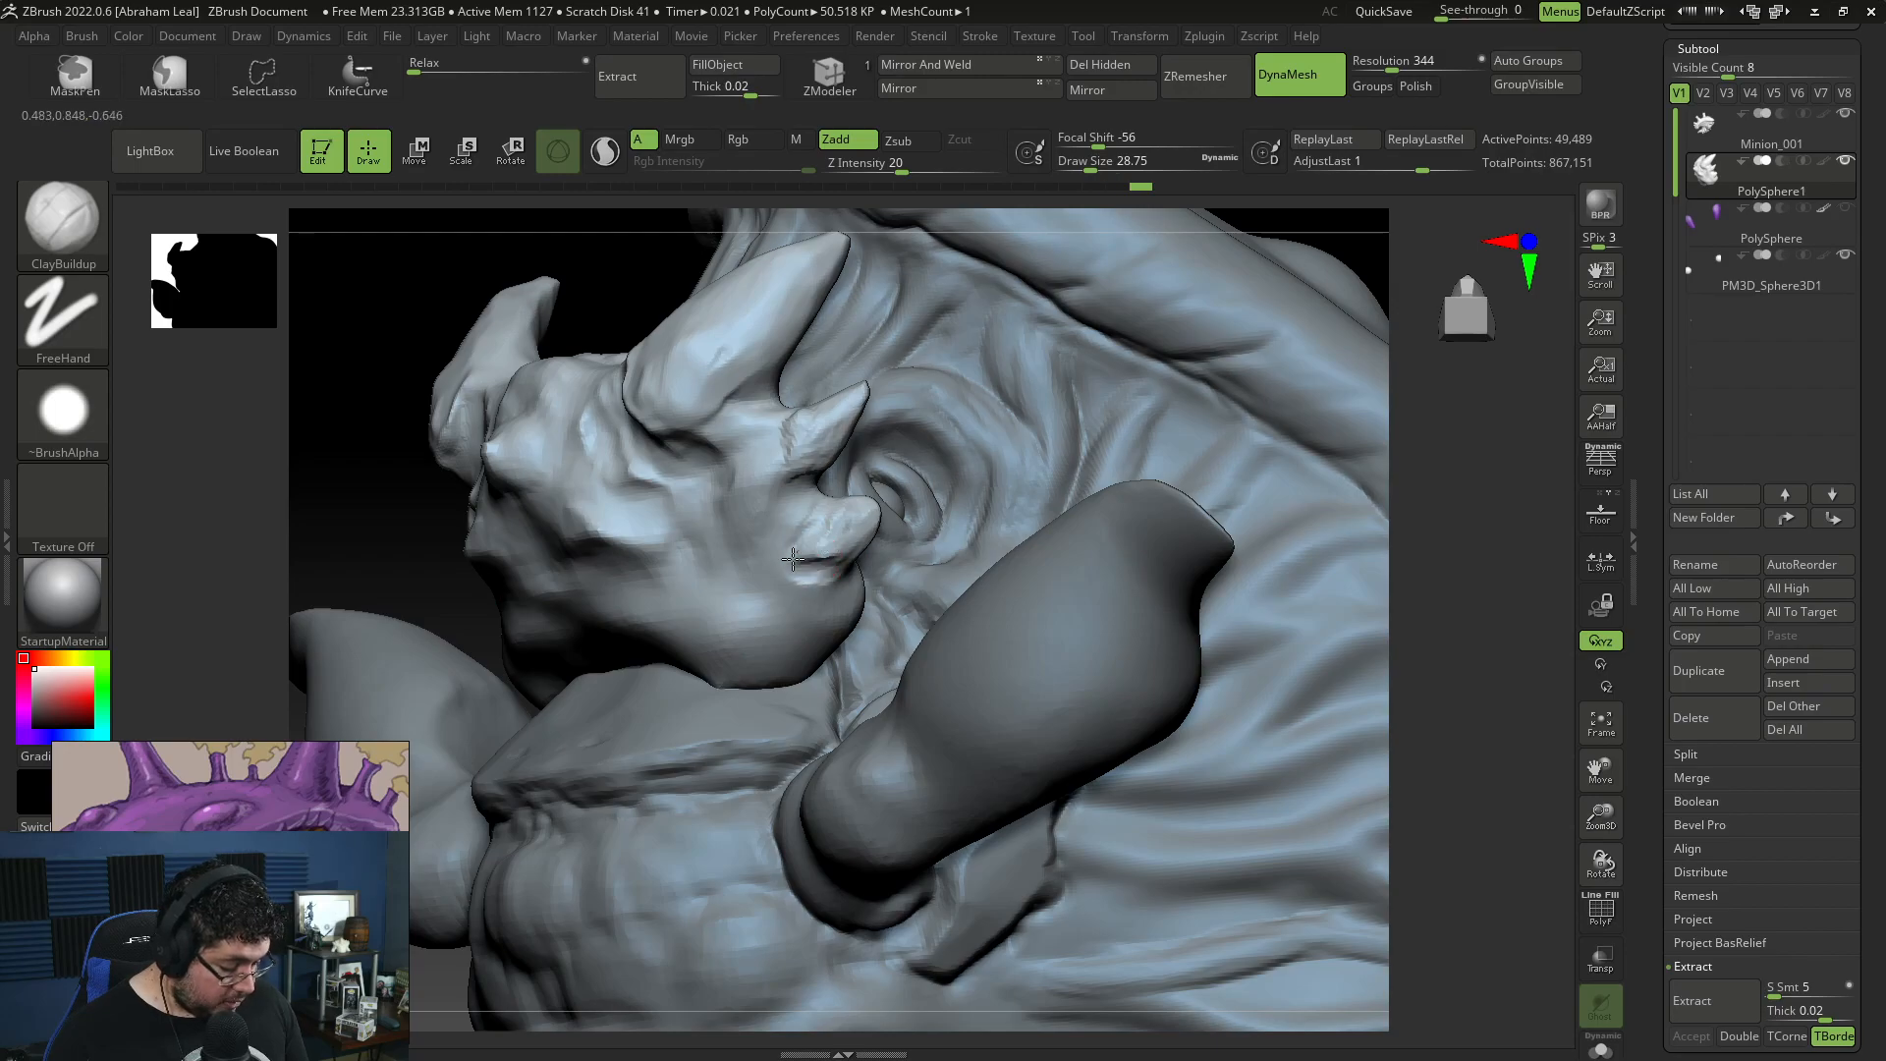
# Step: Carve creases around the small rear spikes with DamStandard at draw size about 27
pyautogui.press('b')
pyautogui.press('d')
pyautogui.press('s')
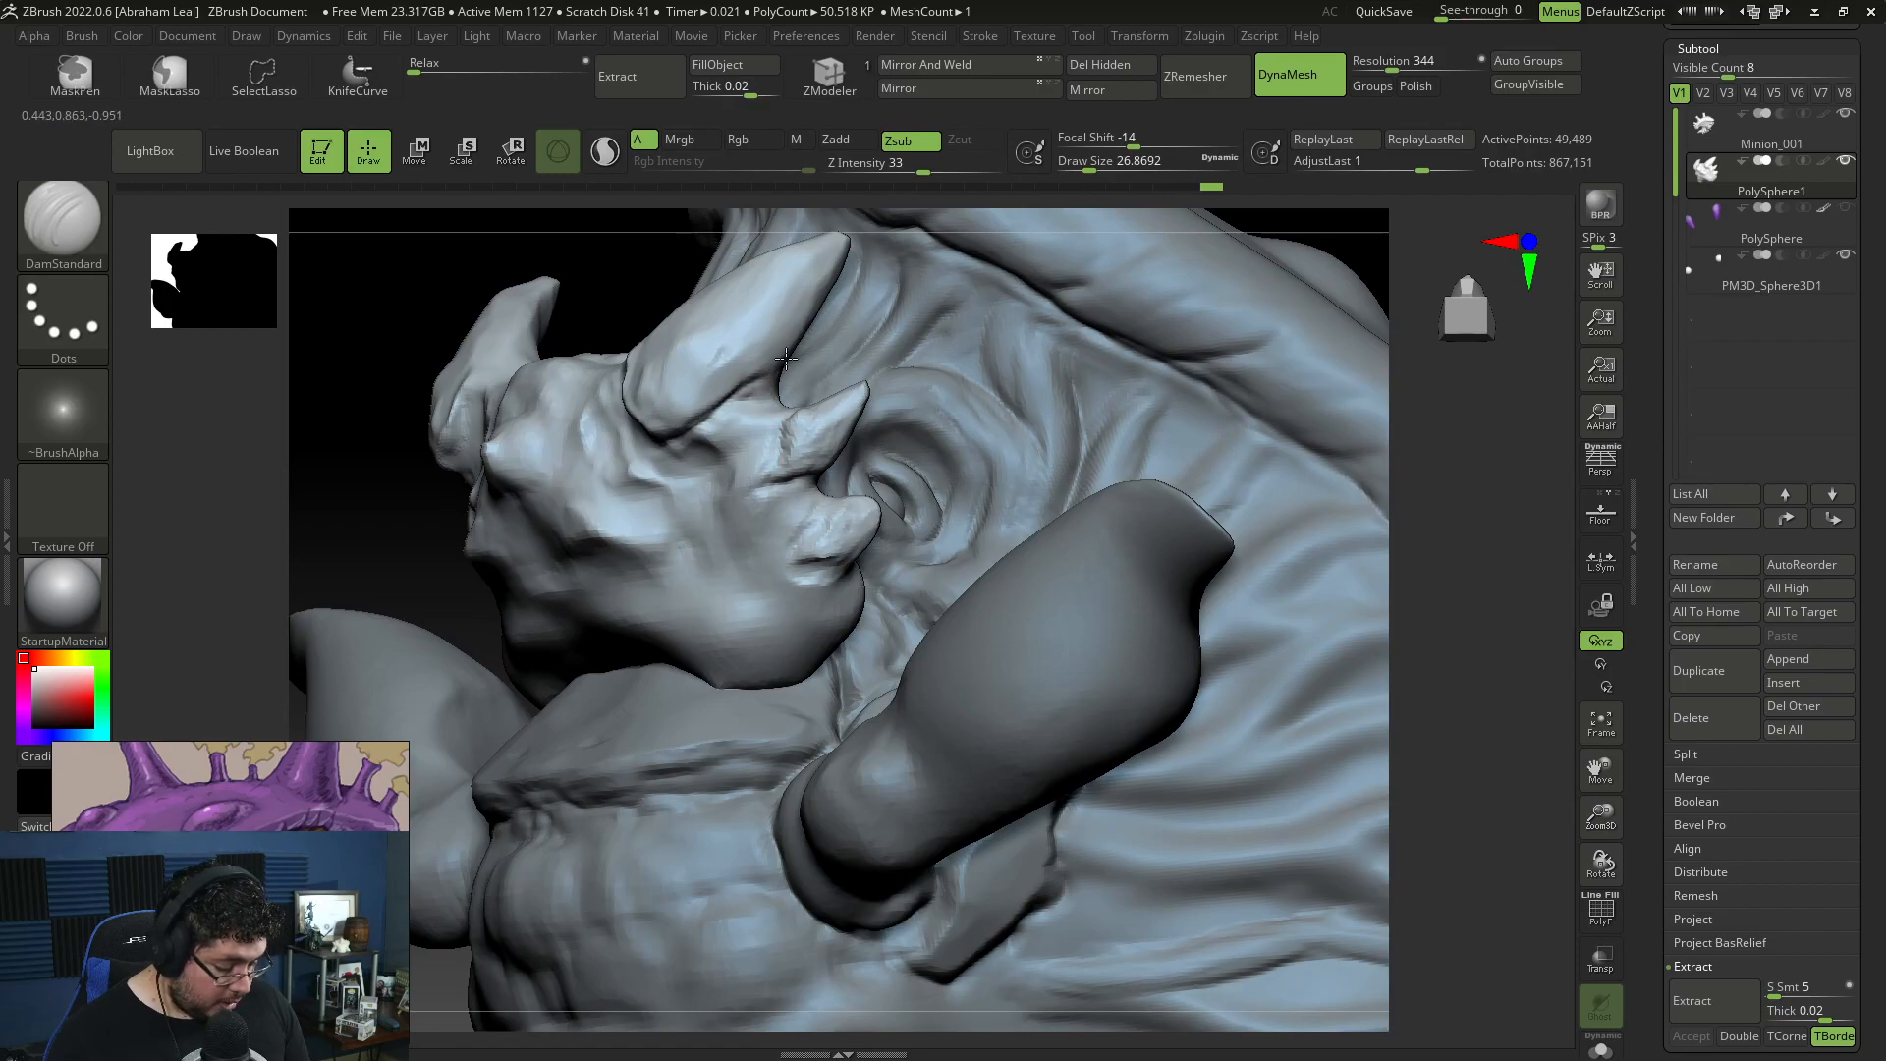
pyautogui.moveTo(815, 476); pyautogui.dragTo(790, 545)
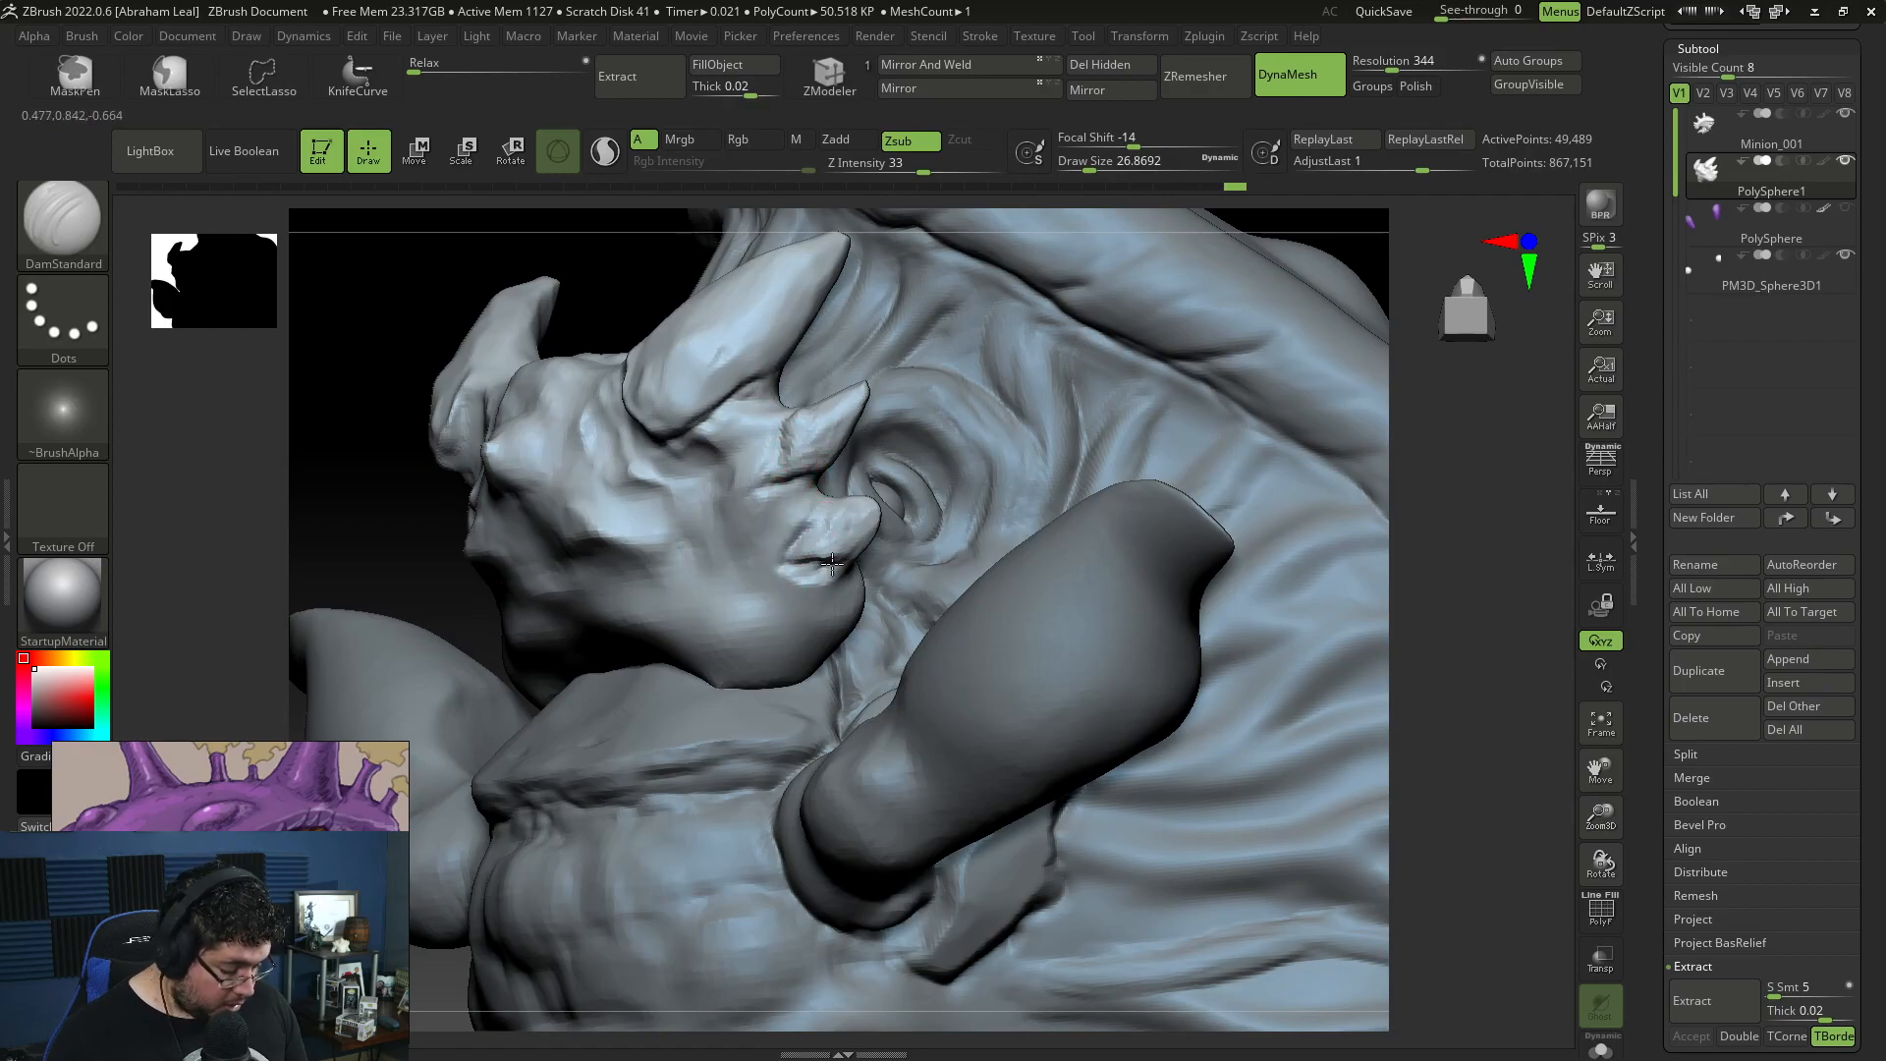
pyautogui.moveTo(1453, 548)
pyautogui.keyDown('alt'); pyautogui.mouseDown()
pyautogui.moveTo(1469, 619)
pyautogui.moveTo(1405, 687)
pyautogui.moveTo(1352, 639)
pyautogui.moveTo(1326, 643)
pyautogui.moveTo(1359, 703)
pyautogui.moveTo(898, 550)
pyautogui.mouseUp(); pyautogui.keyUp('alt')
# Step: Pull a row of small pointed teeth from the jaw's front rim with SnakeHook, reducing the draw size to about 17, and remesh the jaw
pyautogui.press('b')
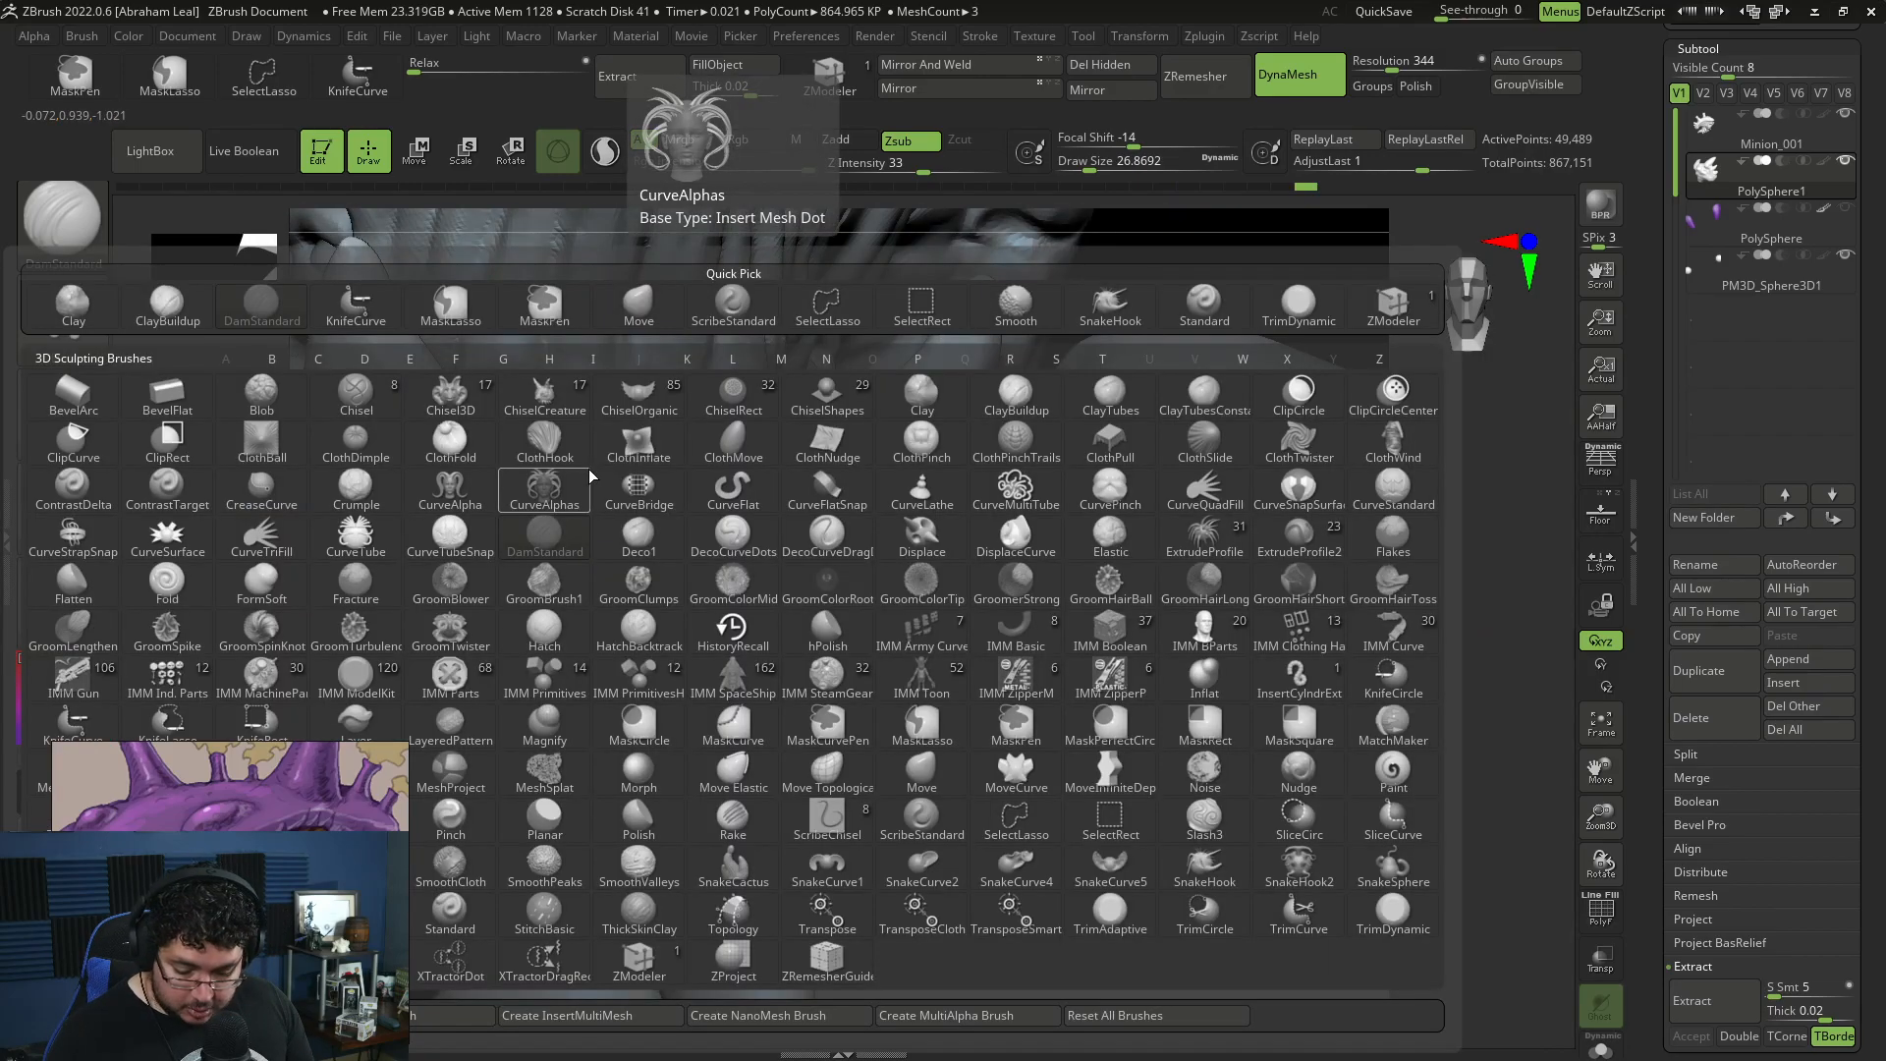
pyautogui.press('s')
pyautogui.click(569, 514)
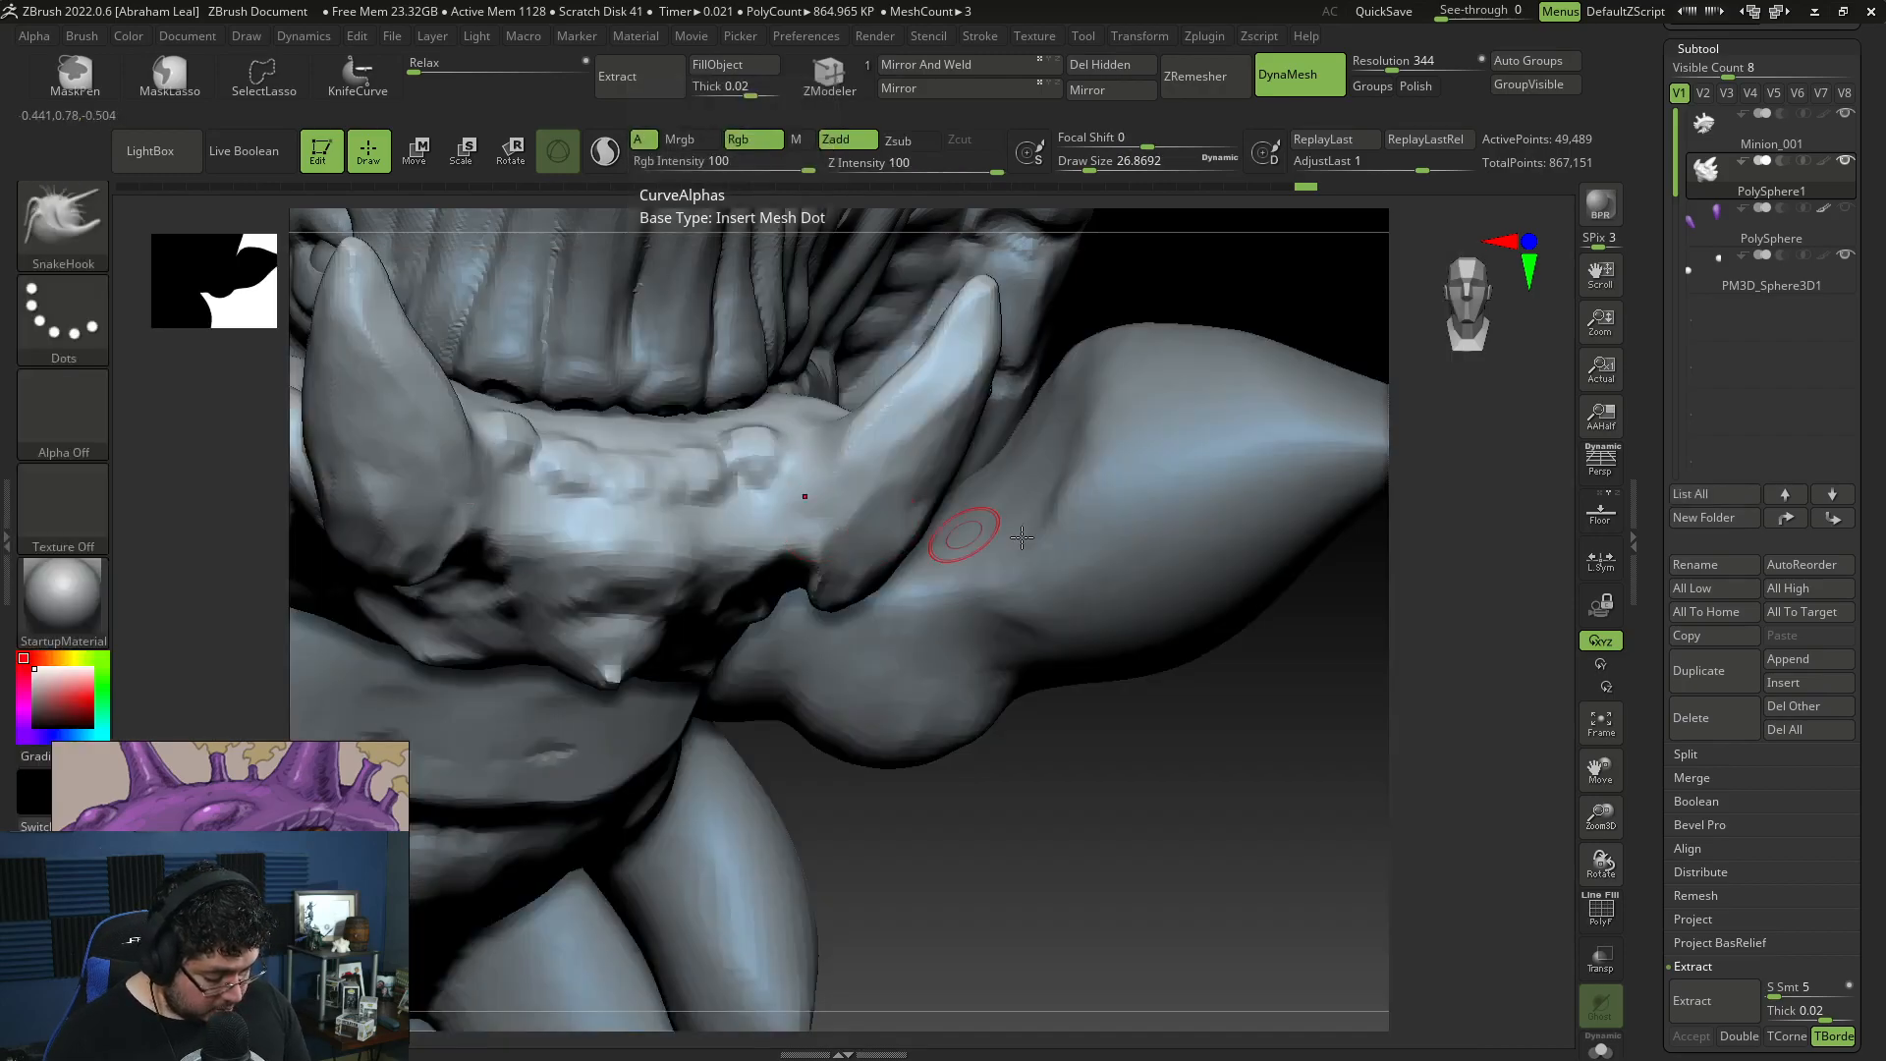
pyautogui.moveTo(1303, 477); pyautogui.dragTo(1261, 456)
pyautogui.moveTo(529, 309); pyautogui.dragTo(539, 277)
pyautogui.moveTo(578, 347)
pyautogui.mouseDown()
pyautogui.moveTo(591, 309)
pyautogui.moveTo(650, 303)
pyautogui.moveTo(643, 319)
pyautogui.mouseUp()
pyautogui.hotkey('ctrl', 'z')
pyautogui.press('space')
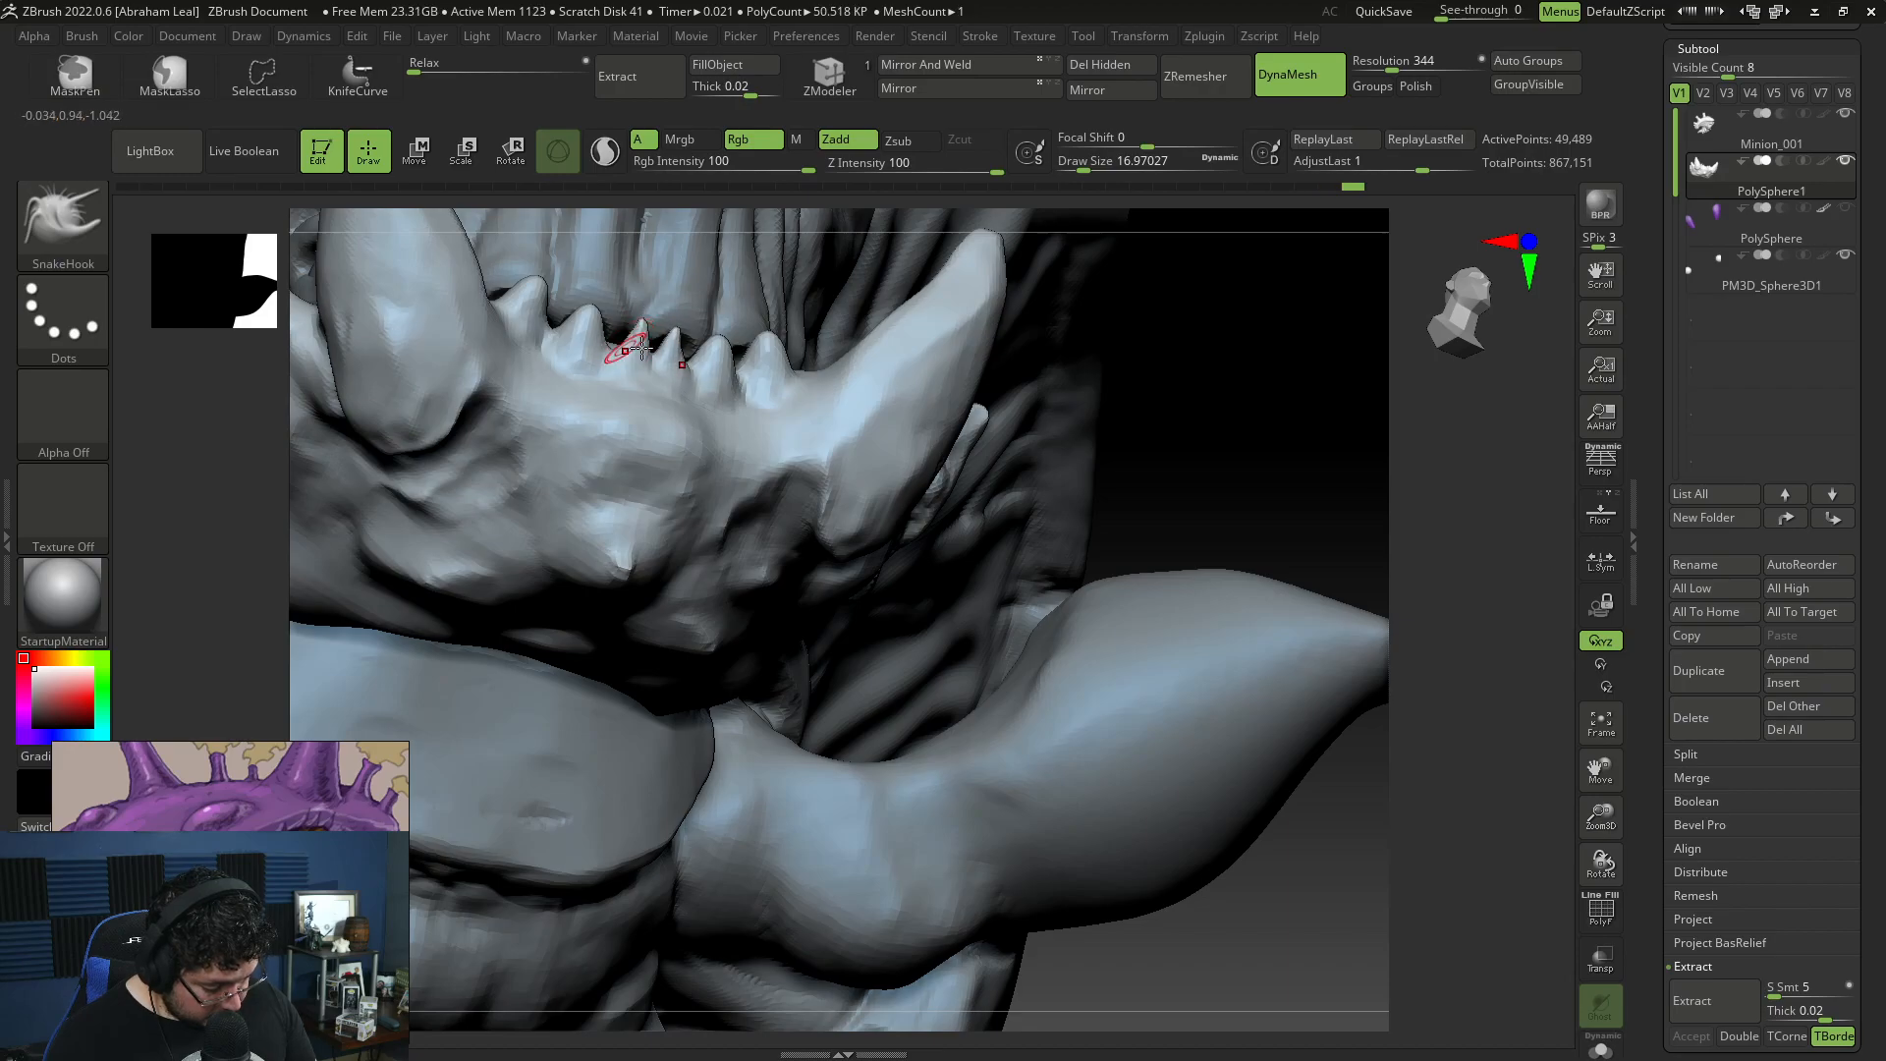
pyautogui.moveTo(1392, 500); pyautogui.dragTo(1348, 432)
pyautogui.keyDown('ctrl'); pyautogui.moveTo(1337, 422); pyautogui.dragTo(1335, 393); pyautogui.keyUp('ctrl')
pyautogui.moveTo(1263, 467); pyautogui.dragTo(1237, 446)
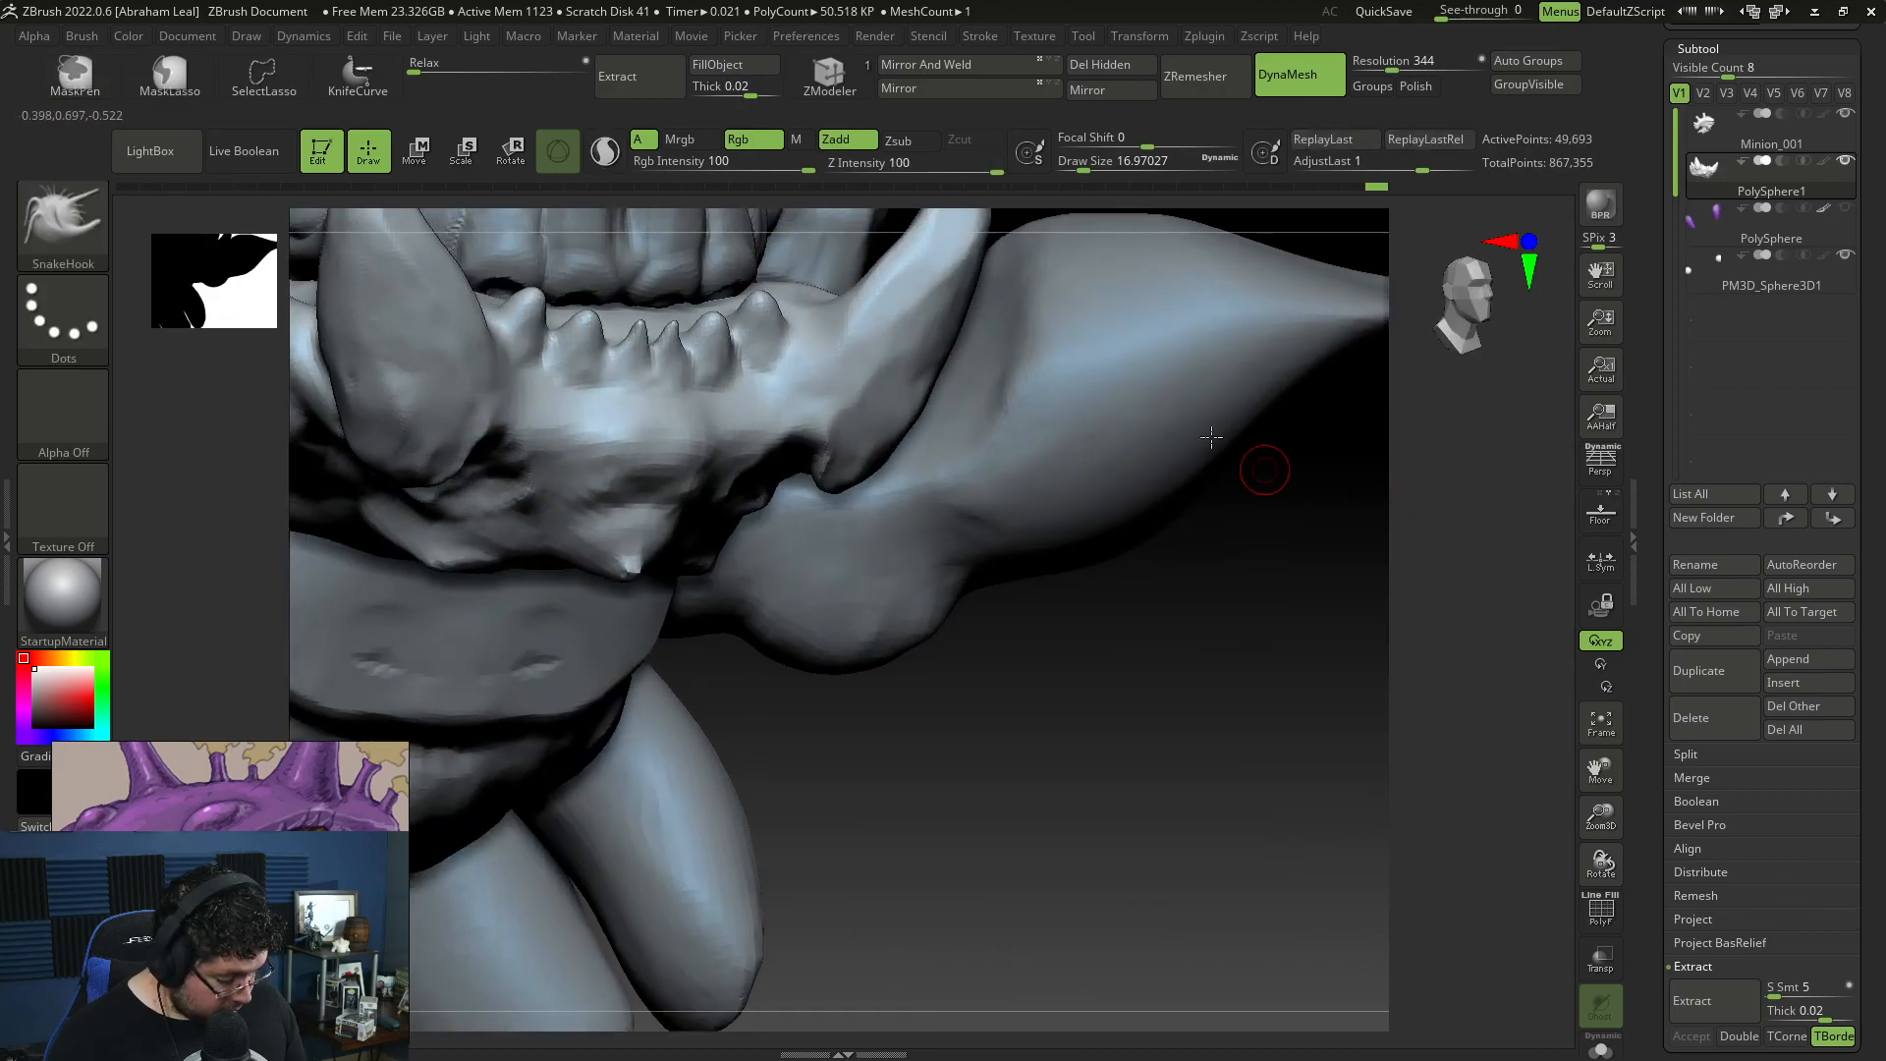
# Step: Build up the front teeth and define their bases with ClayBuildup at draw size about 17
pyautogui.press('b')
pyautogui.press('c')
pyautogui.press('b')
pyautogui.moveTo(579, 354); pyautogui.dragTo(570, 357)
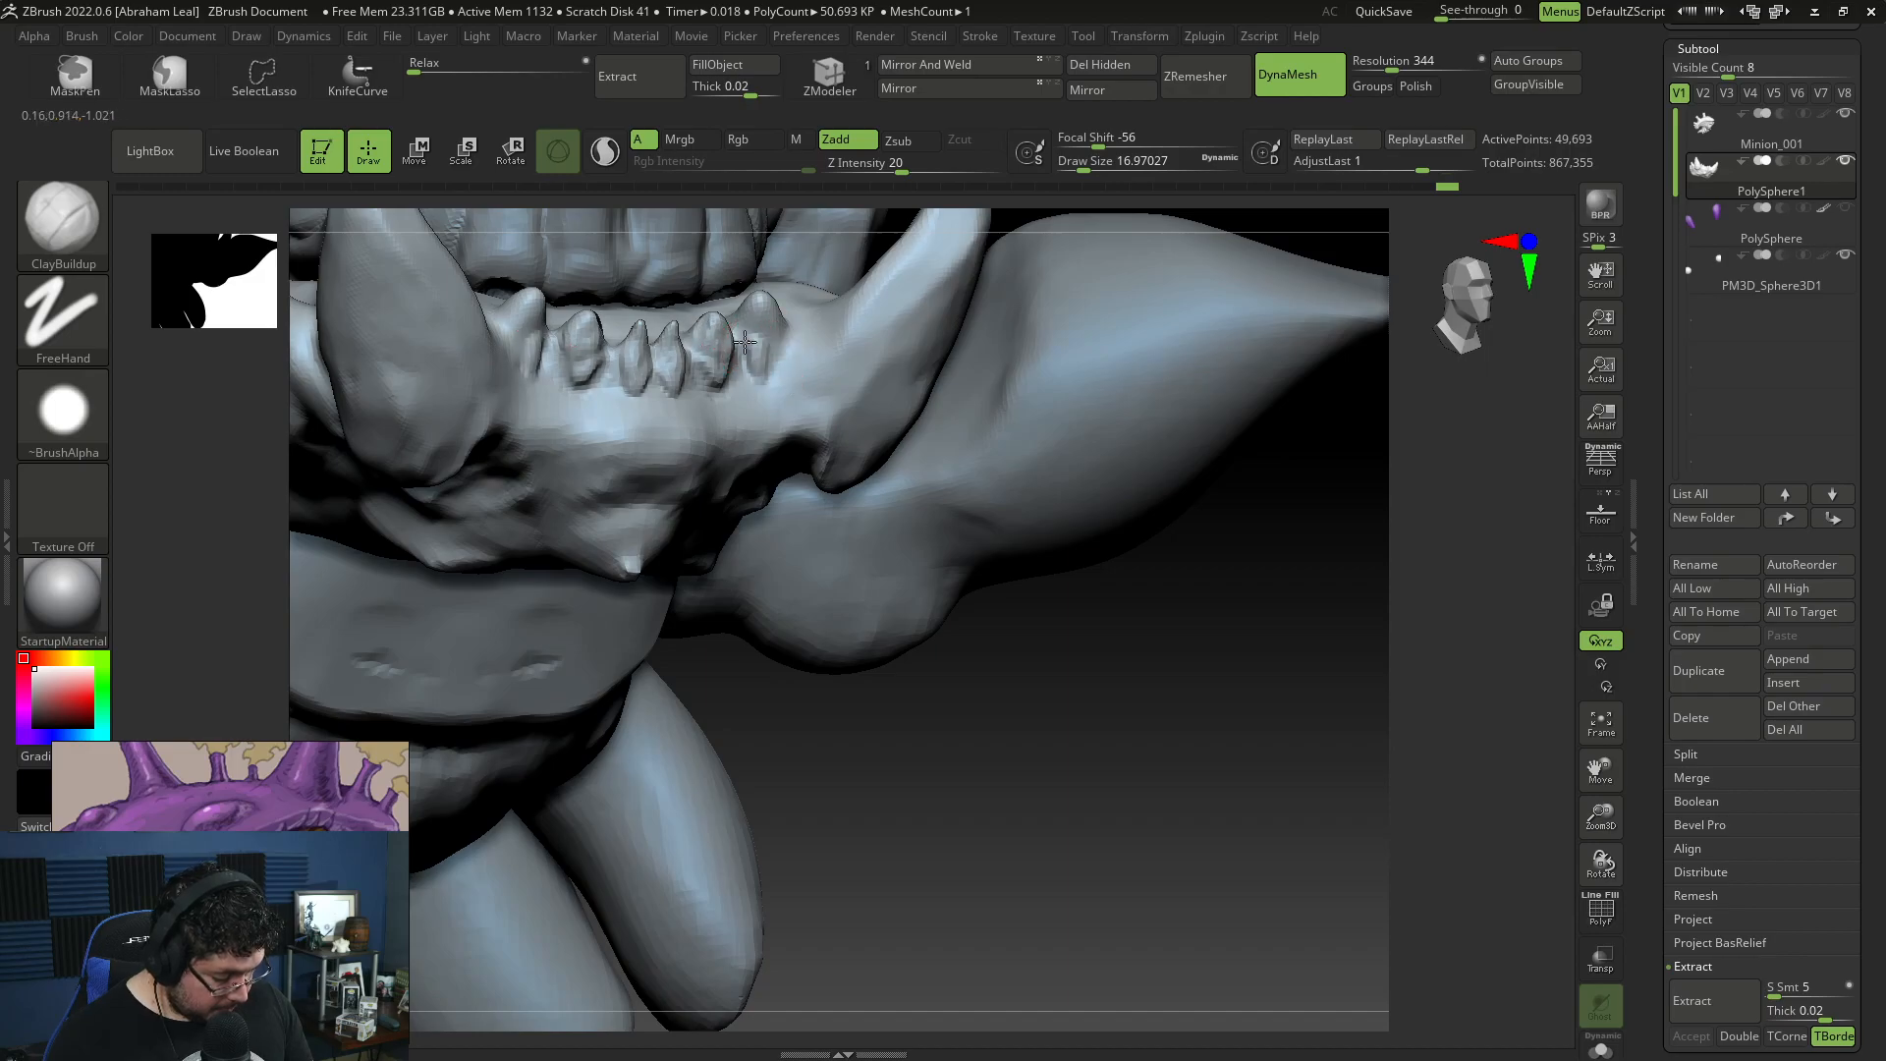
pyautogui.moveTo(756, 388); pyautogui.dragTo(759, 383)
pyautogui.keyDown('shift'); pyautogui.moveTo(868, 722); pyautogui.dragTo(891, 689); pyautogui.keyUp('shift')
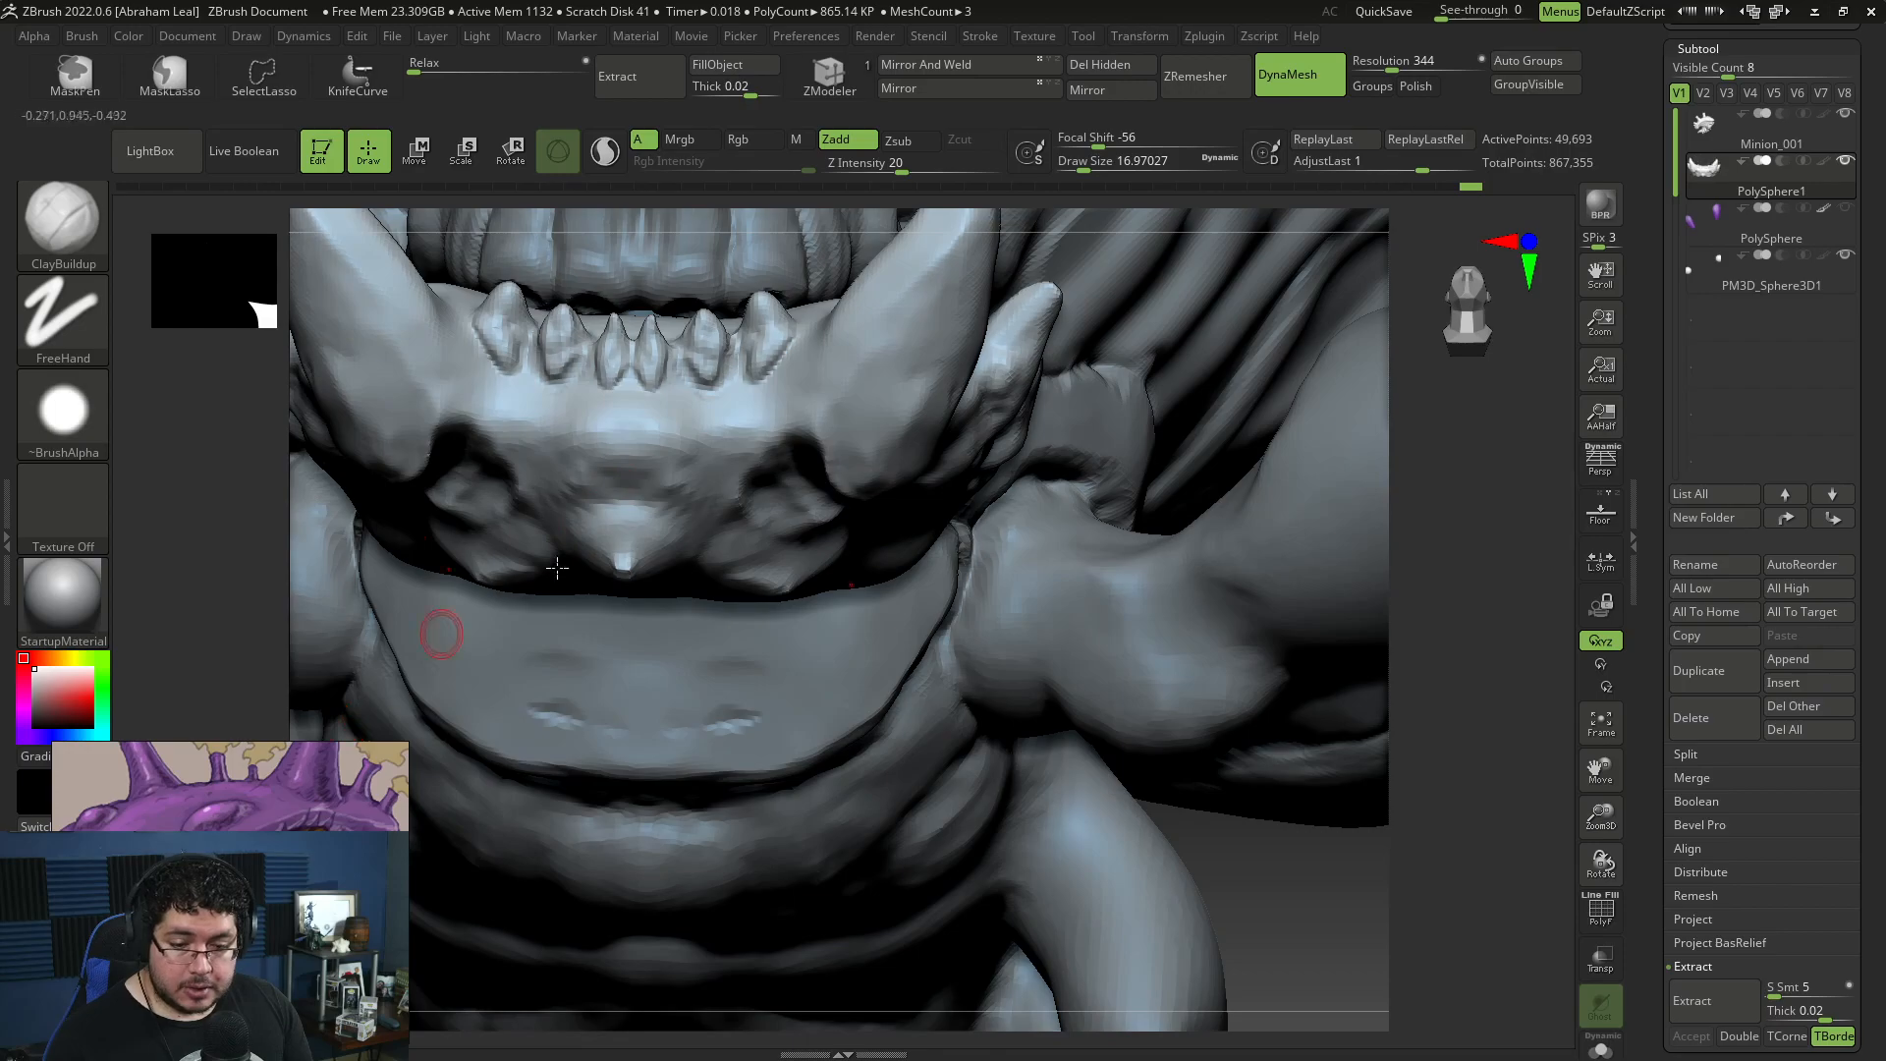
# Step: Add ridges on both sides of the central chin spike with ClayBuildup, enlarging the draw size to about 37
pyautogui.press('space')
pyautogui.moveTo(712, 475); pyautogui.dragTo(723, 476)
pyautogui.press('space')
pyautogui.moveTo(562, 422)
pyautogui.mouseDown()
pyautogui.moveTo(502, 454)
pyautogui.moveTo(522, 479)
pyautogui.moveTo(533, 390)
pyautogui.mouseUp()
pyautogui.press('space')
pyautogui.moveTo(546, 432)
pyautogui.mouseDown()
pyautogui.moveTo(581, 499)
pyautogui.moveTo(595, 492)
pyautogui.moveTo(595, 454)
pyautogui.moveTo(500, 410)
pyautogui.moveTo(490, 433)
pyautogui.mouseUp()
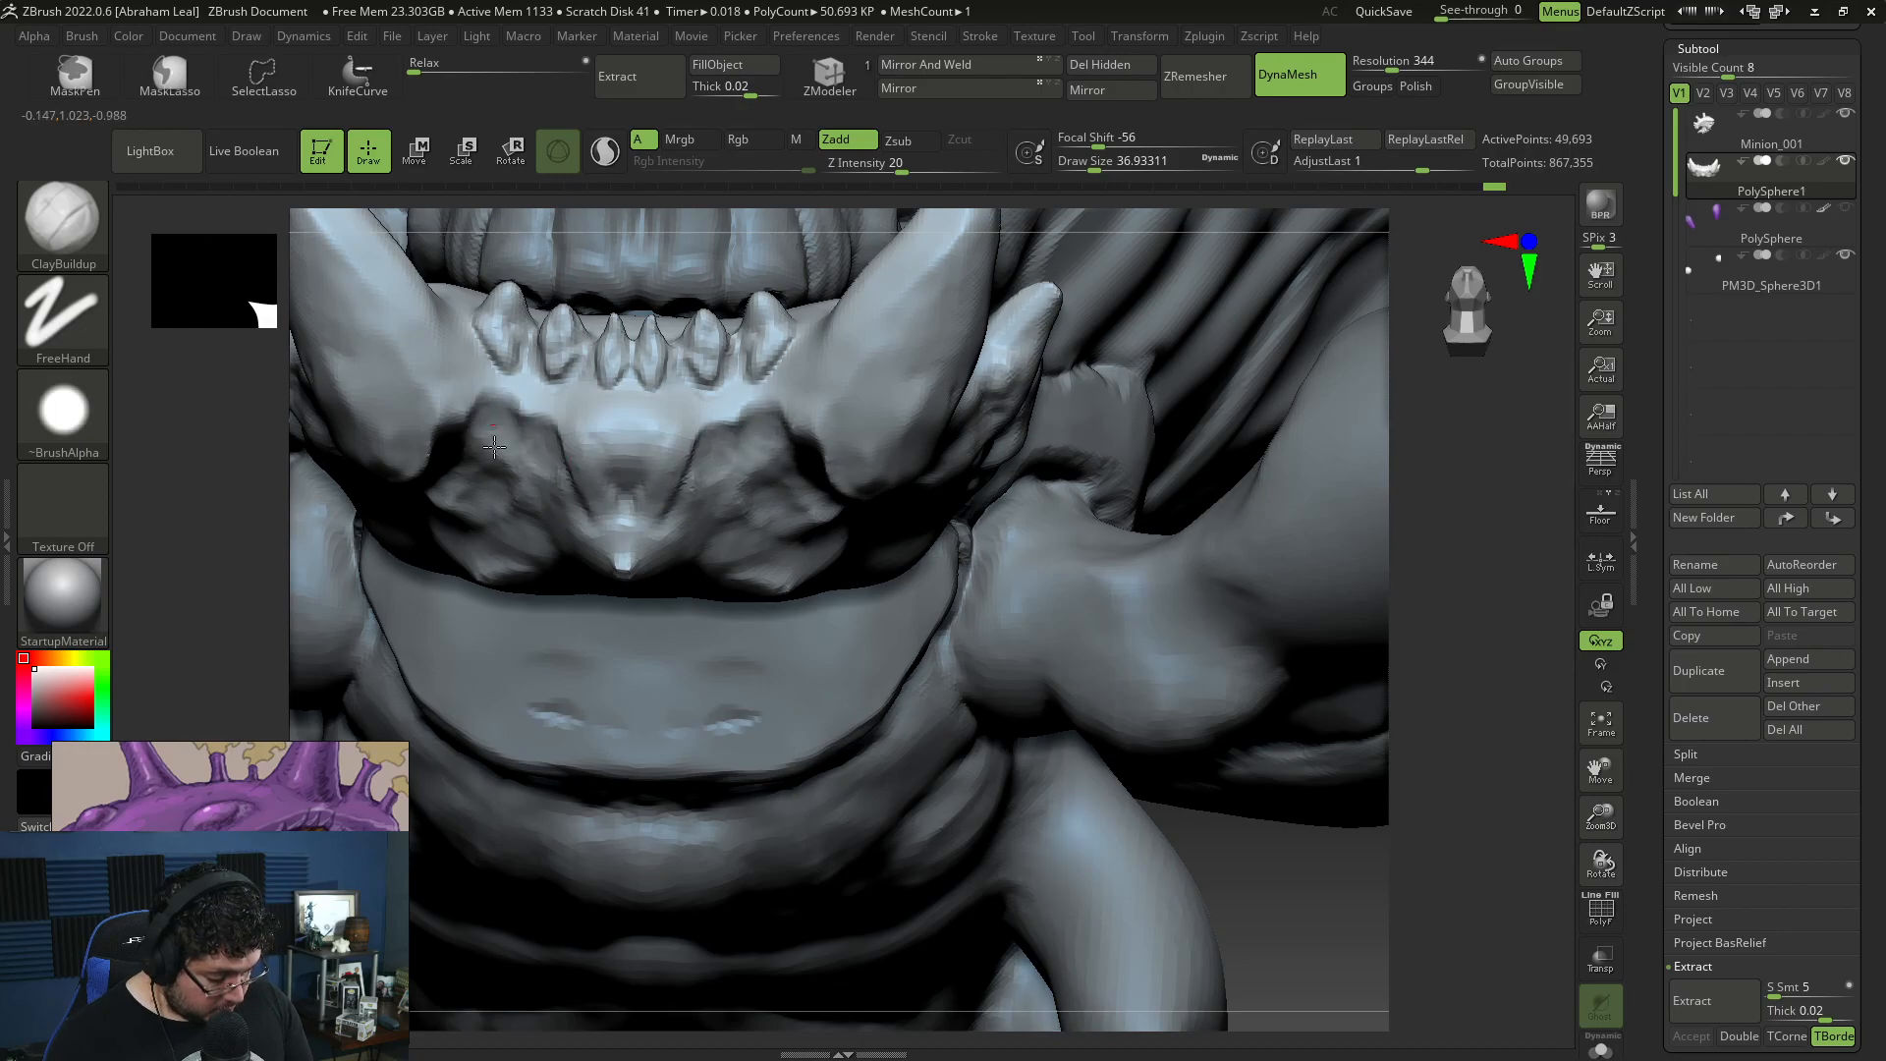
pyautogui.moveTo(1379, 833)
pyautogui.mouseDown()
pyautogui.moveTo(1283, 783)
pyautogui.moveTo(1182, 657)
pyautogui.moveTo(1170, 711)
pyautogui.moveTo(930, 697)
pyautogui.moveTo(1052, 792)
pyautogui.moveTo(844, 814)
pyautogui.mouseUp()
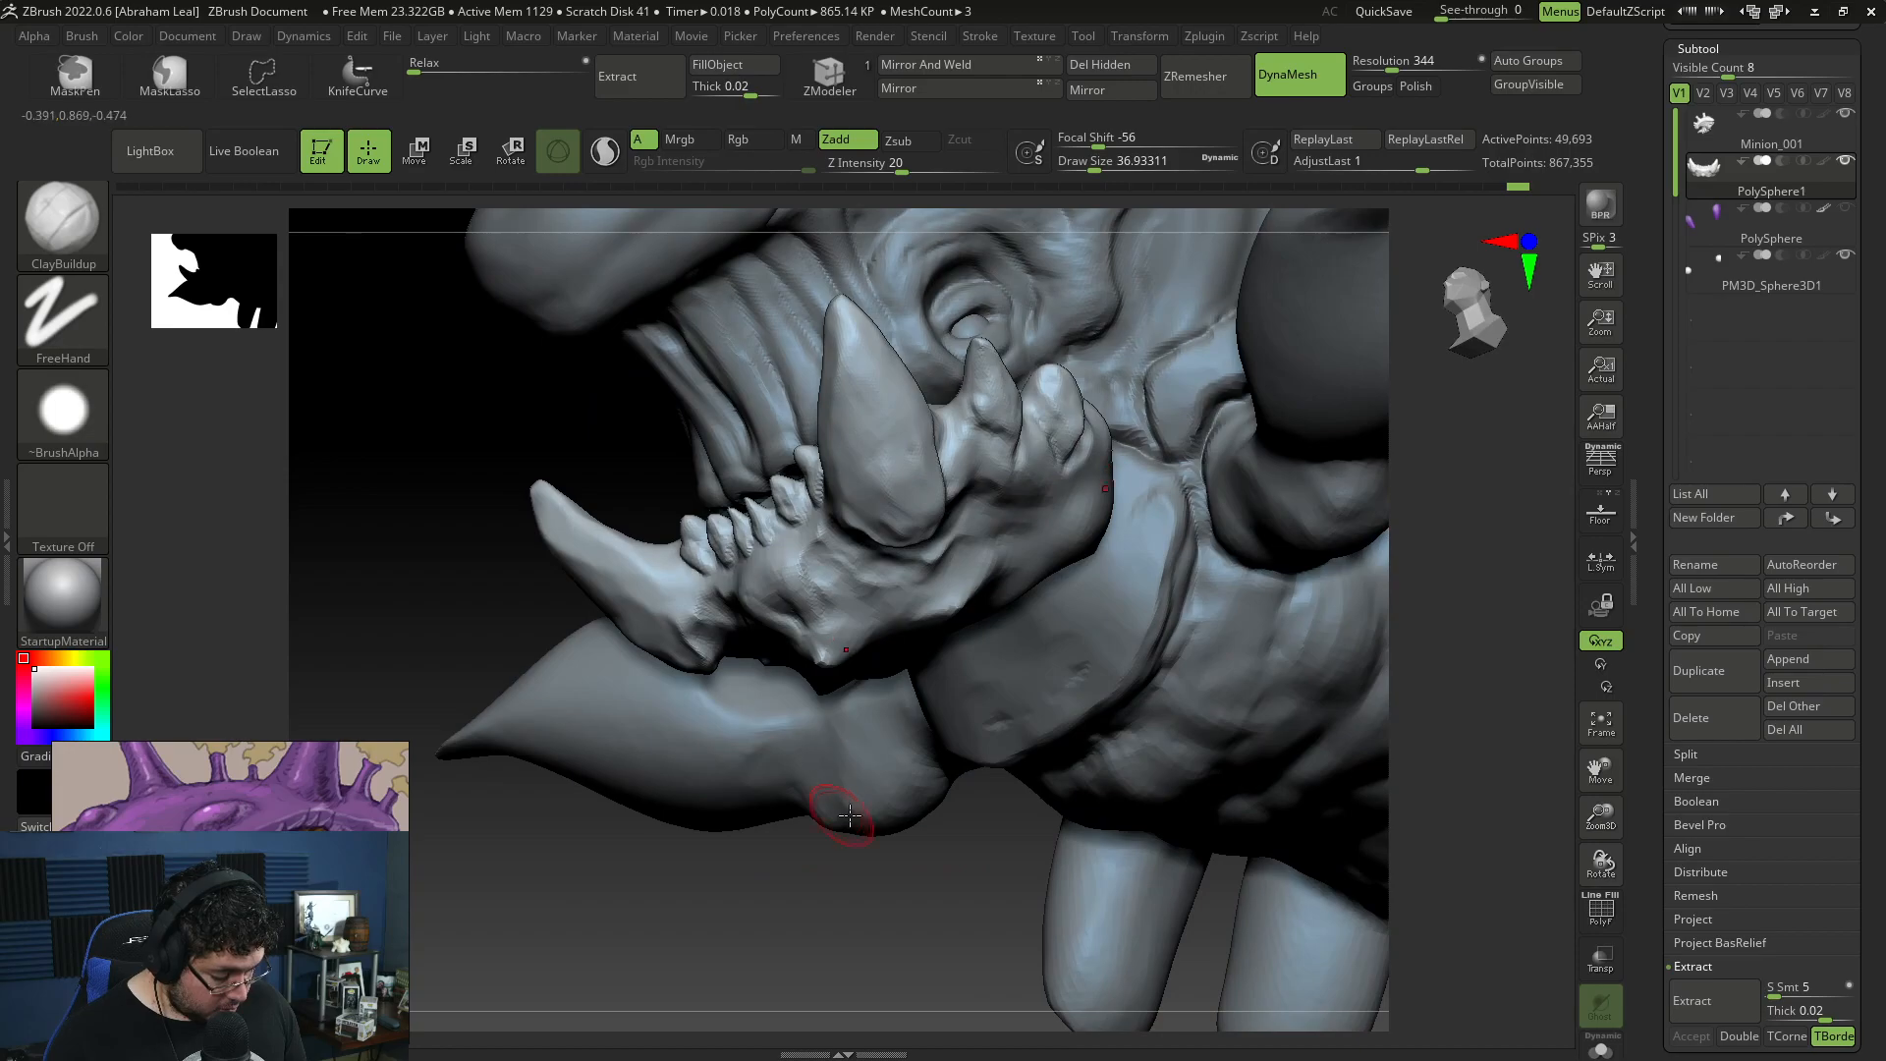
# Step: Carve creases around the bases of the small front teeth with DamStandard at draw size about 25
pyautogui.moveTo(778, 895); pyautogui.dragTo(901, 557)
pyautogui.press('b')
pyautogui.press('d')
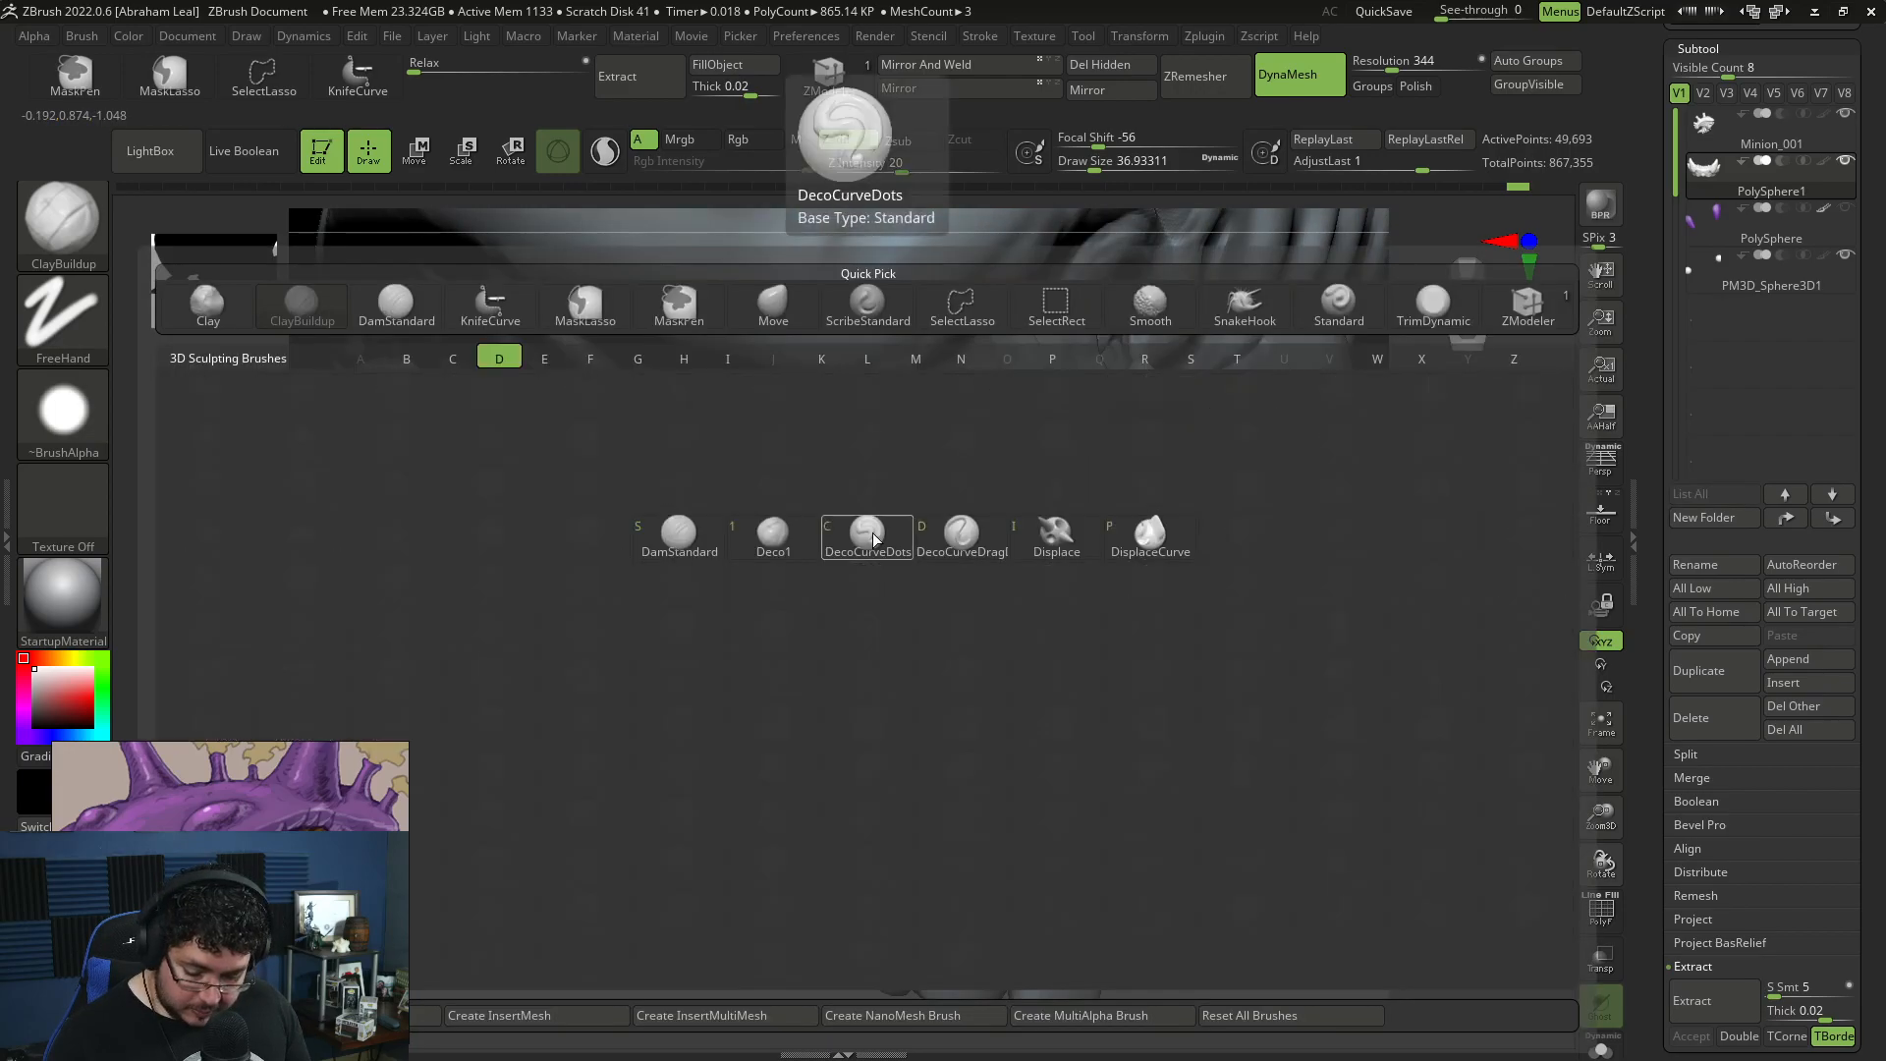
pyautogui.click(872, 539)
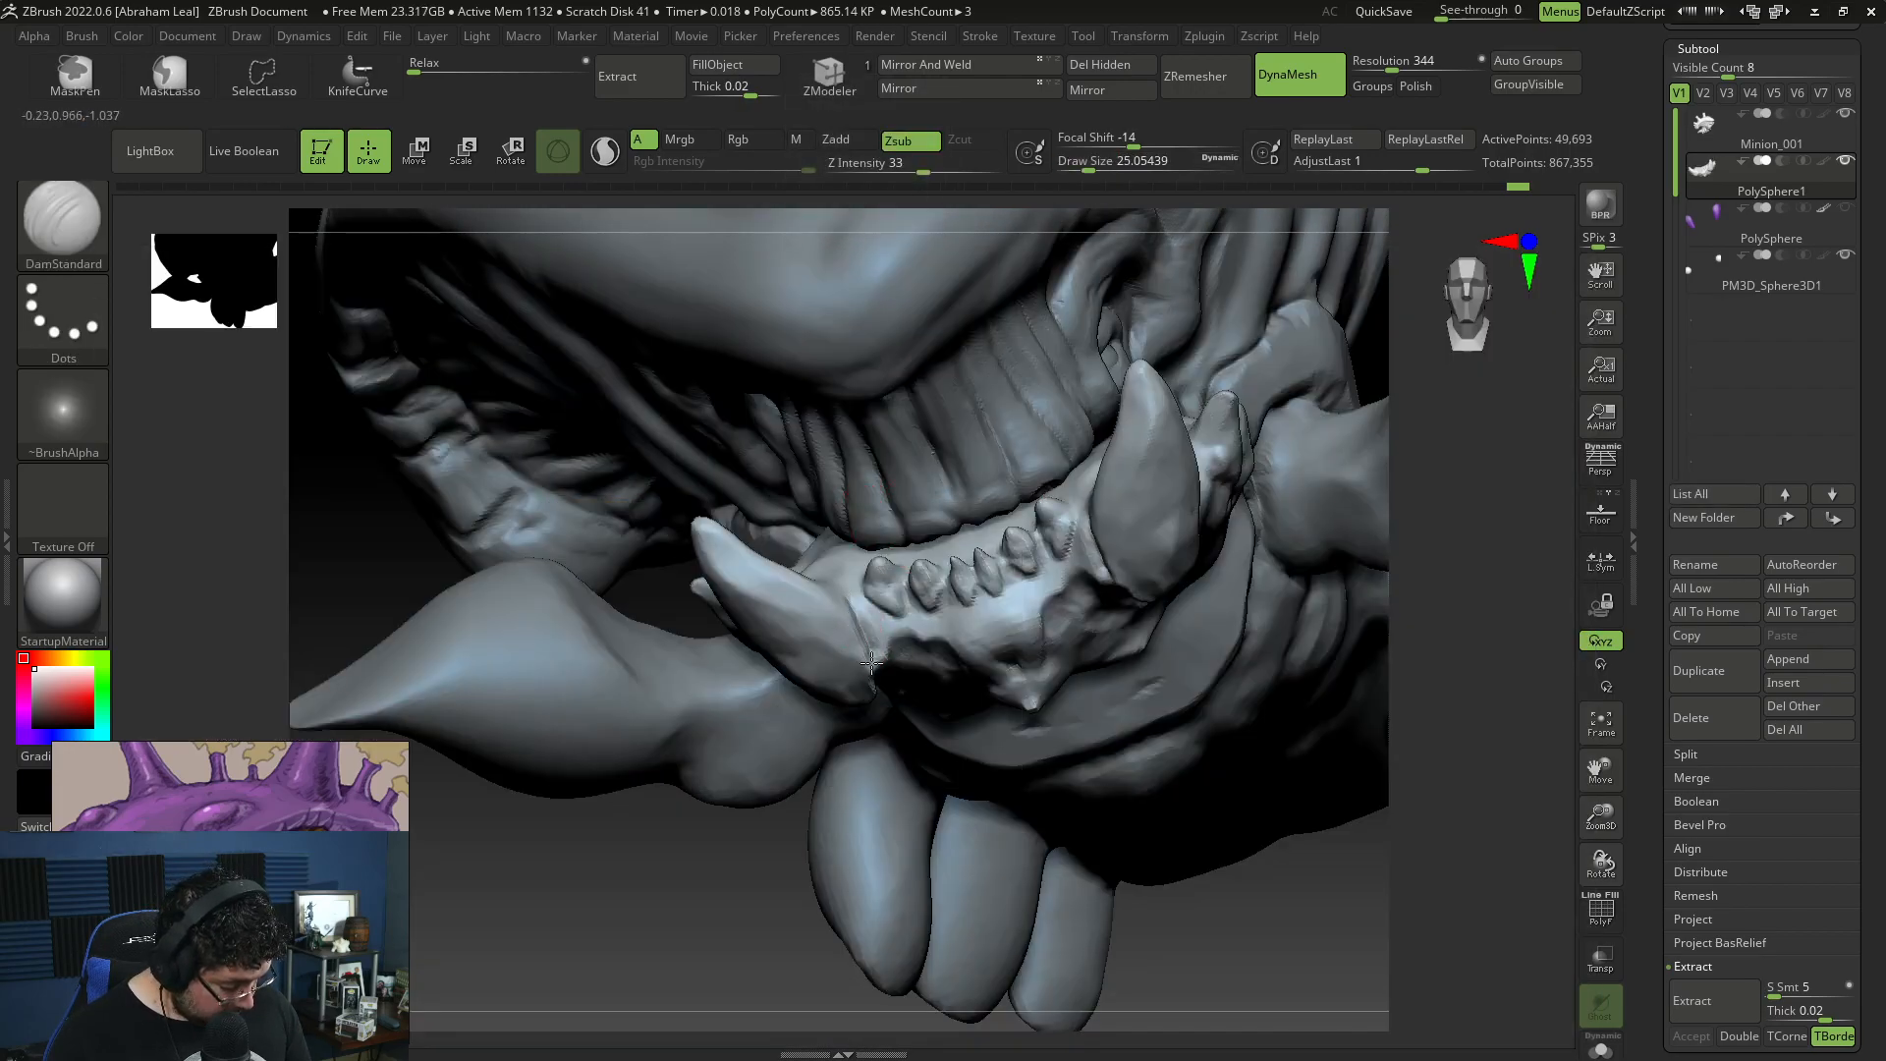
pyautogui.moveTo(590, 889)
pyautogui.mouseDown()
pyautogui.moveTo(786, 904)
pyautogui.moveTo(798, 853)
pyautogui.mouseUp()
pyautogui.moveTo(880, 564); pyautogui.dragTo(848, 599)
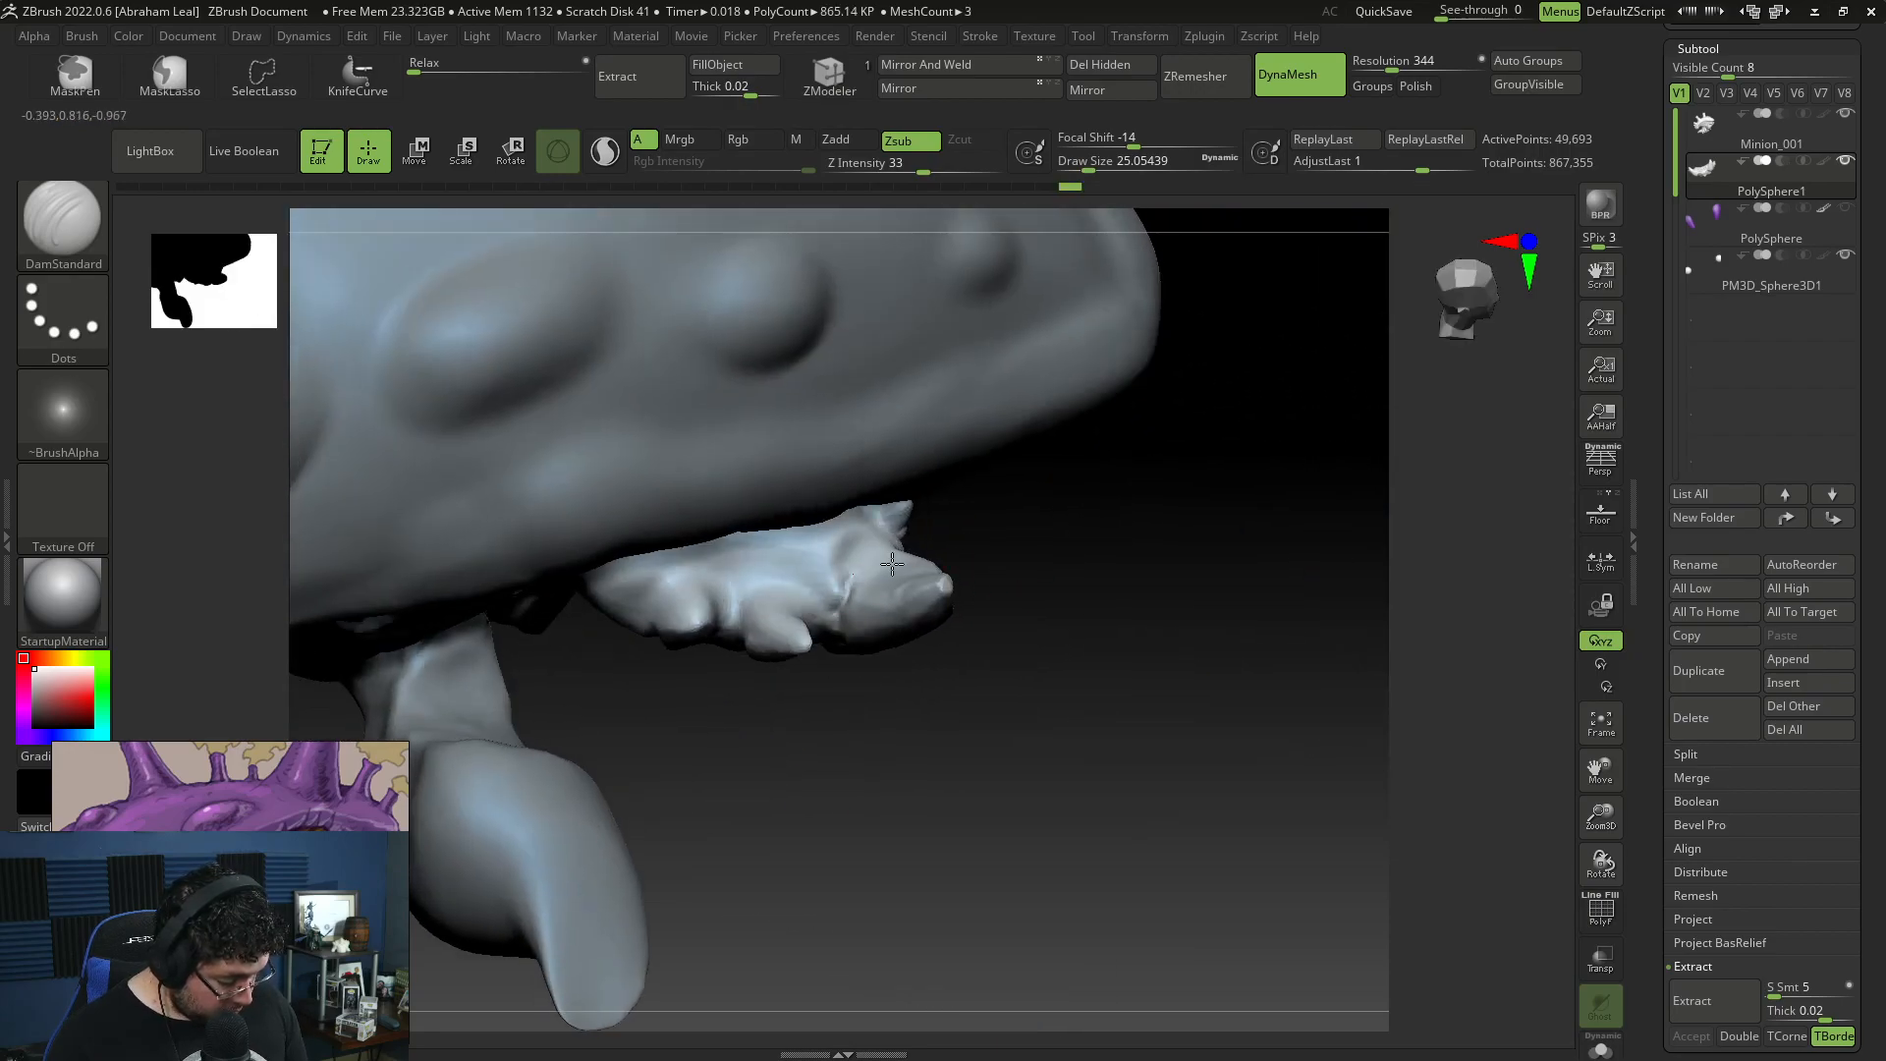
# Step: Isolate the jaw and build up ridges inside it beside the rear spikes with ClayBuildup at draw size about 25
pyautogui.moveTo(1043, 594); pyautogui.dragTo(1247, 521)
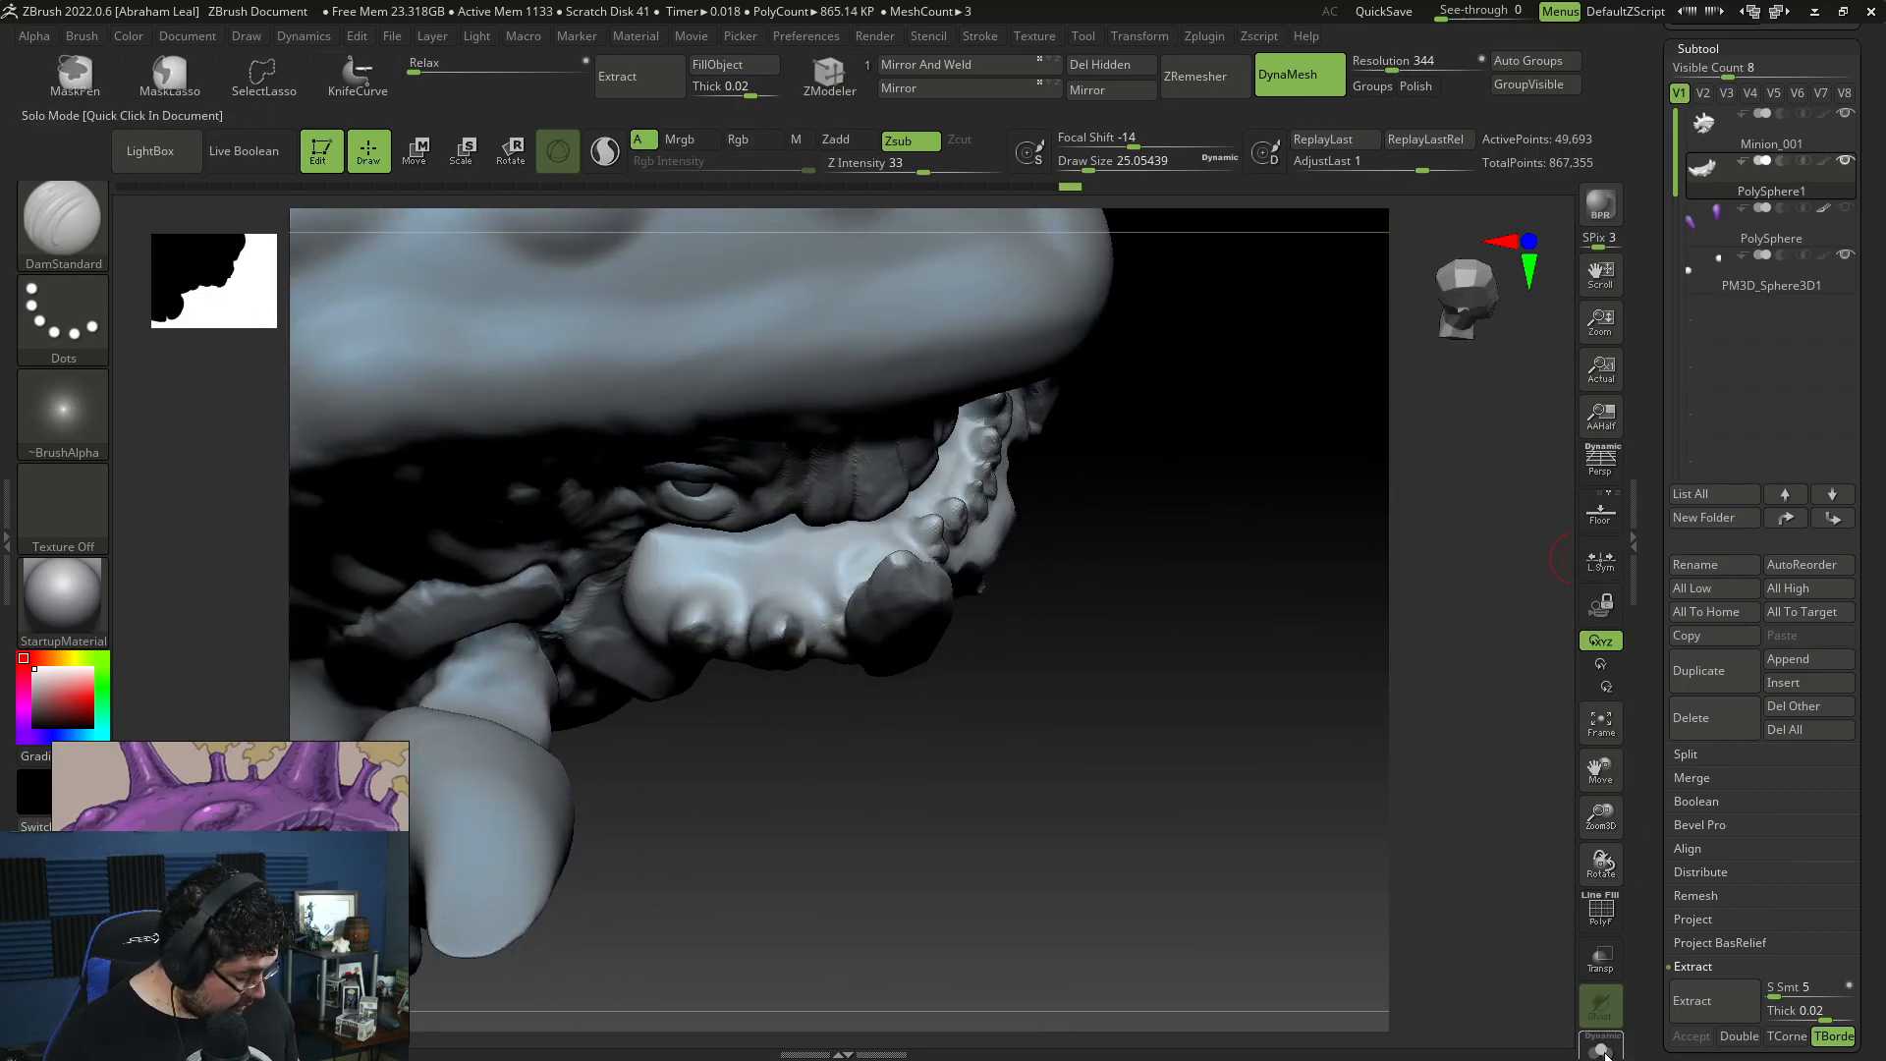
pyautogui.click(1605, 1055)
pyautogui.moveTo(1208, 693); pyautogui.dragTo(1214, 857)
pyautogui.press('b')
pyautogui.press('c')
pyautogui.press('b')
pyautogui.moveTo(873, 384)
pyautogui.mouseDown()
pyautogui.moveTo(797, 345)
pyautogui.moveTo(833, 328)
pyautogui.moveTo(805, 357)
pyautogui.mouseUp()
pyautogui.press('space')
pyautogui.press('space')
pyautogui.press('space')
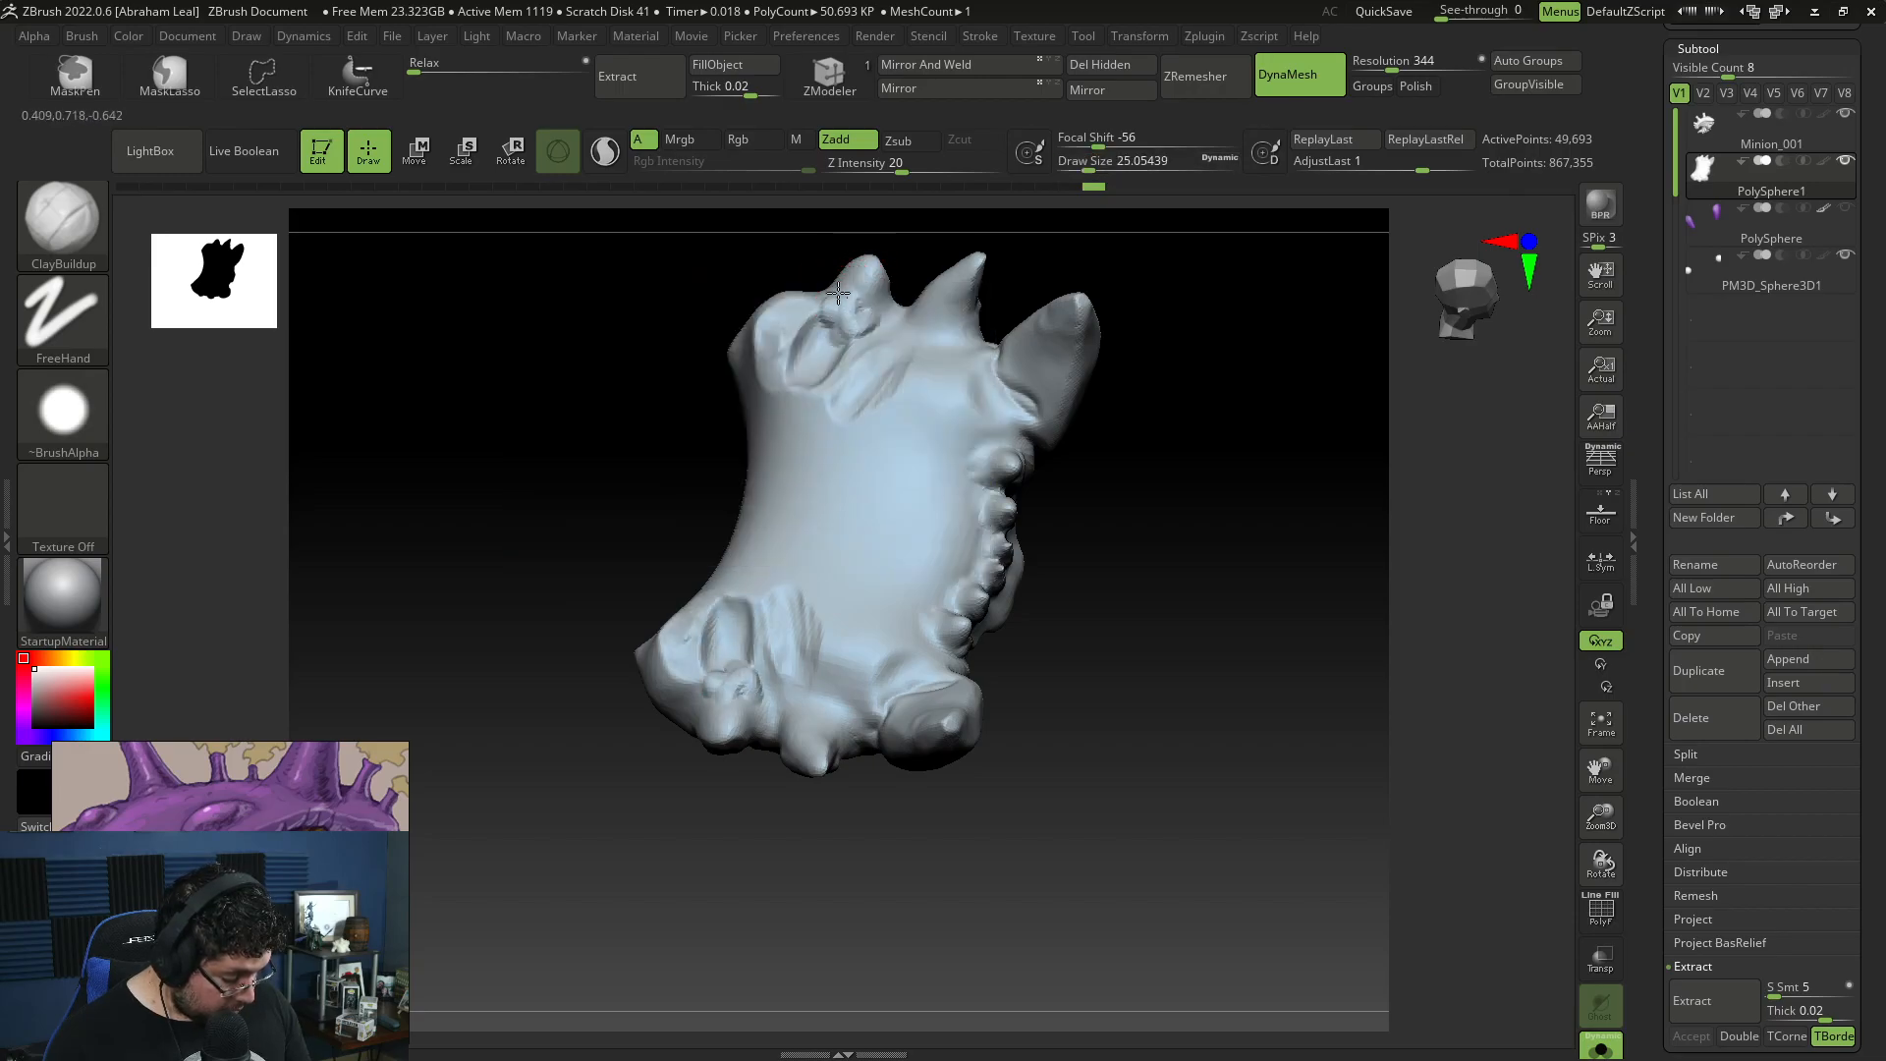
# Step: Continue building up the jaw's inner surface with ClayBuildup, enlarging the draw size to about 54, and show the other subtools again
pyautogui.moveTo(889, 329)
pyautogui.mouseDown()
pyautogui.moveTo(1004, 365)
pyautogui.moveTo(922, 404)
pyautogui.moveTo(927, 367)
pyautogui.moveTo(871, 409)
pyautogui.moveTo(959, 334)
pyautogui.moveTo(955, 309)
pyautogui.moveTo(984, 394)
pyautogui.moveTo(1017, 397)
pyautogui.moveTo(984, 433)
pyautogui.moveTo(926, 413)
pyautogui.moveTo(973, 441)
pyautogui.mouseUp()
pyautogui.press('space')
pyautogui.moveTo(1149, 511); pyautogui.dragTo(968, 479)
pyautogui.press('space')
pyautogui.moveTo(831, 481)
pyautogui.mouseDown()
pyautogui.moveTo(787, 521)
pyautogui.moveTo(787, 389)
pyautogui.moveTo(821, 401)
pyautogui.moveTo(812, 556)
pyautogui.moveTo(854, 568)
pyautogui.moveTo(881, 435)
pyautogui.moveTo(906, 568)
pyautogui.moveTo(931, 473)
pyautogui.moveTo(852, 545)
pyautogui.moveTo(874, 446)
pyautogui.moveTo(913, 579)
pyautogui.mouseUp()
pyautogui.moveTo(831, 434)
pyautogui.mouseDown()
pyautogui.moveTo(757, 526)
pyautogui.moveTo(776, 432)
pyautogui.moveTo(862, 534)
pyautogui.mouseUp()
pyautogui.moveTo(906, 510)
pyautogui.mouseDown(button='right')
pyautogui.moveTo(920, 449)
pyautogui.moveTo(1103, 472)
pyautogui.moveTo(1110, 452)
pyautogui.moveTo(1182, 442)
pyautogui.mouseUp(button='right')
pyautogui.click(1615, 1044)
# Step: Reposition the jaw against the face with the Move gizmo
pyautogui.moveTo(1330, 775)
pyautogui.mouseDown(button='right')
pyautogui.moveTo(1208, 674)
pyautogui.moveTo(911, 835)
pyautogui.moveTo(989, 775)
pyautogui.mouseUp(button='right')
pyautogui.press('w')
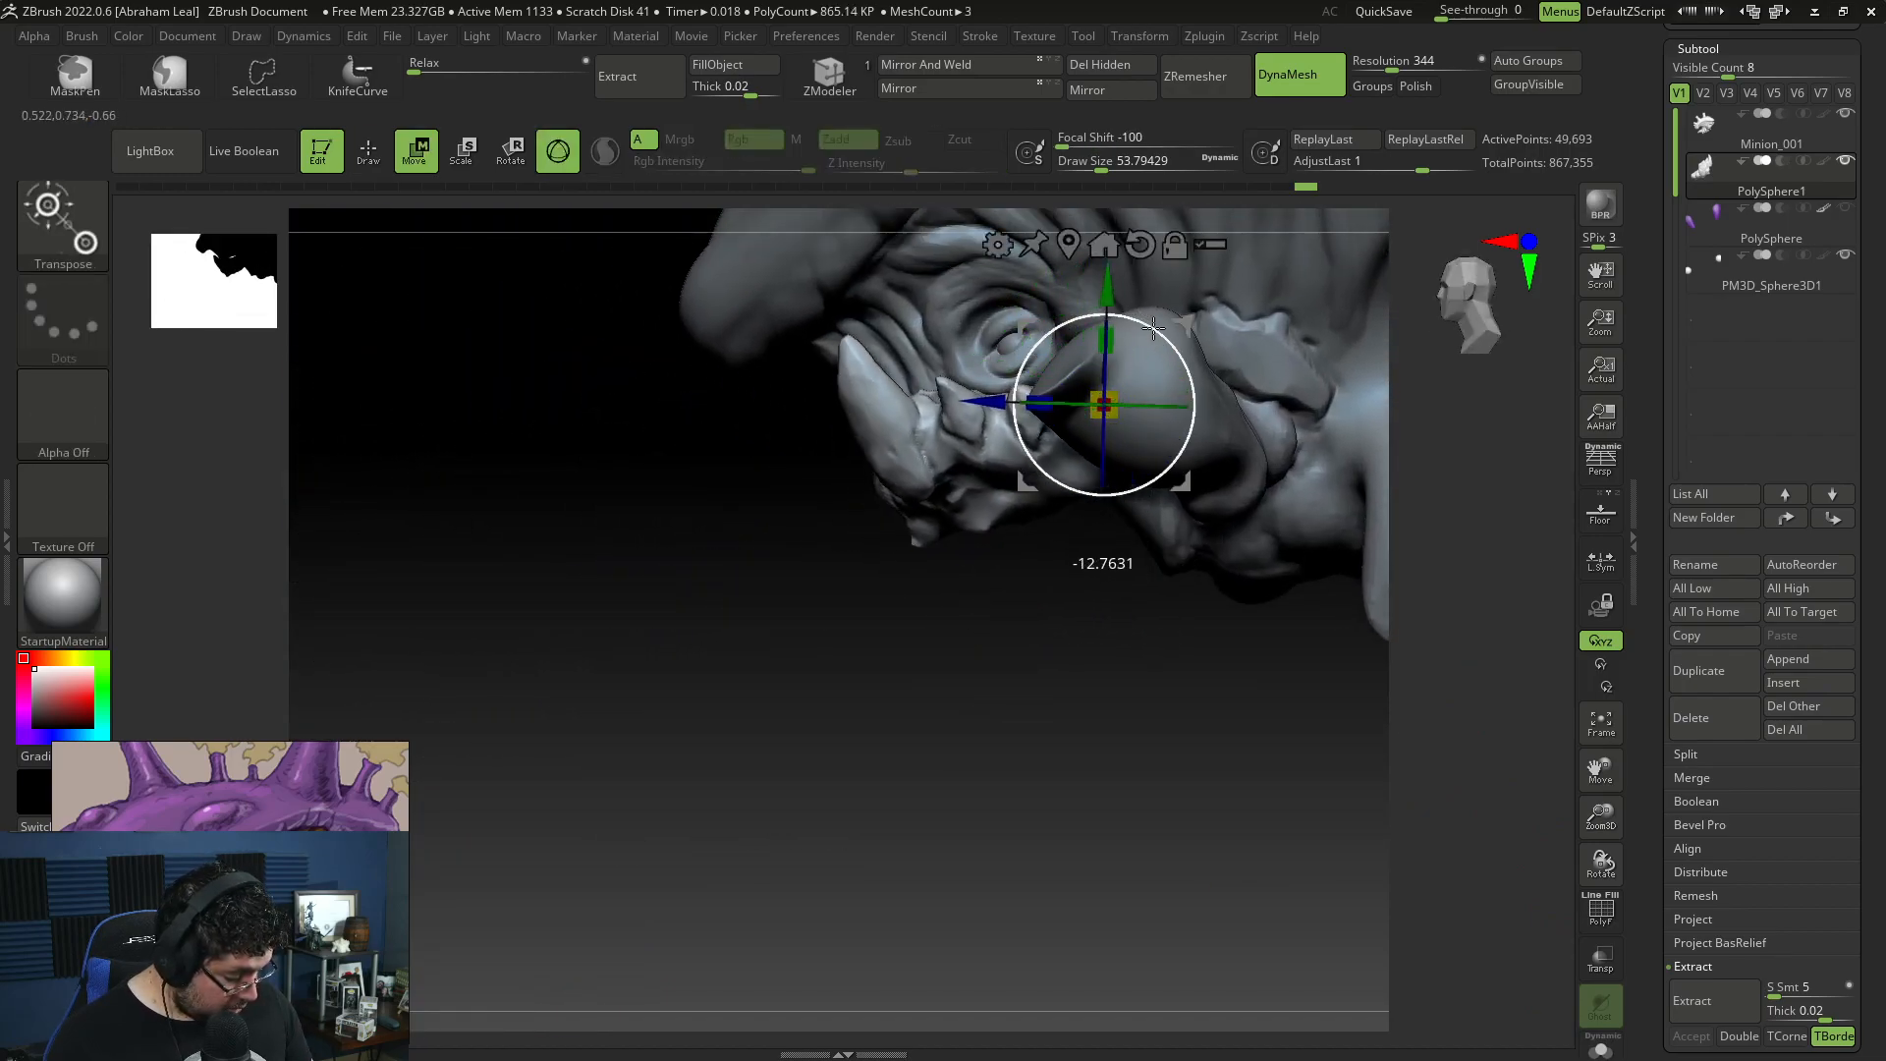
pyautogui.moveTo(1136, 331); pyautogui.dragTo(1114, 325)
pyautogui.moveTo(1001, 628)
pyautogui.mouseDown(button='right')
pyautogui.moveTo(1108, 652)
pyautogui.moveTo(1124, 746)
pyautogui.moveTo(1146, 742)
pyautogui.mouseUp(button='right')
pyautogui.hotkey('ctrl', 'z')
pyautogui.moveTo(1089, 279); pyautogui.dragTo(1087, 263)
pyautogui.moveTo(999, 770); pyautogui.dragTo(1053, 777, button='right')
pyautogui.keyDown('alt'); pyautogui.moveTo(1052, 777); pyautogui.dragTo(1099, 827, button='right'); pyautogui.keyUp('alt')
pyautogui.moveTo(1124, 318)
pyautogui.mouseDown()
pyautogui.moveTo(1099, 358)
pyautogui.moveTo(1097, 312)
pyautogui.mouseUp()
pyautogui.moveTo(1204, 660)
pyautogui.mouseDown(button='right')
pyautogui.moveTo(1127, 674)
pyautogui.moveTo(1197, 654)
pyautogui.mouseUp(button='right')
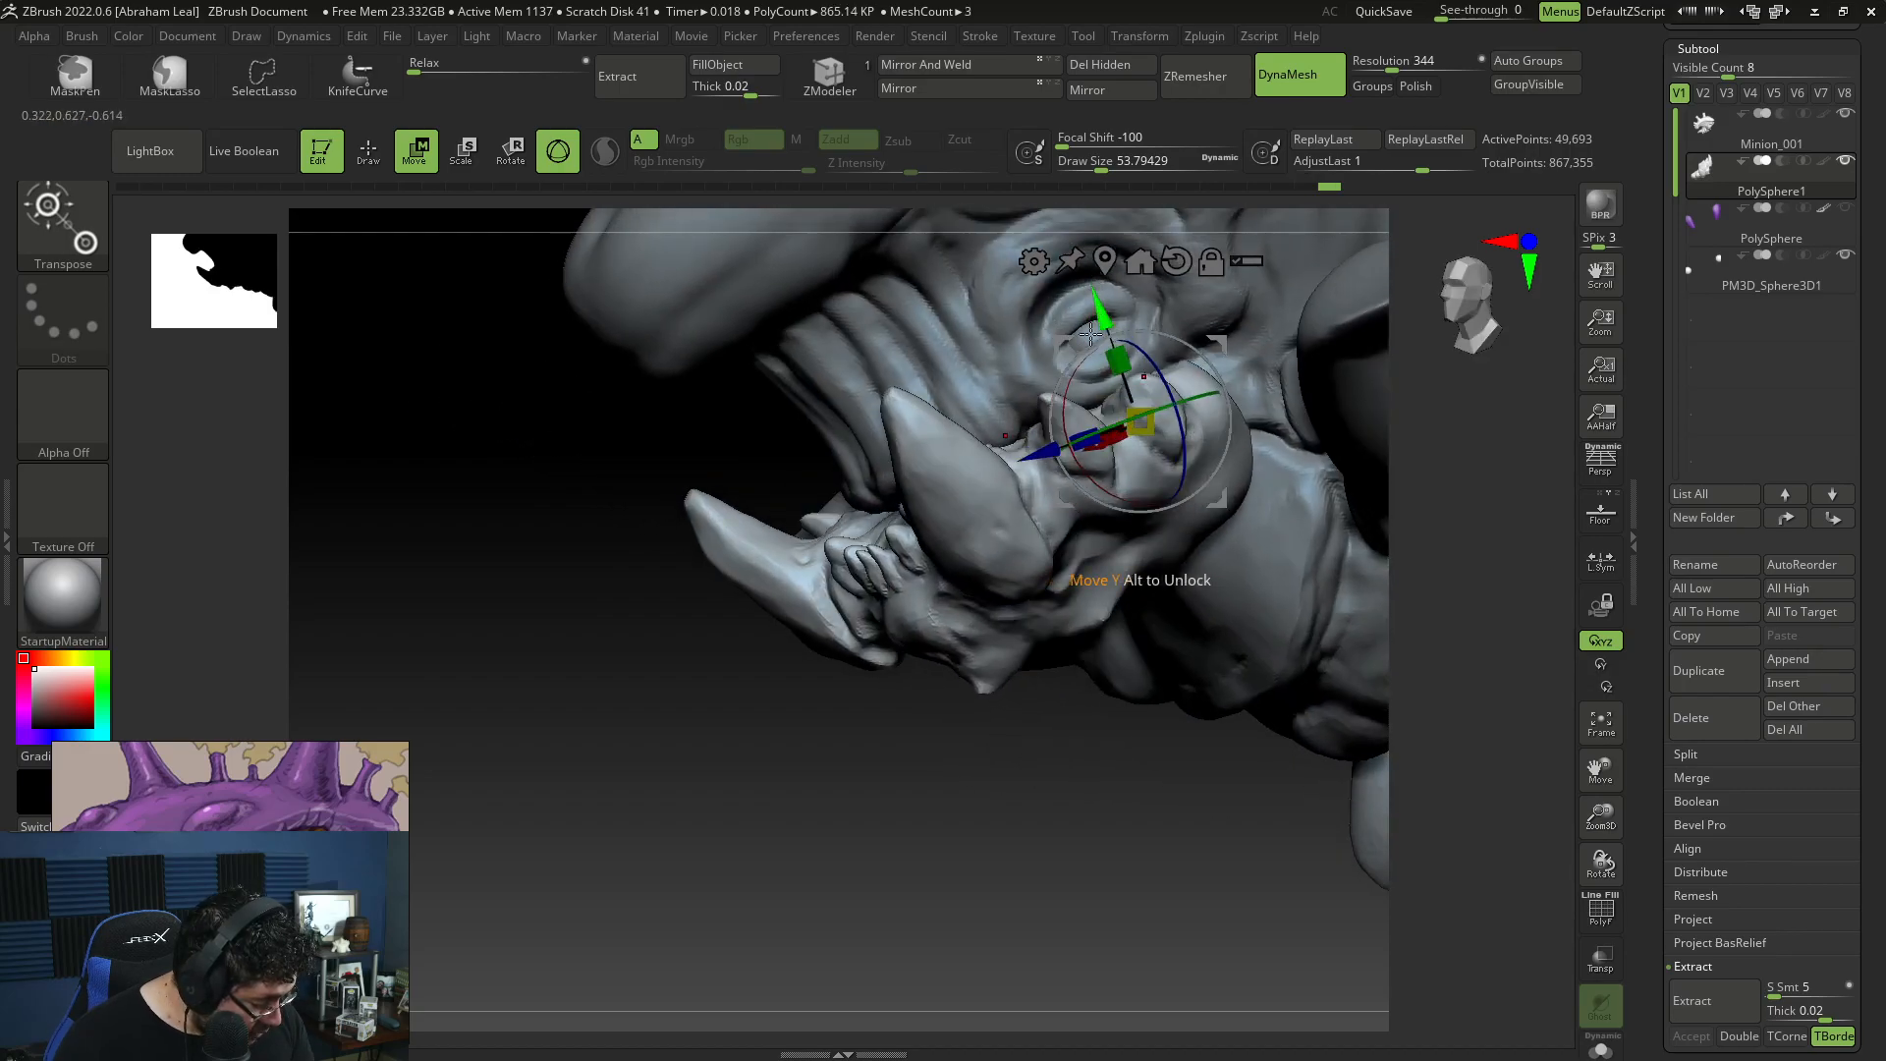
# Step: Reshape the rear of the jaw to fit the face with the Move brush at draw size about 120
pyautogui.moveTo(933, 770); pyautogui.dragTo(1234, 491, button='right')
pyautogui.press('b')
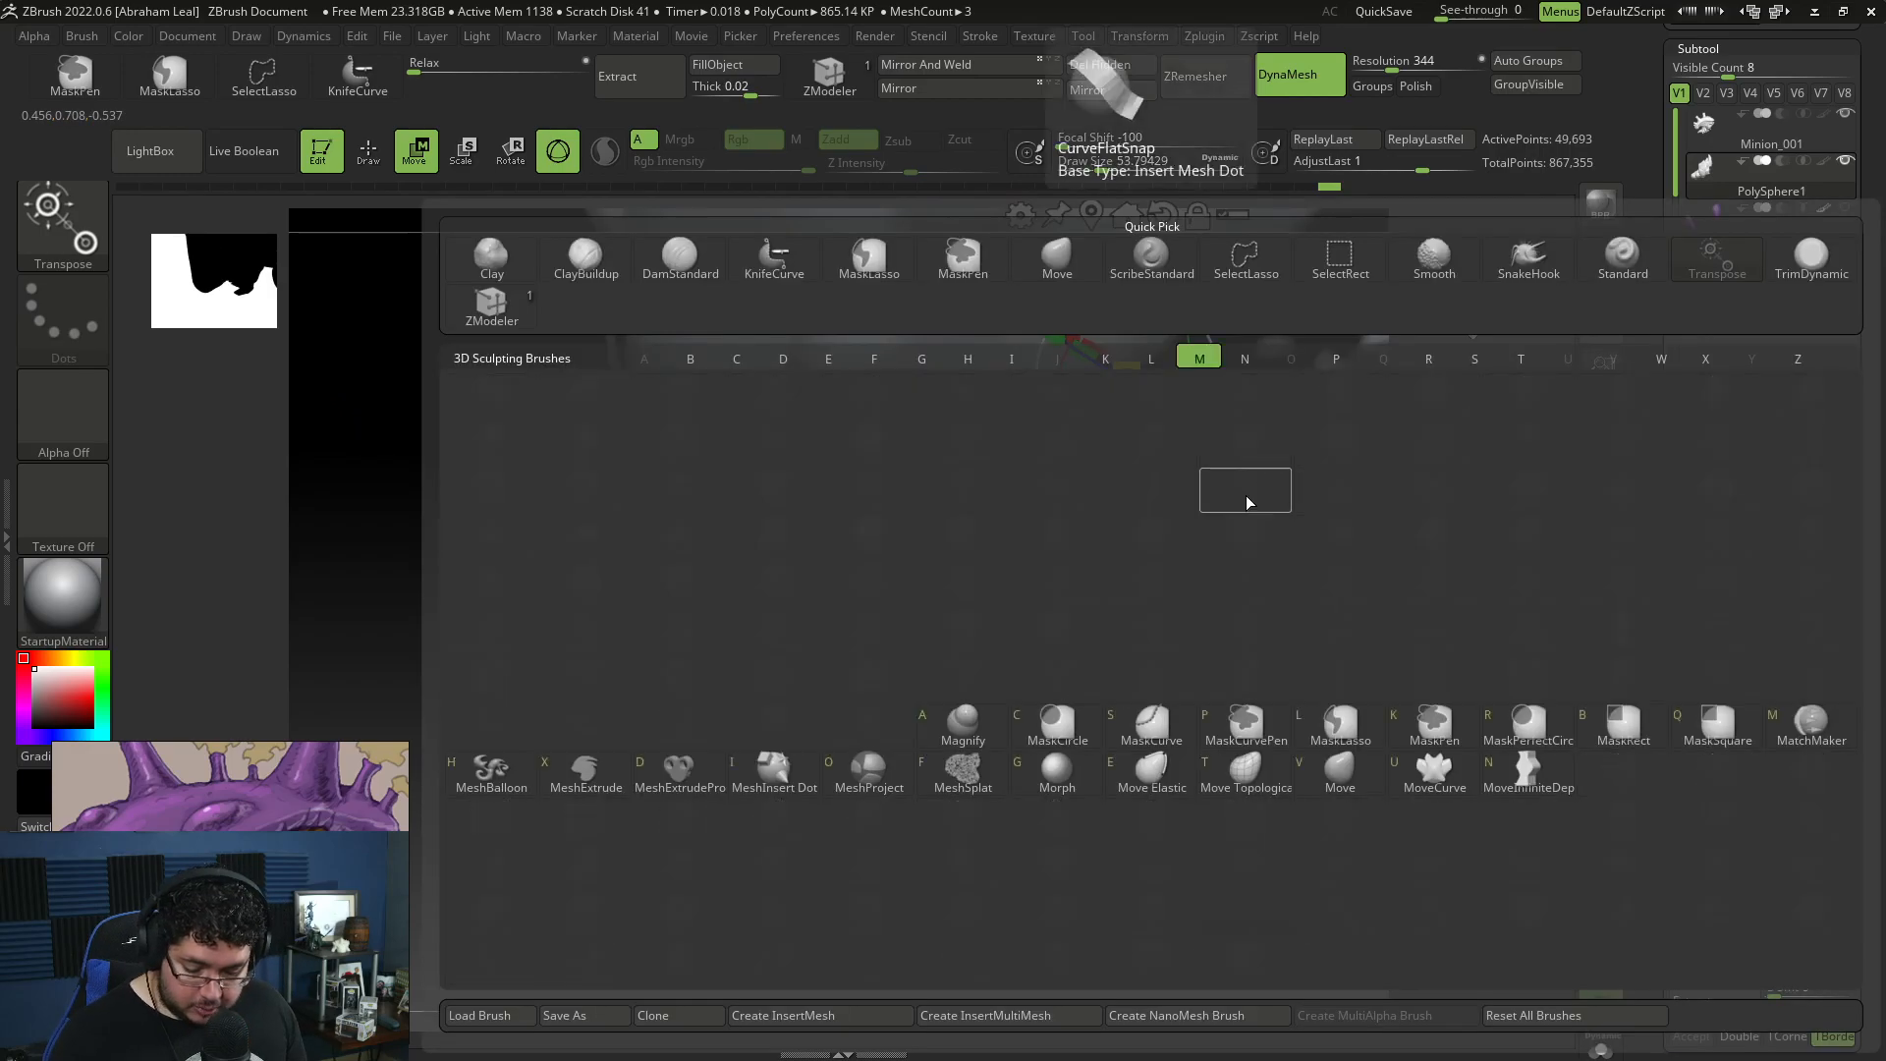
pyautogui.press('m')
pyautogui.press('v')
pyautogui.press('b')
pyautogui.press('m')
pyautogui.press('v')
pyautogui.press('space')
pyautogui.moveTo(1265, 454); pyautogui.dragTo(1301, 453)
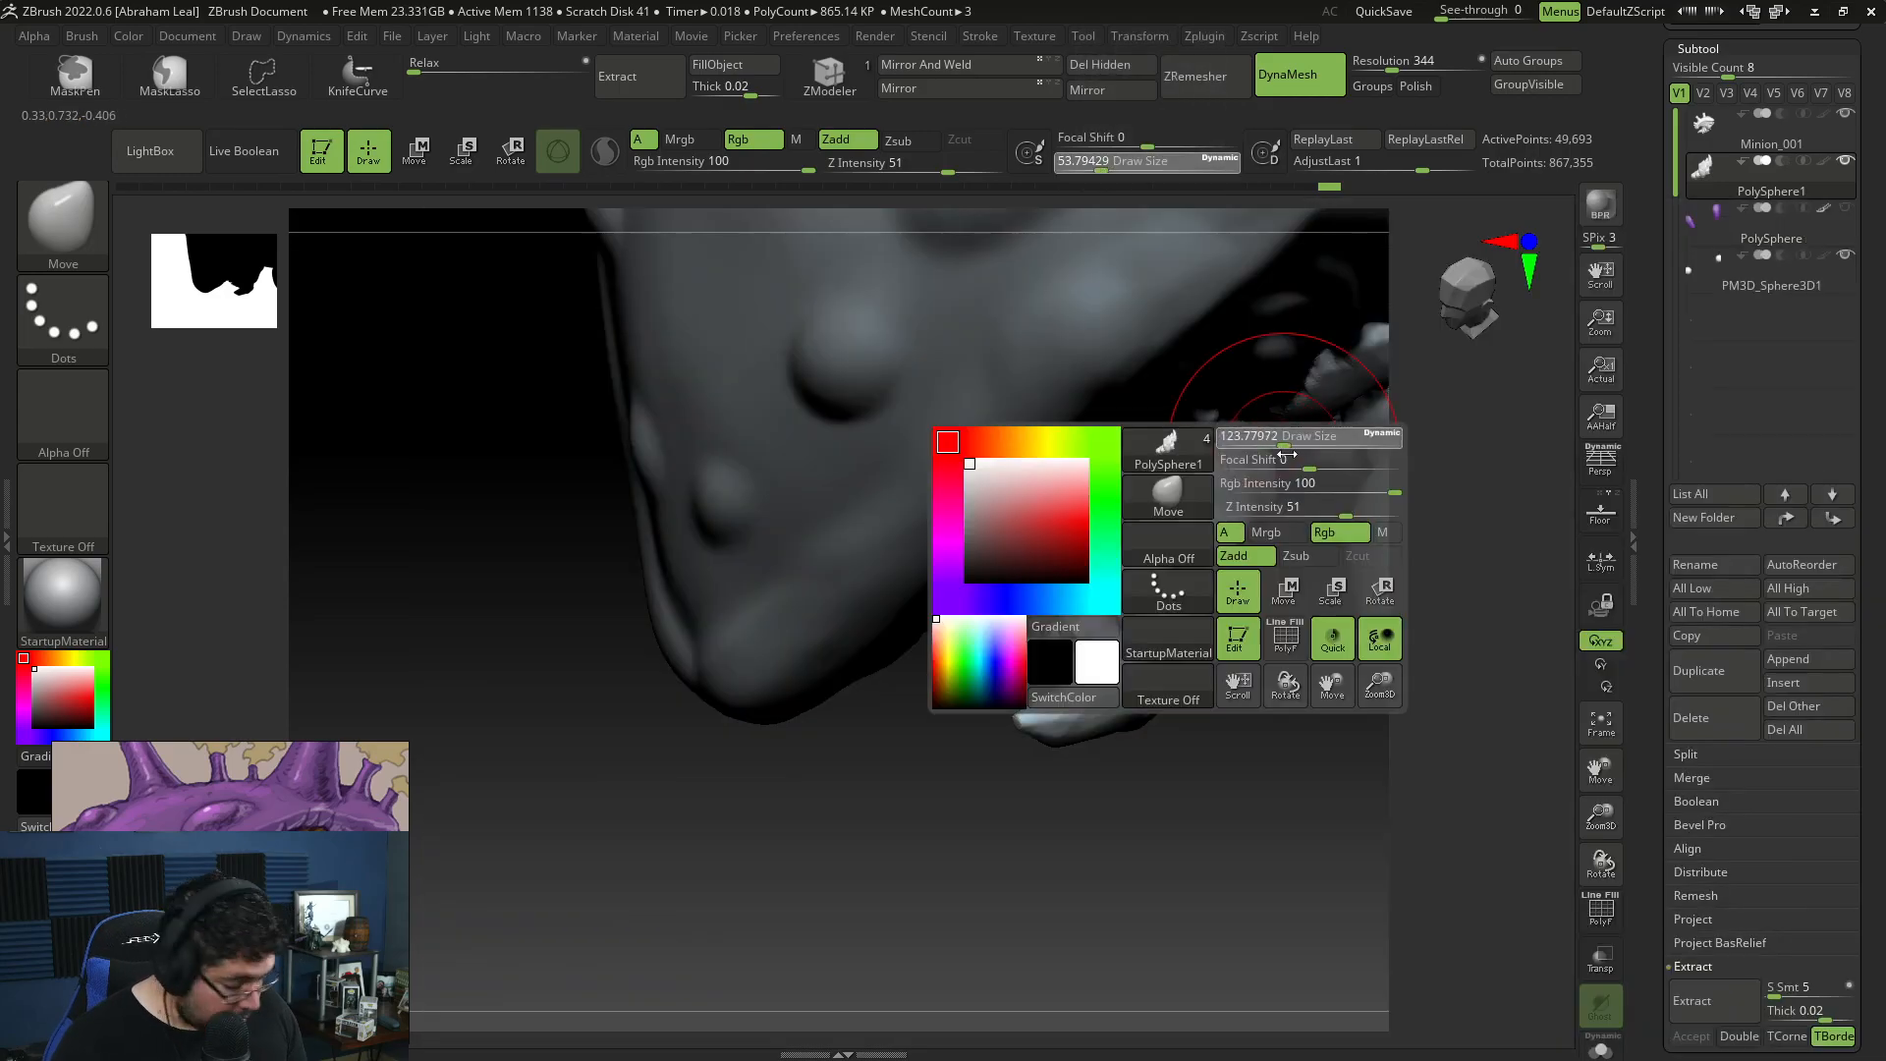
pyautogui.moveTo(1213, 520); pyautogui.dragTo(1240, 558, button='right')
pyautogui.press('space')
pyautogui.moveTo(1240, 560); pyautogui.dragTo(1305, 562)
pyautogui.moveTo(1306, 571); pyautogui.dragTo(1276, 549, button='right')
pyautogui.press('space')
pyautogui.moveTo(1267, 493); pyautogui.dragTo(1239, 491)
pyautogui.press('space')
pyautogui.moveTo(1239, 491); pyautogui.dragTo(1289, 486, button='right')
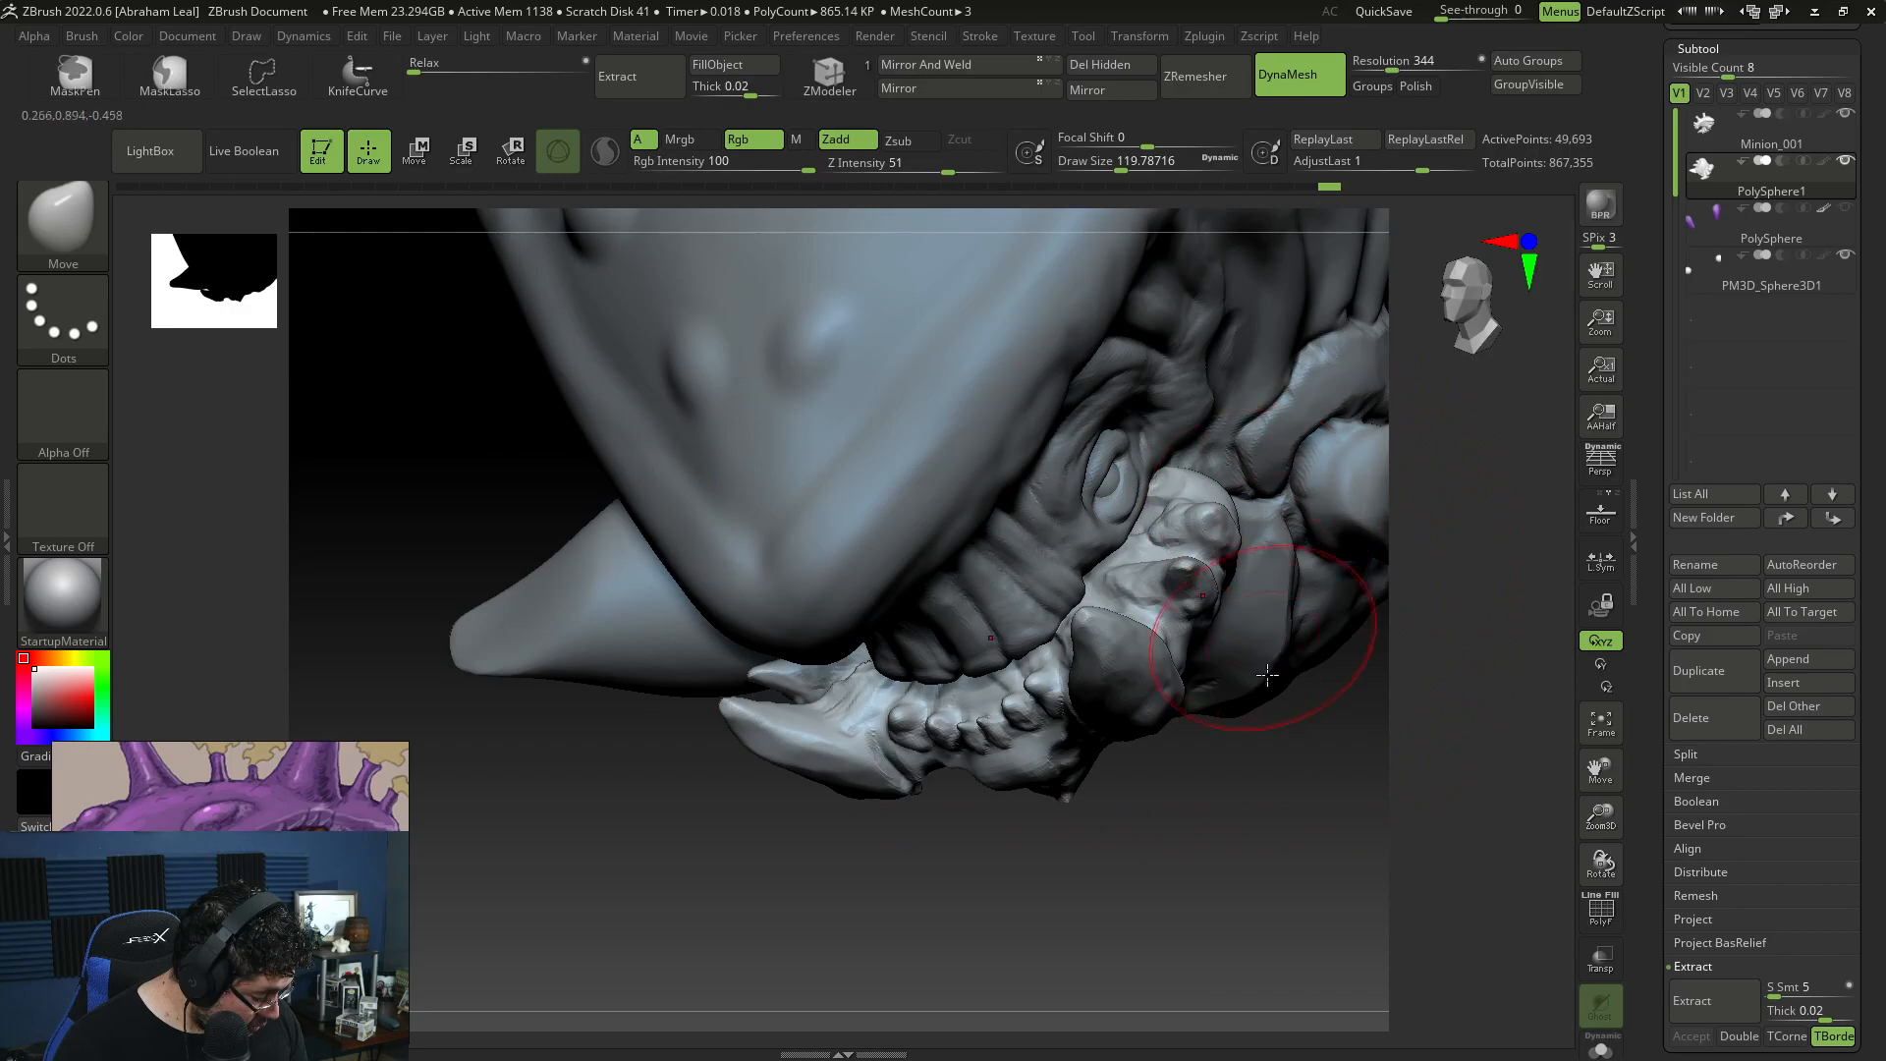
# Step: Adjust the rear edge and small rear spikes of the jaw with the Move brush at draw size about 46
pyautogui.moveTo(1242, 714); pyautogui.dragTo(1226, 474, button='right')
pyautogui.press('b')
pyautogui.press('m')
pyautogui.press('v')
pyautogui.press('space')
pyautogui.moveTo(1224, 490); pyautogui.dragTo(1212, 490)
pyautogui.moveTo(1275, 758); pyautogui.dragTo(1129, 722, button='right')
pyautogui.press('space')
pyautogui.moveTo(1041, 478); pyautogui.dragTo(1029, 478)
pyautogui.moveTo(1030, 479); pyautogui.dragTo(1053, 468, button='right')
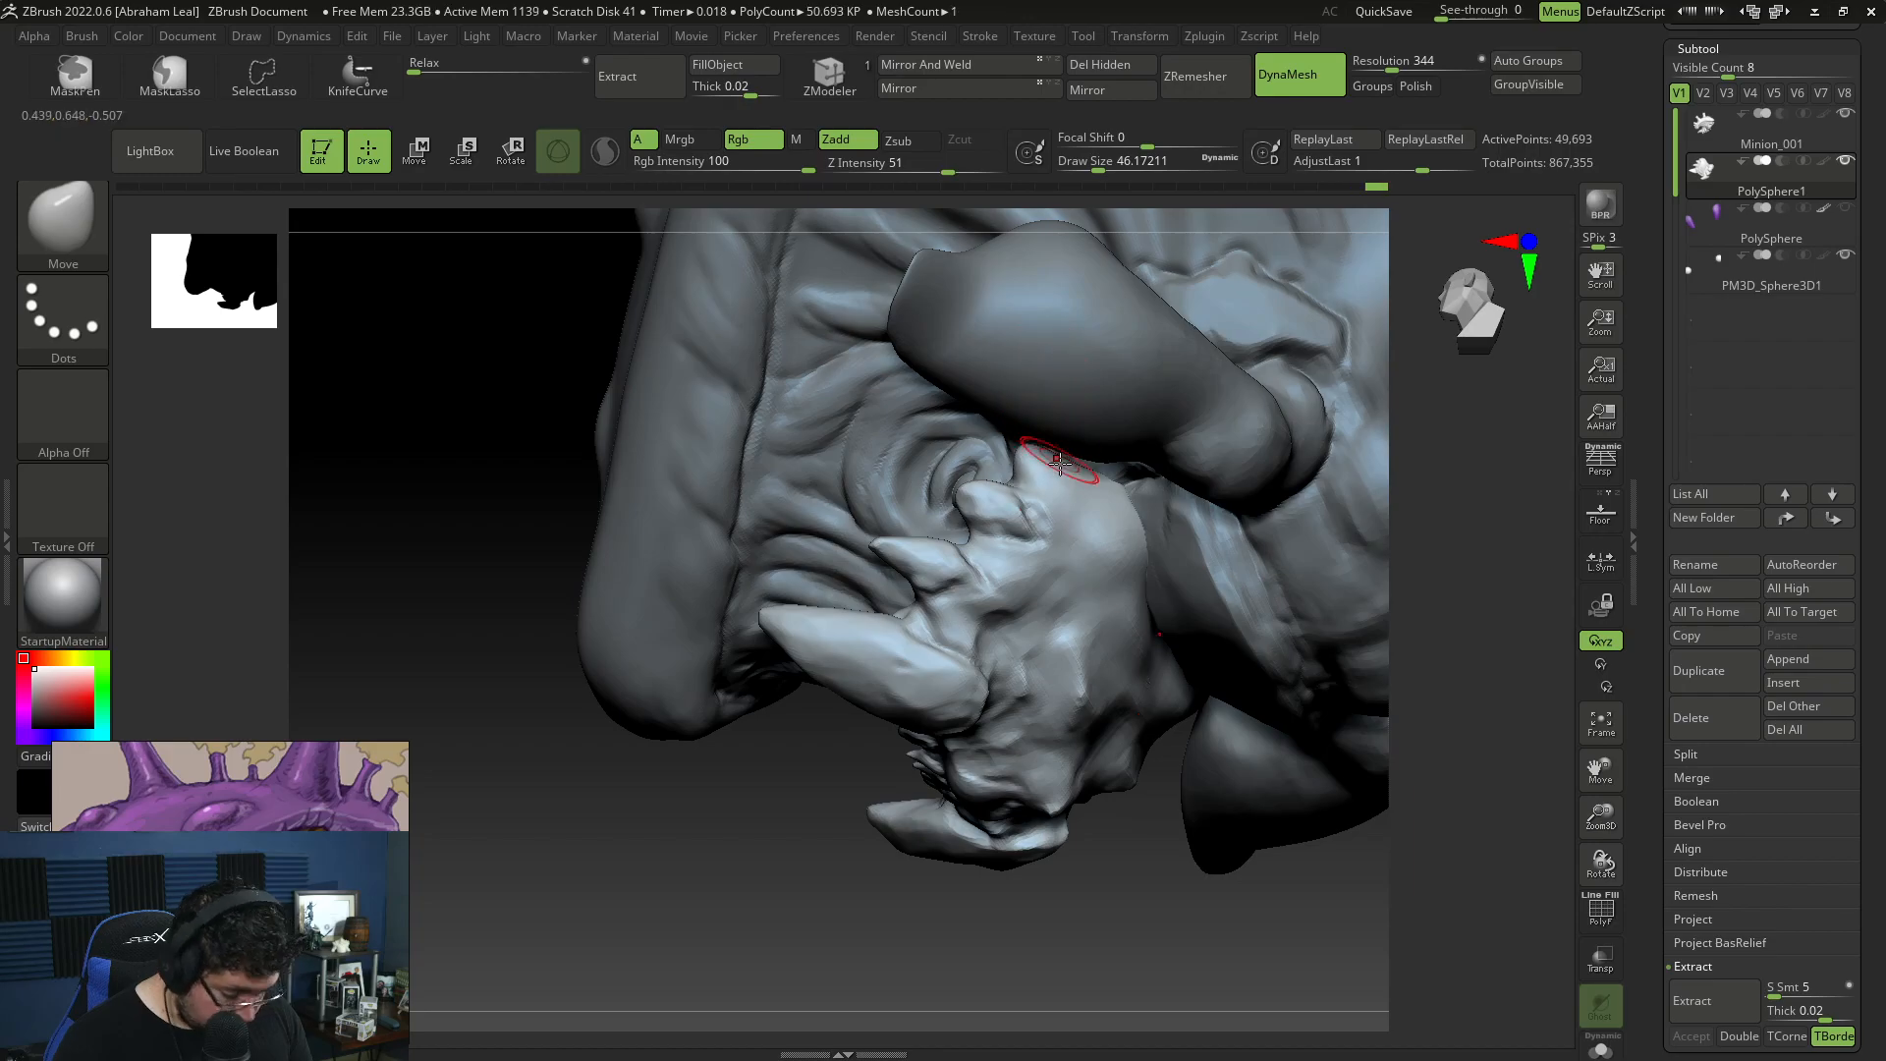
# Step: Build up the jaw's rear tip and outer side with ClayBuildup, enlarging the draw size from about 25 to 62
pyautogui.press('b')
pyautogui.press('c')
pyautogui.press('b')
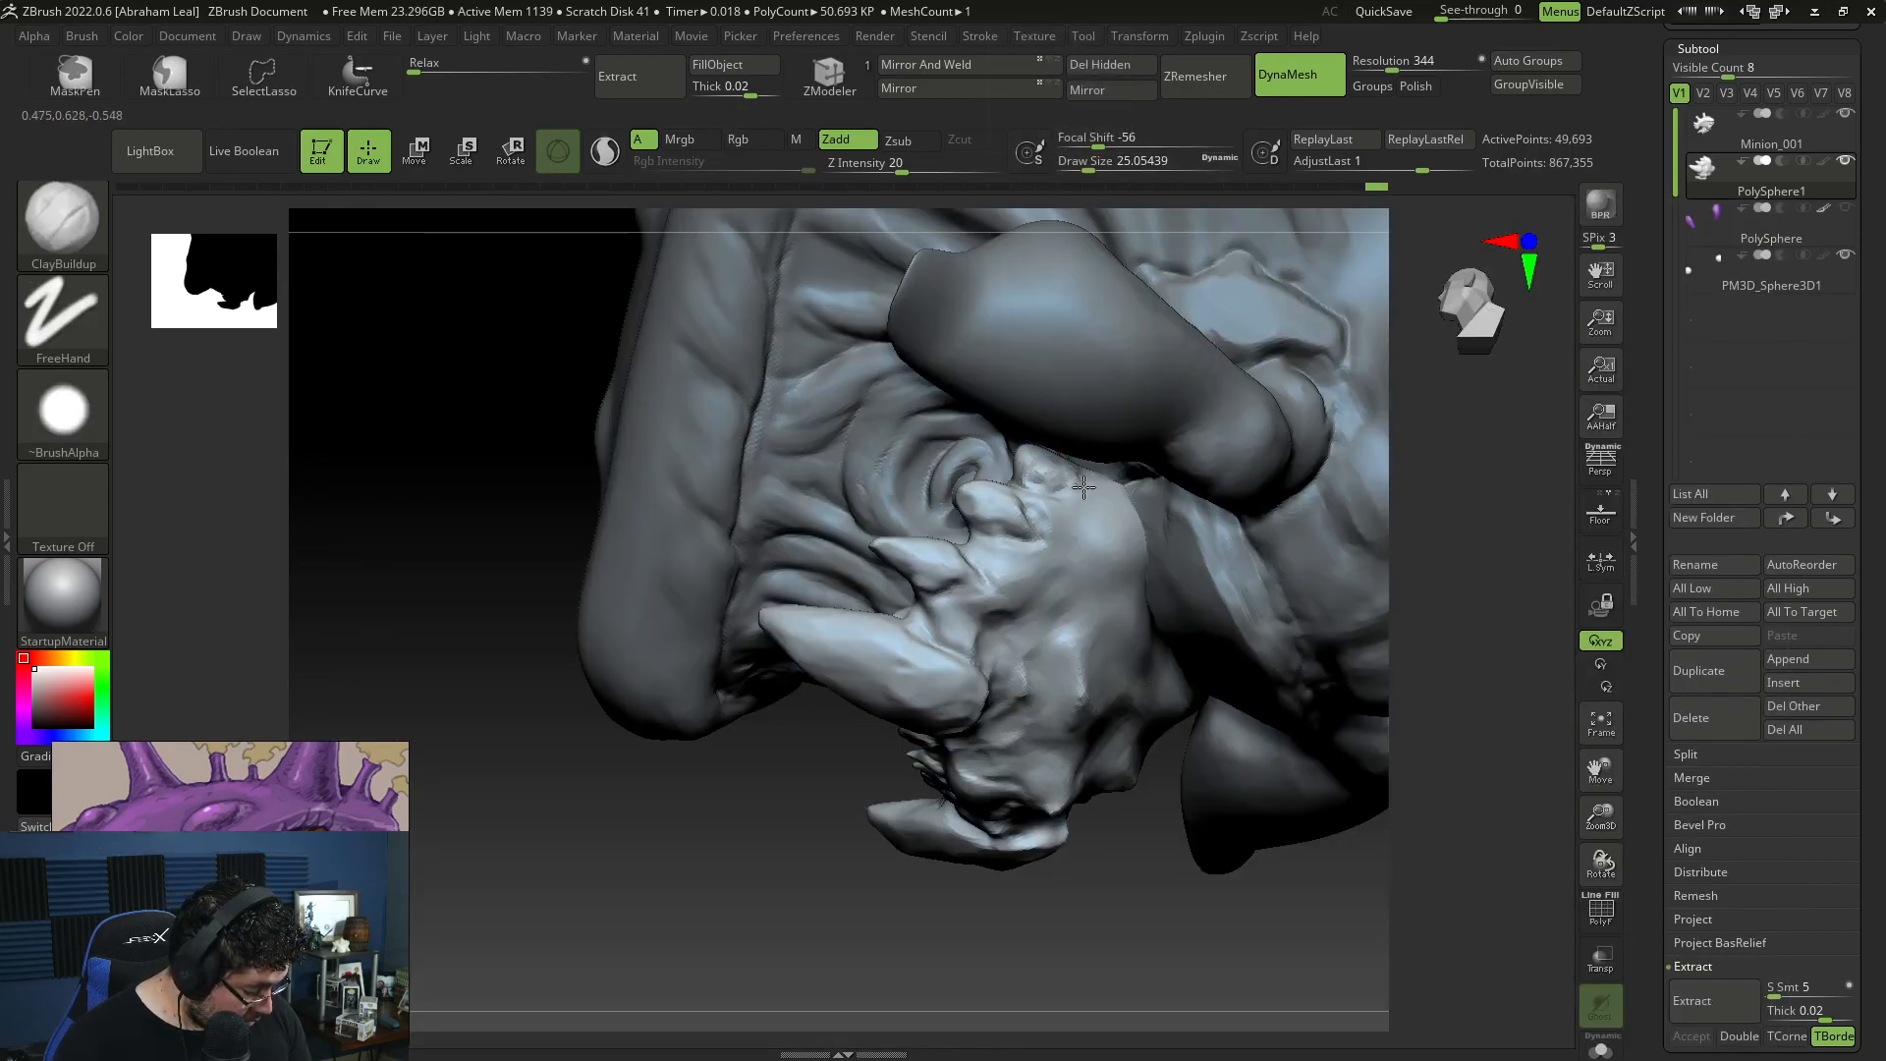
pyautogui.moveTo(1157, 917); pyautogui.dragTo(1130, 855)
pyautogui.keyDown('alt'); pyautogui.moveTo(1129, 855); pyautogui.dragTo(1088, 774); pyautogui.keyUp('alt')
pyautogui.press('space')
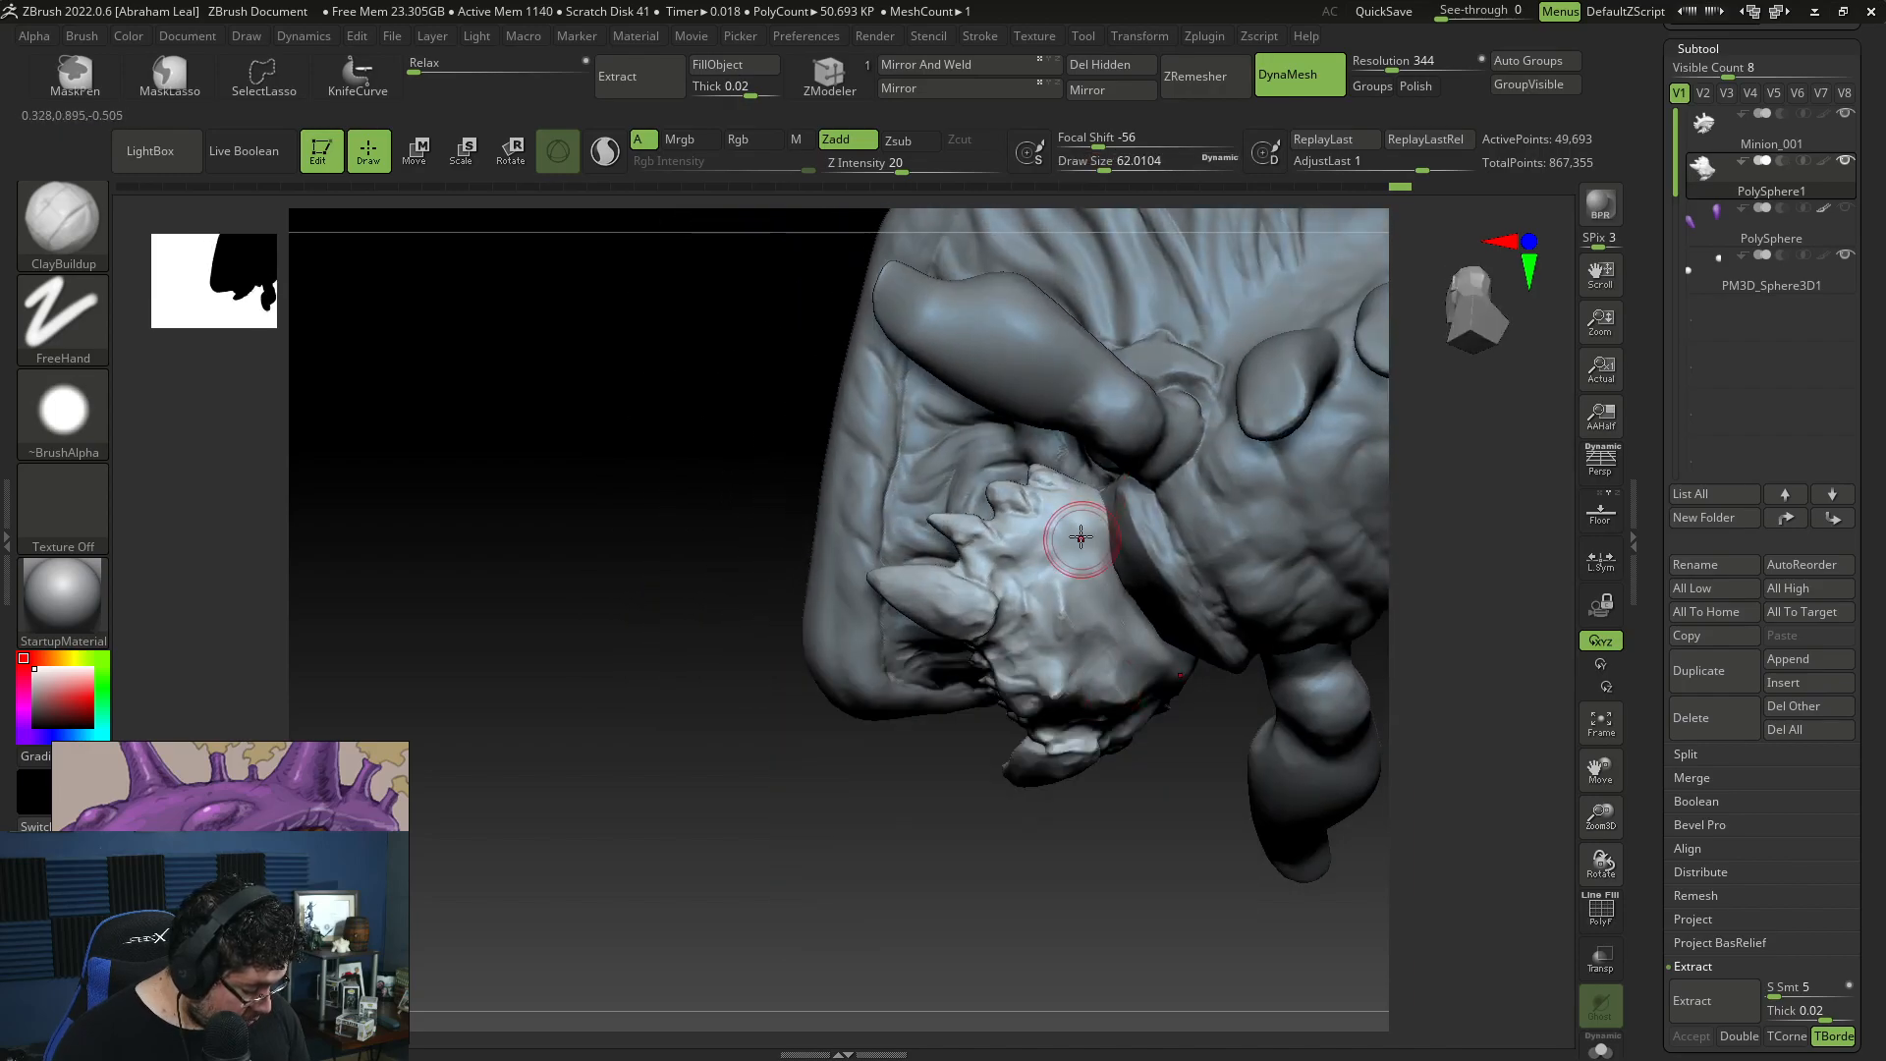
pyautogui.moveTo(1114, 552); pyautogui.dragTo(1150, 641, button='right')
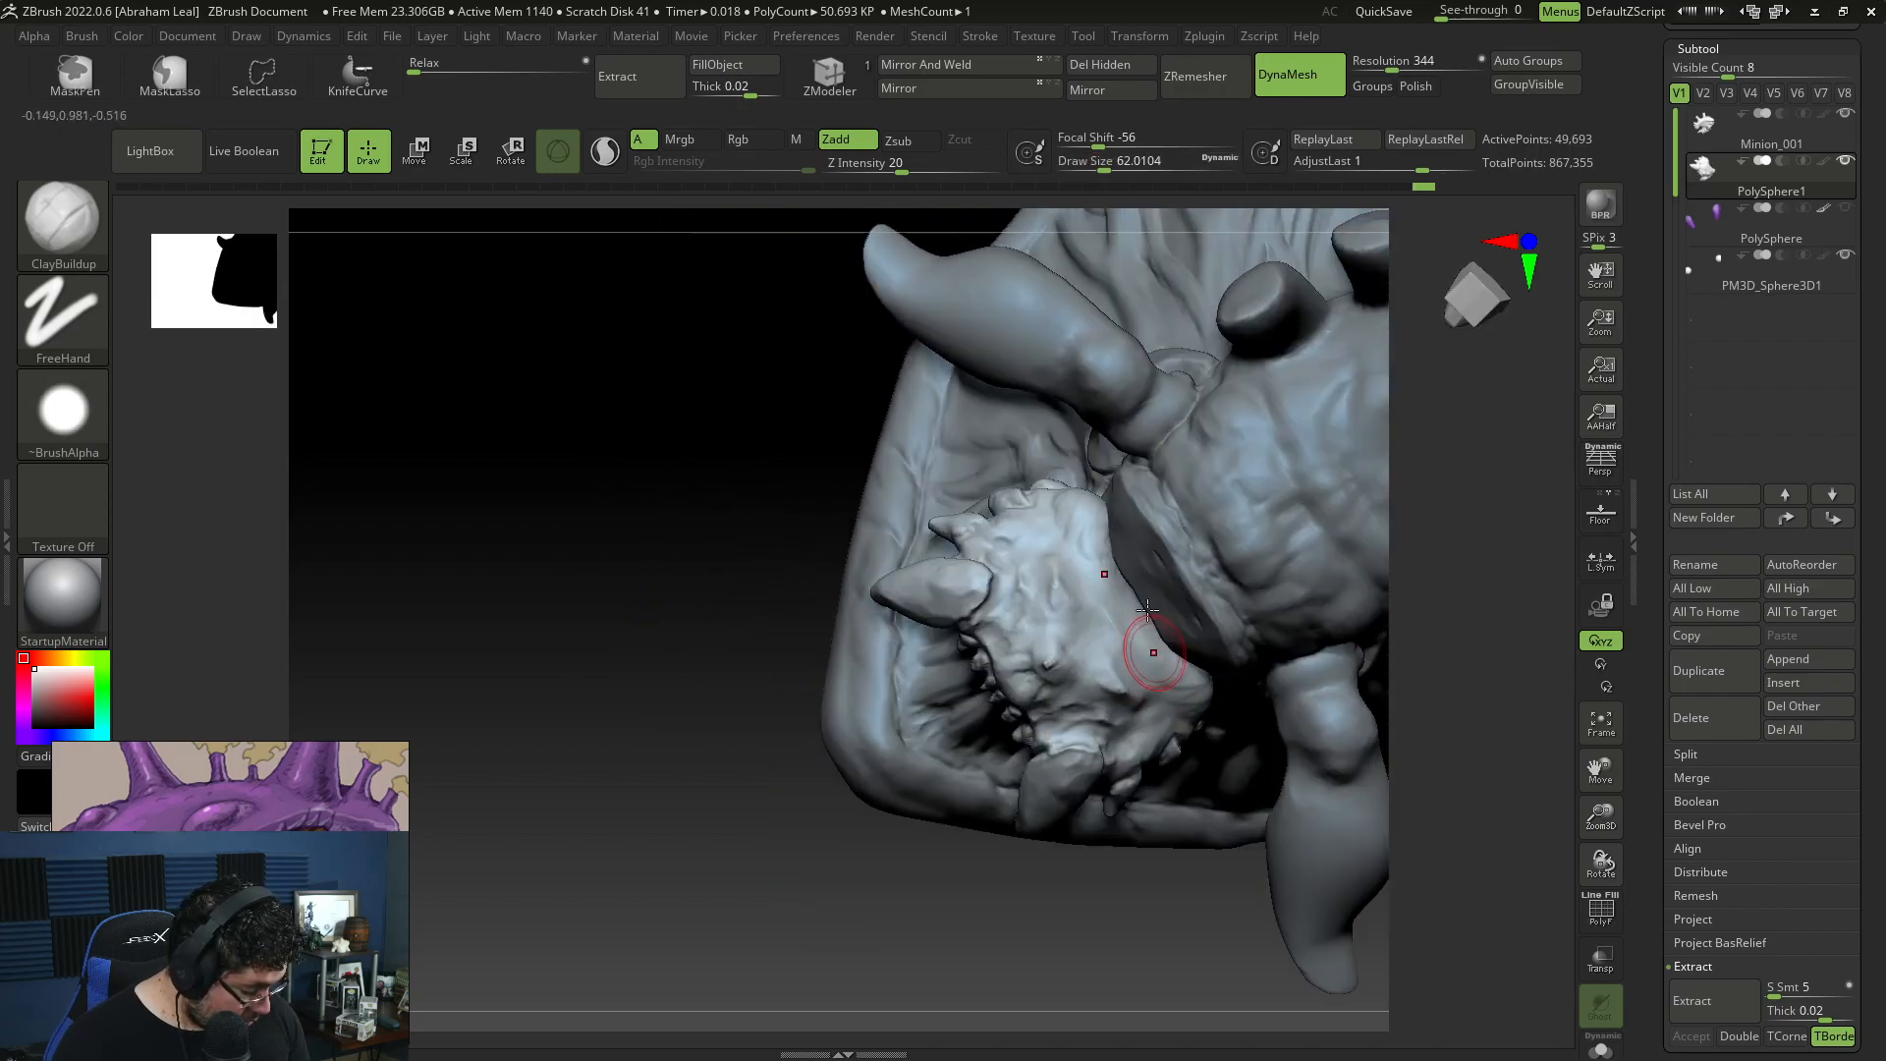
pyautogui.moveTo(1095, 567)
pyautogui.mouseDown(button='right')
pyautogui.moveTo(1019, 783)
pyautogui.moveTo(1094, 762)
pyautogui.moveTo(1100, 853)
pyautogui.moveTo(1067, 671)
pyautogui.mouseUp(button='right')
# Step: Refine the jaw's overall silhouette with the Move brush at draw size about 116
pyautogui.moveTo(769, 707)
pyautogui.mouseDown(button='right')
pyautogui.moveTo(1031, 766)
pyautogui.moveTo(1329, 652)
pyautogui.moveTo(1251, 453)
pyautogui.moveTo(1133, 492)
pyautogui.mouseUp(button='right')
pyautogui.press('b')
pyautogui.press('m')
pyautogui.press('v')
pyautogui.moveTo(1127, 494); pyautogui.dragTo(1139, 493)
pyautogui.moveTo(1252, 520); pyautogui.dragTo(1175, 551, button='right')
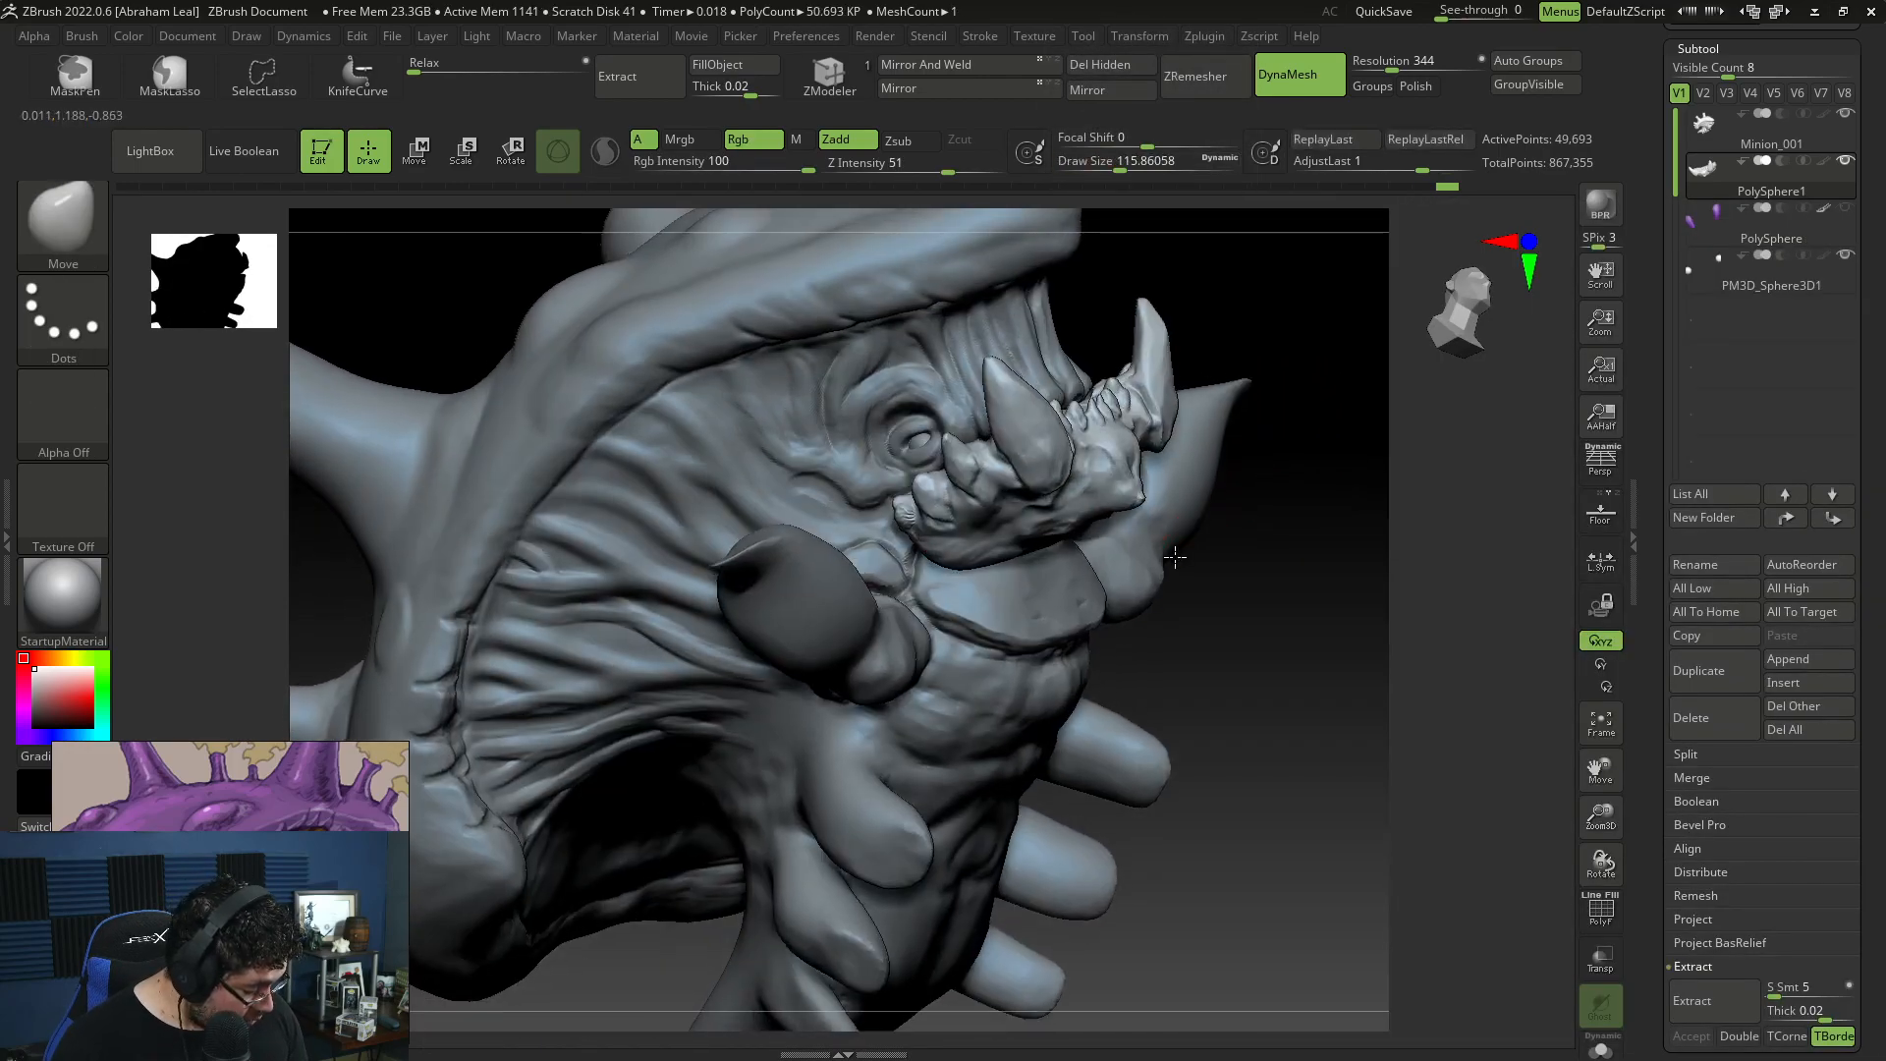
pyautogui.moveTo(1325, 550)
pyautogui.mouseDown(button='right')
pyautogui.moveTo(1128, 614)
pyautogui.moveTo(1158, 677)
pyautogui.moveTo(1188, 674)
pyautogui.moveTo(1081, 703)
pyautogui.moveTo(1098, 694)
pyautogui.moveTo(1064, 749)
pyautogui.moveTo(1022, 503)
pyautogui.mouseUp(button='right')
# Step: Isolate the Minion_001 subtool and shape the round openings at the upper lip's fold tips with Move, reducing the draw size to about 12
pyautogui.moveTo(908, 678); pyautogui.dragTo(1100, 722, button='right')
pyautogui.keyDown('alt'); pyautogui.click(1041, 405); pyautogui.keyUp('alt')
pyautogui.moveTo(1566, 920); pyautogui.dragTo(1429, 599, button='right')
pyautogui.press('space')
pyautogui.moveTo(1347, 439); pyautogui.dragTo(1291, 439)
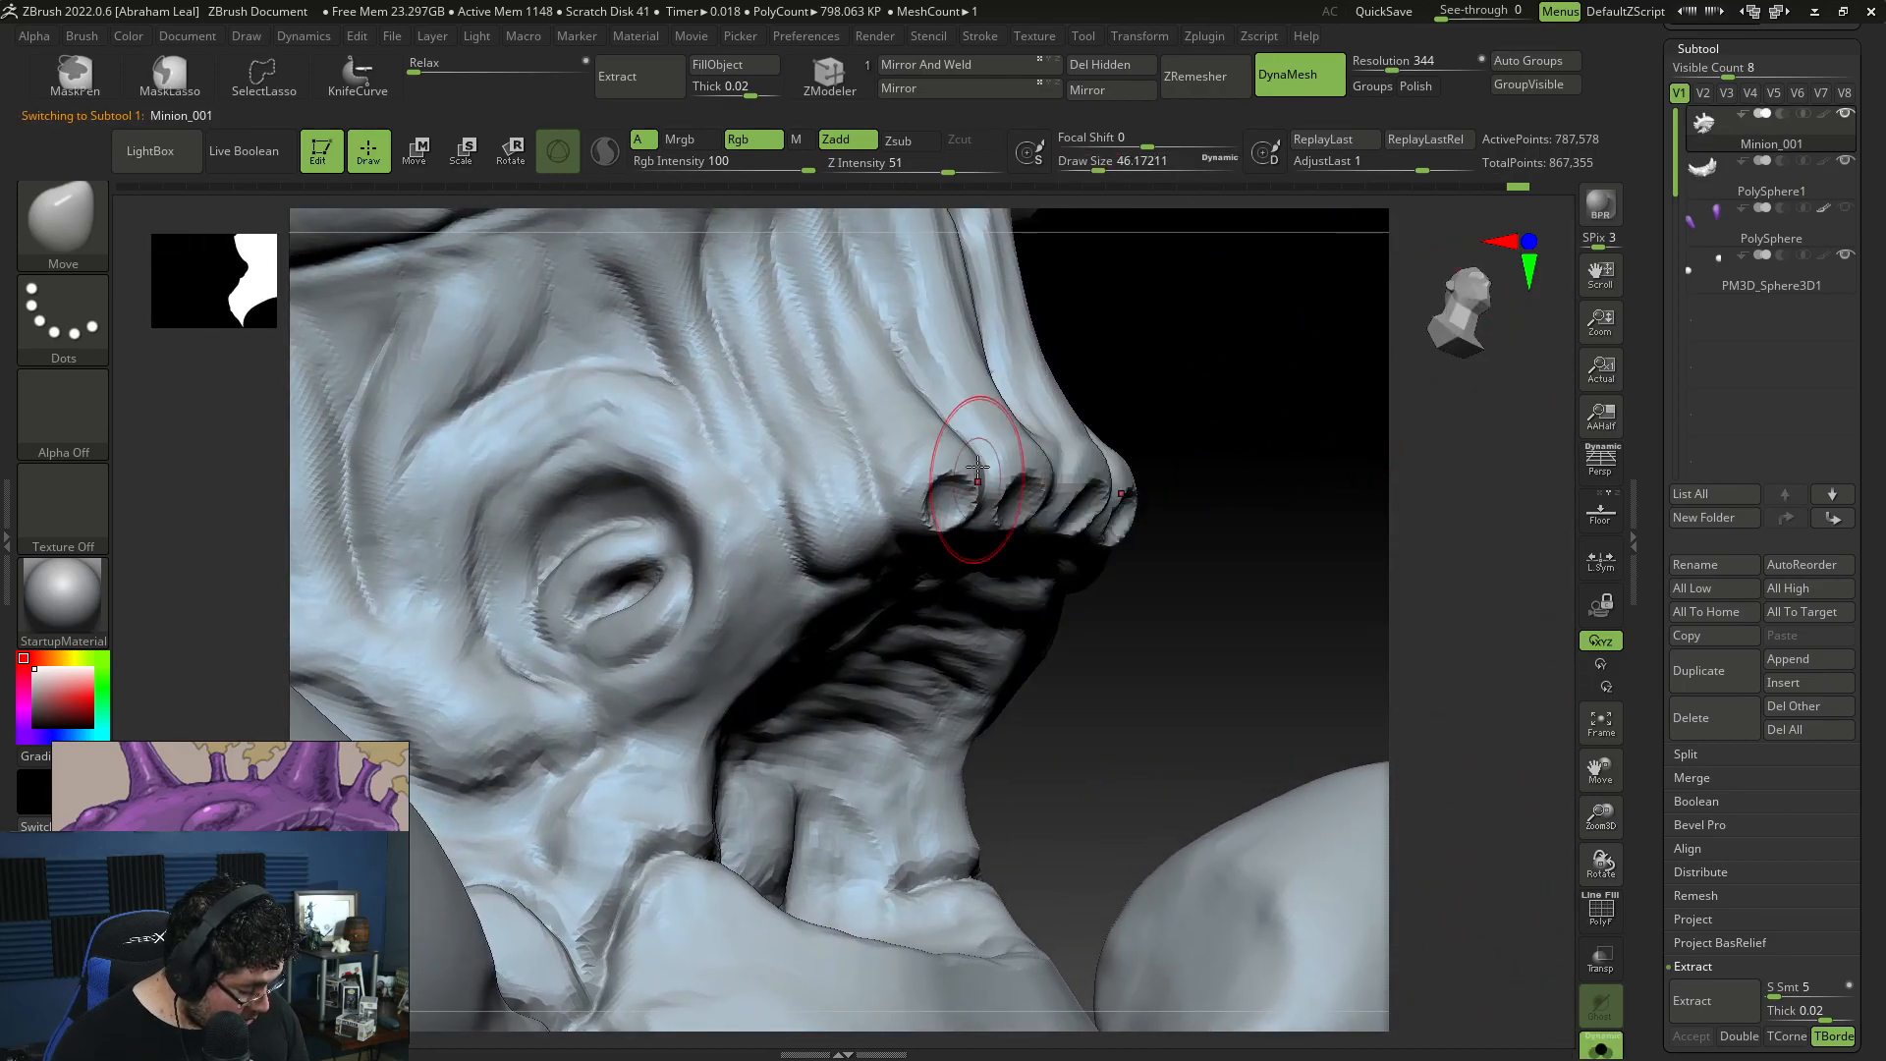
pyautogui.moveTo(951, 513)
pyautogui.mouseDown(button='right')
pyautogui.moveTo(1220, 488)
pyautogui.moveTo(1029, 452)
pyautogui.mouseUp(button='right')
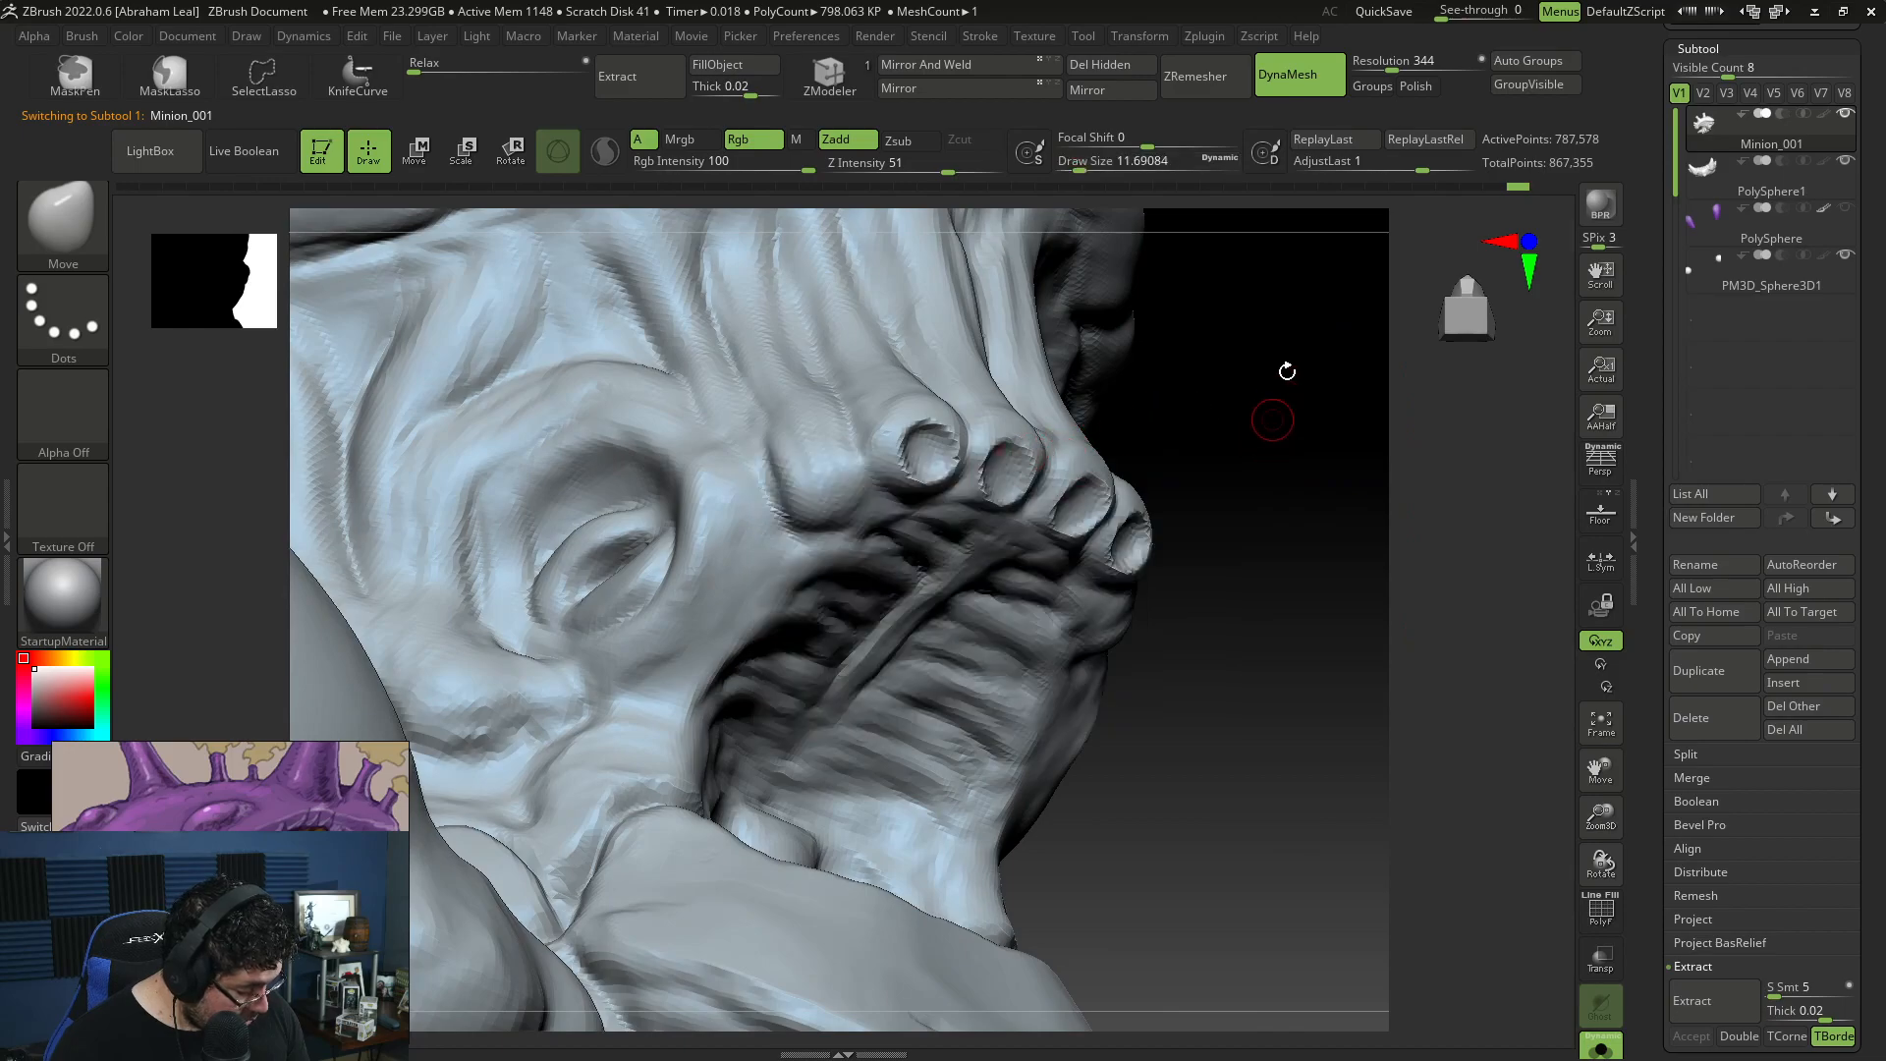
# Step: Remesh the head at DynaMesh resolution 464 and mask everything except the openings at the fold tips
pyautogui.moveTo(1386, 68); pyautogui.dragTo(1401, 68)
pyautogui.keyDown('ctrl'); pyautogui.moveTo(1323, 435); pyautogui.dragTo(1239, 560); pyautogui.keyUp('ctrl')
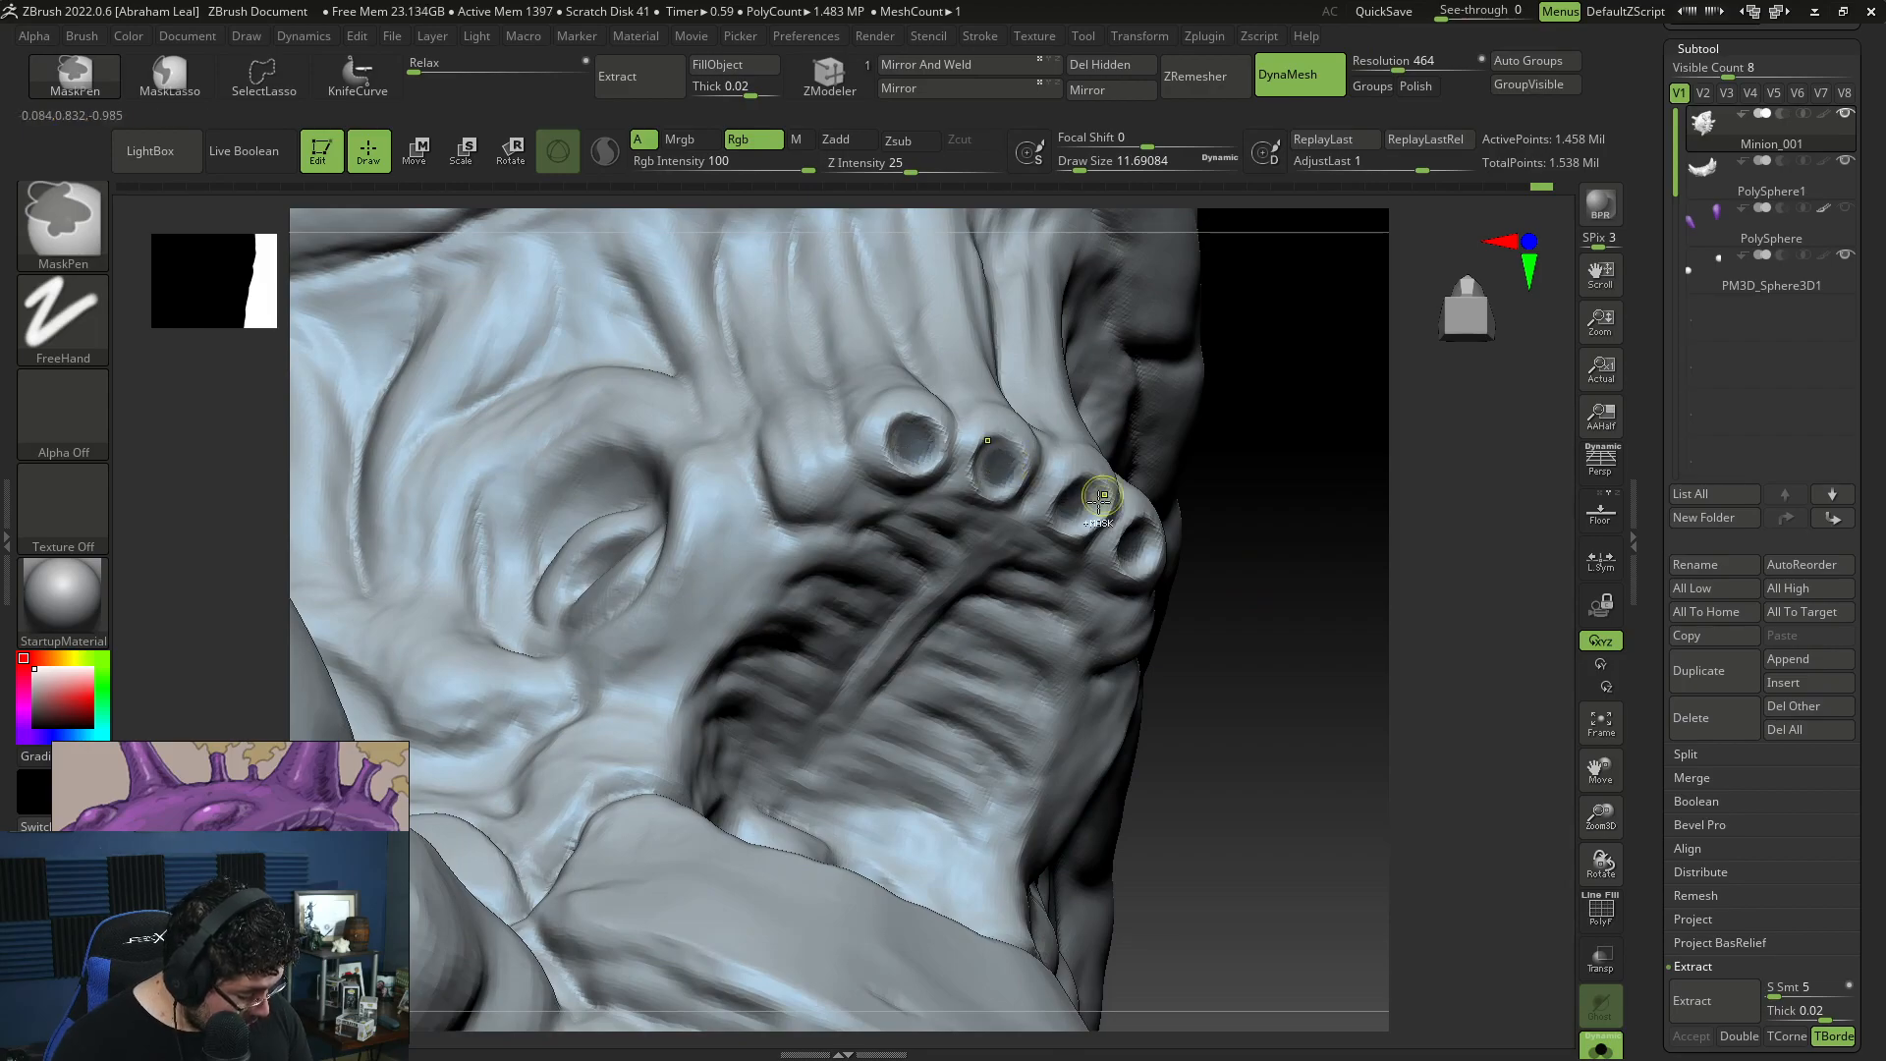
pyautogui.keyDown('ctrl'); pyautogui.click(1300, 573); pyautogui.keyUp('ctrl')
pyautogui.moveTo(1301, 573); pyautogui.dragTo(1193, 480, button='right')
pyautogui.press('w')
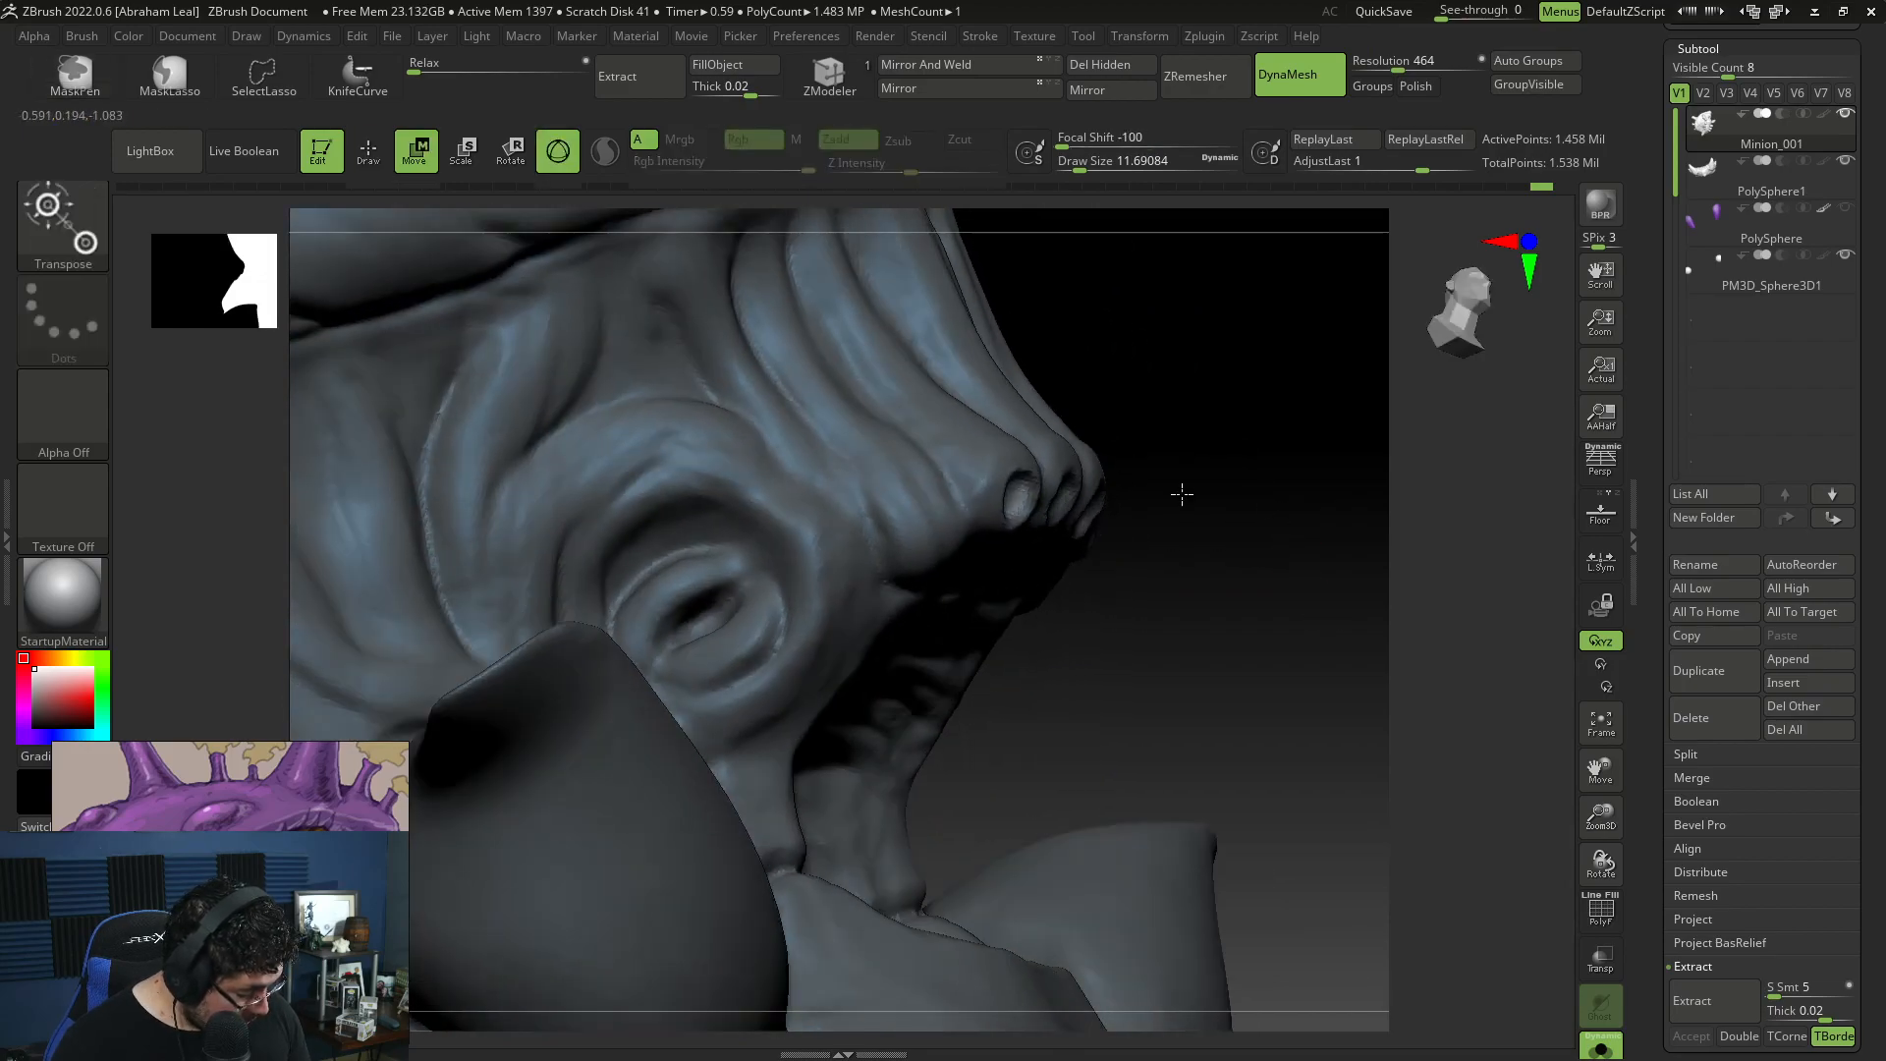
# Step: Reset the gizmo's orientation and shift the unmasked fold-tip openings with the Move gizmo
pyautogui.keyDown('alt'); pyautogui.click(1023, 498); pyautogui.keyUp('alt')
pyautogui.keyDown('alt'); pyautogui.moveTo(1023, 498); pyautogui.dragTo(1071, 536); pyautogui.keyUp('alt')
pyautogui.moveTo(1225, 570); pyautogui.dragTo(1175, 587, button='right')
pyautogui.moveTo(1179, 564); pyautogui.dragTo(1229, 578)
pyautogui.hotkey('ctrl', 'z')
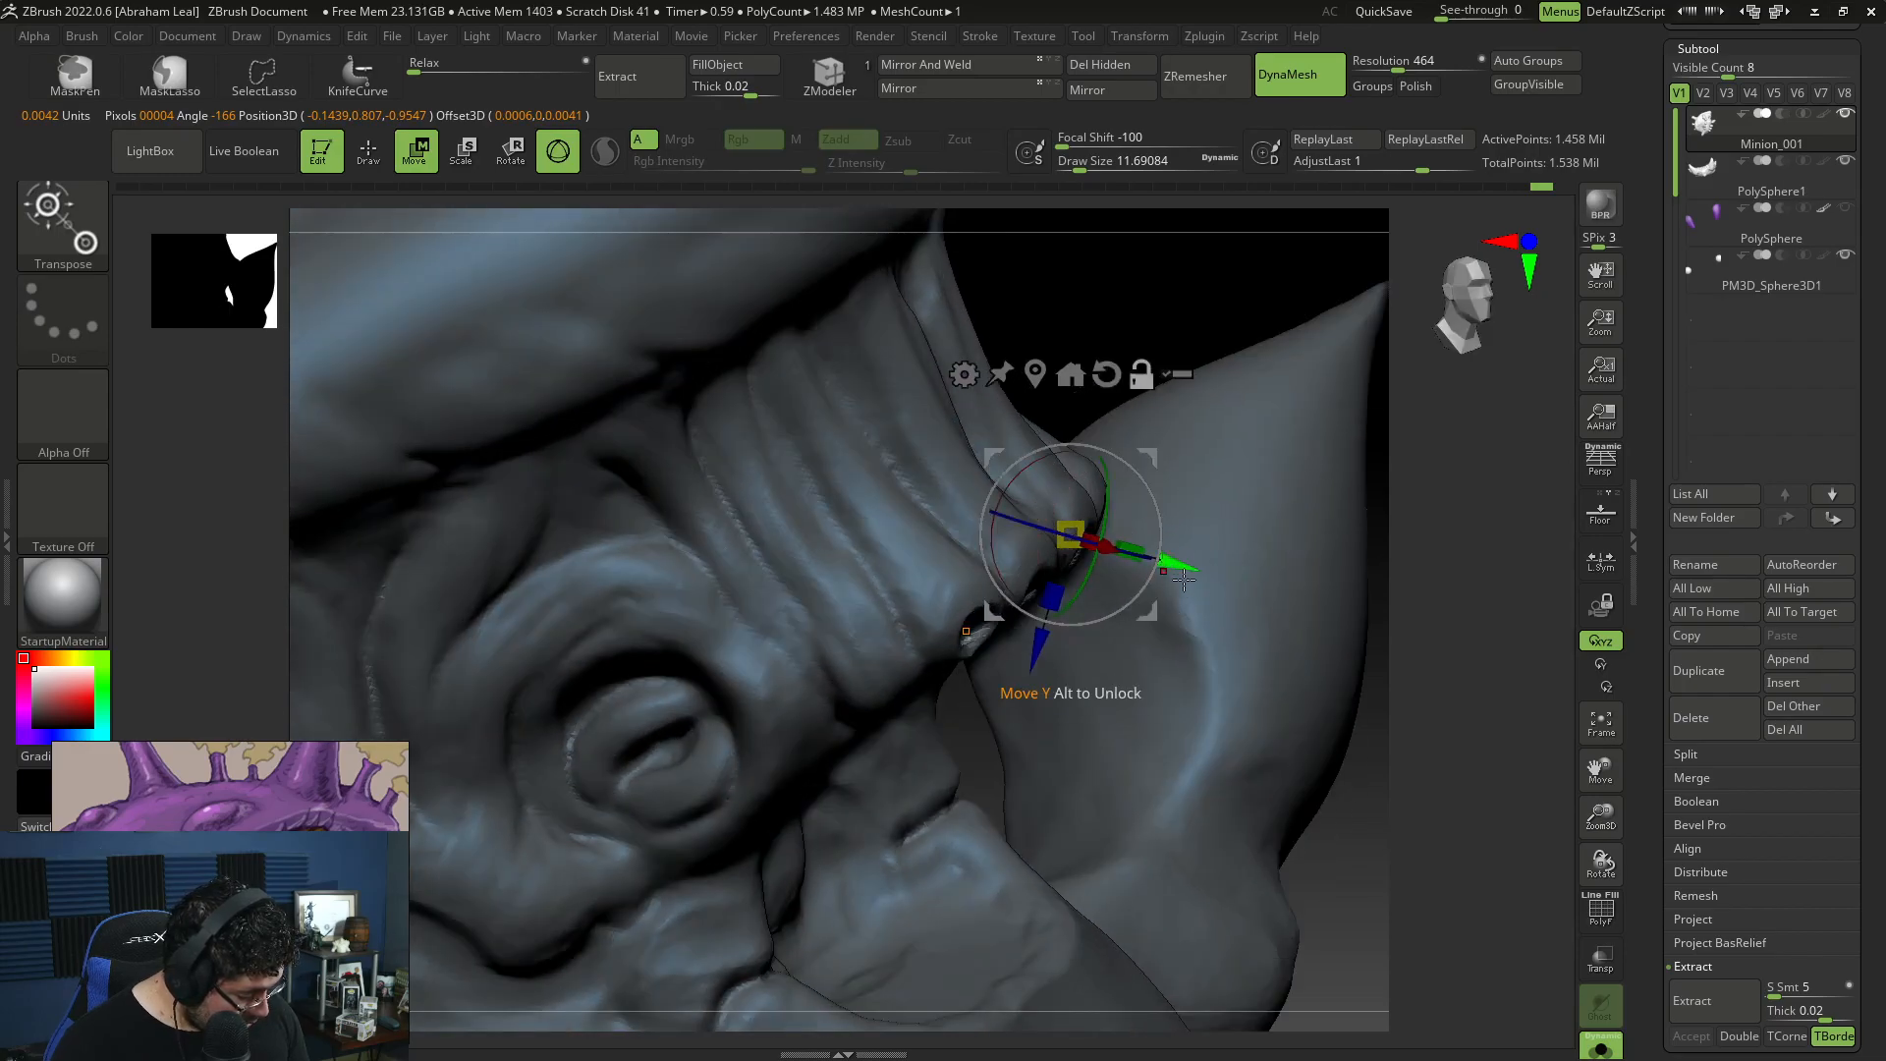
pyautogui.click(1107, 375)
pyautogui.click(1142, 375)
pyautogui.moveTo(1306, 471); pyautogui.dragTo(1443, 495, button='right')
pyautogui.moveTo(961, 534); pyautogui.dragTo(1018, 535)
pyautogui.moveTo(1132, 413); pyautogui.dragTo(1133, 406)
pyautogui.moveTo(1009, 531); pyautogui.dragTo(992, 531)
# Step: Refine the fold tips of the upper lip with the Move brush at draw size about 12
pyautogui.press('q')
pyautogui.moveTo(1179, 527); pyautogui.dragTo(1145, 522, button='right')
pyautogui.keyDown('shift'); pyautogui.moveTo(1037, 481); pyautogui.dragTo(1092, 512); pyautogui.keyUp('shift')
pyautogui.moveTo(1188, 513); pyautogui.dragTo(1100, 499, button='right')
pyautogui.keyDown('shift'); pyautogui.moveTo(1092, 495); pyautogui.dragTo(1079, 479); pyautogui.keyUp('shift')
pyautogui.moveTo(1442, 521); pyautogui.dragTo(1456, 488, button='right')
pyautogui.keyDown('alt'); pyautogui.moveTo(1438, 368); pyautogui.dragTo(1444, 526); pyautogui.keyUp('alt')
pyautogui.moveTo(1302, 681)
pyautogui.keyDown('alt'); pyautogui.mouseDown()
pyautogui.moveTo(1233, 652)
pyautogui.moveTo(1159, 699)
pyautogui.mouseUp(); pyautogui.keyUp('alt')
pyautogui.keyDown('ctrl'); pyautogui.moveTo(1151, 800); pyautogui.dragTo(1171, 778); pyautogui.keyUp('ctrl')
pyautogui.moveTo(1140, 714)
pyautogui.keyDown('alt'); pyautogui.mouseDown()
pyautogui.moveTo(1123, 749)
pyautogui.moveTo(1085, 641)
pyautogui.mouseUp(); pyautogui.keyUp('alt')
# Step: Remesh the head and bring the other subtools back into view
pyautogui.press('ctrl')
pyautogui.press('shift')
pyautogui.moveTo(978, 530); pyautogui.dragTo(1246, 757)
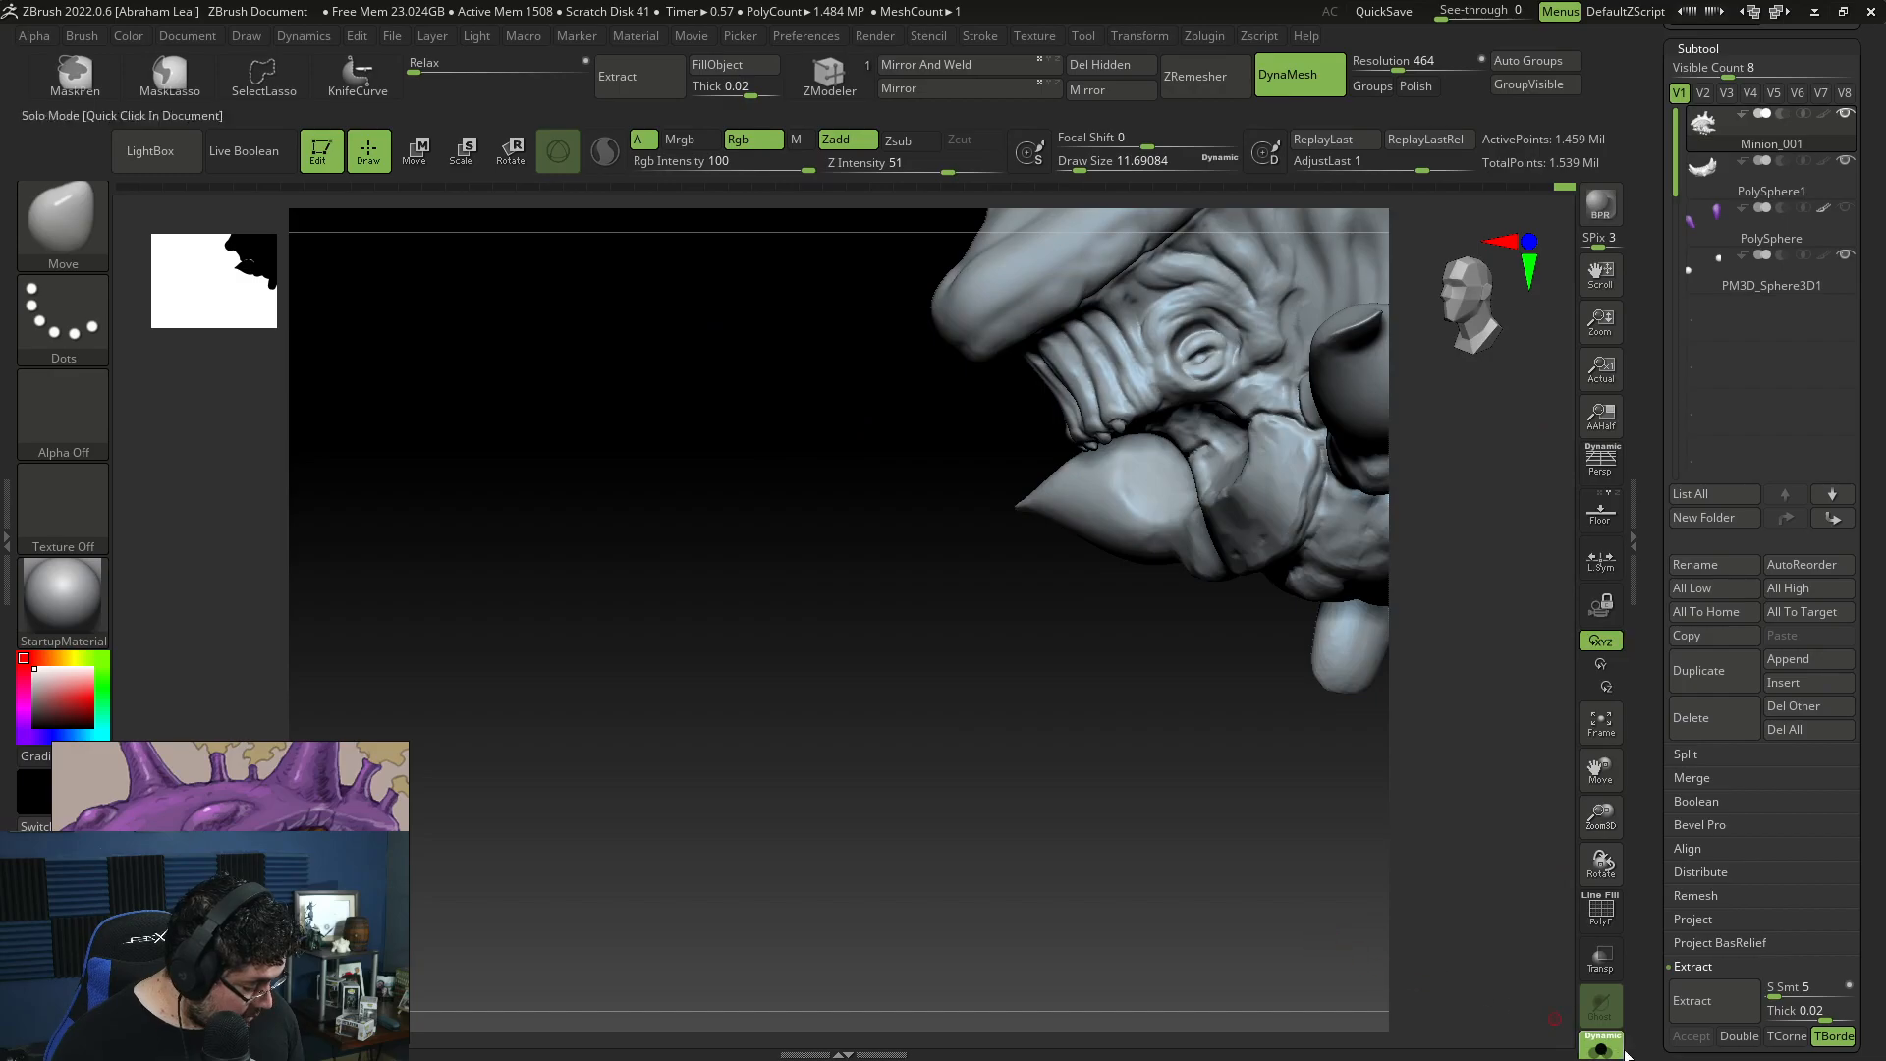
pyautogui.click(1615, 1050)
# Step: Select the PolySphere1 jaw subtool and reposition it beneath the upper lip folds with the Move gizmo
pyautogui.moveTo(1279, 857); pyautogui.dragTo(1370, 568)
pyautogui.moveTo(1234, 646)
pyautogui.mouseDown()
pyautogui.moveTo(1212, 623)
pyautogui.moveTo(1233, 703)
pyautogui.moveTo(1216, 682)
pyautogui.mouseUp()
pyautogui.moveTo(1000, 617)
pyautogui.mouseDown()
pyautogui.moveTo(1006, 677)
pyautogui.moveTo(1000, 659)
pyautogui.mouseUp()
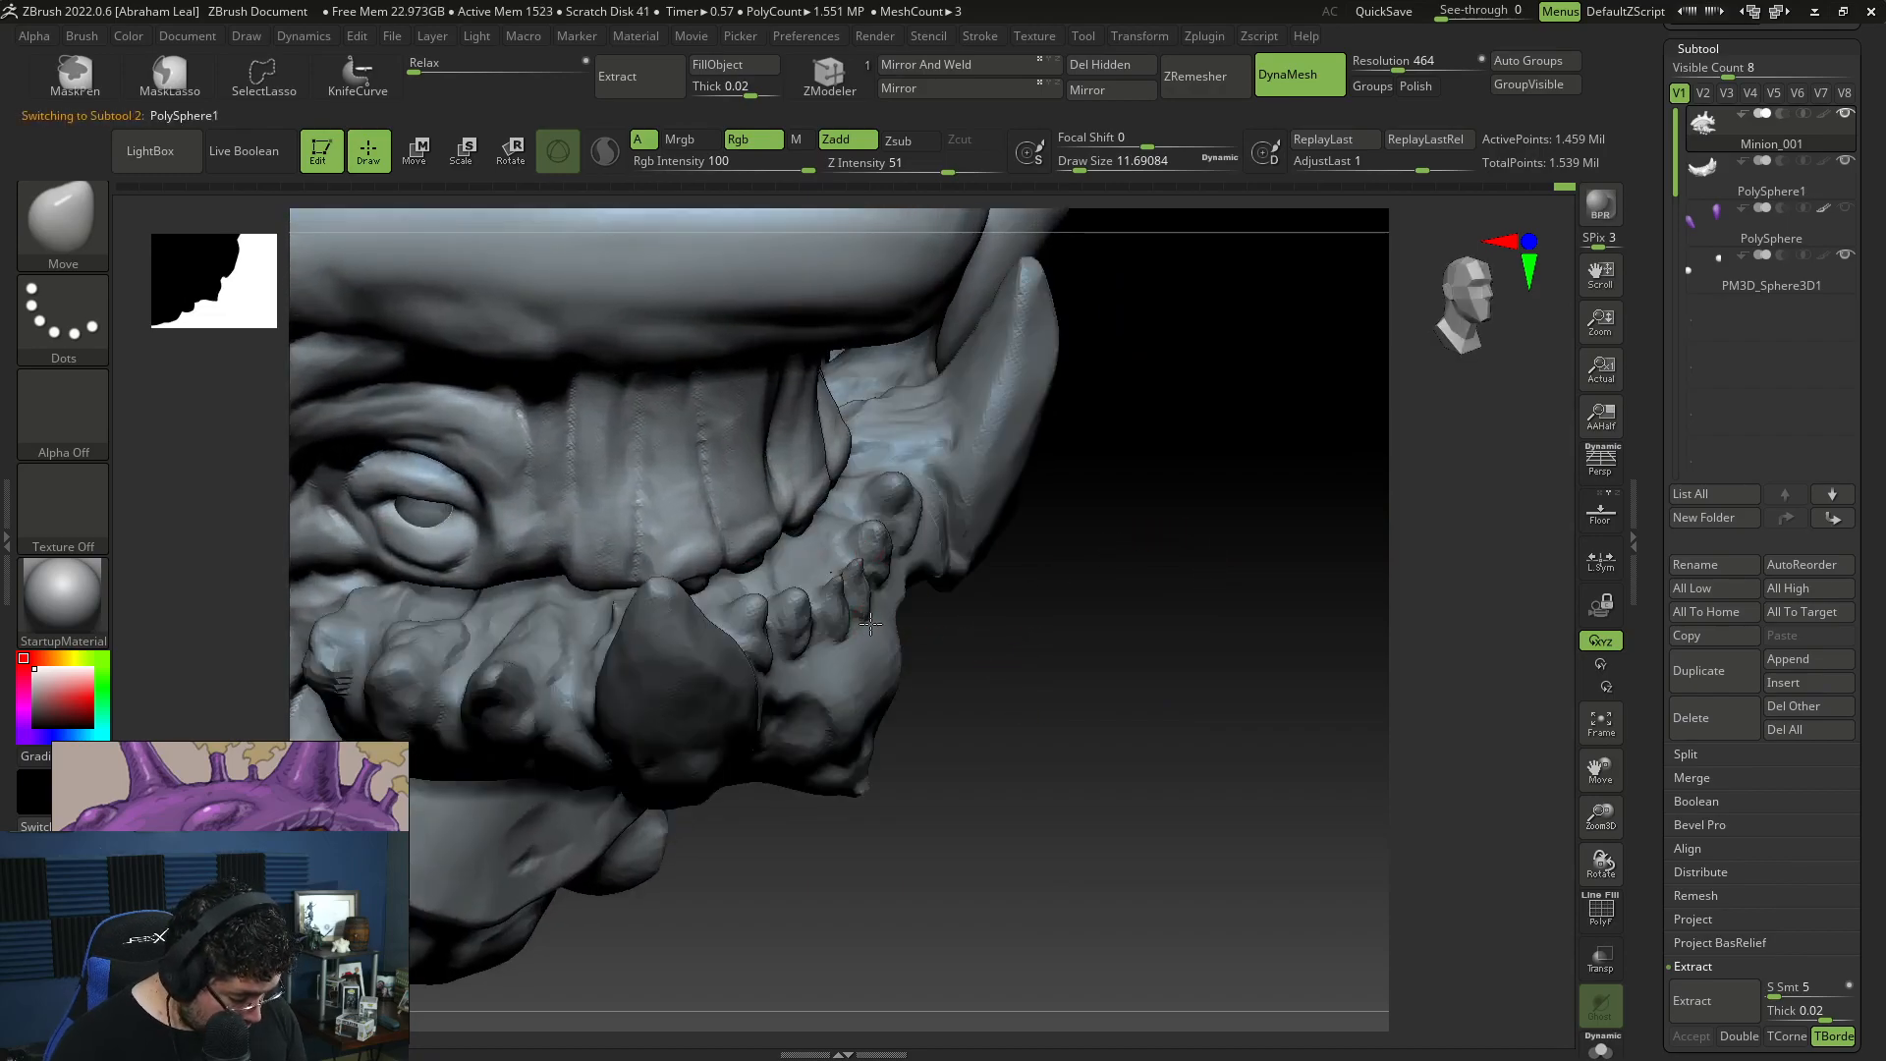
pyautogui.moveTo(869, 624); pyautogui.dragTo(1021, 626)
pyautogui.press('w')
pyautogui.moveTo(540, 513); pyautogui.dragTo(512, 513)
pyautogui.moveTo(384, 404); pyautogui.dragTo(383, 398)
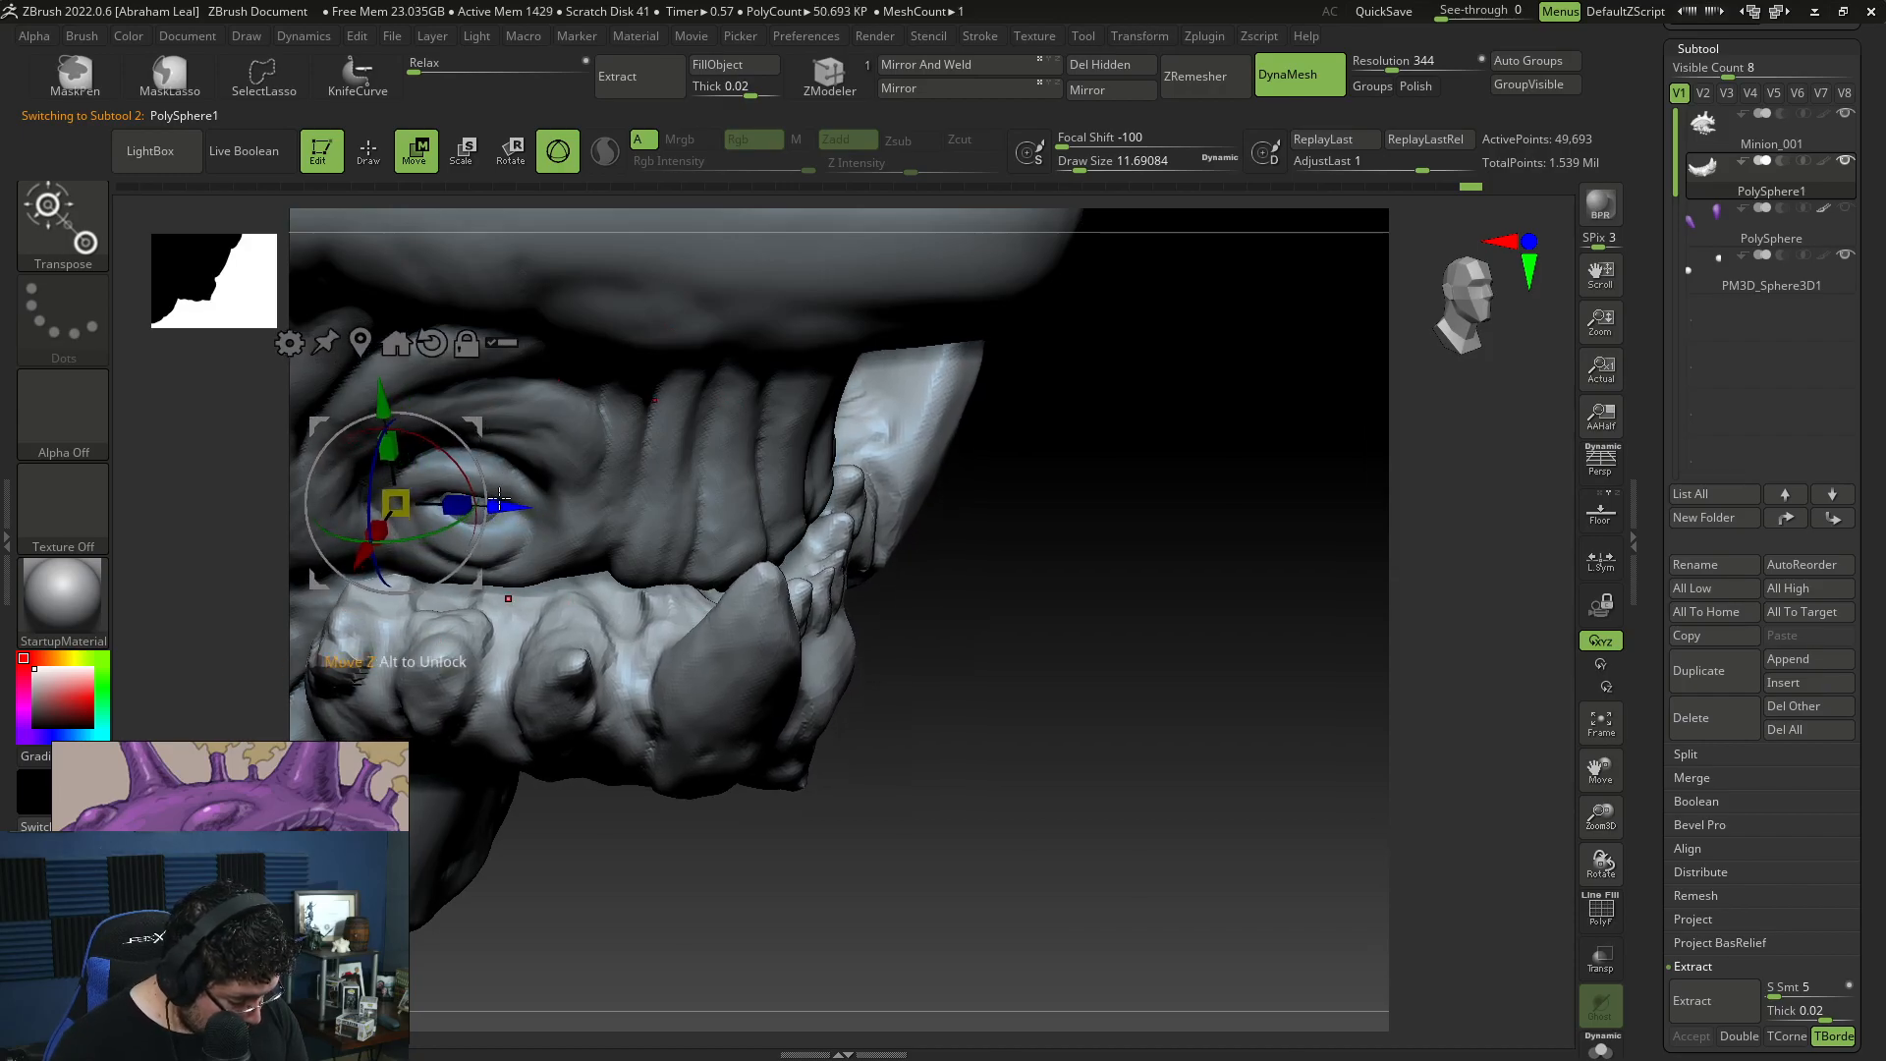
pyautogui.moveTo(1002, 521); pyautogui.dragTo(1074, 425)
pyautogui.moveTo(434, 387); pyautogui.dragTo(432, 380)
# Step: Reshape the front of the jaw around the teeth and tusks with the Move brush at draw size about 262
pyautogui.moveTo(1116, 792)
pyautogui.mouseDown()
pyautogui.moveTo(1052, 786)
pyautogui.moveTo(1011, 757)
pyautogui.moveTo(1199, 716)
pyautogui.moveTo(1151, 611)
pyautogui.moveTo(787, 505)
pyautogui.mouseUp()
pyautogui.press('q')
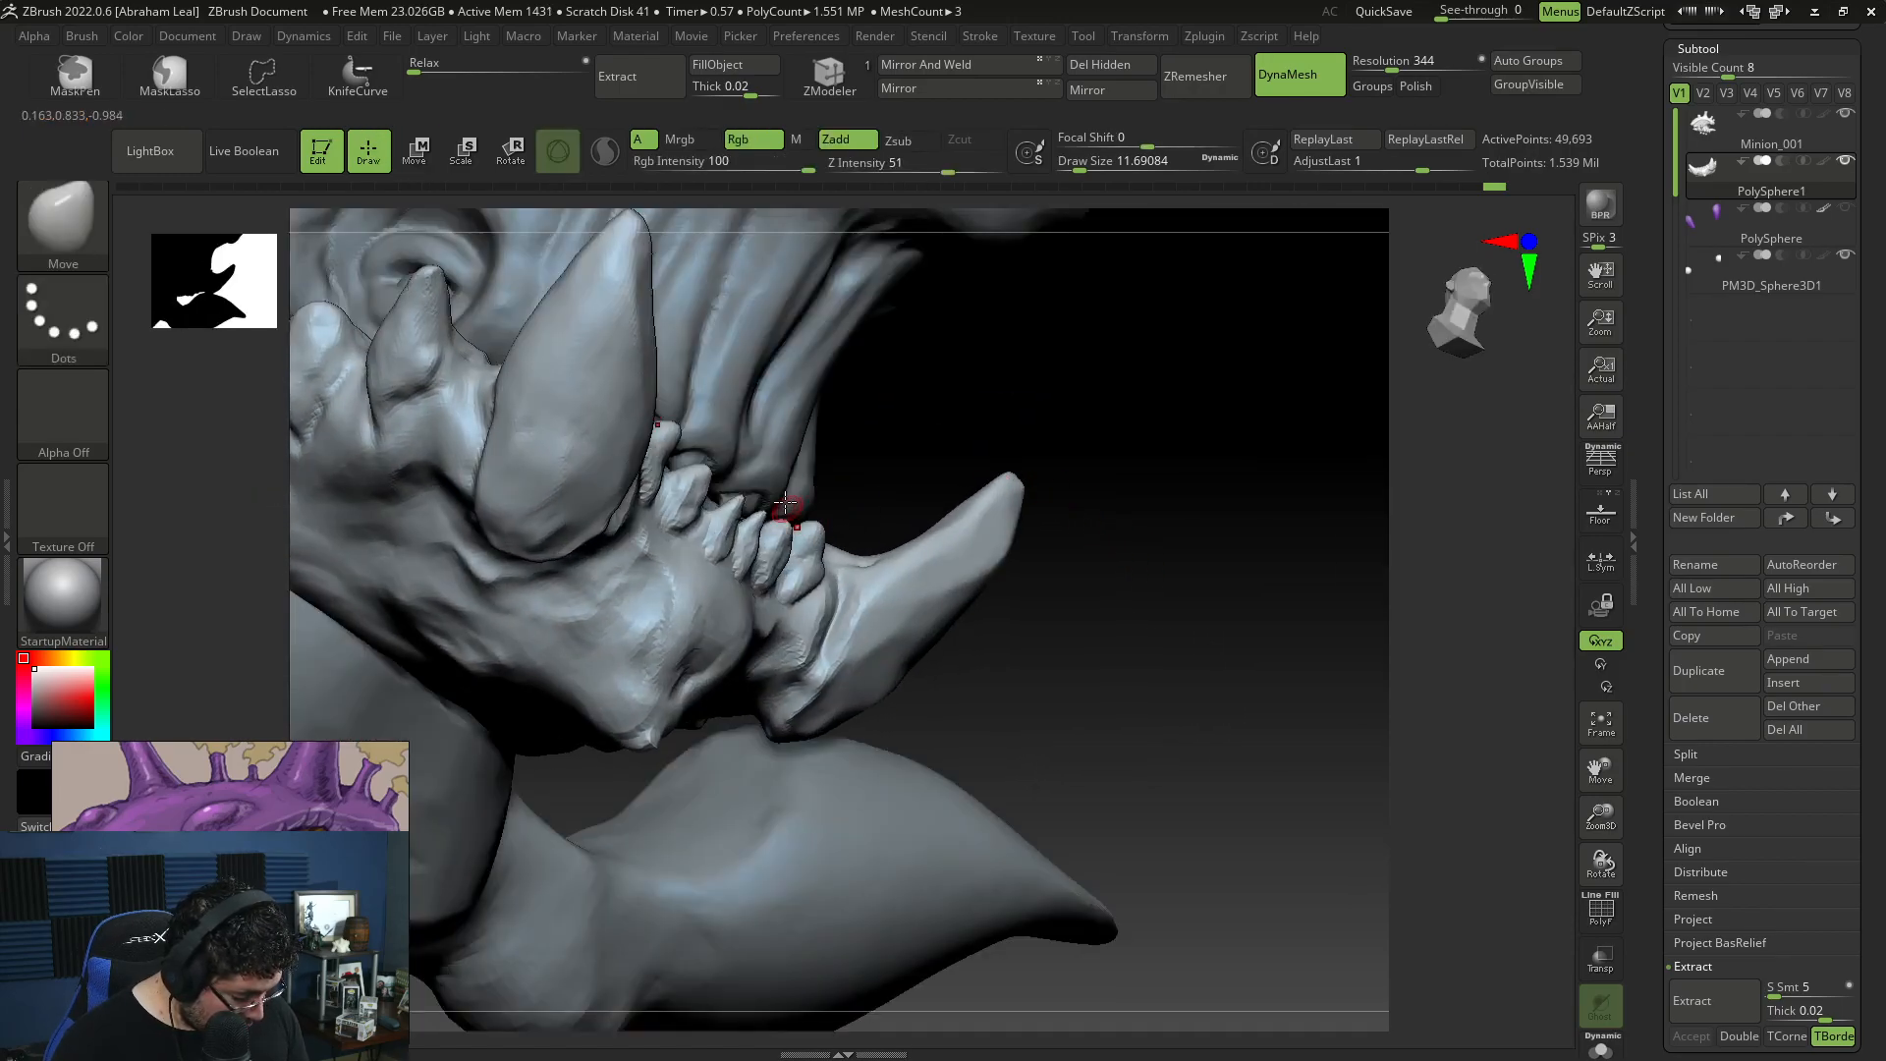
pyautogui.press('b')
pyautogui.press('m')
pyautogui.press('v')
pyautogui.press('space')
pyautogui.moveTo(803, 420); pyautogui.dragTo(884, 412)
pyautogui.moveTo(720, 563); pyautogui.dragTo(738, 534)
pyautogui.moveTo(1129, 412)
pyautogui.mouseDown()
pyautogui.moveTo(922, 446)
pyautogui.moveTo(821, 682)
pyautogui.mouseUp()
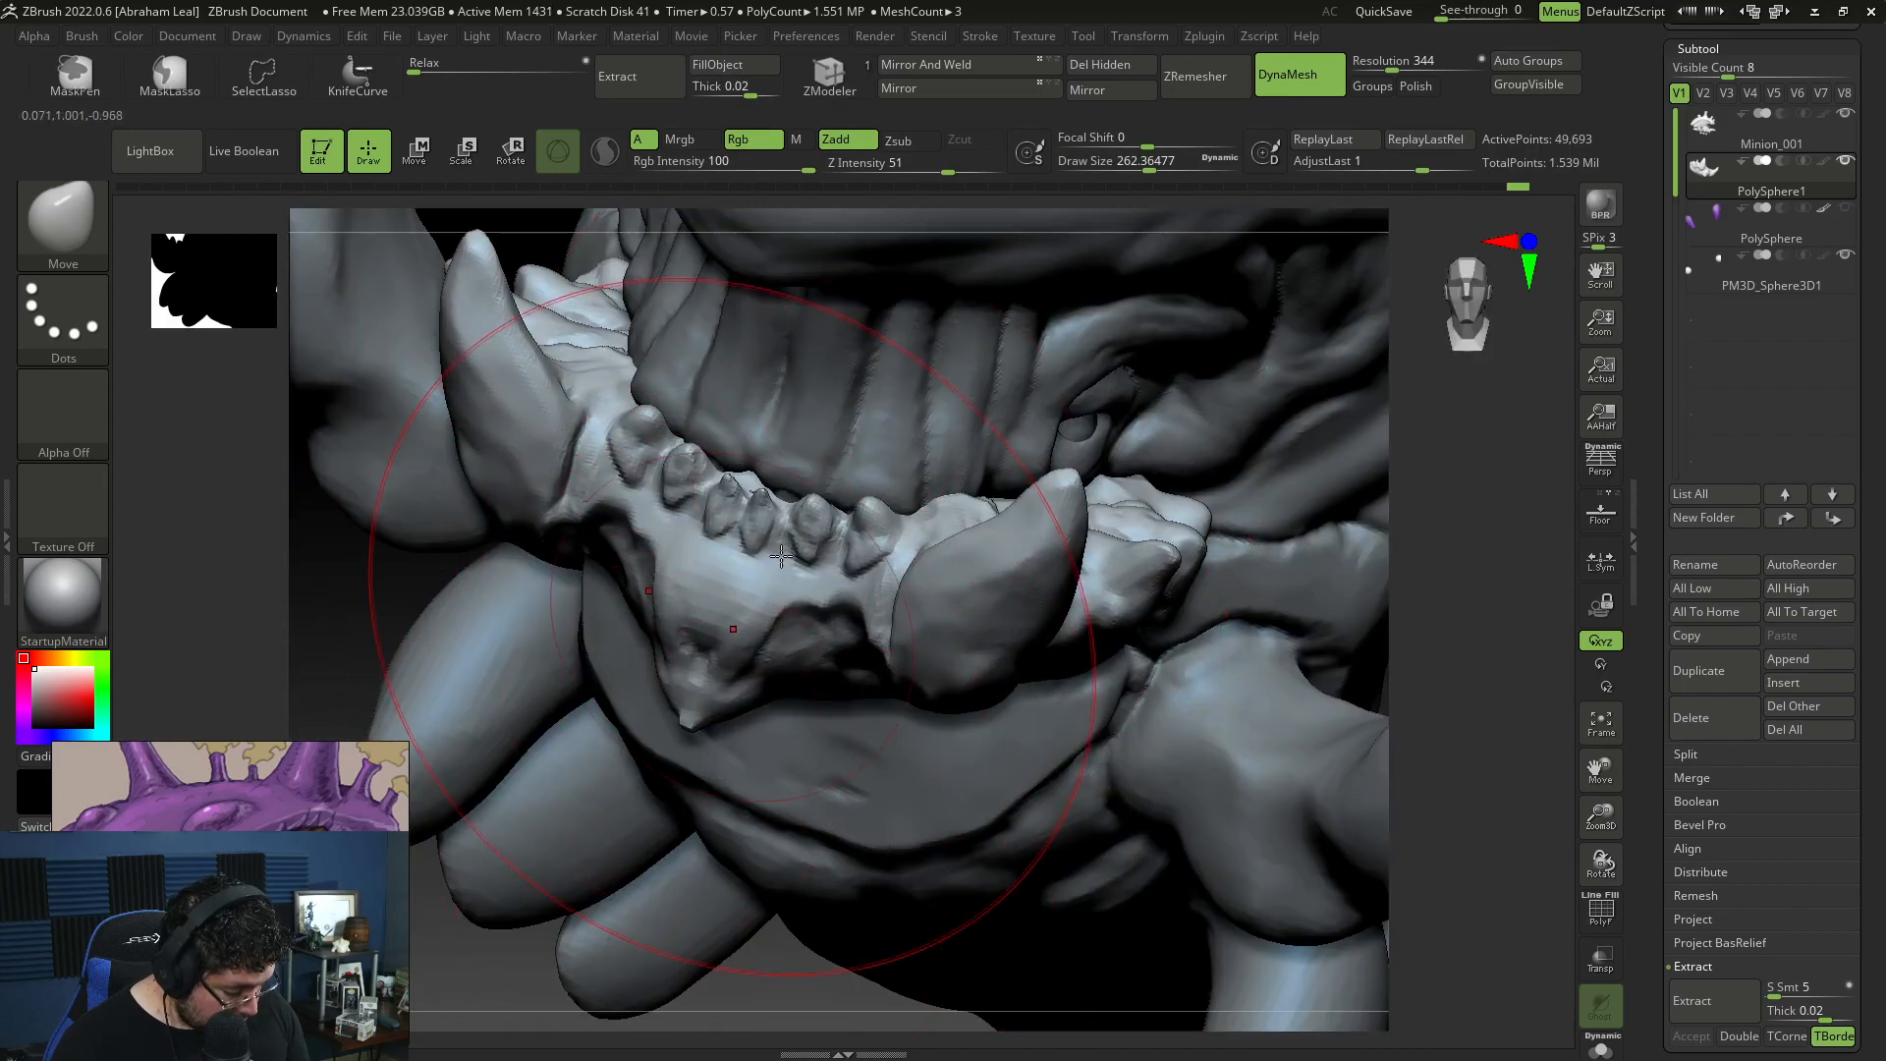
pyautogui.moveTo(1319, 546)
pyautogui.mouseDown()
pyautogui.moveTo(701, 525)
pyautogui.moveTo(602, 598)
pyautogui.moveTo(733, 644)
pyautogui.mouseUp()
pyautogui.moveTo(1090, 589)
pyautogui.keyDown('alt'); pyautogui.mouseDown()
pyautogui.moveTo(1197, 549)
pyautogui.moveTo(1170, 665)
pyautogui.moveTo(1205, 697)
pyautogui.moveTo(1145, 643)
pyautogui.mouseUp(); pyautogui.keyUp('alt')
pyautogui.press('space')
pyautogui.moveTo(1119, 551); pyautogui.dragTo(1109, 551)
# Step: Switch to the Minion_001 subtool and adjust the lip folds above the teeth with Move at draw size about 154
pyautogui.keyDown('alt'); pyautogui.click(853, 427); pyautogui.keyUp('alt')
pyautogui.press('space')
pyautogui.moveTo(638, 402); pyautogui.dragTo(598, 438)
pyautogui.moveTo(562, 736); pyautogui.dragTo(722, 725)
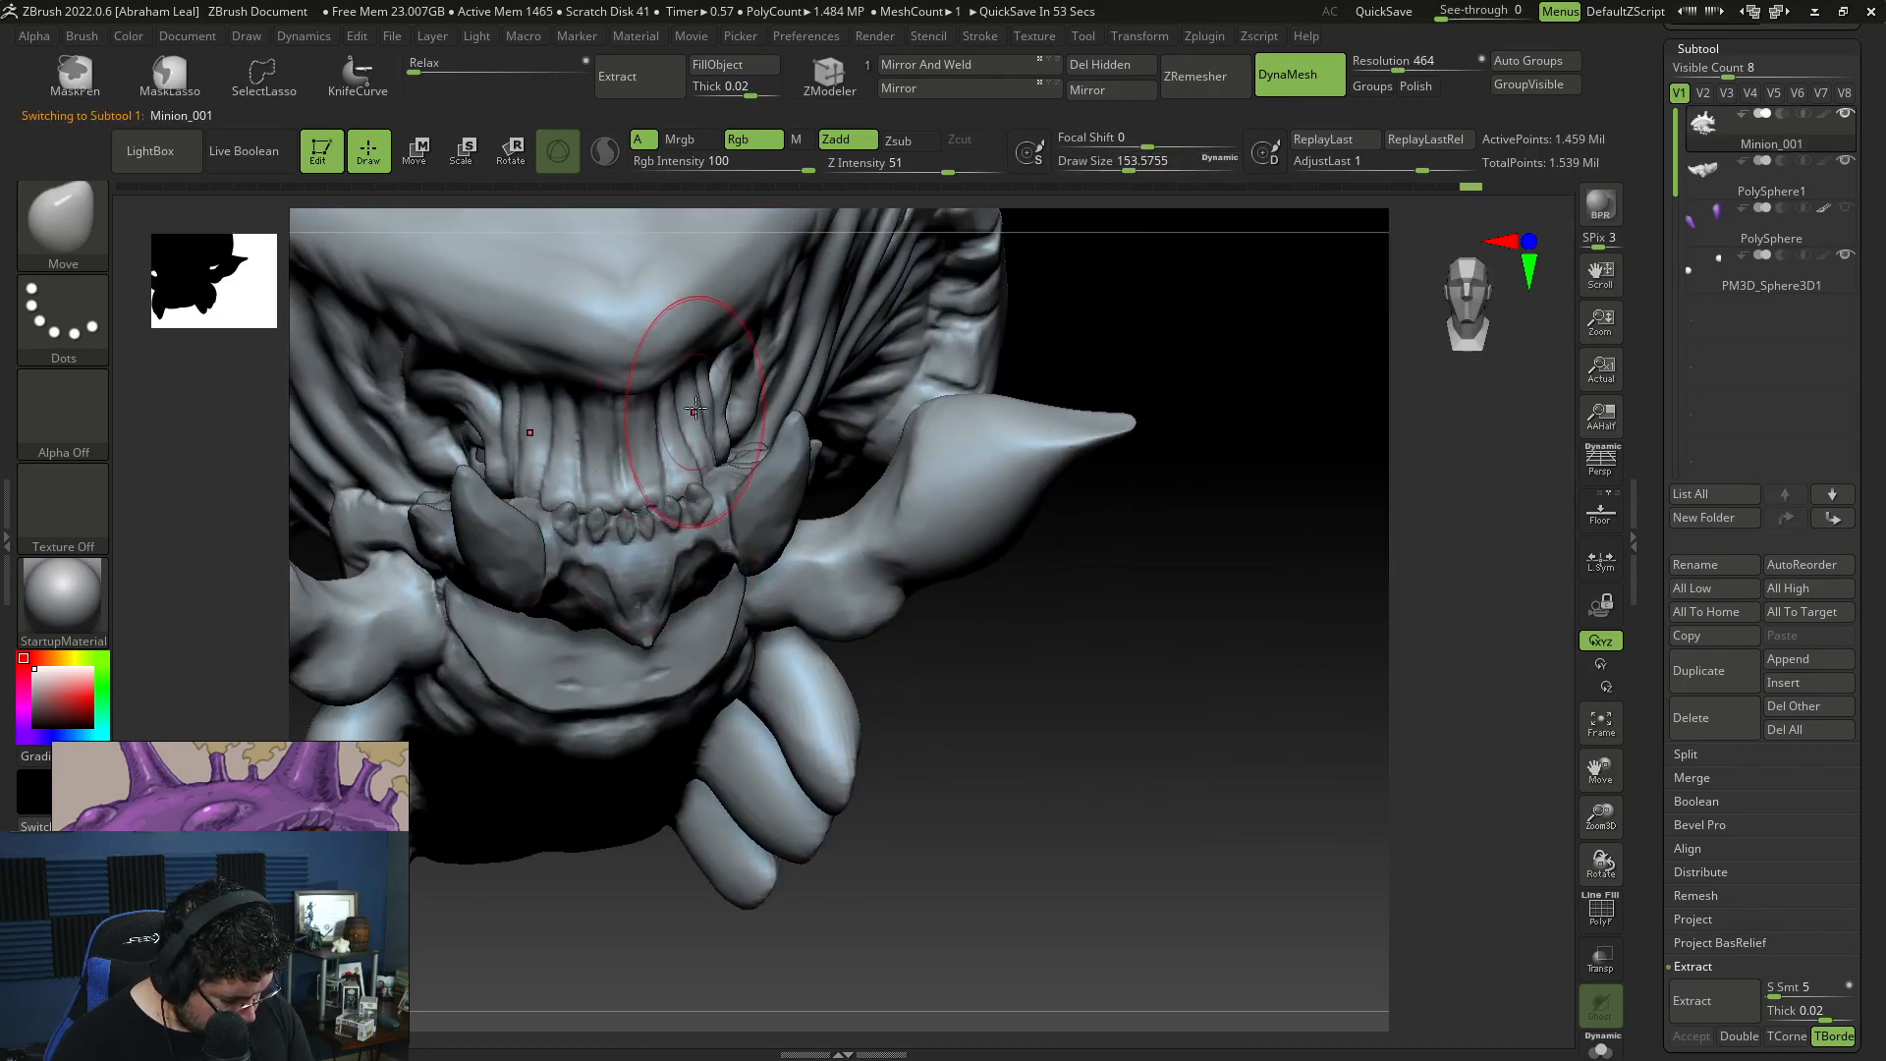
pyautogui.moveTo(1198, 400)
pyautogui.mouseDown()
pyautogui.moveTo(652, 442)
pyautogui.moveTo(577, 514)
pyautogui.moveTo(625, 395)
pyautogui.mouseUp()
pyautogui.press('space')
# Step: Build up the wrinkled skin behind the eye with ClayBuildup at draw size about 54
pyautogui.moveTo(565, 665)
pyautogui.mouseDown()
pyautogui.moveTo(690, 615)
pyautogui.moveTo(1166, 619)
pyautogui.moveTo(1165, 719)
pyautogui.moveTo(1202, 735)
pyautogui.moveTo(1221, 799)
pyautogui.mouseUp()
pyautogui.press('b')
pyautogui.press('c')
pyautogui.press('b')
pyautogui.press('space')
pyautogui.moveTo(891, 338)
pyautogui.mouseDown()
pyautogui.moveTo(867, 337)
pyautogui.moveTo(881, 321)
pyautogui.mouseUp()
pyautogui.press('space')
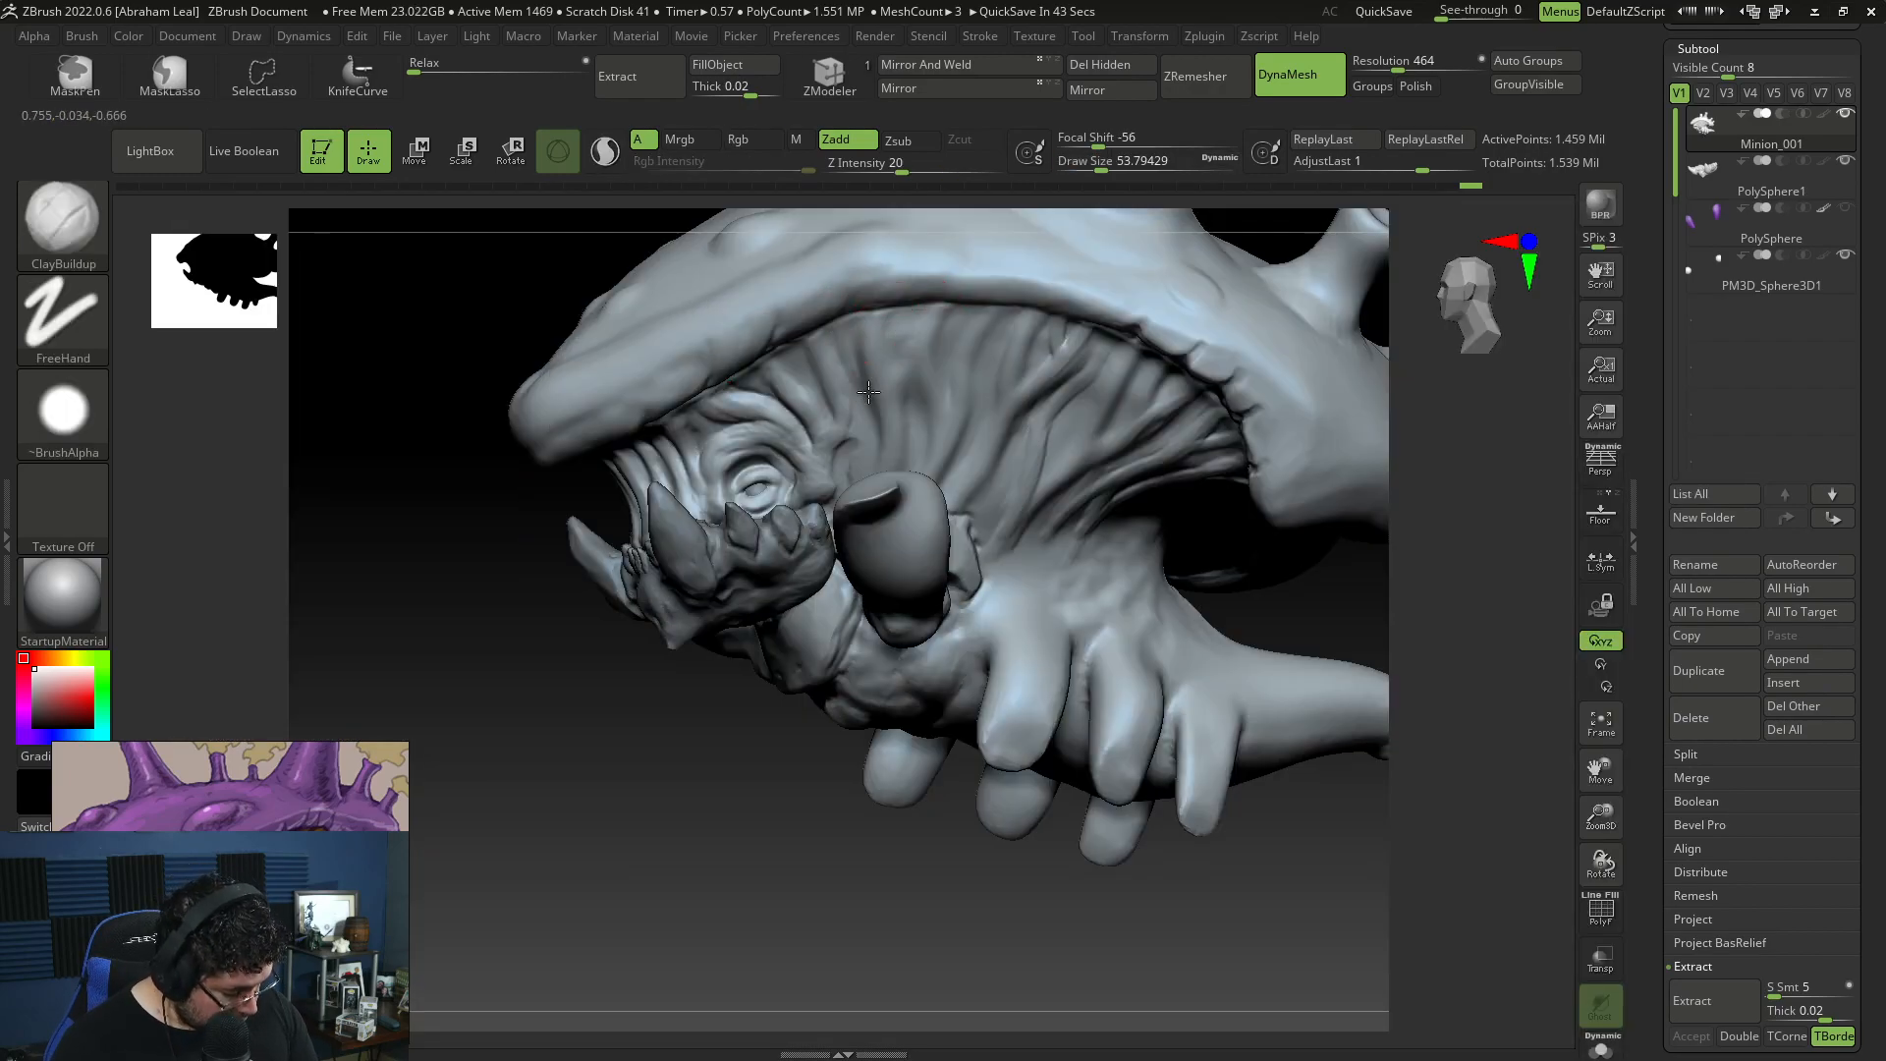
pyautogui.moveTo(746, 786)
pyautogui.mouseDown()
pyautogui.moveTo(796, 762)
pyautogui.moveTo(846, 787)
pyautogui.moveTo(1187, 673)
pyautogui.moveTo(1183, 732)
pyautogui.moveTo(1267, 834)
pyautogui.moveTo(1341, 708)
pyautogui.mouseUp()
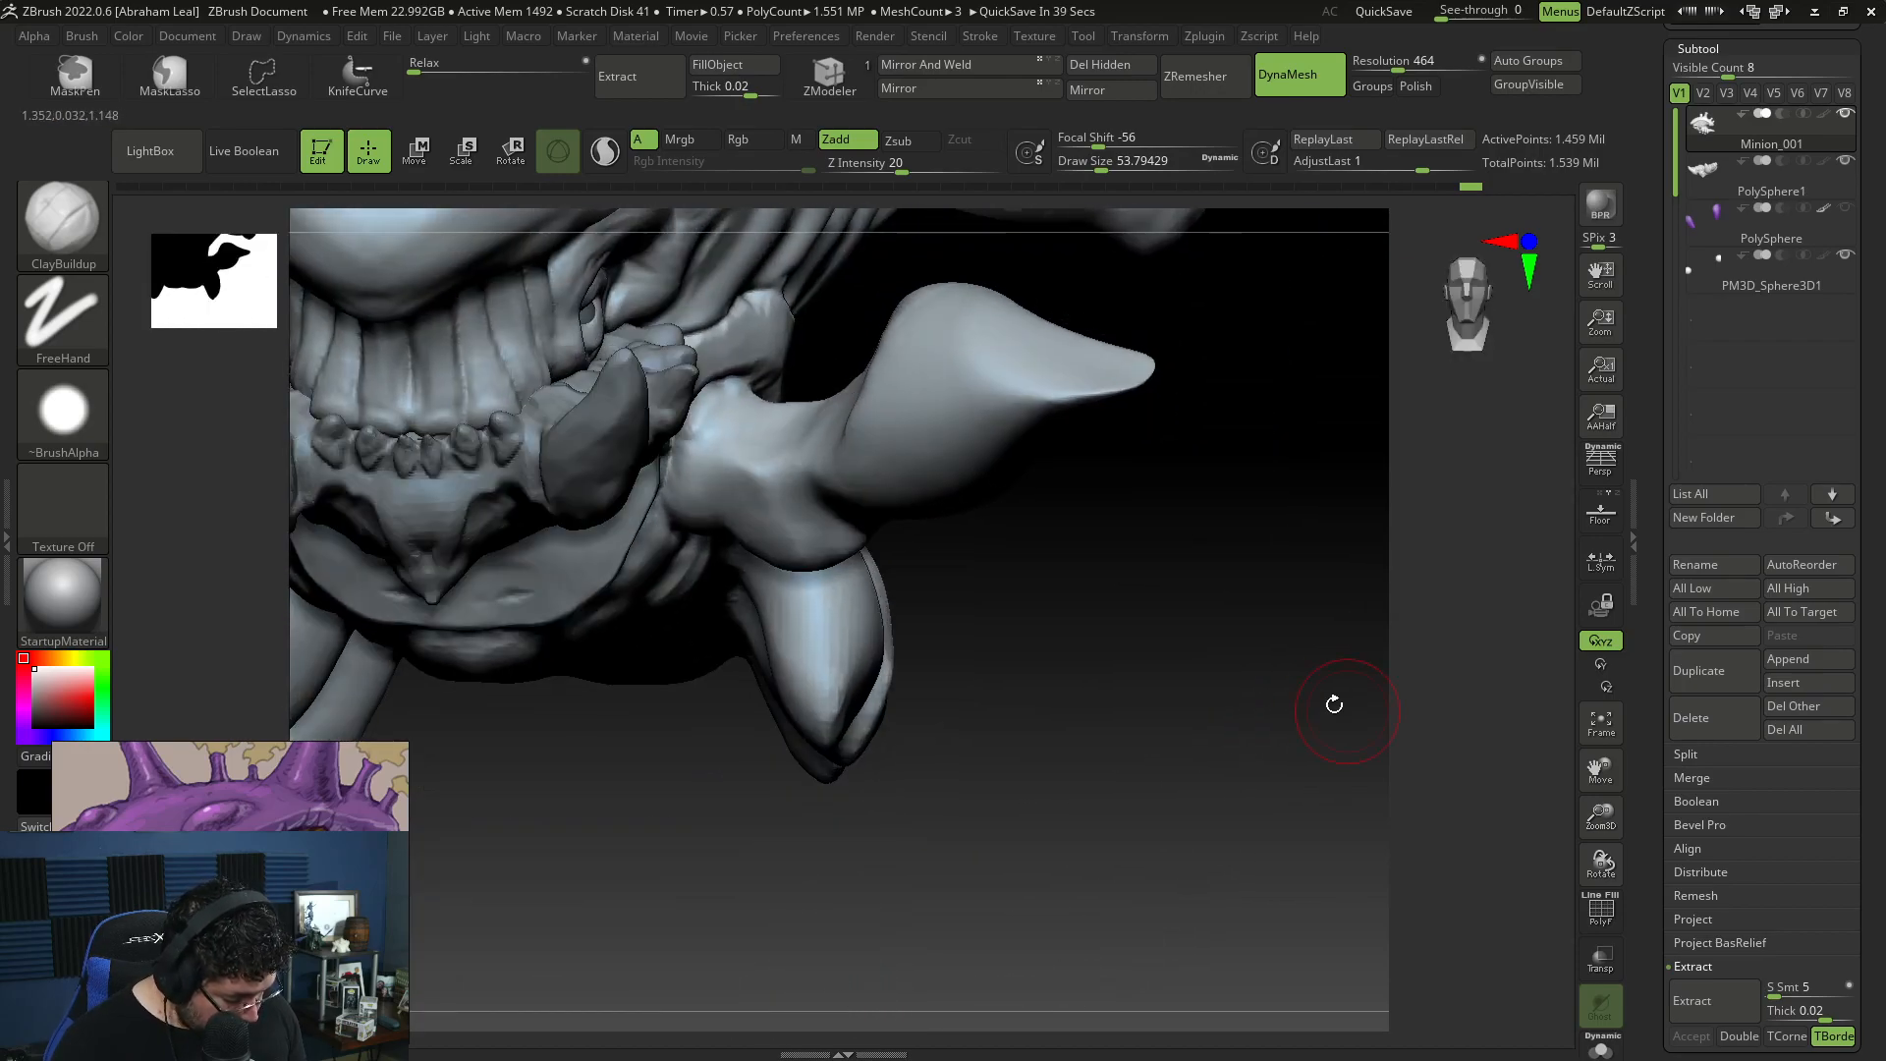
# Step: Open Paint and sketch a limb of linked segments with round joints, adding arrows that point to the joints
pyautogui.press('super')
pyautogui.write('`ppain')
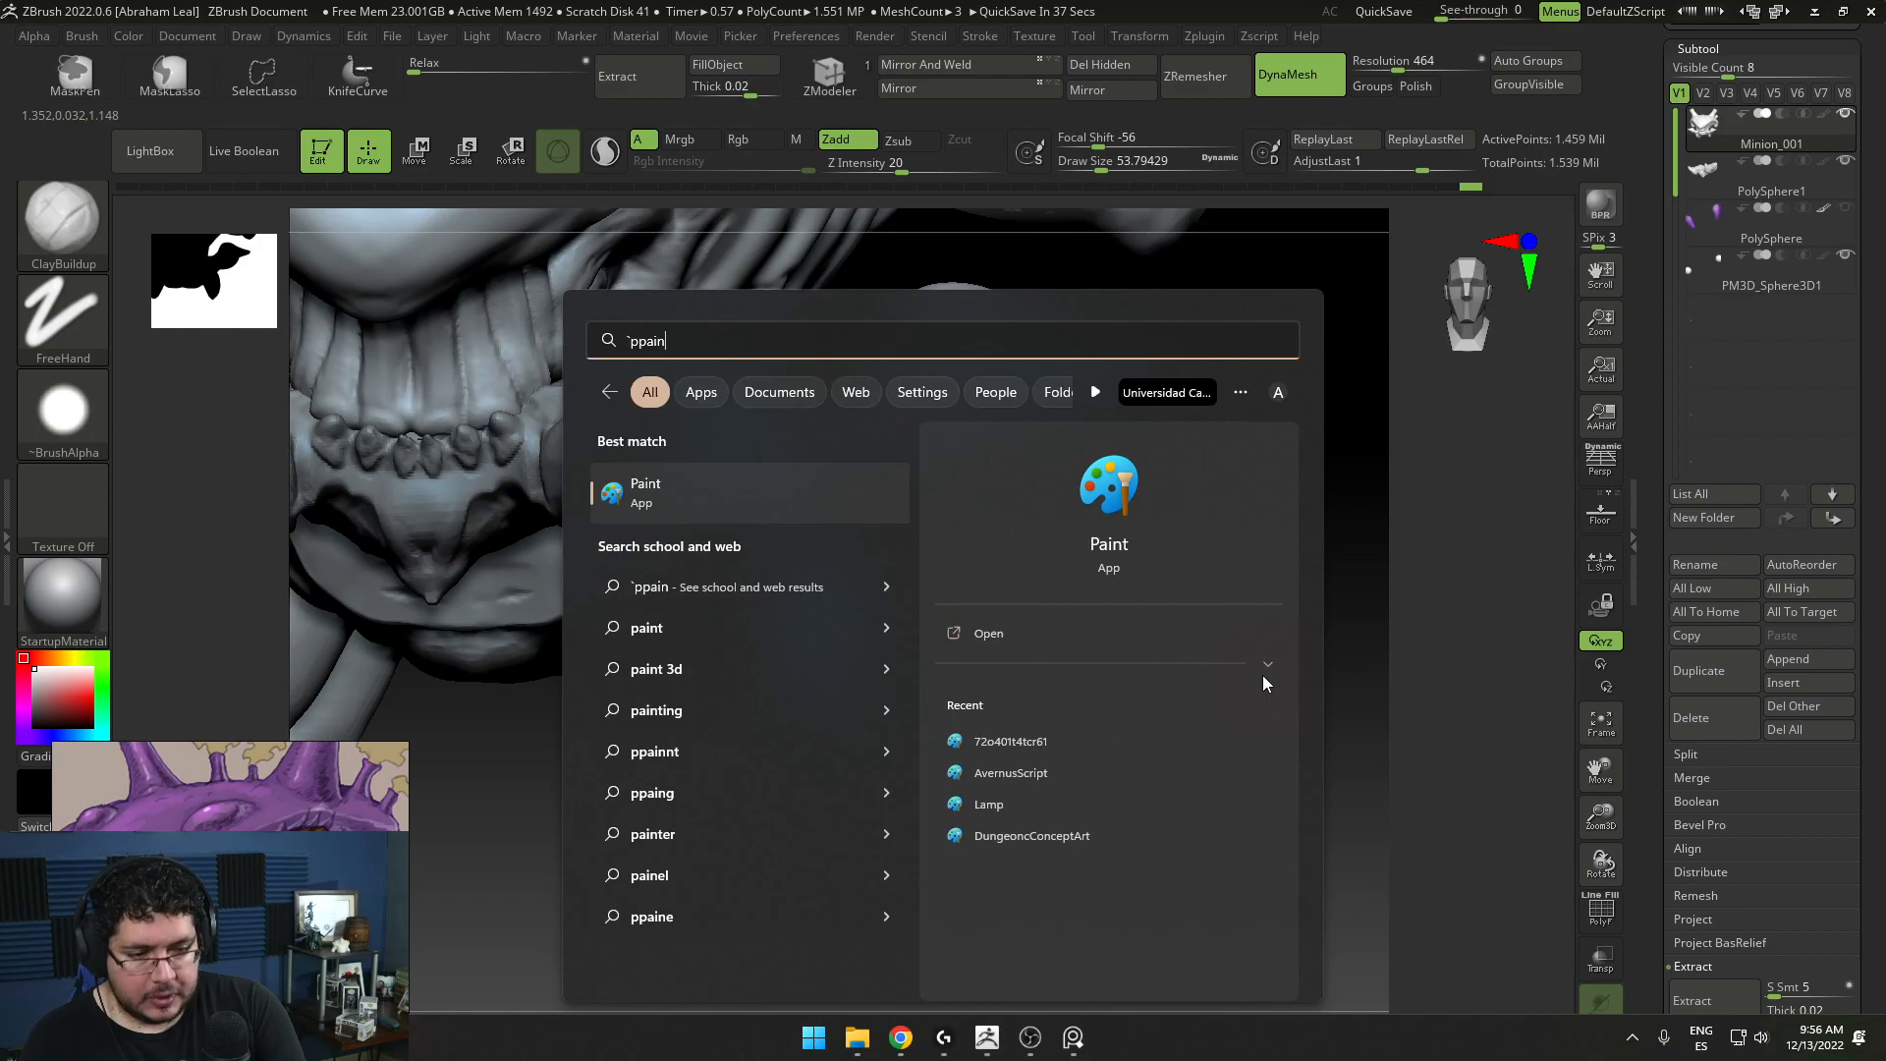
pyautogui.press('Return')
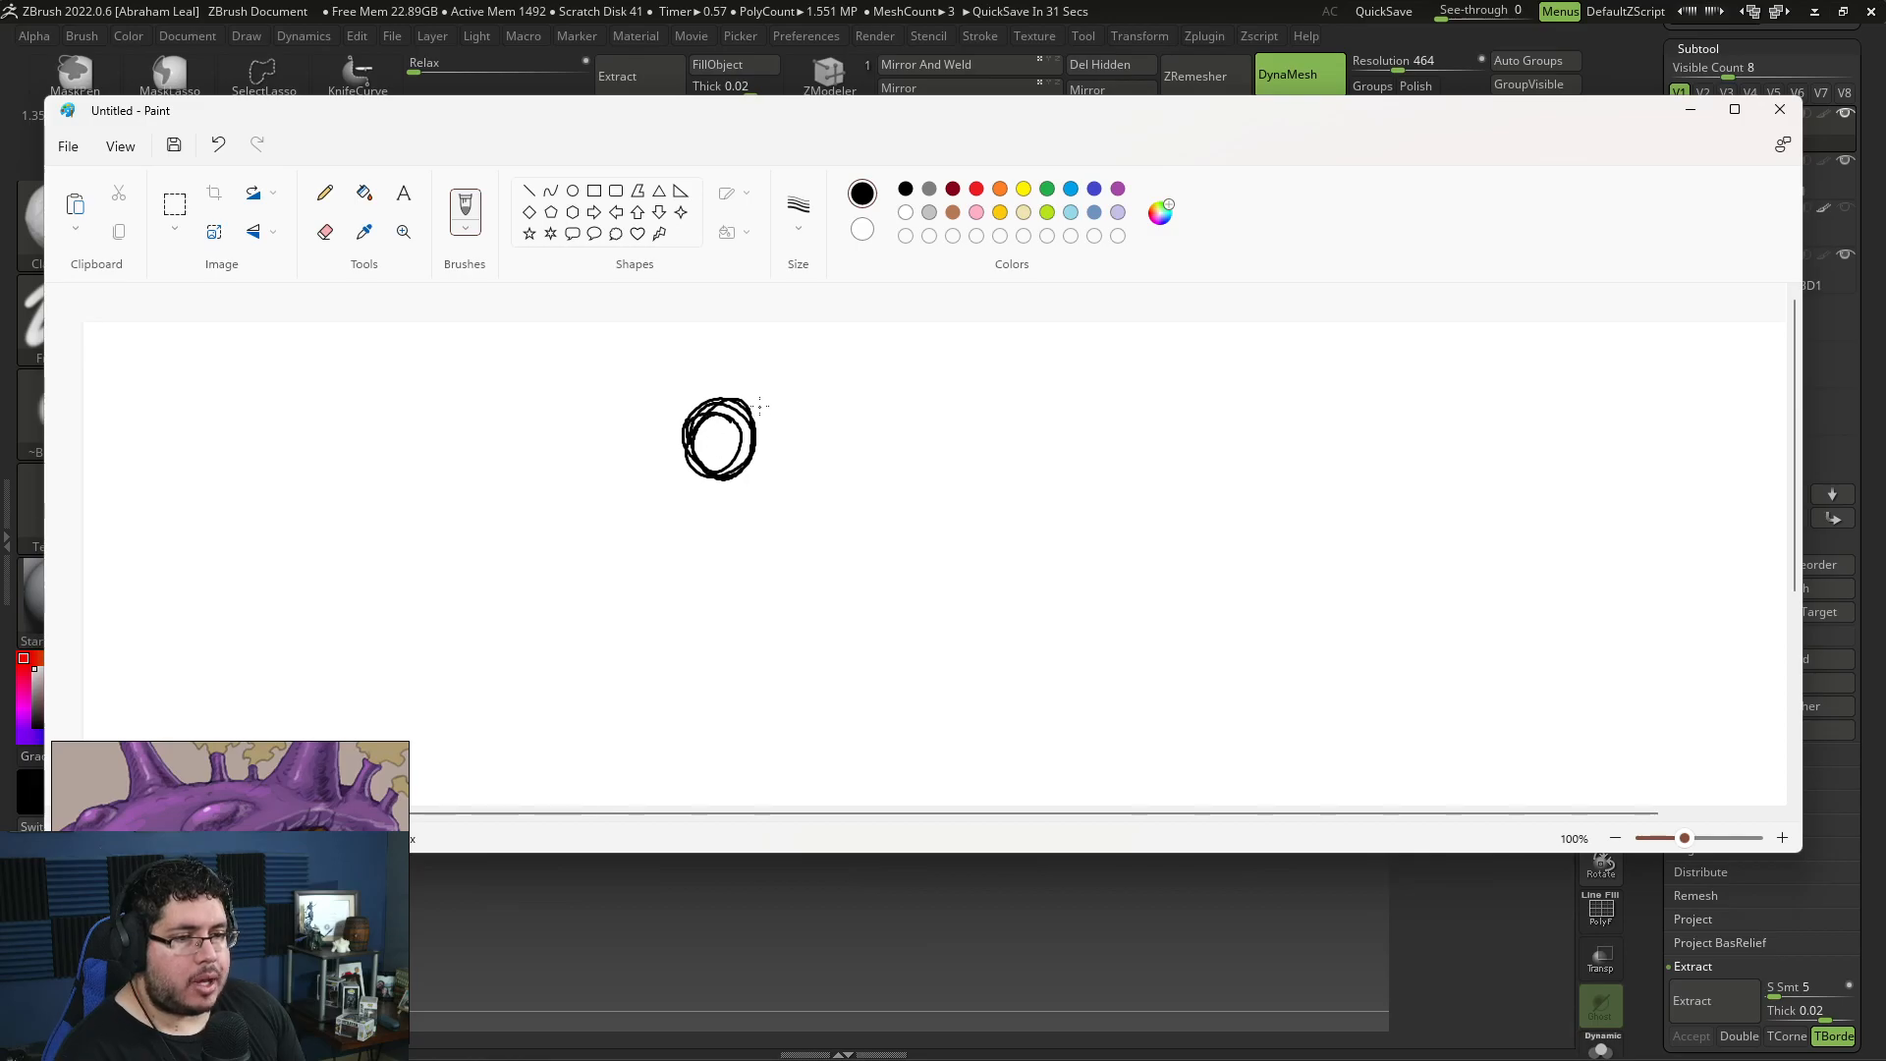
pyautogui.moveTo(755, 428); pyautogui.dragTo(813, 468)
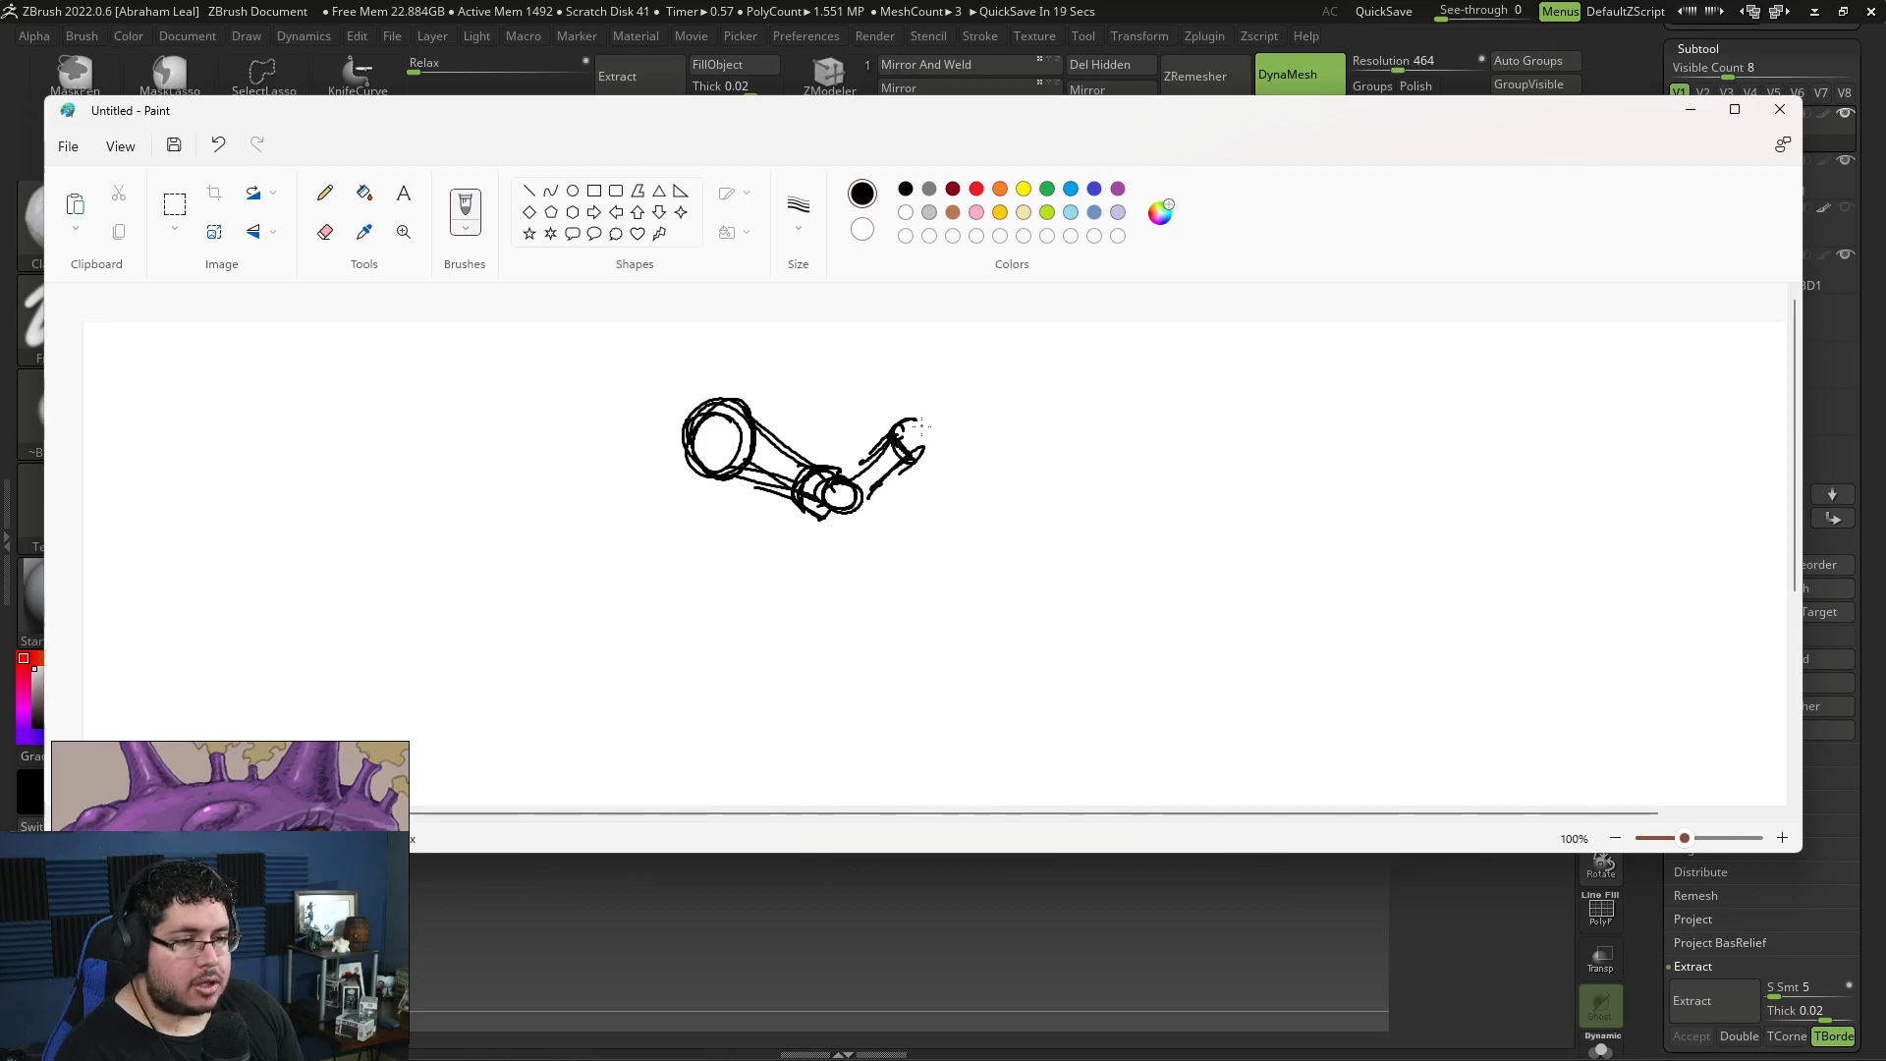
pyautogui.moveTo(943, 429); pyautogui.dragTo(933, 429)
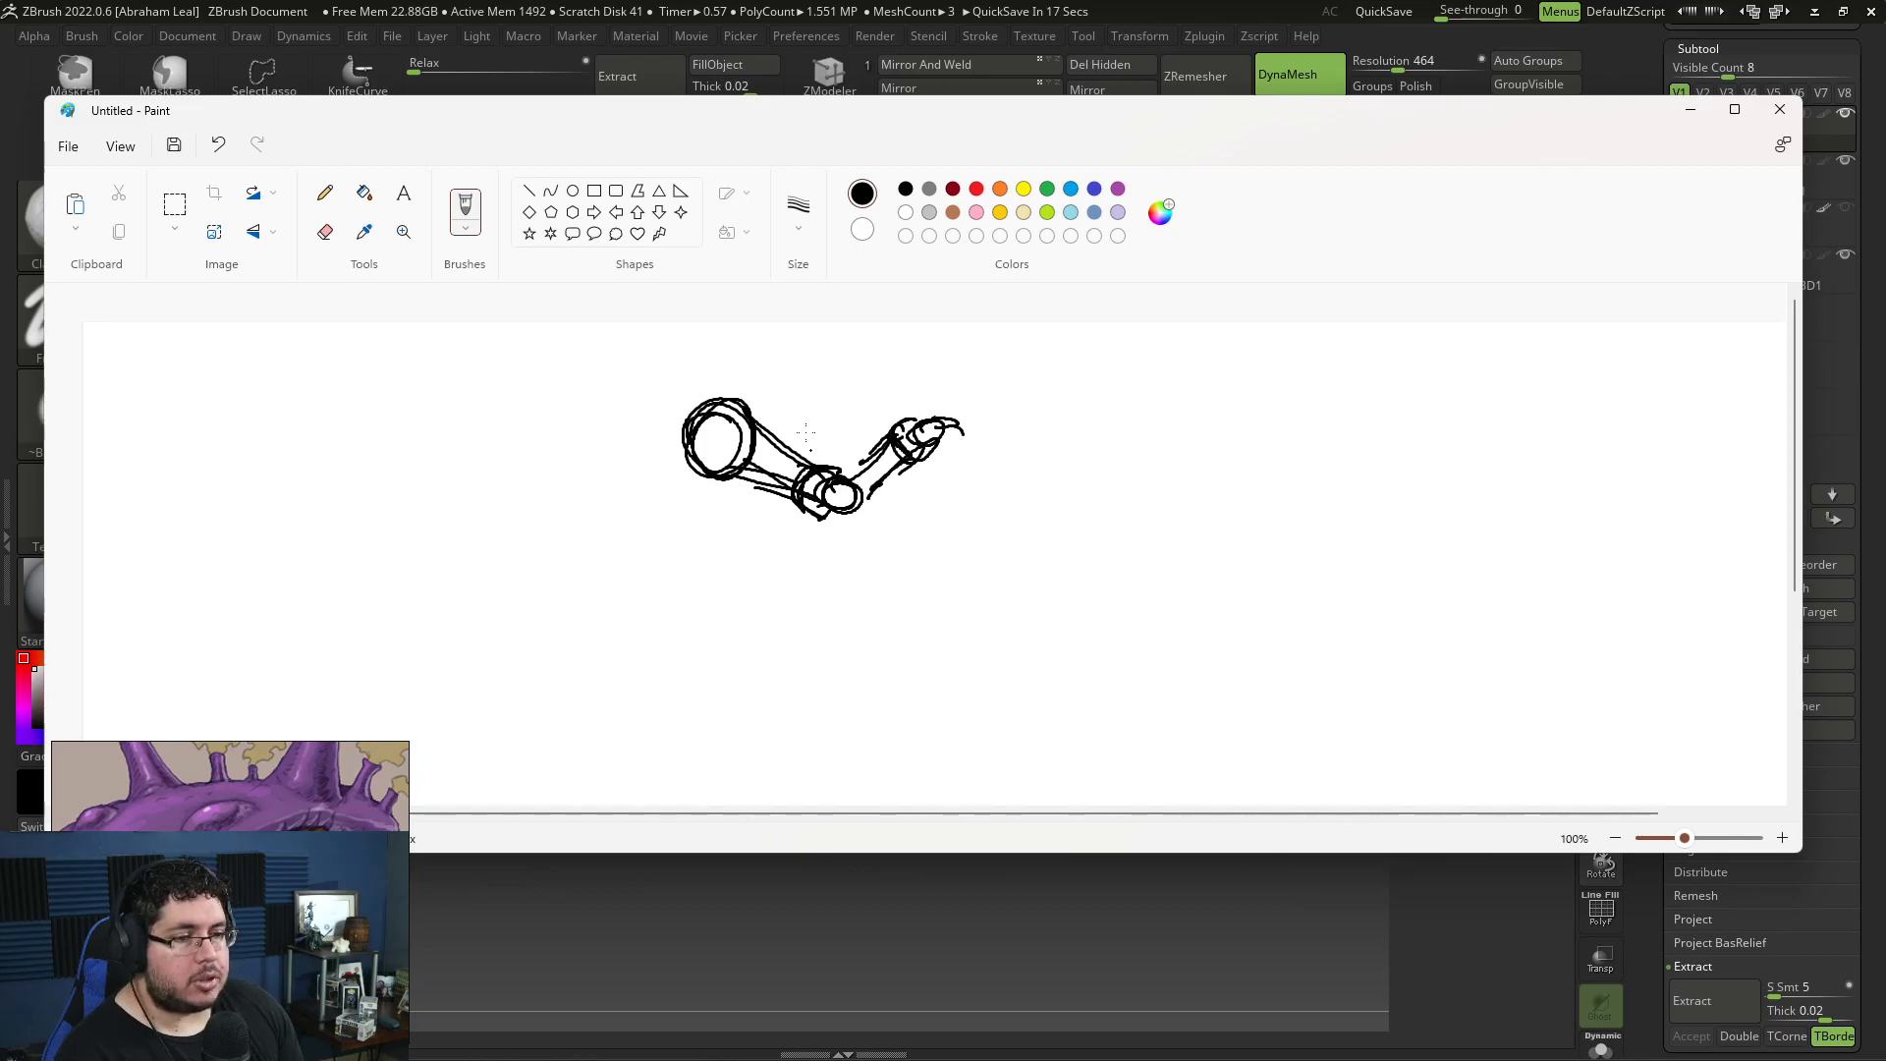
pyautogui.moveTo(795, 441); pyautogui.dragTo(810, 440)
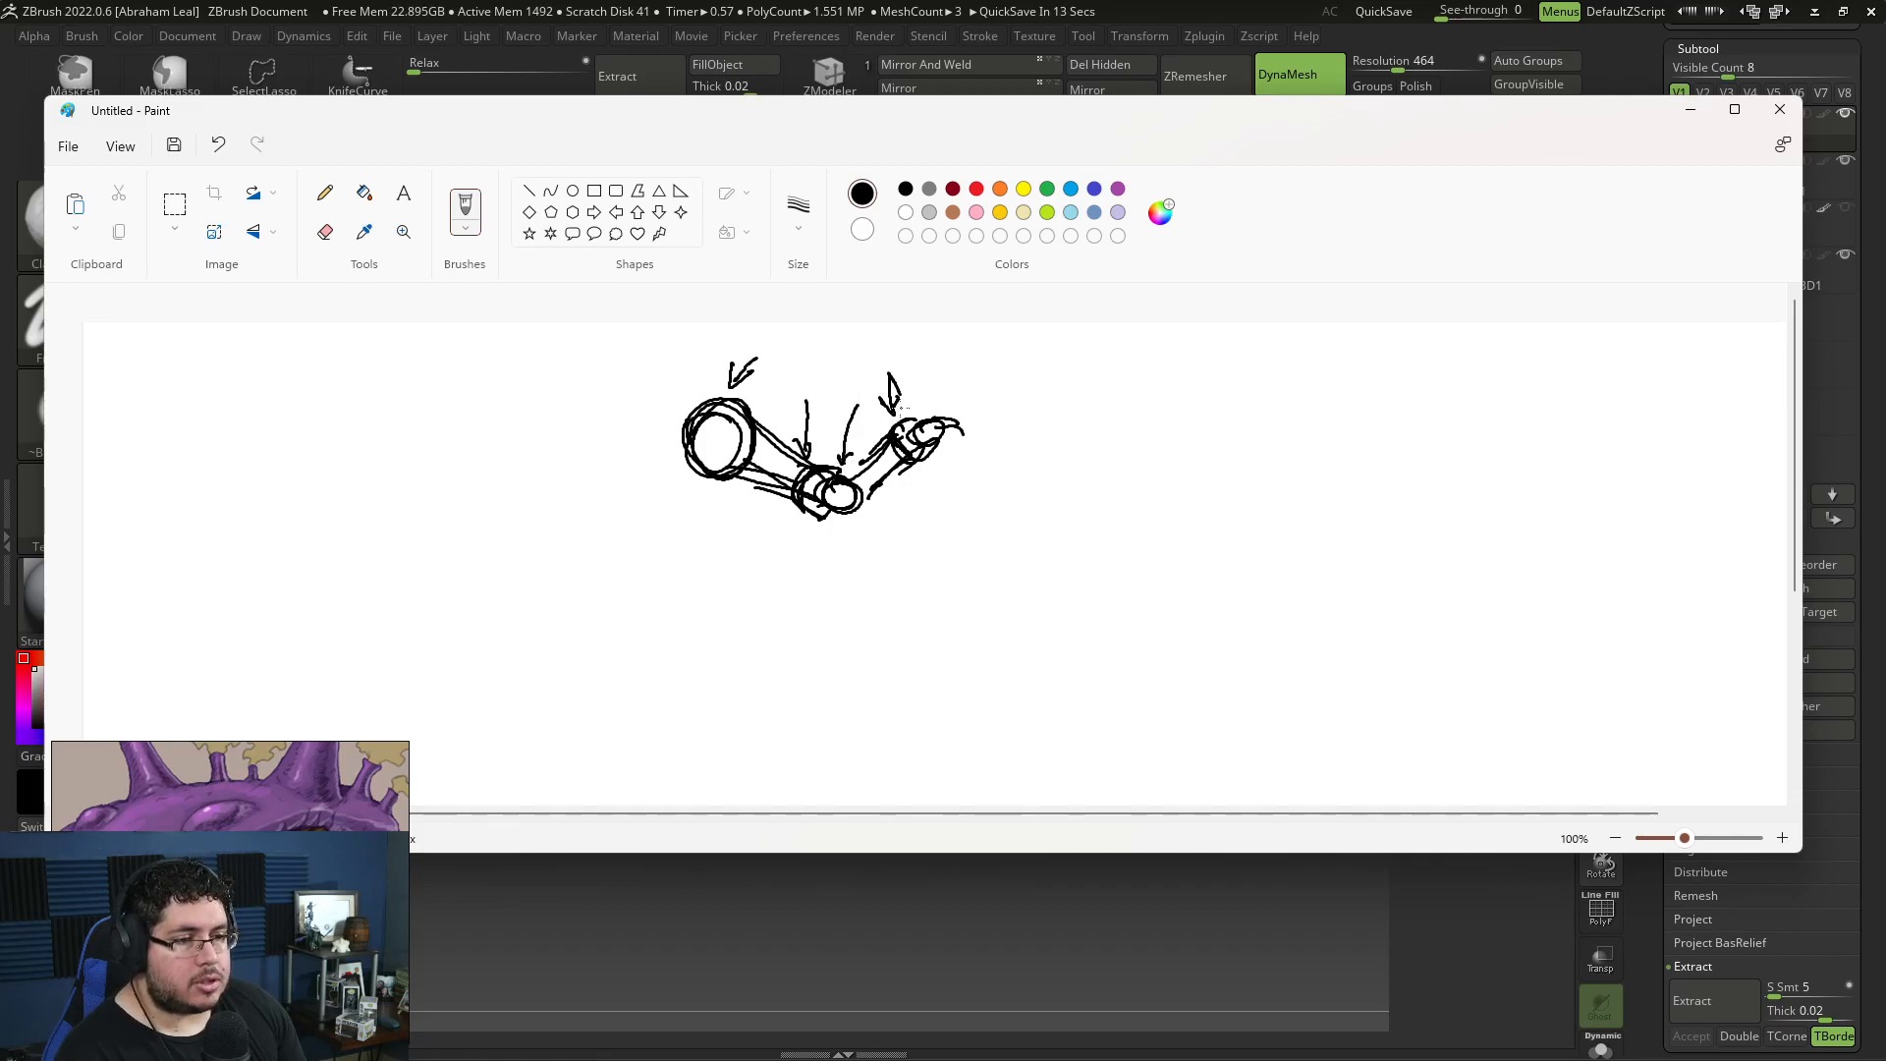
# Step: Return to ZBrush and carve creases into the upper limb's joint on Minion_001 with DamStandard at draw size about 54
pyautogui.click(985, 880)
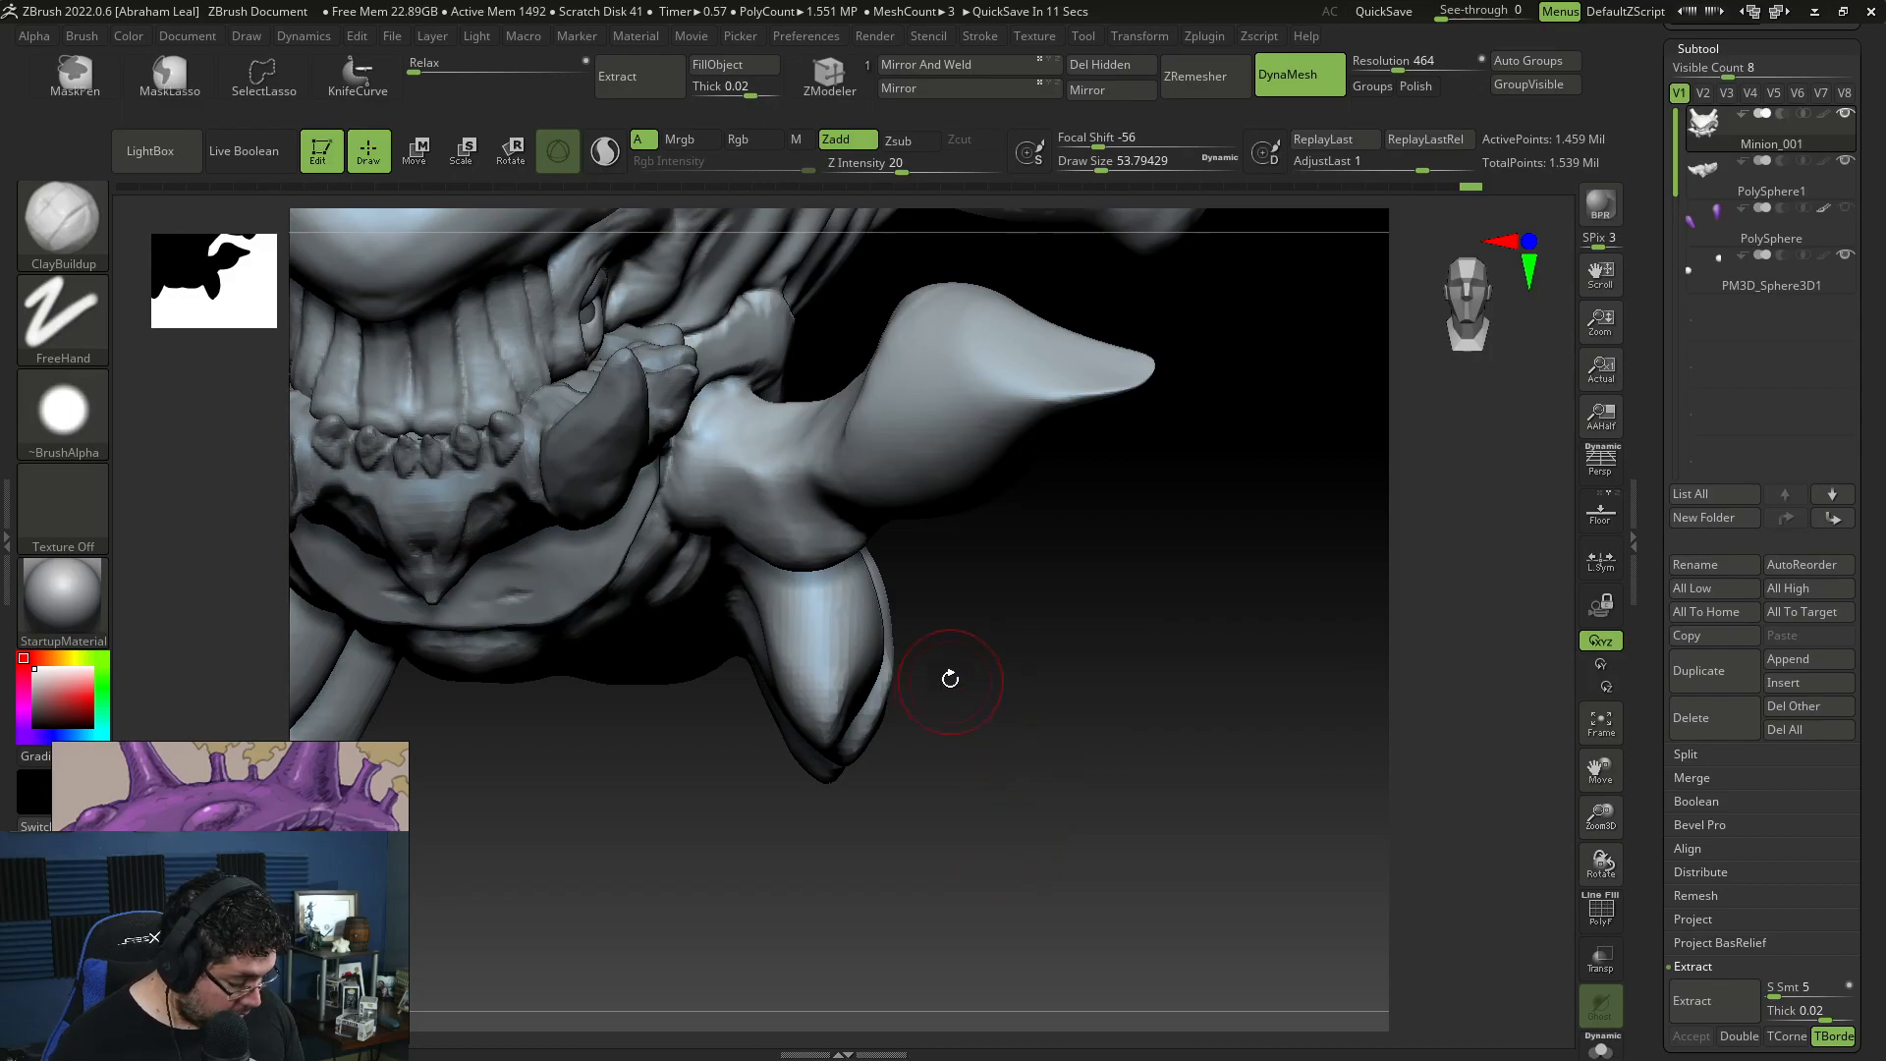
pyautogui.moveTo(947, 686); pyautogui.dragTo(880, 521)
pyautogui.moveTo(968, 569); pyautogui.dragTo(864, 515)
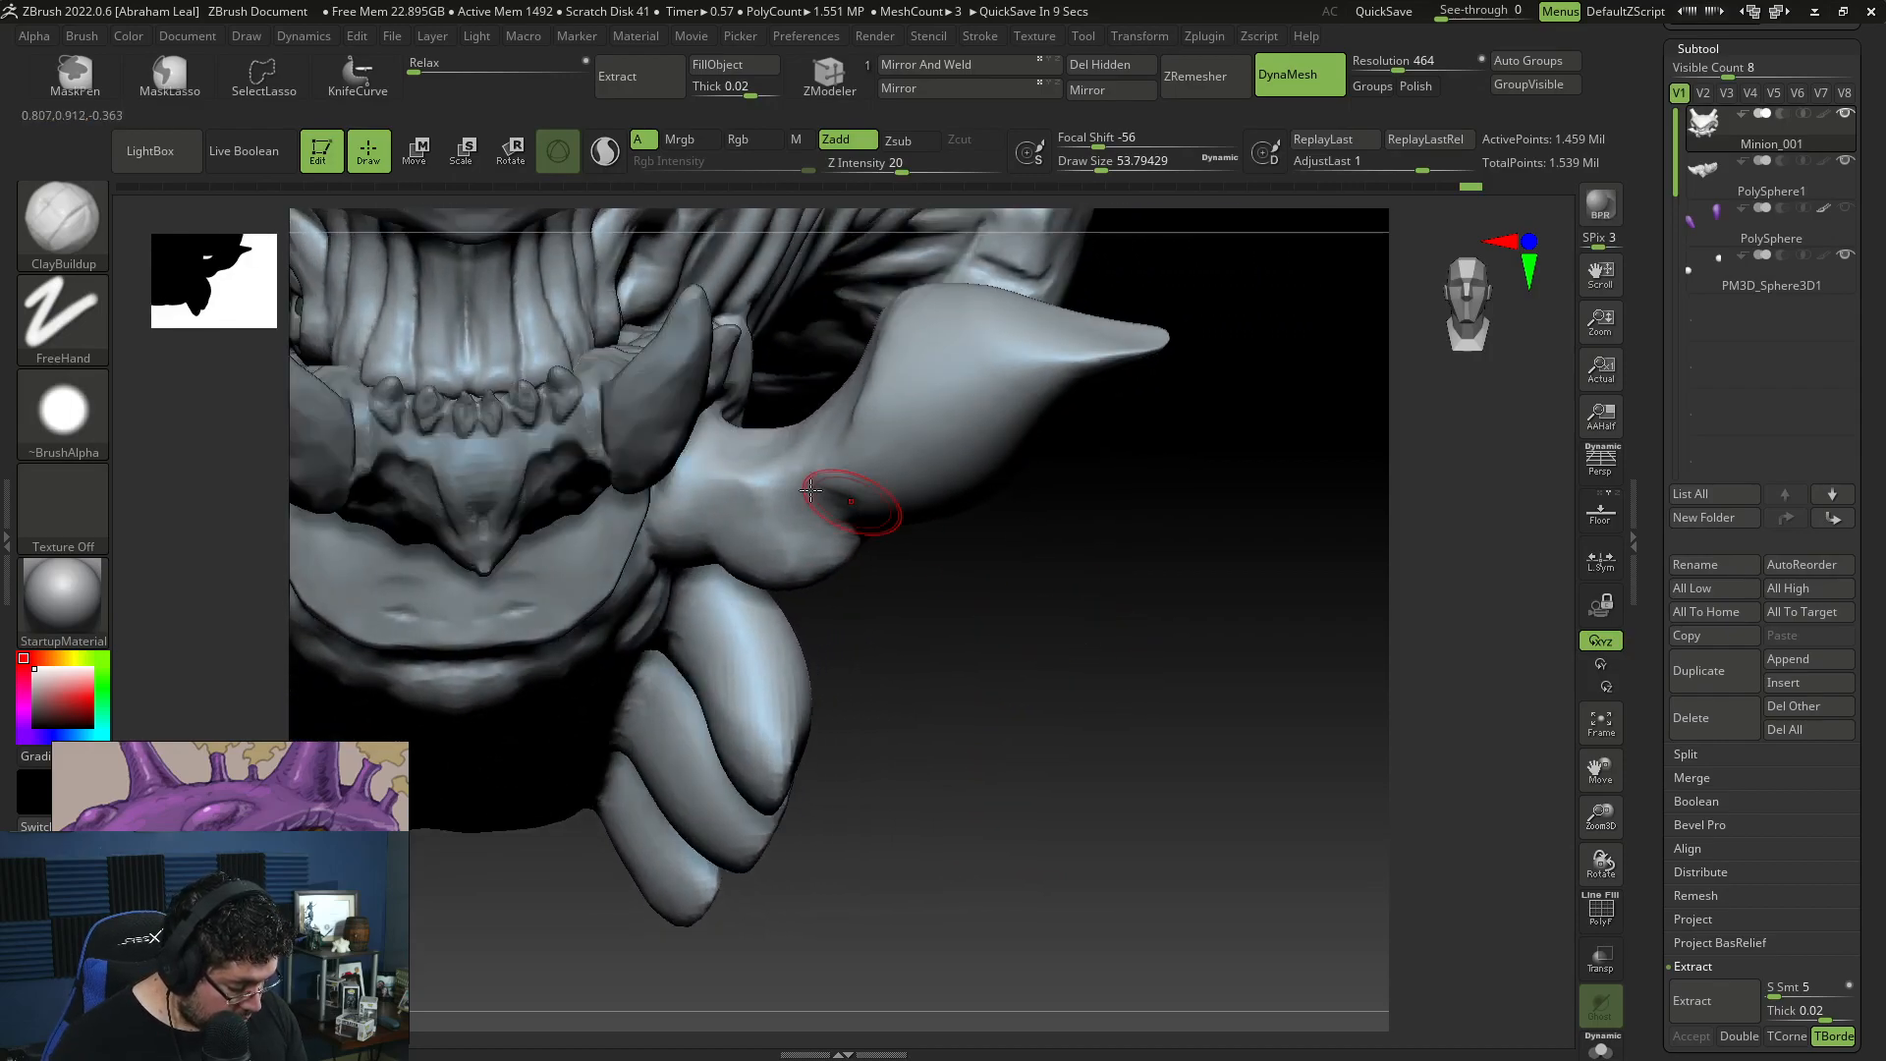
pyautogui.press('b')
pyautogui.press('d')
pyautogui.press('s')
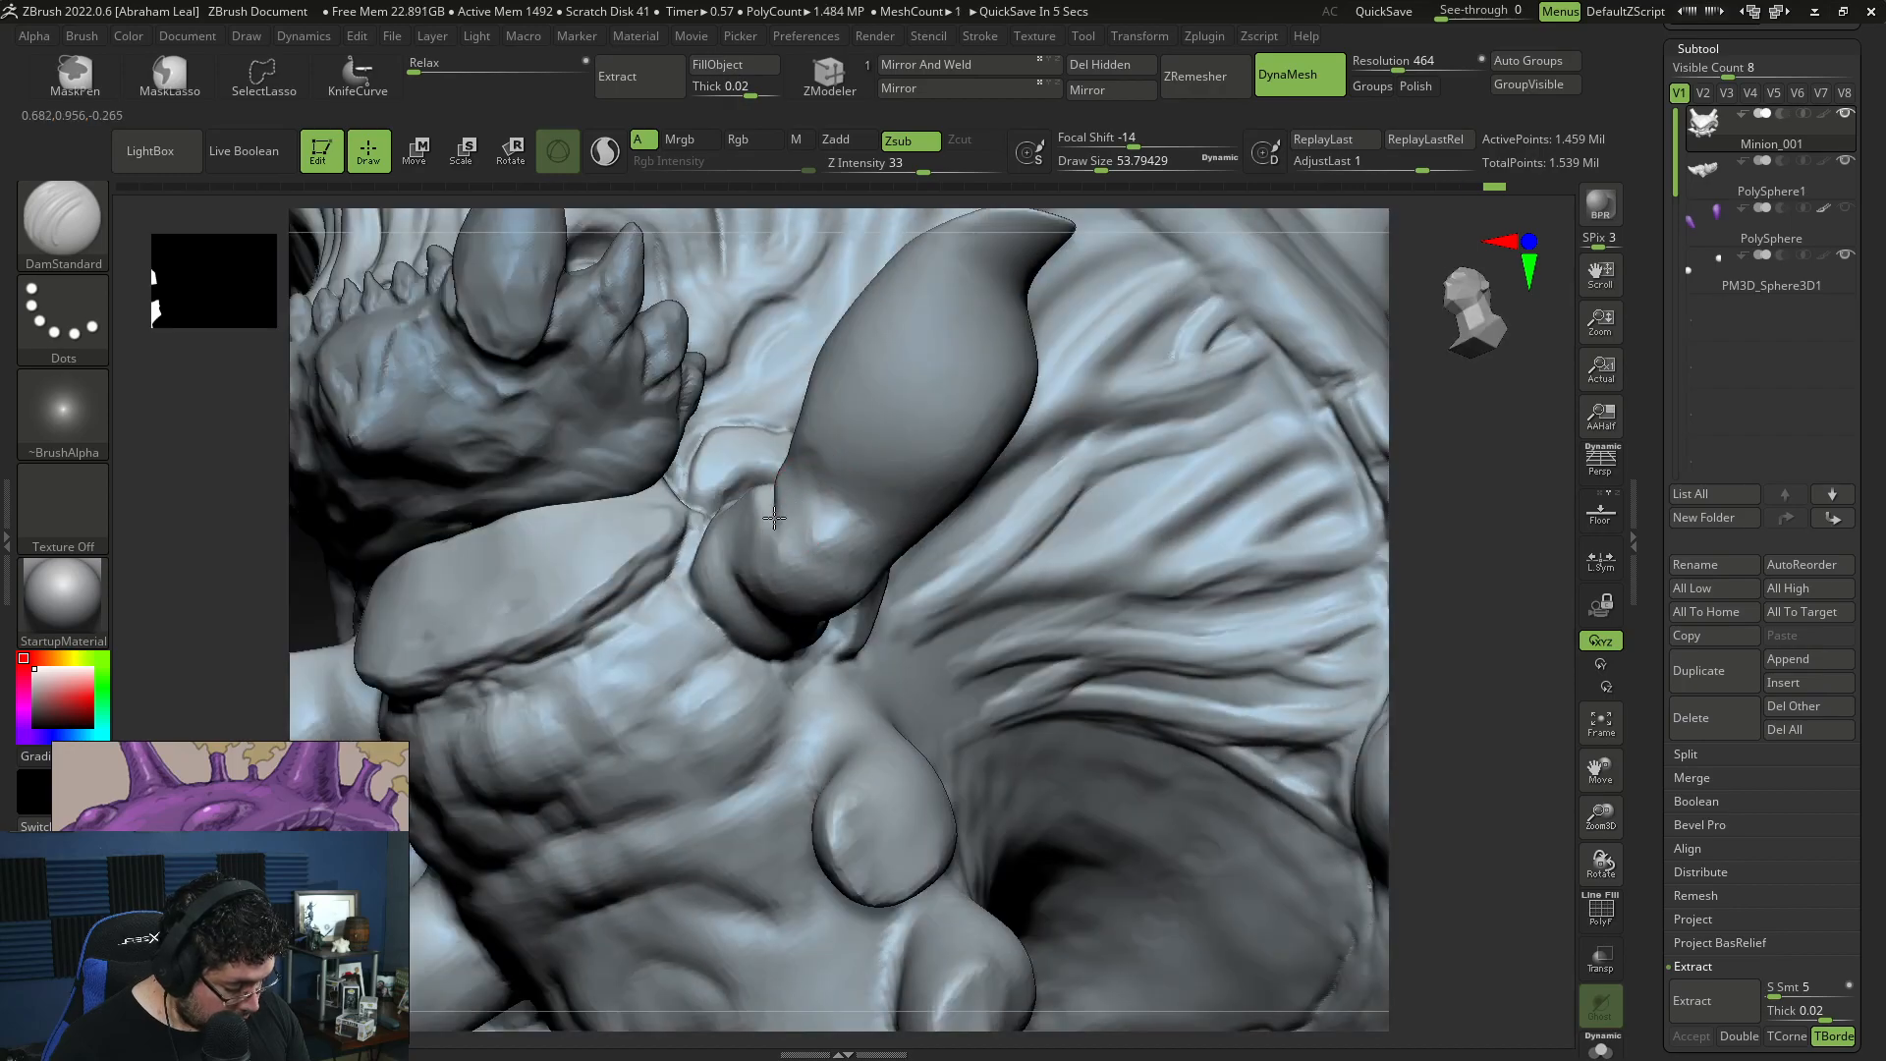
pyautogui.moveTo(1440, 665); pyautogui.dragTo(1022, 491)
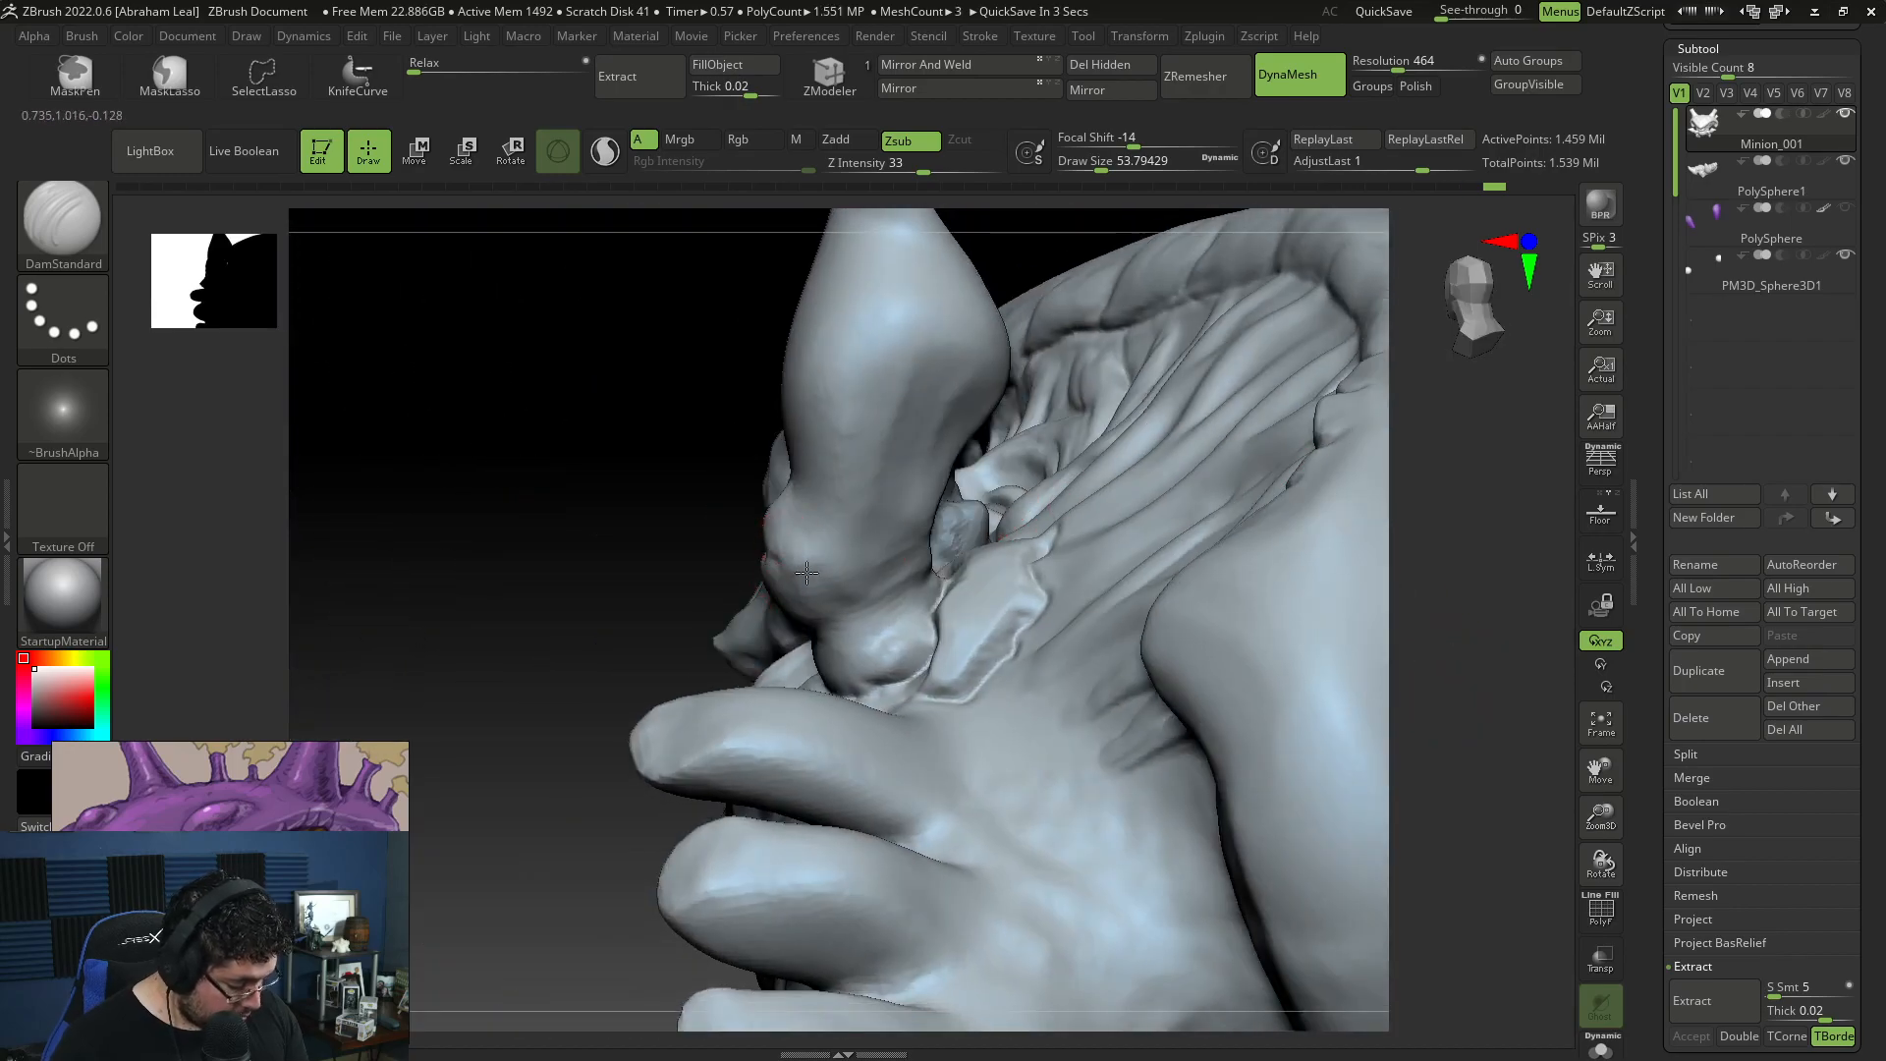
pyautogui.moveTo(843, 588); pyautogui.dragTo(879, 583)
pyautogui.moveTo(687, 452)
pyautogui.mouseDown()
pyautogui.moveTo(698, 602)
pyautogui.moveTo(711, 505)
pyautogui.mouseUp()
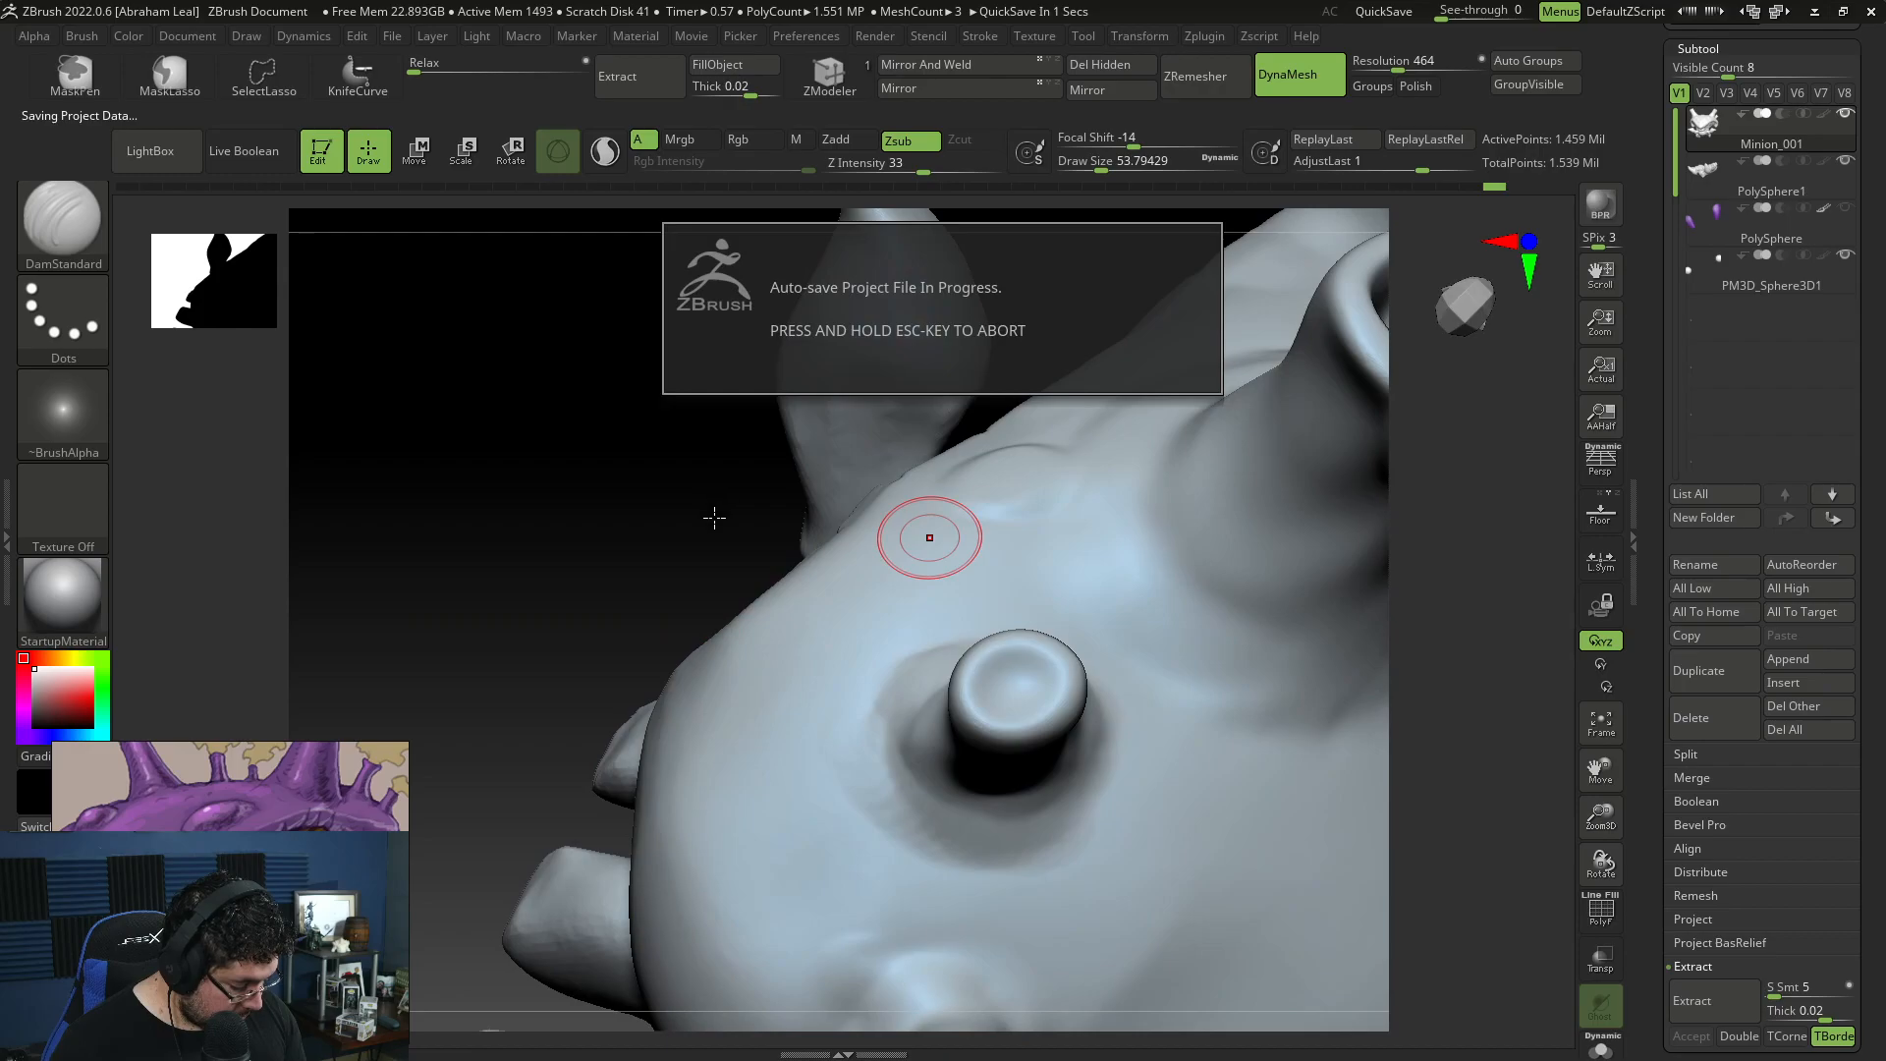
pyautogui.moveTo(737, 579); pyautogui.dragTo(668, 614)
pyautogui.moveTo(914, 577); pyautogui.dragTo(955, 501)
pyautogui.moveTo(950, 414); pyautogui.dragTo(917, 500)
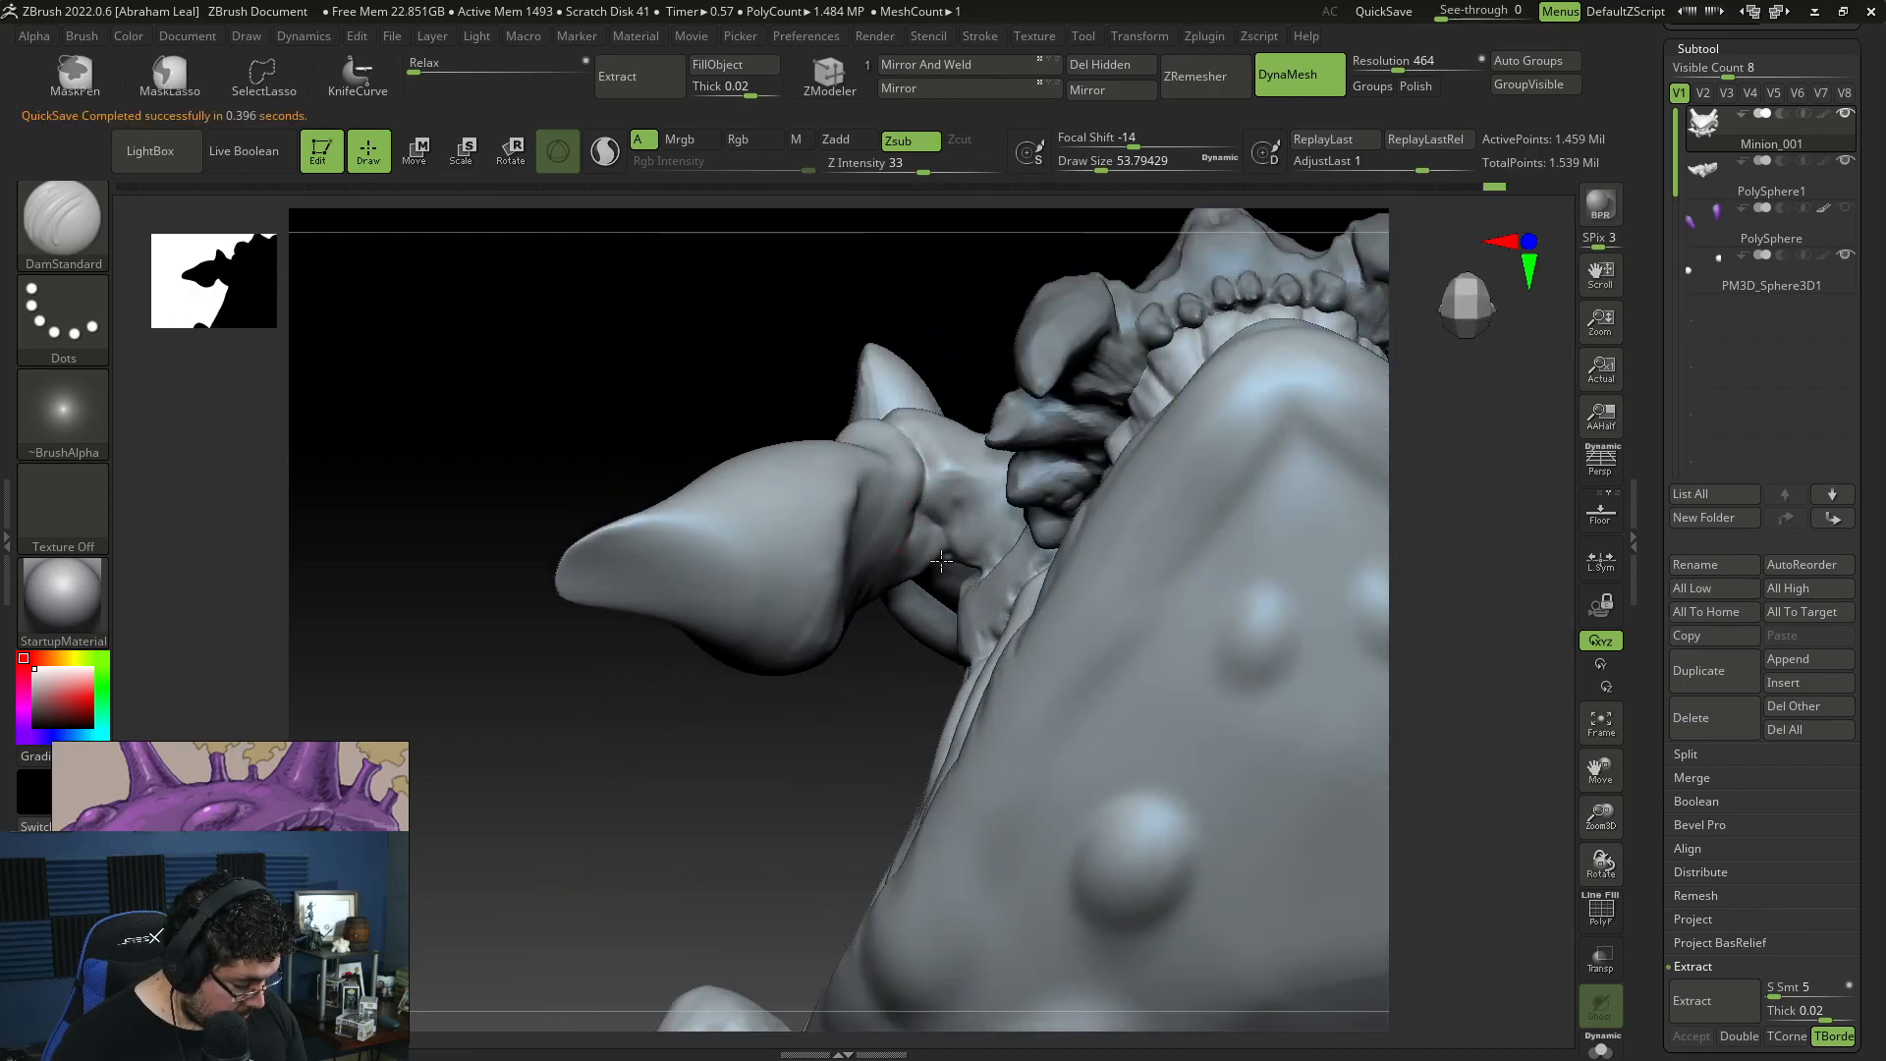
# Step: Build up rounded volume around the upper limb's joint with ClayBuildup at draw size about 44
pyautogui.press('b')
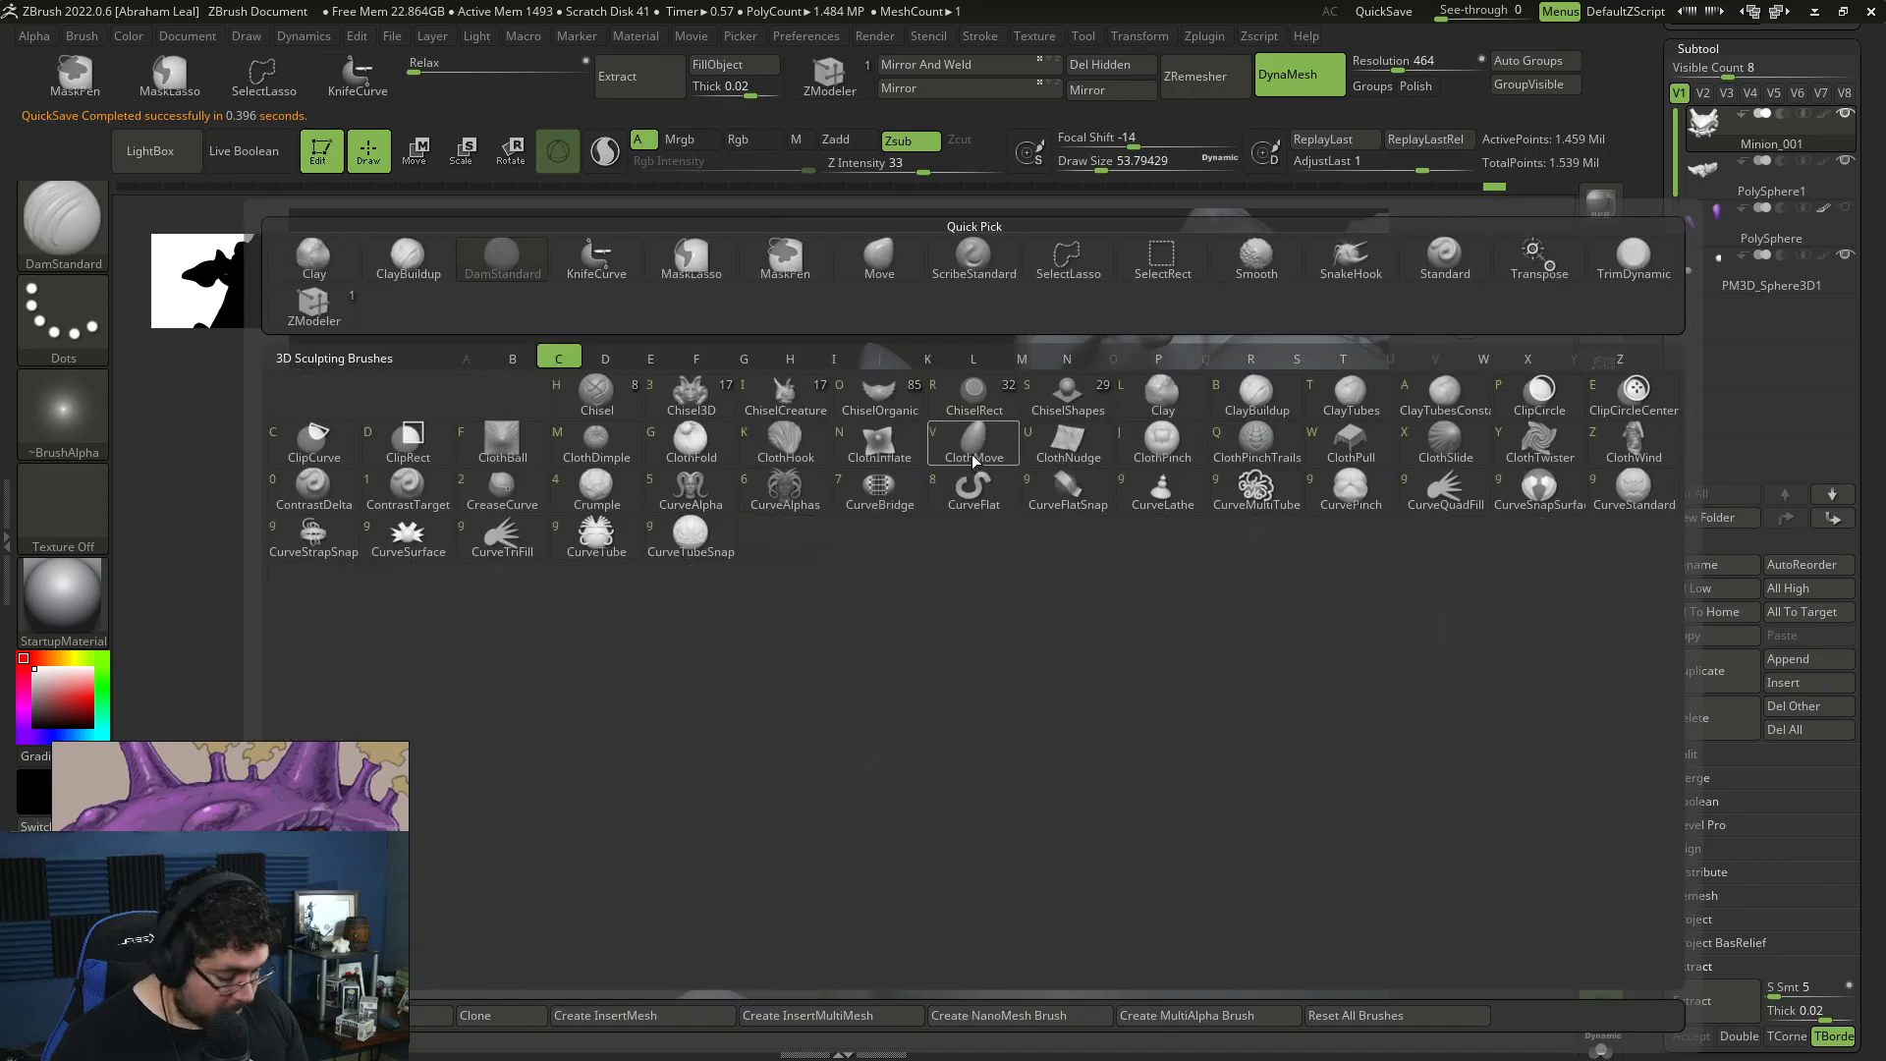
pyautogui.press('c')
pyautogui.press('b')
pyautogui.moveTo(871, 633)
pyautogui.mouseDown()
pyautogui.moveTo(947, 499)
pyautogui.moveTo(929, 546)
pyautogui.mouseUp()
pyautogui.moveTo(754, 594)
pyautogui.mouseDown()
pyautogui.moveTo(762, 560)
pyautogui.moveTo(852, 486)
pyautogui.mouseUp()
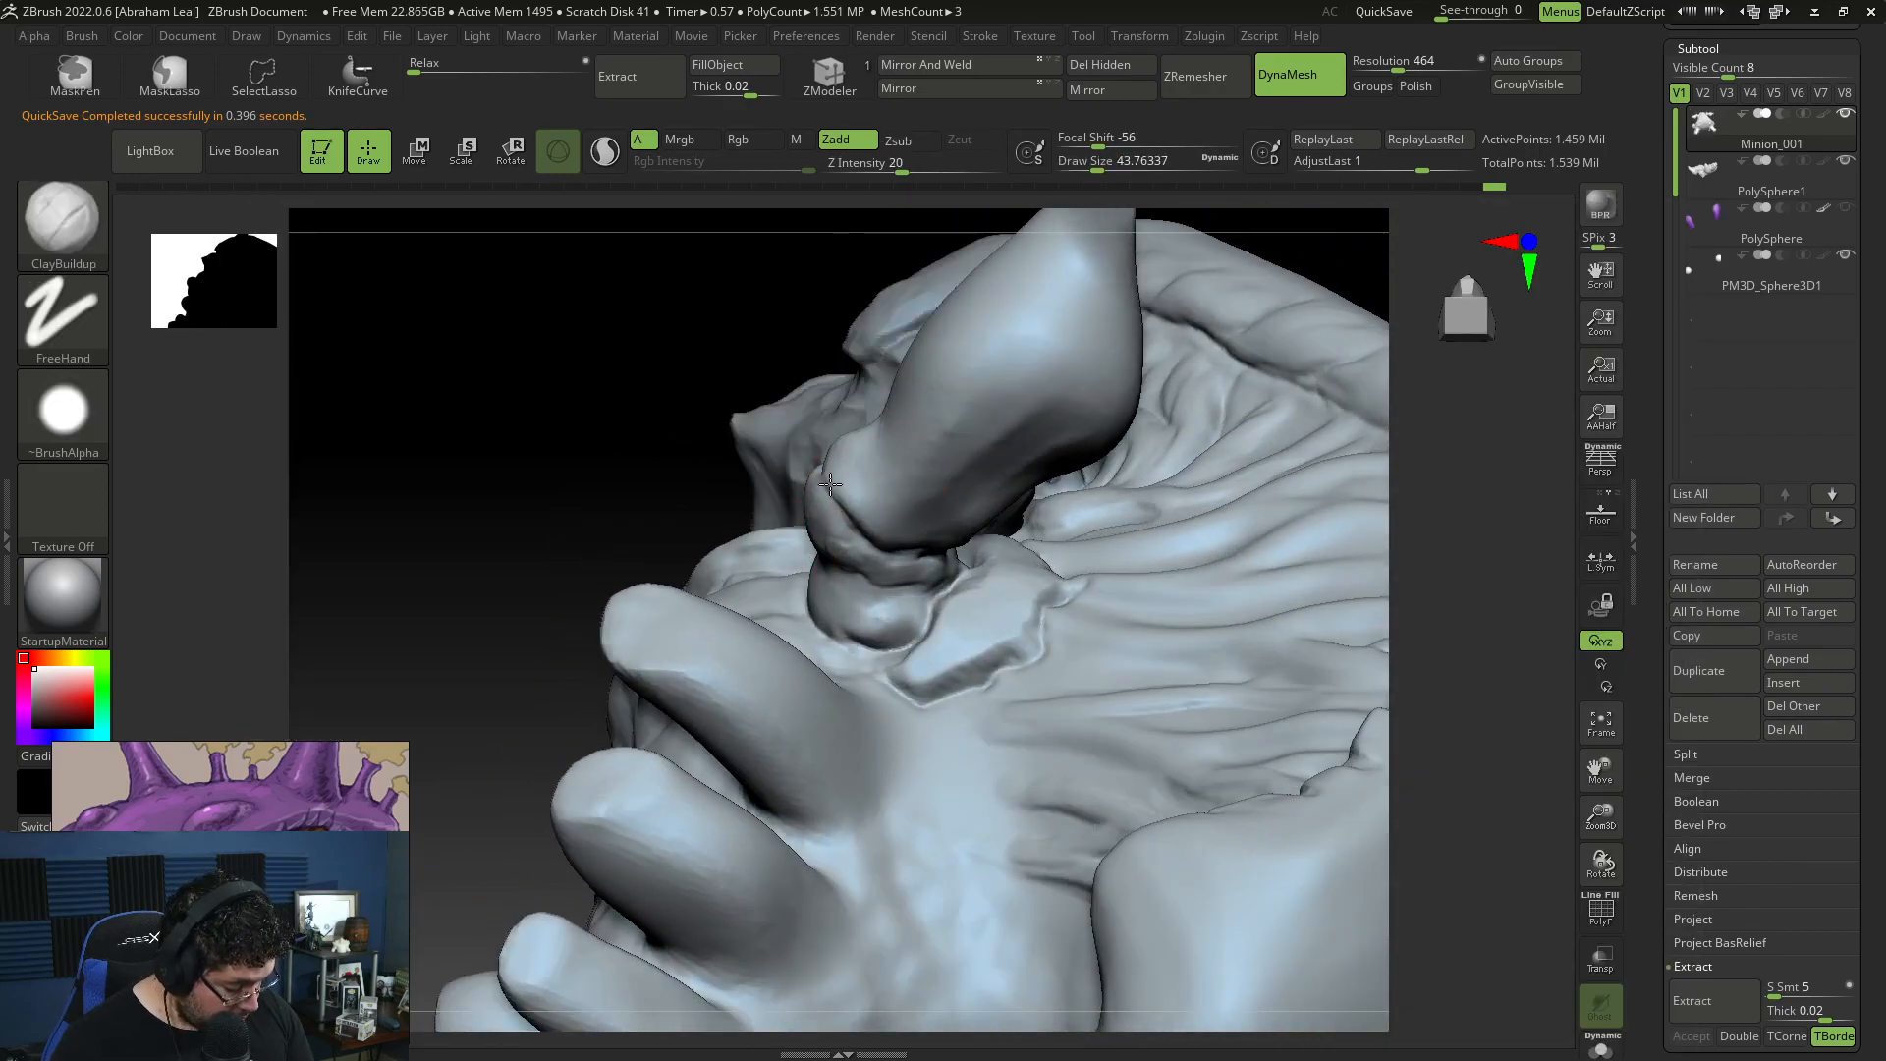
pyautogui.moveTo(766, 321); pyautogui.dragTo(826, 353)
pyautogui.moveTo(830, 480)
pyautogui.mouseDown()
pyautogui.moveTo(815, 491)
pyautogui.moveTo(829, 480)
pyautogui.mouseUp()
# Step: Sharpen the crease between the limb's two segments with DamStandard at draw size about 35
pyautogui.press('b')
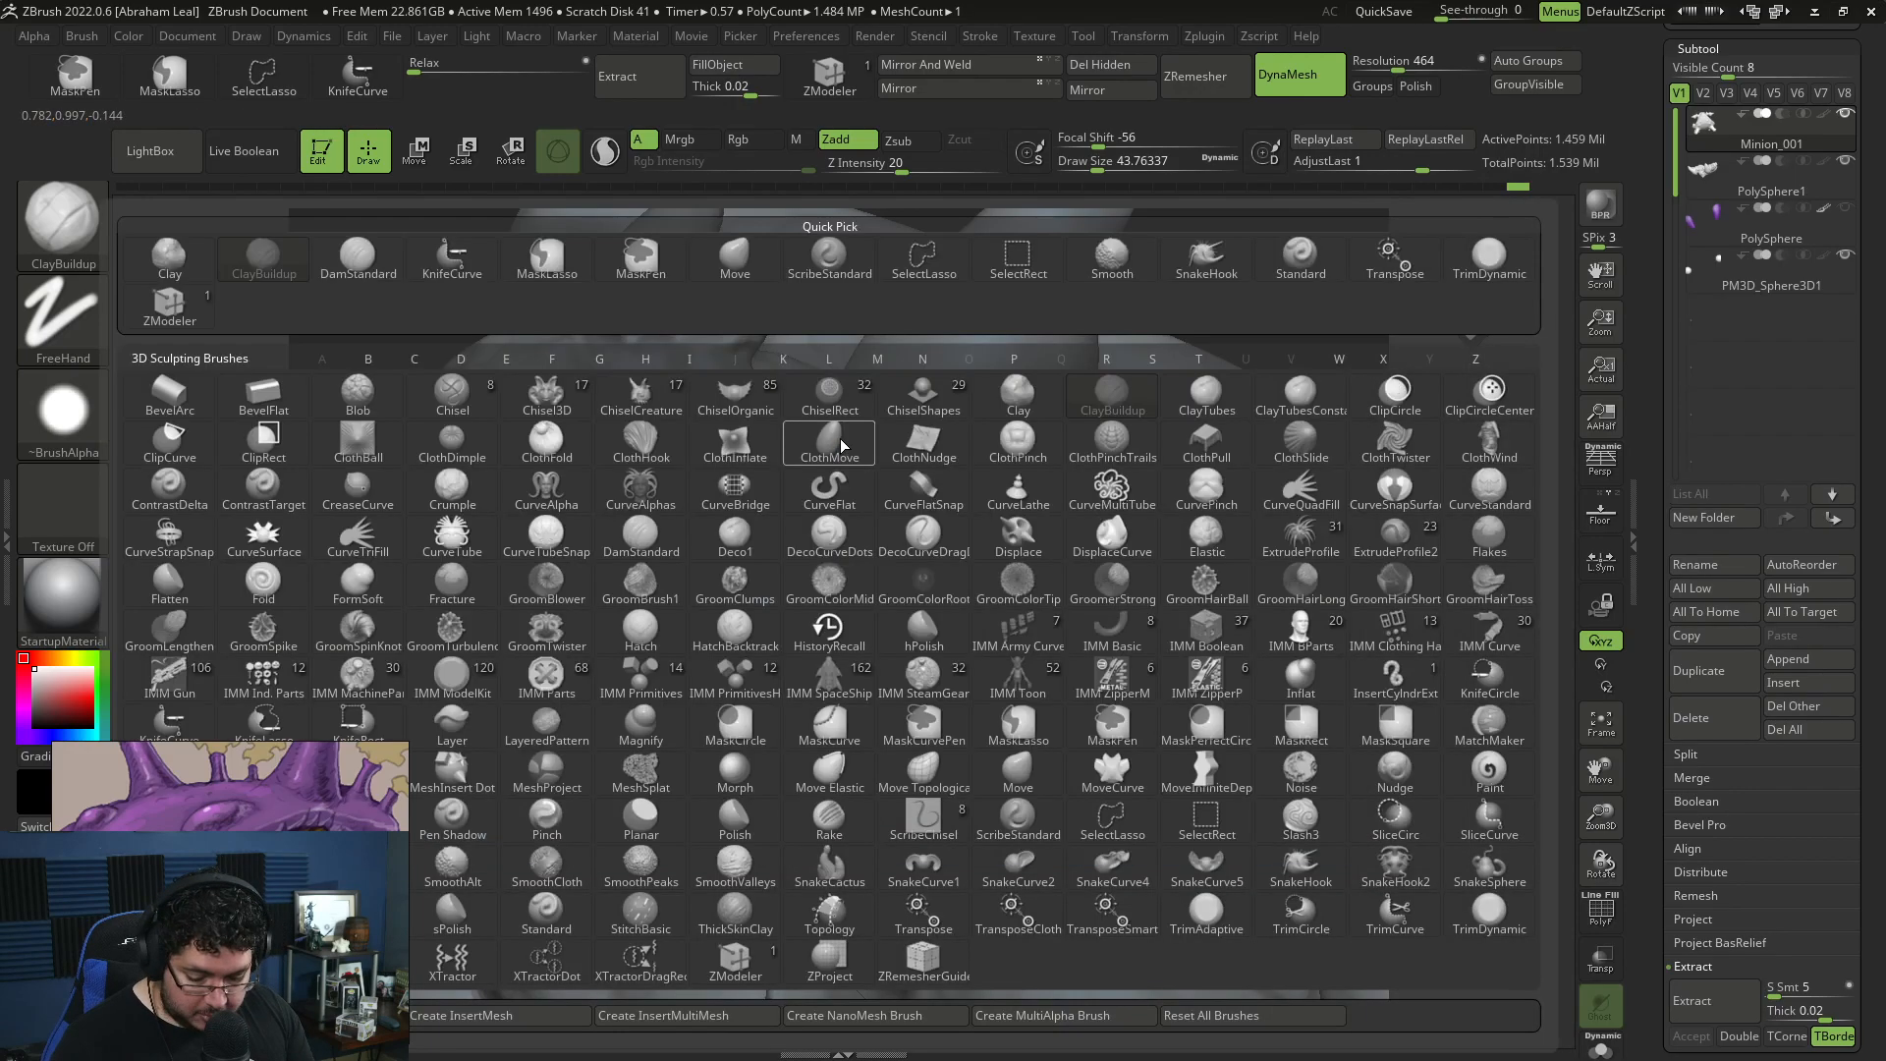
pyautogui.press('d')
pyautogui.press('s')
pyautogui.press('space')
pyautogui.moveTo(1212, 334); pyautogui.dragTo(1149, 218)
pyautogui.moveTo(1046, 529); pyautogui.dragTo(983, 518)
pyautogui.moveTo(983, 518); pyautogui.dragTo(950, 534, button='right')
pyautogui.moveTo(950, 534); pyautogui.dragTo(958, 476)
pyautogui.moveTo(958, 475)
pyautogui.mouseDown(button='right')
pyautogui.moveTo(960, 400)
pyautogui.moveTo(949, 506)
pyautogui.mouseUp(button='right')
pyautogui.moveTo(949, 506); pyautogui.dragTo(976, 437)
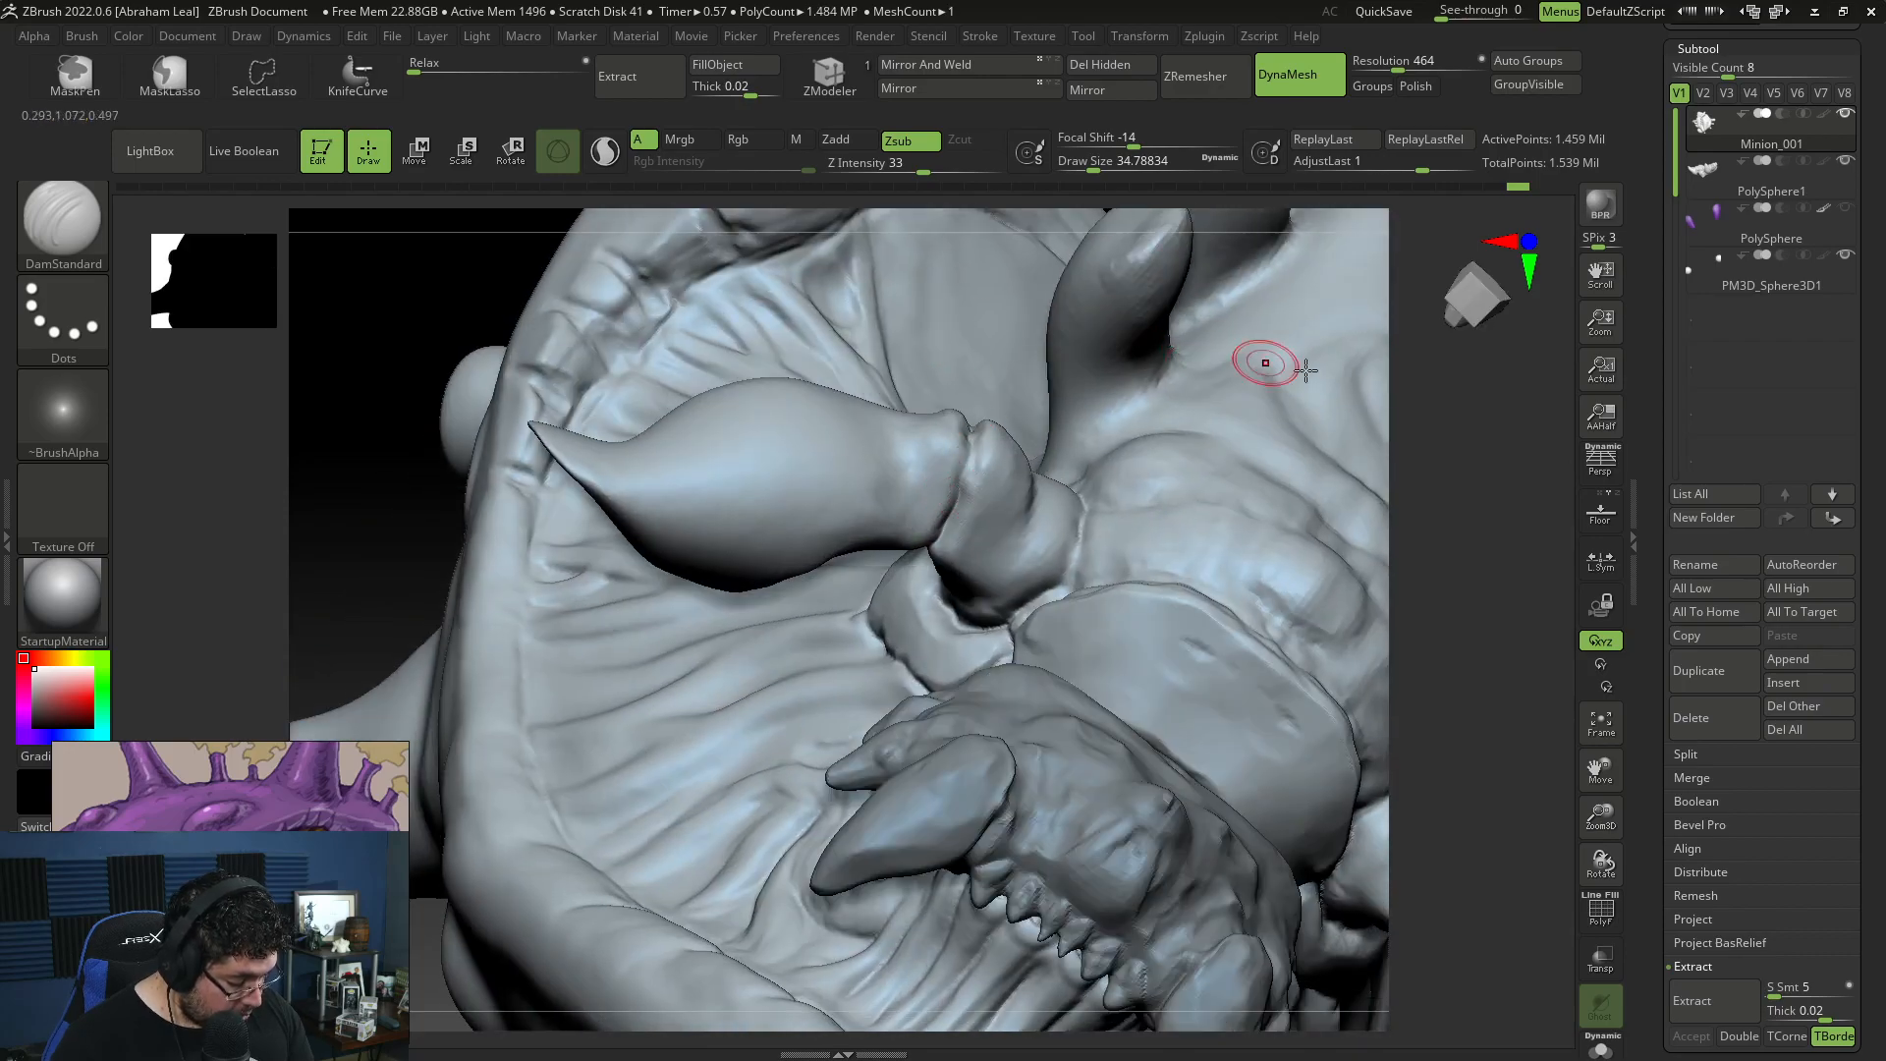
pyautogui.moveTo(1422, 432); pyautogui.dragTo(1432, 384)
# Step: Show the PolySphere claw to check how it meets the limb, and hide it again
pyautogui.click(1845, 210)
pyautogui.moveTo(940, 351); pyautogui.dragTo(1157, 255)
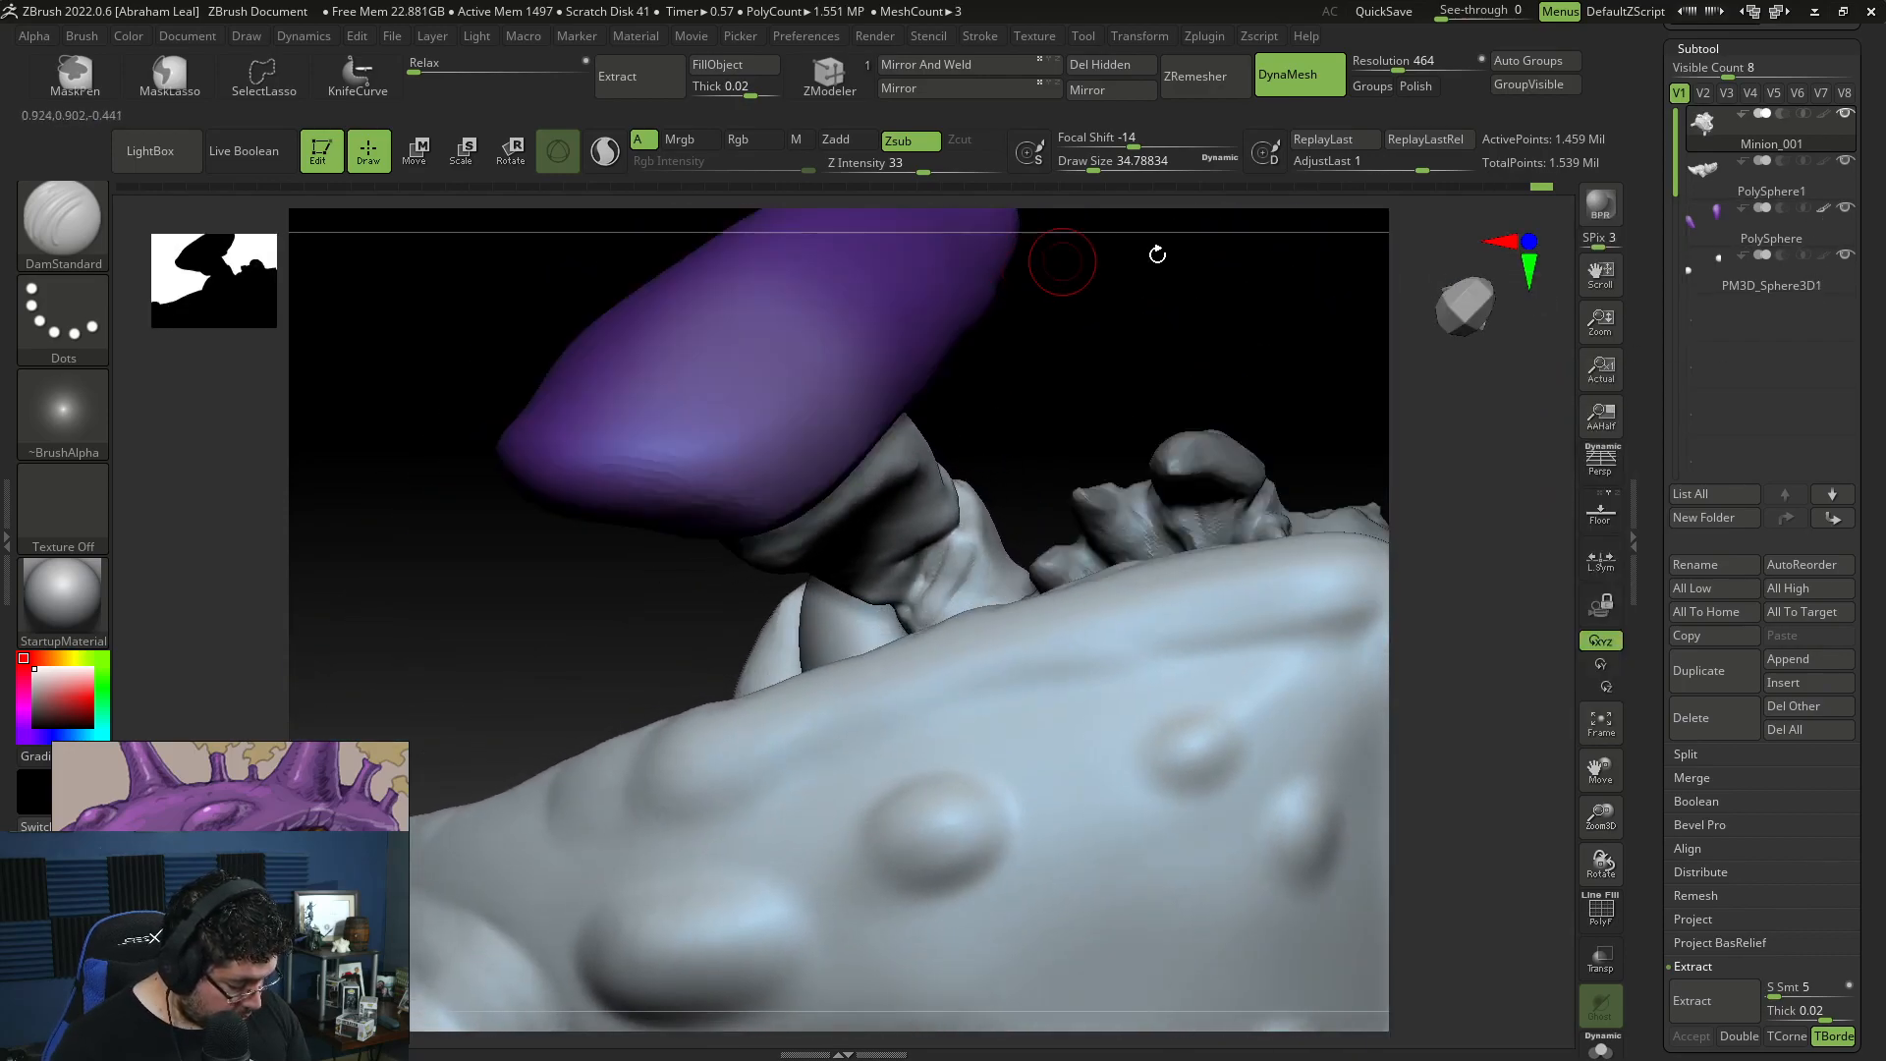
pyautogui.click(1844, 260)
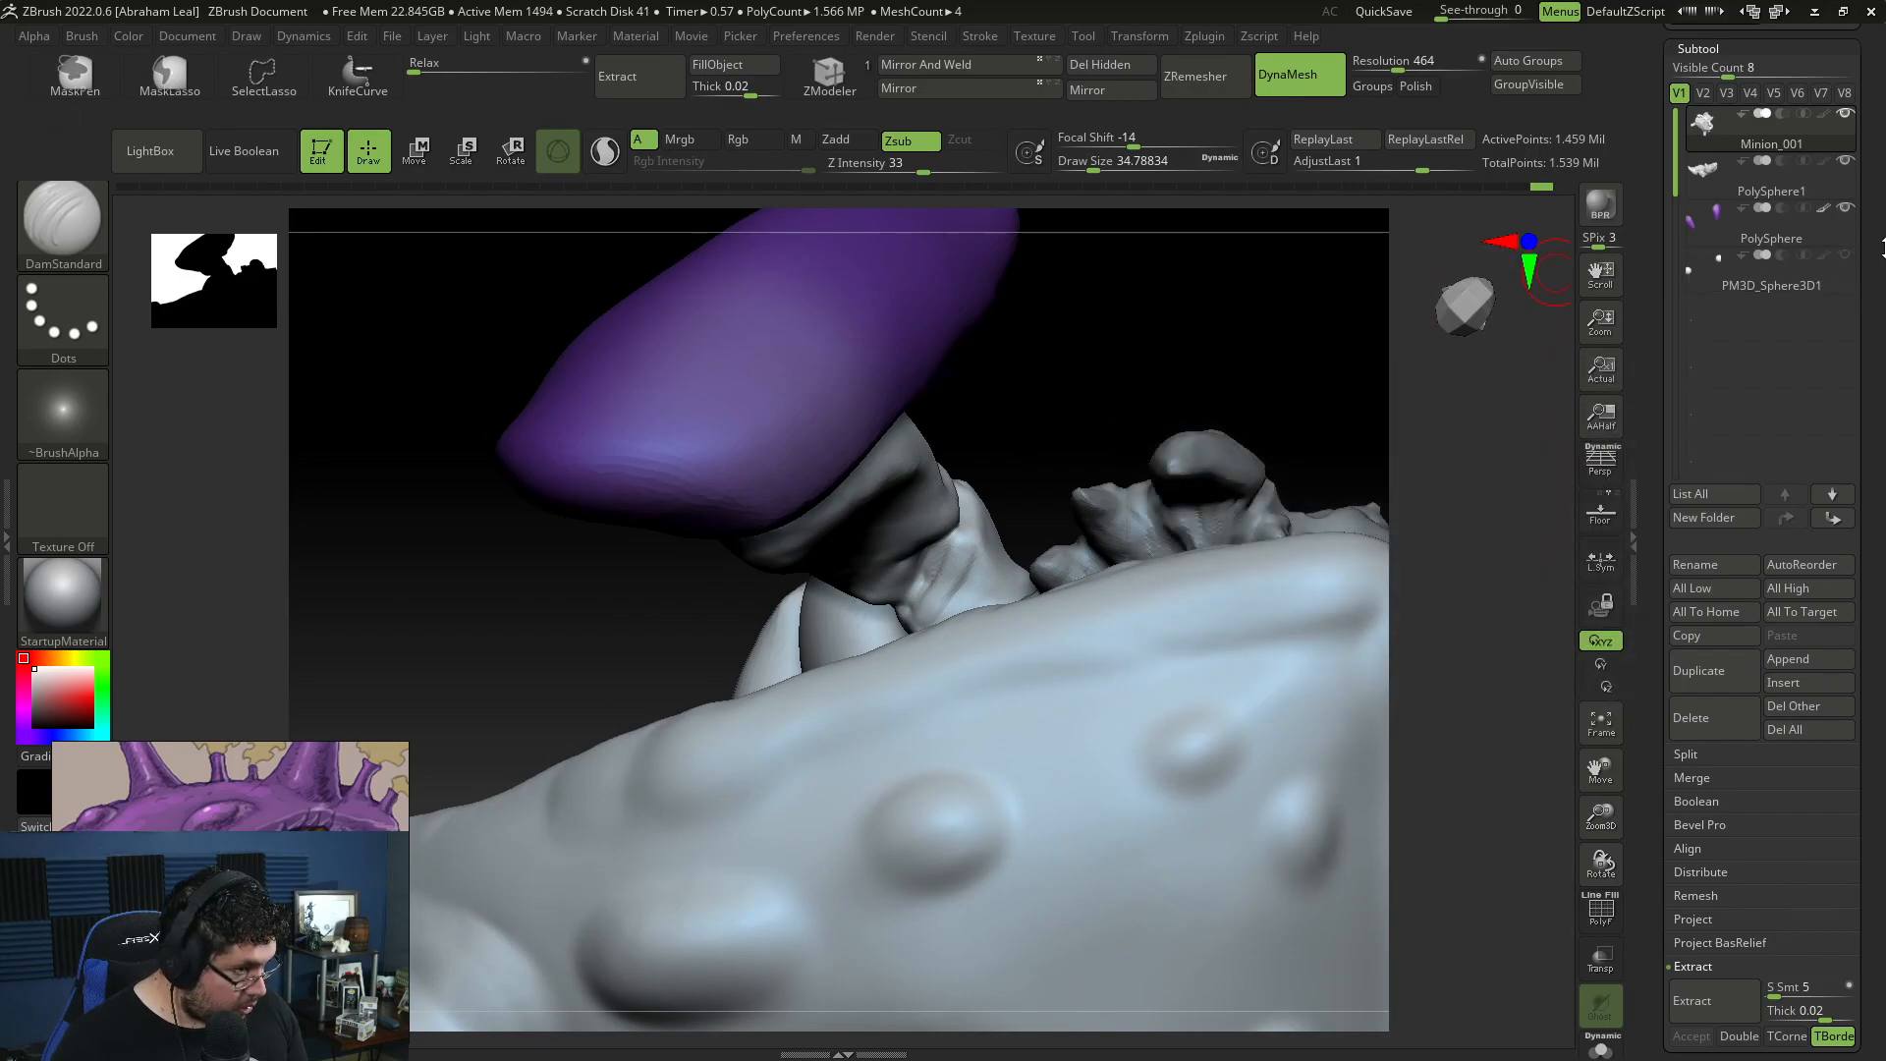
pyautogui.click(1848, 212)
# Step: Flatten the pointed tip of the limb's outer segment with TrimDynamic at draw size about 77
pyautogui.moveTo(1081, 348)
pyautogui.mouseDown()
pyautogui.moveTo(1052, 381)
pyautogui.moveTo(1068, 319)
pyautogui.moveTo(982, 393)
pyautogui.moveTo(992, 357)
pyautogui.moveTo(972, 371)
pyautogui.moveTo(1043, 307)
pyautogui.mouseUp()
pyautogui.press('b')
pyautogui.press('t')
pyautogui.press('d')
pyautogui.press('s')
pyautogui.moveTo(882, 430)
pyautogui.mouseDown()
pyautogui.moveTo(943, 373)
pyautogui.moveTo(979, 387)
pyautogui.moveTo(967, 462)
pyautogui.moveTo(977, 373)
pyautogui.moveTo(990, 393)
pyautogui.mouseUp()
pyautogui.moveTo(1488, 539)
pyautogui.keyDown('alt'); pyautogui.mouseDown()
pyautogui.moveTo(1414, 442)
pyautogui.moveTo(1359, 285)
pyautogui.moveTo(1492, 206)
pyautogui.moveTo(1313, 560)
pyautogui.moveTo(1296, 724)
pyautogui.moveTo(1245, 691)
pyautogui.mouseUp(); pyautogui.keyUp('alt')
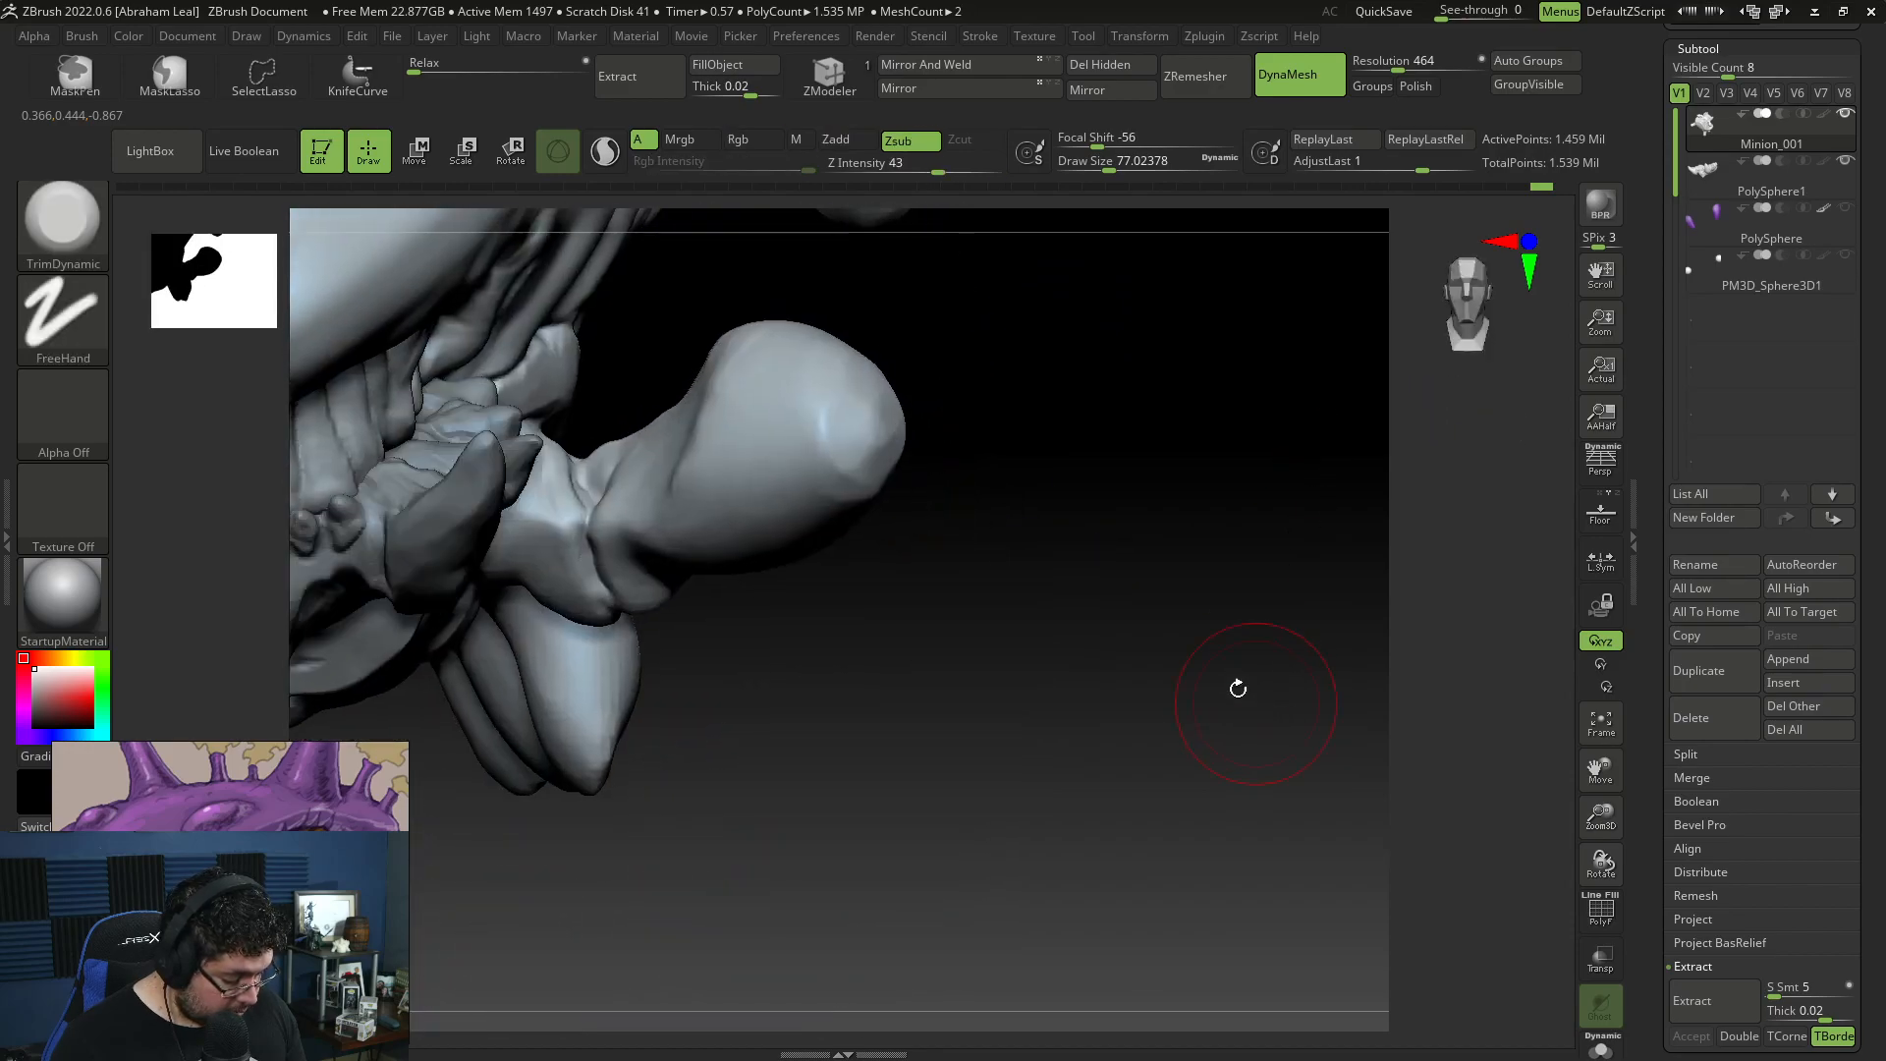
pyautogui.moveTo(893, 649)
pyautogui.mouseDown()
pyautogui.moveTo(895, 438)
pyautogui.moveTo(780, 426)
pyautogui.mouseUp()
# Step: Cut fine creases into the limb's joint with DamStandard at draw size about 27
pyautogui.press('b')
pyautogui.press('c')
pyautogui.press('b')
pyautogui.press('space')
pyautogui.press('b')
pyautogui.press('d')
pyautogui.press('s')
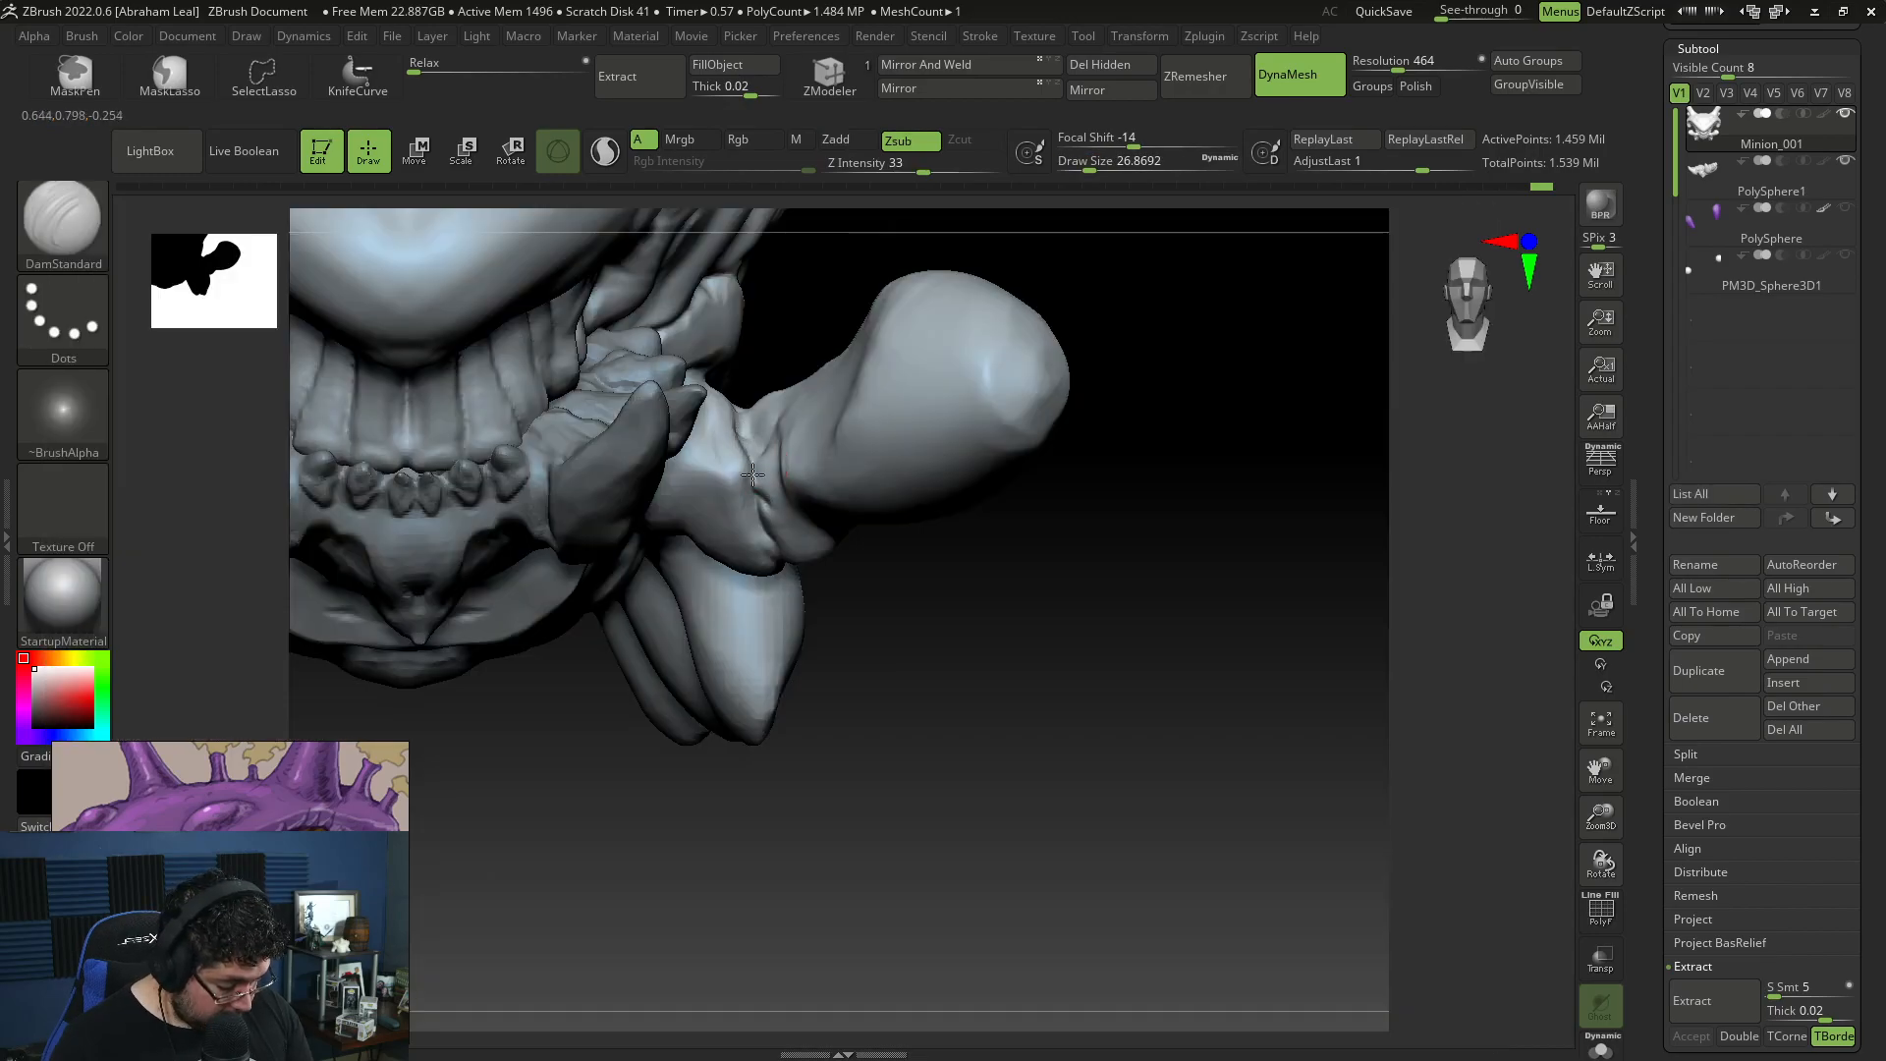
pyautogui.moveTo(859, 630); pyautogui.dragTo(870, 556)
# Step: Plane the surface next to the limb's joint with TrimDynamic at draw size about 74
pyautogui.press('b')
pyautogui.press('t')
pyautogui.press('d')
pyautogui.press('space')
pyautogui.moveTo(800, 429); pyautogui.dragTo(813, 428)
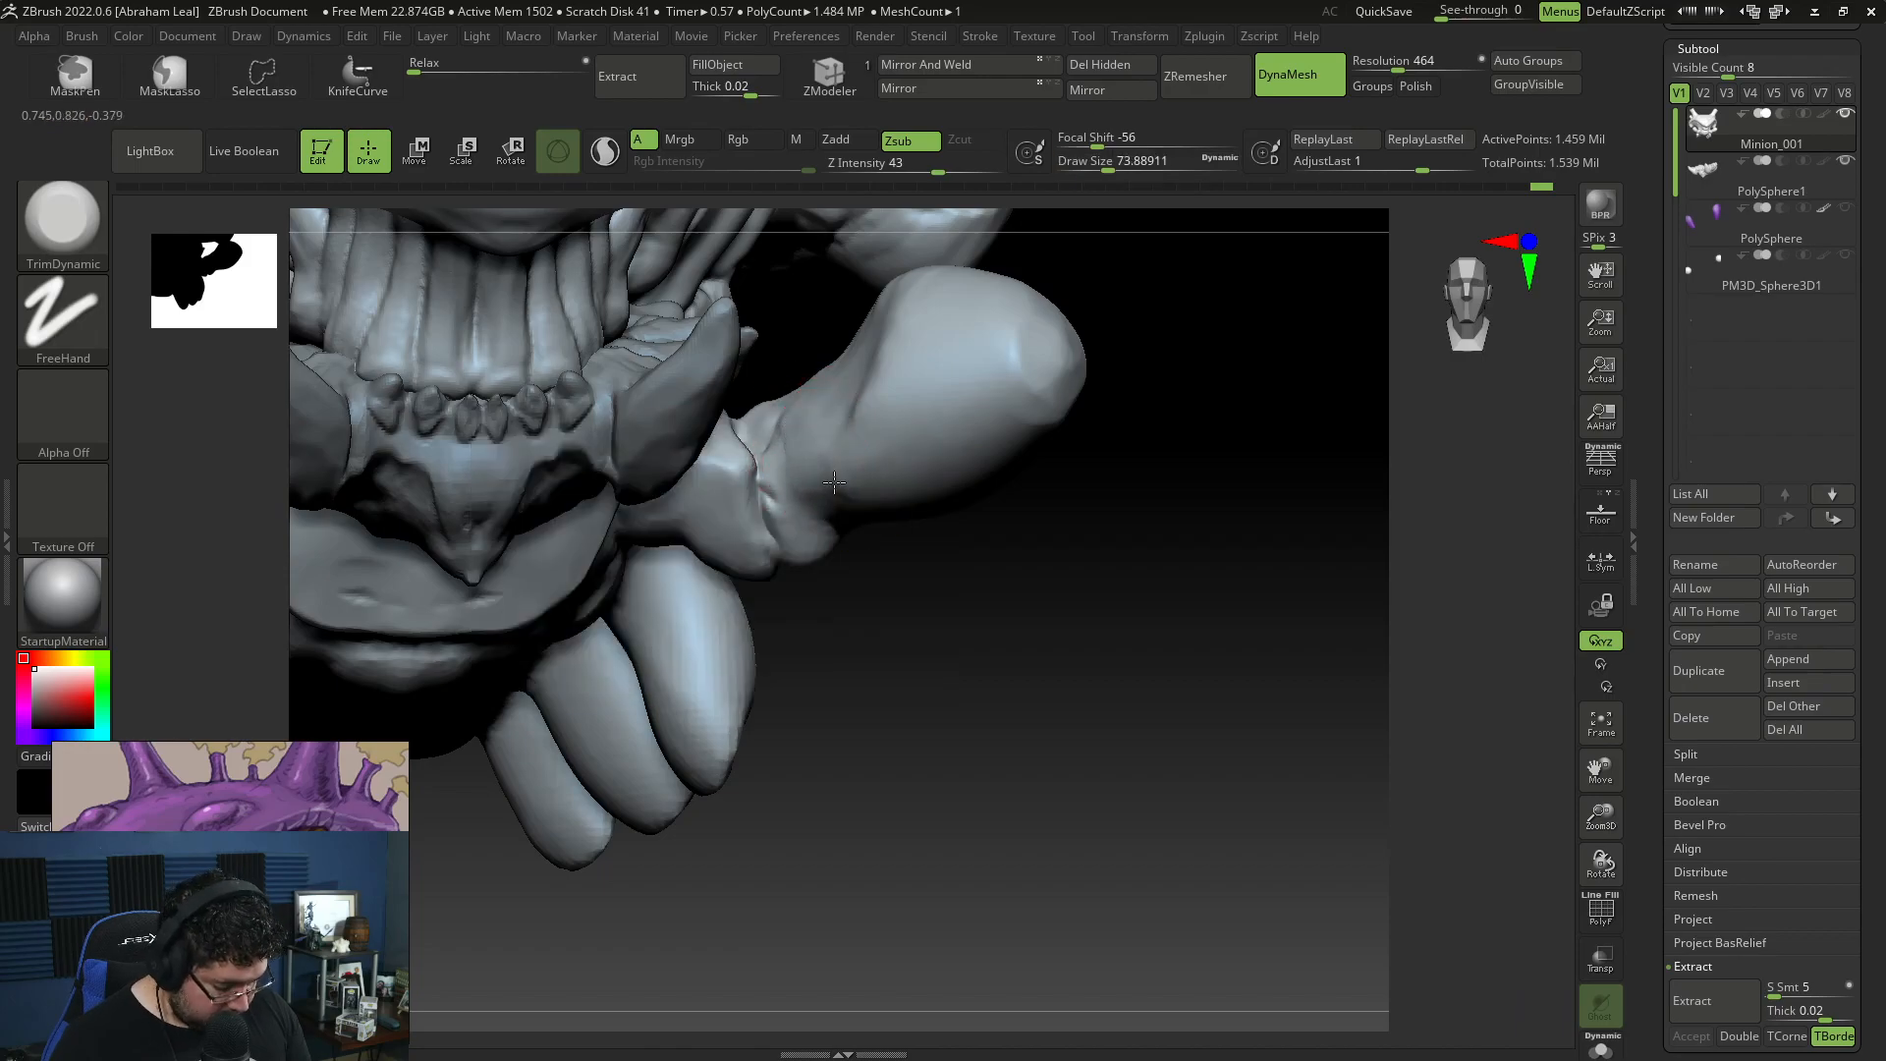
# Step: Build up skin folds on the front of the limb's outer segment with ClayBuildup at draw size about 87
pyautogui.press('b')
pyautogui.press('c')
pyautogui.press('b')
pyautogui.press('space')
pyautogui.moveTo(835, 426); pyautogui.dragTo(817, 428)
pyautogui.moveTo(846, 394)
pyautogui.mouseDown()
pyautogui.moveTo(831, 440)
pyautogui.moveTo(857, 493)
pyautogui.mouseUp()
pyautogui.press('space')
pyautogui.moveTo(833, 417); pyautogui.dragTo(845, 417)
pyautogui.moveTo(823, 397); pyautogui.dragTo(802, 434)
pyautogui.moveTo(892, 577); pyautogui.dragTo(888, 456)
pyautogui.moveTo(1155, 360); pyautogui.dragTo(873, 337)
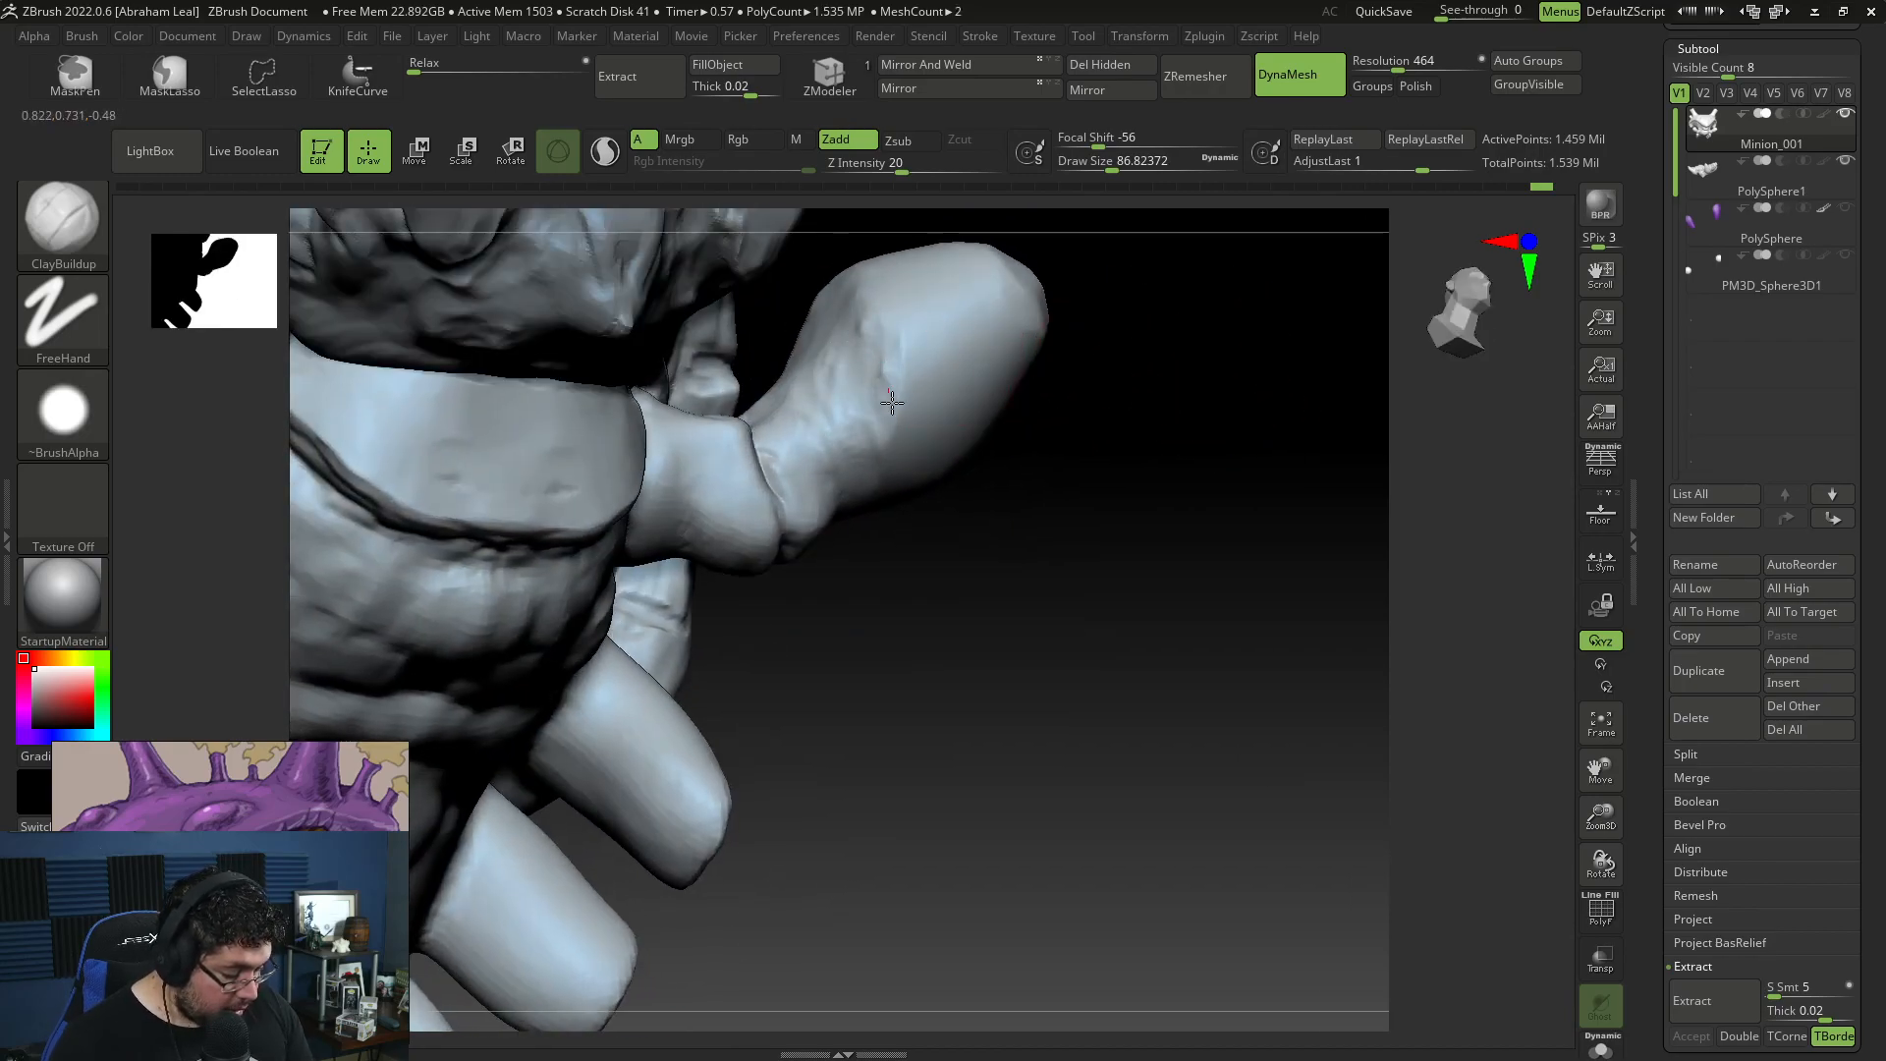
# Step: Continue the ClayBuildup folds around the underside and back of the outer limb segment at draw size about 87
pyautogui.moveTo(1043, 469); pyautogui.dragTo(1022, 538)
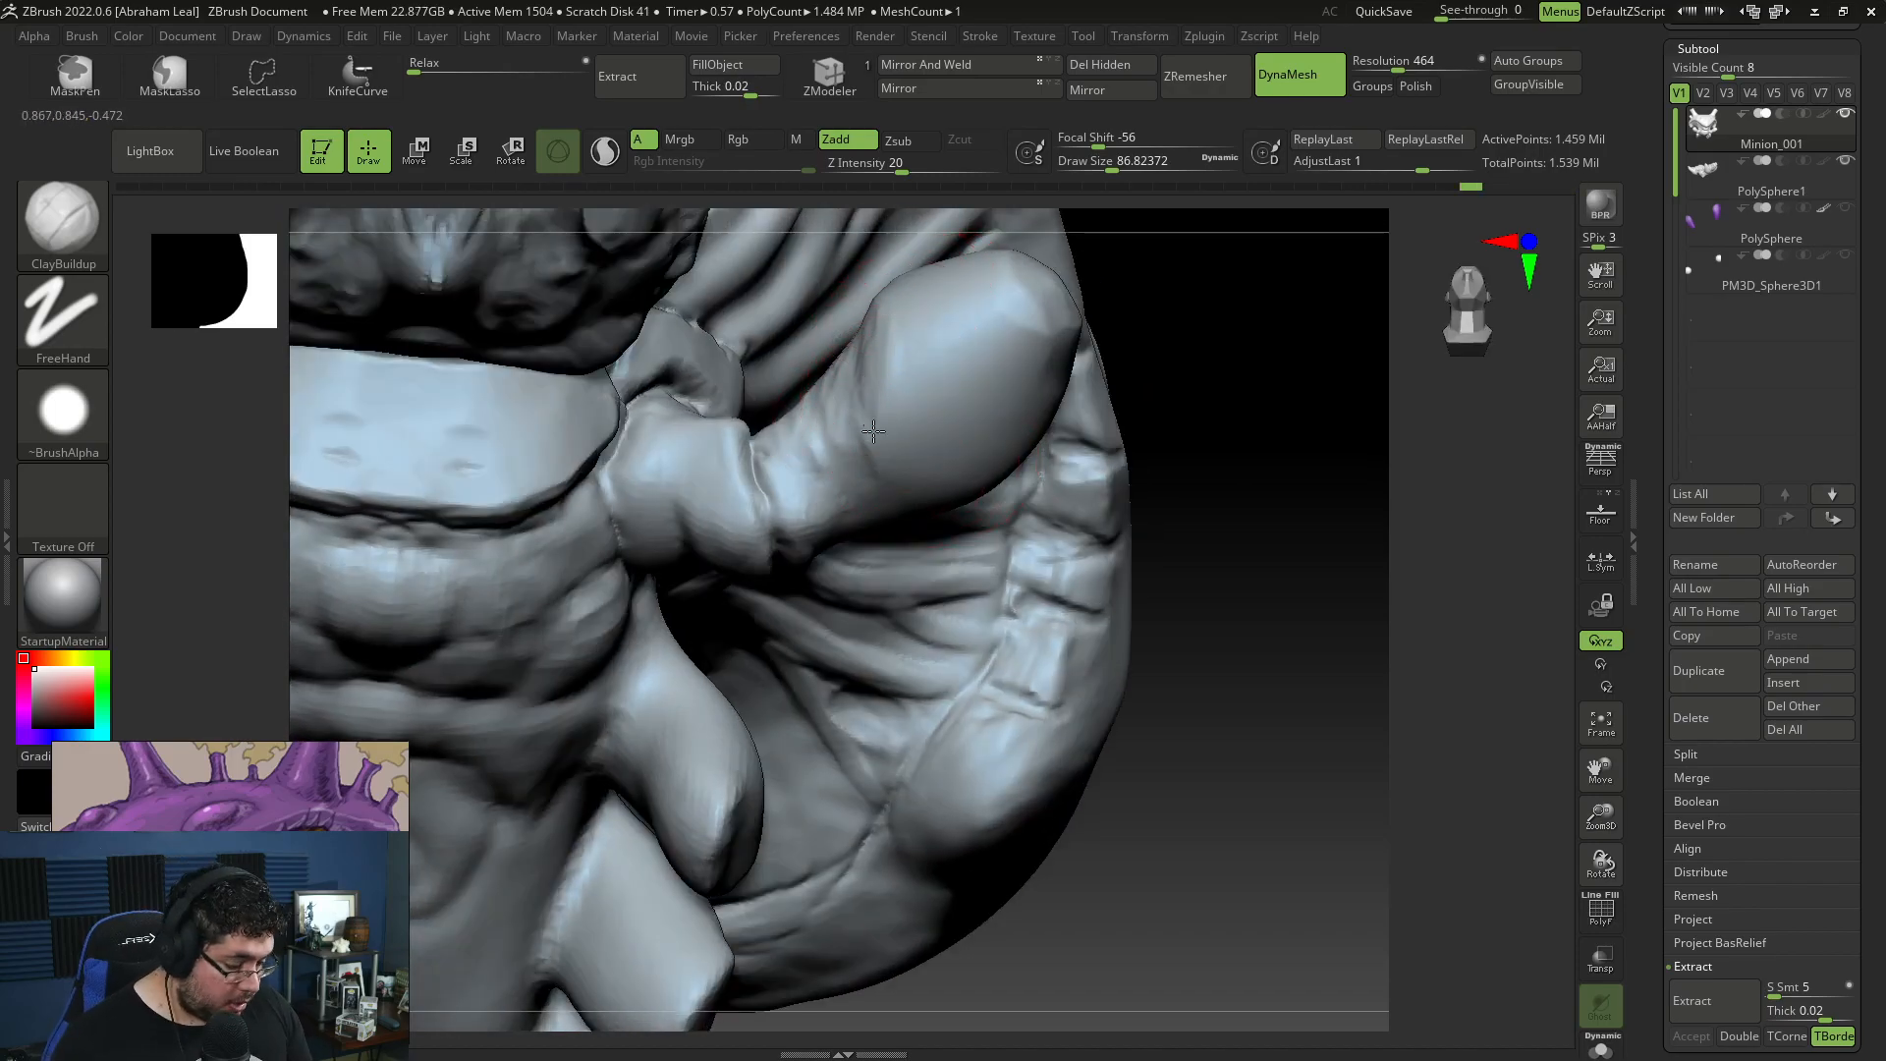
pyautogui.moveTo(1259, 442); pyautogui.dragTo(1266, 589)
pyautogui.moveTo(1000, 525)
pyautogui.mouseDown()
pyautogui.moveTo(1002, 556)
pyautogui.moveTo(1084, 643)
pyautogui.moveTo(1031, 614)
pyautogui.moveTo(1069, 698)
pyautogui.moveTo(762, 433)
pyautogui.mouseUp()
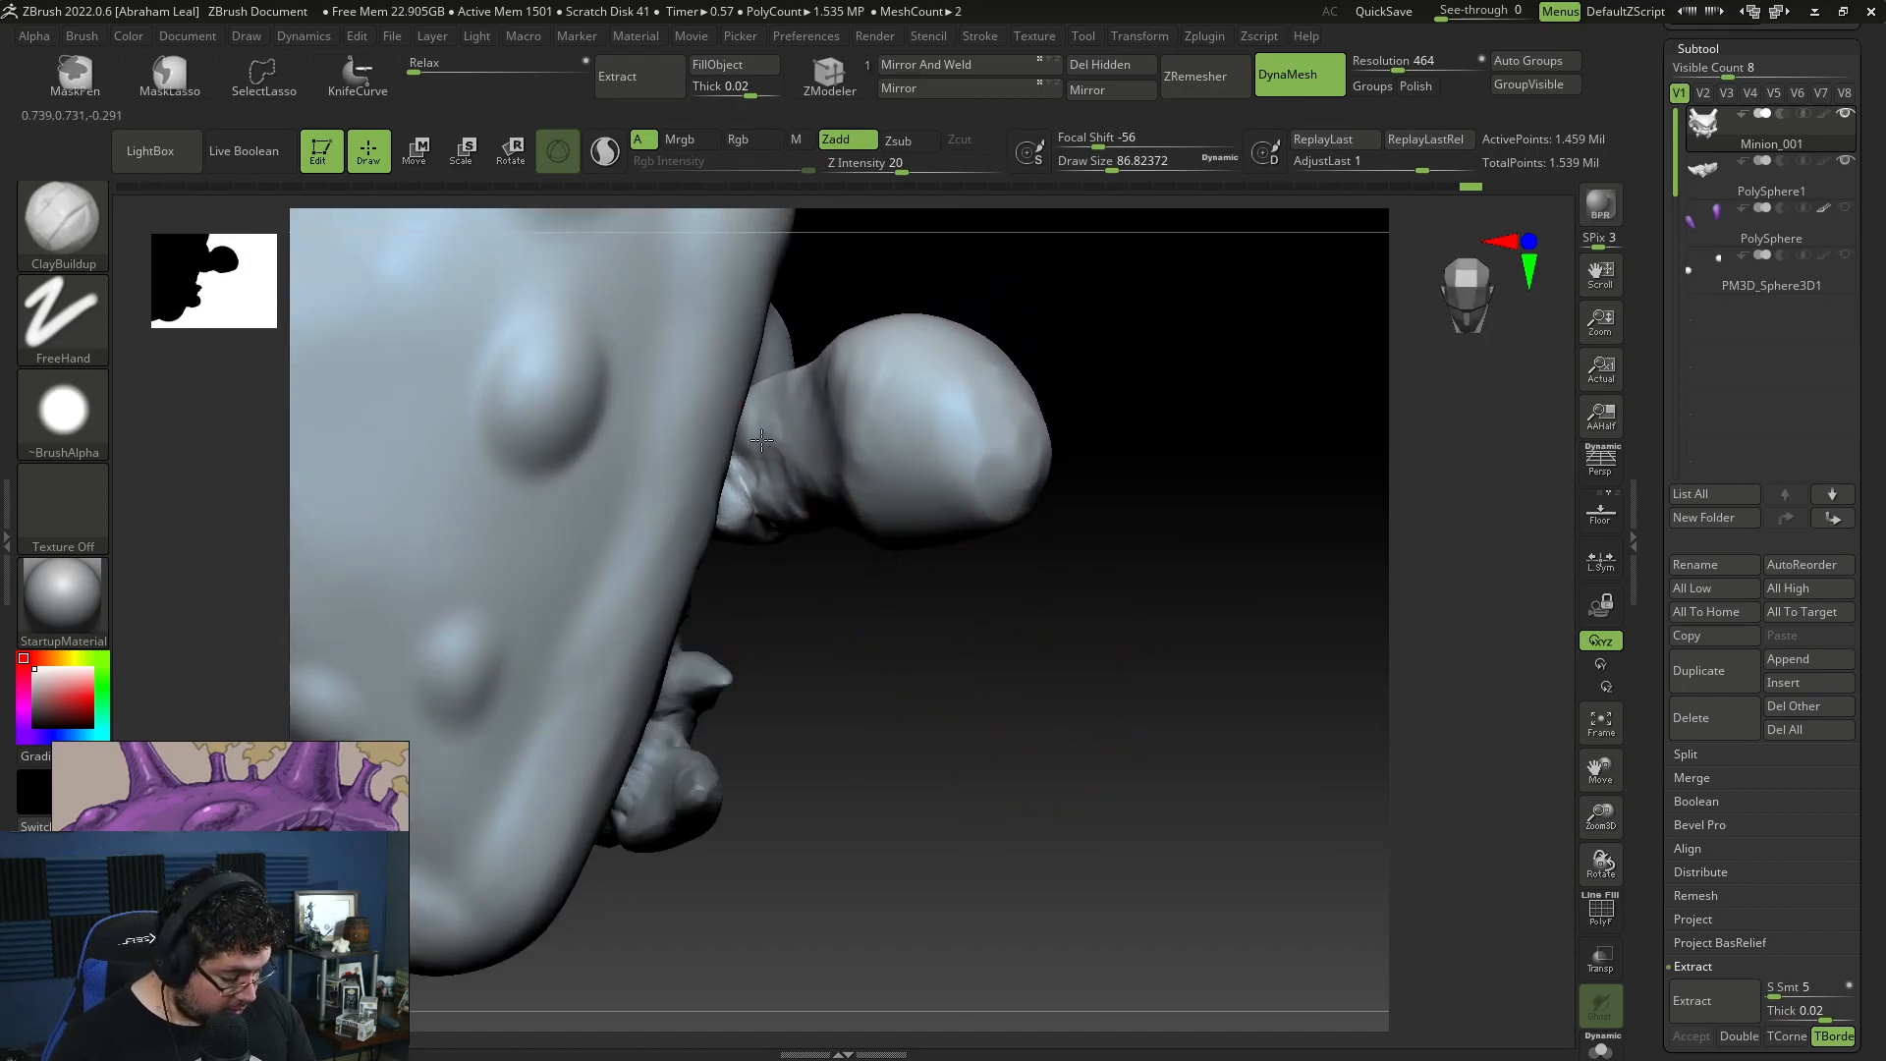
pyautogui.moveTo(808, 569); pyautogui.dragTo(803, 550)
pyautogui.moveTo(791, 321); pyautogui.dragTo(886, 429)
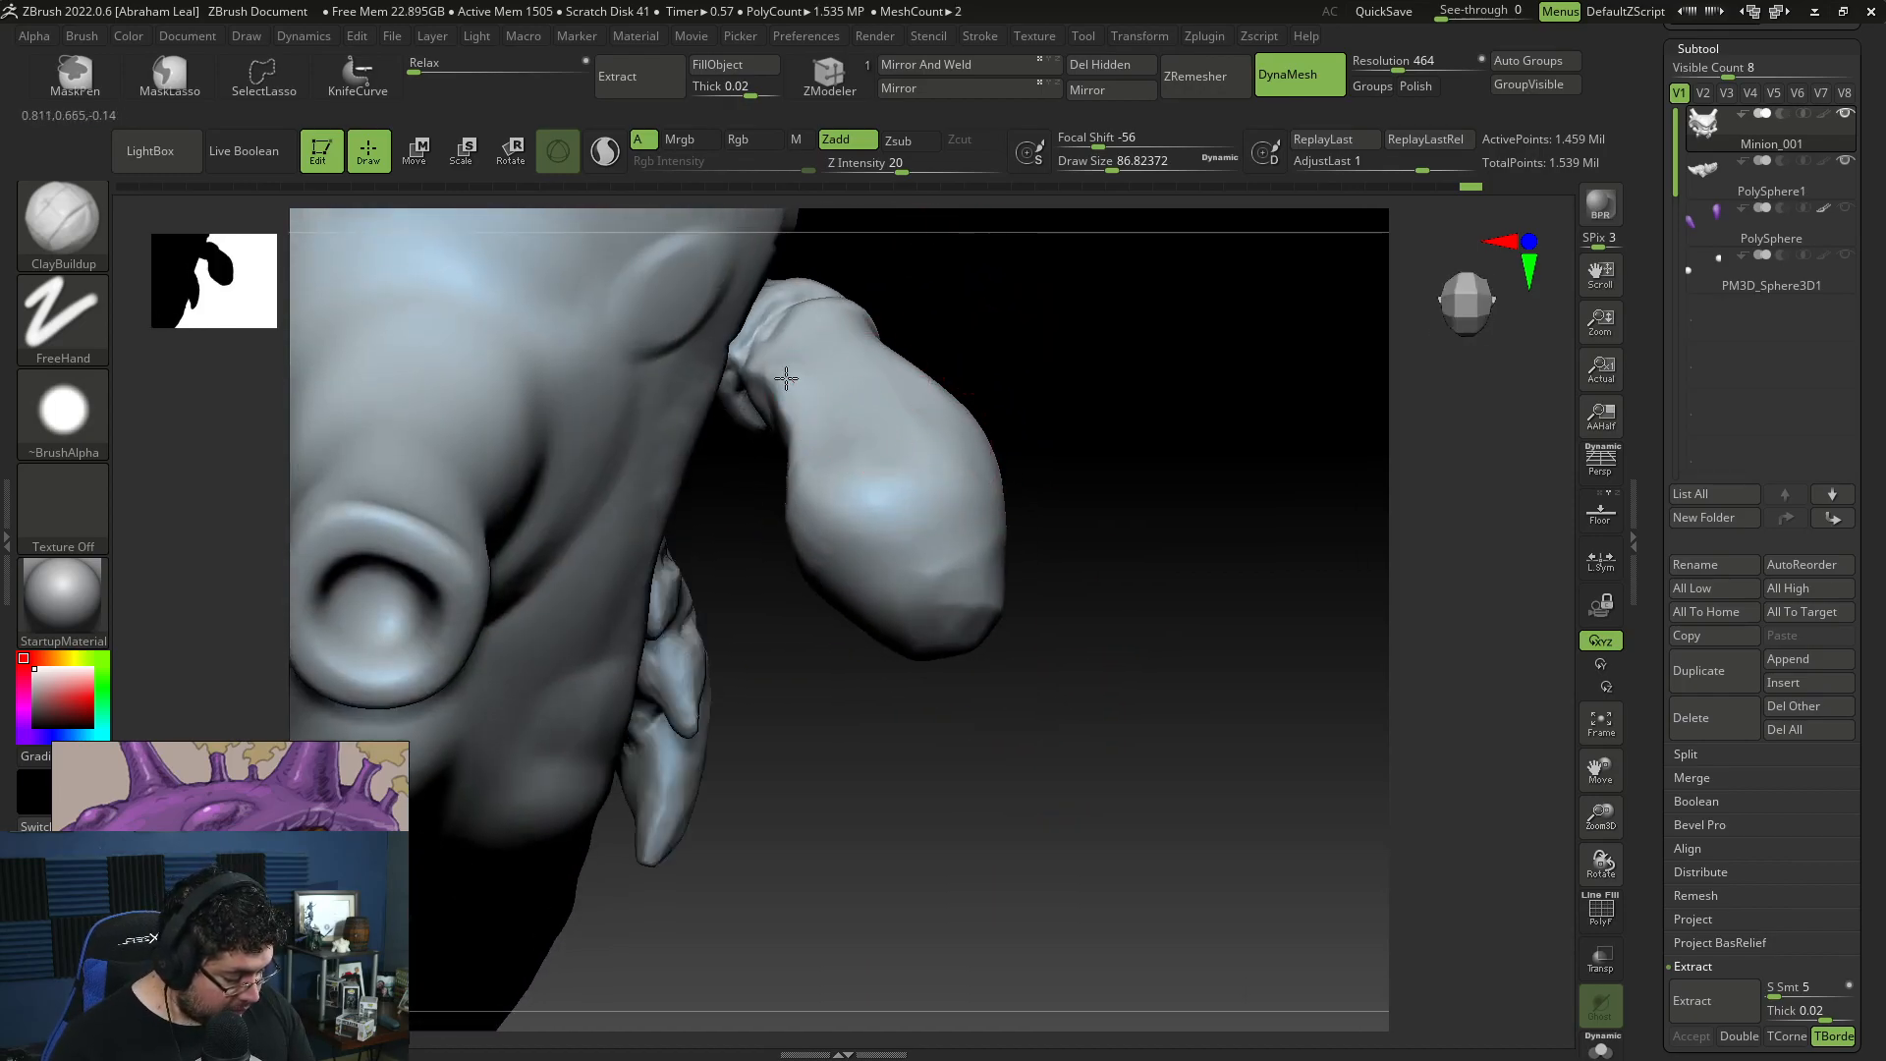
pyautogui.moveTo(774, 365); pyautogui.dragTo(772, 412)
pyautogui.moveTo(933, 339); pyautogui.dragTo(982, 280)
pyautogui.moveTo(770, 391); pyautogui.dragTo(786, 422)
pyautogui.moveTo(982, 324)
pyautogui.mouseDown()
pyautogui.moveTo(910, 345)
pyautogui.moveTo(894, 378)
pyautogui.mouseUp()
pyautogui.moveTo(773, 369)
pyautogui.mouseDown()
pyautogui.moveTo(968, 387)
pyautogui.moveTo(795, 314)
pyautogui.moveTo(846, 302)
pyautogui.mouseUp()
pyautogui.moveTo(791, 382)
pyautogui.mouseDown()
pyautogui.moveTo(1002, 206)
pyautogui.moveTo(1064, 239)
pyautogui.moveTo(732, 378)
pyautogui.moveTo(774, 387)
pyautogui.mouseUp()
pyautogui.moveTo(781, 385)
pyautogui.mouseDown(button='right')
pyautogui.moveTo(851, 370)
pyautogui.moveTo(807, 330)
pyautogui.mouseUp(button='right')
# Step: Define the wrinkles around the limb's joint from several sides with DamStandard at draw size about 25
pyautogui.press('b')
pyautogui.press('d')
pyautogui.press('s')
pyautogui.press('space')
pyautogui.moveTo(802, 316); pyautogui.dragTo(794, 315)
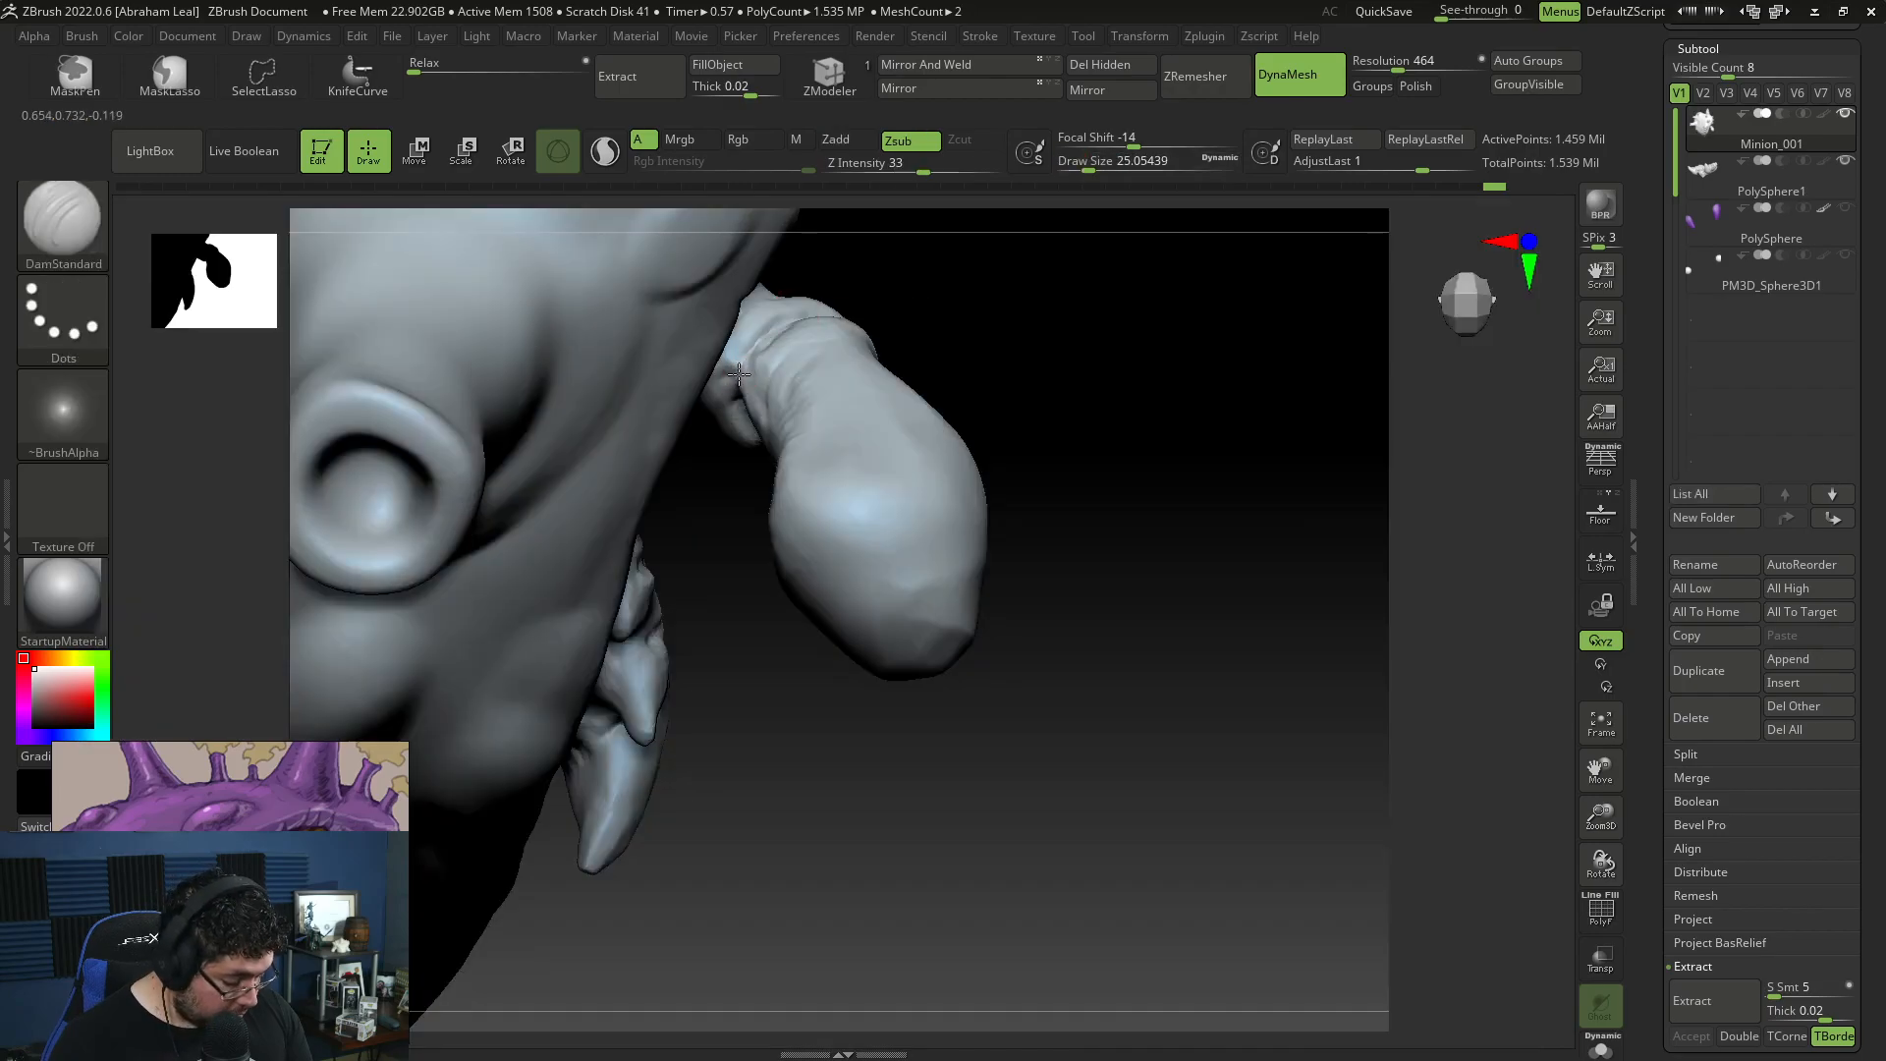
pyautogui.moveTo(791, 319); pyautogui.dragTo(1033, 339, button='right')
pyautogui.moveTo(1034, 339); pyautogui.dragTo(1101, 354, button='right')
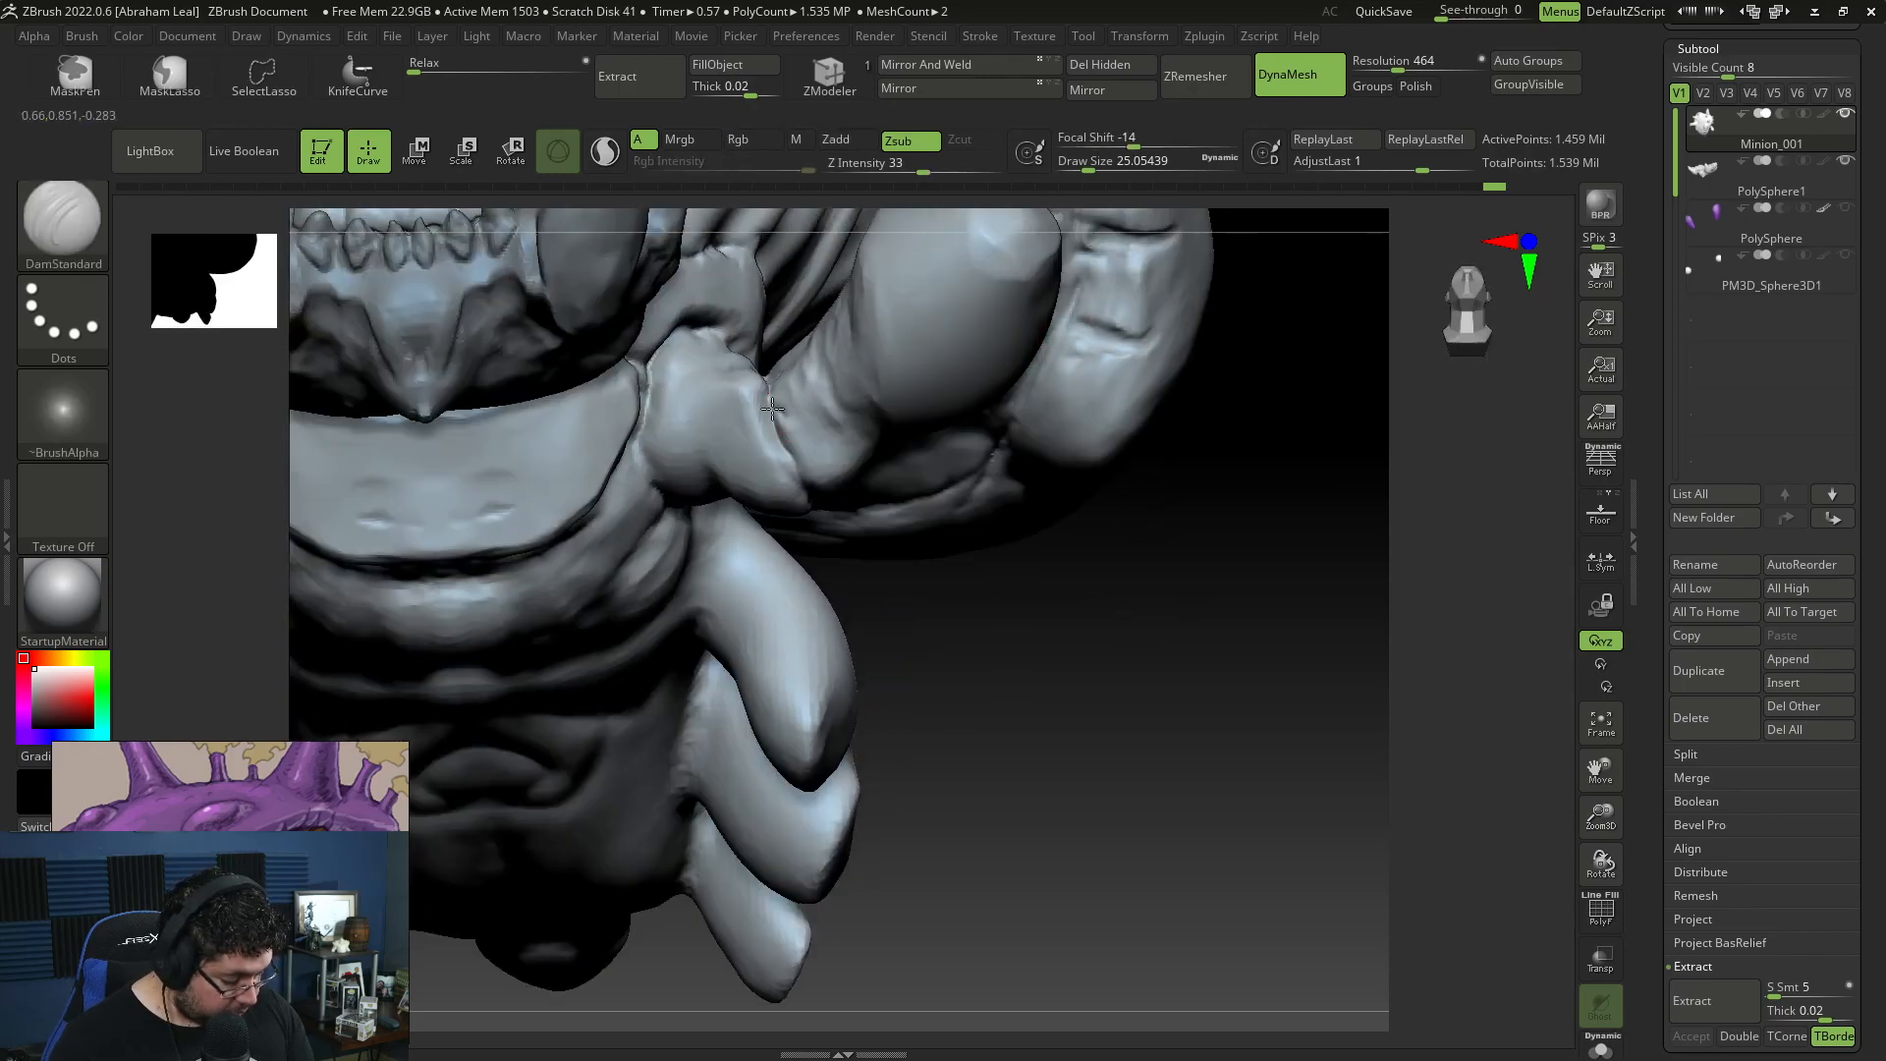
pyautogui.moveTo(1017, 568); pyautogui.dragTo(786, 467, button='right')
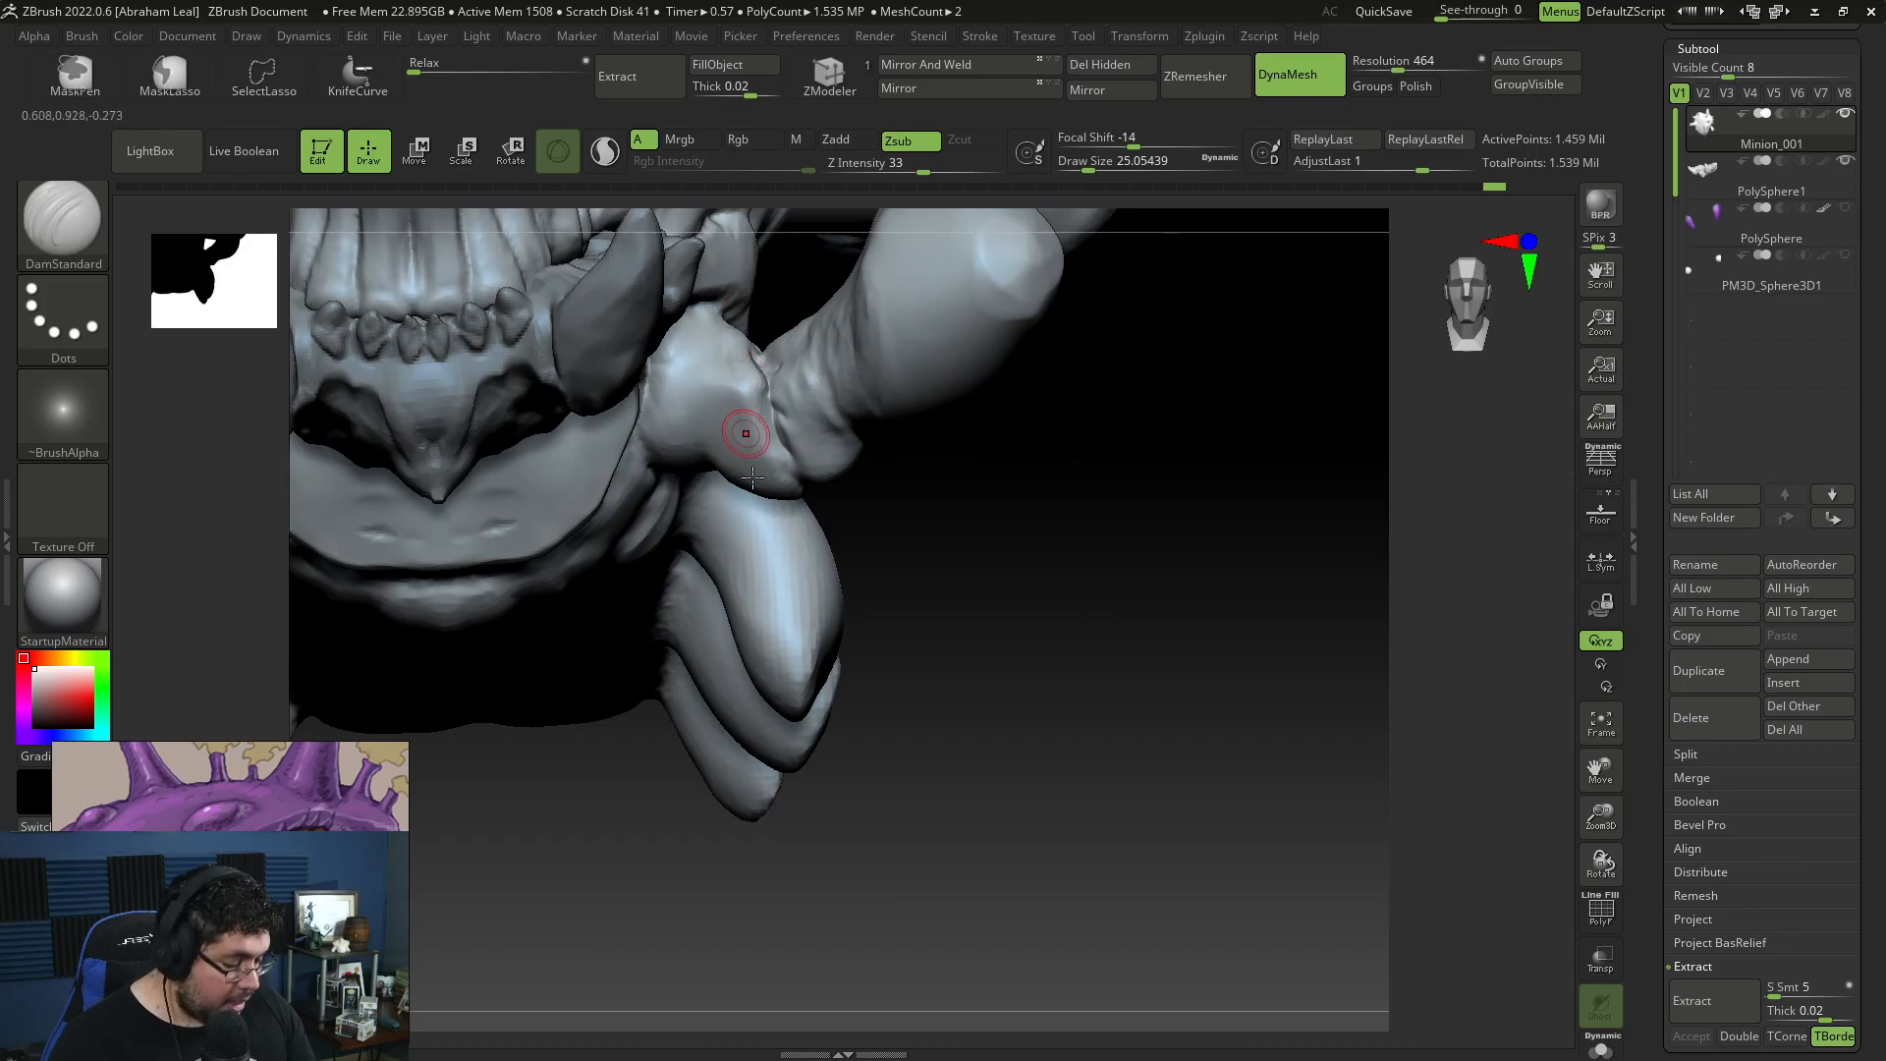
# Step: Show the PolySphere claw and build up a fold on the limb's end beside it with ClayBuildup at draw size about 41
pyautogui.moveTo(1027, 606); pyautogui.dragTo(1164, 546, button='right')
pyautogui.click(1848, 210)
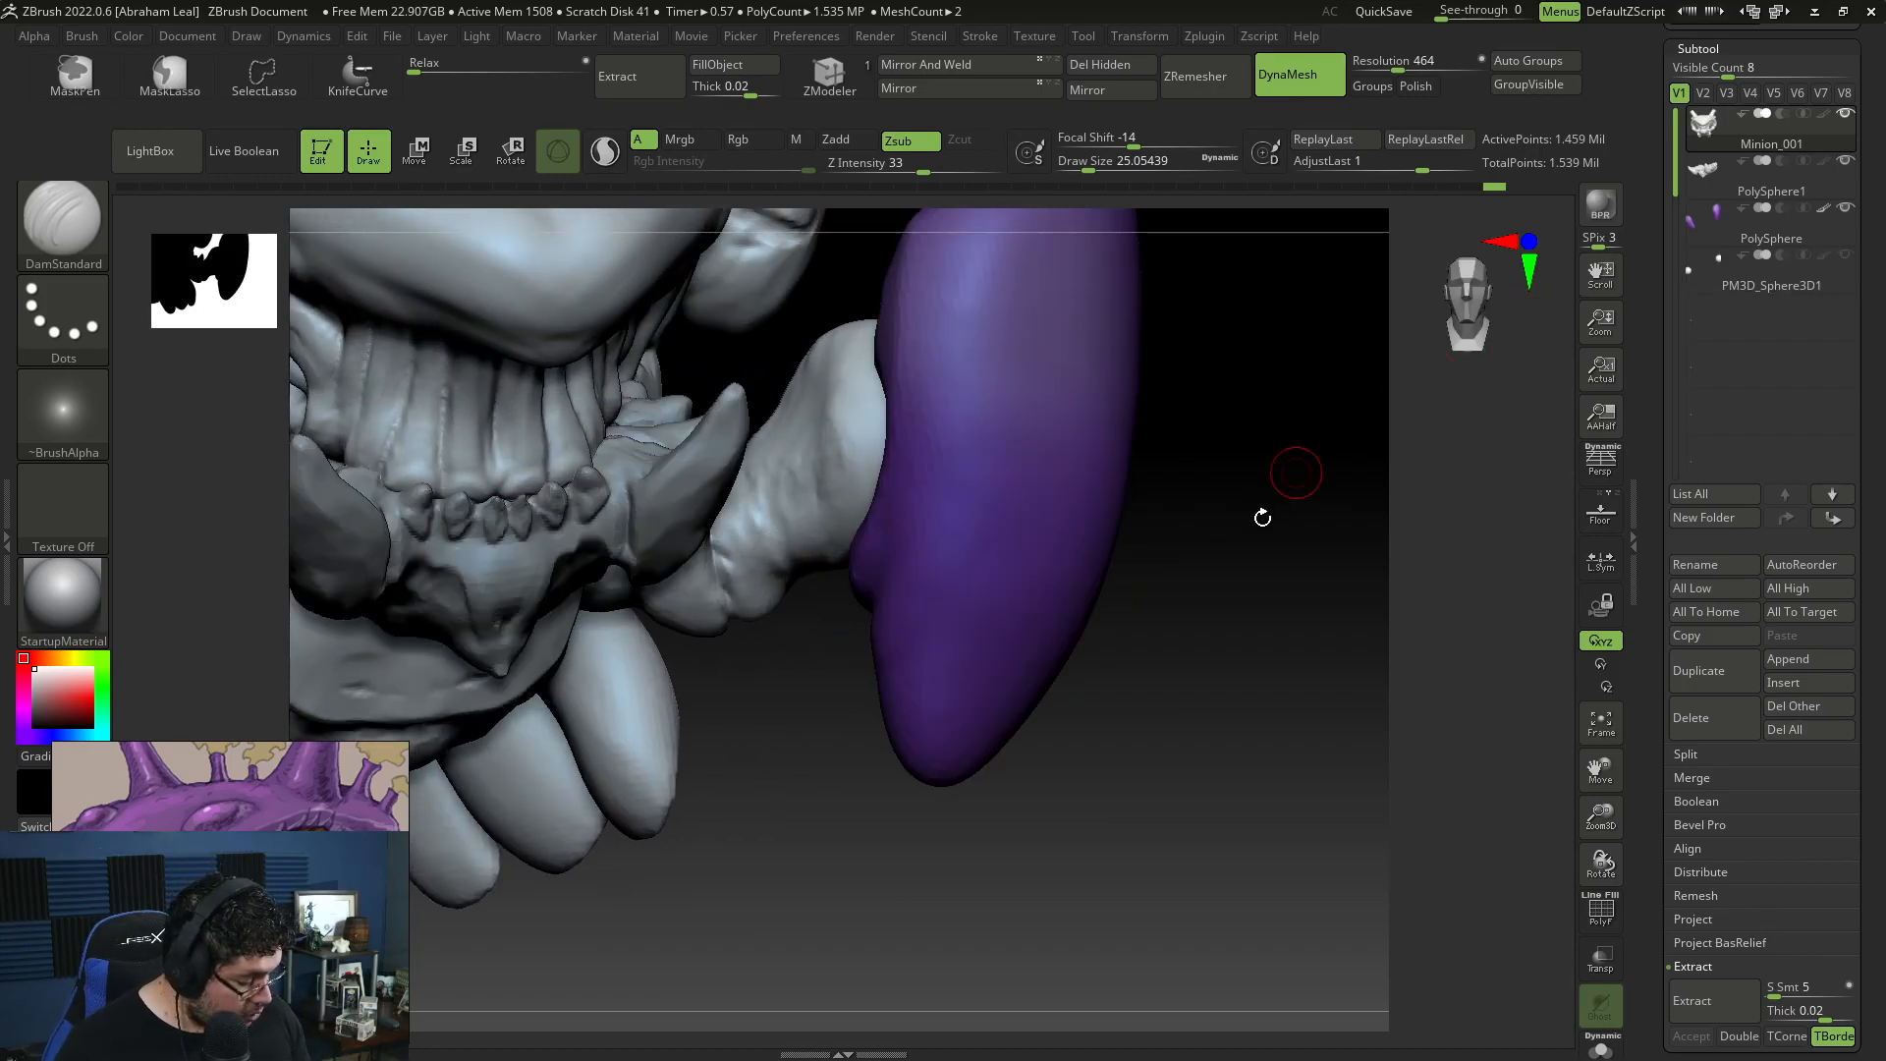
pyautogui.moveTo(1270, 497); pyautogui.dragTo(1127, 403, button='right')
pyautogui.press('b')
pyautogui.press('c')
pyautogui.press('b')
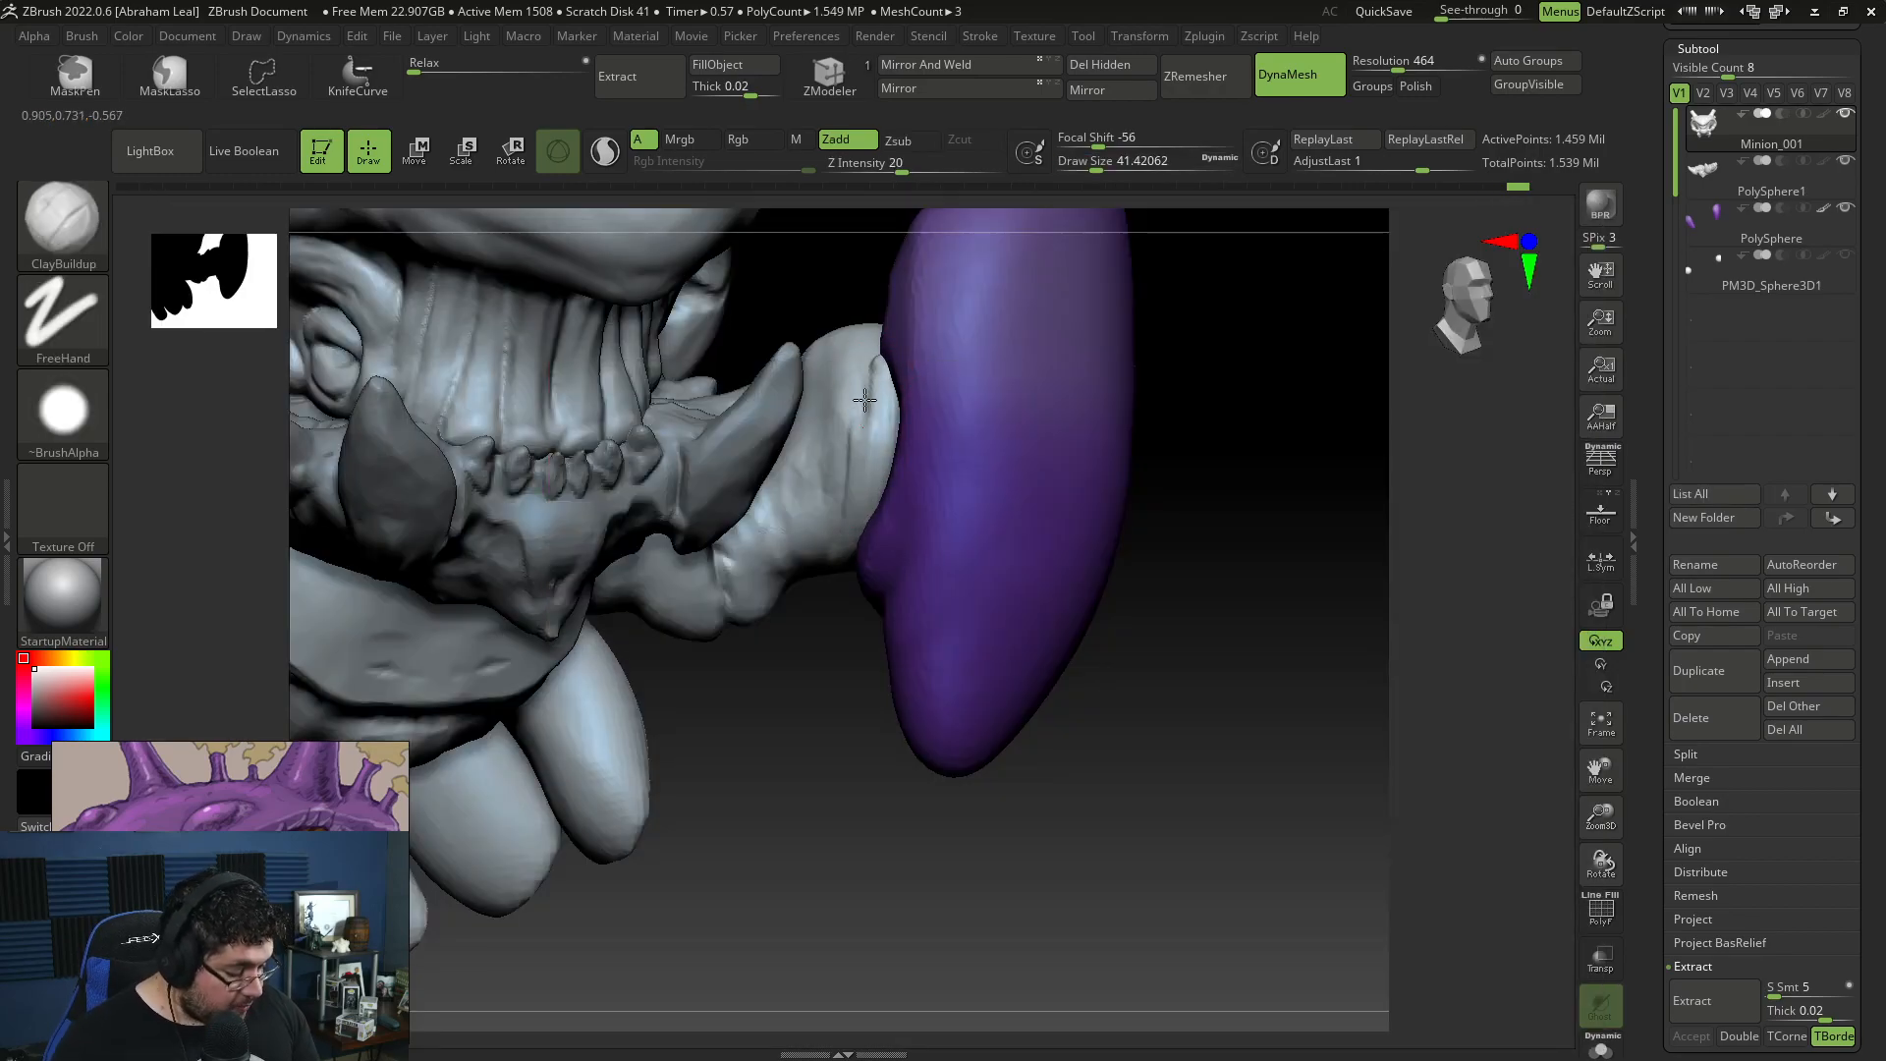
# Step: Carve creases around the limb's end next to the purple claw with DamStandard at draw size about 35
pyautogui.press('b')
pyautogui.press('d')
pyautogui.press('s')
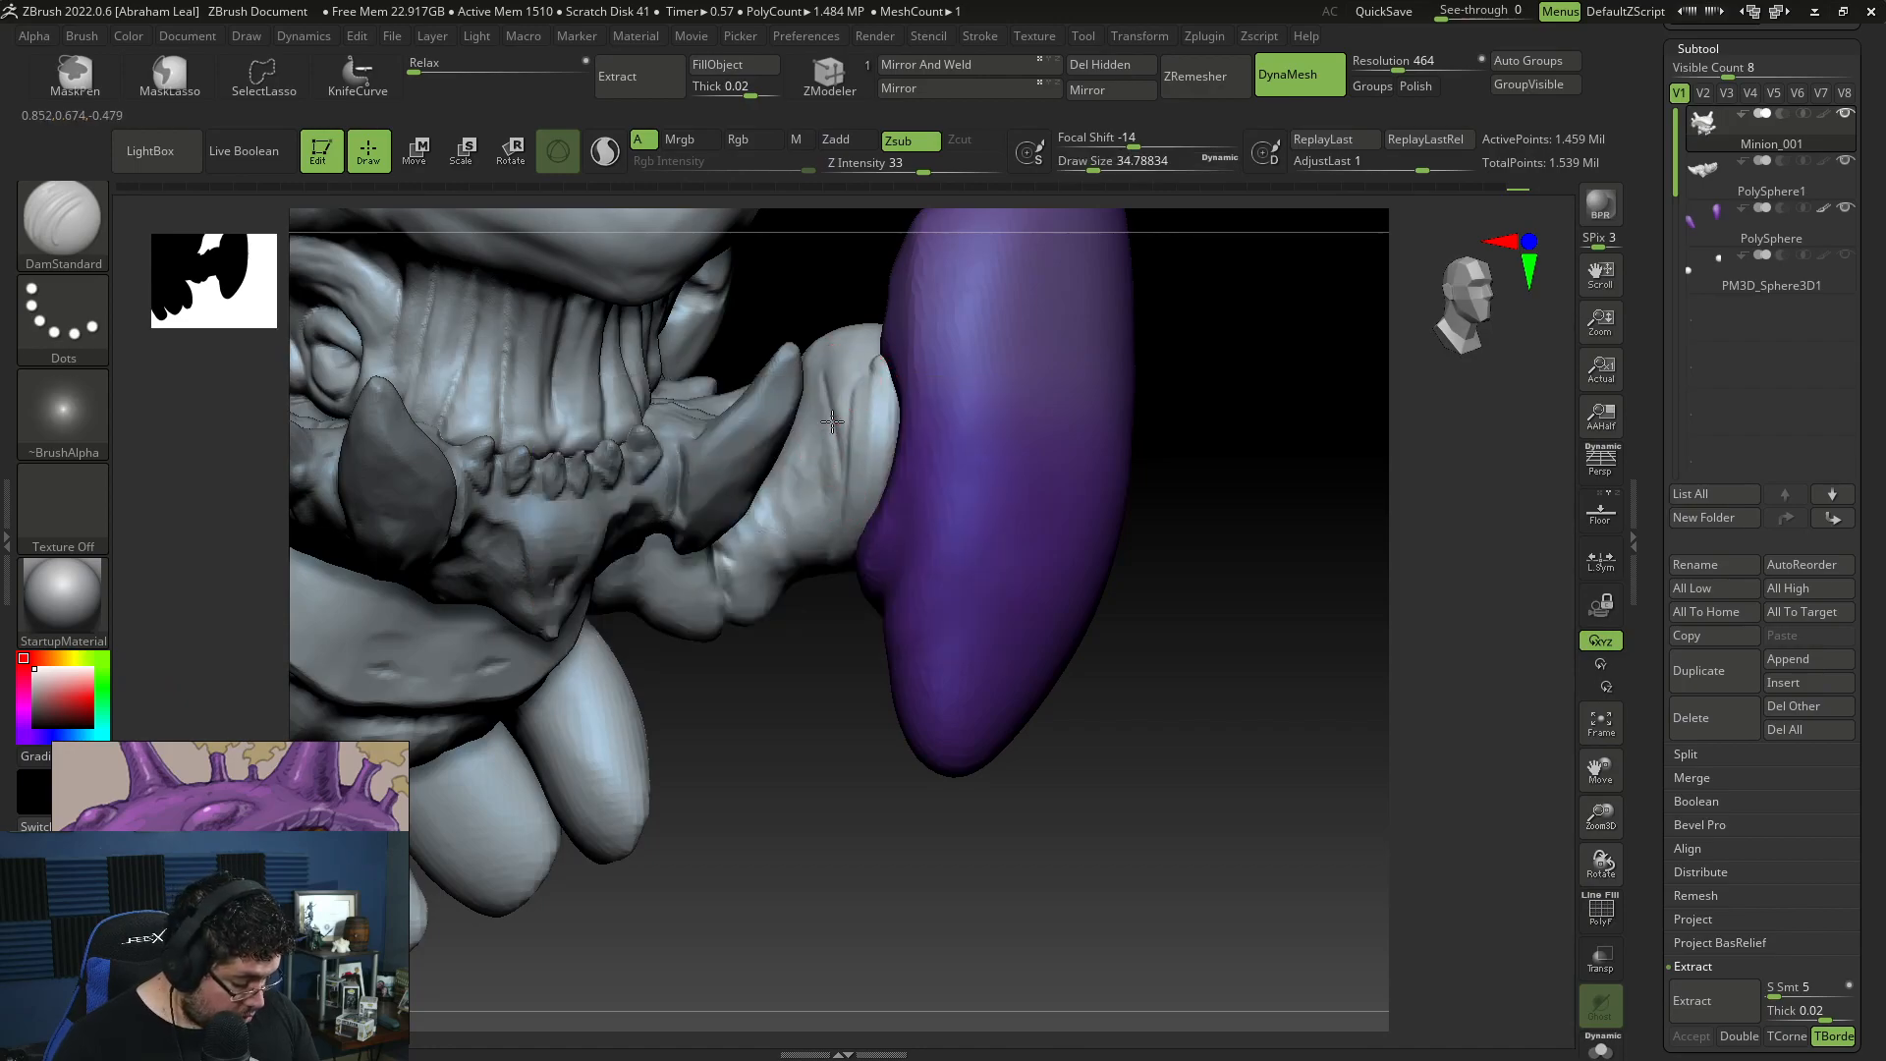
pyautogui.moveTo(830, 416); pyautogui.dragTo(830, 561, button='right')
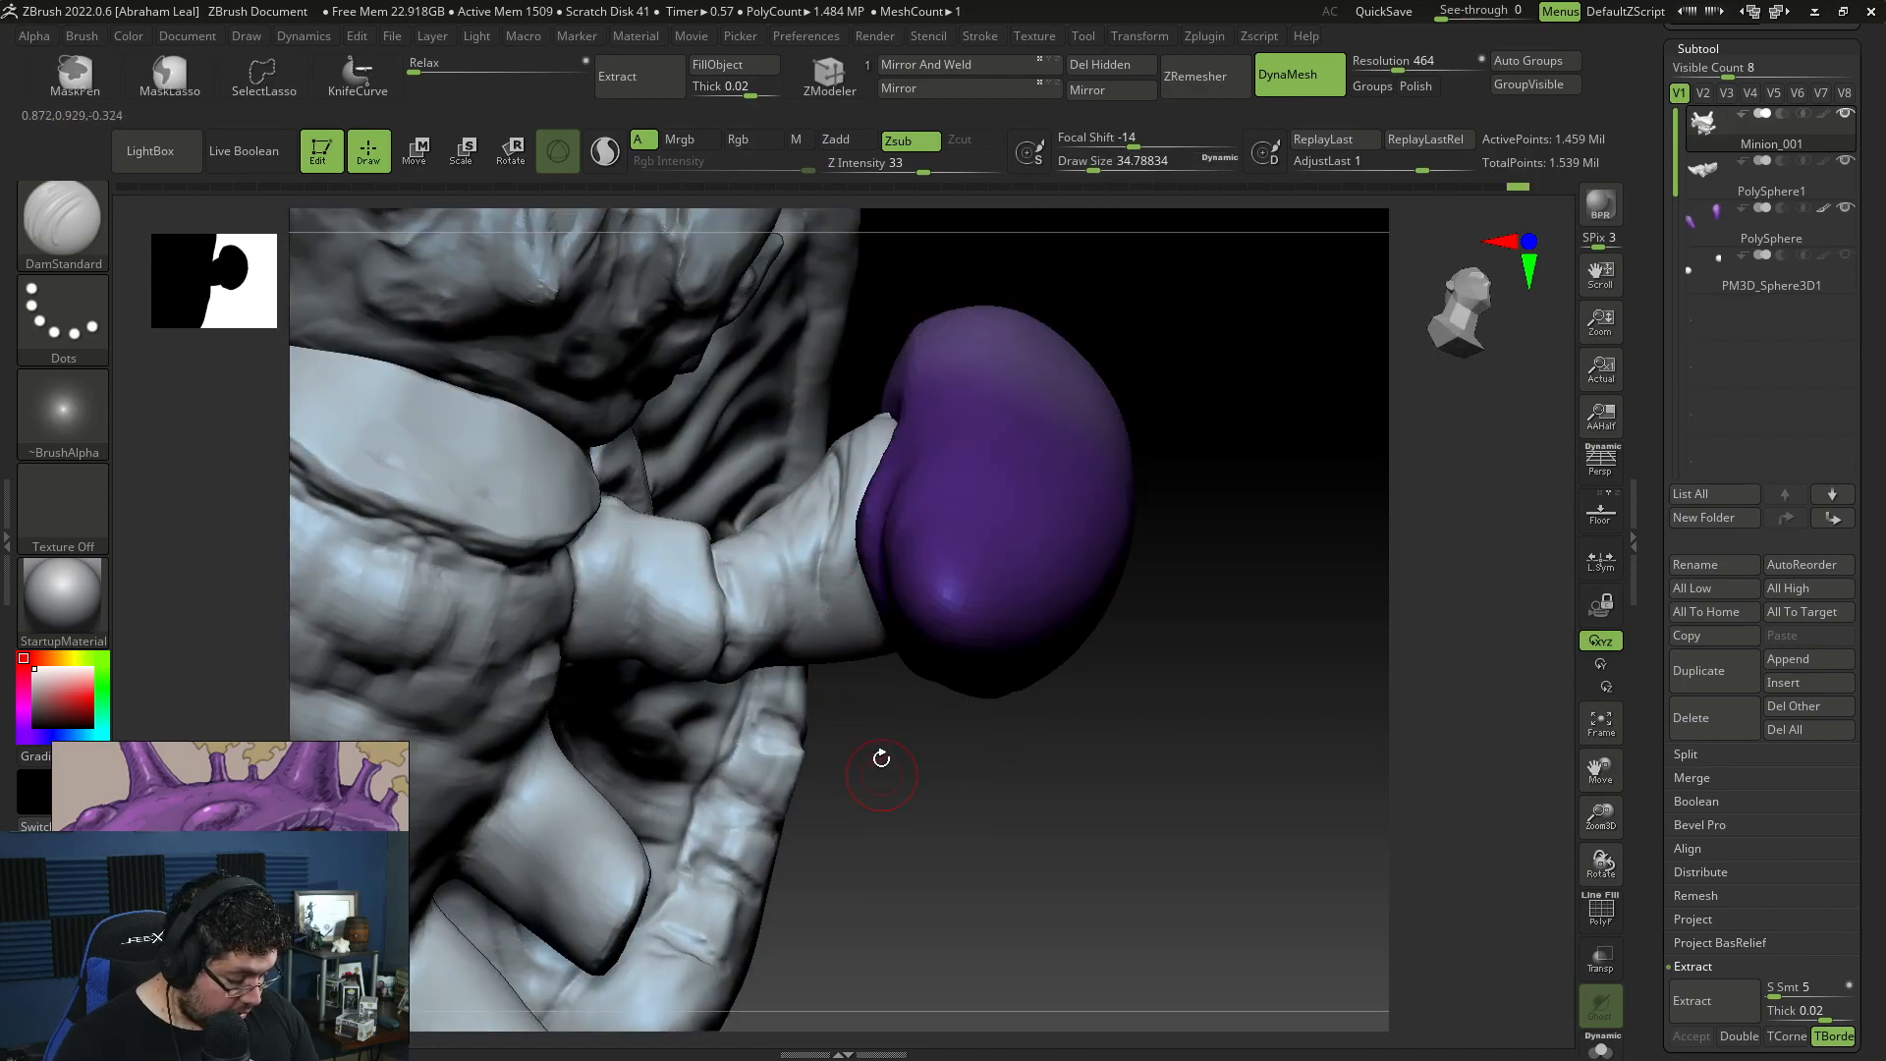
pyautogui.moveTo(883, 767); pyautogui.dragTo(838, 644, button='right')
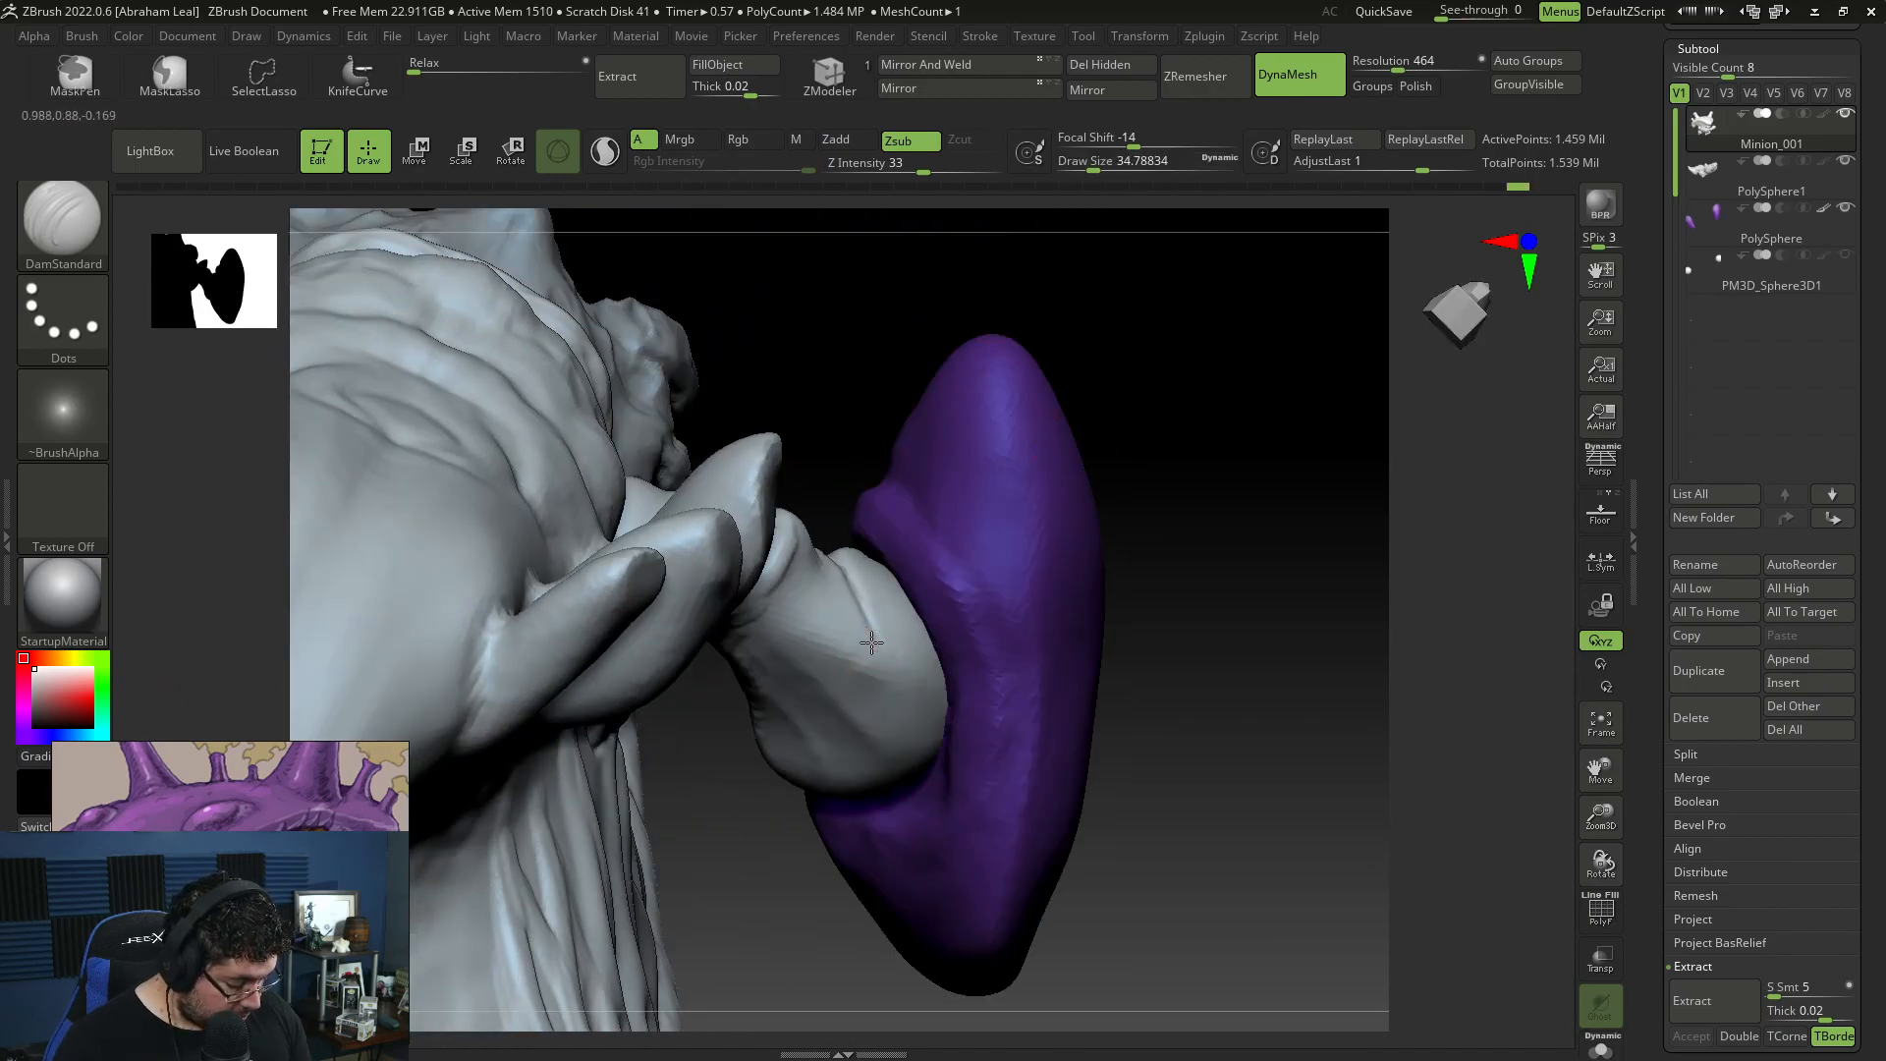
pyautogui.moveTo(870, 635); pyautogui.dragTo(871, 668)
pyautogui.moveTo(1184, 543); pyautogui.dragTo(1174, 396)
pyautogui.moveTo(875, 670); pyautogui.dragTo(868, 726)
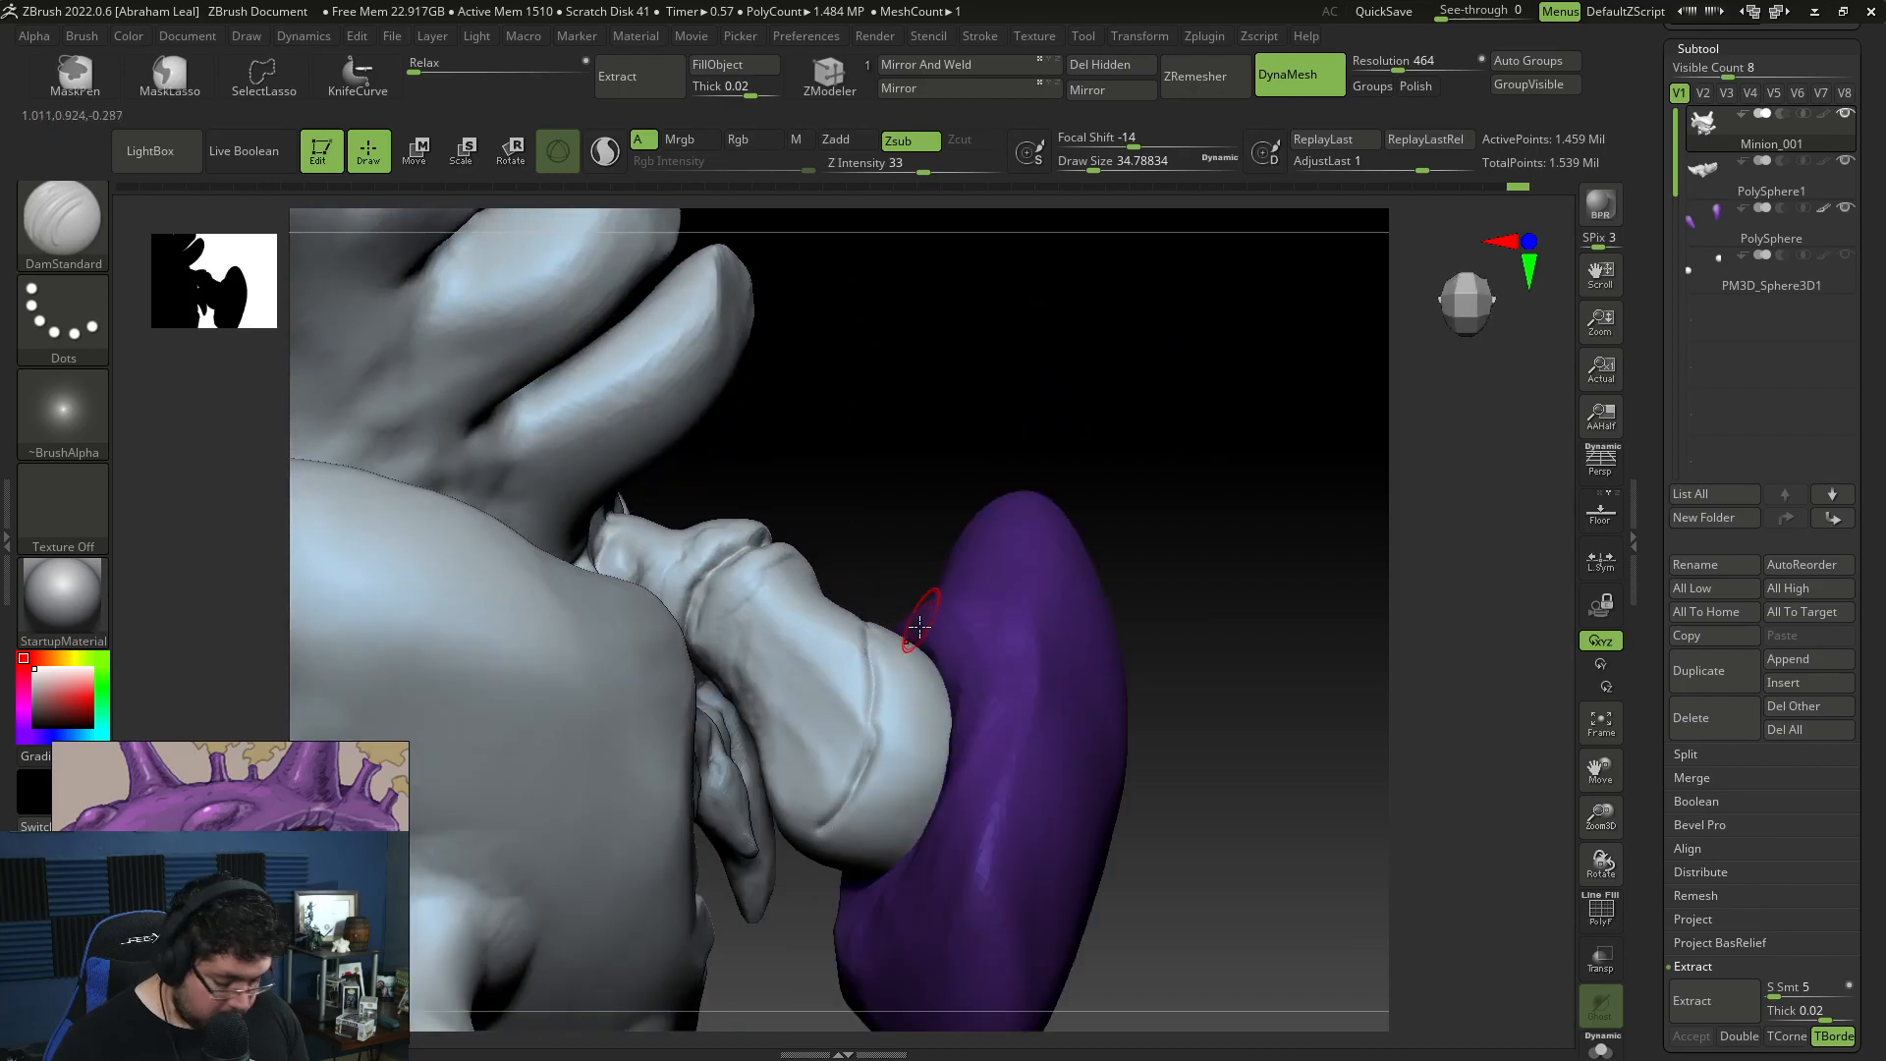
# Step: Build up layered skin folds where the limb meets the purple claw with ClayBuildup at draw size about 51
pyautogui.press('b')
pyautogui.press('c')
pyautogui.press('b')
pyautogui.moveTo(918, 547)
pyautogui.mouseDown()
pyautogui.moveTo(928, 513)
pyautogui.moveTo(906, 670)
pyautogui.mouseUp()
pyautogui.press('space')
pyautogui.press('space')
pyautogui.moveTo(897, 607)
pyautogui.mouseDown()
pyautogui.moveTo(899, 744)
pyautogui.moveTo(919, 776)
pyautogui.mouseUp()
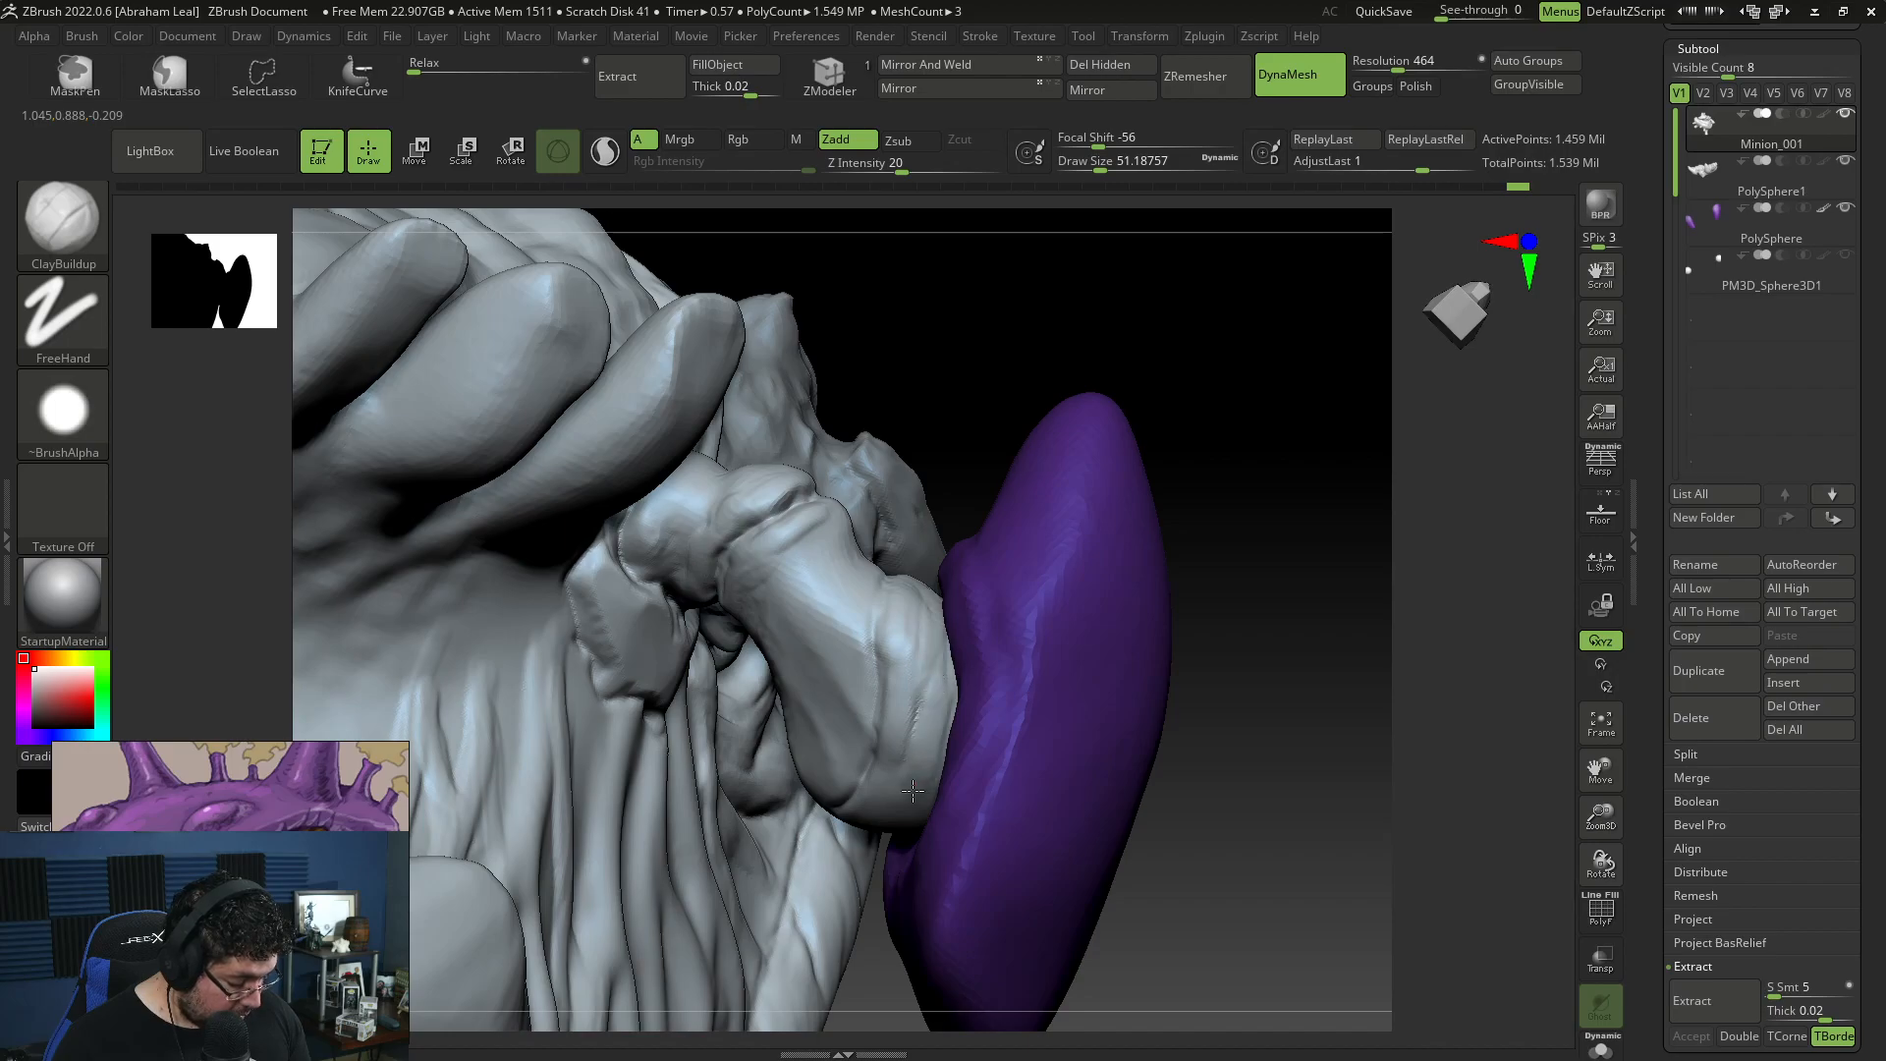
pyautogui.moveTo(1203, 628); pyautogui.dragTo(1271, 422)
pyautogui.moveTo(892, 614)
pyautogui.mouseDown()
pyautogui.moveTo(850, 664)
pyautogui.moveTo(947, 572)
pyautogui.moveTo(1090, 321)
pyautogui.moveTo(942, 551)
pyautogui.mouseUp()
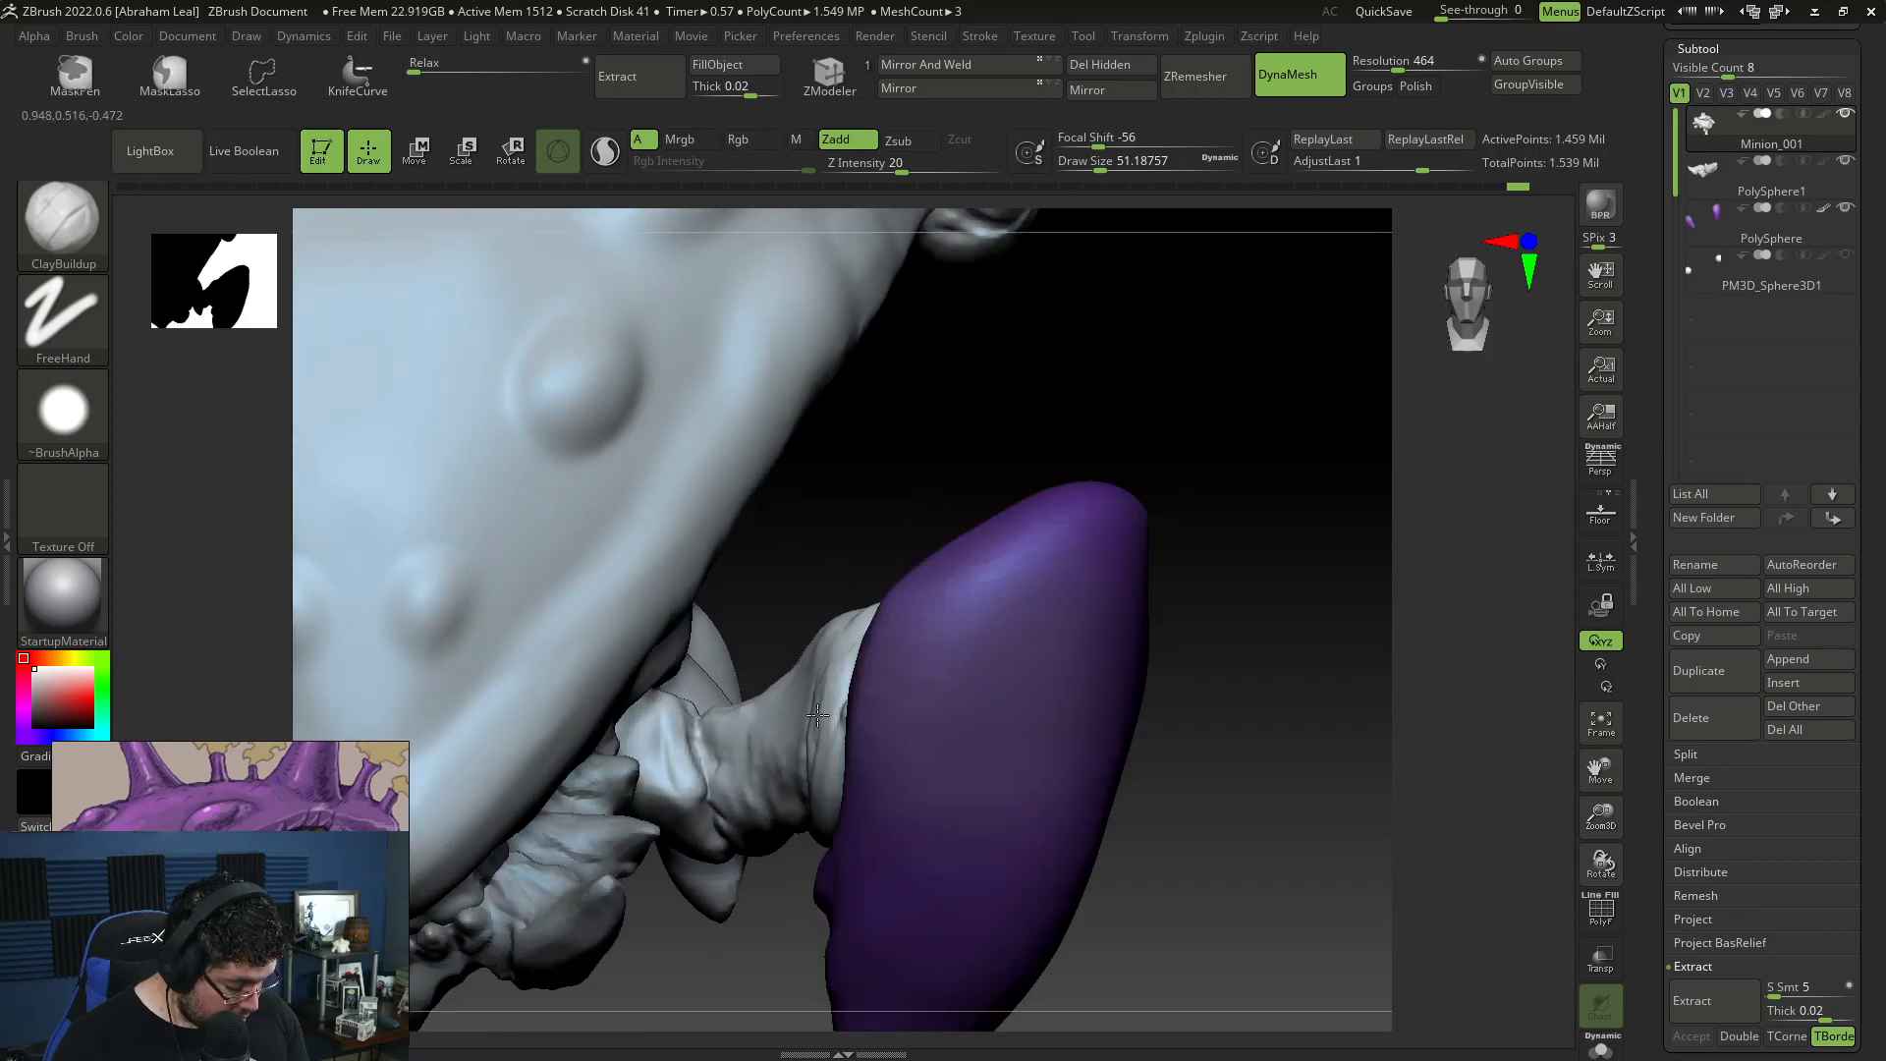
pyautogui.moveTo(825, 690); pyautogui.dragTo(898, 514)
# Step: Deepen the grooves between the folds beside the purple claw with DamStandard at draw size about 51
pyautogui.press('b')
pyautogui.press('d')
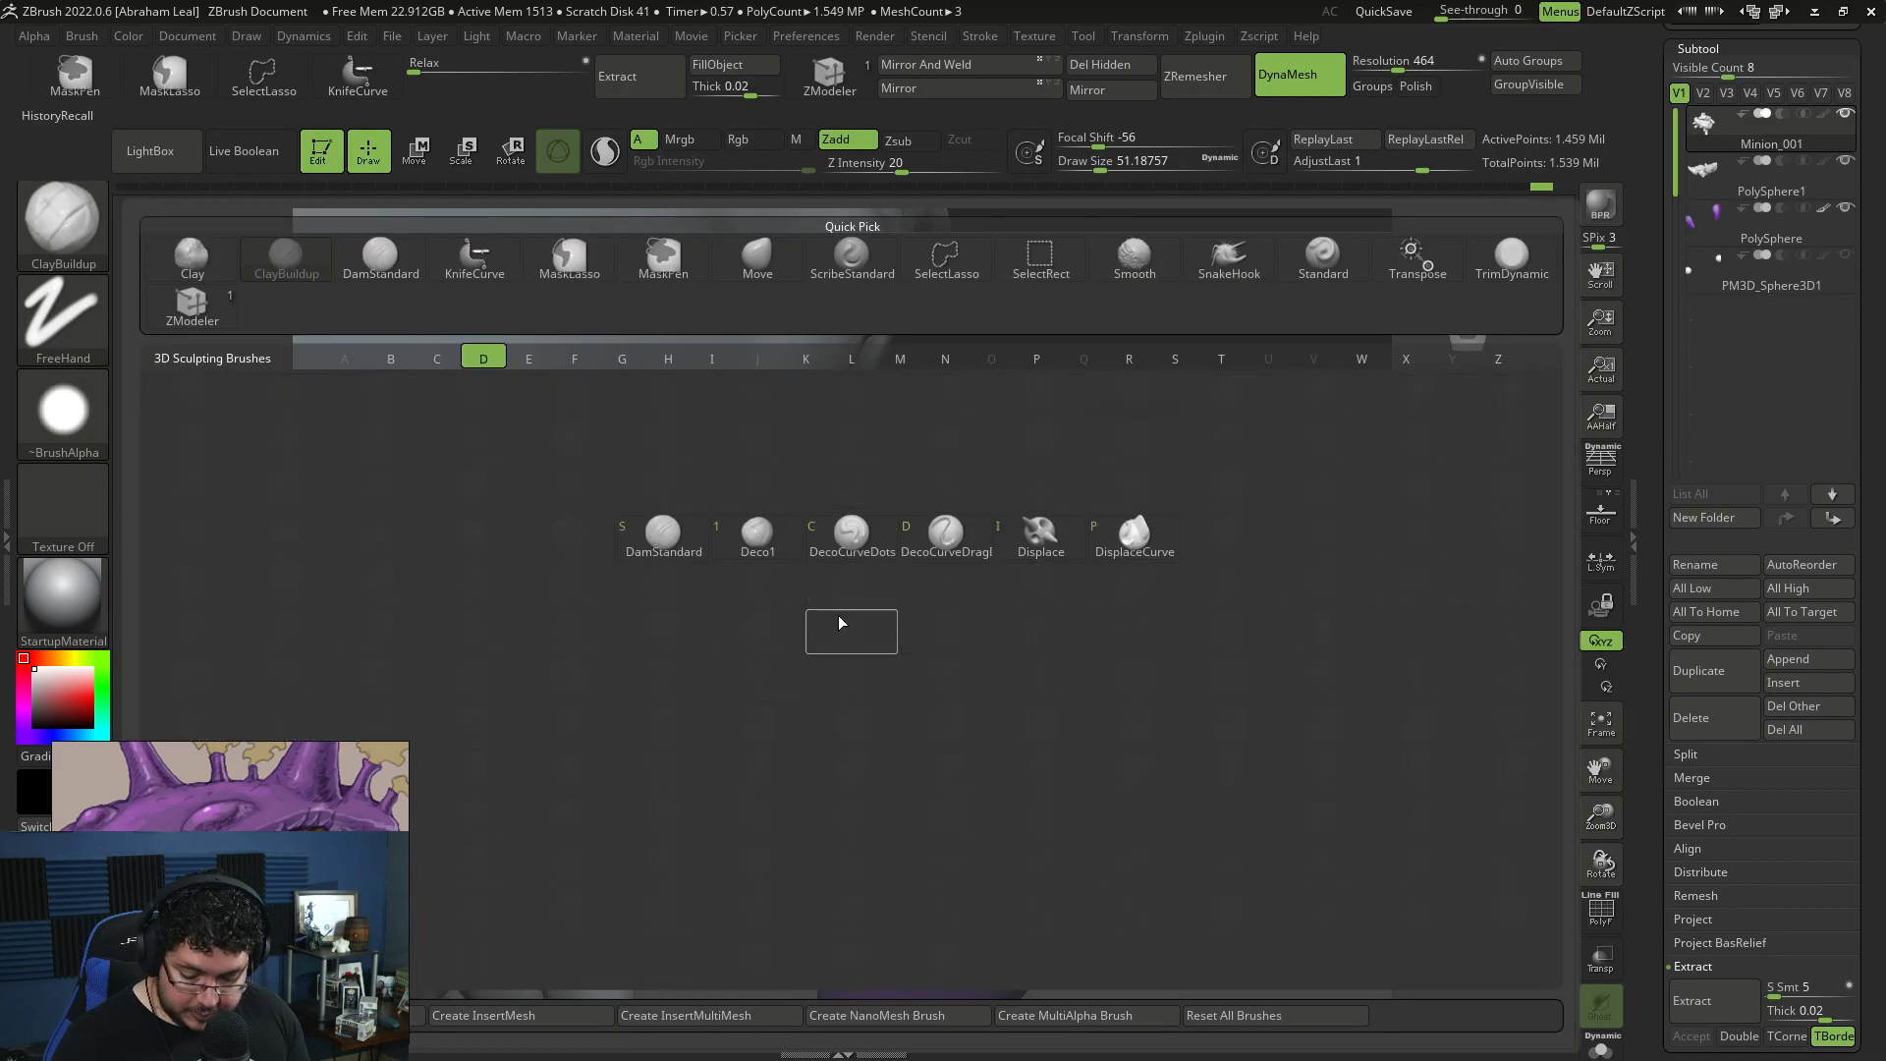
pyautogui.press('s')
pyautogui.moveTo(773, 846); pyautogui.dragTo(770, 709)
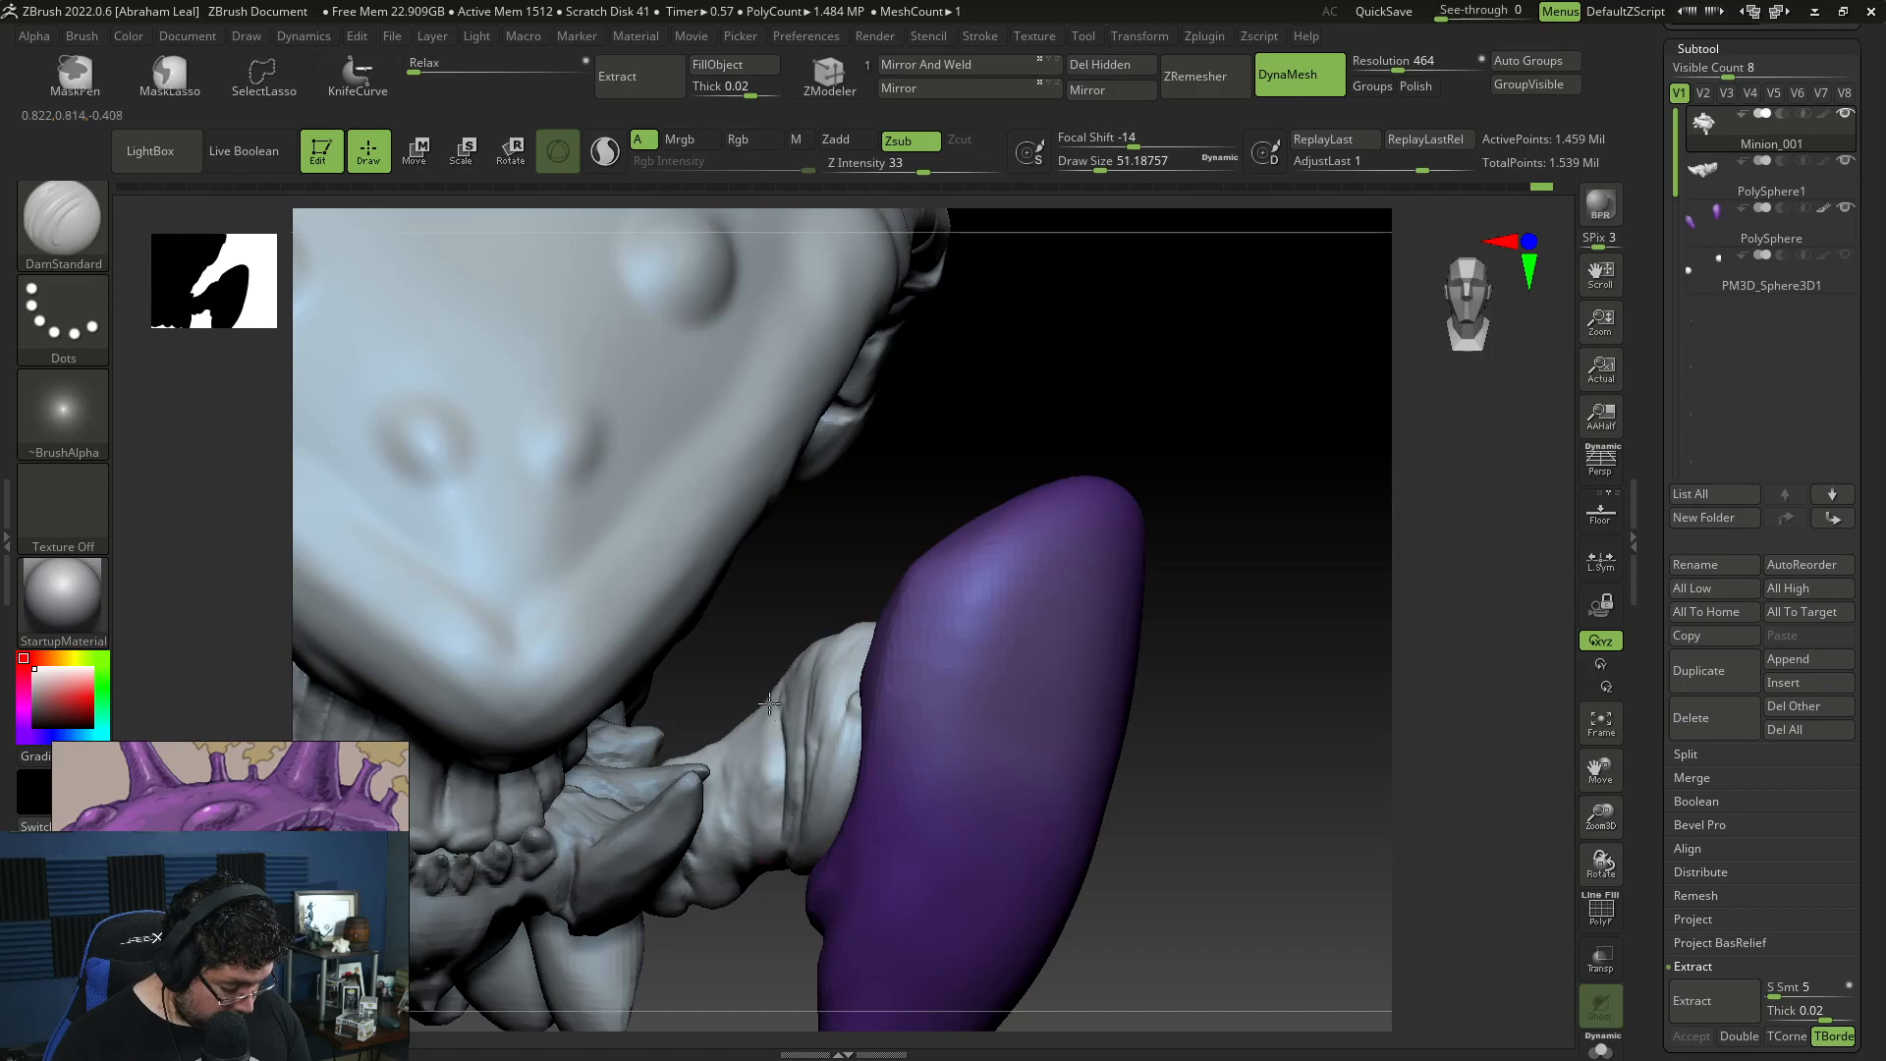
pyautogui.moveTo(799, 581); pyautogui.dragTo(937, 548)
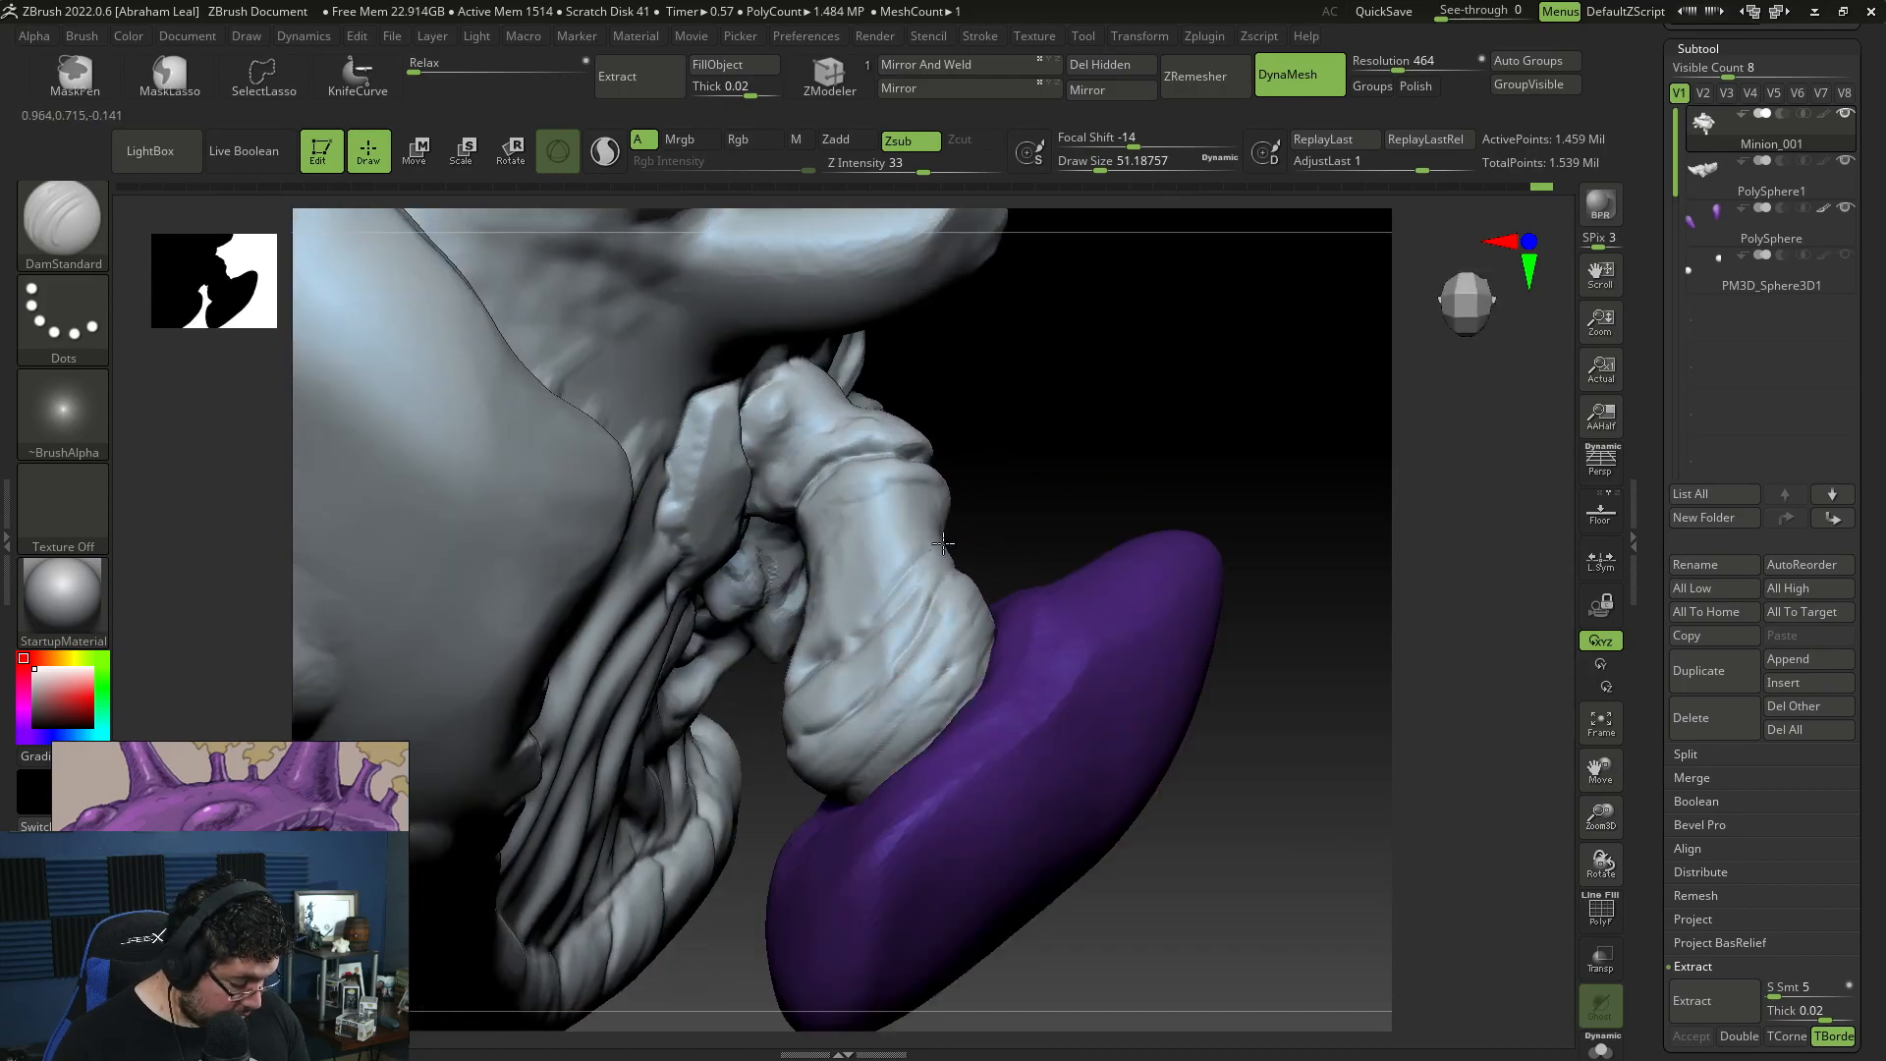
# Step: Build up the skin on the limb segment behind the purple claw with ClayBuildup at draw size about 51
pyautogui.press('b')
pyautogui.press('c')
pyautogui.press('b')
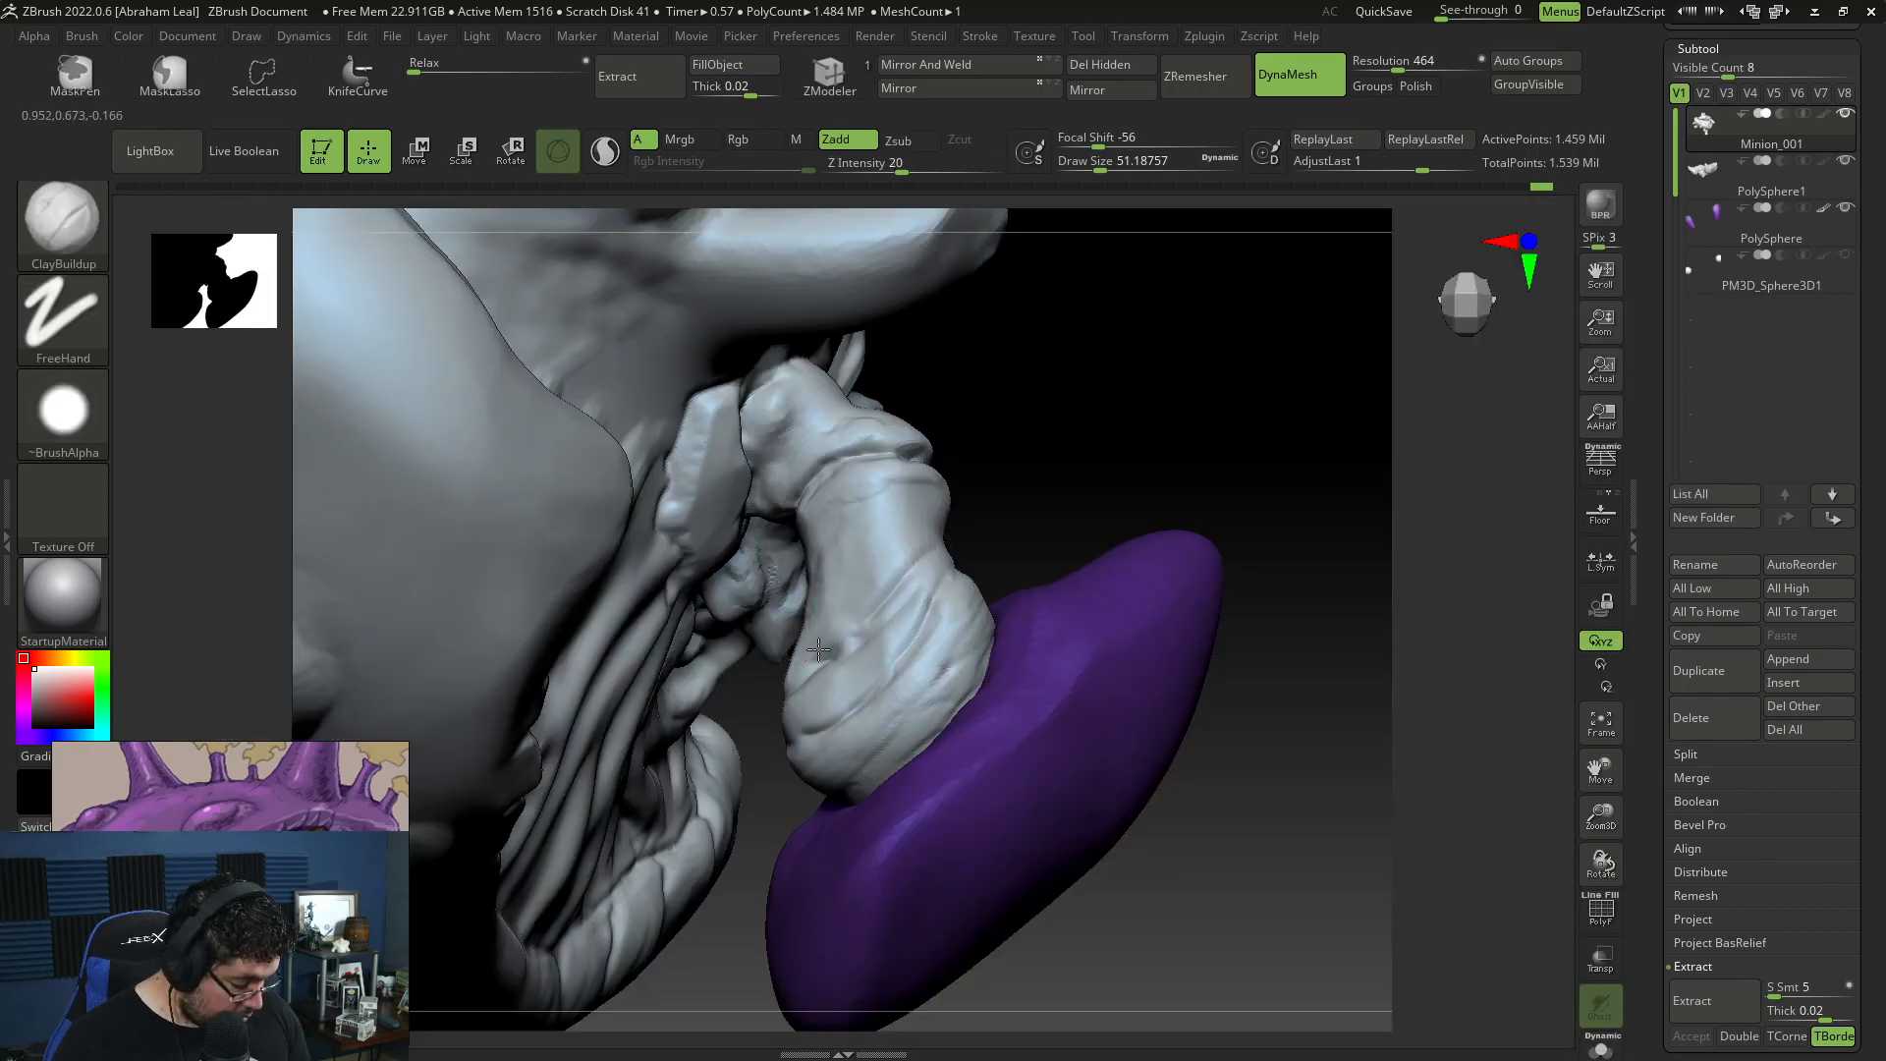
pyautogui.moveTo(896, 577); pyautogui.dragTo(869, 600)
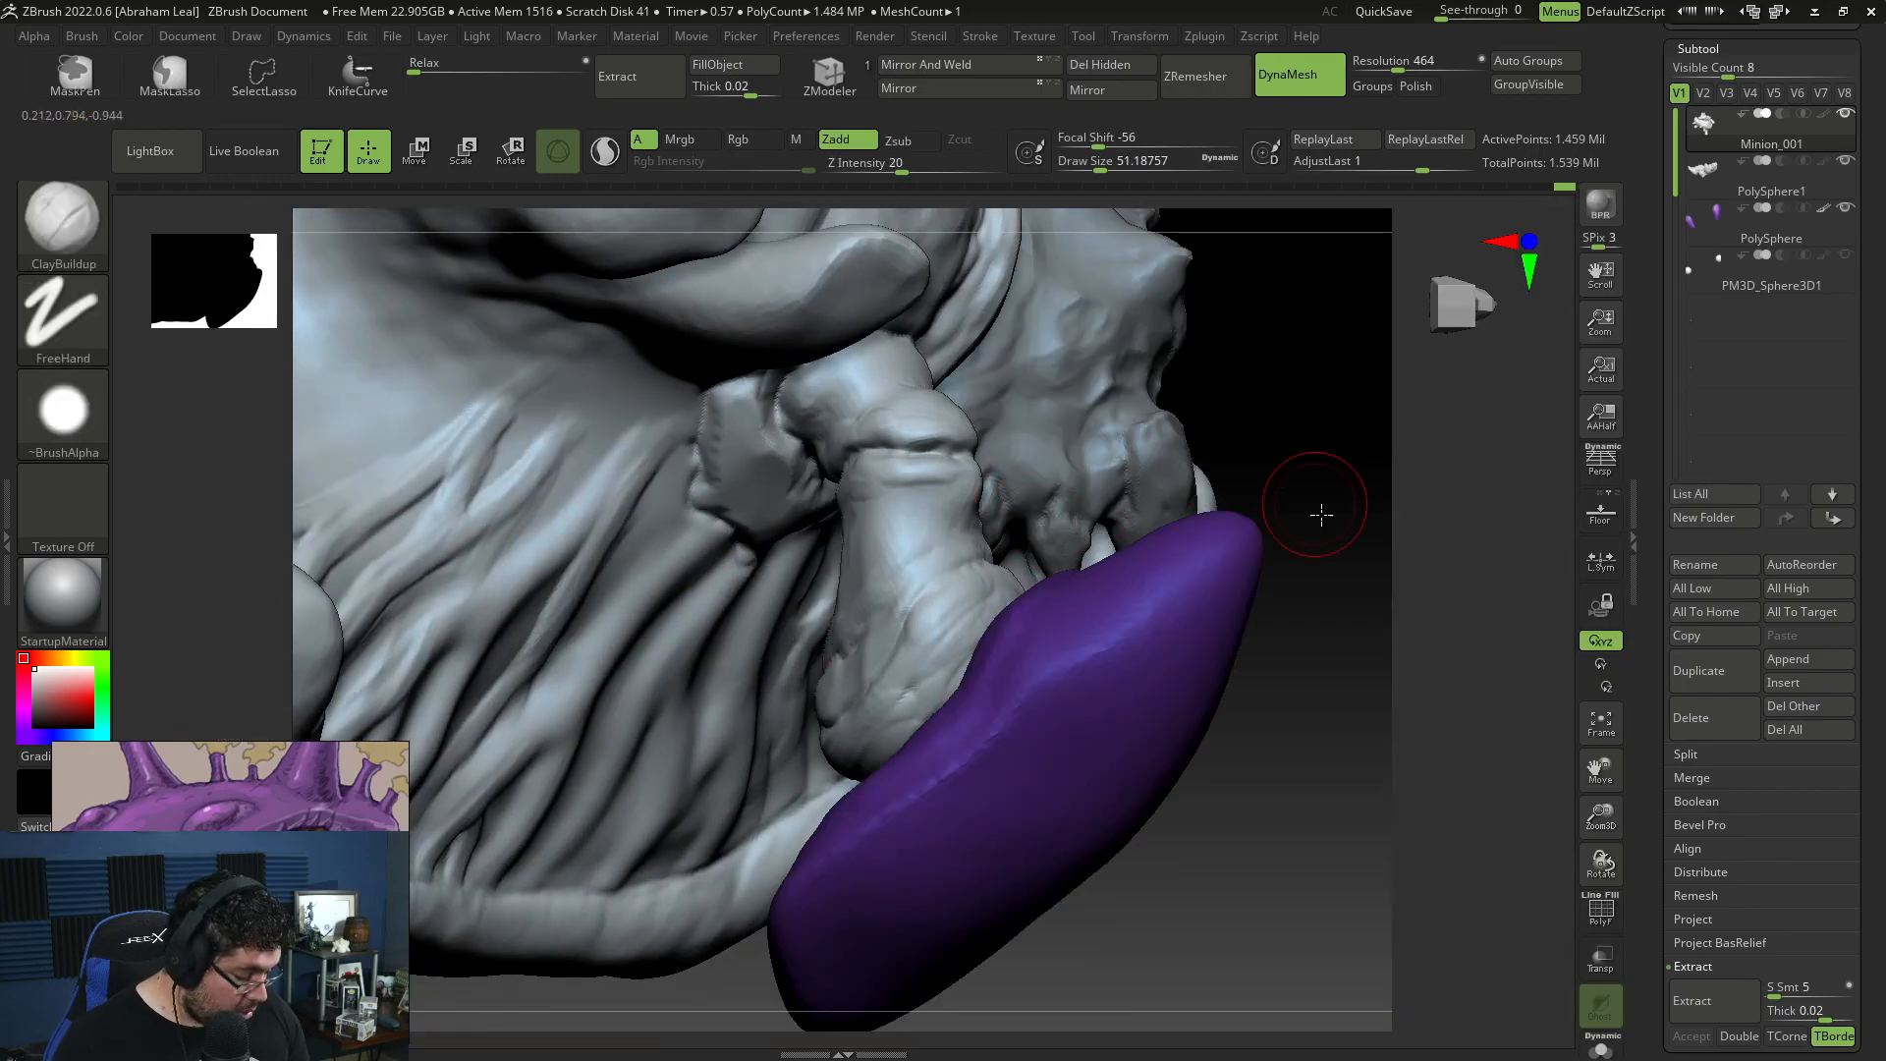
pyautogui.moveTo(1316, 515); pyautogui.dragTo(852, 648)
pyautogui.moveTo(1027, 451); pyautogui.dragTo(984, 513)
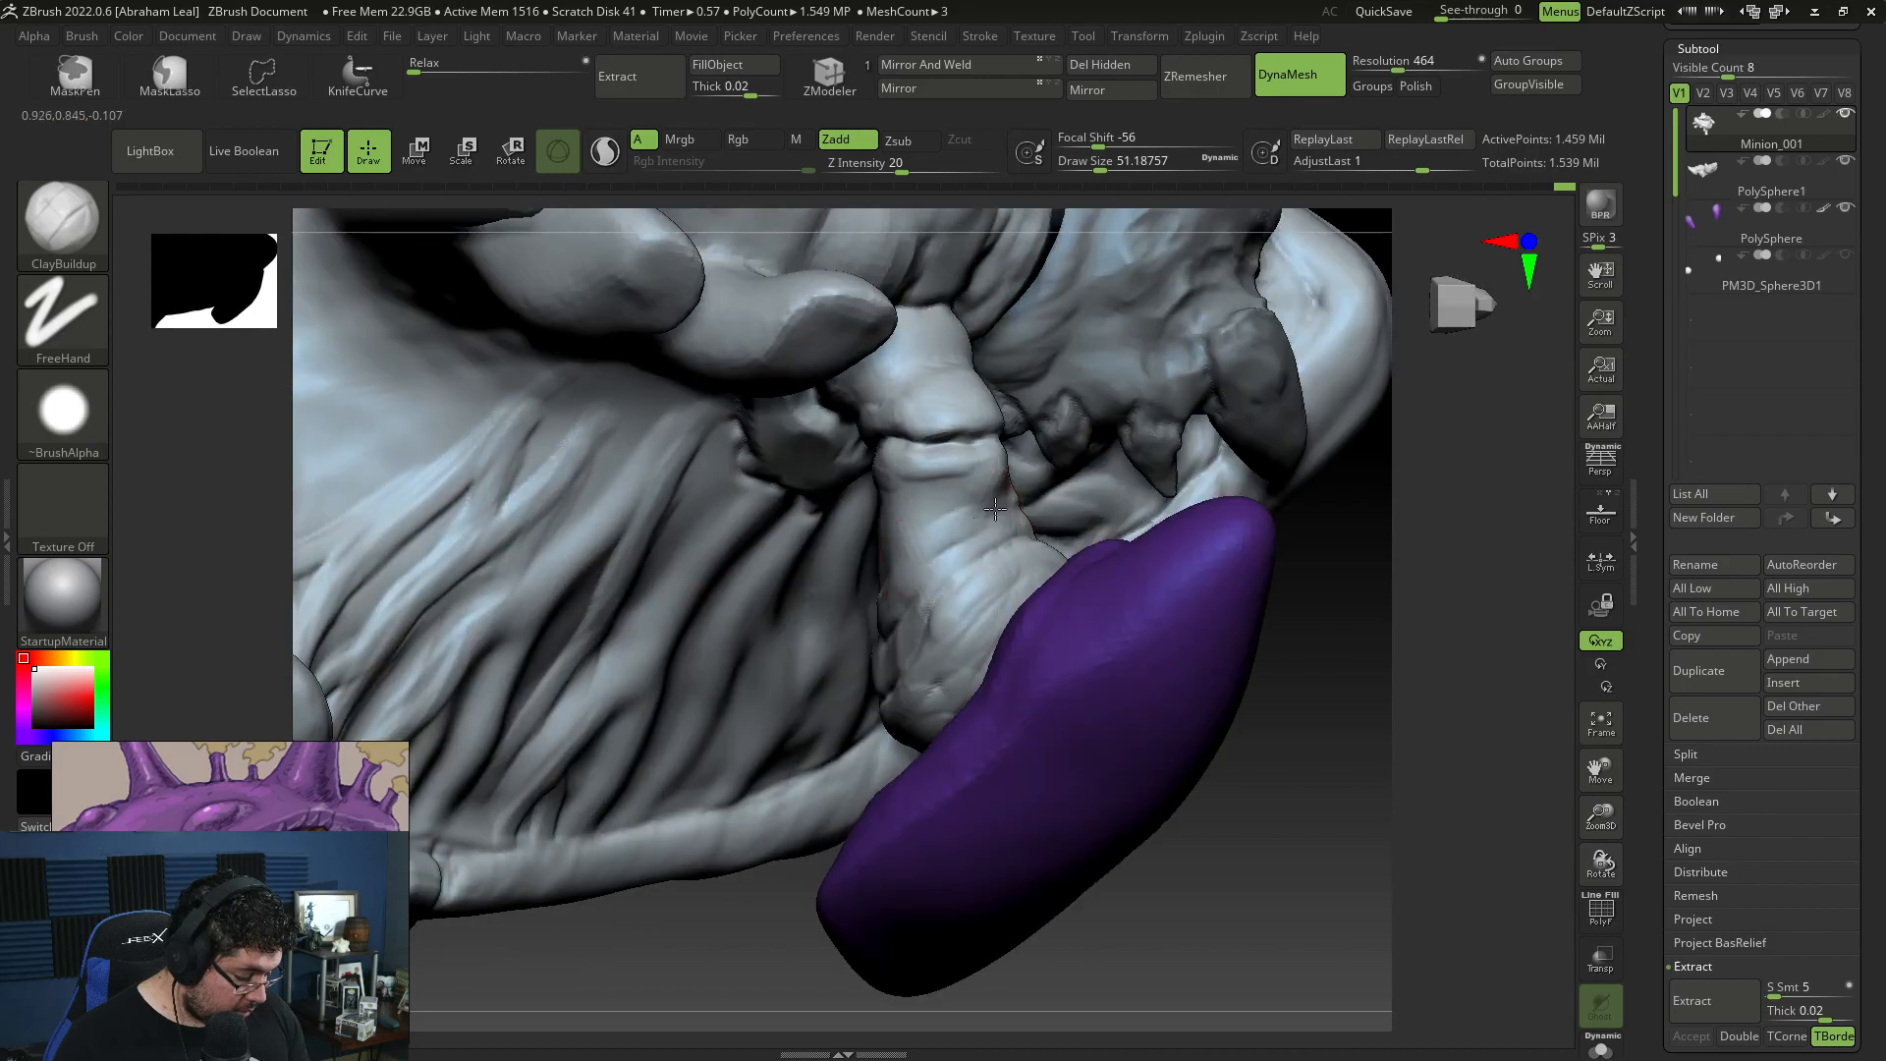
pyautogui.moveTo(1348, 552); pyautogui.dragTo(1359, 517)
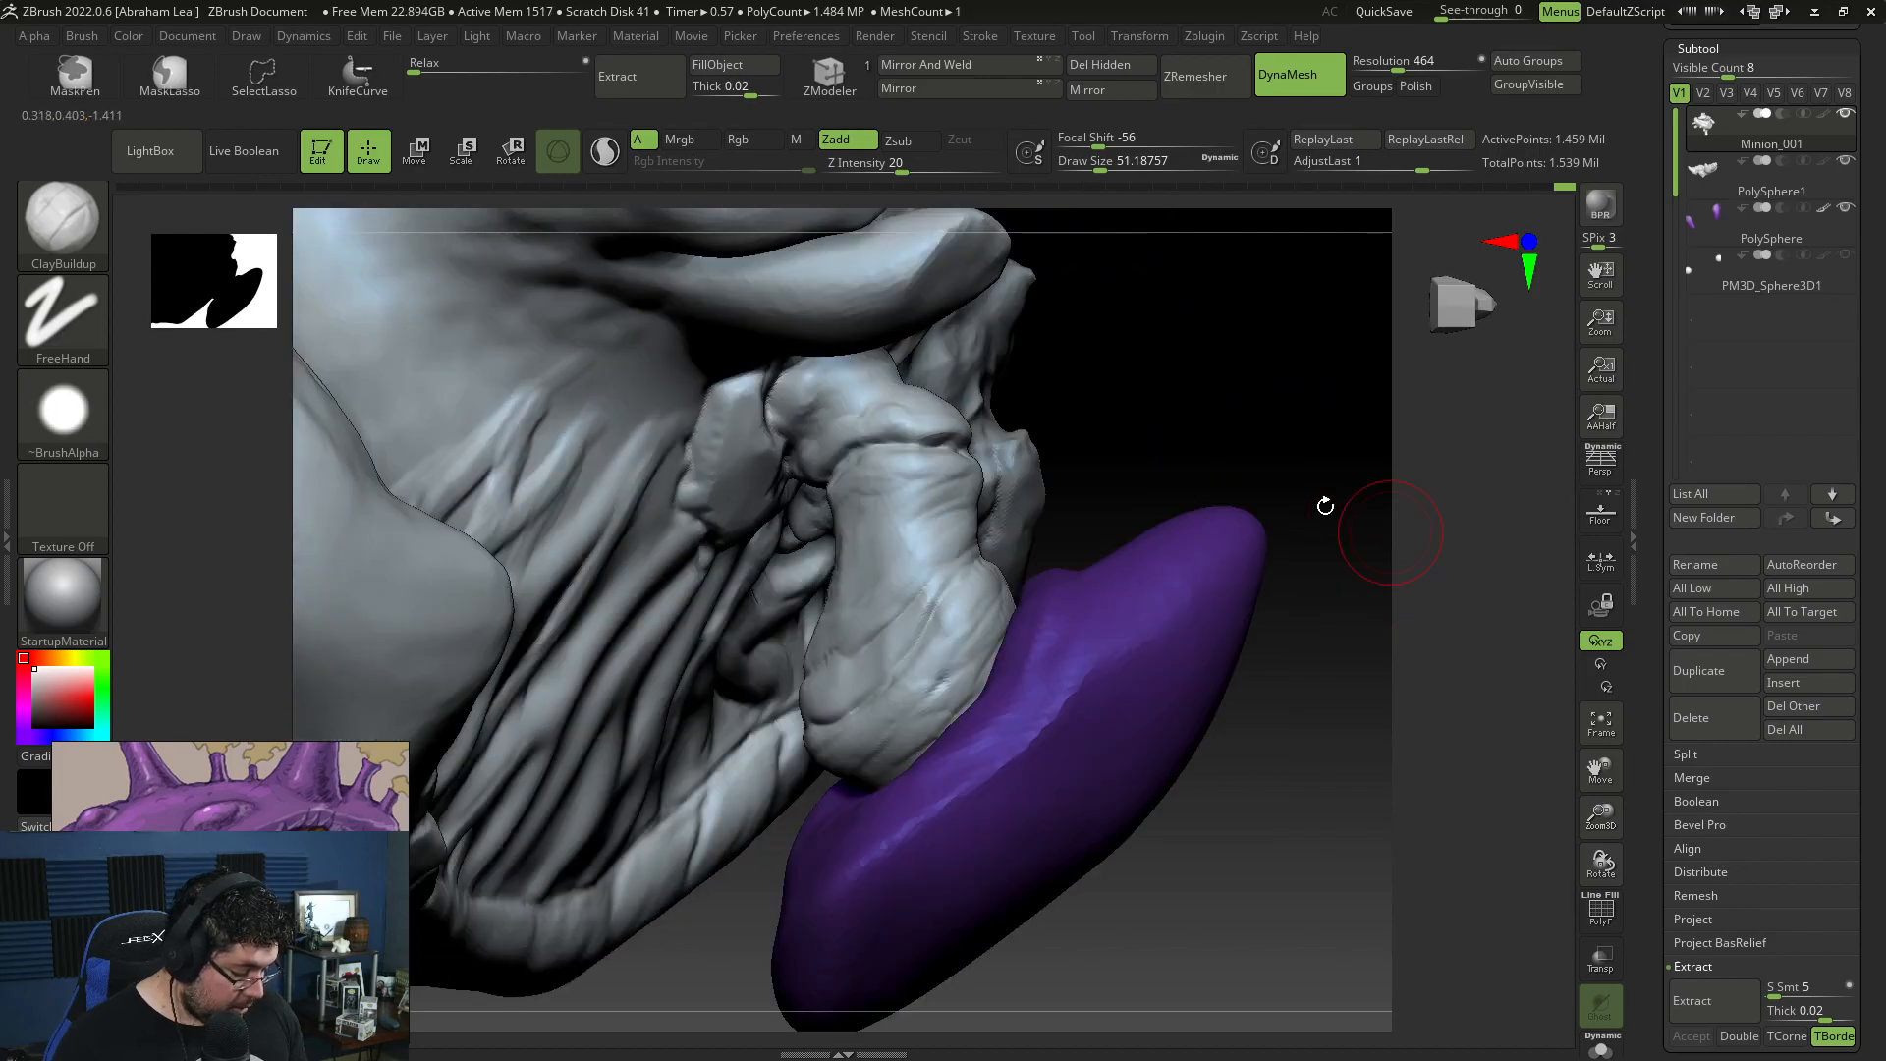
pyautogui.moveTo(1277, 413)
pyautogui.mouseDown()
pyautogui.moveTo(1258, 367)
pyautogui.moveTo(1199, 374)
pyautogui.moveTo(1258, 602)
pyautogui.moveTo(1295, 421)
pyautogui.mouseUp()
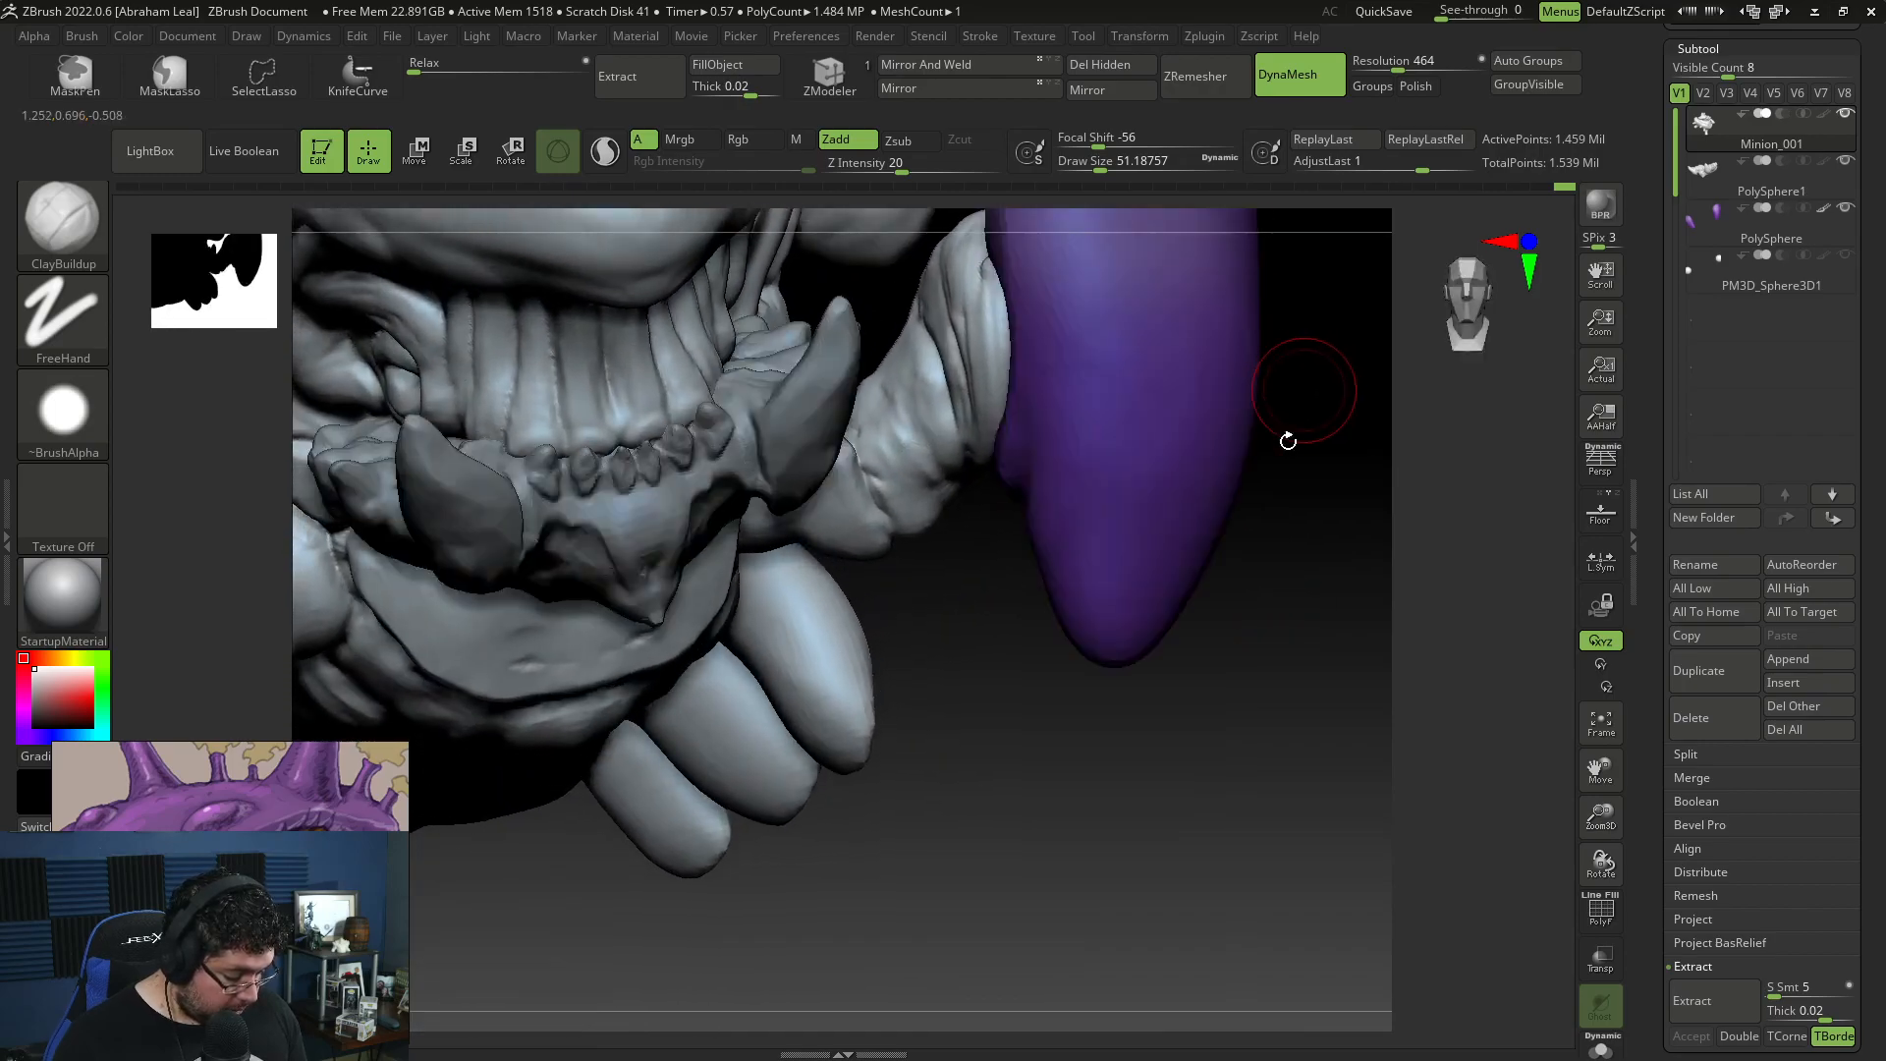
# Step: Try to carve a crease into the limb beside the purple claw with DamStandard at draw size about 39
pyautogui.moveTo(1210, 801)
pyautogui.mouseDown()
pyautogui.moveTo(1179, 791)
pyautogui.moveTo(1186, 812)
pyautogui.mouseUp()
pyautogui.press('b')
pyautogui.press('d')
pyautogui.press('s')
pyautogui.press('space')
pyautogui.moveTo(987, 631); pyautogui.dragTo(980, 547)
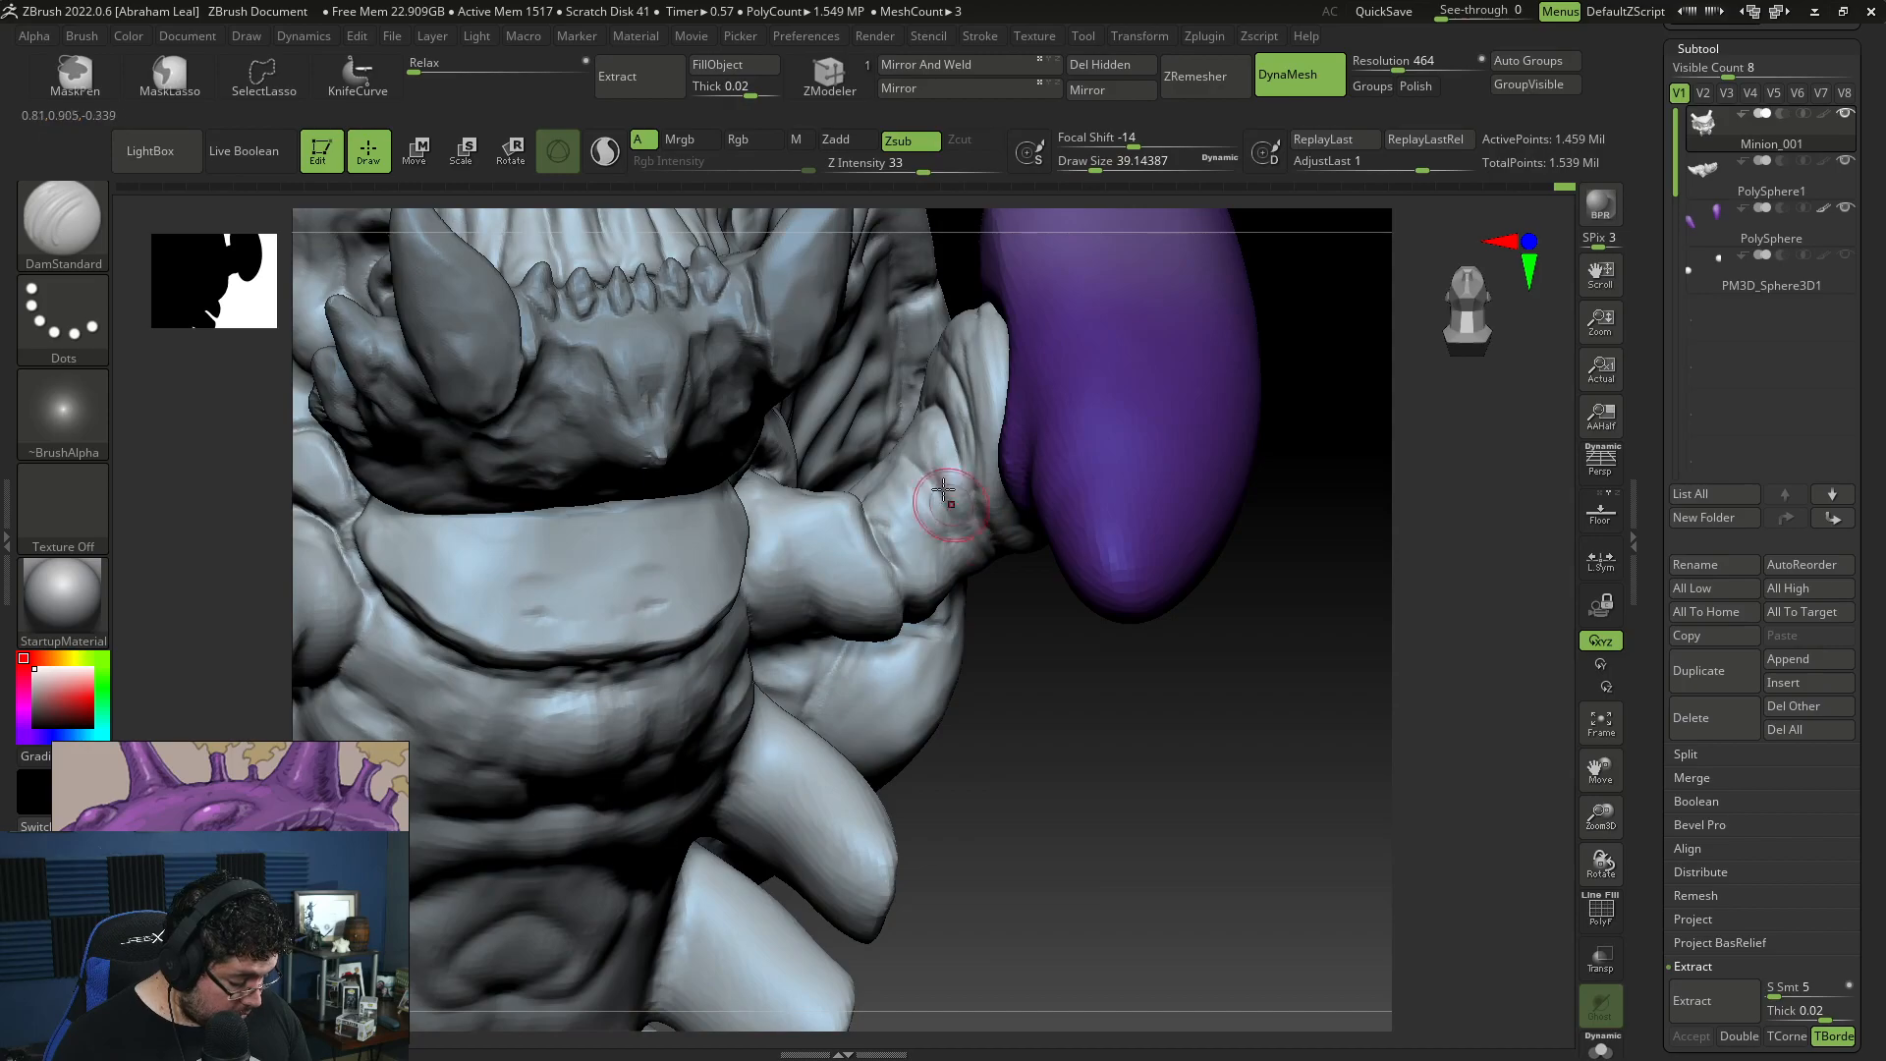
pyautogui.hotkey('ctrl', 'z')
pyautogui.hotkey('ctrl', 'z')
pyautogui.hotkey('ctrl', 'z')
# Step: Carve fine creases around the claw limb's joints and where it joins the body with DamStandard at draw size about 29
pyautogui.press('space')
pyautogui.moveTo(955, 445); pyautogui.dragTo(946, 445)
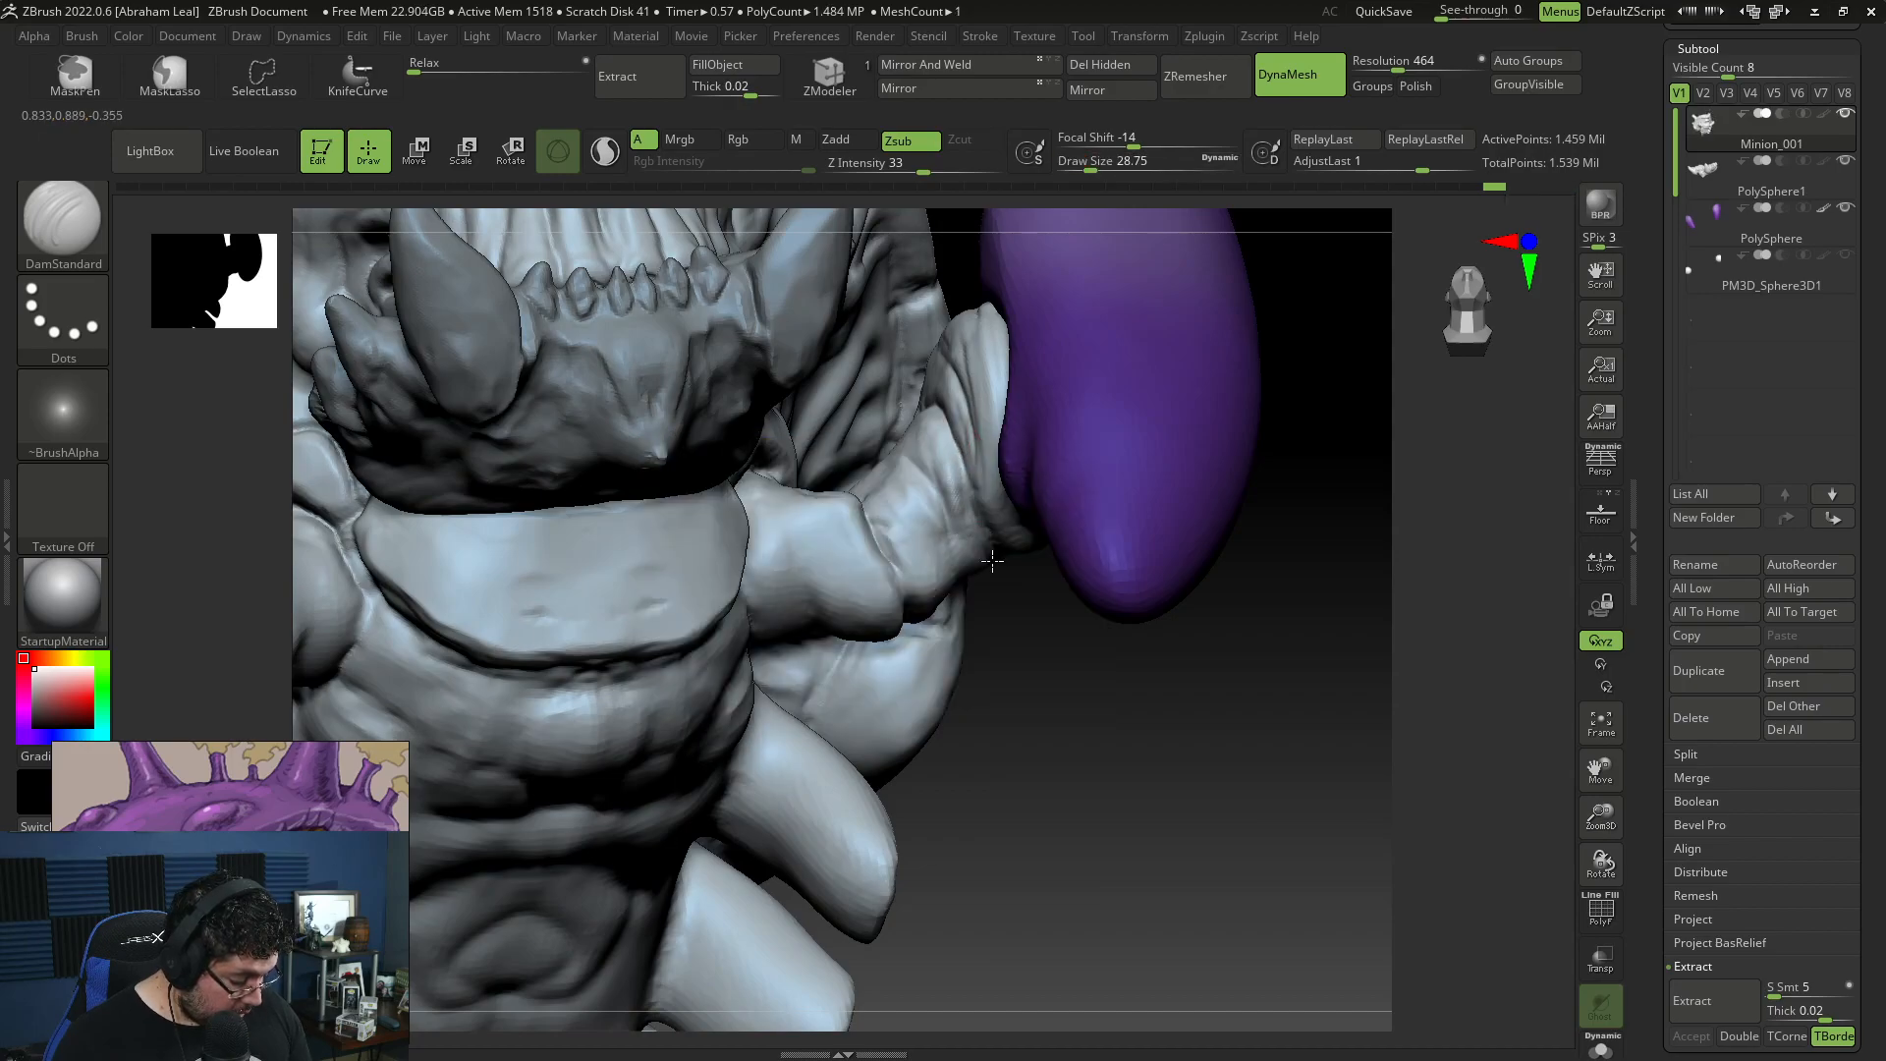
pyautogui.moveTo(950, 622); pyautogui.dragTo(925, 514)
pyautogui.moveTo(1020, 609); pyautogui.dragTo(927, 537)
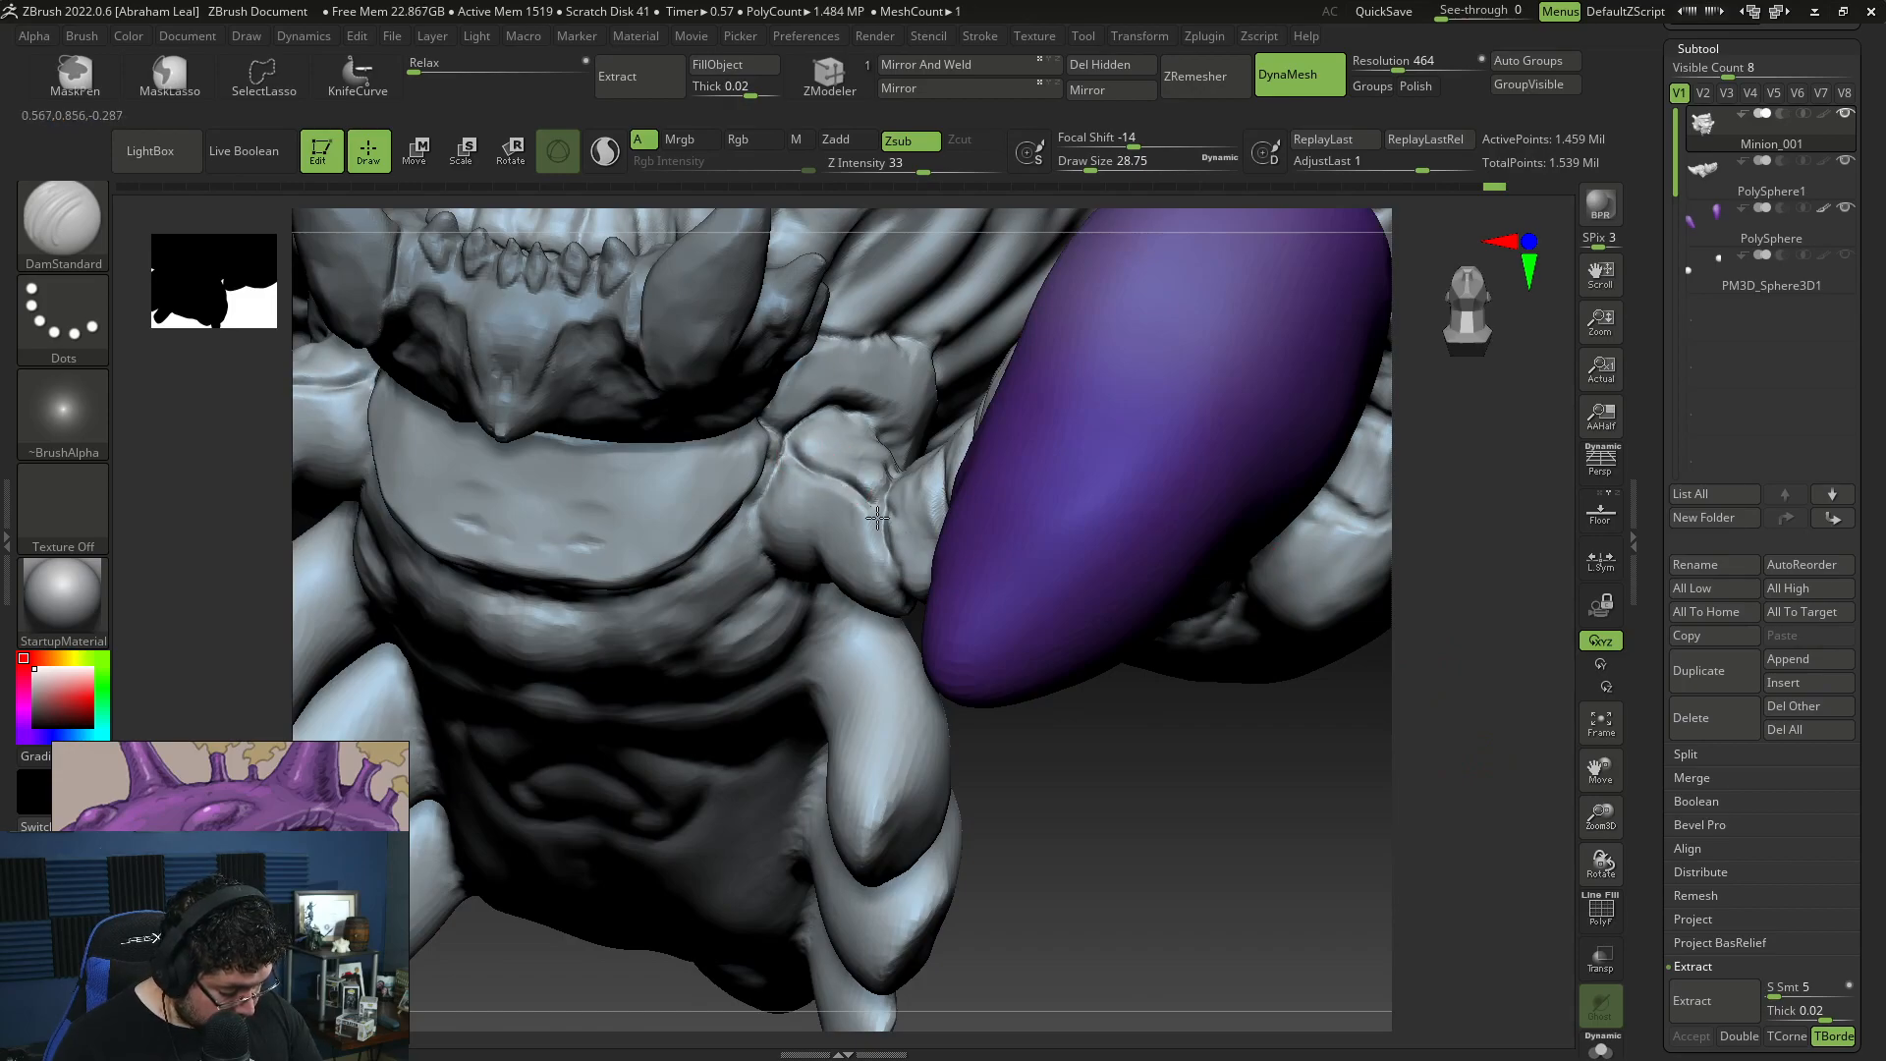
pyautogui.moveTo(1169, 799); pyautogui.dragTo(1011, 598)
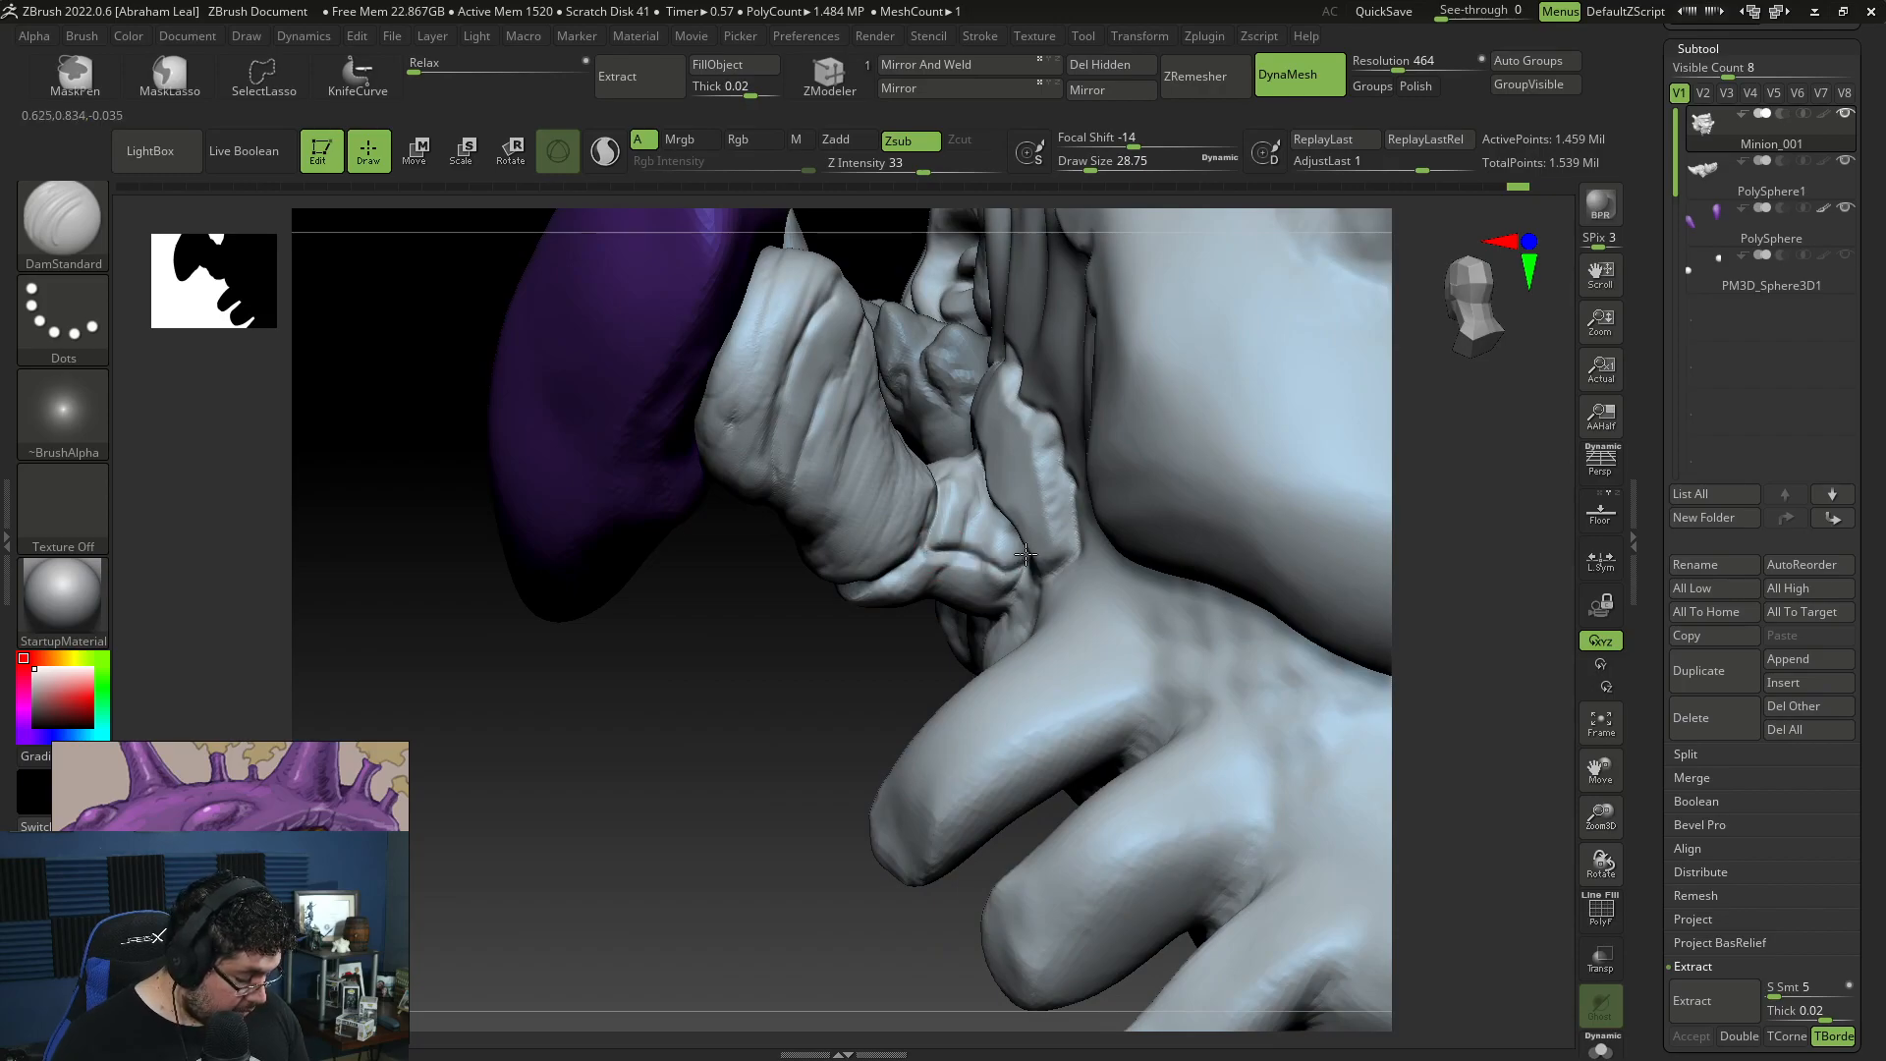
pyautogui.moveTo(833, 695); pyautogui.dragTo(1088, 780)
pyautogui.moveTo(914, 762)
pyautogui.mouseDown()
pyautogui.moveTo(1310, 594)
pyautogui.moveTo(1321, 646)
pyautogui.moveTo(864, 548)
pyautogui.moveTo(942, 568)
pyautogui.mouseUp()
# Step: Flatten the forms of the upper torso below the jaw with TrimDynamic at draw size about 145
pyautogui.press('b')
pyautogui.press('t')
pyautogui.press('d')
pyautogui.press('space')
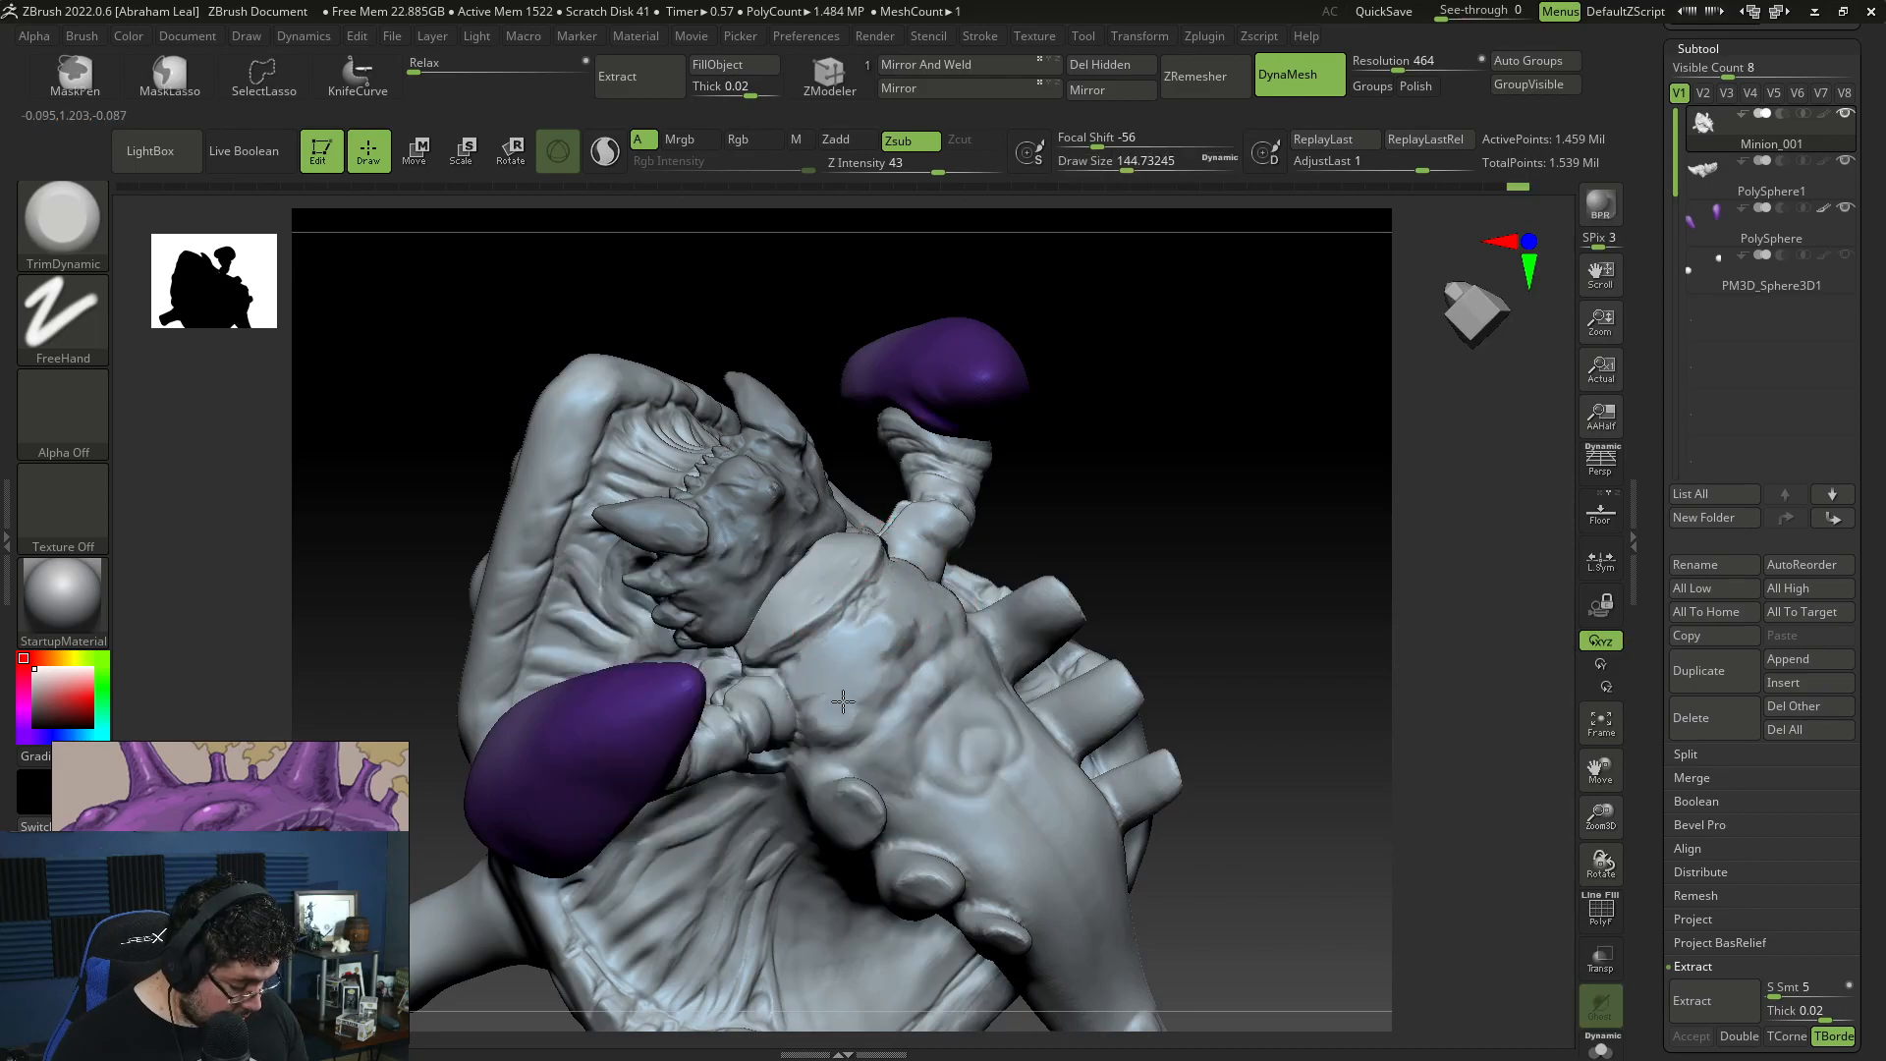
# Step: Build up raised forms on the chest plate below the jaw with ClayBuildup at draw size about 68
pyautogui.press('b')
pyautogui.press('c')
pyautogui.press('b')
pyautogui.moveTo(1044, 422); pyautogui.dragTo(1023, 460)
pyautogui.press('space')
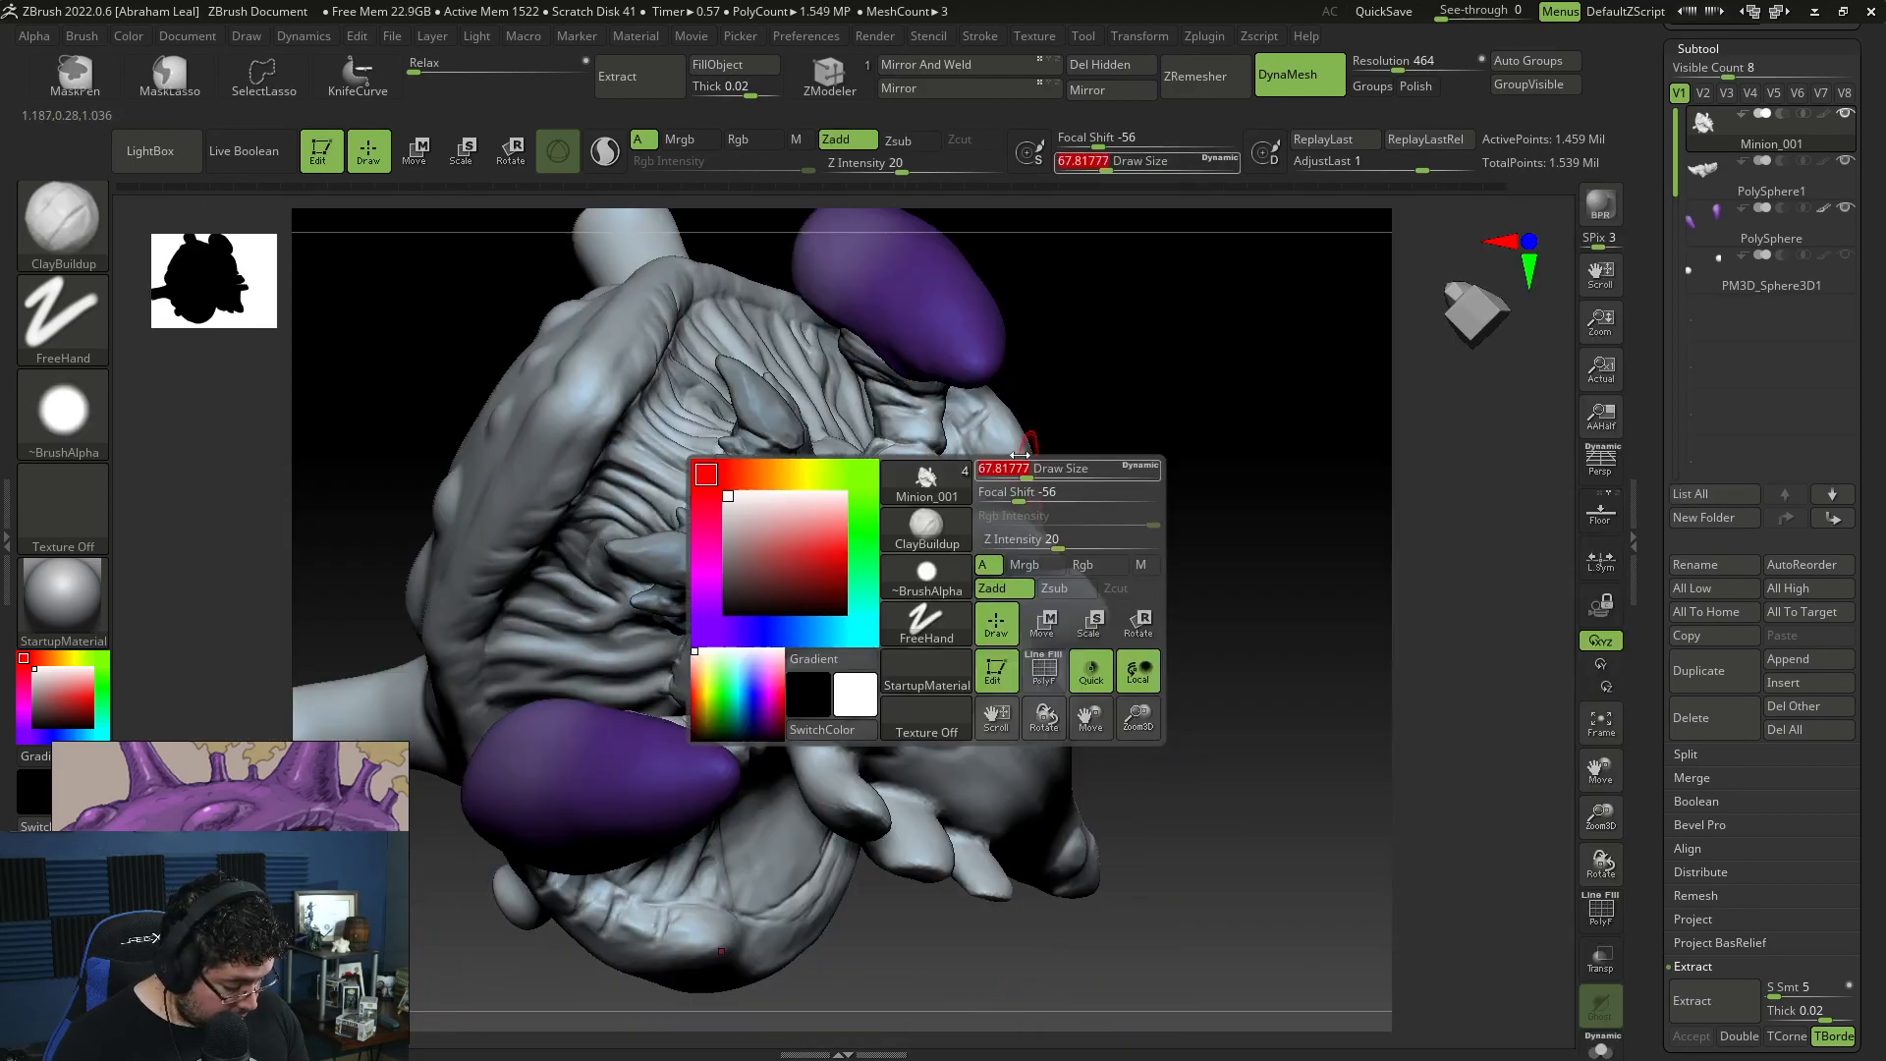
pyautogui.moveTo(808, 555)
pyautogui.mouseDown()
pyautogui.moveTo(823, 581)
pyautogui.moveTo(801, 574)
pyautogui.moveTo(820, 565)
pyautogui.moveTo(775, 579)
pyautogui.moveTo(794, 565)
pyautogui.moveTo(807, 585)
pyautogui.mouseUp()
# Step: Flatten the chest plate and the torso beneath it into planes with TrimDynamic at draw size about 68
pyautogui.press('b')
pyautogui.press('t')
pyautogui.press('d')
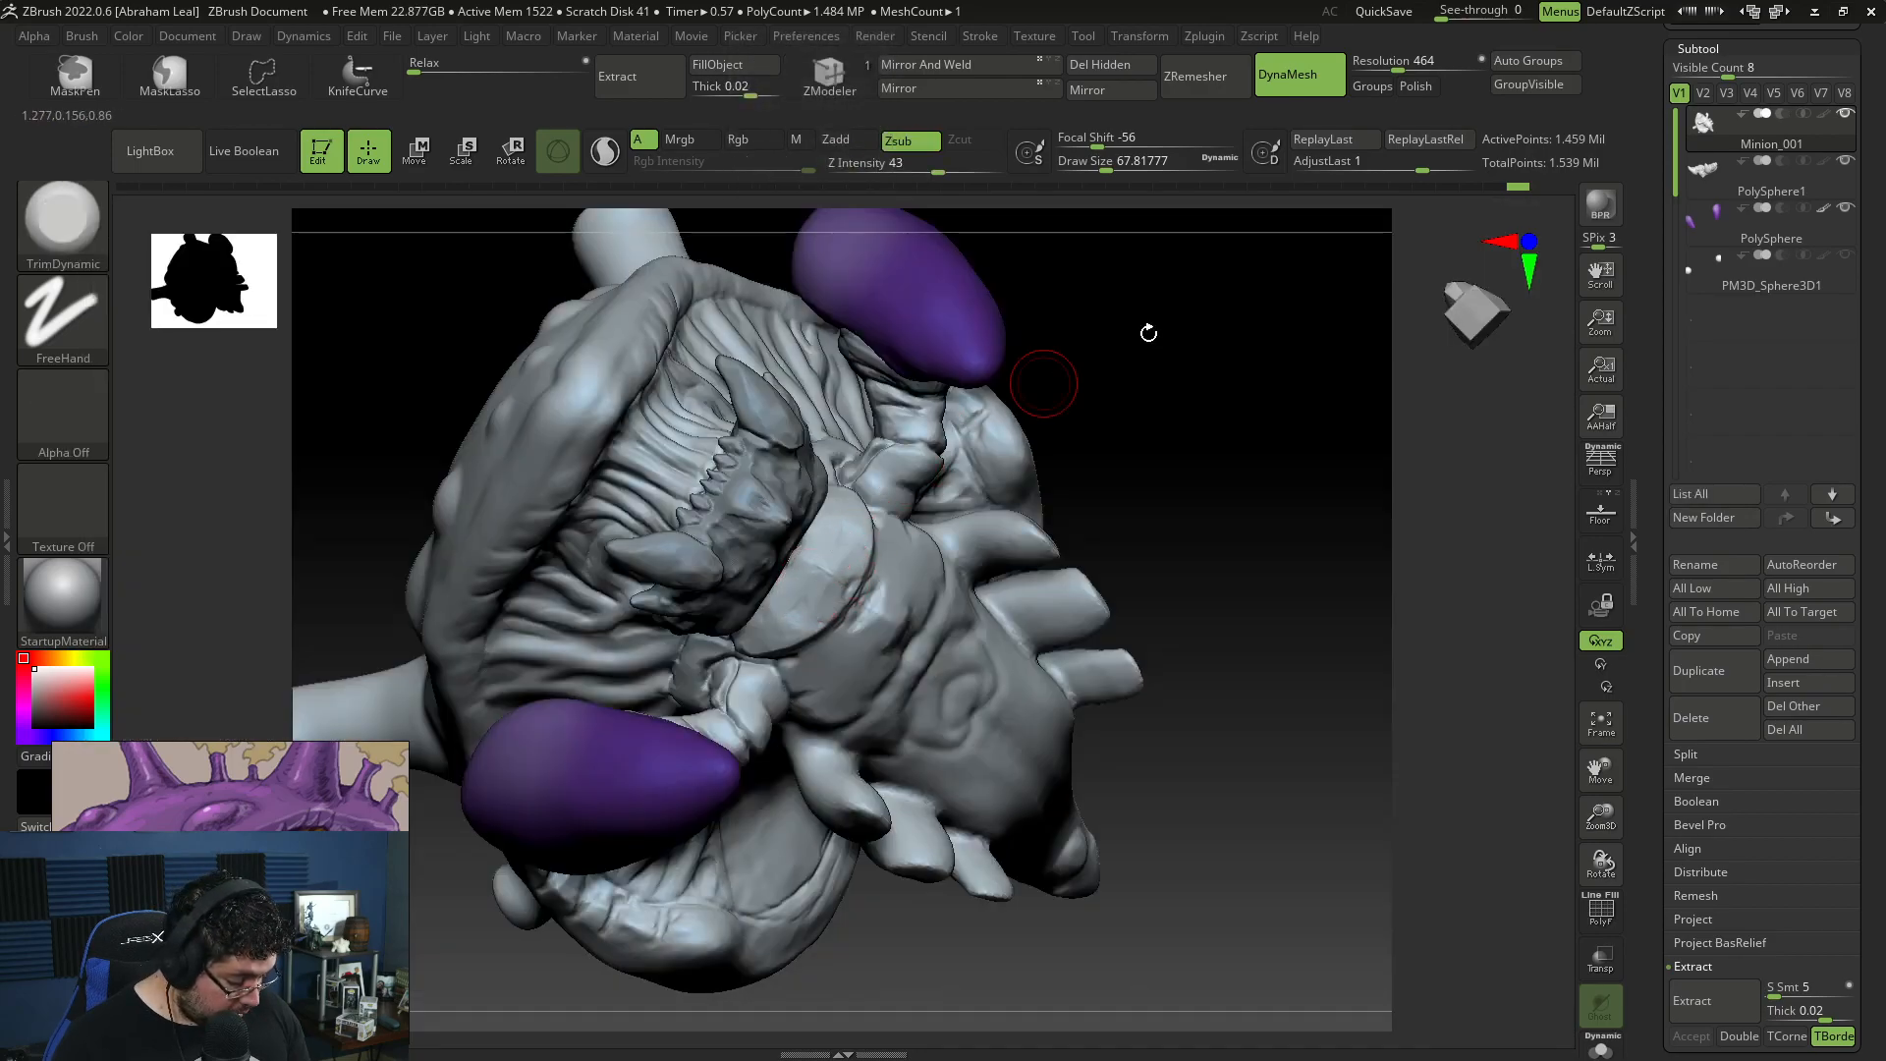
pyautogui.moveTo(1115, 345); pyautogui.dragTo(836, 531)
pyautogui.moveTo(1213, 392); pyautogui.dragTo(976, 665)
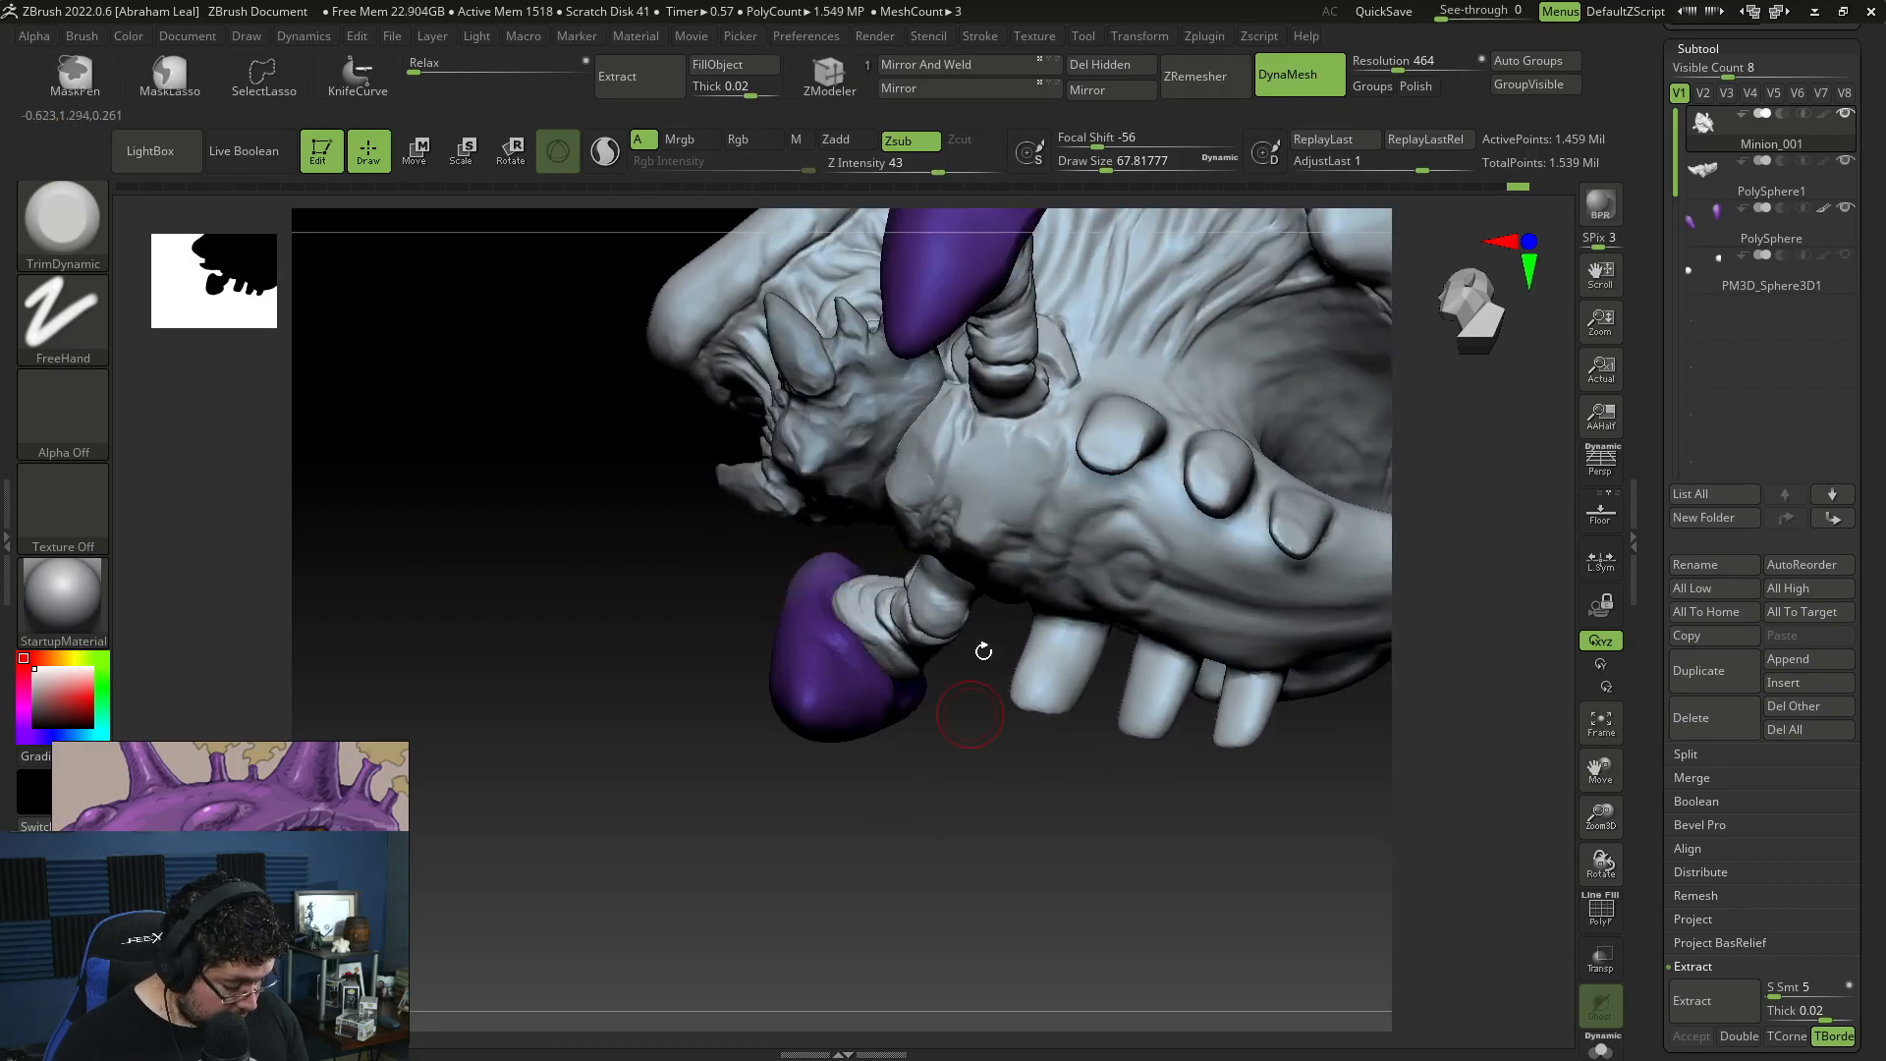
pyautogui.press('b')
pyautogui.press('m')
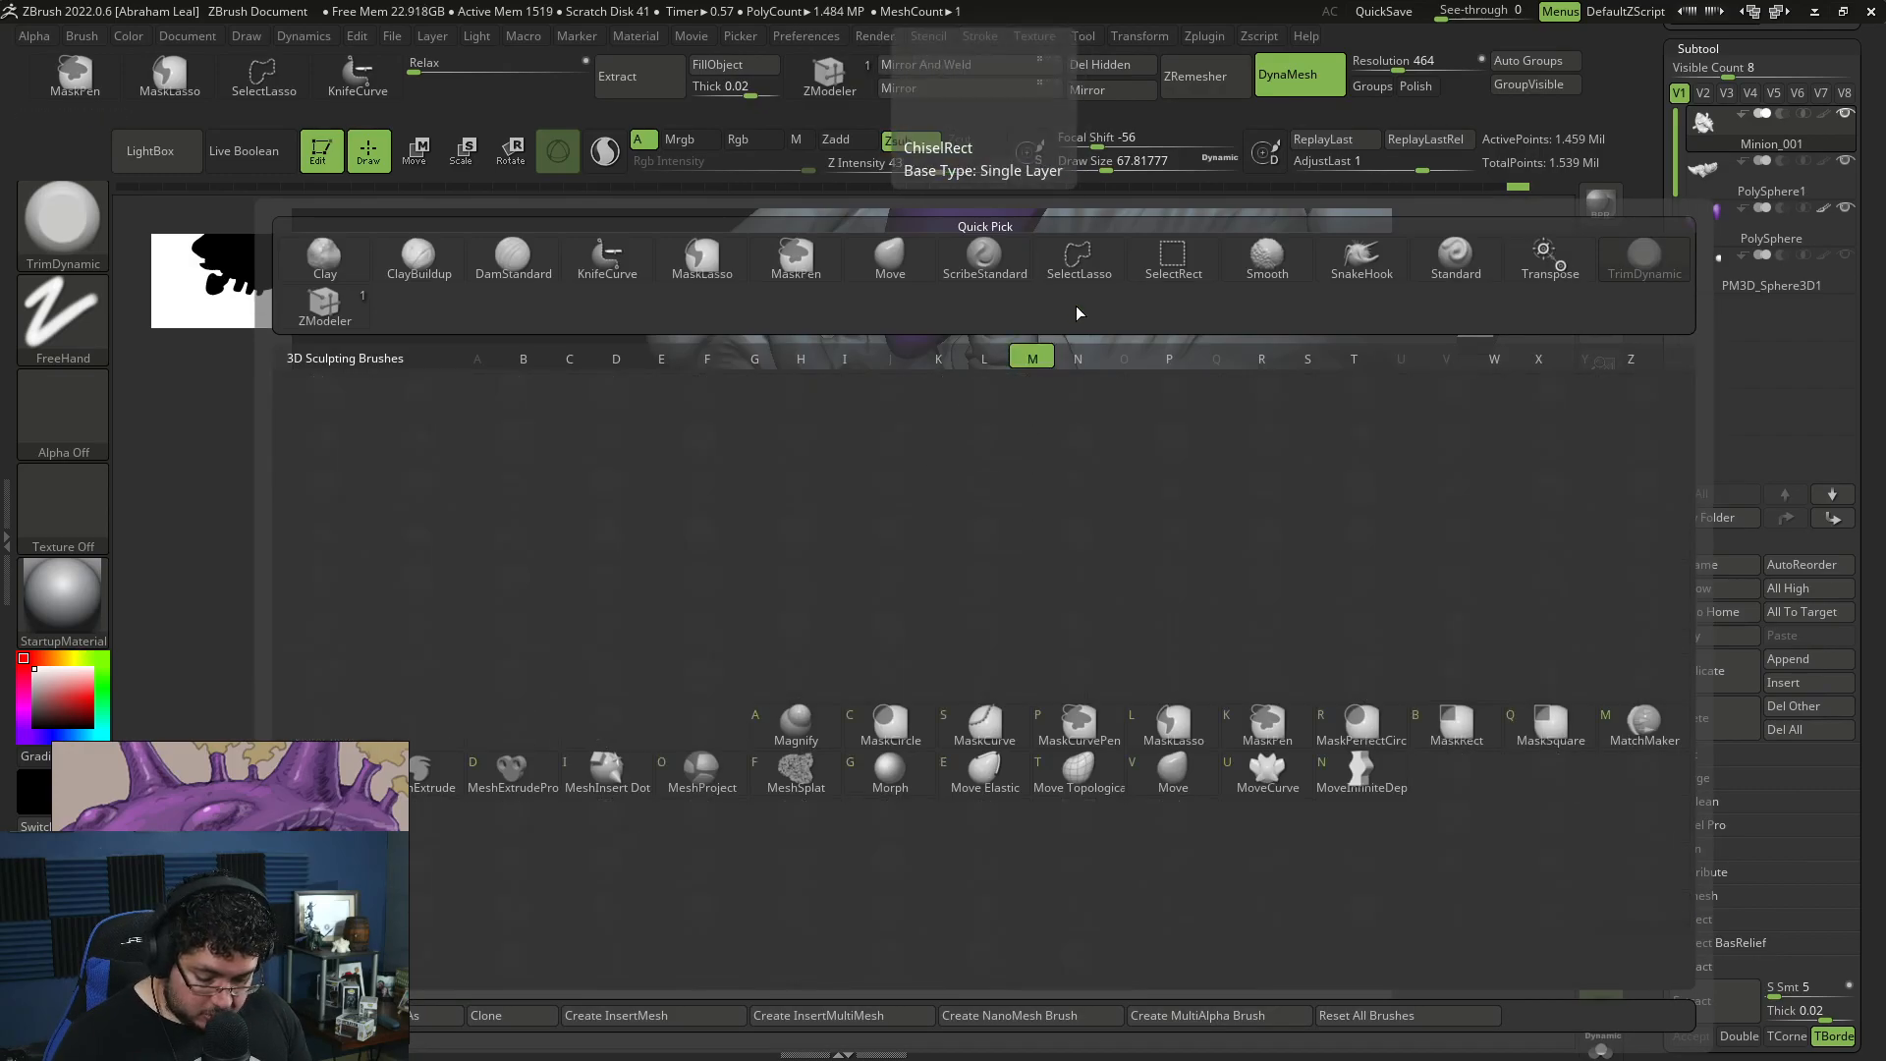
pyautogui.press('l')
pyautogui.click(921, 521)
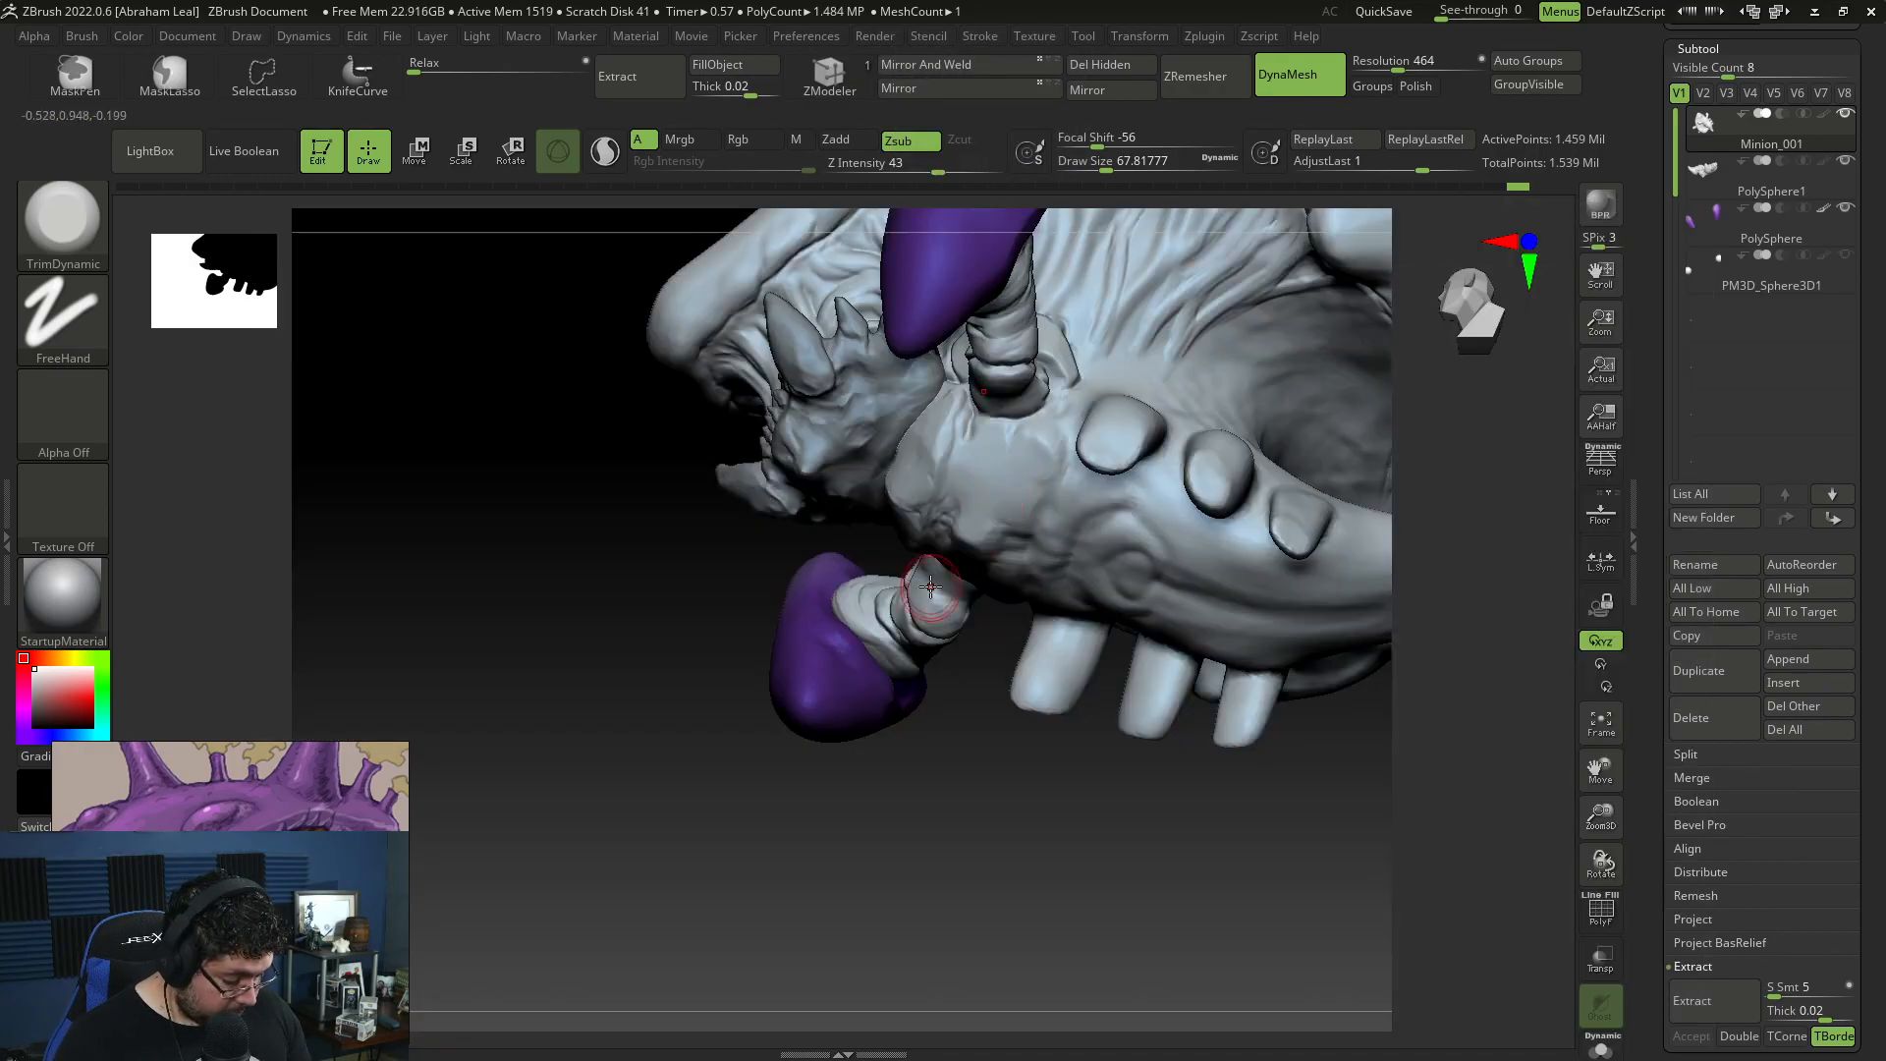
# Step: Build up muscle masses on the torso below the chest plate with ClayBuildup, reducing the draw size from about 87 to 71
pyautogui.press('b')
pyautogui.press('c')
pyautogui.press('b')
pyautogui.press('space')
pyautogui.click(985, 460)
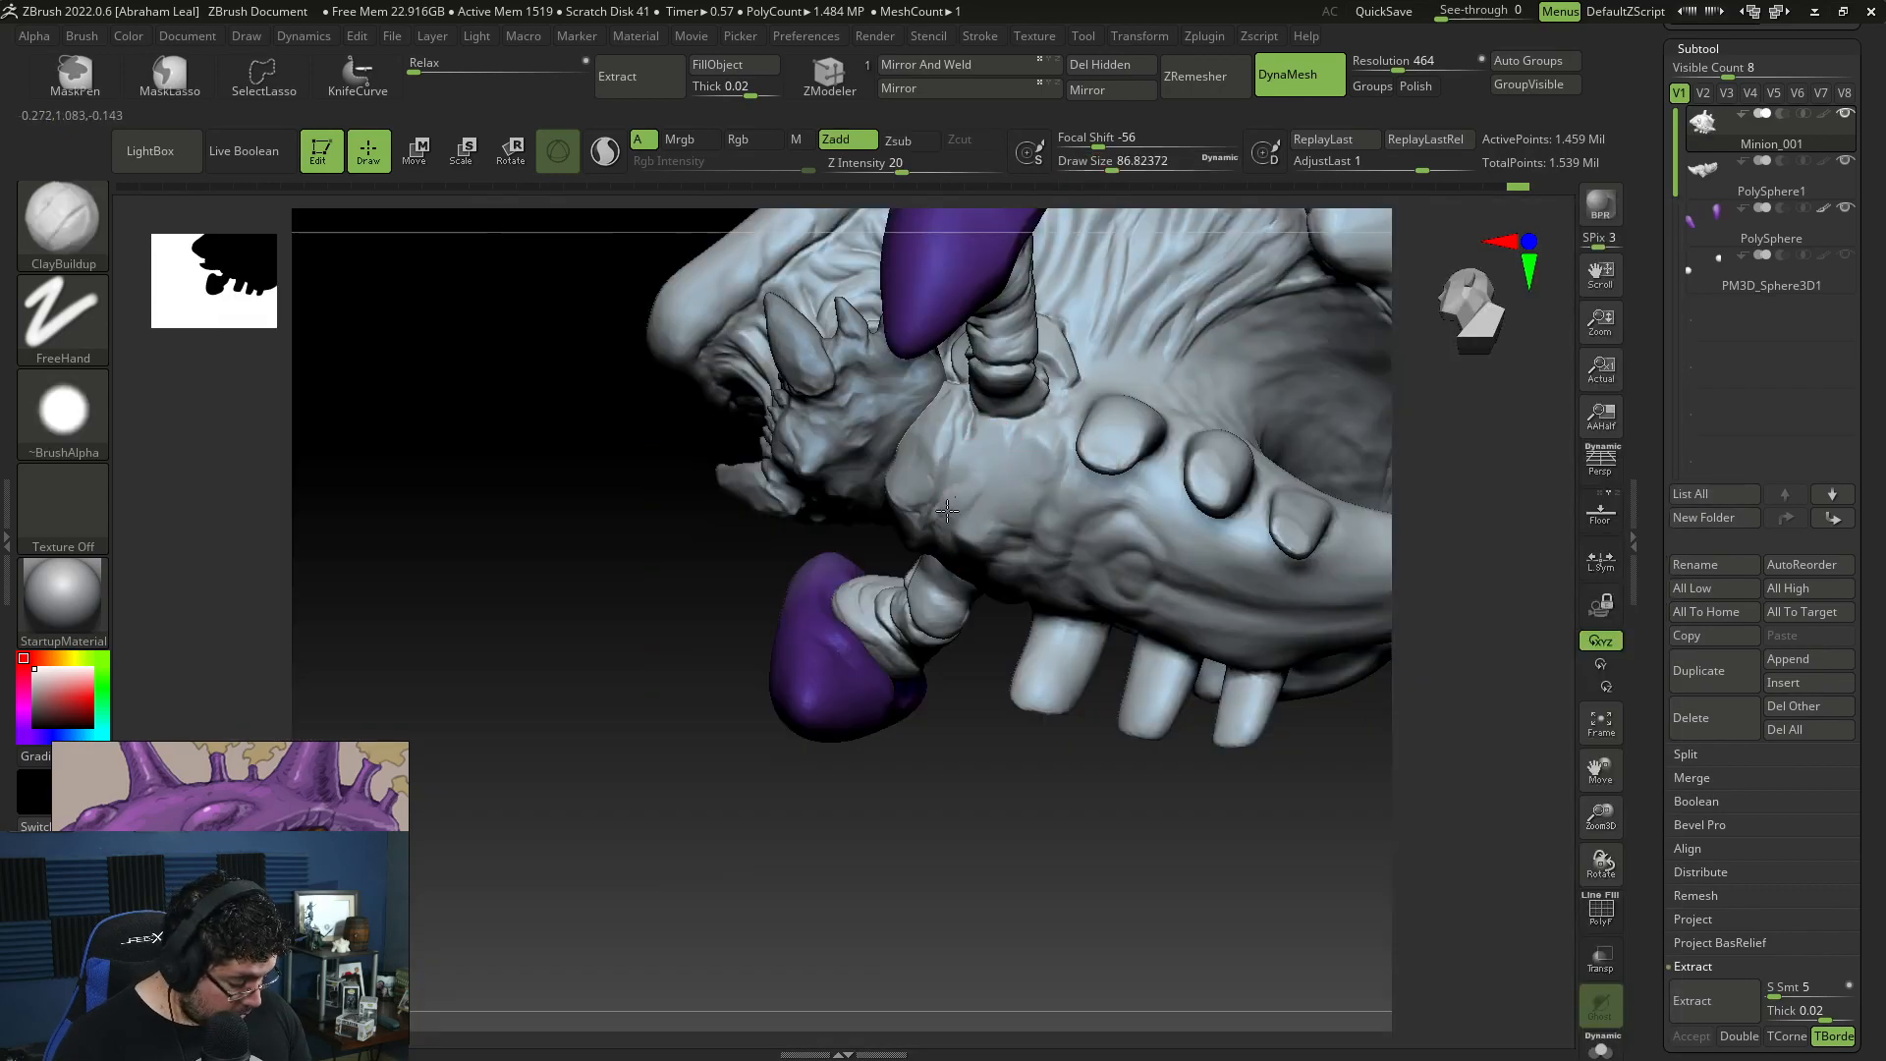
pyautogui.moveTo(942, 522)
pyautogui.mouseDown()
pyautogui.moveTo(972, 496)
pyautogui.moveTo(958, 530)
pyautogui.moveTo(1034, 538)
pyautogui.mouseUp()
pyautogui.moveTo(1041, 548)
pyautogui.mouseDown(button='right')
pyautogui.moveTo(1061, 568)
pyautogui.moveTo(1239, 442)
pyautogui.moveTo(1243, 377)
pyautogui.mouseUp(button='right')
pyautogui.moveTo(958, 540); pyautogui.dragTo(996, 465, button='right')
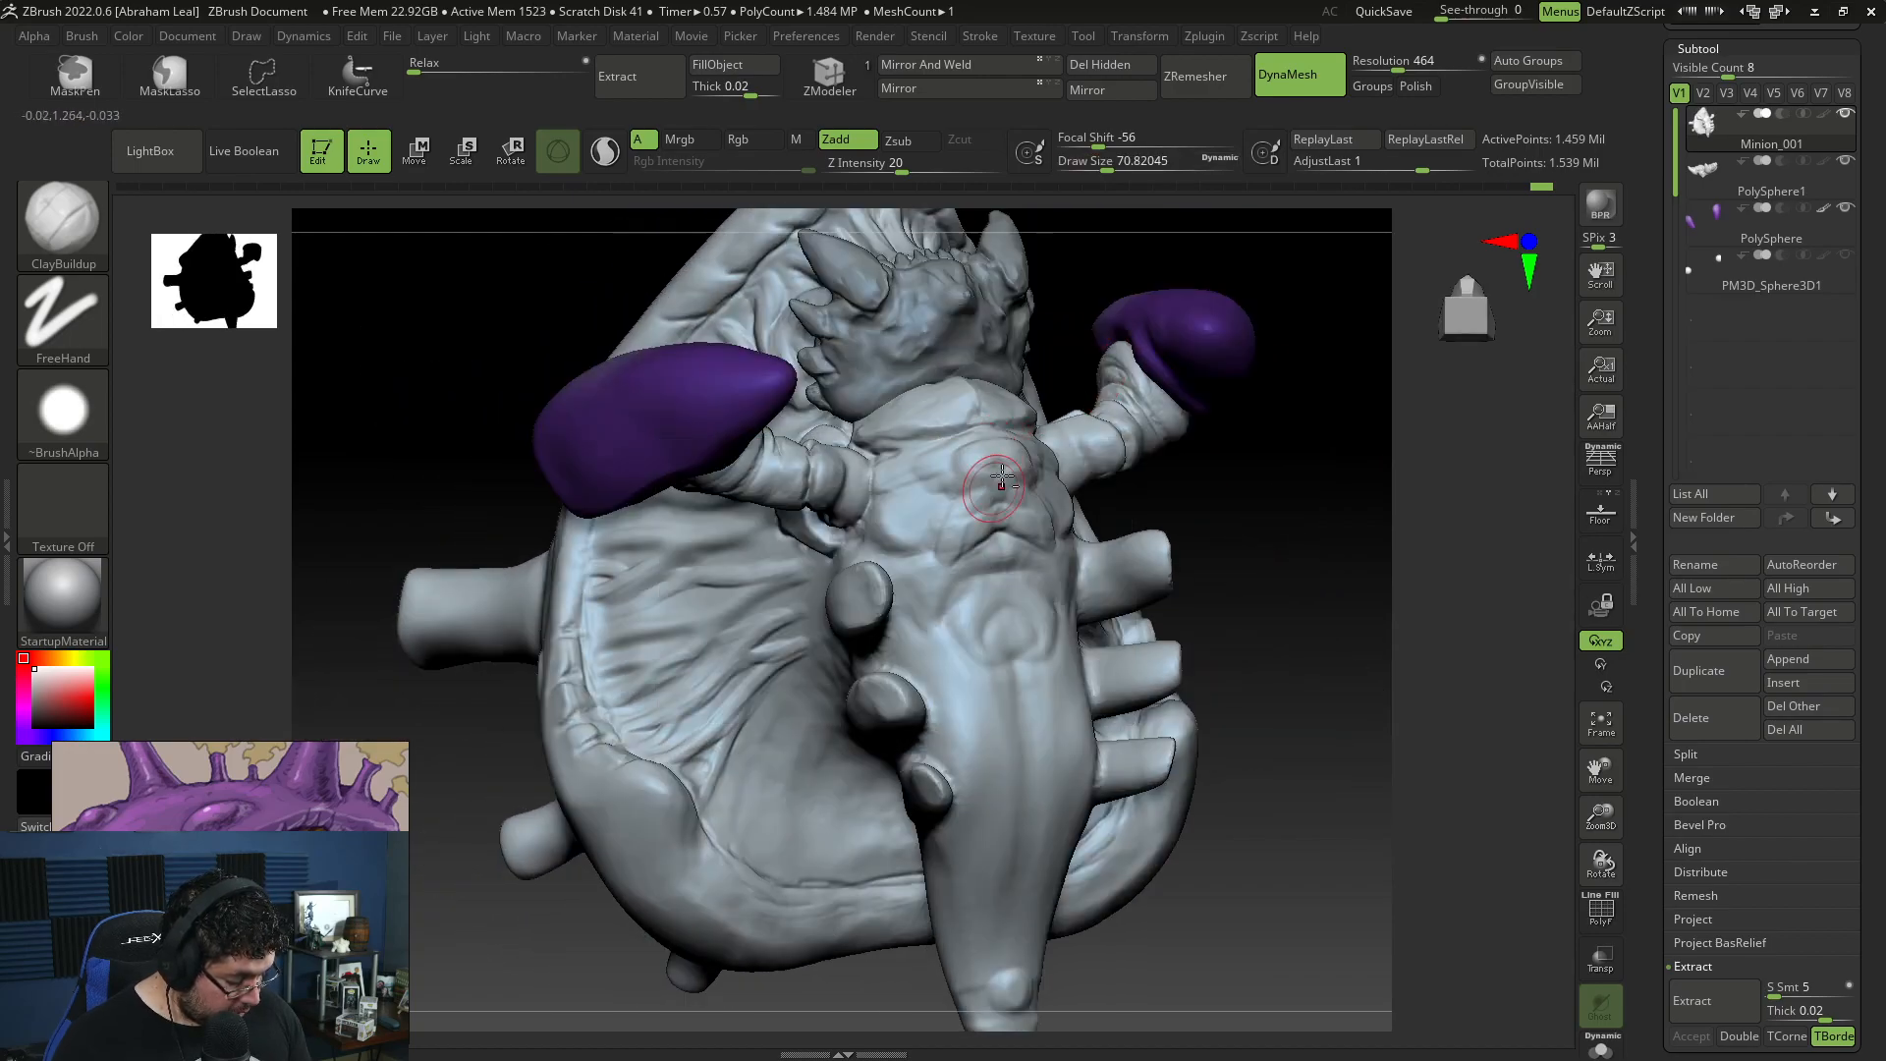
# Step: Add narrow ridges along the midline of the upper torso and chest plate with ClayBuildup at draw size about 37
pyautogui.moveTo(986, 490); pyautogui.dragTo(986, 434)
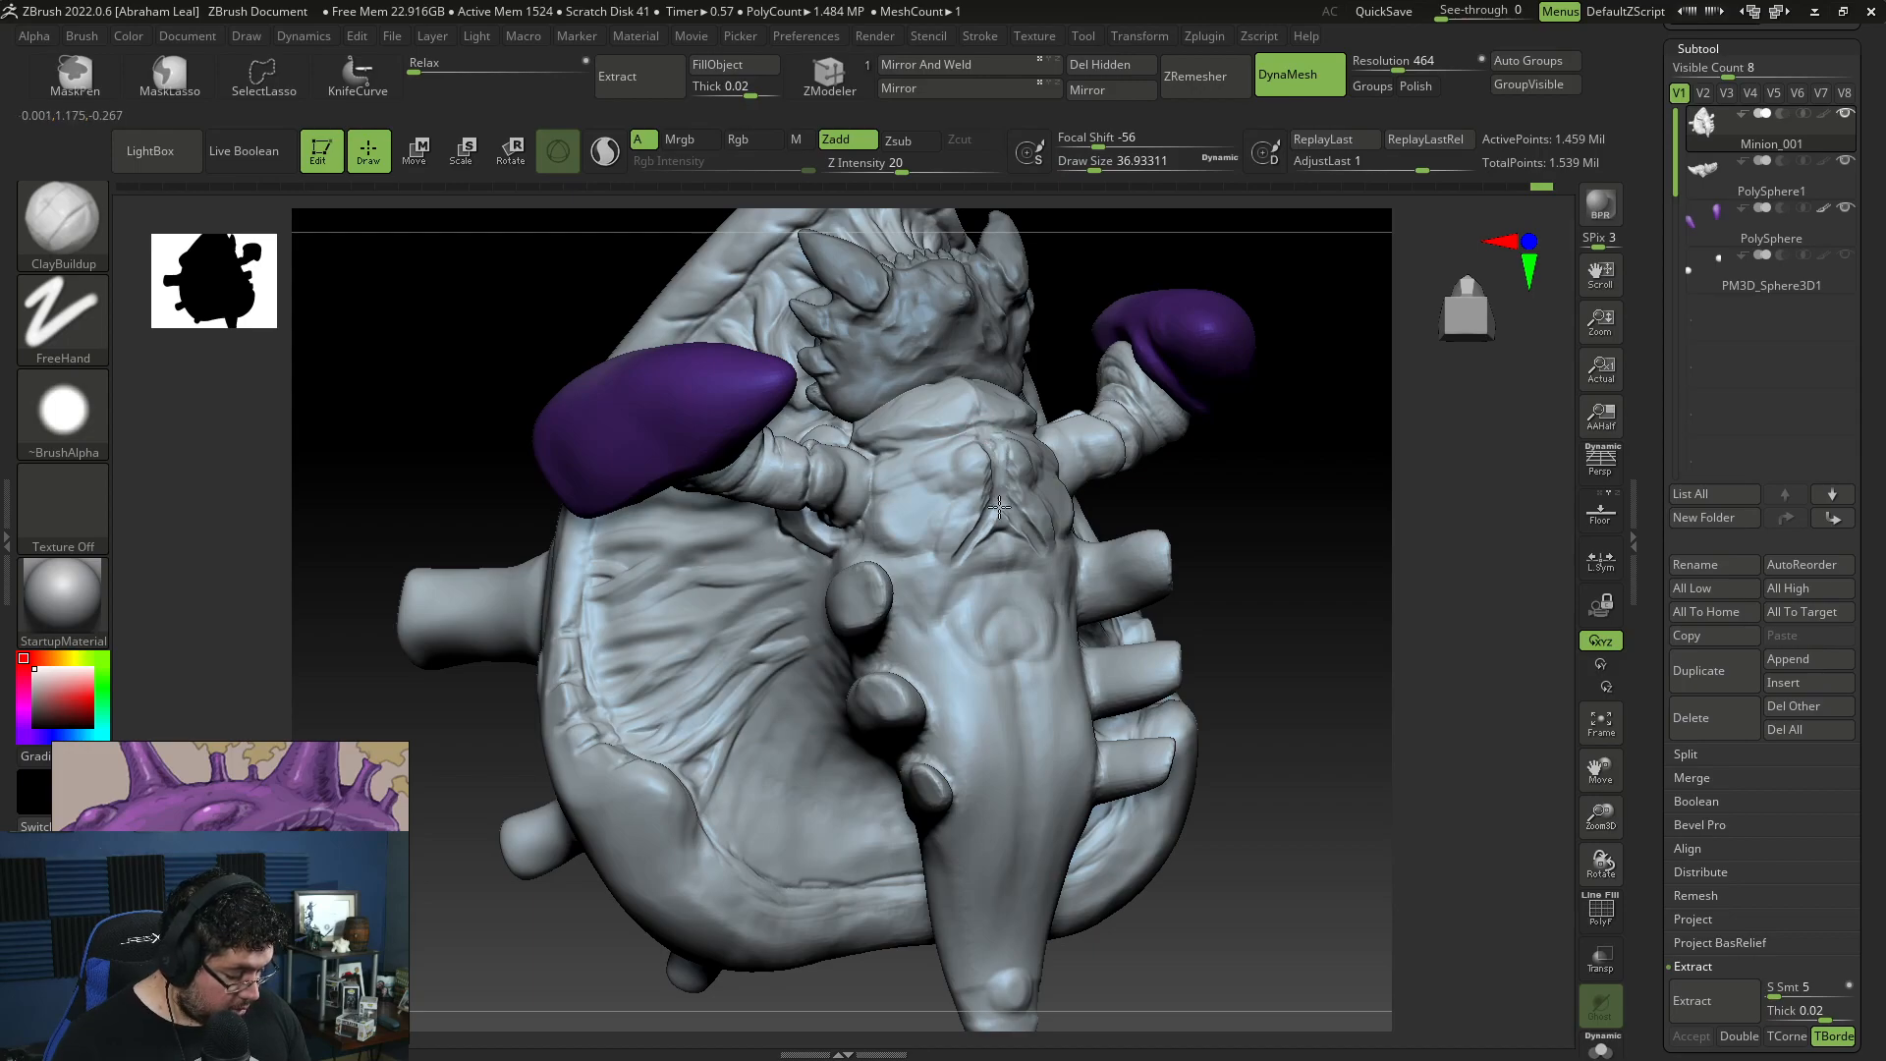
pyautogui.moveTo(1267, 406); pyautogui.dragTo(1211, 376, button='right')
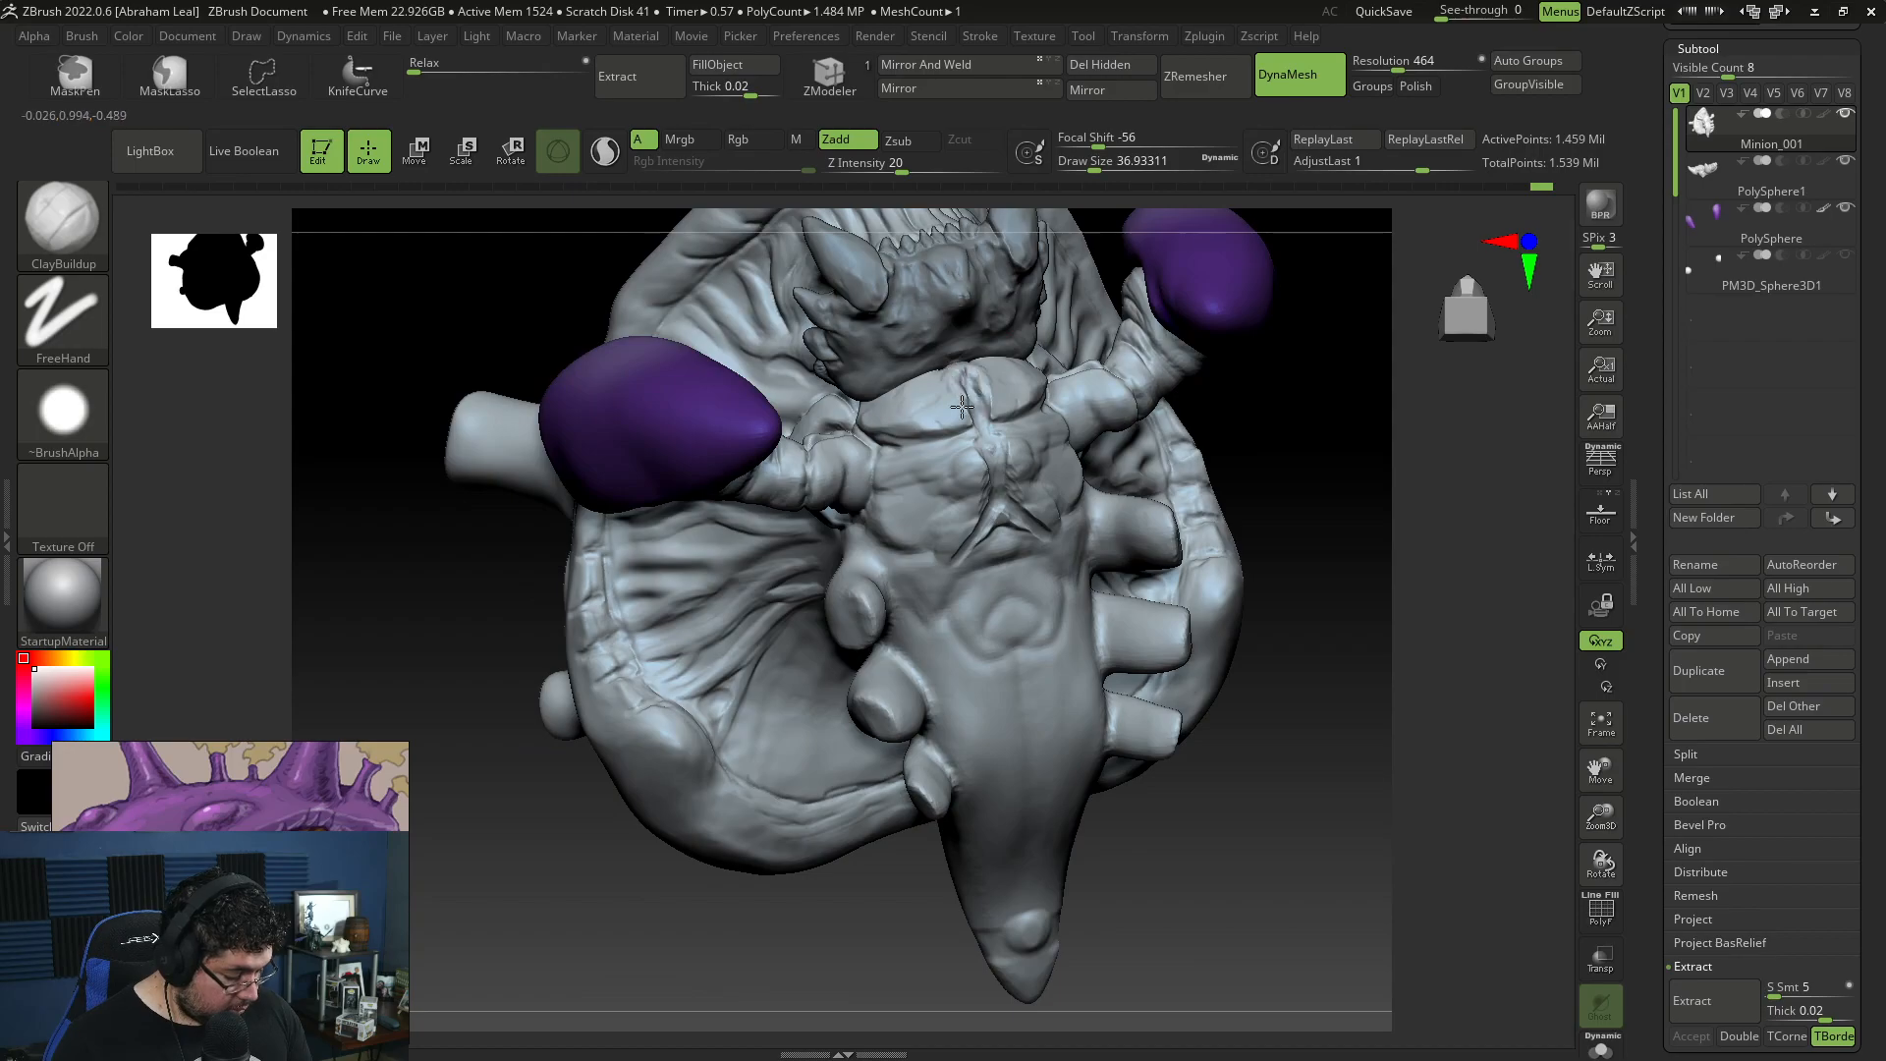
pyautogui.moveTo(968, 414)
pyautogui.mouseDown()
pyautogui.moveTo(985, 430)
pyautogui.moveTo(1012, 393)
pyautogui.mouseUp()
# Step: Fill out the chest plate and the torso's side beneath it with ClayBuildup at draw size about 65
pyautogui.press('space')
pyautogui.moveTo(1365, 362); pyautogui.dragTo(1193, 349, button='right')
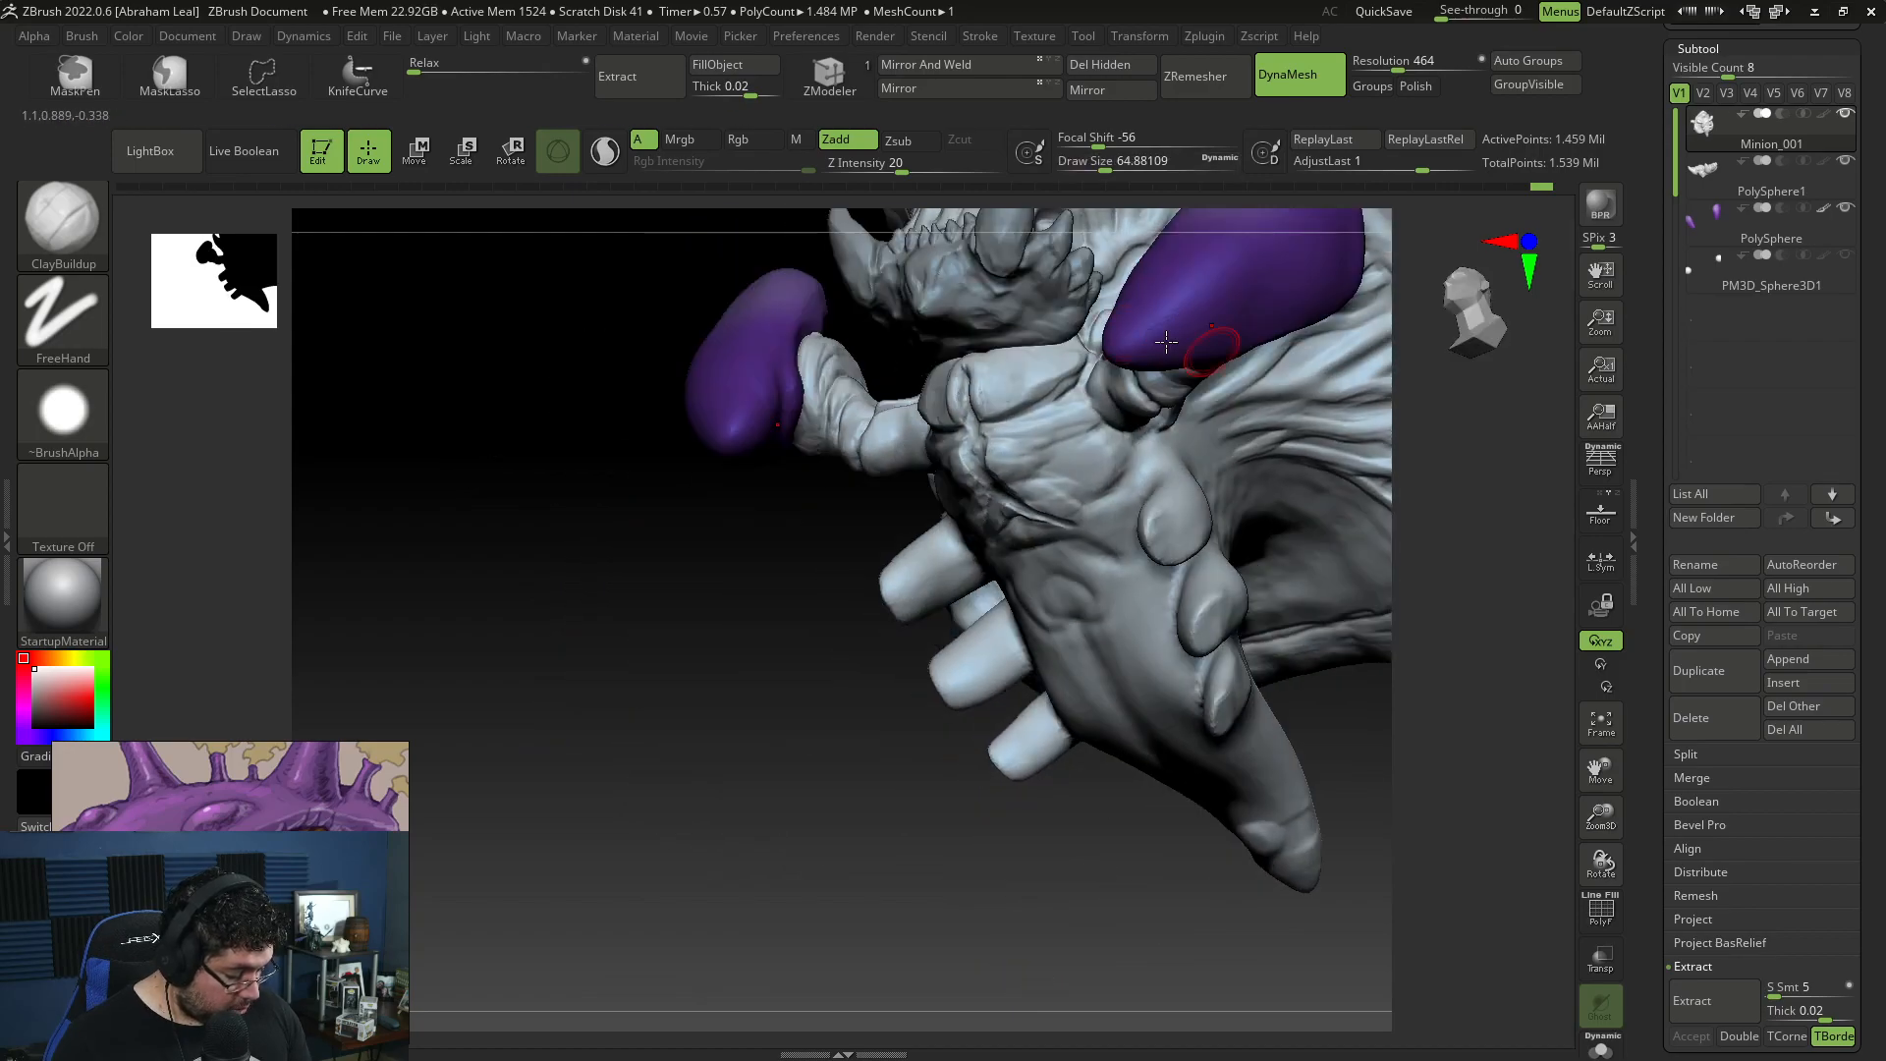
pyautogui.moveTo(904, 547)
pyautogui.mouseDown(button='right')
pyautogui.moveTo(888, 665)
pyautogui.moveTo(1179, 645)
pyautogui.moveTo(1014, 358)
pyautogui.mouseUp(button='right')
pyautogui.moveTo(1013, 356); pyautogui.dragTo(1024, 371)
# Step: Flatten the built-up chest forms with TrimDynamic at draw size about 108
pyautogui.press('b')
pyautogui.press('t')
pyautogui.press('d')
pyautogui.press('space')
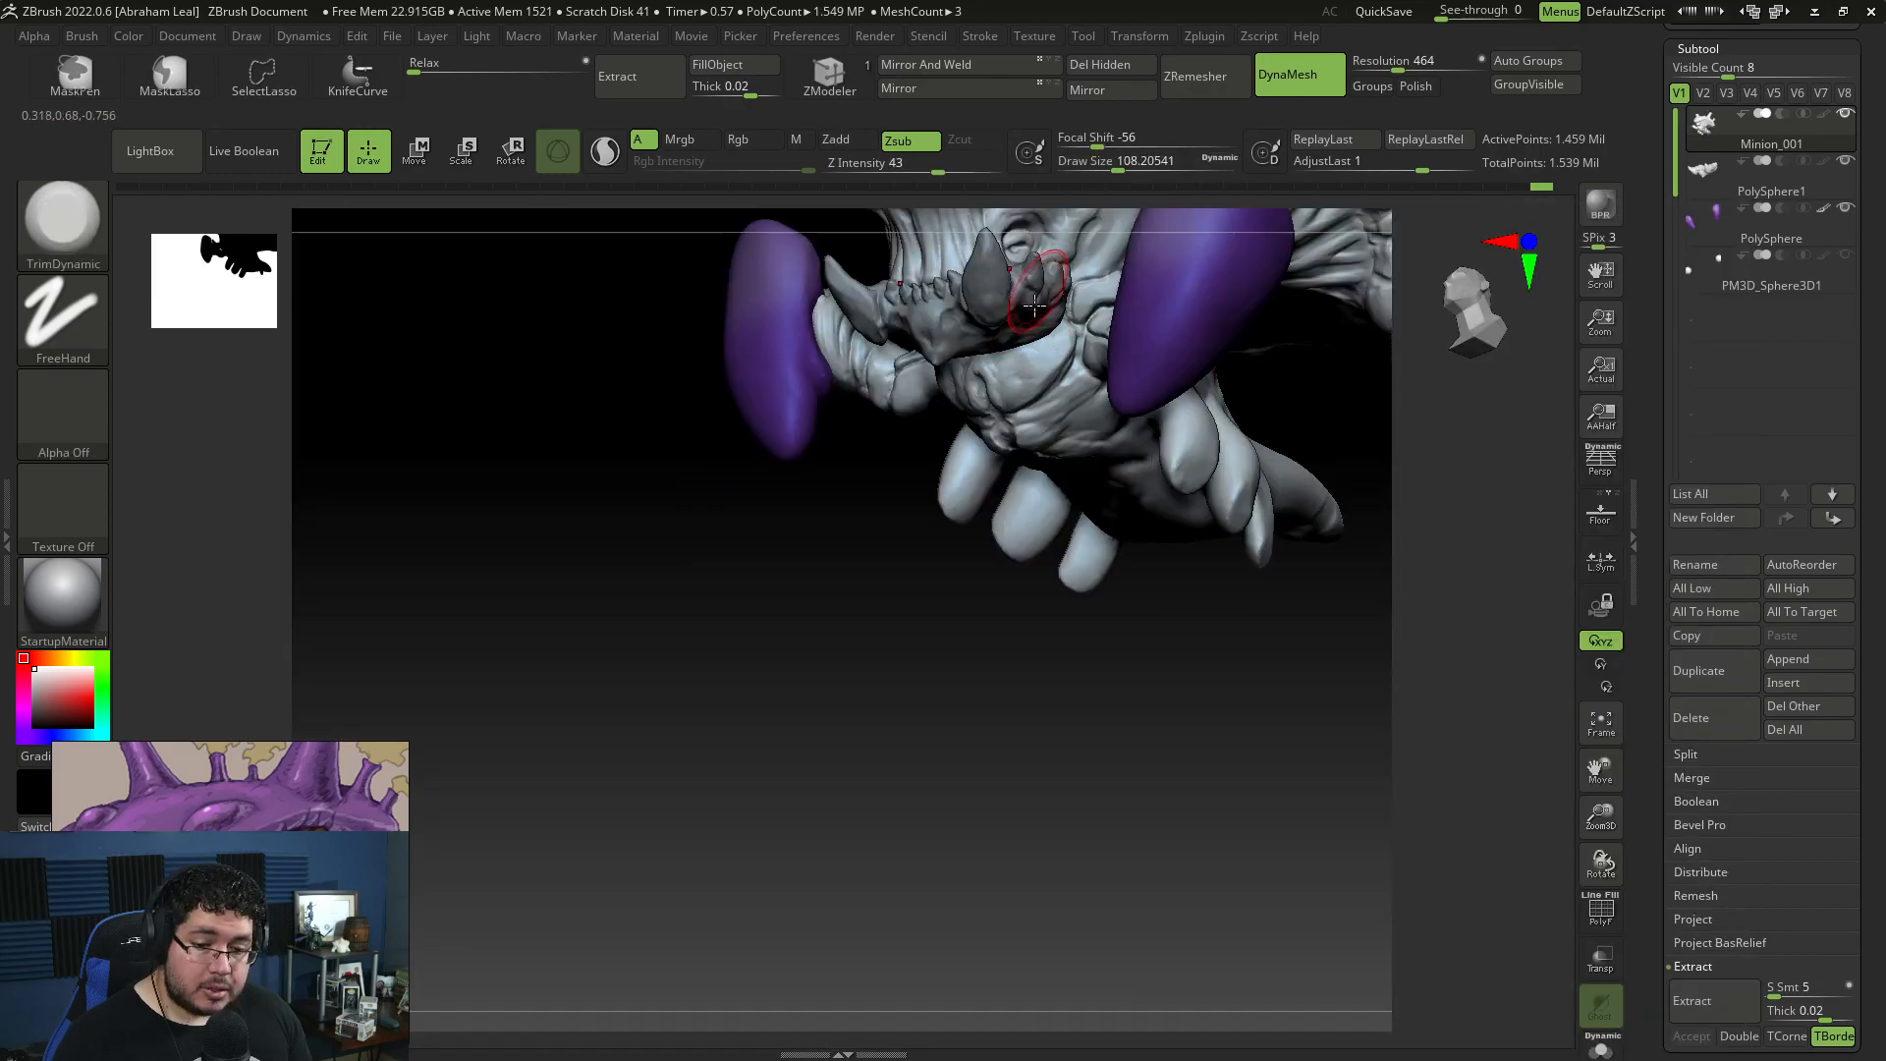
pyautogui.moveTo(1027, 381); pyautogui.dragTo(1059, 406, button='right')
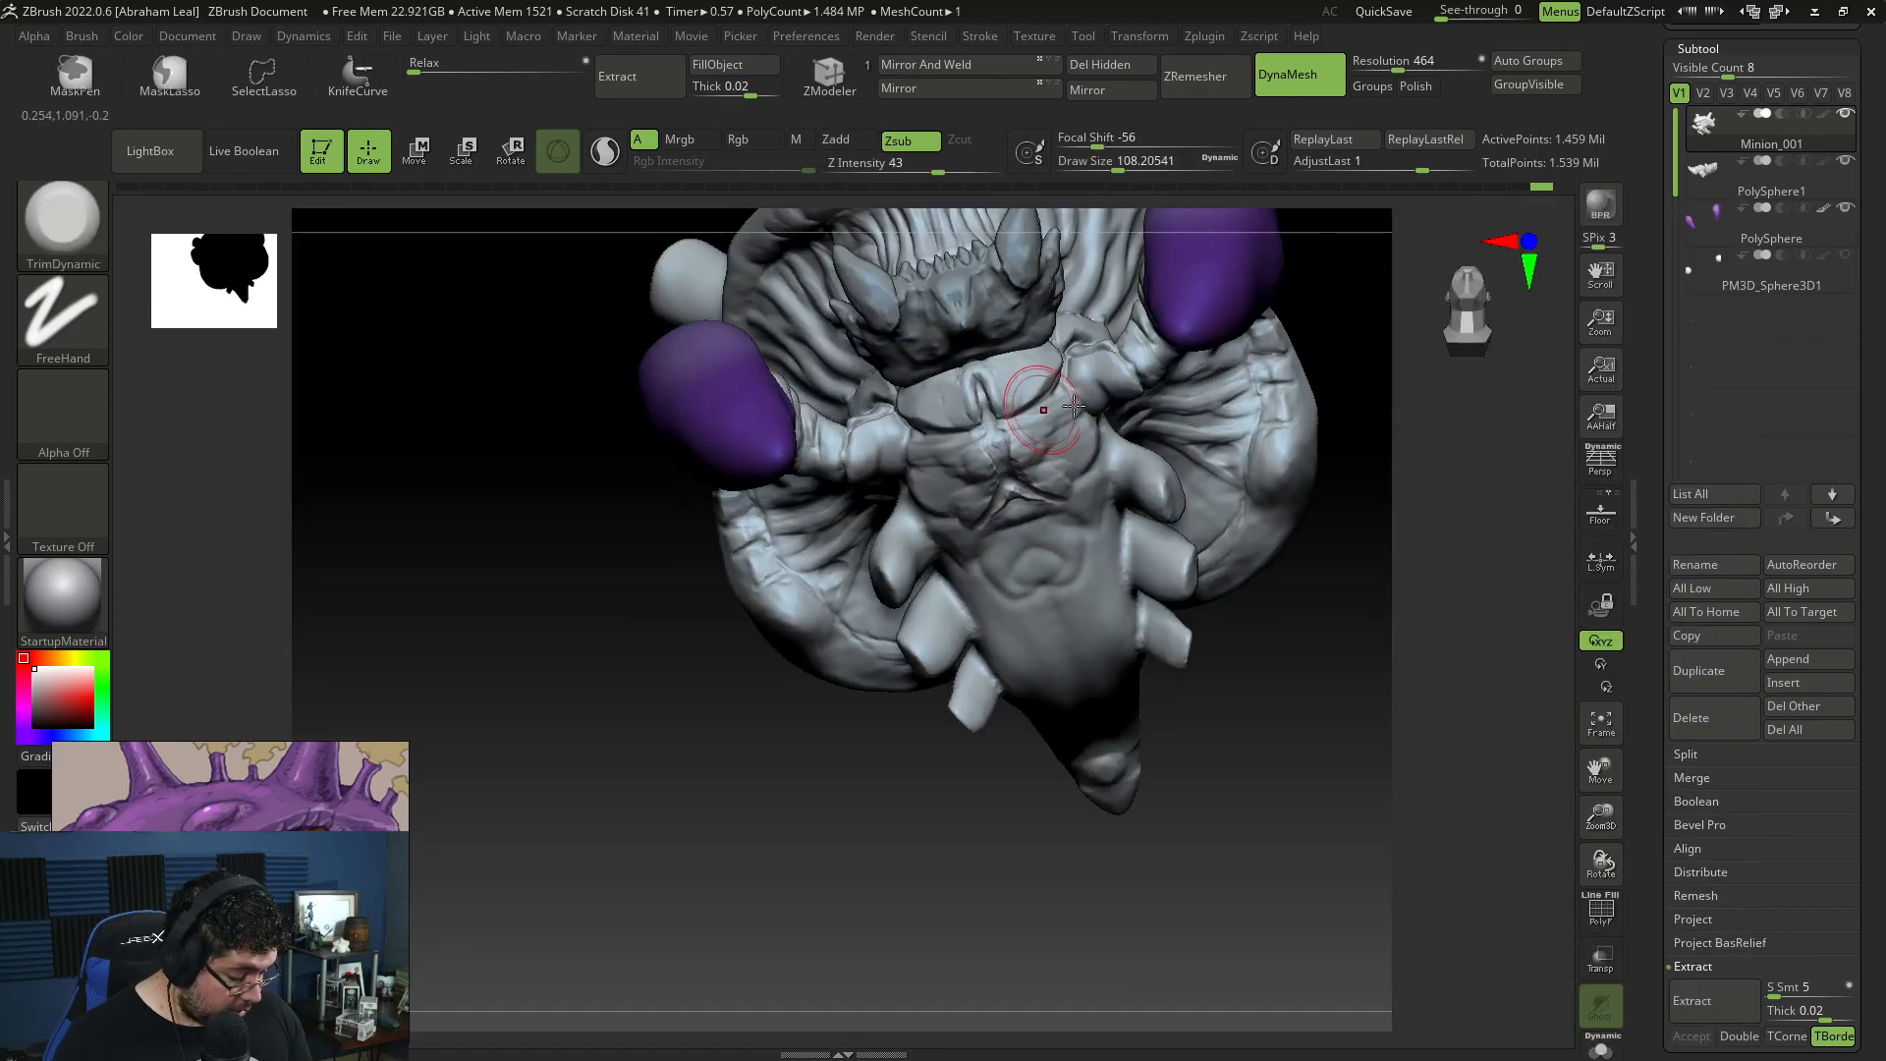
# Step: Carve the chest's centre line and the grooves between its plates and muscle pads with DamStandard at draw size about 51
pyautogui.press('b')
pyautogui.press('d')
pyautogui.press('s')
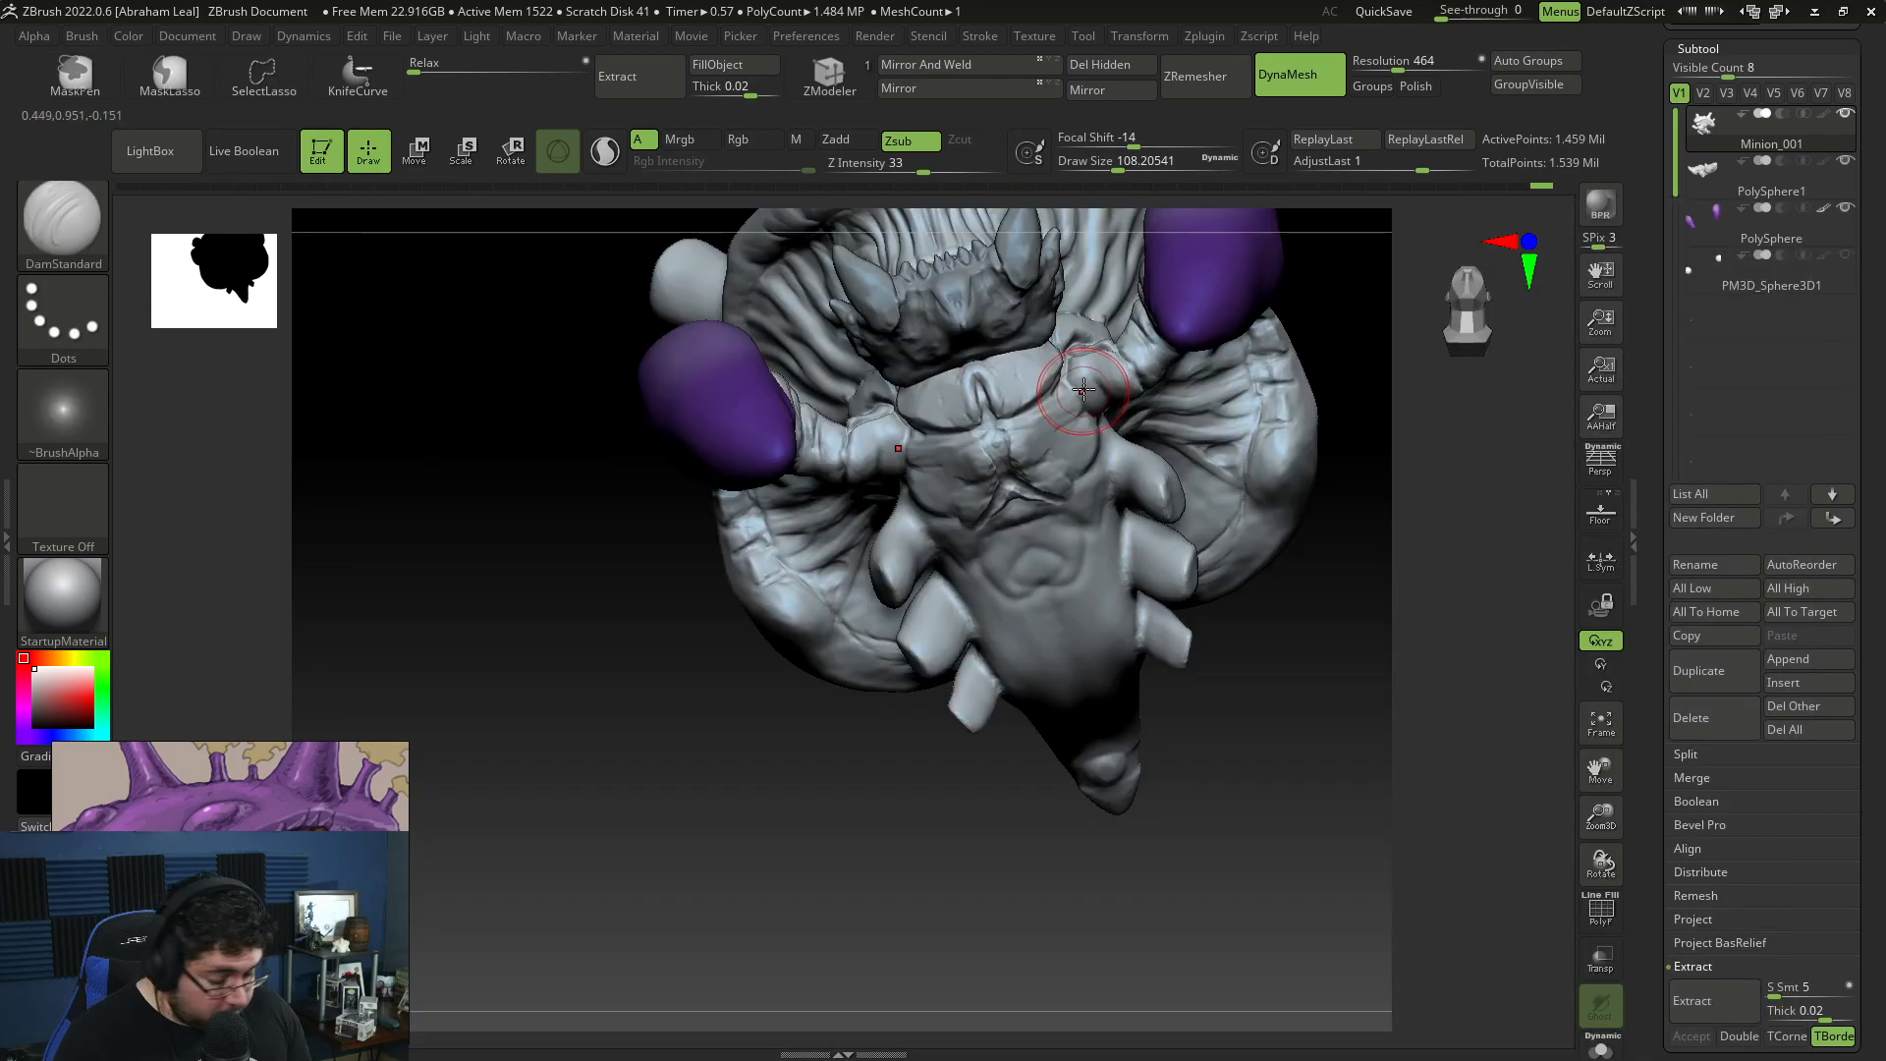
pyautogui.press('space')
pyautogui.moveTo(994, 427); pyautogui.dragTo(989, 428)
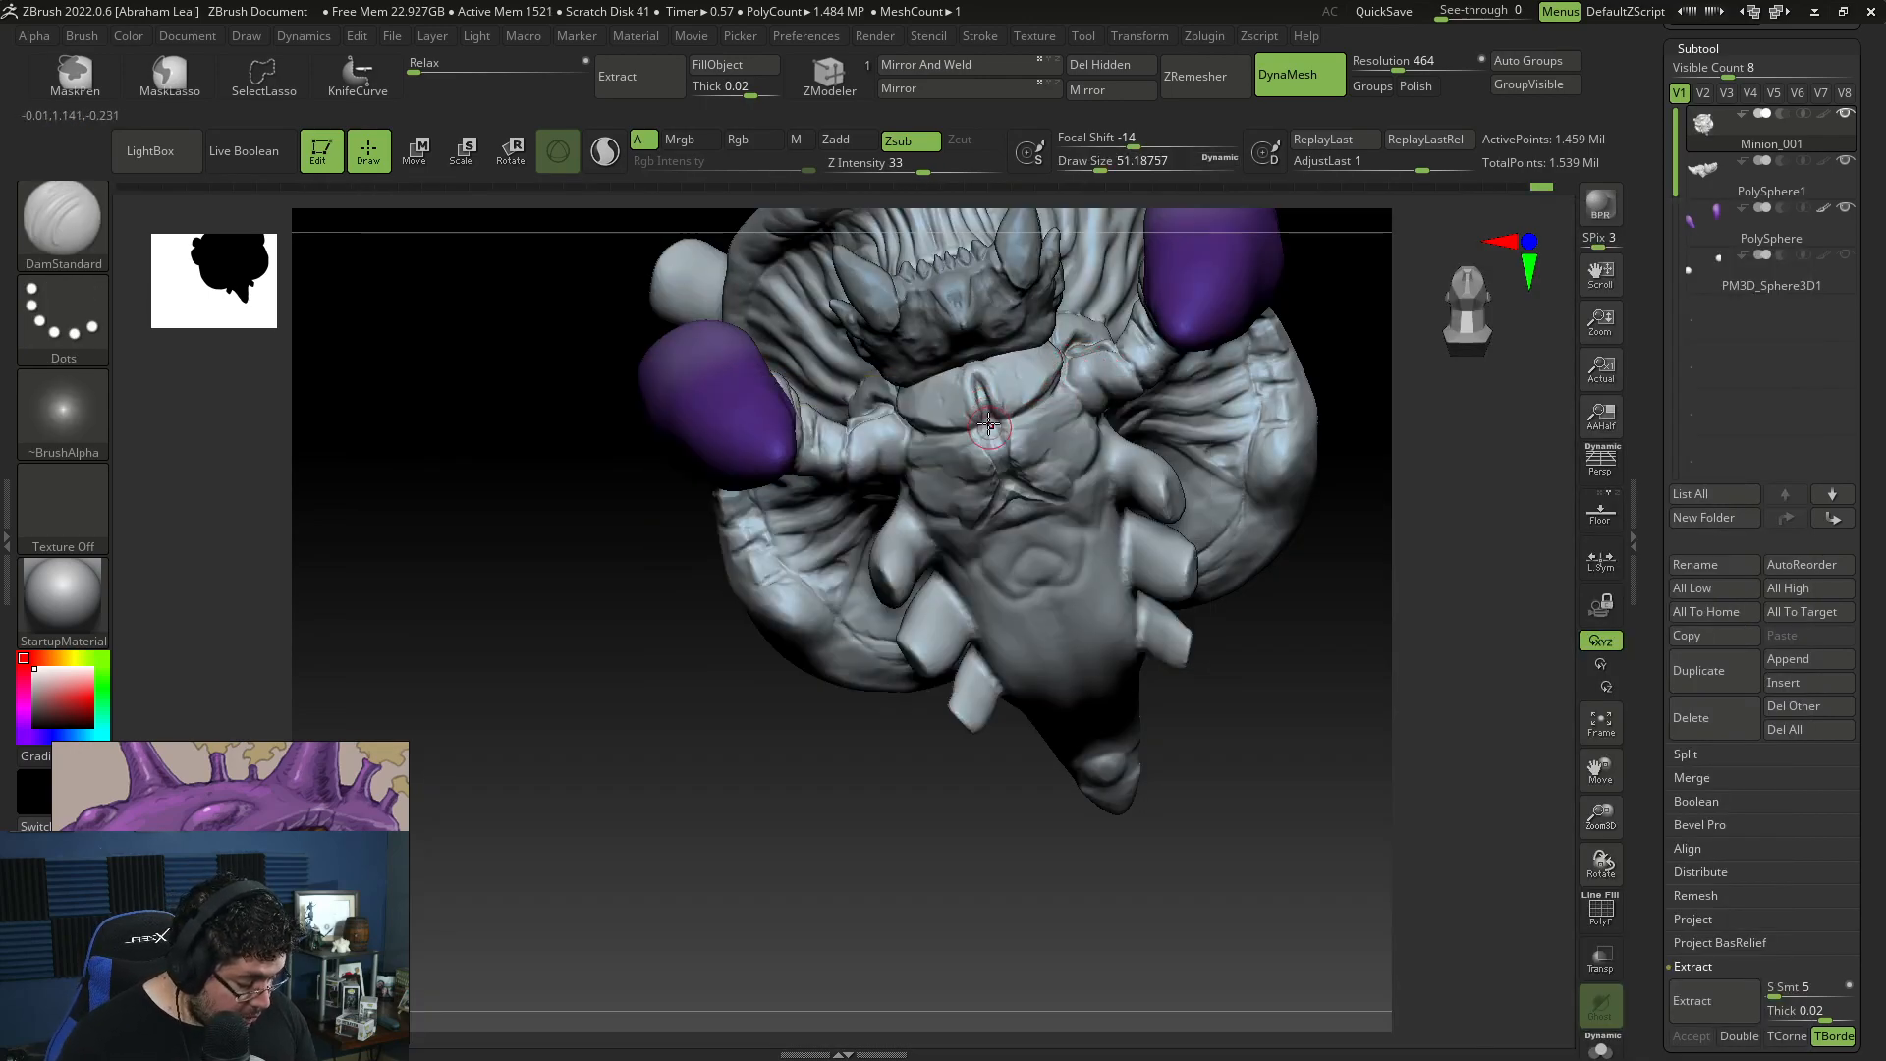
pyautogui.moveTo(895, 752); pyautogui.dragTo(909, 501)
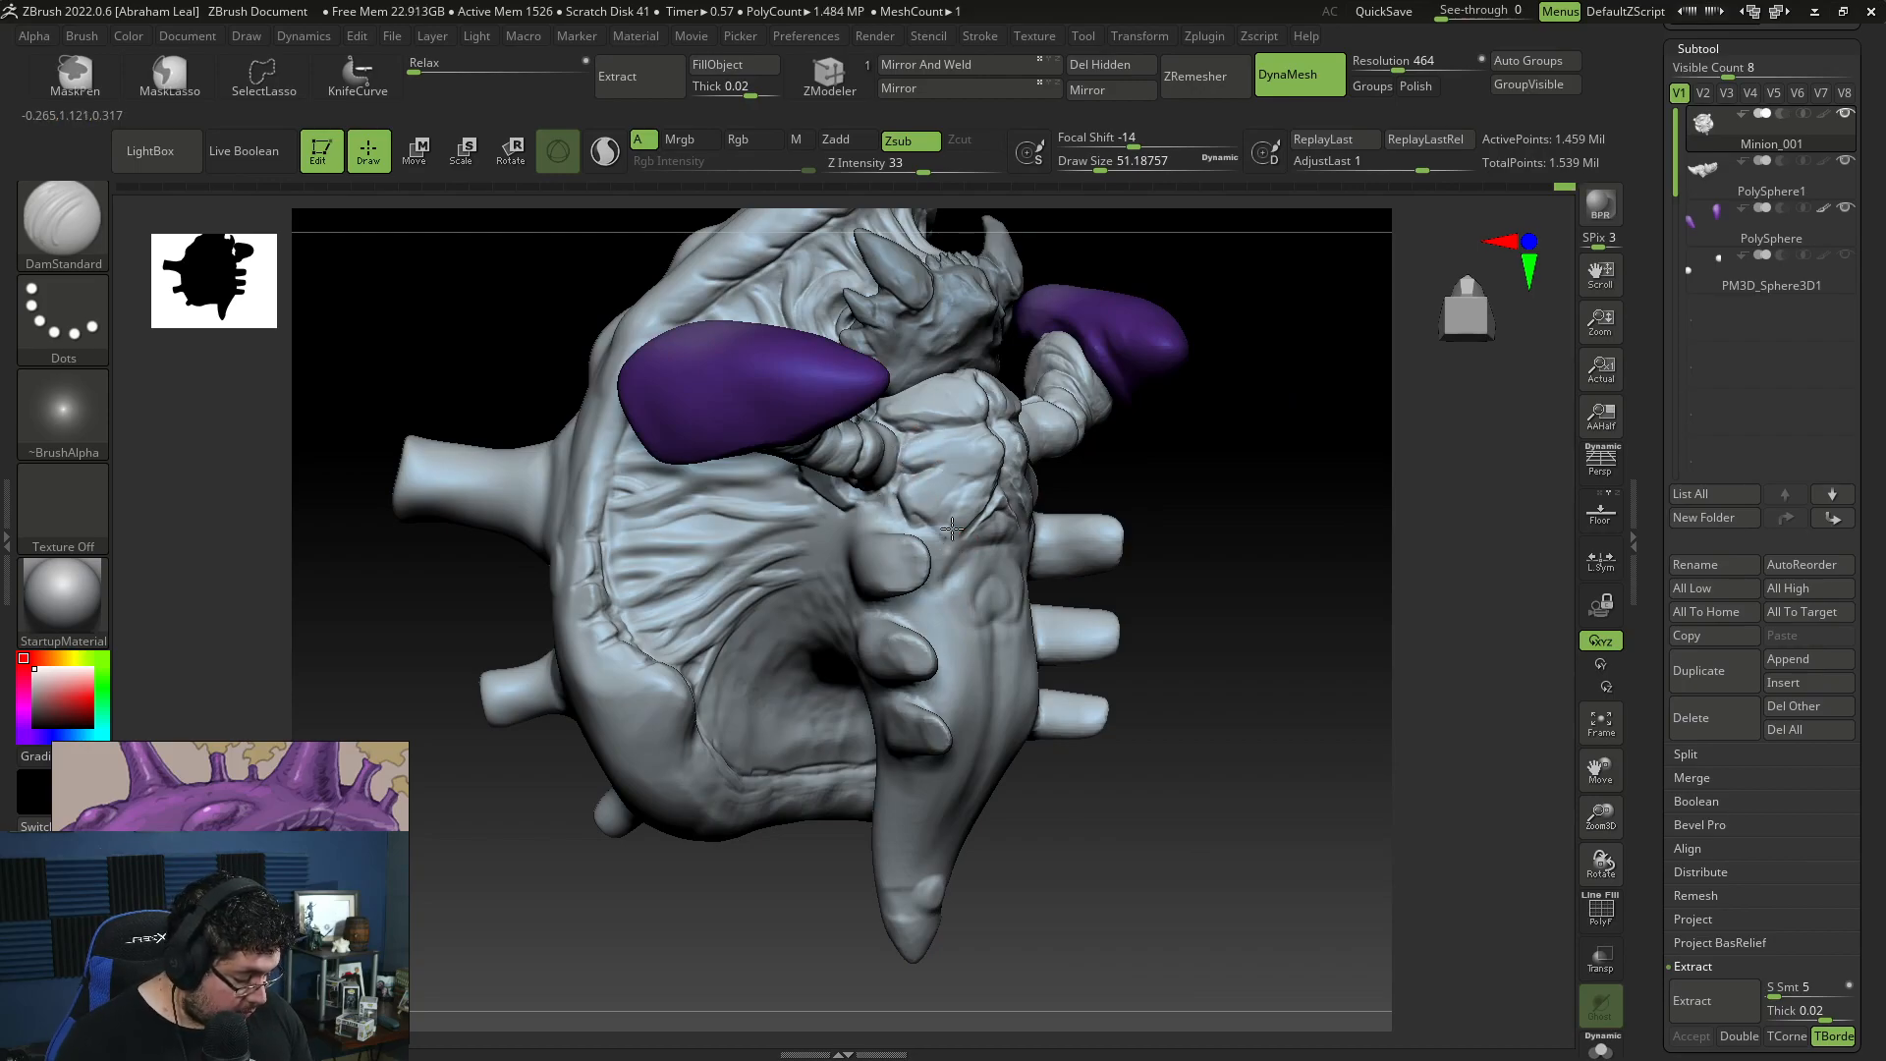
pyautogui.moveTo(1069, 471); pyautogui.dragTo(955, 539)
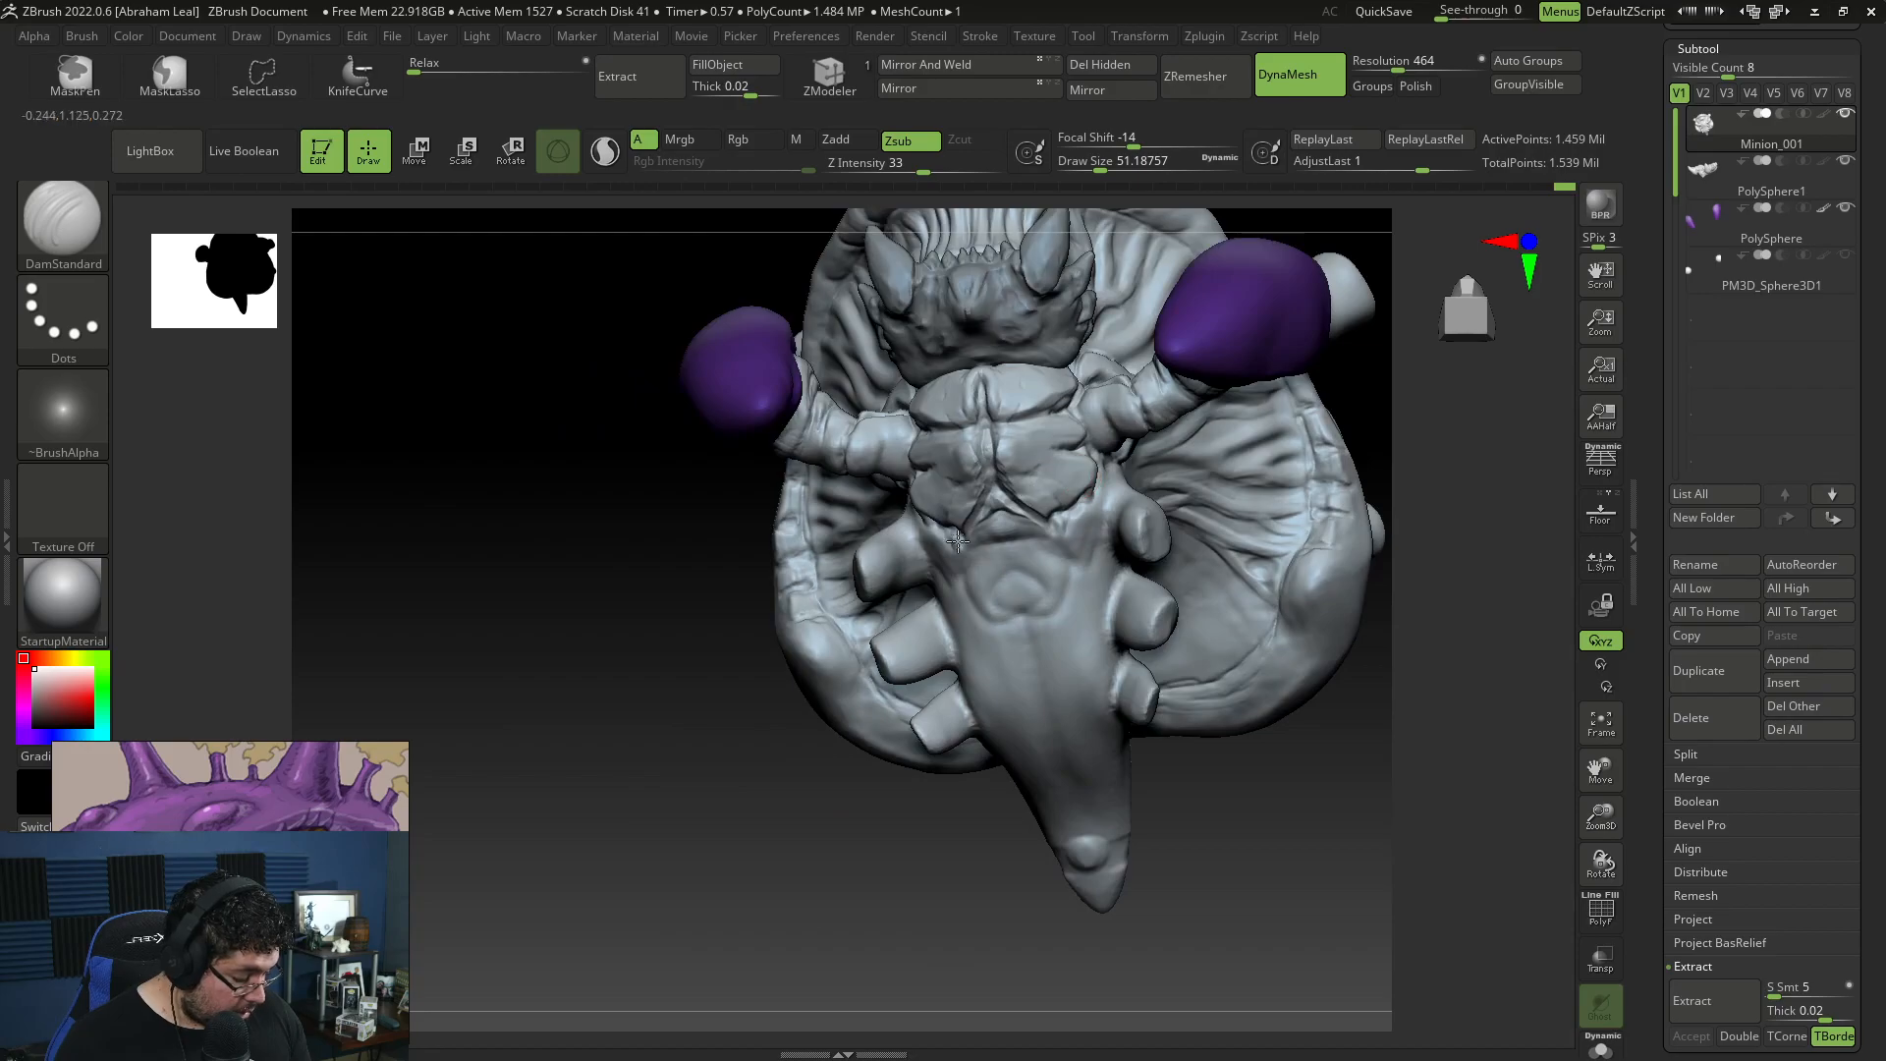
# Step: Build up paired muscle pads on the belly below the chest with ClayBuildup at draw size about 77
pyautogui.press('b')
pyautogui.press('c')
pyautogui.press('b')
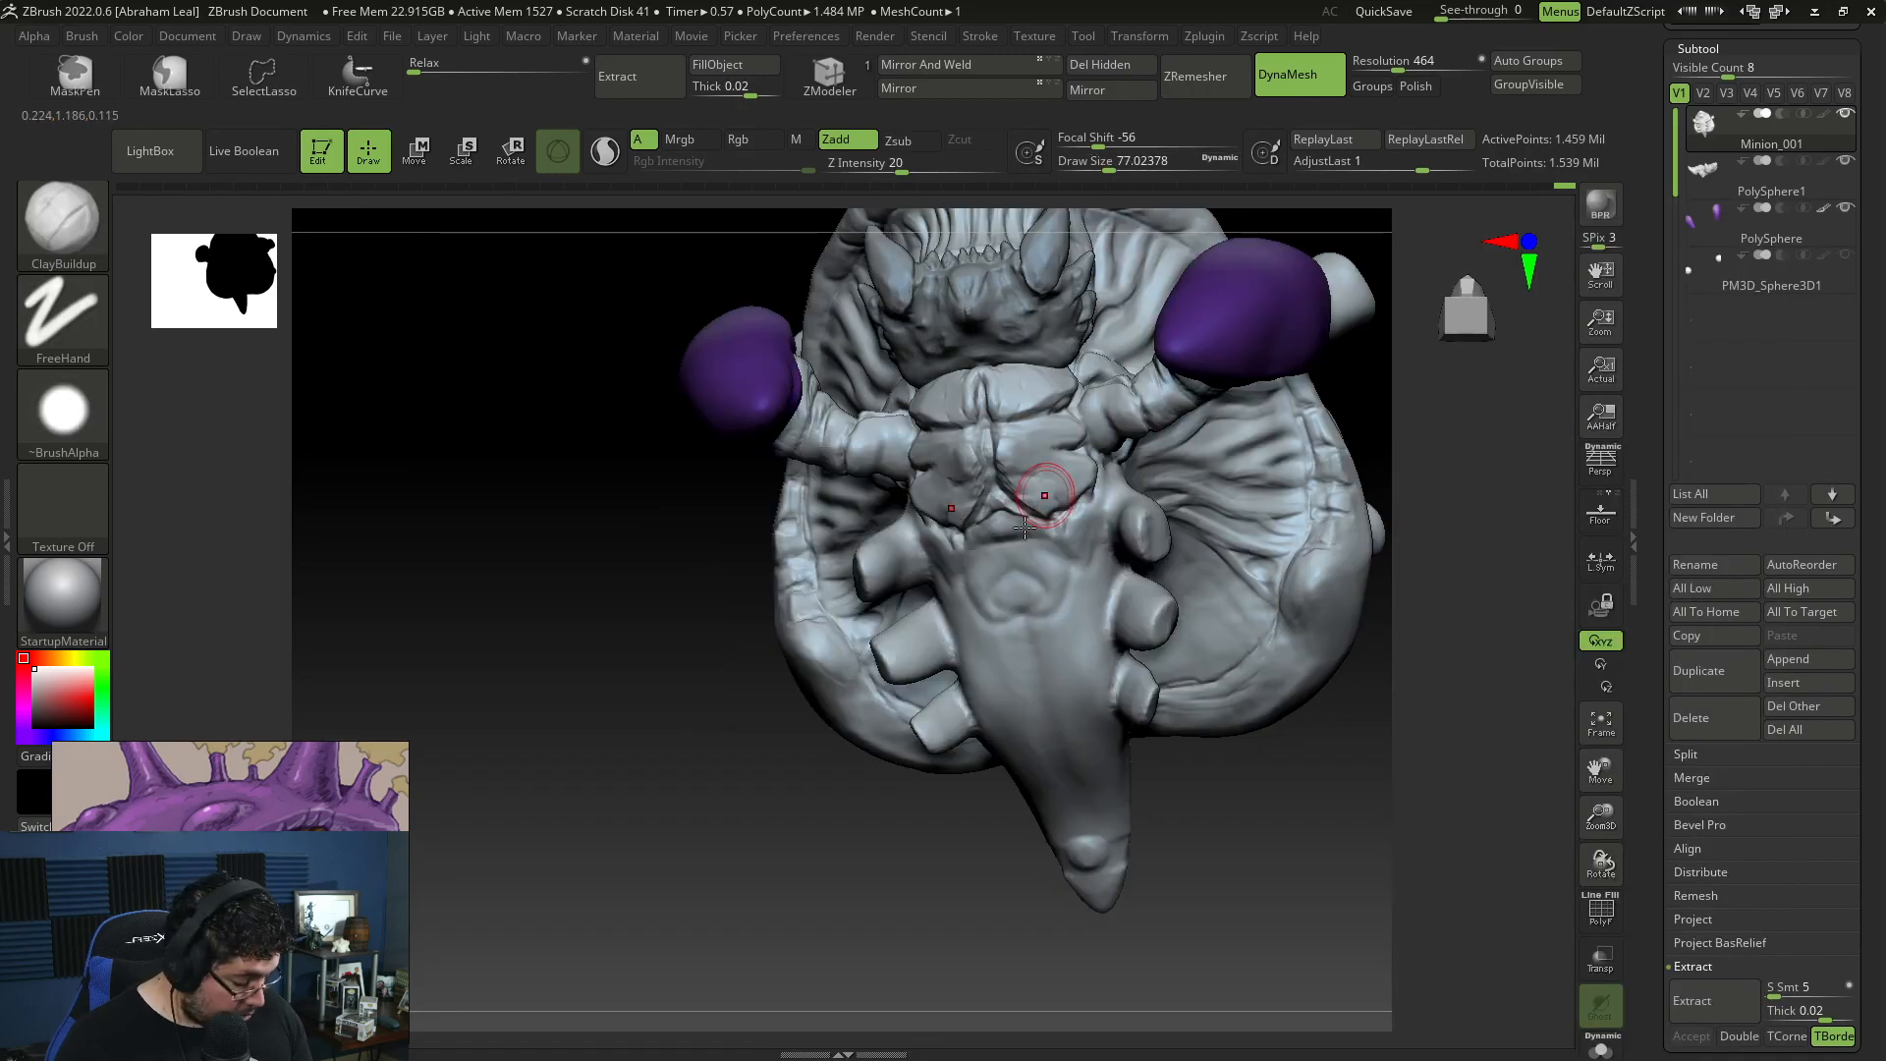
pyautogui.press('space')
pyautogui.moveTo(988, 534); pyautogui.dragTo(992, 533)
pyautogui.press('space')
pyautogui.moveTo(1385, 557); pyautogui.dragTo(1412, 555)
pyautogui.moveTo(1405, 465)
pyautogui.keyDown('alt'); pyautogui.mouseDown()
pyautogui.moveTo(1356, 459)
pyautogui.moveTo(1316, 490)
pyautogui.moveTo(1297, 423)
pyautogui.mouseUp(); pyautogui.keyUp('alt')
# Step: Extend the paired pads down the belly between the side stubs with ClayBuildup at draw size about 101
pyautogui.press('space')
pyautogui.moveTo(864, 403)
pyautogui.mouseDown()
pyautogui.moveTo(843, 404)
pyautogui.moveTo(847, 422)
pyautogui.moveTo(843, 389)
pyautogui.moveTo(796, 435)
pyautogui.moveTo(833, 432)
pyautogui.moveTo(808, 460)
pyautogui.moveTo(843, 473)
pyautogui.moveTo(811, 483)
pyautogui.moveTo(828, 484)
pyautogui.moveTo(813, 480)
pyautogui.moveTo(831, 574)
pyautogui.moveTo(837, 550)
pyautogui.moveTo(853, 563)
pyautogui.mouseUp()
pyautogui.press('space')
pyautogui.moveTo(877, 639); pyautogui.dragTo(917, 656, button='right')
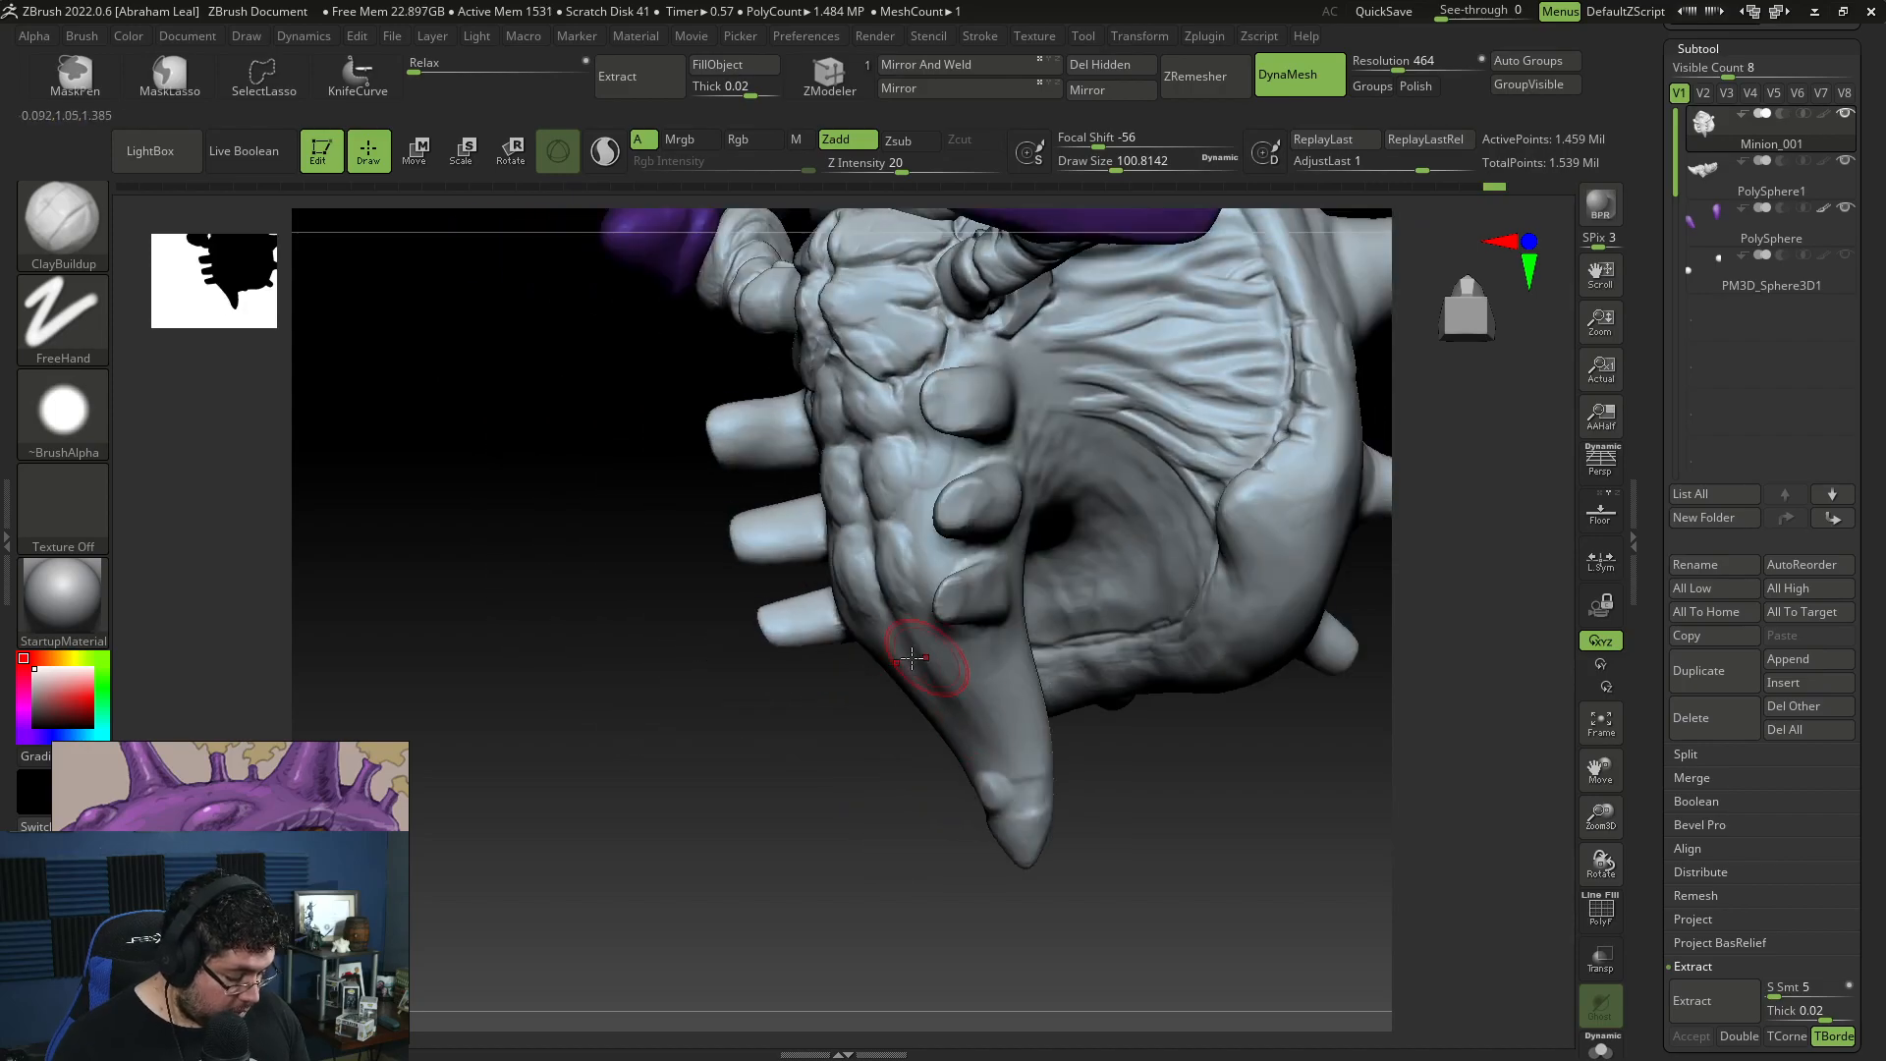
# Step: Carve a central groove down the lower belly to the tail tip with DamStandard at draw size about 116
pyautogui.moveTo(911, 753)
pyautogui.mouseDown(button='right')
pyautogui.moveTo(914, 652)
pyautogui.moveTo(998, 621)
pyautogui.mouseUp(button='right')
pyautogui.press('b')
pyautogui.press('d')
pyautogui.press('s')
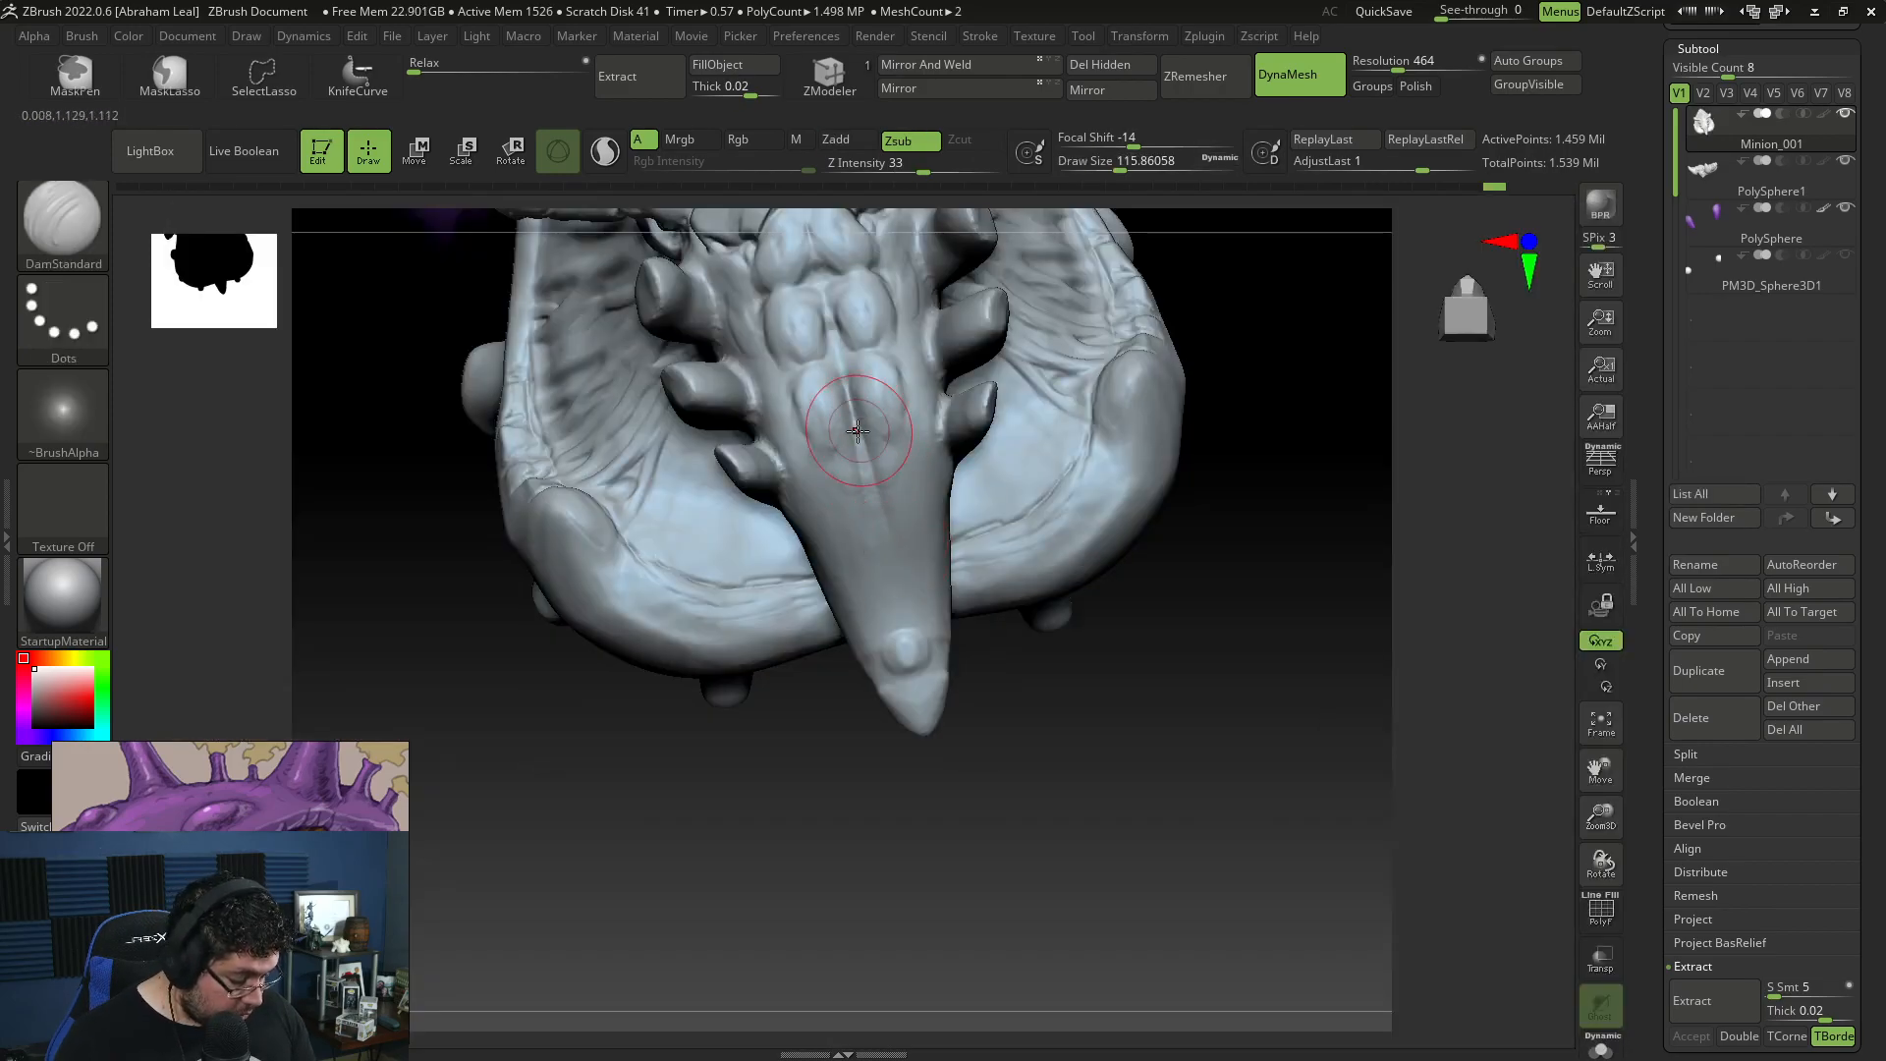
pyautogui.moveTo(866, 477); pyautogui.dragTo(916, 705)
# Step: Build up ridges on both sides of the tail groove and over the tail tip with ClayBuildup at draw size about 116
pyautogui.press('b')
pyautogui.press('c')
pyautogui.press('b')
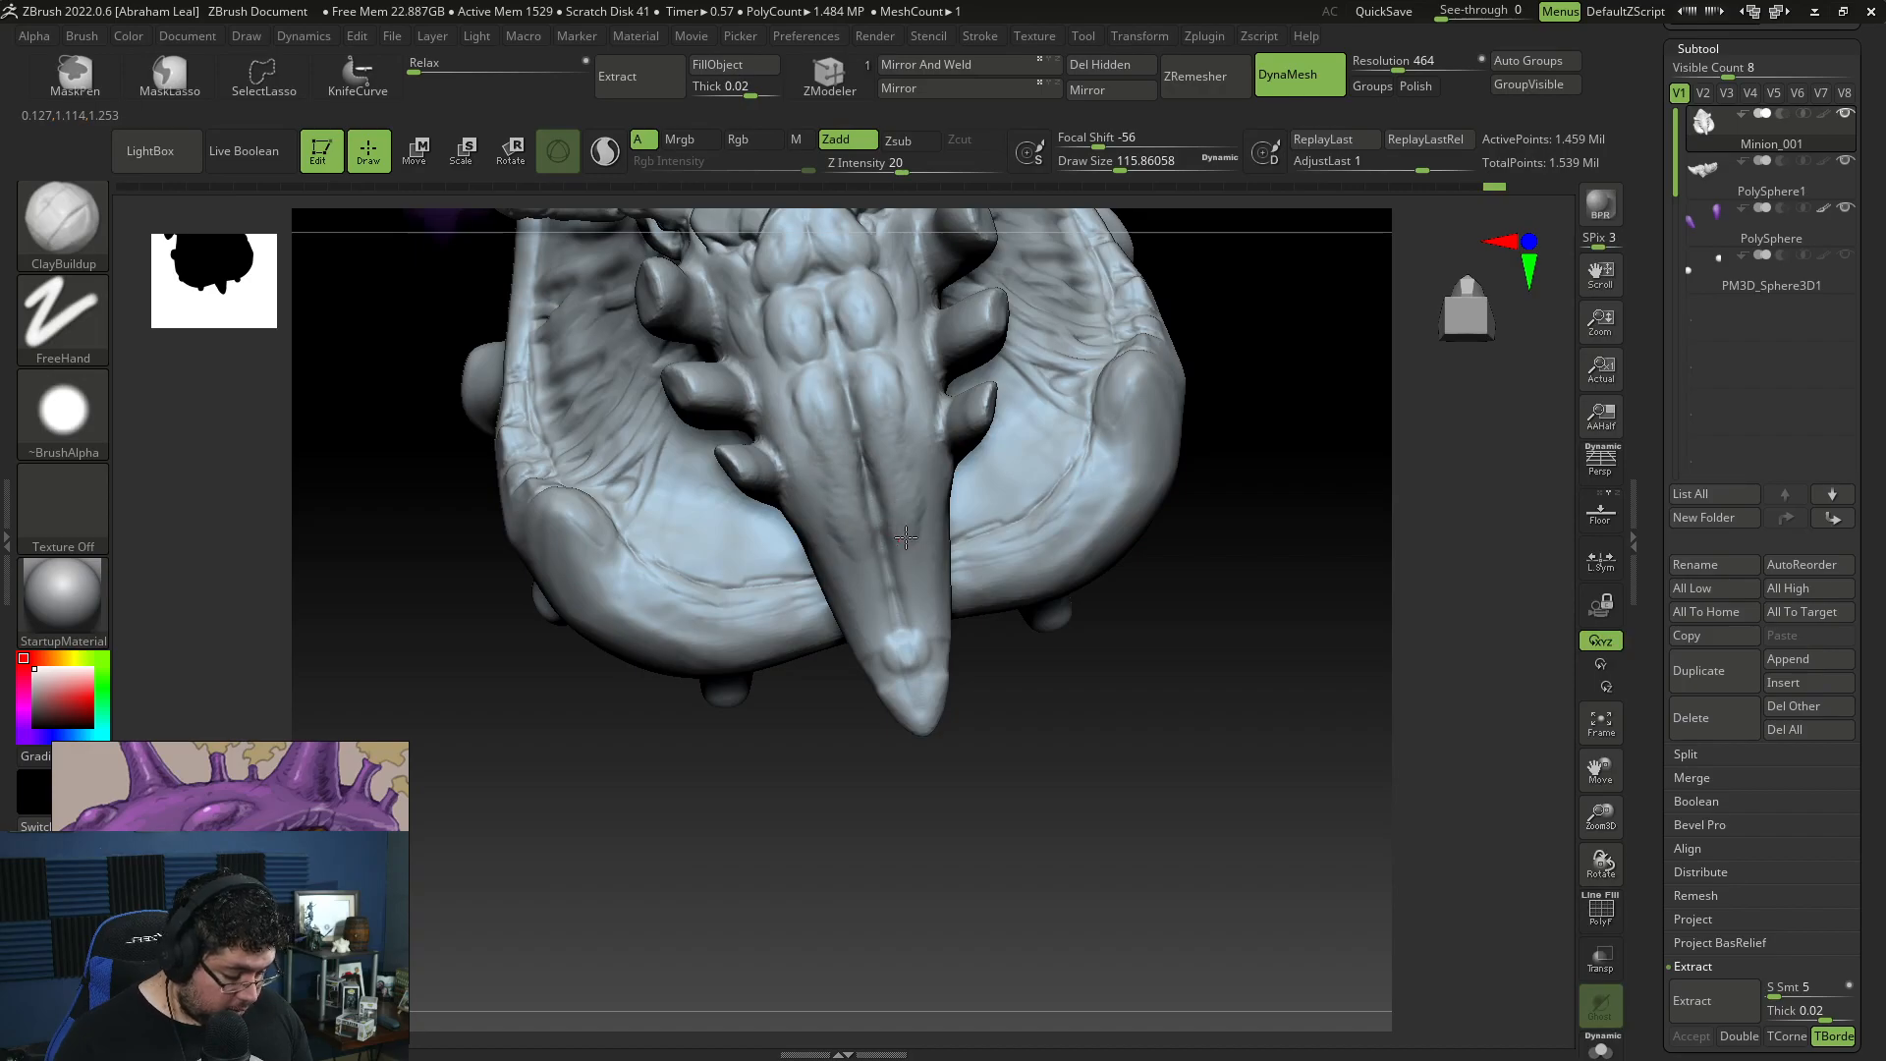
pyautogui.moveTo(917, 650); pyautogui.dragTo(914, 671)
pyautogui.moveTo(975, 788)
pyautogui.mouseDown()
pyautogui.moveTo(1035, 783)
pyautogui.moveTo(1099, 665)
pyautogui.moveTo(1120, 674)
pyautogui.moveTo(907, 486)
pyautogui.mouseUp()
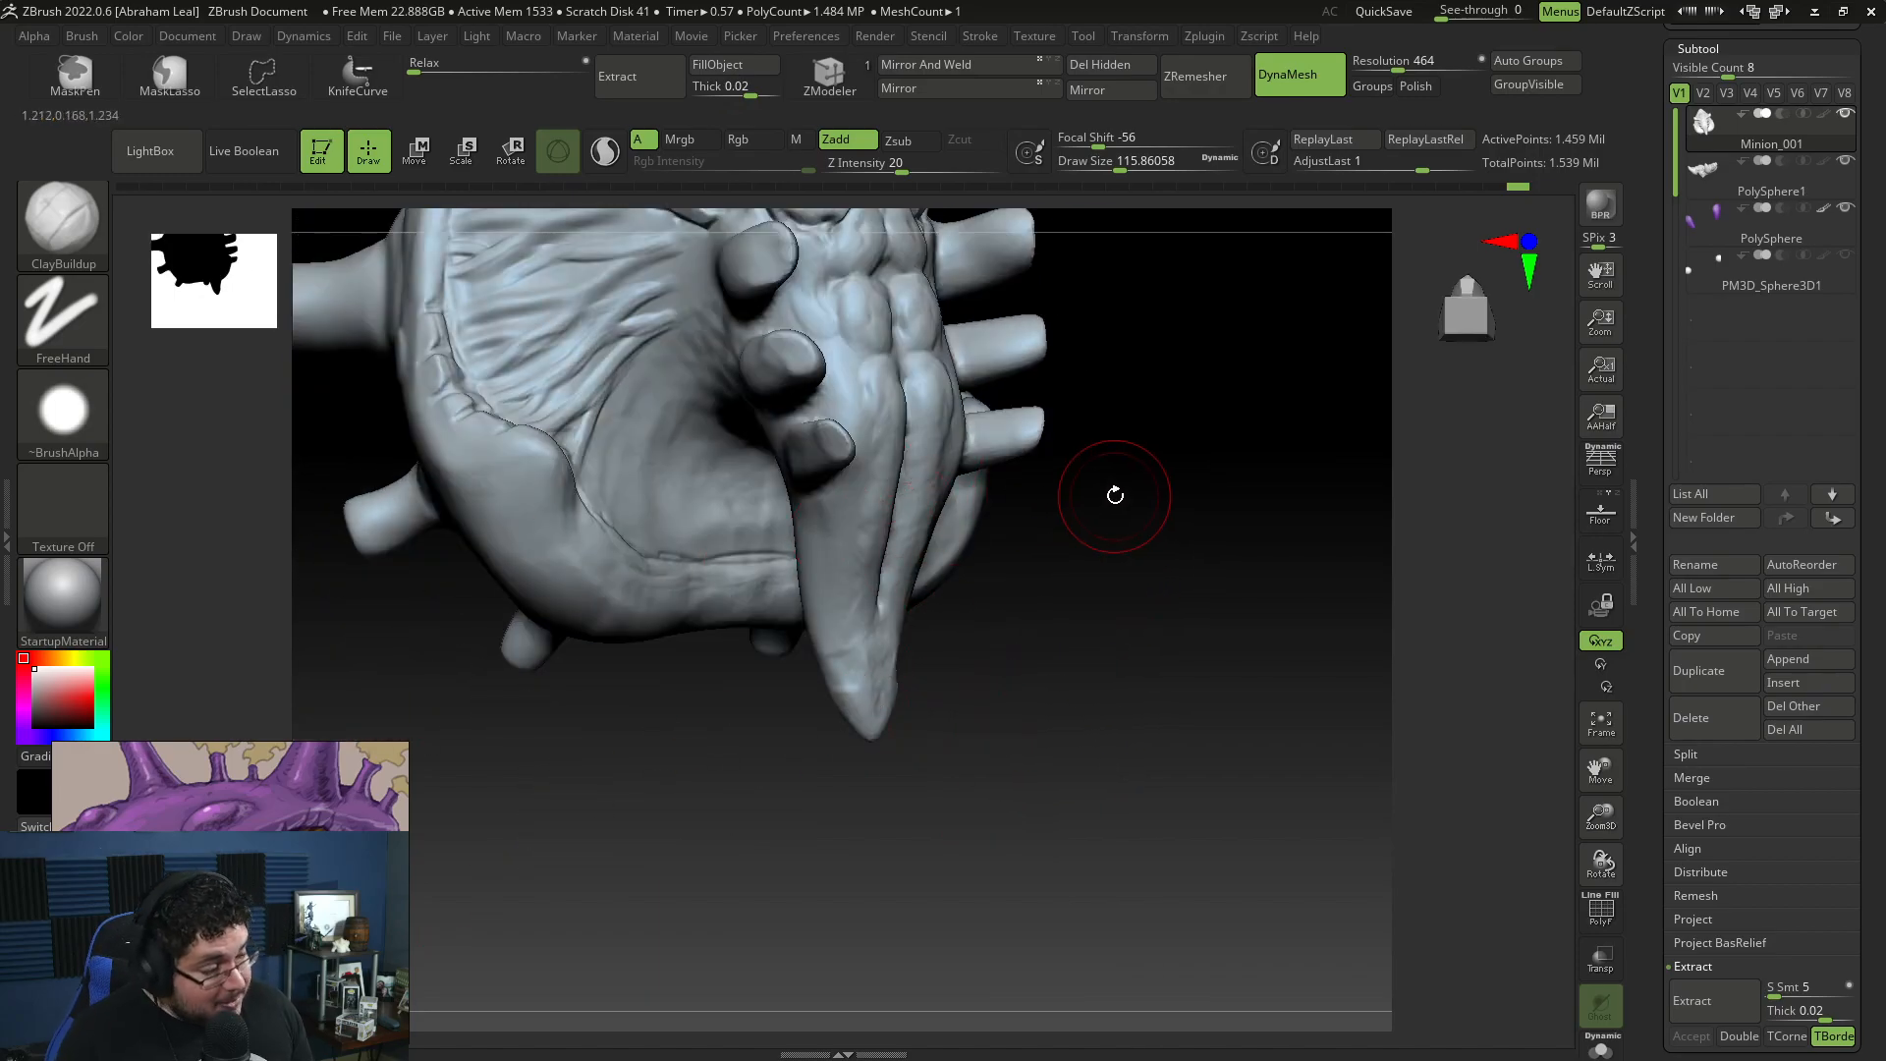
pyautogui.moveTo(1095, 515)
pyautogui.mouseDown()
pyautogui.moveTo(1124, 619)
pyautogui.moveTo(842, 400)
pyautogui.mouseUp()
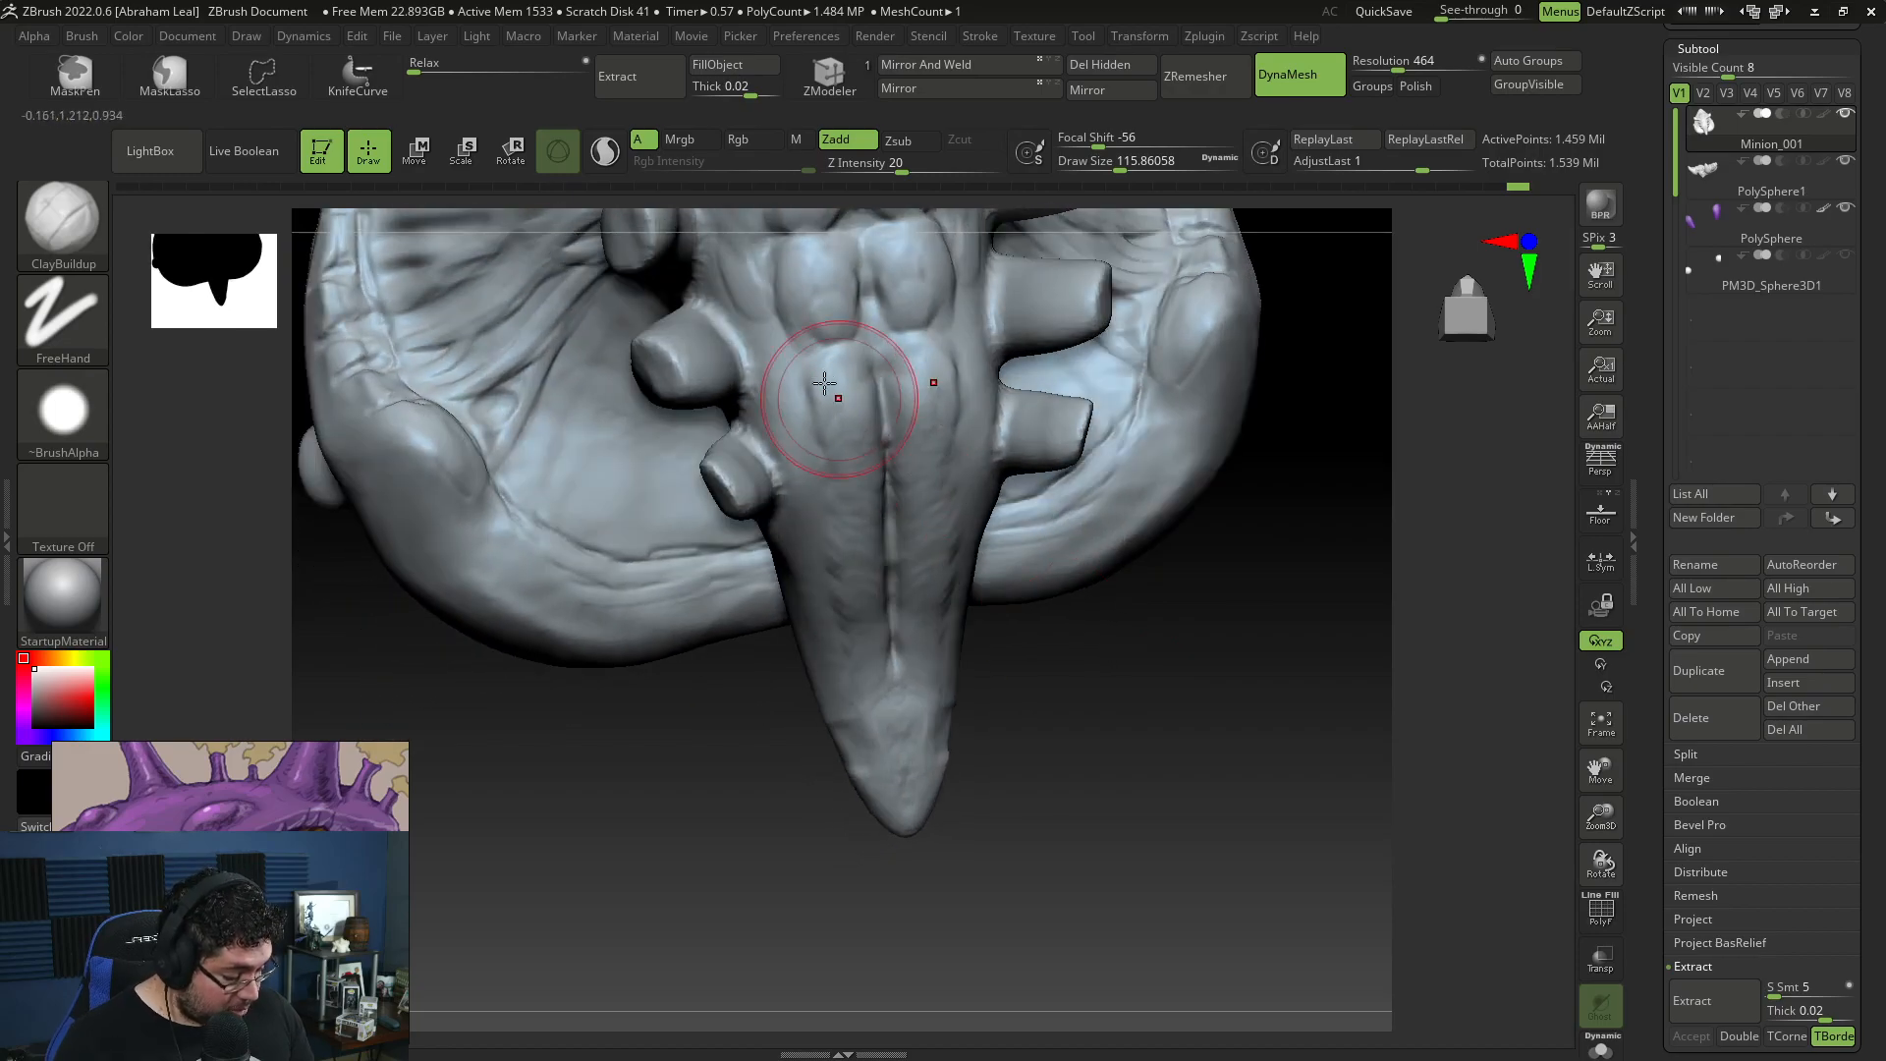
# Step: Refine the belly pads and build up skin folds inside the shell behind the torso with ClayBuildup
pyautogui.moveTo(689, 735)
pyautogui.mouseDown()
pyautogui.moveTo(1064, 488)
pyautogui.moveTo(1073, 551)
pyautogui.moveTo(1171, 409)
pyautogui.moveTo(1120, 560)
pyautogui.moveTo(1242, 294)
pyautogui.moveTo(1251, 593)
pyautogui.moveTo(1132, 590)
pyautogui.moveTo(1233, 692)
pyautogui.mouseUp()
pyautogui.press('space')
pyautogui.moveTo(846, 381); pyautogui.dragTo(919, 337)
pyautogui.press('space')
pyautogui.moveTo(1129, 365)
pyautogui.mouseDown()
pyautogui.moveTo(1169, 295)
pyautogui.moveTo(1110, 232)
pyautogui.mouseUp()
pyautogui.moveTo(944, 266); pyautogui.dragTo(864, 353)
pyautogui.moveTo(913, 265); pyautogui.dragTo(852, 356)
# Step: Extend the radiating skin folds across the shell's deep inner hollow with ClayBuildup at draw size about 41
pyautogui.press('space')
pyautogui.moveTo(853, 360); pyautogui.dragTo(841, 359)
pyautogui.moveTo(943, 251); pyautogui.dragTo(894, 286)
pyautogui.moveTo(1076, 392)
pyautogui.mouseDown()
pyautogui.moveTo(1339, 240)
pyautogui.moveTo(1339, 286)
pyautogui.moveTo(917, 450)
pyautogui.moveTo(994, 391)
pyautogui.moveTo(862, 487)
pyautogui.moveTo(994, 409)
pyautogui.mouseUp()
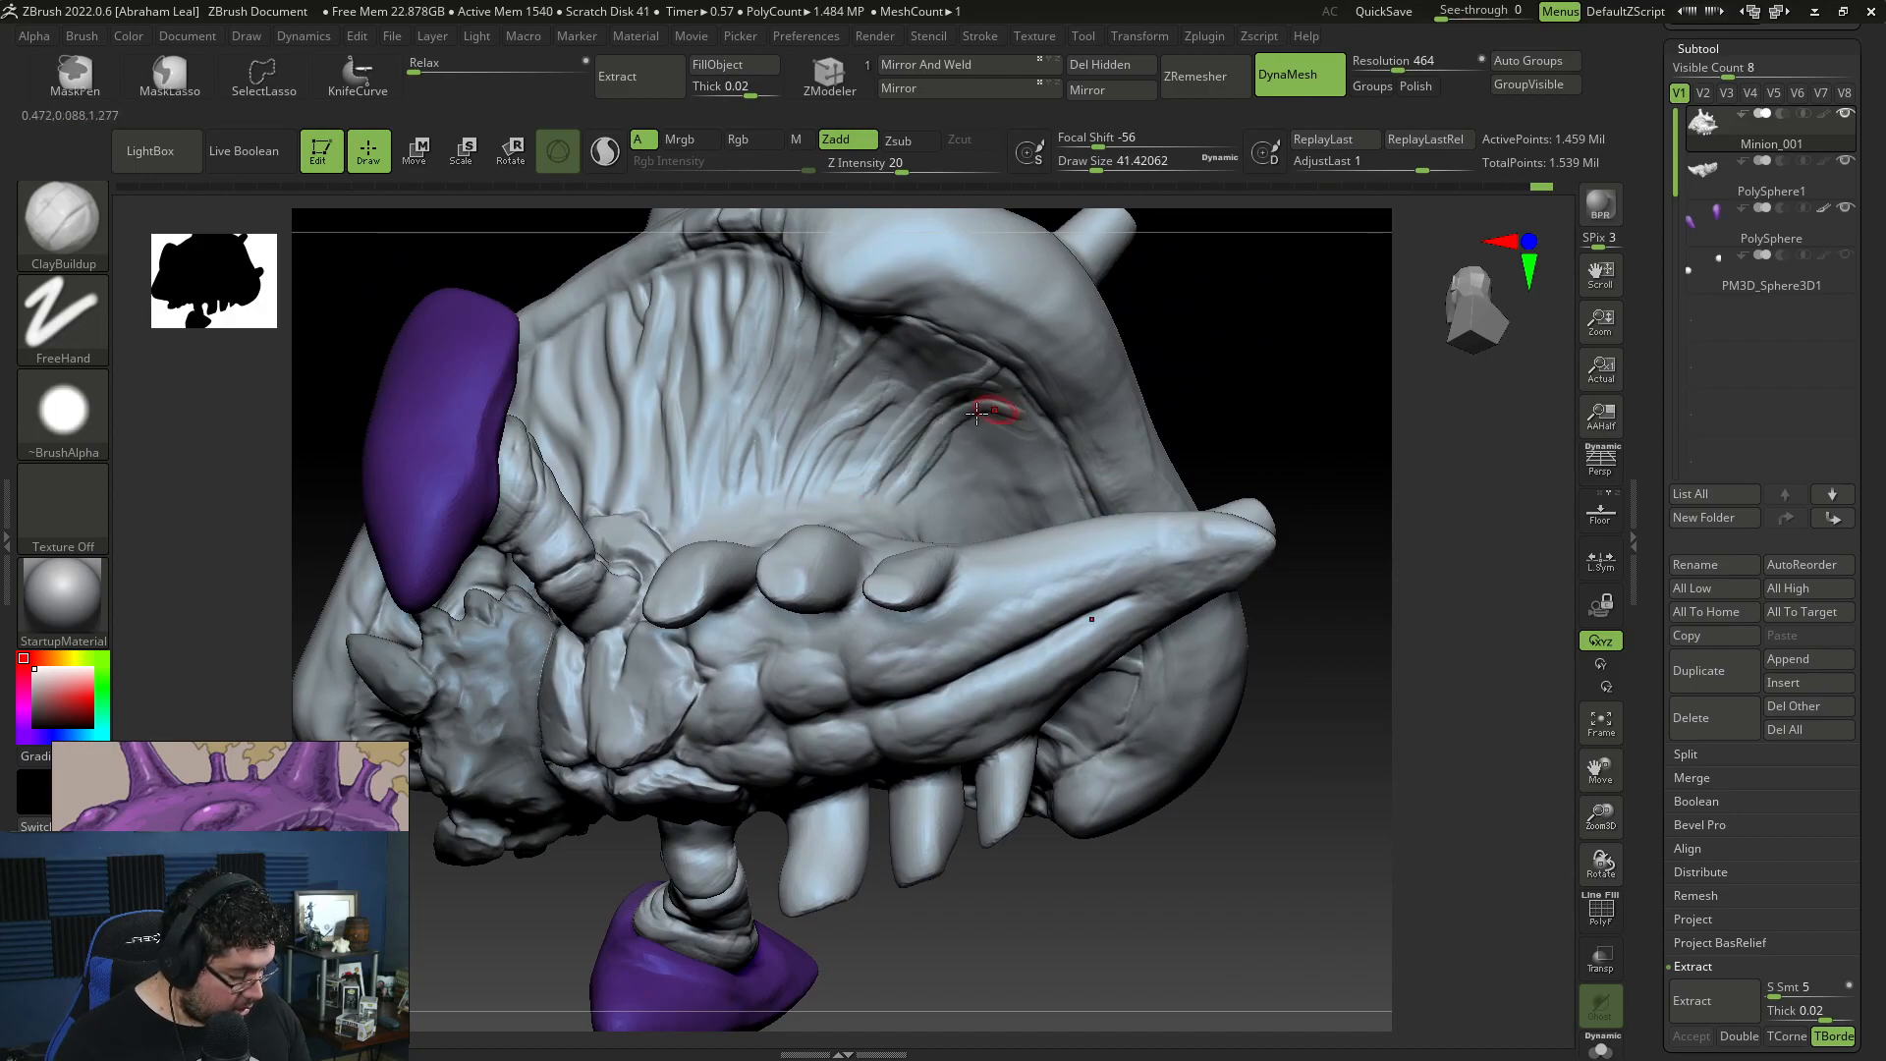
pyautogui.moveTo(993, 473); pyautogui.dragTo(1033, 436)
pyautogui.moveTo(1057, 454); pyautogui.dragTo(954, 542)
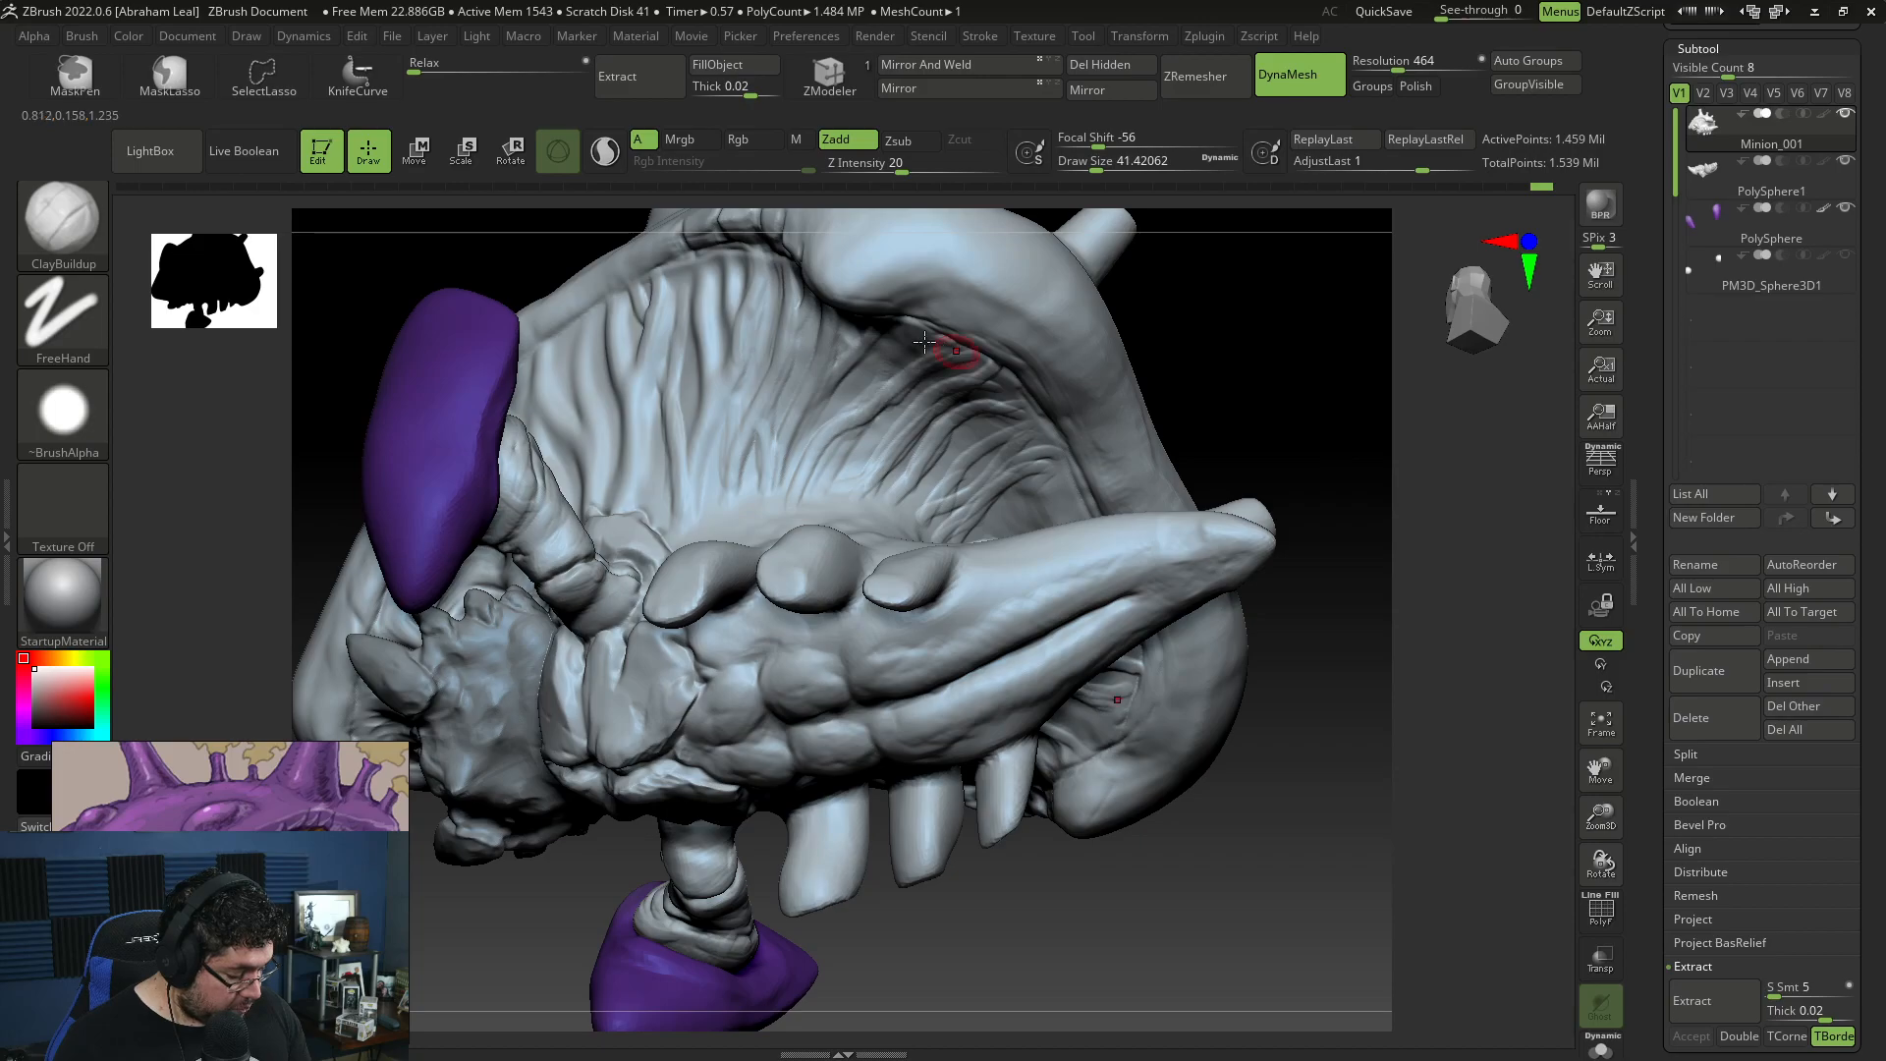
pyautogui.moveTo(914, 337); pyautogui.dragTo(817, 457)
pyautogui.moveTo(883, 437); pyautogui.dragTo(1002, 535, button='right')
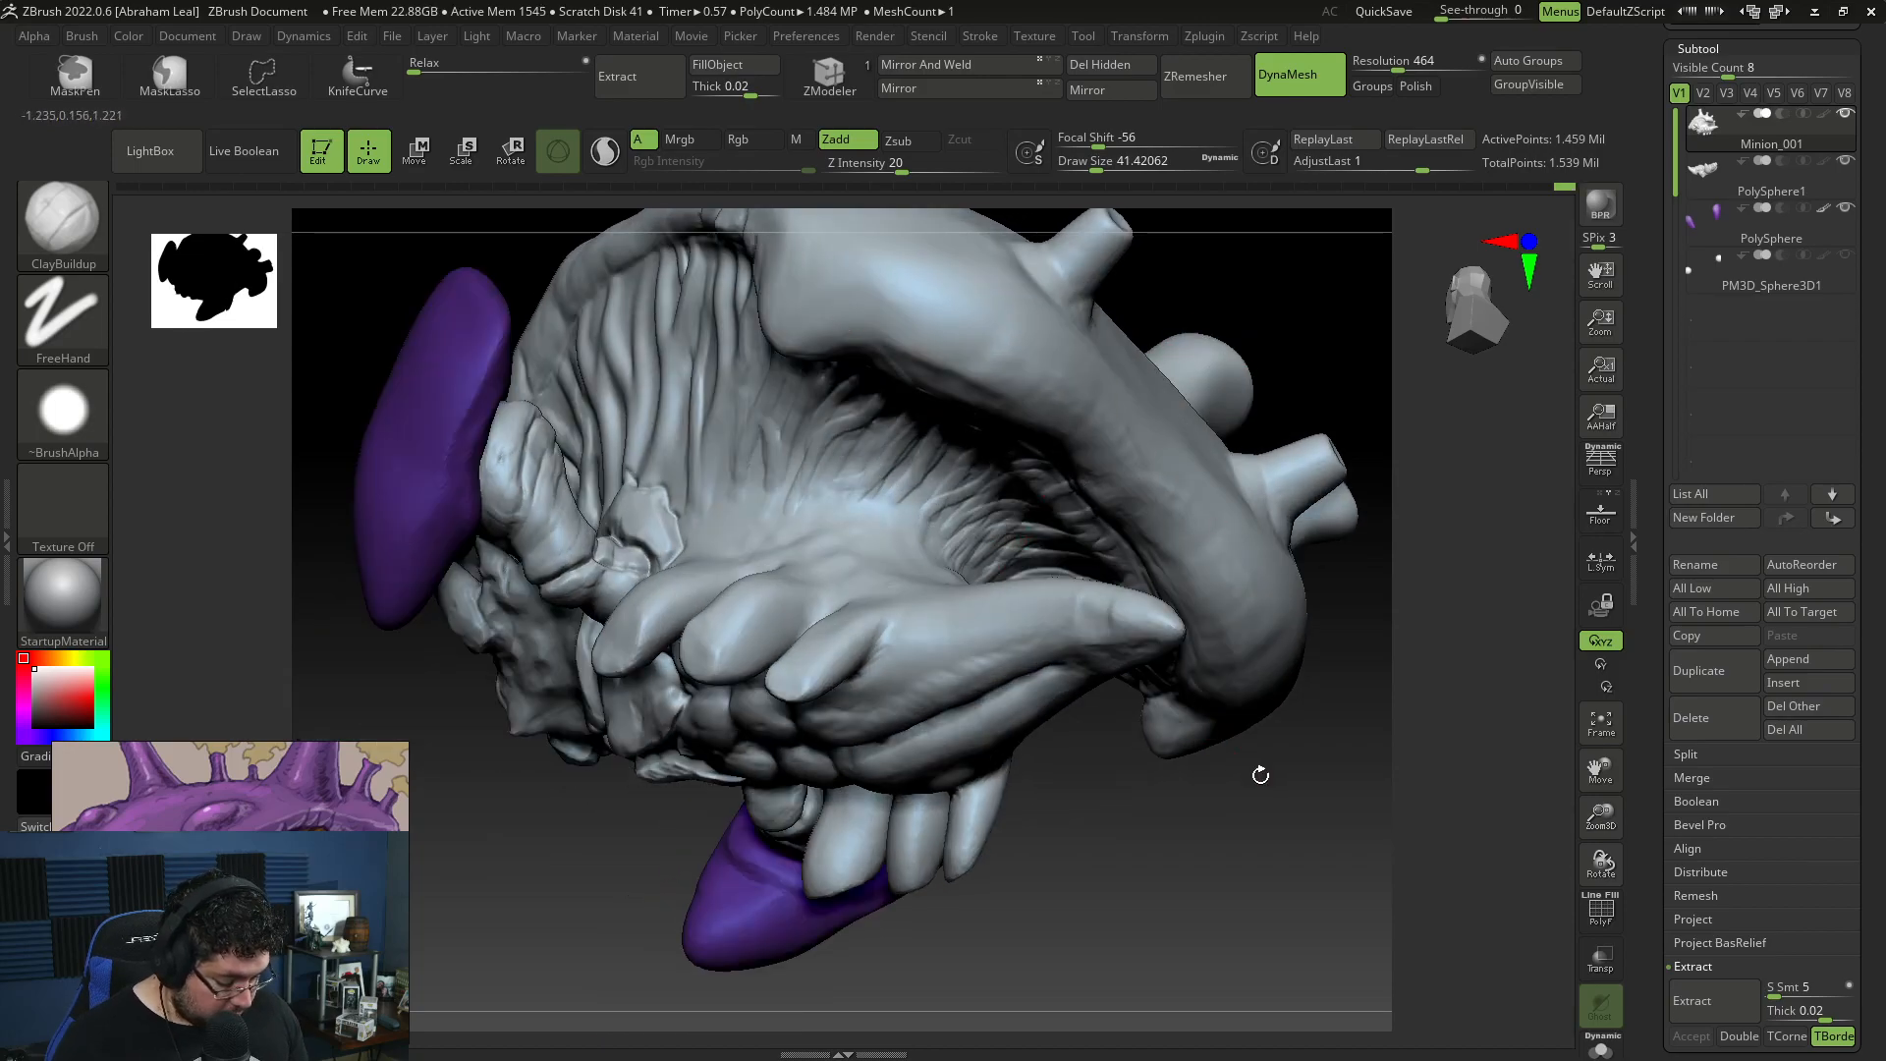
pyautogui.moveTo(1179, 840); pyautogui.dragTo(1192, 873)
pyautogui.press('space')
pyautogui.moveTo(1013, 640); pyautogui.dragTo(1033, 640)
pyautogui.moveTo(1356, 913)
pyautogui.mouseDown()
pyautogui.moveTo(1303, 840)
pyautogui.moveTo(1199, 783)
pyautogui.moveTo(742, 812)
pyautogui.mouseUp()
pyautogui.moveTo(918, 877); pyautogui.dragTo(1064, 631)
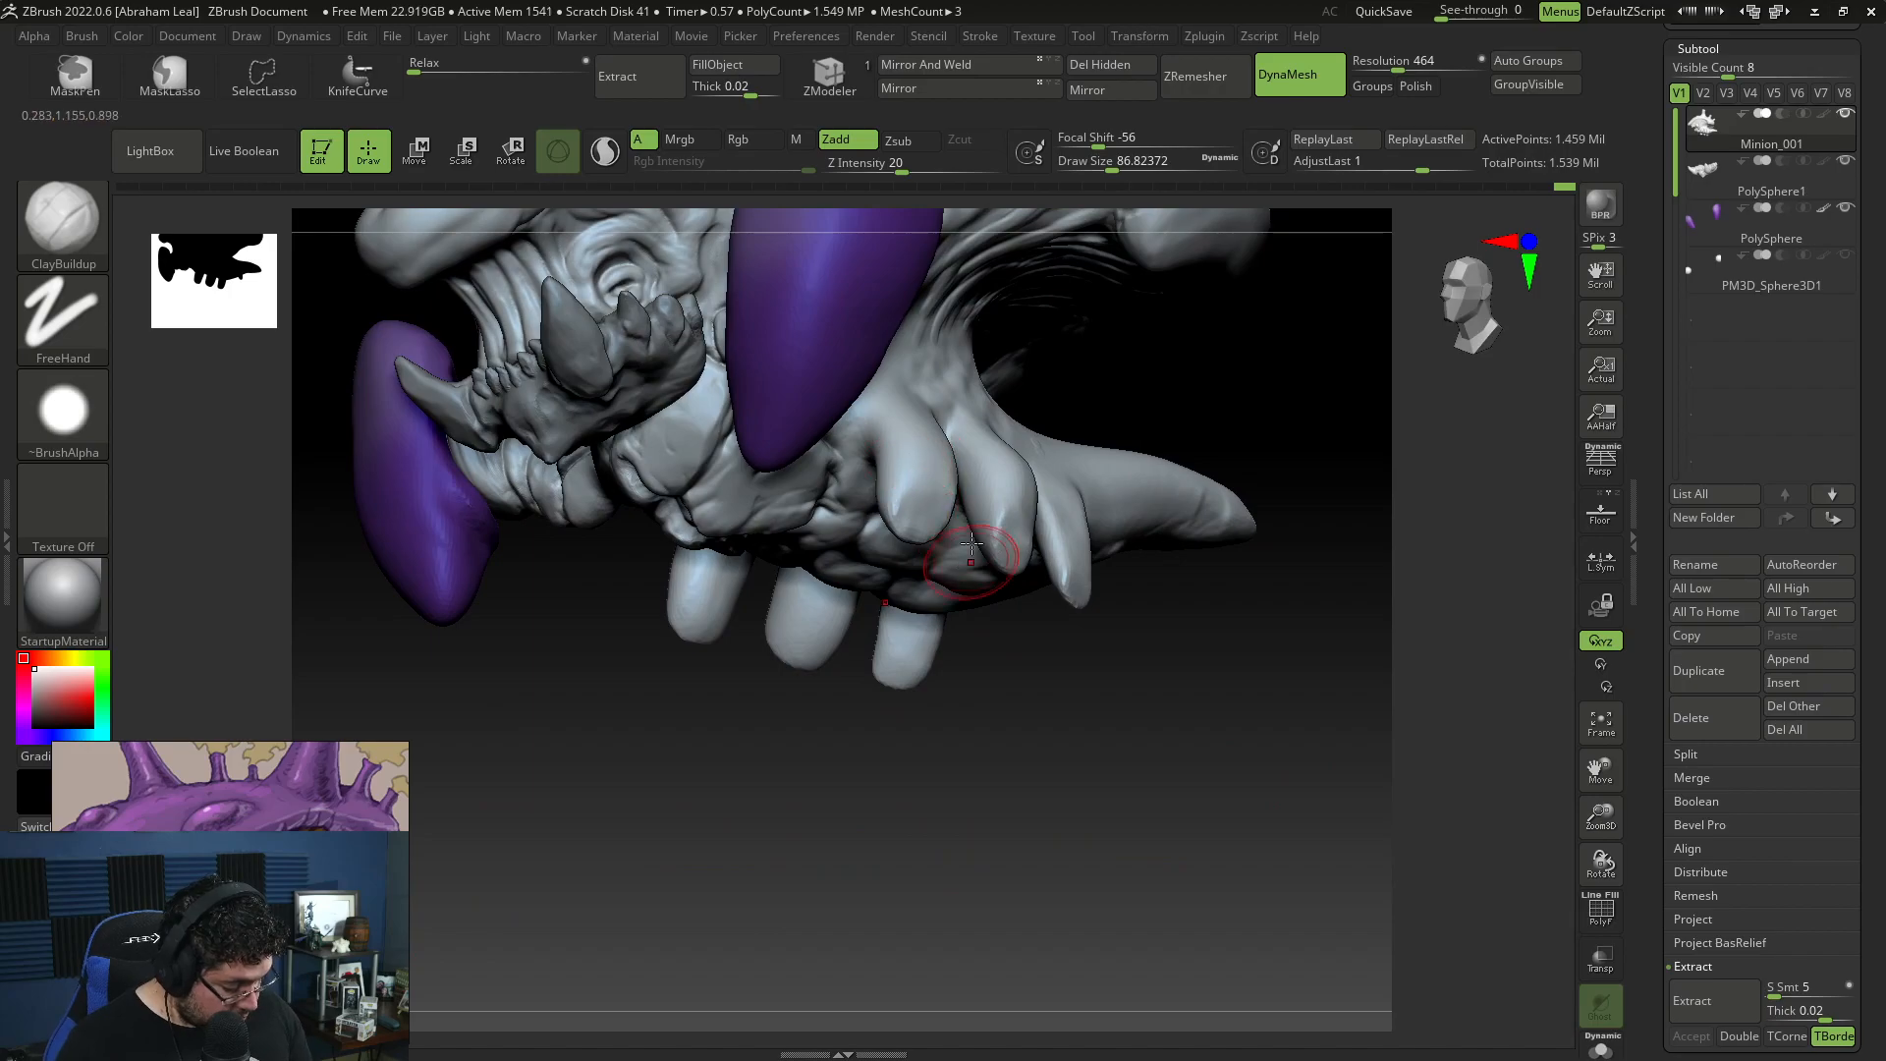
# Step: Isolate the claw limbs and adjoining belly section with a lasso visibility selection and Solo display
pyautogui.press('b')
pyautogui.press('m')
pyautogui.press('v')
pyautogui.press('space')
pyautogui.moveTo(942, 518); pyautogui.dragTo(978, 517)
pyautogui.moveTo(1100, 629)
pyautogui.mouseDown()
pyautogui.moveTo(1149, 673)
pyautogui.moveTo(1191, 623)
pyautogui.moveTo(1145, 724)
pyautogui.moveTo(1080, 631)
pyautogui.moveTo(985, 405)
pyautogui.mouseUp()
pyautogui.moveTo(1094, 665)
pyautogui.keyDown('ctrl'); pyautogui.keyDown('shift'); pyautogui.mouseDown()
pyautogui.moveTo(1053, 631)
pyautogui.moveTo(1063, 505)
pyautogui.mouseUp(); pyautogui.keyUp('shift'); pyautogui.keyUp('ctrl')
pyautogui.keyDown('ctrl'); pyautogui.keyDown('shift'); pyautogui.click(1147, 593); pyautogui.keyUp('shift'); pyautogui.keyUp('ctrl')
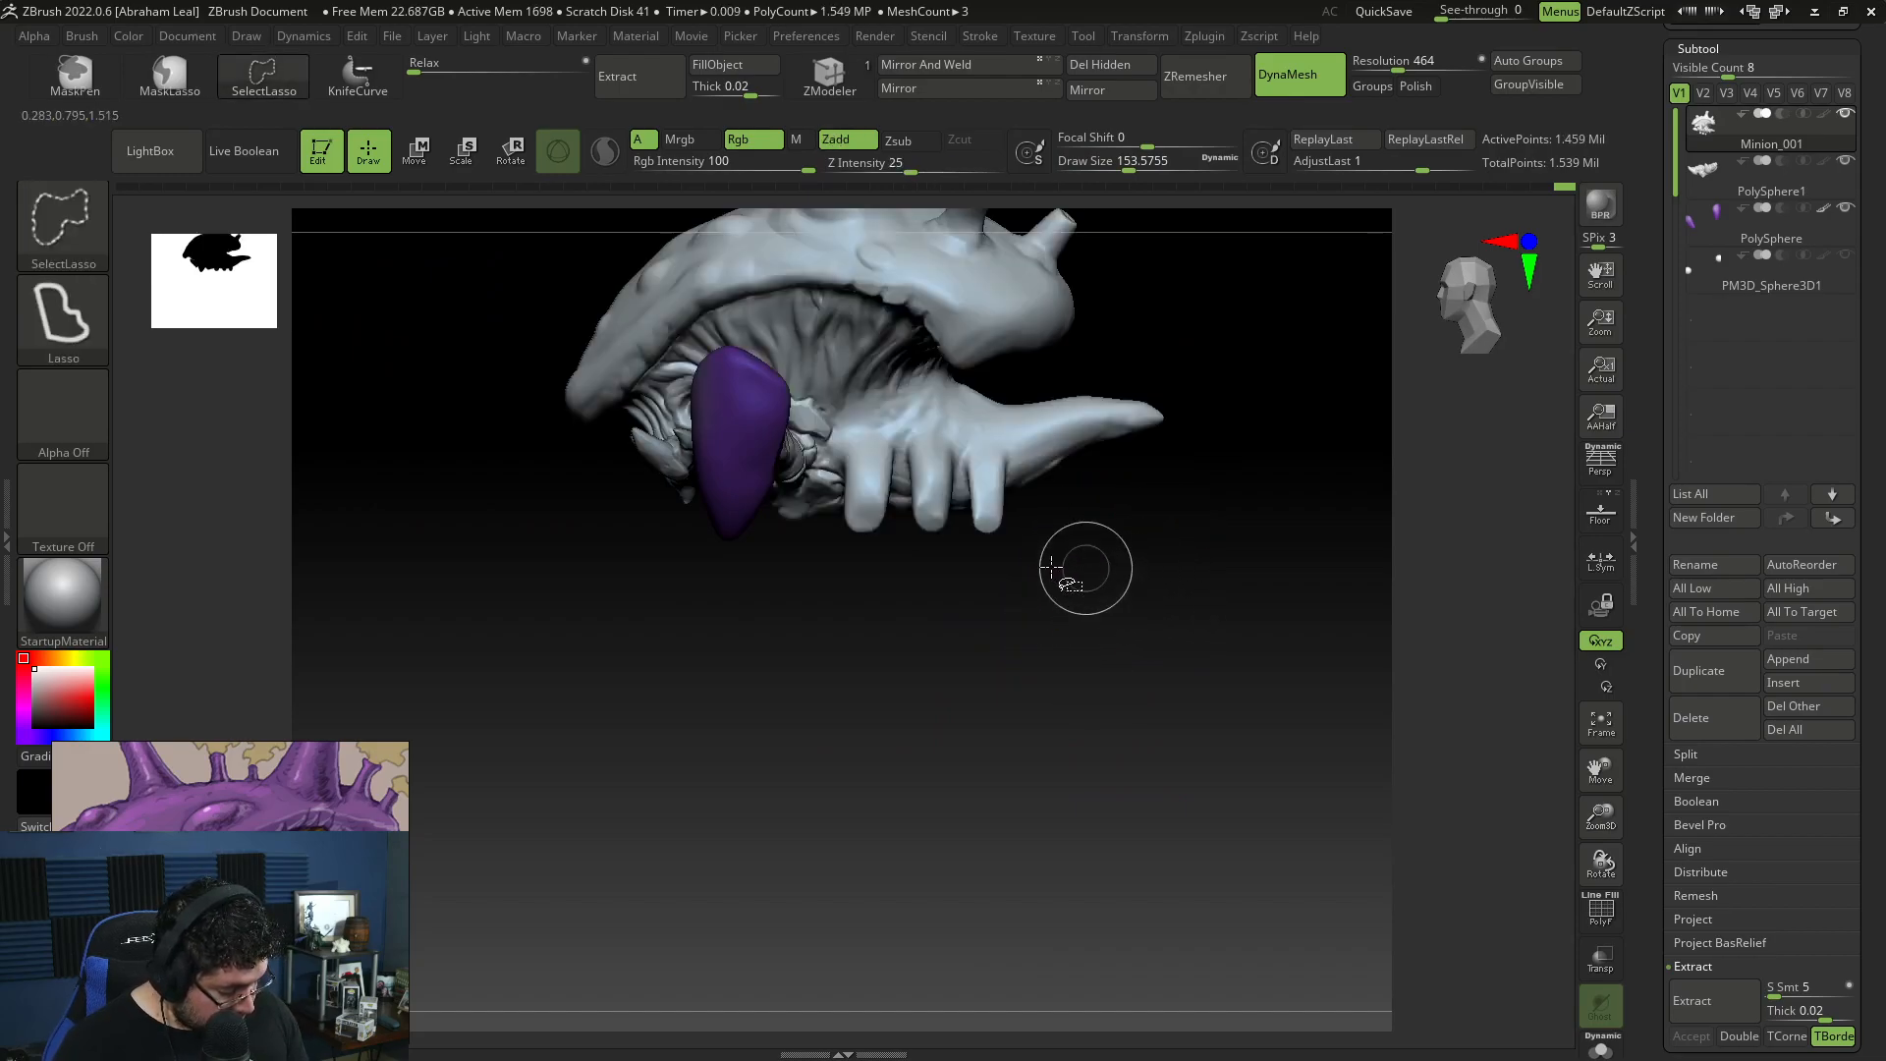
pyautogui.keyDown('ctrl'); pyautogui.keyDown('shift'); pyautogui.moveTo(845, 433); pyautogui.dragTo(1084, 656); pyautogui.keyUp('shift'); pyautogui.keyUp('ctrl')
pyautogui.moveTo(1100, 653)
pyautogui.mouseDown()
pyautogui.moveTo(1170, 715)
pyautogui.moveTo(1171, 622)
pyautogui.mouseUp()
pyautogui.click(1602, 1053)
pyautogui.moveTo(1292, 685)
pyautogui.mouseDown()
pyautogui.moveTo(1274, 740)
pyautogui.moveTo(1223, 632)
pyautogui.mouseUp()
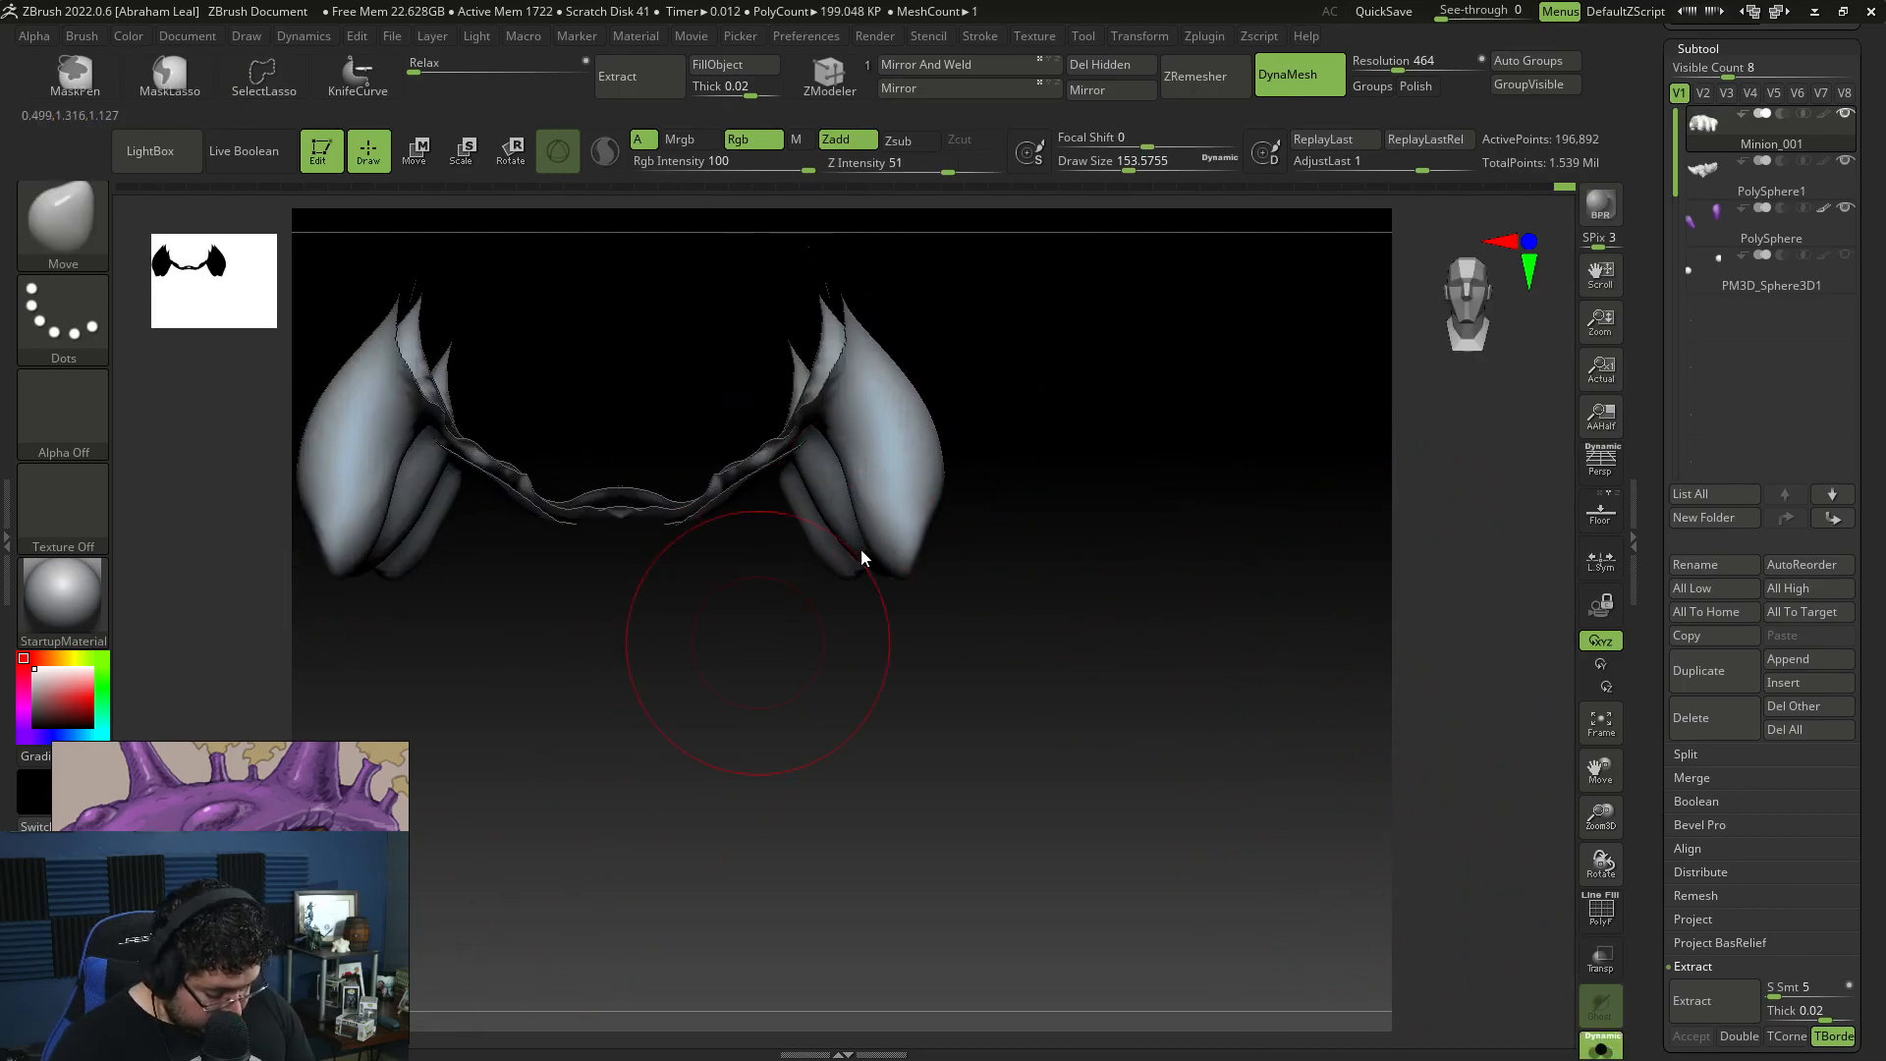
# Step: Pull the front pair of claw limbs into narrower, tapered tips with the Move brush at draw size 112
pyautogui.press('b')
pyautogui.press('m')
pyautogui.press('v')
pyautogui.moveTo(992, 422); pyautogui.dragTo(928, 424)
pyautogui.press('[')
pyautogui.press('[')
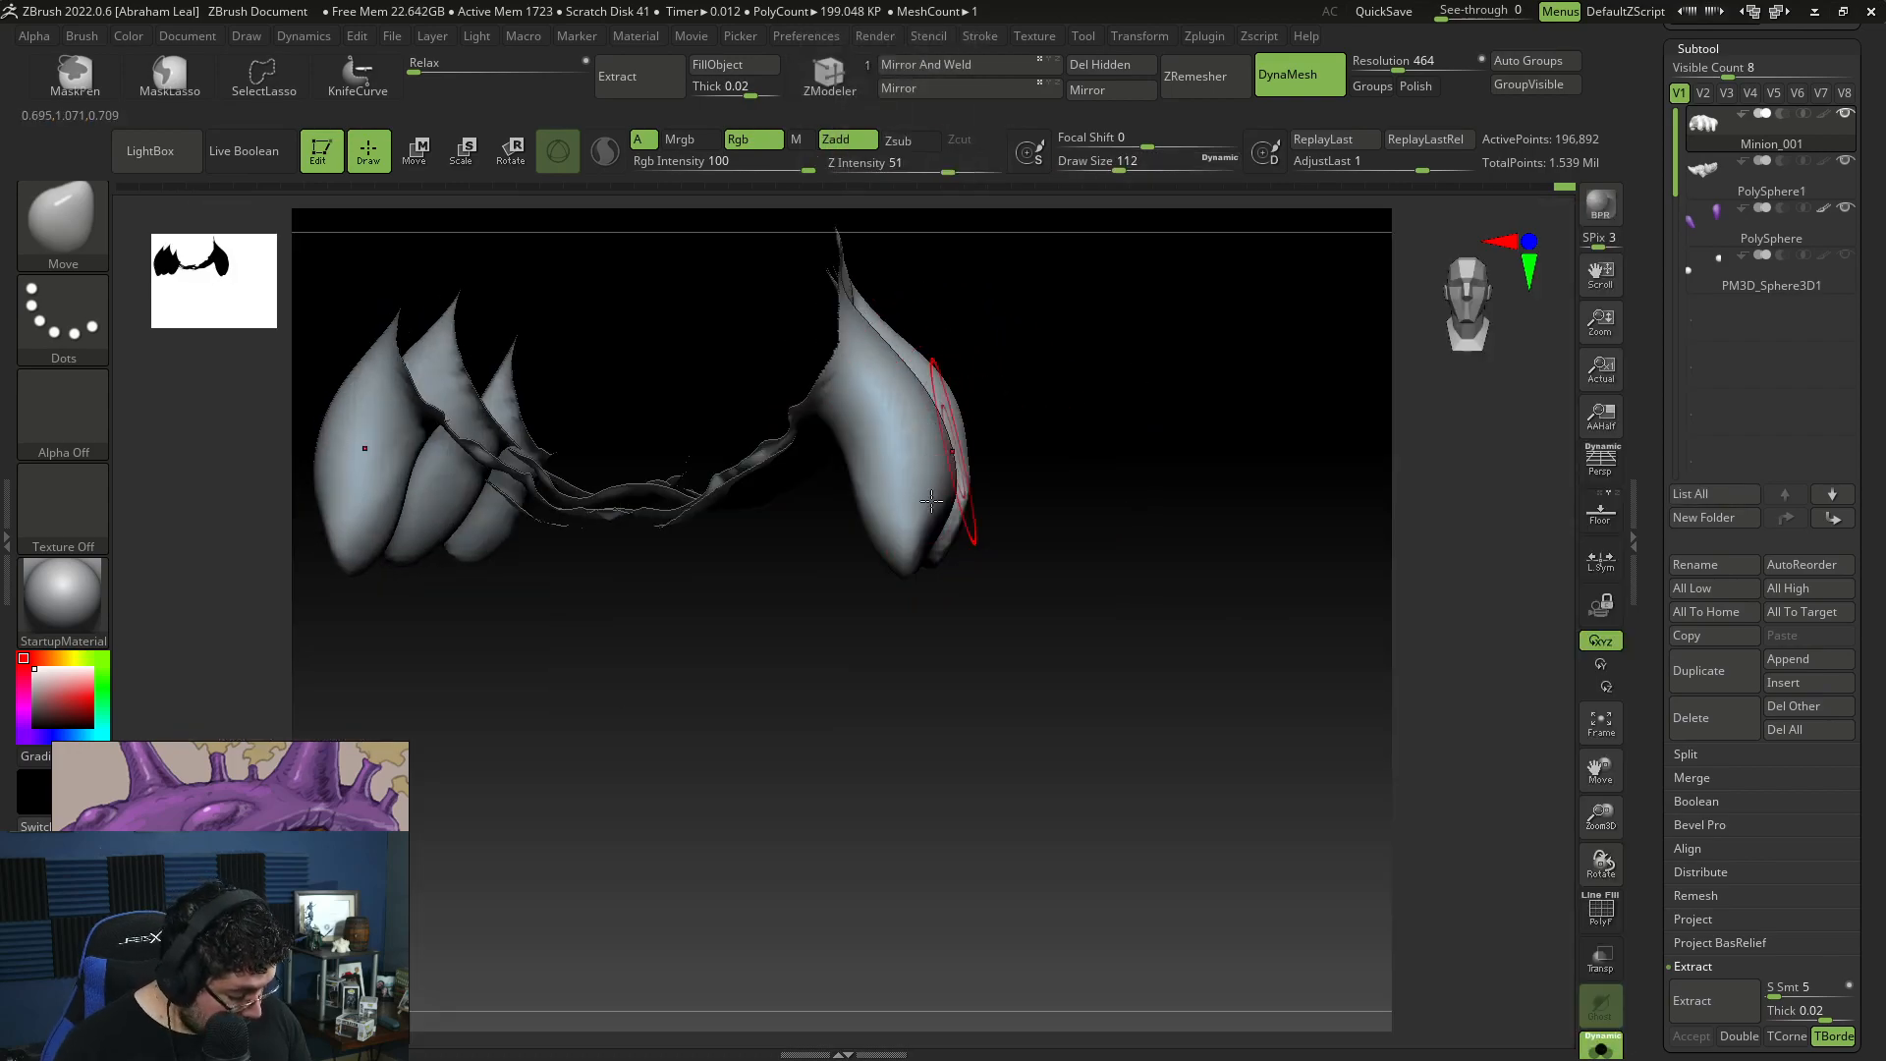
pyautogui.moveTo(916, 557); pyautogui.dragTo(936, 549)
pyautogui.moveTo(1061, 571)
pyautogui.mouseDown()
pyautogui.moveTo(944, 569)
pyautogui.moveTo(1022, 569)
pyautogui.moveTo(980, 552)
pyautogui.mouseUp()
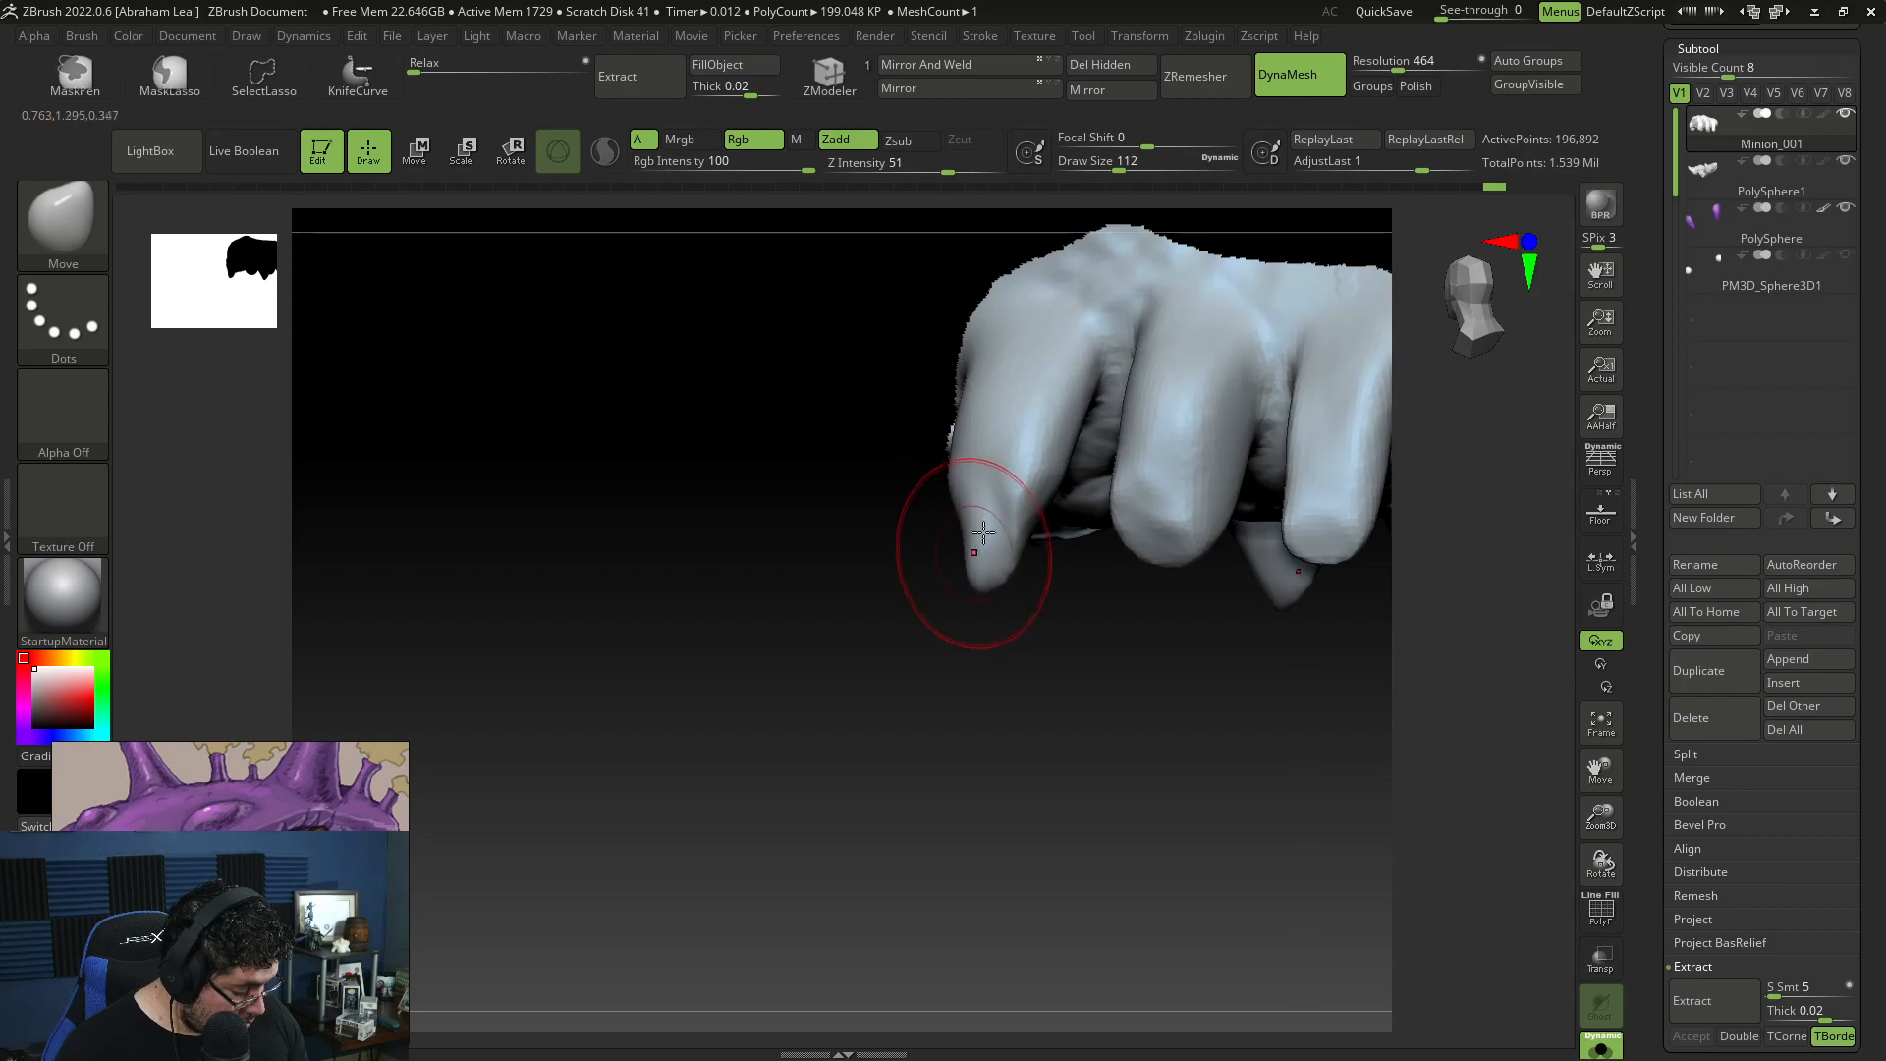
pyautogui.moveTo(973, 451); pyautogui.dragTo(1009, 446)
pyautogui.moveTo(982, 501)
pyautogui.keyDown('shift'); pyautogui.mouseDown()
pyautogui.moveTo(1023, 400)
pyautogui.moveTo(1003, 495)
pyautogui.mouseUp(); pyautogui.keyUp('shift')
# Step: Trim and flatten the surfaces of the front claw limbs with TrimDynamic at draw size about 108
pyautogui.press('b')
pyautogui.press('t')
pyautogui.press('d')
pyautogui.moveTo(1047, 378); pyautogui.dragTo(1045, 383)
pyautogui.moveTo(985, 579); pyautogui.dragTo(985, 422, button='right')
pyautogui.moveTo(985, 413); pyautogui.dragTo(1031, 477)
pyautogui.moveTo(1031, 477); pyautogui.dragTo(1035, 501, button='right')
pyautogui.press('space')
pyautogui.moveTo(1035, 501); pyautogui.dragTo(984, 452)
pyautogui.moveTo(984, 452)
pyautogui.mouseDown(button='right')
pyautogui.moveTo(1102, 560)
pyautogui.moveTo(980, 485)
pyautogui.mouseUp(button='right')
pyautogui.moveTo(985, 560); pyautogui.dragTo(1033, 530)
pyautogui.moveTo(1123, 459); pyautogui.dragTo(1031, 348, button='right')
pyautogui.moveTo(947, 453); pyautogui.dragTo(953, 508)
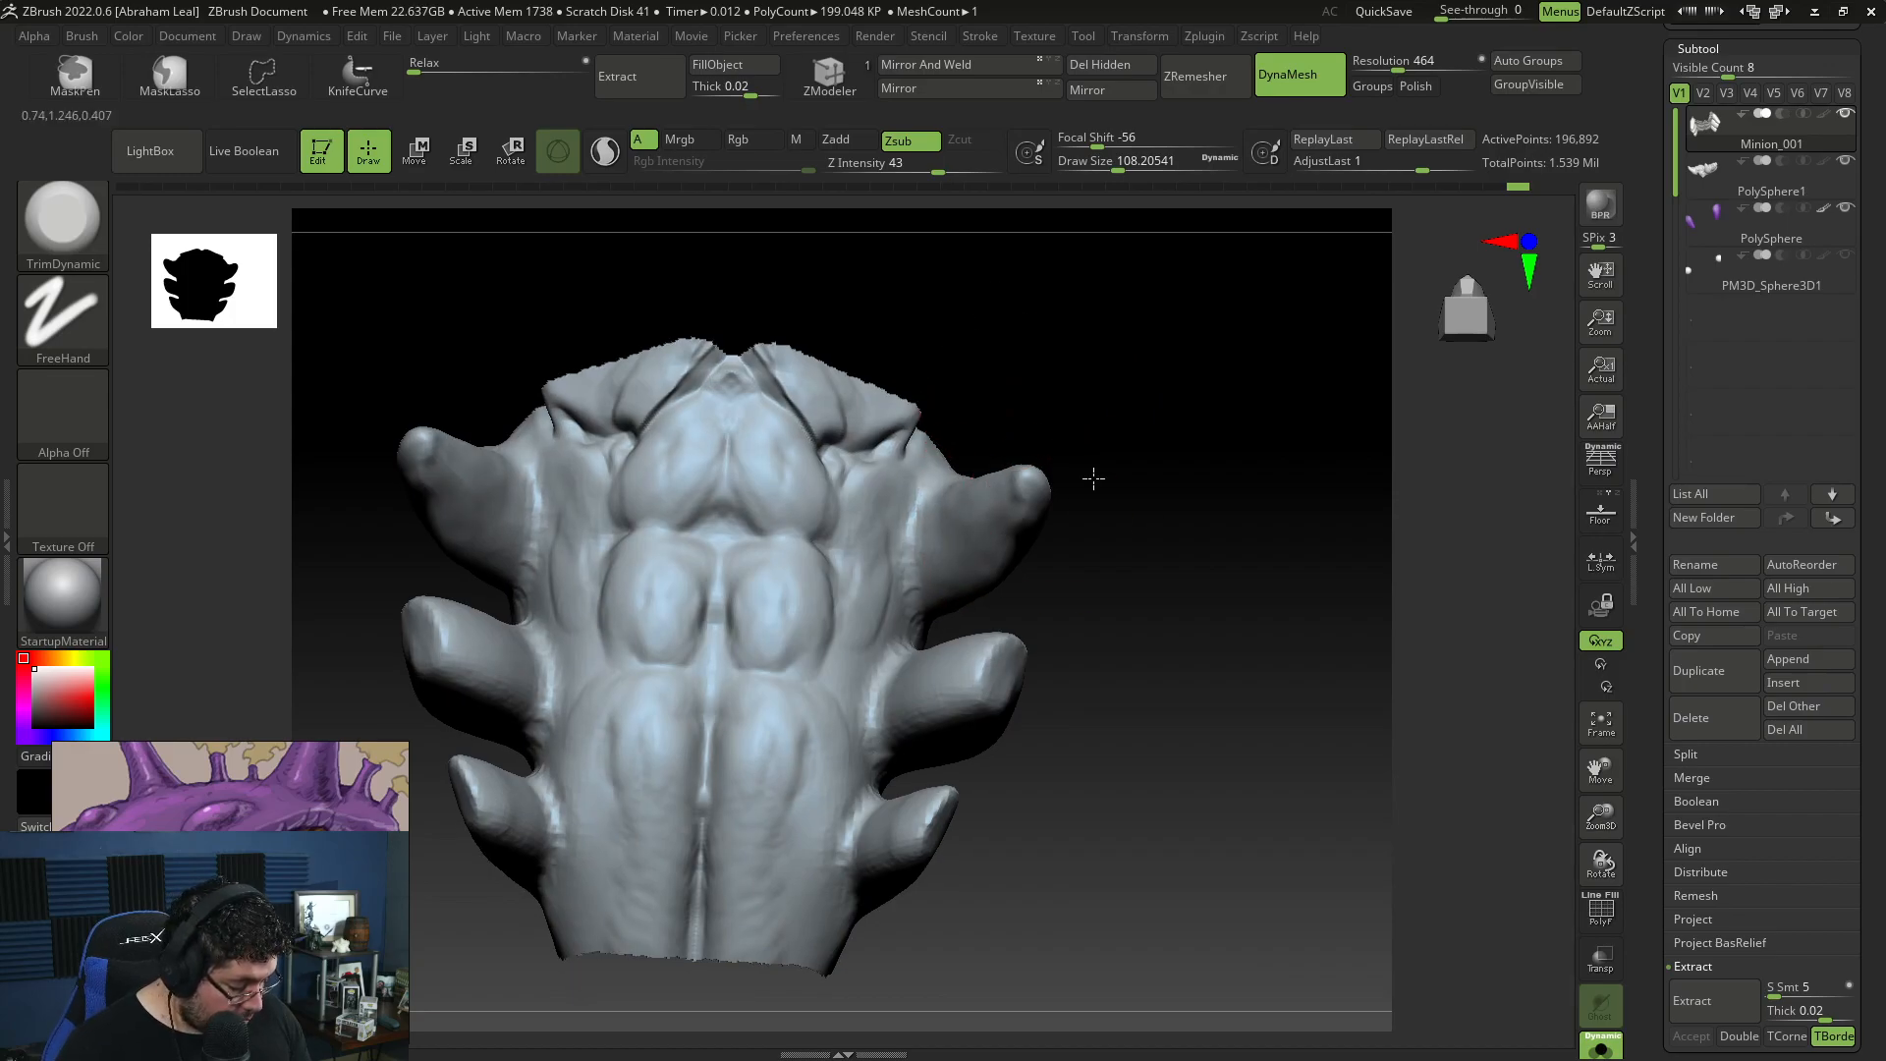
pyautogui.moveTo(1090, 484); pyautogui.dragTo(1043, 481, button='right')
pyautogui.moveTo(972, 543)
pyautogui.mouseDown(button='right')
pyautogui.moveTo(1225, 438)
pyautogui.moveTo(1174, 333)
pyautogui.moveTo(1196, 354)
pyautogui.moveTo(1339, 328)
pyautogui.moveTo(1318, 411)
pyautogui.moveTo(1258, 425)
pyautogui.mouseUp(button='right')
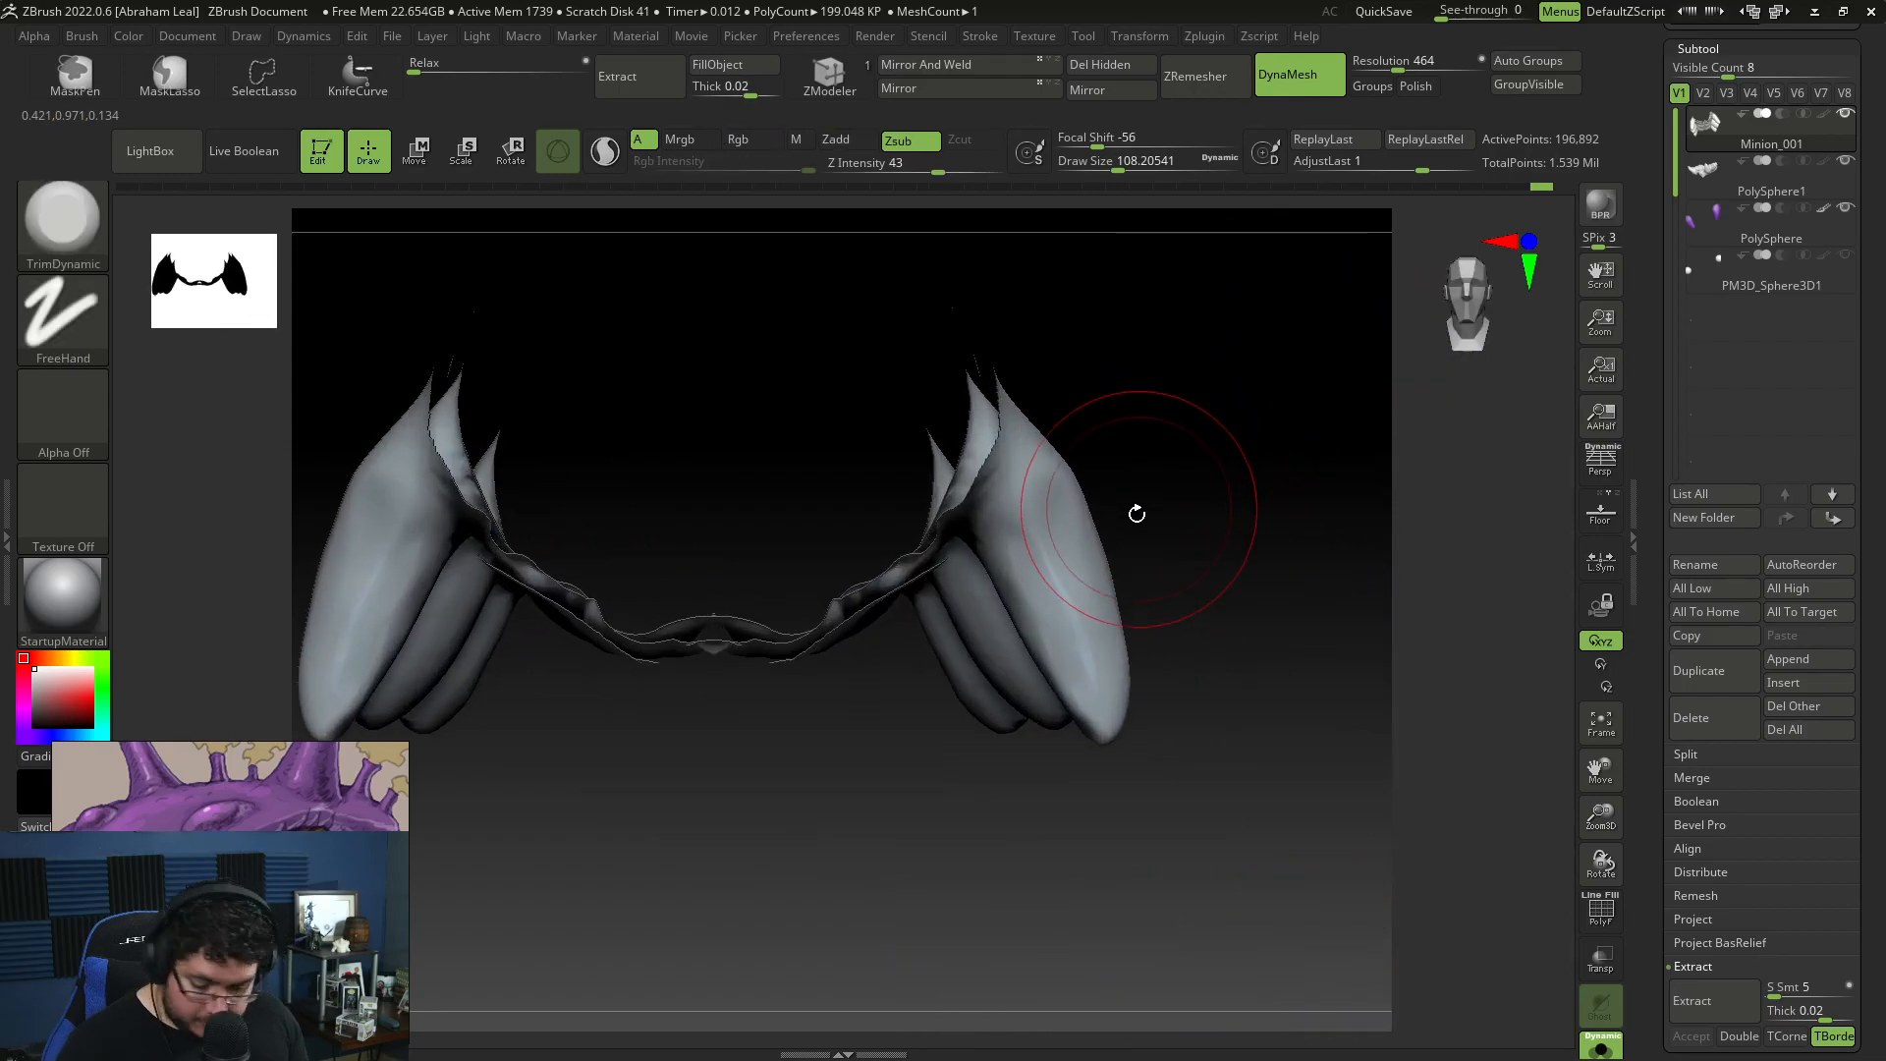
# Step: Refine the curve and outer silhouette of the front claw limbs with the Move brush
pyautogui.press('b')
pyautogui.press('m')
pyautogui.press('v')
pyautogui.press('space')
pyautogui.moveTo(1124, 497); pyautogui.dragTo(1136, 497)
pyautogui.moveTo(1069, 579); pyautogui.dragTo(1086, 564)
pyautogui.moveTo(1070, 608); pyautogui.dragTo(1090, 592)
pyautogui.press('space')
pyautogui.moveTo(1097, 529); pyautogui.dragTo(1085, 528)
pyautogui.moveTo(884, 590)
pyautogui.mouseDown(button='right')
pyautogui.moveTo(1178, 424)
pyautogui.moveTo(1125, 465)
pyautogui.mouseUp(button='right')
# Step: Build up a raised skin fold around the middle of the front claw limbs with ClayBuildup at draw size about 39
pyautogui.press('b')
pyautogui.press('c')
pyautogui.press('b')
pyautogui.press('space')
pyautogui.moveTo(1125, 473); pyautogui.dragTo(1102, 473)
pyautogui.moveTo(1193, 496); pyautogui.dragTo(1107, 524, button='right')
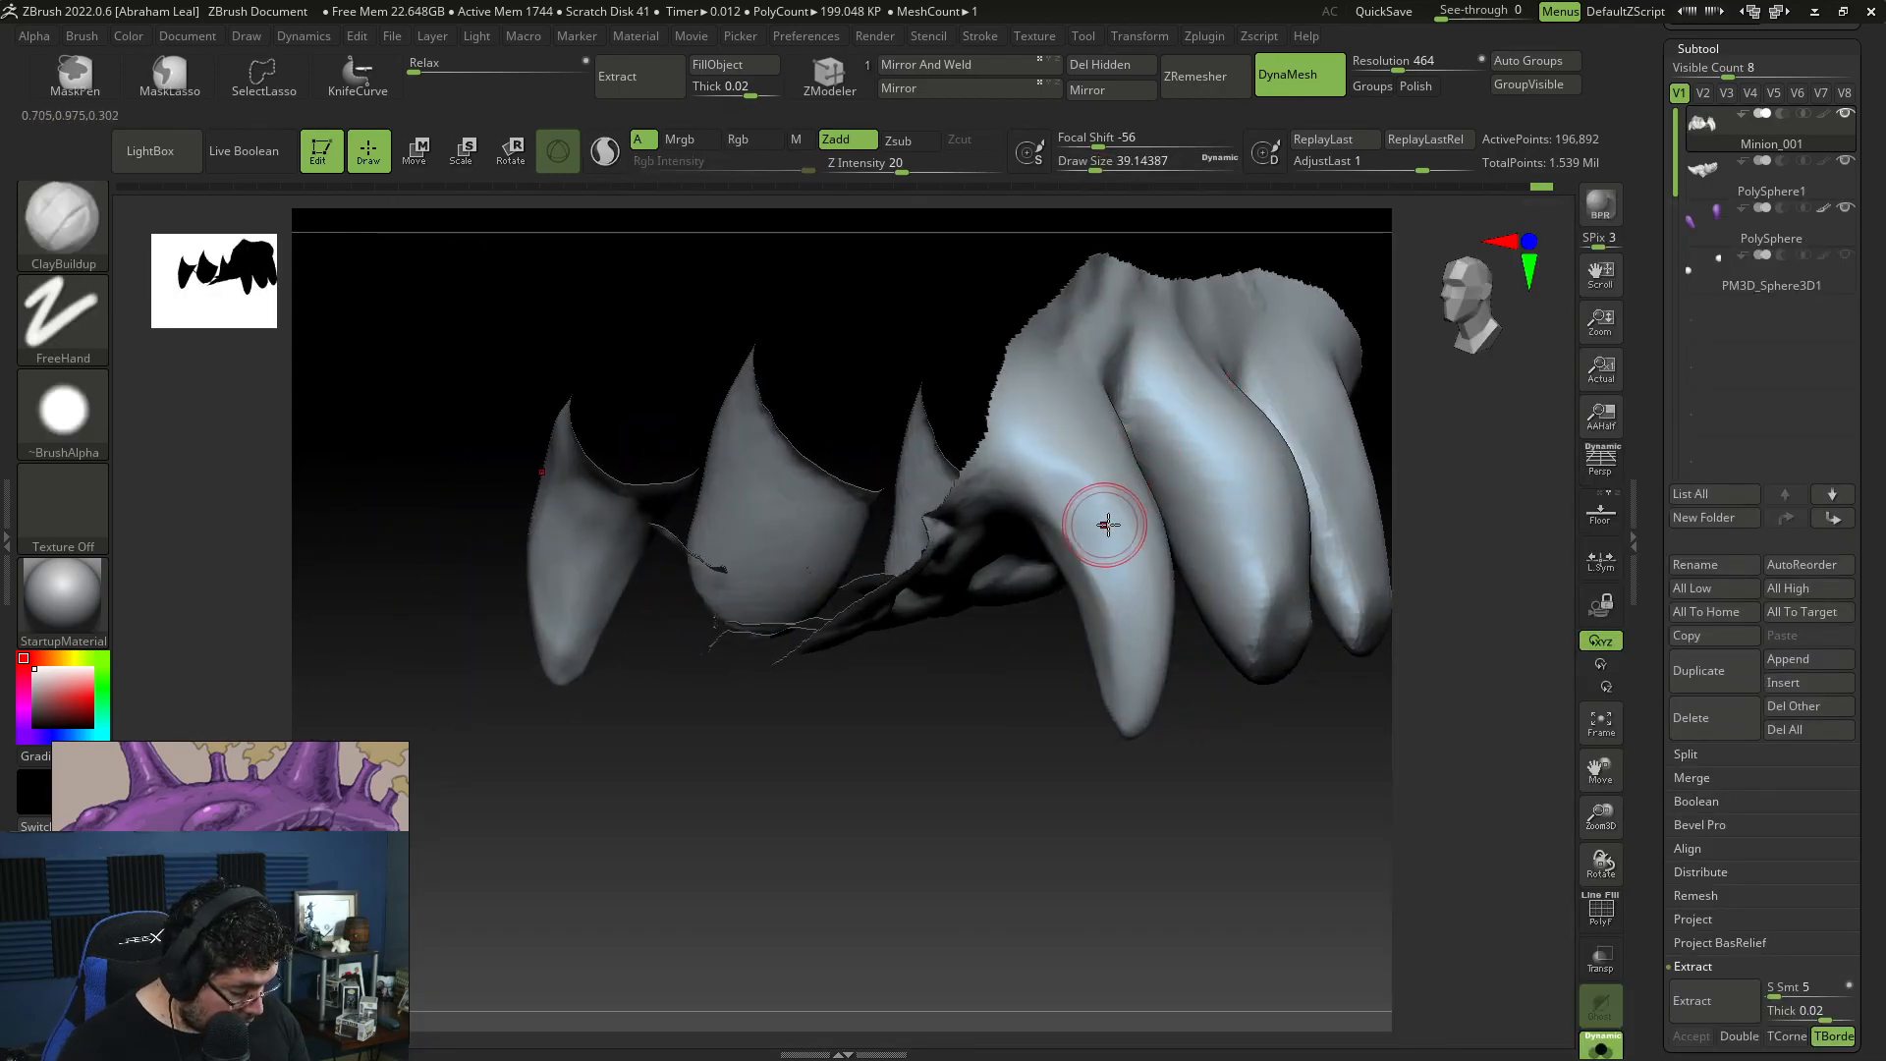
pyautogui.moveTo(1074, 567); pyautogui.dragTo(1100, 512)
pyautogui.moveTo(1084, 549); pyautogui.dragTo(1178, 518, button='right')
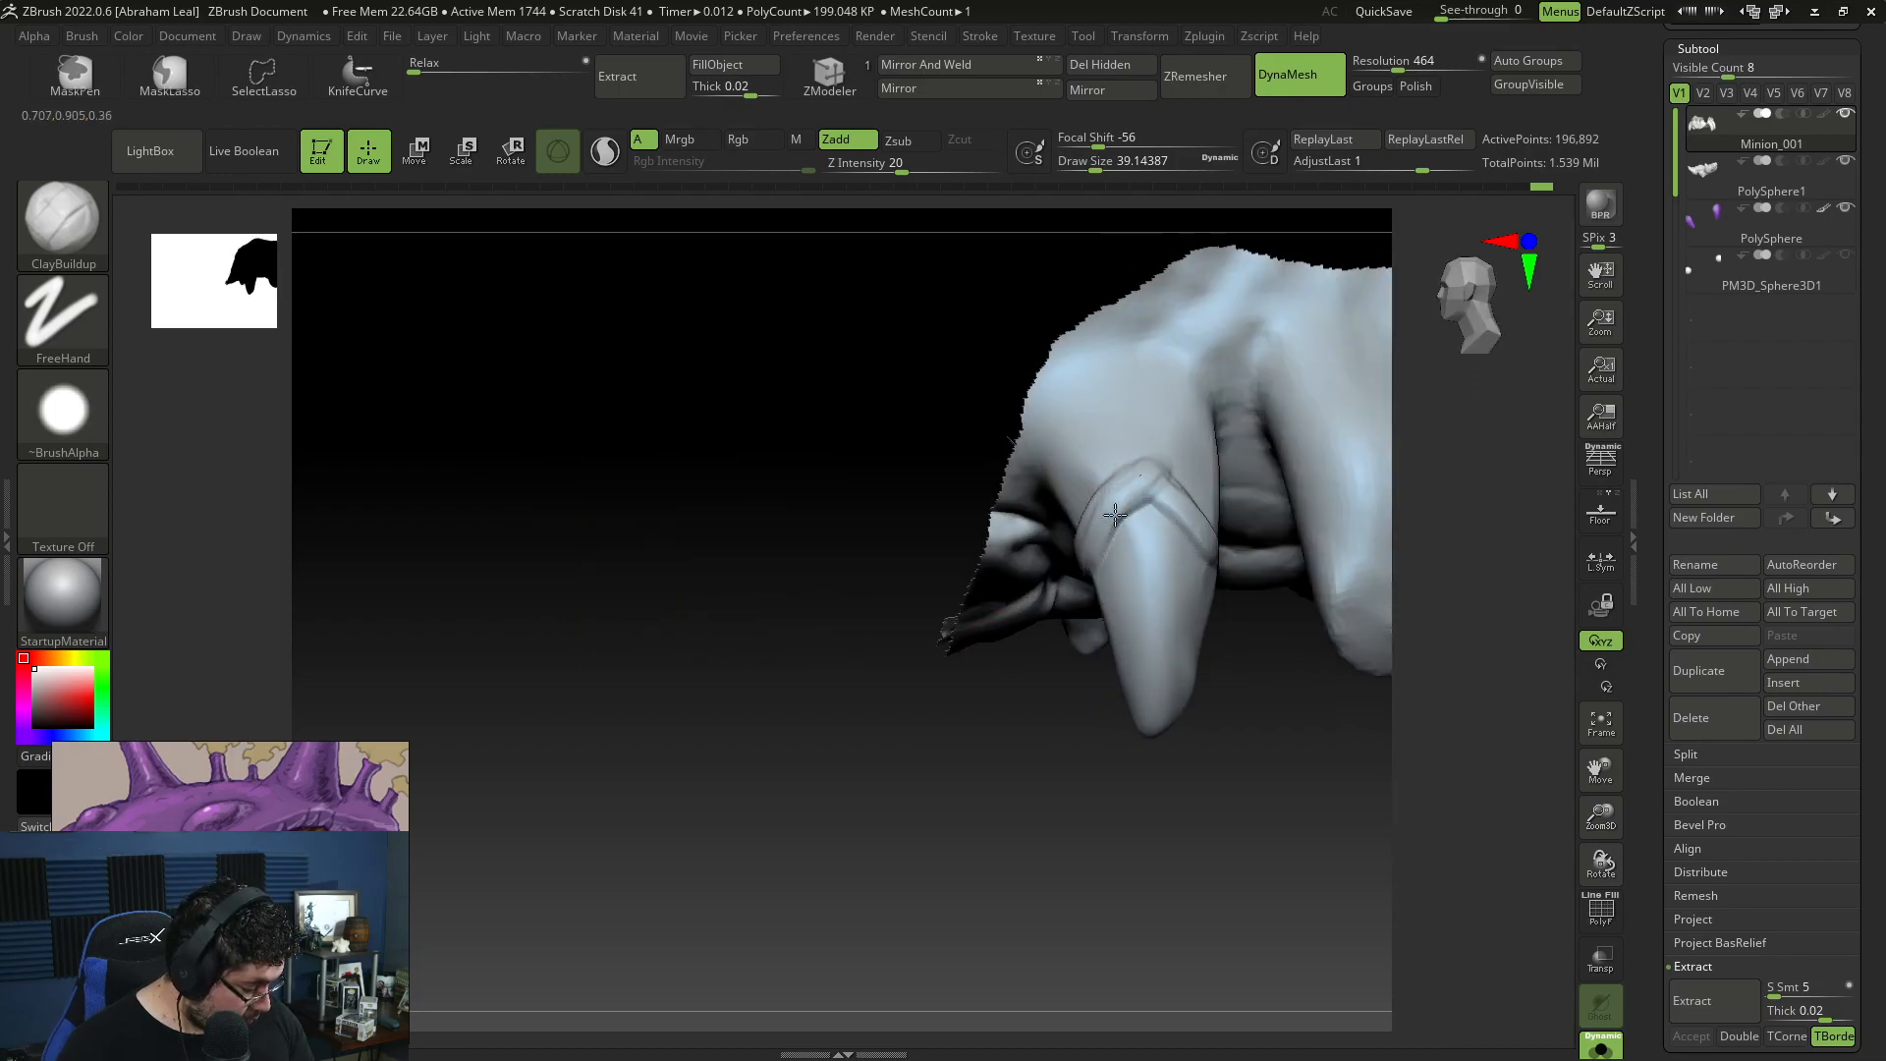
# Step: Sculpt lengthwise wrinkles from the fold down to the front claw tips with ClayBuildup, ending at draw size about 54
pyautogui.moveTo(1147, 573); pyautogui.dragTo(1228, 601, button='right')
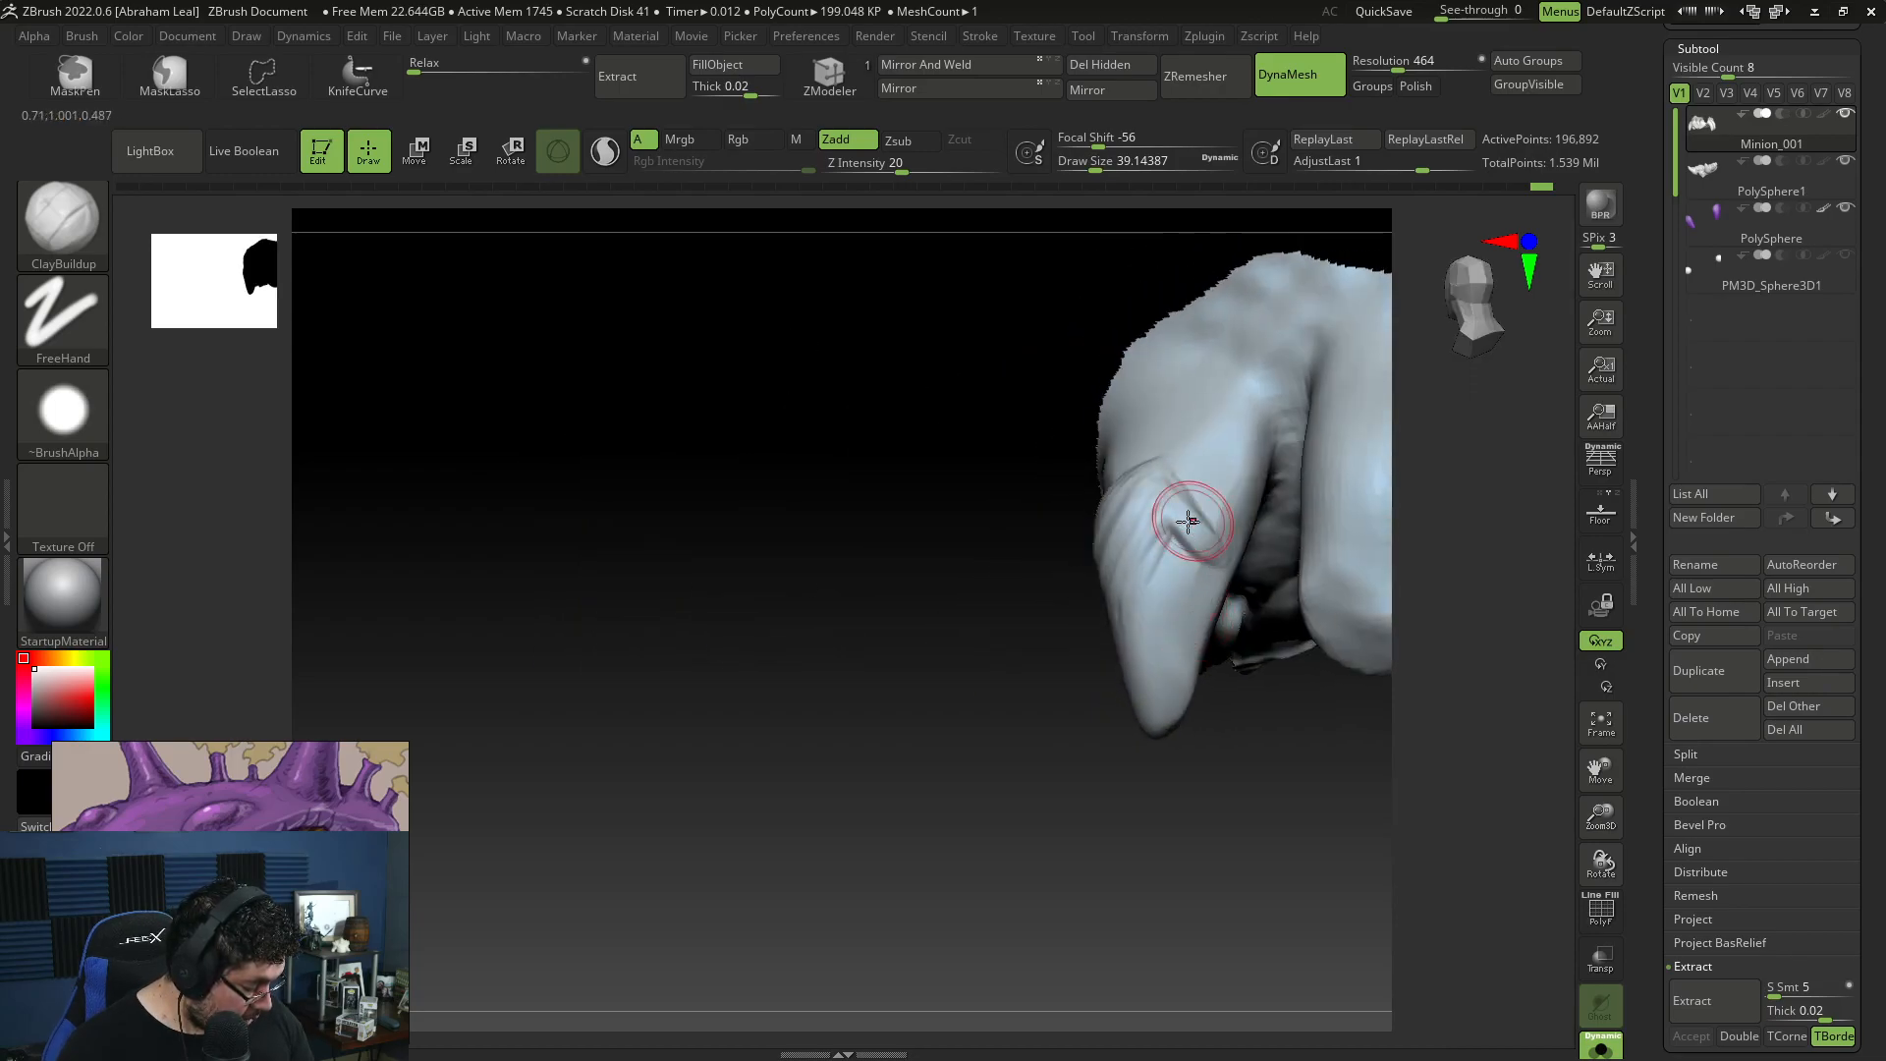
pyautogui.moveTo(1177, 538); pyautogui.dragTo(1165, 652)
pyautogui.moveTo(1165, 628); pyautogui.dragTo(1213, 501, button='right')
pyautogui.moveTo(1099, 531); pyautogui.dragTo(1105, 545, button='right')
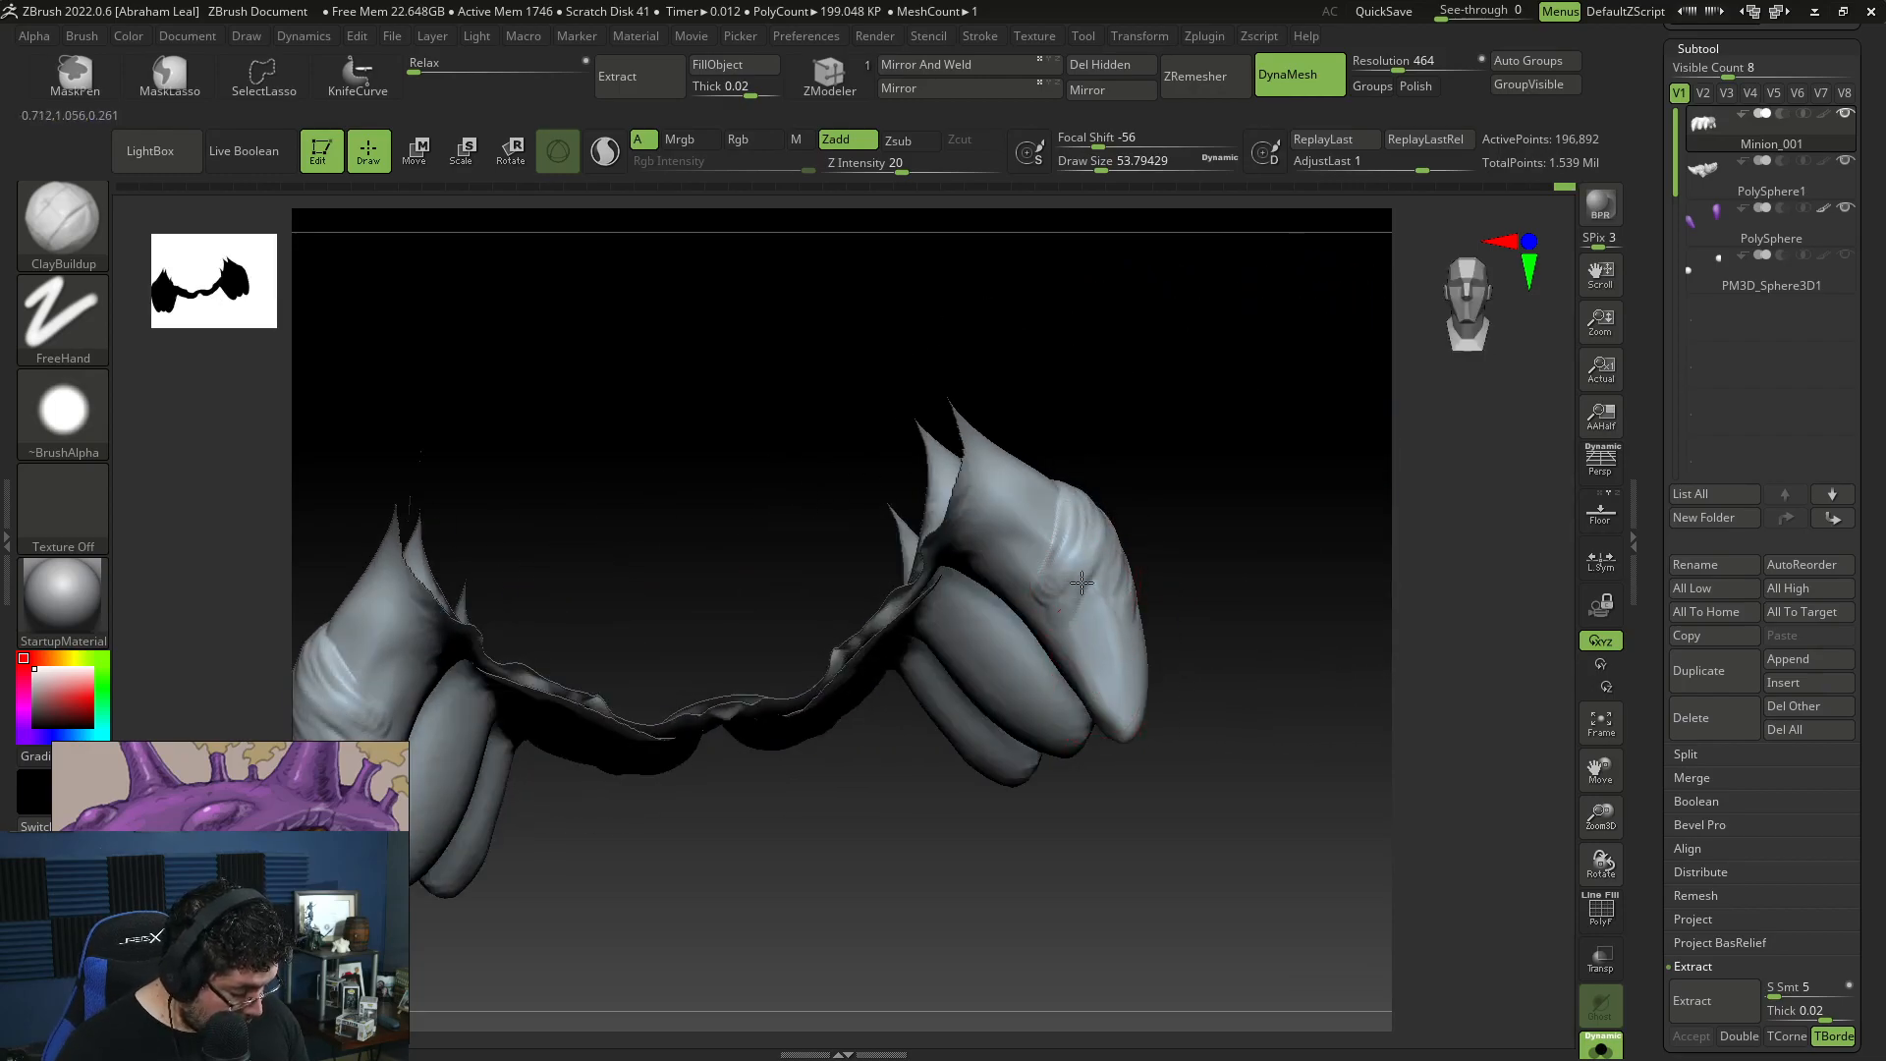
pyautogui.moveTo(1136, 632); pyautogui.dragTo(1224, 557, button='right')
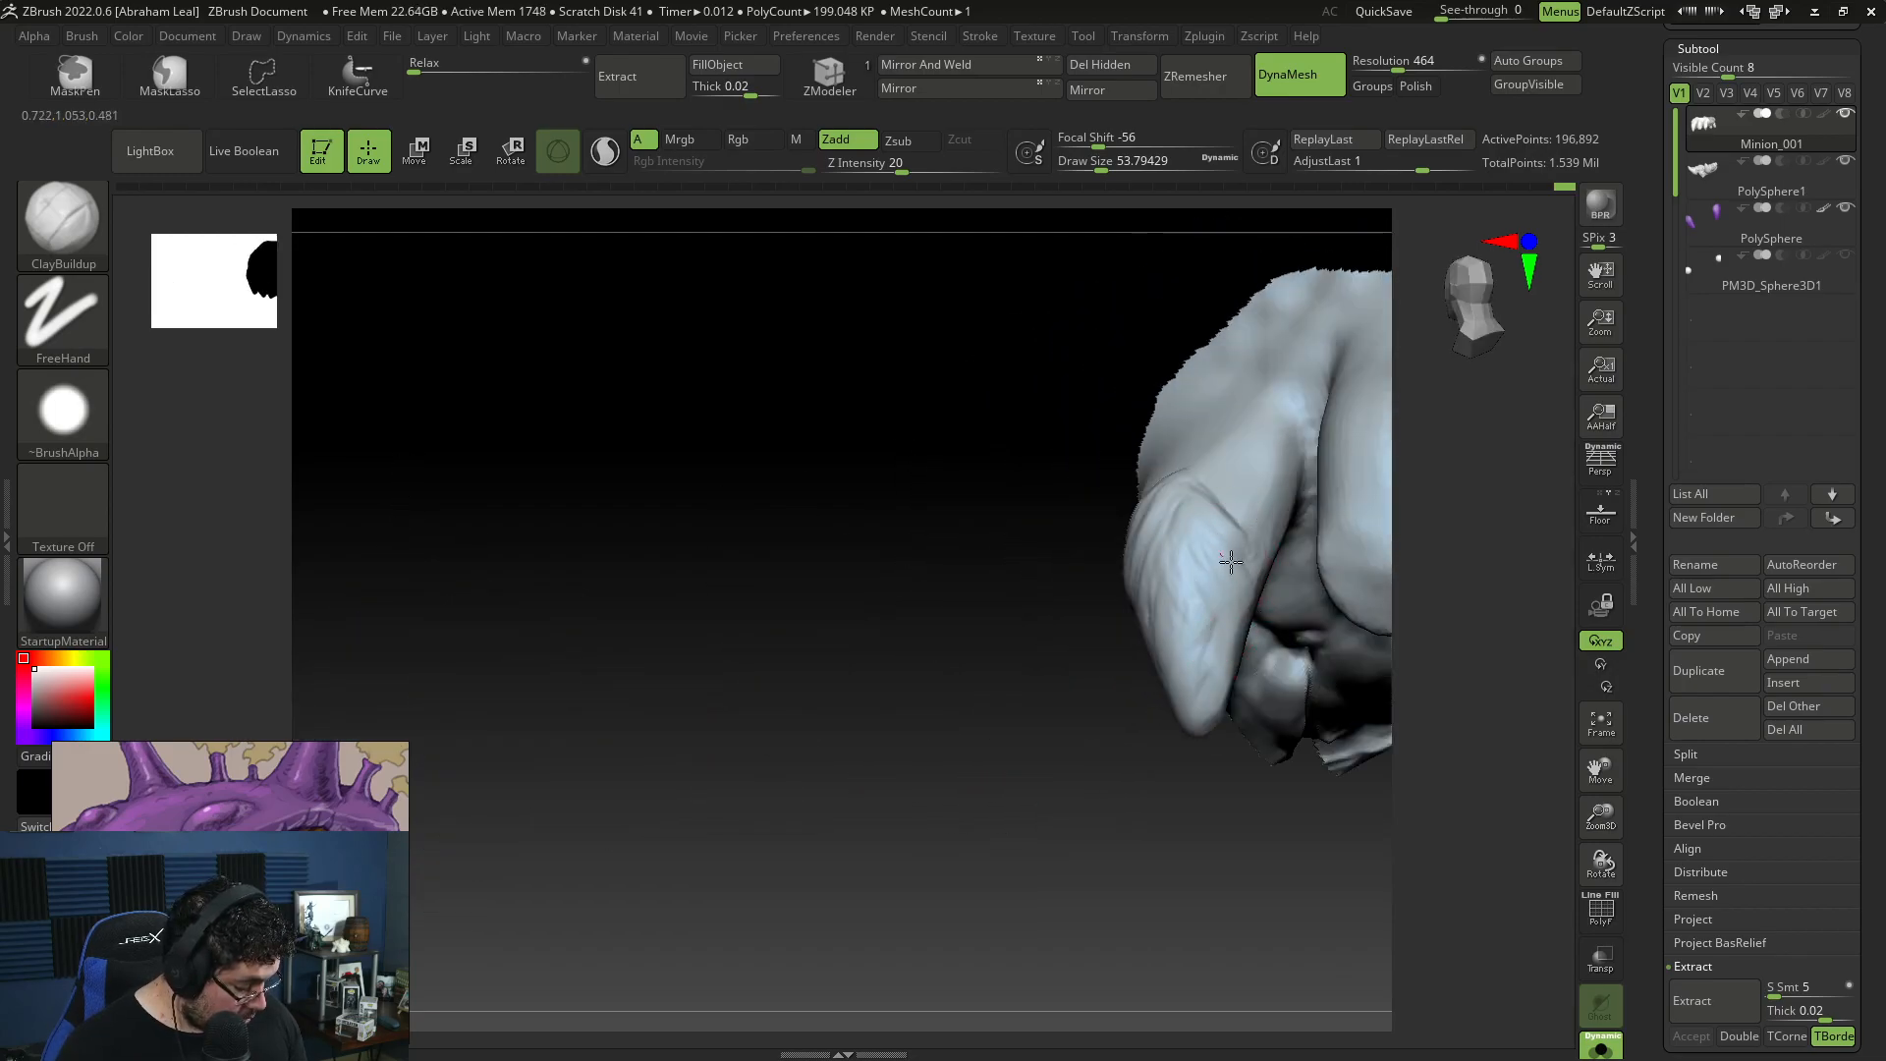
pyautogui.moveTo(1105, 767); pyautogui.dragTo(1149, 762, button='right')
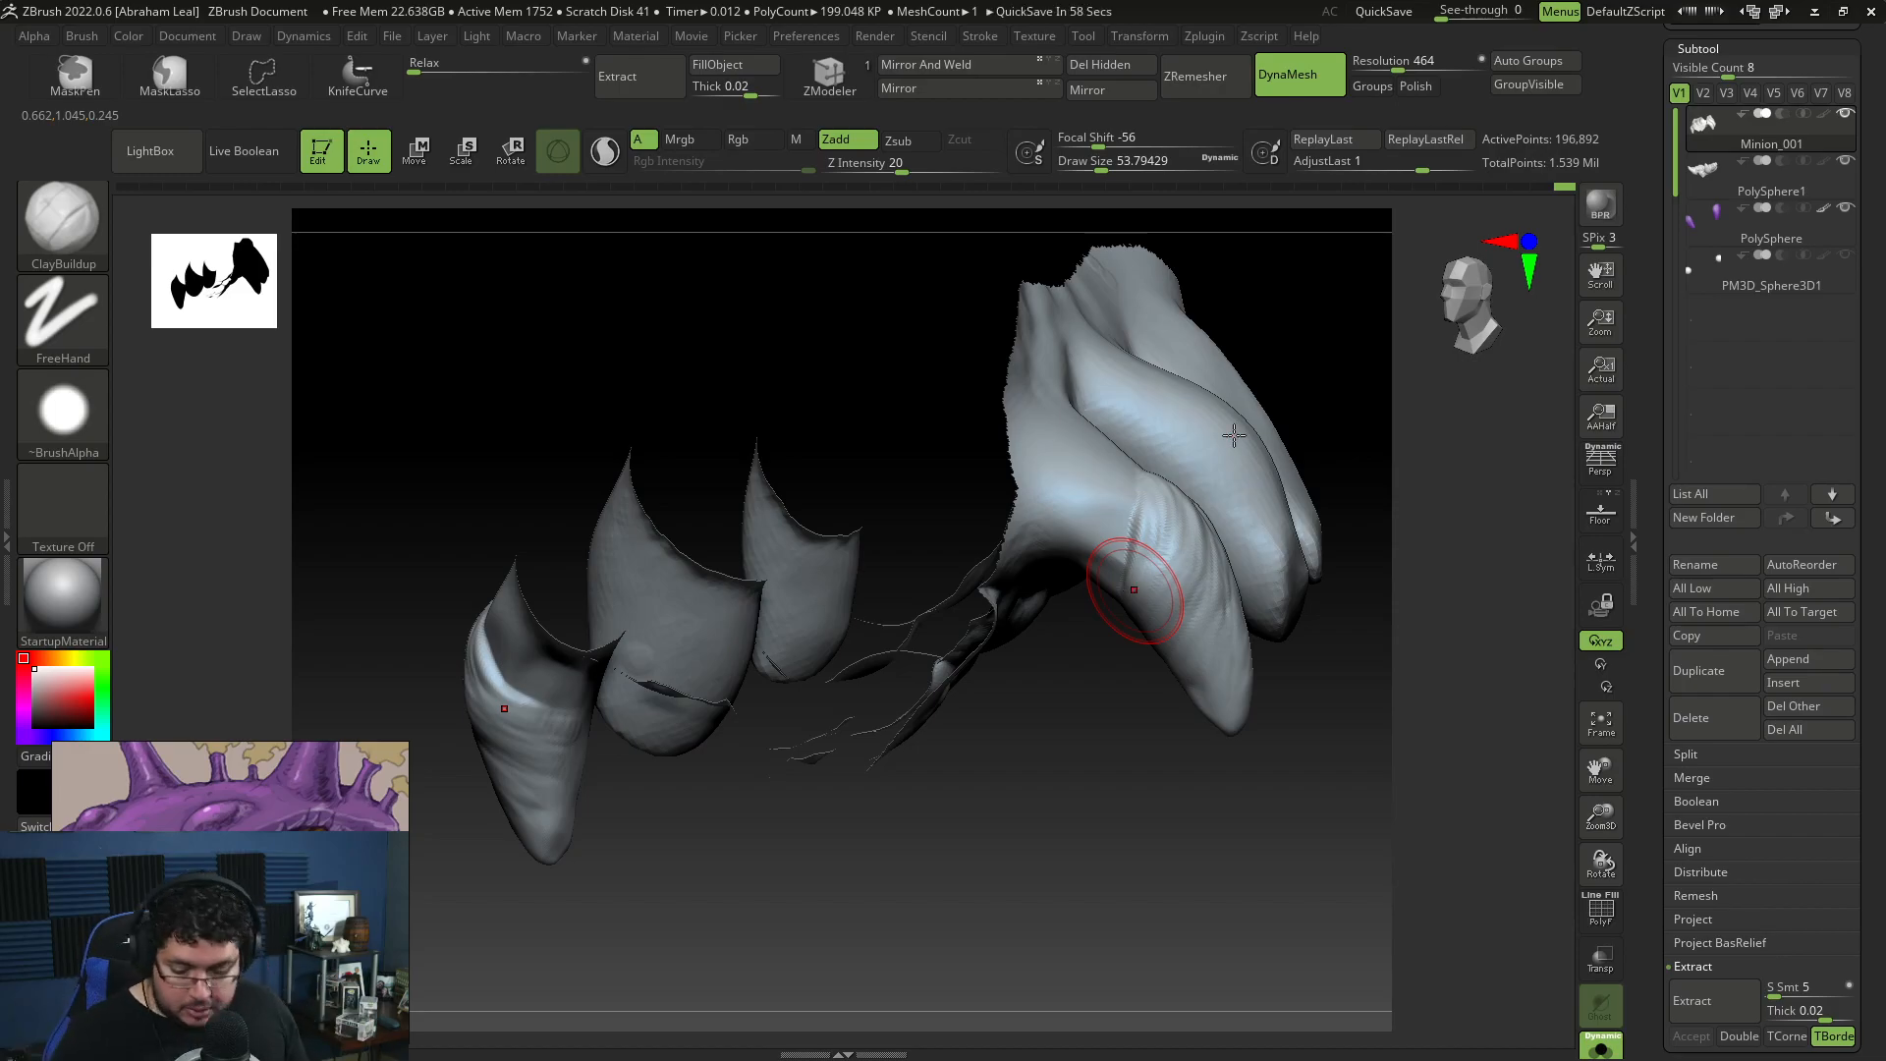
# Step: Switch to Paint and sketch the outline of a curved limb beside the existing arm drawing
pyautogui.hotkey('alt', 'Tab')
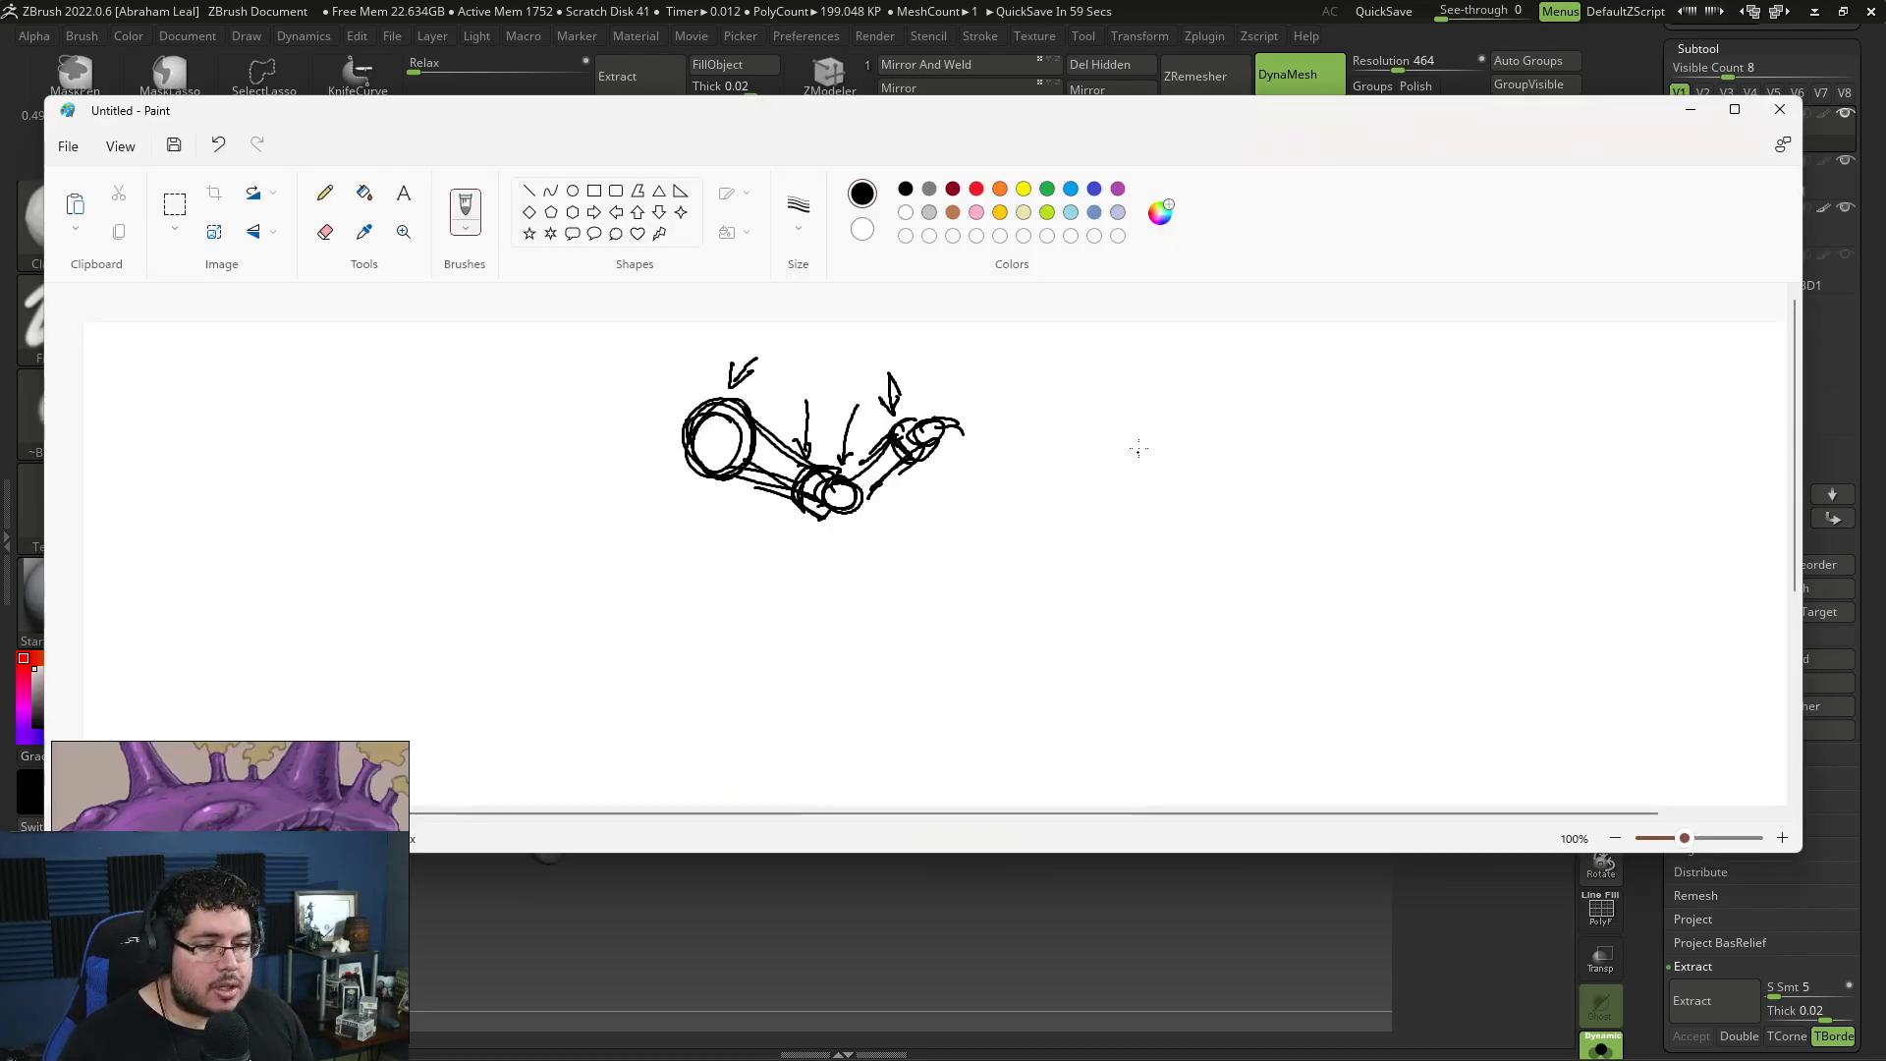
pyautogui.moveTo(1184, 390); pyautogui.dragTo(1309, 578)
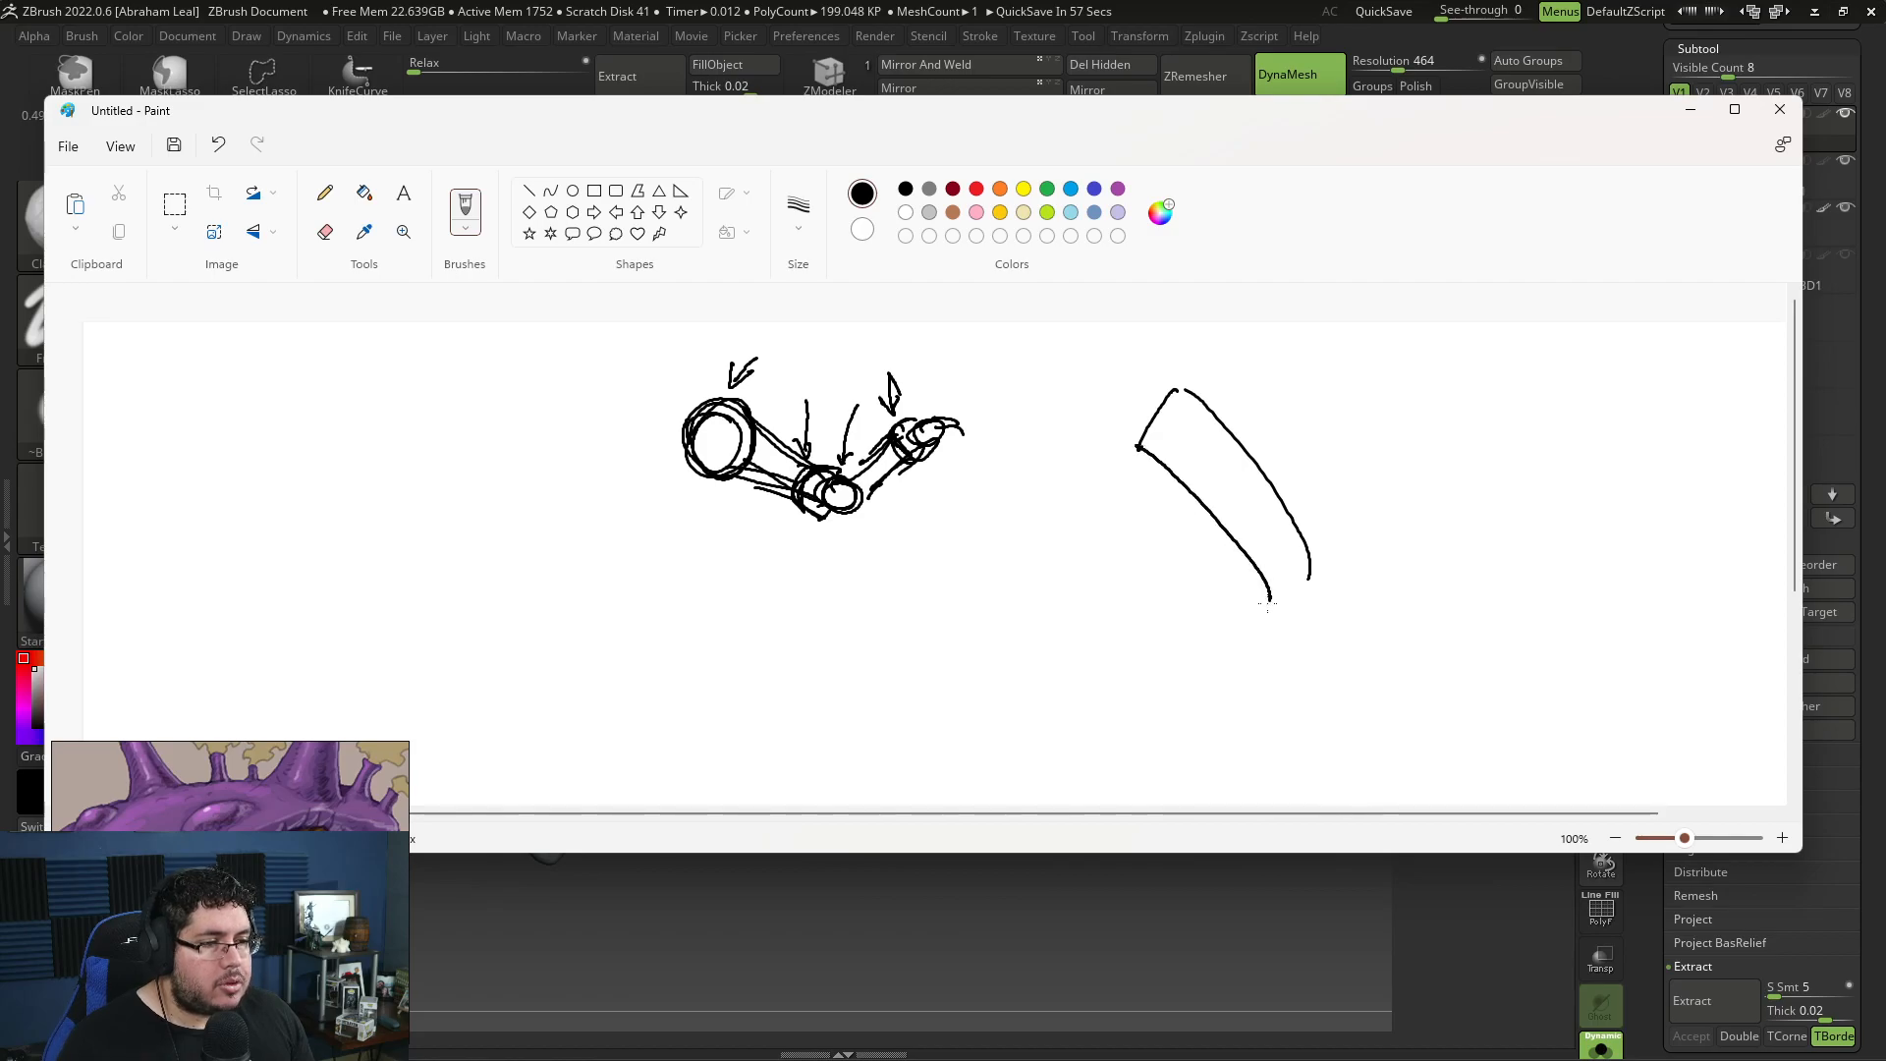
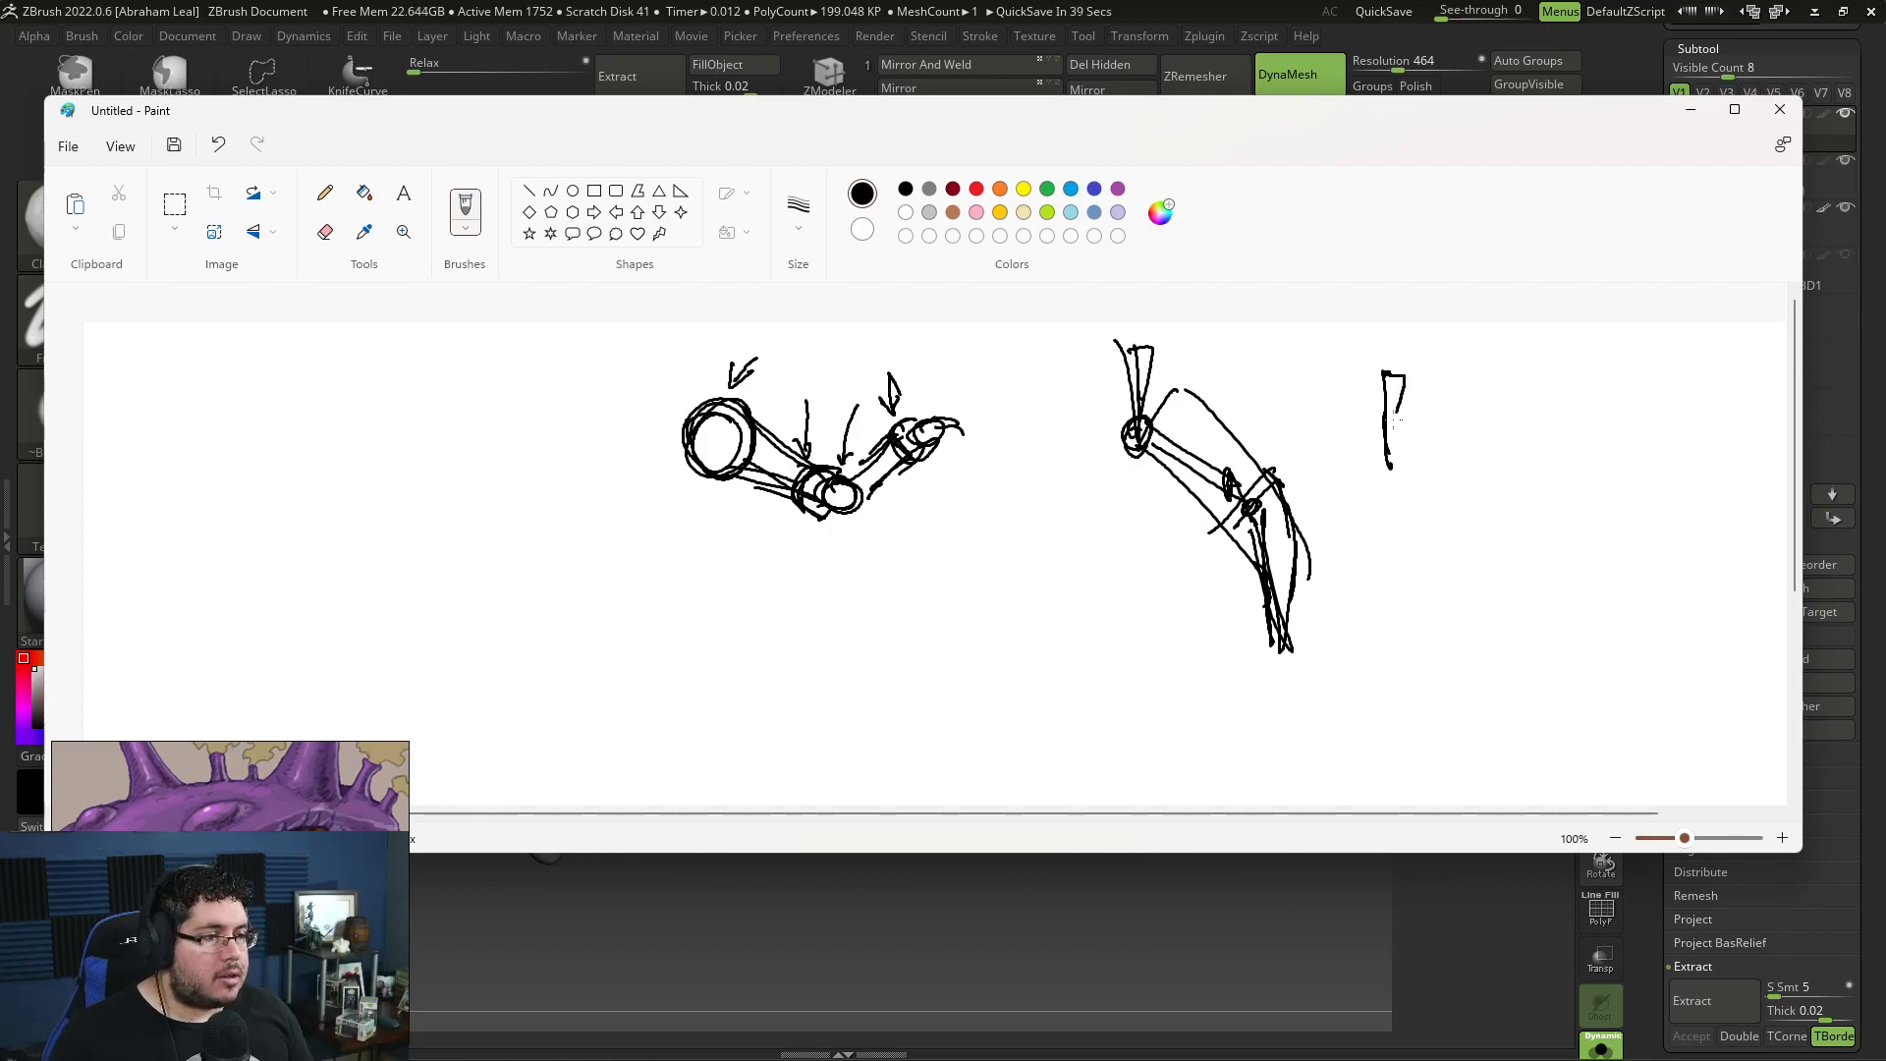
# Step: Finish the bent limb sketch in Paint with lower segments and a circle around its upper joint, and return to ZBrush
pyautogui.moveTo(1388, 466); pyautogui.dragTo(1468, 512)
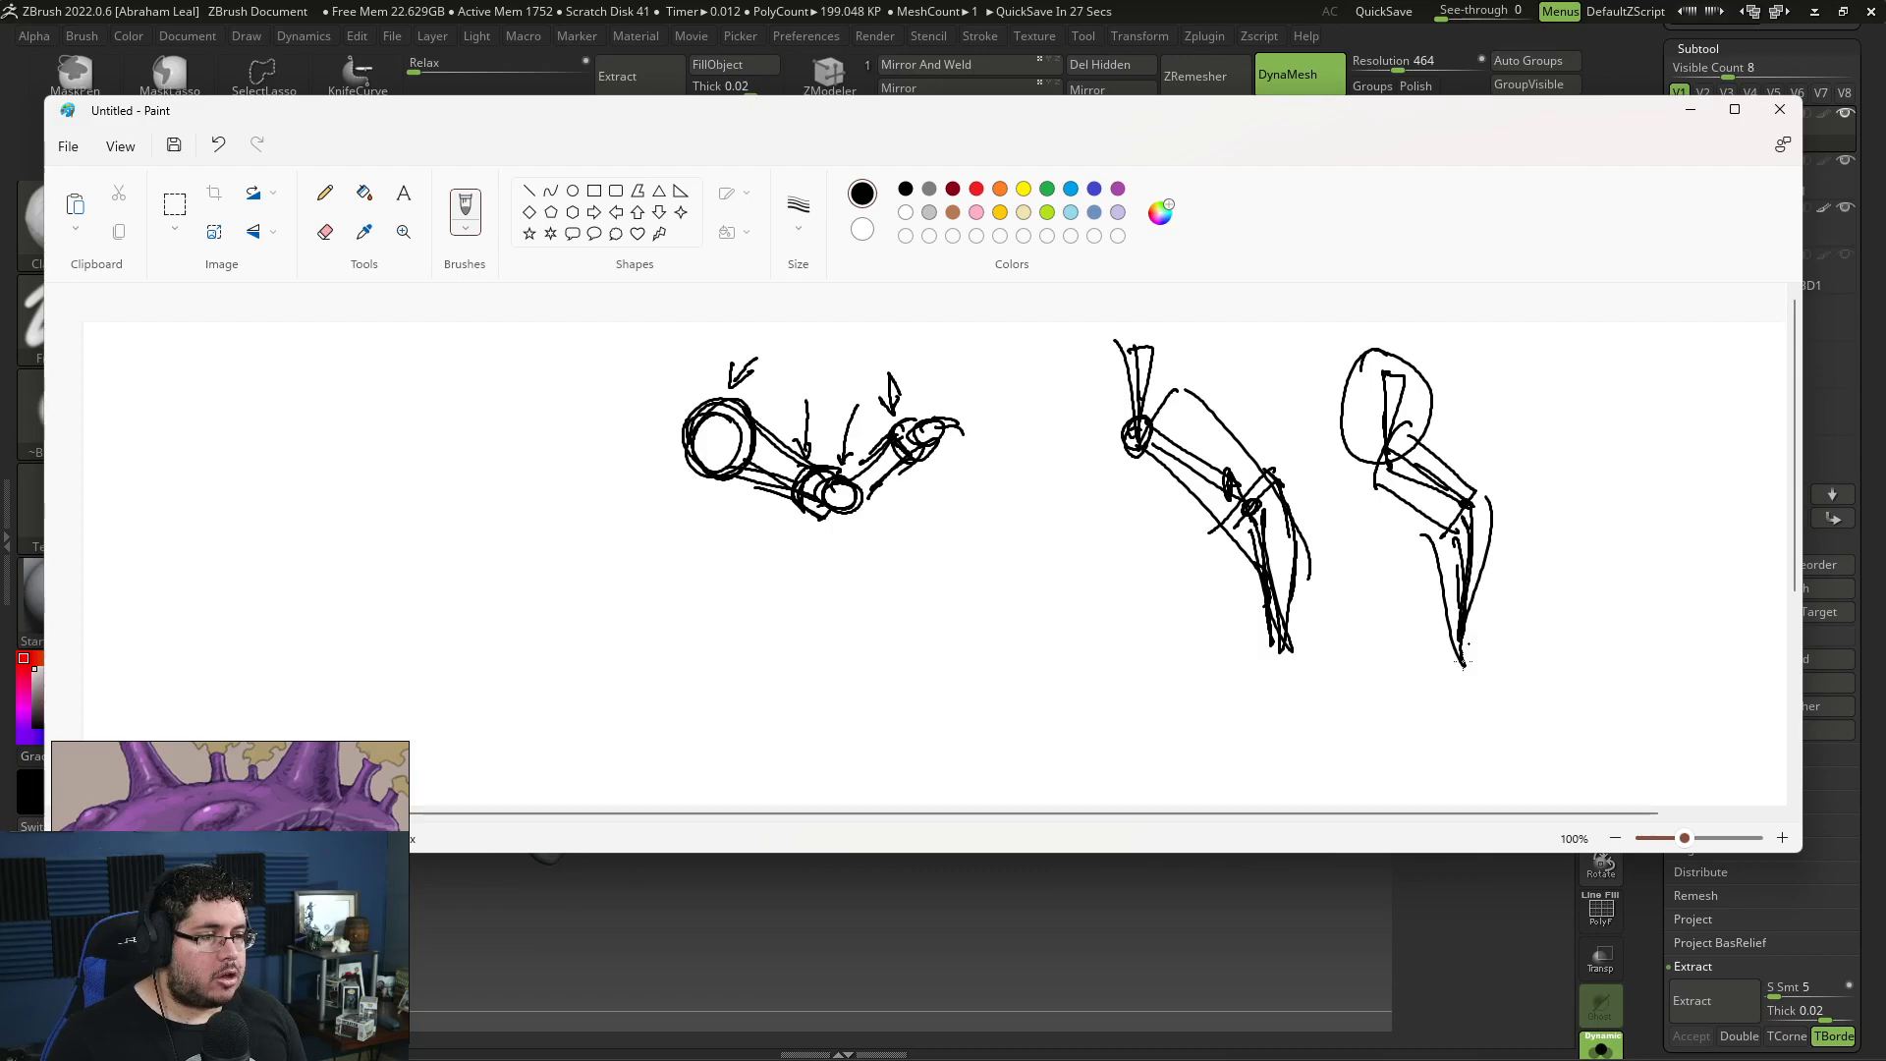
pyautogui.hotkey('alt', 'Tab')
# Step: Carve a crease around the middle of the front claw limbs with DamStandard at draw size about 37, undoing the first strokes
pyautogui.moveTo(1447, 602)
pyautogui.mouseDown()
pyautogui.moveTo(1297, 654)
pyautogui.moveTo(1309, 540)
pyautogui.moveTo(1258, 340)
pyautogui.mouseUp()
pyautogui.press('b')
pyautogui.press('d')
pyautogui.press('s')
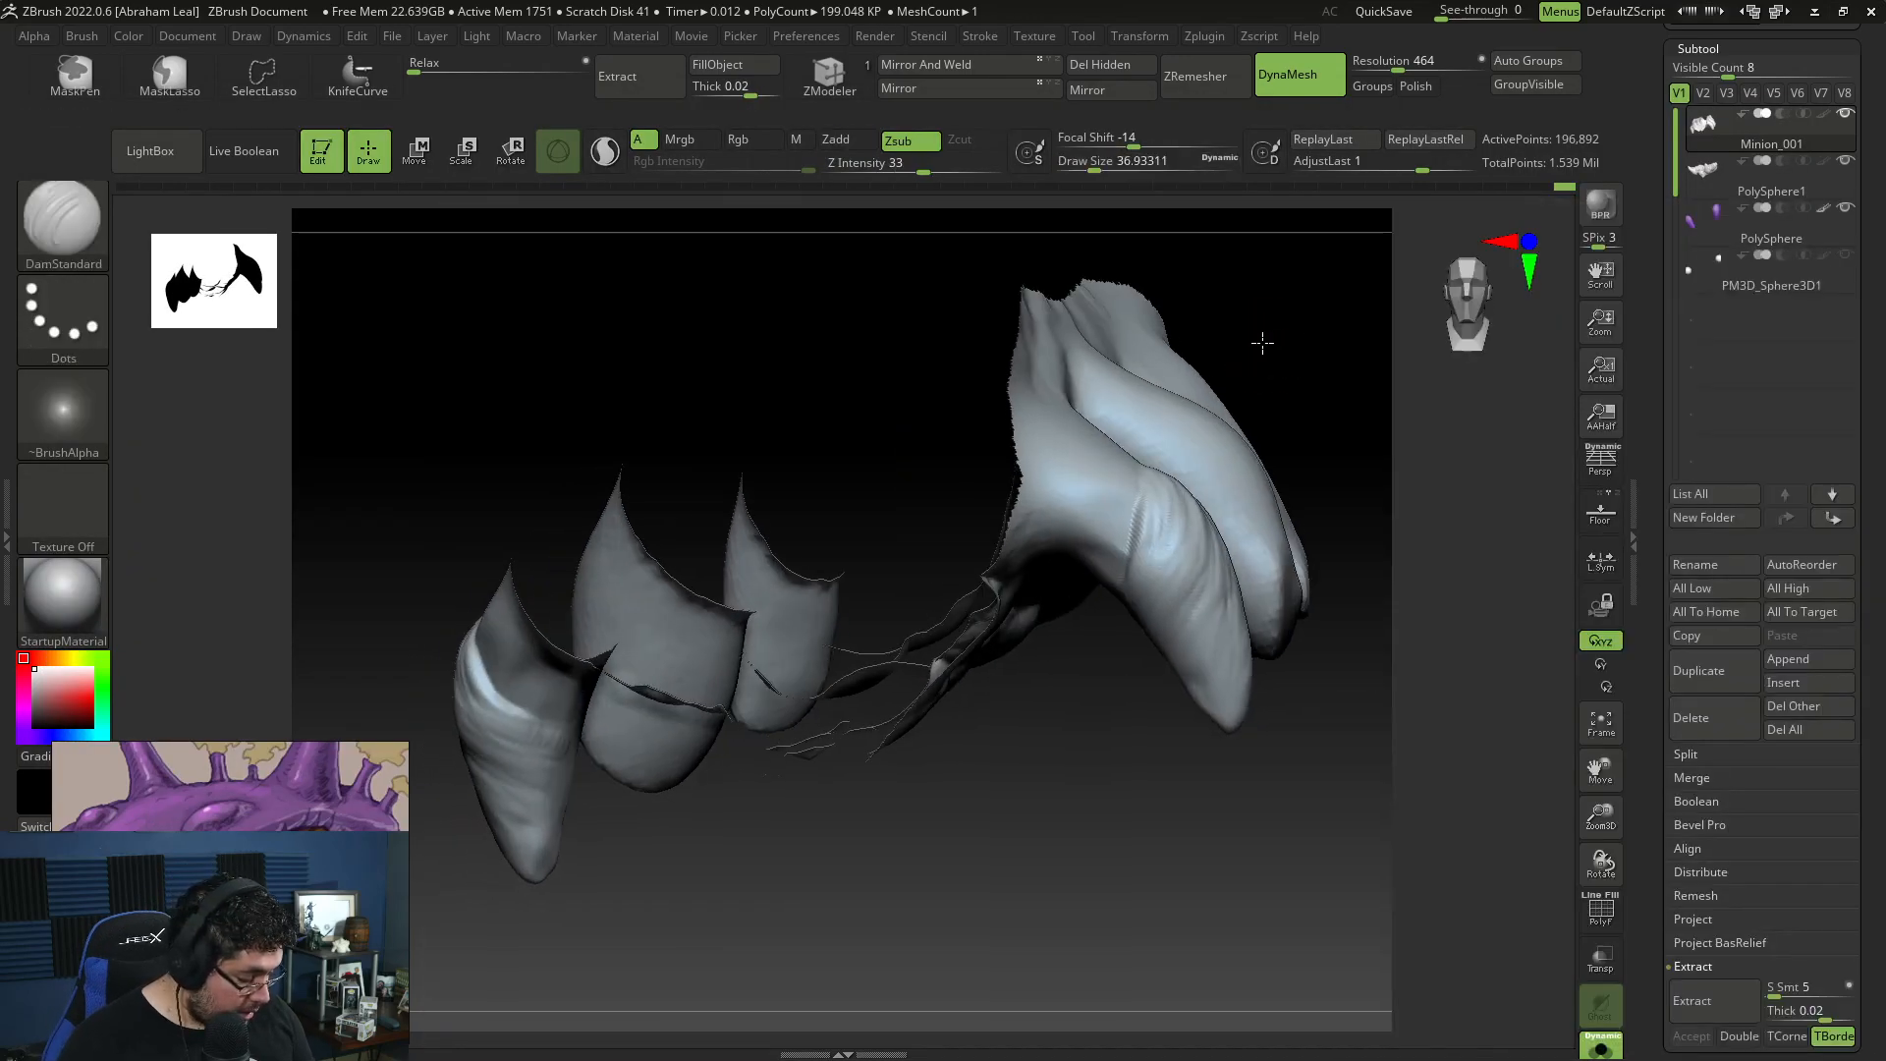
pyautogui.moveTo(1035, 547); pyautogui.dragTo(1046, 466)
pyautogui.moveTo(1126, 565)
pyautogui.mouseDown()
pyautogui.moveTo(1153, 497)
pyautogui.moveTo(1085, 496)
pyautogui.mouseUp()
pyautogui.hotkey('ctrl', 'z')
pyautogui.hotkey('ctrl', 'z')
pyautogui.hotkey('ctrl', 'z')
pyautogui.moveTo(1099, 383); pyautogui.dragTo(1065, 429)
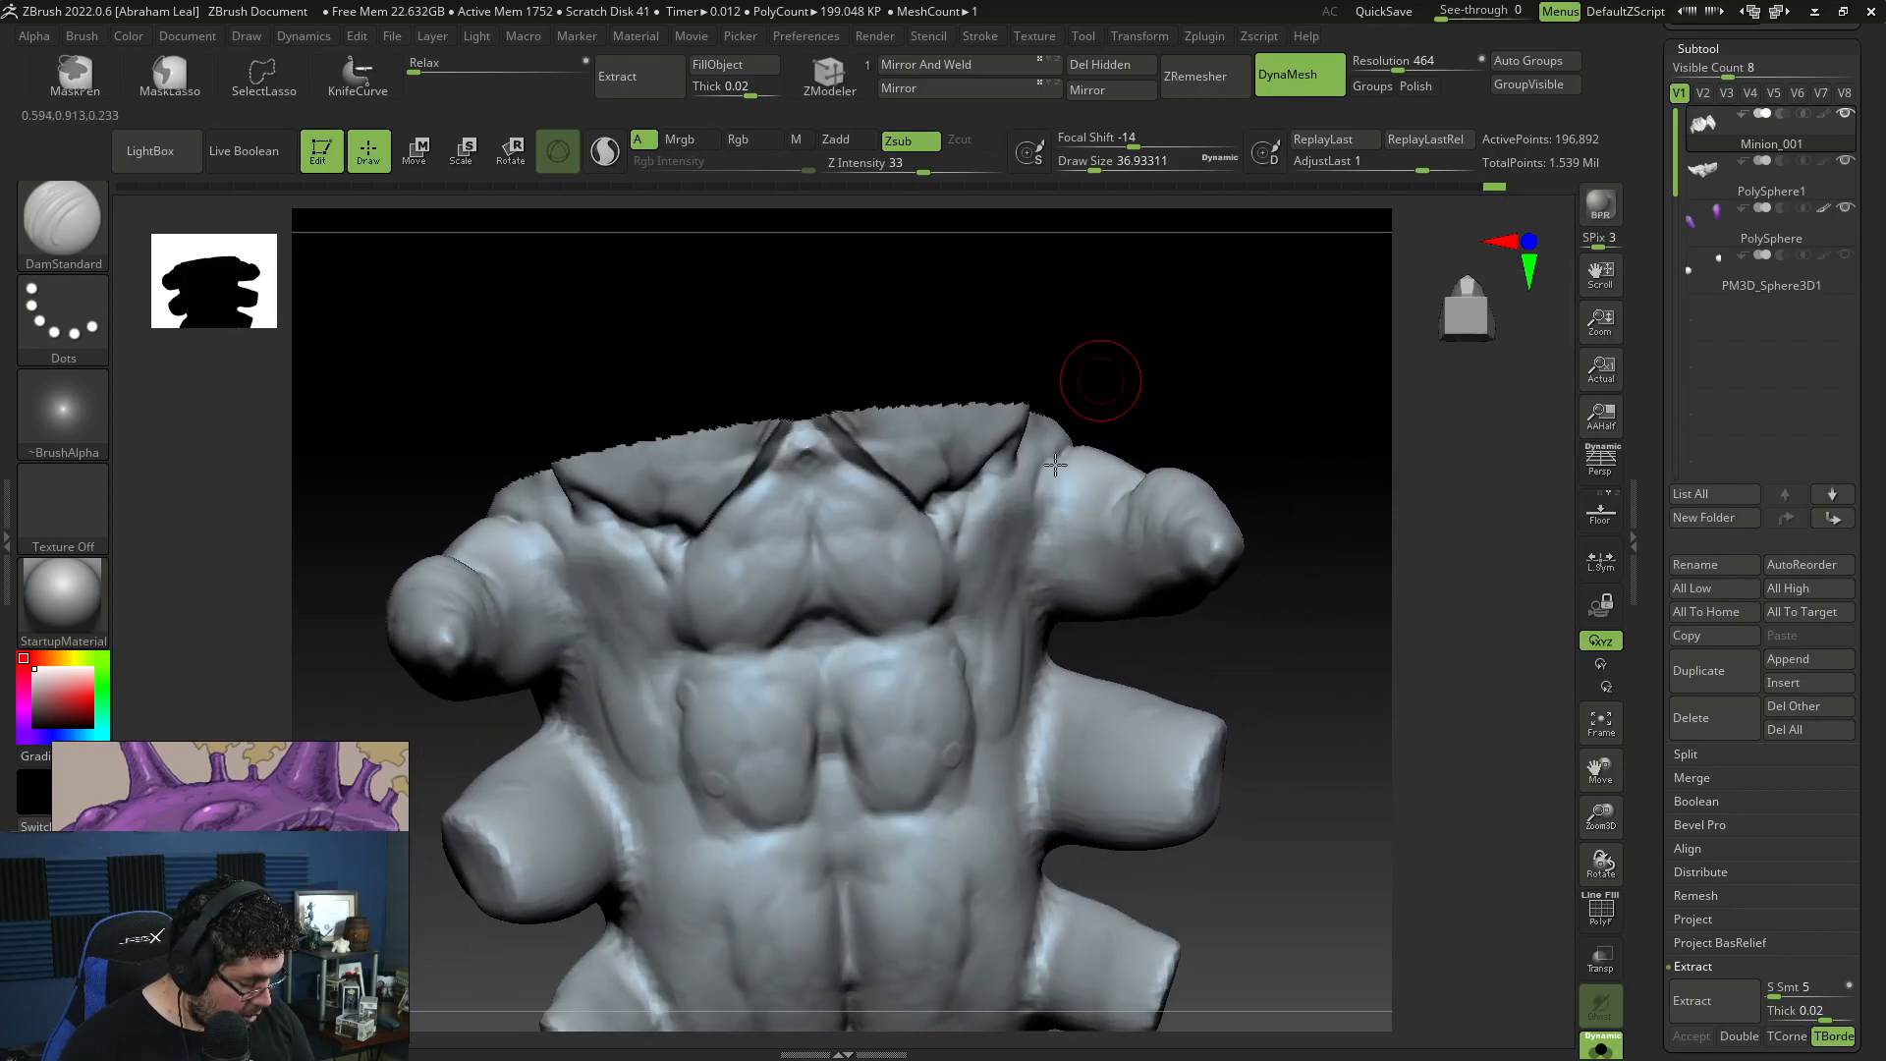
pyautogui.moveTo(1083, 621)
pyautogui.mouseDown()
pyautogui.moveTo(1182, 450)
pyautogui.moveTo(1041, 515)
pyautogui.moveTo(1305, 392)
pyautogui.moveTo(1235, 363)
pyautogui.mouseUp()
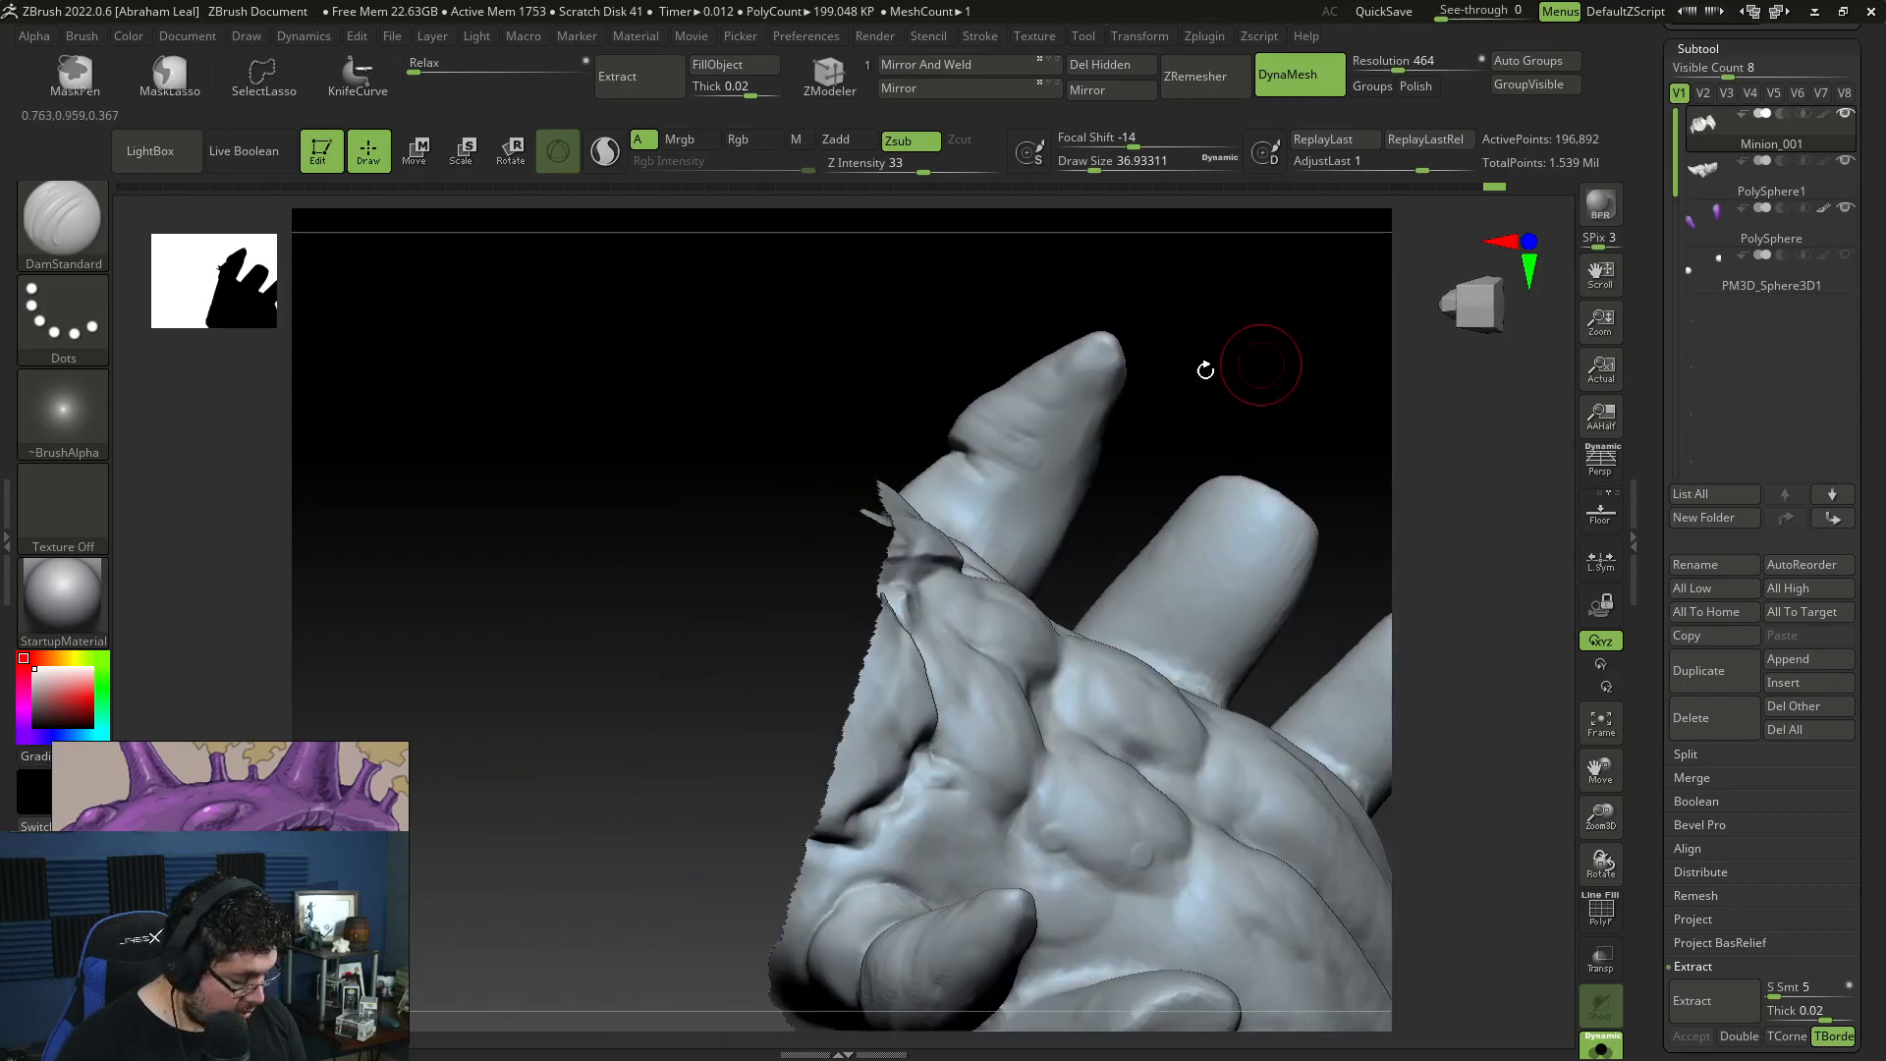
pyautogui.moveTo(1034, 490)
pyautogui.mouseDown()
pyautogui.moveTo(1124, 451)
pyautogui.moveTo(1085, 505)
pyautogui.moveTo(1113, 502)
pyautogui.mouseUp()
pyautogui.moveTo(1165, 447); pyautogui.dragTo(1157, 379)
# Step: Build up skin beside the crease on the inner side of the front claw limbs with ClayBuildup, ending at draw size about 49
pyautogui.press('b')
pyautogui.press('c')
pyautogui.press('b')
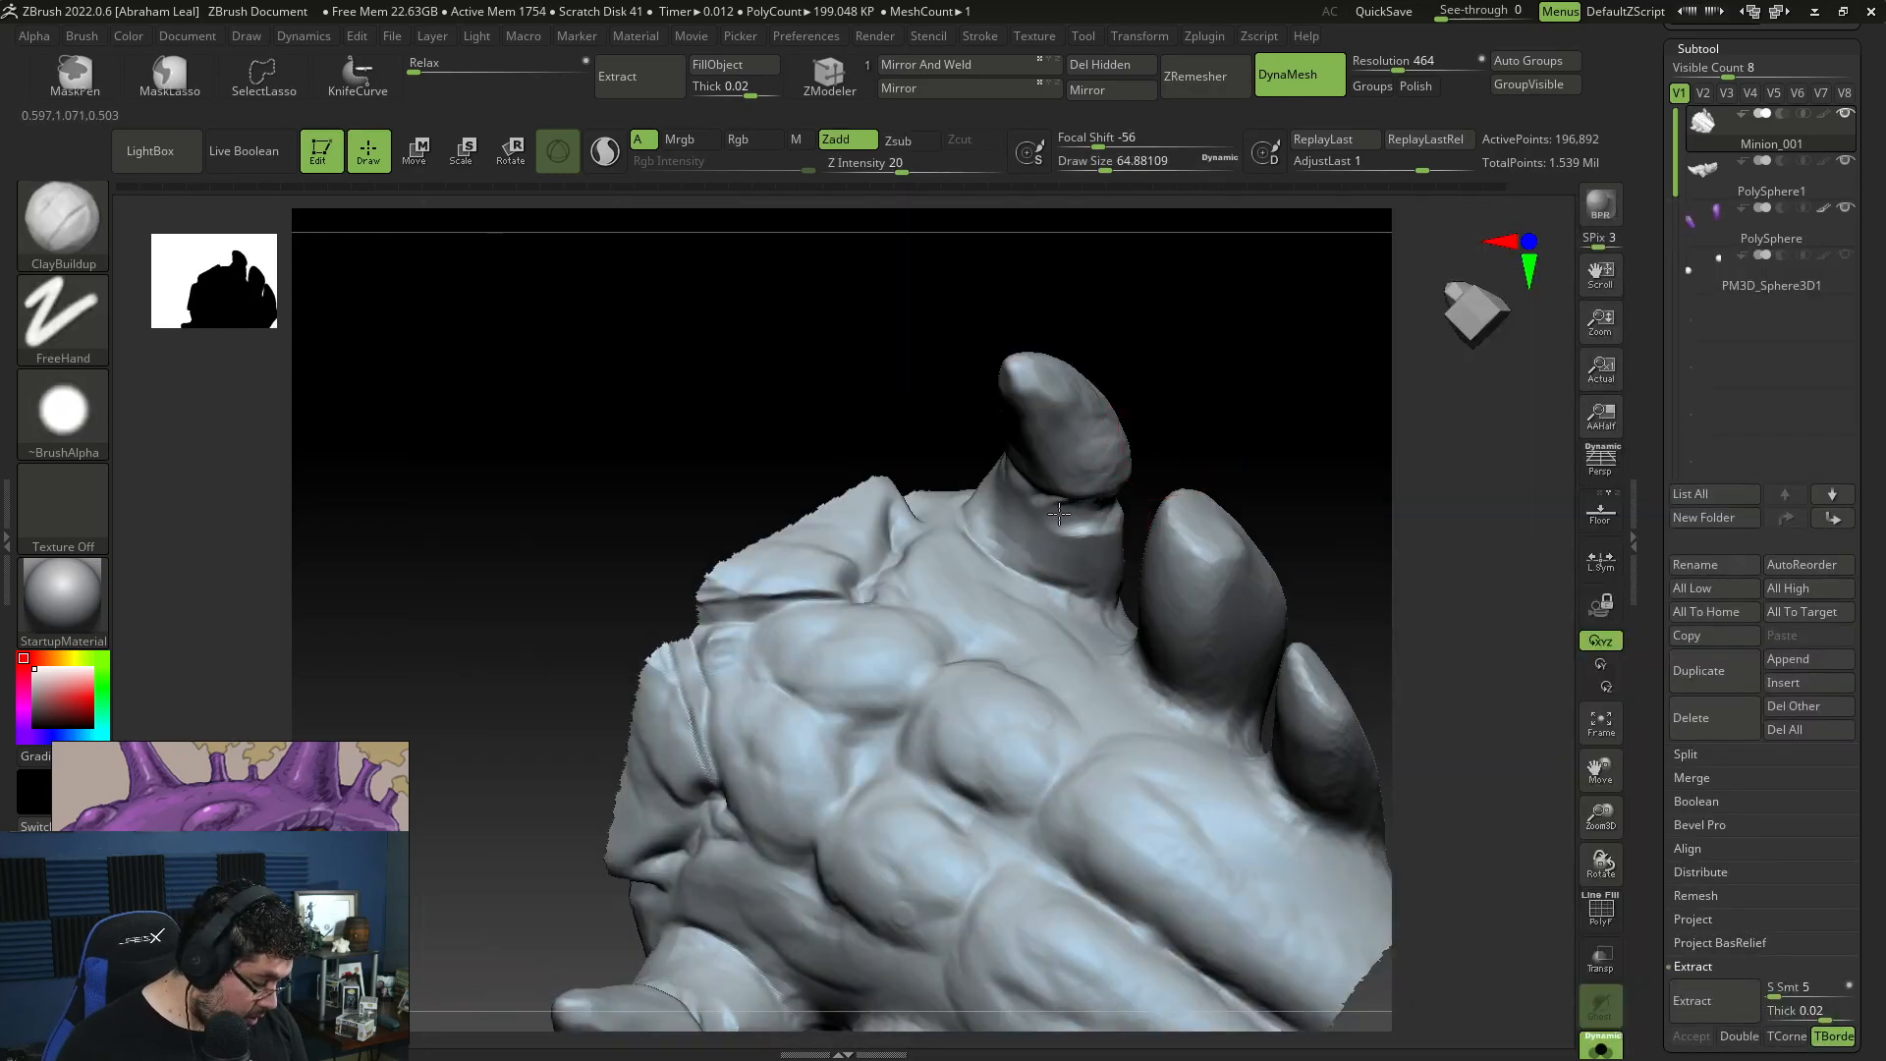
pyautogui.moveTo(947, 408); pyautogui.dragTo(987, 458)
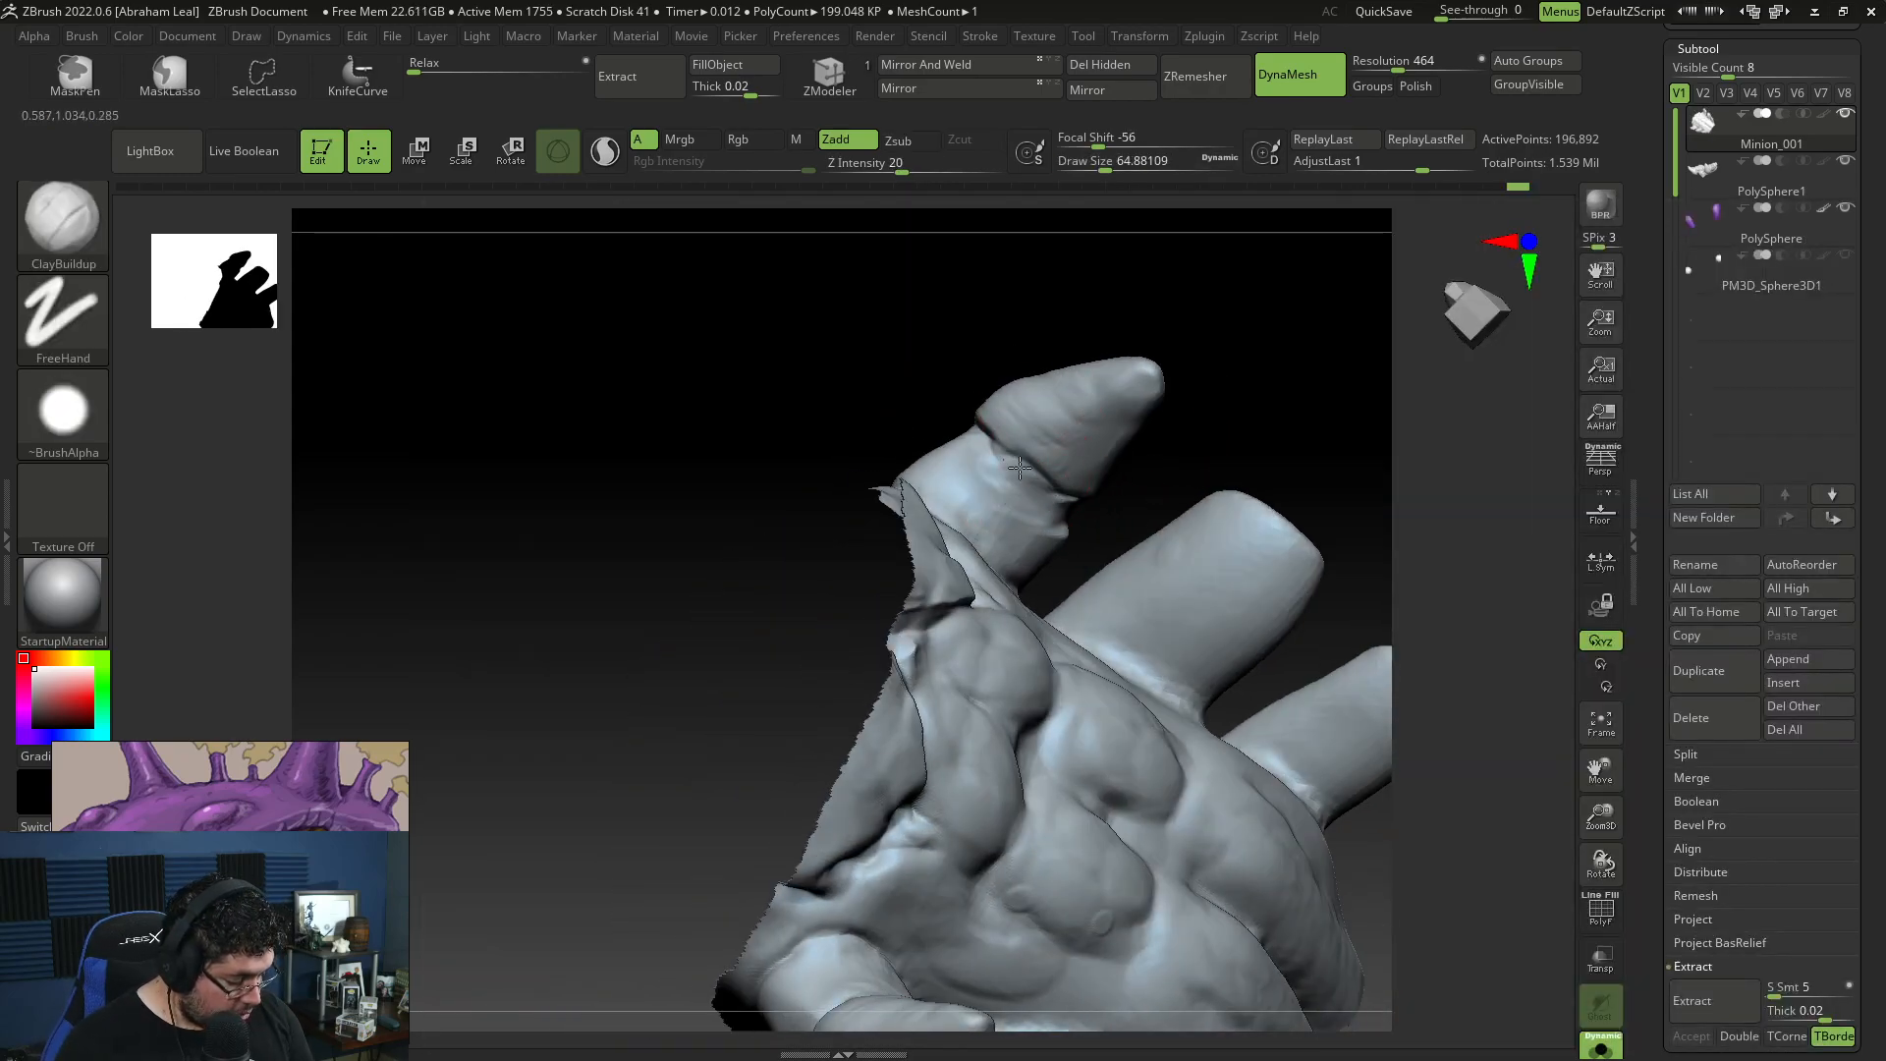
pyautogui.moveTo(1081, 528); pyautogui.dragTo(1157, 400)
pyautogui.press('space')
pyautogui.moveTo(1069, 536); pyautogui.dragTo(1057, 536)
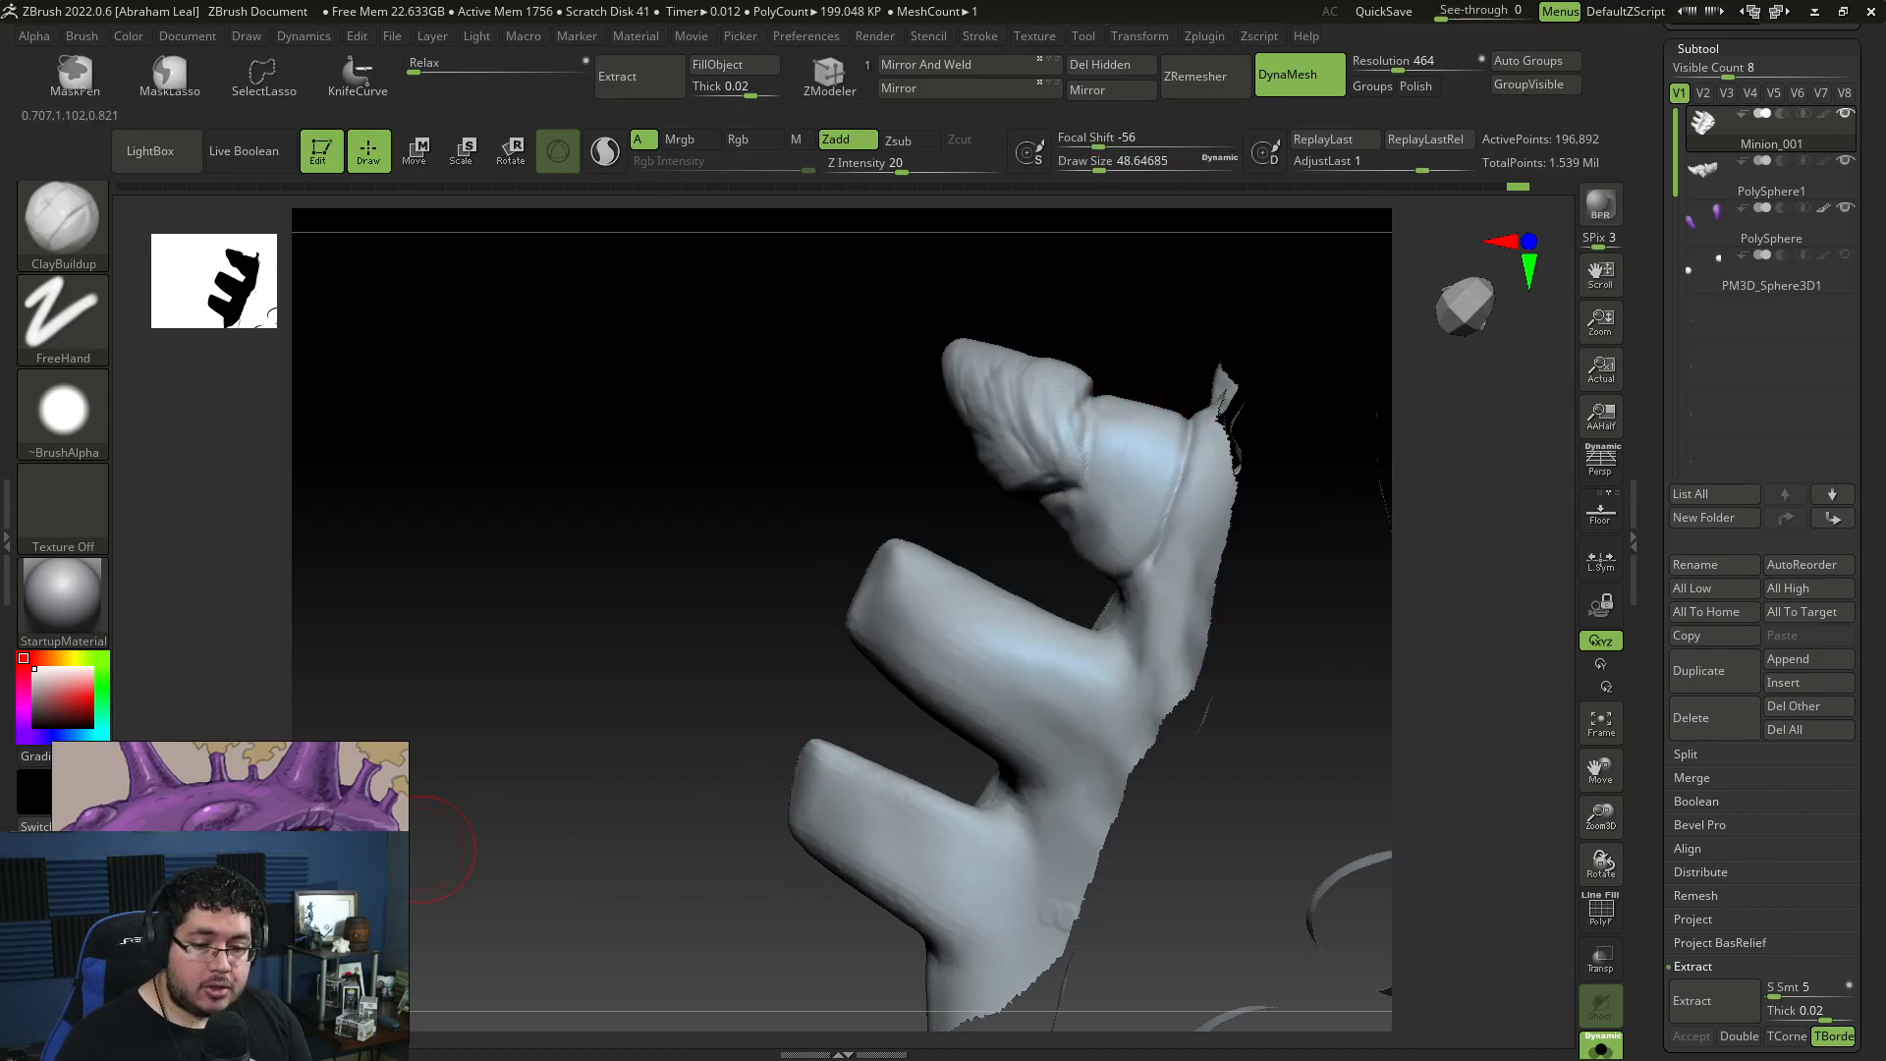
# Step: Sculpt parallel ring folds around the outer base of the front claw limbs with ClayBuildup at draw size about 49
pyautogui.press('space')
pyautogui.press('space')
pyautogui.moveTo(1168, 451)
pyautogui.mouseDown()
pyautogui.moveTo(1131, 519)
pyautogui.moveTo(1132, 543)
pyautogui.moveTo(1169, 522)
pyautogui.moveTo(1164, 551)
pyautogui.mouseUp()
pyautogui.press(']')
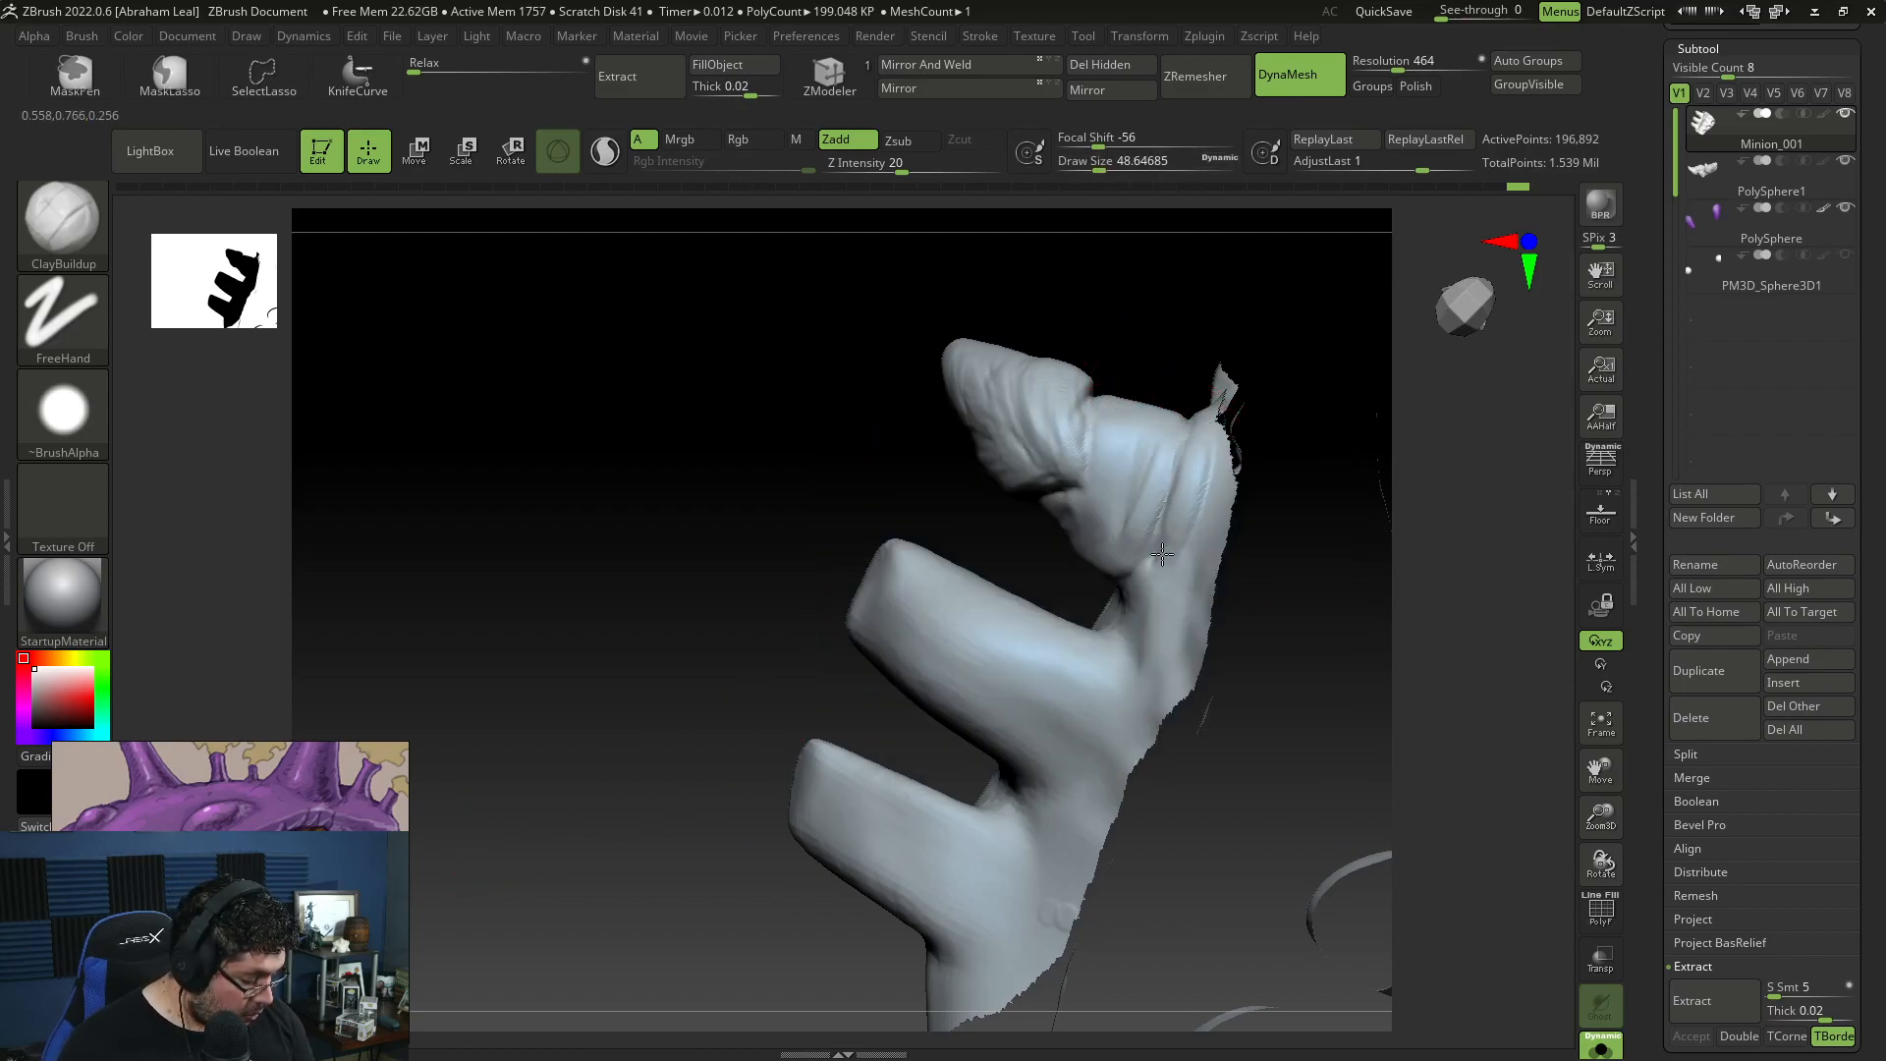
pyautogui.moveTo(1277, 569); pyautogui.dragTo(1129, 580)
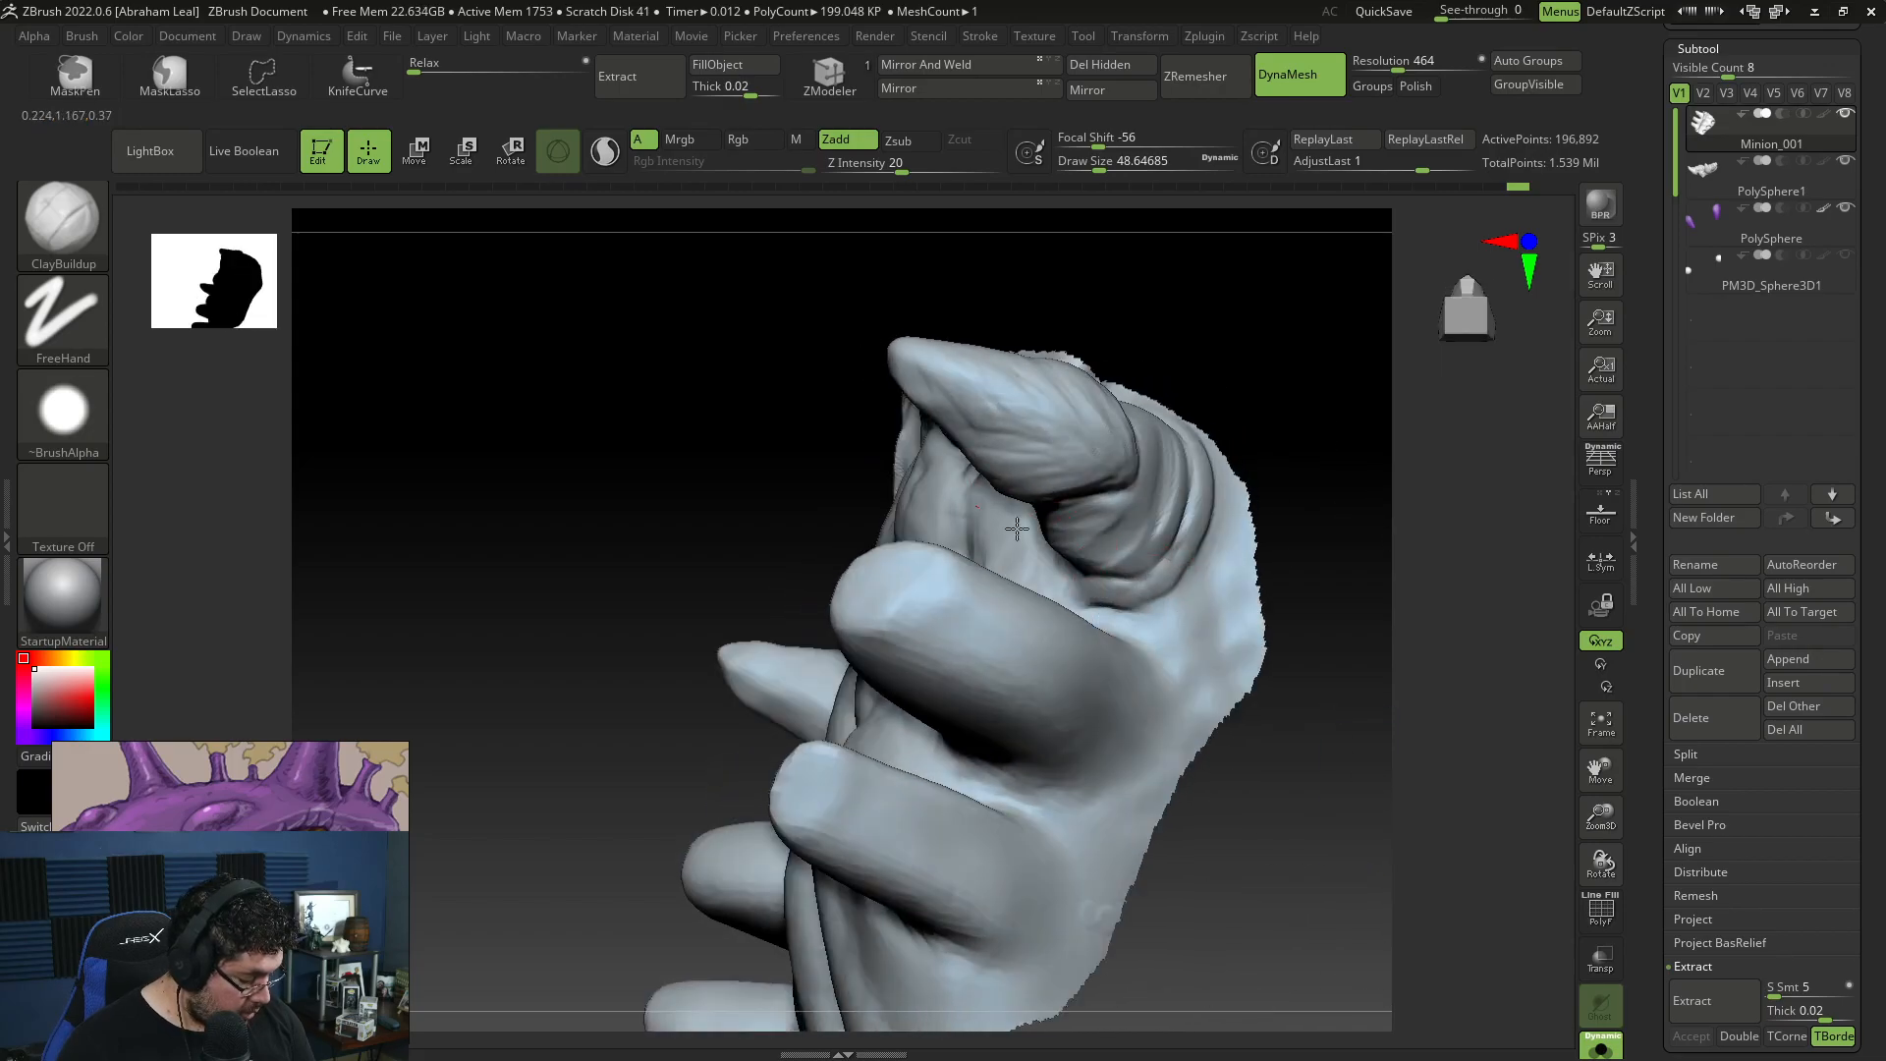
pyautogui.moveTo(1313, 390); pyautogui.dragTo(1212, 337)
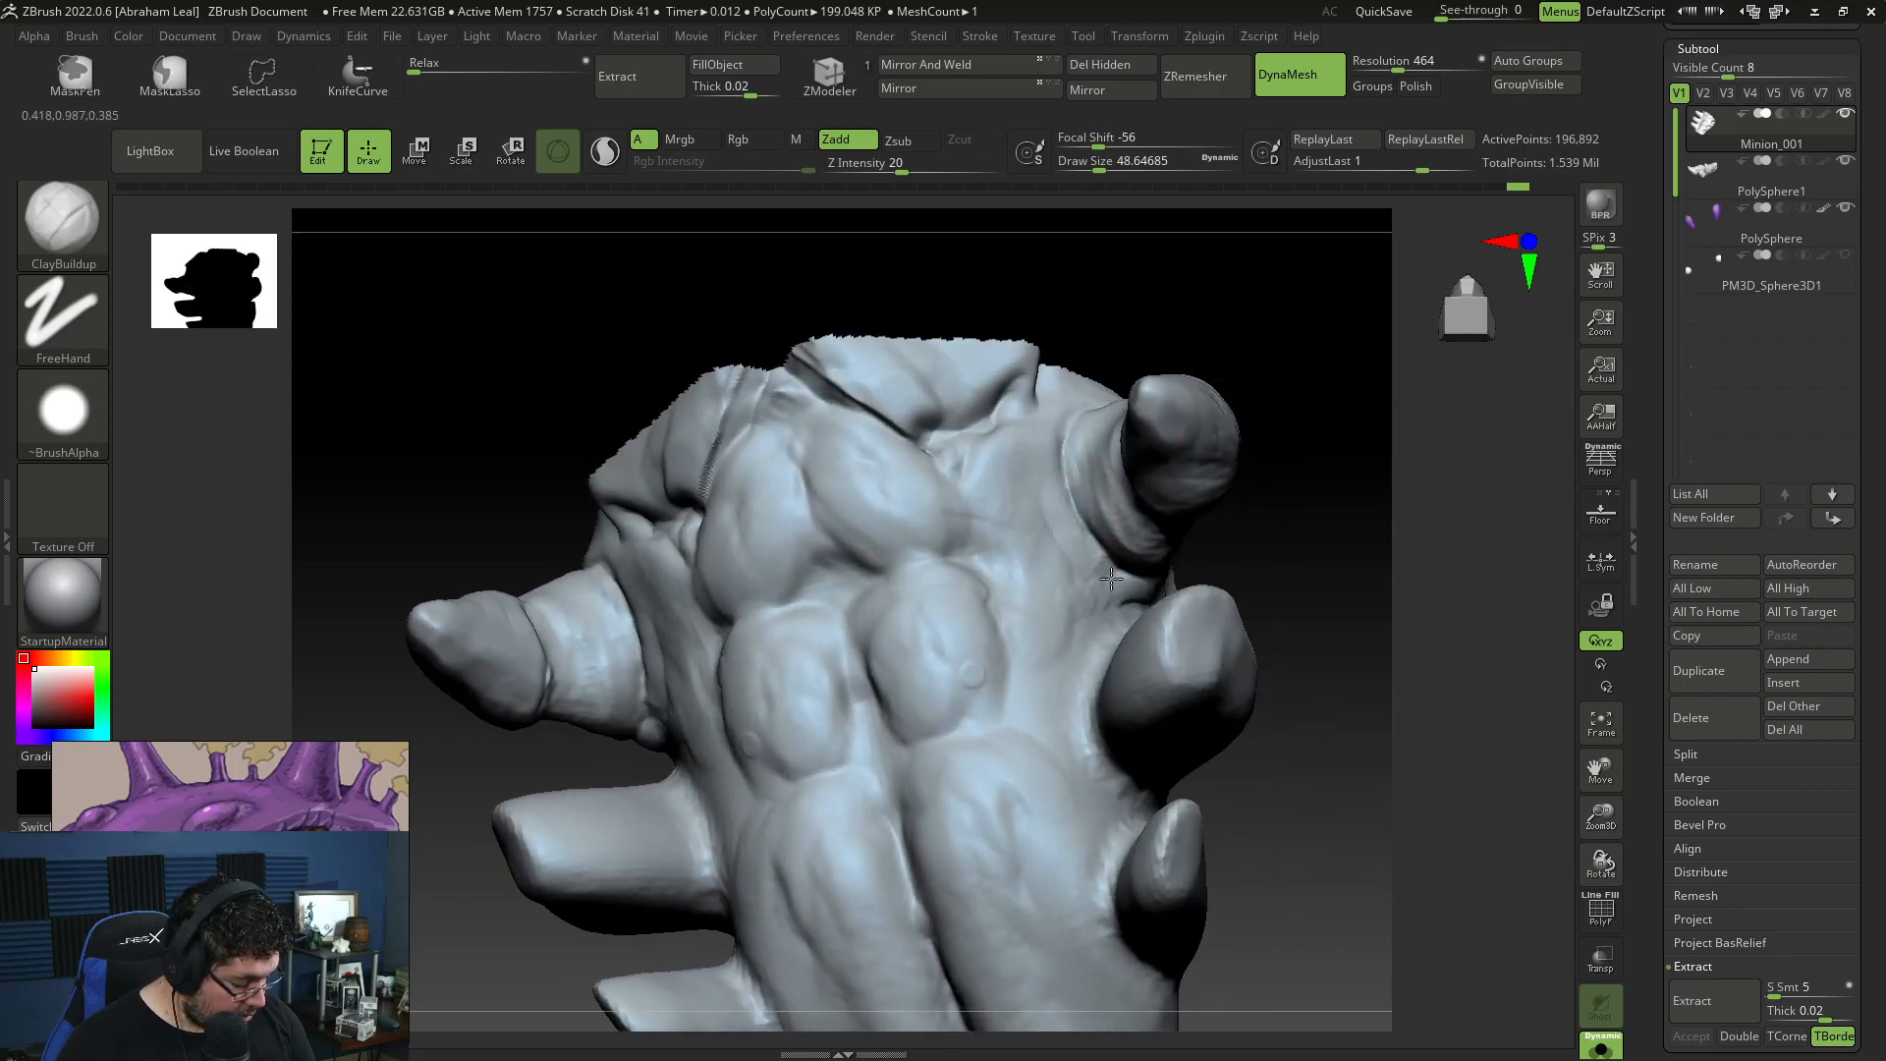
# Step: Continue the ring folds around the front and underside of the claw limb bases with ClayBuildup
pyautogui.moveTo(1047, 487)
pyautogui.mouseDown()
pyautogui.moveTo(1111, 593)
pyautogui.moveTo(1047, 442)
pyautogui.mouseUp()
pyautogui.moveTo(1306, 412); pyautogui.dragTo(1262, 319)
pyautogui.moveTo(1140, 371)
pyautogui.mouseDown()
pyautogui.moveTo(1061, 432)
pyautogui.moveTo(1095, 383)
pyautogui.mouseUp()
pyautogui.moveTo(1297, 344)
pyautogui.mouseDown()
pyautogui.moveTo(1094, 377)
pyautogui.moveTo(1141, 368)
pyautogui.moveTo(1134, 412)
pyautogui.mouseUp()
pyautogui.moveTo(1037, 506); pyautogui.dragTo(1021, 526)
pyautogui.moveTo(1140, 434); pyautogui.dragTo(1100, 511, button='right')
pyautogui.moveTo(1200, 427); pyautogui.dragTo(1120, 447)
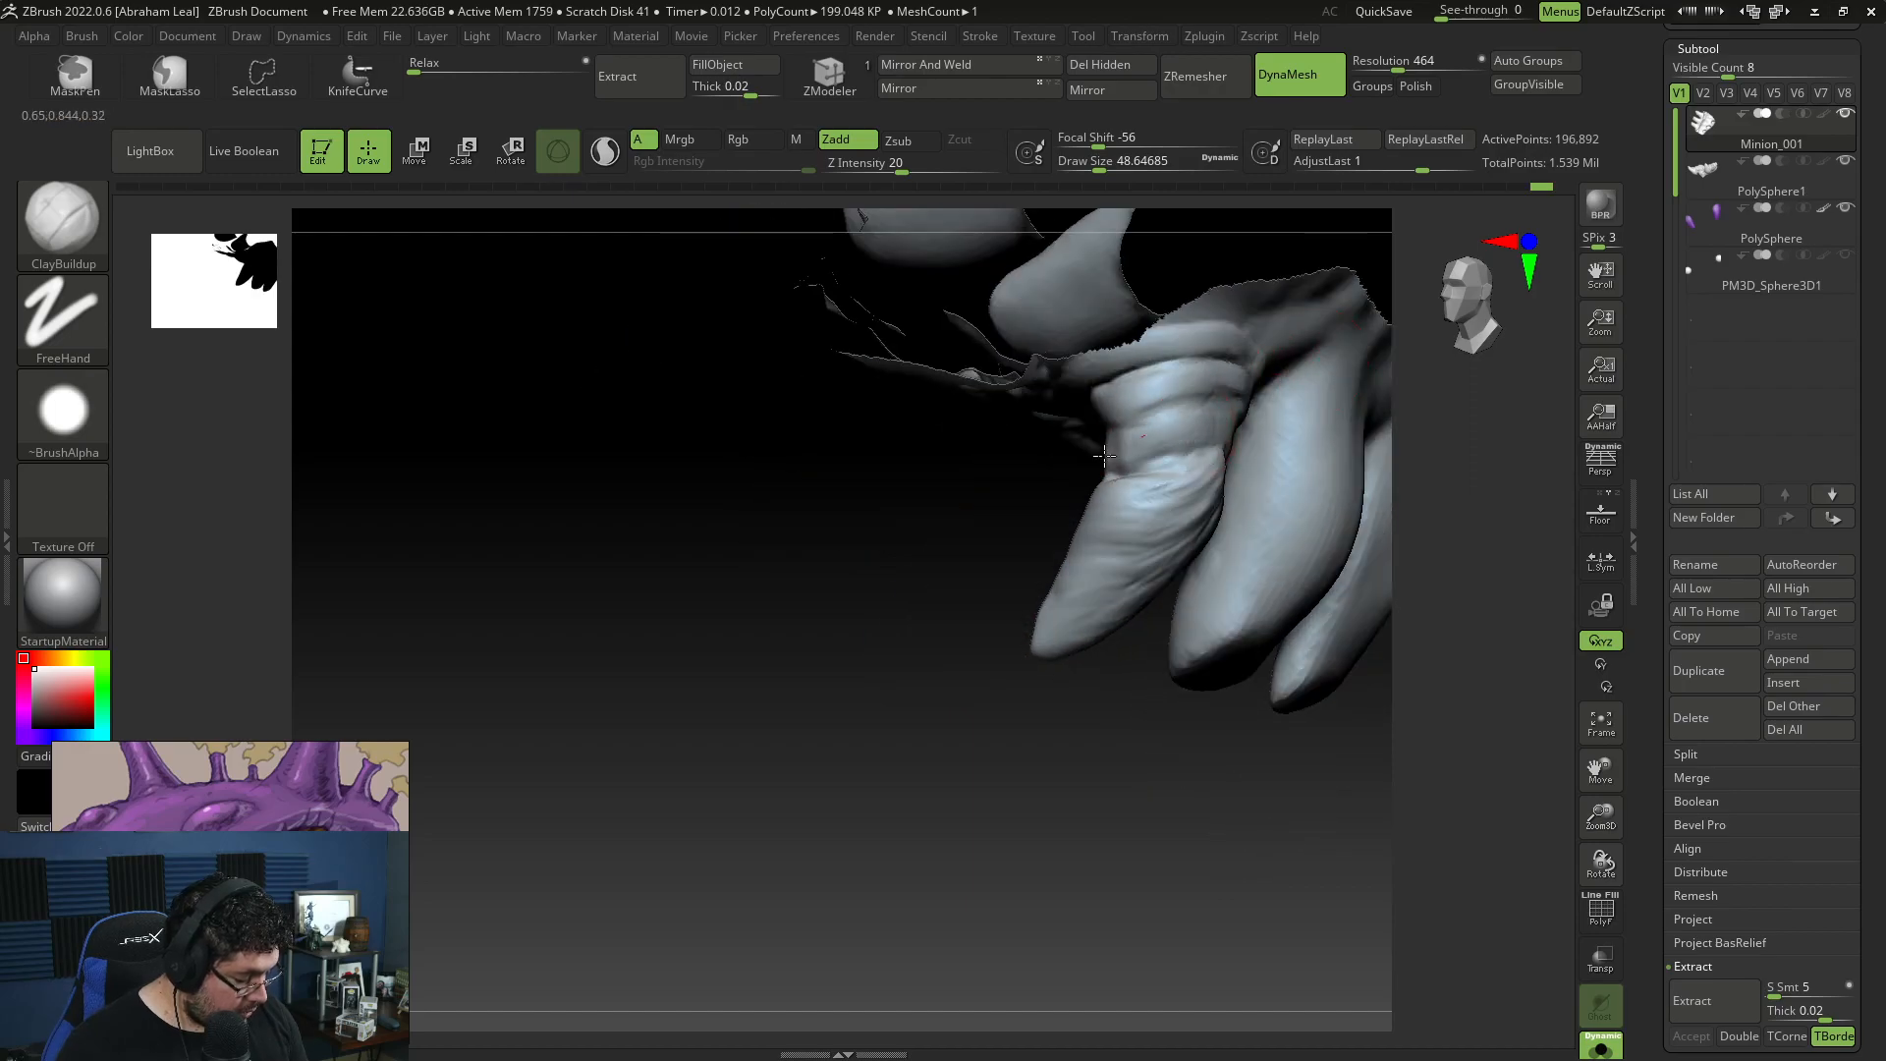
pyautogui.moveTo(1025, 511); pyautogui.dragTo(1169, 435)
pyautogui.moveTo(1090, 460); pyautogui.dragTo(1139, 438, button='right')
pyautogui.moveTo(1096, 462); pyautogui.dragTo(1049, 445)
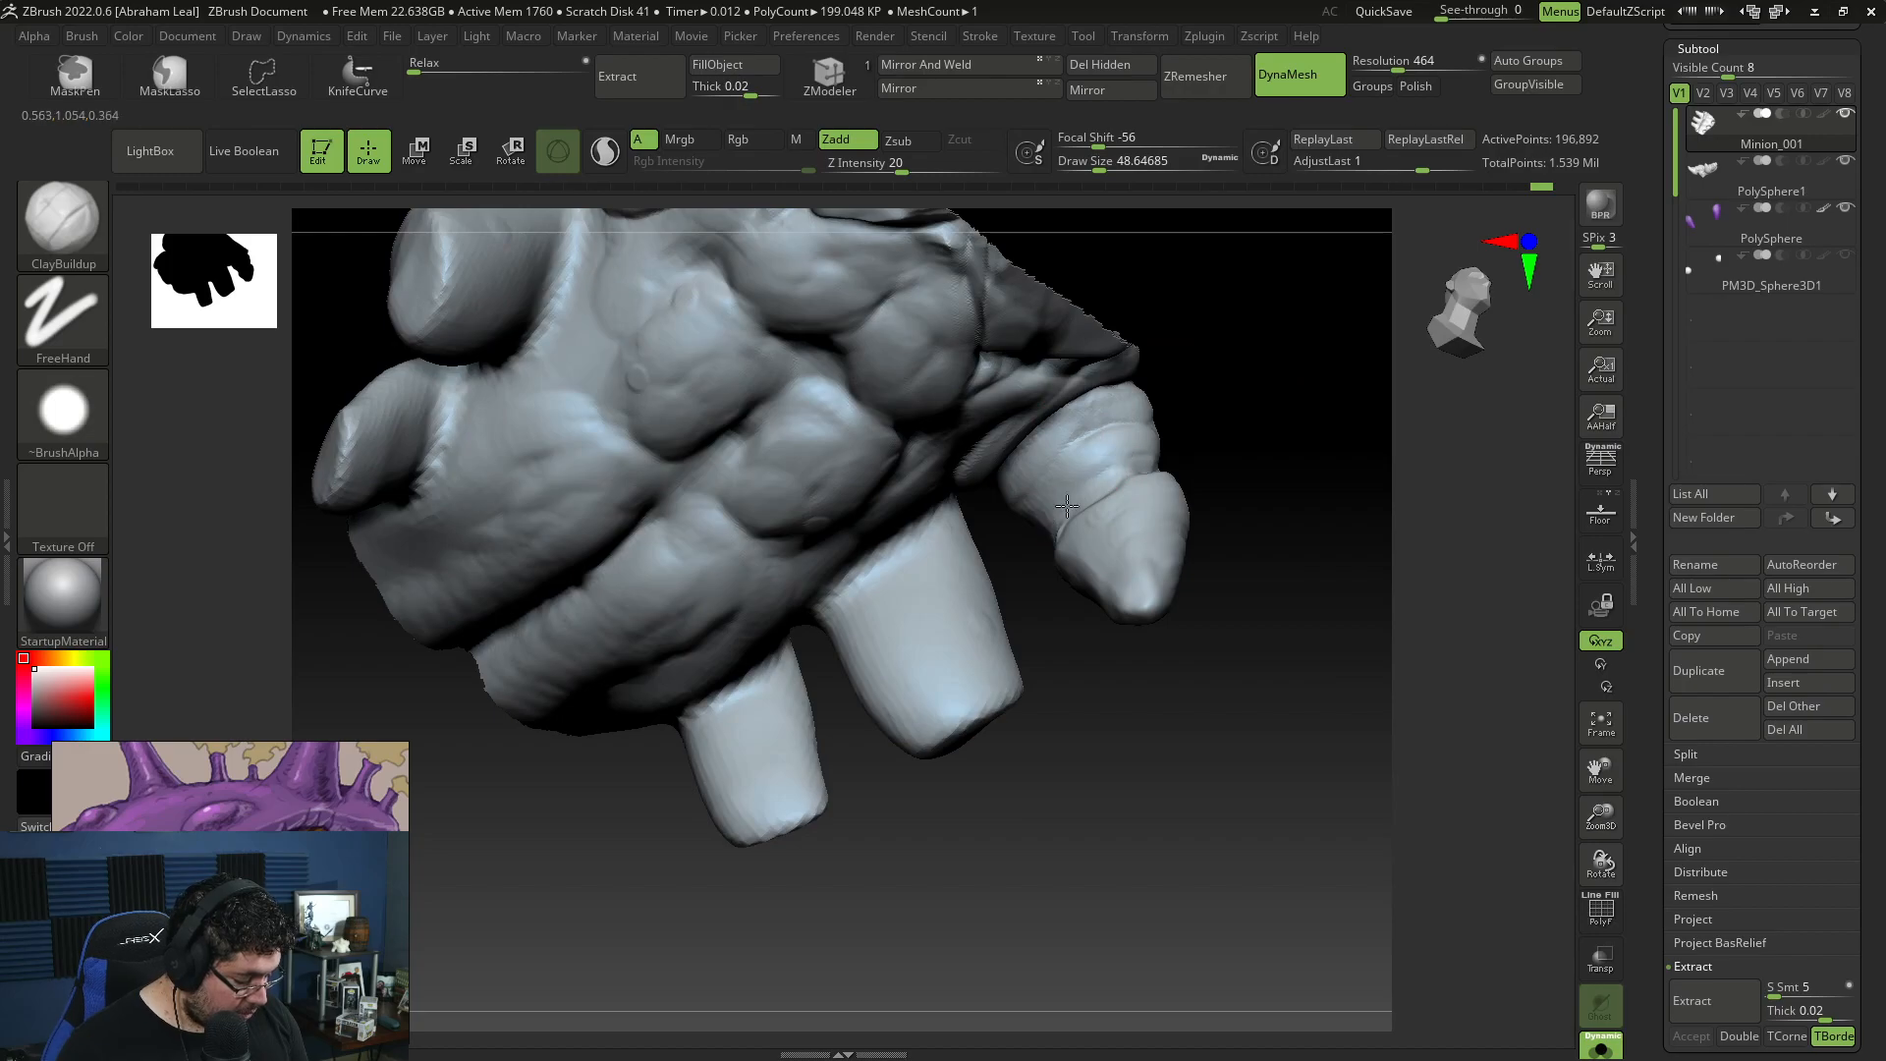
# Step: Deepen the ring folds where the front claw limbs meet the body and blend them into the surrounding skin
pyautogui.moveTo(1067, 503); pyautogui.dragTo(1166, 358, button='right')
pyautogui.moveTo(1112, 649); pyautogui.dragTo(1060, 401, button='right')
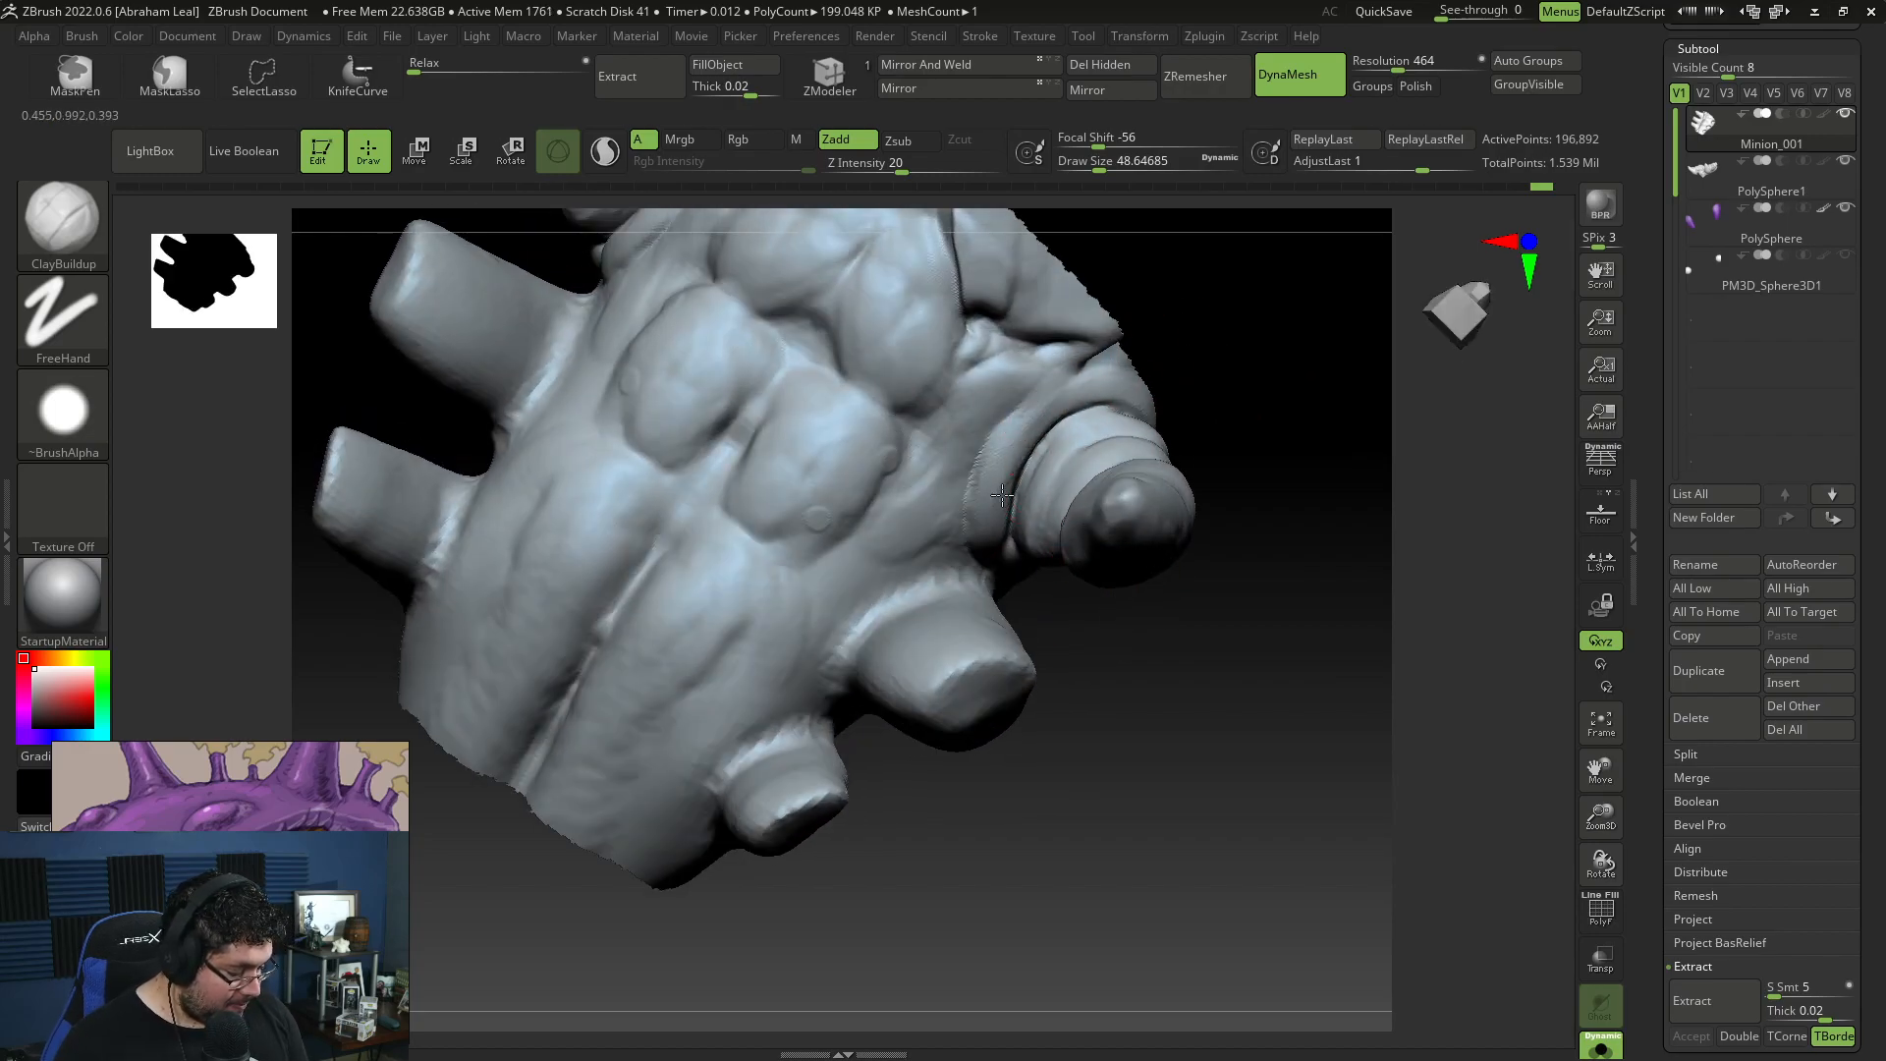
pyautogui.moveTo(1008, 480); pyautogui.dragTo(1062, 573, button='right')
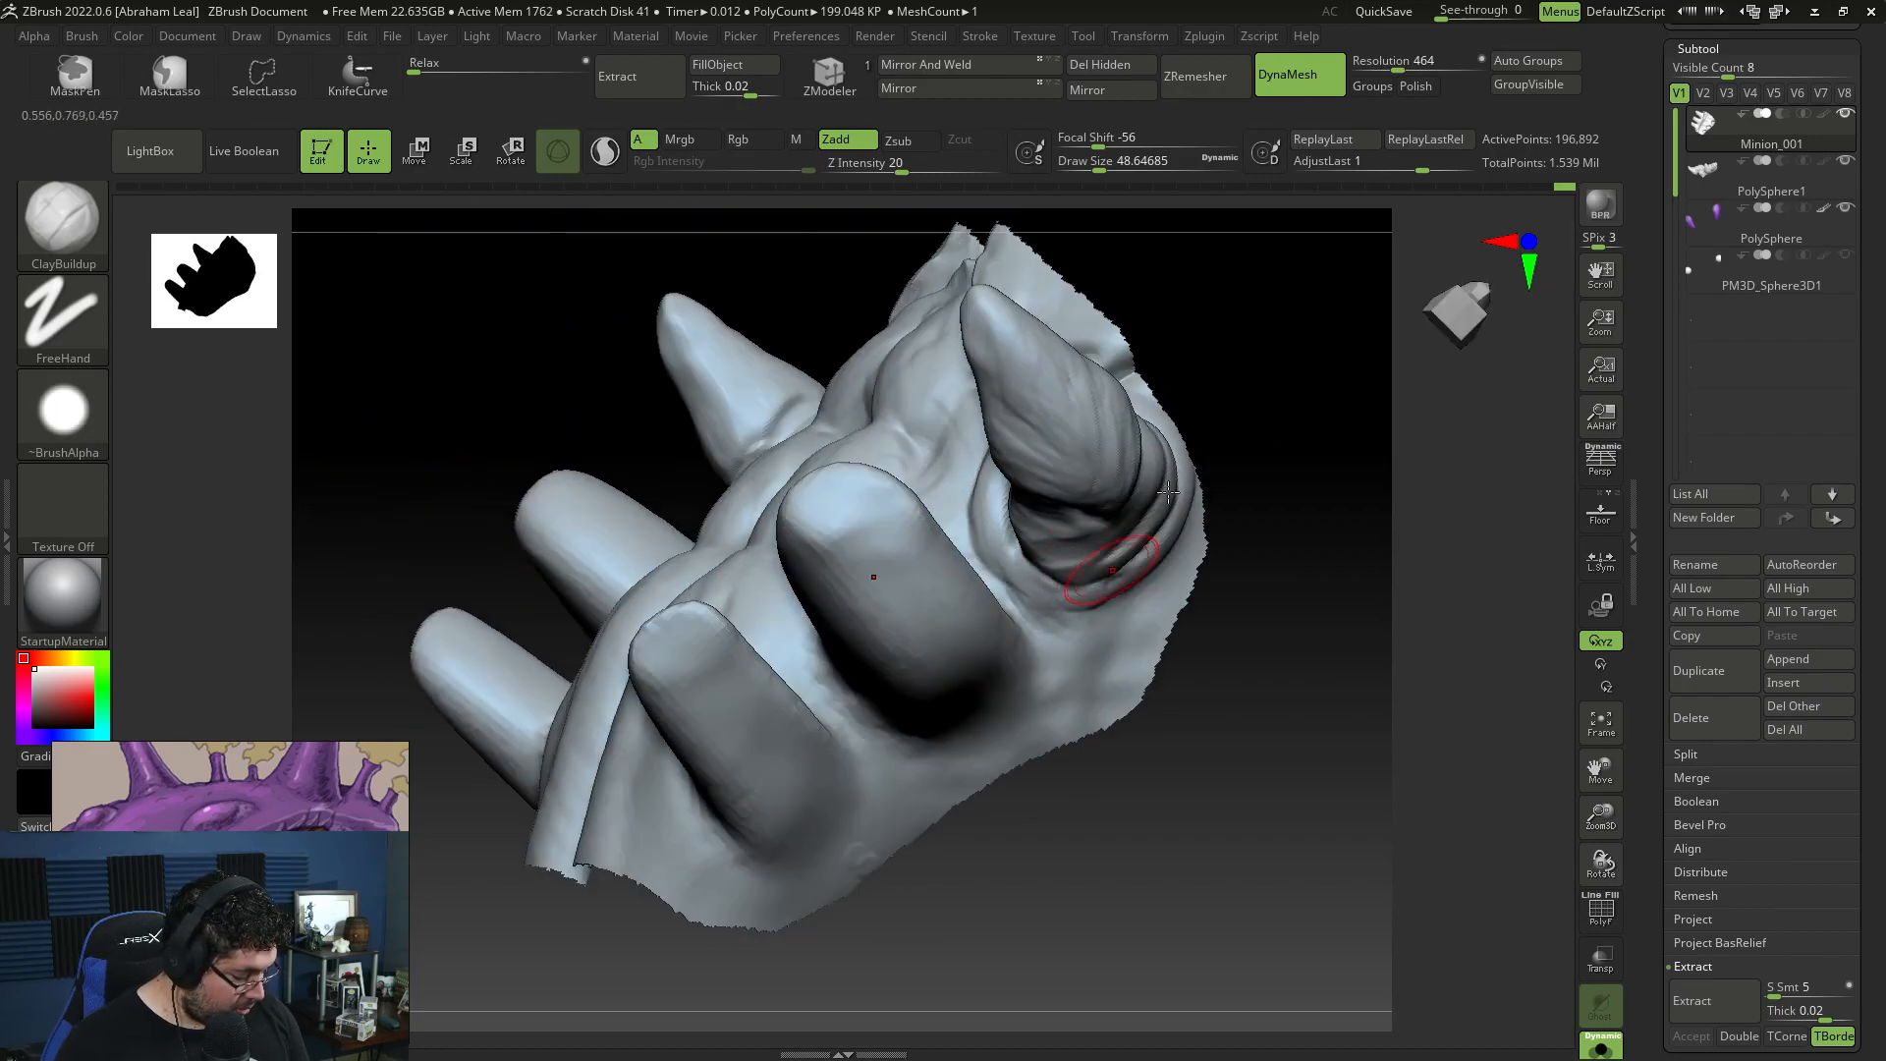
pyautogui.moveTo(1144, 518); pyautogui.dragTo(1047, 535, button='right')
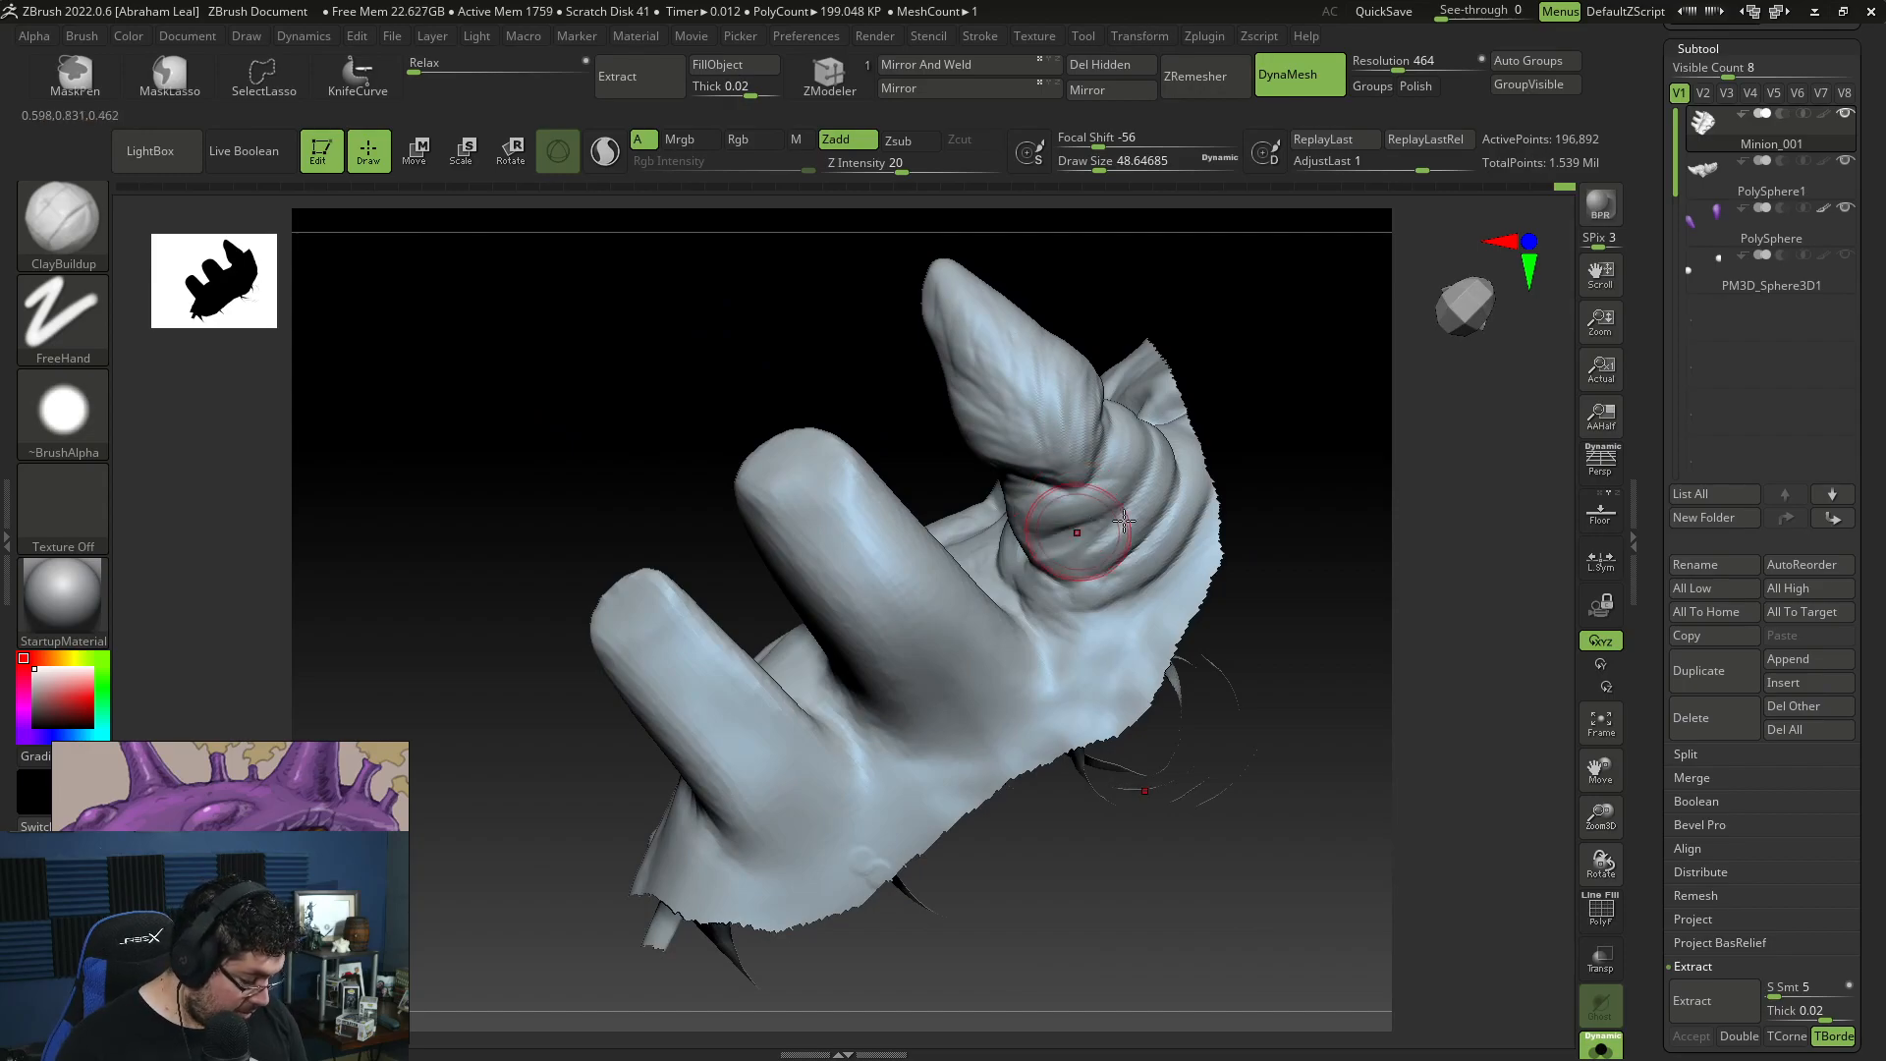
pyautogui.moveTo(1138, 511); pyautogui.dragTo(1115, 318, button='right')
# Step: Plane the wrinkled front claw tips into smoother, harder surfaces with TrimDynamic at draw size about 74
pyautogui.press('b')
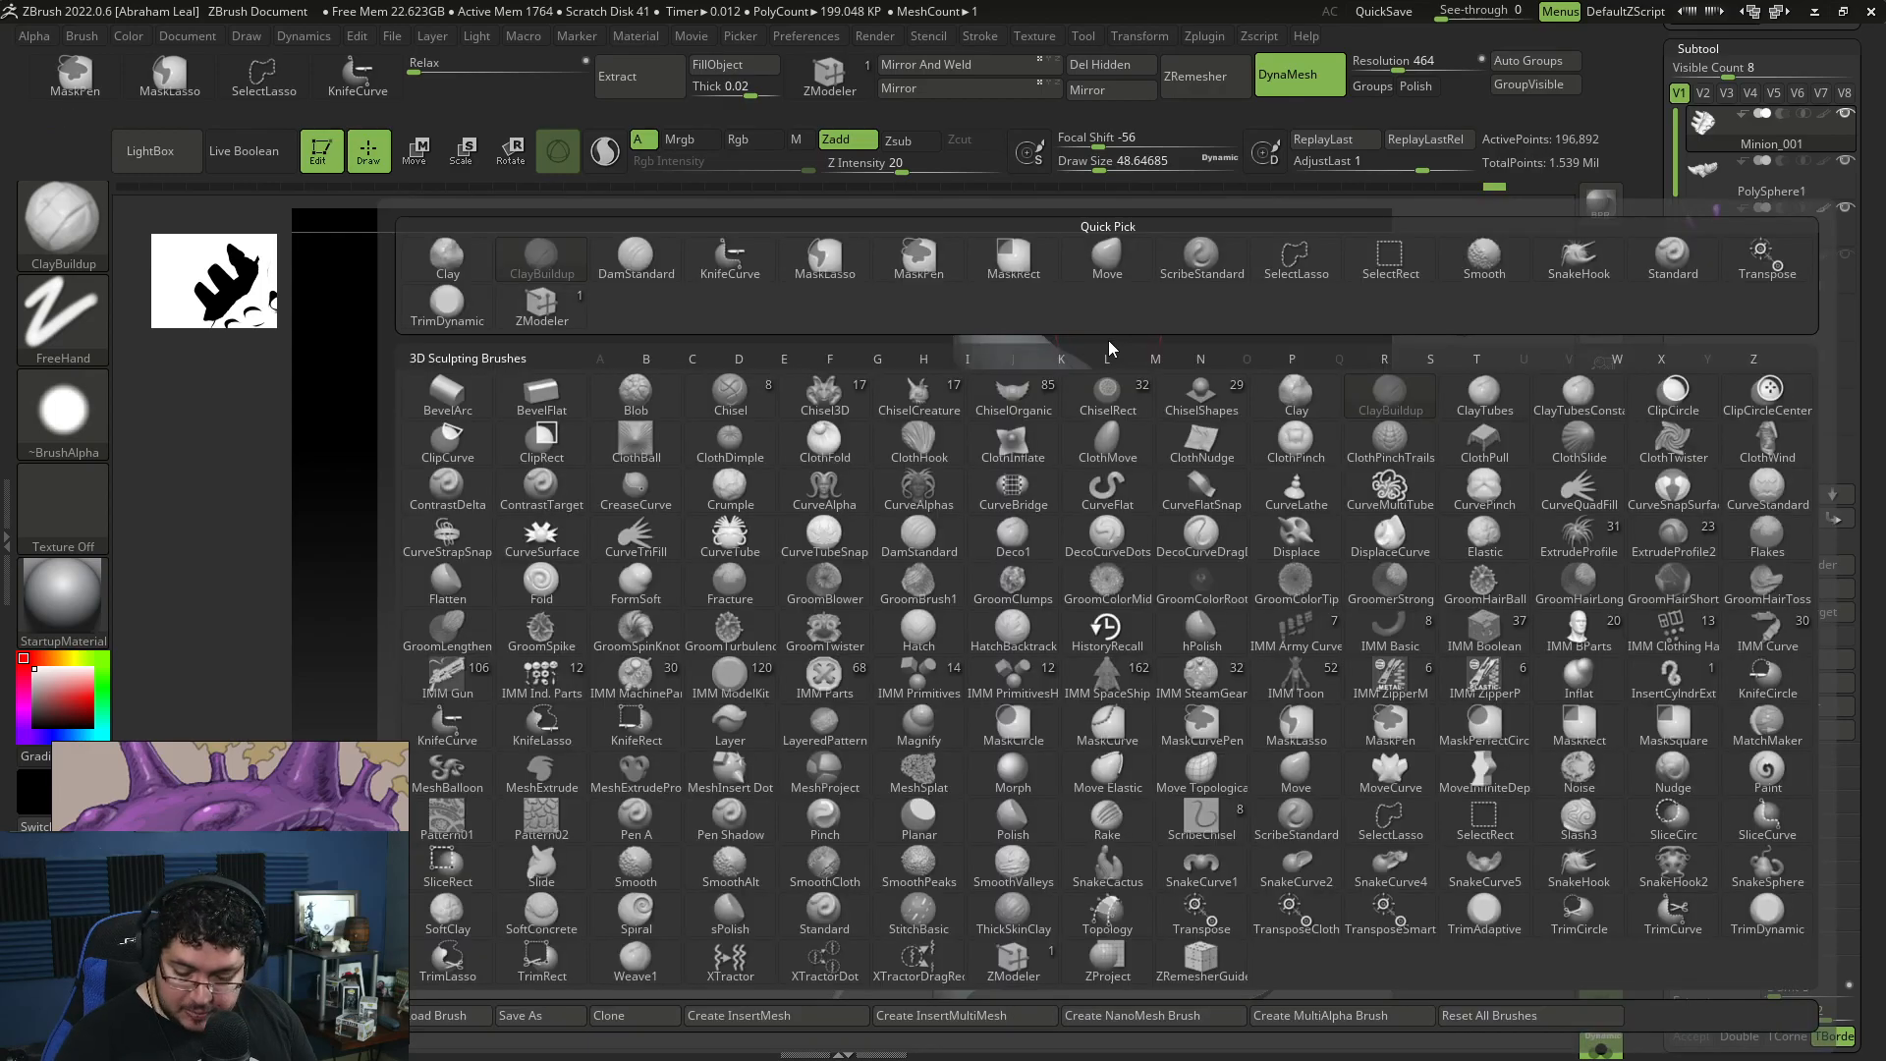
pyautogui.press('t')
pyautogui.press('d')
pyautogui.press('space')
pyautogui.moveTo(1104, 329); pyautogui.dragTo(1113, 331)
pyautogui.keyDown('alt'); pyautogui.moveTo(1090, 334); pyautogui.dragTo(1067, 420, button='right'); pyautogui.keyUp('alt')
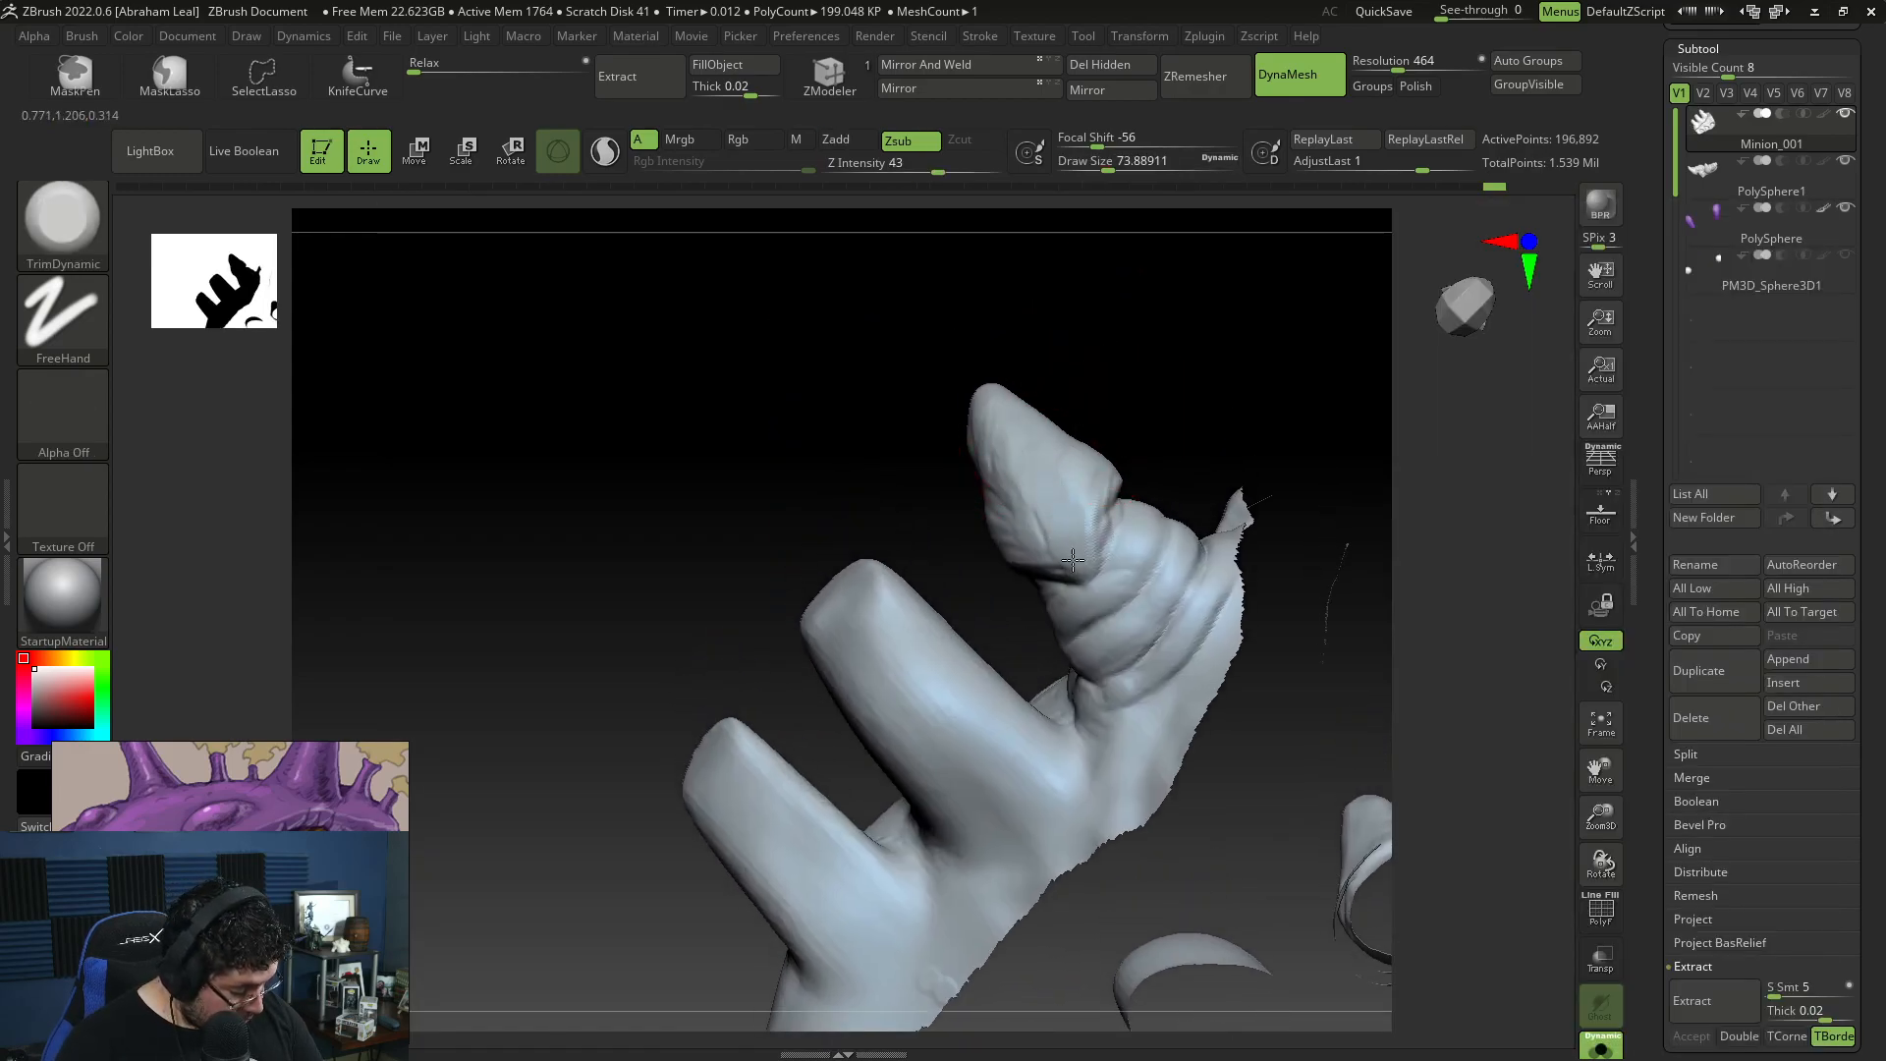
pyautogui.moveTo(1057, 522); pyautogui.dragTo(1024, 501, button='right')
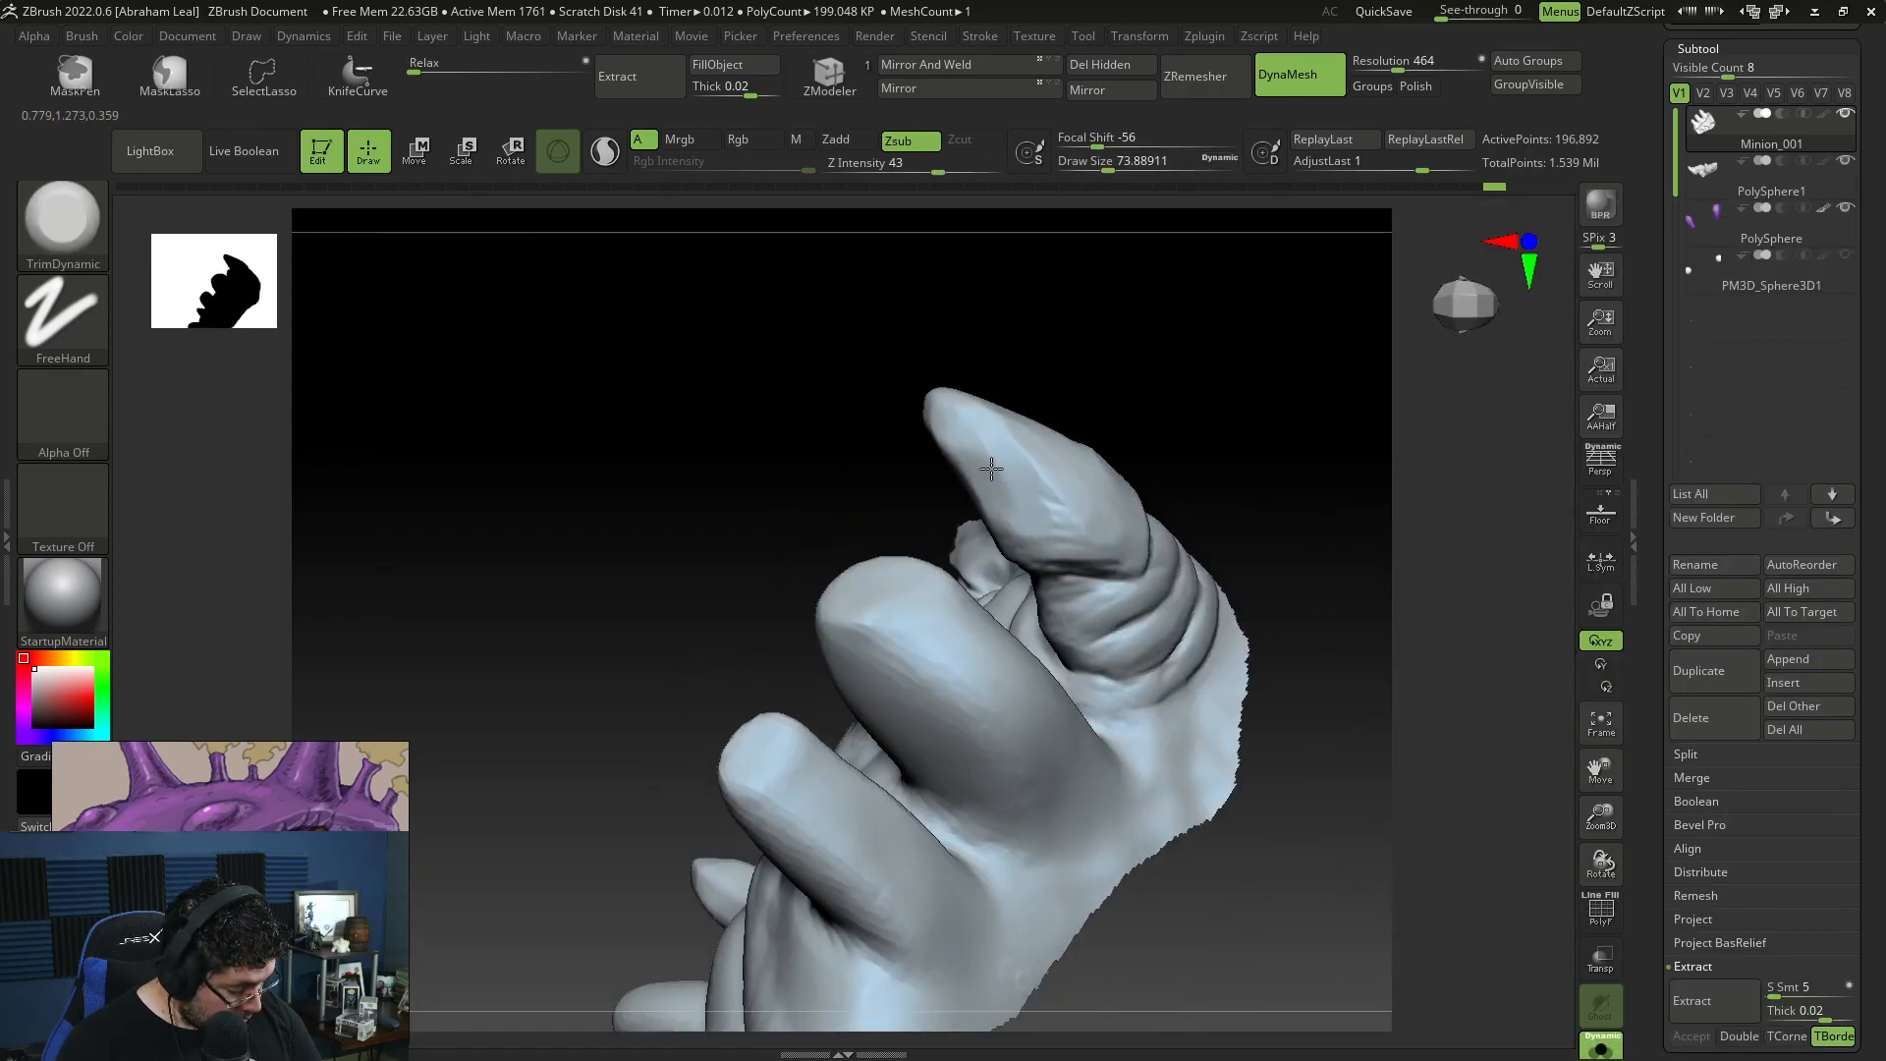
pyautogui.moveTo(1094, 387); pyautogui.dragTo(1044, 353, button='right')
pyautogui.moveTo(1087, 431)
pyautogui.mouseDown(button='right')
pyautogui.moveTo(1053, 390)
pyautogui.moveTo(1090, 413)
pyautogui.mouseUp(button='right')
pyautogui.moveTo(1053, 511); pyautogui.dragTo(1077, 324, button='right')
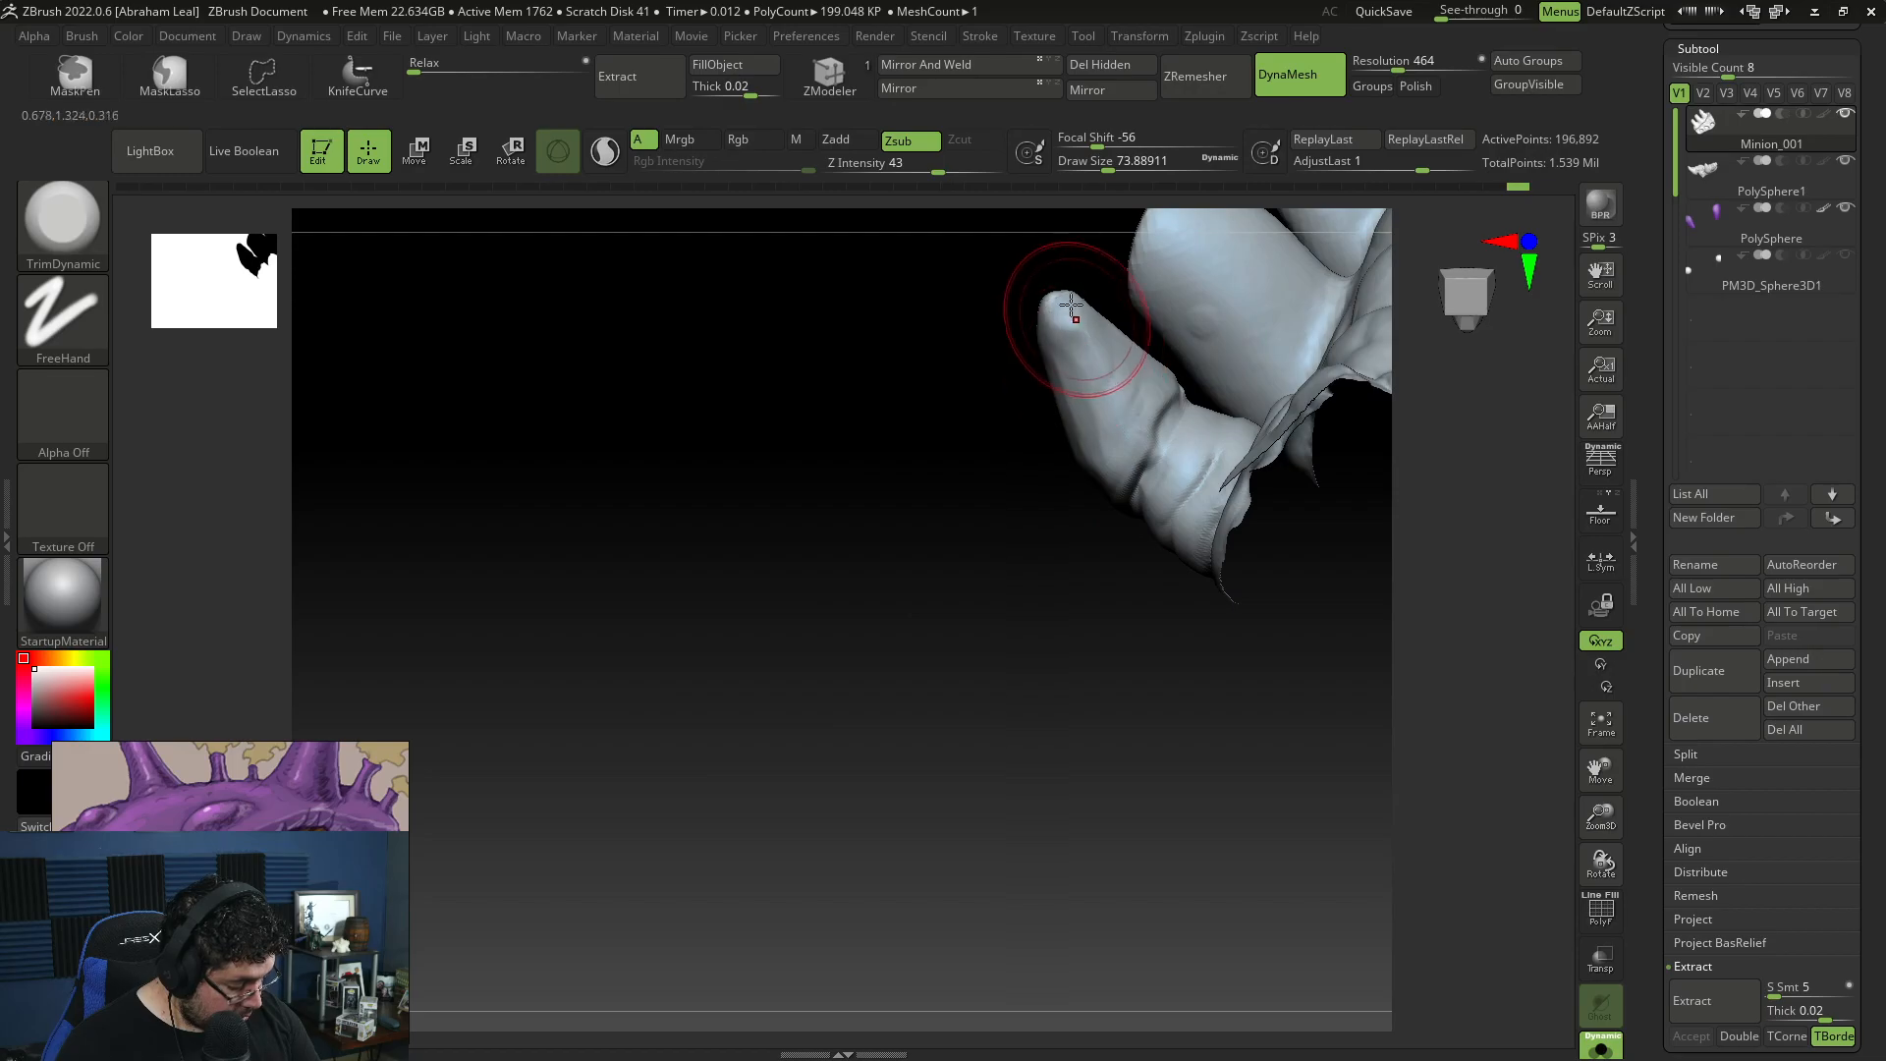
# Step: Reshape the front claws into slimmer, more curved points with the Move brush at draw size about 140
pyautogui.moveTo(989, 425); pyautogui.dragTo(1168, 430, button='right')
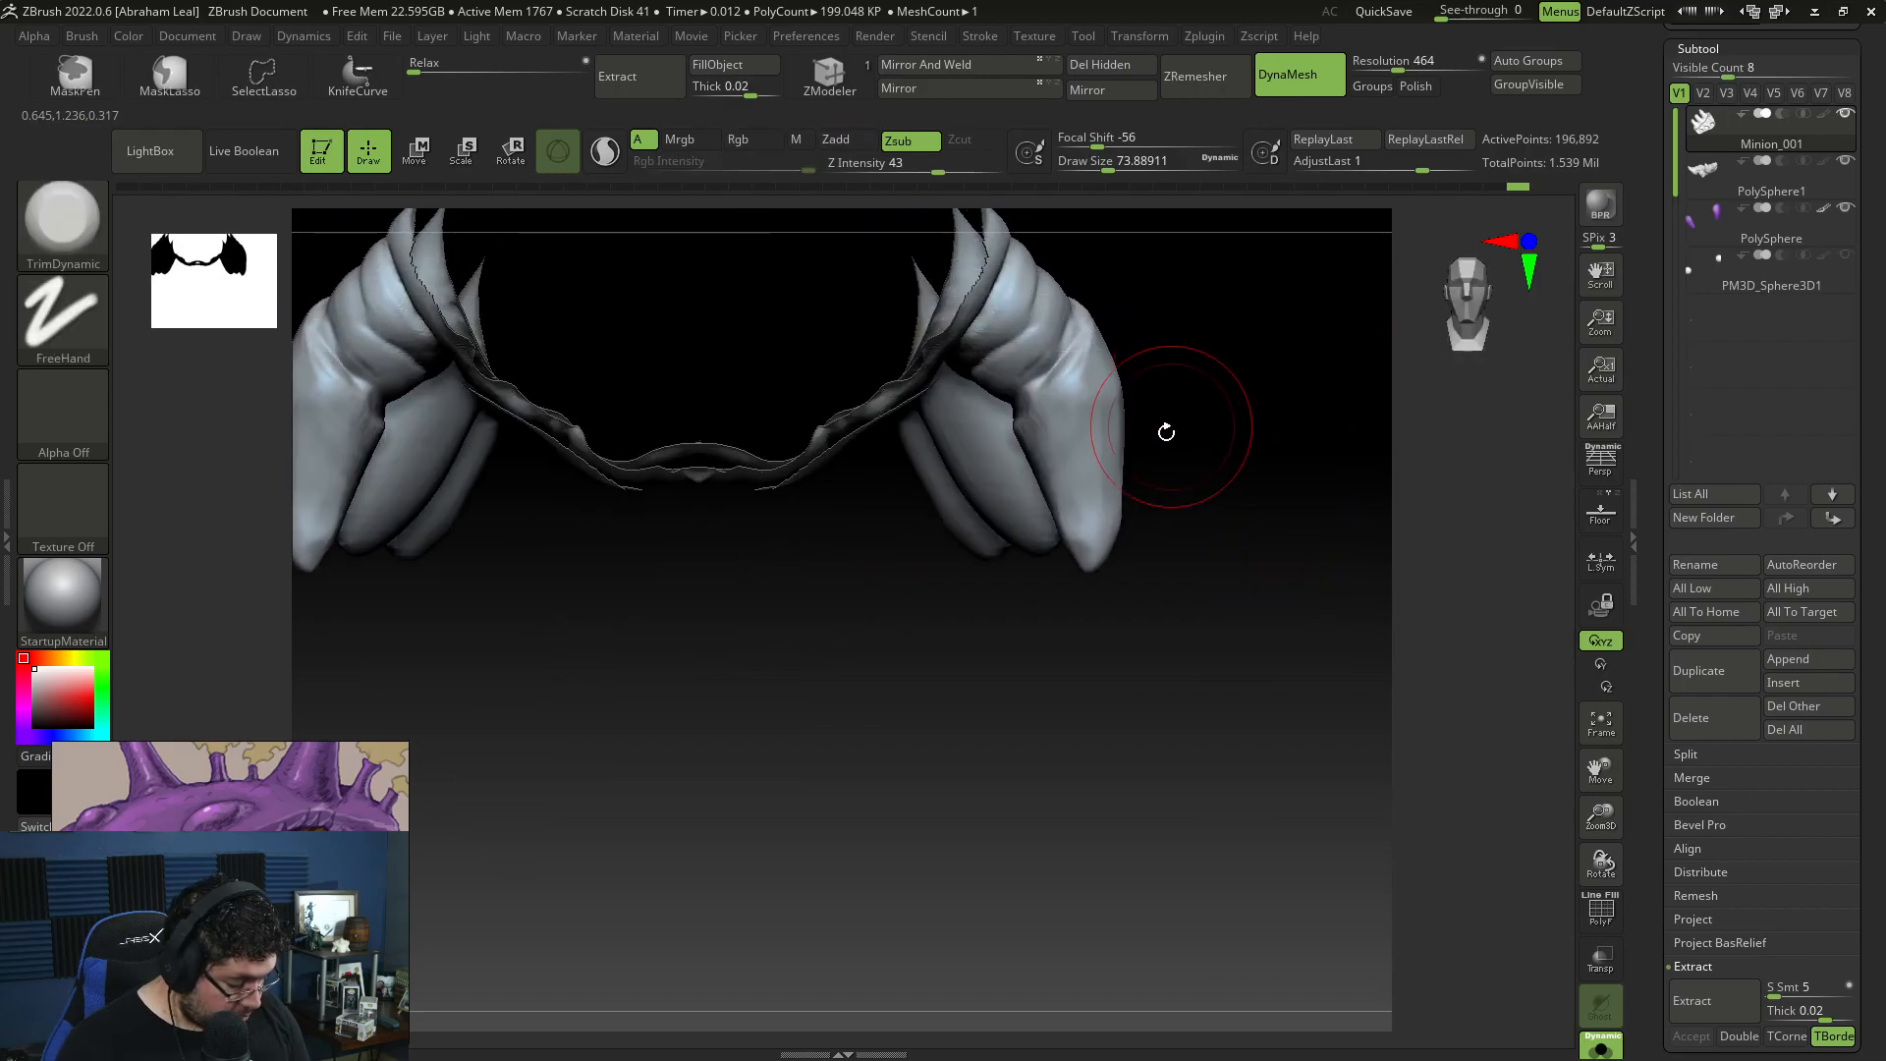
pyautogui.press('b')
pyautogui.press('m')
pyautogui.press('v')
pyautogui.moveTo(1117, 444)
pyautogui.mouseDown()
pyautogui.moveTo(1135, 447)
pyautogui.moveTo(1081, 454)
pyautogui.mouseUp()
pyautogui.moveTo(1241, 458); pyautogui.dragTo(1147, 427)
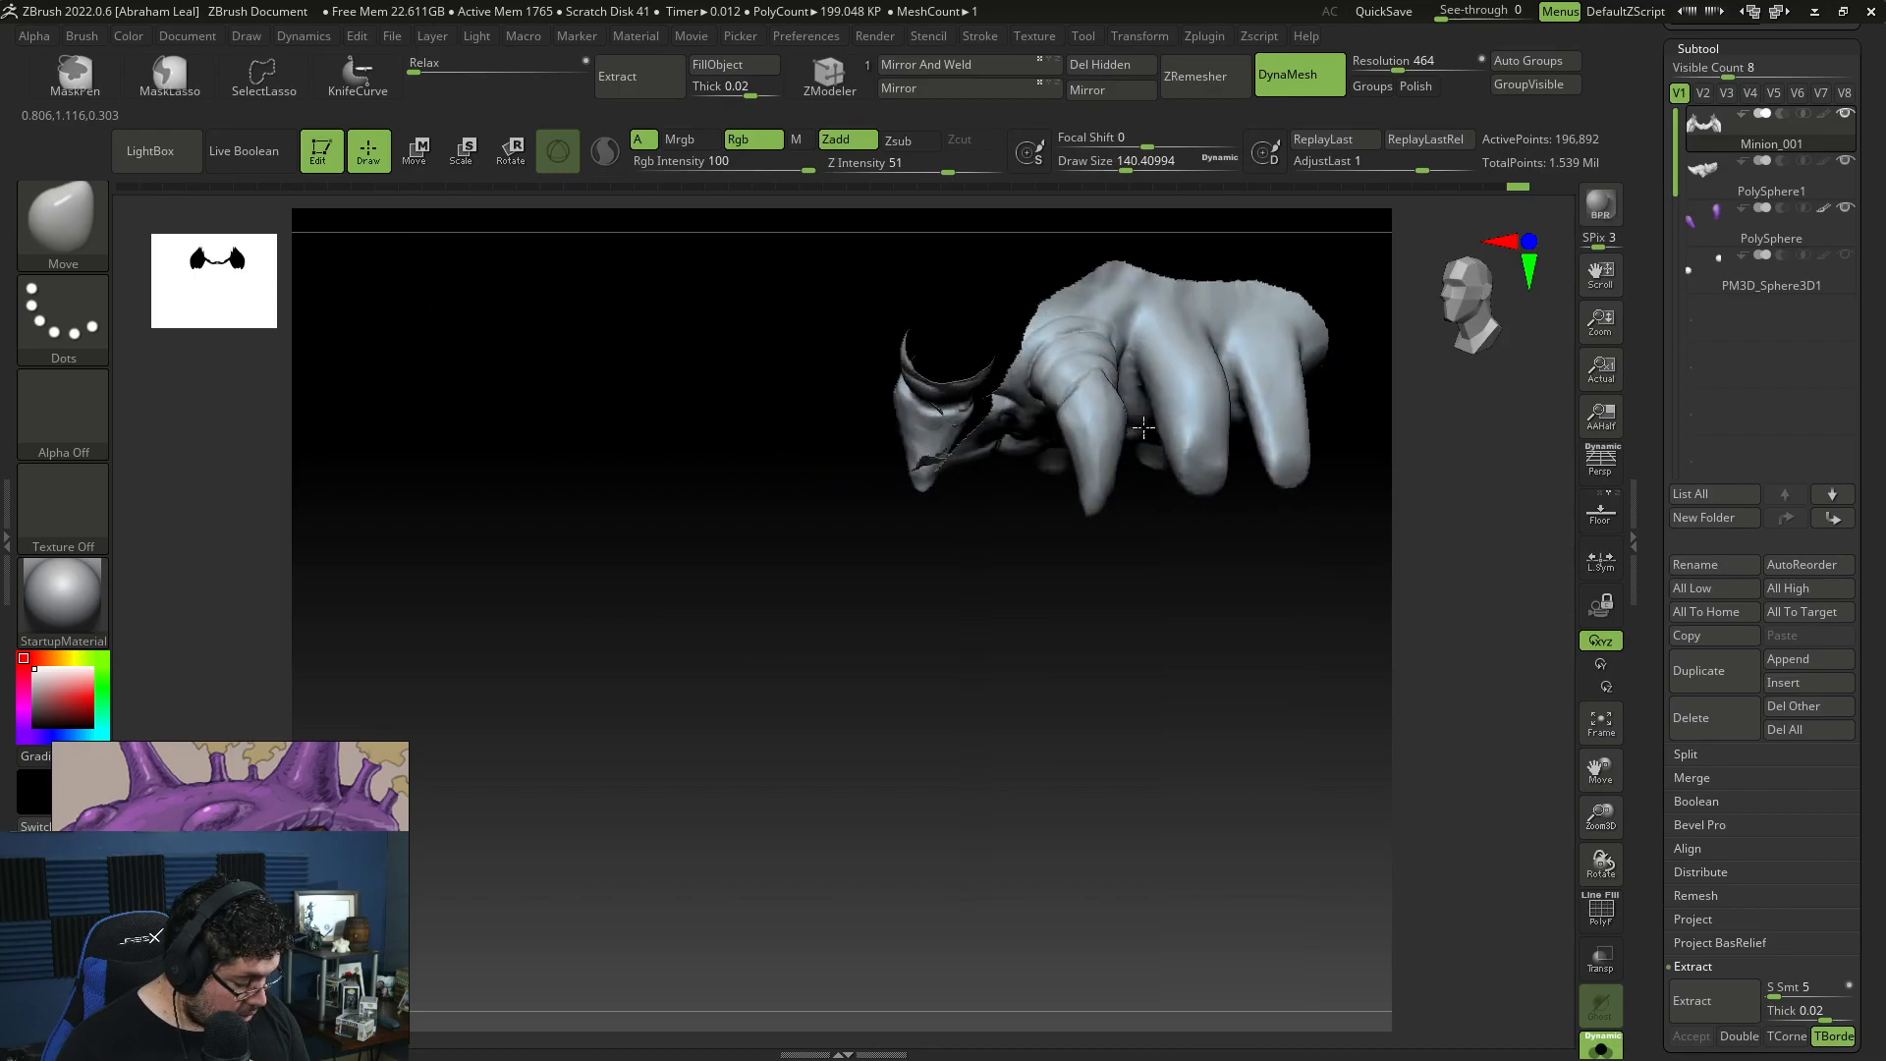
pyautogui.keyDown('ctrl'); pyautogui.moveTo(1147, 427); pyautogui.dragTo(1178, 606, button='right'); pyautogui.keyUp('ctrl')
# Step: Unhide the whole creature mesh, duplicate its subtool, and isolate the original copy
pyautogui.keyDown('ctrl'); pyautogui.keyDown('shift'); pyautogui.click(1195, 639); pyautogui.keyUp('shift'); pyautogui.keyUp('ctrl')
pyautogui.click(1704, 677)
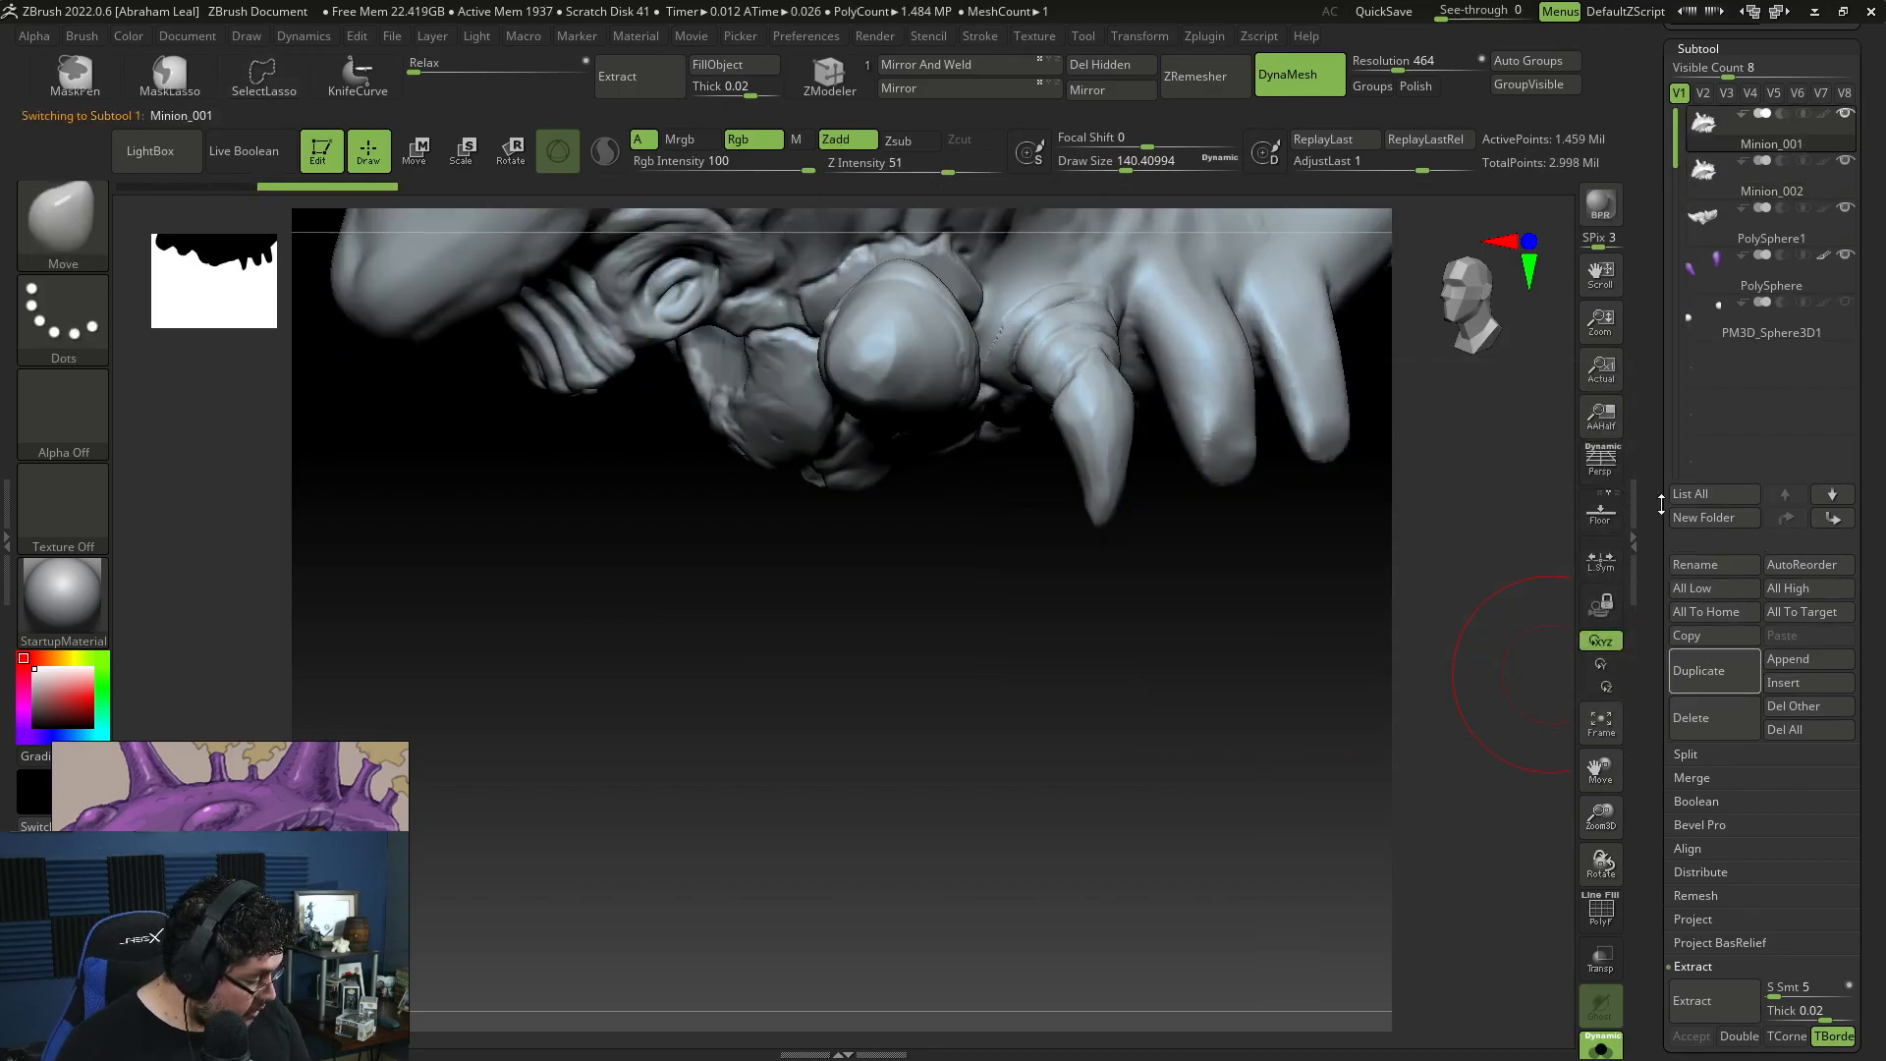
pyautogui.click(1599, 1045)
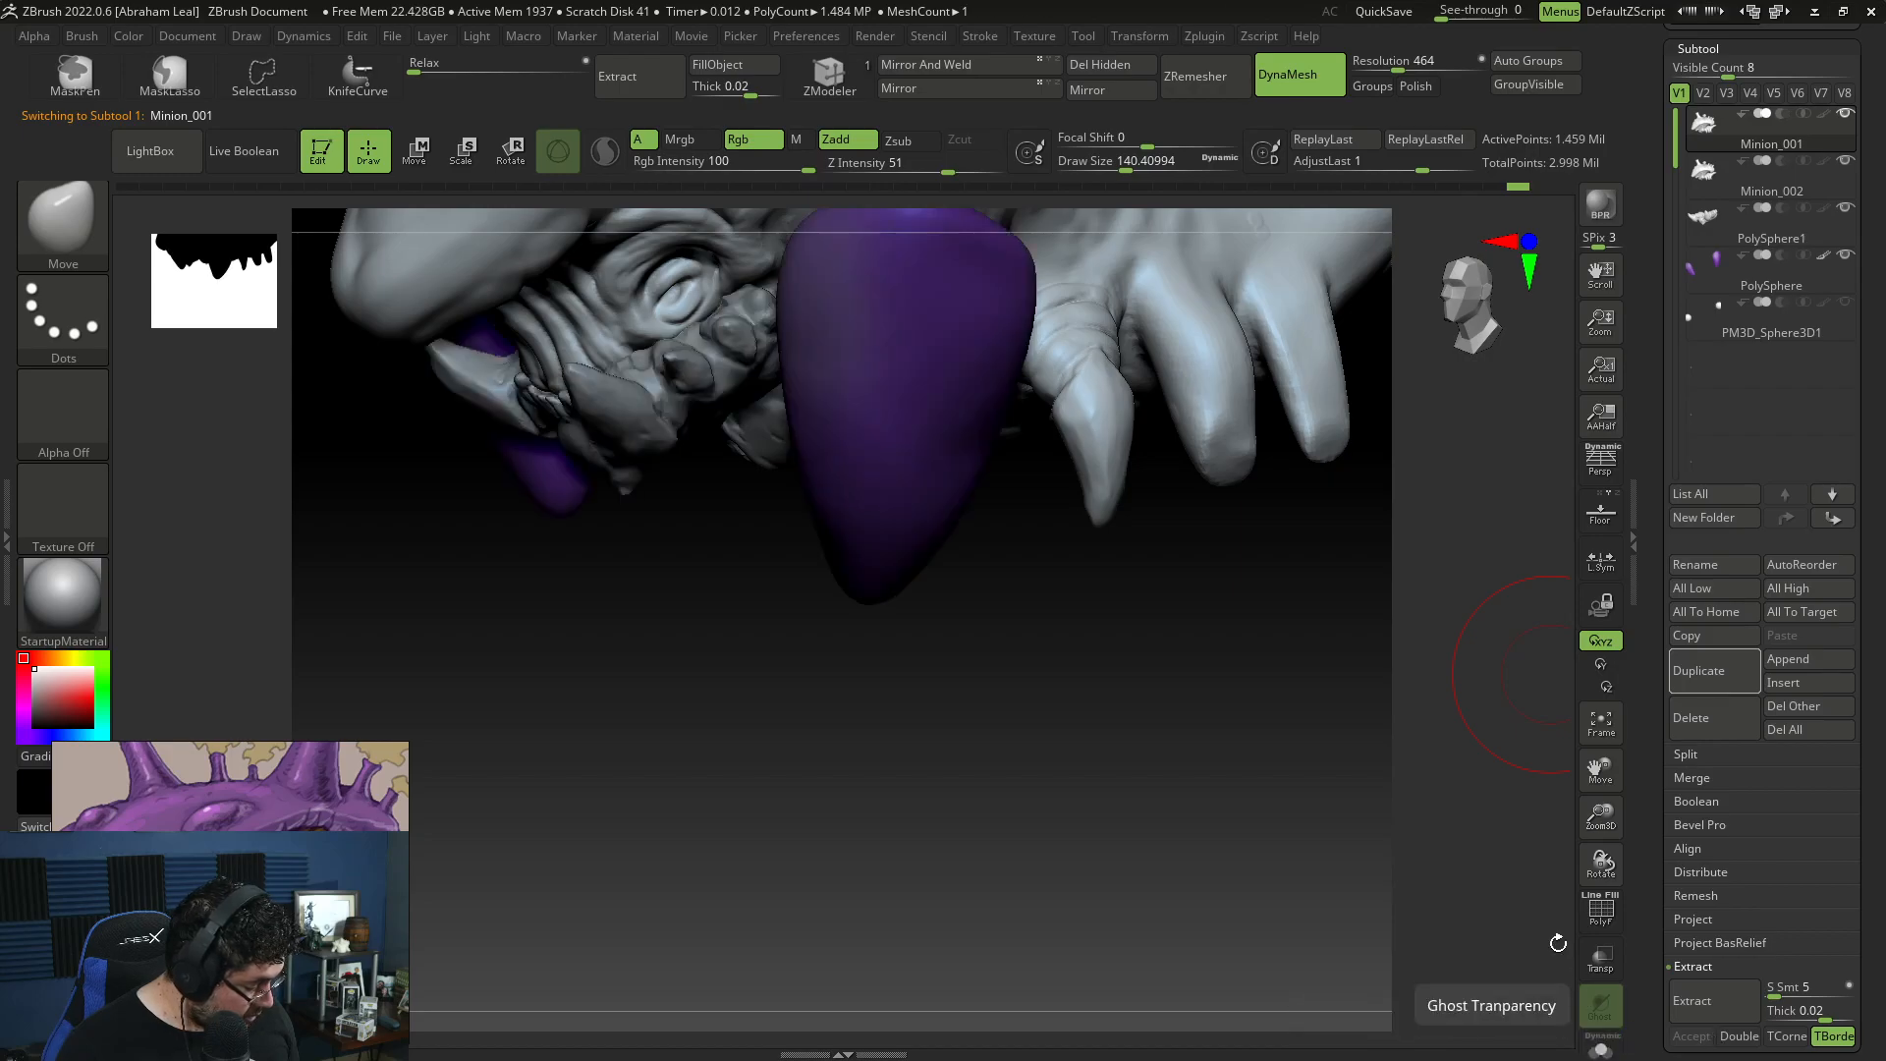
pyautogui.click(1600, 1046)
# Step: Hide everything except the front pair of claw limbs on the Minion_001 subtool and delete the hidden geometry
pyautogui.moveTo(1316, 677)
pyautogui.mouseDown(button='right')
pyautogui.moveTo(1271, 762)
pyautogui.moveTo(1114, 842)
pyautogui.mouseUp(button='right')
pyautogui.press('space')
pyautogui.moveTo(1232, 713); pyautogui.dragTo(1215, 713)
pyautogui.moveTo(1267, 639); pyautogui.dragTo(1214, 677, button='right')
pyautogui.moveTo(1141, 673)
pyautogui.keyDown('ctrl'); pyautogui.keyDown('alt'); pyautogui.keyDown('shift'); pyautogui.mouseDown()
pyautogui.moveTo(1119, 467)
pyautogui.moveTo(1080, 368)
pyautogui.moveTo(991, 393)
pyautogui.moveTo(981, 534)
pyautogui.moveTo(1155, 692)
pyautogui.mouseUp(); pyautogui.keyUp('shift'); pyautogui.keyUp('alt'); pyautogui.keyUp('ctrl')
pyautogui.moveTo(1159, 690)
pyautogui.mouseDown(button='right')
pyautogui.moveTo(1235, 684)
pyautogui.moveTo(1275, 408)
pyautogui.moveTo(1317, 420)
pyautogui.moveTo(1309, 466)
pyautogui.mouseUp(button='right')
pyautogui.keyDown('ctrl'); pyautogui.keyDown('shift'); pyautogui.moveTo(1308, 466); pyautogui.dragTo(1298, 520); pyautogui.keyUp('shift'); pyautogui.keyUp('ctrl')
pyautogui.moveTo(1279, 665)
pyautogui.mouseDown(button='right')
pyautogui.moveTo(1284, 392)
pyautogui.moveTo(1282, 432)
pyautogui.mouseUp(button='right')
pyautogui.moveTo(1281, 432)
pyautogui.keyDown('ctrl'); pyautogui.mouseDown(button='right')
pyautogui.moveTo(1303, 652)
pyautogui.moveTo(1299, 609)
pyautogui.mouseUp(button='right'); pyautogui.keyUp('ctrl')
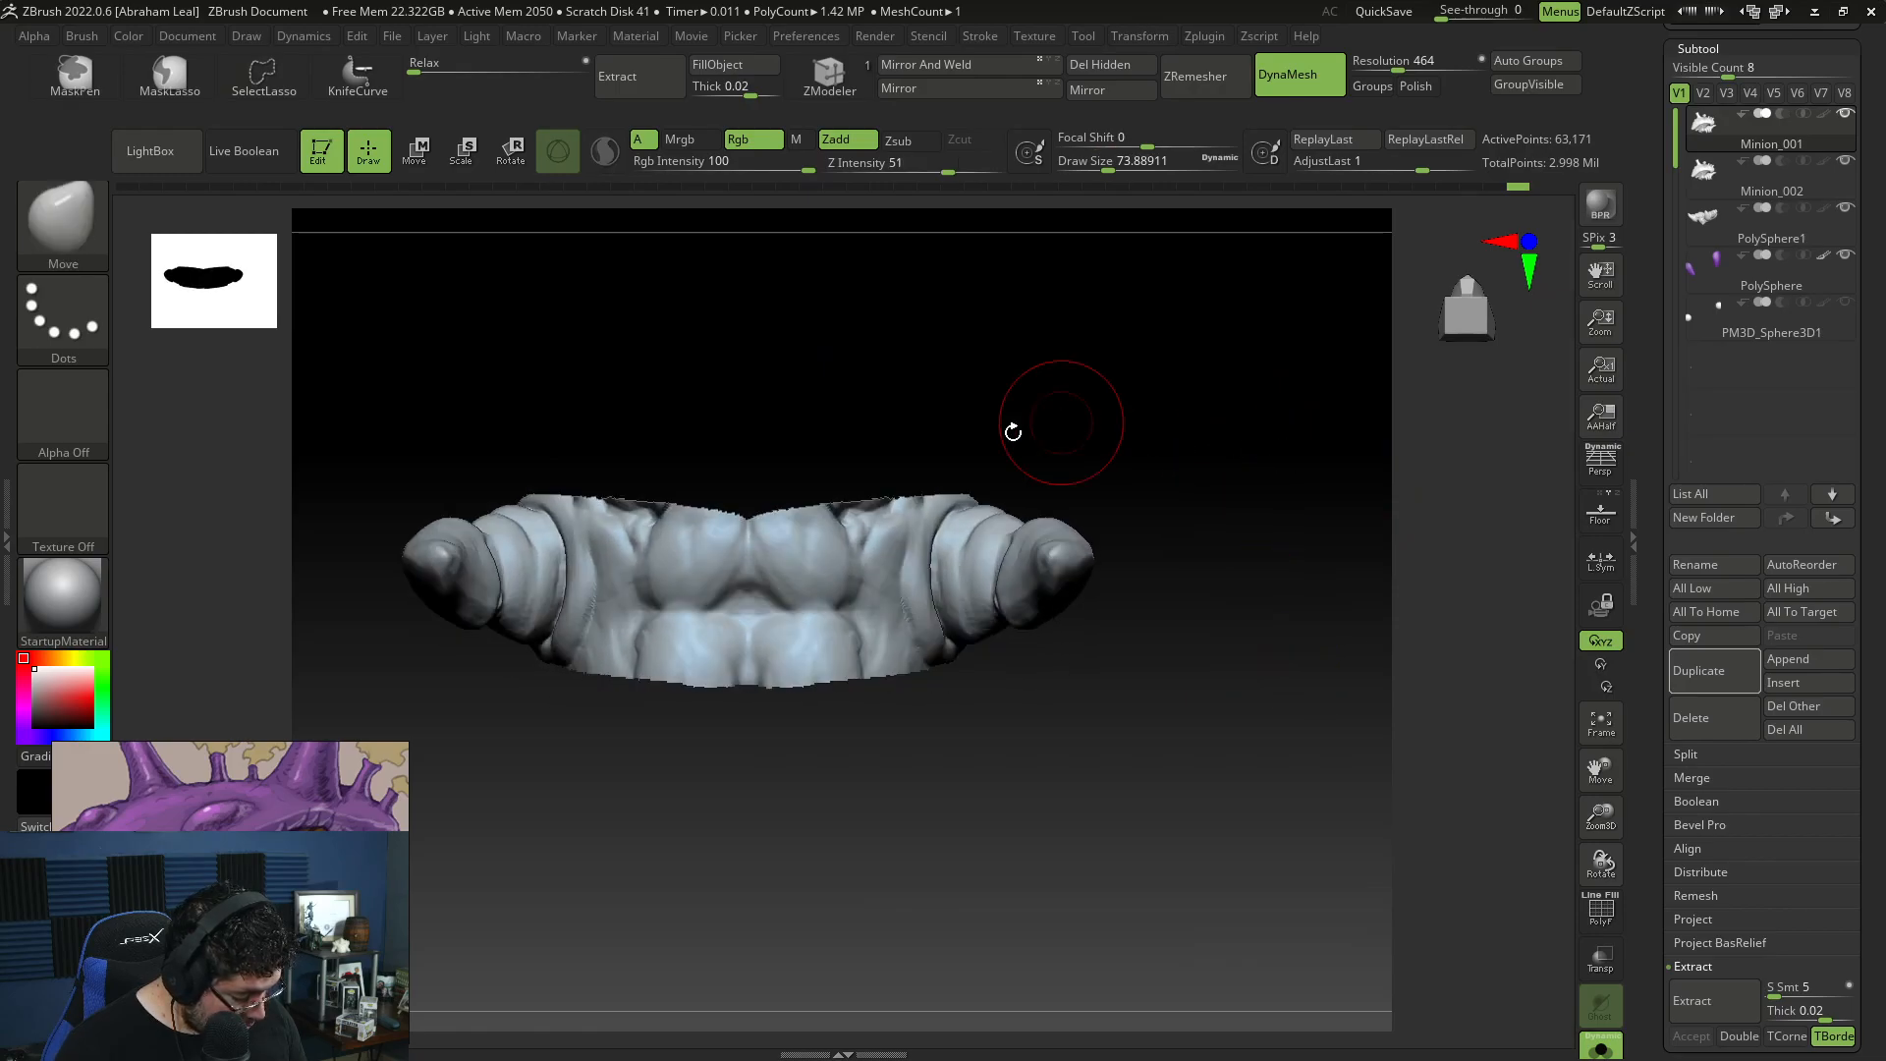
pyautogui.moveTo(678, 411)
pyautogui.keyDown('ctrl'); pyautogui.keyDown('alt'); pyautogui.keyDown('shift'); pyautogui.mouseDown()
pyautogui.moveTo(511, 452)
pyautogui.moveTo(560, 699)
pyautogui.moveTo(904, 760)
pyautogui.moveTo(687, 417)
pyautogui.mouseUp(); pyautogui.keyUp('shift'); pyautogui.keyUp('alt'); pyautogui.keyUp('ctrl')
pyautogui.moveTo(1195, 379); pyautogui.dragTo(1219, 464, button='right')
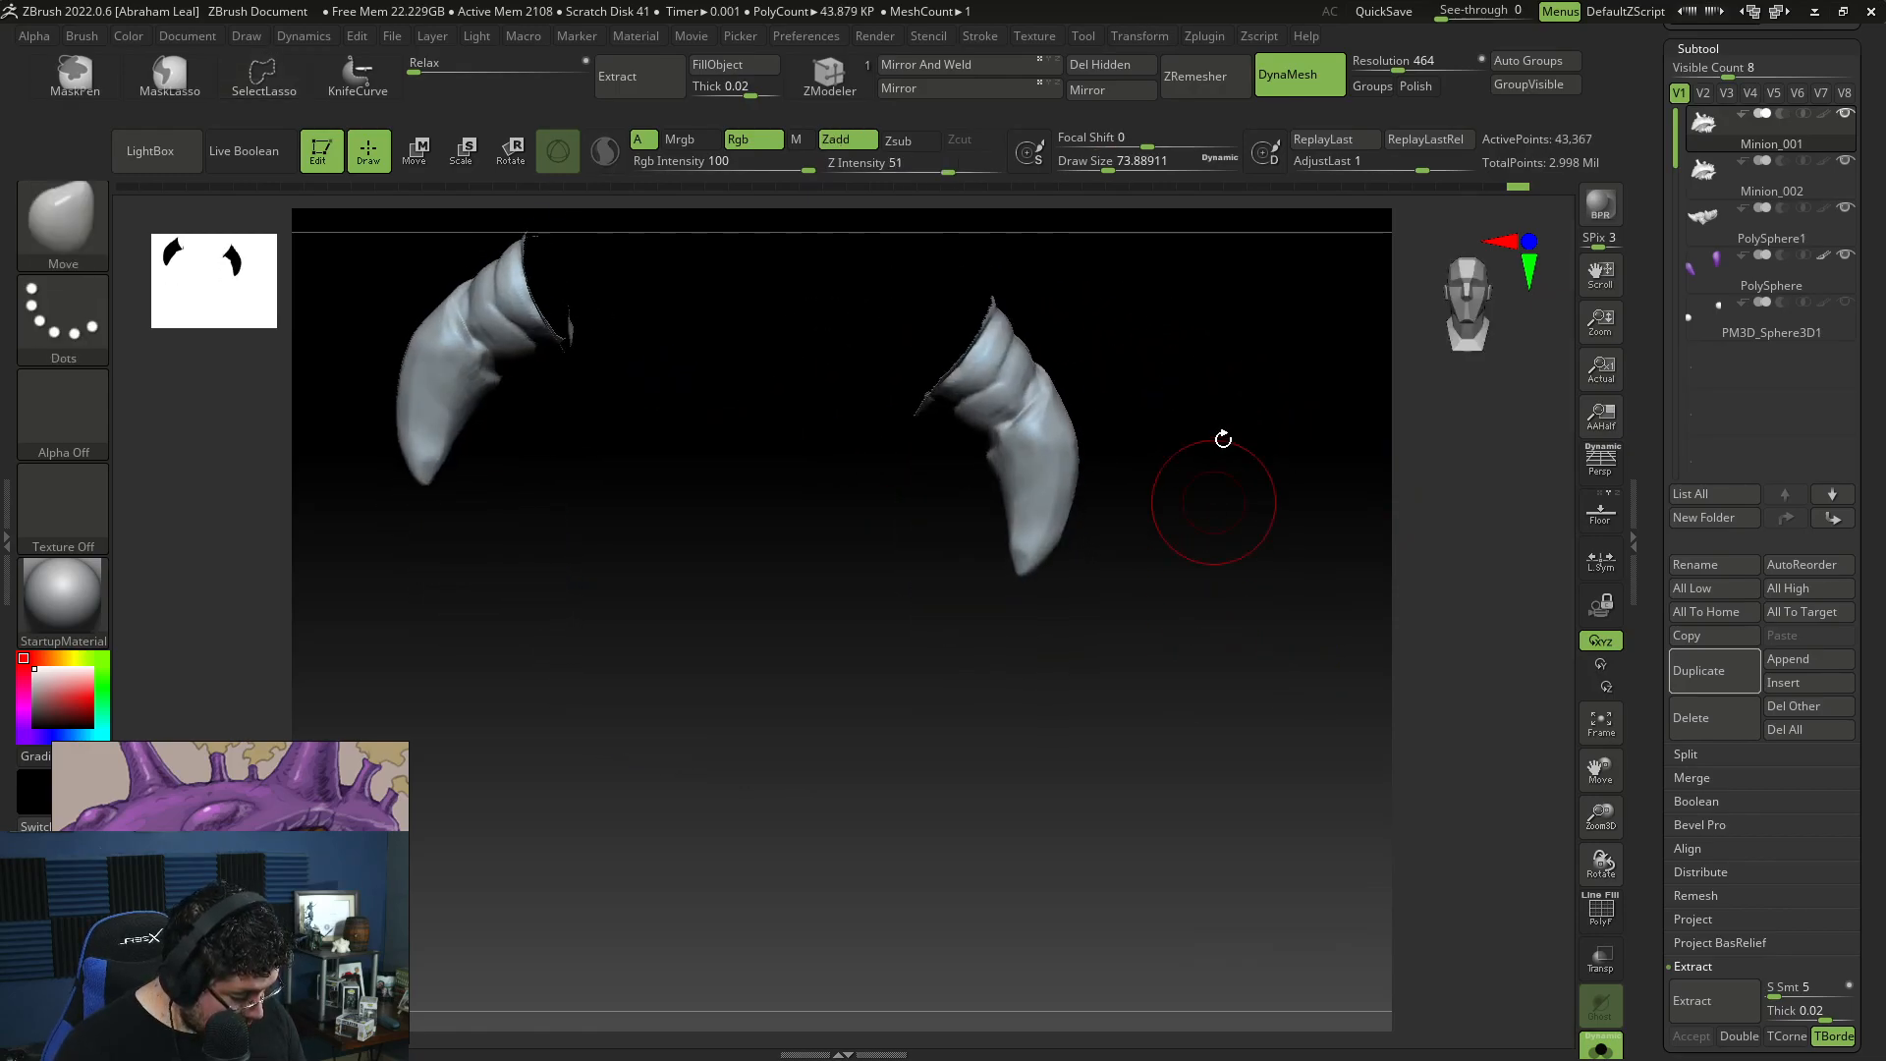
pyautogui.click(1099, 63)
# Step: Clean up the ragged cut base of the separated claw limbs with TrimDynamic at draw size about 46 and remove excess geometry
pyautogui.moveTo(1199, 392); pyautogui.dragTo(1174, 353, button='right')
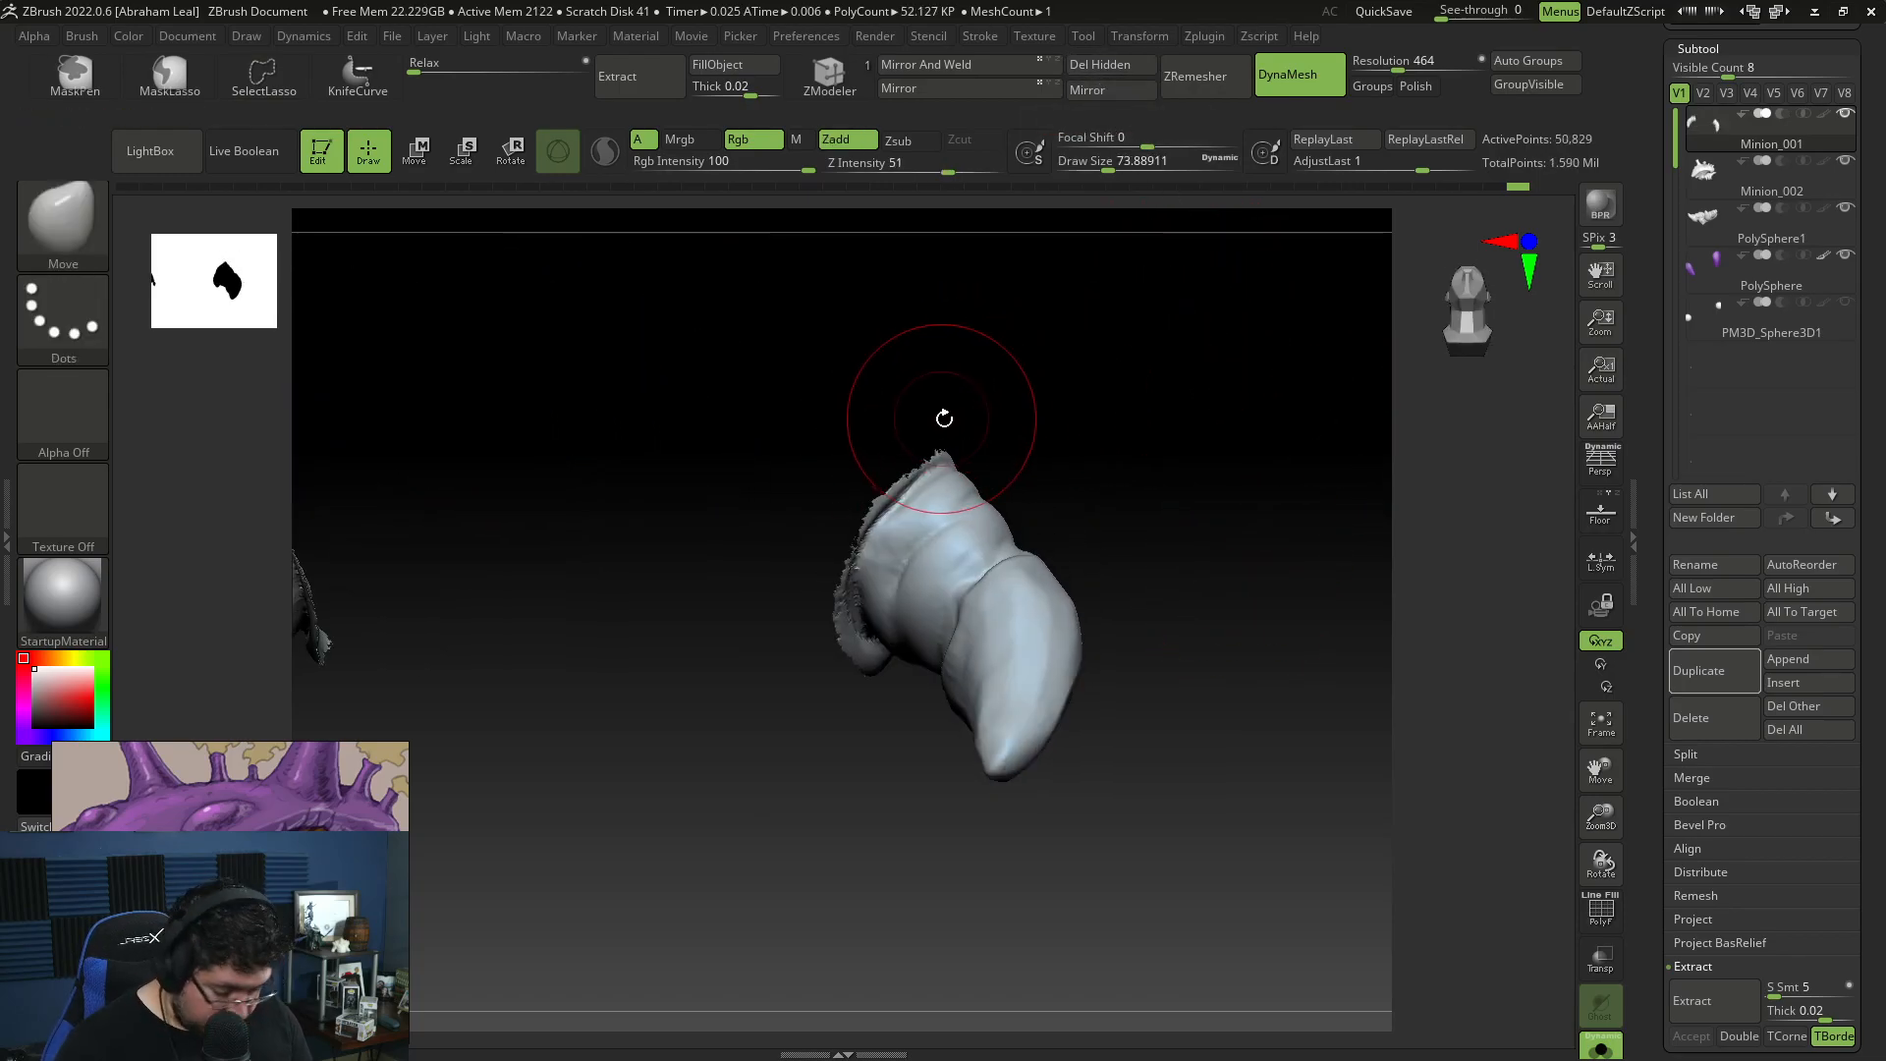
pyautogui.press('b')
pyautogui.press('t')
pyautogui.press('d')
pyautogui.press('space')
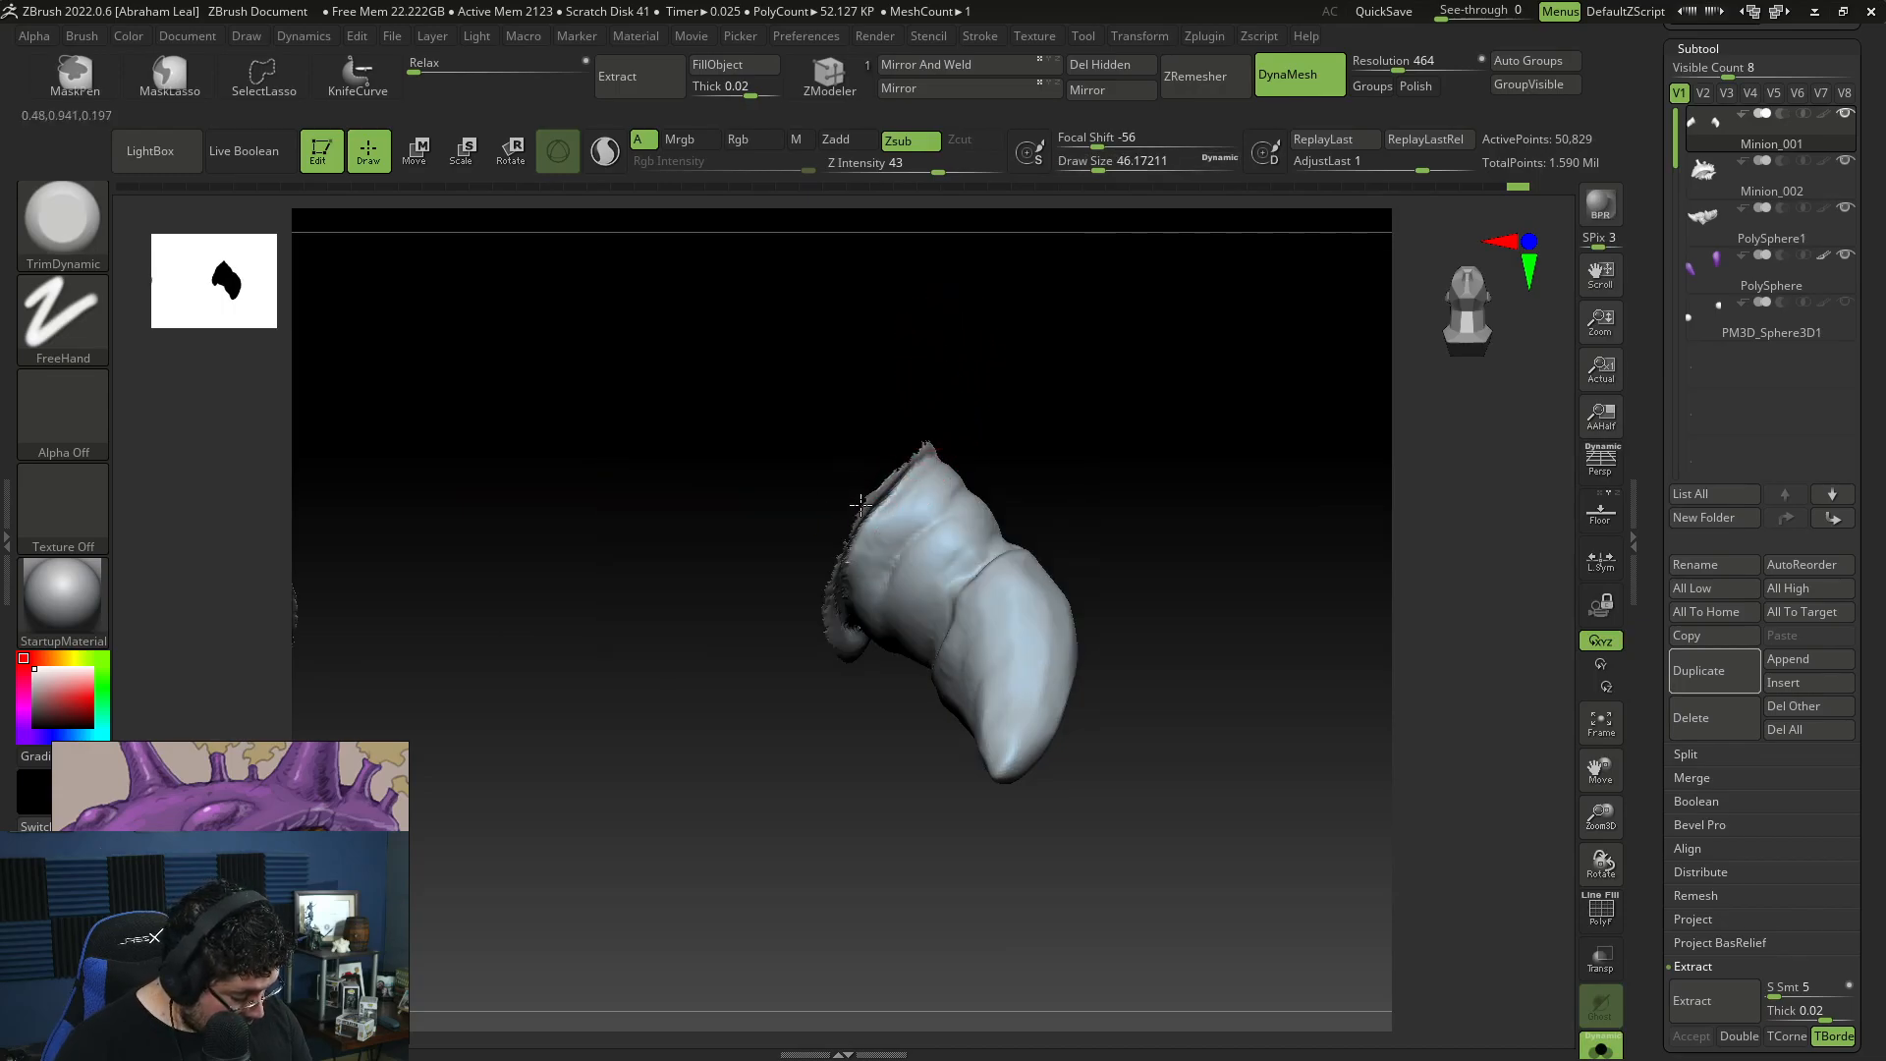
pyautogui.moveTo(871, 504); pyautogui.dragTo(886, 480, button='right')
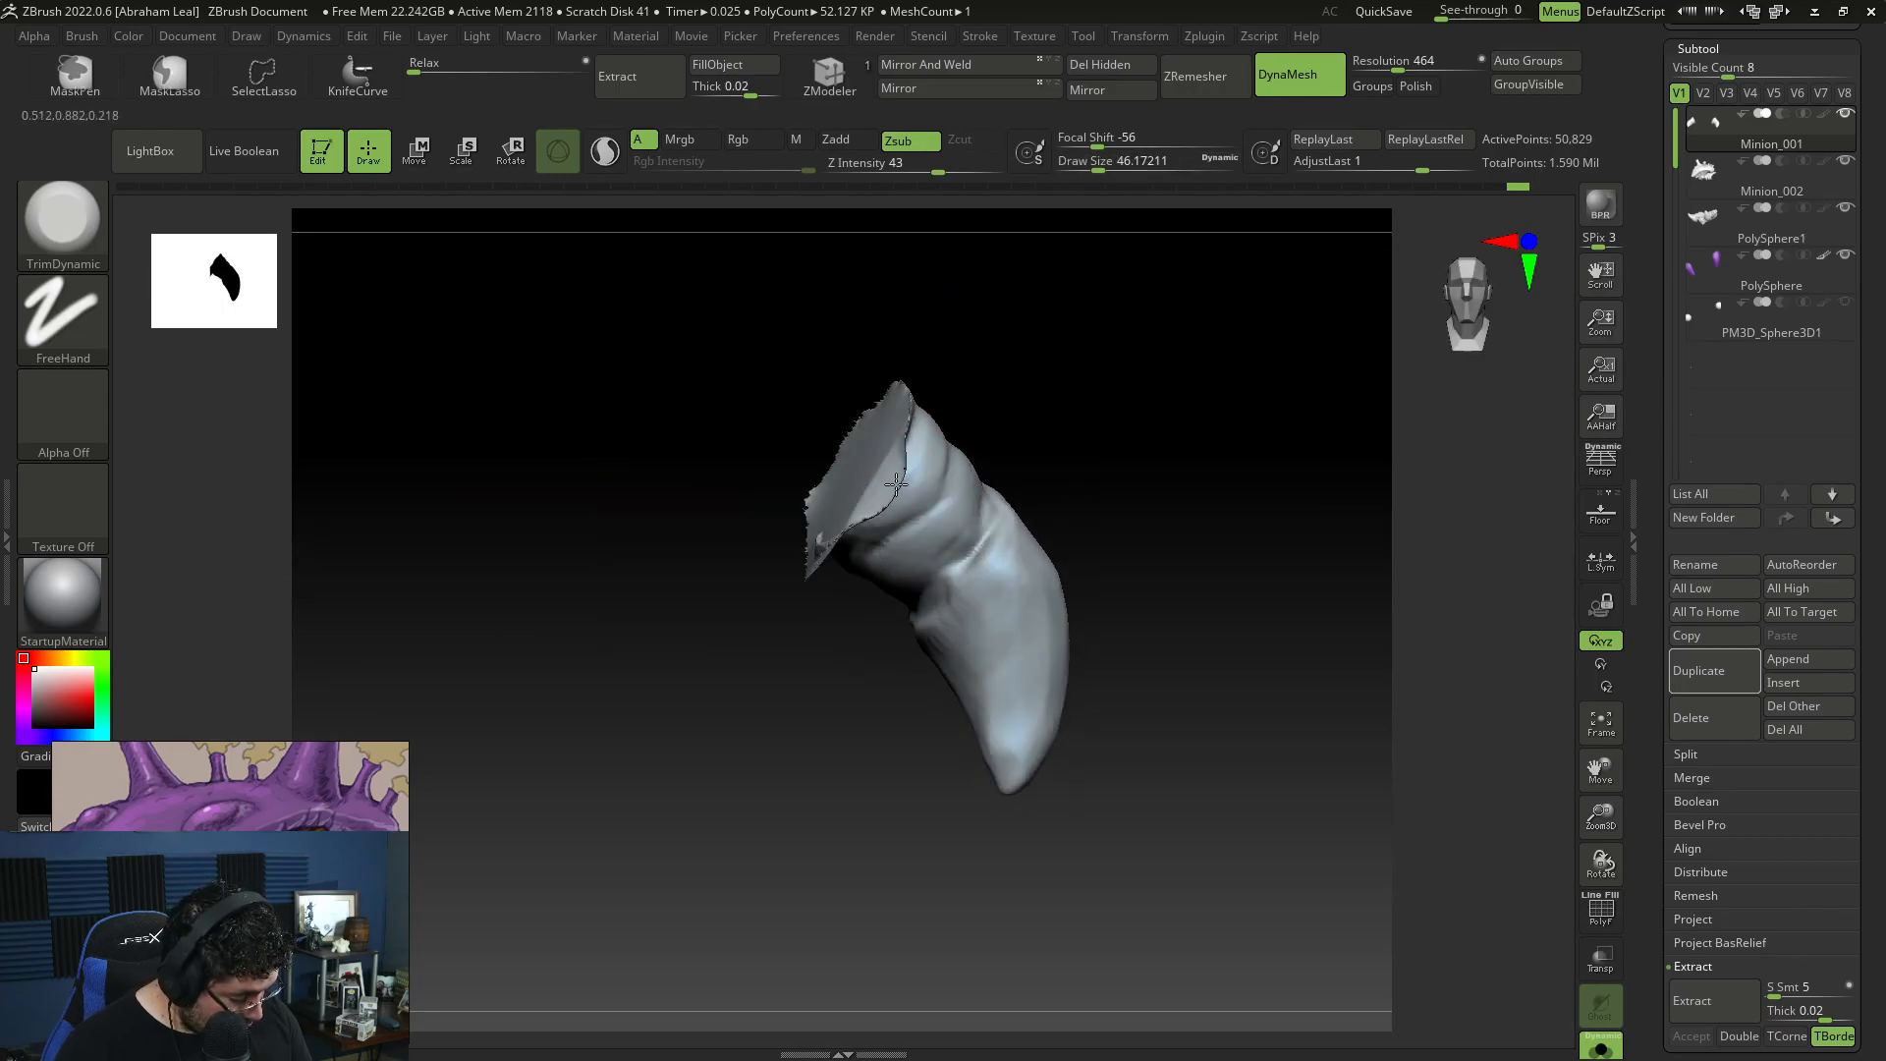
pyautogui.moveTo(799, 623); pyautogui.dragTo(804, 568, button='right')
pyautogui.moveTo(779, 652); pyautogui.dragTo(829, 539, button='right')
pyautogui.moveTo(684, 666); pyautogui.dragTo(622, 652, button='right')
pyautogui.moveTo(761, 502)
pyautogui.mouseDown(button='right')
pyautogui.moveTo(506, 594)
pyautogui.moveTo(909, 556)
pyautogui.mouseUp(button='right')
pyautogui.keyDown('ctrl'); pyautogui.moveTo(909, 556); pyautogui.dragTo(926, 609); pyautogui.keyUp('ctrl')
pyautogui.moveTo(926, 609)
pyautogui.keyDown('shift'); pyautogui.mouseDown(button='right')
pyautogui.moveTo(956, 573)
pyautogui.moveTo(965, 777)
pyautogui.moveTo(742, 757)
pyautogui.moveTo(858, 606)
pyautogui.moveTo(881, 747)
pyautogui.moveTo(1125, 624)
pyautogui.mouseUp(button='right'); pyautogui.keyUp('shift')
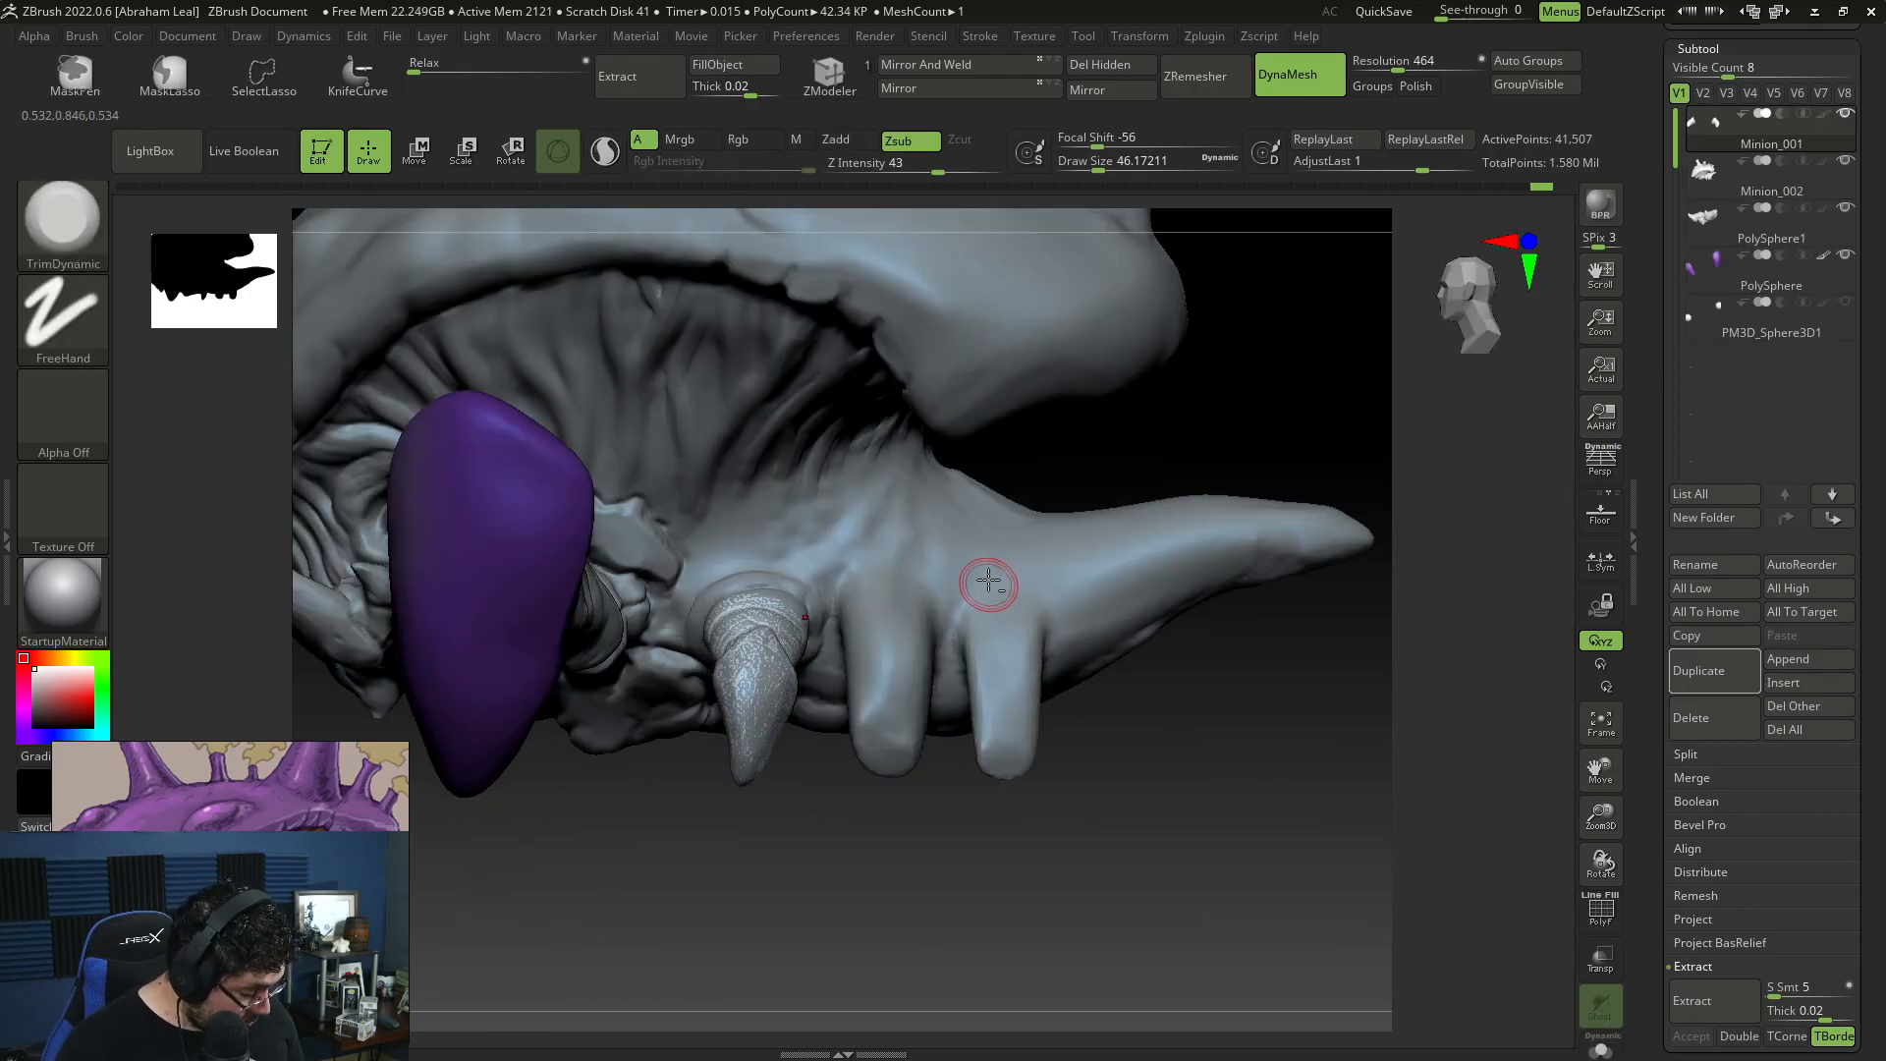
# Step: Isolate the plain middle and rear legs on the Minion_002 body subtool and delete them from the mesh
pyautogui.keyDown('alt'); pyautogui.click(992, 590); pyautogui.keyUp('alt')
pyautogui.click(1601, 1049)
pyautogui.moveTo(1296, 855); pyautogui.dragTo(1081, 787)
pyautogui.moveTo(1078, 864)
pyautogui.keyDown('ctrl'); pyautogui.keyDown('shift'); pyautogui.mouseDown()
pyautogui.moveTo(1087, 698)
pyautogui.moveTo(983, 601)
pyautogui.moveTo(835, 609)
pyautogui.moveTo(820, 766)
pyautogui.mouseUp(); pyautogui.keyUp('shift'); pyautogui.keyUp('ctrl')
pyautogui.moveTo(943, 791)
pyautogui.mouseDown()
pyautogui.moveTo(1246, 602)
pyautogui.moveTo(1243, 671)
pyautogui.moveTo(1221, 628)
pyautogui.moveTo(1111, 598)
pyautogui.moveTo(976, 825)
pyautogui.moveTo(905, 678)
pyautogui.moveTo(628, 565)
pyautogui.moveTo(589, 746)
pyautogui.moveTo(1046, 923)
pyautogui.moveTo(952, 760)
pyautogui.moveTo(1012, 776)
pyautogui.moveTo(1100, 734)
pyautogui.mouseUp()
pyautogui.moveTo(903, 747)
pyautogui.keyDown('ctrl'); pyautogui.keyDown('shift'); pyautogui.mouseDown()
pyautogui.moveTo(894, 658)
pyautogui.moveTo(815, 628)
pyautogui.mouseUp(); pyautogui.keyUp('shift'); pyautogui.keyUp('ctrl')
pyautogui.moveTo(1070, 780)
pyautogui.mouseDown()
pyautogui.moveTo(831, 718)
pyautogui.moveTo(918, 705)
pyautogui.mouseUp()
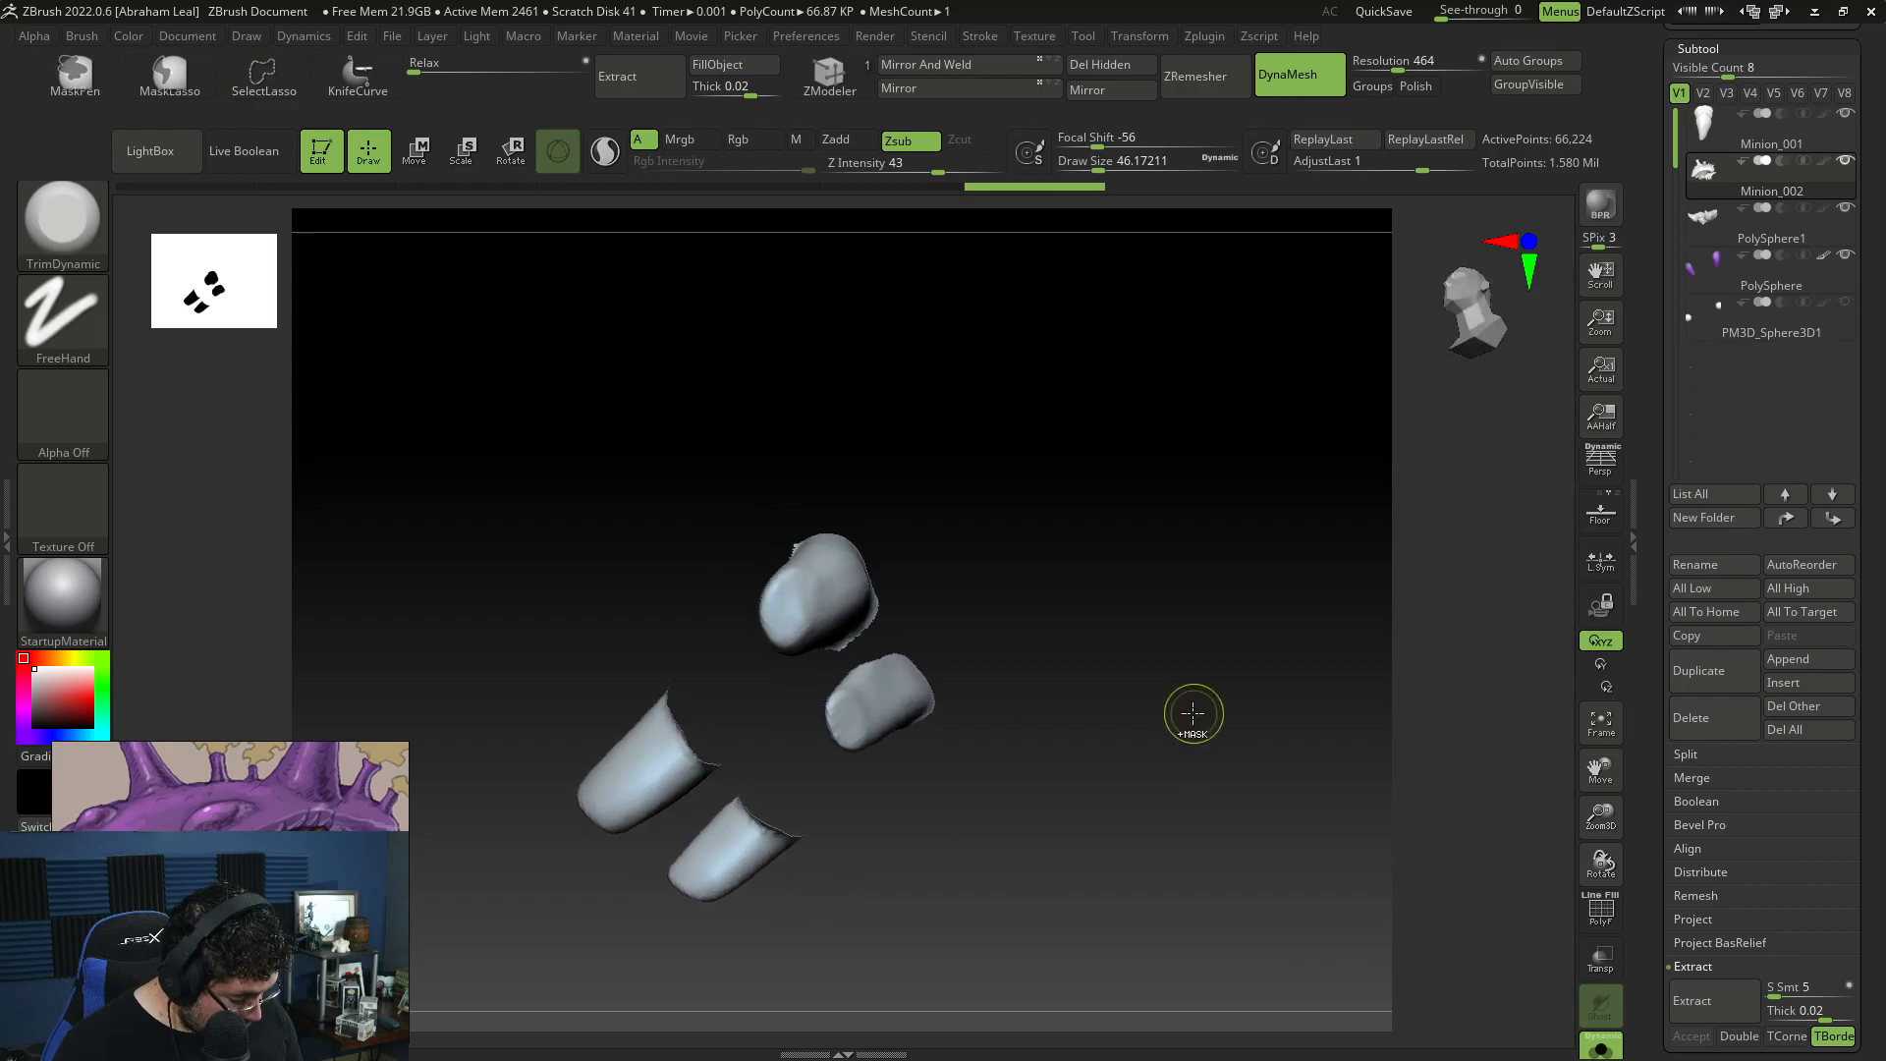
pyautogui.keyDown('ctrl'); pyautogui.keyDown('shift'); pyautogui.click(1218, 737); pyautogui.keyUp('shift'); pyautogui.keyUp('ctrl')
pyautogui.click(1105, 66)
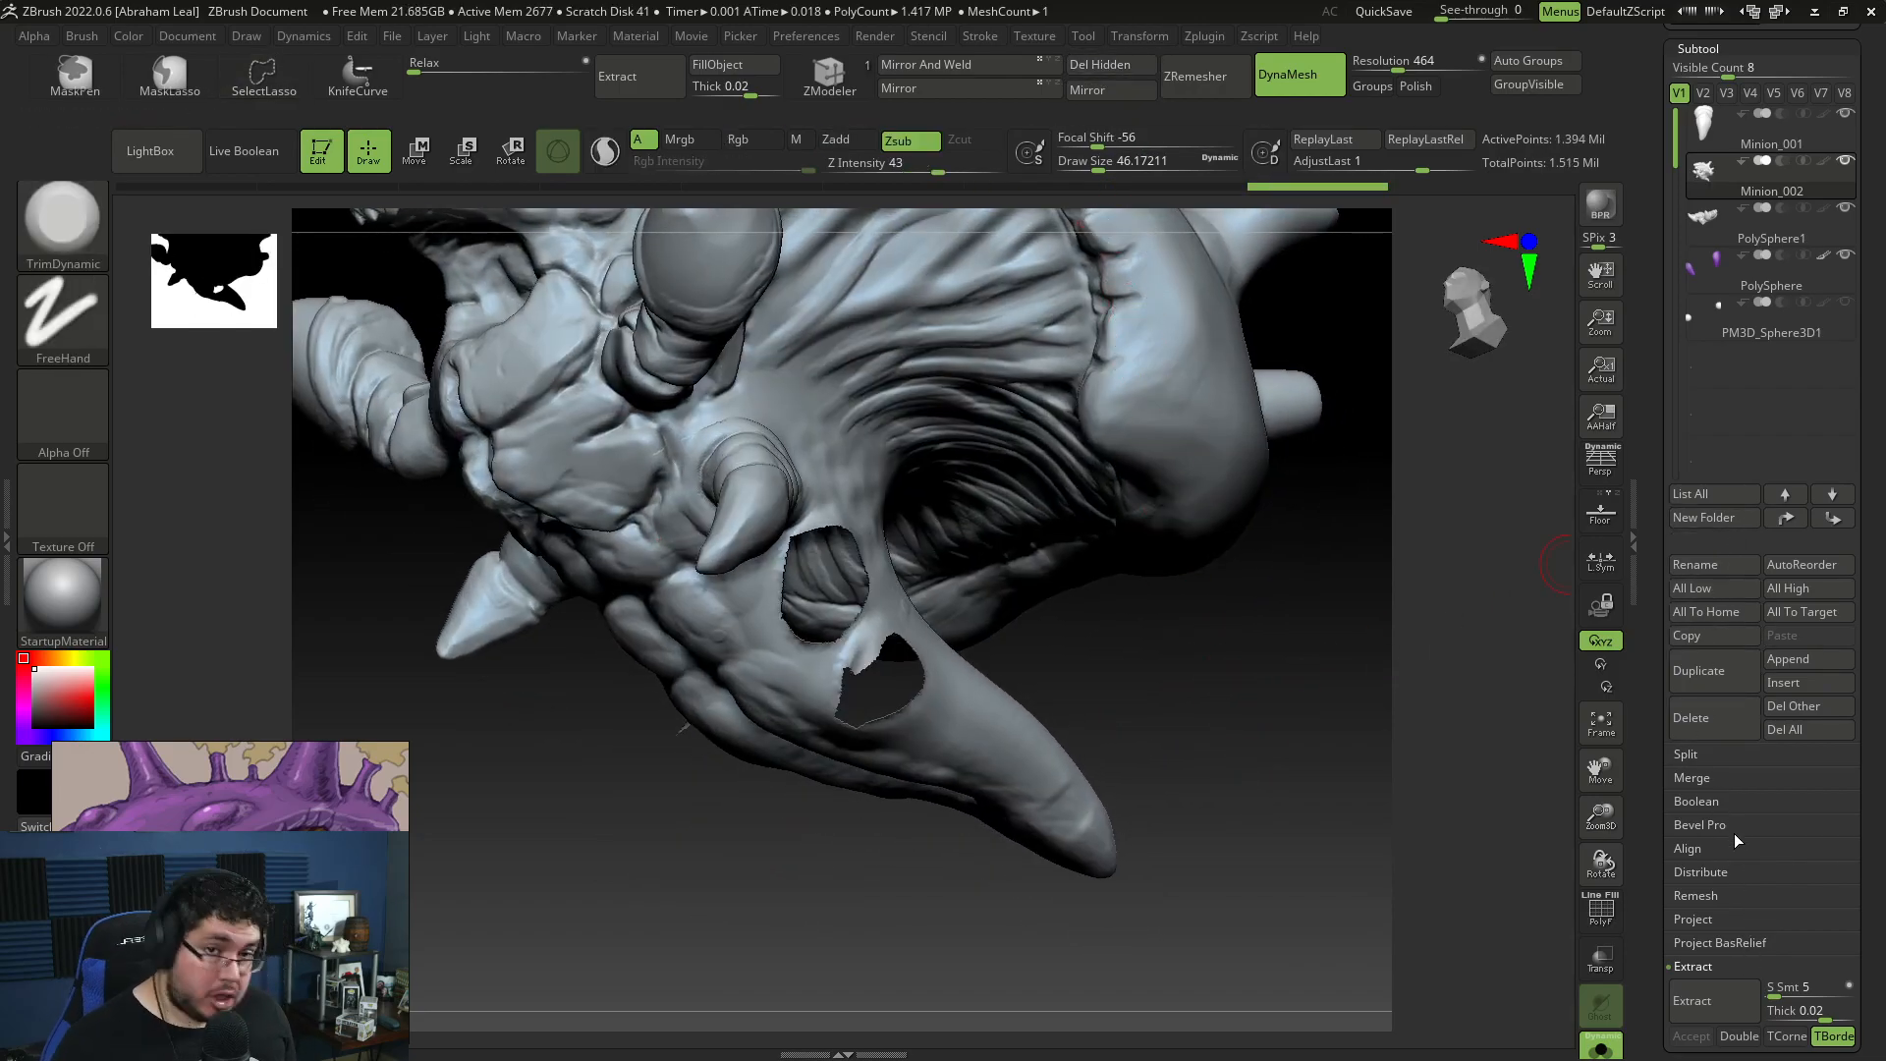
# Step: Try to close the holes left in the body mesh by the removed legs
pyautogui.moveTo(1875, 789); pyautogui.dragTo(1874, 404)
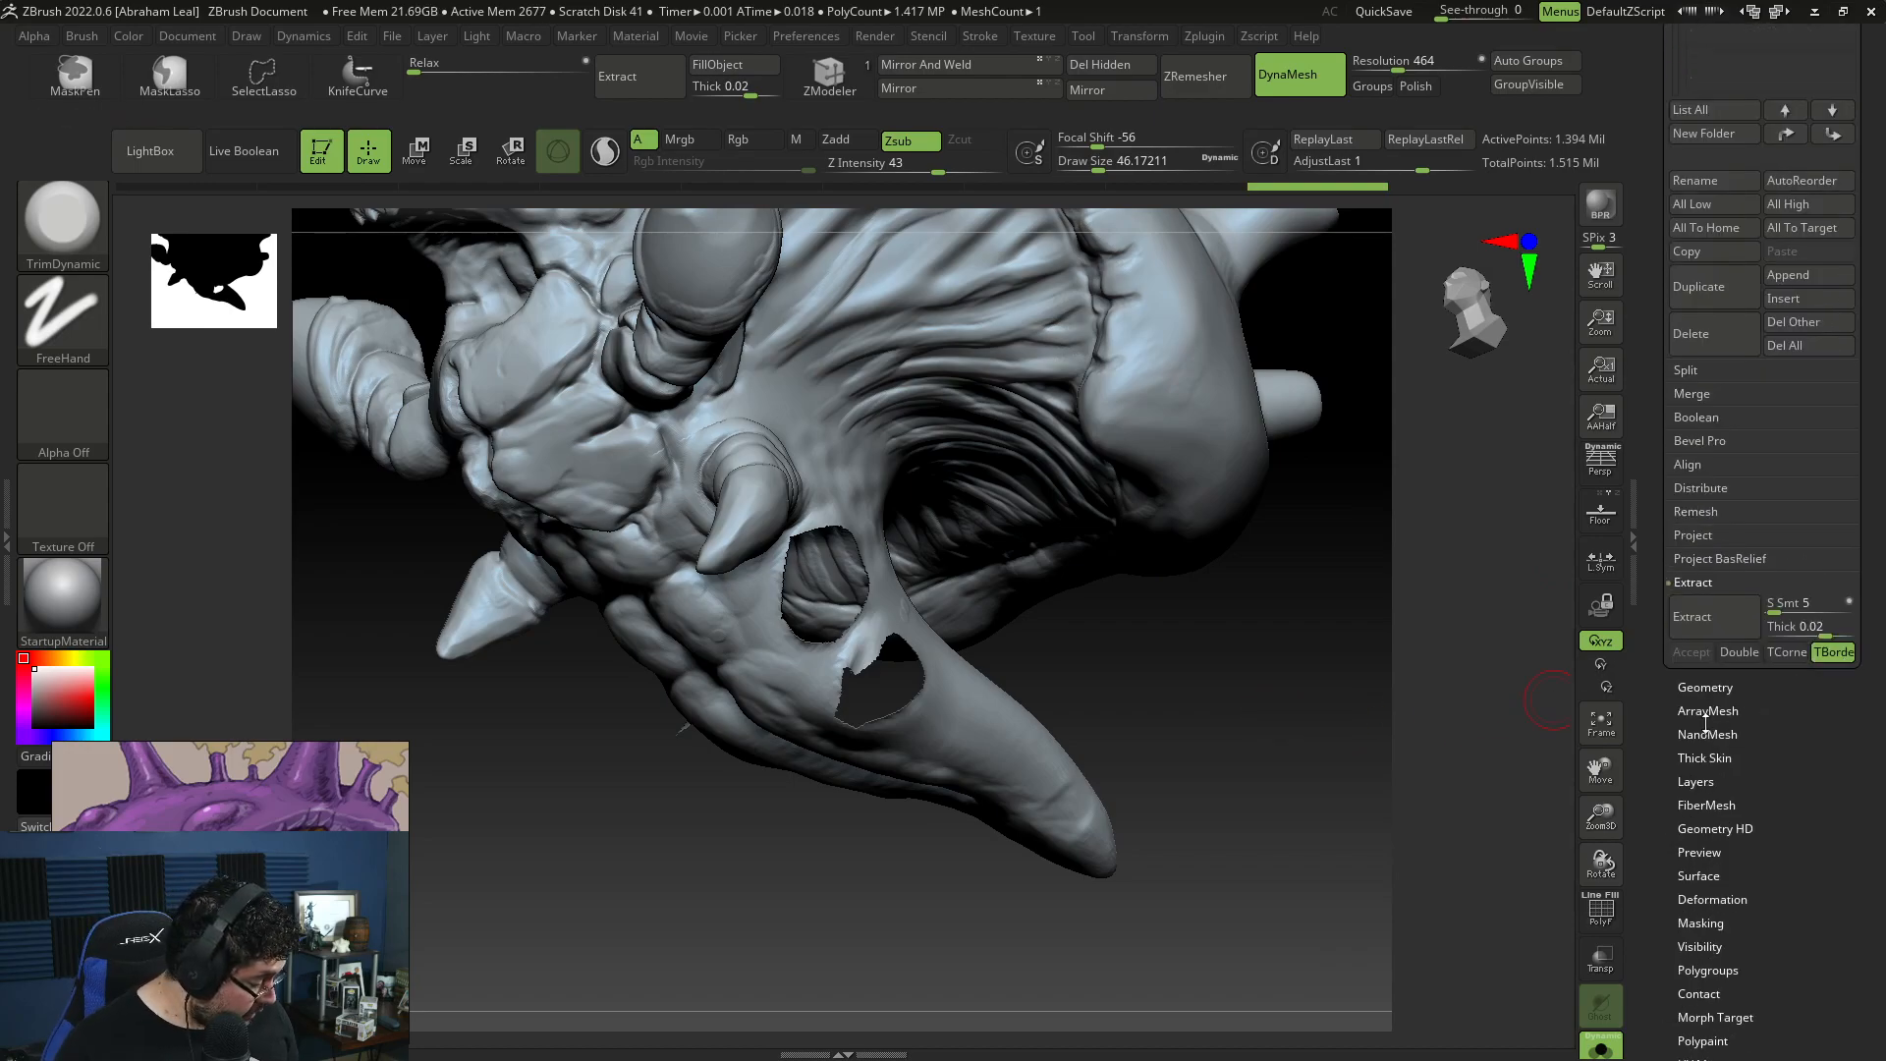
pyautogui.click(1707, 688)
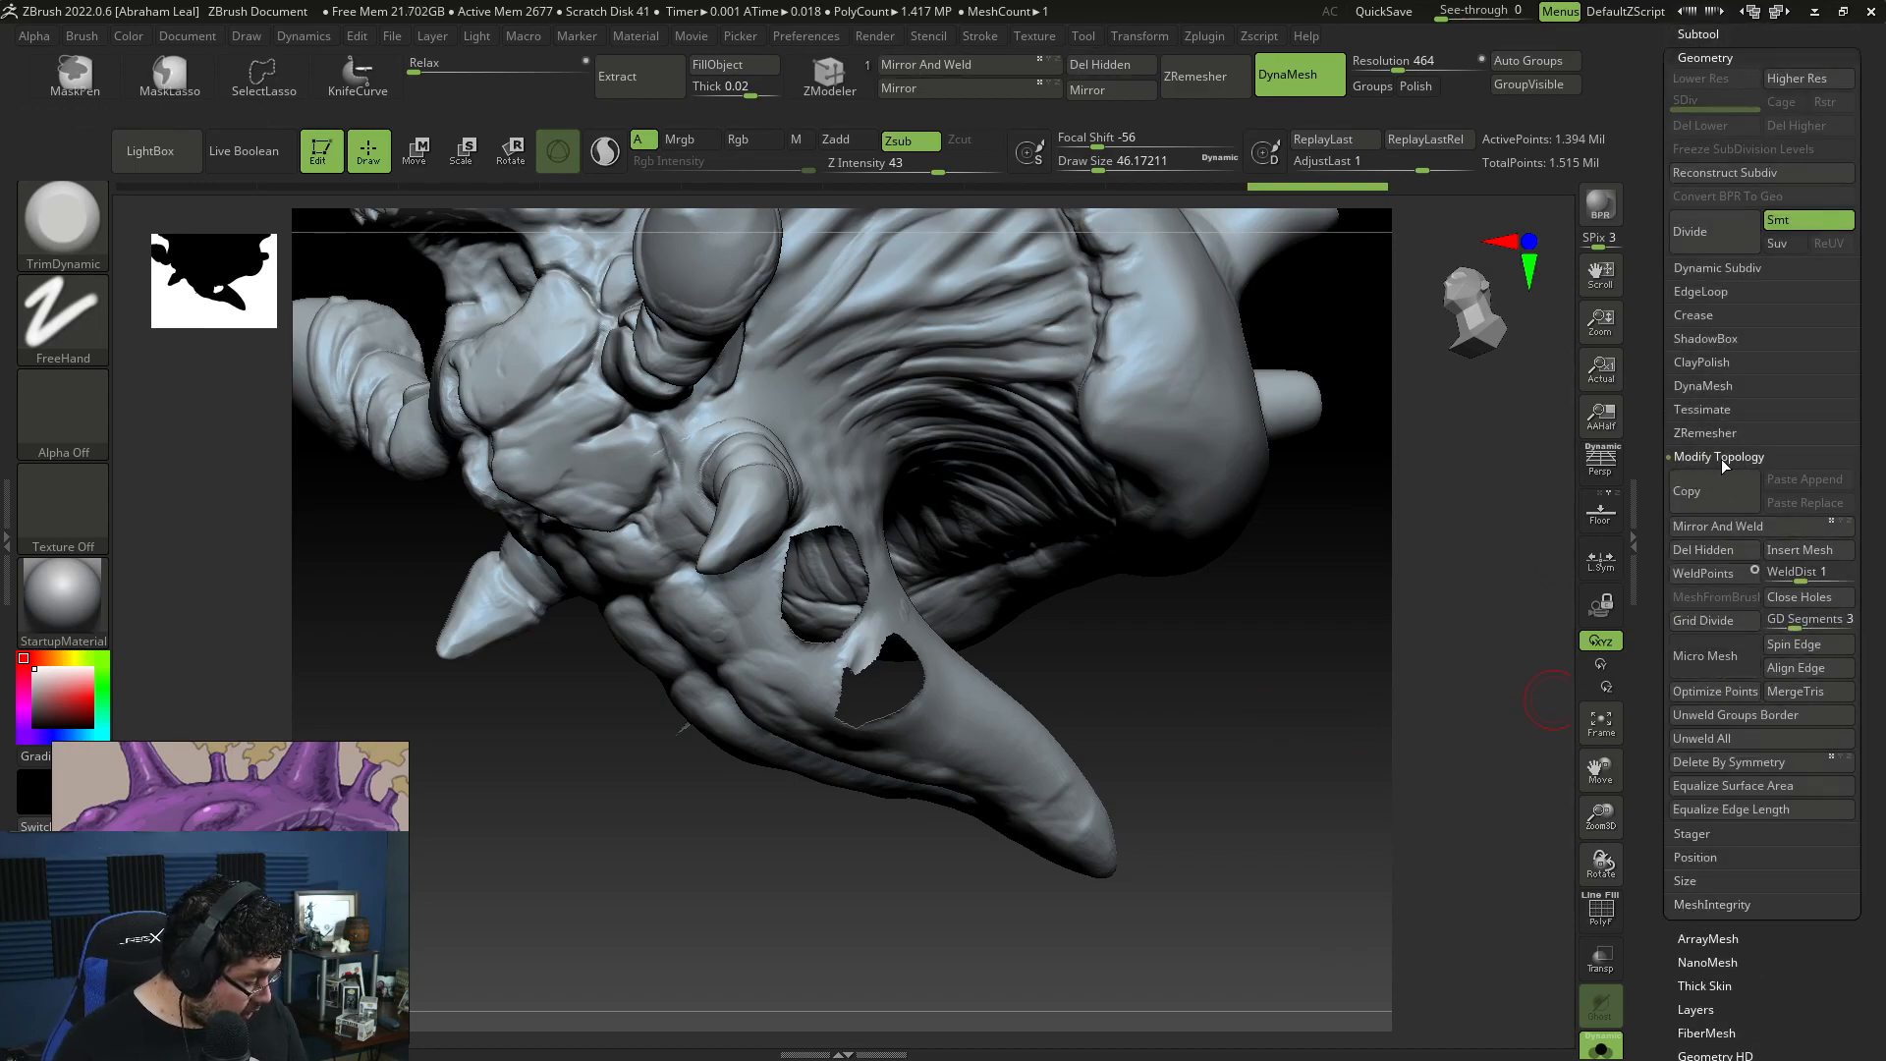
pyautogui.click(1780, 599)
# Step: Show the full creature, select the Minion_001 claw subtool, and duplicate its claw limbs into the middle pair of holes in the body
pyautogui.click(1719, 33)
pyautogui.click(1603, 1048)
pyautogui.moveTo(1239, 933); pyautogui.dragTo(1365, 761)
pyautogui.click(1713, 114)
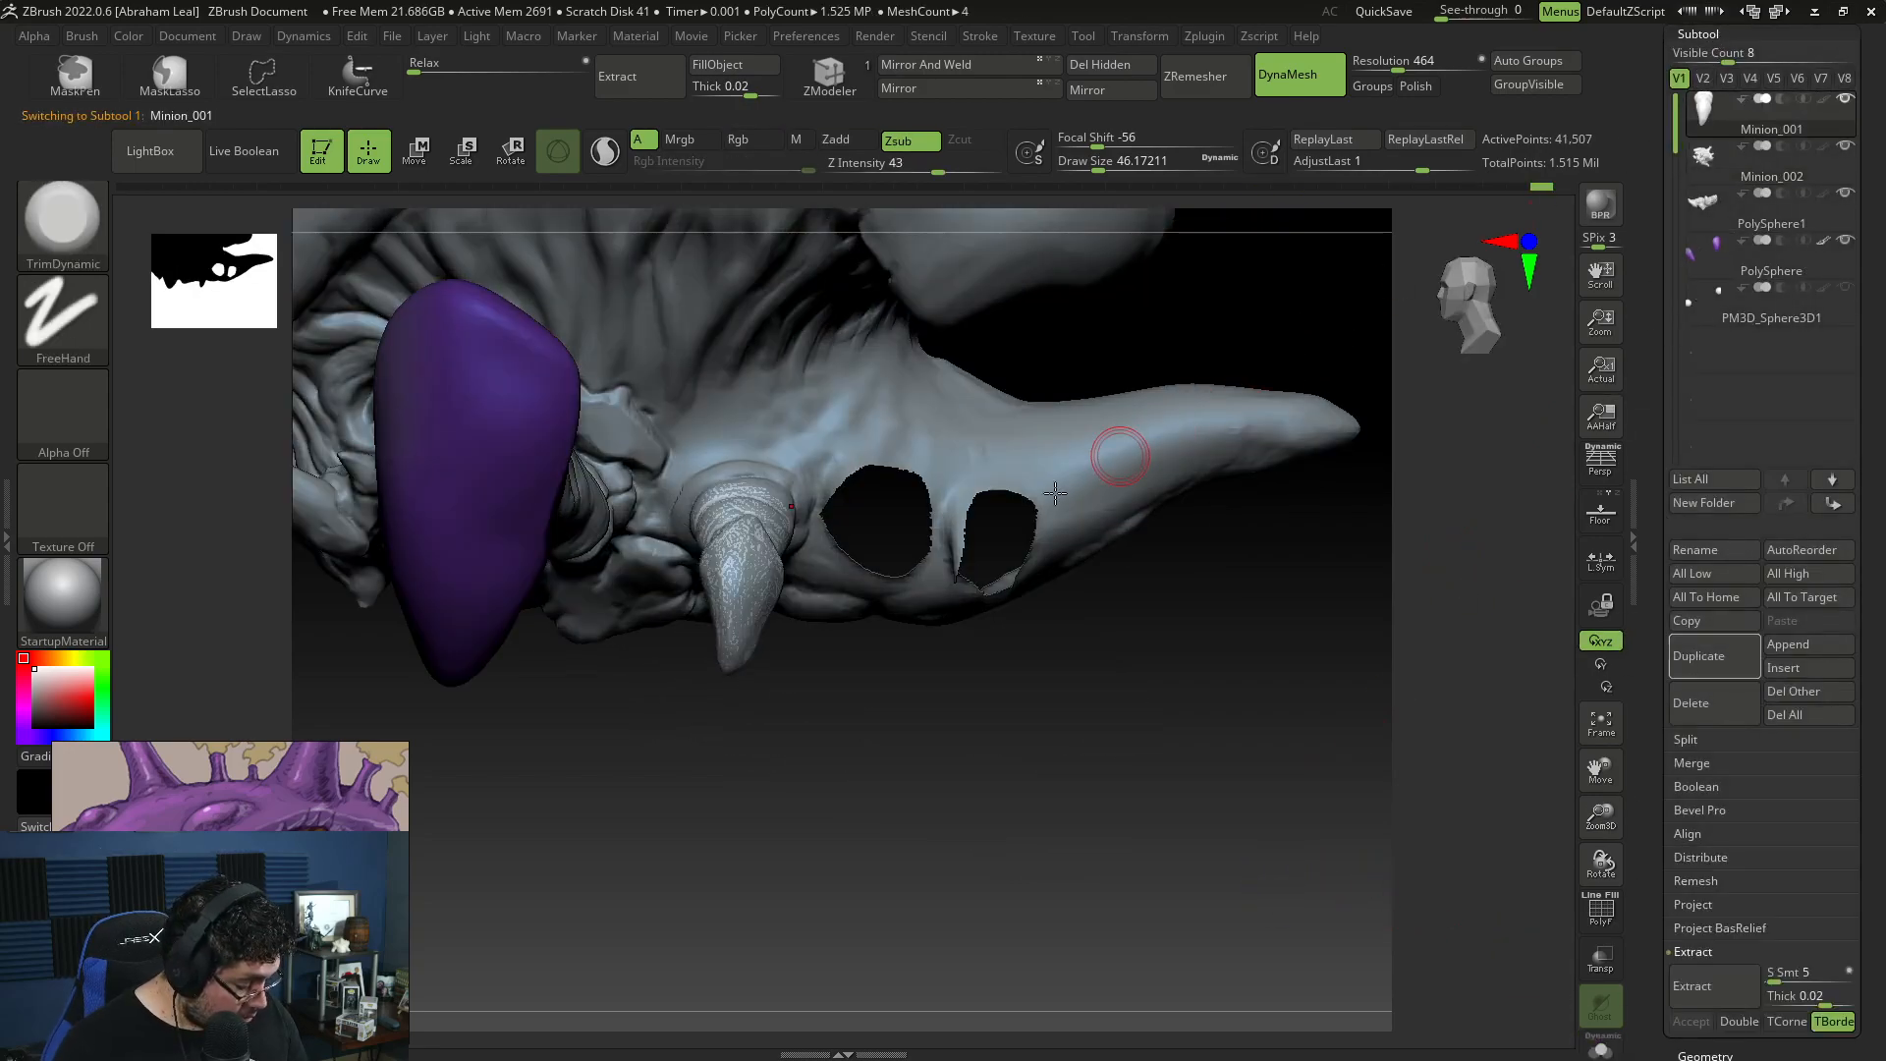
pyautogui.press('w')
pyautogui.keyDown('alt'); pyautogui.click(291, 352); pyautogui.keyUp('alt')
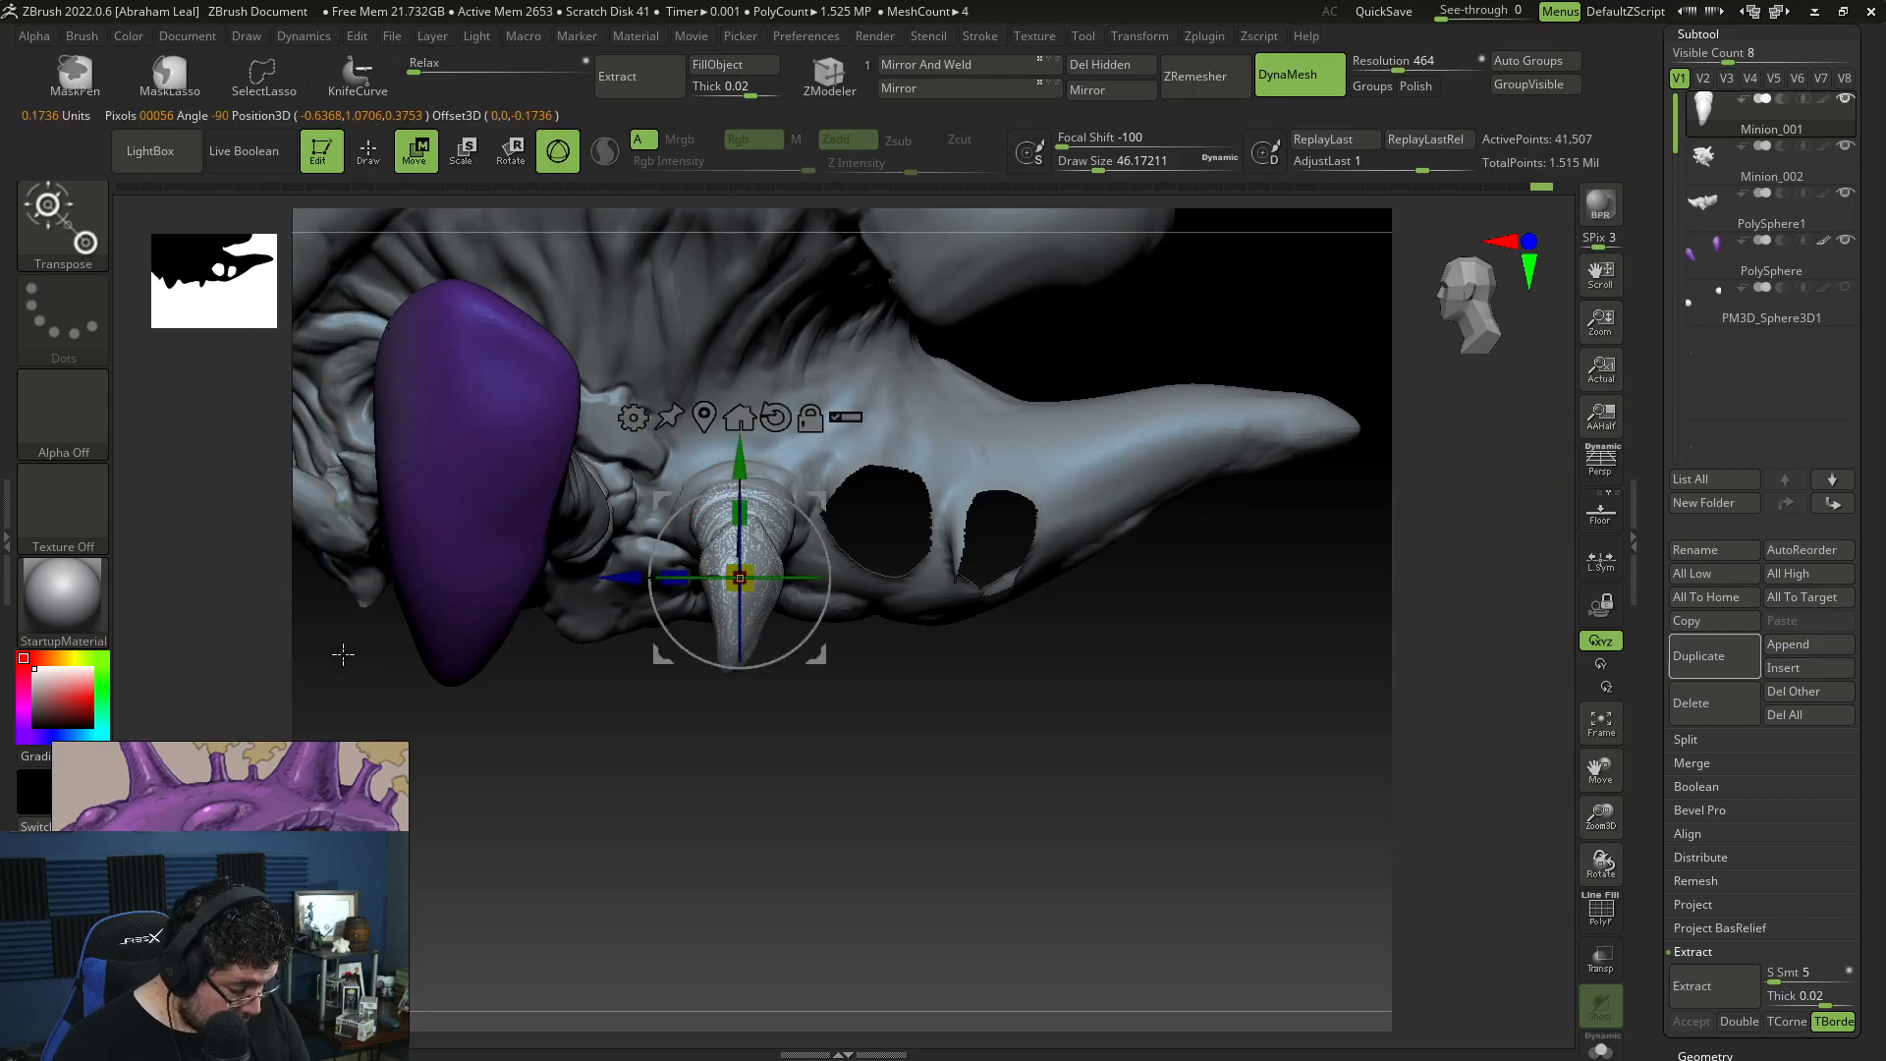
pyautogui.moveTo(634, 579); pyautogui.dragTo(771, 603)
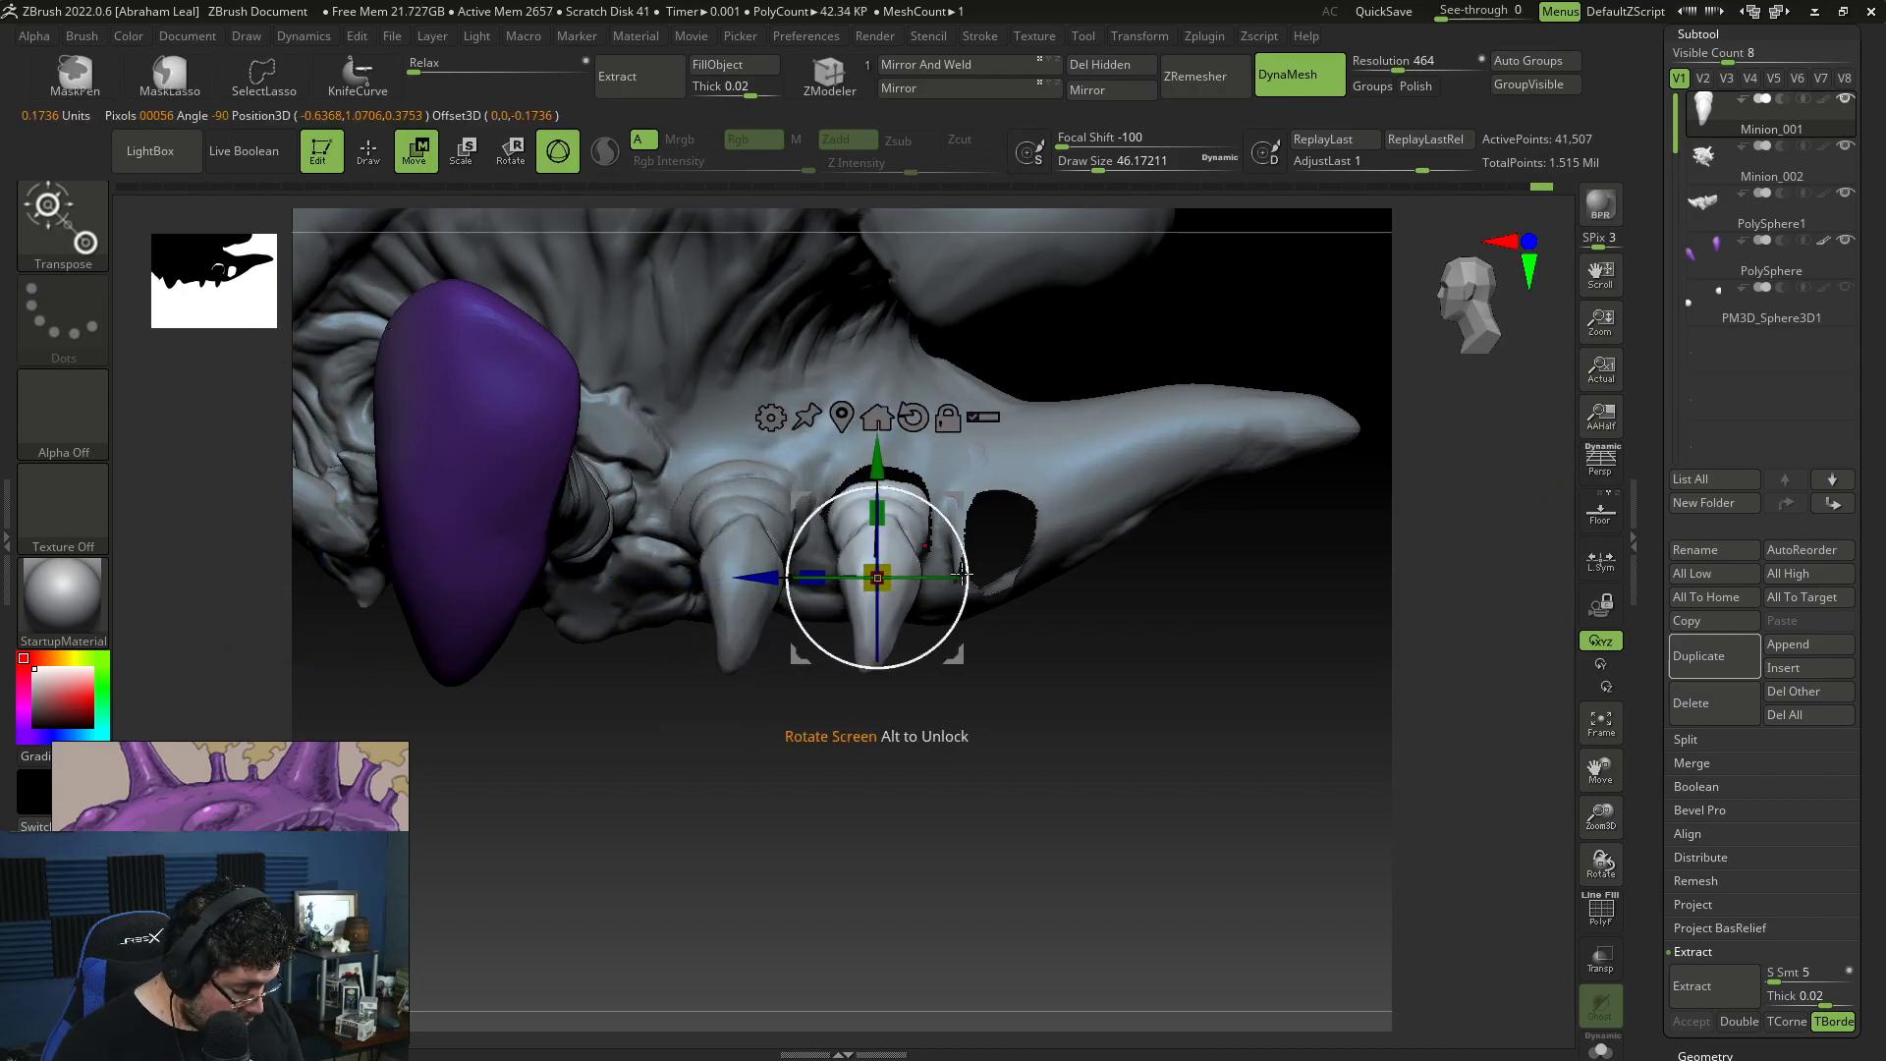
pyautogui.moveTo(893, 588); pyautogui.dragTo(904, 593)
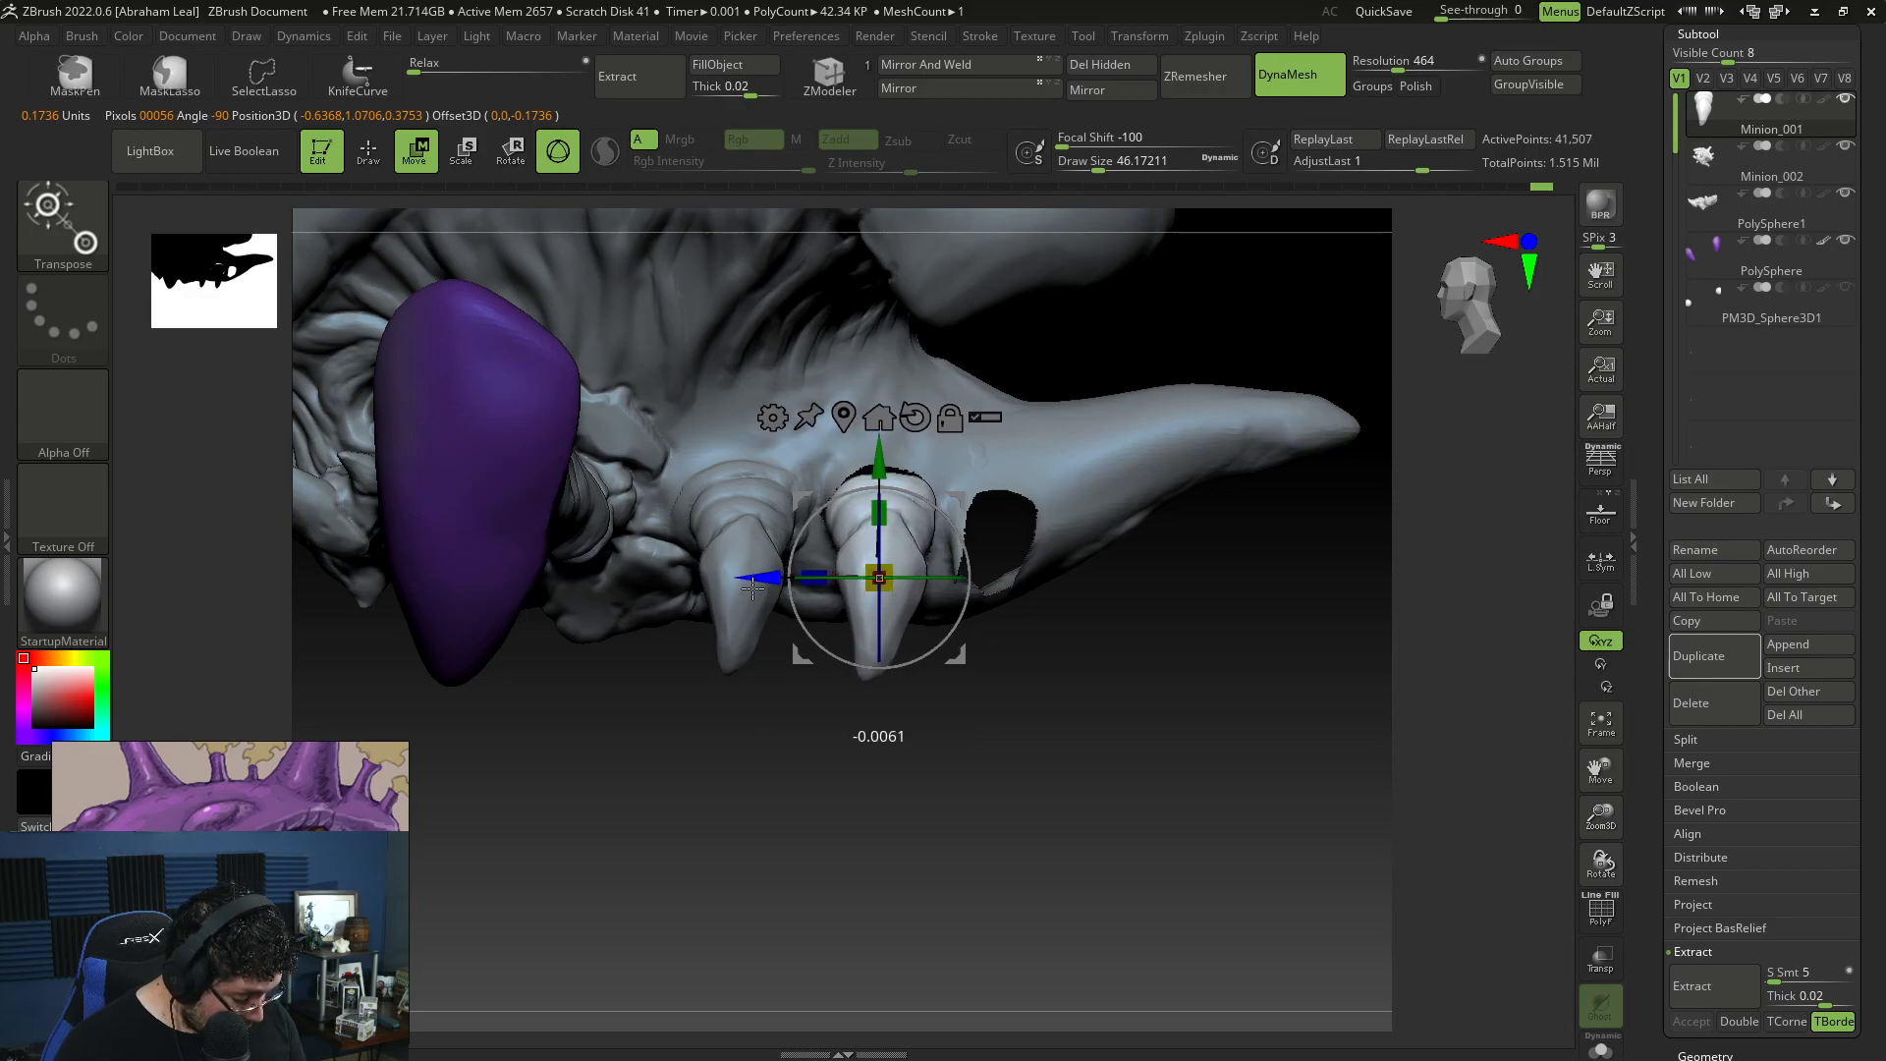
# Step: Duplicate the claw limbs again into the rear pair of holes, shift the copy inward and adjust its height against the body
pyautogui.moveTo(743, 587); pyautogui.dragTo(974, 587)
pyautogui.moveTo(918, 722); pyautogui.dragTo(1104, 670)
pyautogui.keyDown('ctrl'); pyautogui.moveTo(1154, 778); pyautogui.dragTo(1177, 807); pyautogui.keyUp('ctrl')
pyautogui.moveTo(1111, 580); pyautogui.dragTo(1075, 580)
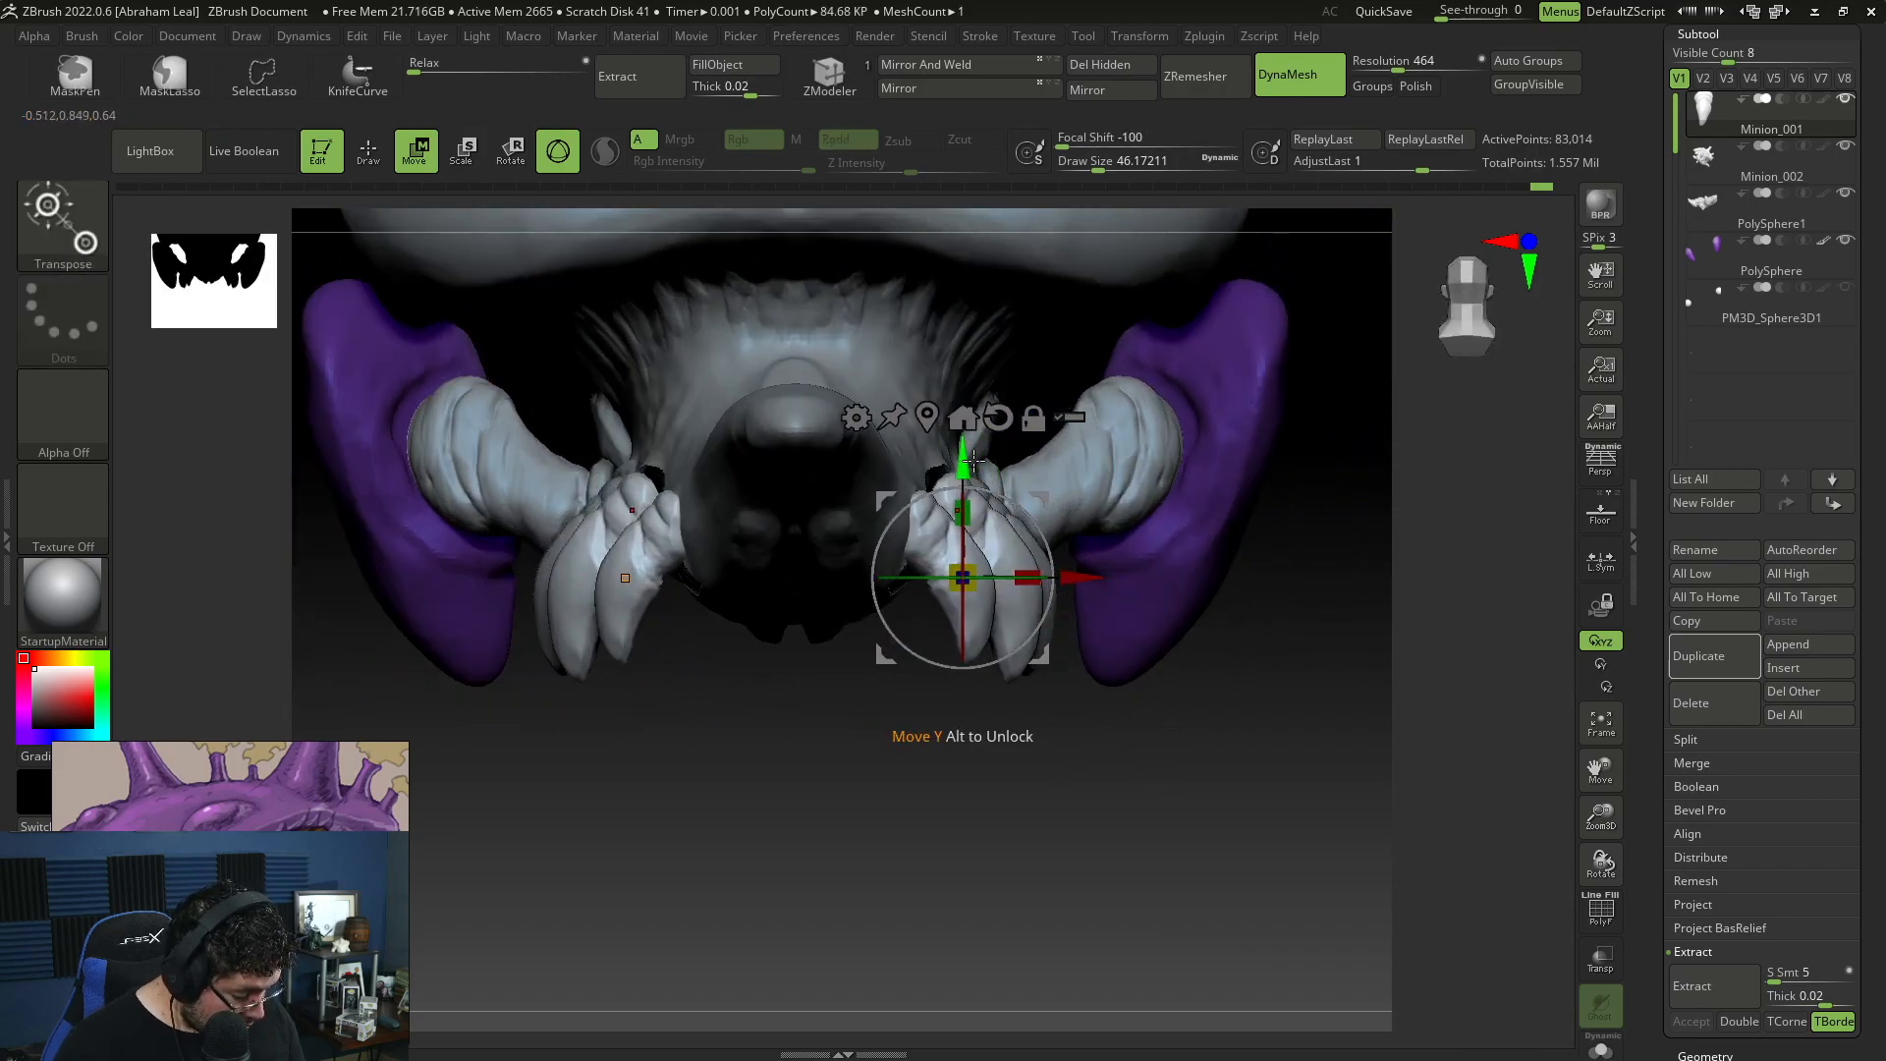
pyautogui.moveTo(962, 748); pyautogui.dragTo(1061, 597)
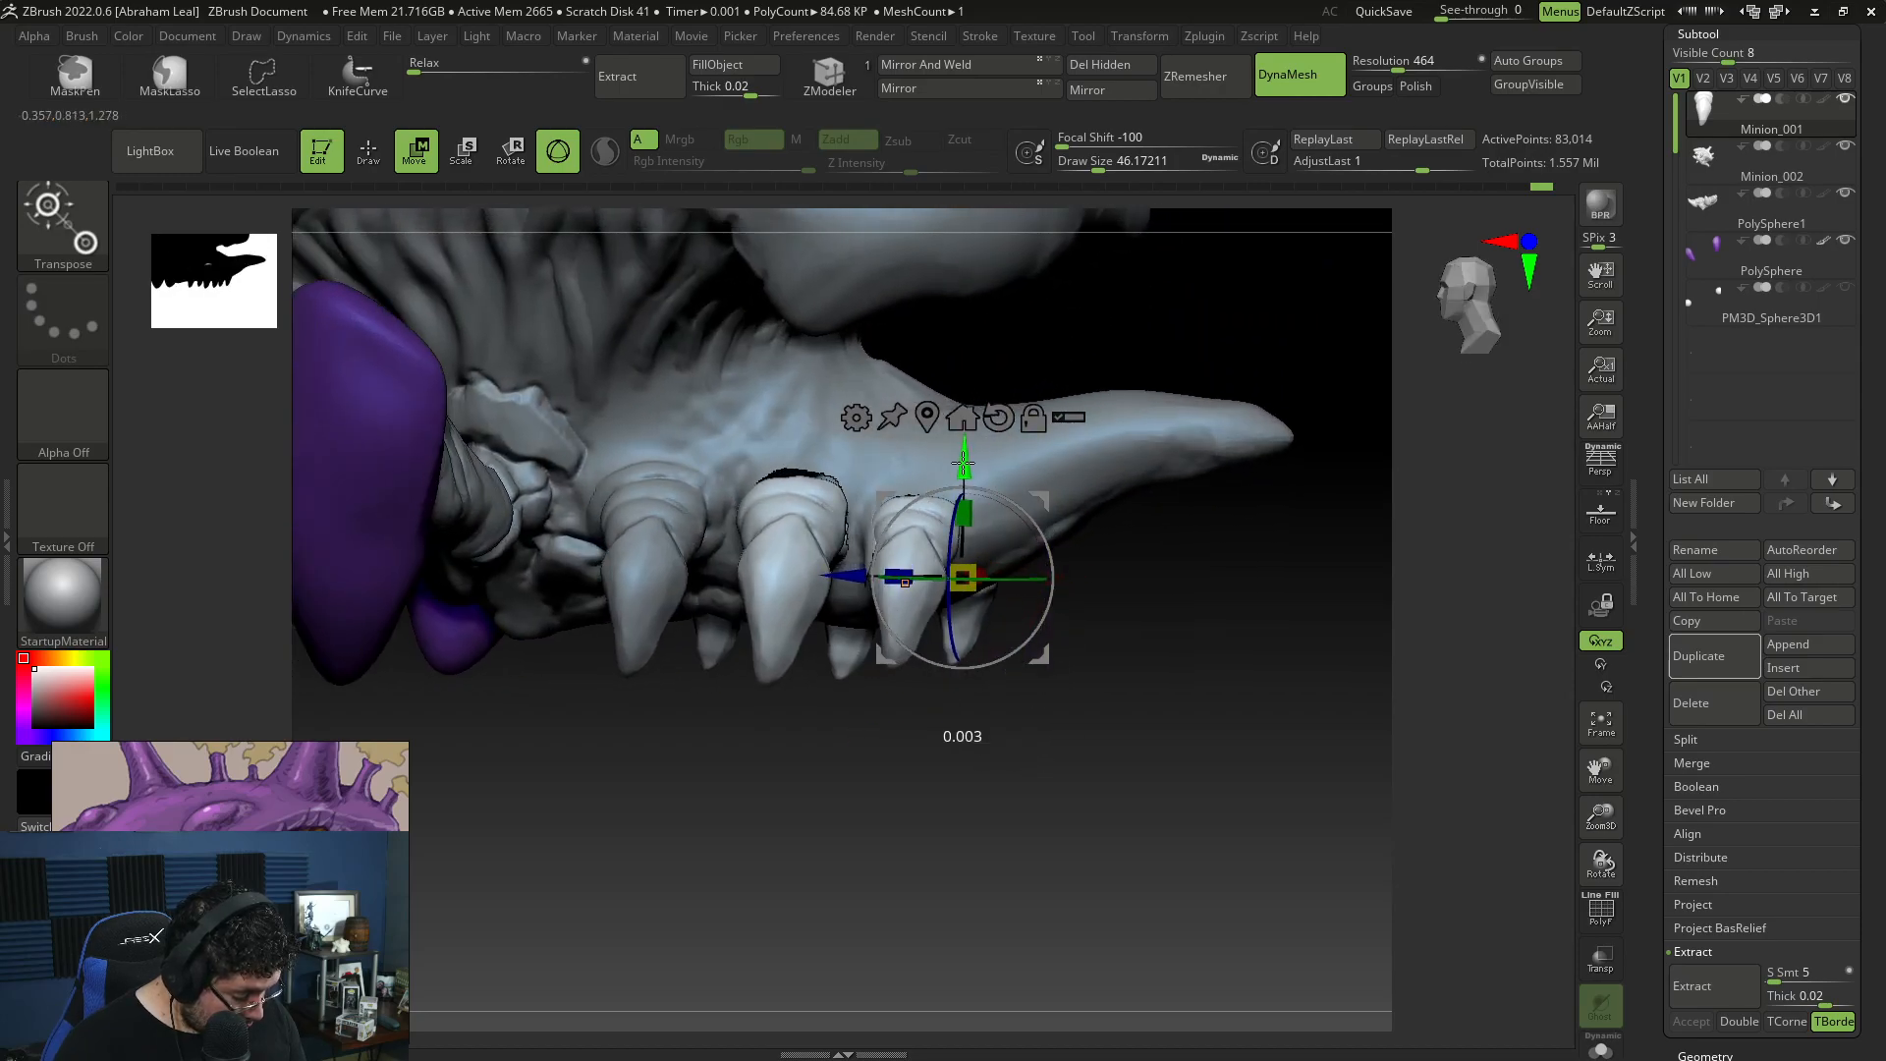
pyautogui.moveTo(1178, 649); pyautogui.dragTo(1187, 644)
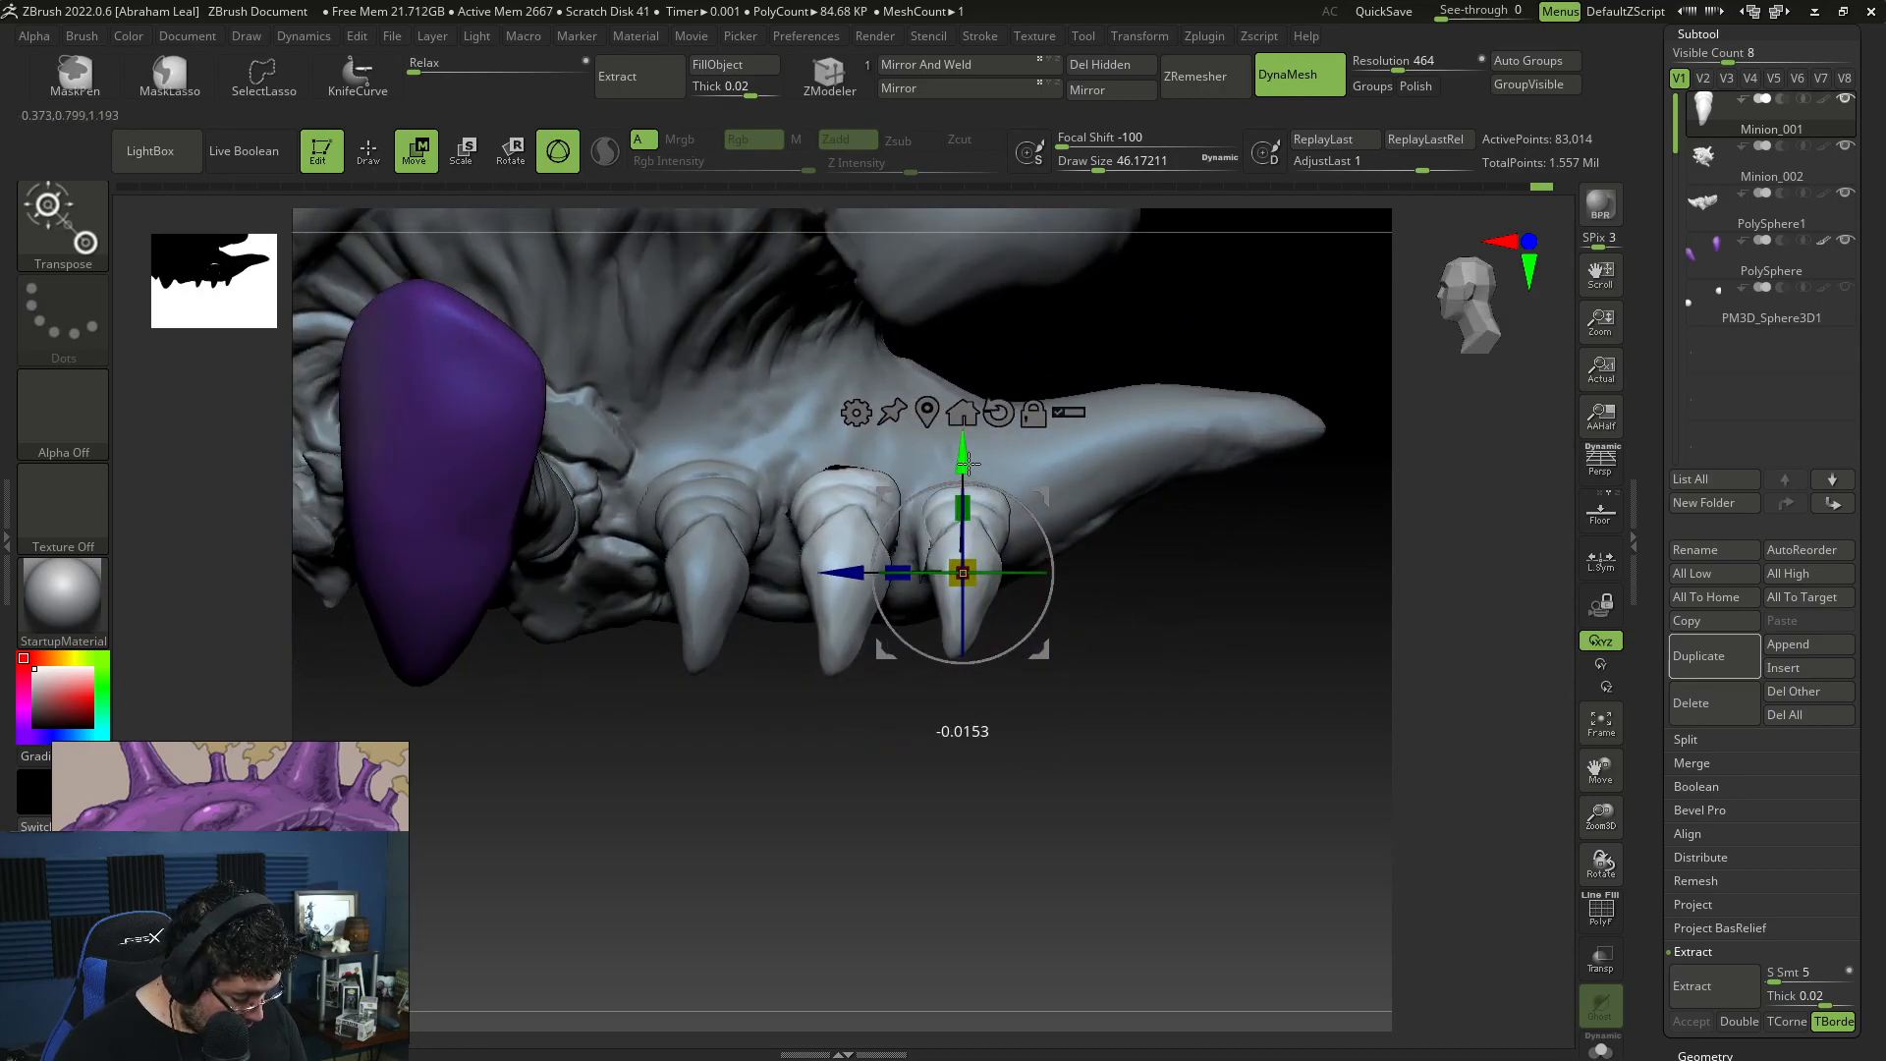
# Step: Reshape the duplicated claw limbs with the Move brush at draw sizes about 136 to 187 so their bases cover the holes
pyautogui.press('q')
pyautogui.press('b')
pyautogui.press('m')
pyautogui.press('v')
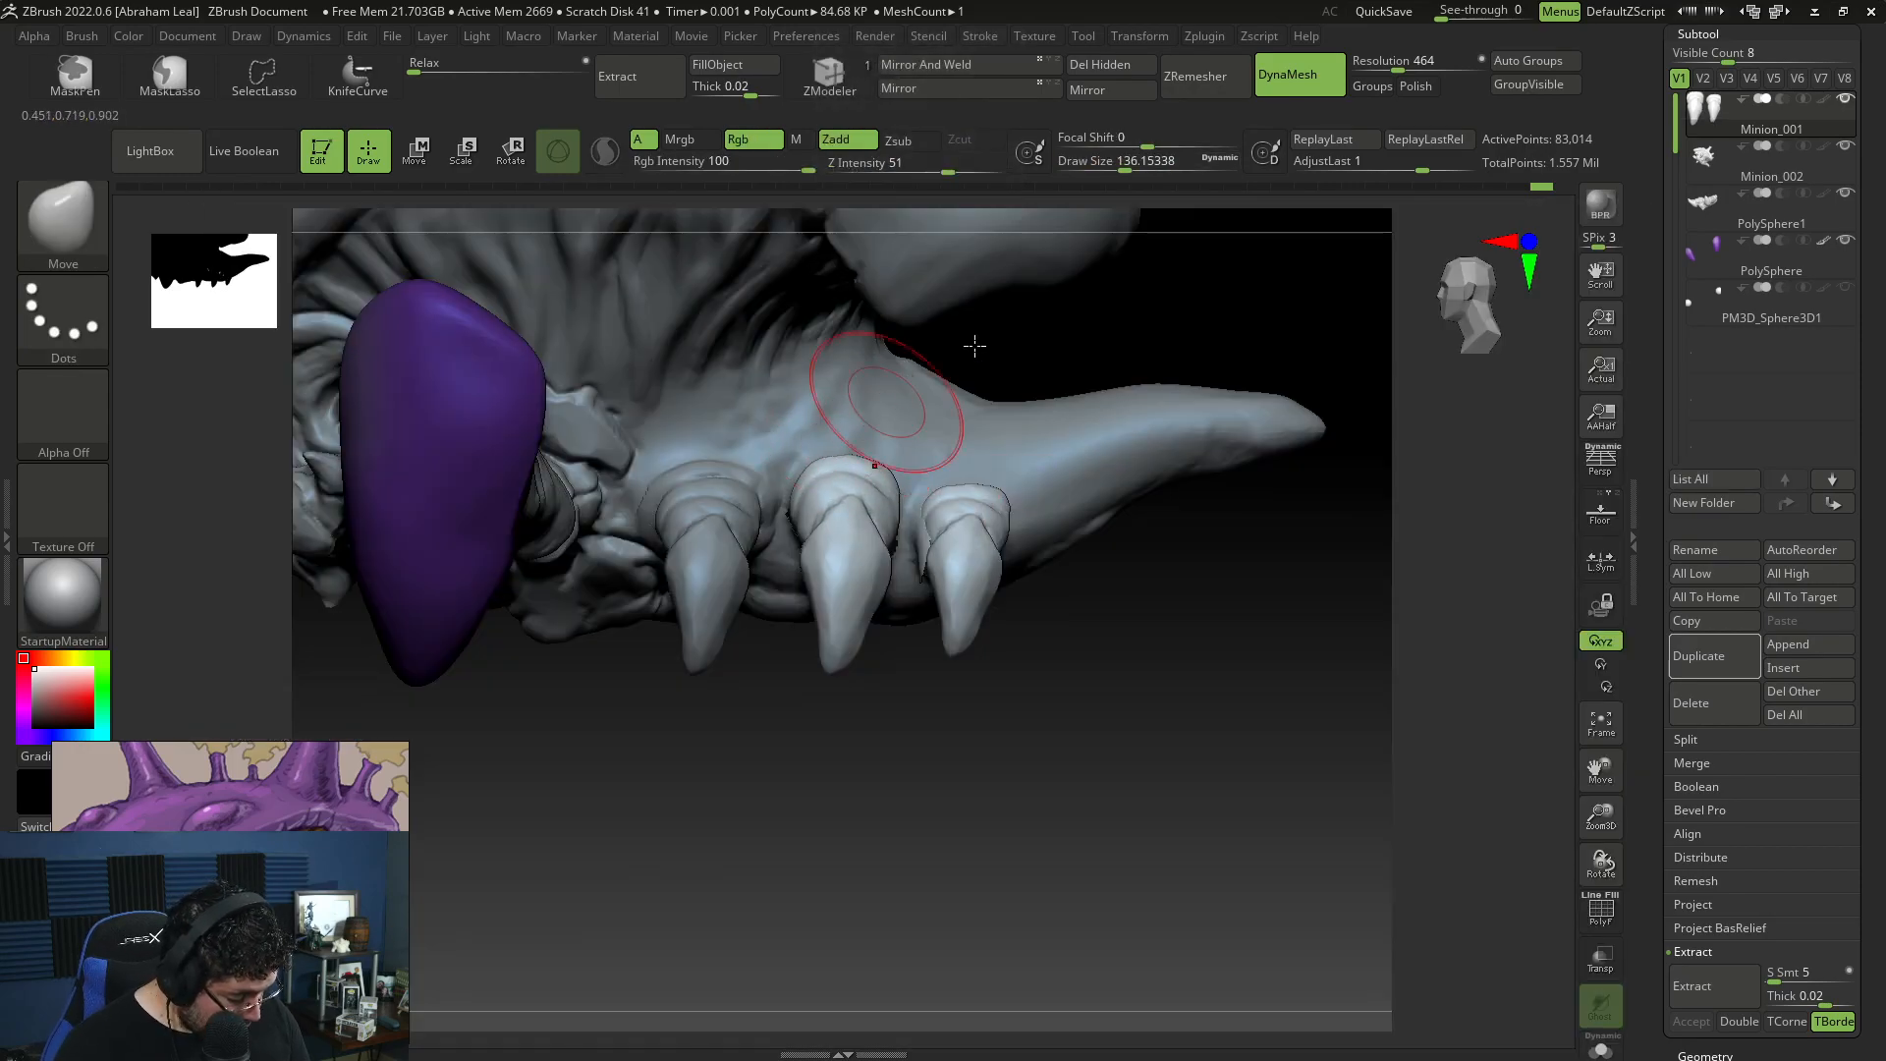
pyautogui.moveTo(943, 362); pyautogui.dragTo(781, 442)
pyautogui.press('space')
pyautogui.click(892, 442)
pyautogui.moveTo(896, 482)
pyautogui.mouseDown(button='right')
pyautogui.moveTo(908, 397)
pyautogui.moveTo(895, 458)
pyautogui.mouseUp(button='right')
pyautogui.moveTo(1491, 491); pyautogui.dragTo(1290, 553, button='right')
pyautogui.hotkey('ctrl', 'z')
pyautogui.hotkey('ctrl', 'shift', 'z')
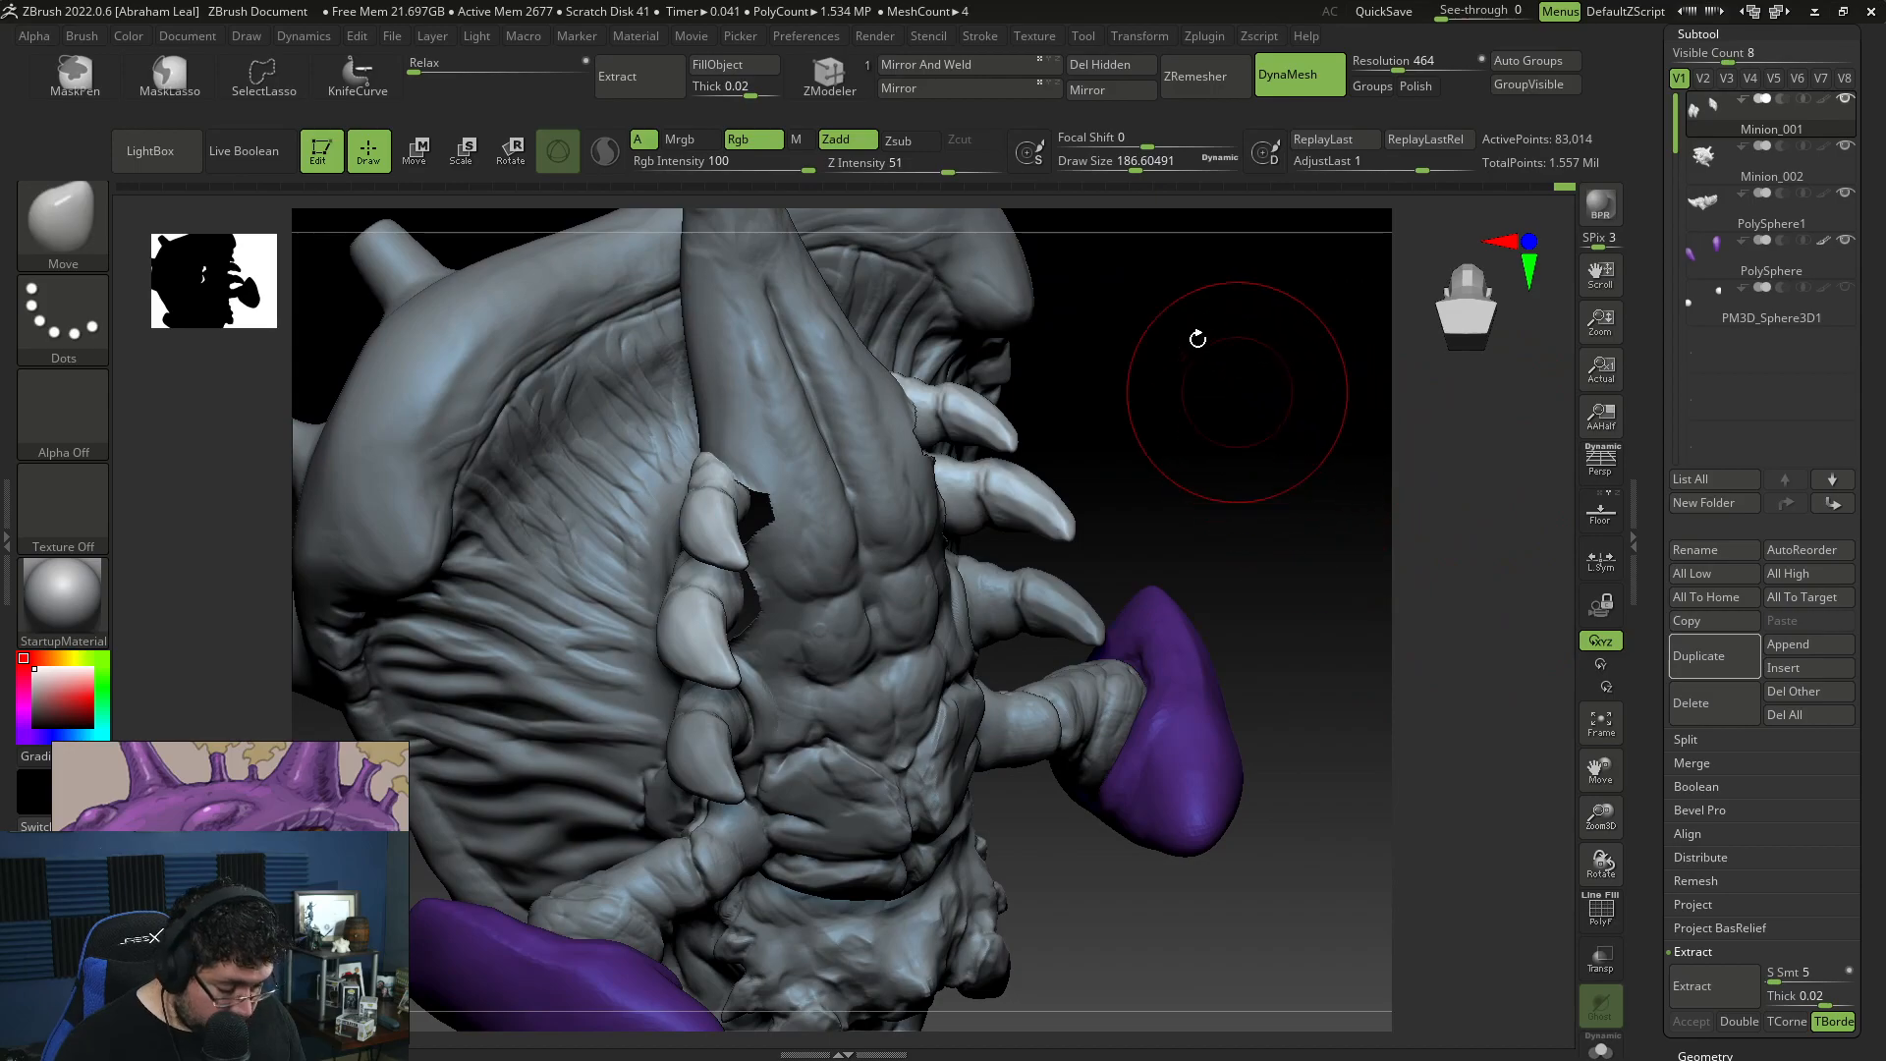
pyautogui.keyDown('ctrl'); pyautogui.moveTo(1279, 356); pyautogui.dragTo(1289, 467); pyautogui.keyUp('ctrl')
pyautogui.moveTo(1279, 503); pyautogui.dragTo(1272, 416, button='right')
pyautogui.keyDown('ctrl'); pyautogui.moveTo(1272, 416); pyautogui.dragTo(1286, 472); pyautogui.keyUp('ctrl')
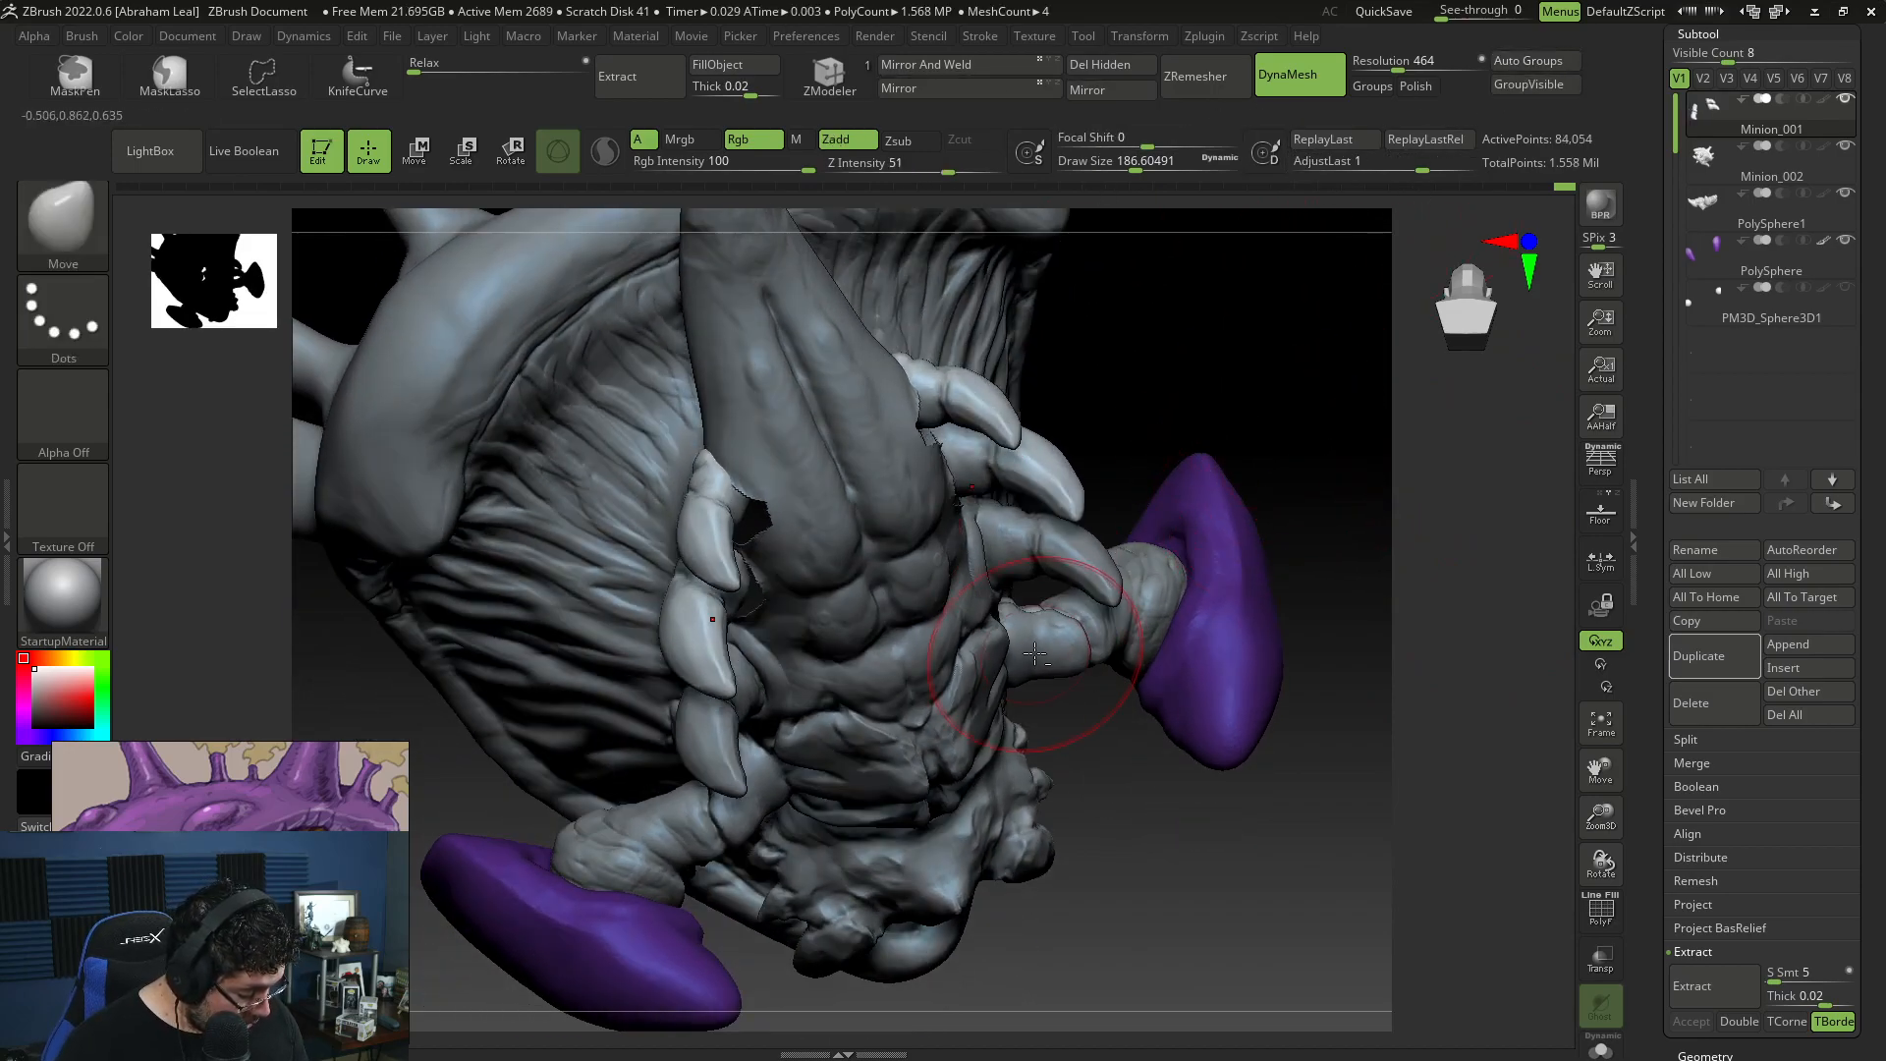
pyautogui.moveTo(1370, 555); pyautogui.dragTo(1316, 506, button='right')
# Step: Select the Minion_002 body and pull the hole edges toward the rear claw bases with the Move brush at draw size about 154
pyautogui.keyDown('alt'); pyautogui.click(1033, 531); pyautogui.keyUp('alt')
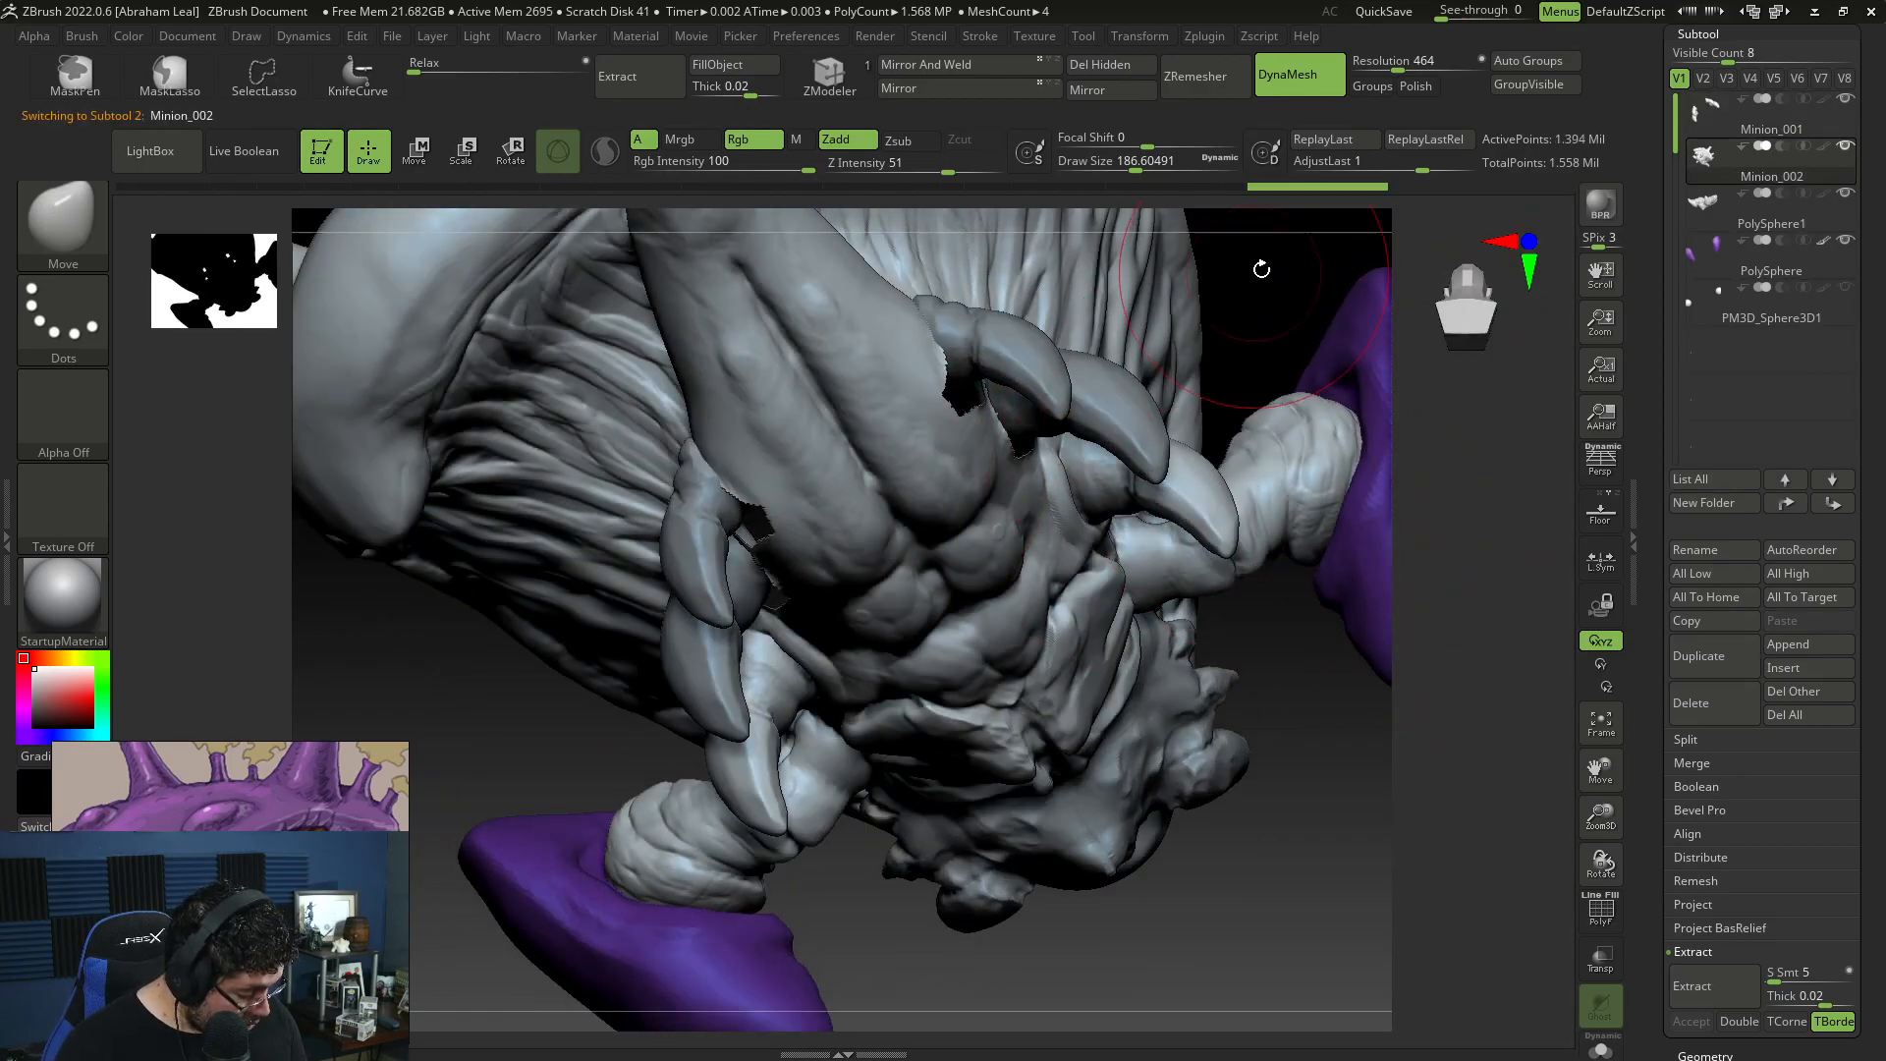
pyautogui.moveTo(949, 414); pyautogui.dragTo(960, 376)
pyautogui.moveTo(1297, 472); pyautogui.dragTo(1105, 427, button='right')
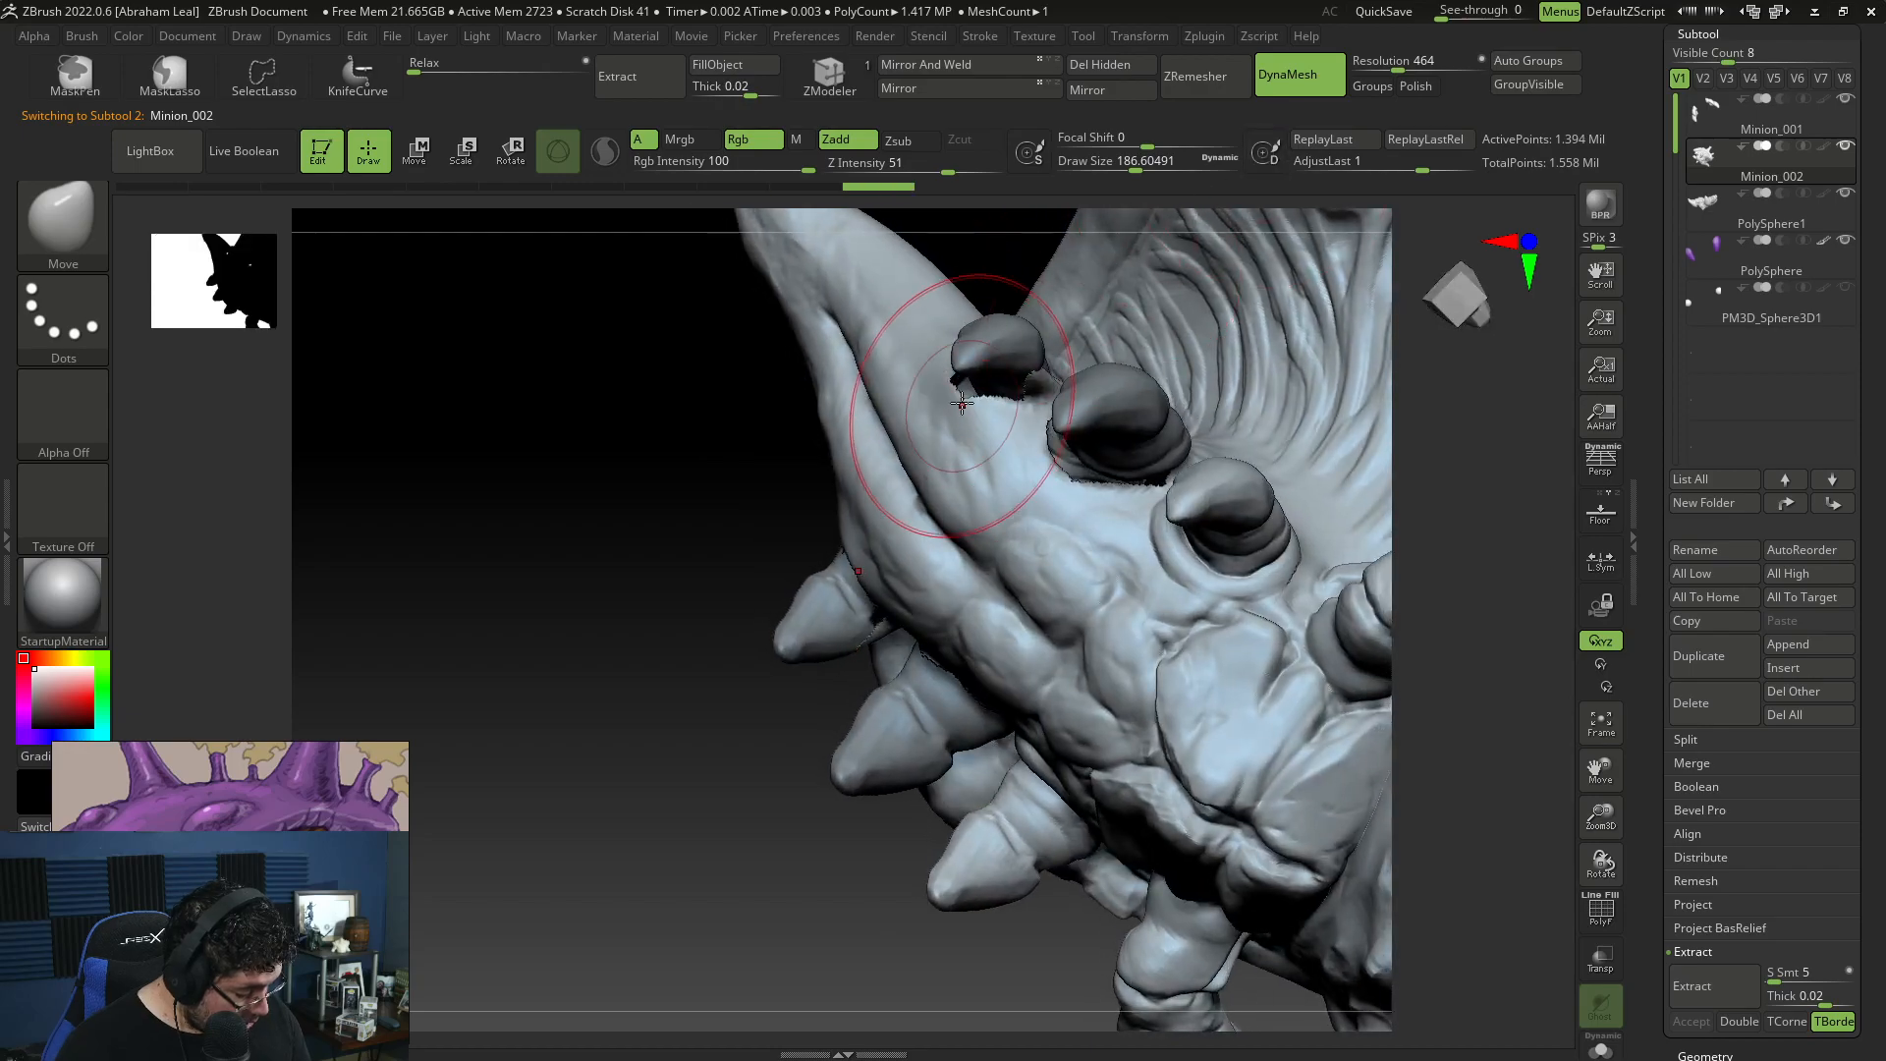
pyautogui.keyDown('shift'); pyautogui.moveTo(975, 403); pyautogui.dragTo(999, 409); pyautogui.keyUp('shift')
pyautogui.hotkey('ctrl', 'z')
pyautogui.hotkey('ctrl', 'z')
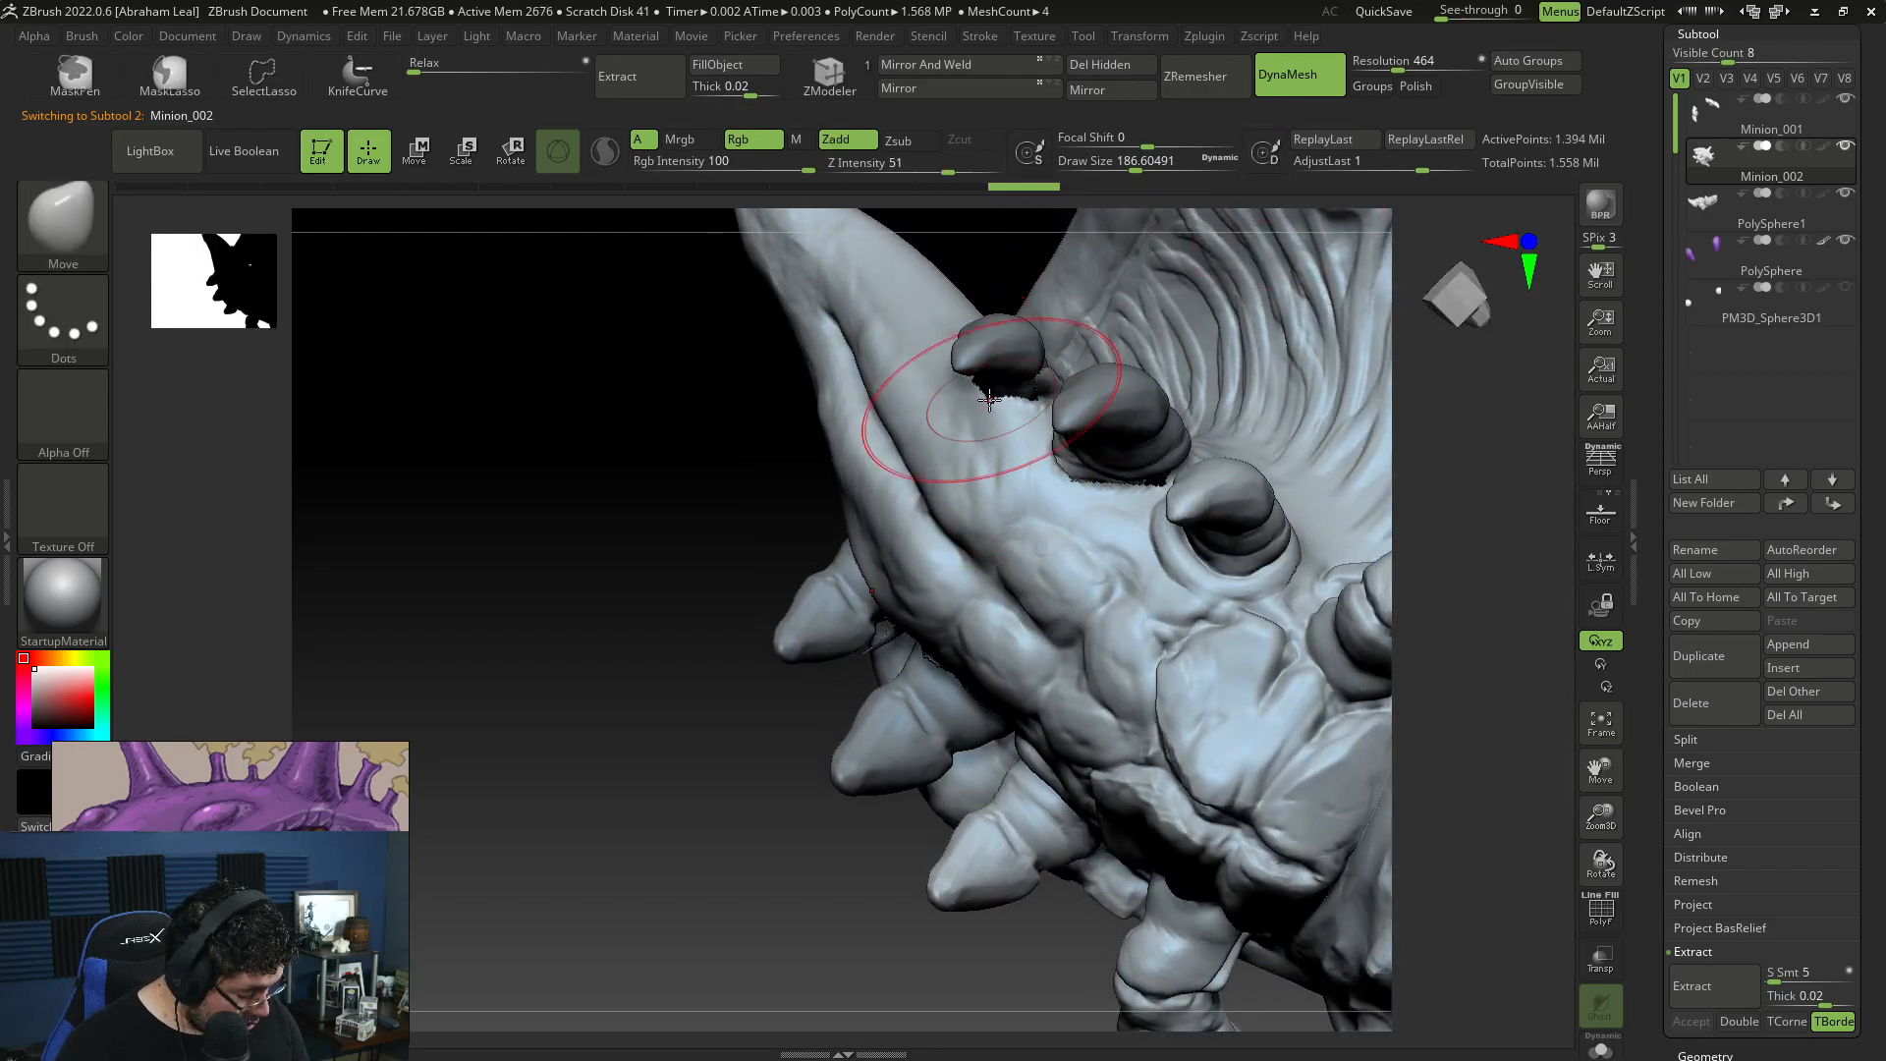
pyautogui.moveTo(783, 457); pyautogui.dragTo(1024, 420)
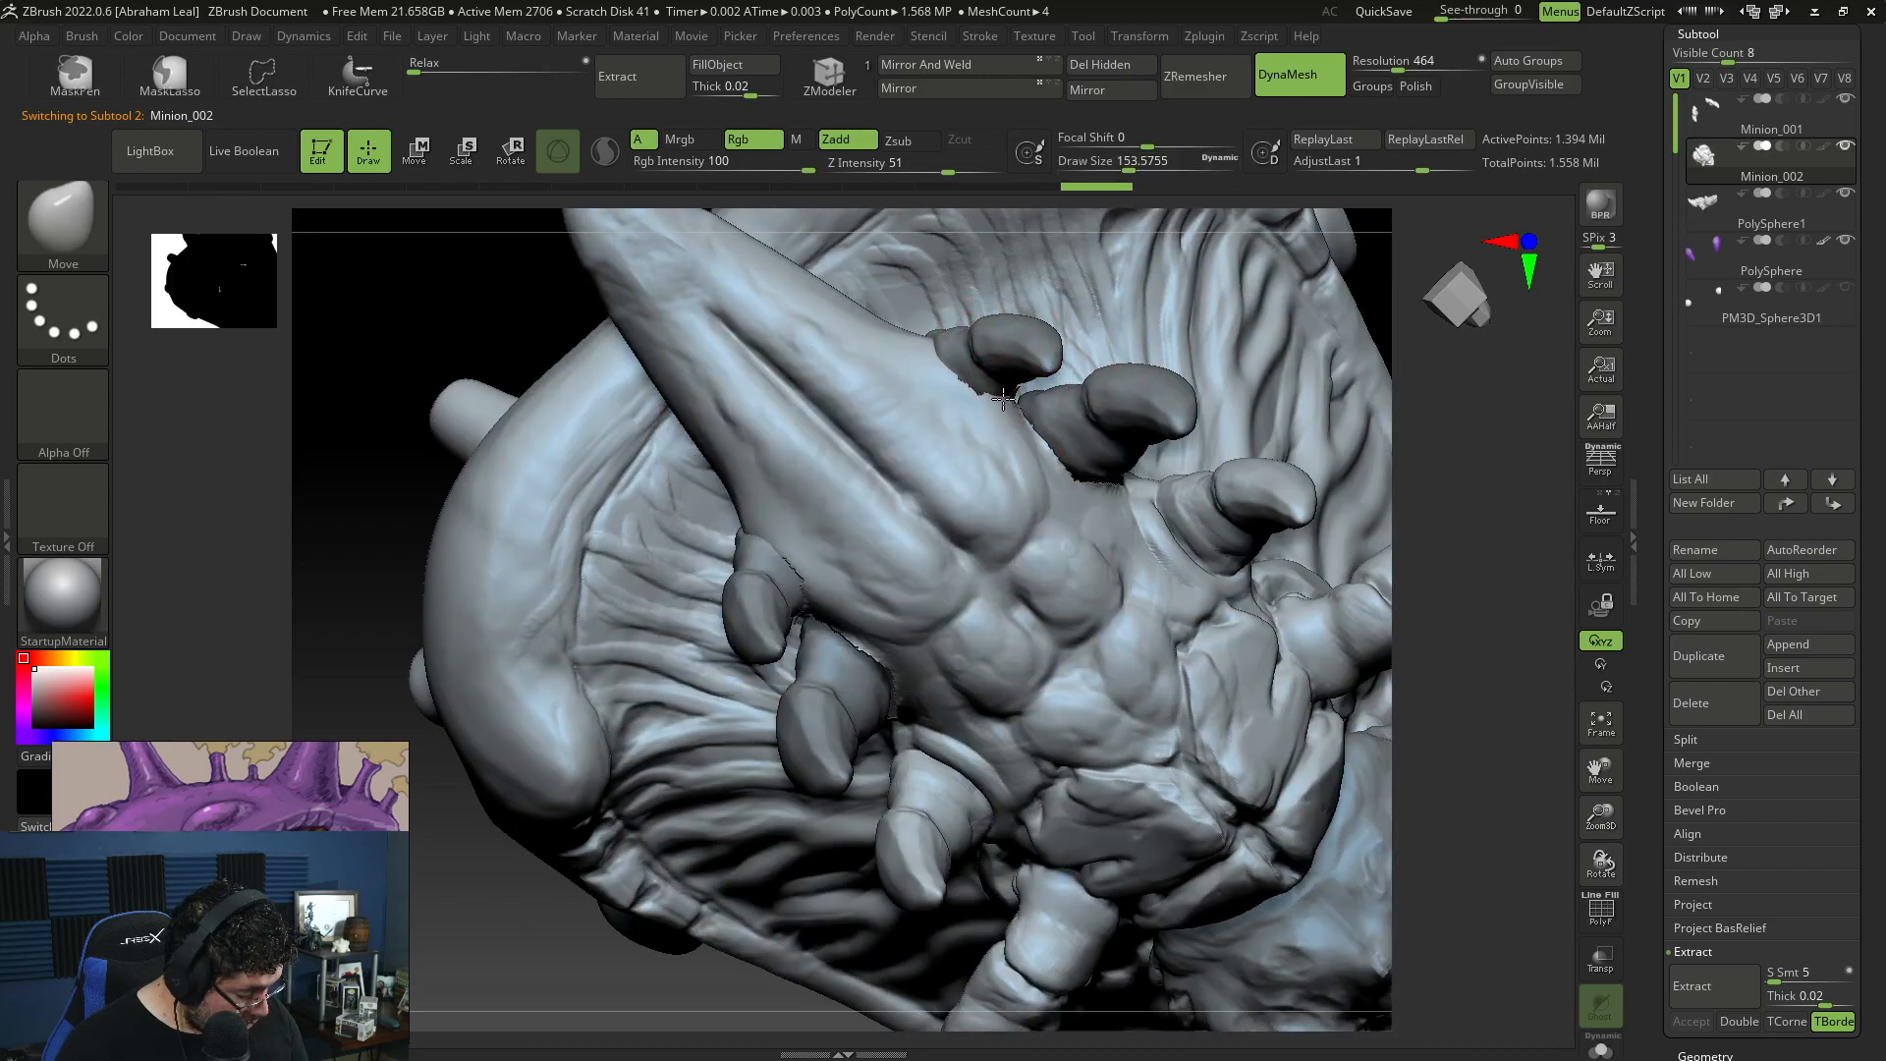
pyautogui.keyDown('shift'); pyautogui.moveTo(1440, 343); pyautogui.dragTo(1277, 351); pyautogui.keyUp('shift')
pyautogui.moveTo(1453, 422)
pyautogui.mouseDown()
pyautogui.moveTo(1473, 648)
pyautogui.moveTo(1467, 621)
pyautogui.moveTo(1158, 586)
pyautogui.moveTo(1240, 770)
pyautogui.moveTo(1267, 752)
pyautogui.mouseUp()
pyautogui.moveTo(1111, 425); pyautogui.dragTo(1154, 385)
pyautogui.moveTo(1536, 560)
pyautogui.mouseDown()
pyautogui.moveTo(1452, 581)
pyautogui.moveTo(1473, 551)
pyautogui.moveTo(1409, 691)
pyautogui.mouseUp()
pyautogui.moveTo(1049, 532); pyautogui.dragTo(1092, 506)
pyautogui.moveTo(1473, 481); pyautogui.dragTo(1301, 466)
pyautogui.moveTo(1106, 404); pyautogui.dragTo(1151, 387)
# Step: Pull the remaining ragged hole edges on the body's underside against the middle and rear claw bases with the Move brush
pyautogui.moveTo(800, 827); pyautogui.dragTo(992, 820)
pyautogui.moveTo(1097, 571); pyautogui.dragTo(1118, 567)
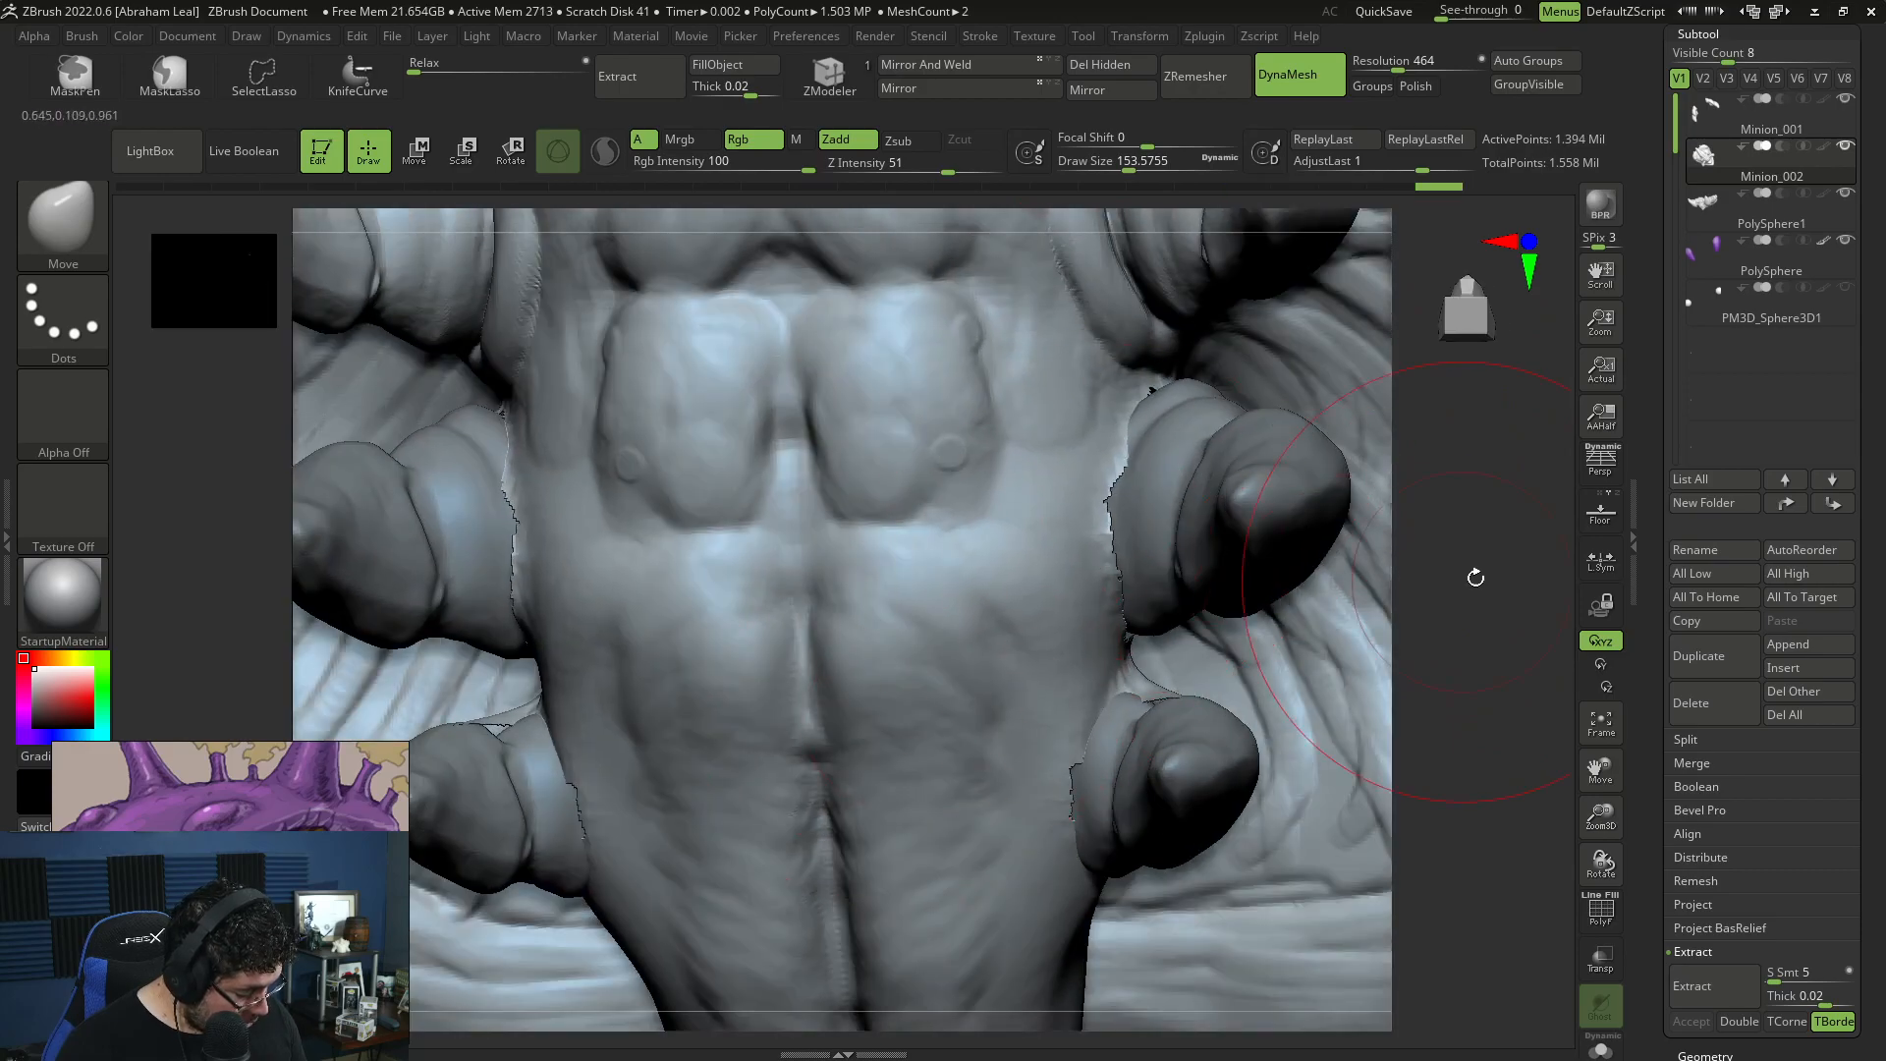
pyautogui.moveTo(1469, 580); pyautogui.dragTo(1295, 579)
pyautogui.moveTo(1129, 606); pyautogui.dragTo(1157, 627)
pyautogui.moveTo(1200, 692); pyautogui.dragTo(1222, 687)
pyautogui.moveTo(1481, 693); pyautogui.dragTo(1320, 694)
pyautogui.moveTo(1224, 748); pyautogui.dragTo(1184, 727)
pyautogui.moveTo(747, 935)
pyautogui.mouseDown()
pyautogui.moveTo(857, 941)
pyautogui.moveTo(922, 829)
pyautogui.moveTo(858, 828)
pyautogui.moveTo(1136, 800)
pyautogui.moveTo(1407, 720)
pyautogui.moveTo(1343, 698)
pyautogui.moveTo(1324, 732)
pyautogui.mouseUp()
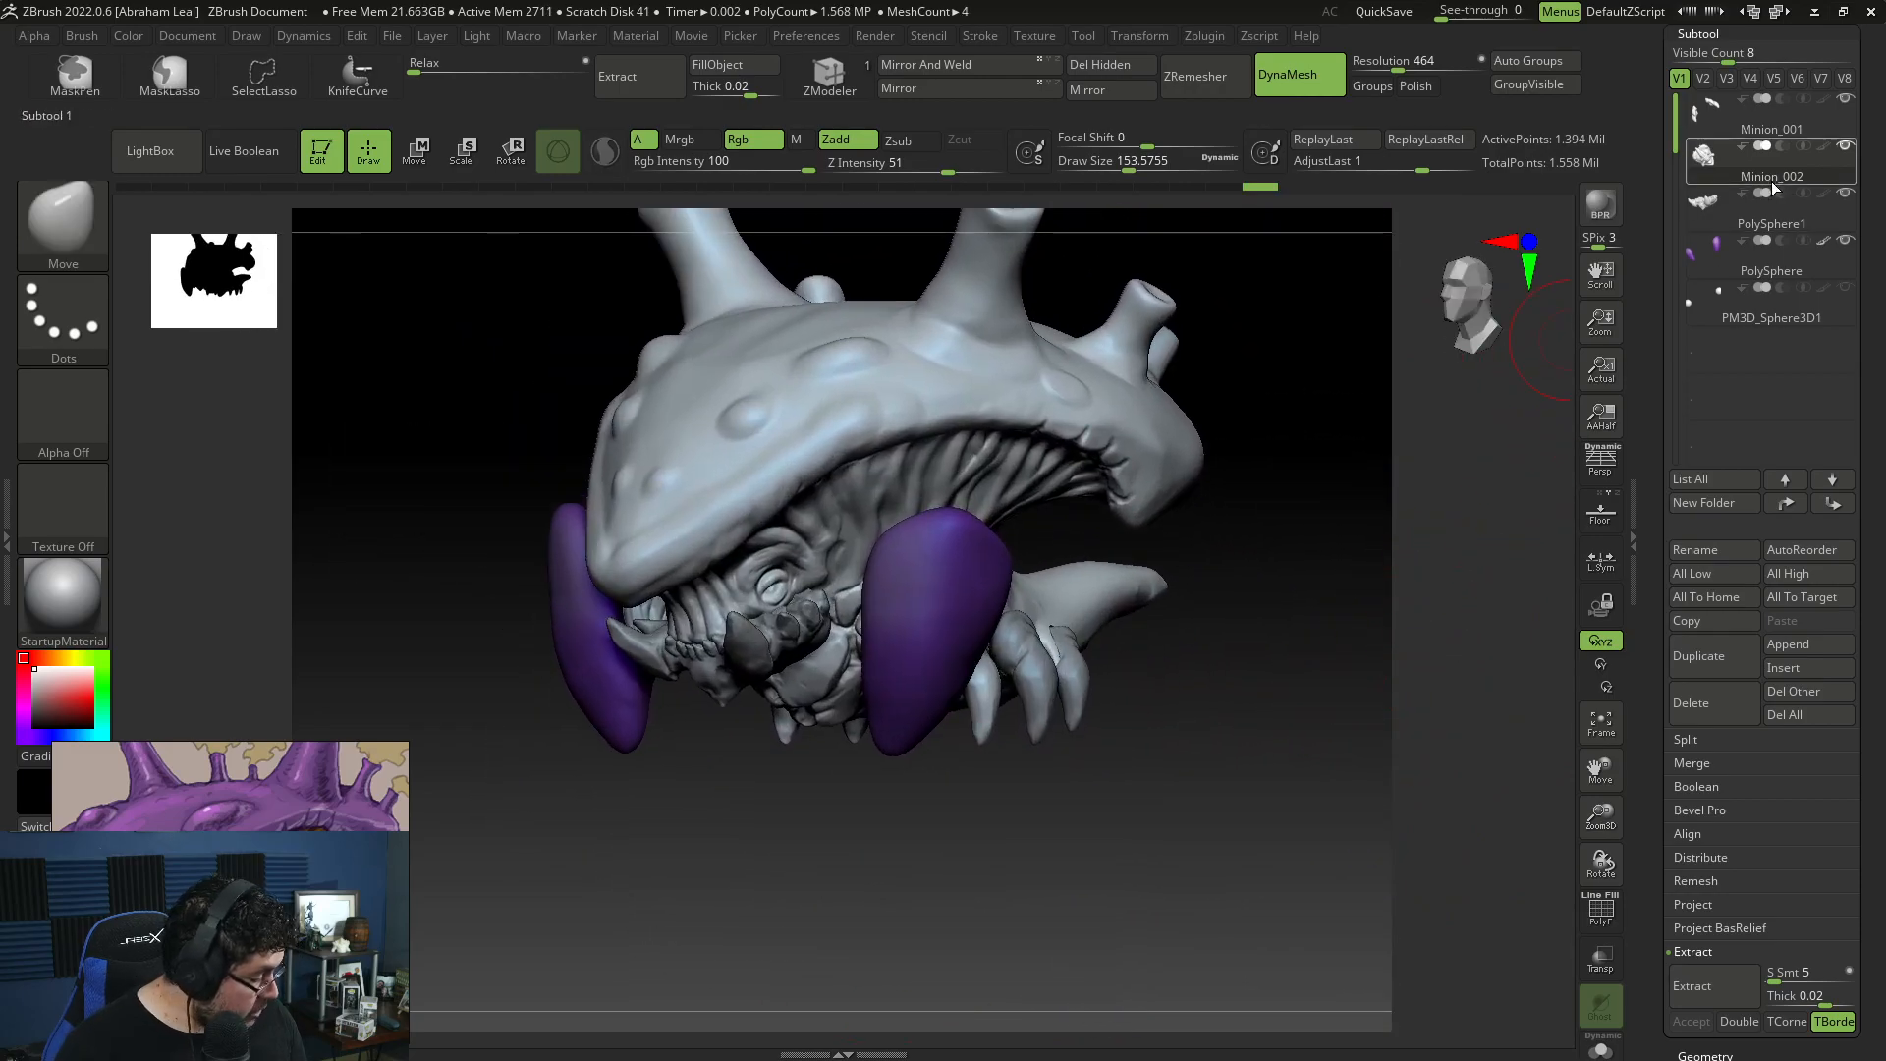
# Step: Merge the Minion_001 claw subtool down into the Minion_002 body and fuse them with DynaMesh at resolution 464
pyautogui.click(1728, 257)
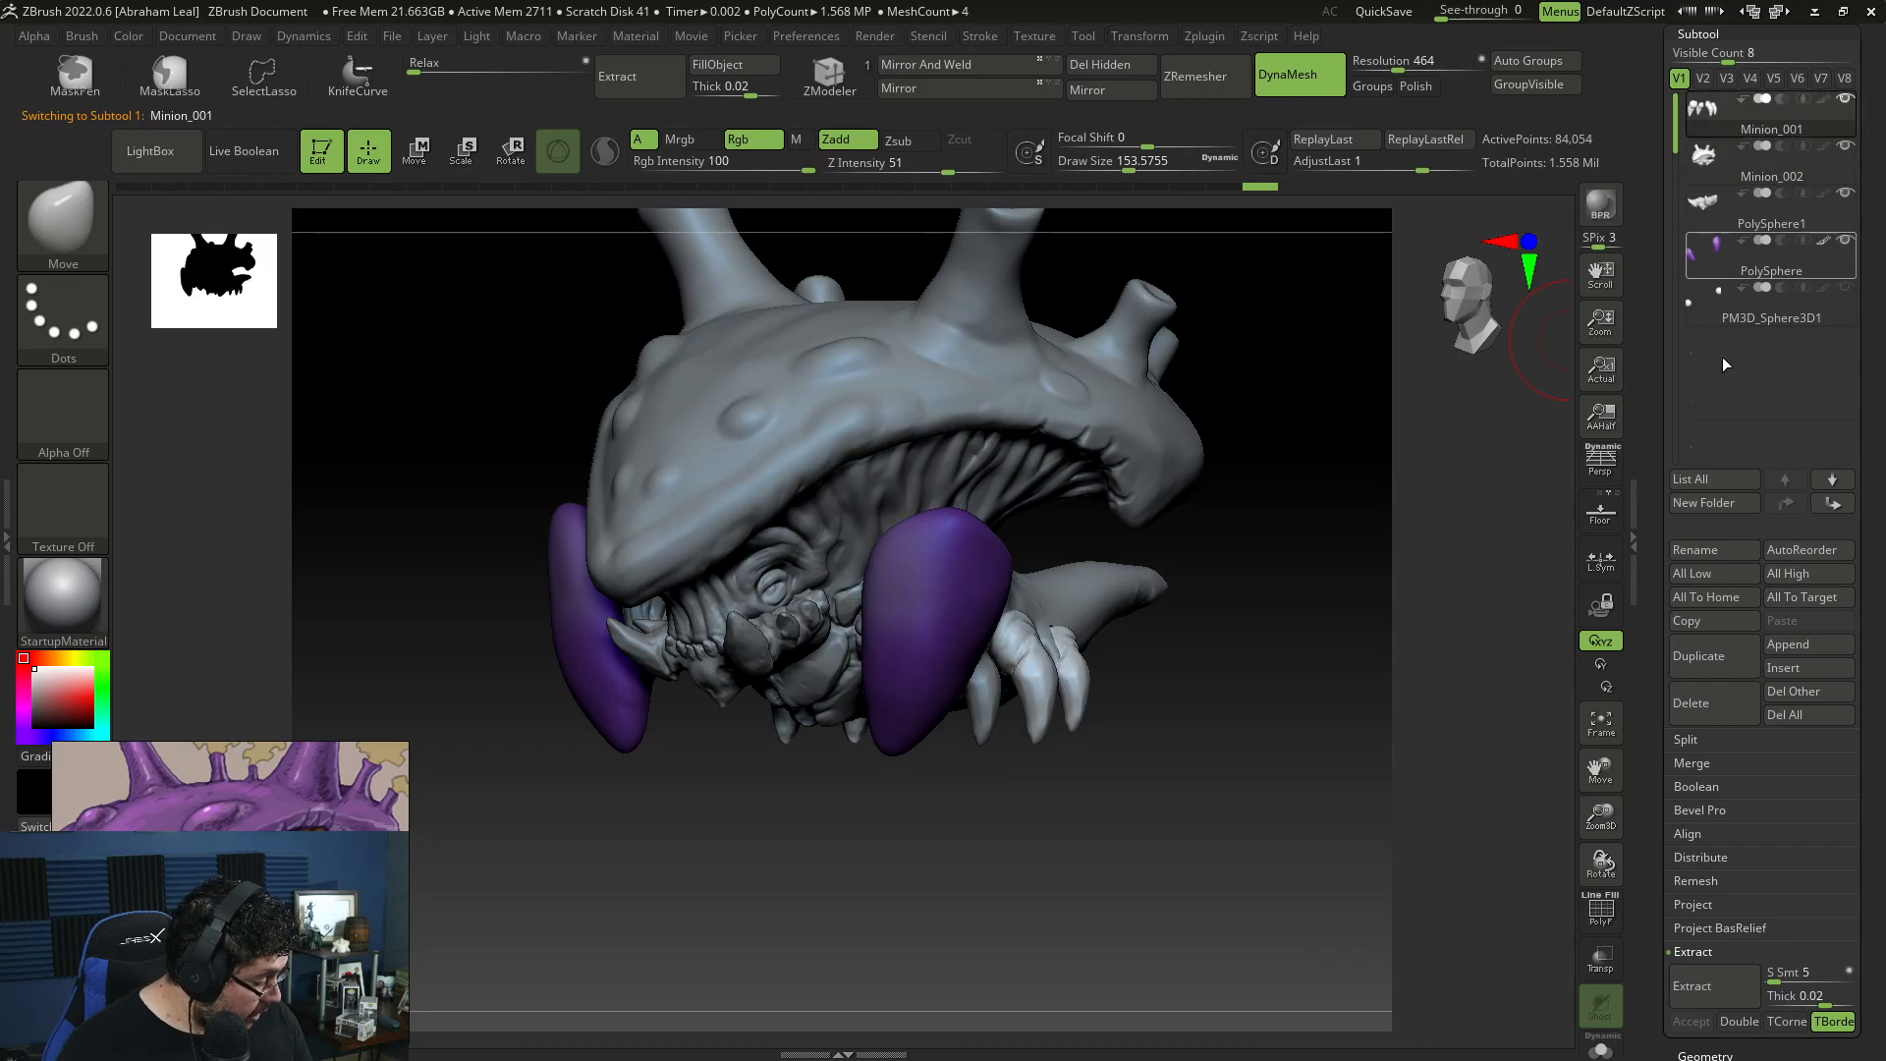
pyautogui.click(1716, 762)
pyautogui.click(1720, 788)
pyautogui.click(1533, 834)
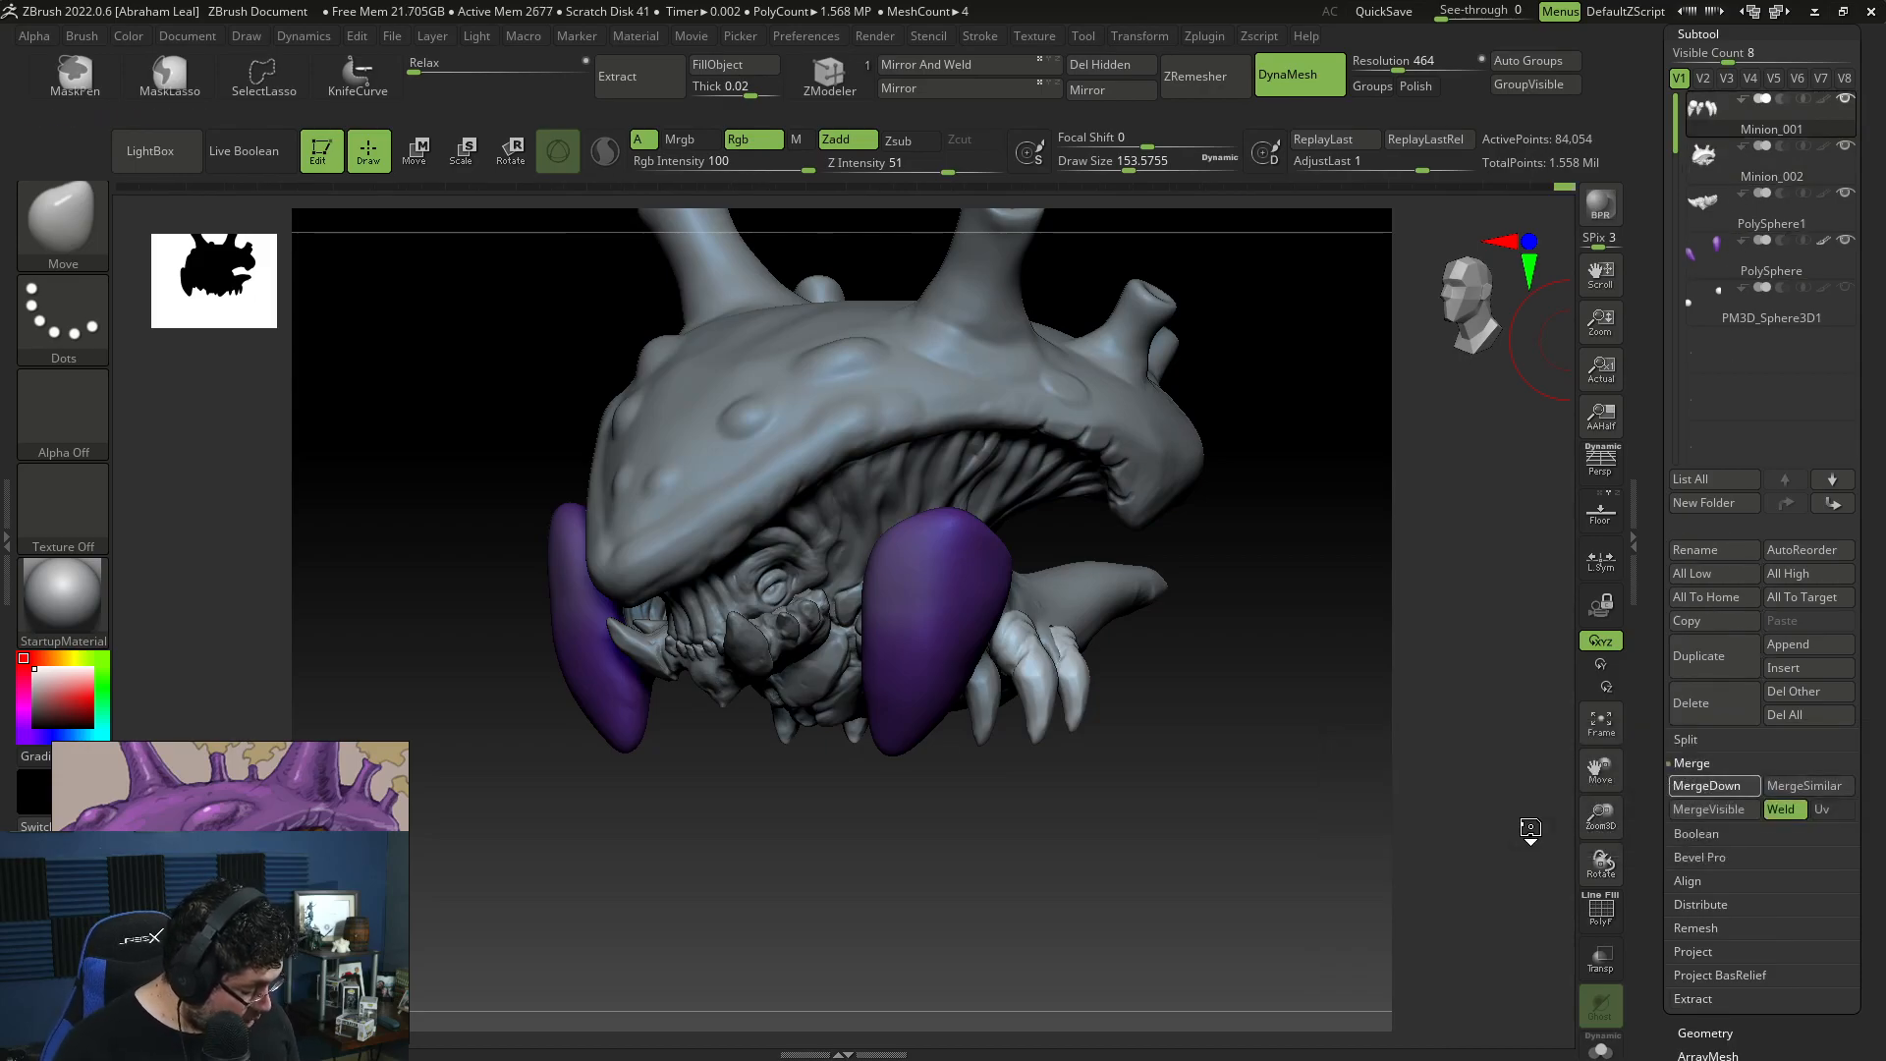
pyautogui.keyDown('ctrl'); pyautogui.moveTo(1298, 762); pyautogui.dragTo(1309, 877); pyautogui.keyUp('ctrl')
pyautogui.moveTo(1317, 786)
pyautogui.keyDown('alt'); pyautogui.mouseDown()
pyautogui.moveTo(1216, 774)
pyautogui.moveTo(1234, 711)
pyautogui.moveTo(1266, 795)
pyautogui.moveTo(872, 492)
pyautogui.moveTo(842, 498)
pyautogui.mouseUp(); pyautogui.keyUp('alt')
# Step: Carve and smooth the seam beside the rear claw's base with DamStandard at draw size about 27
pyautogui.press('b')
pyautogui.press('c')
pyautogui.press('b')
pyautogui.press('space')
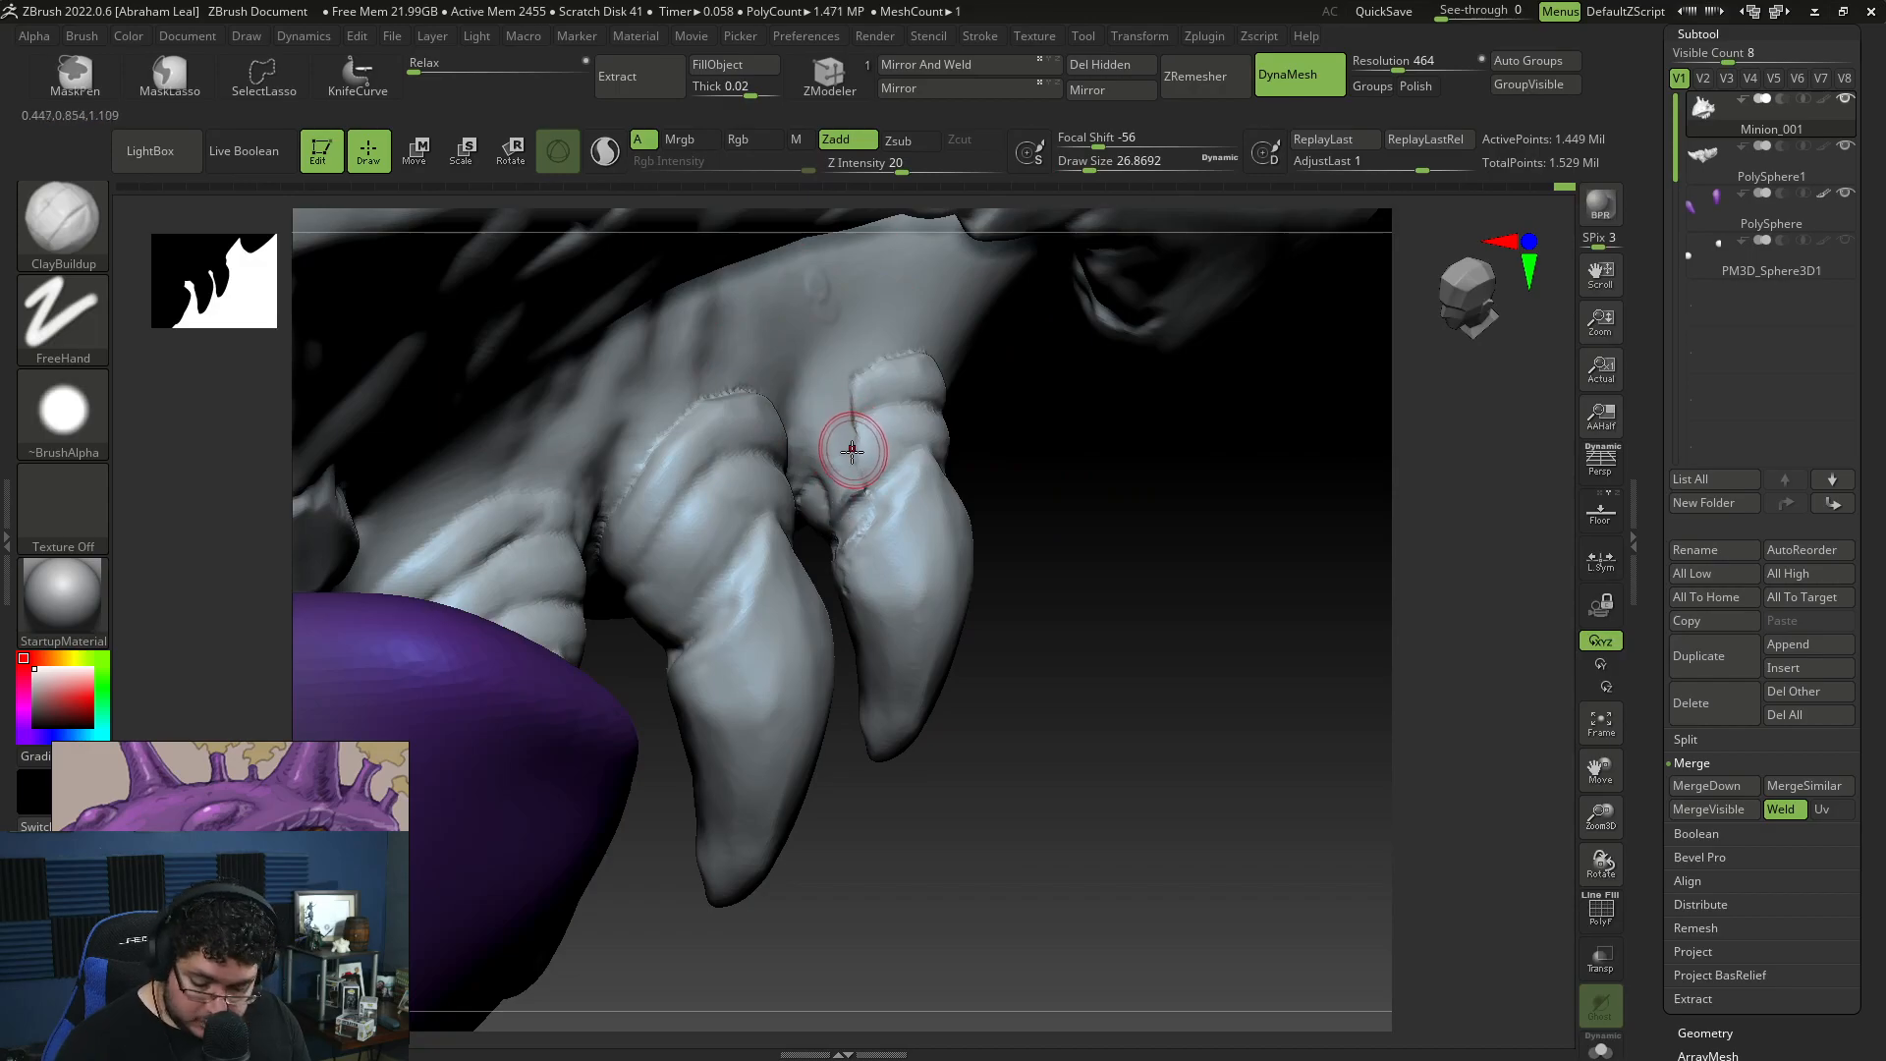
pyautogui.press('b')
pyautogui.press('d')
pyautogui.press('s')
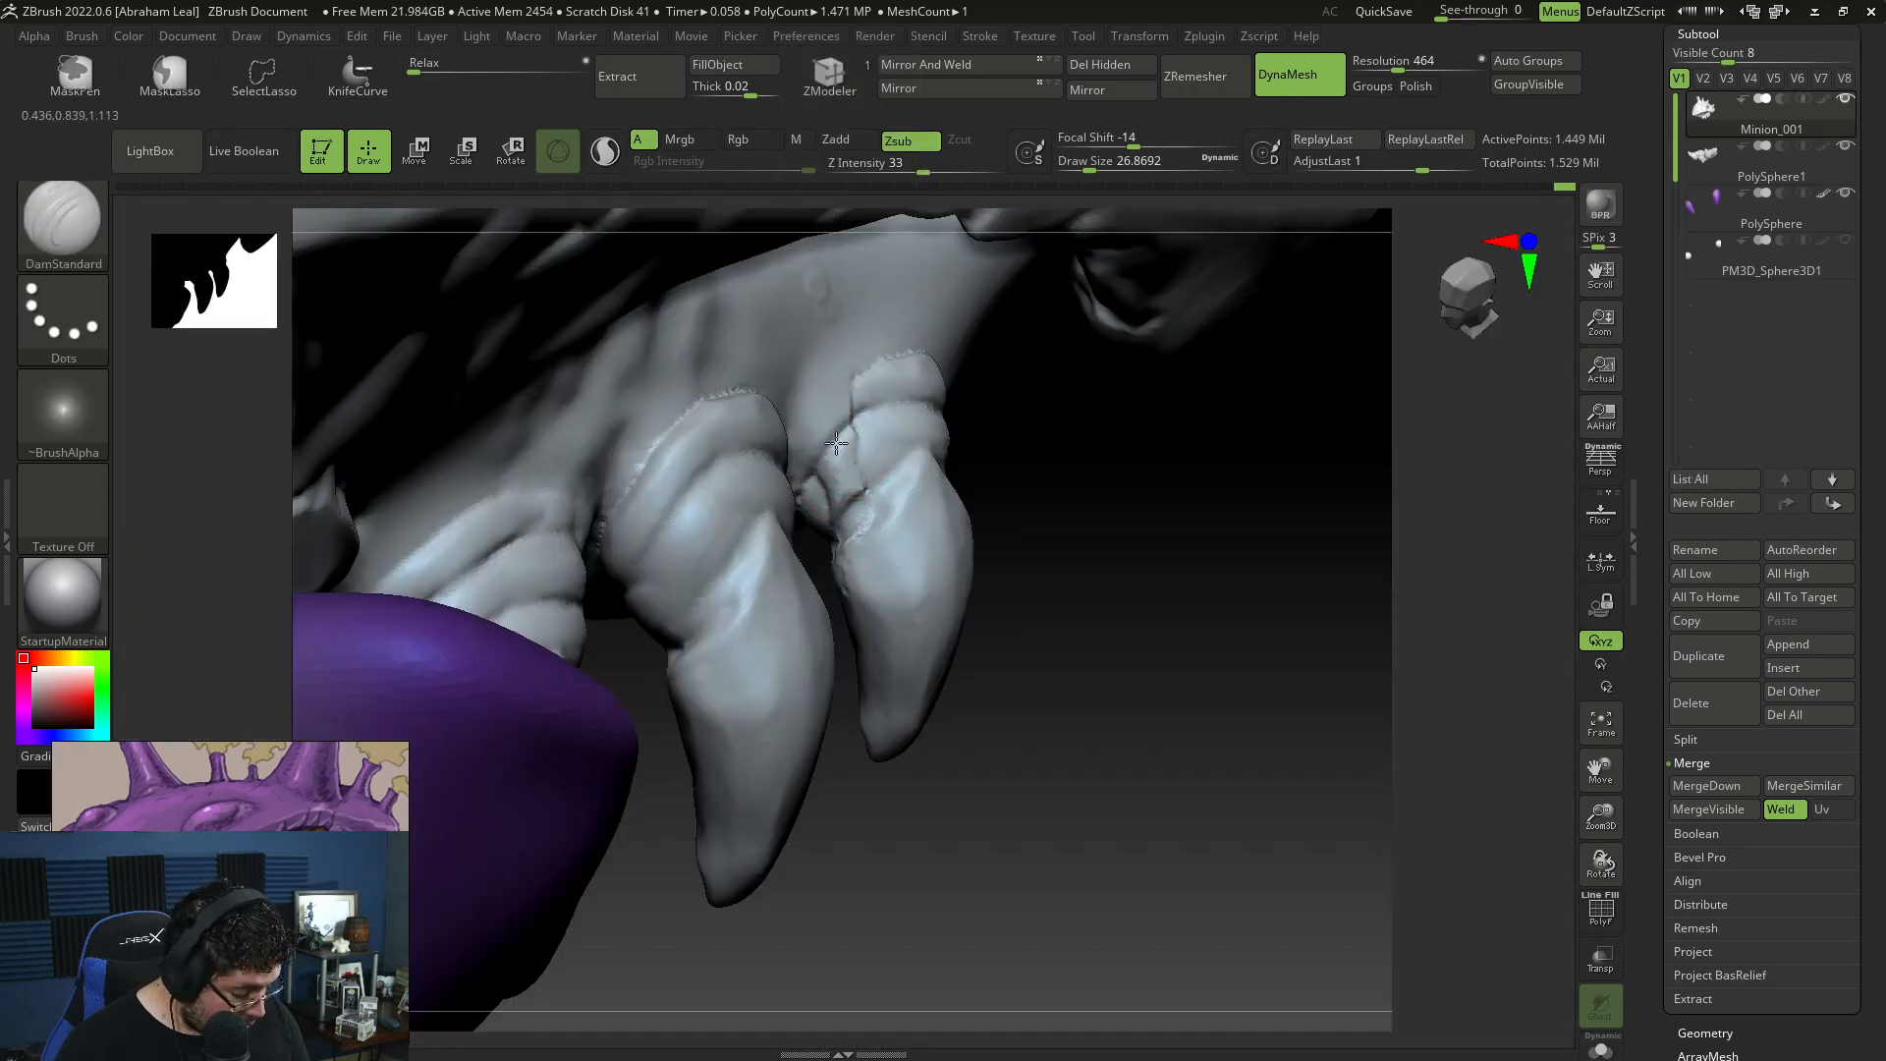
pyautogui.press('shift')
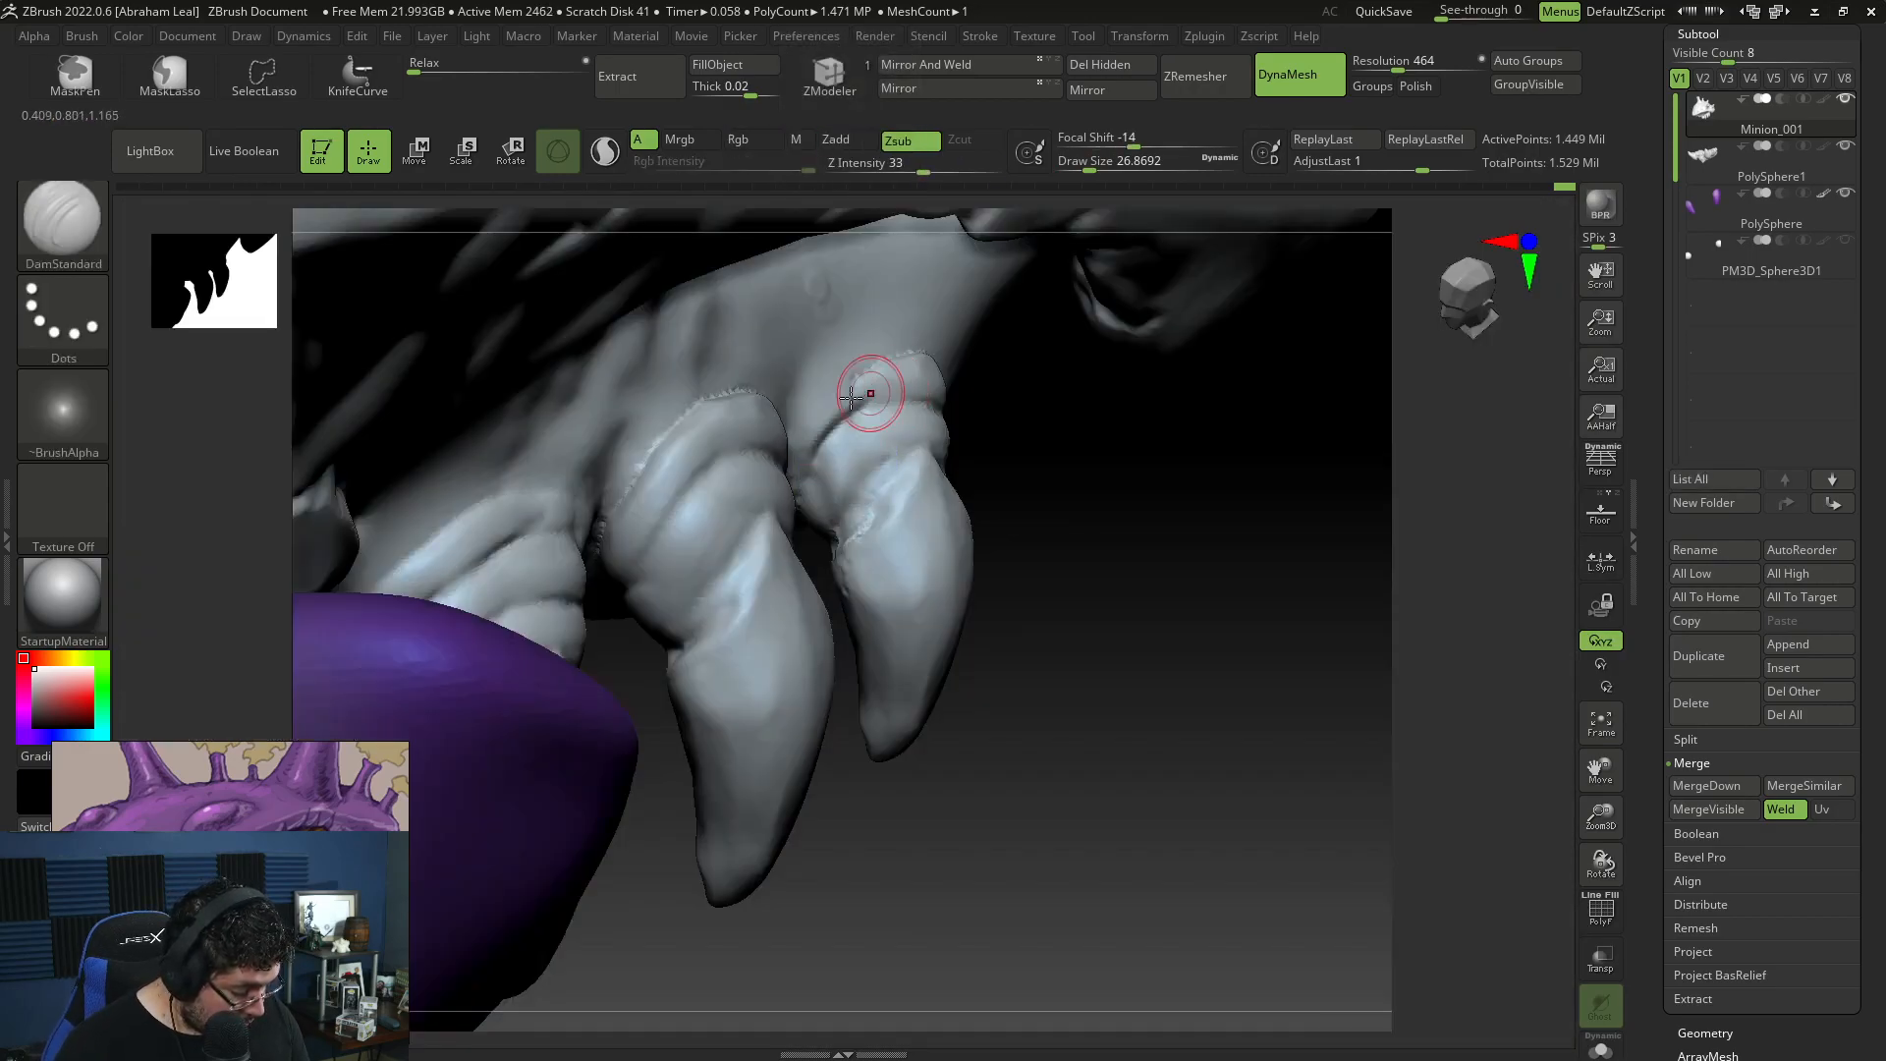
# Step: Build up fleshy folds around the rear claw's base with ClayBuildup at draw size about 51 to blend it into the body
pyautogui.press('b')
pyautogui.press('c')
pyautogui.press('b')
pyautogui.press('space')
pyautogui.moveTo(892, 324); pyautogui.dragTo(906, 324)
pyautogui.moveTo(1026, 466); pyautogui.dragTo(933, 432)
pyautogui.press('space')
pyautogui.moveTo(919, 395); pyautogui.dragTo(929, 395)
pyautogui.moveTo(996, 453)
pyautogui.mouseDown()
pyautogui.moveTo(1086, 585)
pyautogui.moveTo(1093, 628)
pyautogui.mouseUp()
pyautogui.moveTo(851, 519)
pyautogui.mouseDown()
pyautogui.moveTo(821, 514)
pyautogui.moveTo(940, 518)
pyautogui.moveTo(955, 538)
pyautogui.mouseUp()
pyautogui.moveTo(1156, 701); pyautogui.dragTo(1049, 696)
pyautogui.moveTo(933, 560)
pyautogui.mouseDown()
pyautogui.moveTo(963, 513)
pyautogui.moveTo(926, 484)
pyautogui.moveTo(829, 469)
pyautogui.mouseUp()
pyautogui.moveTo(742, 521); pyautogui.dragTo(776, 497)
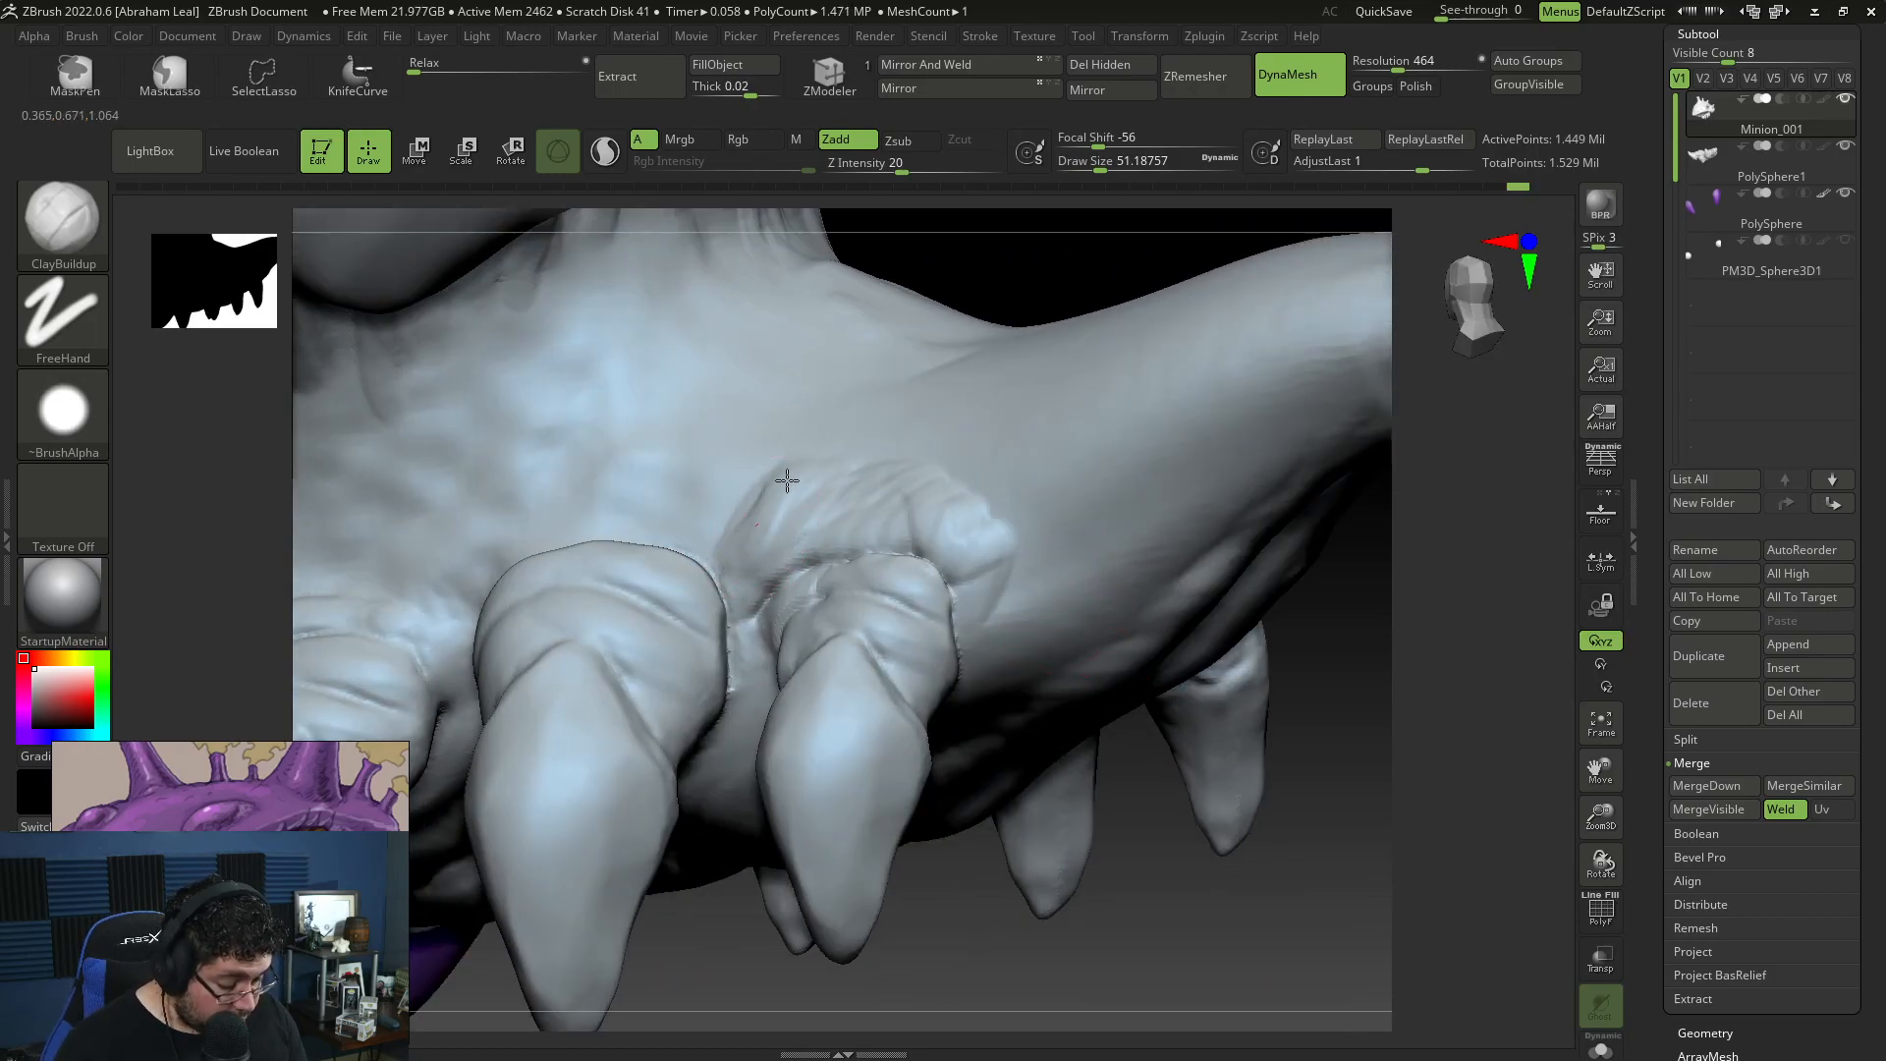
# Step: Sculpt vertical skin folds on the body above the front and middle claws with ClayBuildup at draw size about 101
pyautogui.moveTo(982, 889)
pyautogui.mouseDown()
pyautogui.moveTo(914, 874)
pyautogui.moveTo(1031, 889)
pyautogui.mouseUp()
pyautogui.press('space')
pyautogui.moveTo(640, 511); pyautogui.dragTo(660, 509)
pyautogui.moveTo(661, 409); pyautogui.dragTo(709, 535)
pyautogui.moveTo(664, 365)
pyautogui.mouseDown()
pyautogui.moveTo(687, 530)
pyautogui.moveTo(660, 535)
pyautogui.mouseUp()
pyautogui.moveTo(1225, 758)
pyautogui.mouseDown()
pyautogui.moveTo(1086, 734)
pyautogui.moveTo(1287, 779)
pyautogui.mouseUp()
pyautogui.press('space')
pyautogui.moveTo(587, 490); pyautogui.dragTo(558, 517)
pyautogui.moveTo(609, 452); pyautogui.dragTo(699, 531)
pyautogui.moveTo(688, 432); pyautogui.dragTo(697, 501)
pyautogui.moveTo(1022, 810); pyautogui.dragTo(962, 808)
pyautogui.moveTo(700, 418); pyautogui.dragTo(719, 526)
pyautogui.moveTo(729, 410); pyautogui.dragTo(744, 518)
pyautogui.moveTo(758, 401)
pyautogui.mouseDown()
pyautogui.moveTo(771, 480)
pyautogui.moveTo(800, 503)
pyautogui.mouseUp()
pyautogui.moveTo(804, 393); pyautogui.dragTo(833, 511)
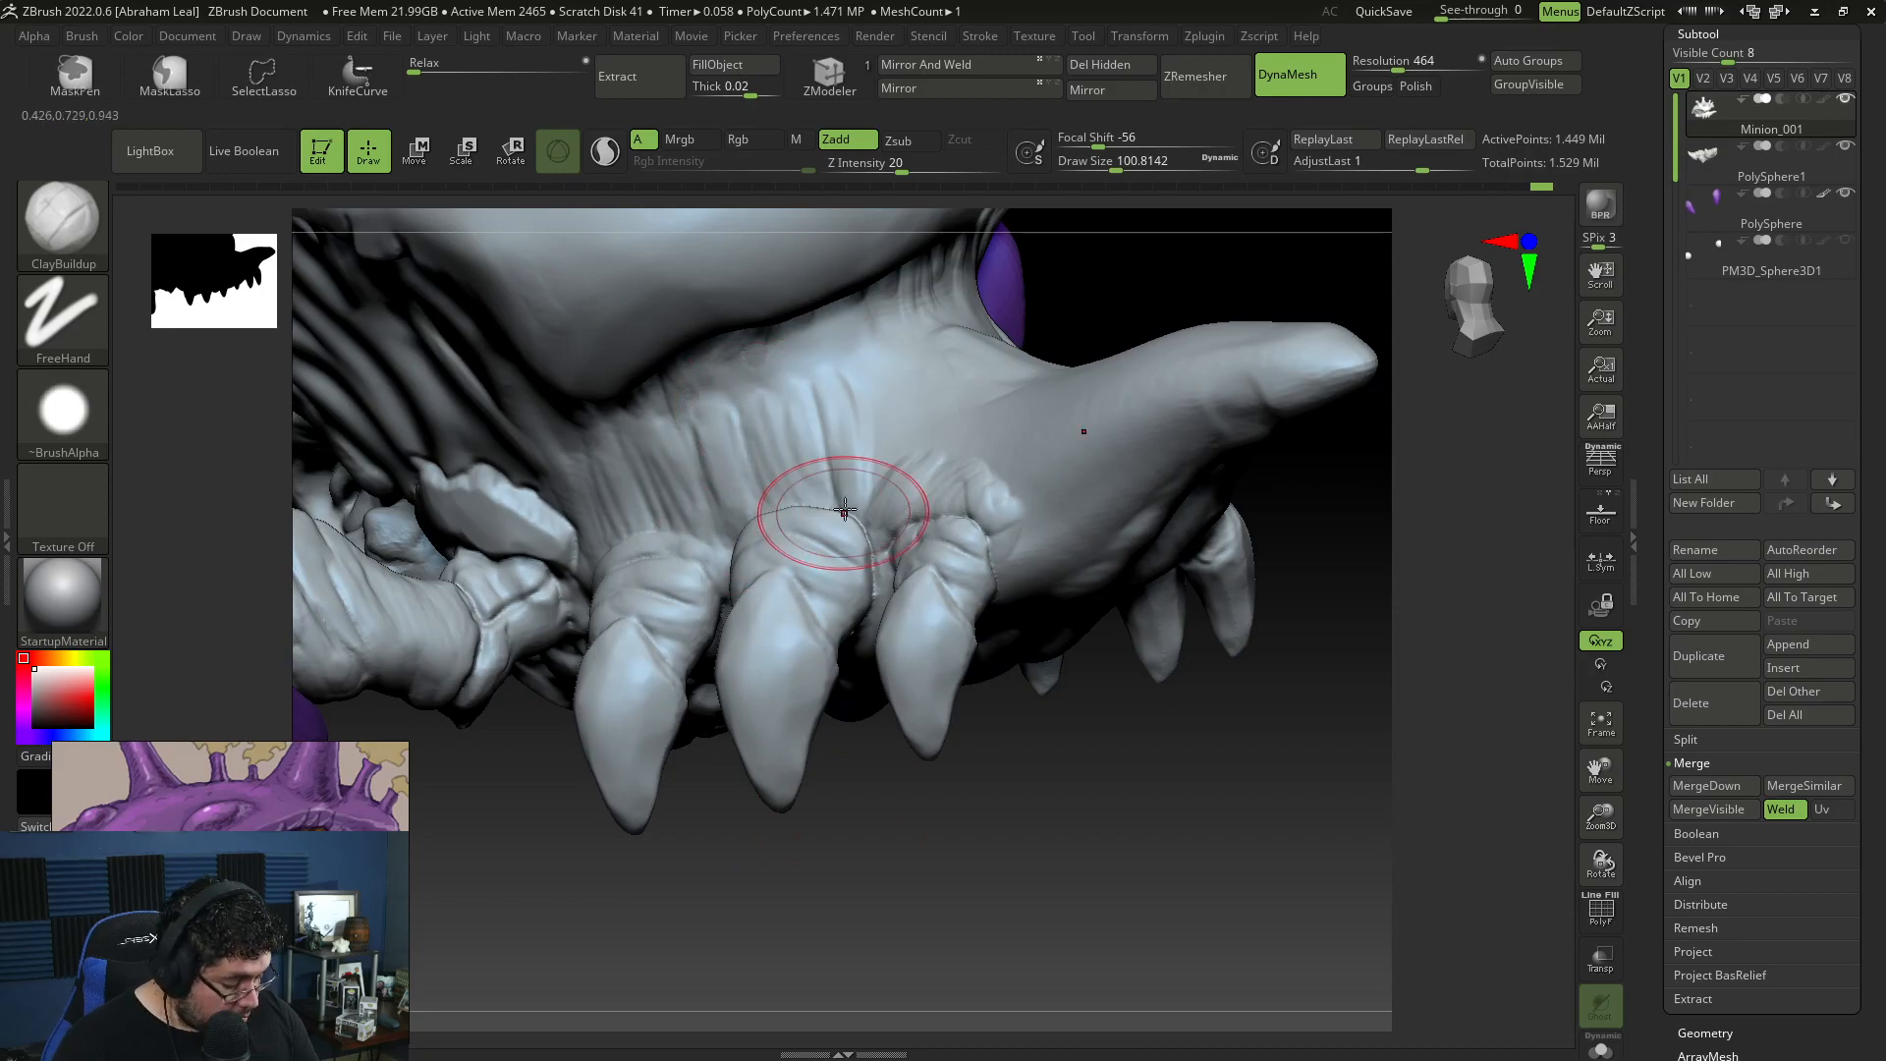
# Step: Extend the skin folds above the rear claw and across the base of the tail with ClayBuildup
pyautogui.moveTo(1041, 731); pyautogui.dragTo(1065, 832)
pyautogui.moveTo(1048, 712); pyautogui.dragTo(938, 717)
pyautogui.moveTo(848, 378)
pyautogui.mouseDown()
pyautogui.moveTo(859, 473)
pyautogui.moveTo(876, 469)
pyautogui.mouseUp()
pyautogui.moveTo(992, 715)
pyautogui.mouseDown()
pyautogui.moveTo(1103, 724)
pyautogui.moveTo(1022, 732)
pyautogui.mouseUp()
pyautogui.moveTo(881, 365); pyautogui.dragTo(890, 470)
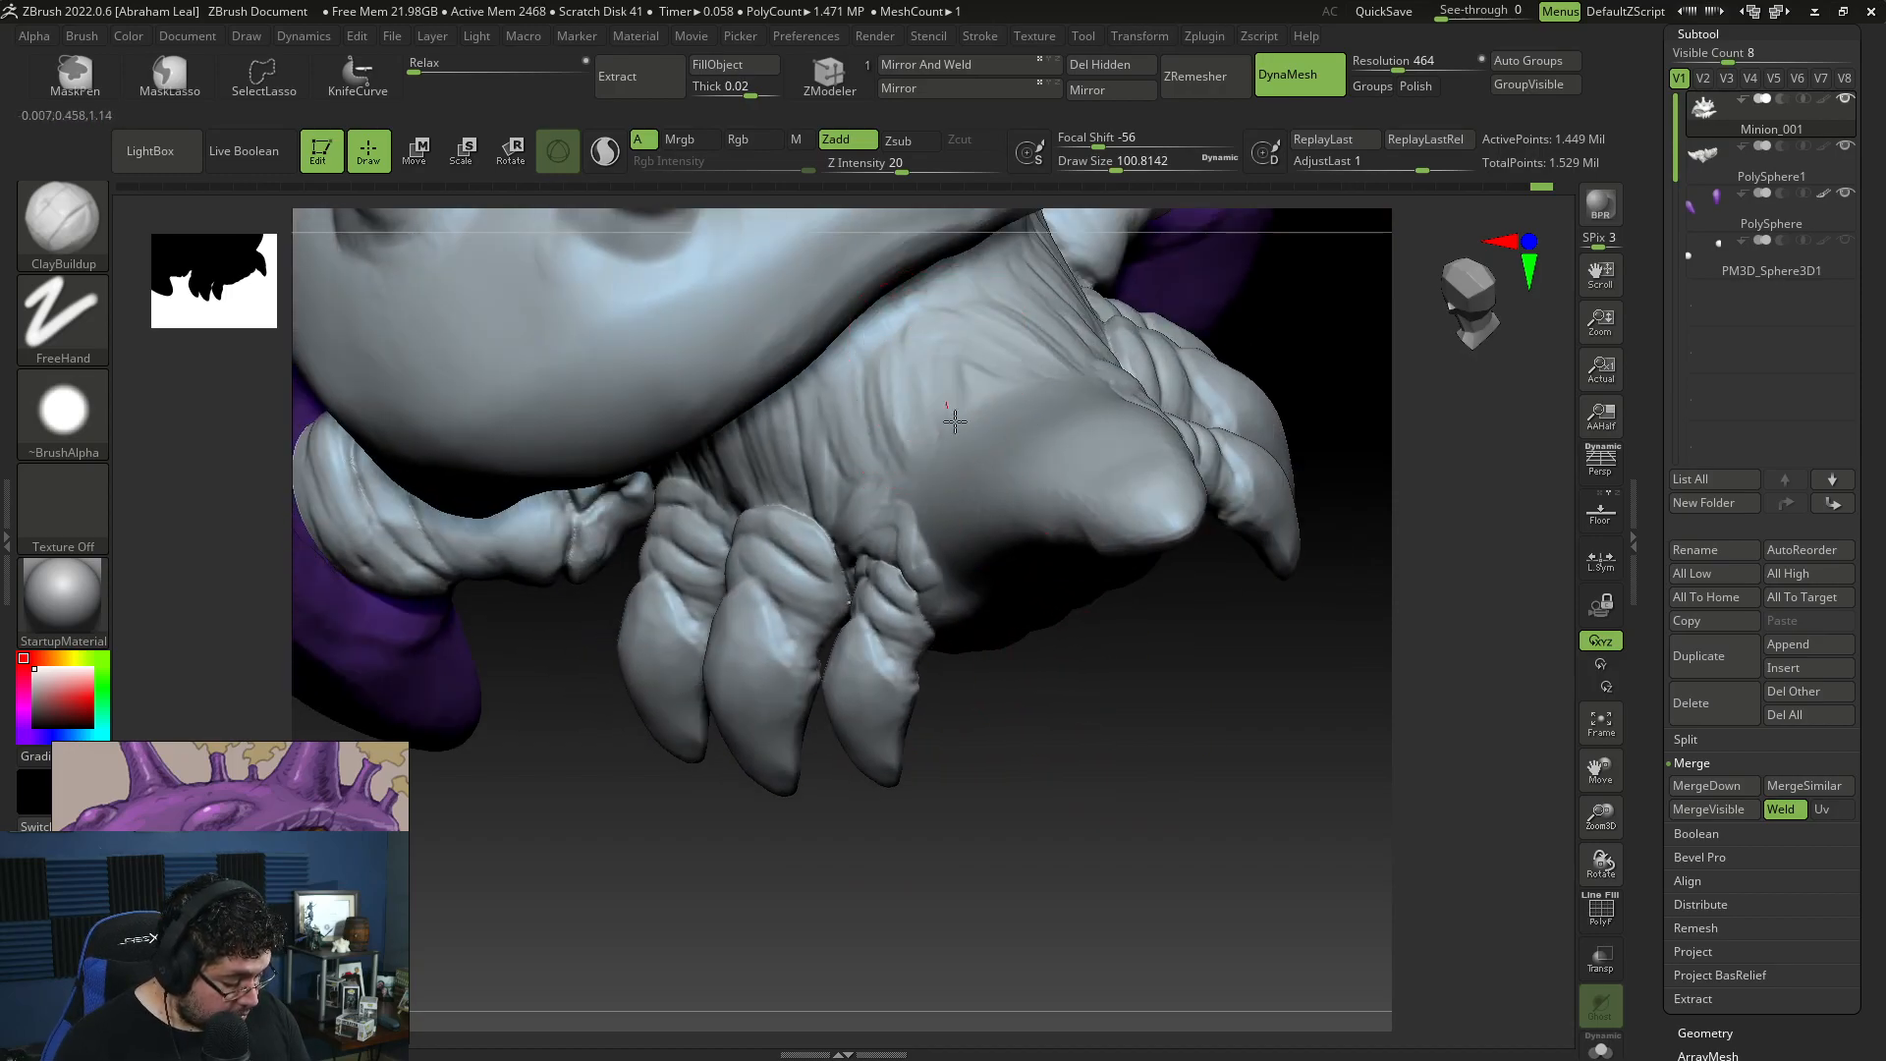
pyautogui.moveTo(1029, 363)
pyautogui.mouseDown()
pyautogui.moveTo(955, 465)
pyautogui.moveTo(933, 458)
pyautogui.mouseUp()
pyautogui.moveTo(1002, 677)
pyautogui.mouseDown()
pyautogui.moveTo(1061, 594)
pyautogui.moveTo(1145, 560)
pyautogui.mouseUp()
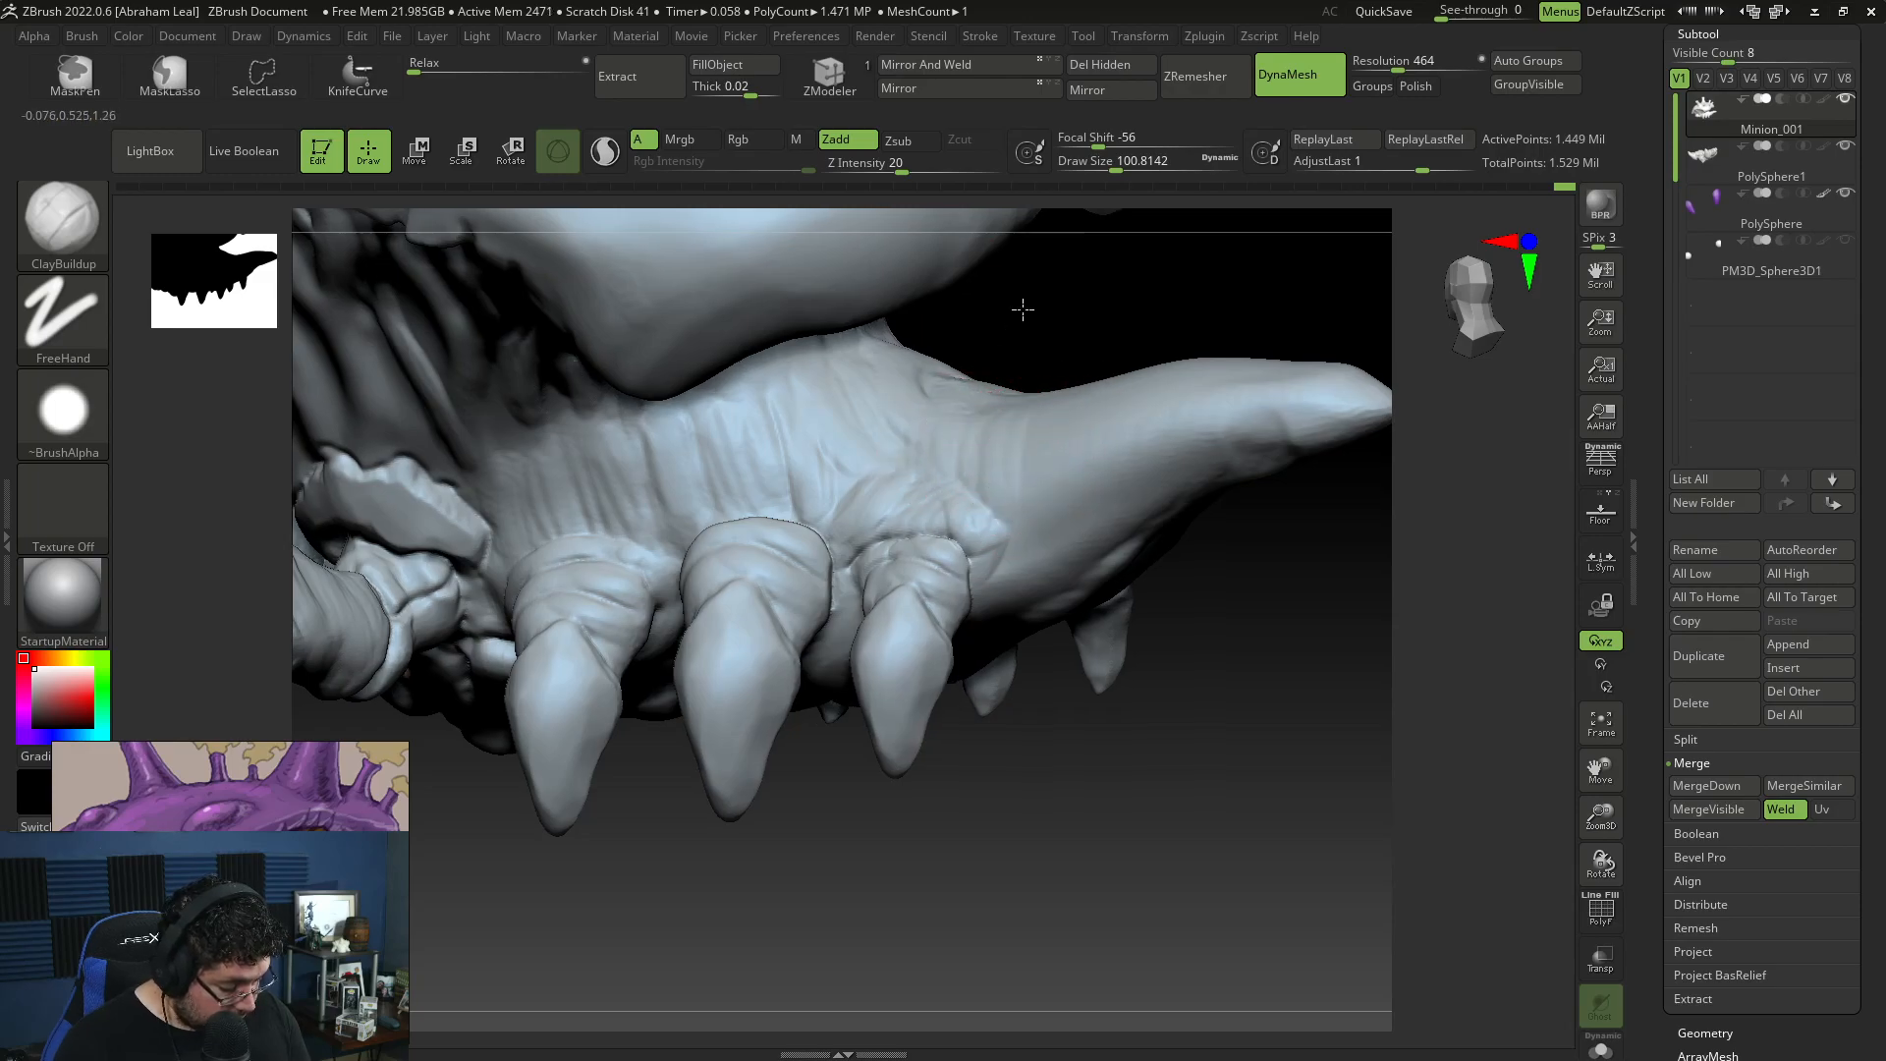
pyautogui.moveTo(1018, 307); pyautogui.dragTo(796, 447)
# Step: Add finer skin folds on the side above the front claw with ClayBuildup at draw sizes about 65 to 68
pyautogui.press('space')
pyautogui.moveTo(779, 367); pyautogui.dragTo(755, 368)
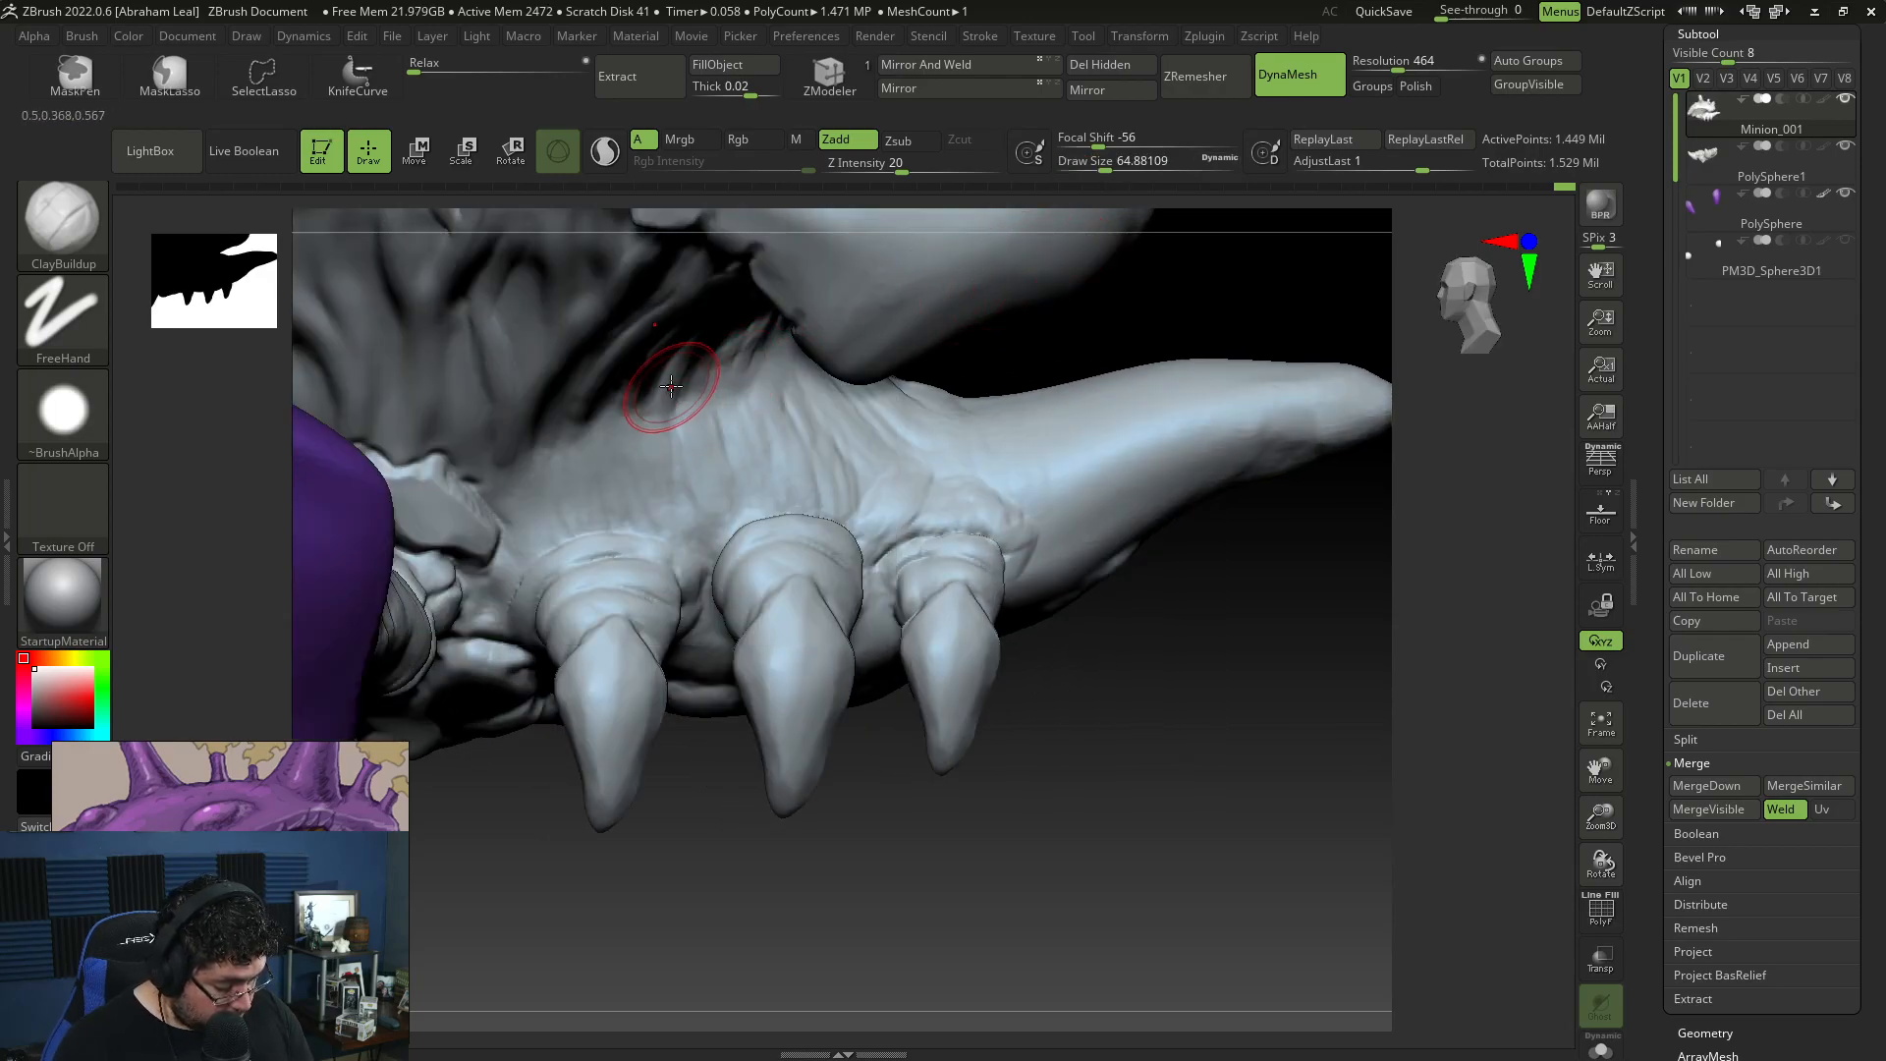
pyautogui.moveTo(739, 815); pyautogui.dragTo(631, 685)
pyautogui.press('space')
pyautogui.moveTo(677, 400)
pyautogui.mouseDown()
pyautogui.moveTo(683, 481)
pyautogui.moveTo(704, 477)
pyautogui.mouseUp()
pyautogui.press('space')
pyautogui.press('space')
pyautogui.moveTo(633, 394)
pyautogui.mouseDown()
pyautogui.moveTo(660, 394)
pyautogui.moveTo(594, 484)
pyautogui.mouseUp()
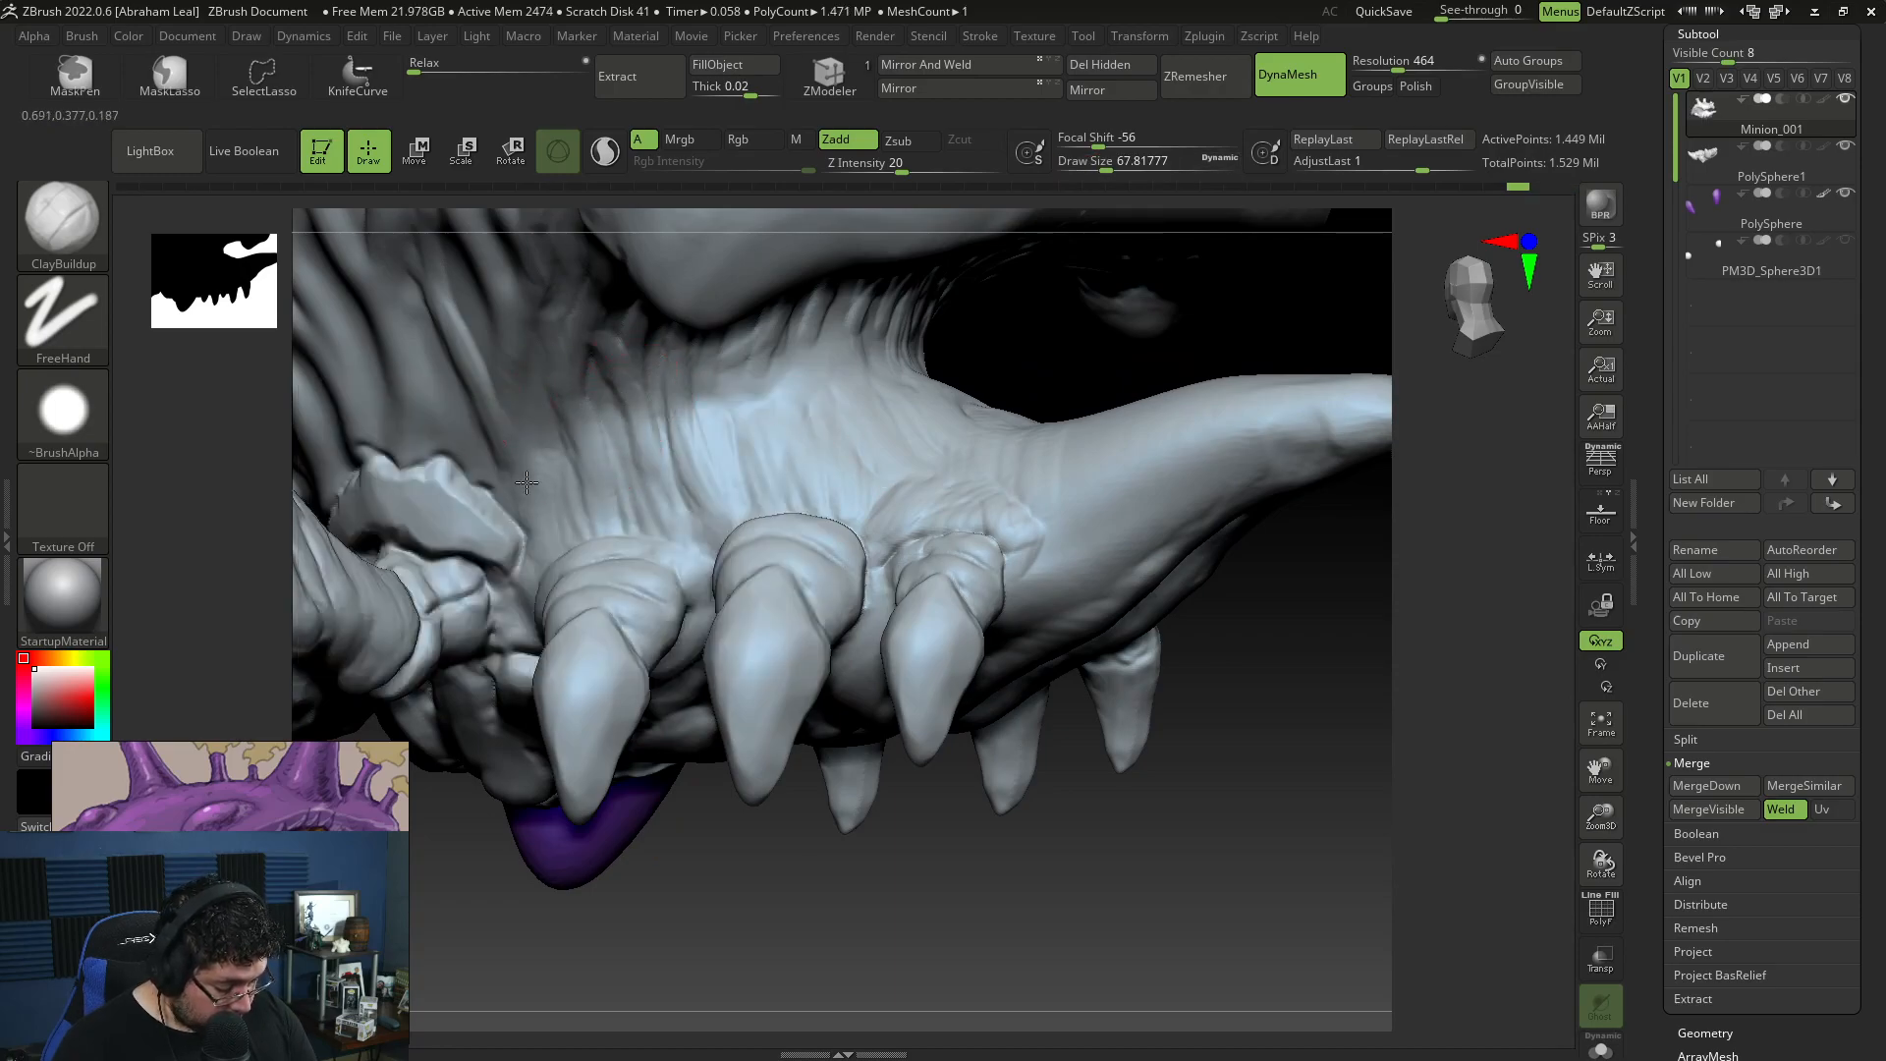
# Step: Make the hidden PM3D_Sphere3D1 subtool visible and reduce the ClayBuildup draw size to about 51
pyautogui.moveTo(759, 907)
pyautogui.keyDown('alt'); pyautogui.mouseDown()
pyautogui.moveTo(834, 804)
pyautogui.moveTo(861, 675)
pyautogui.moveTo(1191, 593)
pyautogui.moveTo(1125, 631)
pyautogui.moveTo(1438, 465)
pyautogui.mouseUp(); pyautogui.keyUp('alt')
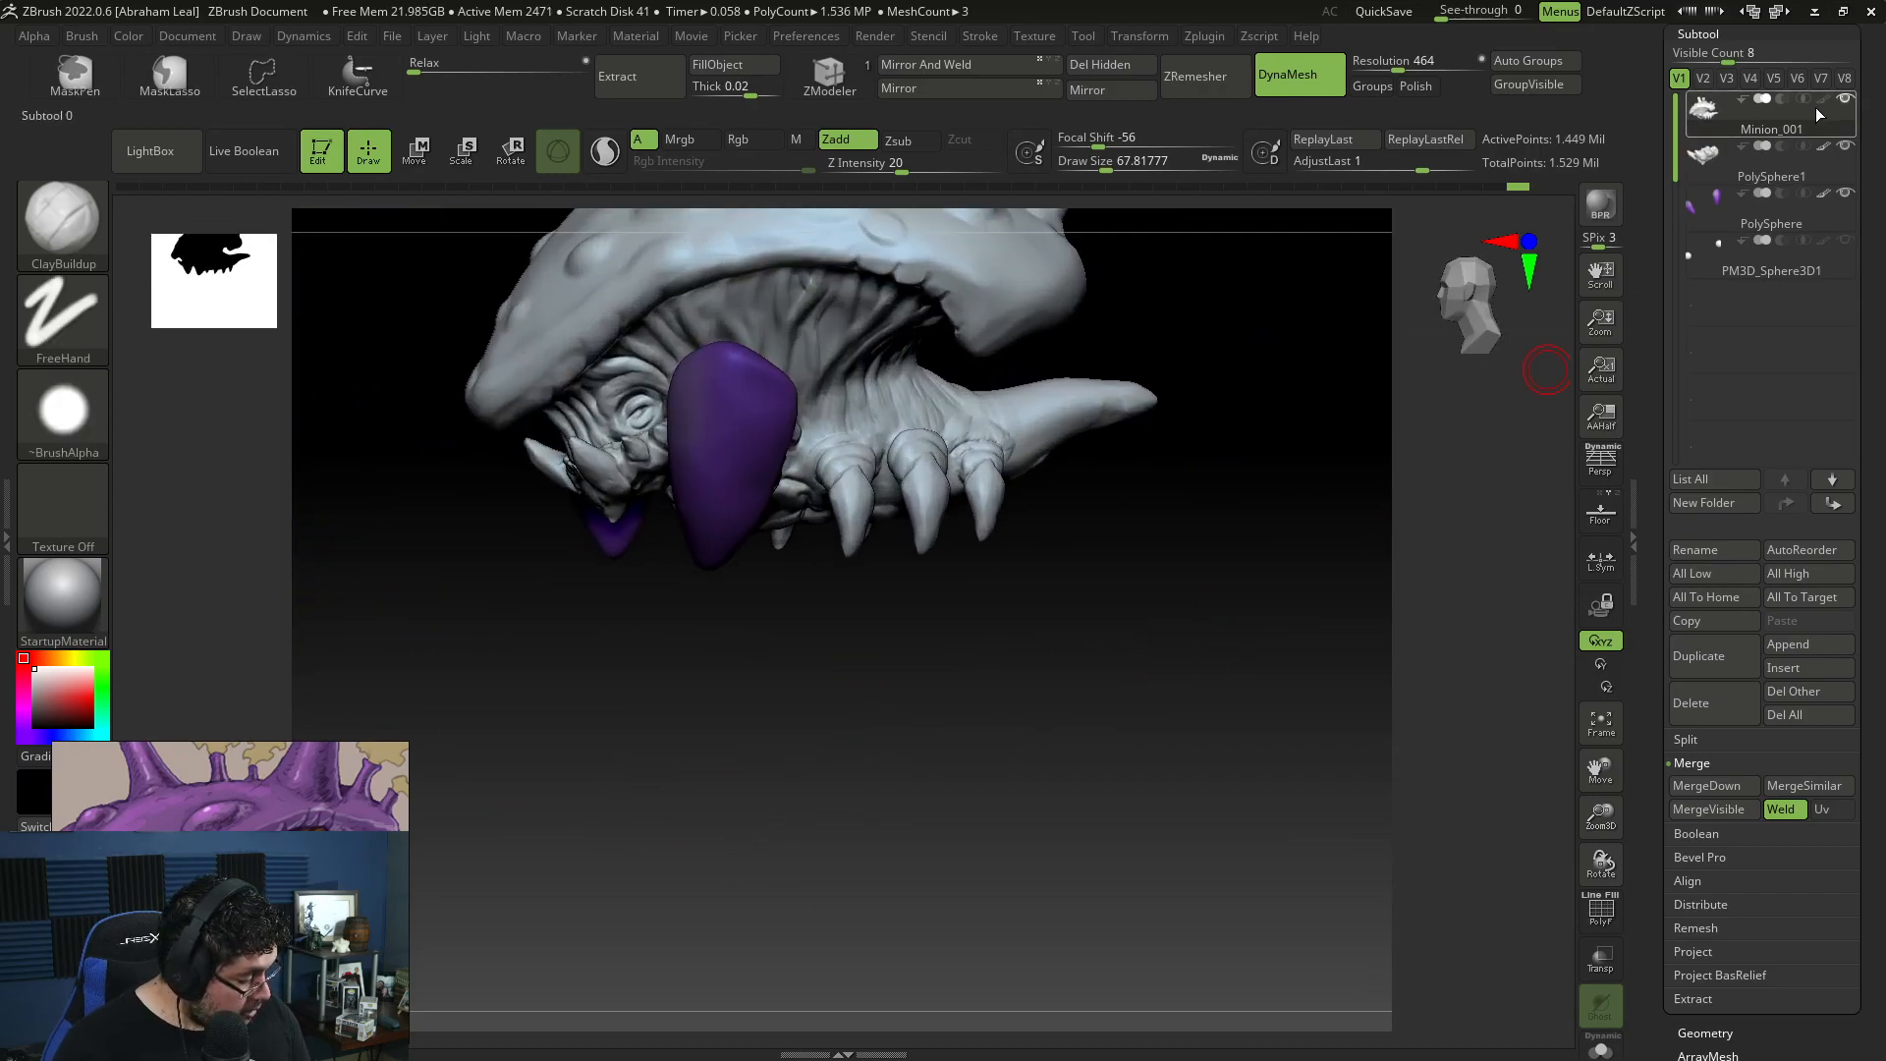
pyautogui.moveTo(1850, 185)
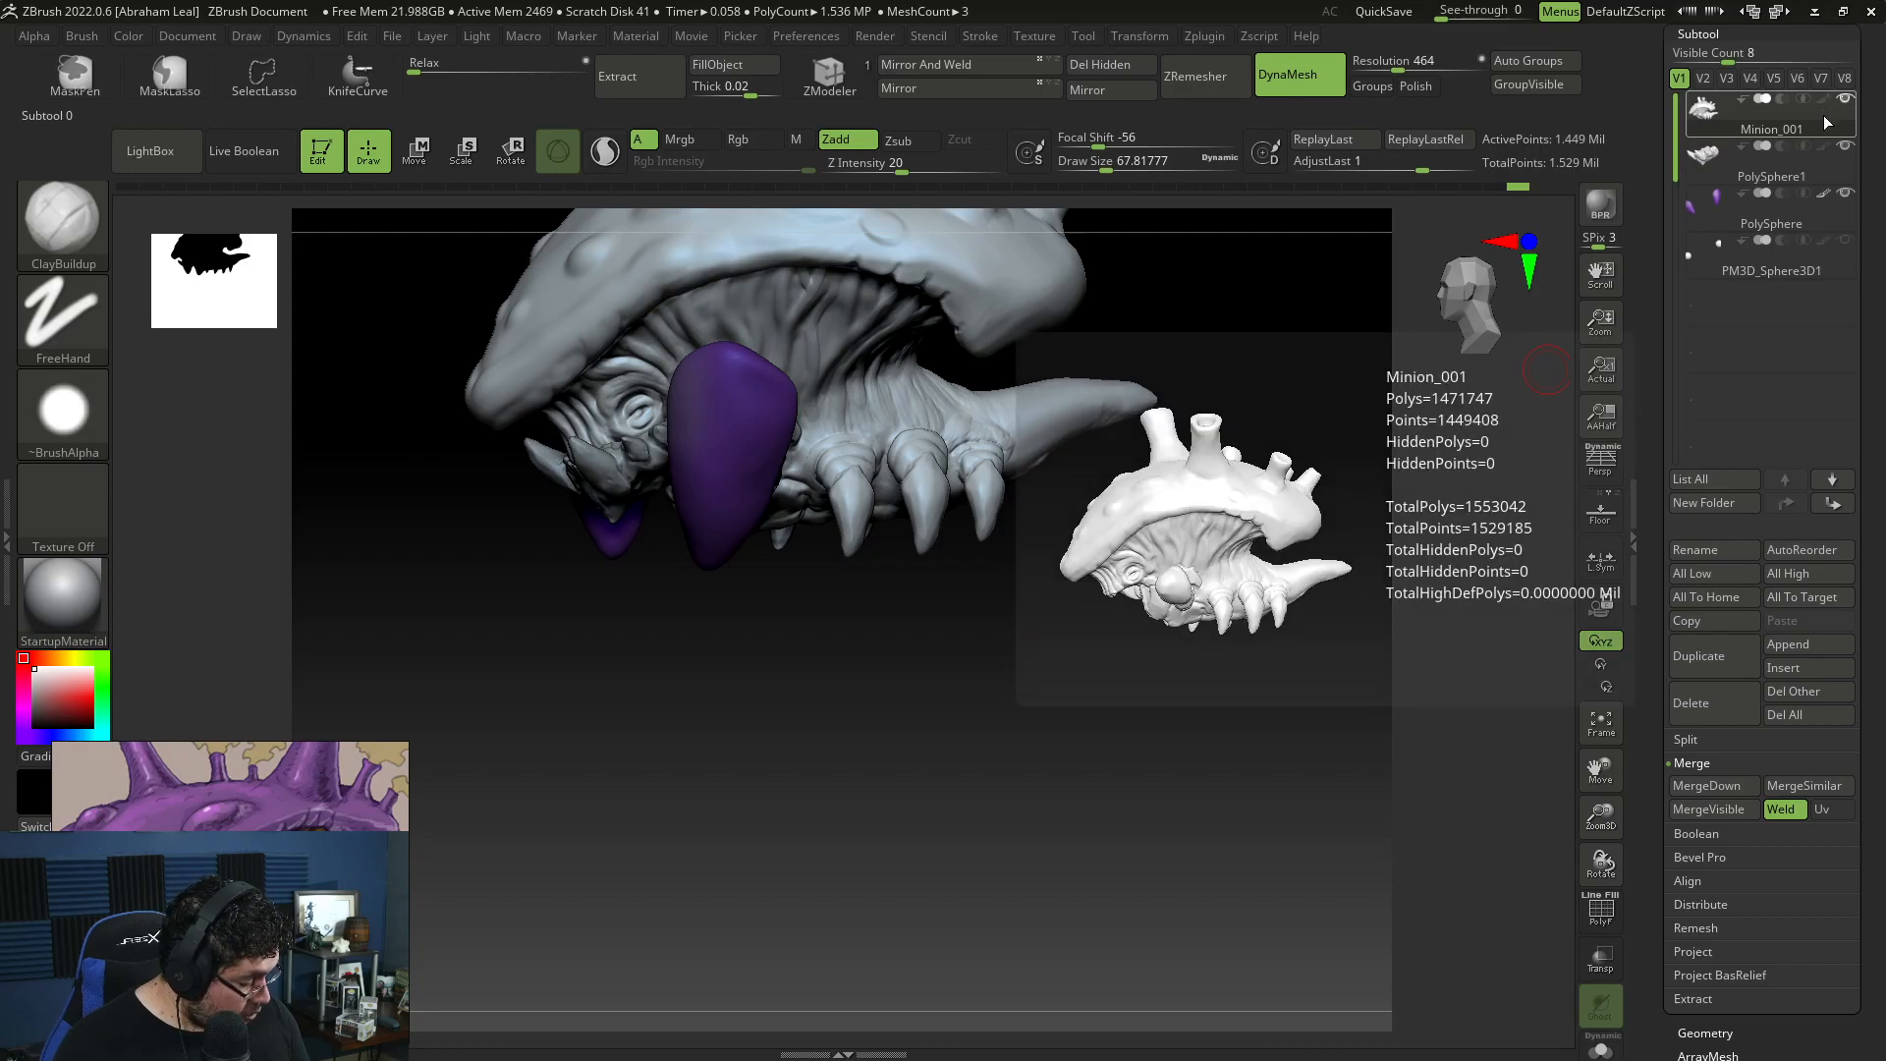
pyautogui.moveTo(1825, 265)
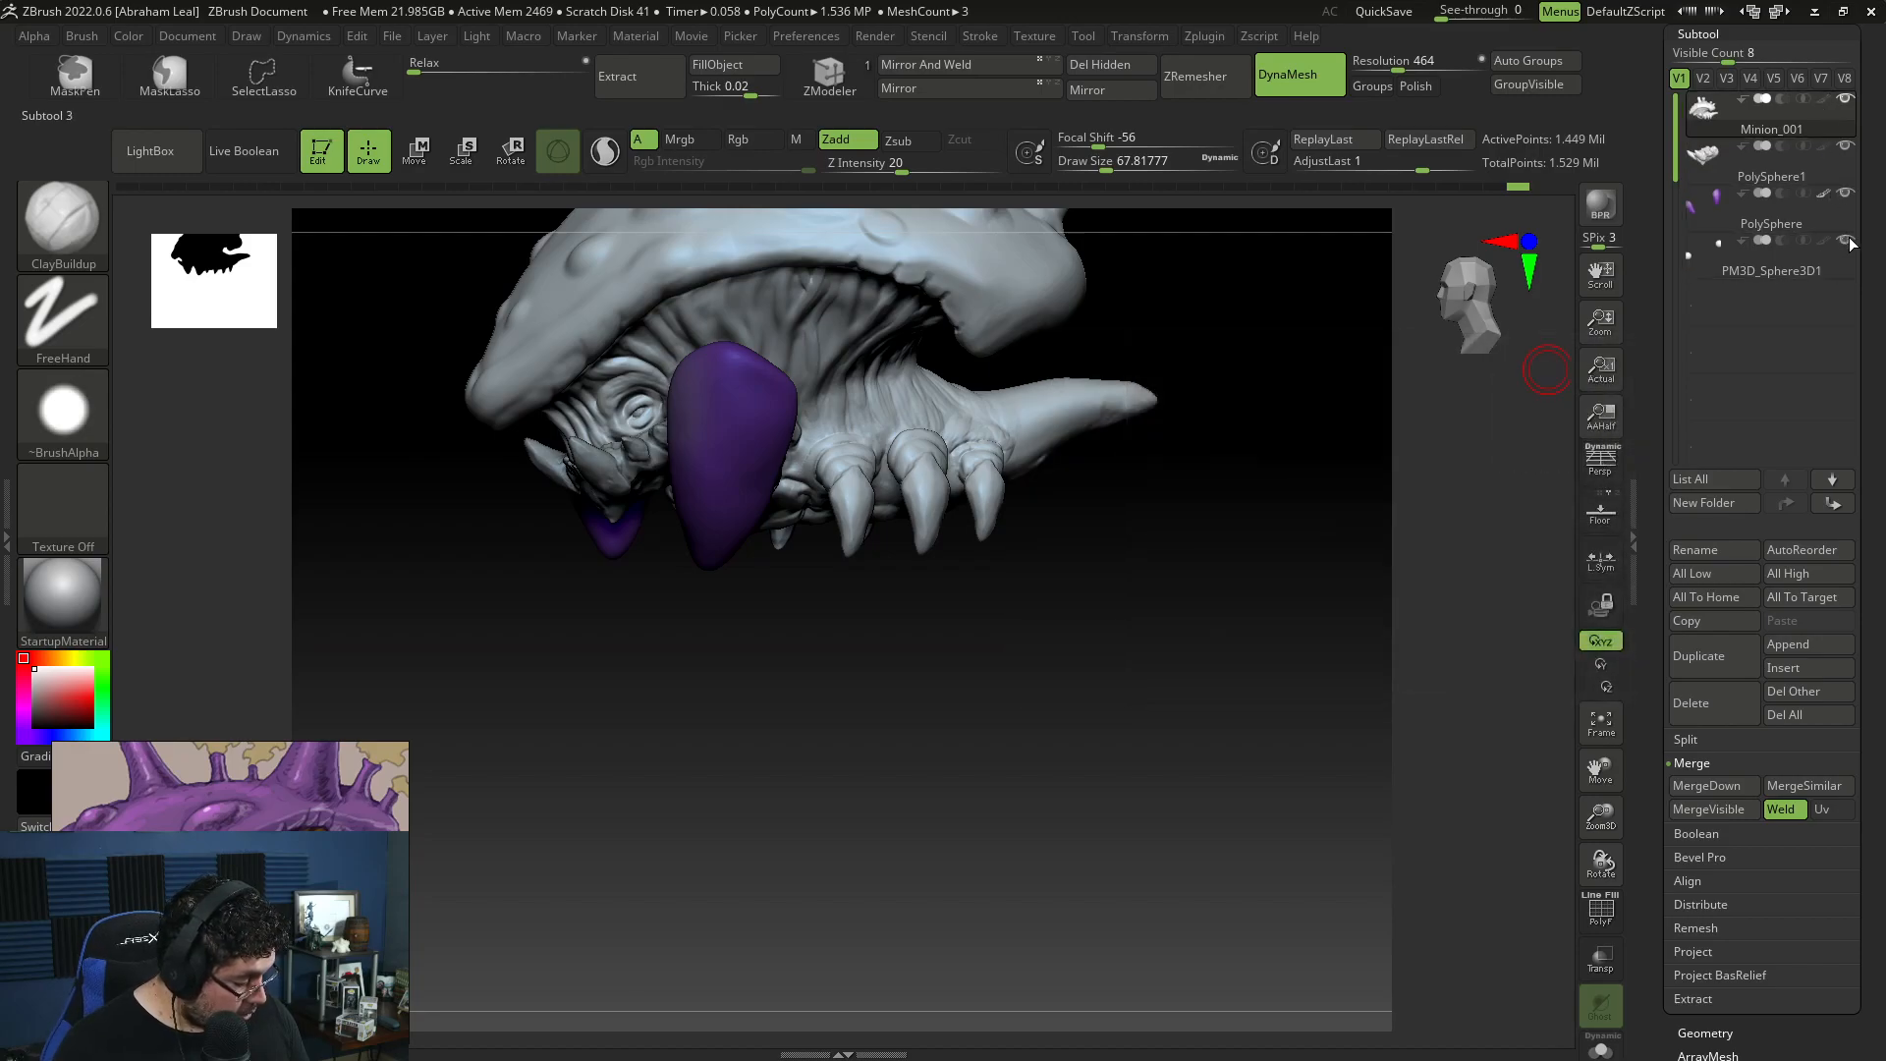
pyautogui.moveTo(1210, 594); pyautogui.dragTo(1394, 896)
pyautogui.moveTo(1286, 810); pyautogui.dragTo(1376, 757)
pyautogui.press('space')
pyautogui.moveTo(743, 547); pyautogui.dragTo(729, 550)
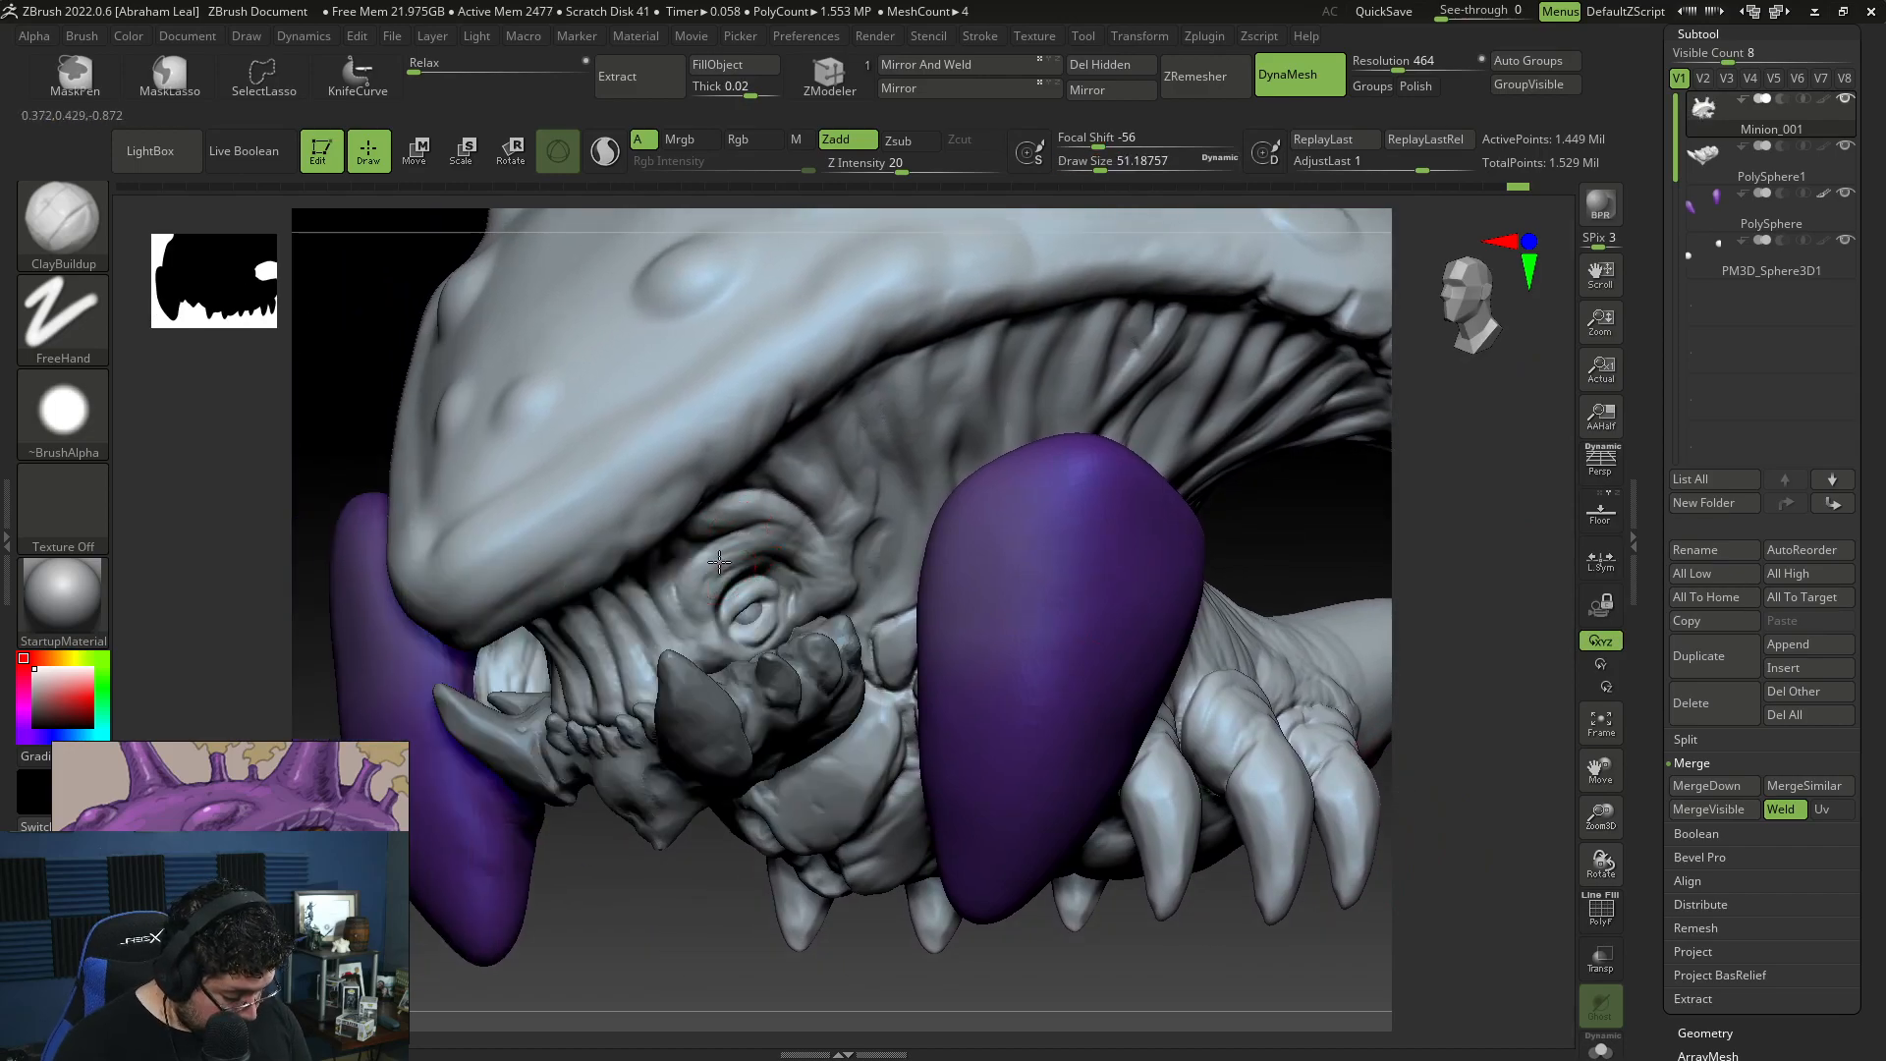
# Step: Build up raised bumps on the tail's upper side near the tip with ClayBuildup at draw size about 54
pyautogui.keyDown('alt'); pyautogui.moveTo(1414, 599); pyautogui.dragTo(1408, 521); pyautogui.keyUp('alt')
pyautogui.moveTo(1408, 521); pyautogui.dragTo(1318, 546)
pyautogui.moveTo(1383, 601)
pyautogui.mouseDown()
pyautogui.moveTo(1443, 663)
pyautogui.moveTo(1170, 657)
pyautogui.moveTo(1165, 531)
pyautogui.mouseUp()
pyautogui.moveTo(1130, 776); pyautogui.dragTo(1025, 662)
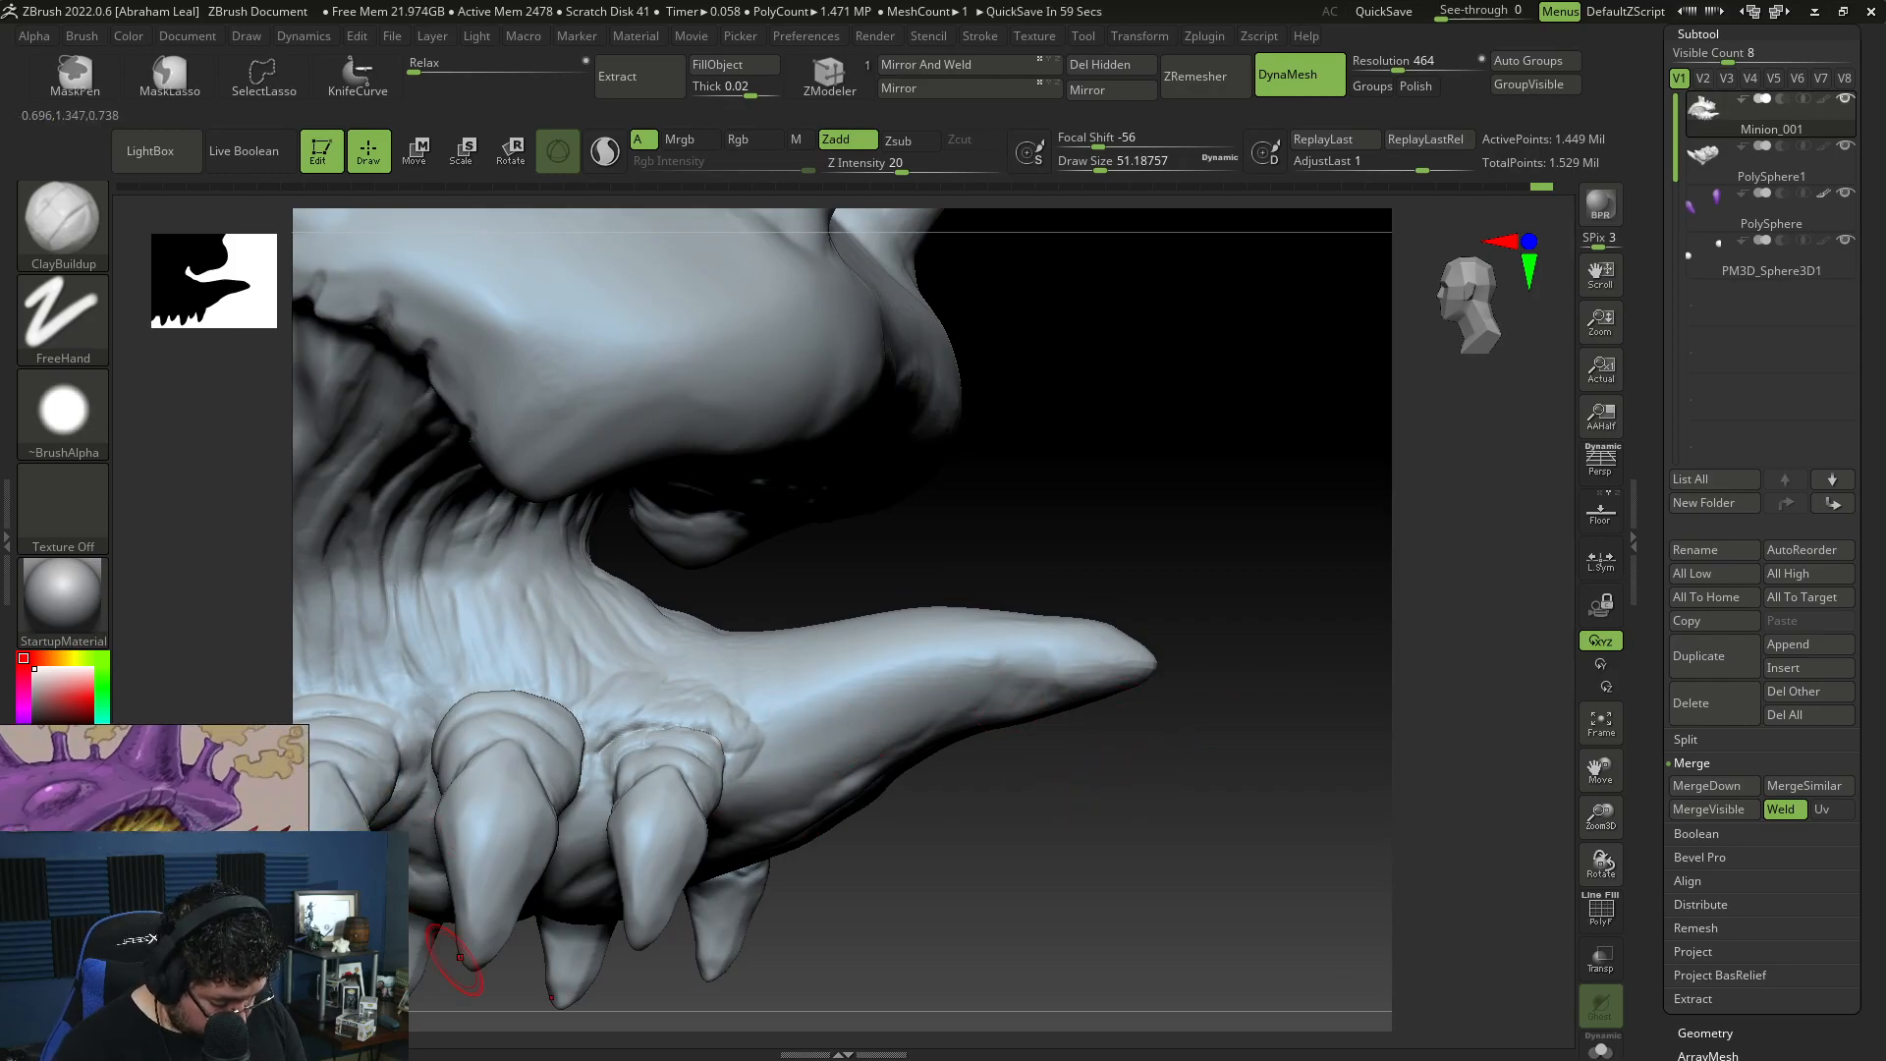
pyautogui.moveTo(1124, 810); pyautogui.dragTo(1767, 558)
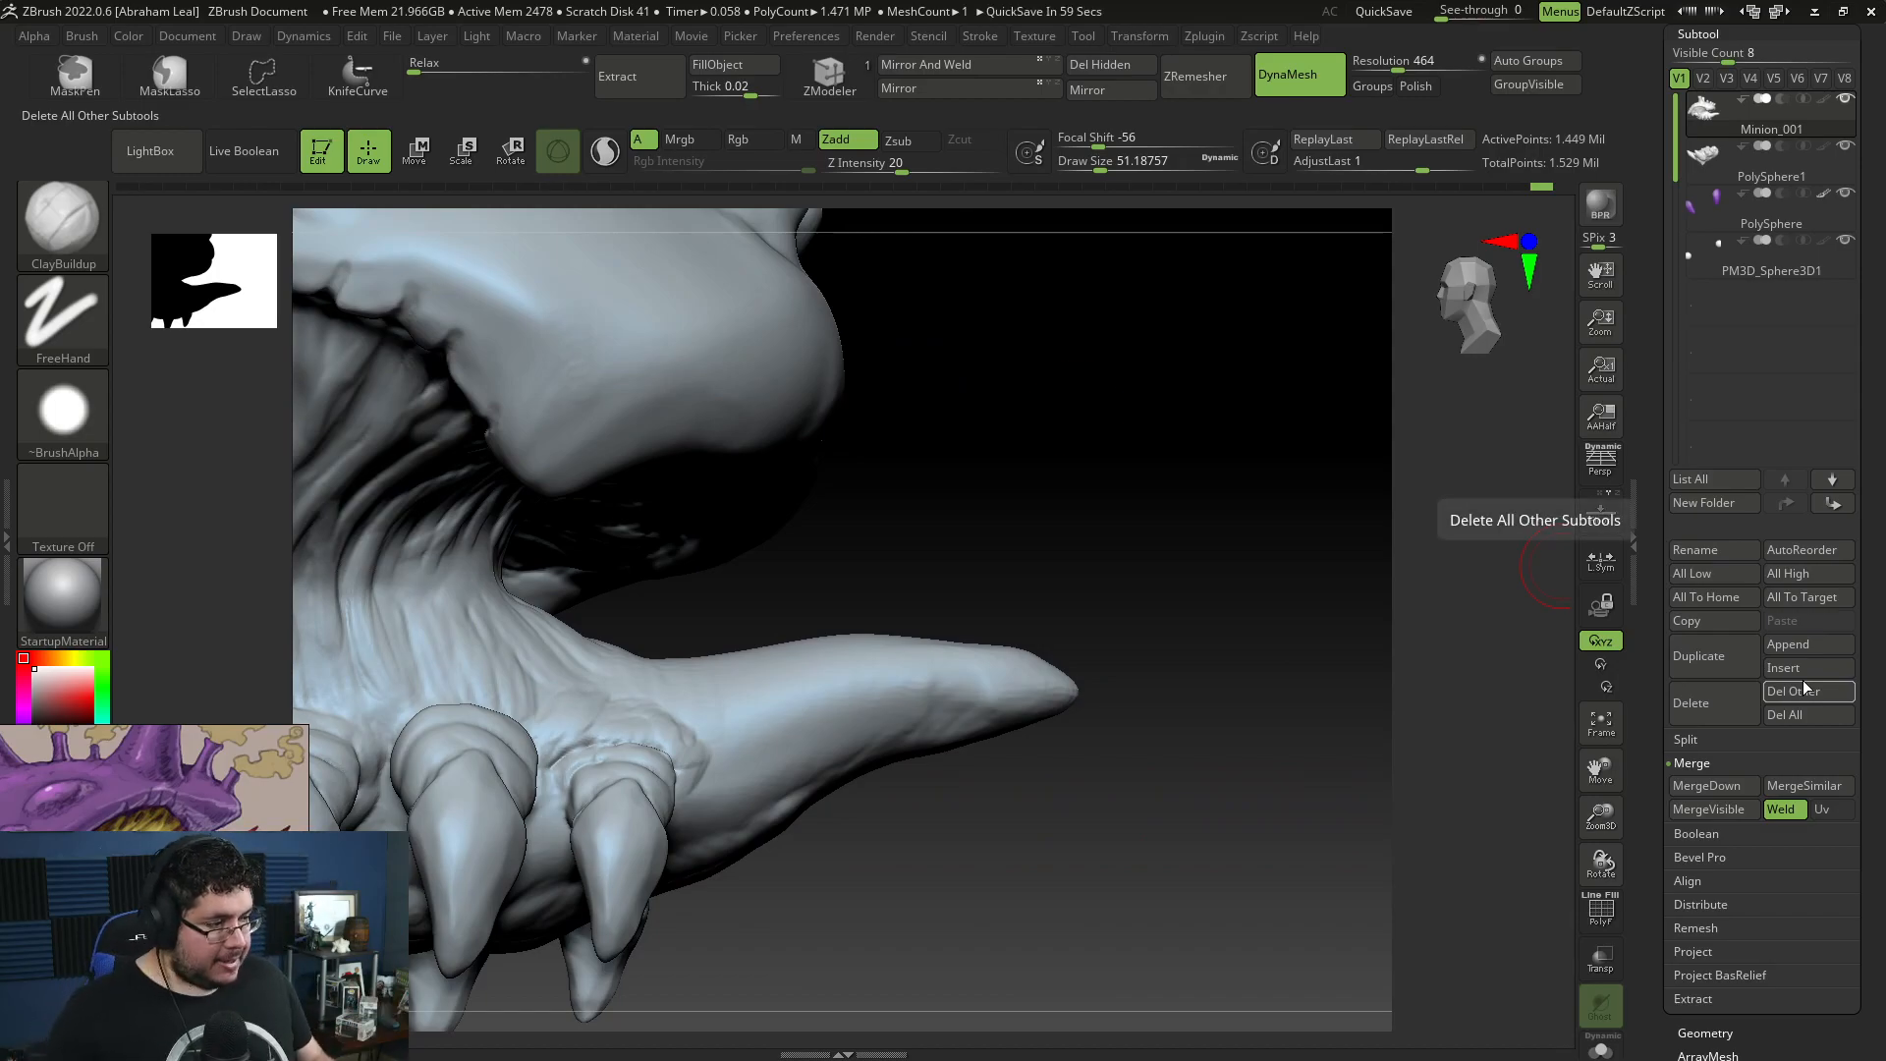
pyautogui.moveTo(1164, 663); pyautogui.dragTo(1111, 631)
pyautogui.press('space')
pyautogui.moveTo(1017, 381)
pyautogui.mouseDown()
pyautogui.moveTo(986, 417)
pyautogui.moveTo(989, 399)
pyautogui.mouseUp()
pyautogui.hotkey('ctrl', 'z')
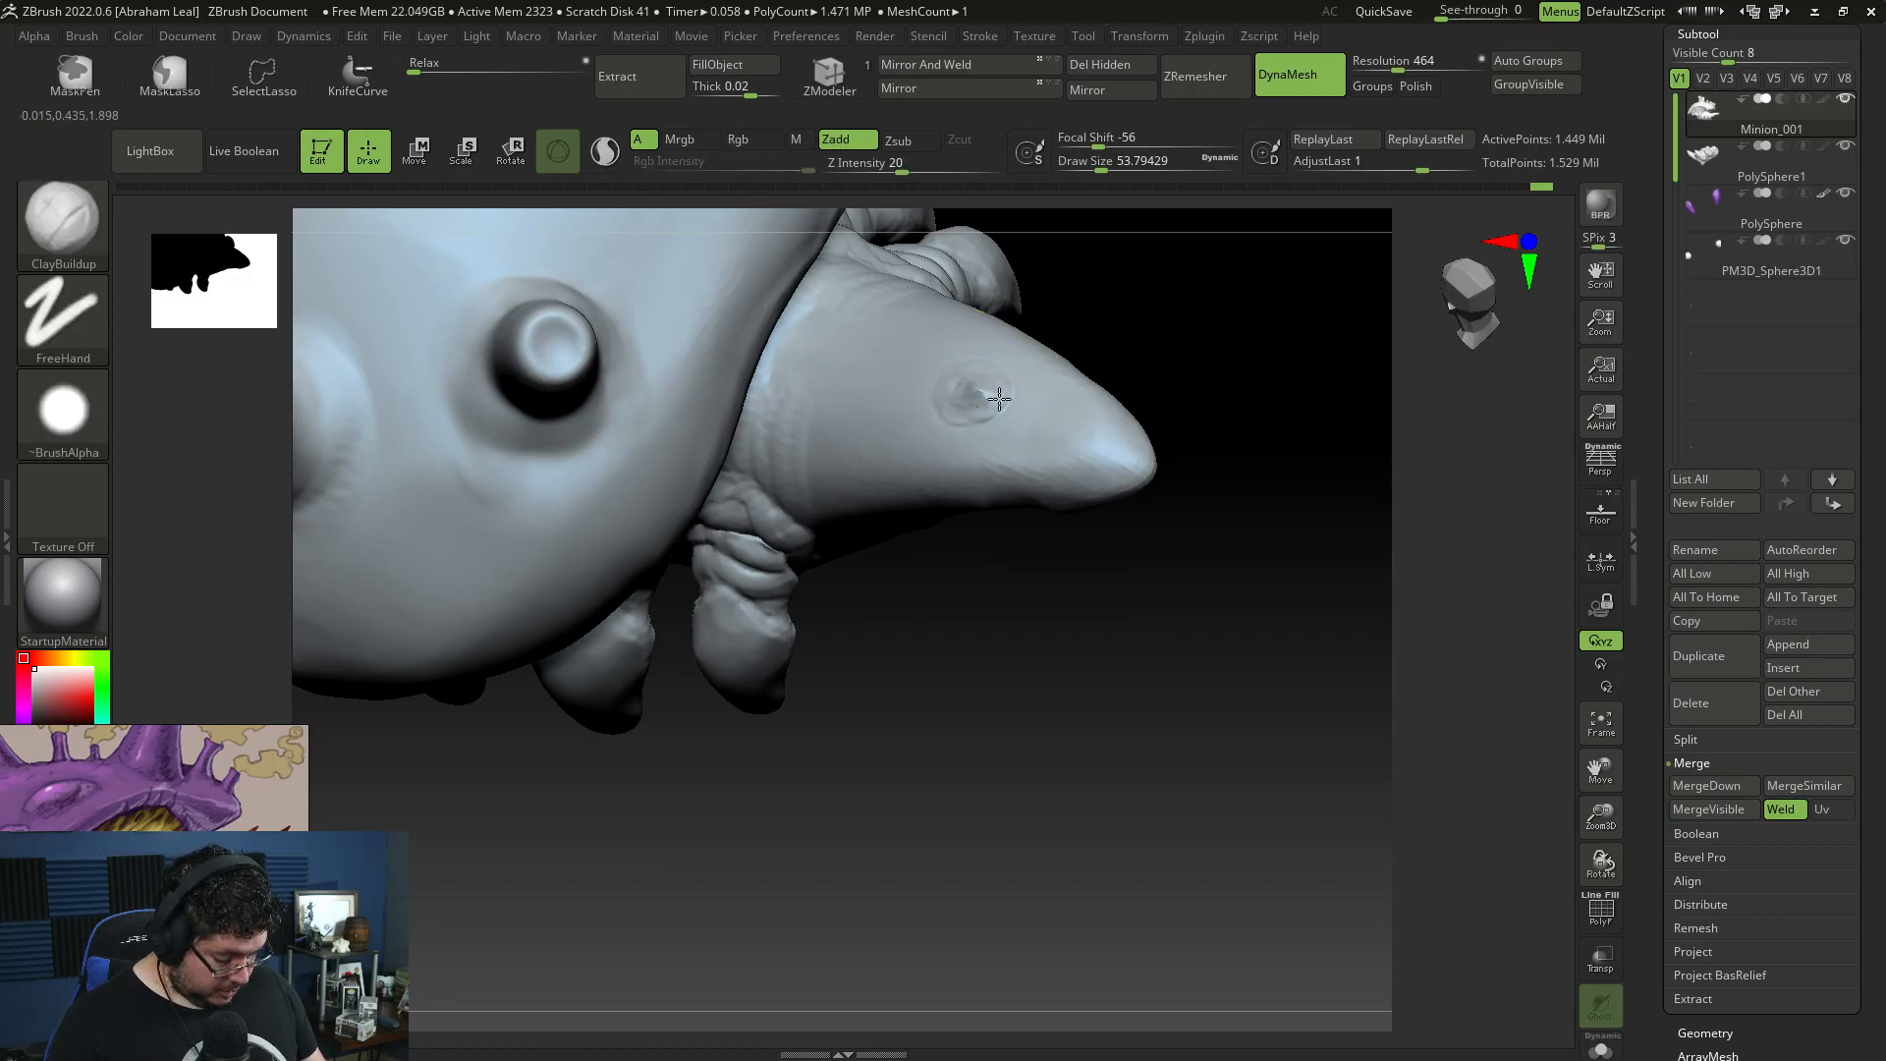
pyautogui.moveTo(1049, 419); pyautogui.dragTo(1047, 417)
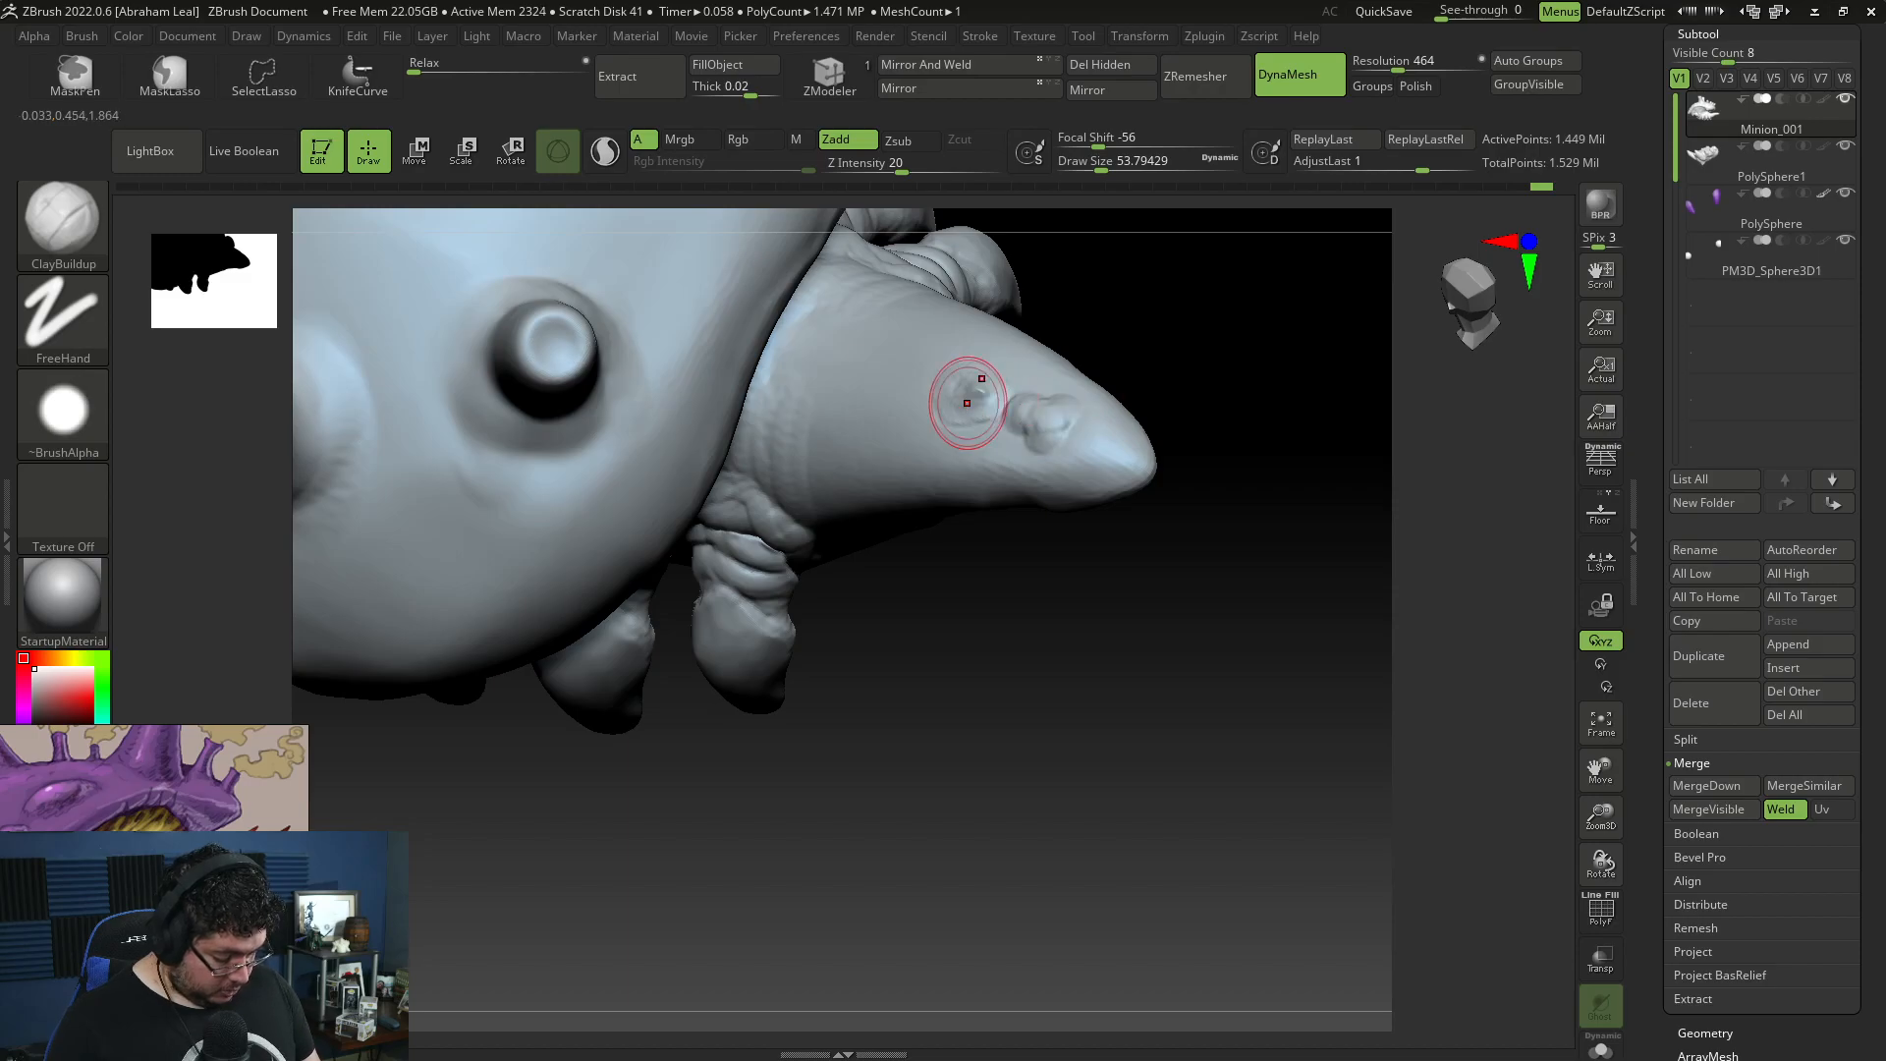
# Step: Sculpt a ringed socket at the tail tip with ClayBuildup at draw size about 37 and build up the upper-side socket at about 54
pyautogui.moveTo(1203, 525)
pyautogui.mouseDown()
pyautogui.moveTo(1115, 489)
pyautogui.moveTo(1080, 435)
pyautogui.mouseUp()
pyautogui.press('space')
pyautogui.moveTo(1083, 430); pyautogui.dragTo(1069, 458)
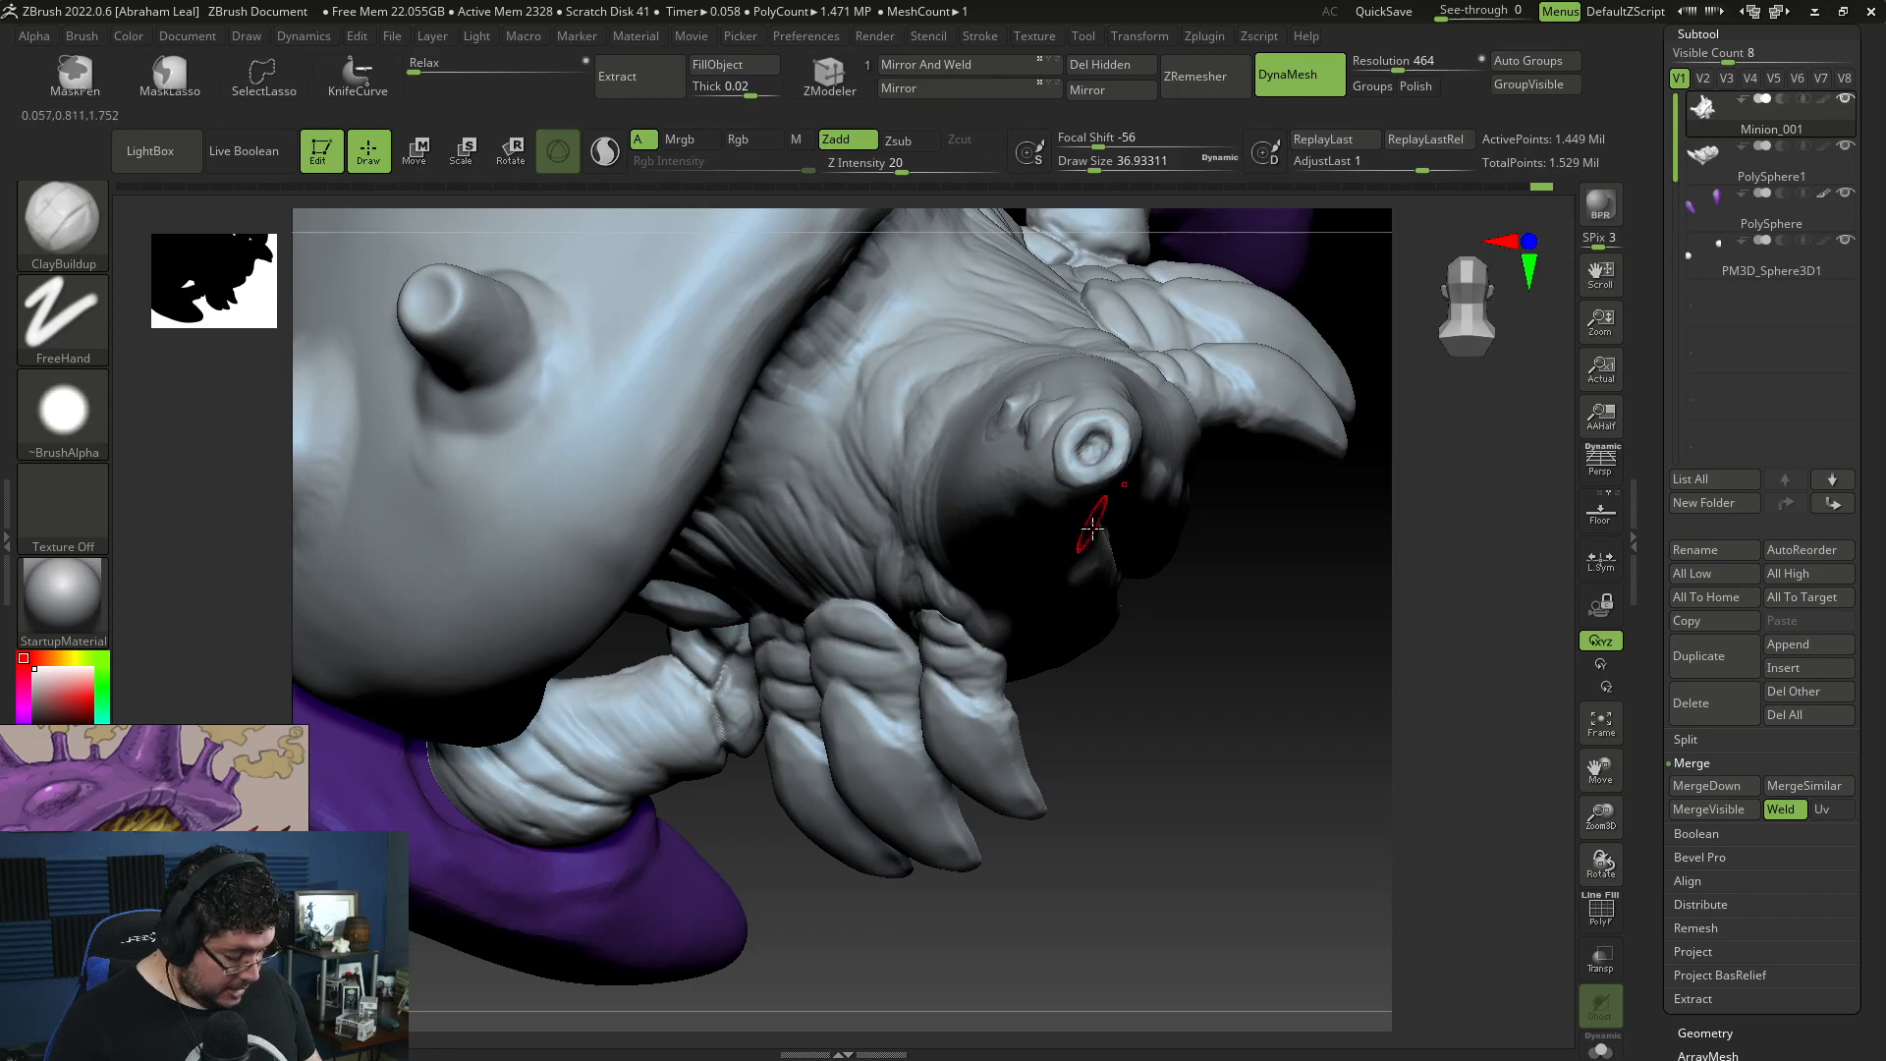
pyautogui.moveTo(1026, 434); pyautogui.dragTo(1051, 418, button='right')
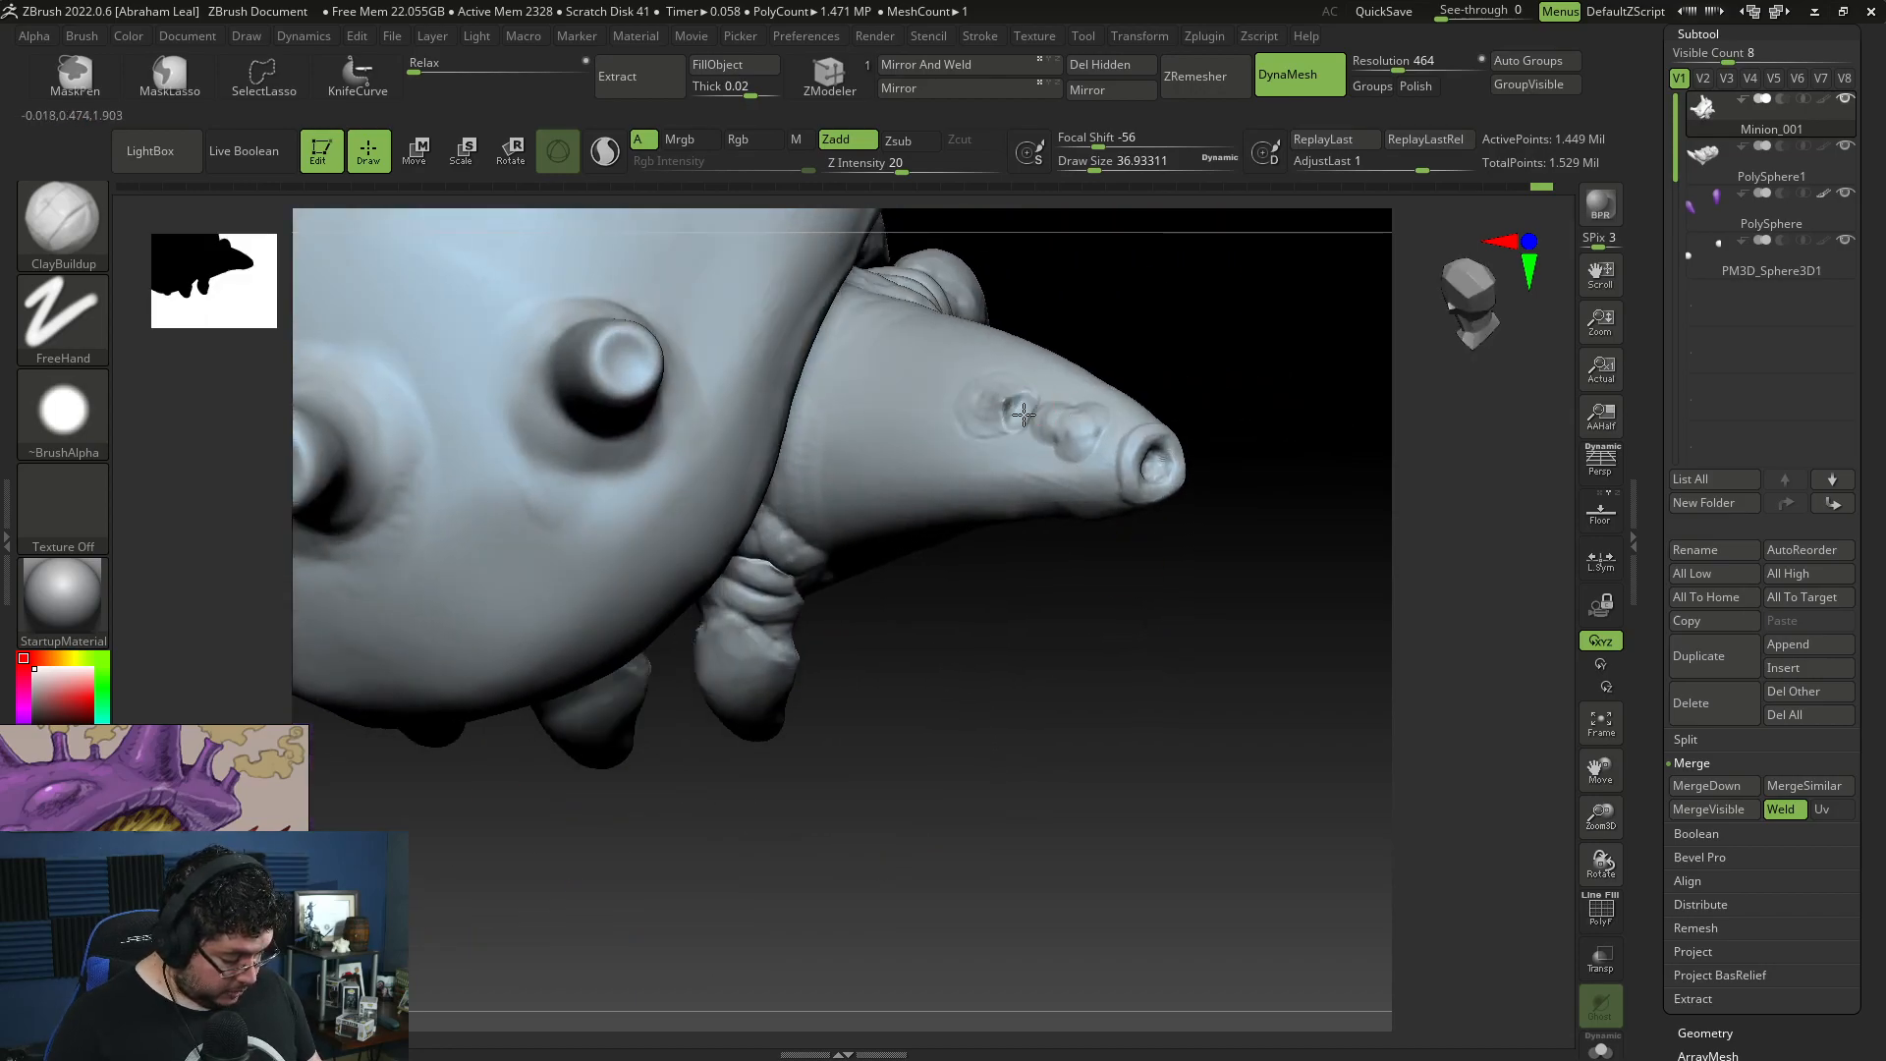
pyautogui.press(']')
pyautogui.moveTo(1024, 453); pyautogui.dragTo(1165, 606, button='right')
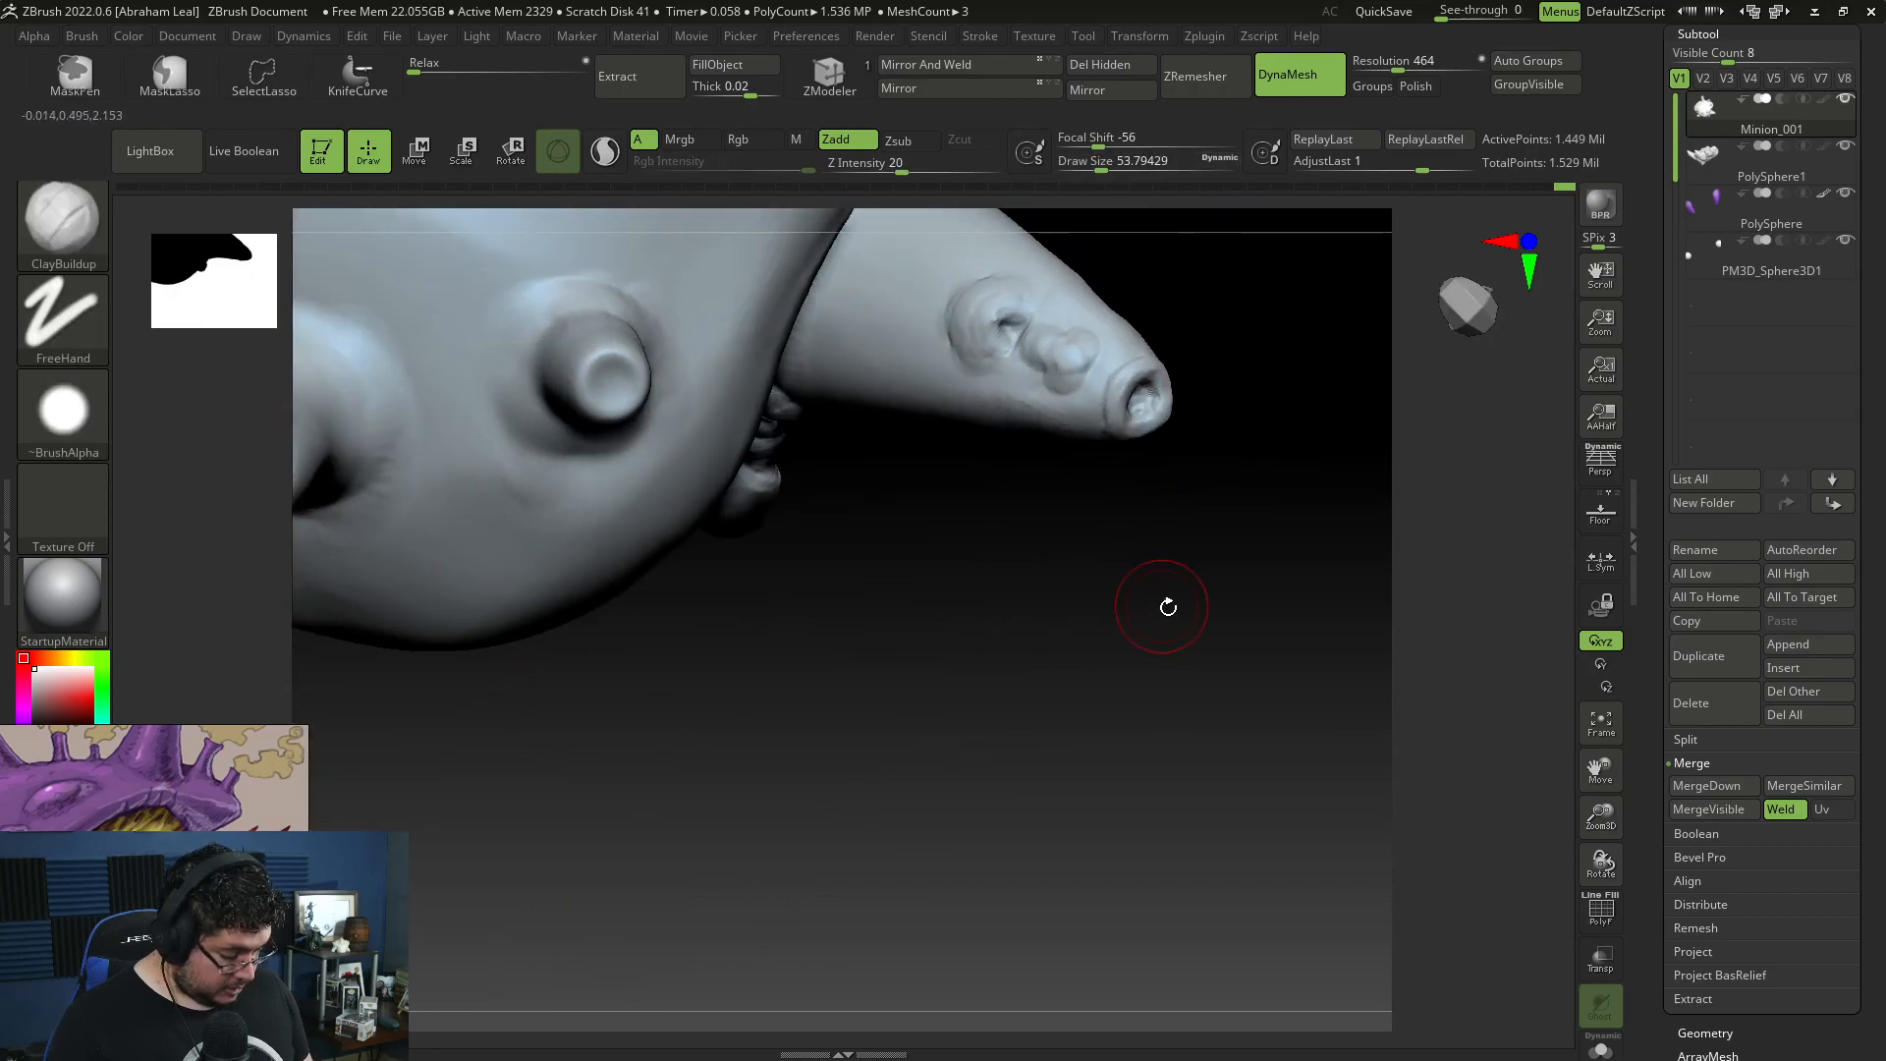
# Step: Reshape the tail tip around its socket with the Move brush
pyautogui.press('b')
pyautogui.press('m')
pyautogui.press('v')
pyautogui.press('s')
pyautogui.moveTo(1169, 307); pyautogui.dragTo(1200, 307)
pyautogui.moveTo(1200, 295)
pyautogui.mouseDown(button='right')
pyautogui.moveTo(1220, 315)
pyautogui.moveTo(1176, 370)
pyautogui.mouseUp(button='right')
# Step: Push and pull the raised sockets on the tail's upper side into shape with the Move brush
pyautogui.press('s')
pyautogui.press('s')
pyautogui.moveTo(1051, 352); pyautogui.dragTo(1023, 335)
pyautogui.moveTo(1022, 333); pyautogui.dragTo(994, 307, button='right')
pyautogui.moveTo(992, 300); pyautogui.dragTo(974, 310)
pyautogui.moveTo(982, 319); pyautogui.dragTo(1058, 246, button='right')
pyautogui.press('s')
pyautogui.moveTo(1060, 242); pyautogui.dragTo(1050, 242)
pyautogui.moveTo(1050, 255)
pyautogui.keyDown('alt'); pyautogui.mouseDown(button='right')
pyautogui.moveTo(1100, 294)
pyautogui.moveTo(1070, 314)
pyautogui.mouseUp(button='right'); pyautogui.keyUp('alt')
pyautogui.moveTo(1066, 311); pyautogui.dragTo(1066, 340)
# Step: Append a Cylinder3D as a new subtool and make it the active subtool
pyautogui.moveTo(776, 330)
pyautogui.keyDown('ctrl'); pyautogui.mouseDown(button='right')
pyautogui.moveTo(619, 337)
pyautogui.moveTo(705, 675)
pyautogui.moveTo(1351, 463)
pyautogui.moveTo(1158, 627)
pyautogui.moveTo(1221, 647)
pyautogui.moveTo(1204, 639)
pyautogui.moveTo(1316, 619)
pyautogui.mouseUp(button='right'); pyautogui.keyUp('ctrl')
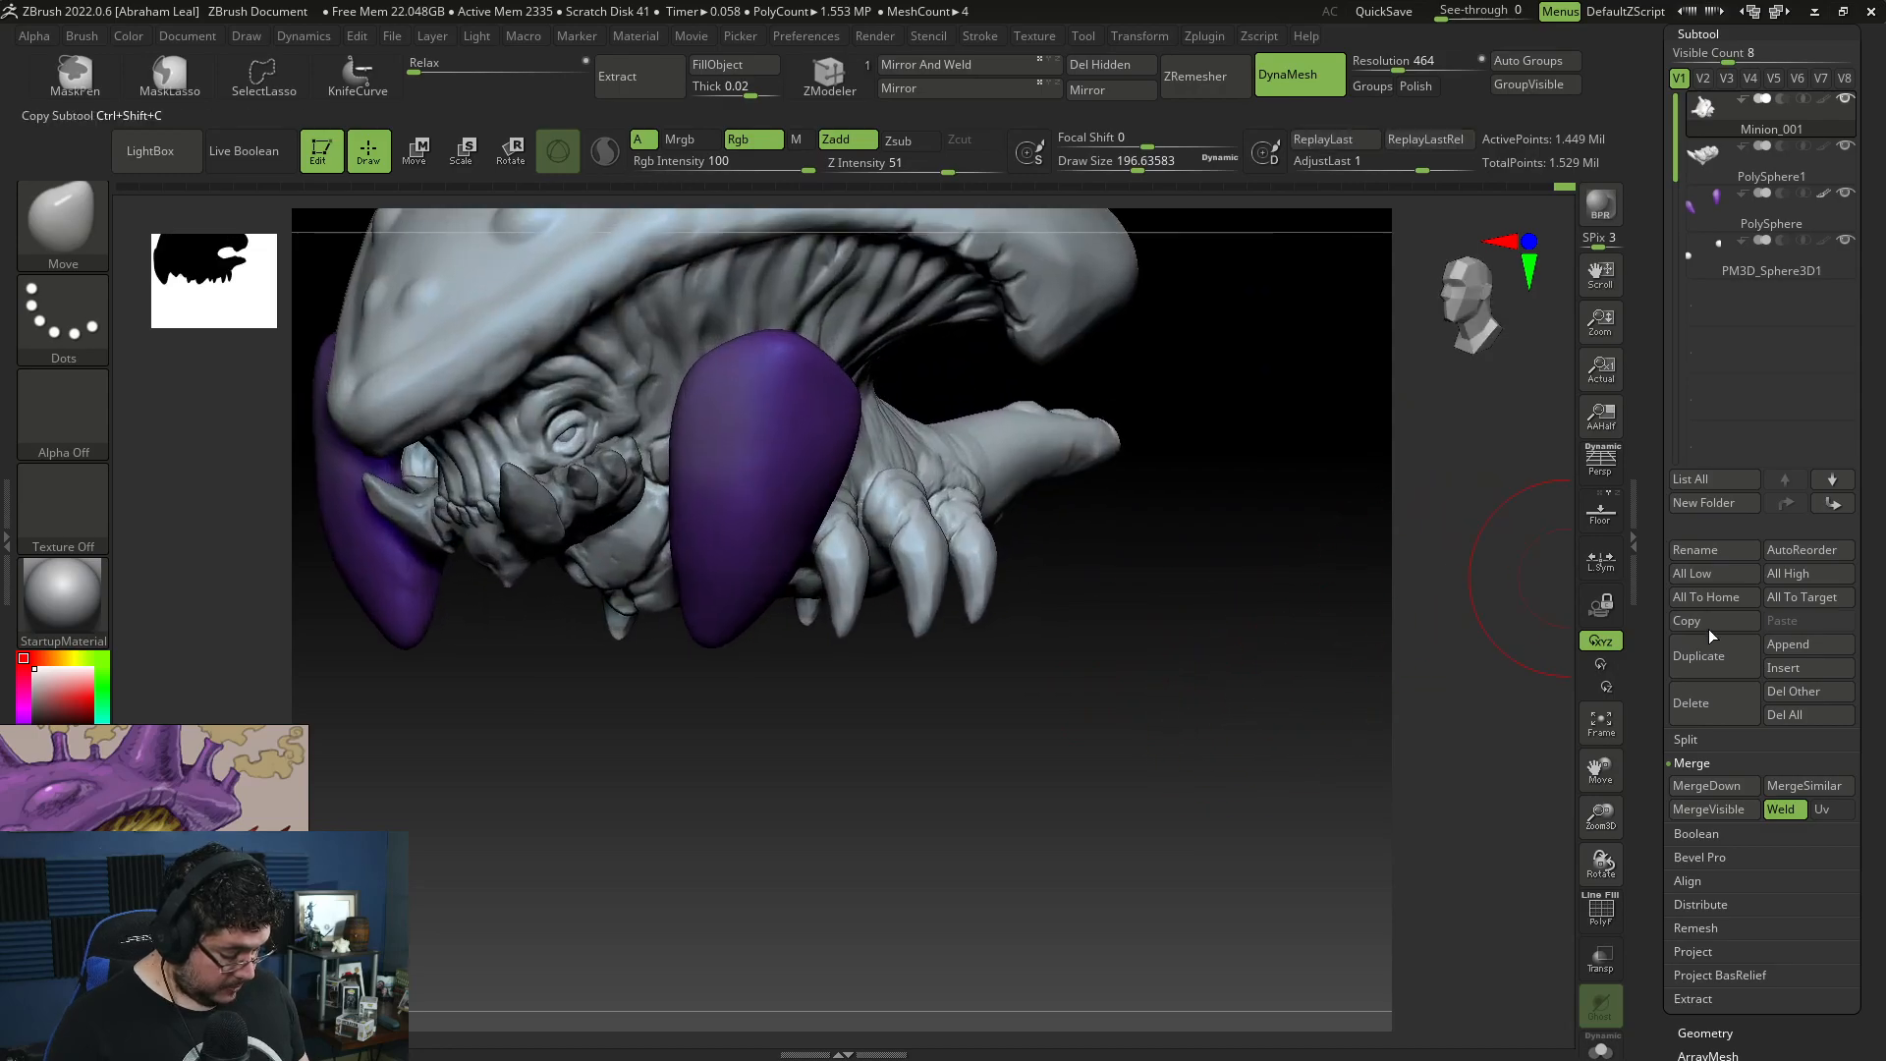
pyautogui.click(1812, 644)
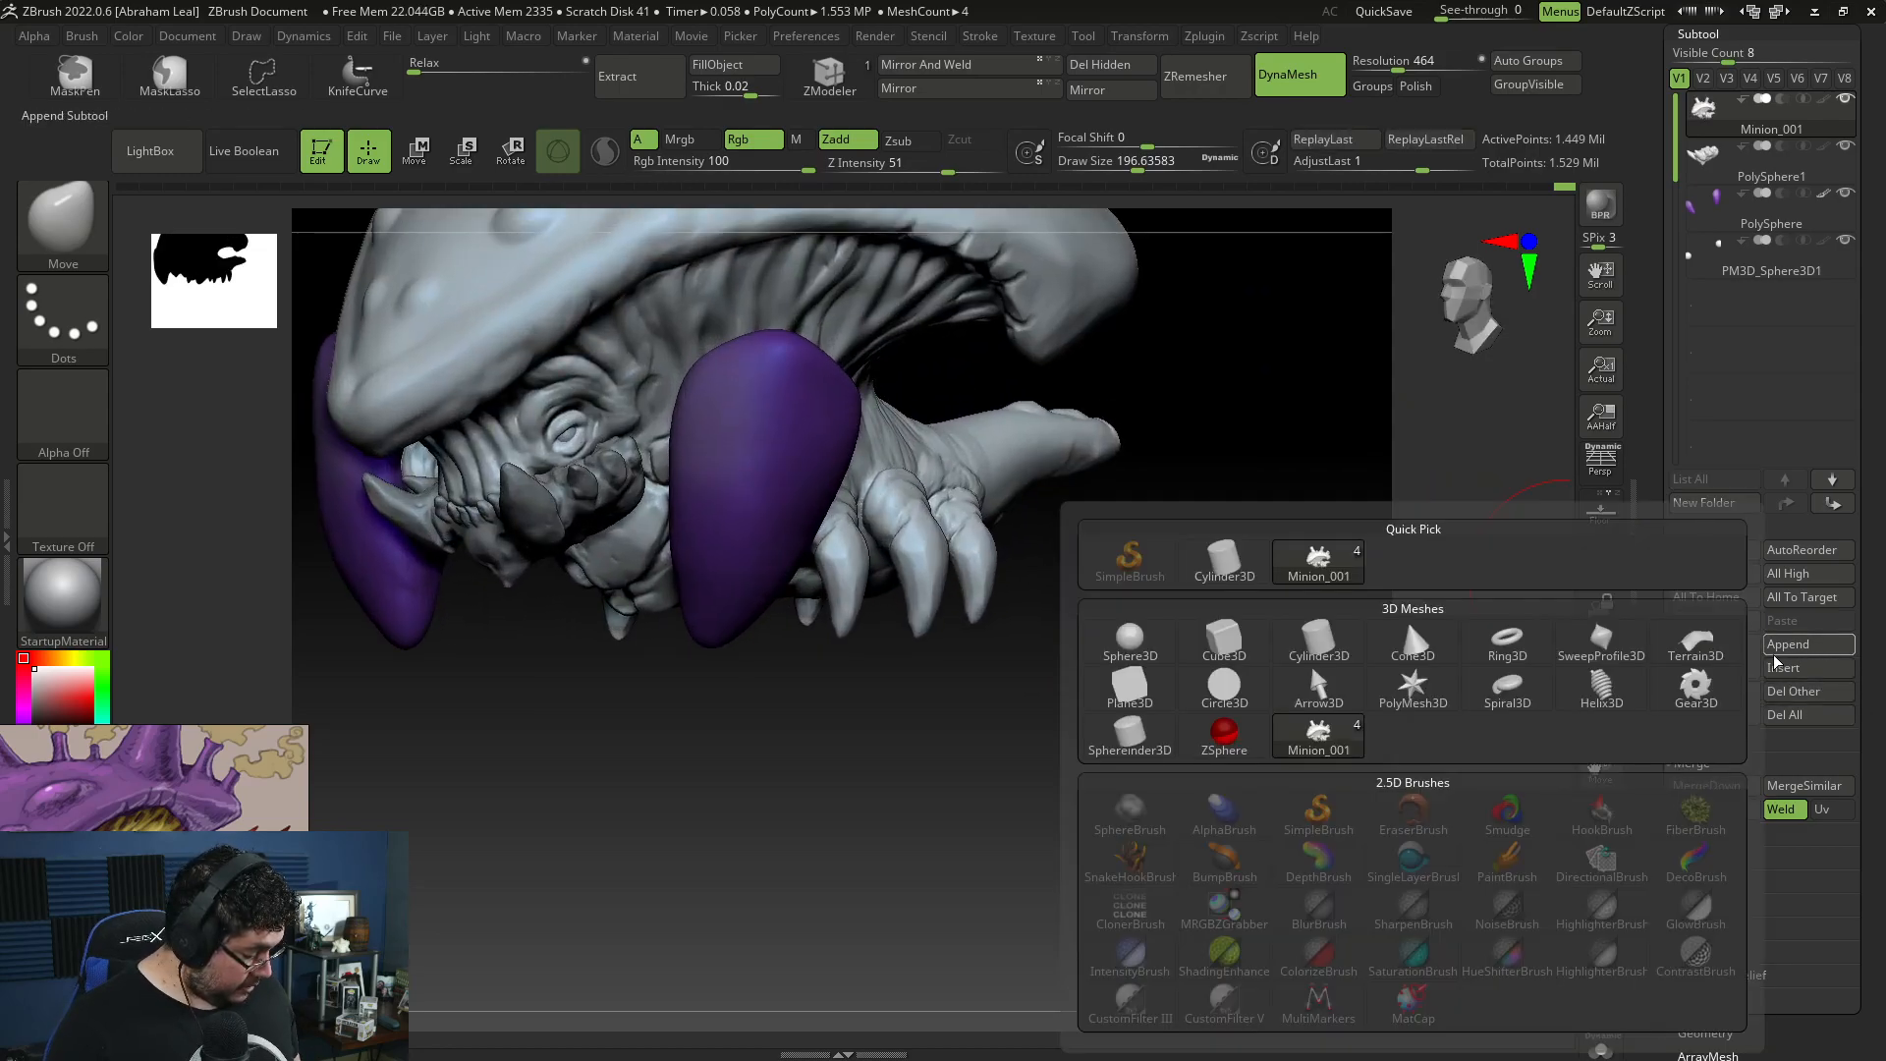
pyautogui.click(1314, 644)
pyautogui.moveTo(1288, 632); pyautogui.dragTo(1151, 601, button='right')
pyautogui.keyDown('alt'); pyautogui.click(801, 503); pyautogui.keyUp('alt')
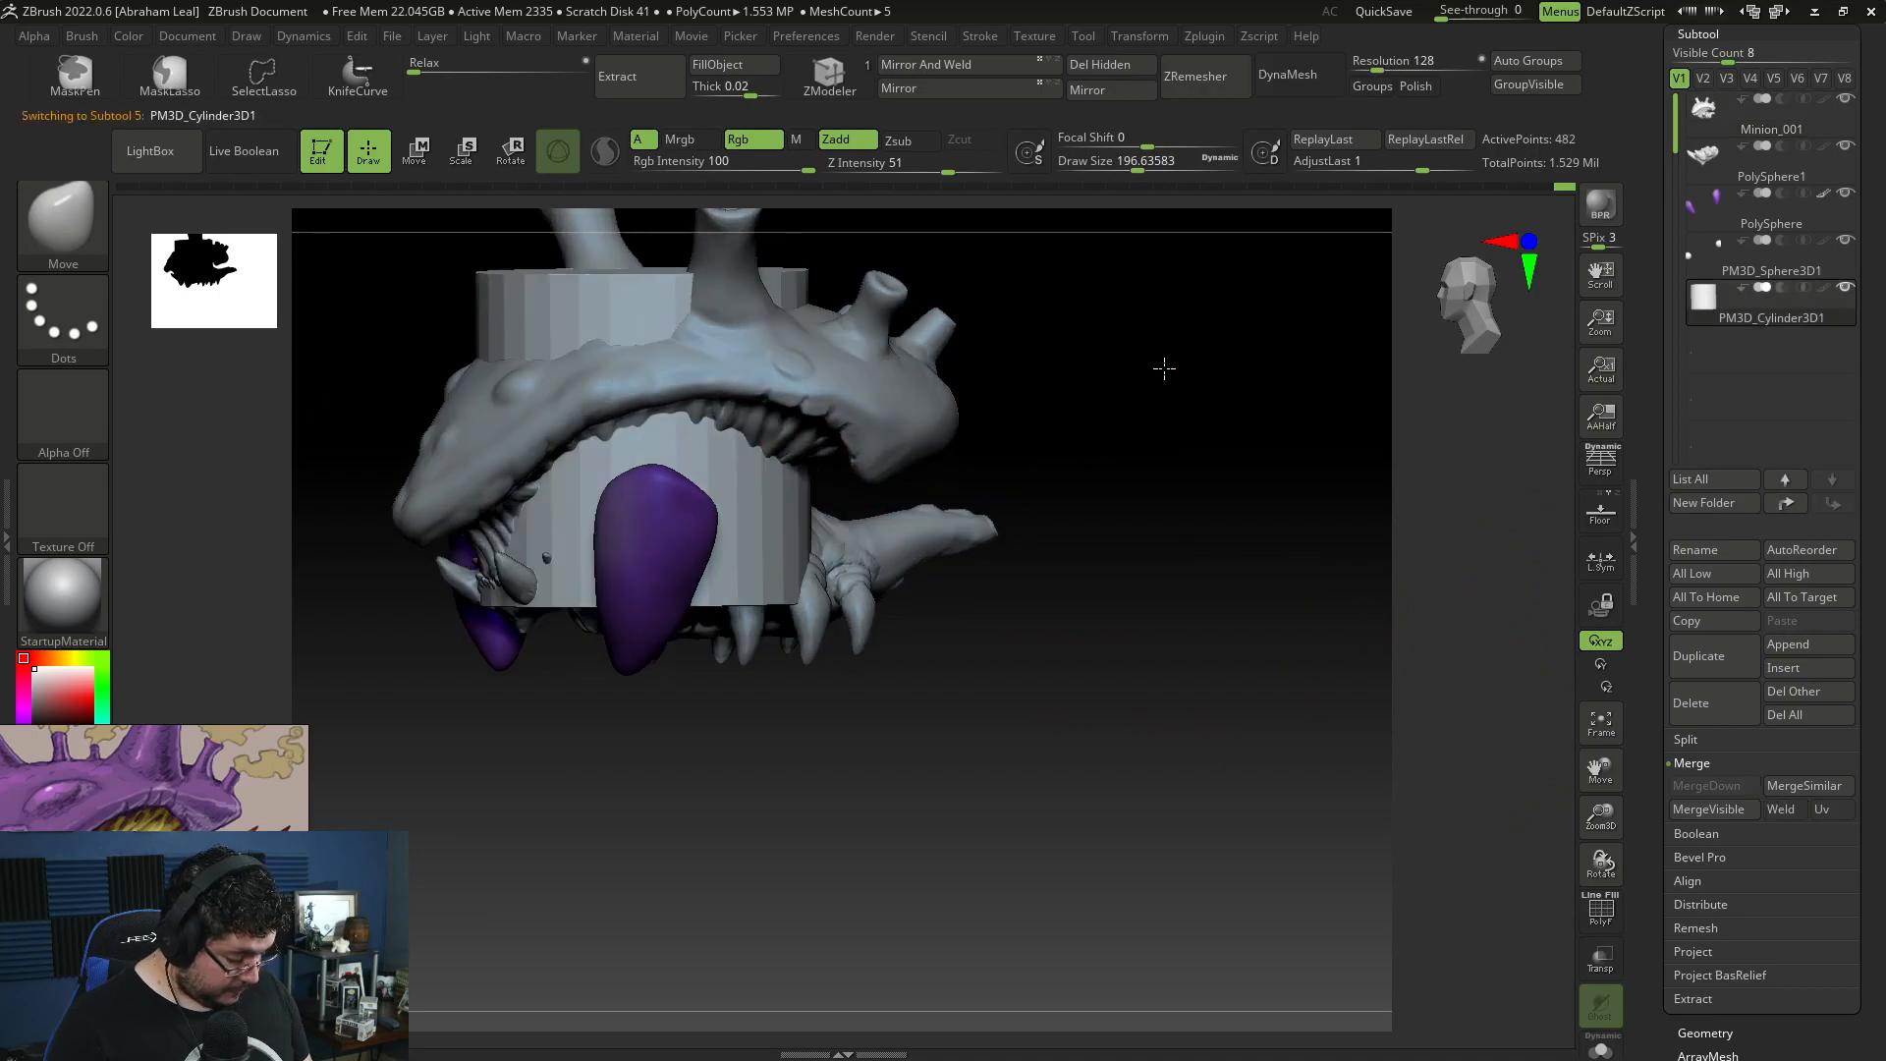
# Step: Scale the cylinder into a thin rod, tilt it and place it in the raised socket on the tail's upper side
pyautogui.moveTo(1166, 371); pyautogui.dragTo(1120, 381, button='right')
pyautogui.press('w')
pyautogui.moveTo(690, 441); pyautogui.dragTo(956, 479)
pyautogui.moveTo(1062, 441)
pyautogui.mouseDown()
pyautogui.moveTo(964, 464)
pyautogui.moveTo(1059, 443)
pyautogui.moveTo(1028, 449)
pyautogui.mouseUp()
pyautogui.moveTo(1064, 342); pyautogui.dragTo(1165, 477)
pyautogui.moveTo(1006, 318); pyautogui.dragTo(1027, 364)
pyautogui.moveTo(1185, 444); pyautogui.dragTo(1176, 449)
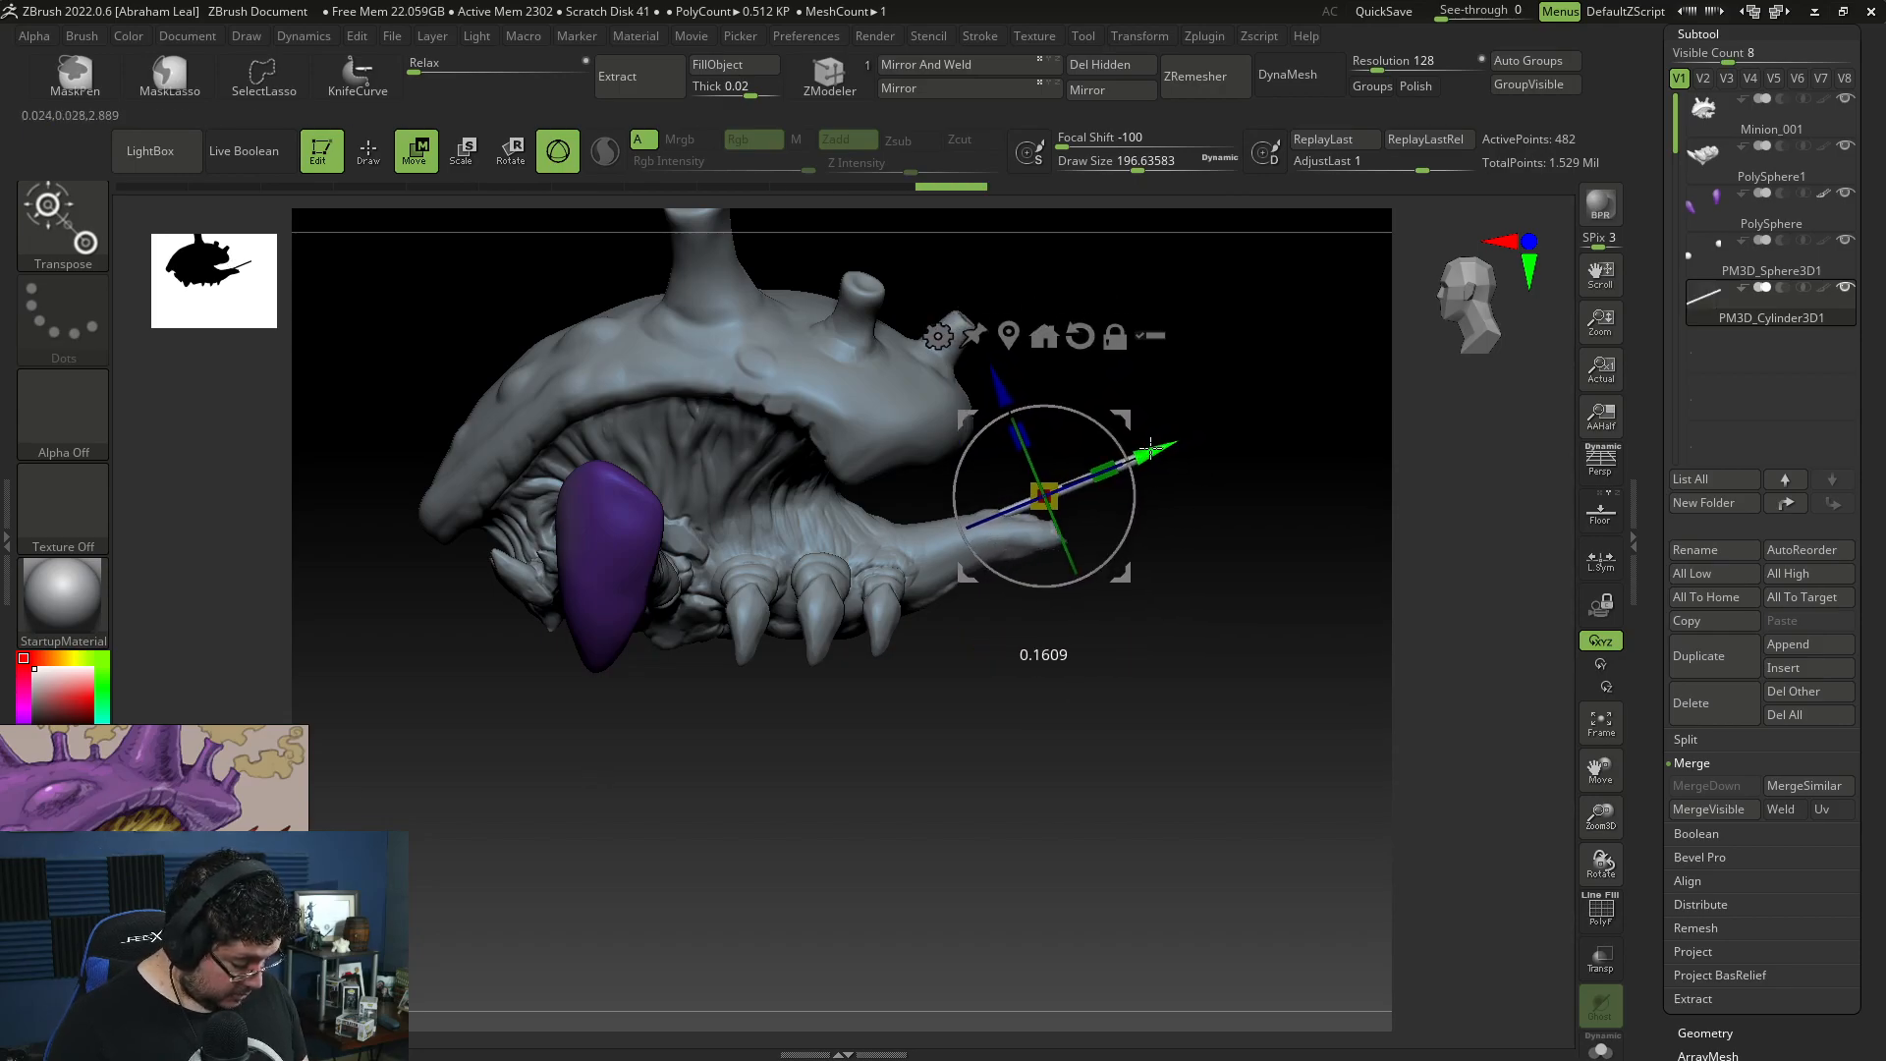
# Step: Duplicate the rod within its subtool and place the copy at a flatter angle in the tail tip
pyautogui.press('ctrl')
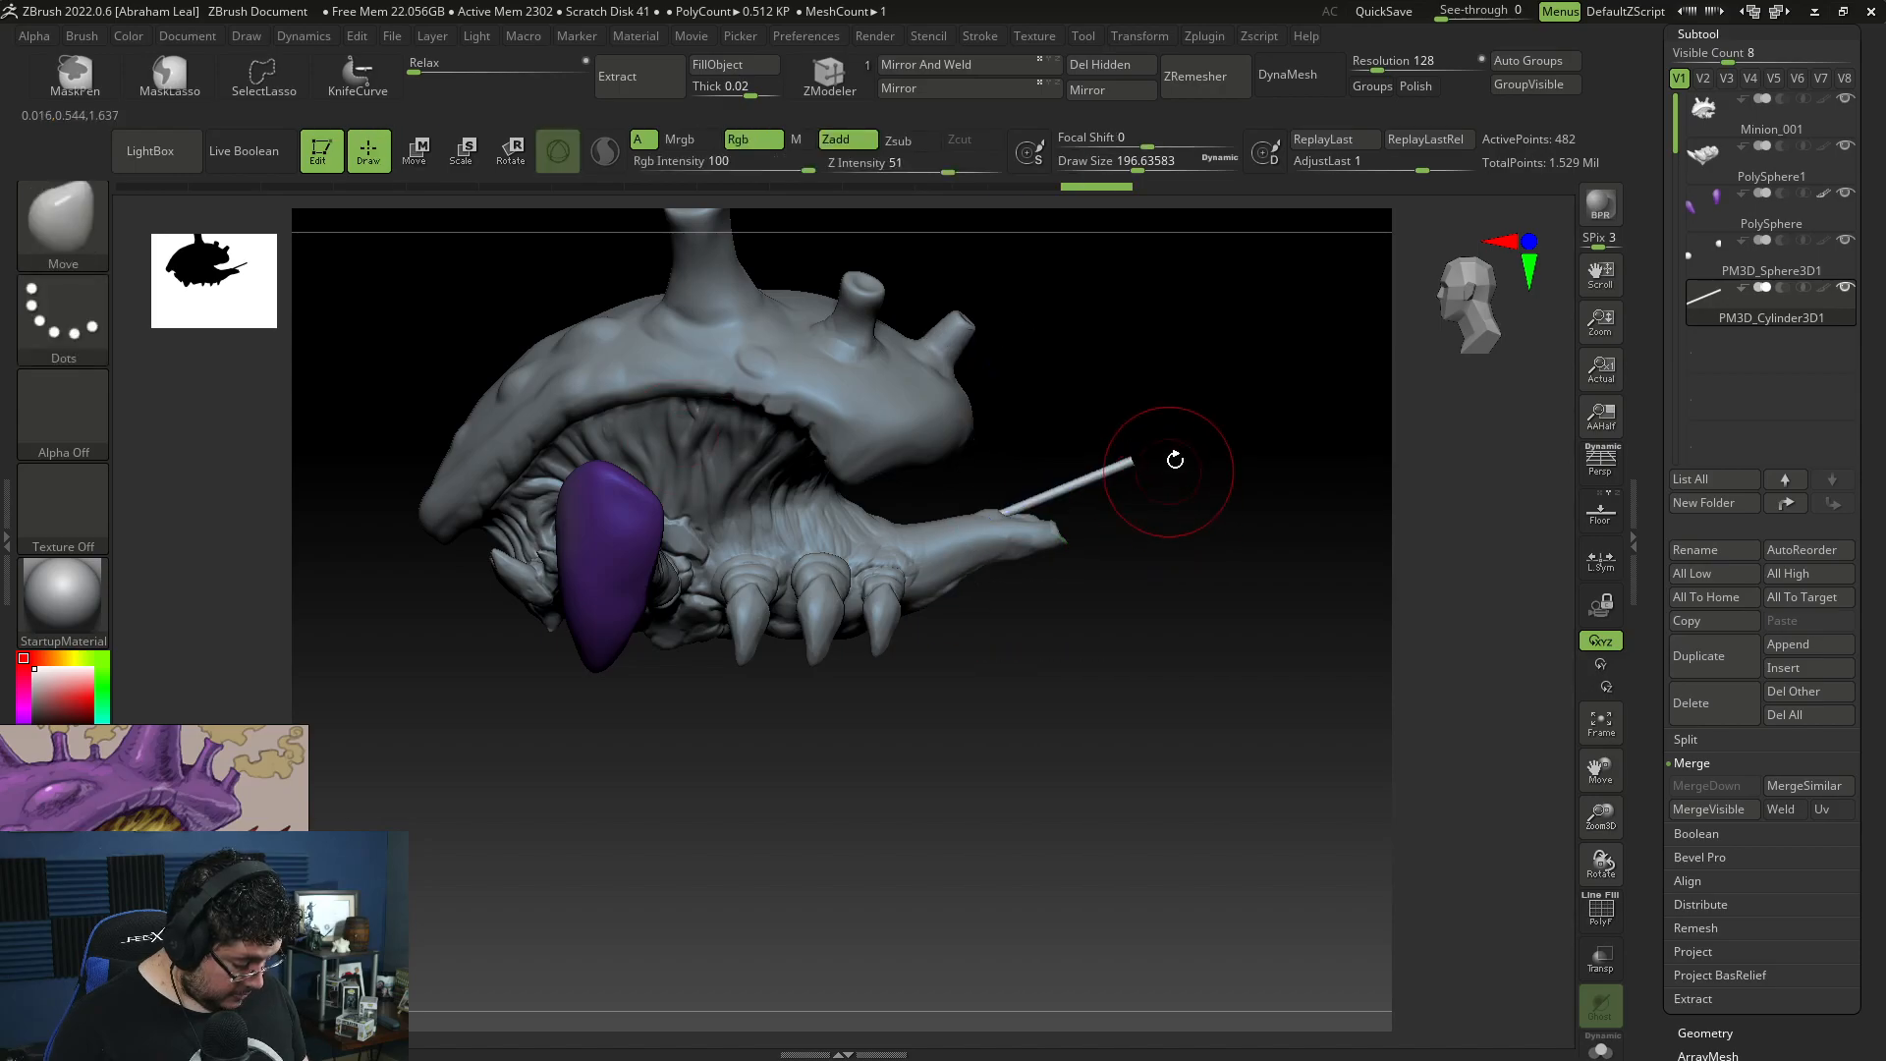
pyautogui.press('ctrl')
pyautogui.keyDown('ctrl'); pyautogui.moveTo(1003, 396); pyautogui.dragTo(1016, 427); pyautogui.keyUp('ctrl')
pyautogui.moveTo(1184, 489); pyautogui.dragTo(1230, 468)
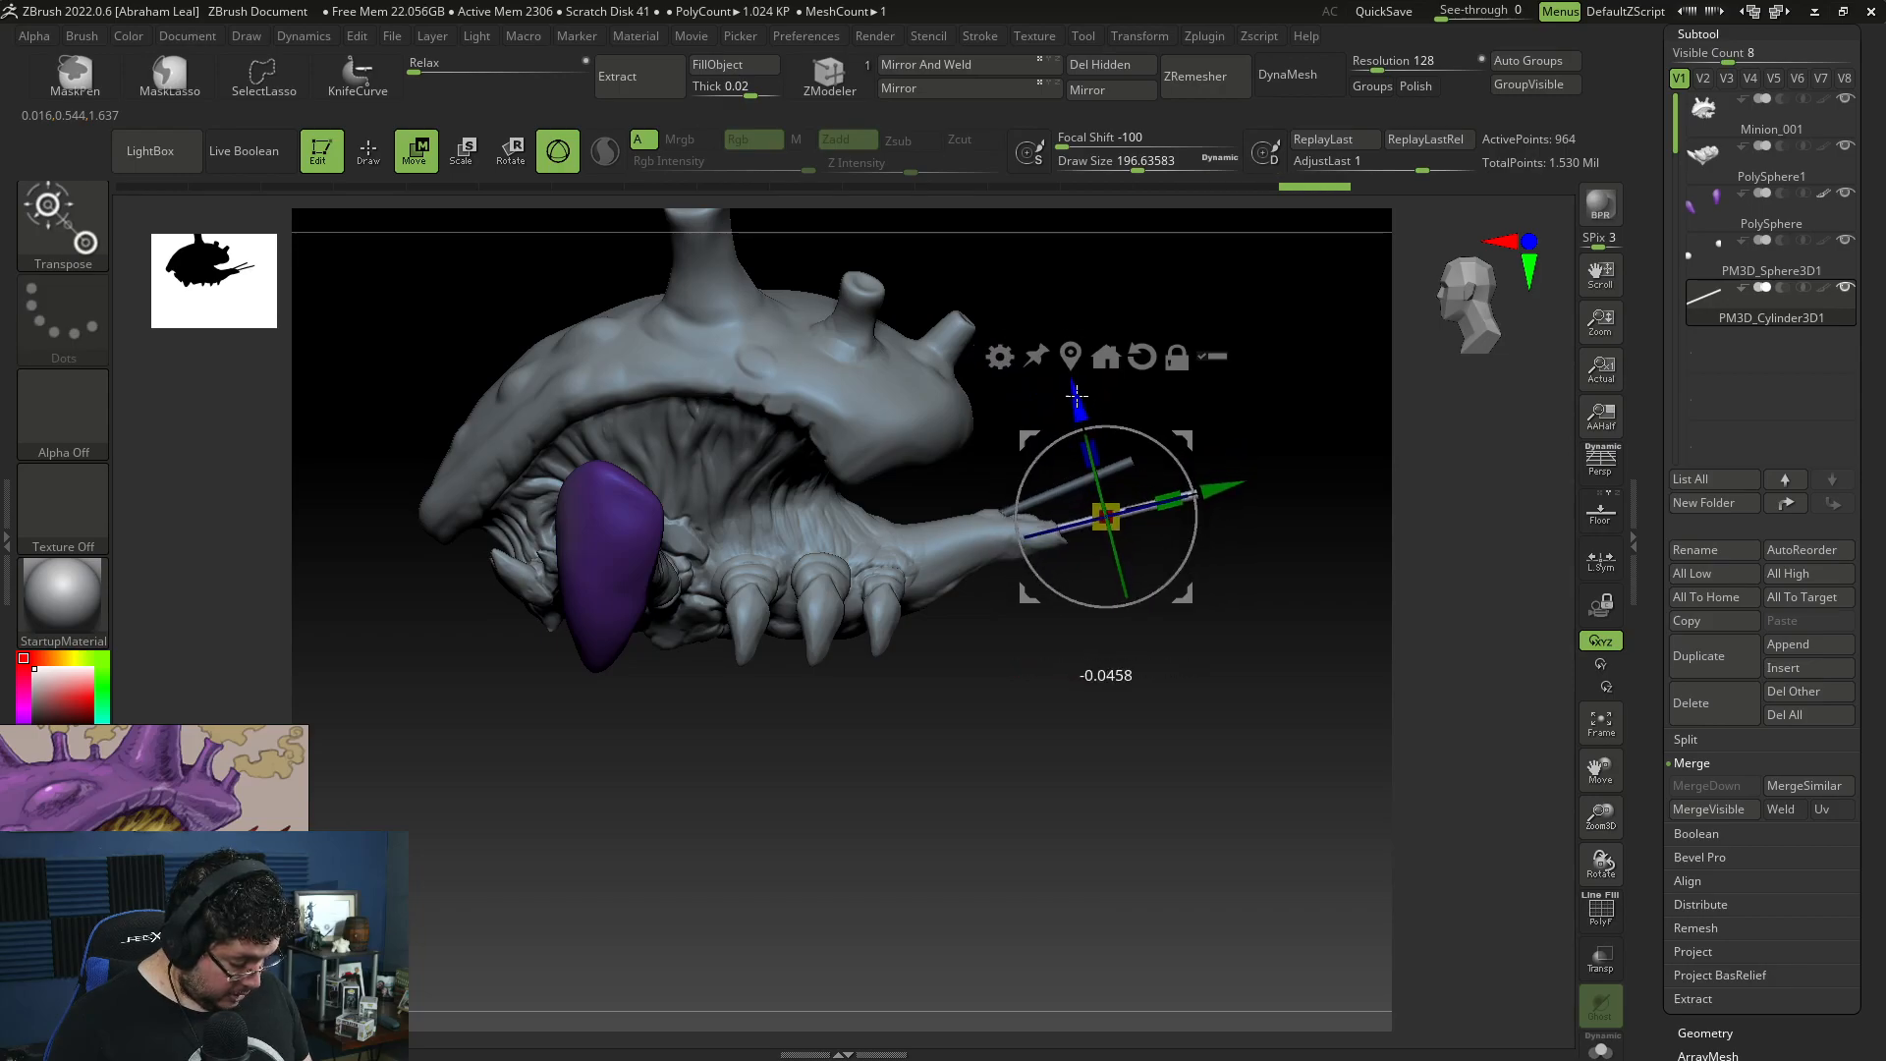
pyautogui.moveTo(1247, 576); pyautogui.dragTo(1204, 671)
pyautogui.press('q')
# Step: Select the Minion_001 subtool and flatten the tail tip around the lower rod with TrimDynamic at draw size about 56
pyautogui.moveTo(1204, 671)
pyautogui.mouseDown(button='right')
pyautogui.moveTo(1287, 799)
pyautogui.moveTo(1234, 751)
pyautogui.moveTo(1246, 623)
pyautogui.moveTo(1253, 712)
pyautogui.mouseUp(button='right')
pyautogui.press('space')
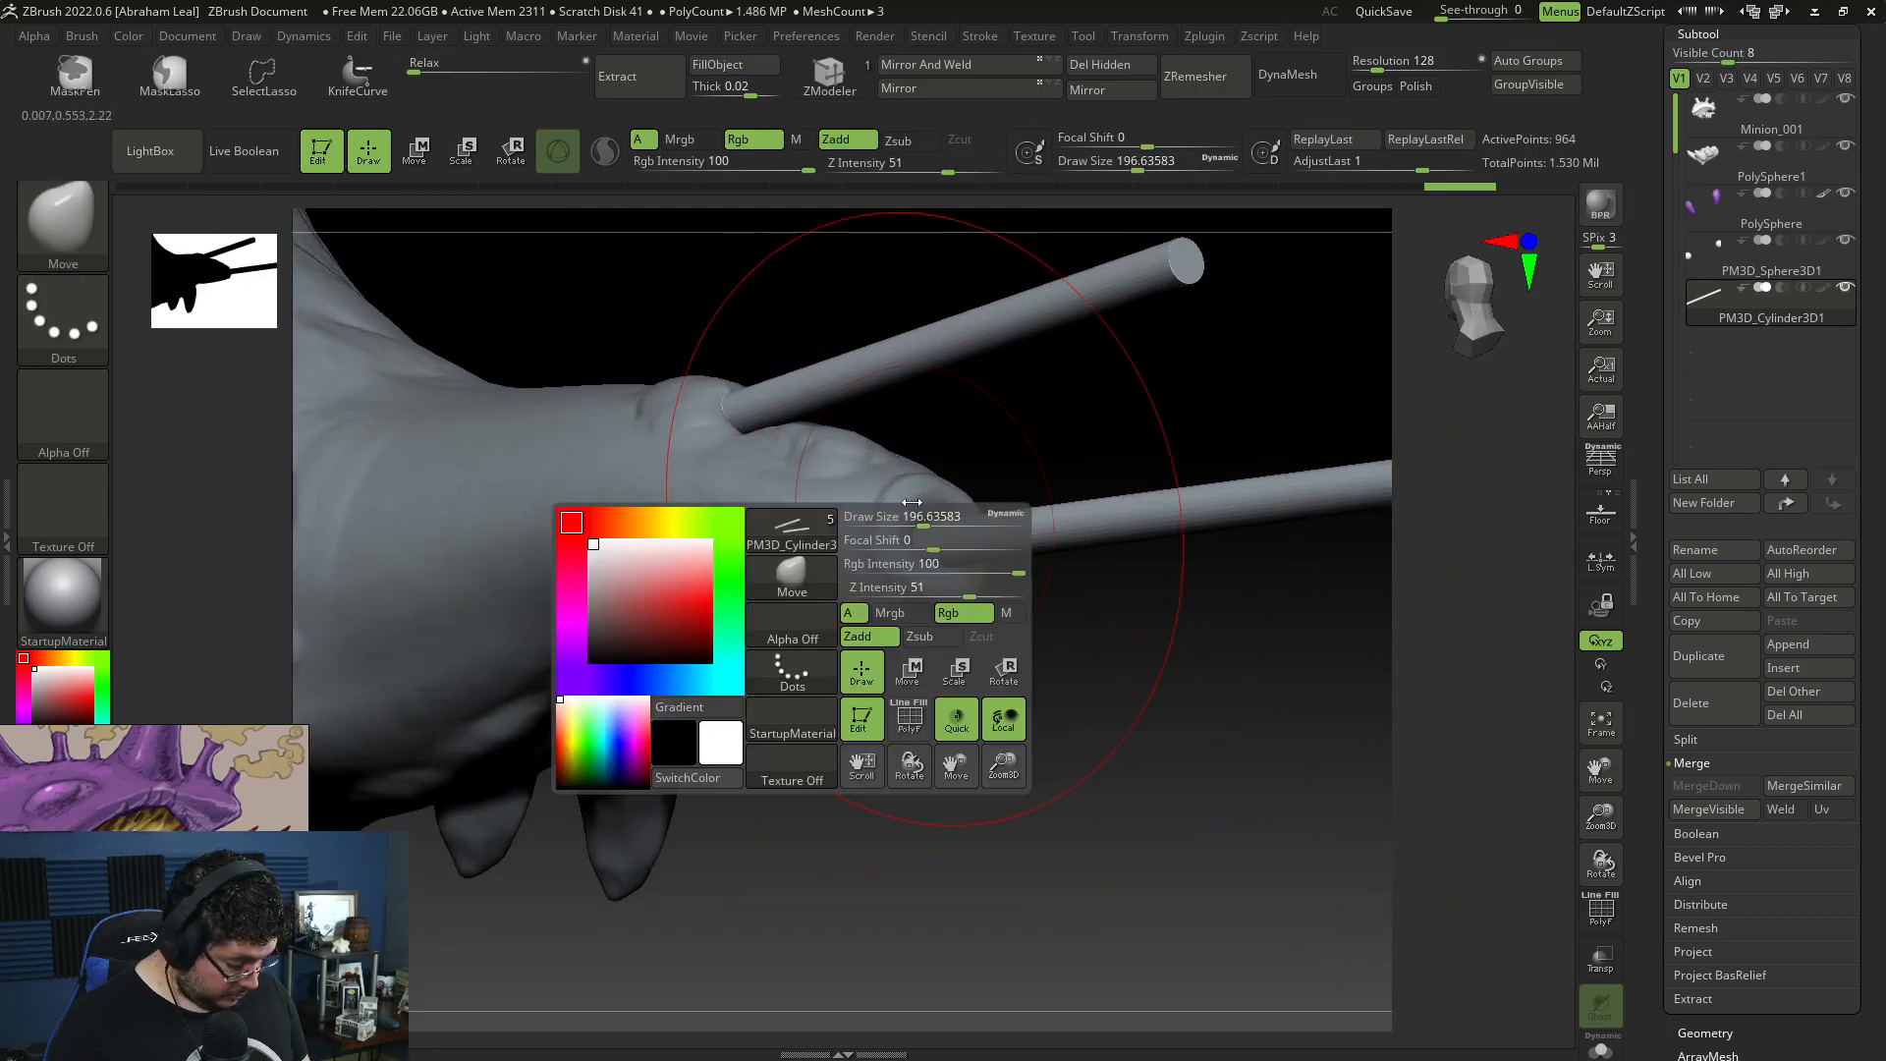
pyautogui.keyDown('alt'); pyautogui.click(867, 573); pyautogui.keyUp('alt')
pyautogui.press('space')
pyautogui.moveTo(921, 486); pyautogui.dragTo(882, 486)
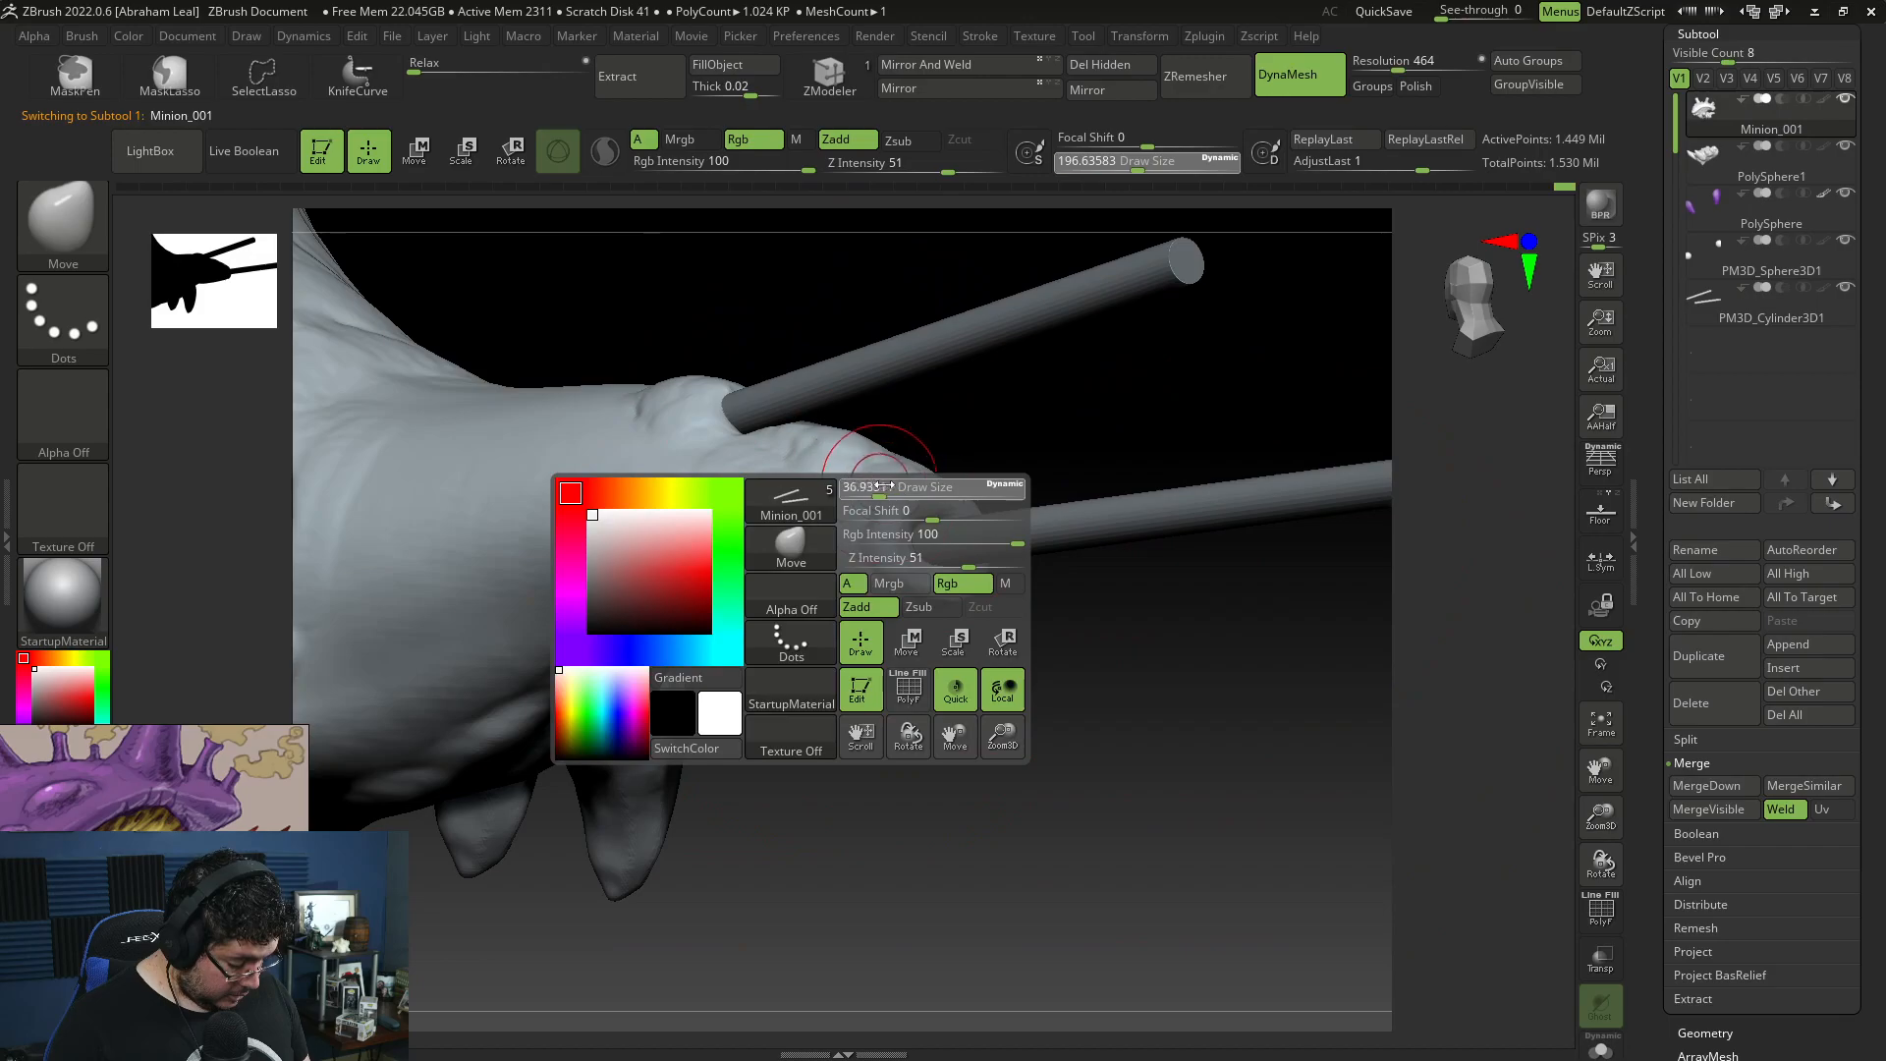
pyautogui.press('b')
pyautogui.press('t')
pyautogui.press('d')
pyautogui.moveTo(968, 652); pyautogui.dragTo(863, 581, button='right')
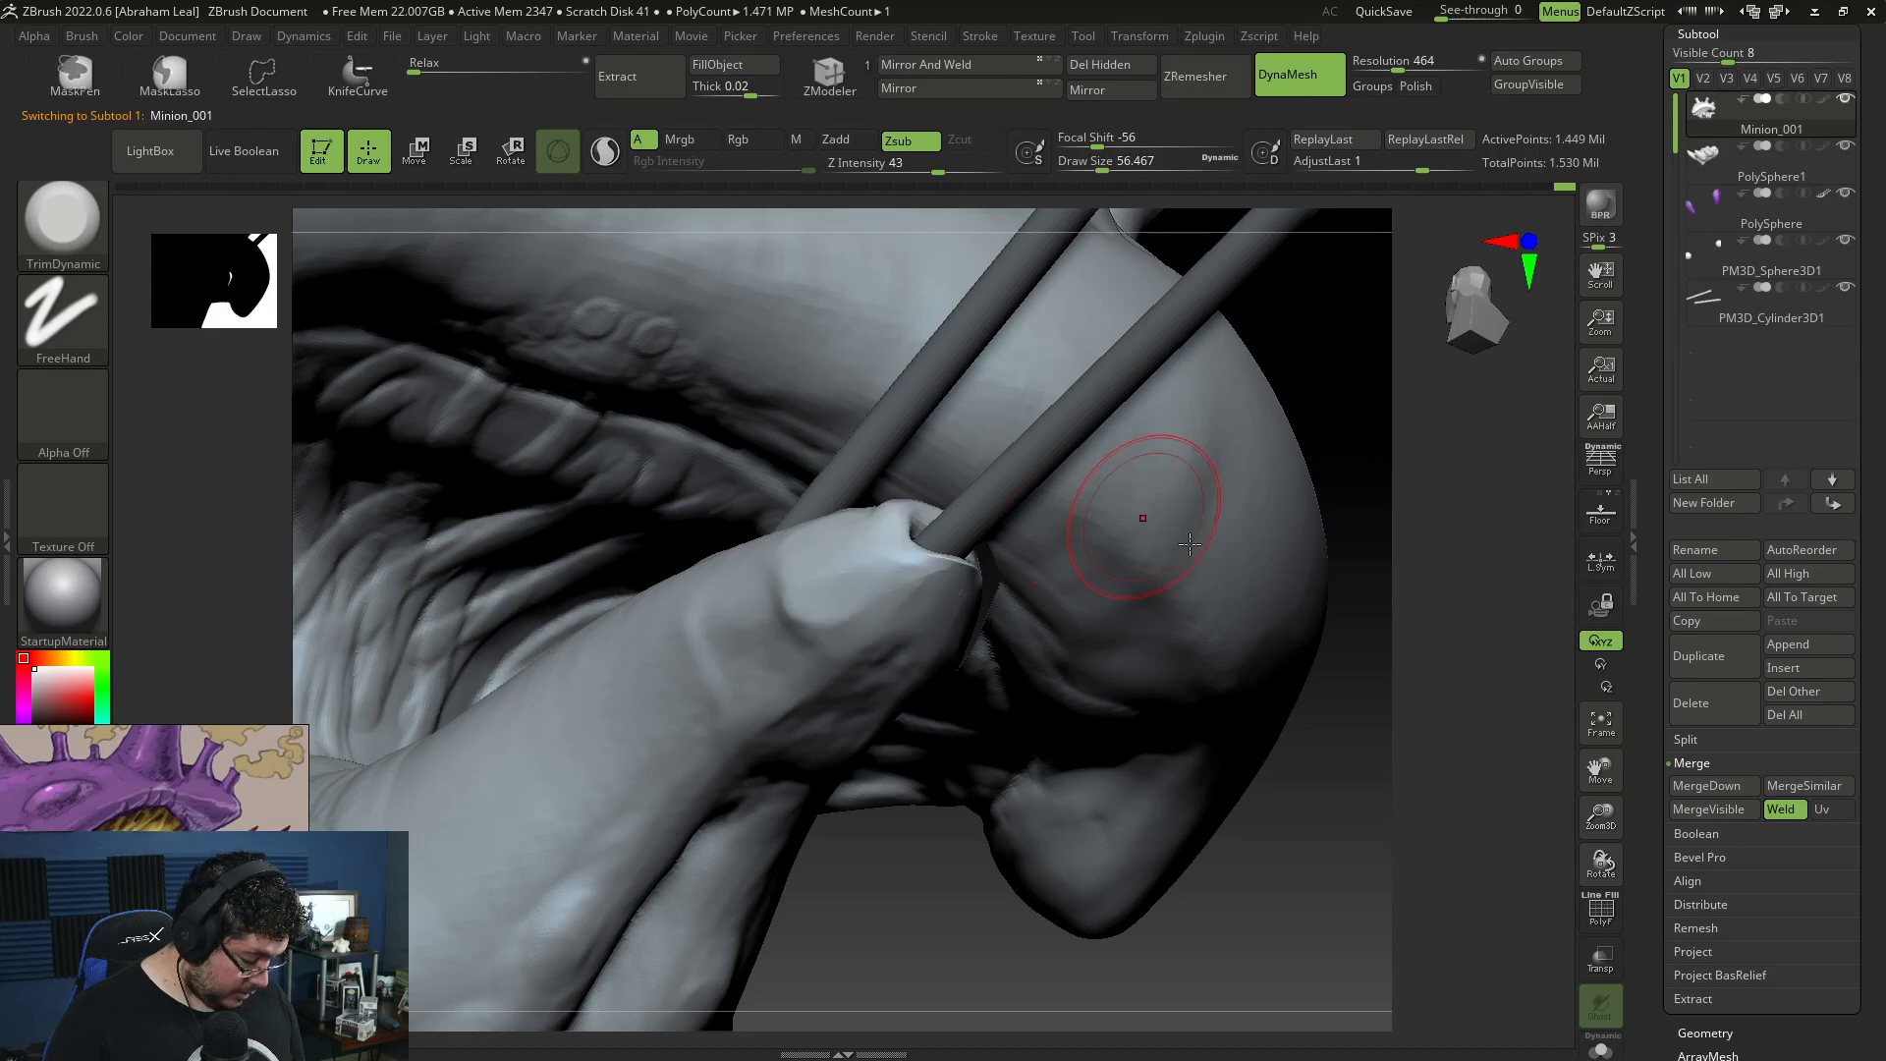
pyautogui.moveTo(1464, 472); pyautogui.dragTo(1238, 579)
pyautogui.moveTo(1041, 629); pyautogui.dragTo(1011, 589)
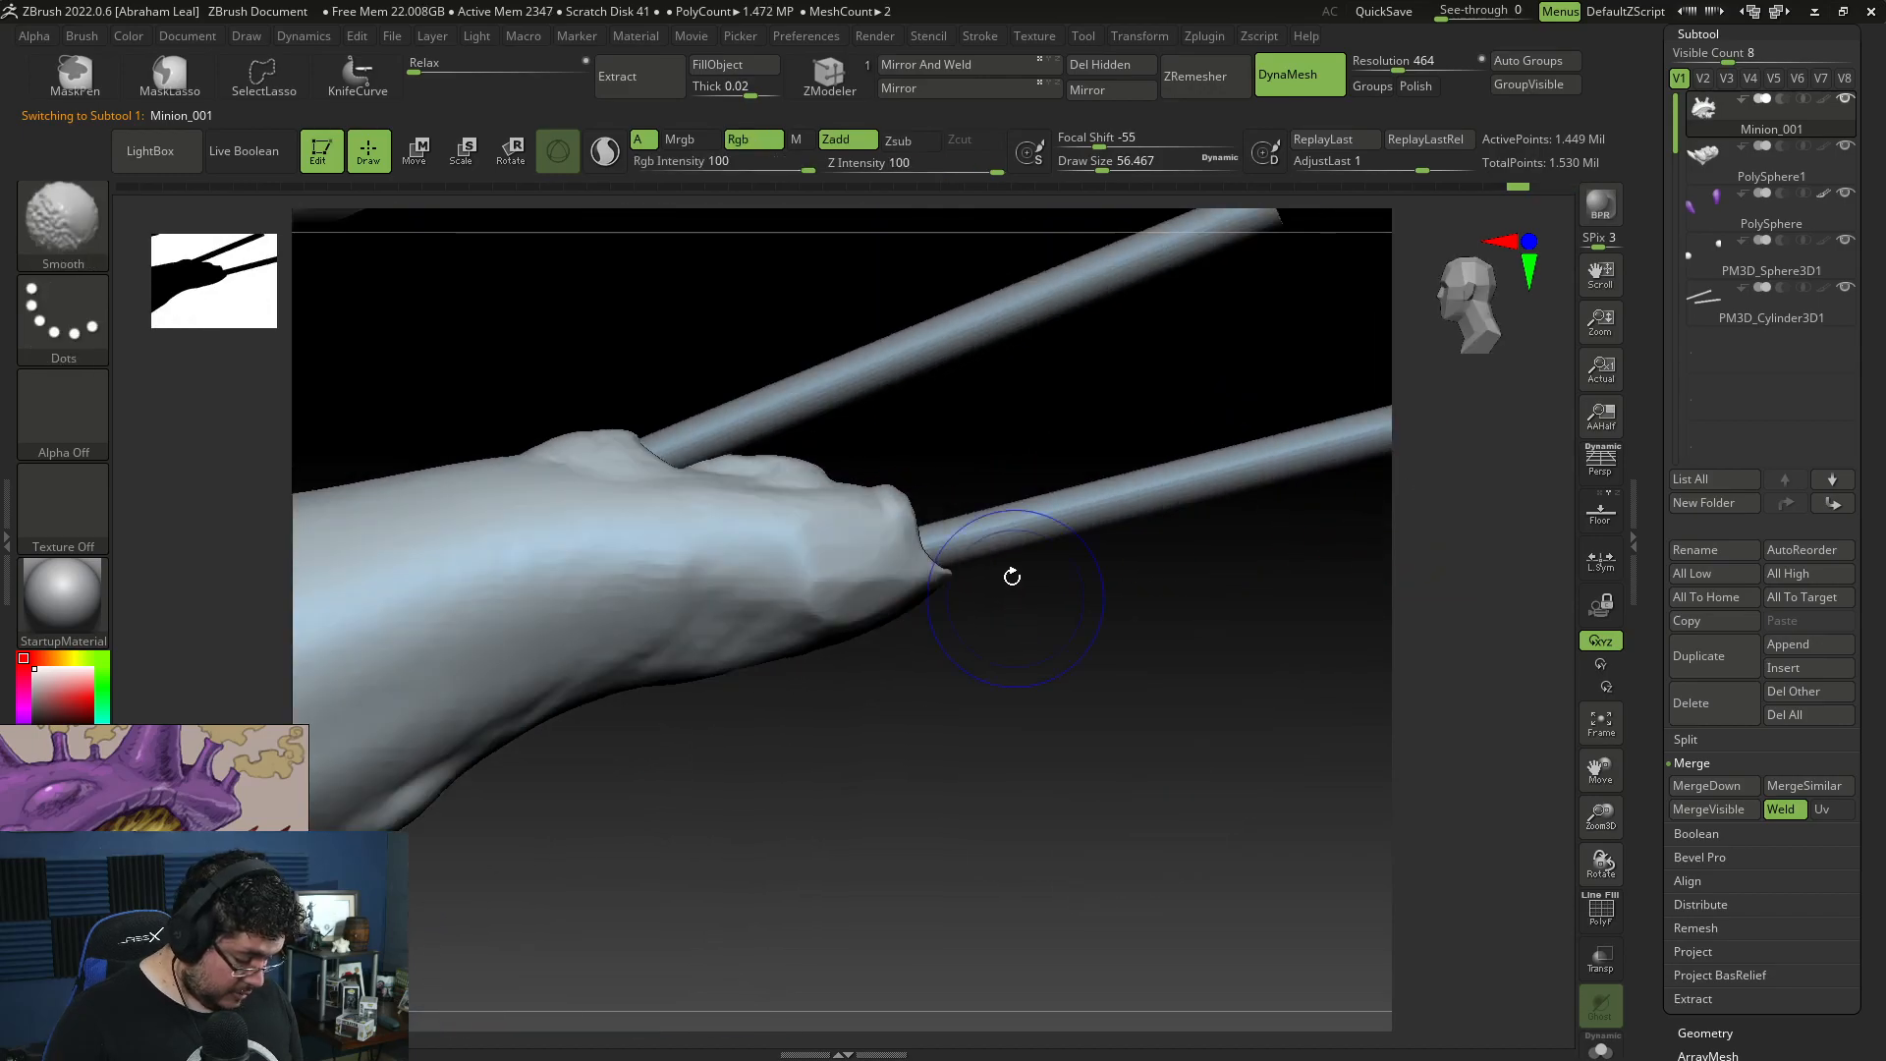
# Step: Extend the tail tip outward around the lower rod with the Move brush at draw size about 77
pyautogui.press('b')
pyautogui.press('m')
pyautogui.press('v')
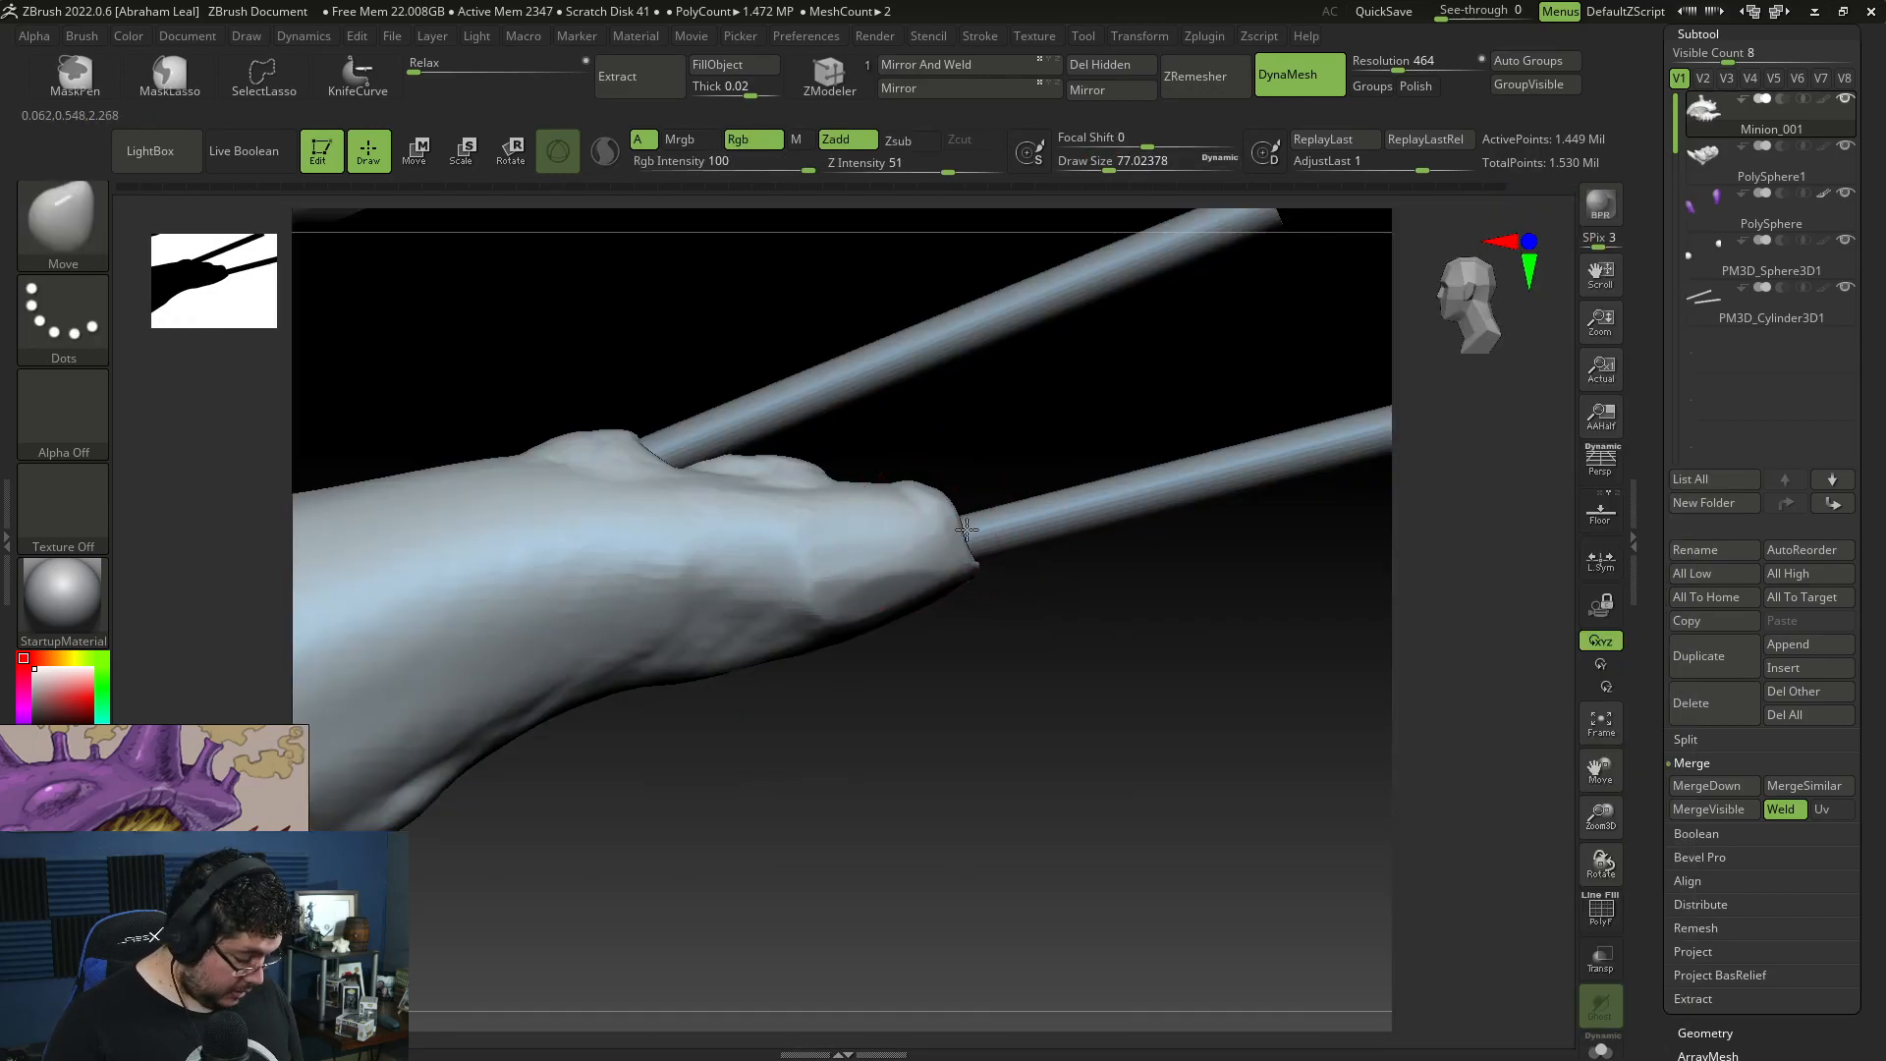
pyautogui.press('shift')
# Step: Plane the sides of the tail tip with TrimDynamic at draw size about 77
pyautogui.press('b')
pyautogui.press('t')
pyautogui.press('d')
pyautogui.moveTo(1041, 609); pyautogui.dragTo(904, 589)
pyautogui.moveTo(1461, 593); pyautogui.dragTo(1159, 560)
pyautogui.moveTo(1048, 515); pyautogui.dragTo(1125, 574)
pyautogui.moveTo(908, 692)
pyautogui.mouseDown()
pyautogui.moveTo(930, 775)
pyautogui.moveTo(977, 835)
pyautogui.mouseUp()
pyautogui.moveTo(1081, 477)
pyautogui.mouseDown()
pyautogui.moveTo(1099, 455)
pyautogui.moveTo(1144, 471)
pyautogui.mouseUp()
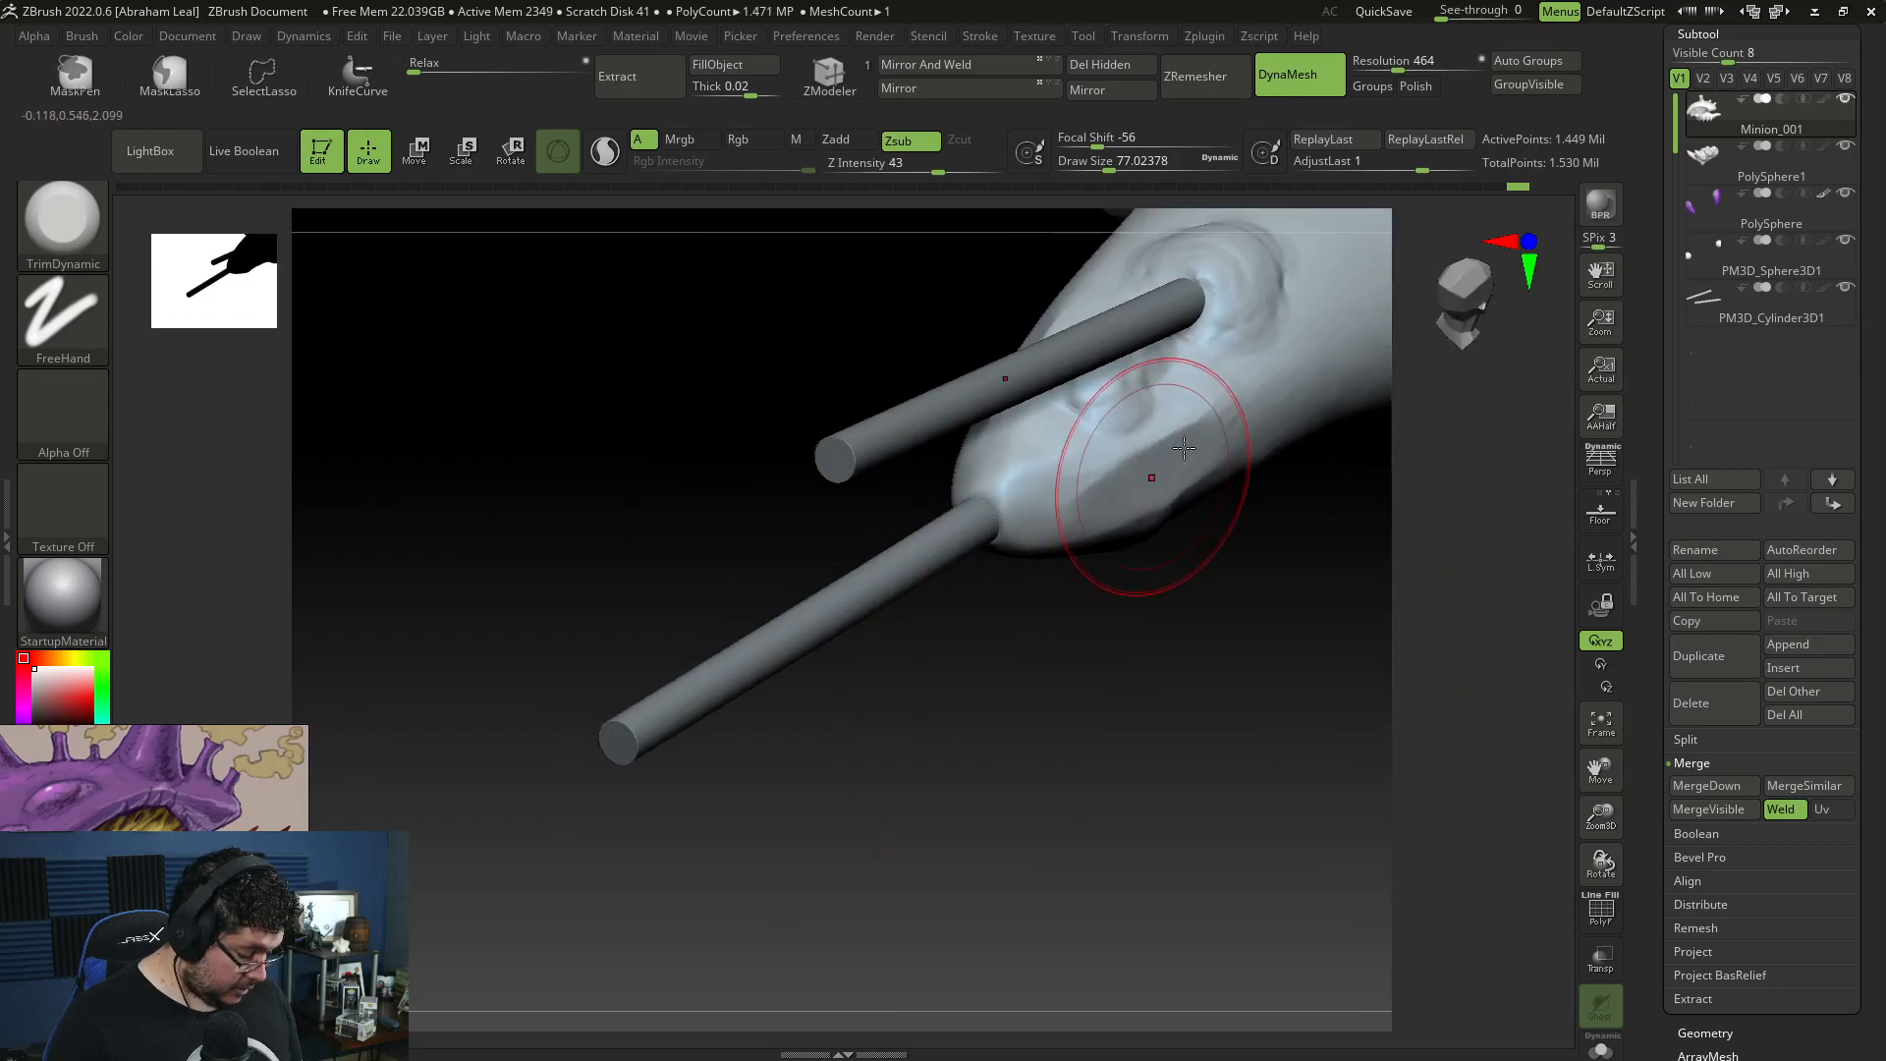
# Step: Trim the tail surface around the bases of both rods with TrimDynamic, reducing the draw size to about 46
pyautogui.moveTo(943, 776); pyautogui.dragTo(879, 702)
pyautogui.moveTo(1131, 517)
pyautogui.mouseDown()
pyautogui.moveTo(1195, 519)
pyautogui.moveTo(1160, 560)
pyautogui.moveTo(1155, 461)
pyautogui.moveTo(1184, 448)
pyautogui.mouseUp()
pyautogui.moveTo(1051, 634)
pyautogui.mouseDown()
pyautogui.moveTo(1098, 644)
pyautogui.moveTo(1100, 683)
pyautogui.moveTo(1130, 678)
pyautogui.mouseUp()
pyautogui.moveTo(1208, 442); pyautogui.dragTo(1149, 466)
pyautogui.keyDown('alt'); pyautogui.moveTo(1147, 636); pyautogui.dragTo(1034, 719); pyautogui.keyUp('alt')
pyautogui.moveTo(1187, 419); pyautogui.dragTo(1218, 396)
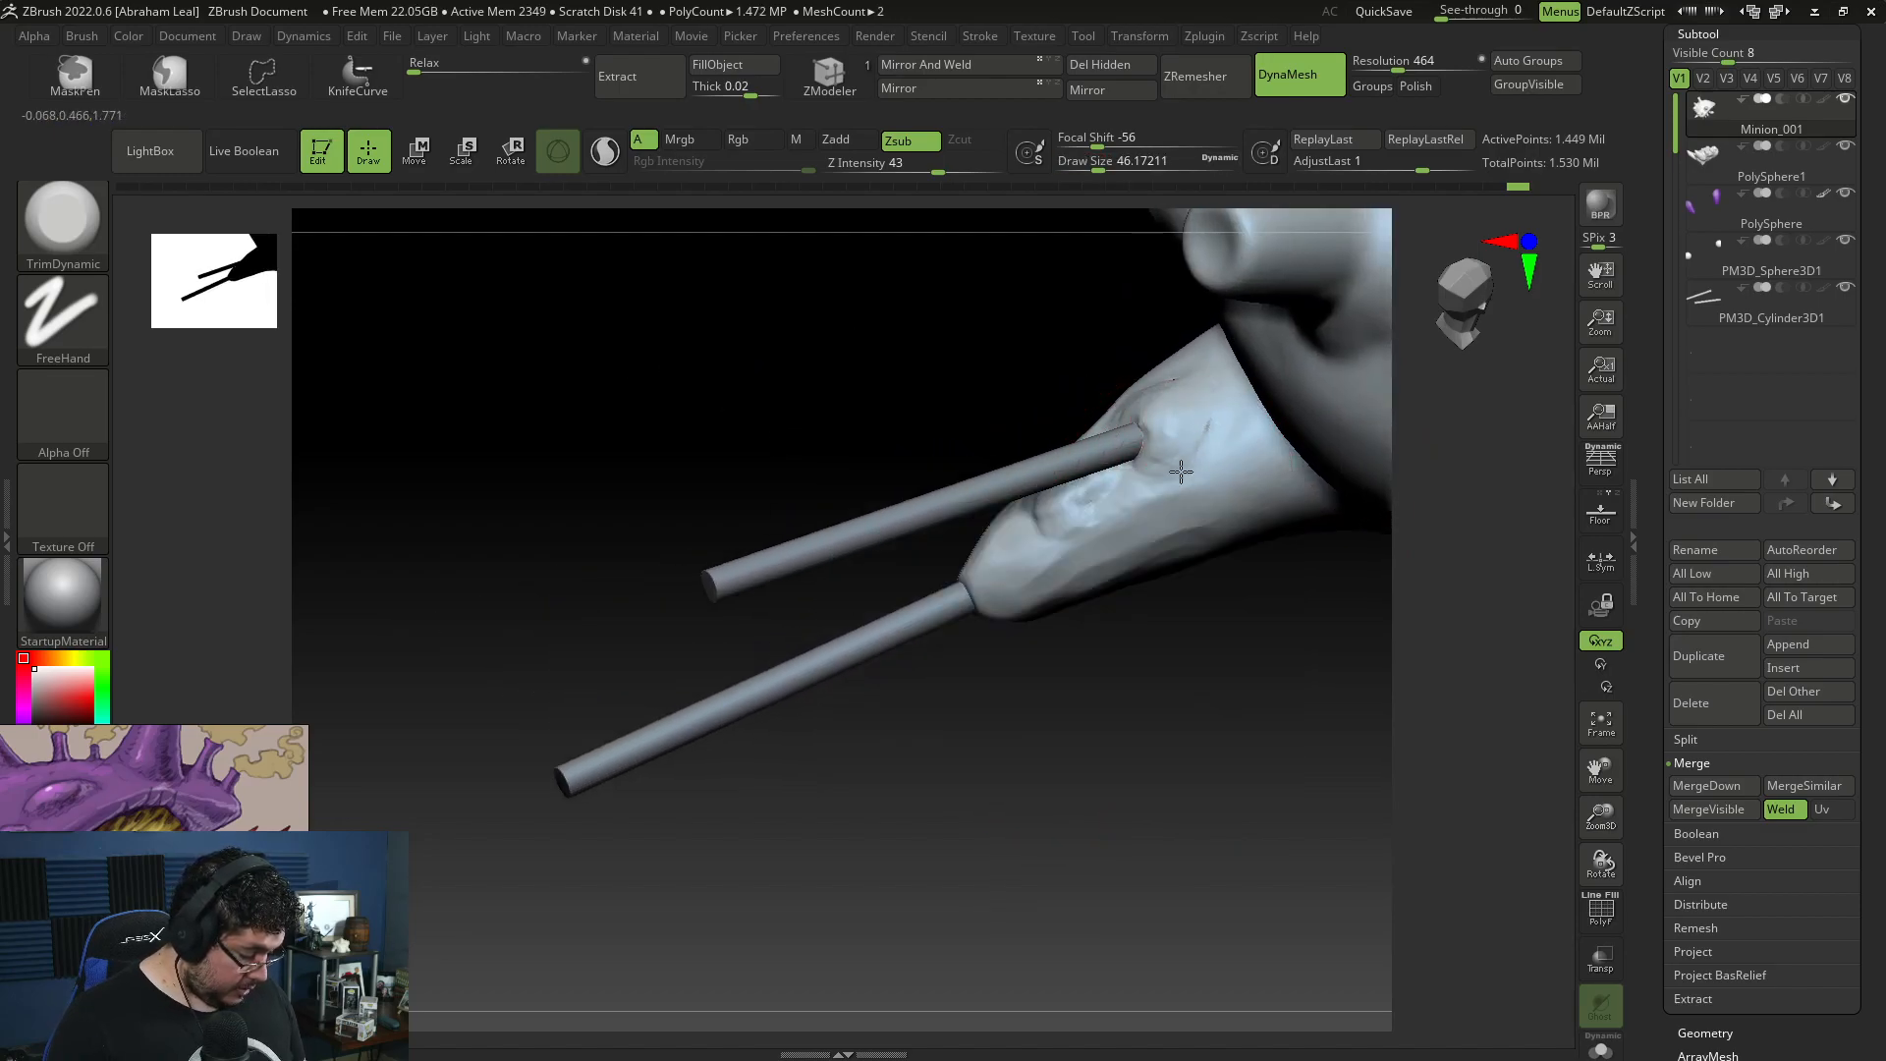
# Step: Flatten the broad planes along the tail with TrimDynamic at draw size about 94
pyautogui.moveTo(1183, 662)
pyautogui.keyDown('alt'); pyautogui.mouseDown()
pyautogui.moveTo(1204, 585)
pyautogui.moveTo(1267, 628)
pyautogui.mouseUp(); pyautogui.keyUp('alt')
pyautogui.press('space')
pyautogui.moveTo(1216, 535); pyautogui.dragTo(1234, 535)
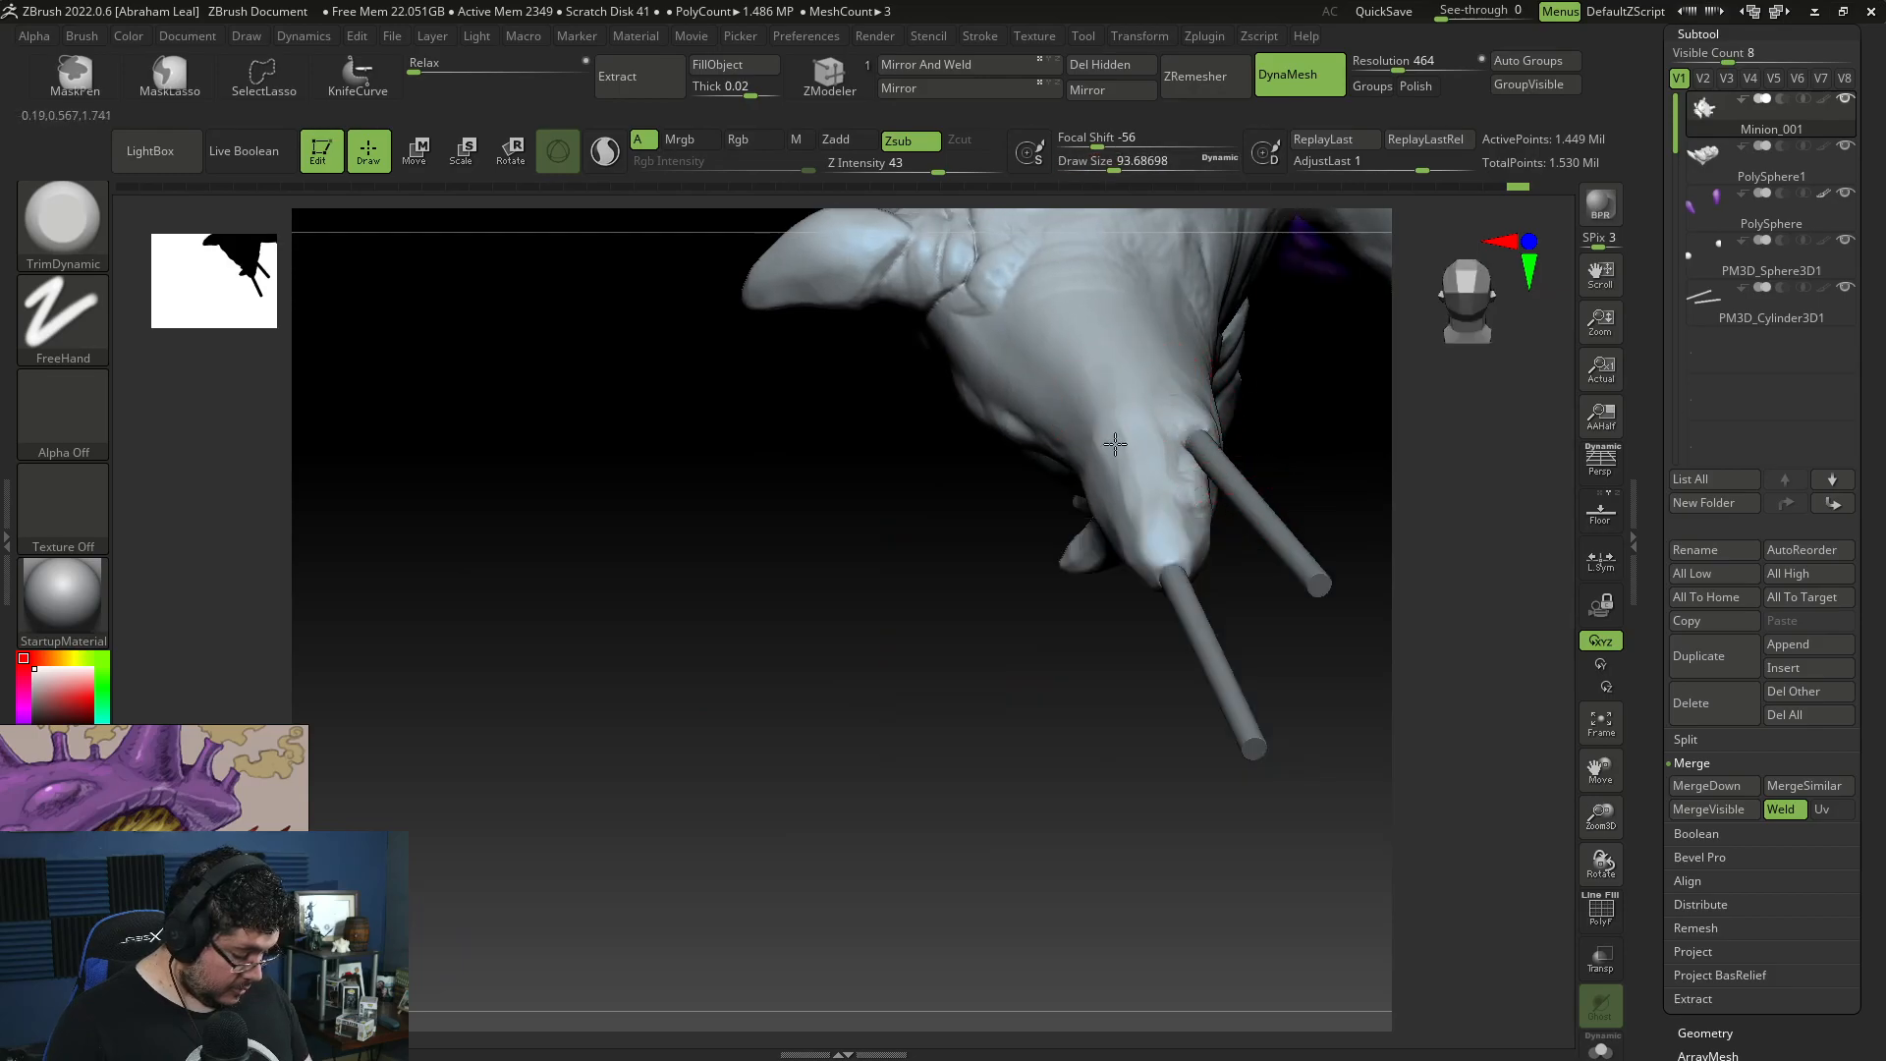
pyautogui.moveTo(988, 558)
pyautogui.mouseDown()
pyautogui.moveTo(884, 505)
pyautogui.moveTo(1031, 623)
pyautogui.moveTo(1191, 573)
pyautogui.moveTo(1254, 616)
pyautogui.moveTo(1217, 618)
pyautogui.moveTo(1254, 615)
pyautogui.mouseUp()
# Step: Select the PolySphere arm pads and remesh them with DynaMesh at resolution 400
pyautogui.keyDown('alt'); pyautogui.click(1031, 416); pyautogui.keyUp('alt')
pyautogui.moveTo(1111, 585); pyautogui.dragTo(1182, 619)
pyautogui.moveTo(1211, 497)
pyautogui.mouseDown()
pyautogui.moveTo(1228, 497)
pyautogui.moveTo(1169, 568)
pyautogui.moveTo(1316, 236)
pyautogui.mouseUp()
pyautogui.click(1378, 65)
pyautogui.write('400')
pyautogui.press('Return')
pyautogui.keyDown('ctrl'); pyautogui.moveTo(1237, 389); pyautogui.dragTo(1240, 461); pyautogui.keyUp('ctrl')
# Step: Begin planing the arm pad with TrimDynamic and turn off the purple colouring on the PolySphere subtool
pyautogui.press('b')
pyautogui.press('t')
pyautogui.press('d')
pyautogui.moveTo(1149, 258)
pyautogui.mouseDown()
pyautogui.moveTo(1130, 322)
pyautogui.moveTo(1040, 297)
pyautogui.mouseUp()
pyautogui.moveTo(1136, 261)
pyautogui.mouseDown()
pyautogui.moveTo(1127, 337)
pyautogui.moveTo(1193, 437)
pyautogui.mouseUp()
pyautogui.click(1823, 195)
# Step: Flatten the arm pad's inner rim beside the arm with TrimDynamic at draw size about 90
pyautogui.moveTo(1057, 423); pyautogui.dragTo(1003, 385)
pyautogui.moveTo(946, 447); pyautogui.dragTo(977, 390)
pyautogui.moveTo(982, 597)
pyautogui.mouseDown()
pyautogui.moveTo(1002, 527)
pyautogui.moveTo(1199, 320)
pyautogui.mouseUp()
pyautogui.moveTo(982, 422); pyautogui.dragTo(930, 332)
pyautogui.moveTo(938, 408); pyautogui.dragTo(943, 450)
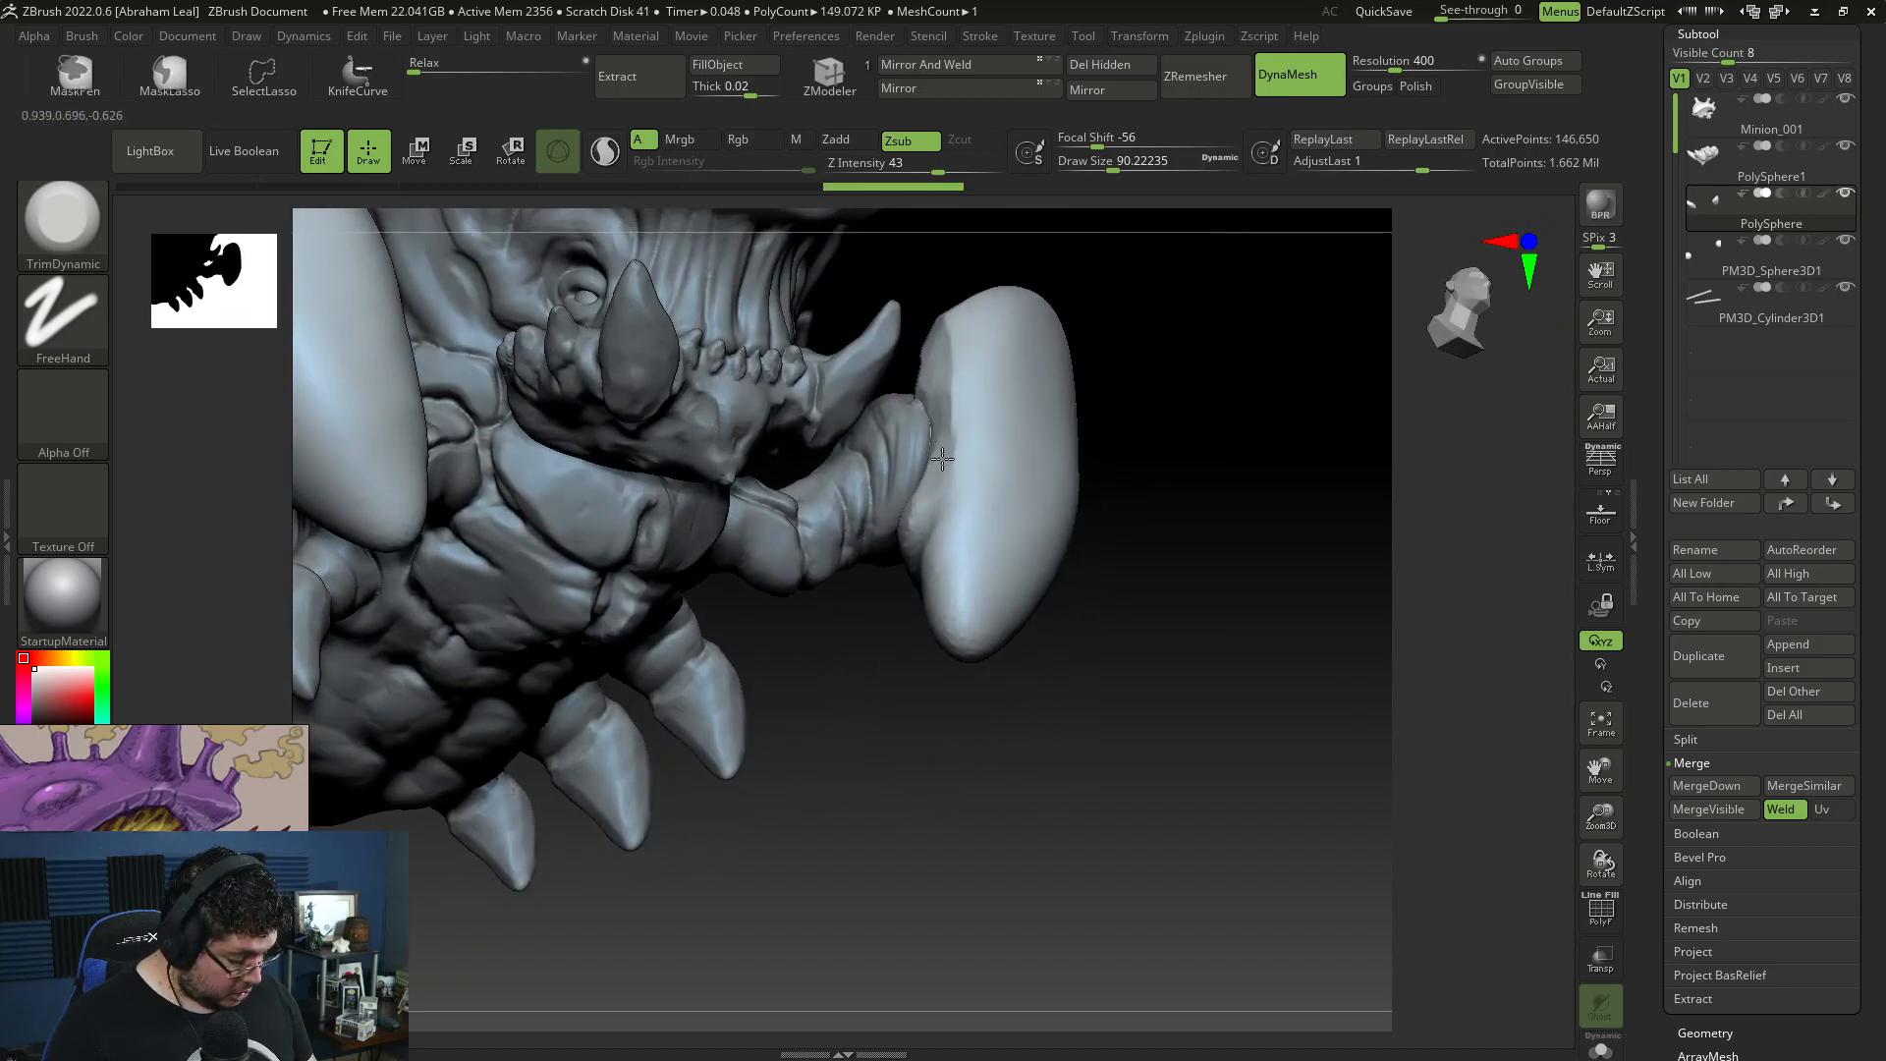
# Step: Bevel the arm pad's edges and underside into clean planes with TrimDynamic at draw size about 90
pyautogui.moveTo(931, 601); pyautogui.dragTo(1019, 743)
pyautogui.moveTo(1306, 609)
pyautogui.mouseDown()
pyautogui.moveTo(1296, 471)
pyautogui.moveTo(1352, 300)
pyautogui.moveTo(854, 314)
pyautogui.mouseUp()
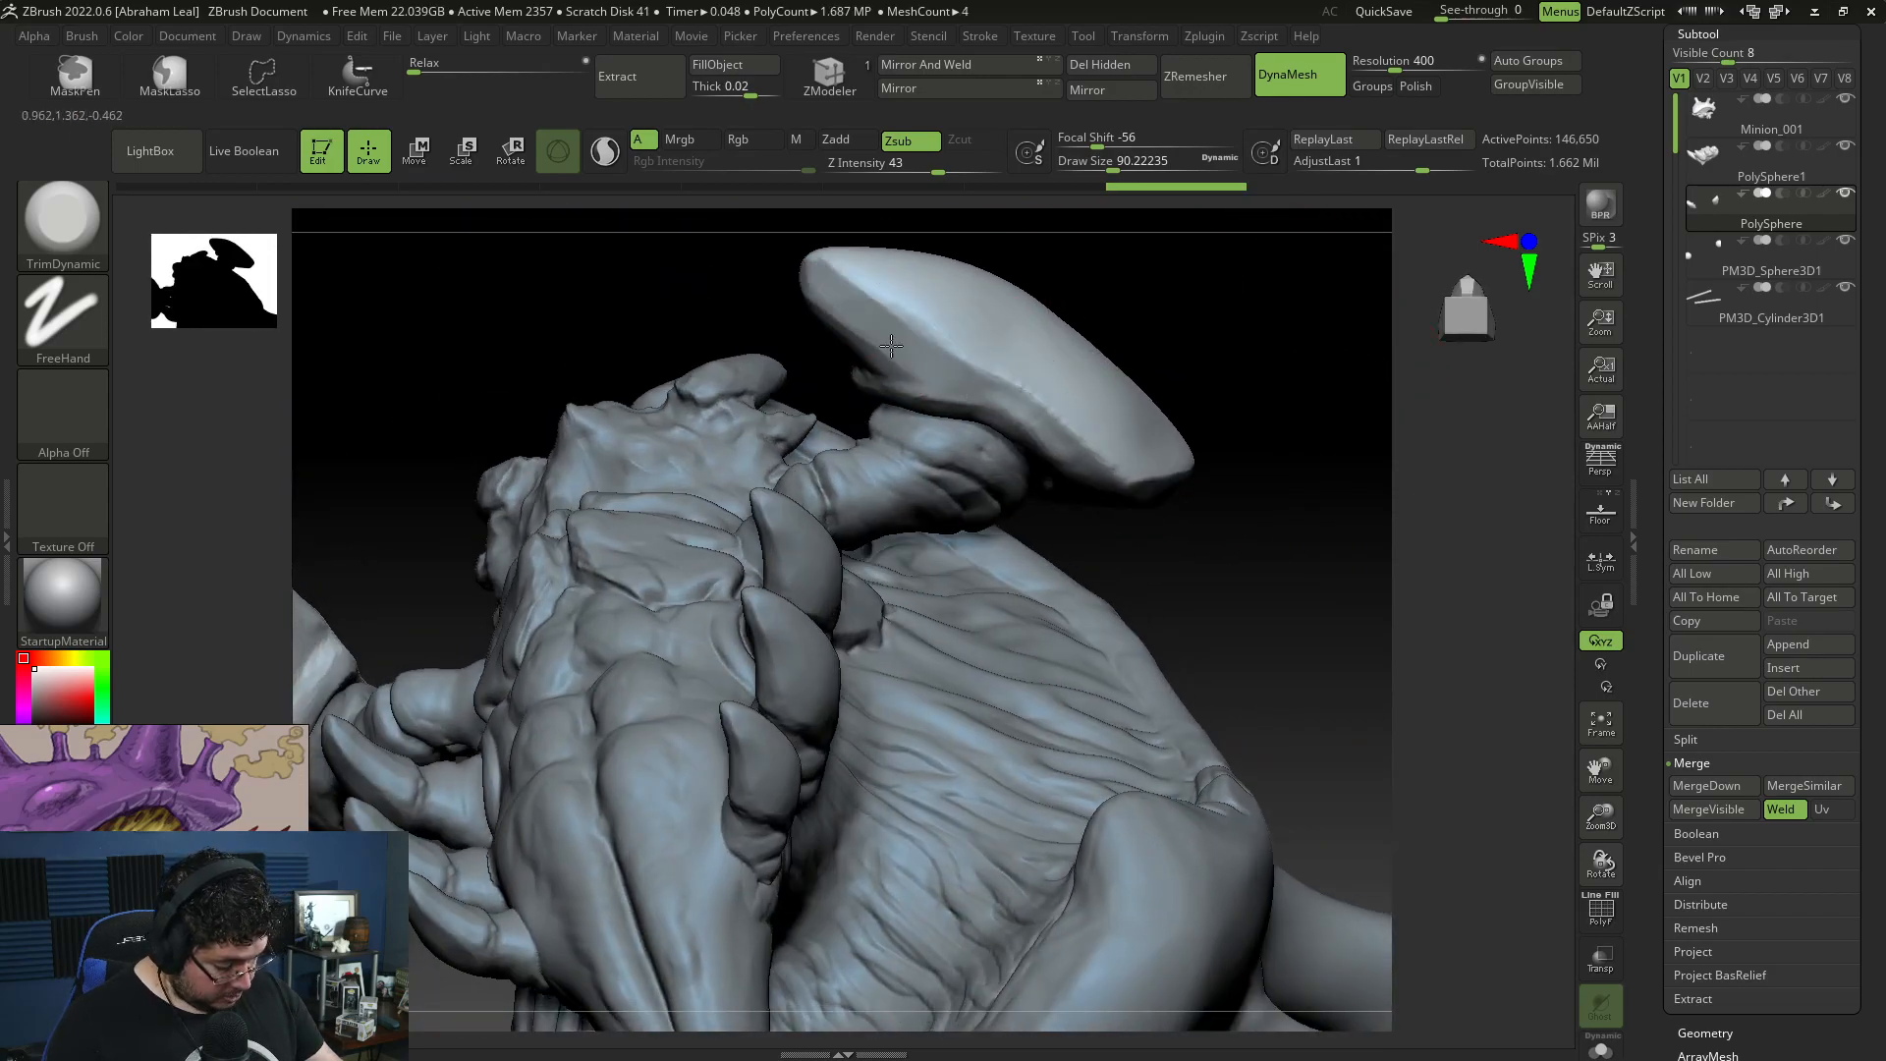
pyautogui.moveTo(990, 397); pyautogui.dragTo(955, 378)
pyautogui.moveTo(1287, 530)
pyautogui.mouseDown()
pyautogui.moveTo(1080, 383)
pyautogui.moveTo(977, 388)
pyautogui.mouseUp()
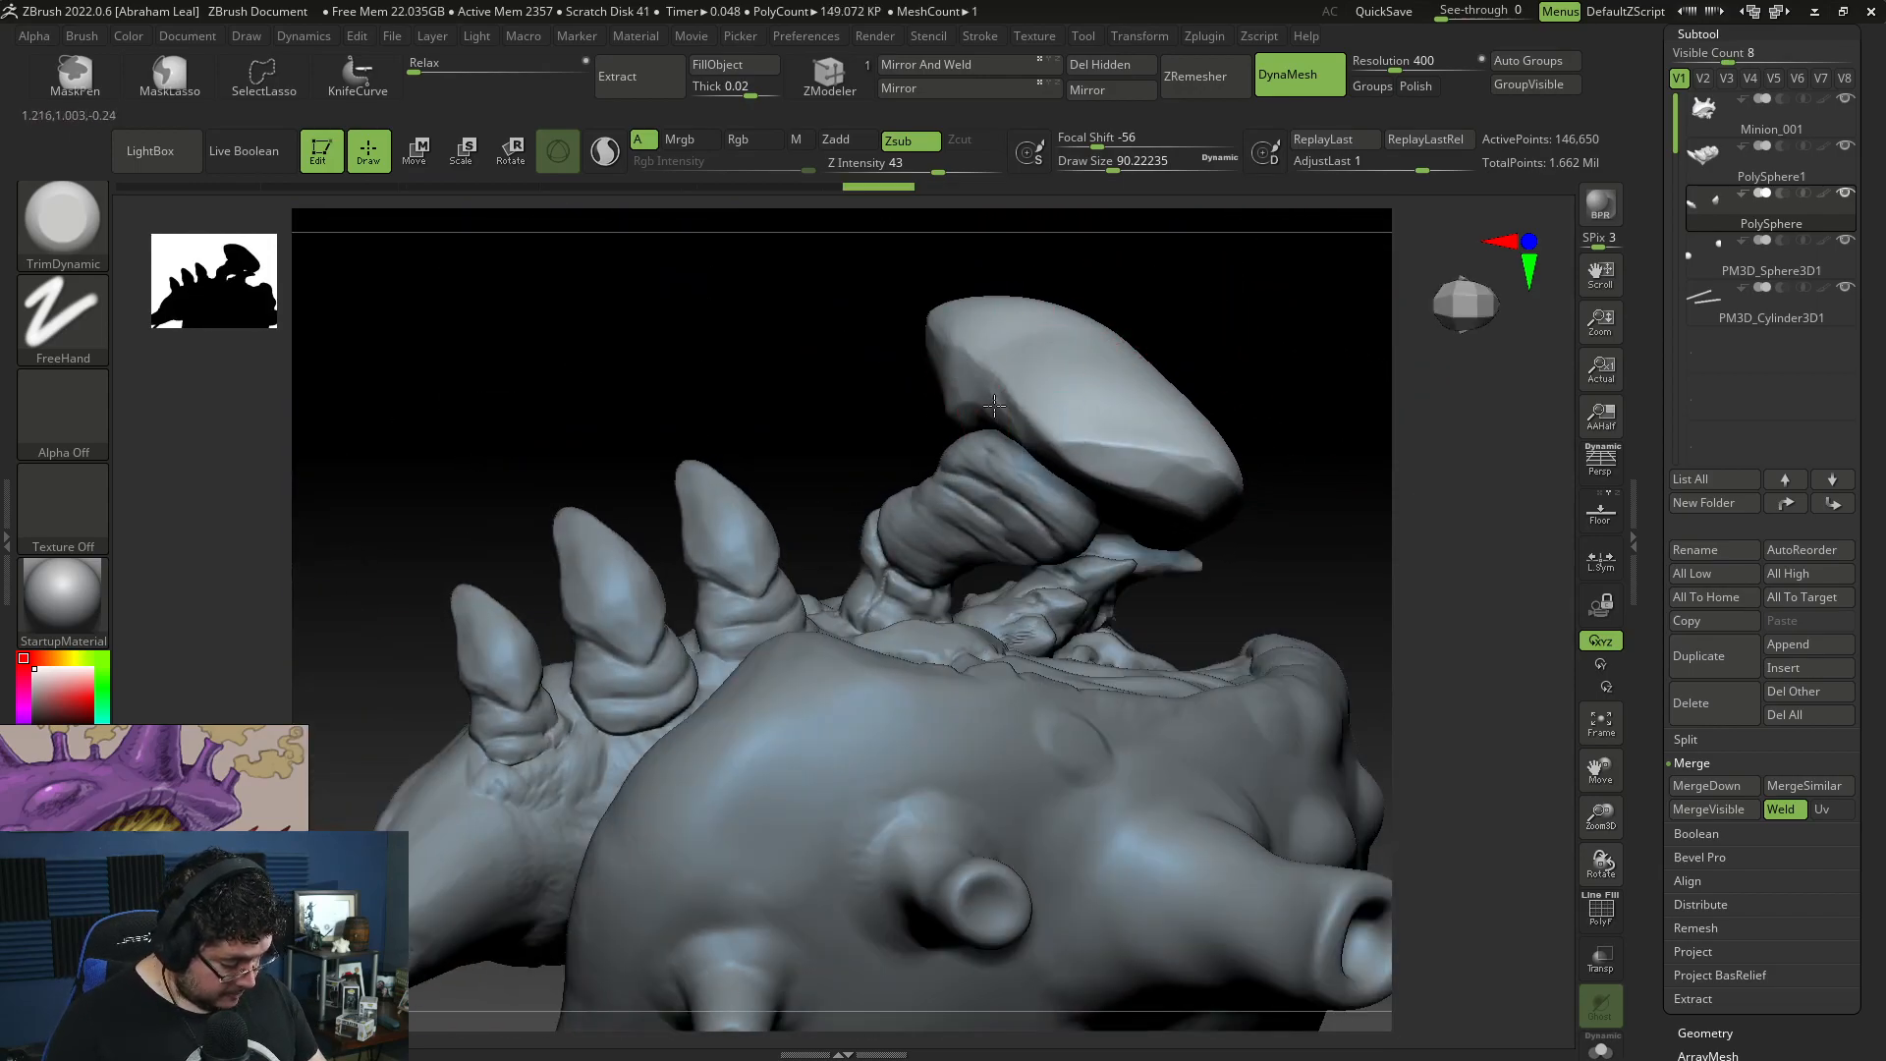
pyautogui.moveTo(1256, 319); pyautogui.dragTo(1330, 389)
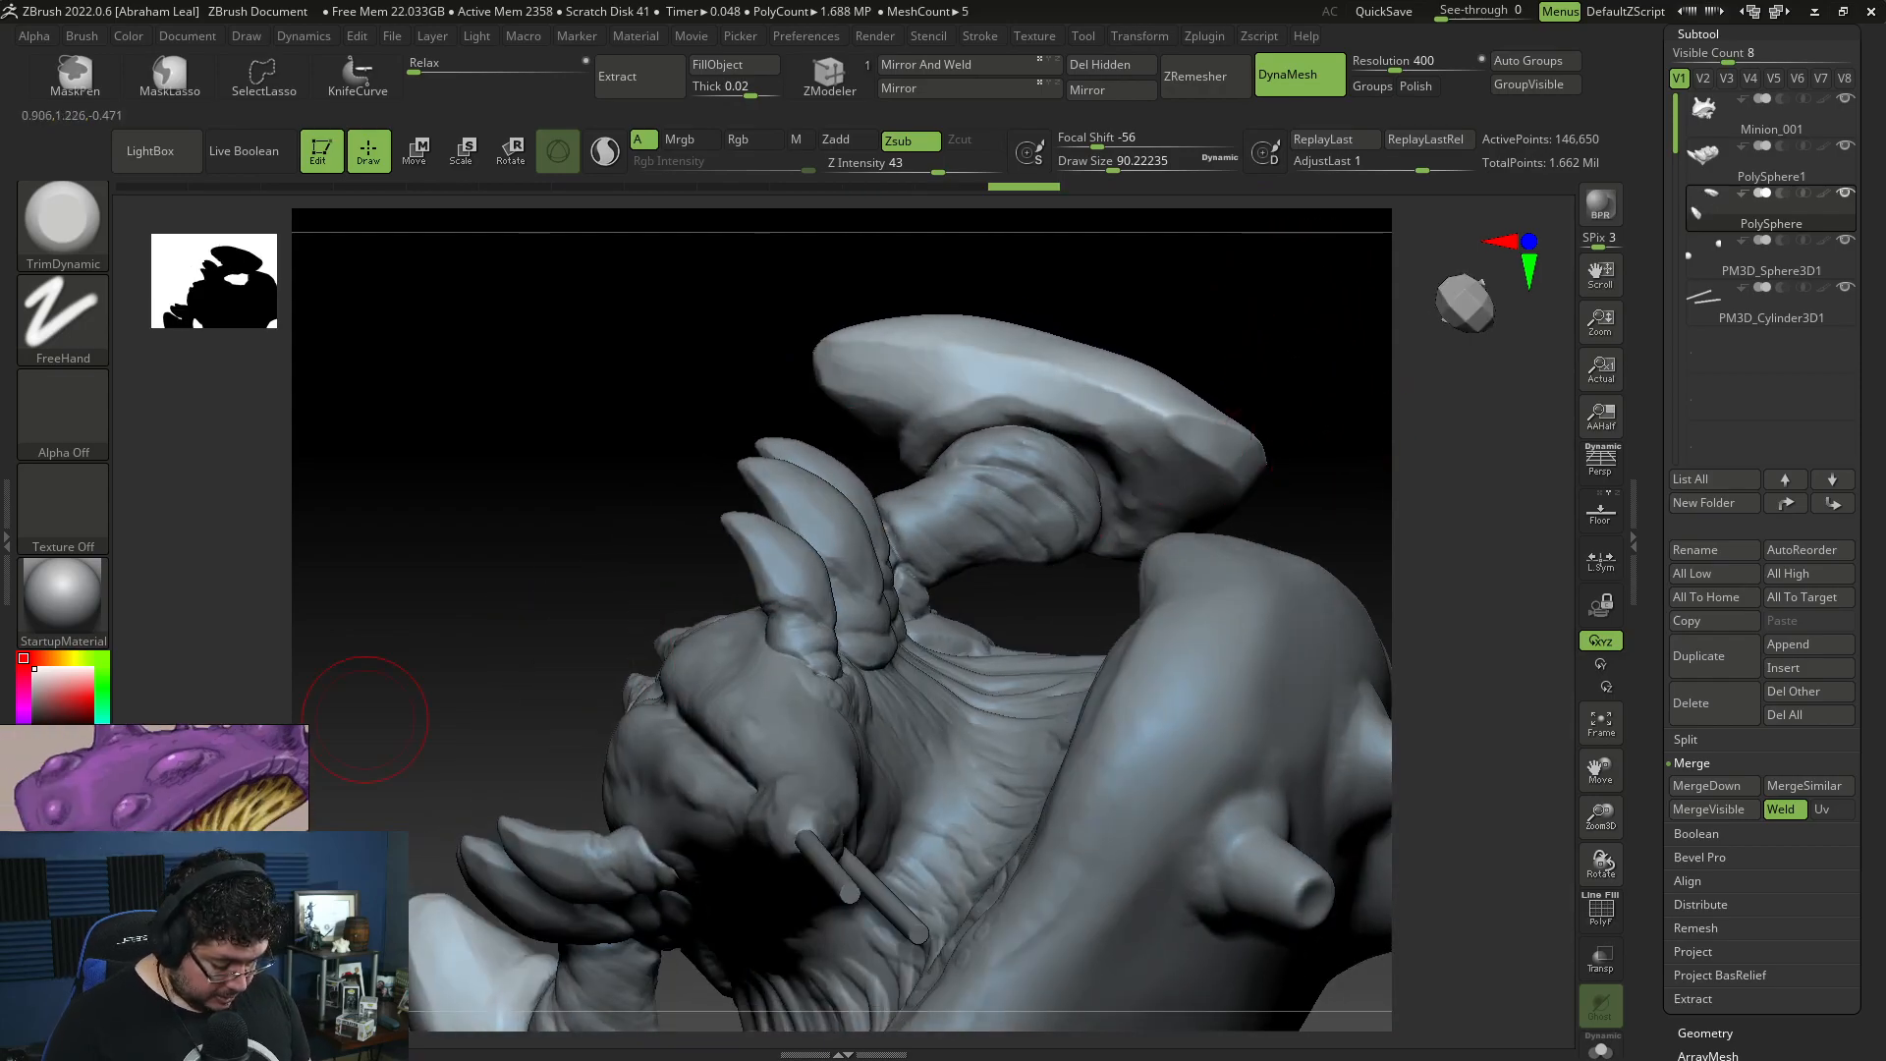
pyautogui.moveTo(1375, 295); pyautogui.dragTo(1356, 308)
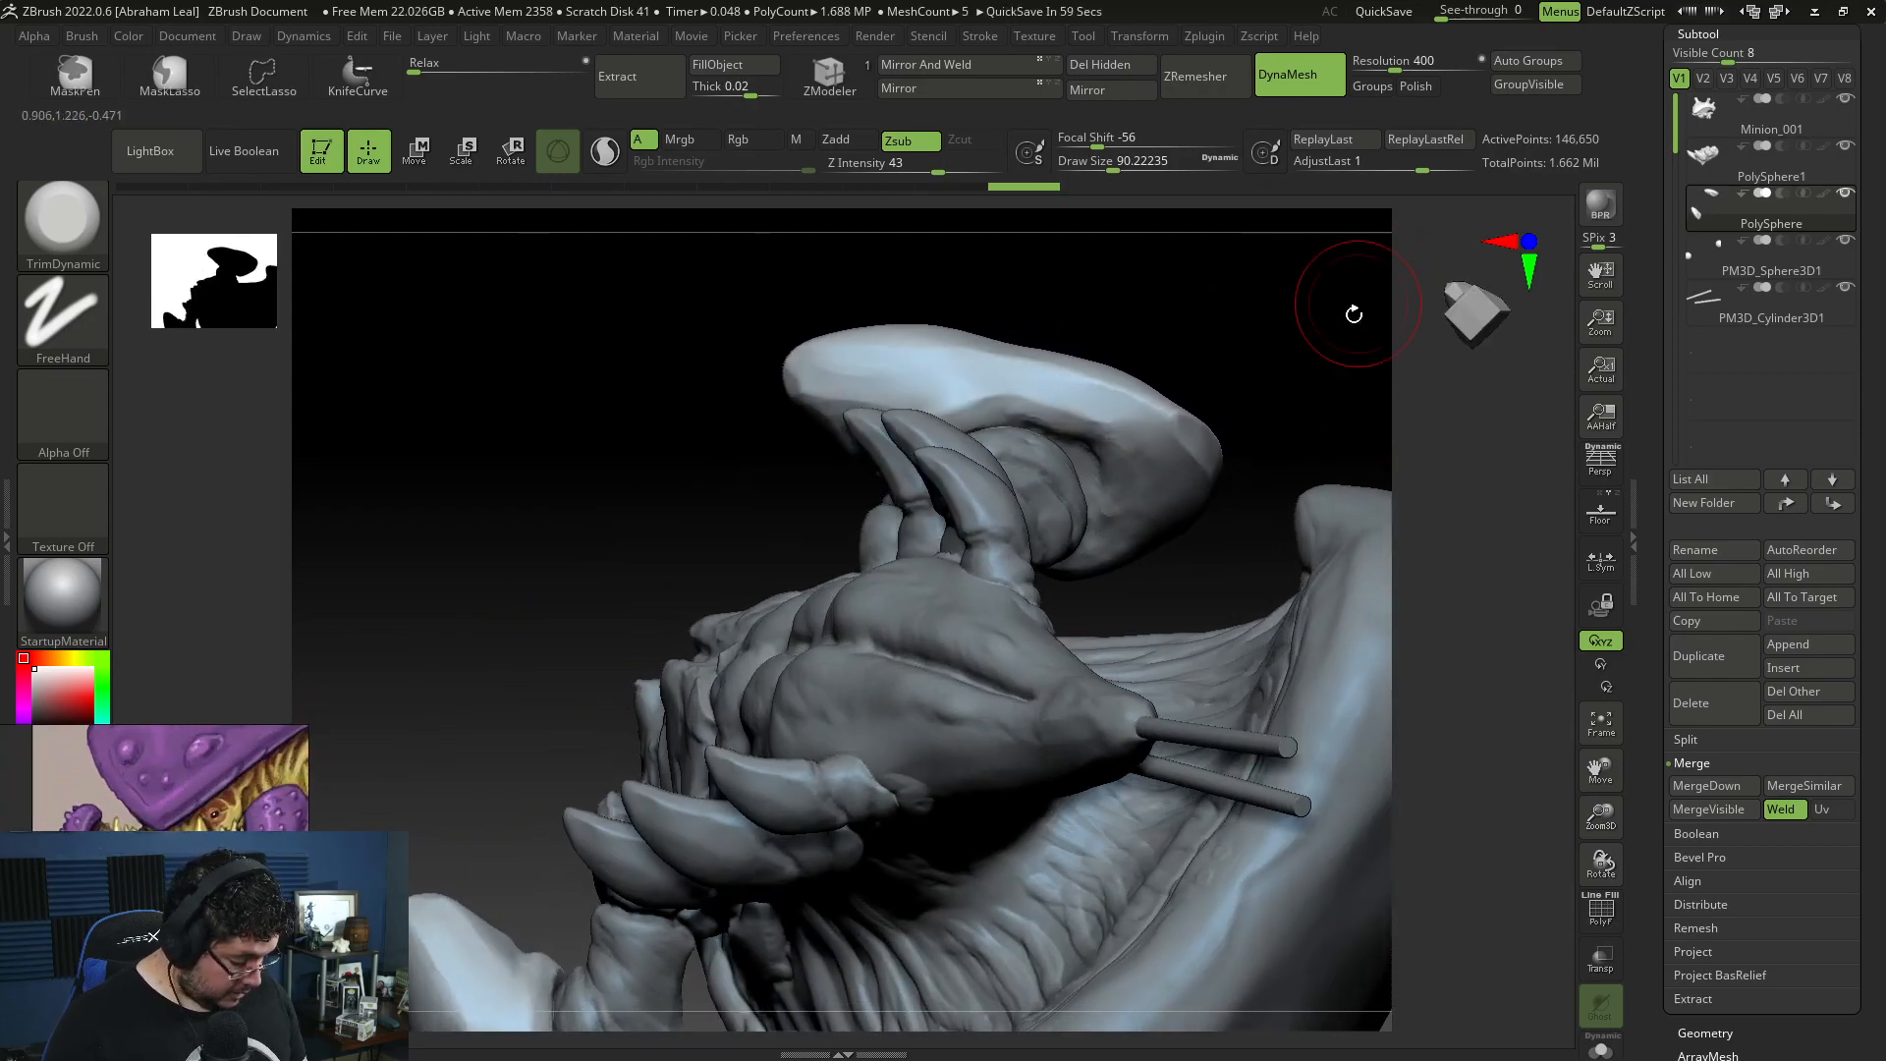
# Step: Build up the arm pad's inner side around the arm joint with ClayBuildup at draw size about 68
pyautogui.moveTo(1338, 384); pyautogui.dragTo(1275, 334)
pyautogui.moveTo(1081, 308)
pyautogui.mouseDown()
pyautogui.moveTo(1070, 379)
pyautogui.moveTo(1106, 501)
pyautogui.mouseUp()
pyautogui.press('b')
pyautogui.press('c')
pyautogui.press('b')
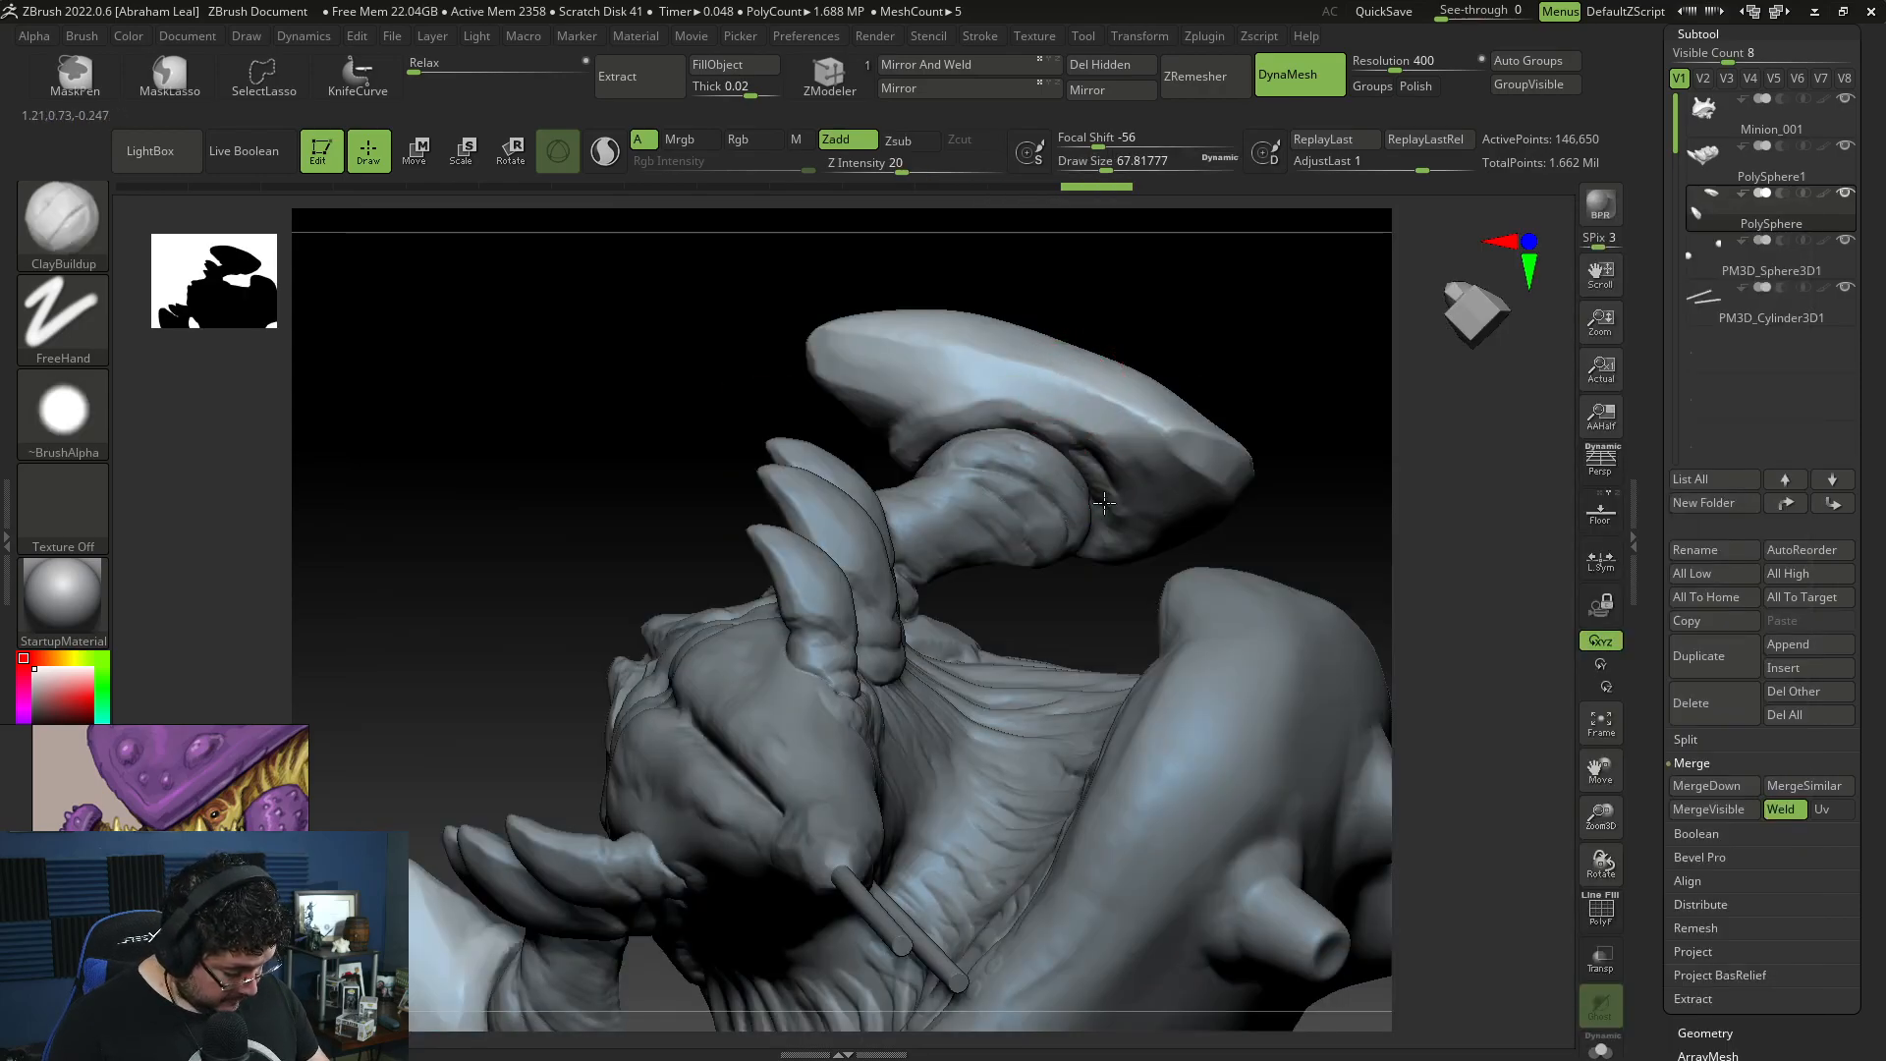
pyautogui.moveTo(1199, 315); pyautogui.dragTo(1320, 202)
pyautogui.moveTo(1090, 285); pyautogui.dragTo(1096, 297)
# Step: Carve creases into the arm pad's inner side around the arm joint with DamStandard at draw size about 54
pyautogui.press('b')
pyautogui.press('d')
pyautogui.press('s')
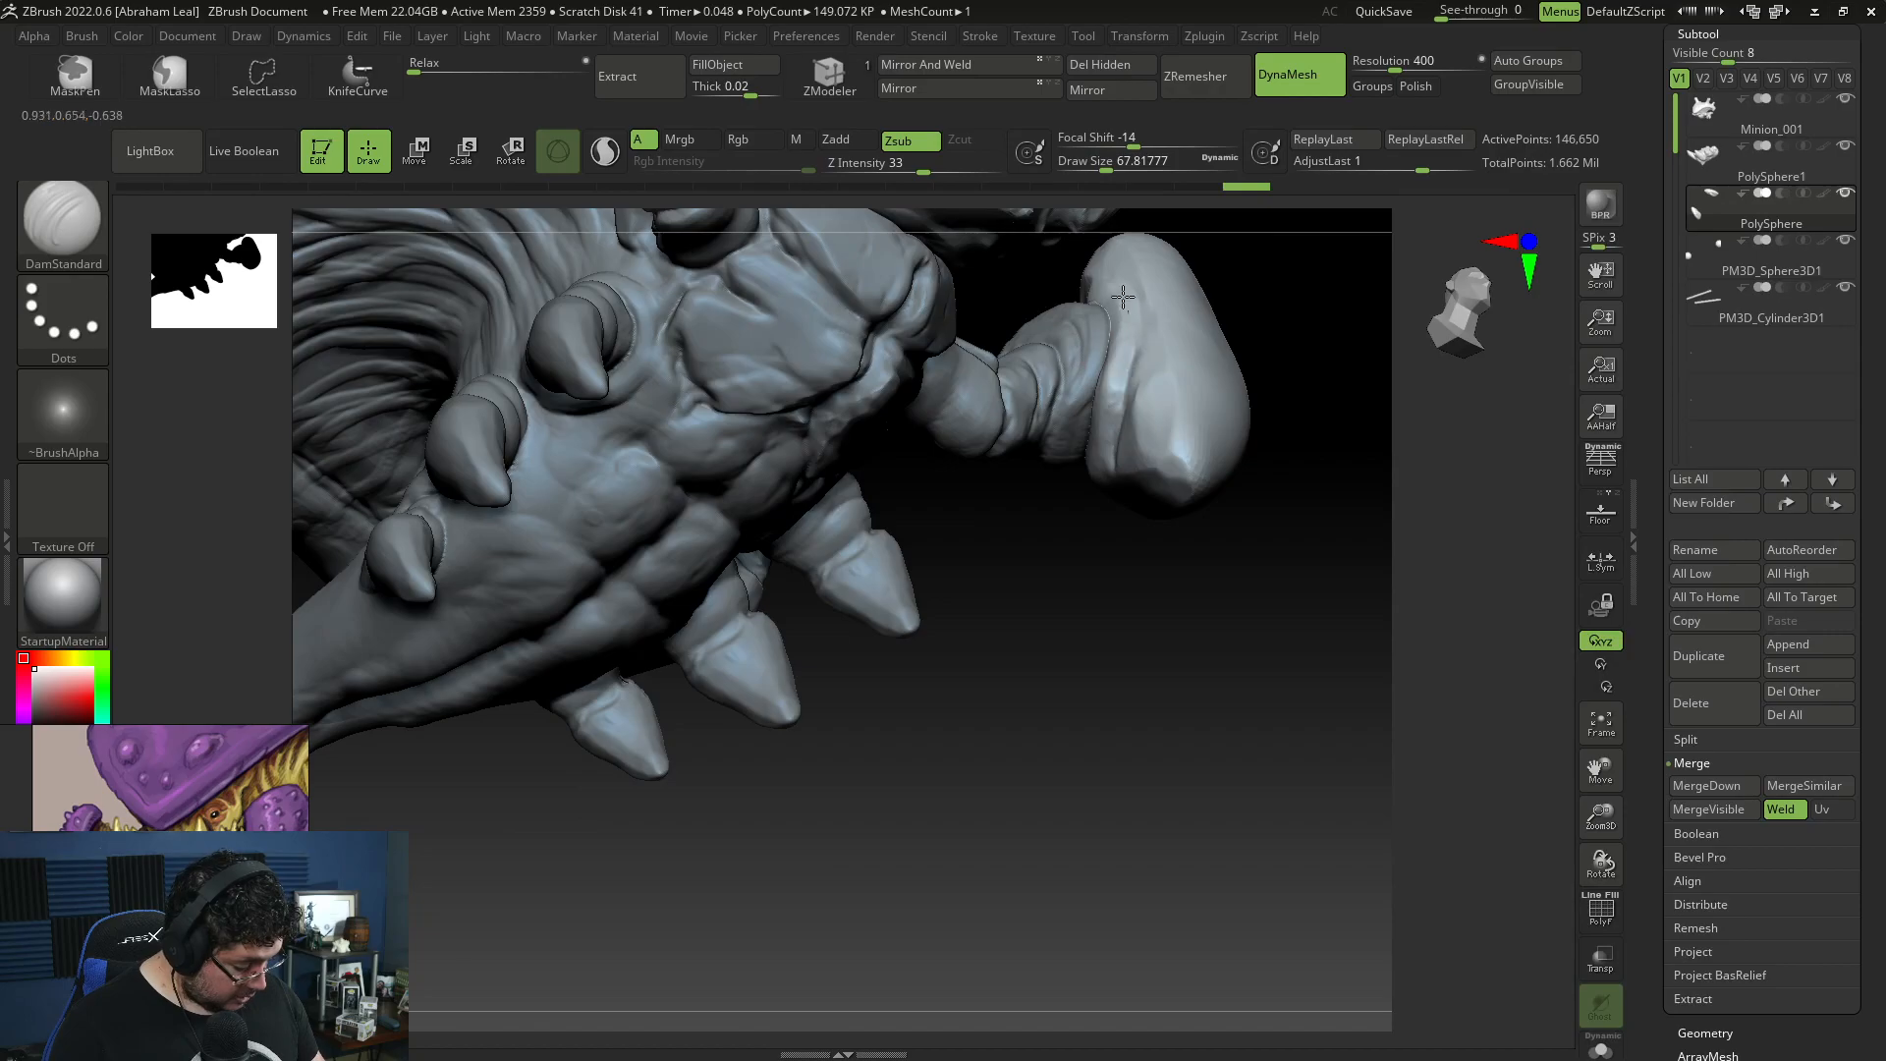
pyautogui.press('space')
pyautogui.moveTo(1245, 235)
pyautogui.mouseDown()
pyautogui.moveTo(1240, 312)
pyautogui.moveTo(1129, 309)
pyautogui.moveTo(1133, 248)
pyautogui.mouseUp()
pyautogui.press('space')
pyautogui.moveTo(1321, 305)
pyautogui.mouseDown()
pyautogui.moveTo(1326, 429)
pyautogui.moveTo(1333, 252)
pyautogui.moveTo(1339, 400)
pyautogui.moveTo(1421, 365)
pyautogui.moveTo(1030, 424)
pyautogui.moveTo(1020, 448)
pyautogui.mouseUp()
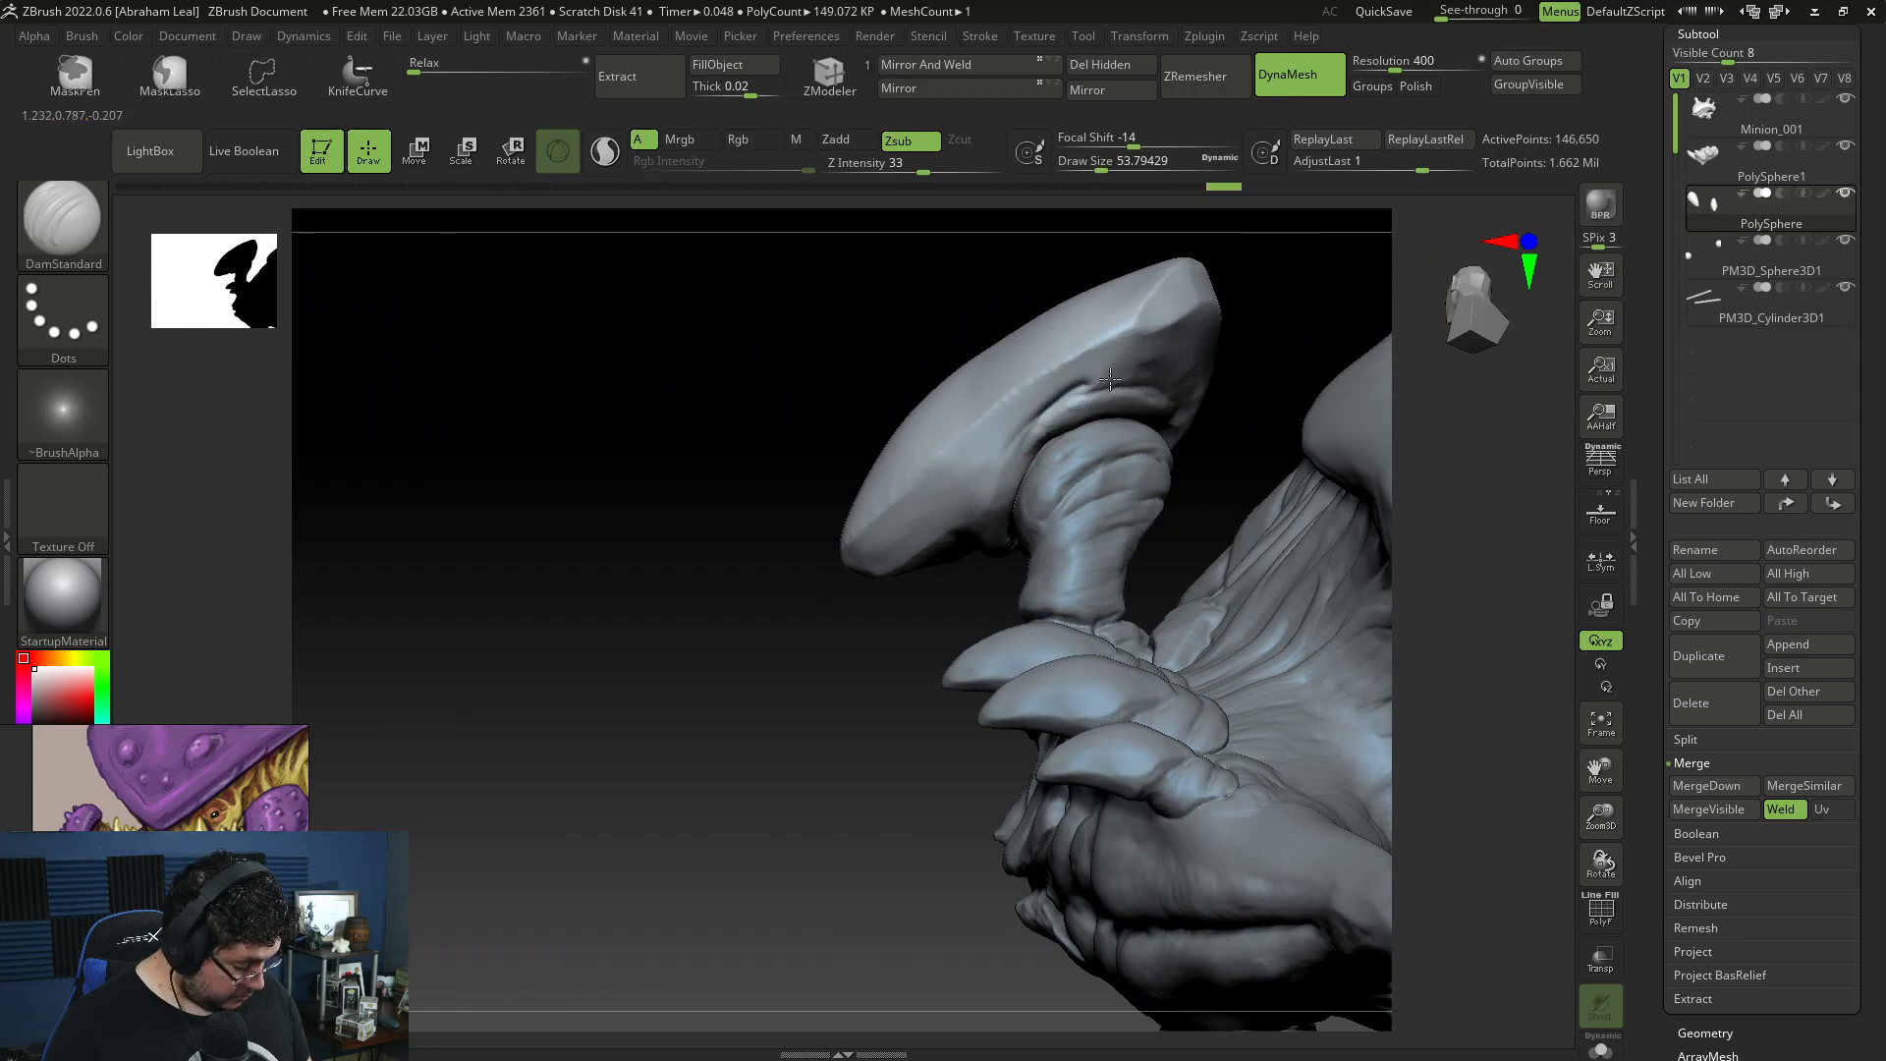
pyautogui.moveTo(1236, 388)
pyautogui.mouseDown()
pyautogui.moveTo(1360, 329)
pyautogui.moveTo(1309, 286)
pyautogui.moveTo(1415, 236)
pyautogui.moveTo(1404, 309)
pyautogui.moveTo(1002, 392)
pyautogui.moveTo(1086, 261)
pyautogui.moveTo(1136, 303)
pyautogui.moveTo(963, 412)
pyautogui.moveTo(1088, 397)
pyautogui.mouseUp()
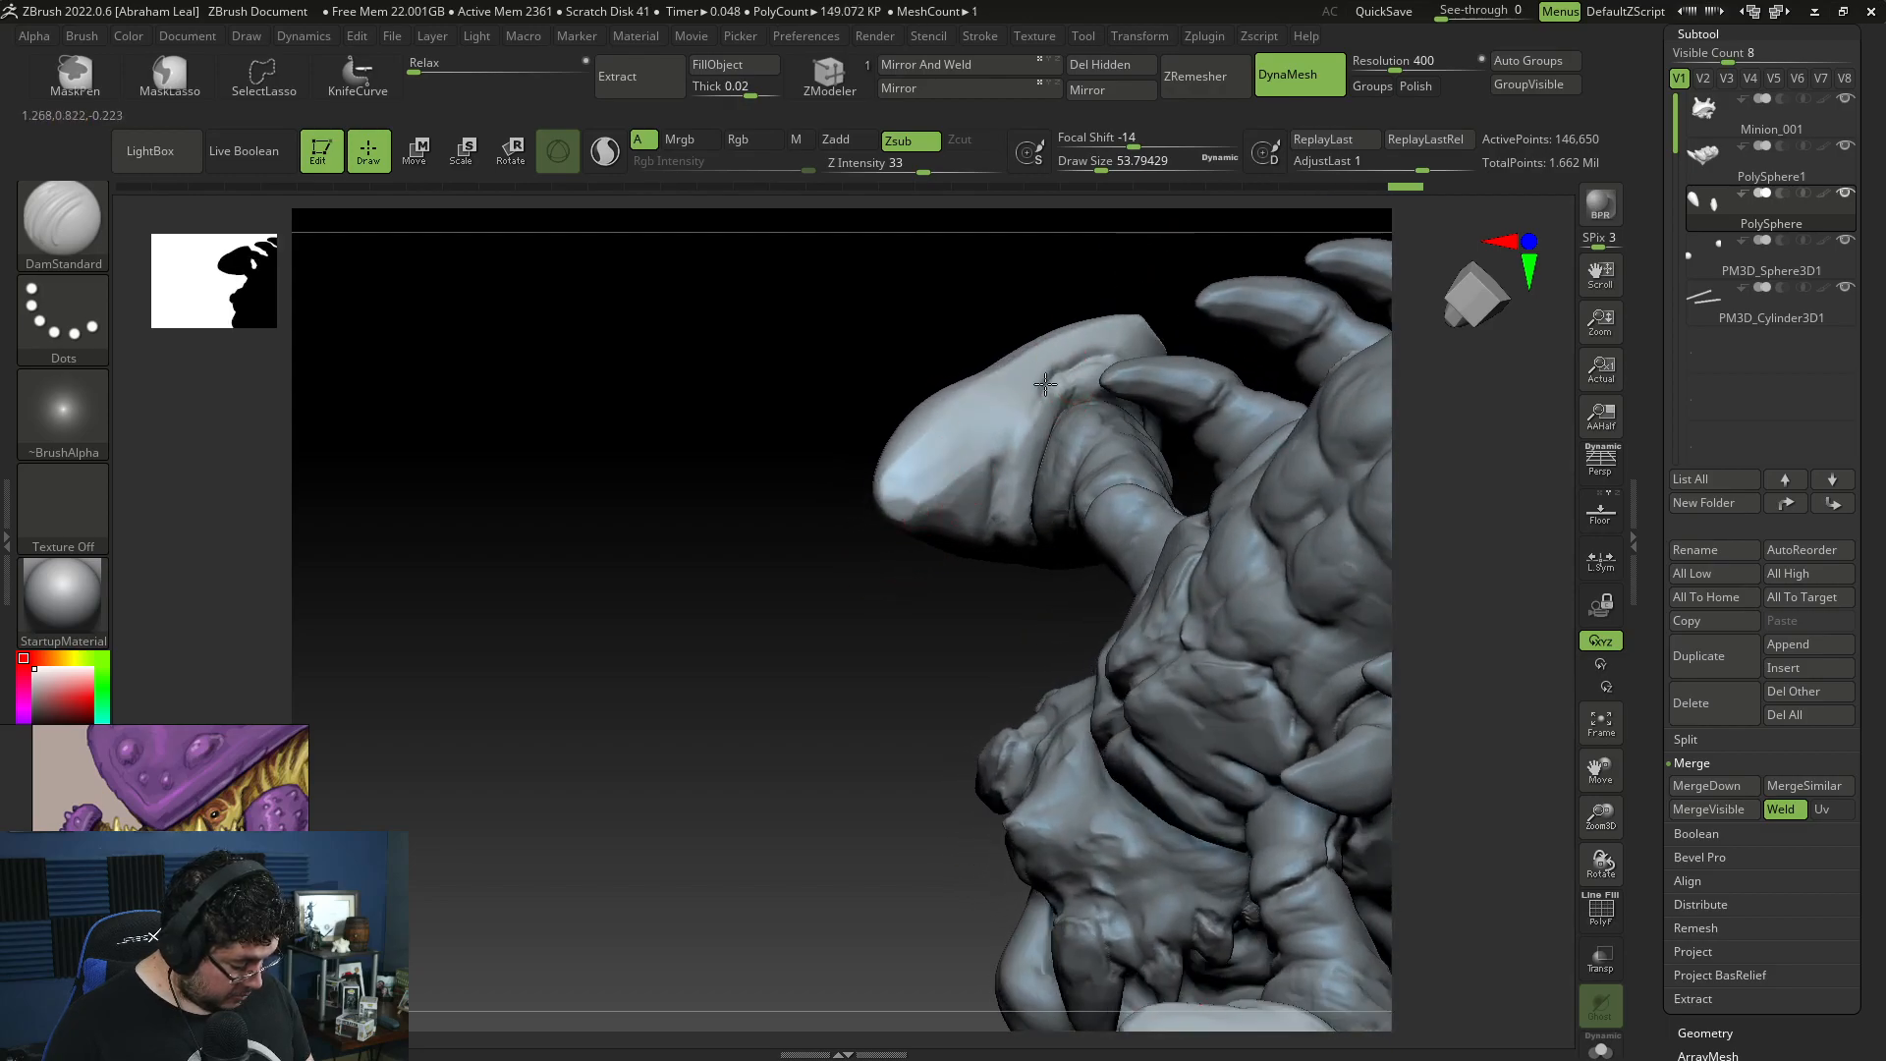
pyautogui.moveTo(1005, 449); pyautogui.dragTo(1012, 464)
pyautogui.moveTo(997, 571); pyautogui.dragTo(998, 580)
pyautogui.moveTo(1000, 582); pyautogui.dragTo(1016, 707, button='right')
# Step: Plane the ridge on the arm pad's inner side with TrimDynamic at draw size about 65
pyautogui.press('b')
pyautogui.press('t')
pyautogui.press('d')
pyautogui.press('space')
pyautogui.moveTo(1042, 391); pyautogui.dragTo(1049, 392)
pyautogui.moveTo(1034, 390); pyautogui.dragTo(1030, 402)
pyautogui.moveTo(1010, 533); pyautogui.dragTo(1007, 468, button='right')
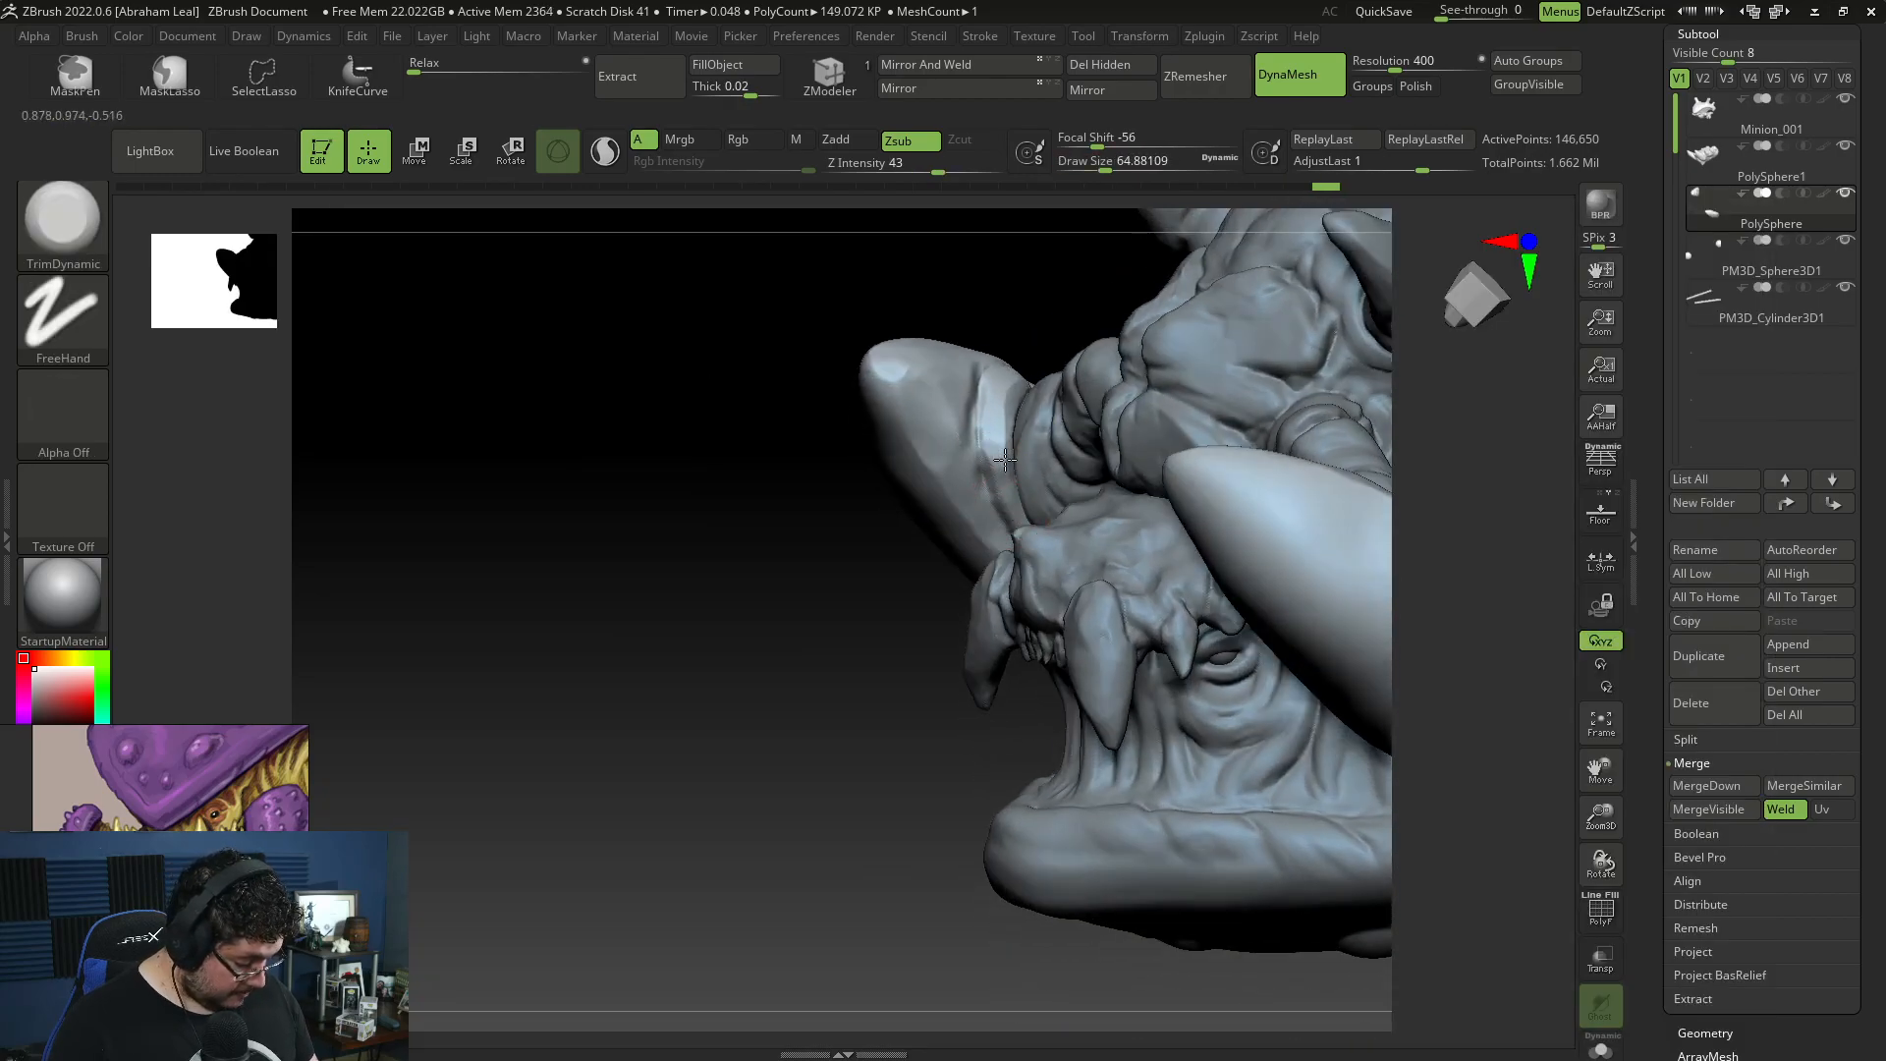
# Step: Add two small round bumps near the front edge of the arm pad's outer face with ClayBuildup at draw sizes about 27 to 31
pyautogui.moveTo(905, 677)
pyautogui.mouseDown(button='right')
pyautogui.moveTo(1020, 501)
pyautogui.moveTo(934, 635)
pyautogui.moveTo(1130, 505)
pyautogui.moveTo(1271, 560)
pyautogui.moveTo(1303, 363)
pyautogui.moveTo(1152, 404)
pyautogui.moveTo(1208, 485)
pyautogui.moveTo(1246, 623)
pyautogui.moveTo(1077, 328)
pyautogui.moveTo(1376, 409)
pyautogui.mouseUp(button='right')
pyautogui.press('b')
pyautogui.press('c')
pyautogui.press('b')
pyautogui.press('space')
pyautogui.moveTo(1116, 352); pyautogui.dragTo(1098, 344)
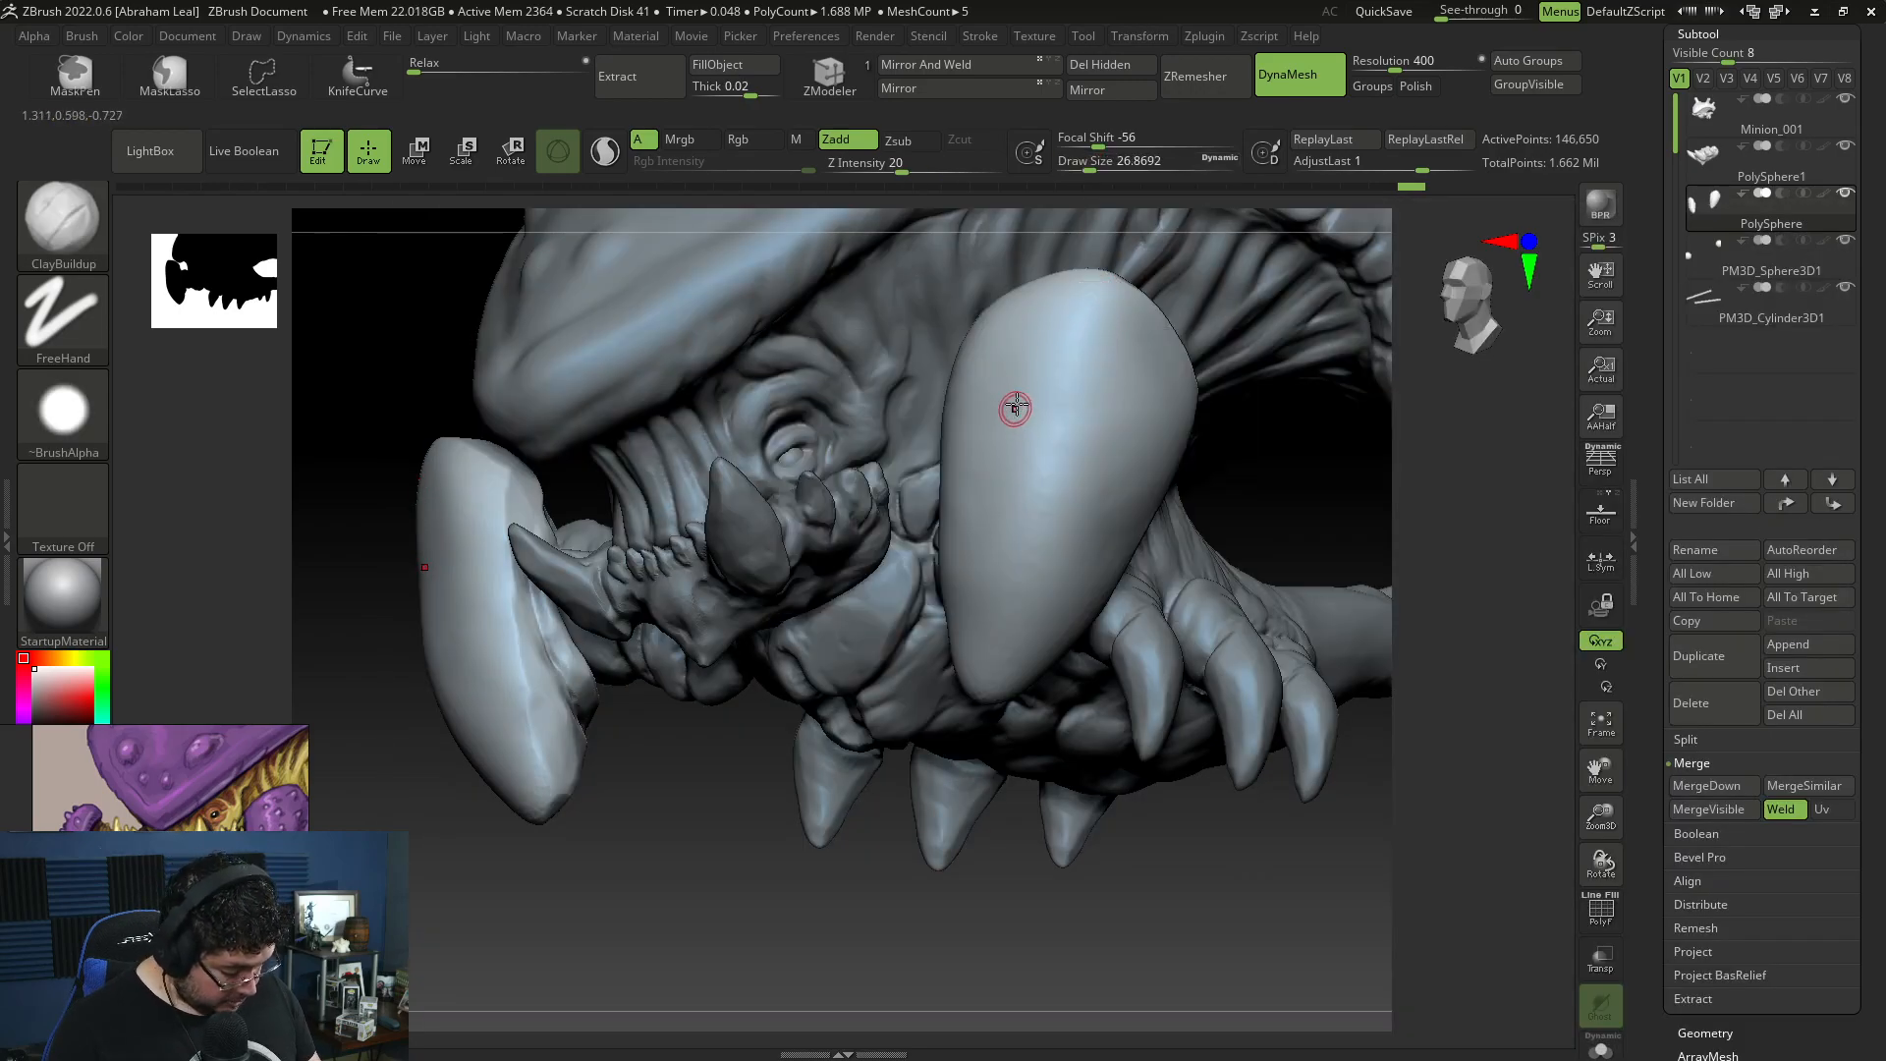
pyautogui.moveTo(1007, 406); pyautogui.dragTo(1007, 402)
pyautogui.press('space')
pyautogui.moveTo(1007, 390); pyautogui.dragTo(1012, 385)
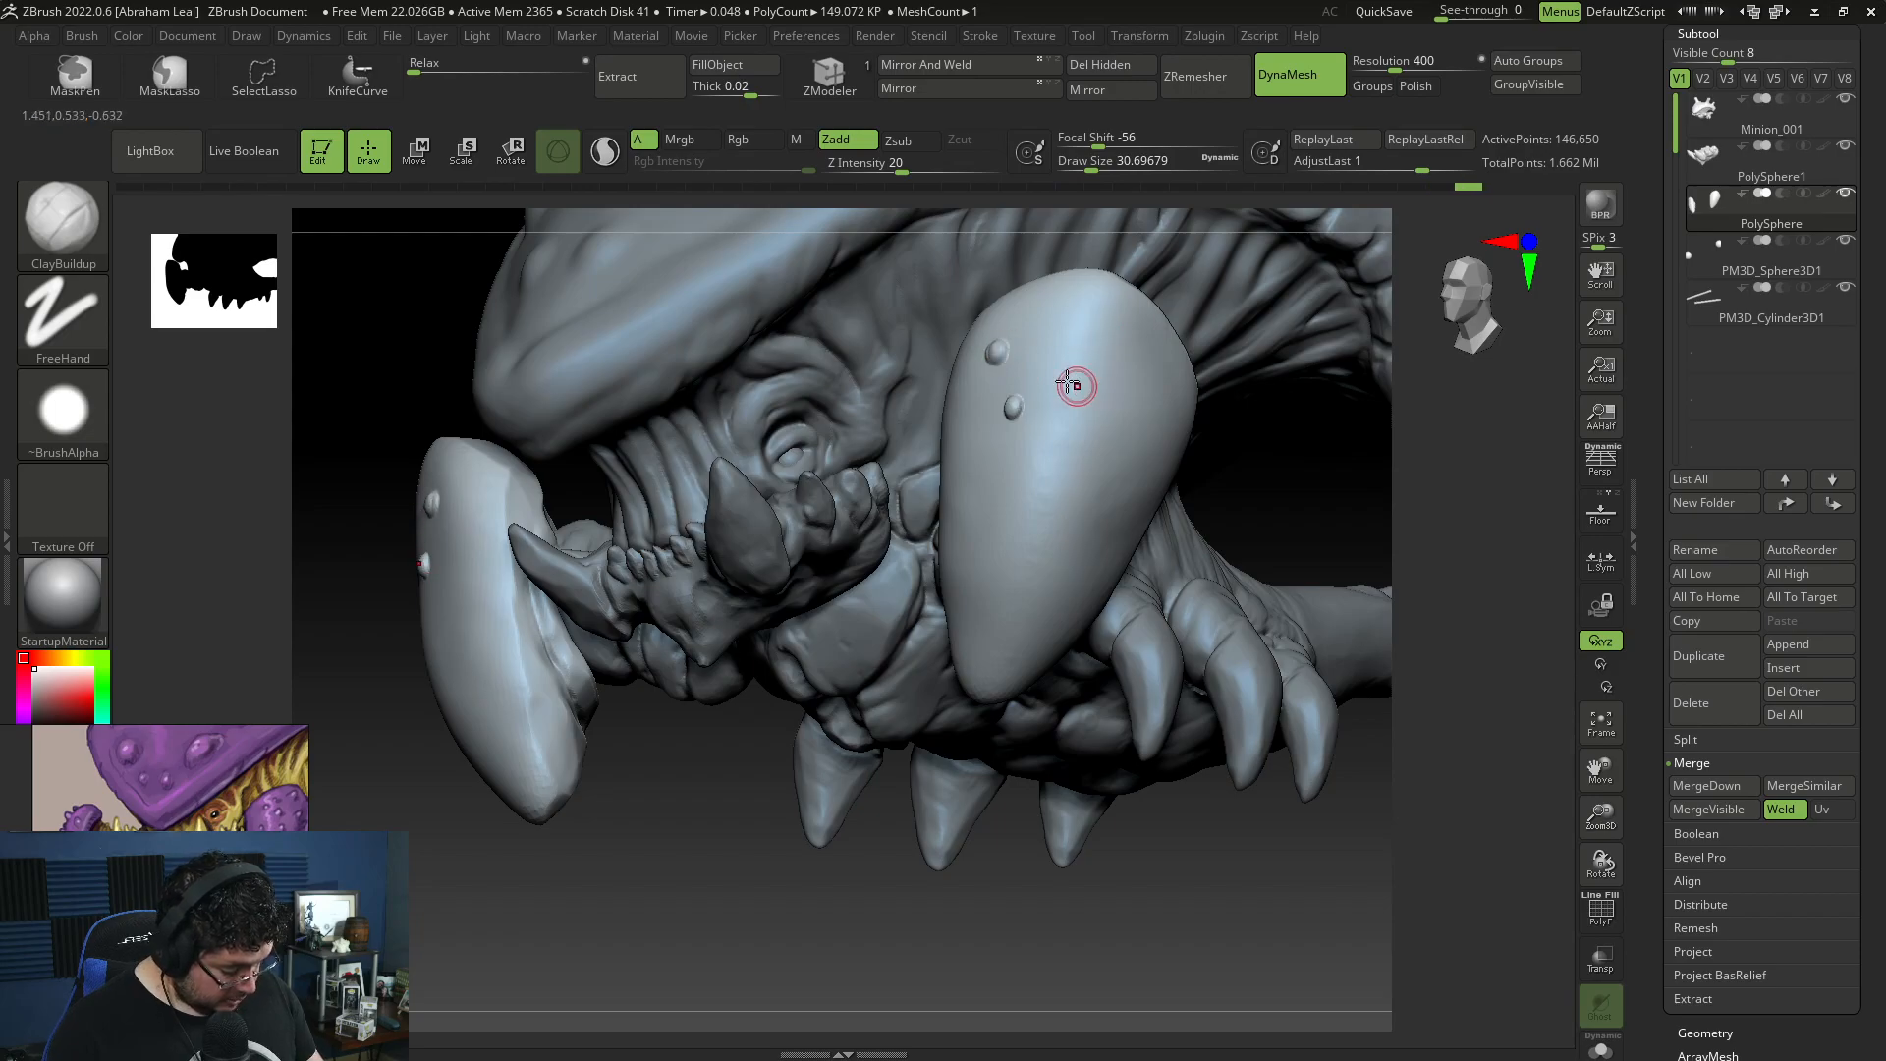
# Step: Scatter larger round bumps across the upper half of the arm pad's outer face with ClayBuildup at draw size about 39
pyautogui.press('space')
pyautogui.moveTo(1061, 343); pyautogui.dragTo(1065, 351)
pyautogui.moveTo(1117, 292); pyautogui.dragTo(1051, 303)
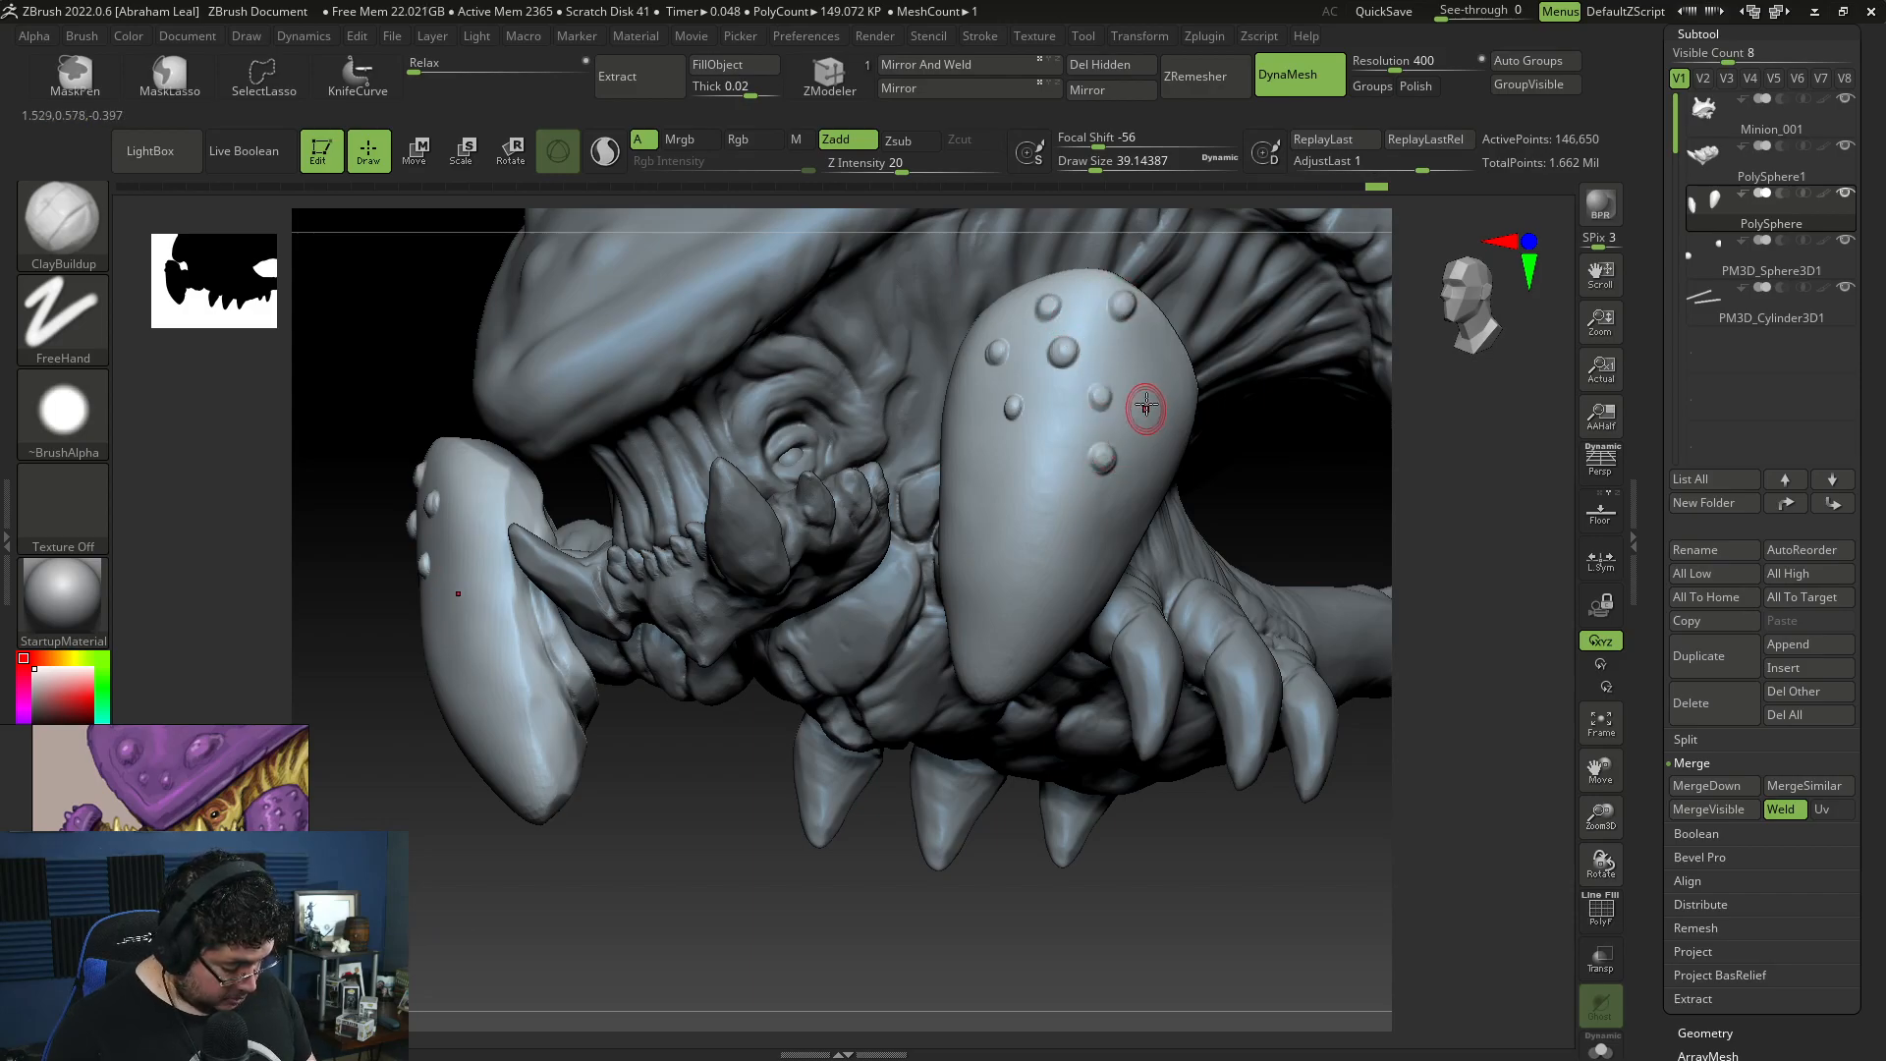
pyautogui.moveTo(1365, 711)
pyautogui.mouseDown()
pyautogui.moveTo(1178, 432)
pyautogui.moveTo(1155, 458)
pyautogui.mouseUp()
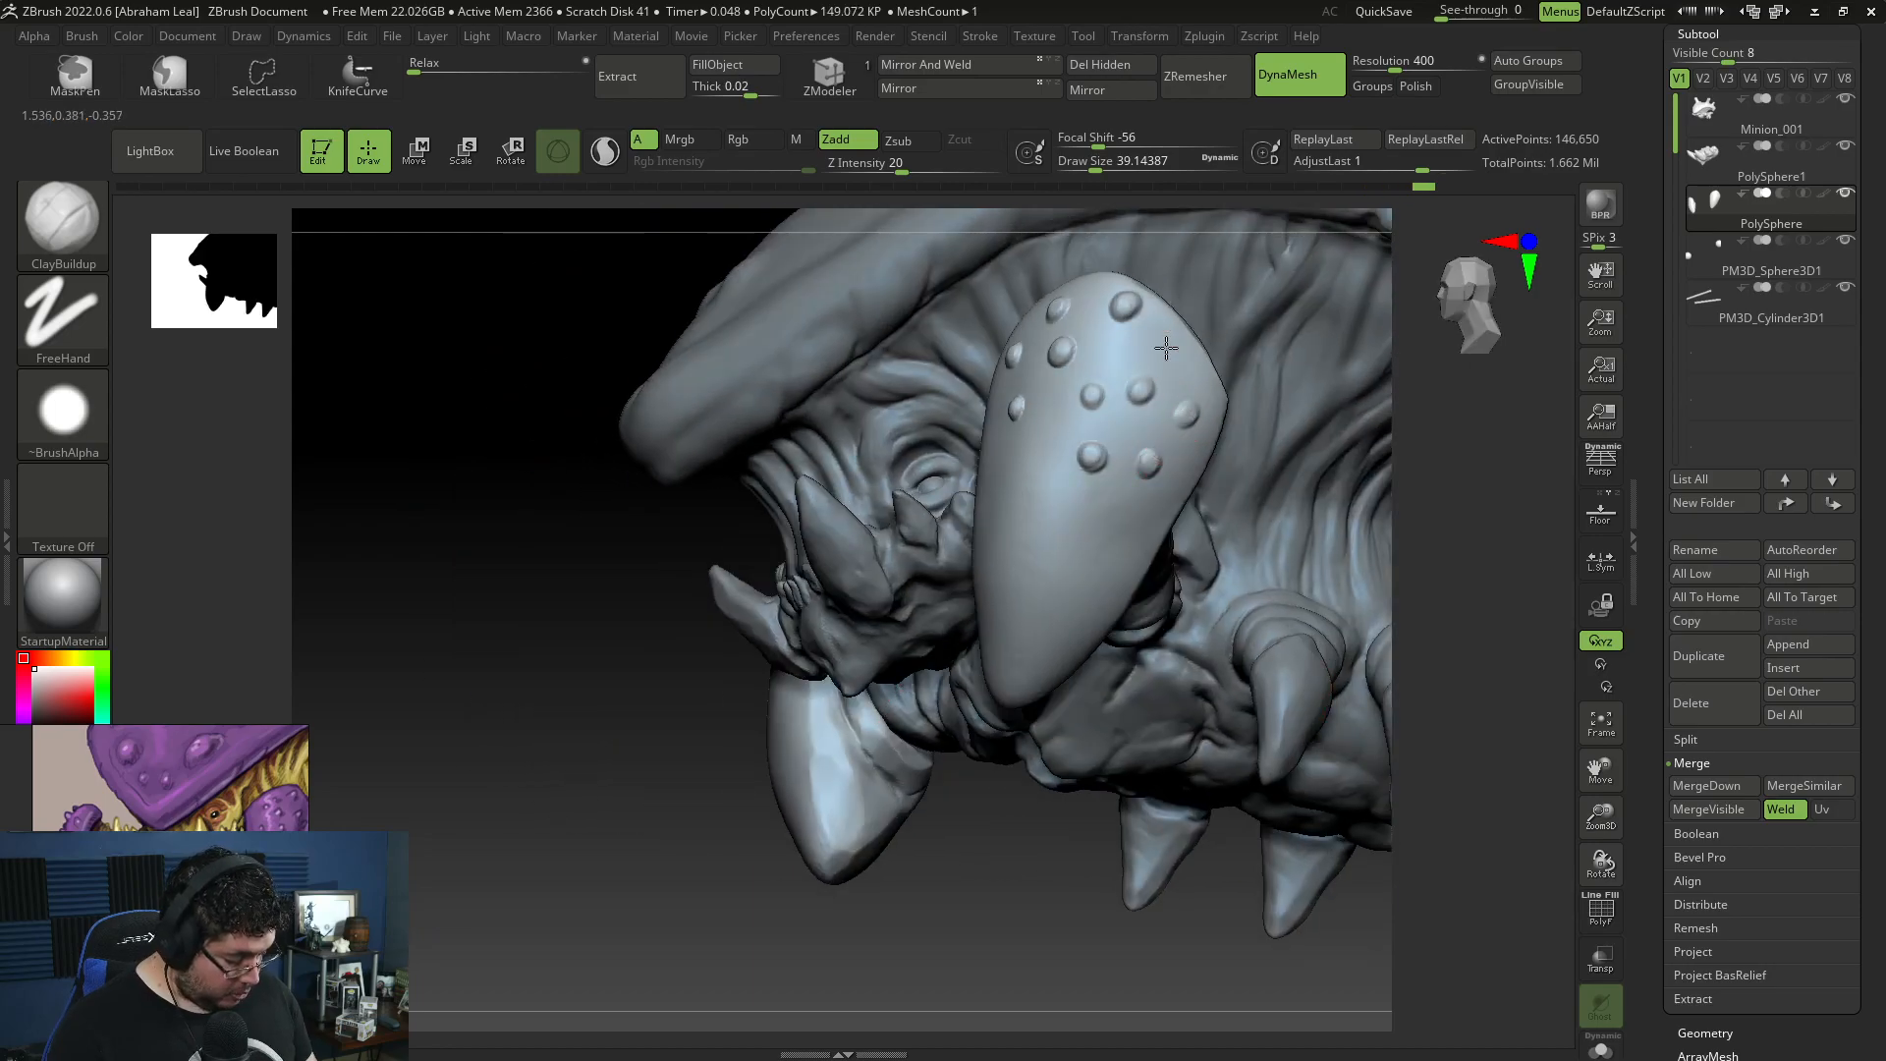
# Step: Add round bumps near the front edge of the arm pad's outer face with ClayBuildup at draw size about 39 and soften them
pyautogui.moveTo(703, 646); pyautogui.dragTo(837, 588)
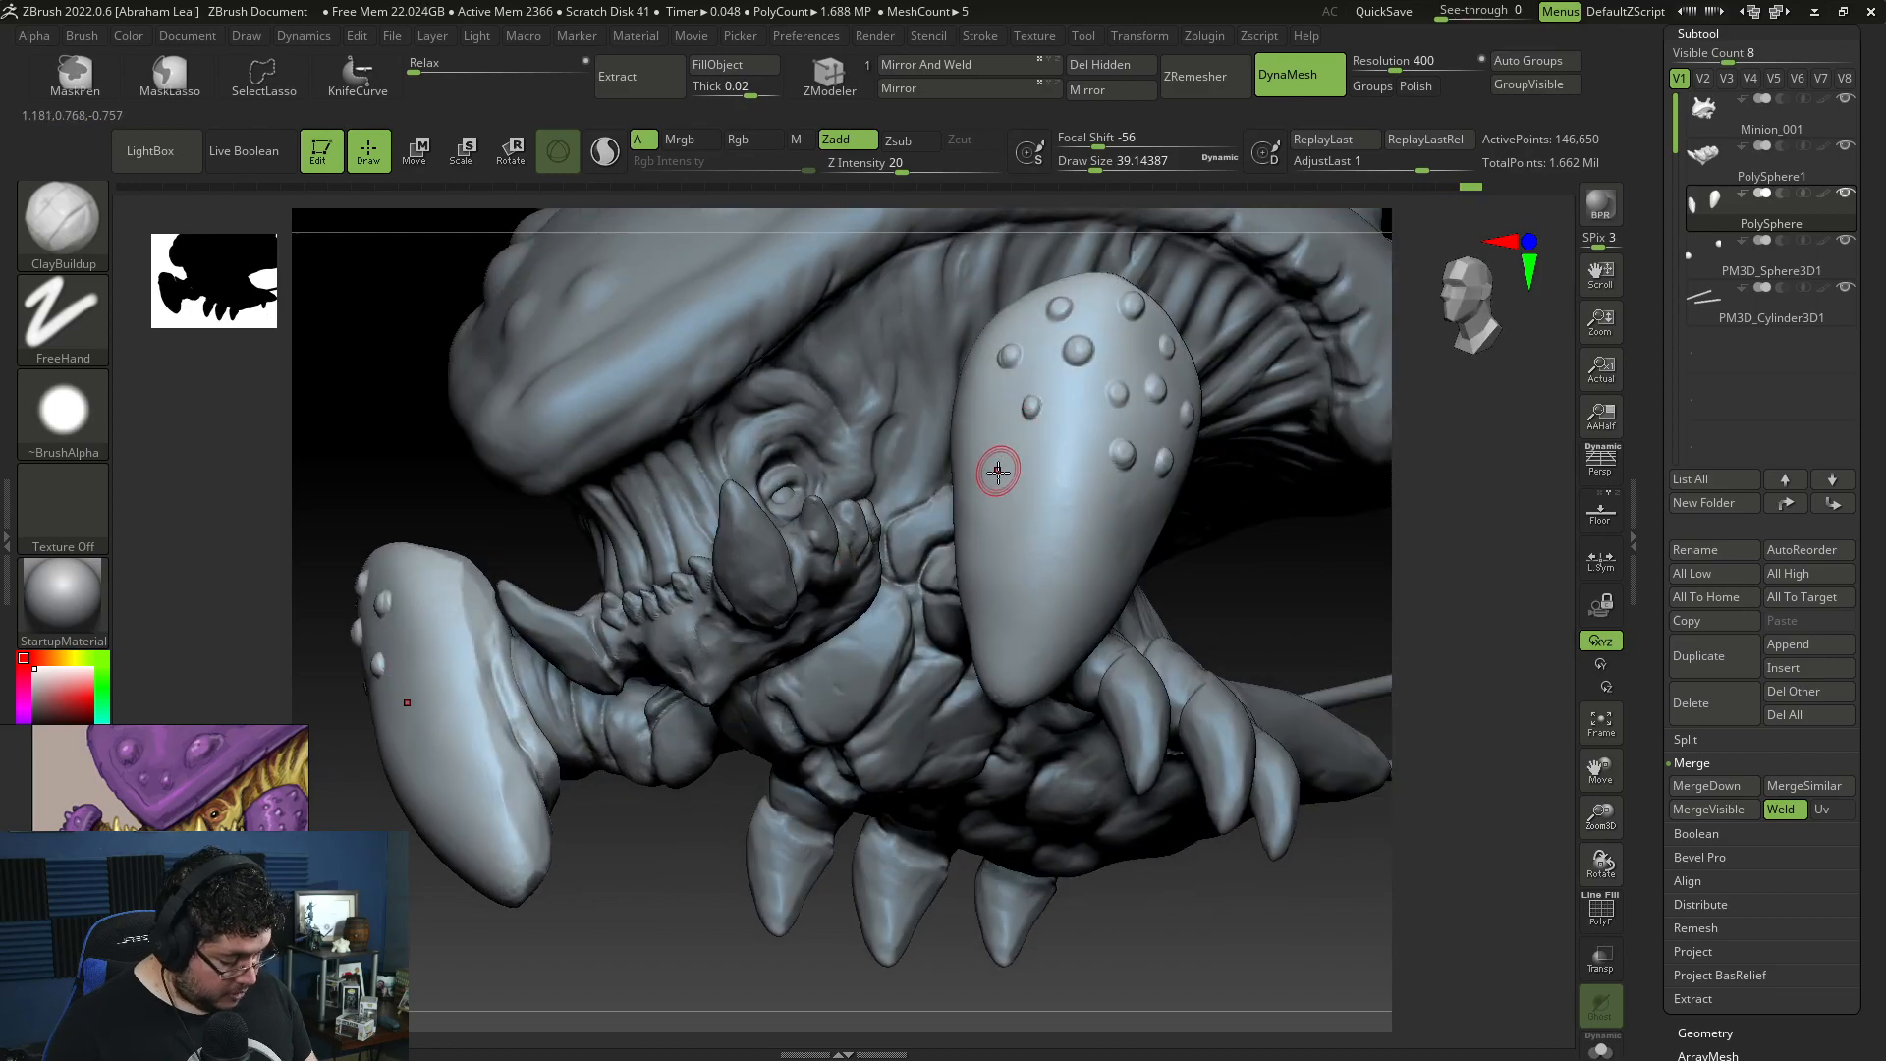
pyautogui.click(1032, 463)
pyautogui.press('space')
pyautogui.press('shift')
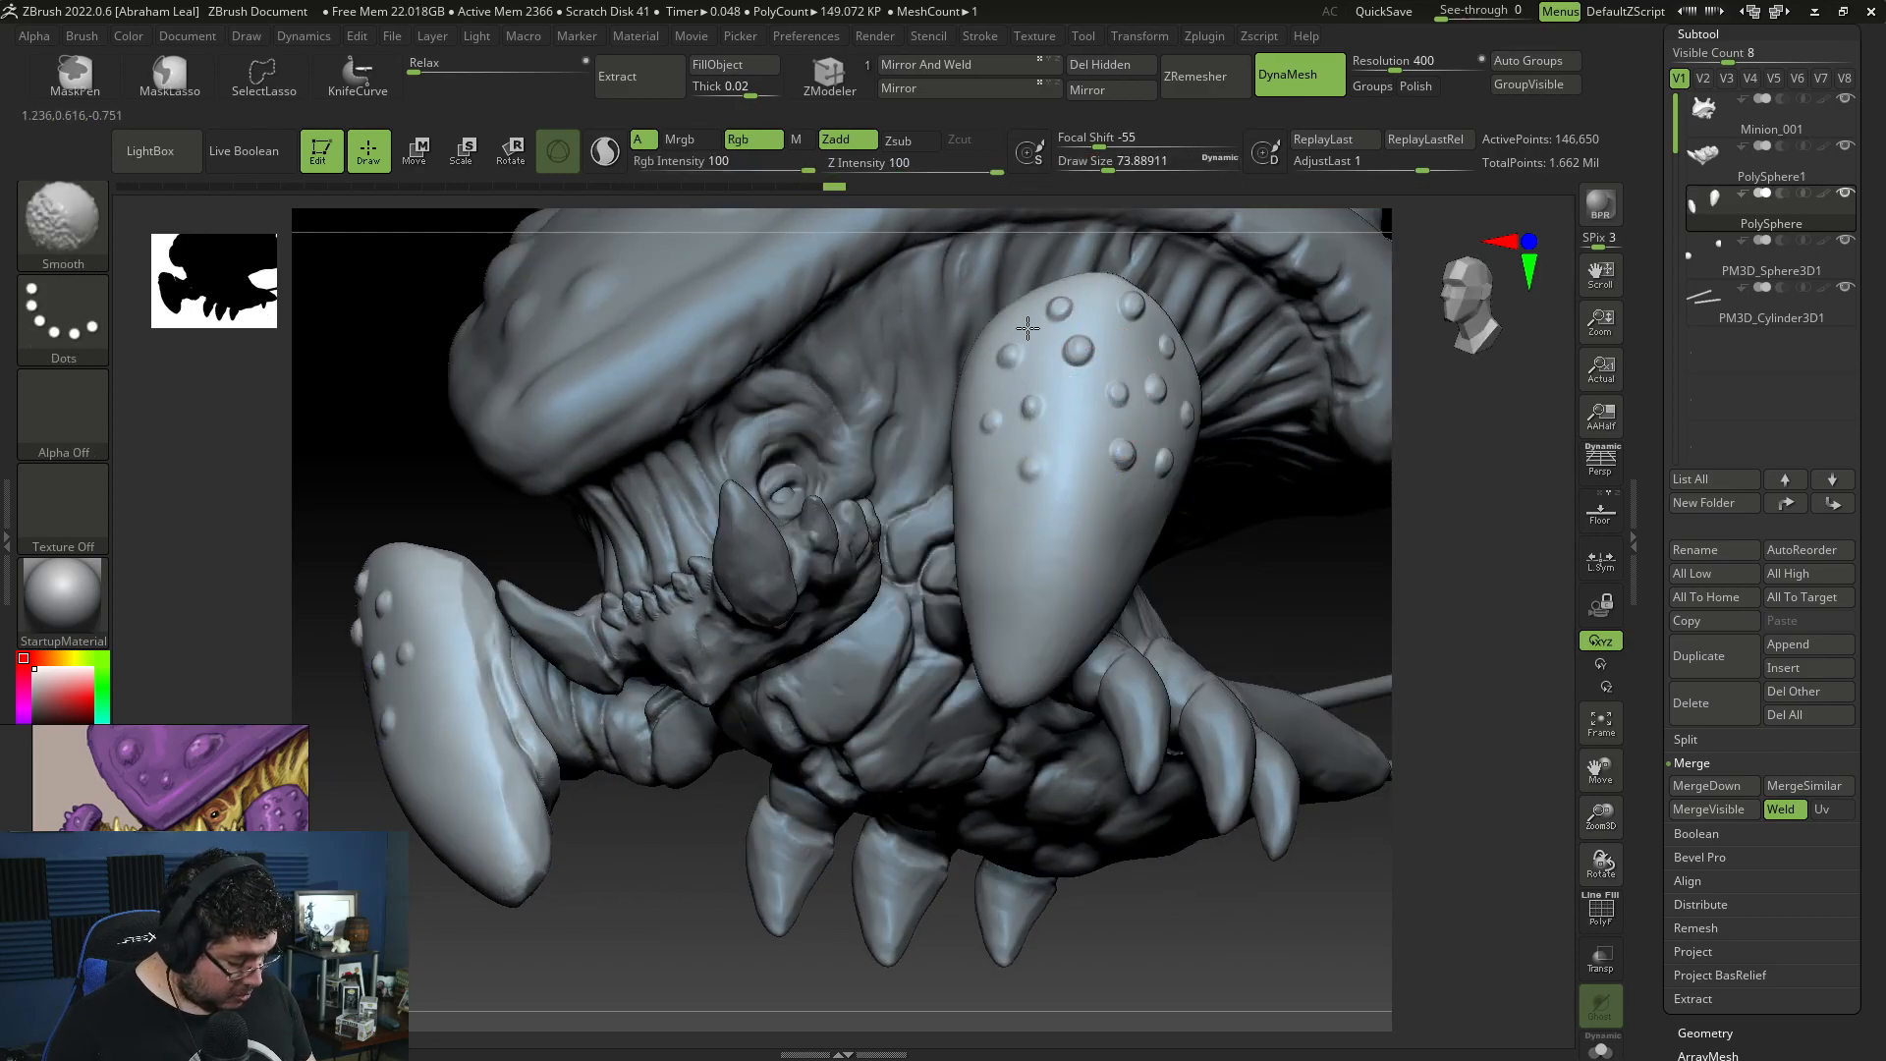
pyautogui.moveTo(1089, 370)
pyautogui.keyDown('shift'); pyautogui.mouseDown()
pyautogui.moveTo(1116, 329)
pyautogui.moveTo(1161, 354)
pyautogui.mouseUp(); pyautogui.keyUp('shift')
pyautogui.moveTo(1446, 601); pyautogui.dragTo(1227, 582)
pyautogui.keyDown('shift'); pyautogui.moveTo(1068, 465); pyautogui.dragTo(1059, 472); pyautogui.keyUp('shift')
pyautogui.moveTo(800, 779)
pyautogui.mouseDown()
pyautogui.moveTo(1435, 560)
pyautogui.moveTo(1347, 623)
pyautogui.moveTo(1312, 538)
pyautogui.mouseUp()
# Step: Add smaller round bumps below the existing ones on the arm pad's outer face with ClayBuildup at draw size about 23
pyautogui.press('space')
pyautogui.click(985, 458)
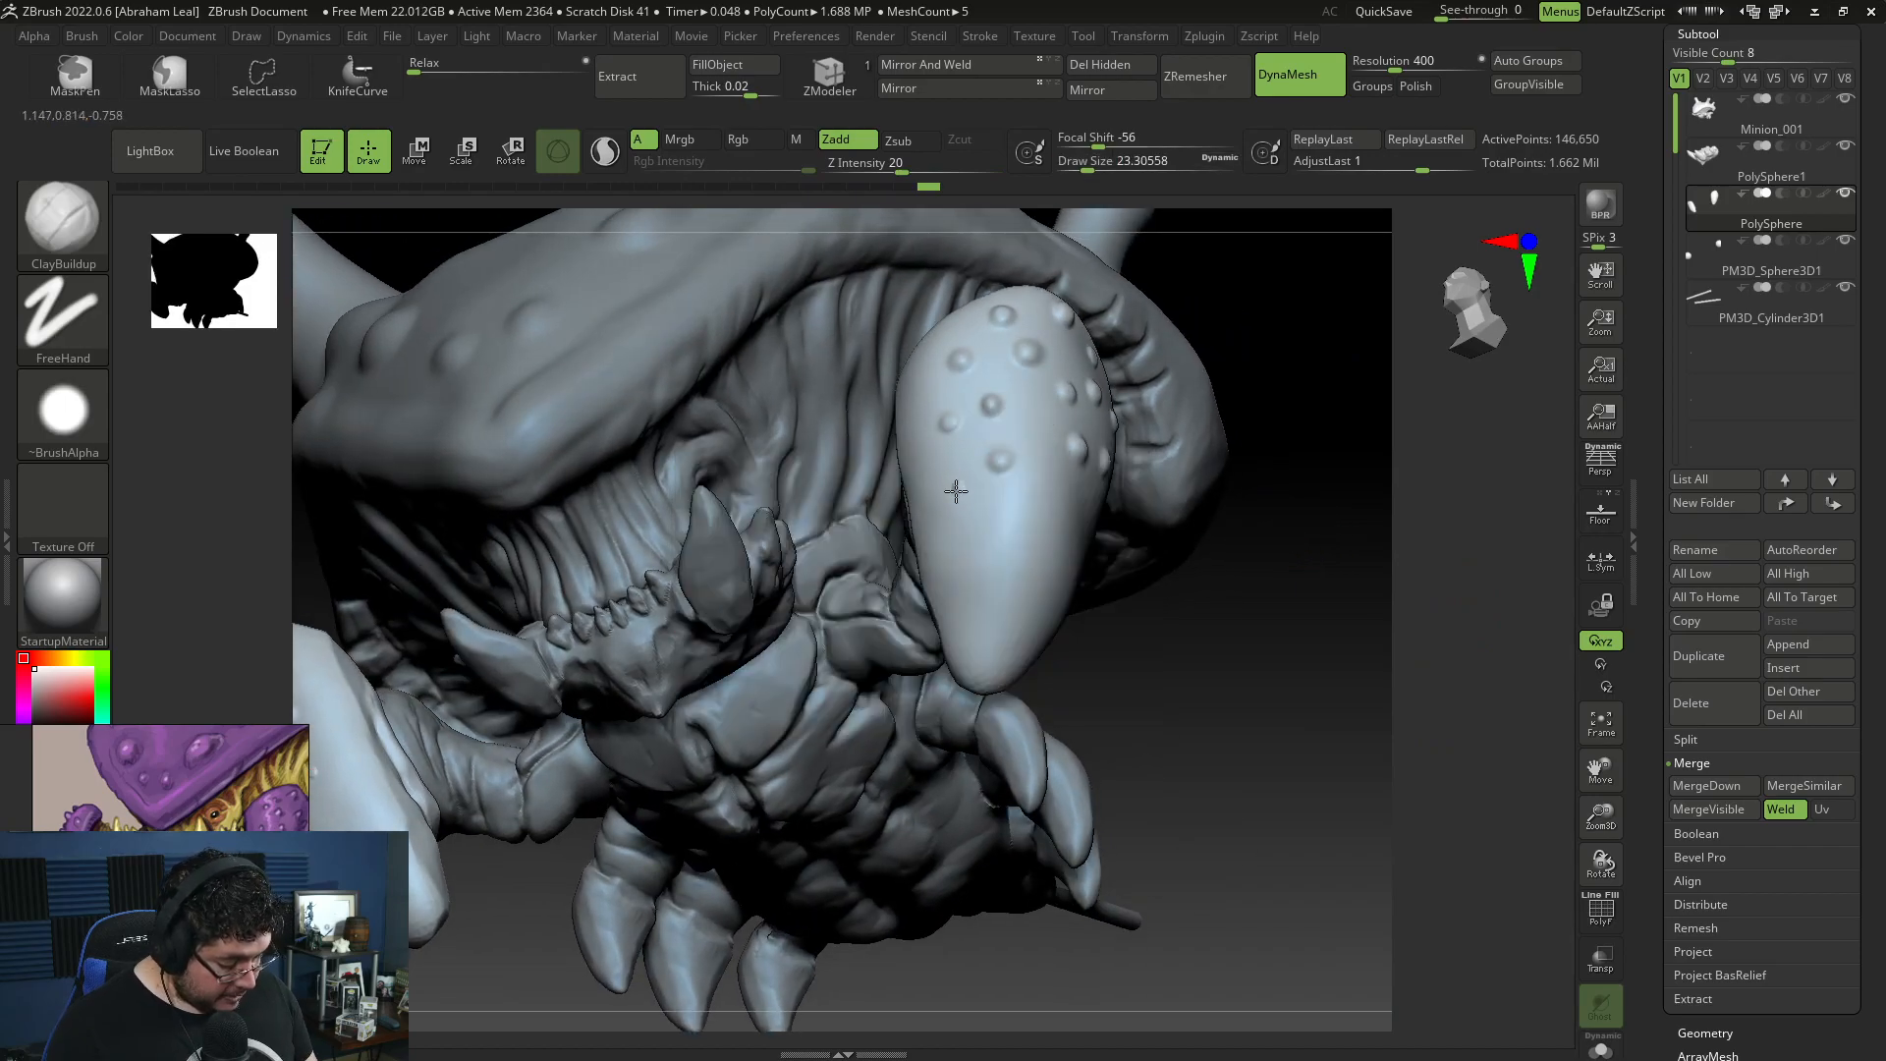
pyautogui.moveTo(984, 481); pyautogui.dragTo(1109, 483, button='right')
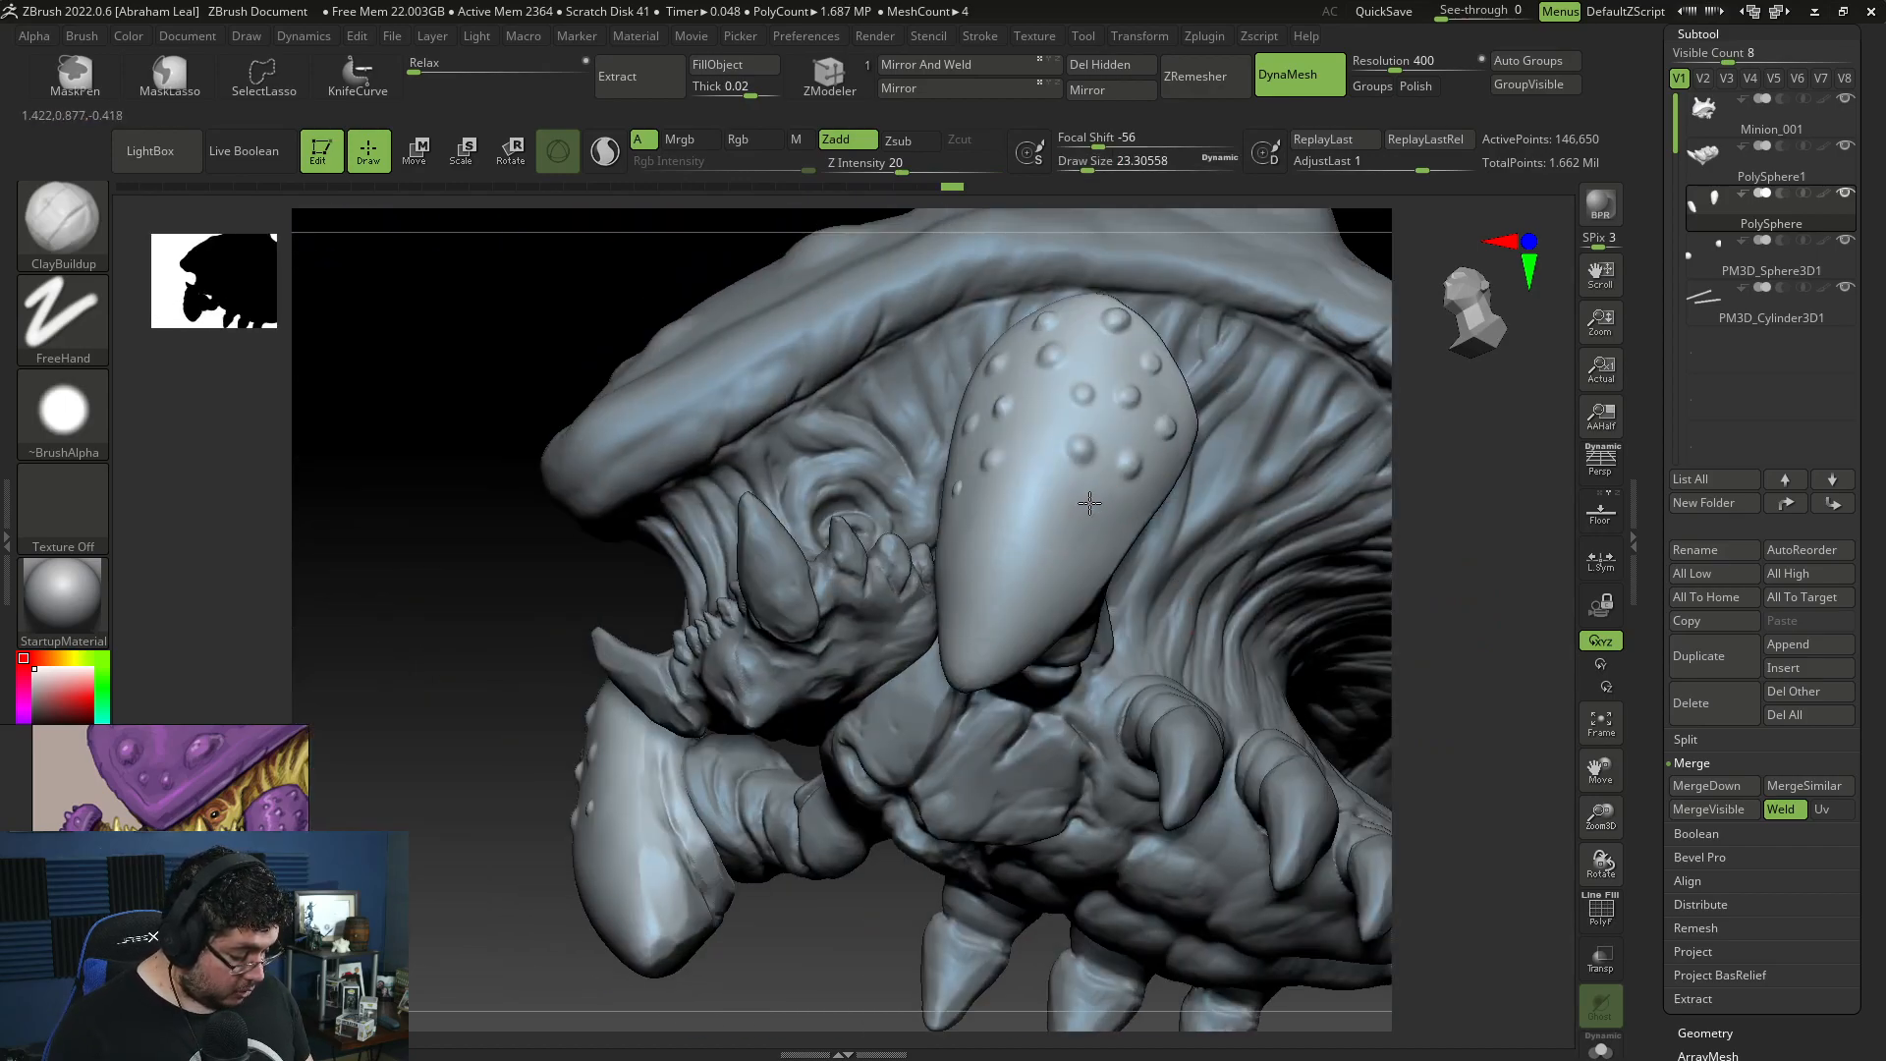
pyautogui.moveTo(1037, 511); pyautogui.dragTo(1036, 507)
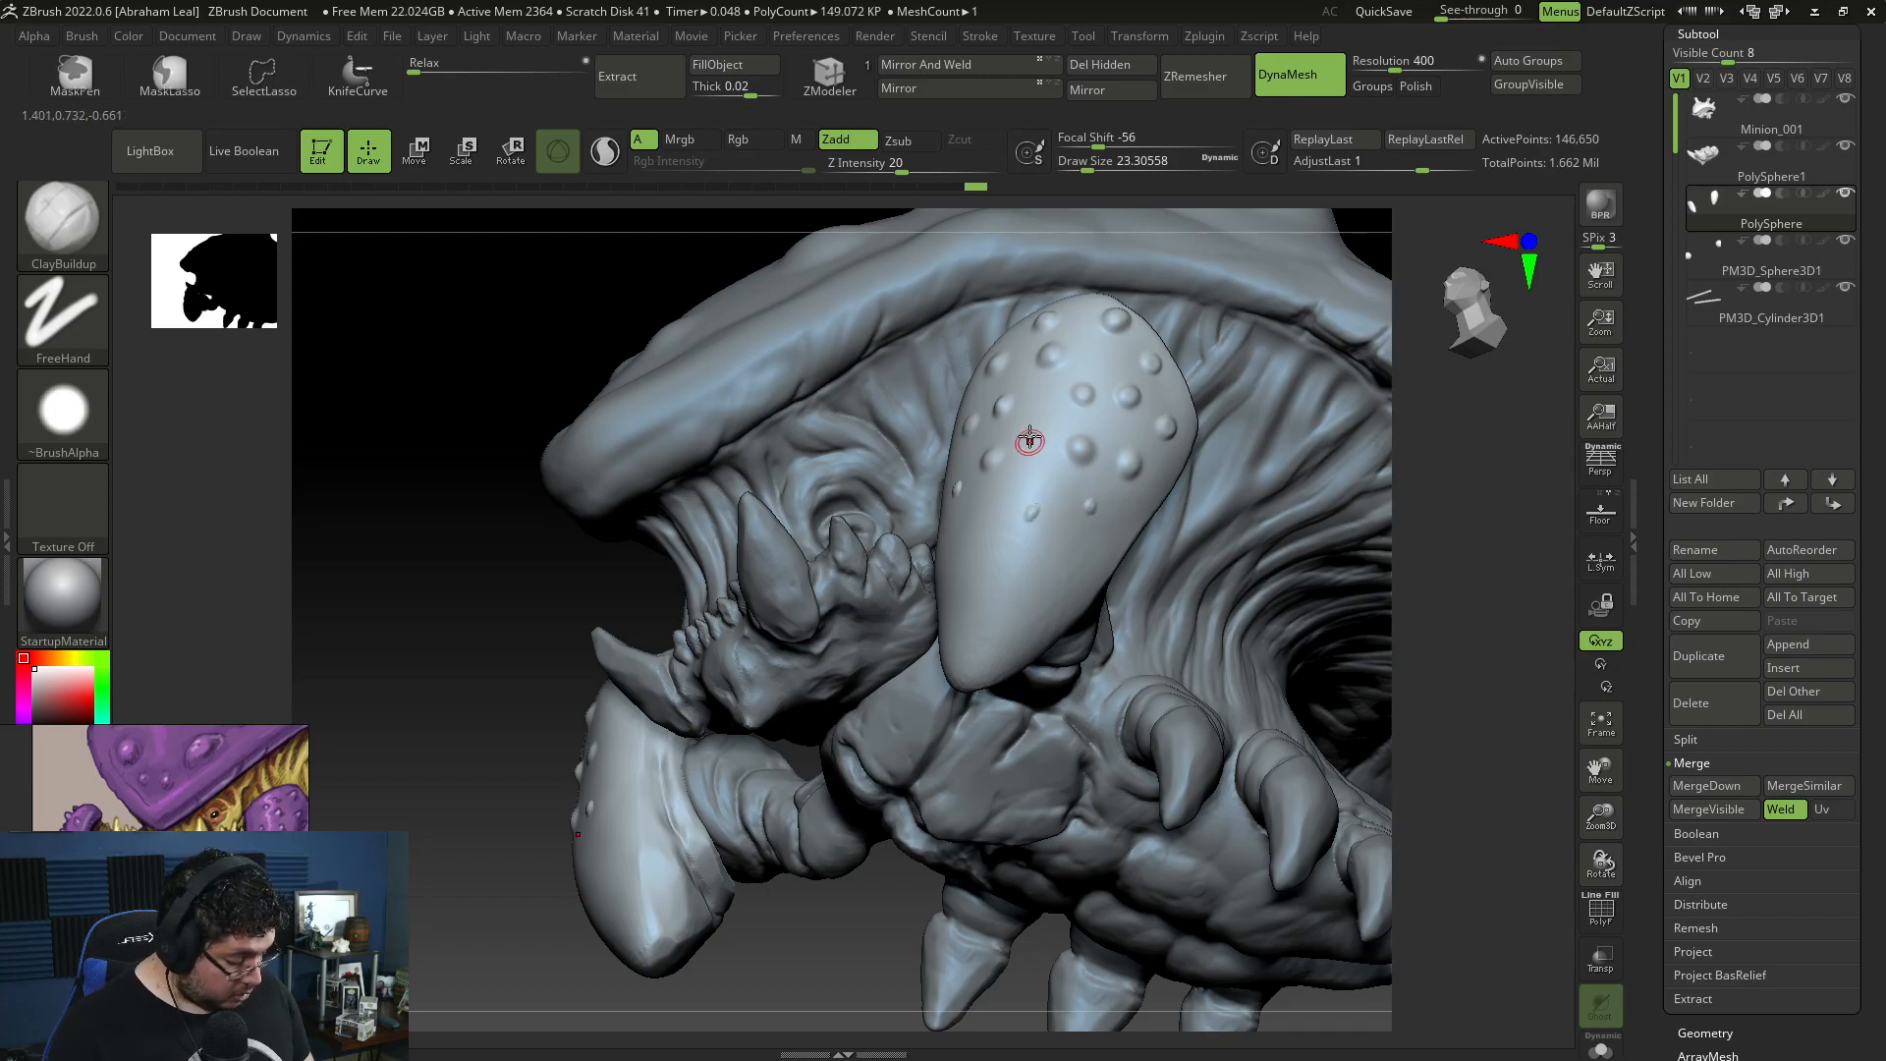
pyautogui.press('shift')
pyautogui.moveTo(1109, 531); pyautogui.dragTo(1132, 516, button='right')
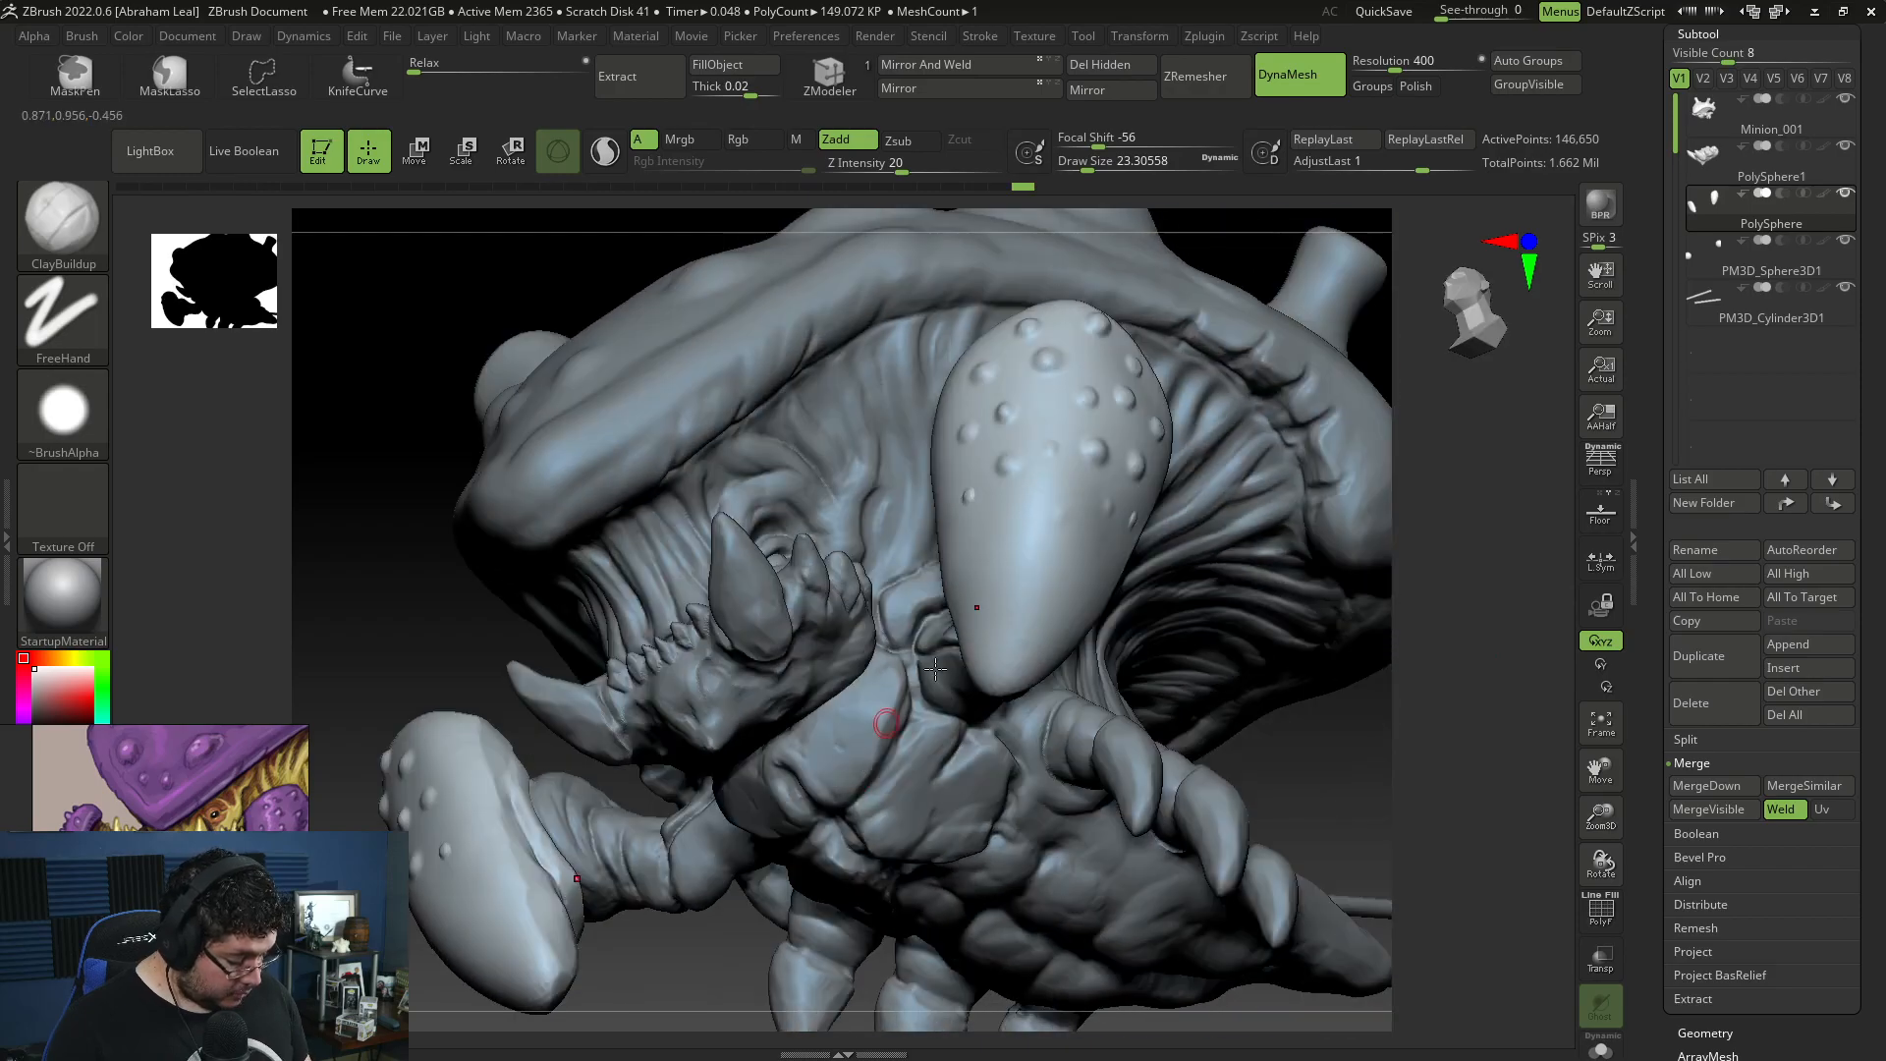
pyautogui.press('shift')
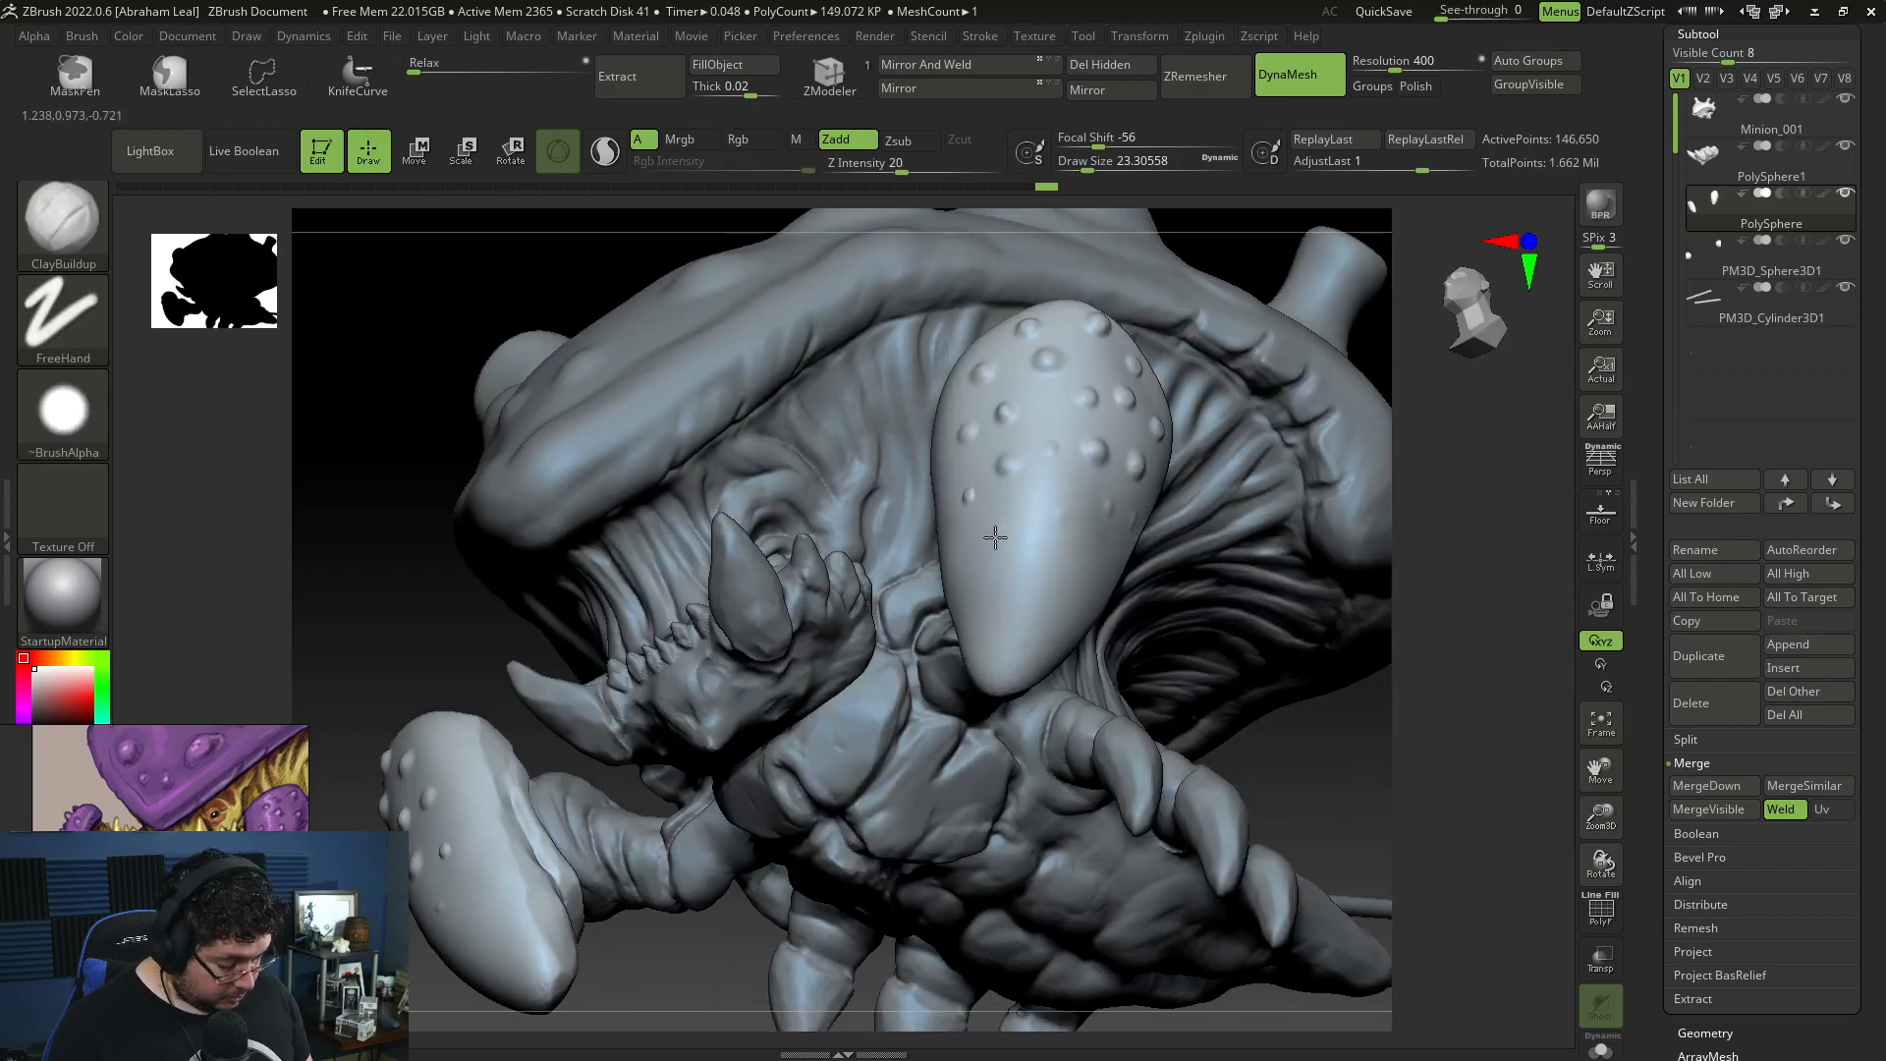
pyautogui.moveTo(1005, 523); pyautogui.dragTo(1002, 528)
pyautogui.keyDown('shift'); pyautogui.moveTo(1002, 528); pyautogui.dragTo(1008, 524); pyautogui.keyUp('shift')
pyautogui.keyDown('alt'); pyautogui.moveTo(1447, 643); pyautogui.dragTo(1229, 658); pyautogui.keyUp('alt')
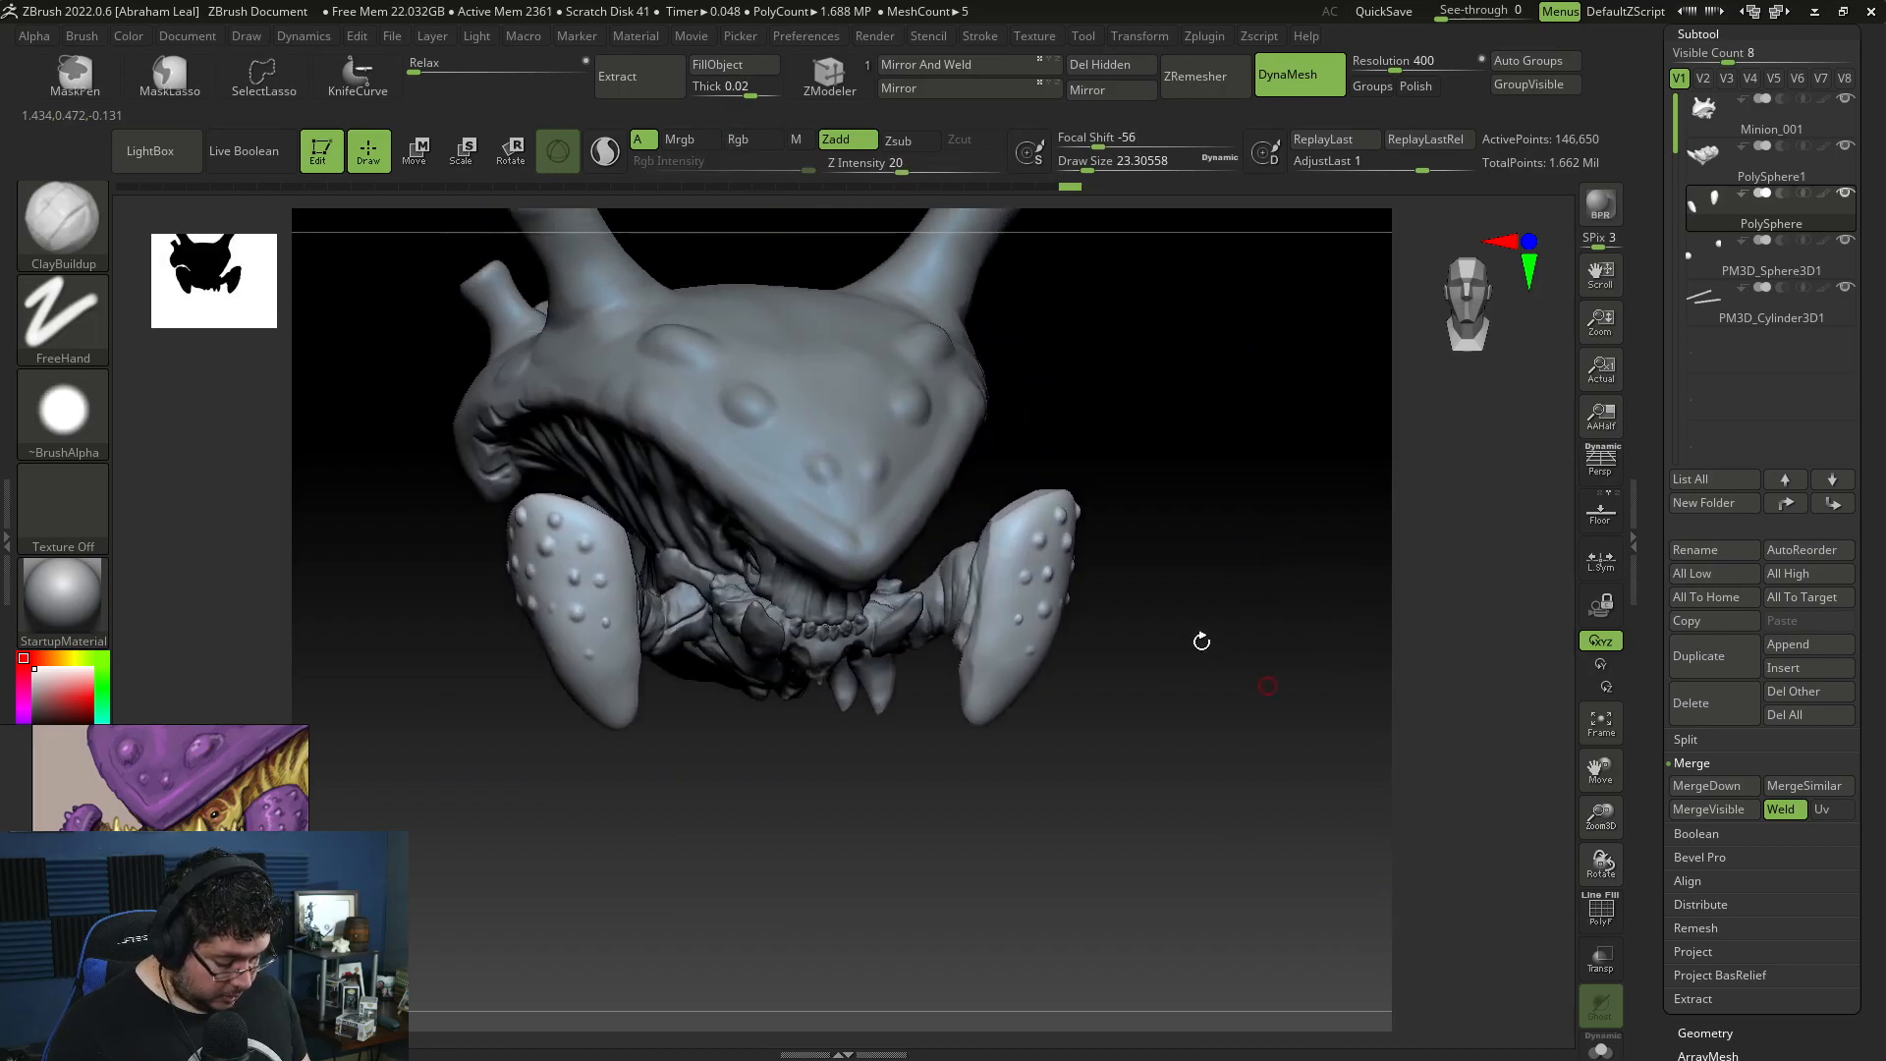
# Step: Select the Minion_001 subtool and build up strokes along the shell's front rim with ClayBuildup at draw size about 87
pyautogui.keyDown('alt'); pyautogui.click(849, 447); pyautogui.keyUp('alt')
pyautogui.press('space')
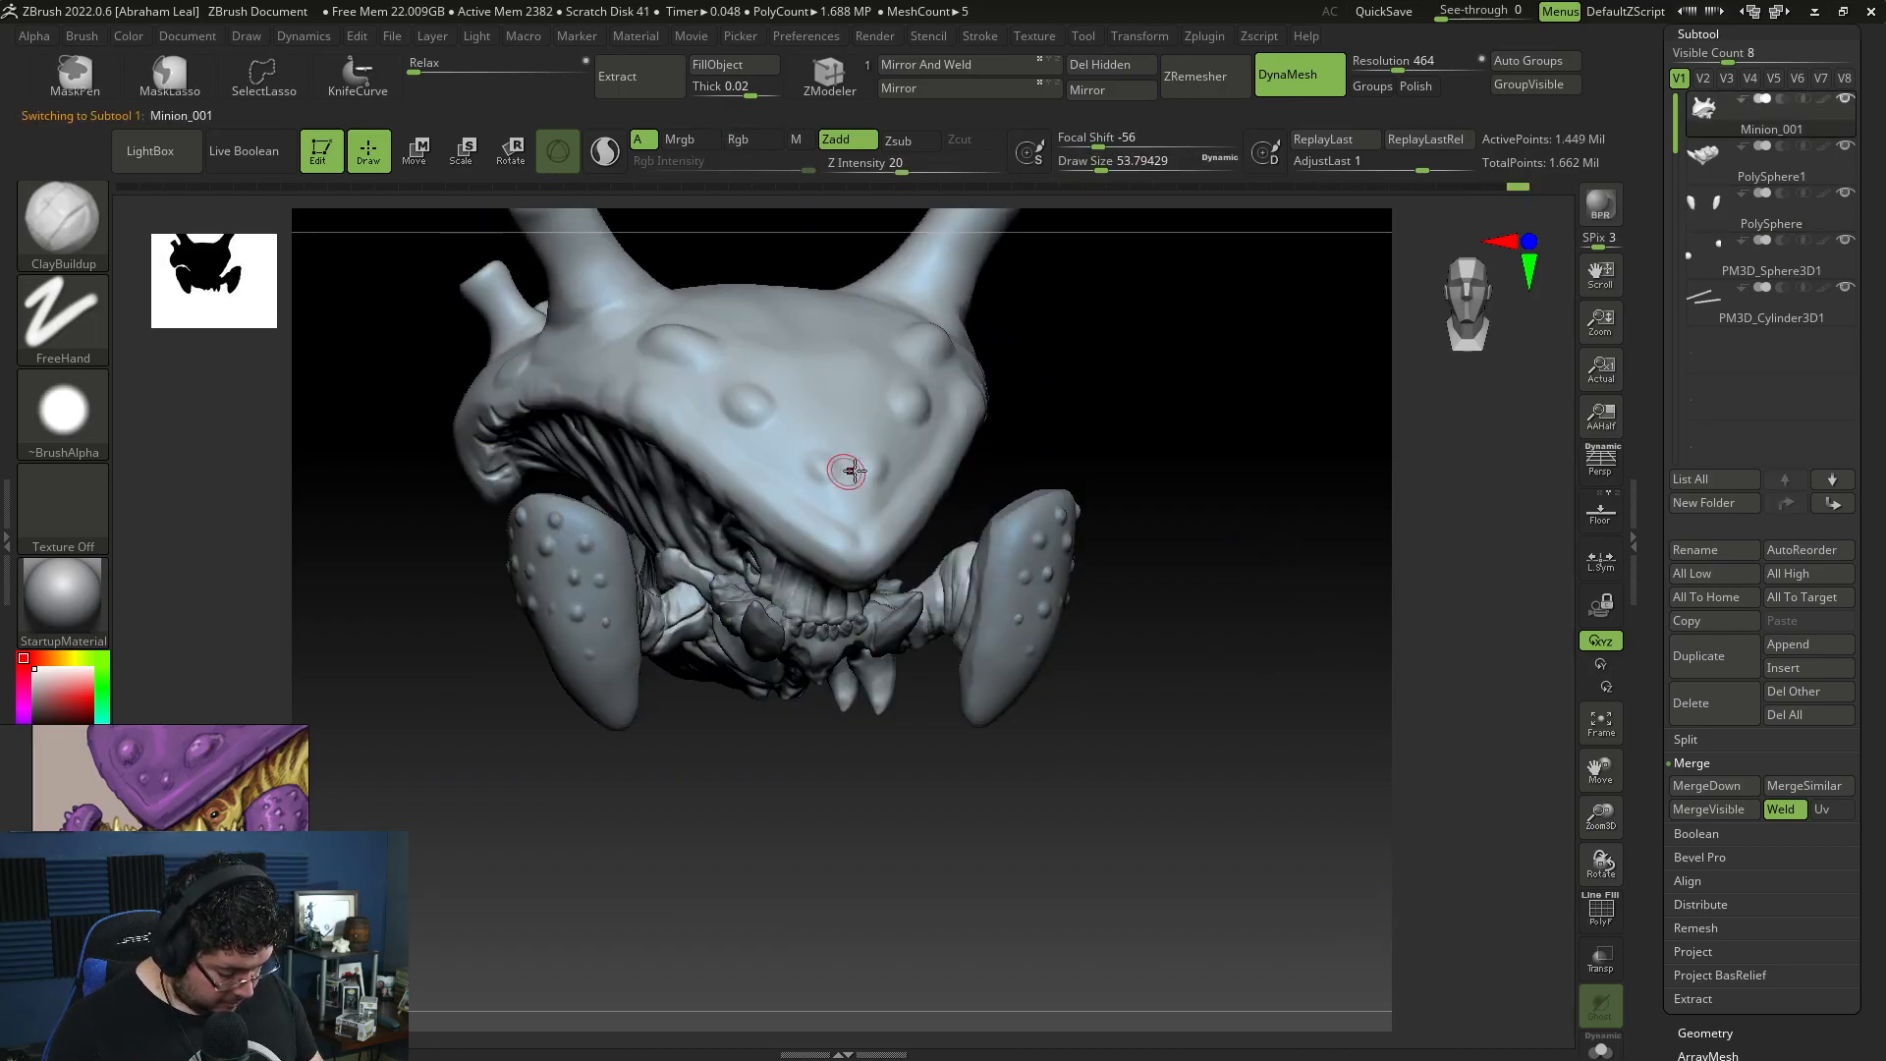
pyautogui.moveTo(1073, 484); pyautogui.dragTo(961, 395)
pyautogui.moveTo(1254, 492); pyautogui.dragTo(884, 475)
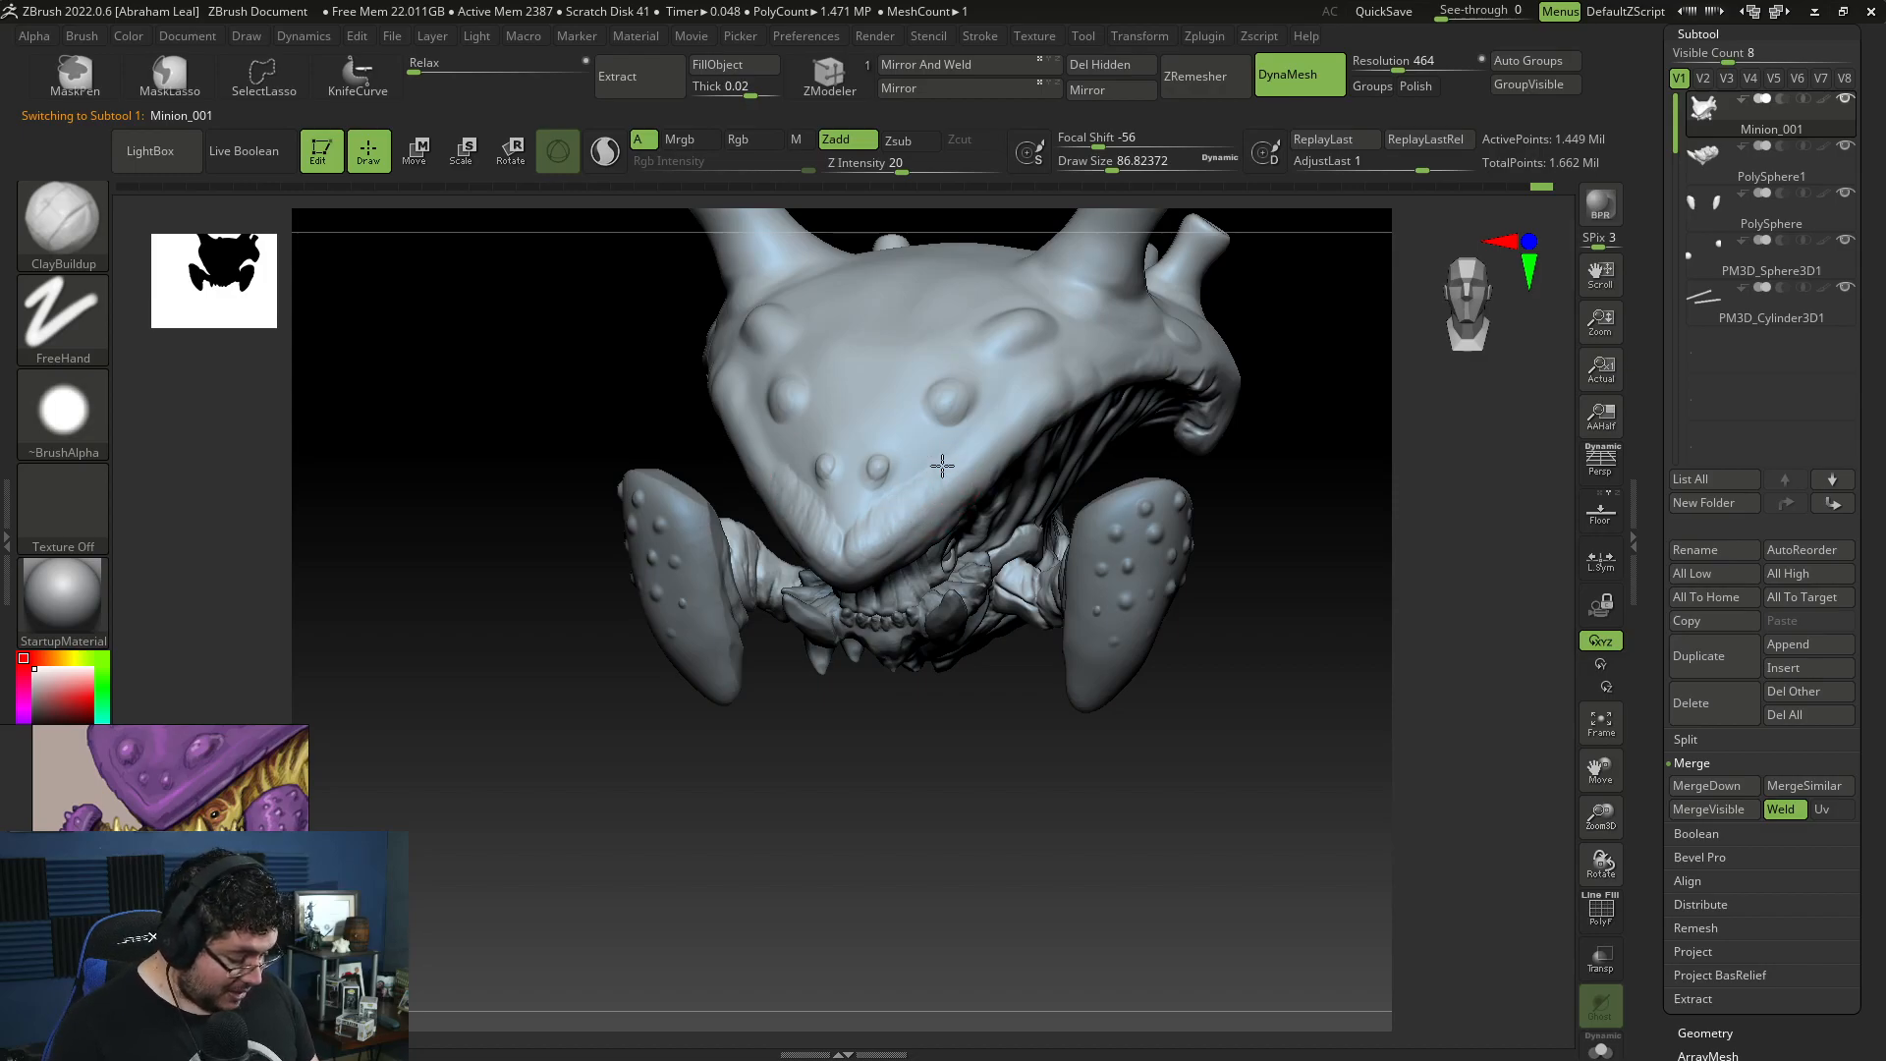
pyautogui.moveTo(1258, 462); pyautogui.dragTo(1159, 339)
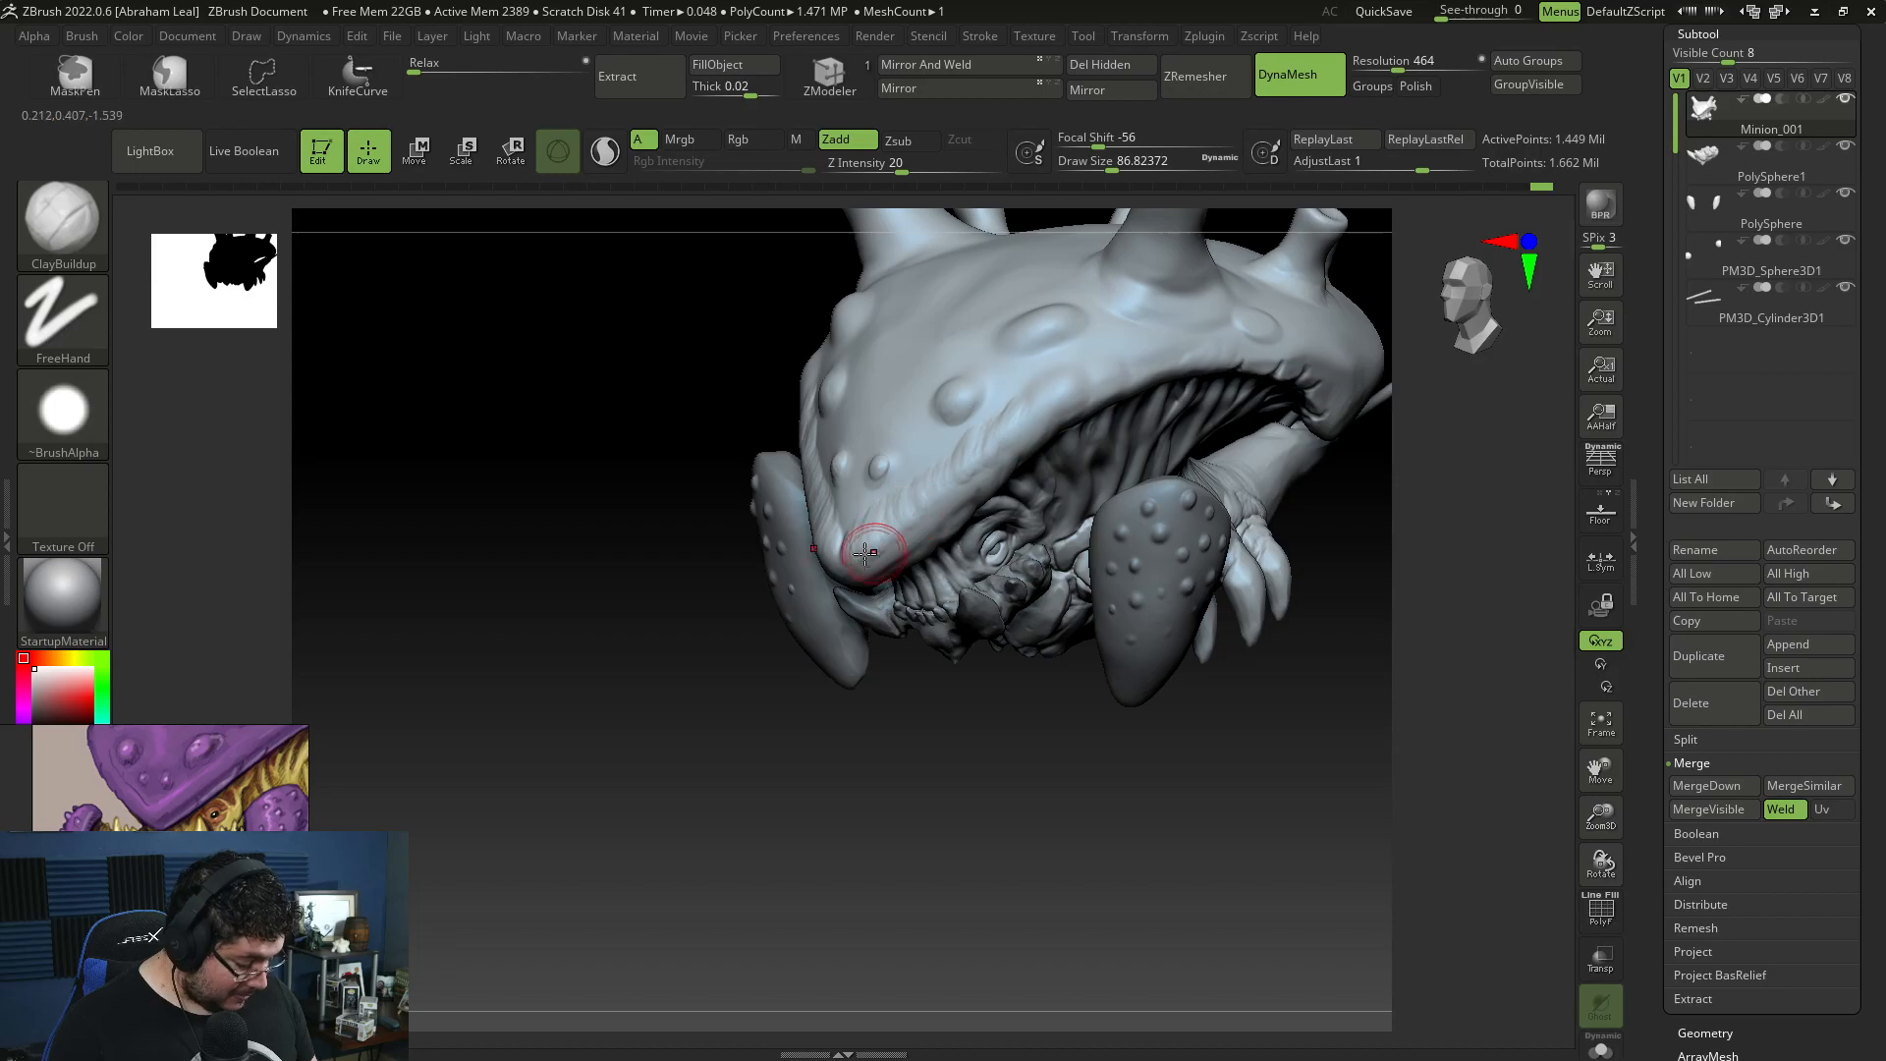
pyautogui.moveTo(1218, 483); pyautogui.dragTo(1109, 398, button='right')
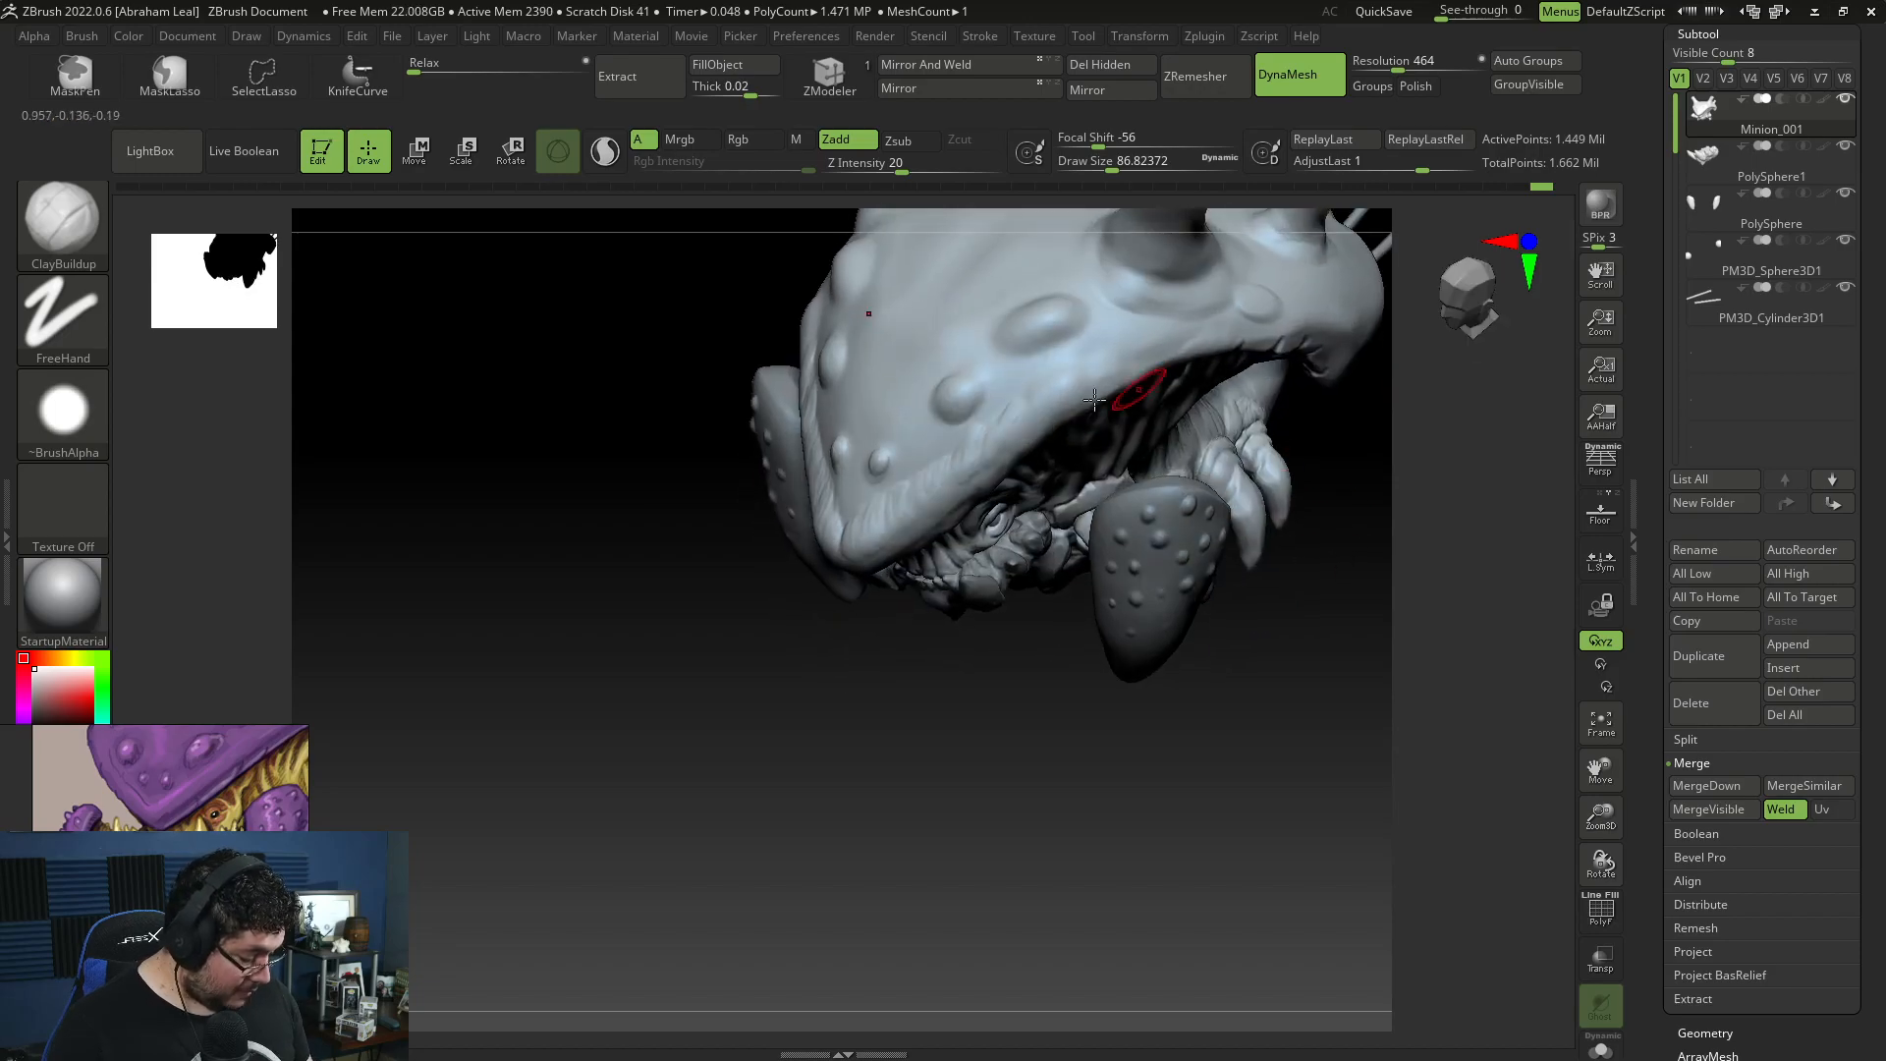
# Step: Build up short strokes along the shell's side rim towards the rear with ClayBuildup at draw size about 101
pyautogui.moveTo(1091, 360); pyautogui.dragTo(1084, 388)
pyautogui.press('space')
pyautogui.moveTo(1079, 400)
pyautogui.mouseDown()
pyautogui.moveTo(1094, 387)
pyautogui.moveTo(1069, 401)
pyautogui.mouseUp()
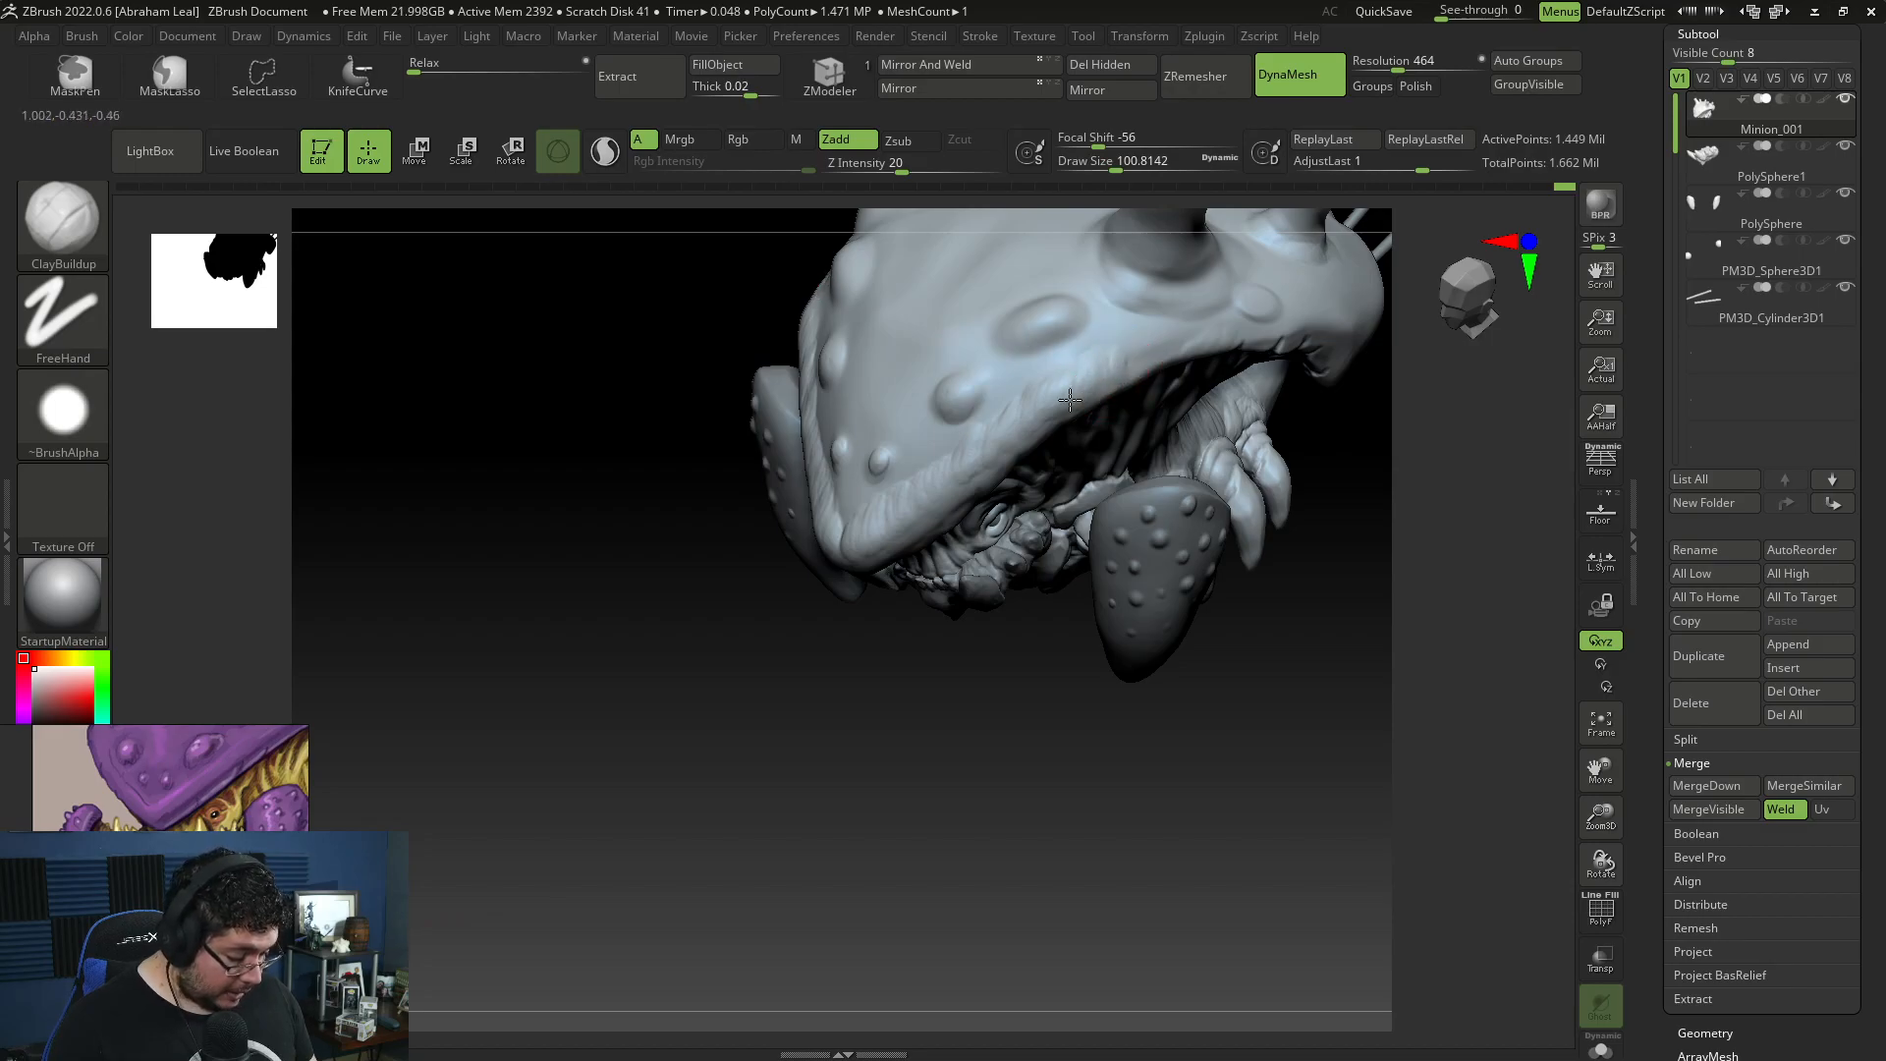
pyautogui.moveTo(1002, 415); pyautogui.dragTo(1137, 366, button='right')
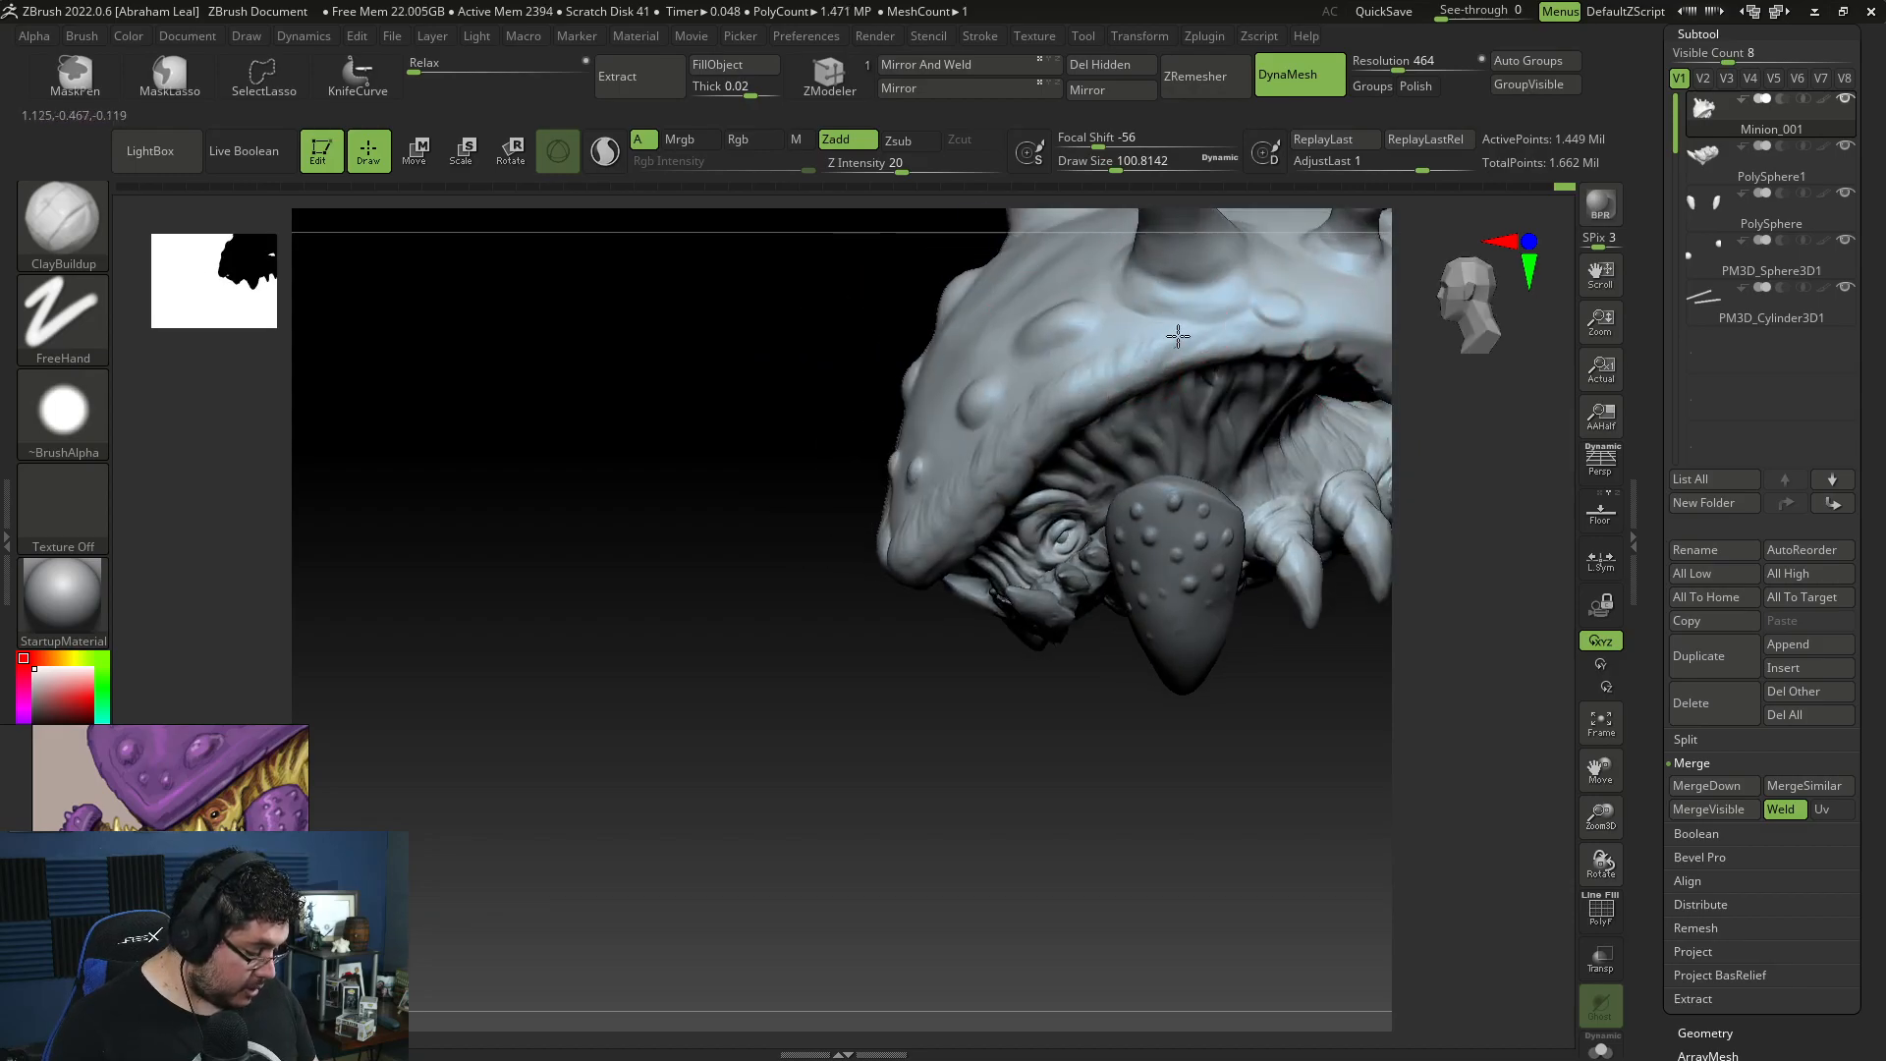
pyautogui.moveTo(983, 724); pyautogui.dragTo(1144, 405, button='right')
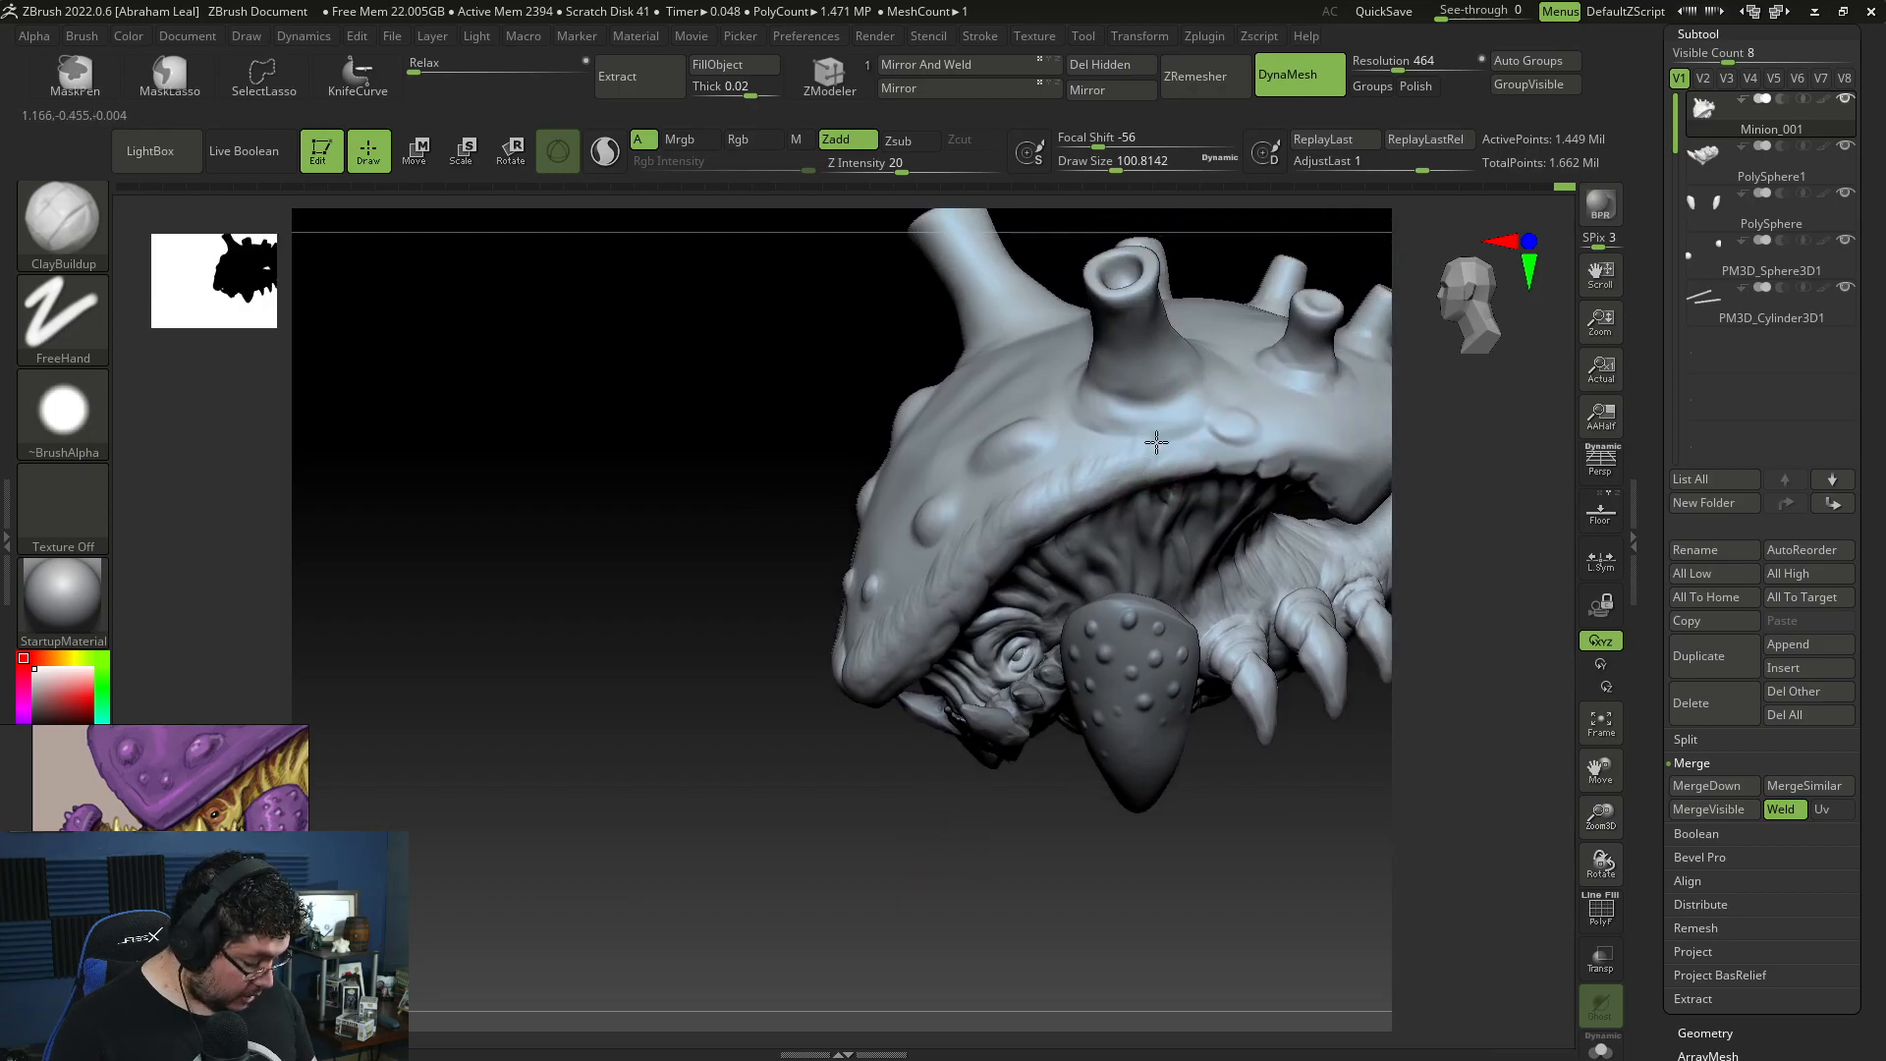
pyautogui.moveTo(1176, 474); pyautogui.dragTo(1209, 429, button='right')
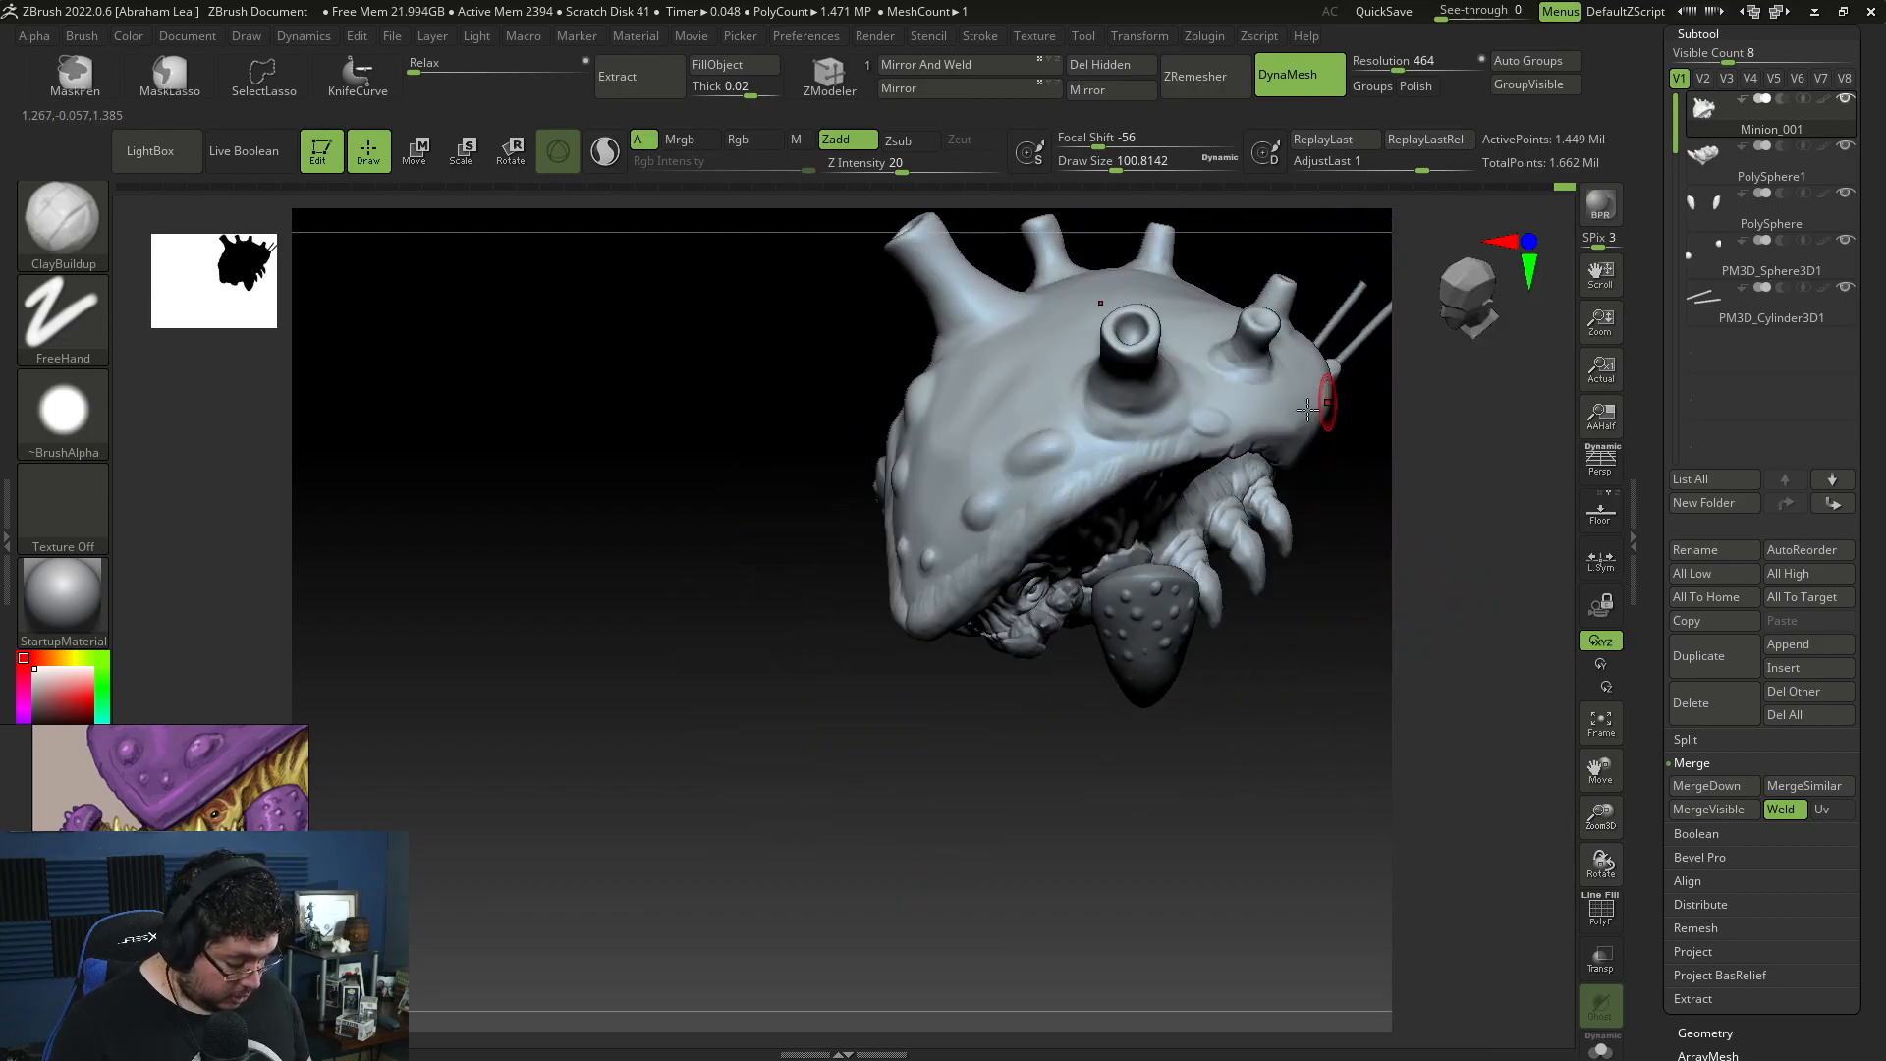
# Step: Smooth the strokes on the shell's side rim and plane them with TrimDynamic
pyautogui.press('shift')
pyautogui.press('shift')
pyautogui.press('b')
pyautogui.press('t')
pyautogui.press('d')
pyautogui.press('space')
pyautogui.moveTo(1223, 393)
pyautogui.mouseDown()
pyautogui.moveTo(1222, 418)
pyautogui.moveTo(1316, 491)
pyautogui.moveTo(1269, 518)
pyautogui.mouseUp()
# Step: Build up the shell surface beside the large side bumps with ClayBuildup at draw size about 154 and smooth the transitions
pyautogui.press('b')
pyautogui.press('c')
pyautogui.press('b')
pyautogui.press('space')
pyautogui.moveTo(1063, 412); pyautogui.dragTo(1078, 415)
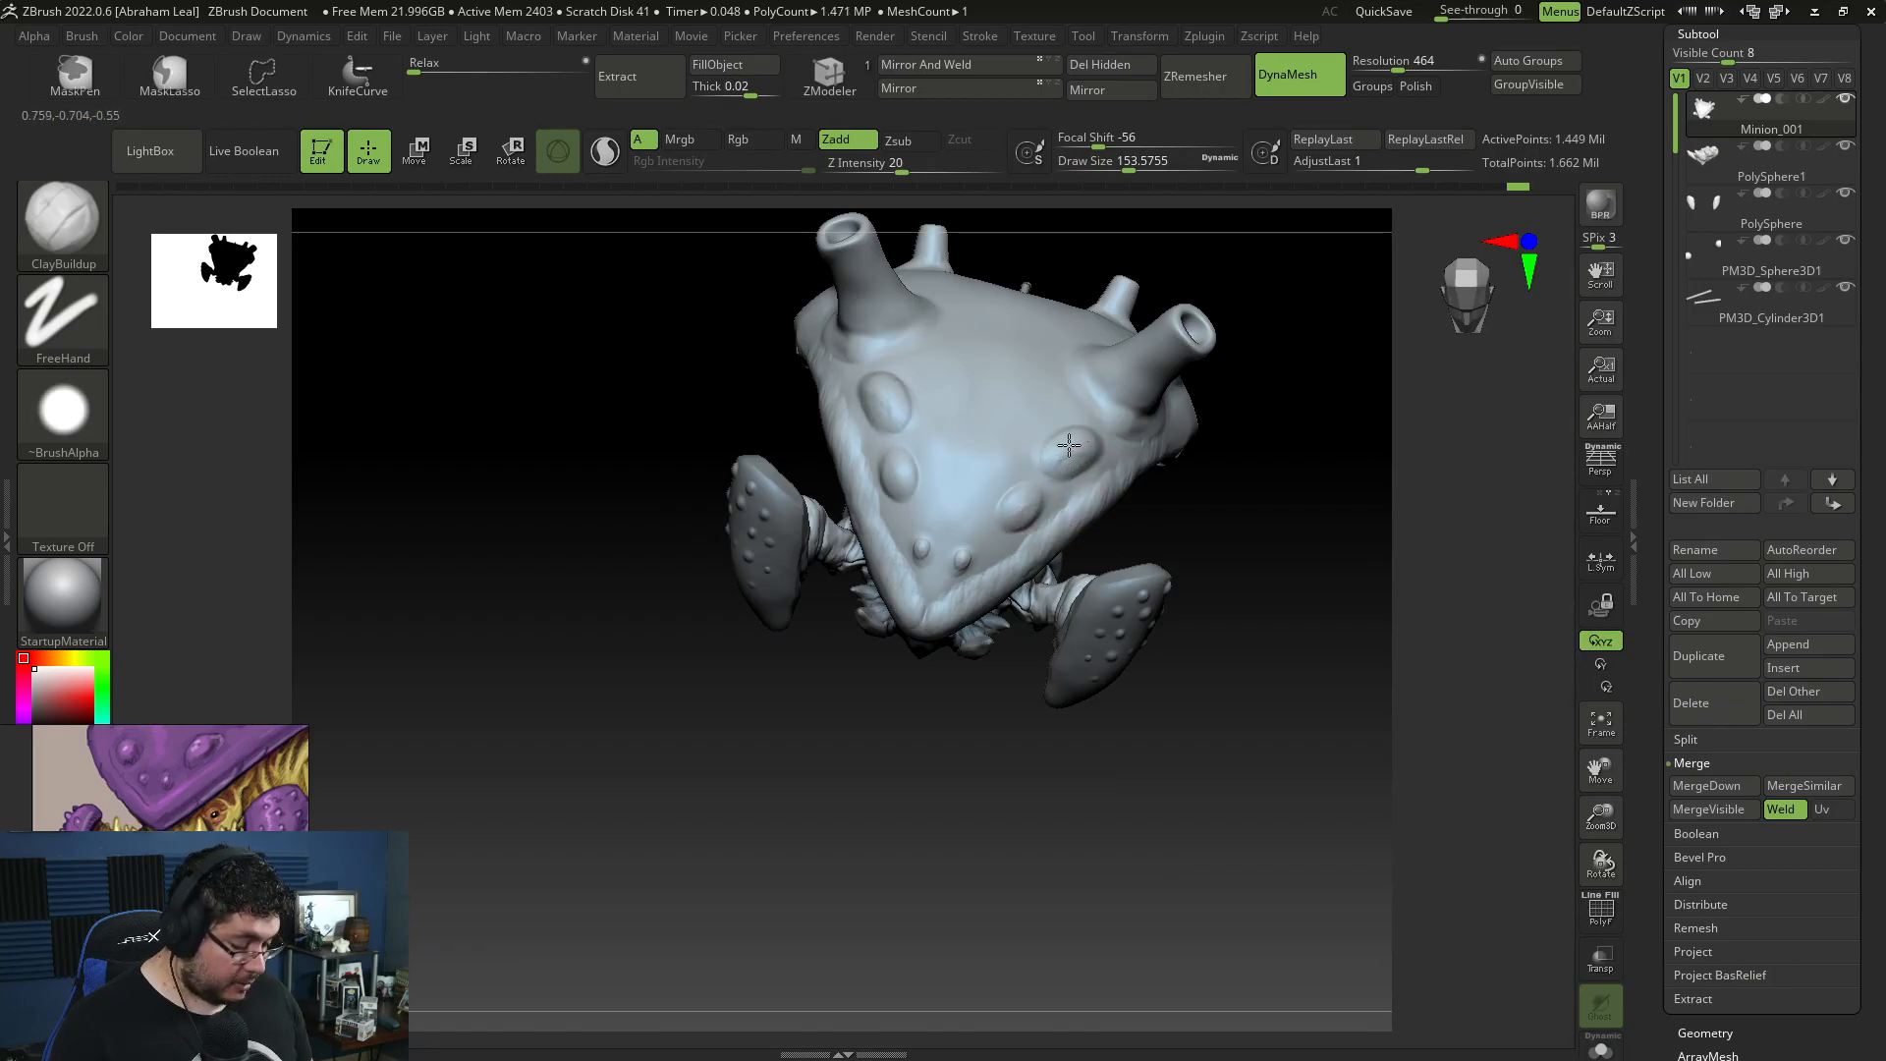
pyautogui.press('shift')
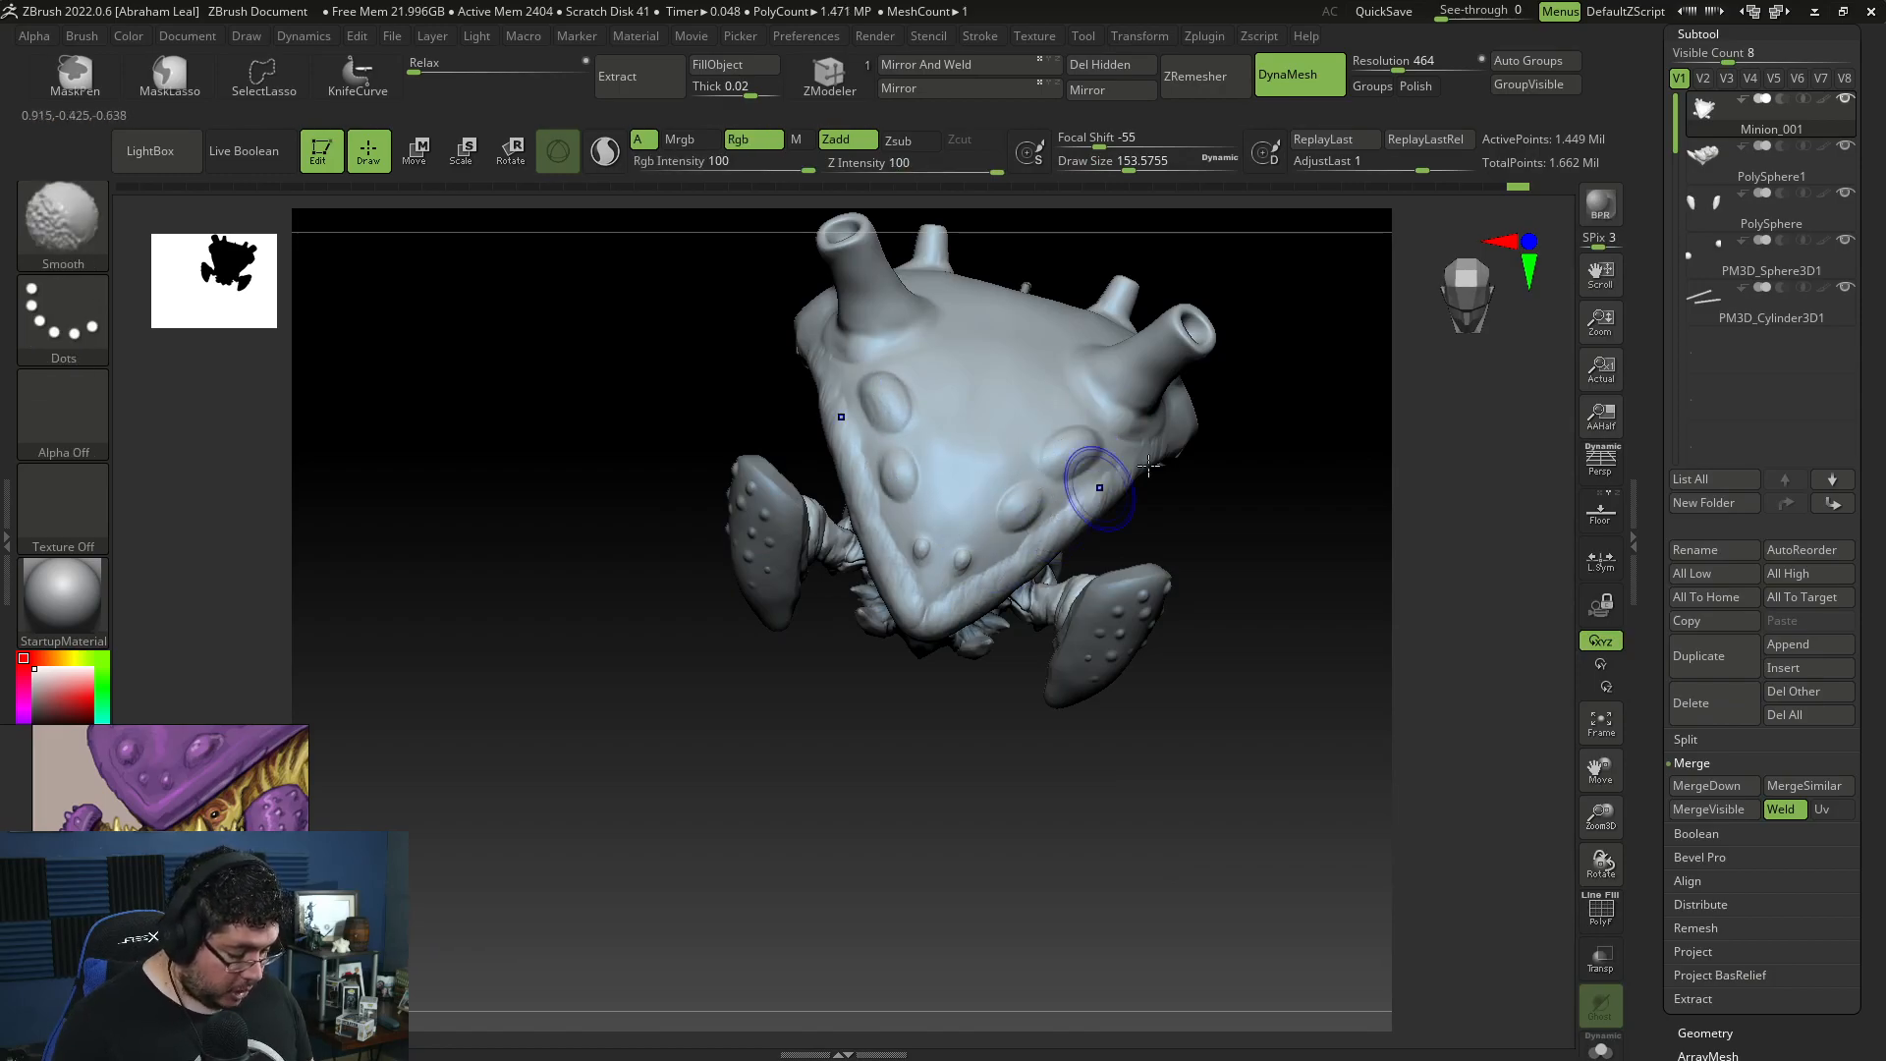
pyautogui.moveTo(1159, 477); pyautogui.dragTo(1204, 383)
pyautogui.keyDown('alt'); pyautogui.moveTo(1226, 453); pyautogui.dragTo(1312, 520); pyautogui.keyUp('alt')
pyautogui.moveTo(1169, 422); pyautogui.dragTo(1405, 392)
pyautogui.keyDown('alt'); pyautogui.moveTo(1506, 447); pyautogui.dragTo(1229, 472); pyautogui.keyUp('alt')
# Step: Build up skin folds around the rear leg bases and tail root on Minion_001 with ClayBuildup at draw size about 56
pyautogui.keyDown('alt'); pyautogui.moveTo(1301, 619); pyautogui.dragTo(1337, 968); pyautogui.keyUp('alt')
pyautogui.keyDown('alt'); pyautogui.click(1019, 865); pyautogui.keyUp('alt')
pyautogui.moveTo(1423, 581); pyautogui.dragTo(1424, 285)
pyautogui.moveTo(1268, 908)
pyautogui.mouseDown()
pyautogui.moveTo(1403, 641)
pyautogui.moveTo(1350, 525)
pyautogui.mouseUp()
pyautogui.keyDown('alt'); pyautogui.click(1203, 344); pyautogui.keyUp('alt')
pyautogui.press('space')
pyautogui.moveTo(1191, 397)
pyautogui.mouseDown()
pyautogui.moveTo(1167, 384)
pyautogui.moveTo(1165, 411)
pyautogui.moveTo(1174, 391)
pyautogui.mouseUp()
pyautogui.press('space')
pyautogui.press('space')
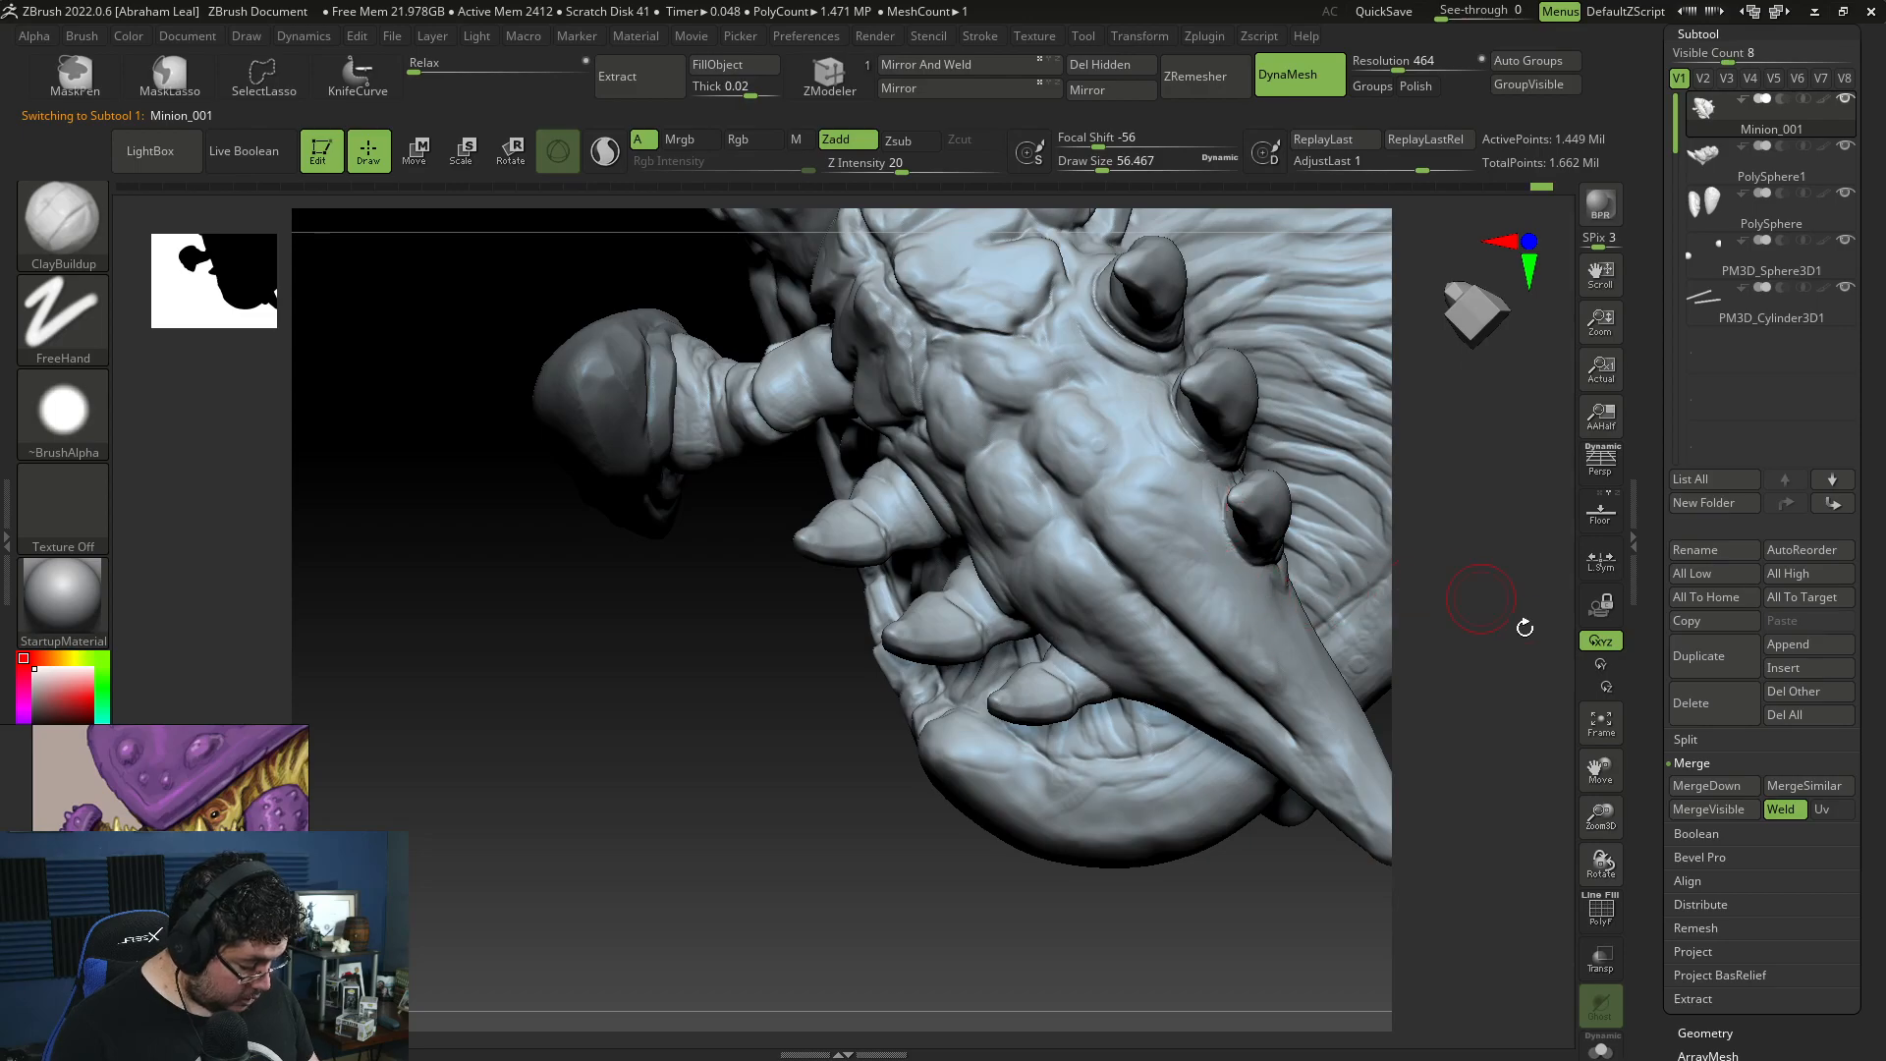
pyautogui.moveTo(1513, 616); pyautogui.dragTo(1220, 536)
pyautogui.moveTo(1508, 628); pyautogui.dragTo(1267, 568)
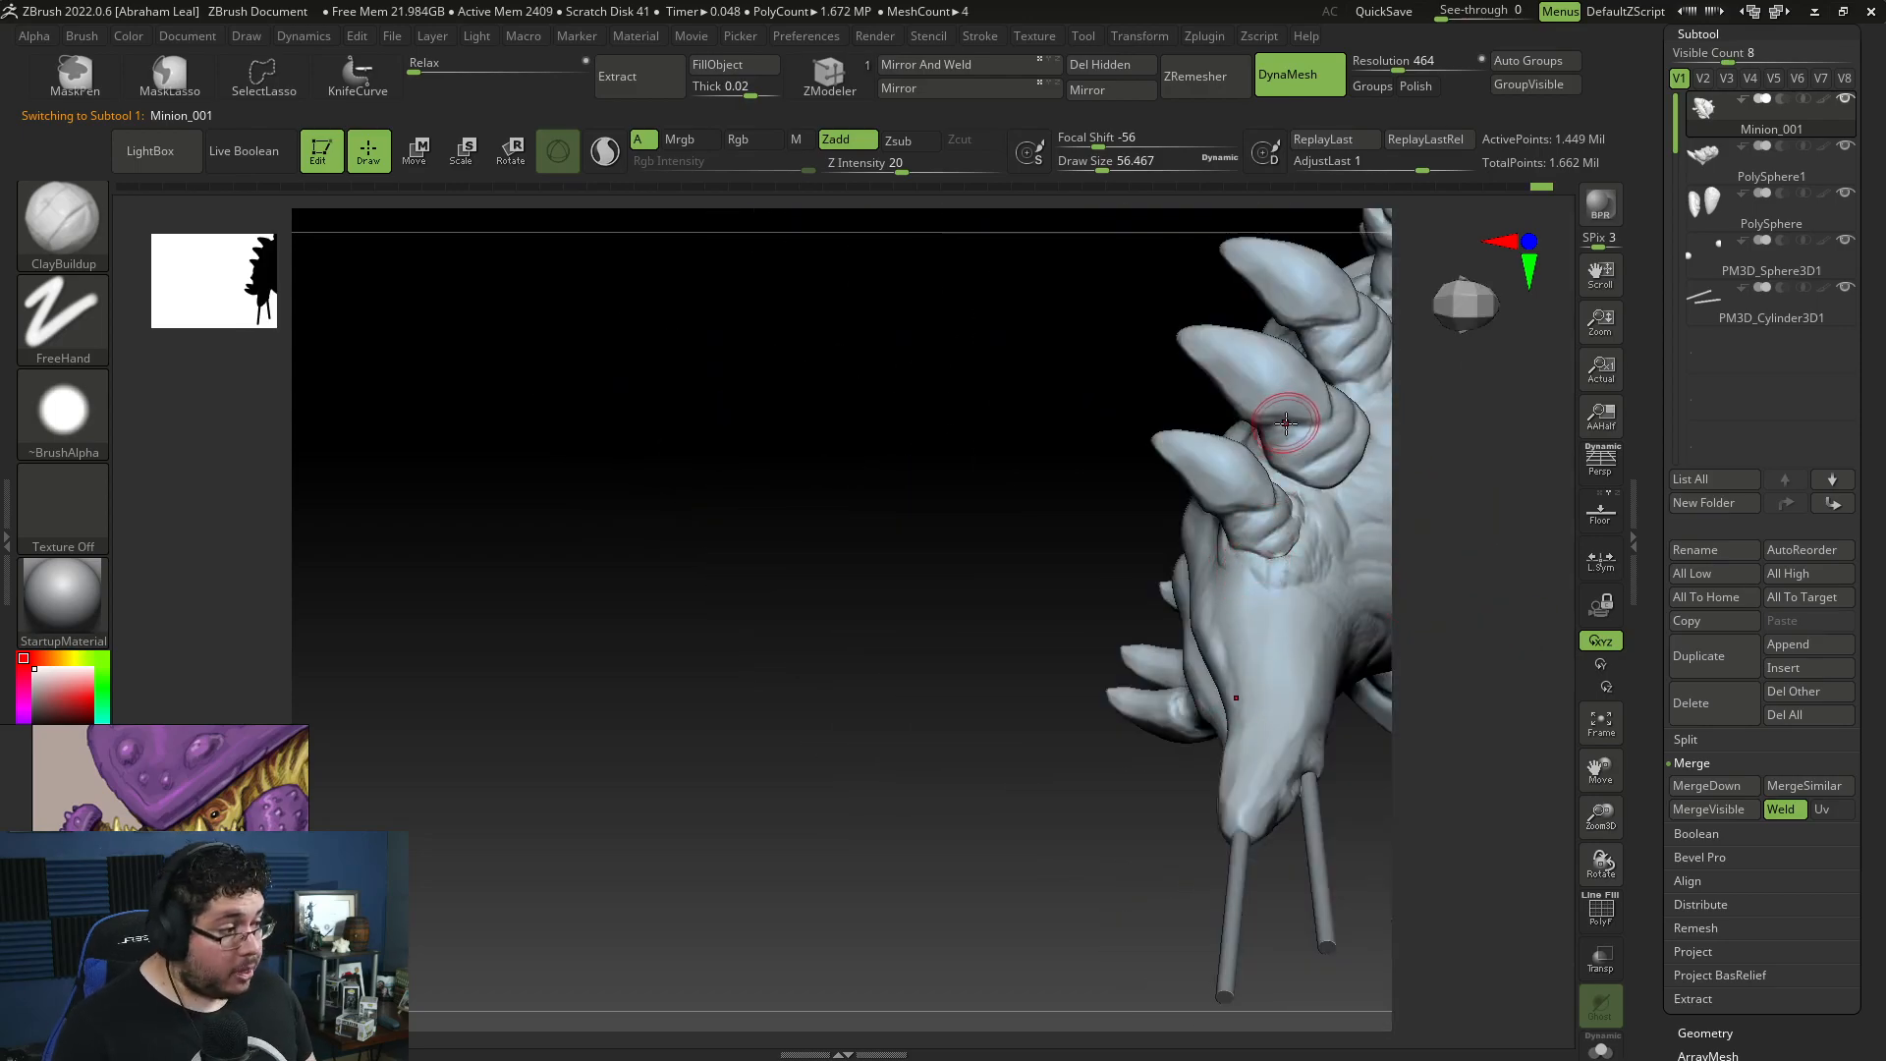
pyautogui.moveTo(1245, 568); pyautogui.dragTo(1236, 566)
pyautogui.moveTo(1464, 587); pyautogui.dragTo(1279, 472)
pyautogui.moveTo(1149, 399)
pyautogui.mouseDown()
pyautogui.moveTo(1243, 412)
pyautogui.moveTo(1285, 467)
pyautogui.mouseUp()
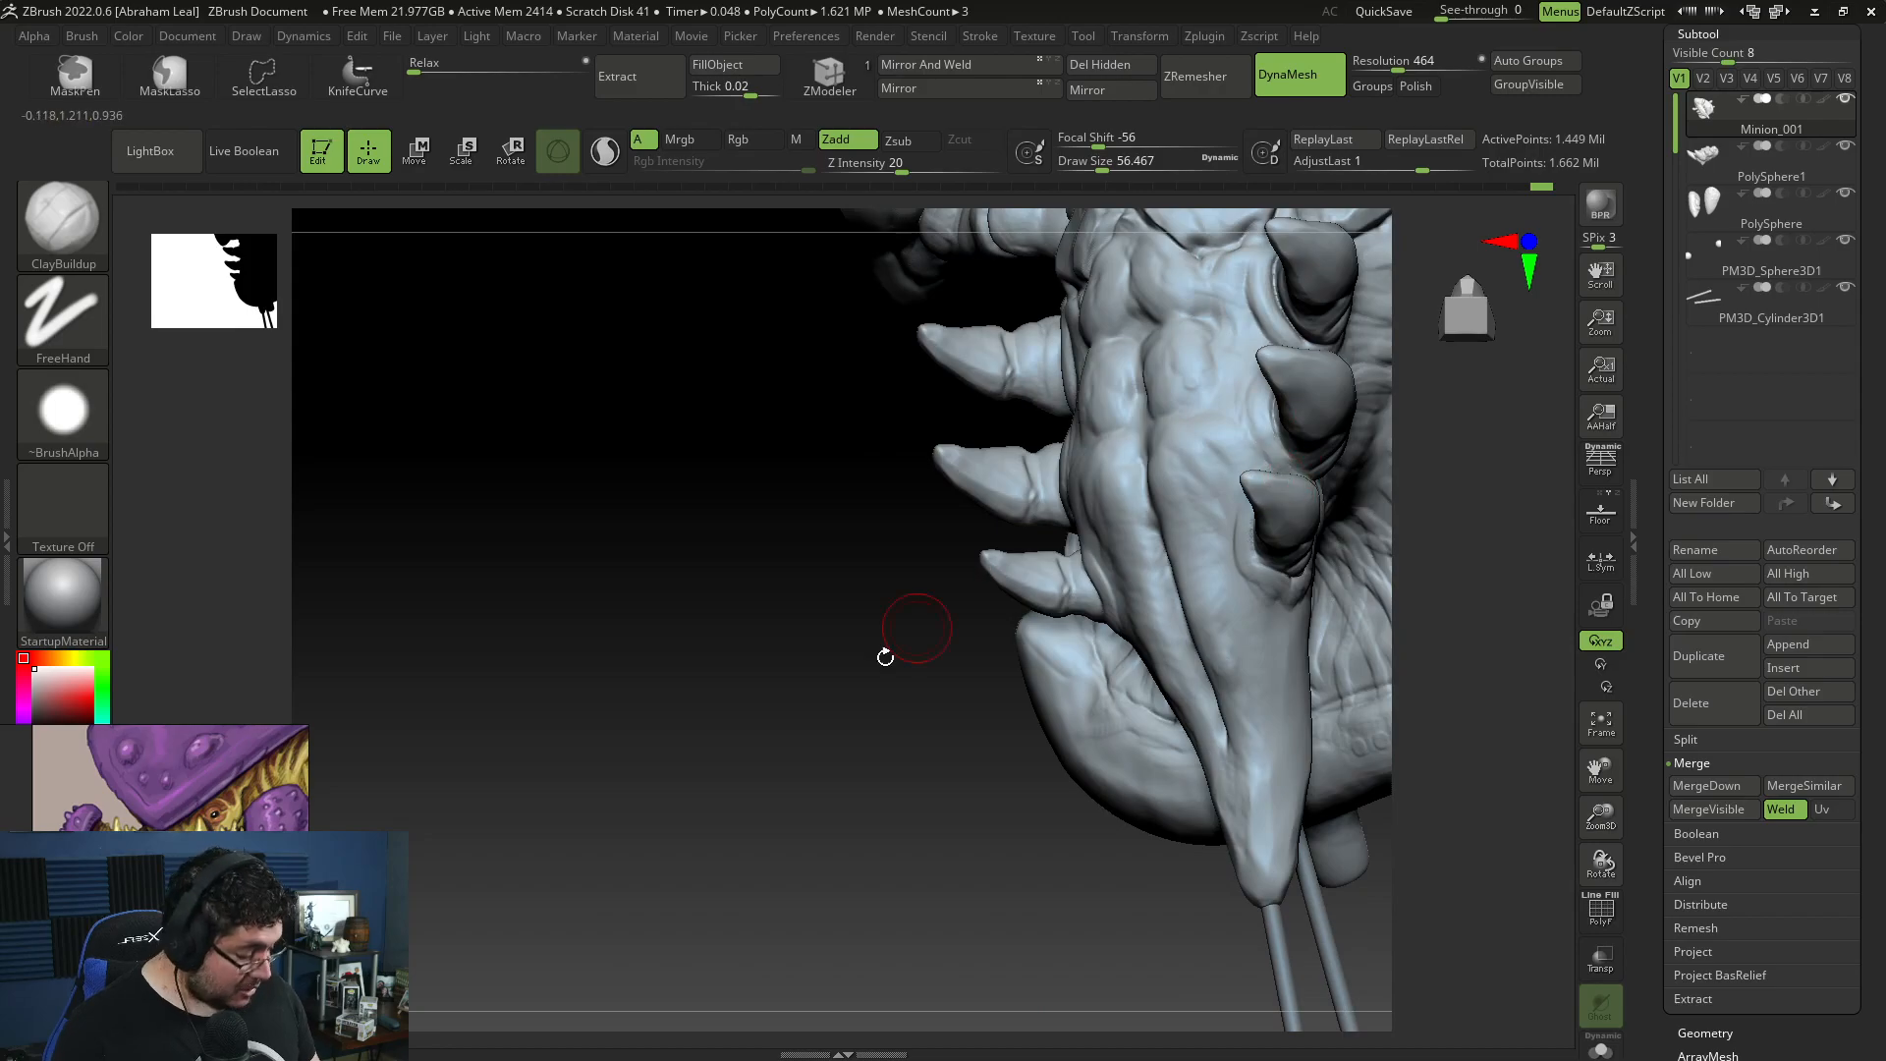
# Step: Build up the rounded plates on the abdomen's underside with ClayBuildup at draw sizes about 87 and 65
pyautogui.moveTo(899, 641); pyautogui.dragTo(1105, 432)
pyautogui.press('space')
pyautogui.press('space')
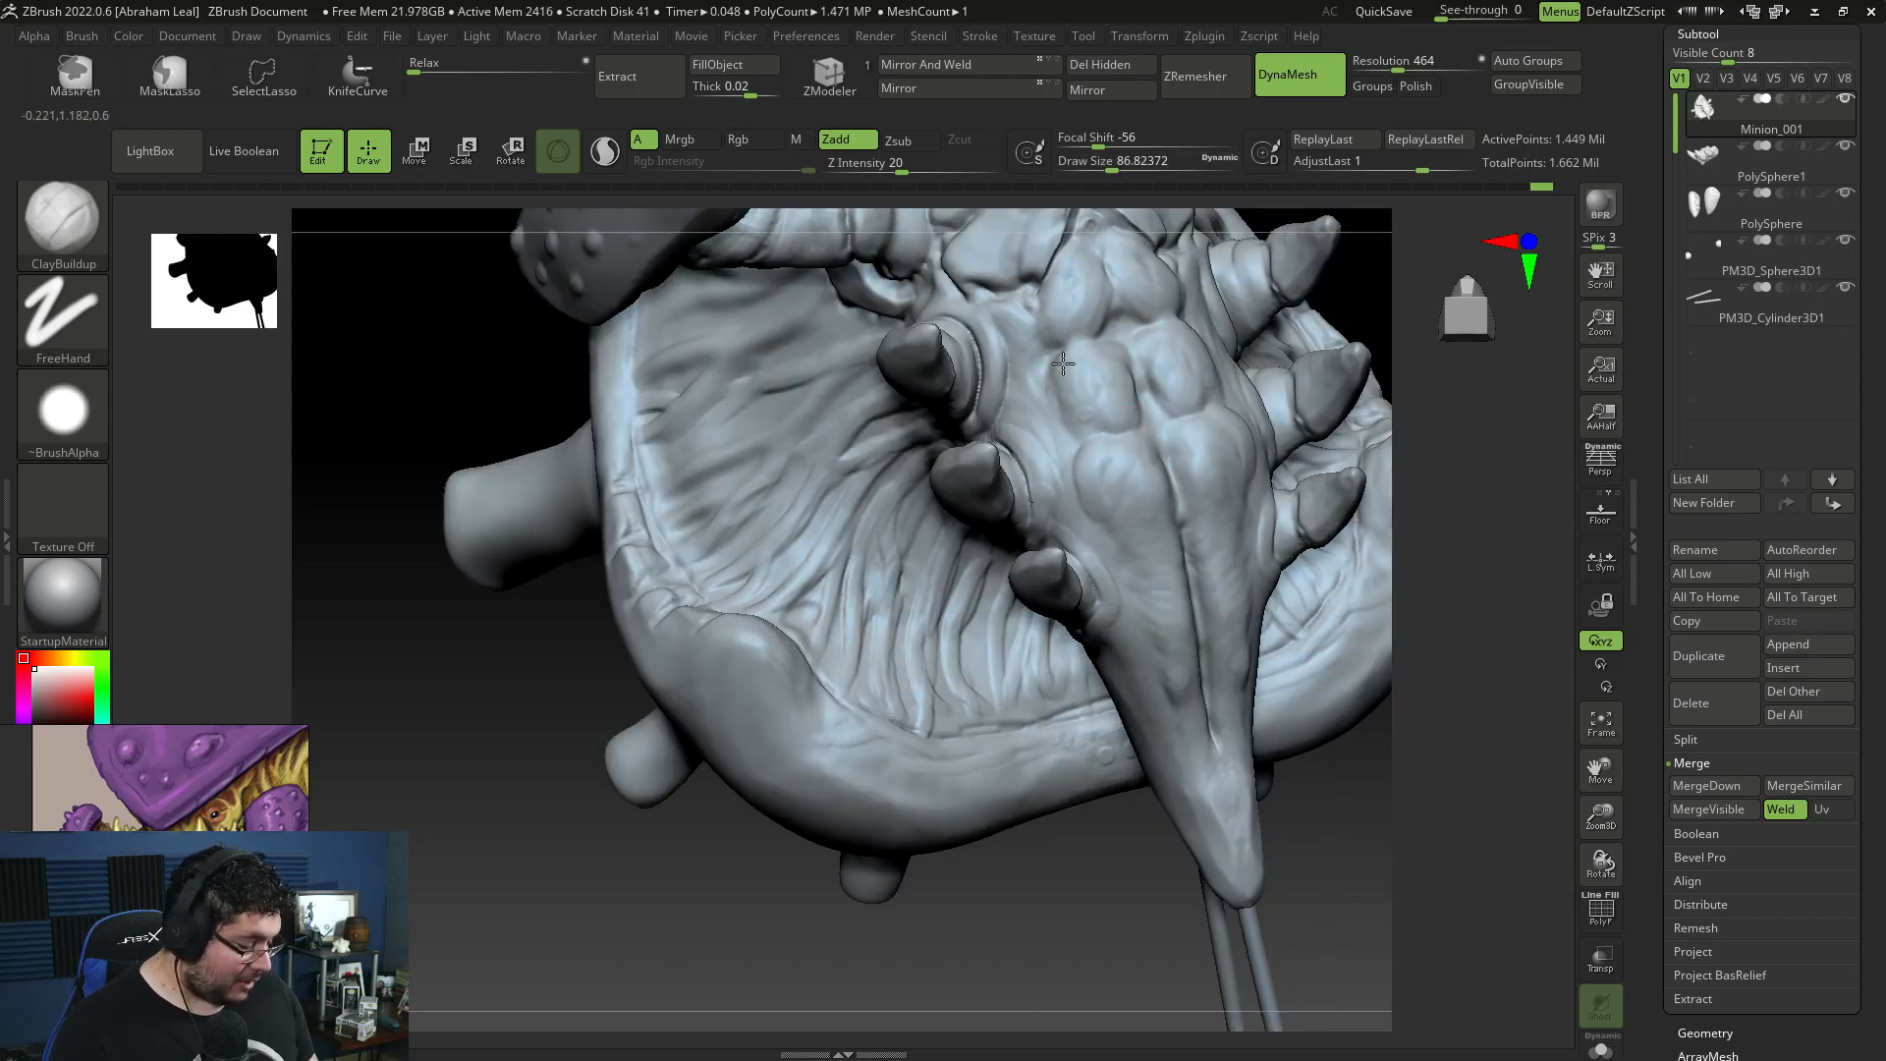
pyautogui.press('space')
pyautogui.moveTo(1021, 297); pyautogui.dragTo(1038, 389)
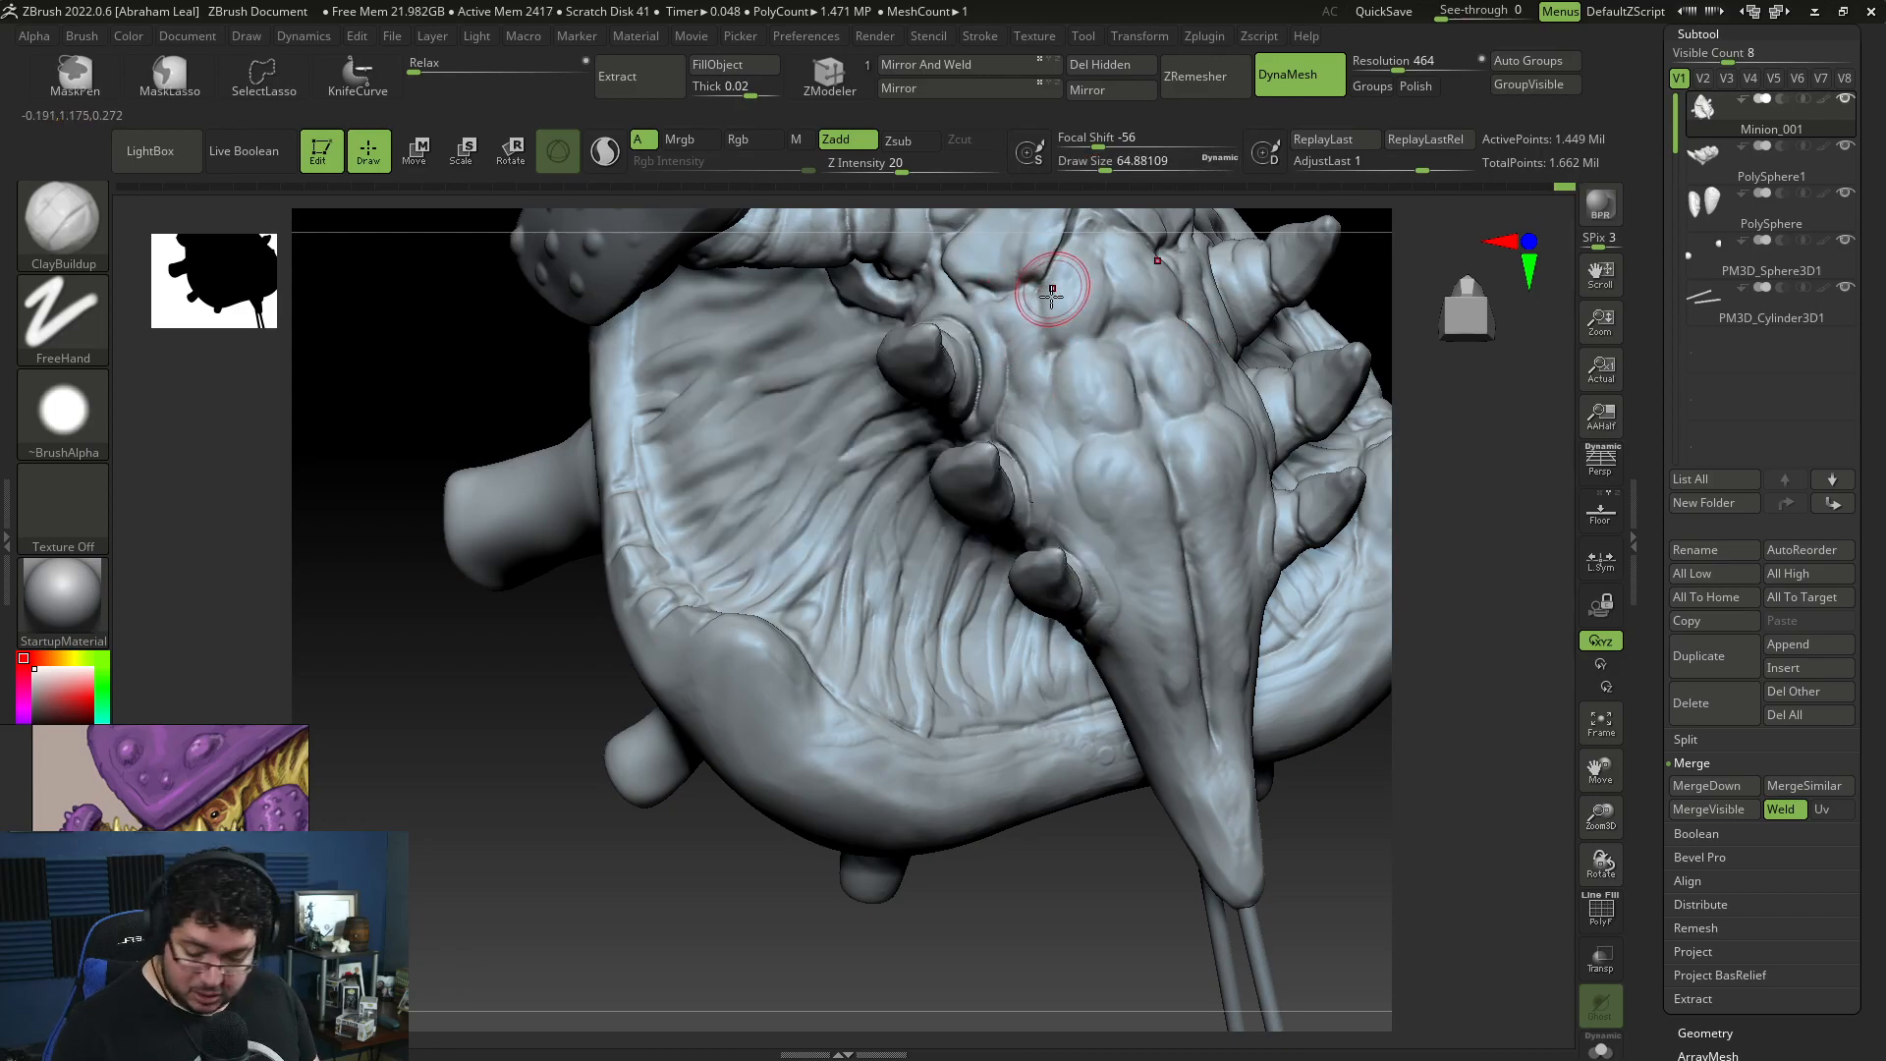
# Step: Carve creases between the abdomen's underside plates and down towards the tail with DamStandard at draw size about 65
pyautogui.press('b')
pyautogui.press('d')
pyautogui.press('s')
pyautogui.moveTo(1015, 353); pyautogui.dragTo(1038, 405)
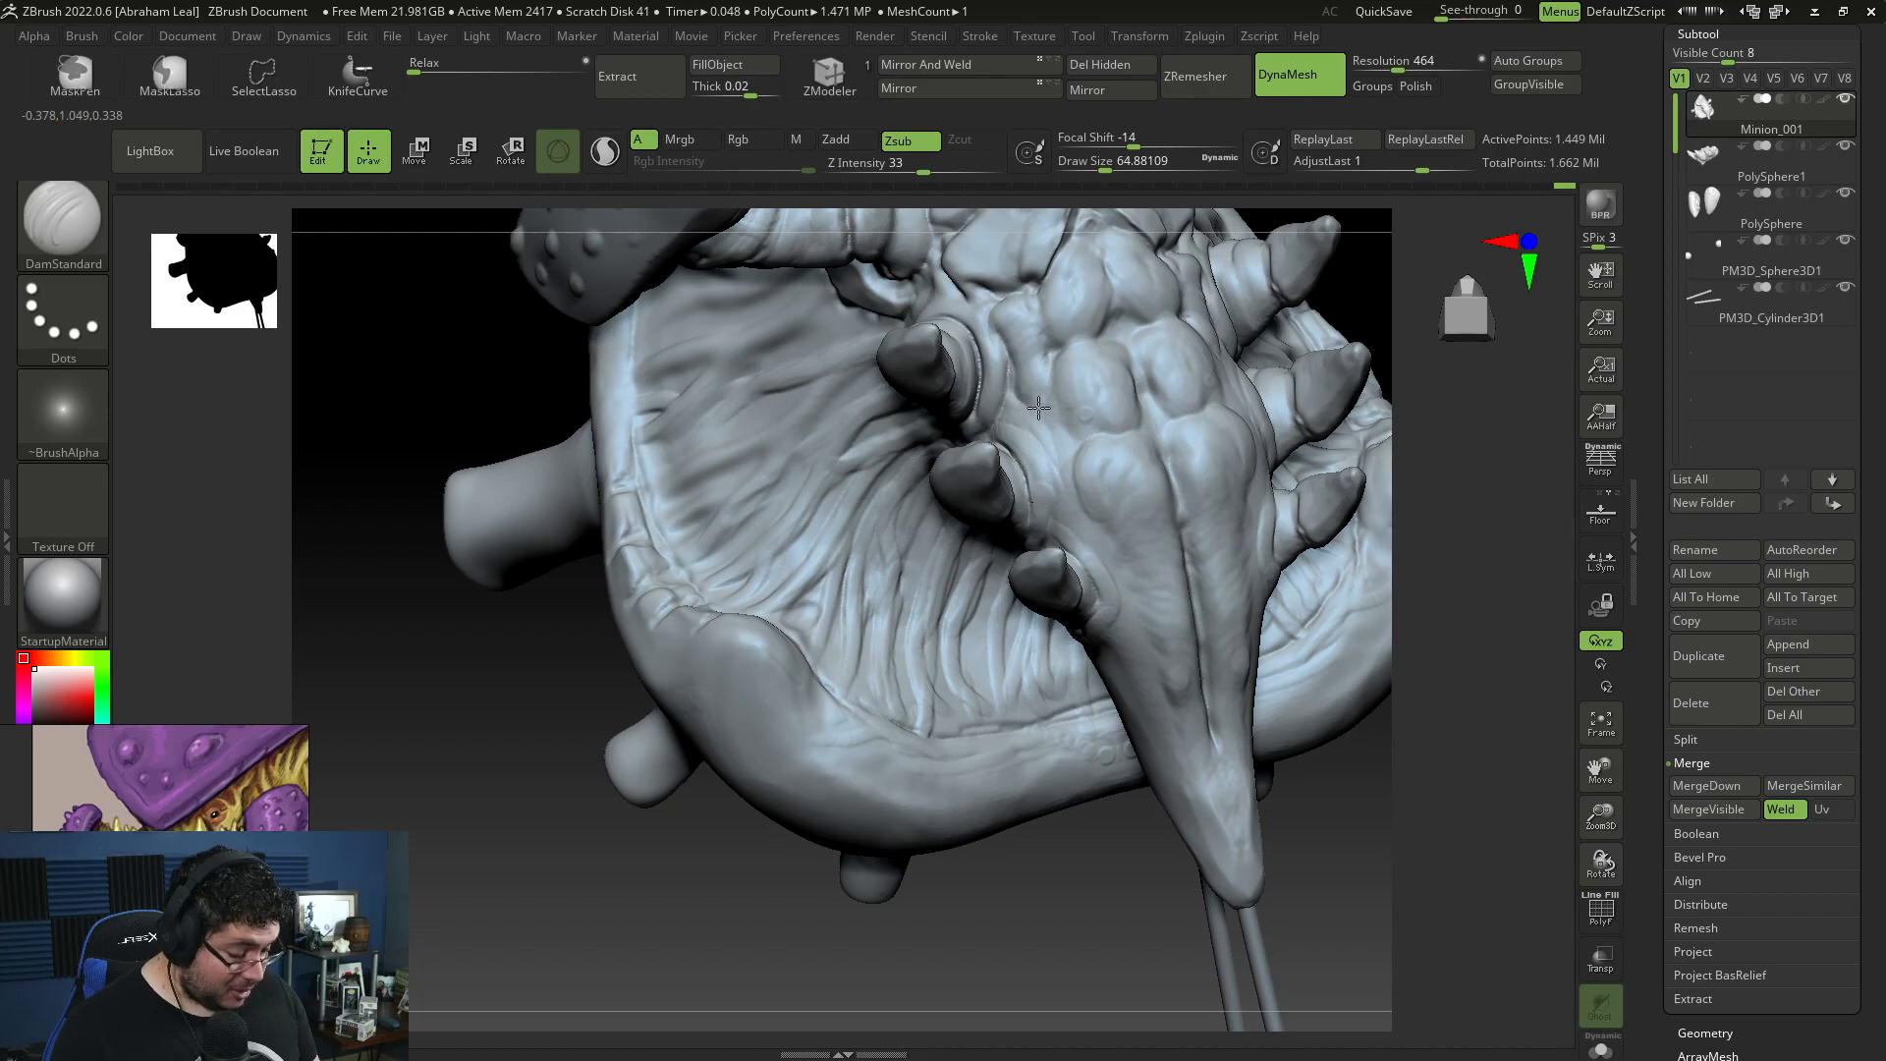
pyautogui.moveTo(1055, 339)
pyautogui.mouseDown()
pyautogui.moveTo(1068, 422)
pyautogui.moveTo(1055, 355)
pyautogui.moveTo(1090, 332)
pyautogui.mouseUp()
pyautogui.moveTo(1092, 332)
pyautogui.mouseDown()
pyautogui.moveTo(1113, 316)
pyautogui.moveTo(1034, 282)
pyautogui.mouseUp()
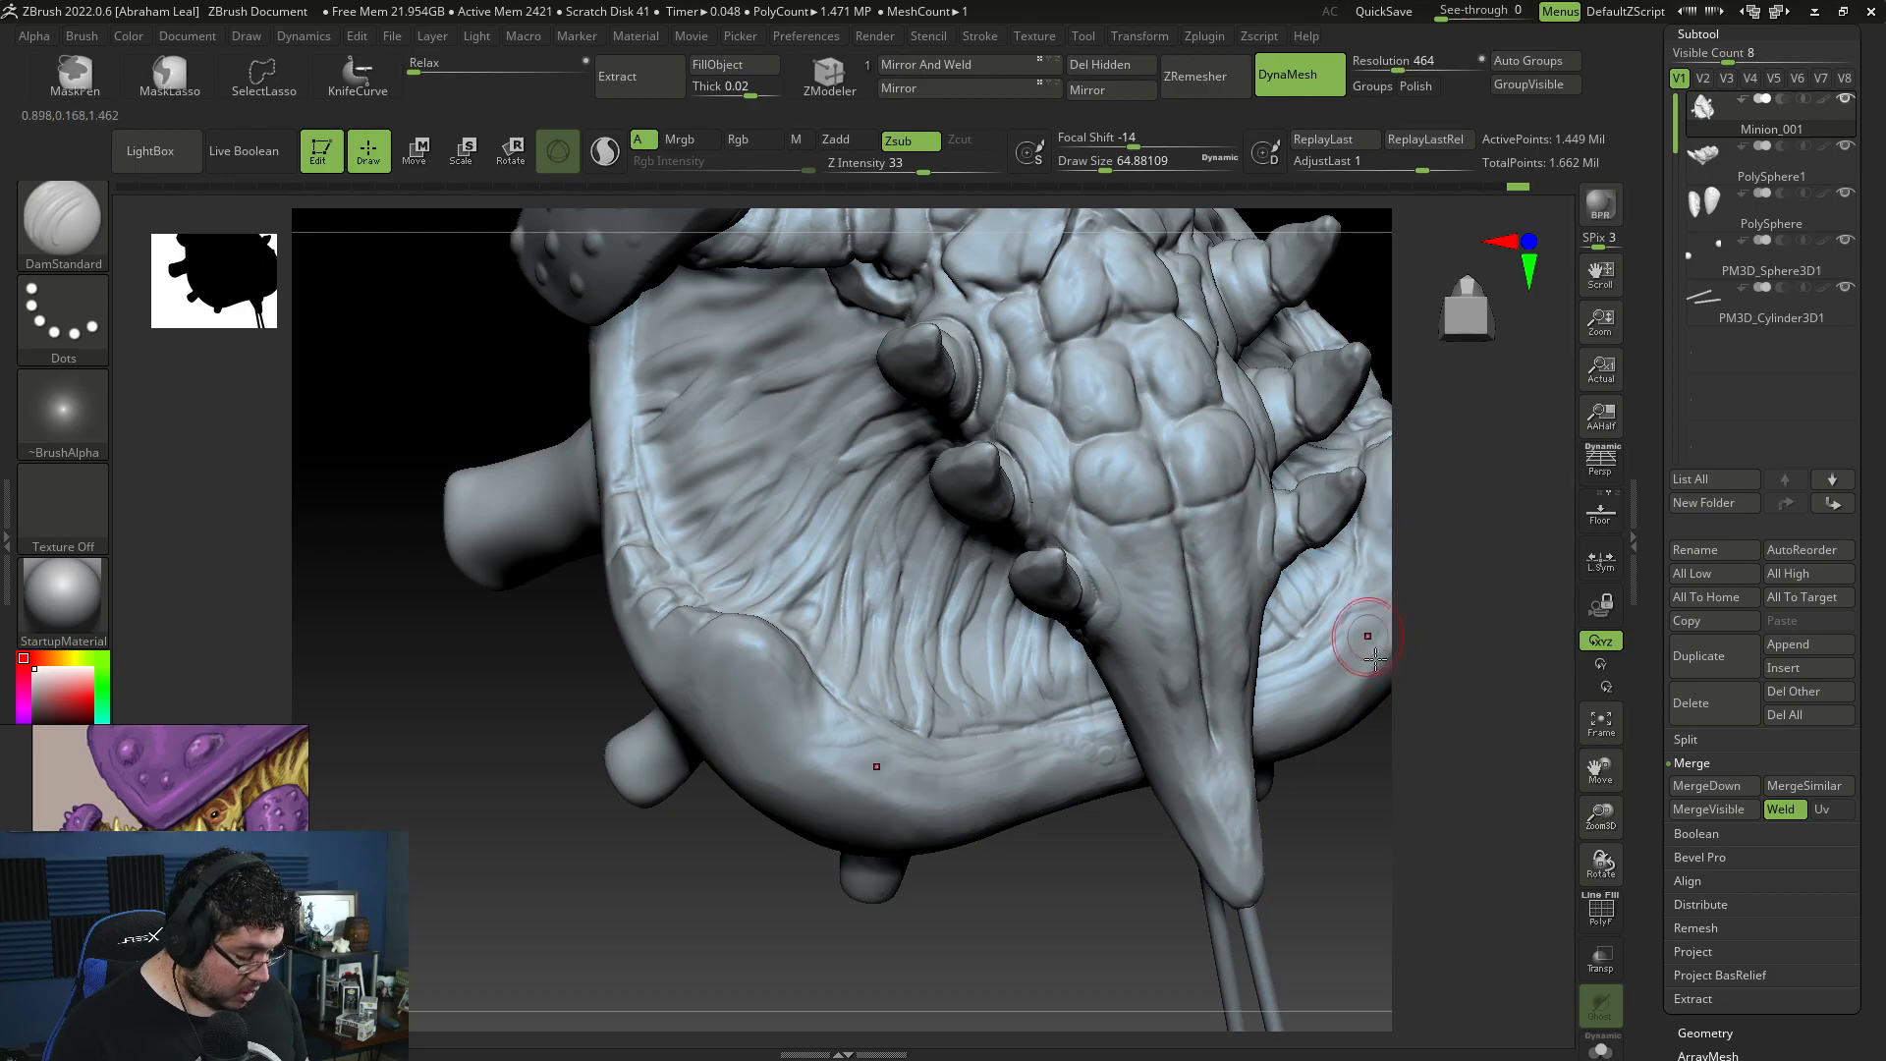
pyautogui.moveTo(1387, 833)
pyautogui.keyDown('alt'); pyautogui.mouseDown()
pyautogui.moveTo(1313, 687)
pyautogui.moveTo(1240, 670)
pyautogui.mouseUp(); pyautogui.keyUp('alt')
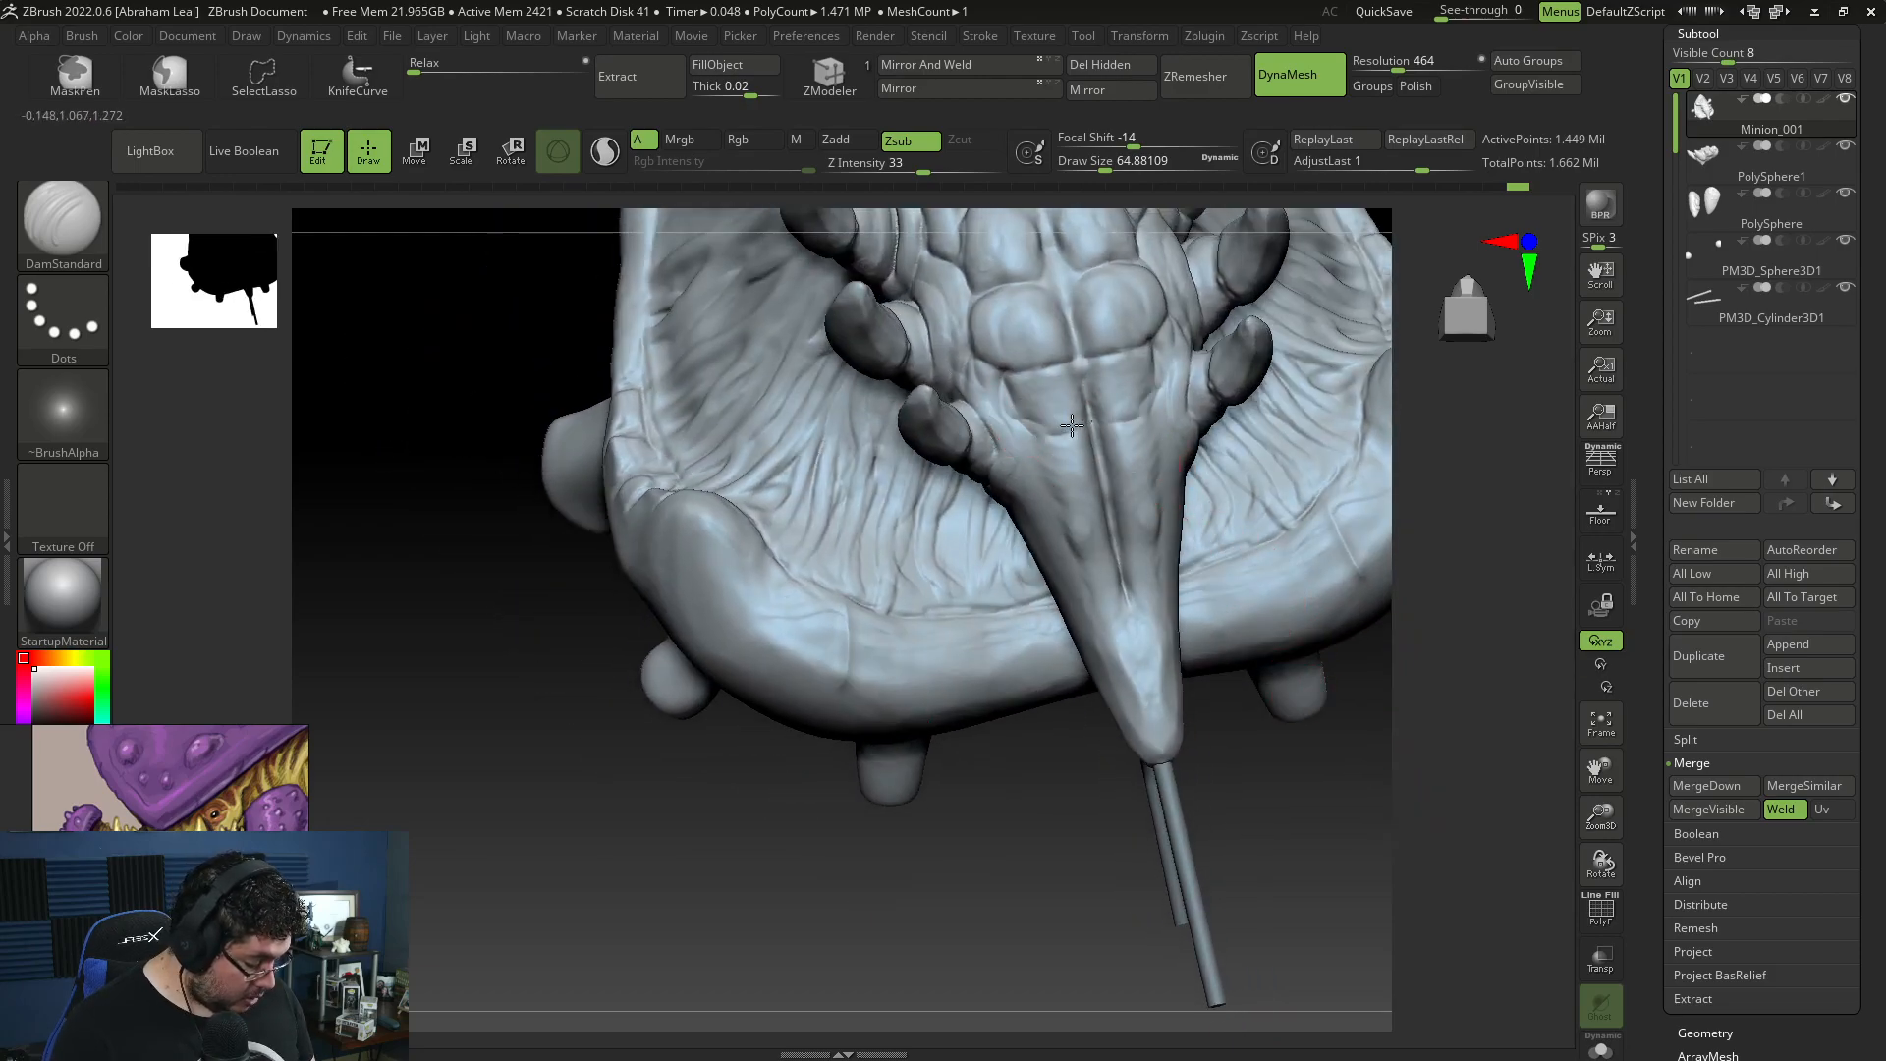
pyautogui.moveTo(990, 812); pyautogui.dragTo(1098, 648)
pyautogui.moveTo(1218, 472)
pyautogui.mouseDown()
pyautogui.moveTo(1292, 392)
pyautogui.moveTo(1277, 320)
pyautogui.mouseUp()
pyautogui.moveTo(1120, 446); pyautogui.dragTo(1060, 432)
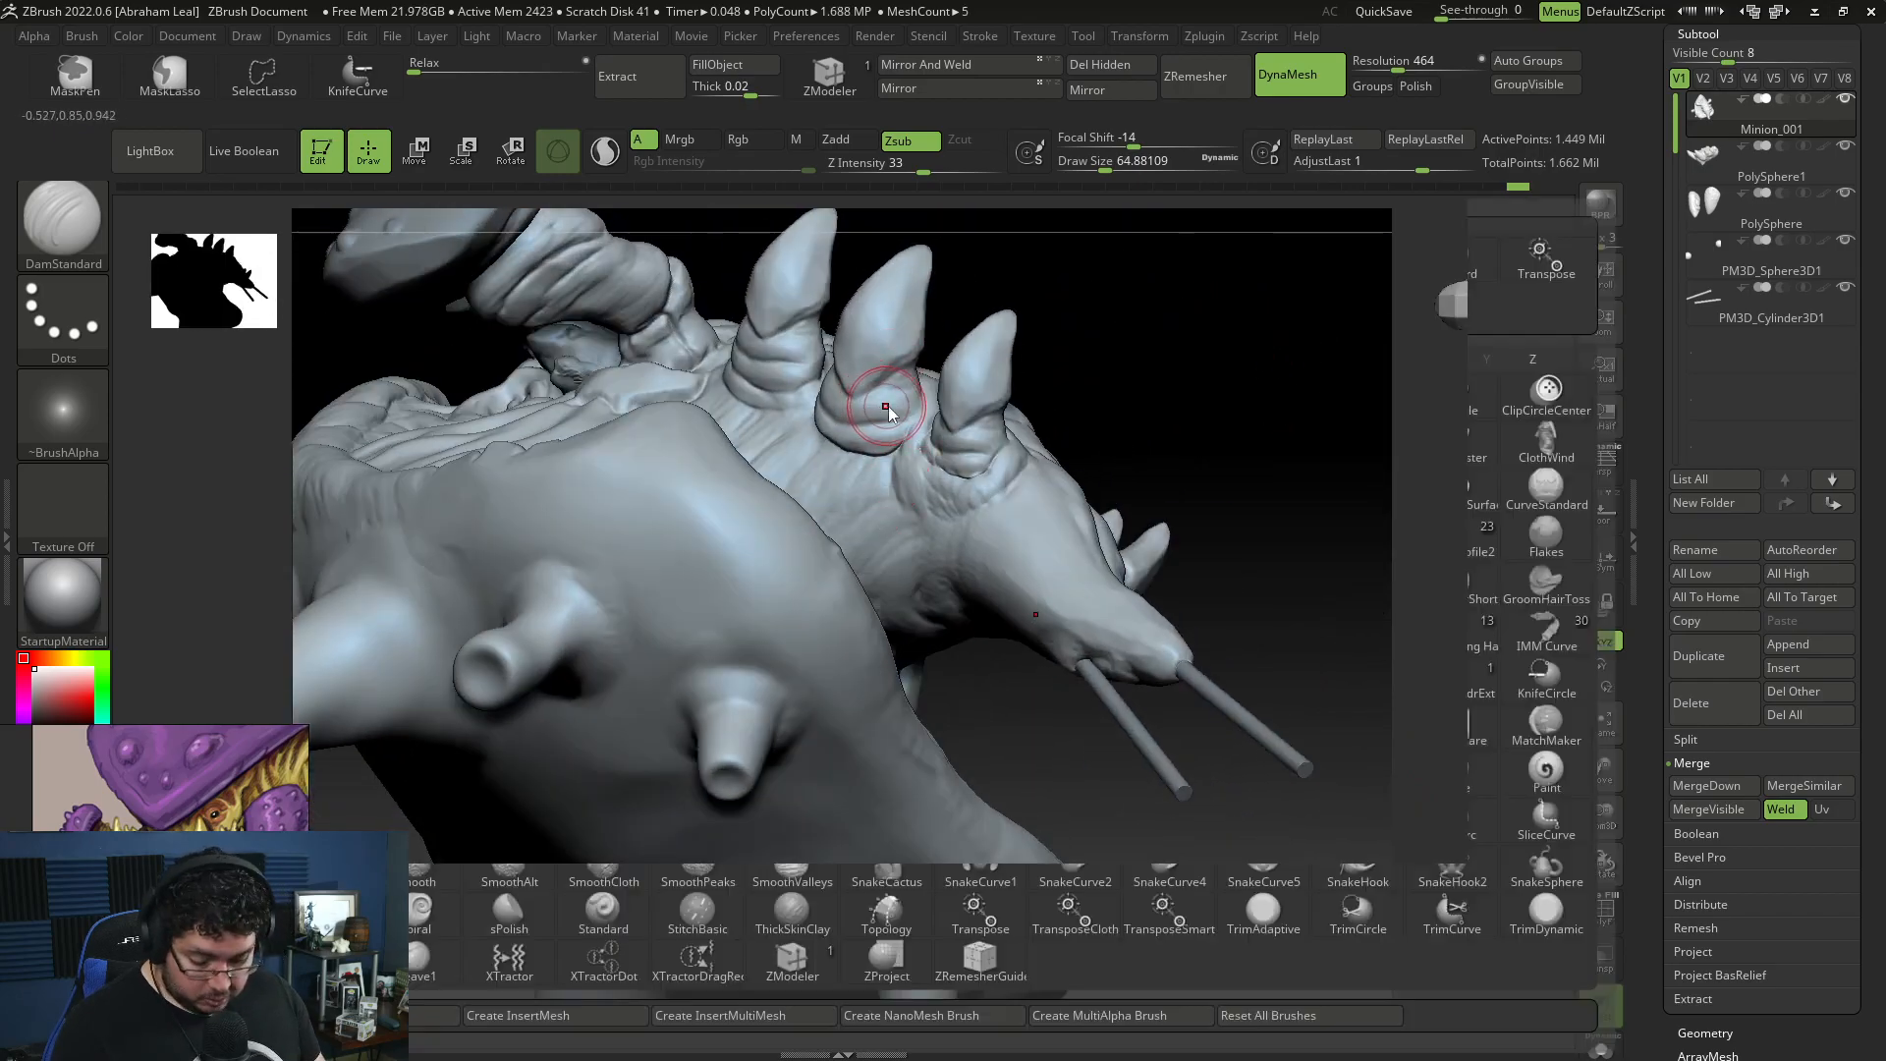
# Step: Build up the skin below the middle rear leg's base with ClayBuildup at draw size about 97 and smooth it
pyautogui.press('b')
pyautogui.press('c')
pyautogui.press('b')
pyautogui.press('space')
pyautogui.moveTo(859, 383); pyautogui.dragTo(870, 384)
pyautogui.moveTo(869, 384); pyautogui.dragTo(822, 434, button='right')
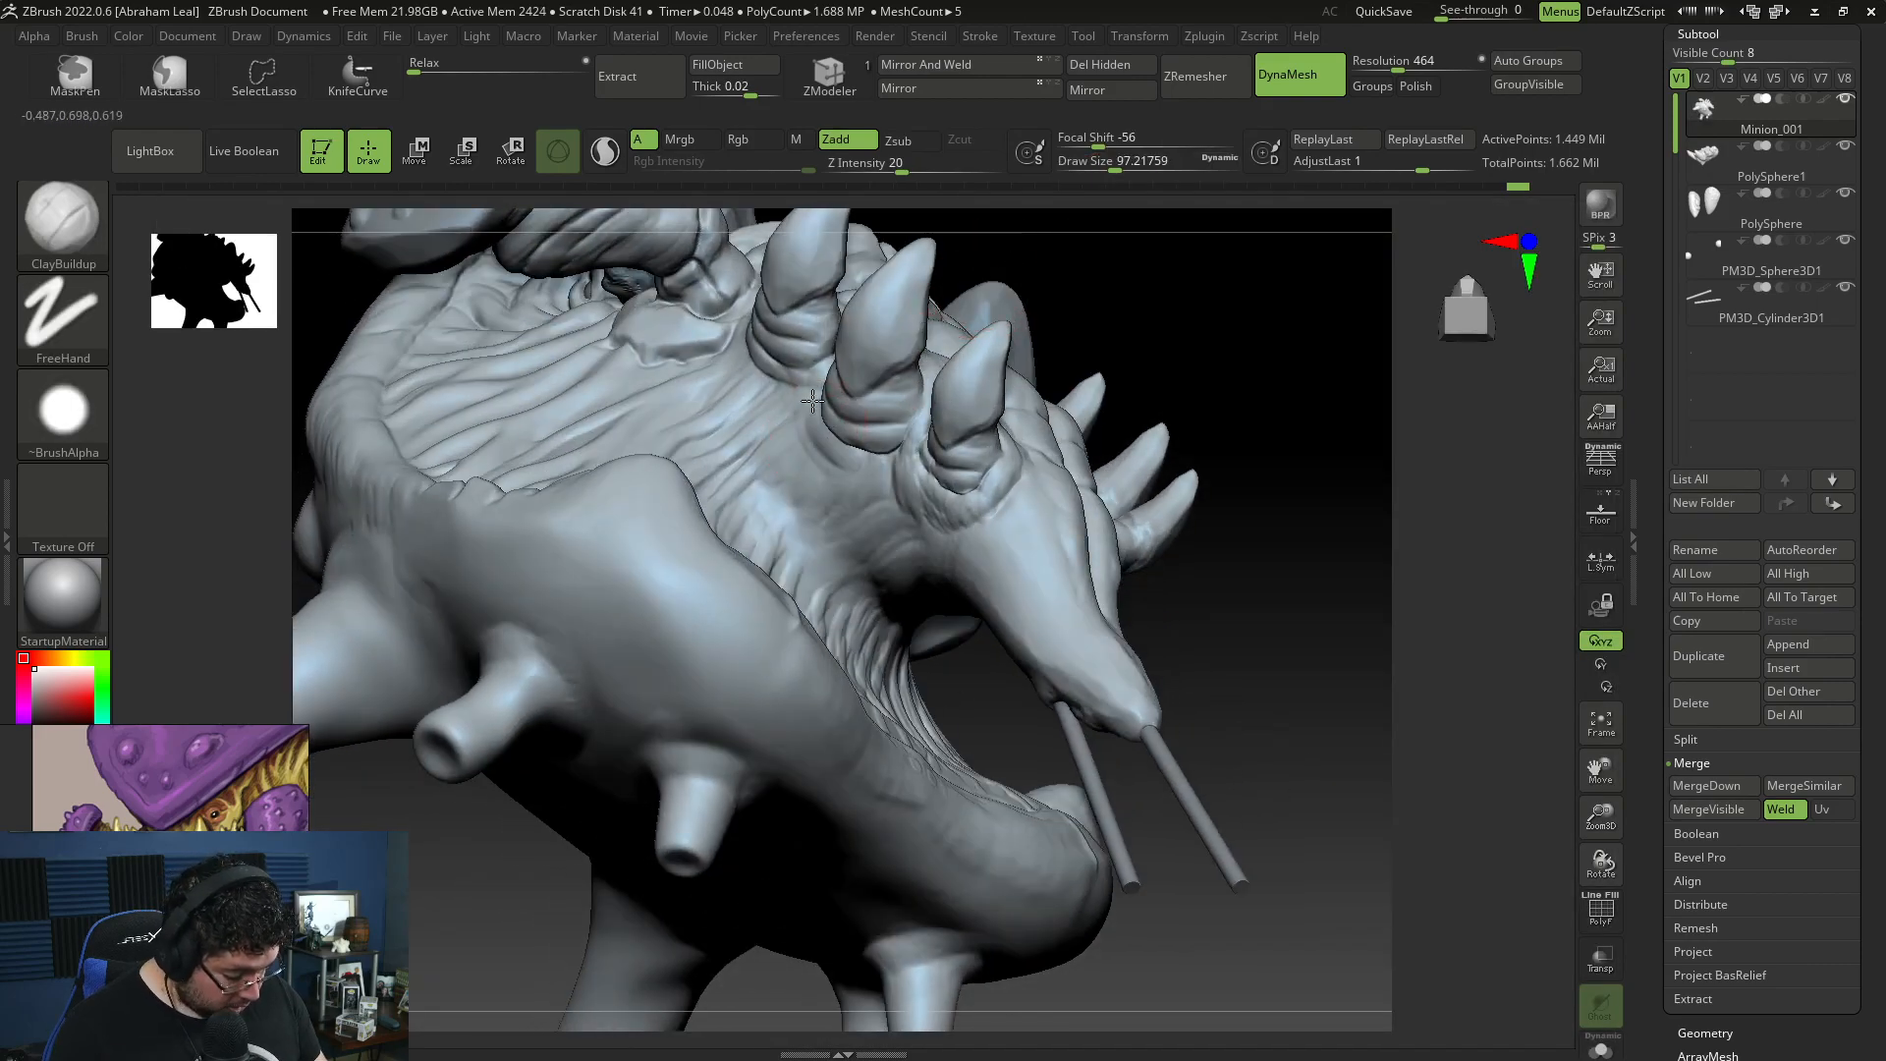
pyautogui.press('shift')
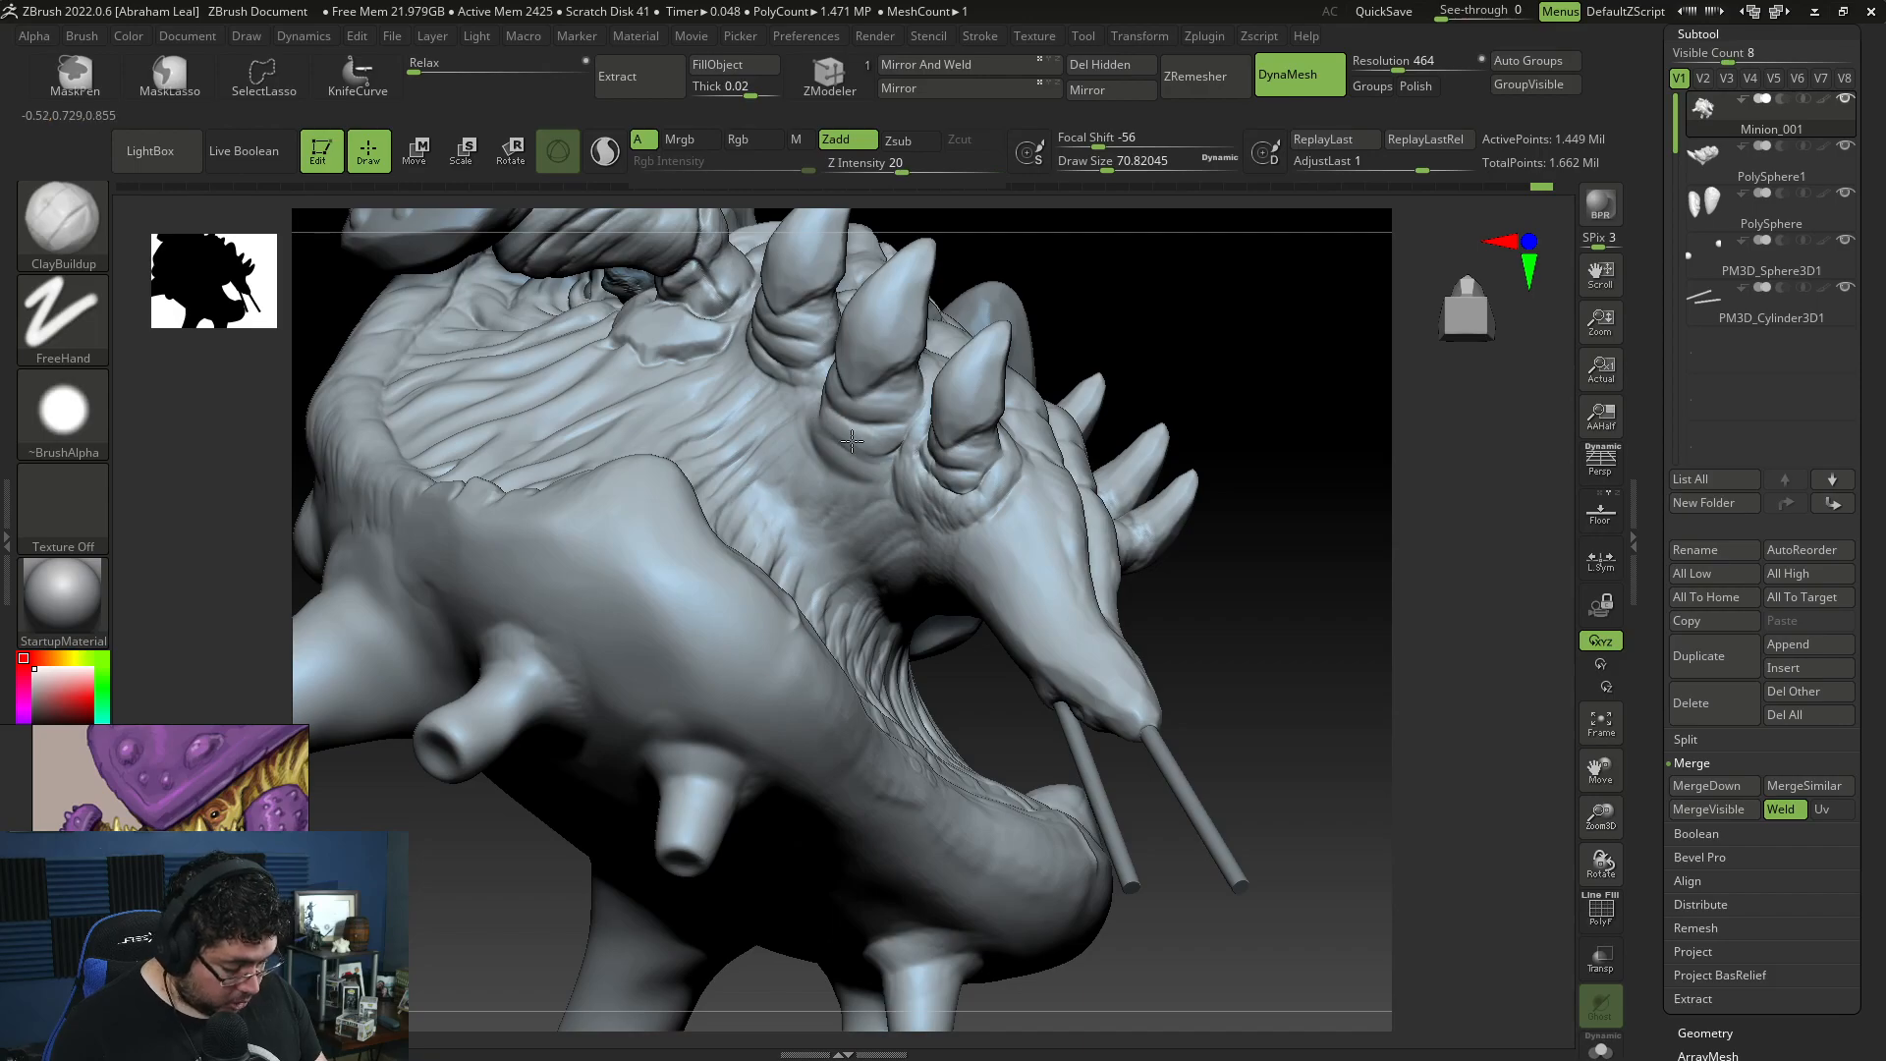
# Step: Add skin folds on the body's side below the rear legs and towards the tail with ClayBuildup at draw sizes about 71 to 83
pyautogui.press('space')
pyautogui.click(857, 497)
pyautogui.moveTo(837, 480)
pyautogui.mouseDown()
pyautogui.moveTo(823, 494)
pyautogui.moveTo(813, 472)
pyautogui.moveTo(811, 503)
pyautogui.moveTo(884, 476)
pyautogui.mouseUp()
pyautogui.press('space')
pyautogui.click(892, 423)
pyautogui.moveTo(1200, 391); pyautogui.dragTo(1143, 297)
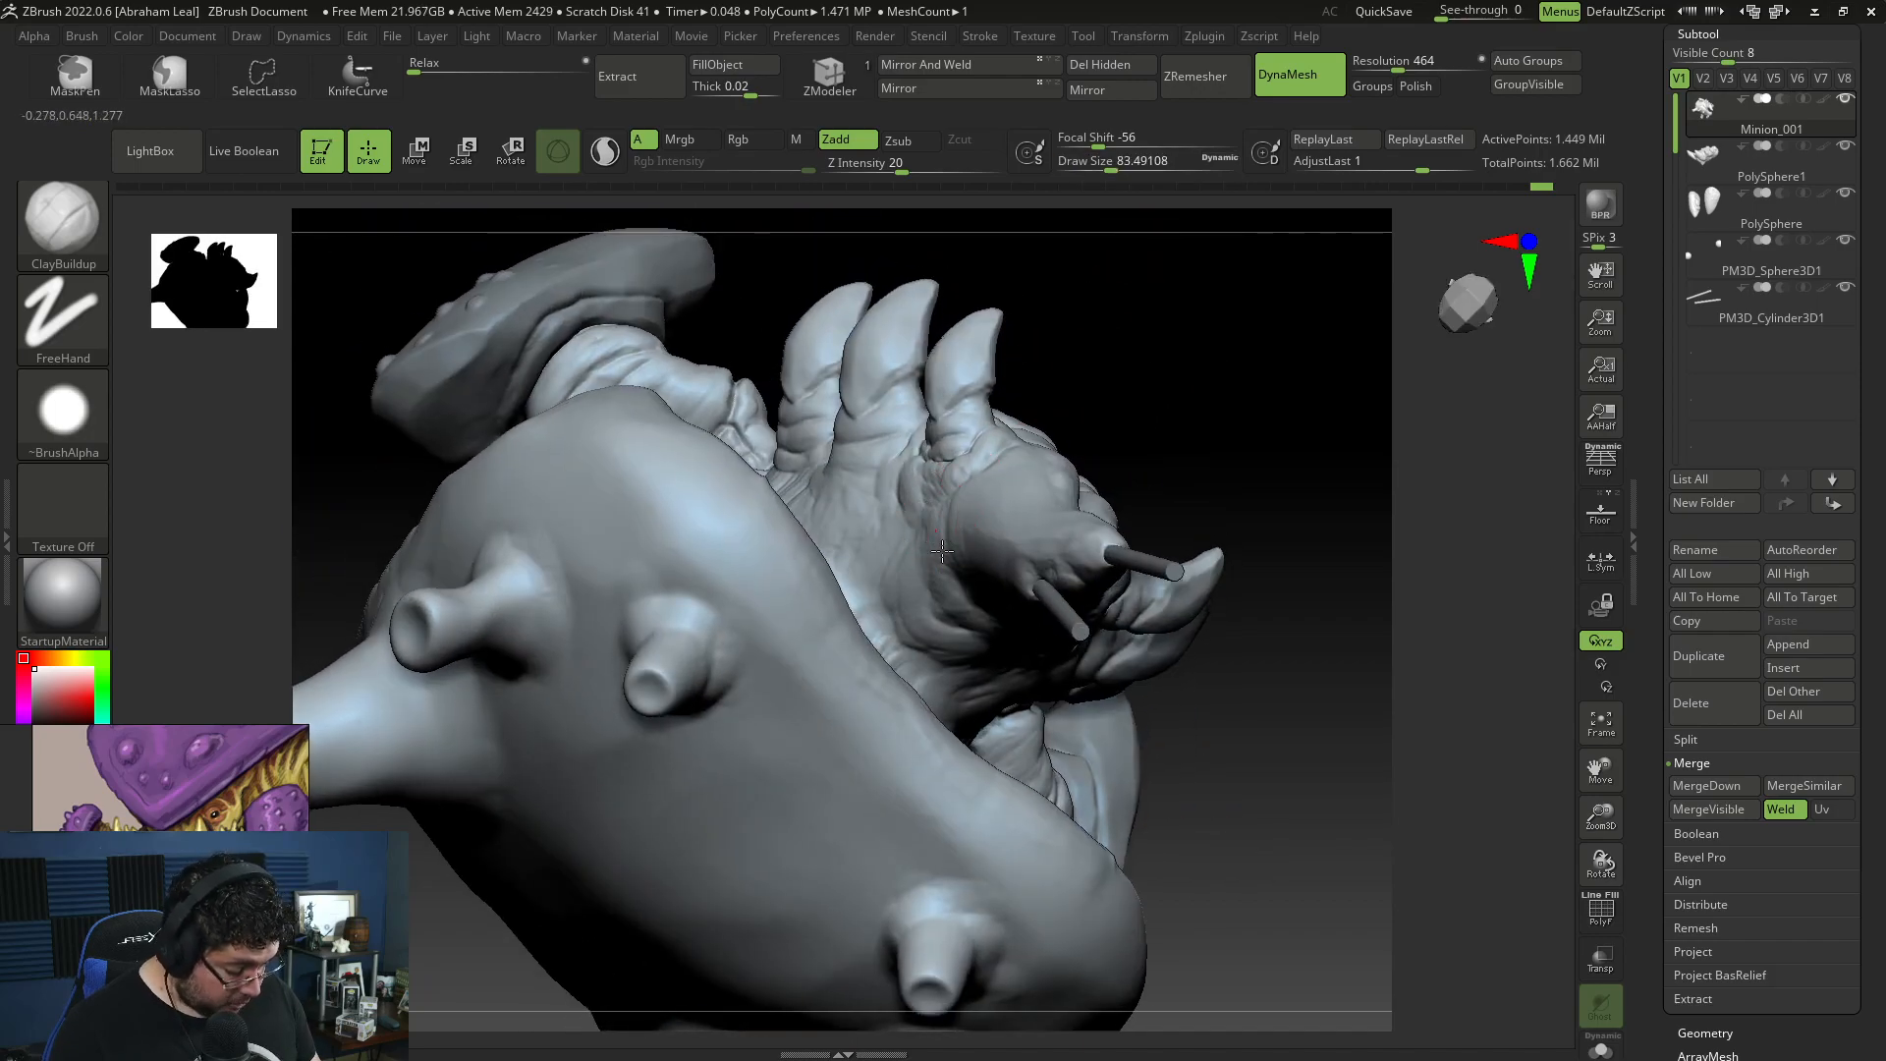
pyautogui.moveTo(937, 540); pyautogui.dragTo(948, 541)
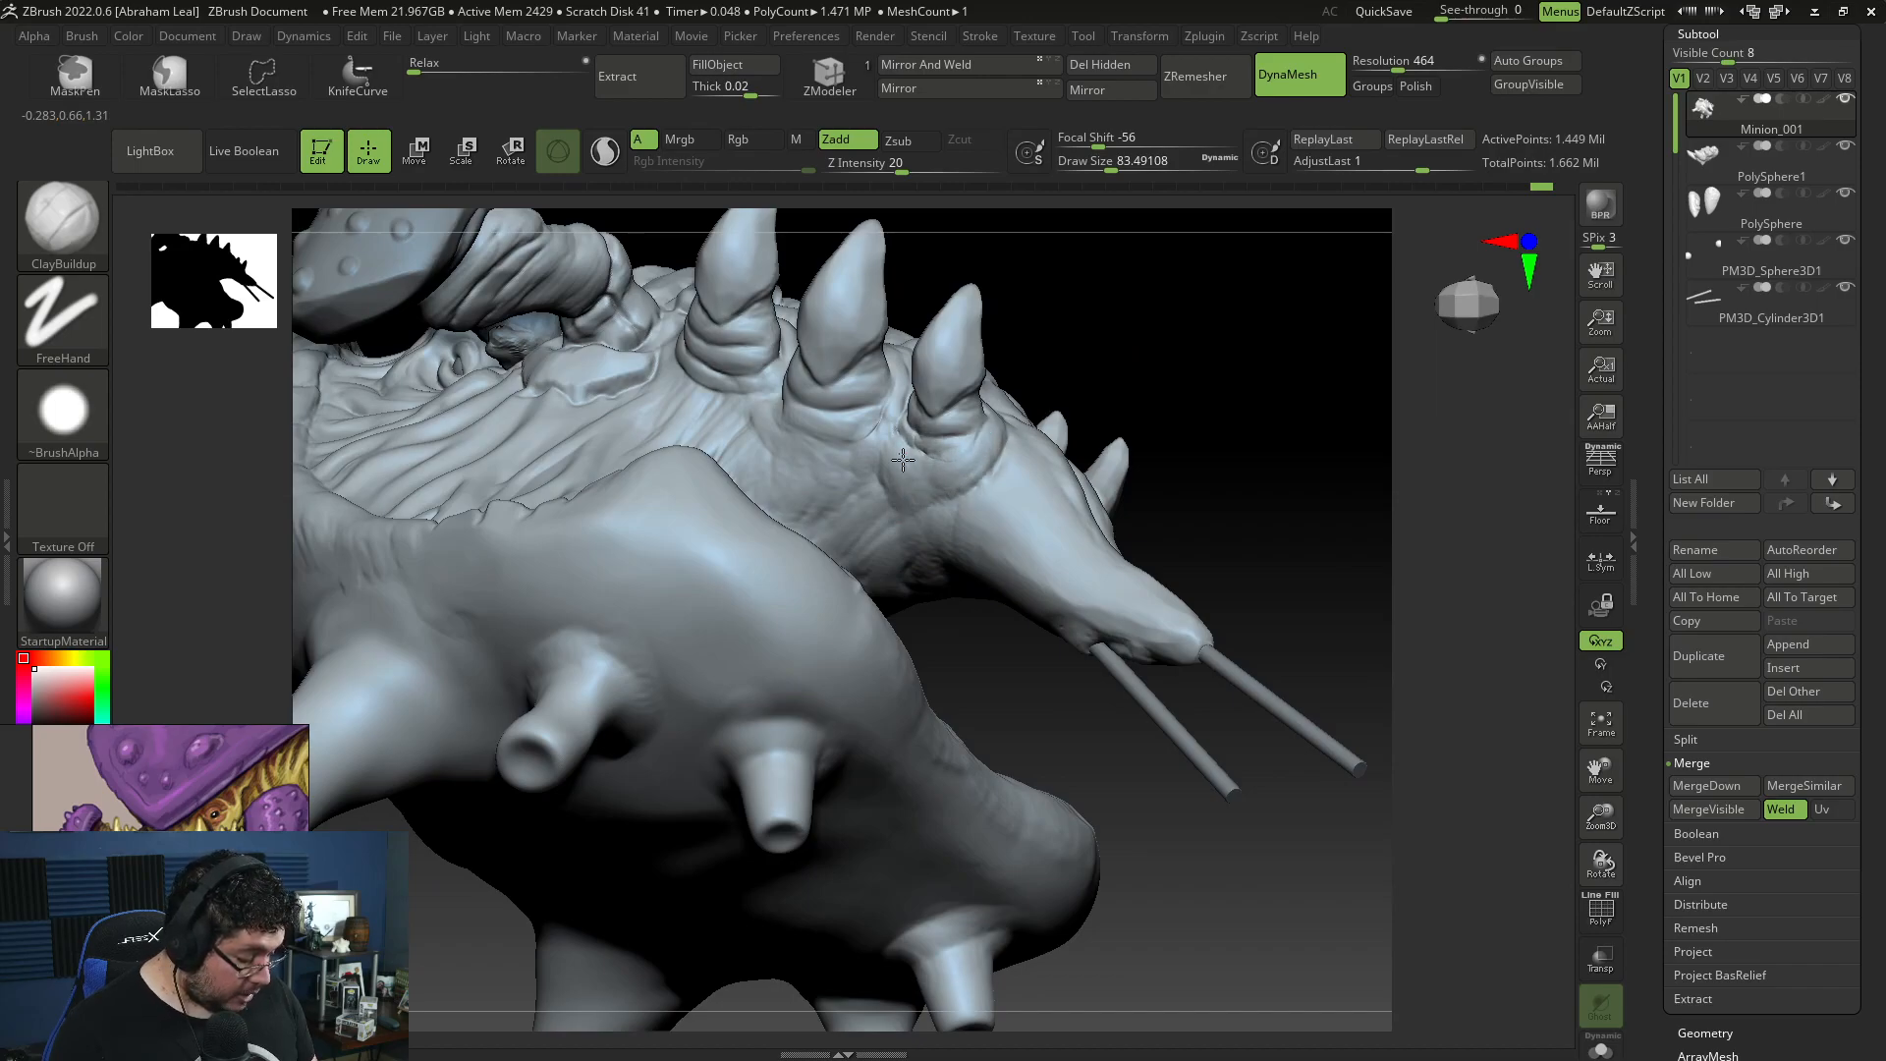
# Step: Build up broad raised forms along the middle of the shell's top with ClayBuildup at draw size about 251
pyautogui.moveTo(1223, 491); pyautogui.dragTo(1138, 501)
pyautogui.moveTo(1313, 686)
pyautogui.keyDown('alt'); pyautogui.mouseDown()
pyautogui.moveTo(1280, 775)
pyautogui.moveTo(1249, 628)
pyautogui.moveTo(1274, 762)
pyautogui.moveTo(1284, 724)
pyautogui.moveTo(1242, 848)
pyautogui.moveTo(1321, 721)
pyautogui.mouseUp(); pyautogui.keyUp('alt')
pyautogui.moveTo(1370, 500); pyautogui.dragTo(1346, 567)
pyautogui.press('s')
pyautogui.press('s')
pyautogui.moveTo(916, 458)
pyautogui.mouseDown()
pyautogui.moveTo(933, 456)
pyautogui.moveTo(872, 497)
pyautogui.moveTo(909, 610)
pyautogui.moveTo(958, 566)
pyautogui.moveTo(946, 701)
pyautogui.mouseUp()
pyautogui.moveTo(987, 289); pyautogui.dragTo(970, 437)
pyautogui.moveTo(941, 417)
pyautogui.mouseDown()
pyautogui.moveTo(950, 337)
pyautogui.moveTo(946, 365)
pyautogui.mouseUp()
pyautogui.keyDown('alt'); pyautogui.moveTo(1405, 578); pyautogui.dragTo(1429, 785); pyautogui.keyUp('alt')
pyautogui.moveTo(888, 454)
pyautogui.mouseDown()
pyautogui.moveTo(854, 488)
pyautogui.moveTo(906, 505)
pyautogui.moveTo(960, 563)
pyautogui.moveTo(917, 451)
pyautogui.mouseUp()
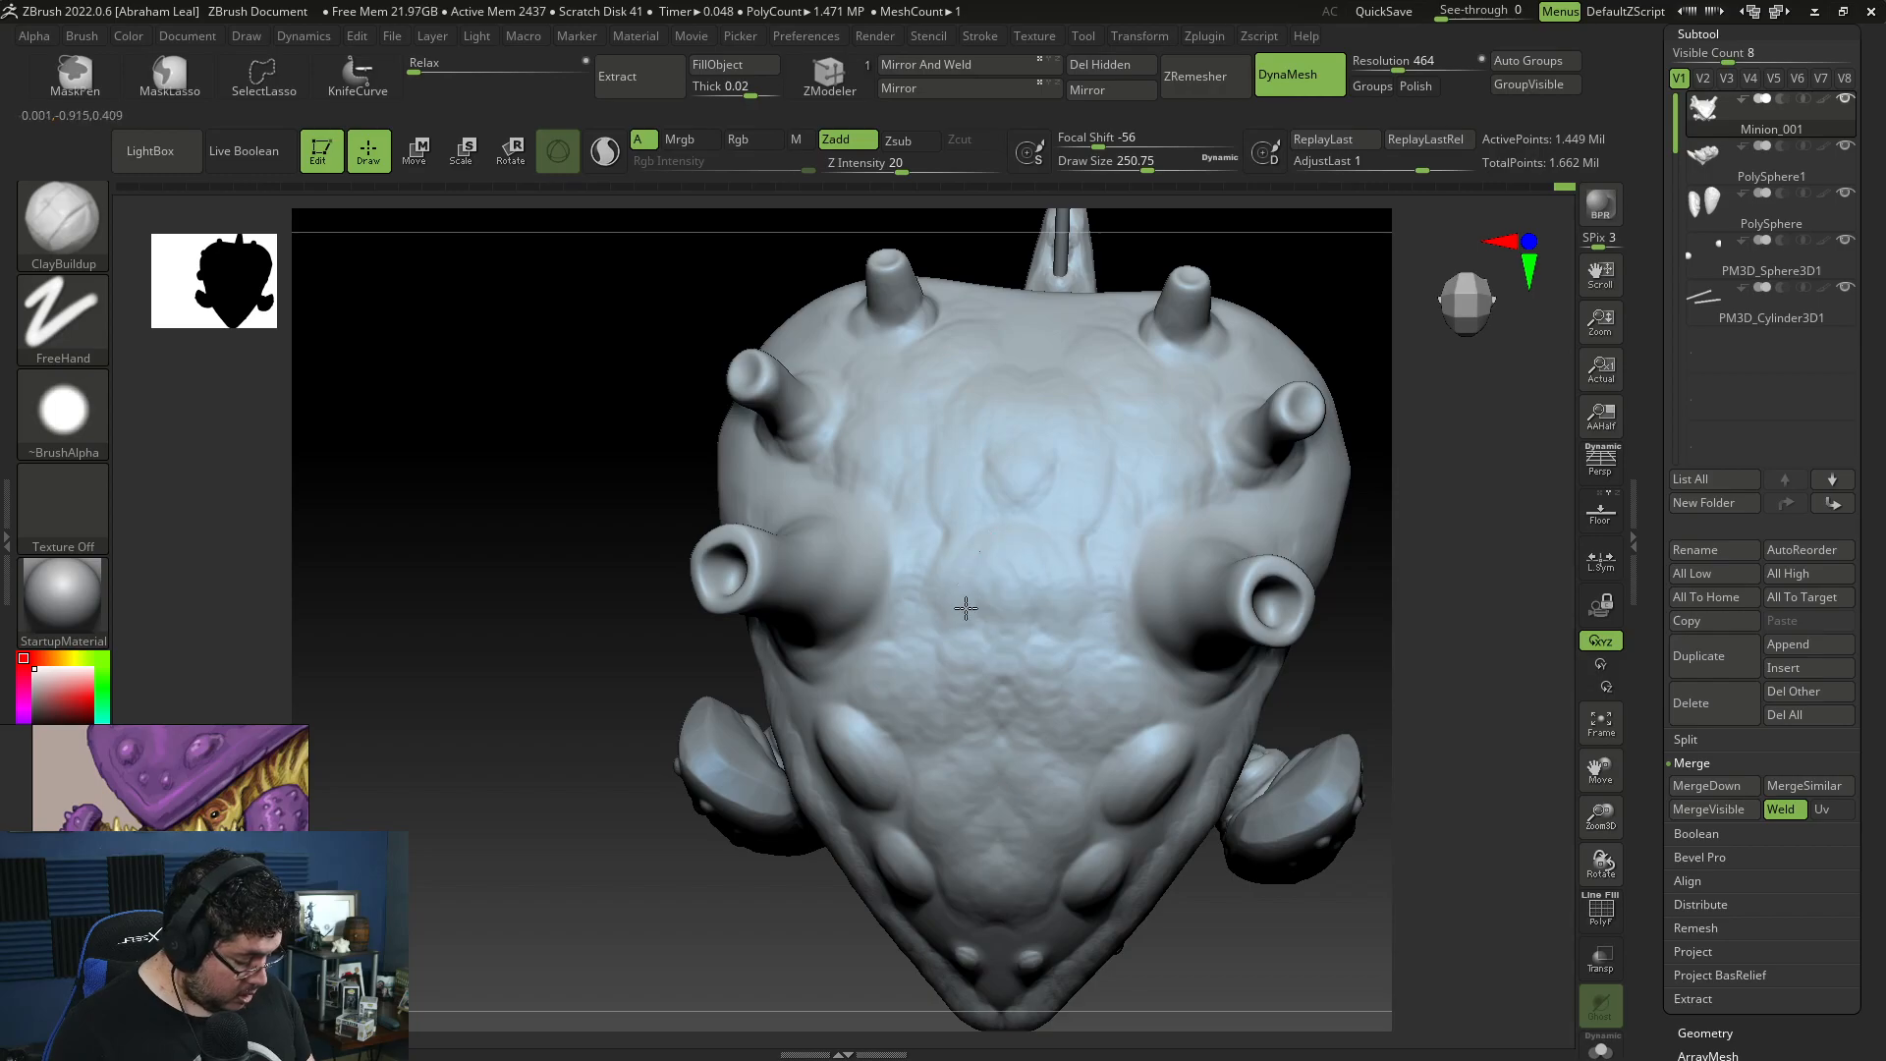
# Step: Smooth the broad forms on the shell's top between the horns and the front bumps
pyautogui.press('shift')
pyautogui.keyDown('shift'); pyautogui.moveTo(979, 707); pyautogui.dragTo(988, 758); pyautogui.keyUp('shift')
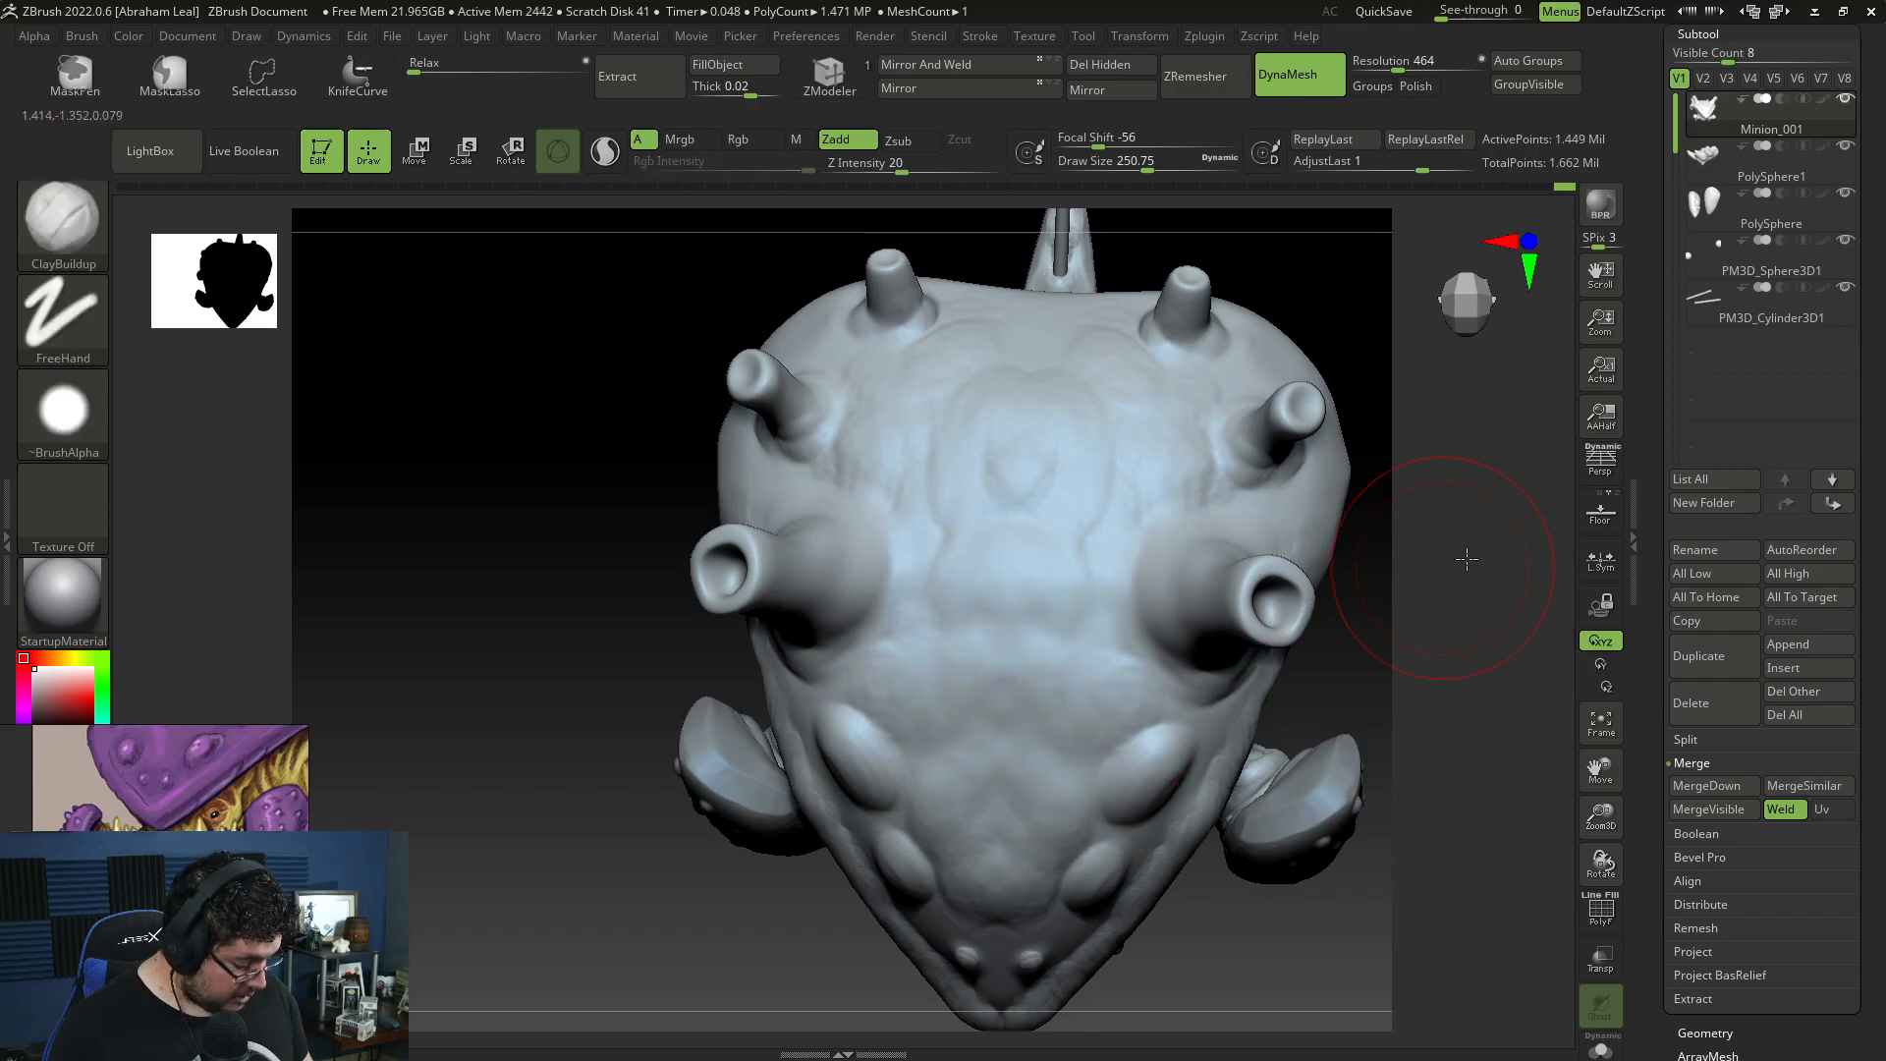
pyautogui.moveTo(1460, 560); pyautogui.dragTo(1452, 432)
pyautogui.keyDown('shift'); pyautogui.moveTo(977, 808); pyautogui.dragTo(1002, 751); pyautogui.keyUp('shift')
# Step: Build up the shell surface around the large side bumps below the front horn with ClayBuildup at draw size about 154
pyautogui.moveTo(1385, 644); pyautogui.dragTo(1522, 555)
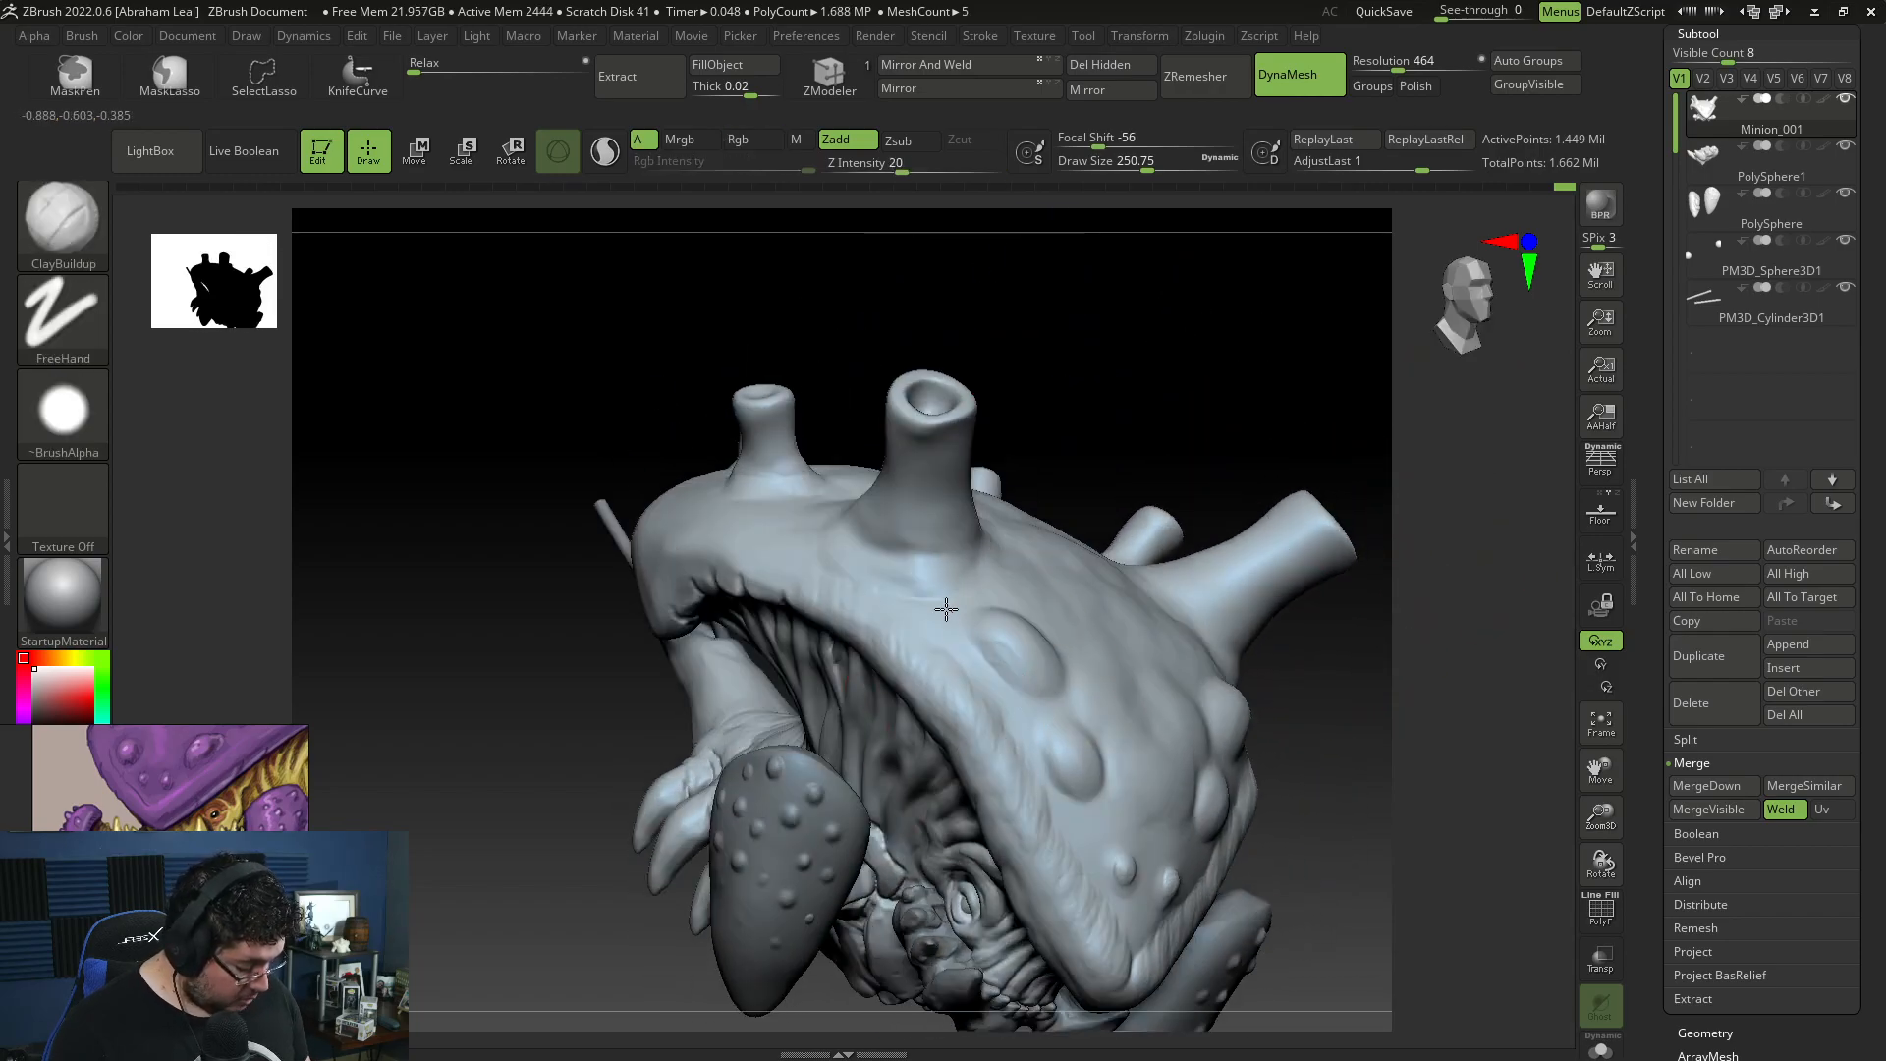
pyautogui.moveTo(990, 685)
pyautogui.mouseDown()
pyautogui.moveTo(905, 623)
pyautogui.moveTo(1017, 700)
pyautogui.moveTo(1017, 786)
pyautogui.mouseUp()
pyautogui.moveTo(1019, 797)
pyautogui.keyDown('shift'); pyautogui.mouseDown()
pyautogui.moveTo(1024, 763)
pyautogui.moveTo(1076, 865)
pyautogui.moveTo(1116, 799)
pyautogui.mouseUp(); pyautogui.keyUp('shift')
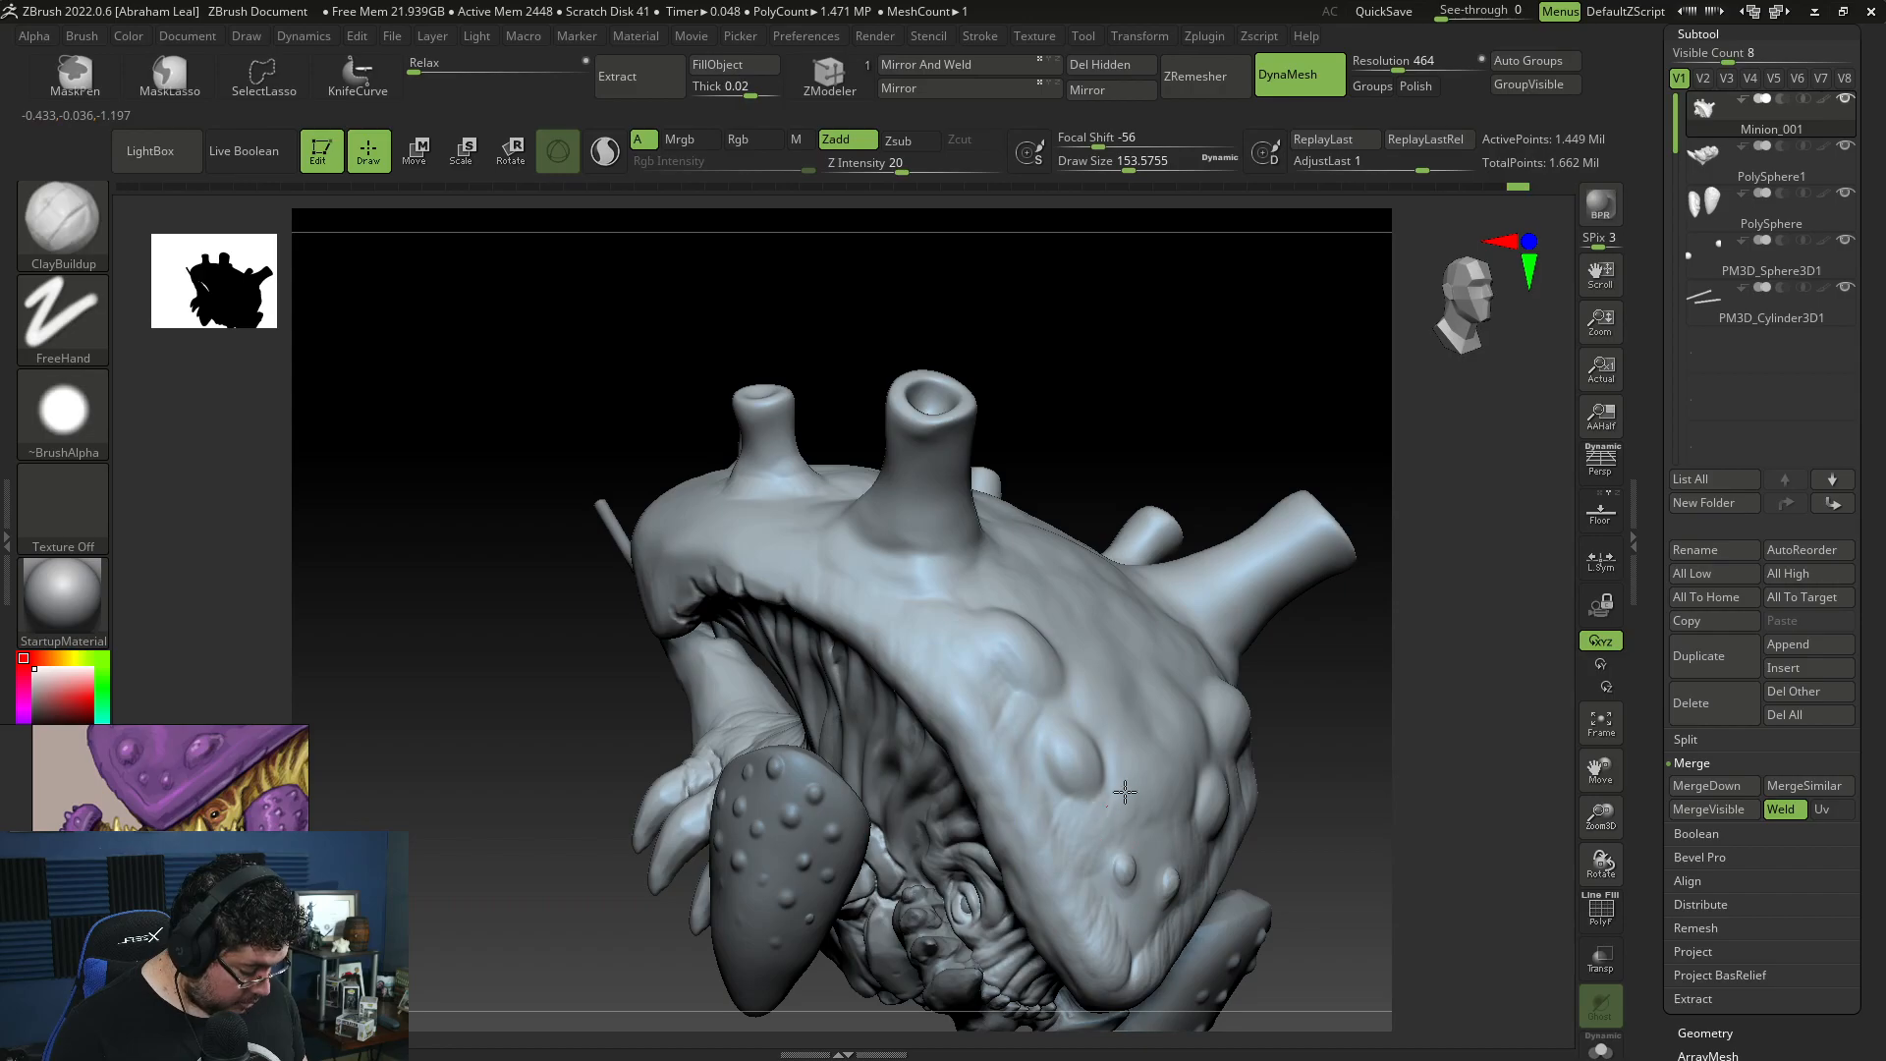
# Step: Build up and smooth the shell surface around the small front bumps with ClayBuildup at draw size about 154
pyautogui.moveTo(1129, 897)
pyautogui.mouseDown()
pyautogui.moveTo(1121, 943)
pyautogui.moveTo(1137, 875)
pyautogui.mouseUp()
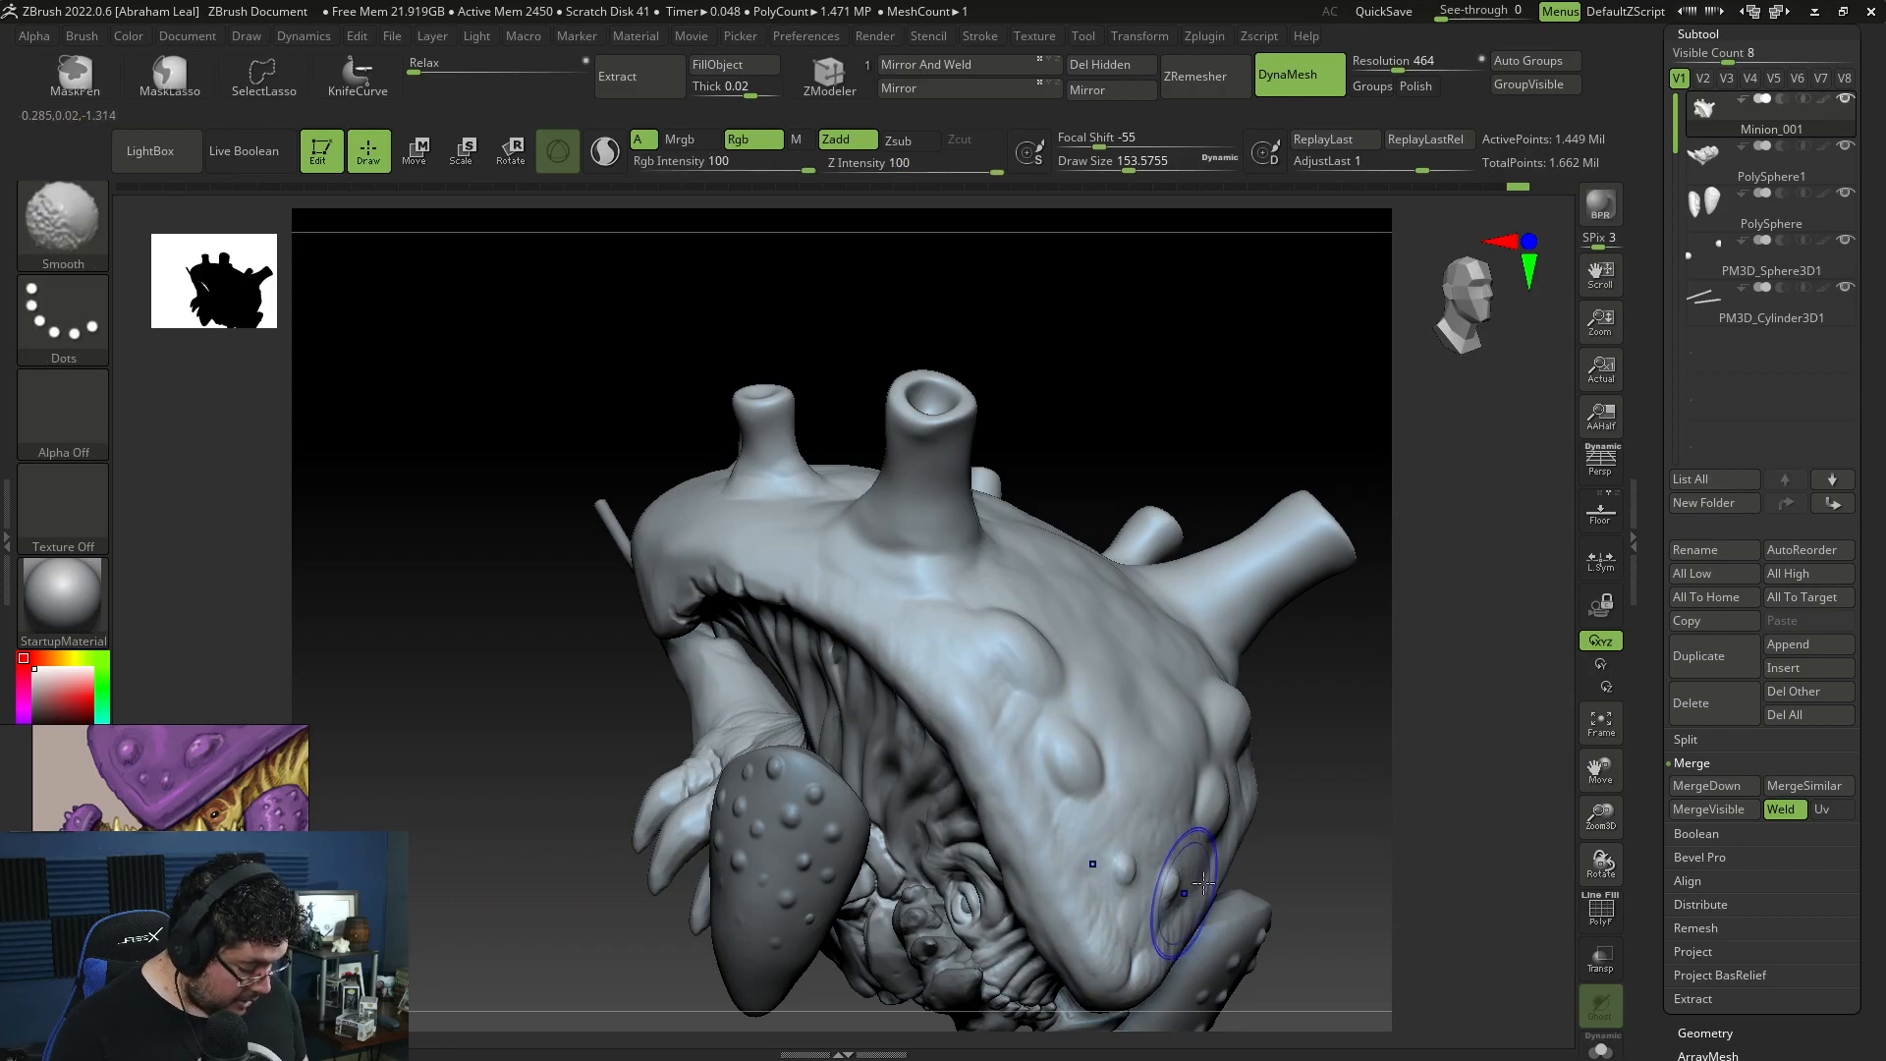
pyautogui.moveTo(1139, 873); pyautogui.dragTo(1241, 859, button='right')
pyautogui.keyDown('shift'); pyautogui.moveTo(1311, 738); pyautogui.dragTo(1341, 721); pyautogui.keyUp('shift')
# Step: Build up and smooth the shell's rear and the areas around the back horns with ClayBuildup at draw size about 154
pyautogui.keyDown('alt'); pyautogui.moveTo(1452, 619); pyautogui.dragTo(1184, 776); pyautogui.keyUp('alt')
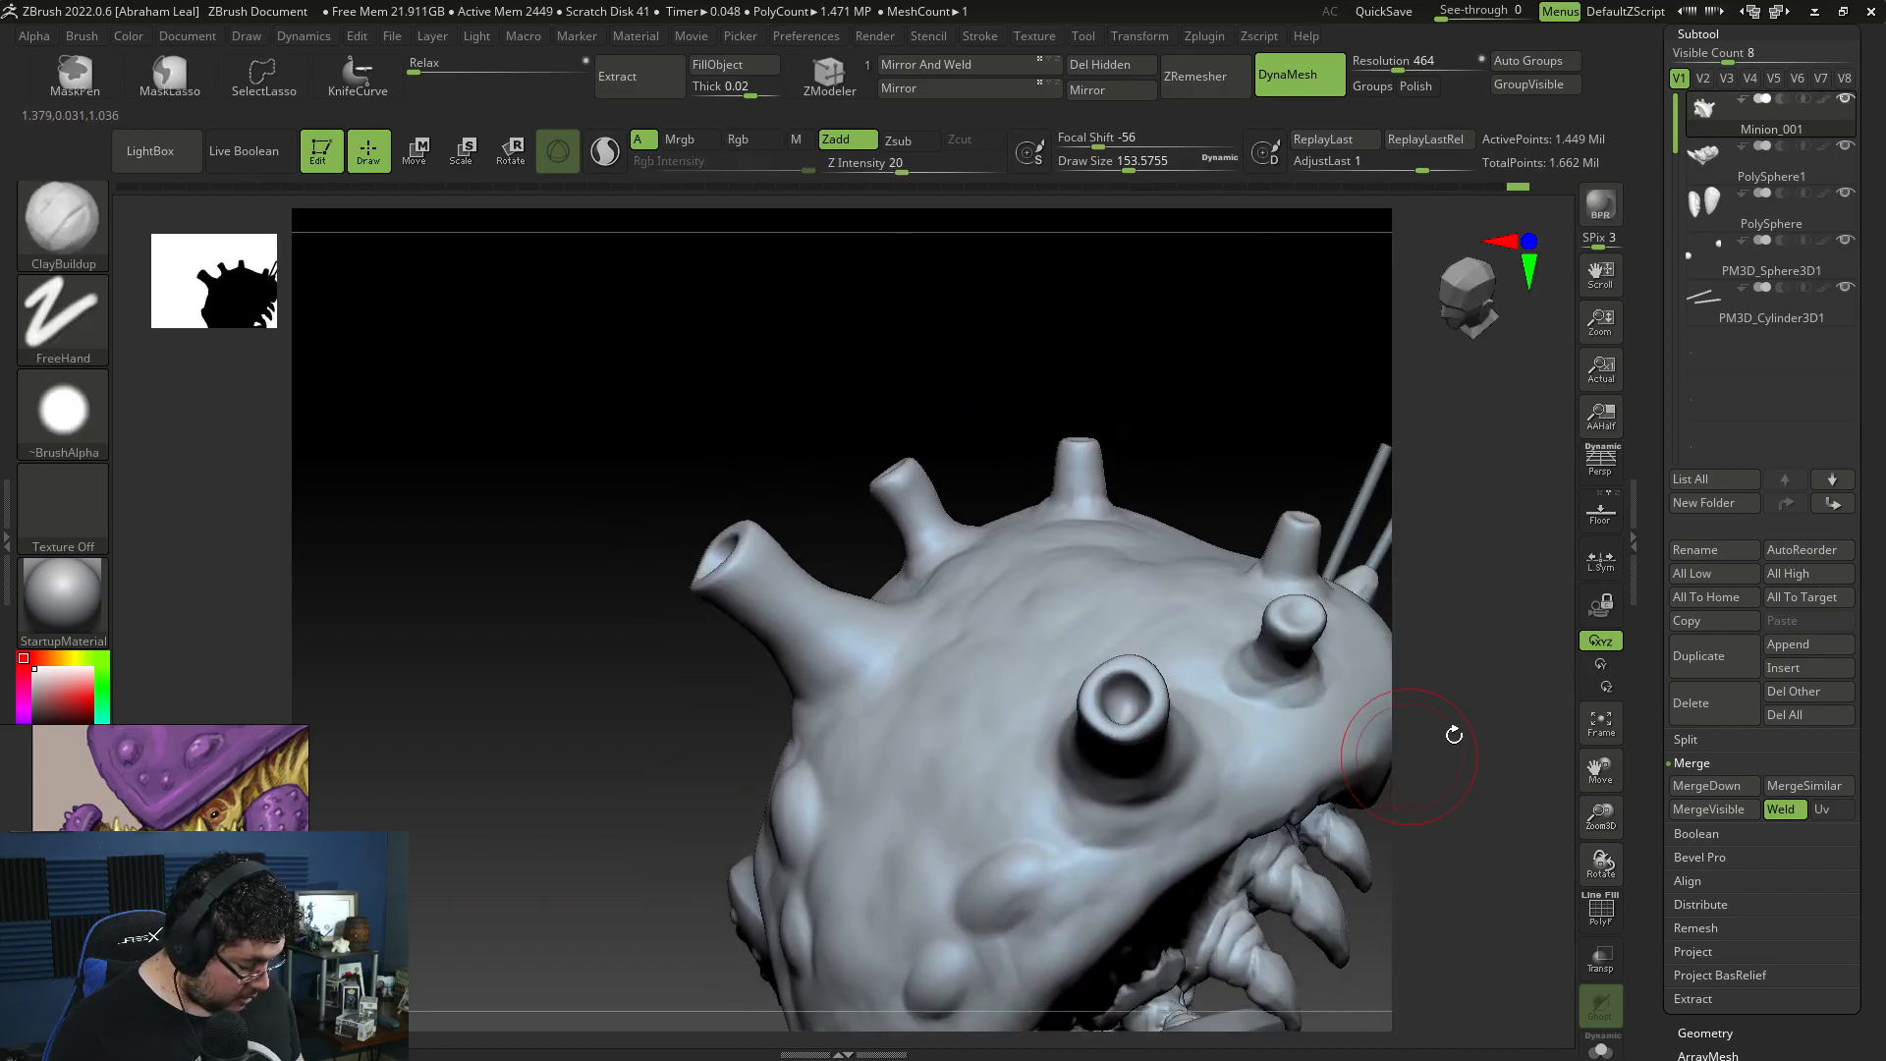
pyautogui.moveTo(1440, 737); pyautogui.dragTo(1365, 784)
pyautogui.moveTo(1230, 711); pyautogui.dragTo(1306, 751)
pyautogui.moveTo(1457, 653)
pyautogui.keyDown('alt'); pyautogui.mouseDown()
pyautogui.moveTo(1284, 762)
pyautogui.moveTo(1186, 768)
pyautogui.mouseUp(); pyautogui.keyUp('alt')
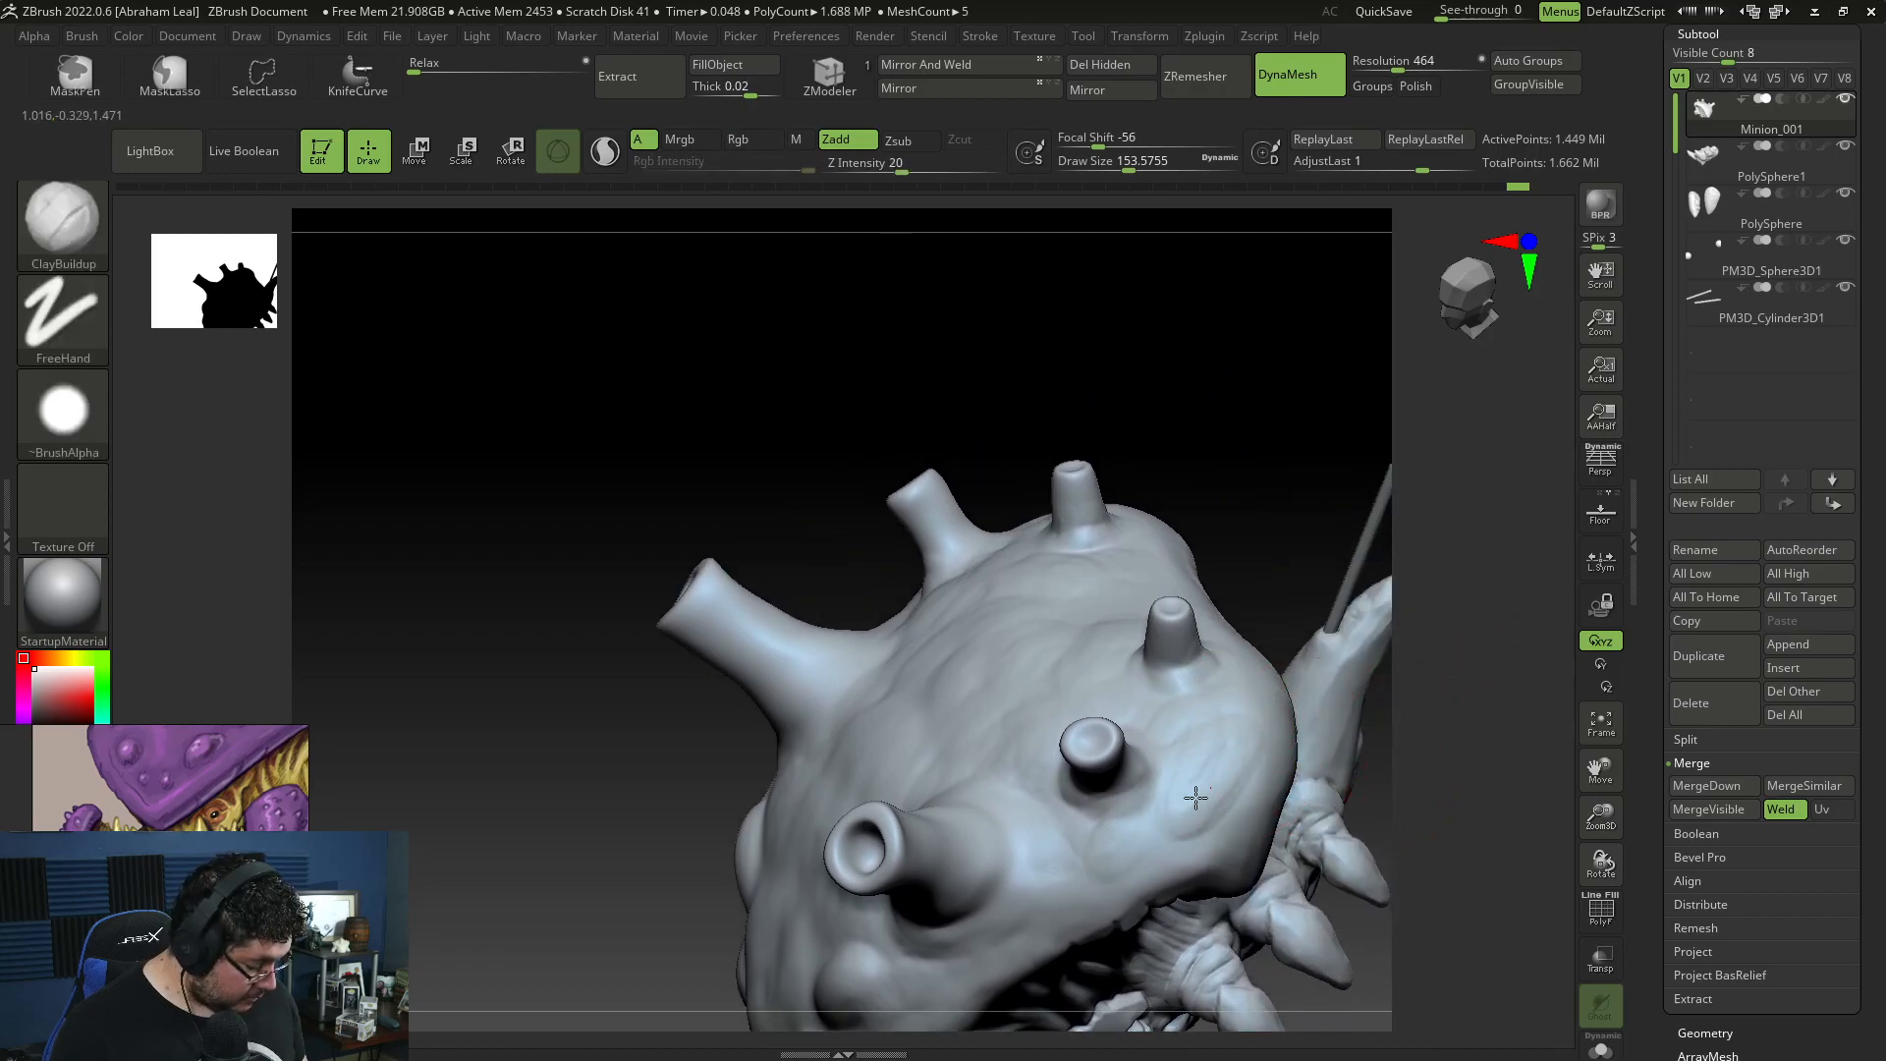
pyautogui.press('shift')
pyautogui.moveTo(1436, 722); pyautogui.dragTo(1436, 845)
pyautogui.moveTo(1145, 513); pyautogui.dragTo(1132, 531)
pyautogui.moveTo(1190, 404); pyautogui.dragTo(1173, 404)
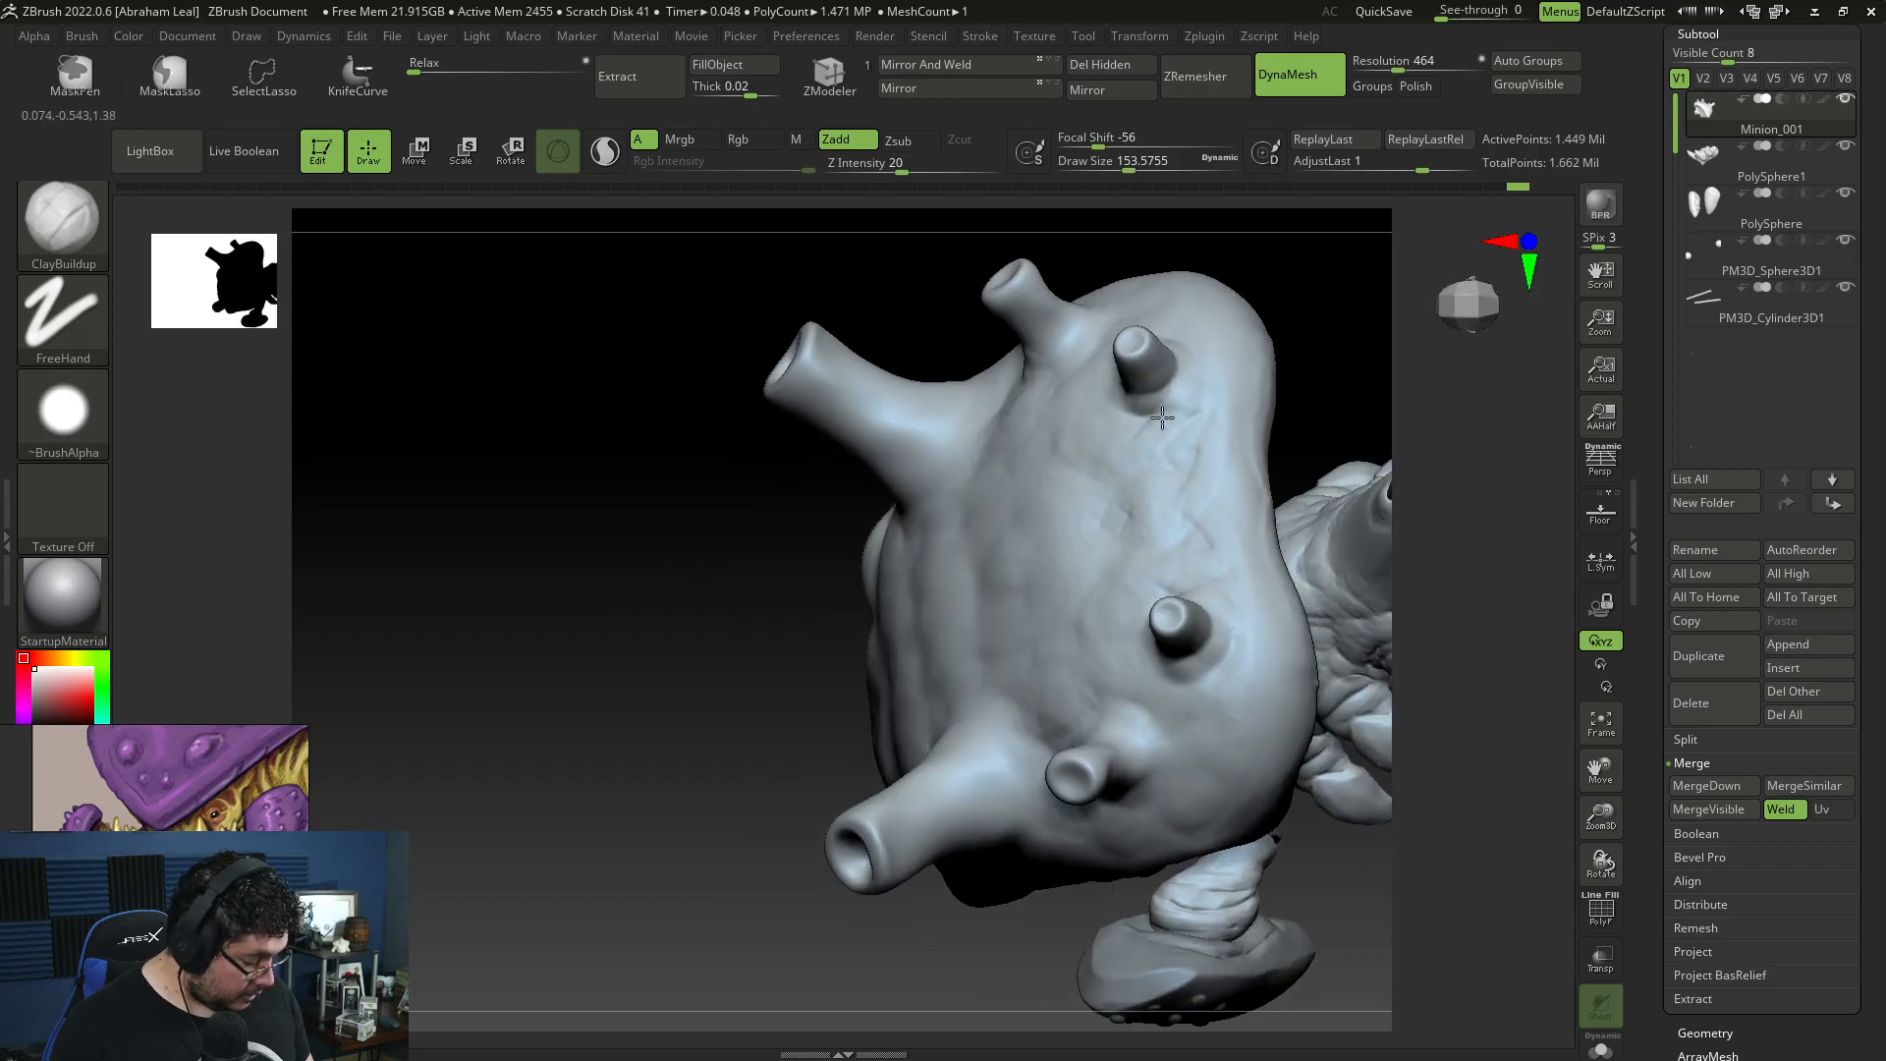
pyautogui.press('shift')
pyautogui.moveTo(1296, 295)
pyautogui.mouseDown()
pyautogui.moveTo(1327, 287)
pyautogui.moveTo(1474, 686)
pyautogui.moveTo(1496, 603)
pyautogui.moveTo(1495, 561)
pyautogui.moveTo(1470, 687)
pyautogui.moveTo(1297, 606)
pyautogui.moveTo(1298, 678)
pyautogui.mouseUp()
# Step: Add smaller raised forms to the shell's upper surface with ClayBuildup at draw size about 94
pyautogui.keyDown('alt'); pyautogui.click(1181, 652); pyautogui.keyUp('alt')
pyautogui.press('space')
pyautogui.moveTo(1257, 512); pyautogui.dragTo(1189, 566)
pyautogui.moveTo(1207, 688); pyautogui.dragTo(1182, 560)
pyautogui.moveTo(1172, 588)
pyautogui.mouseDown()
pyautogui.moveTo(1173, 644)
pyautogui.moveTo(1209, 589)
pyautogui.moveTo(1229, 600)
pyautogui.mouseUp()
pyautogui.moveTo(1230, 600); pyautogui.dragTo(1196, 501, button='right')
pyautogui.keyDown('shift'); pyautogui.moveTo(1189, 556); pyautogui.dragTo(1214, 569); pyautogui.keyUp('shift')
pyautogui.moveTo(1208, 722); pyautogui.dragTo(1200, 844)
# Step: Select the arm pads and build up and smooth their upper edge and outer surface with ClayBuildup at draw size about 94
pyautogui.moveTo(1073, 542); pyautogui.dragTo(1084, 514)
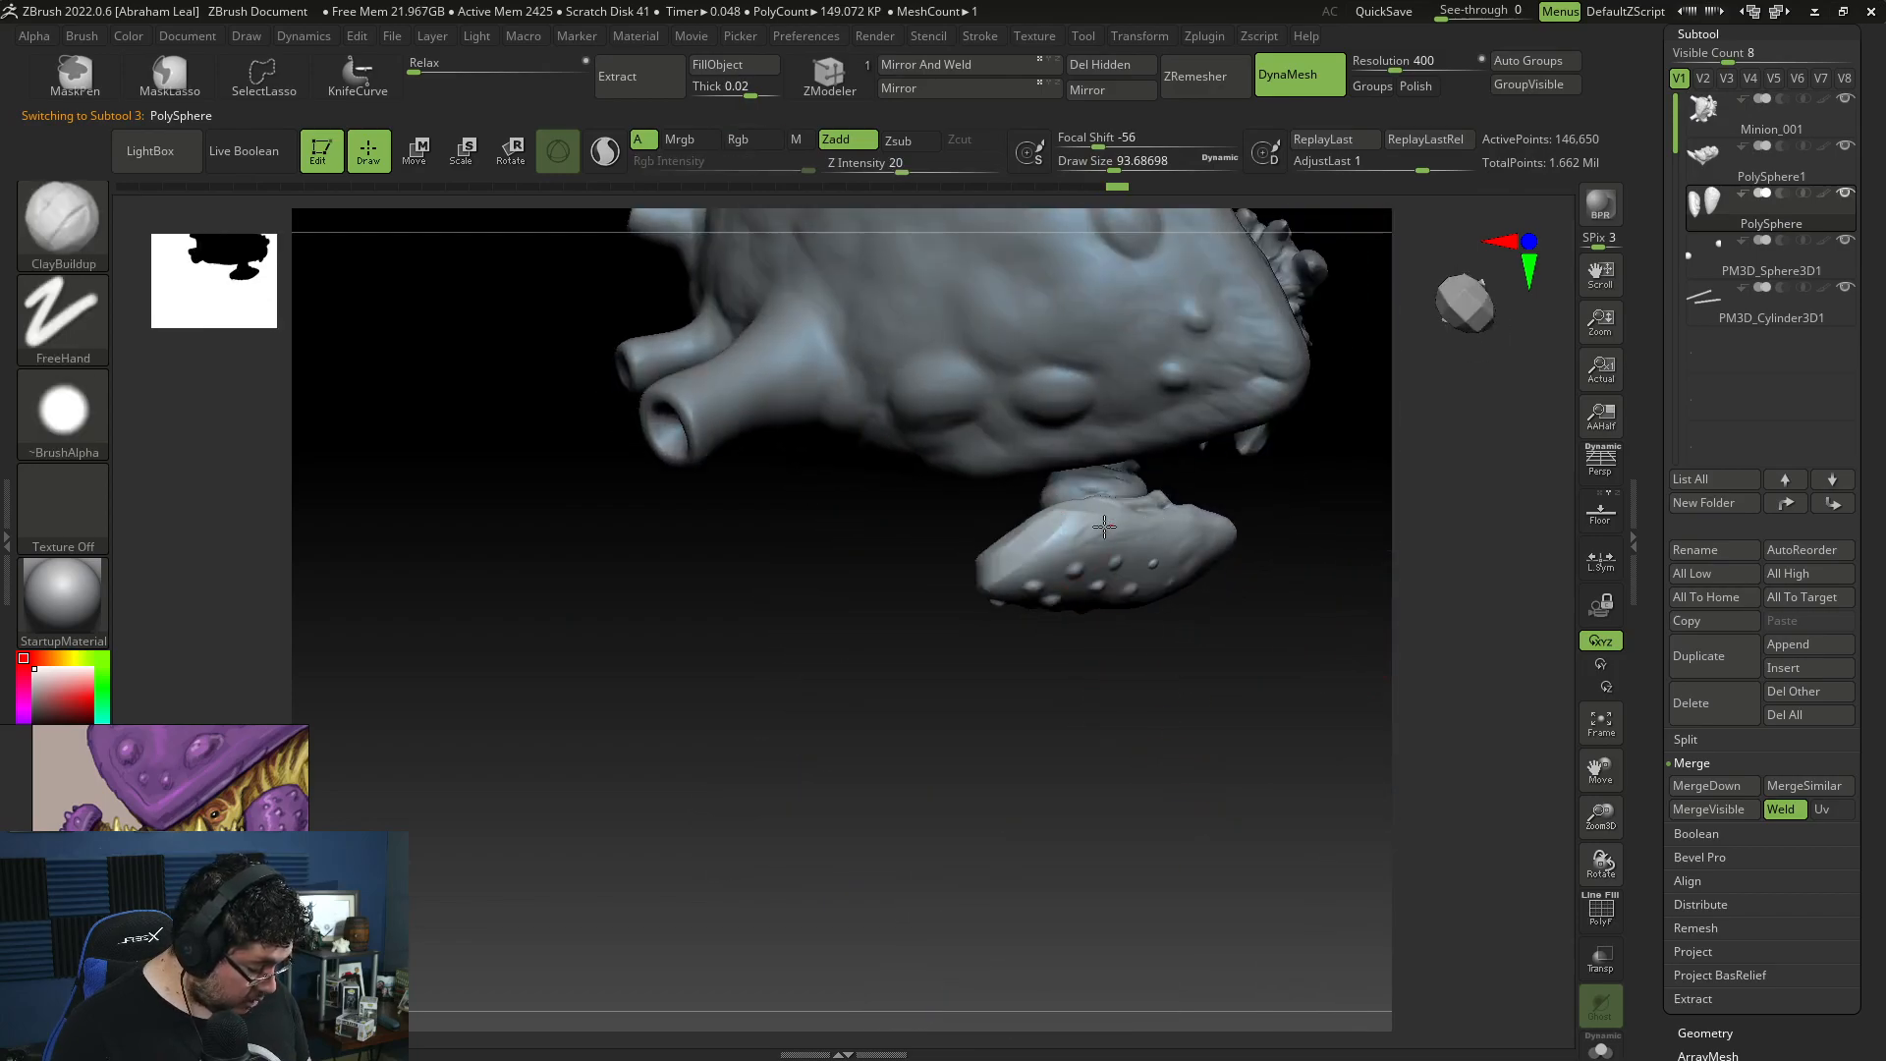
pyautogui.moveTo(1114, 528); pyautogui.dragTo(1086, 554)
pyautogui.moveTo(1135, 742); pyautogui.dragTo(1126, 619)
pyautogui.keyDown('shift'); pyautogui.moveTo(1096, 577); pyautogui.dragTo(1094, 548); pyautogui.keyUp('shift')
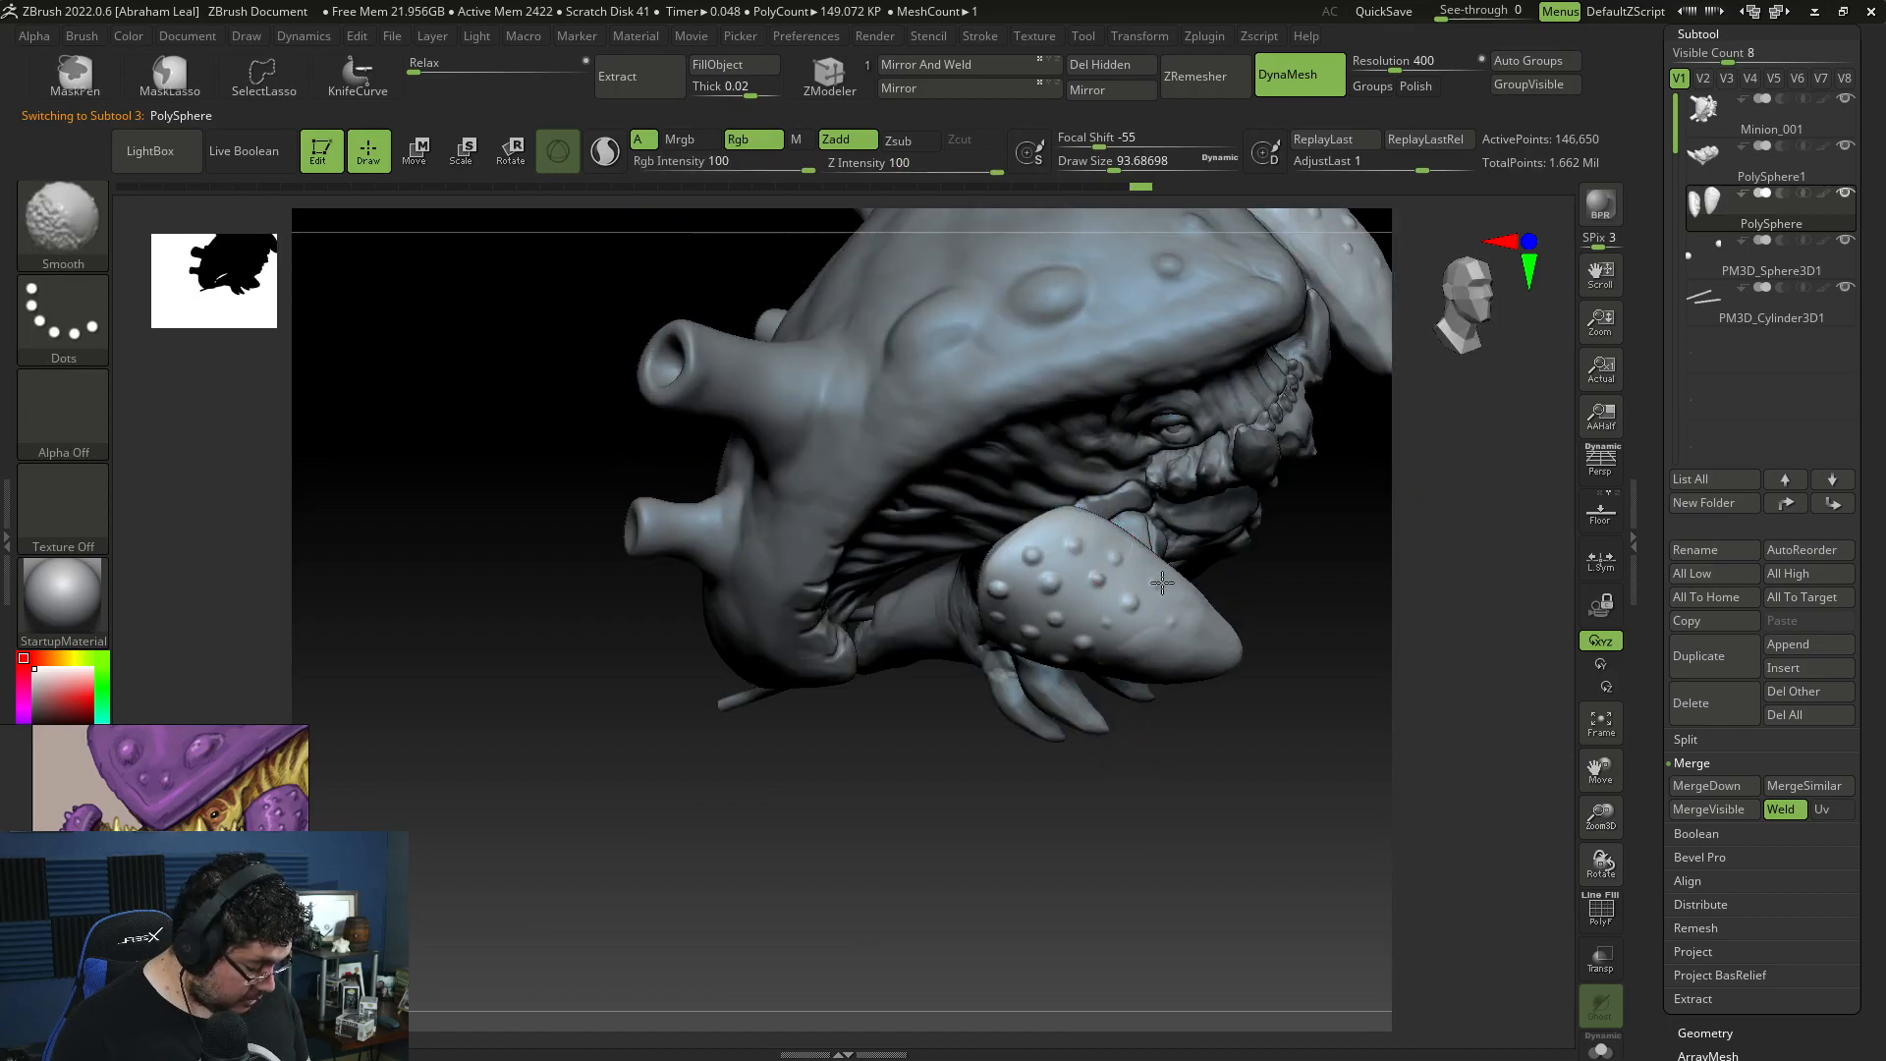
pyautogui.moveTo(1165, 770); pyautogui.dragTo(1136, 606, button='right')
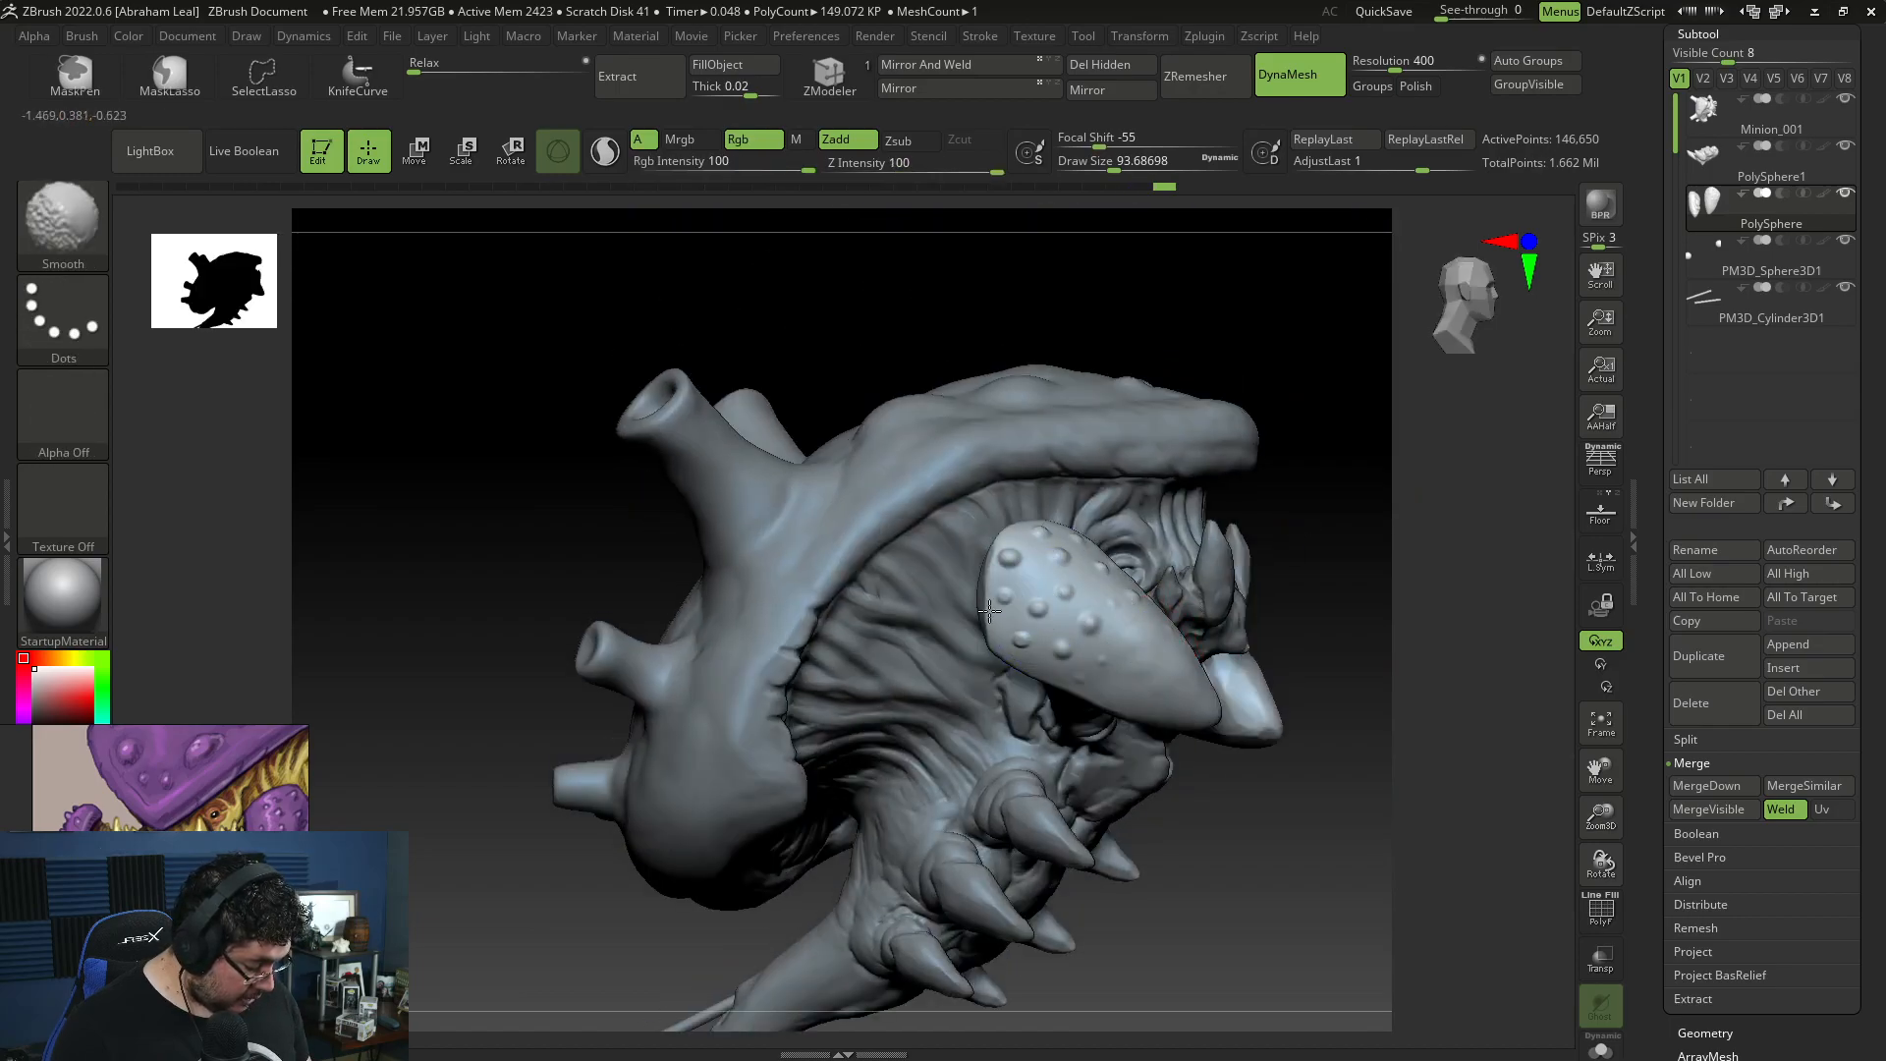
pyautogui.moveTo(983, 609); pyautogui.dragTo(1300, 370, button='right')
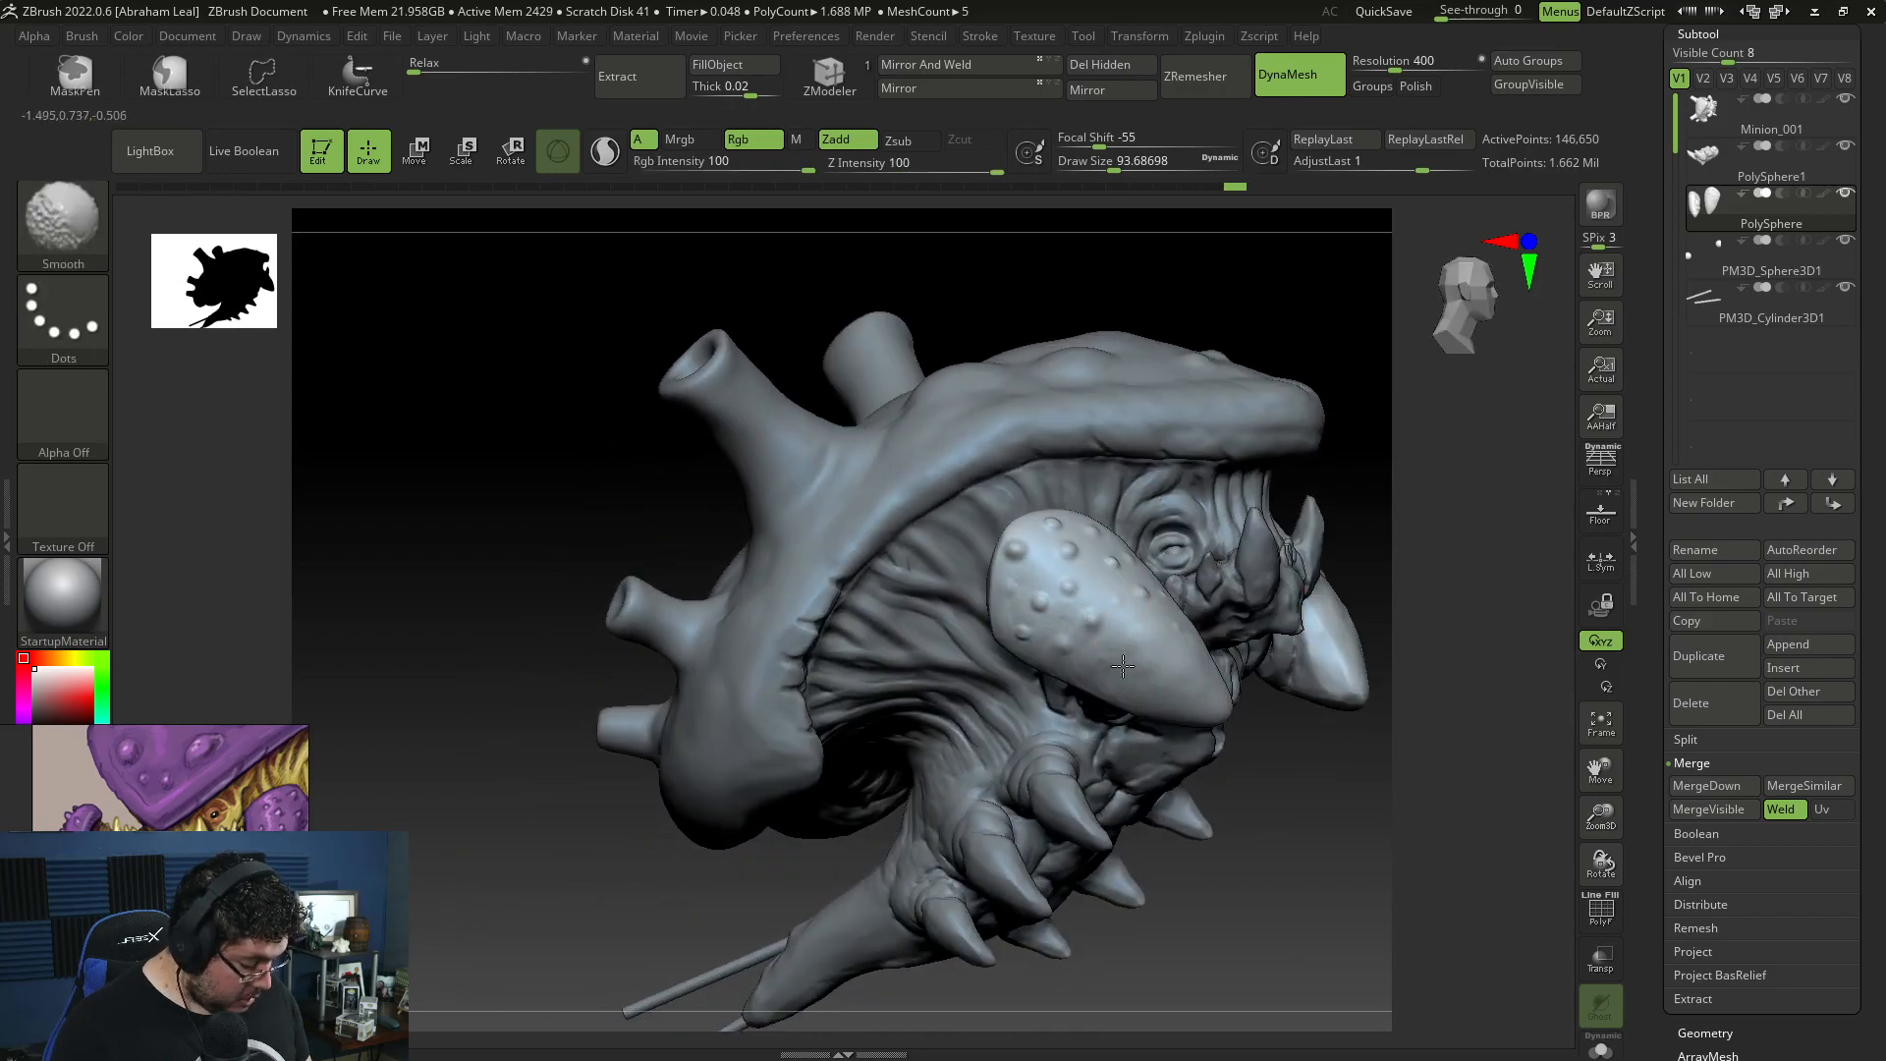
pyautogui.moveTo(1200, 684)
pyautogui.mouseDown(button='right')
pyautogui.moveTo(1238, 766)
pyautogui.moveTo(1309, 799)
pyautogui.moveTo(785, 762)
pyautogui.mouseUp(button='right')
pyautogui.moveTo(1201, 755); pyautogui.dragTo(1271, 767, button='right')
# Step: Select the eyeball and adjust its placement in the socket with the transform gizmo
pyautogui.keyDown('alt'); pyautogui.click(1110, 402); pyautogui.keyUp('alt')
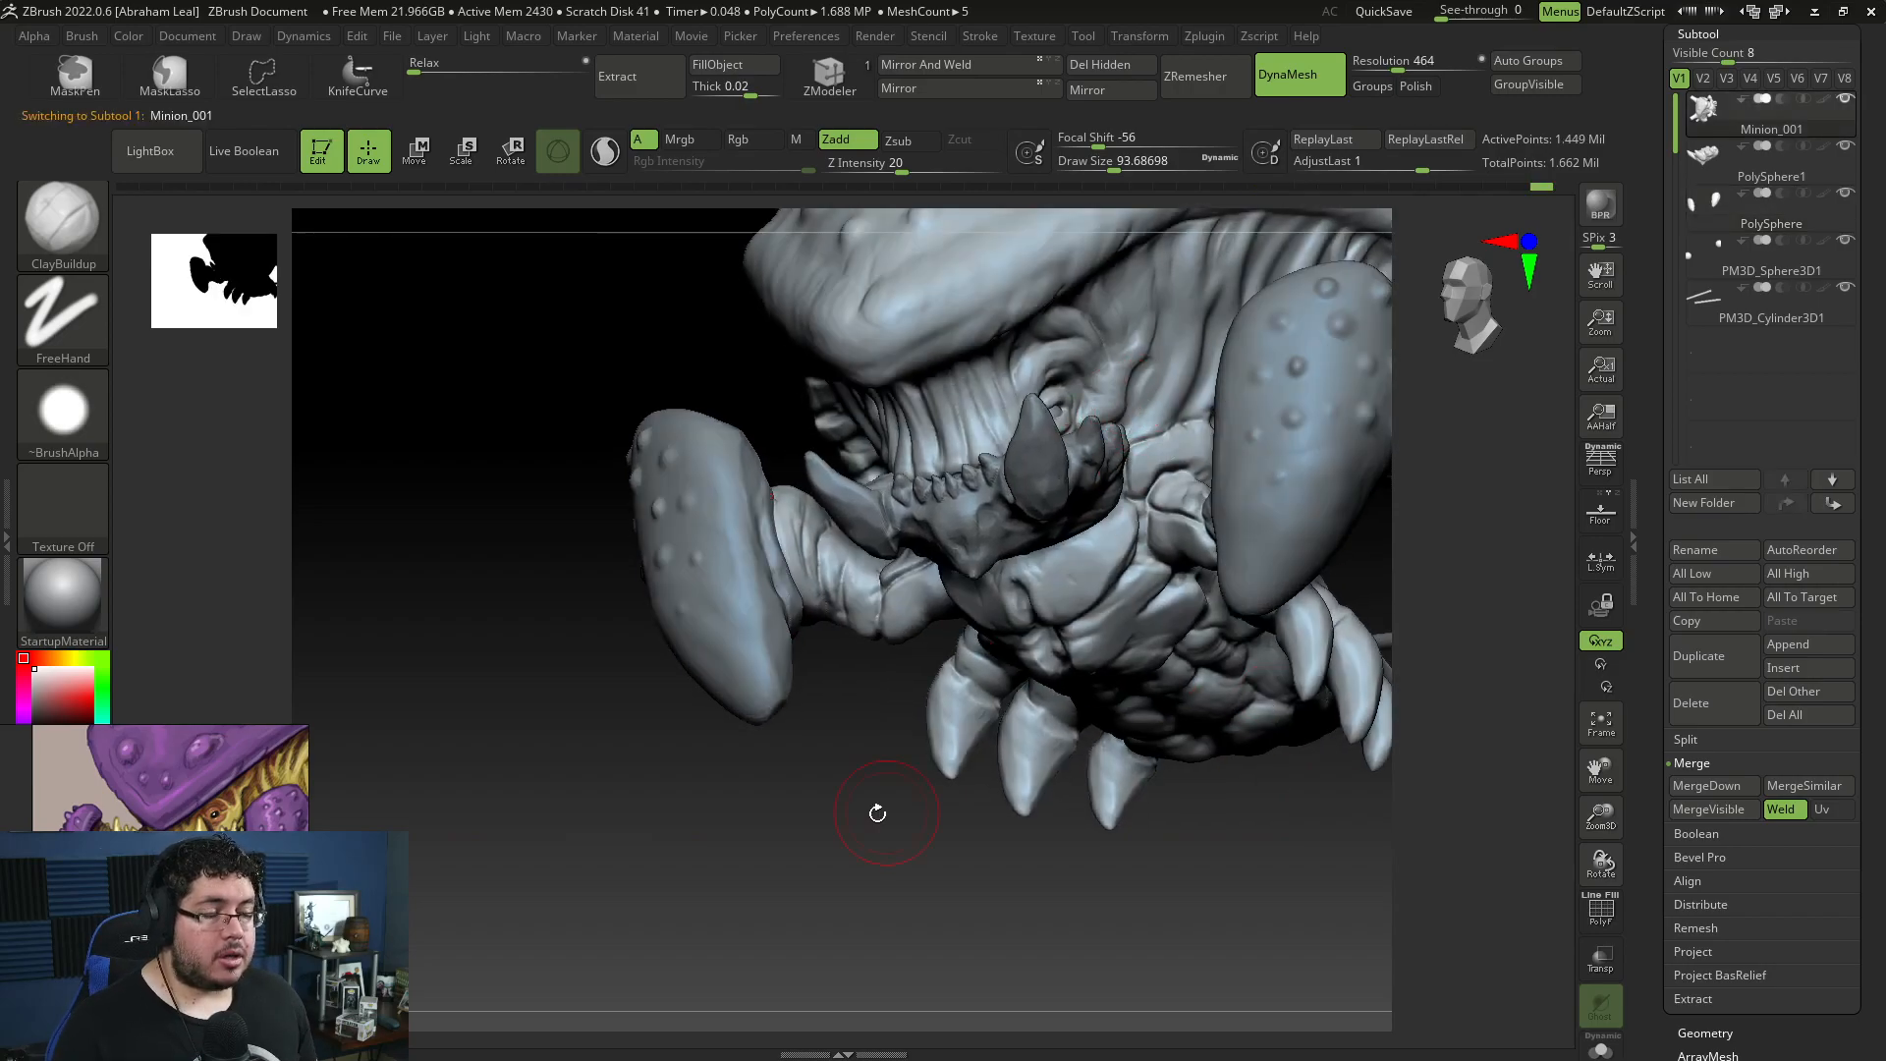
pyautogui.moveTo(880, 816); pyautogui.dragTo(815, 841, button='right')
pyautogui.press('space')
pyautogui.moveTo(1051, 404); pyautogui.dragTo(1039, 406)
pyautogui.keyDown('alt'); pyautogui.click(1043, 416); pyautogui.keyUp('alt')
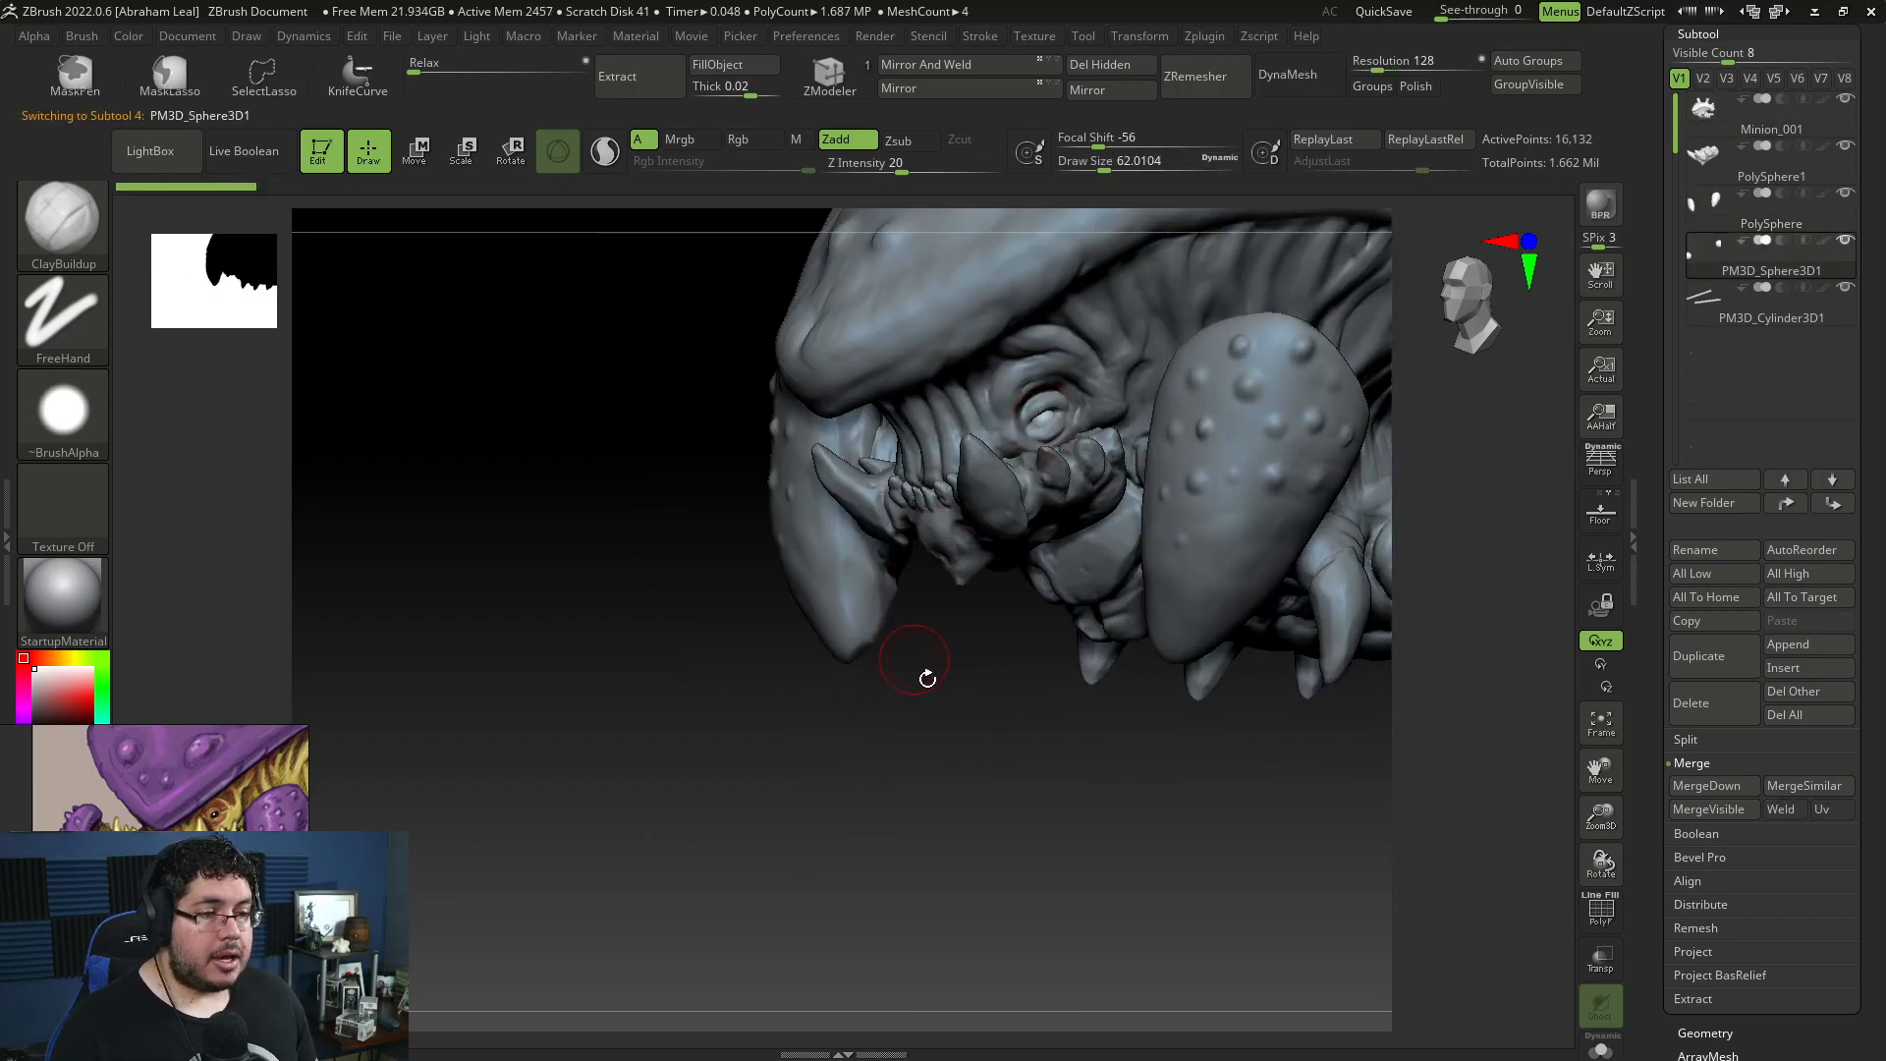
pyautogui.keyDown('ctrl'); pyautogui.moveTo(922, 674); pyautogui.dragTo(967, 684, button='right'); pyautogui.keyUp('ctrl')
pyautogui.press('w')
pyautogui.moveTo(1042, 426); pyautogui.dragTo(1057, 425)
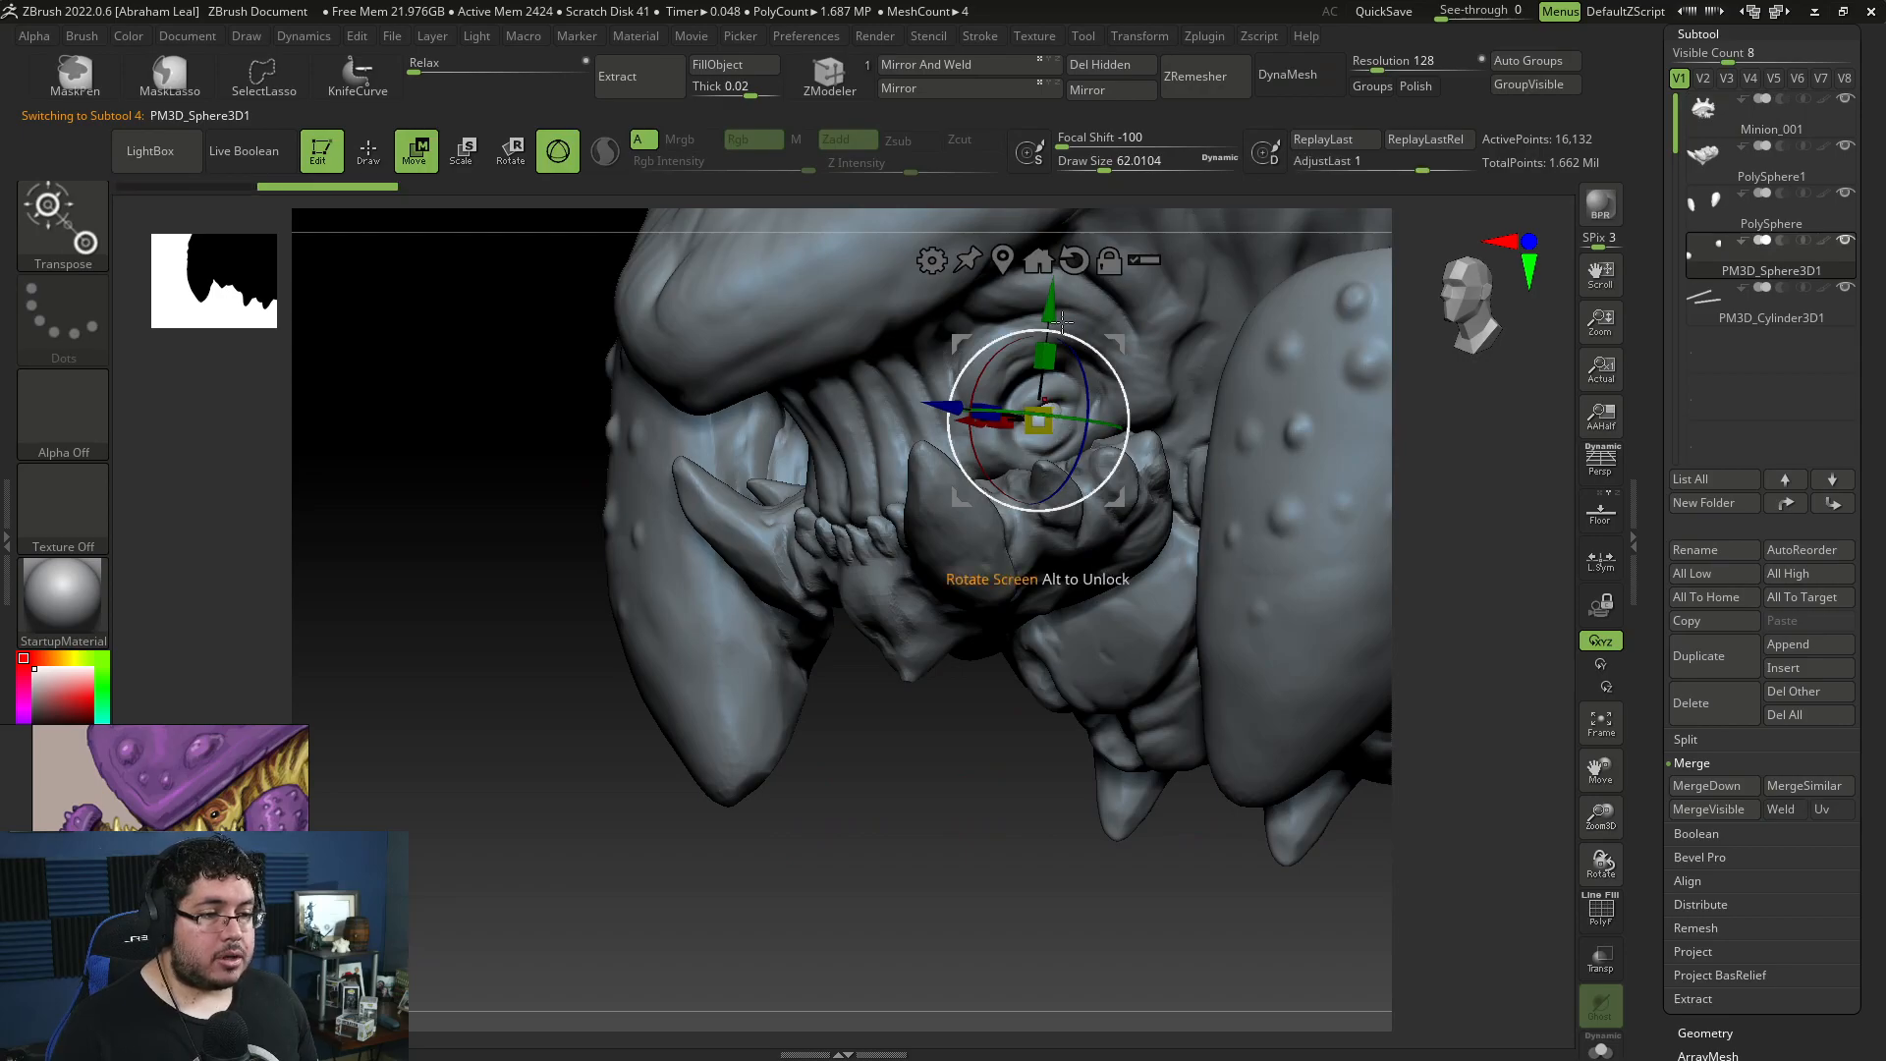
pyautogui.press('q')
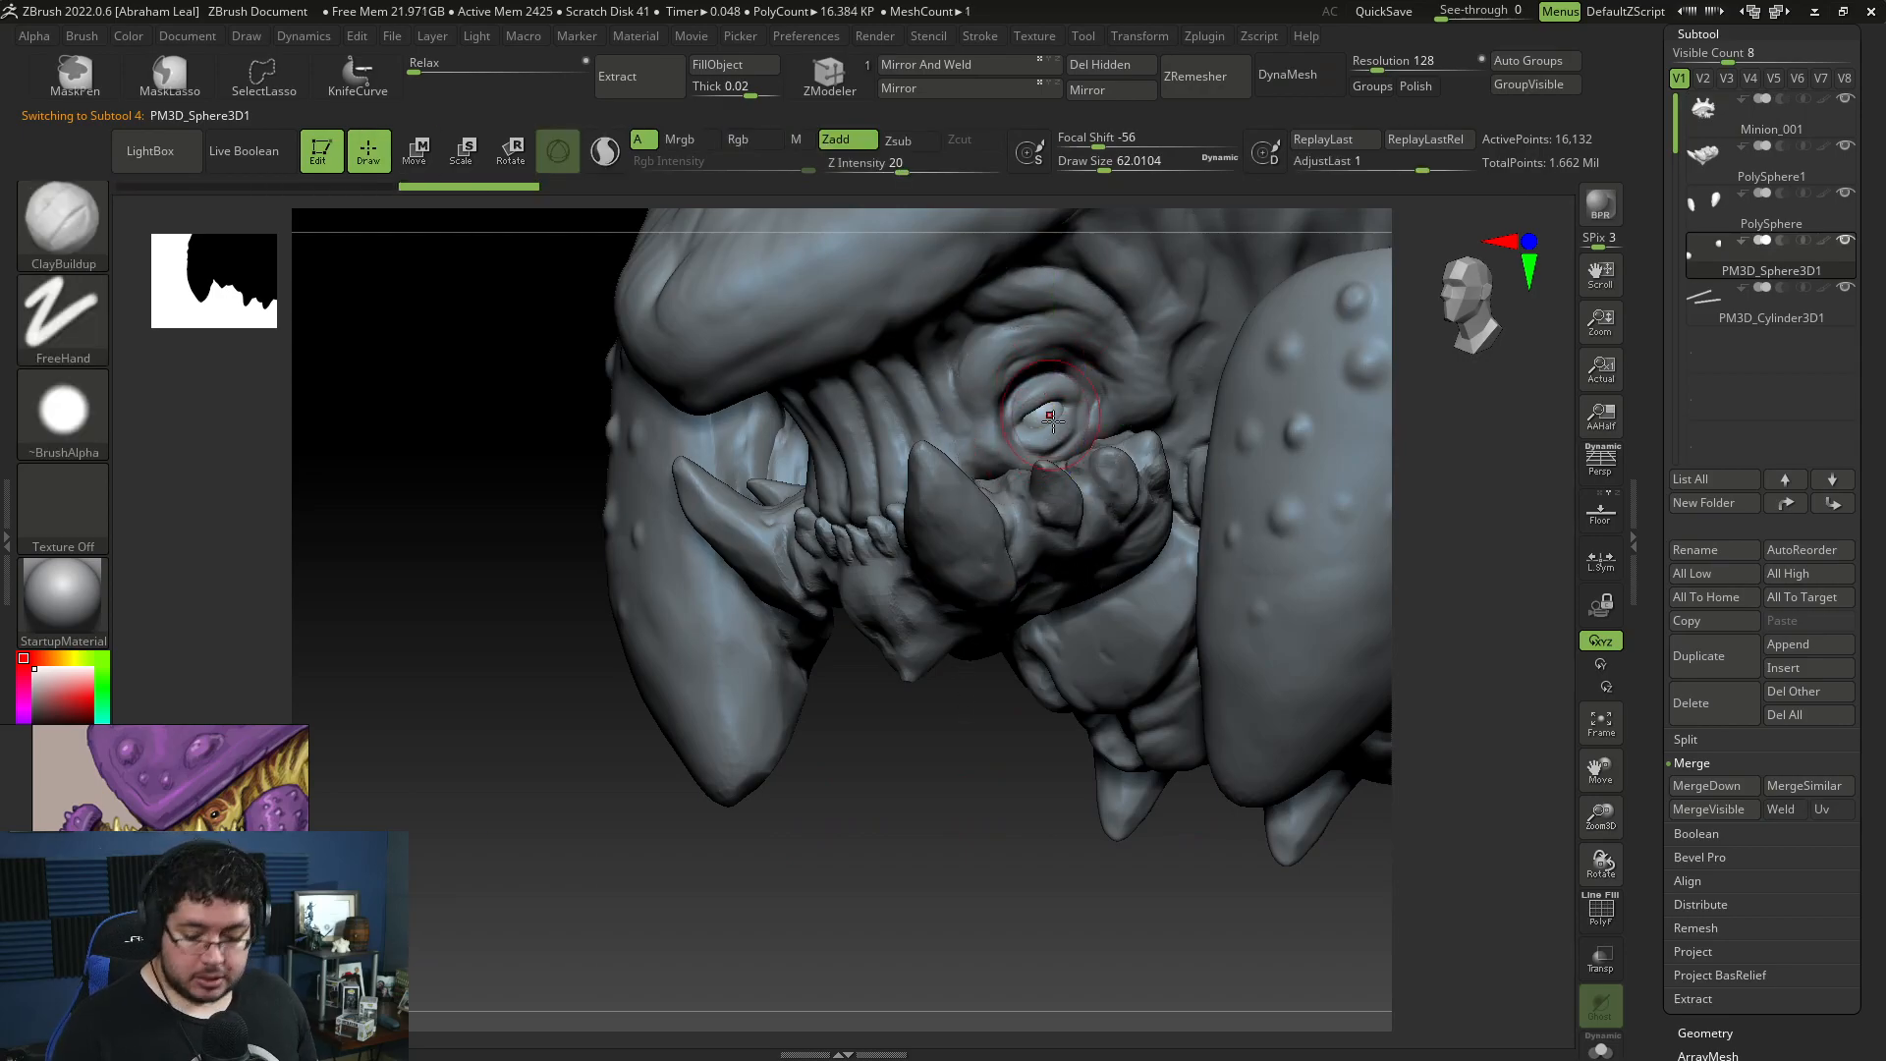
# Step: Carve wrinkles into the brow and the skin around the eye on the body mesh with DamStandard at draw size about 25
pyautogui.press('b')
pyautogui.press('d')
pyautogui.press('s')
pyautogui.press('space')
pyautogui.moveTo(1061, 390); pyautogui.dragTo(1048, 390)
pyautogui.keyDown('alt'); pyautogui.click(1047, 388); pyautogui.keyUp('alt')
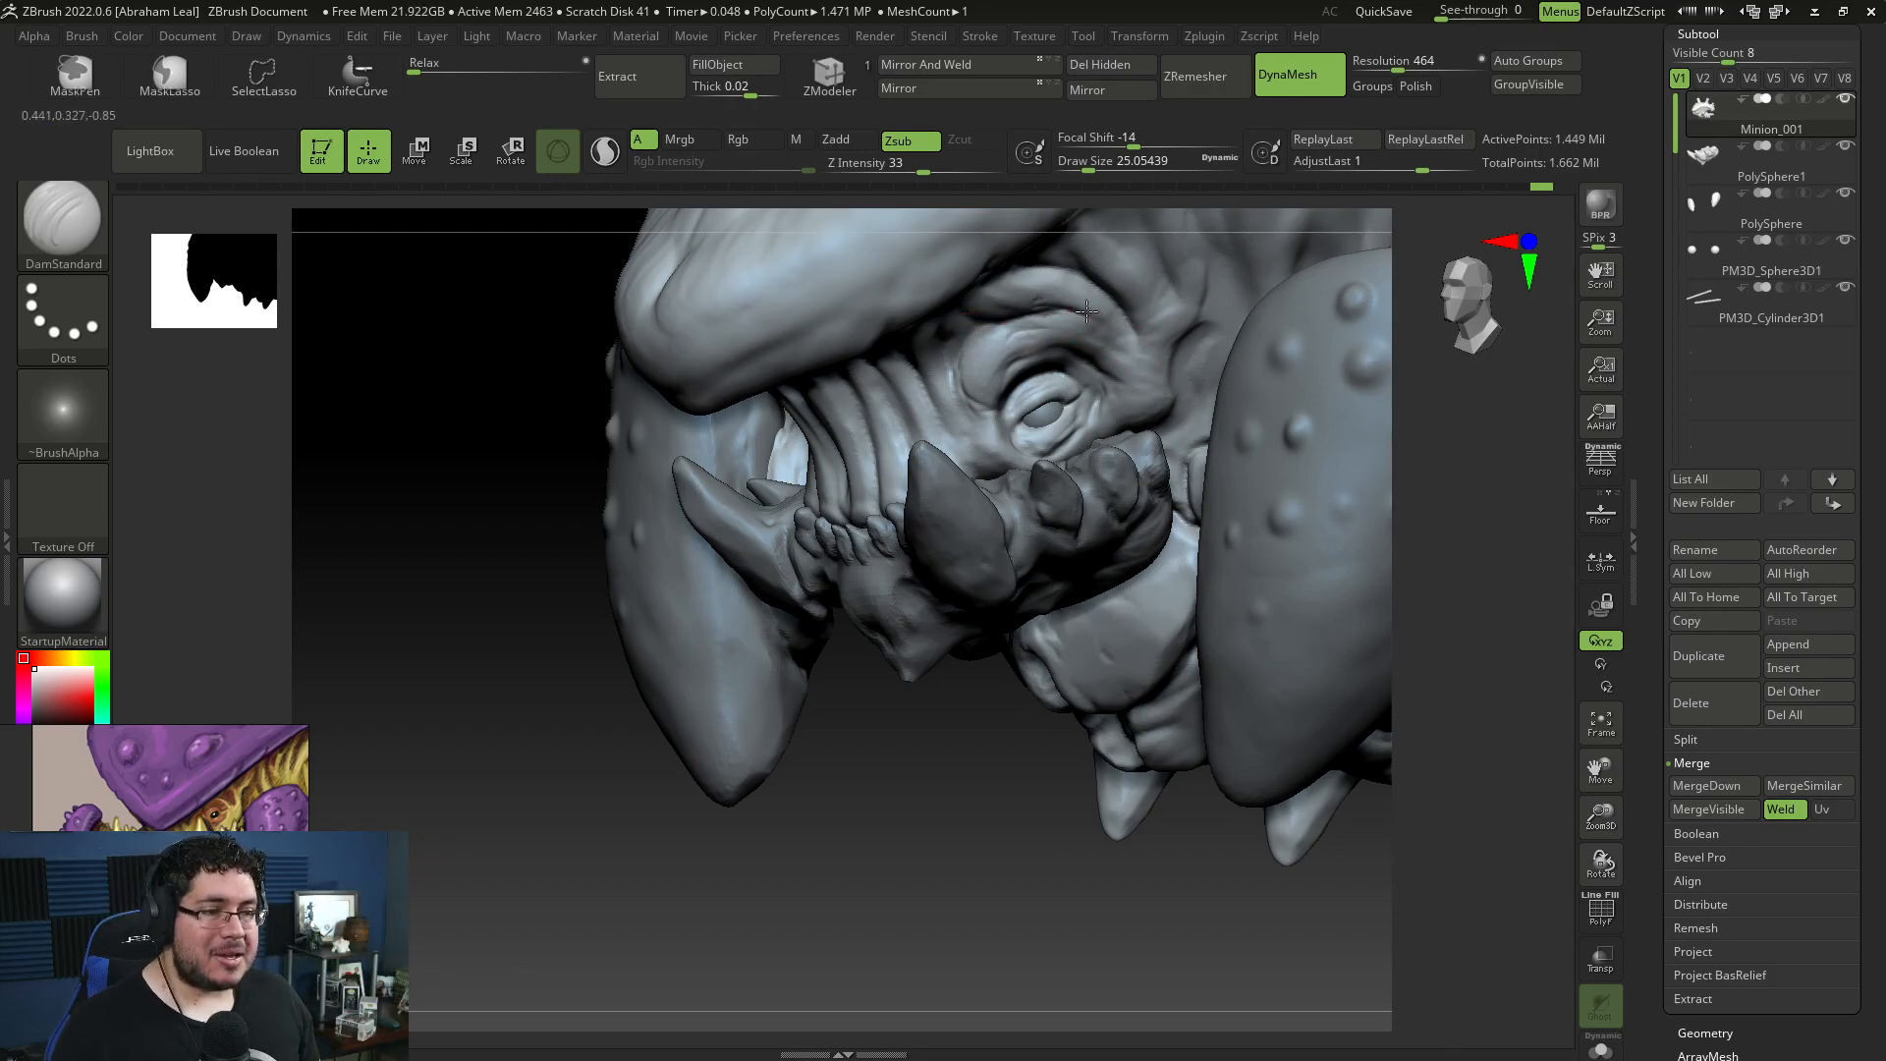
pyautogui.moveTo(952, 736); pyautogui.dragTo(940, 371)
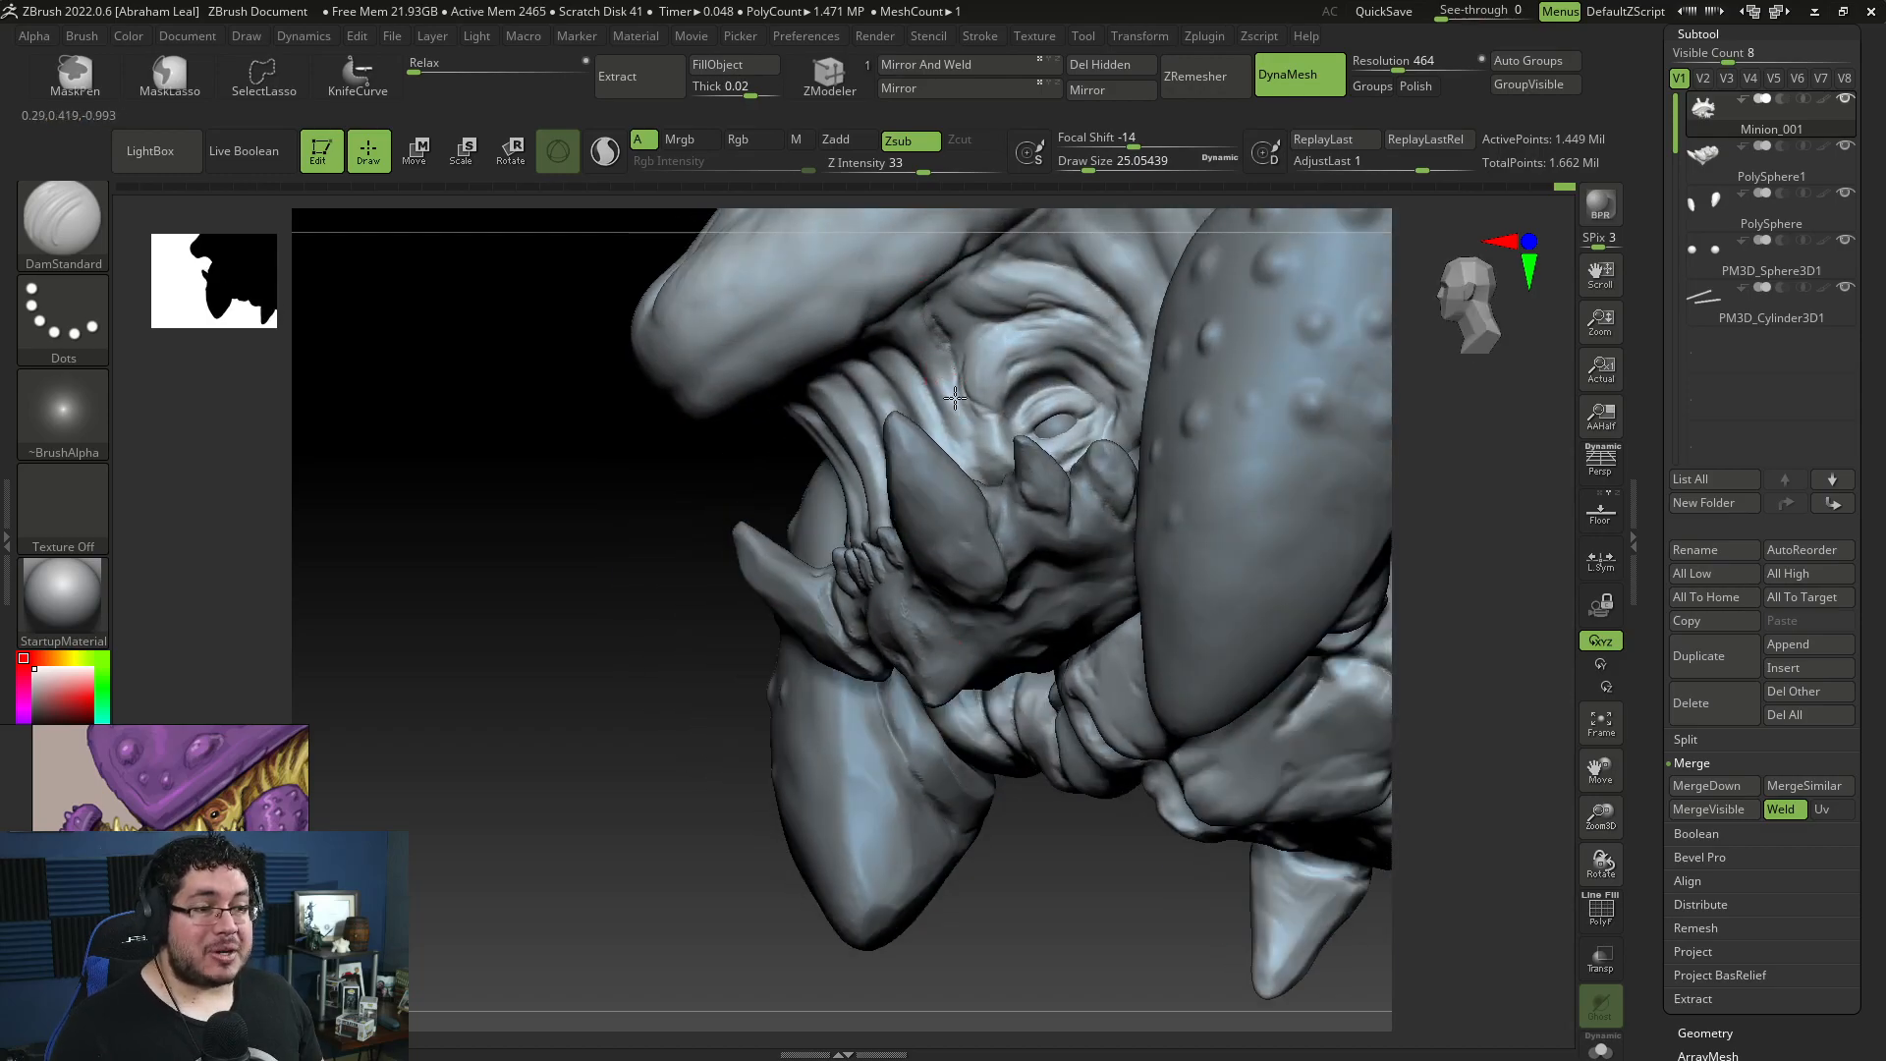
# Step: Build up the facial folds between the eye and the shell rim with ClayBuildup at draw sizes about 39 to 65
pyautogui.press('b')
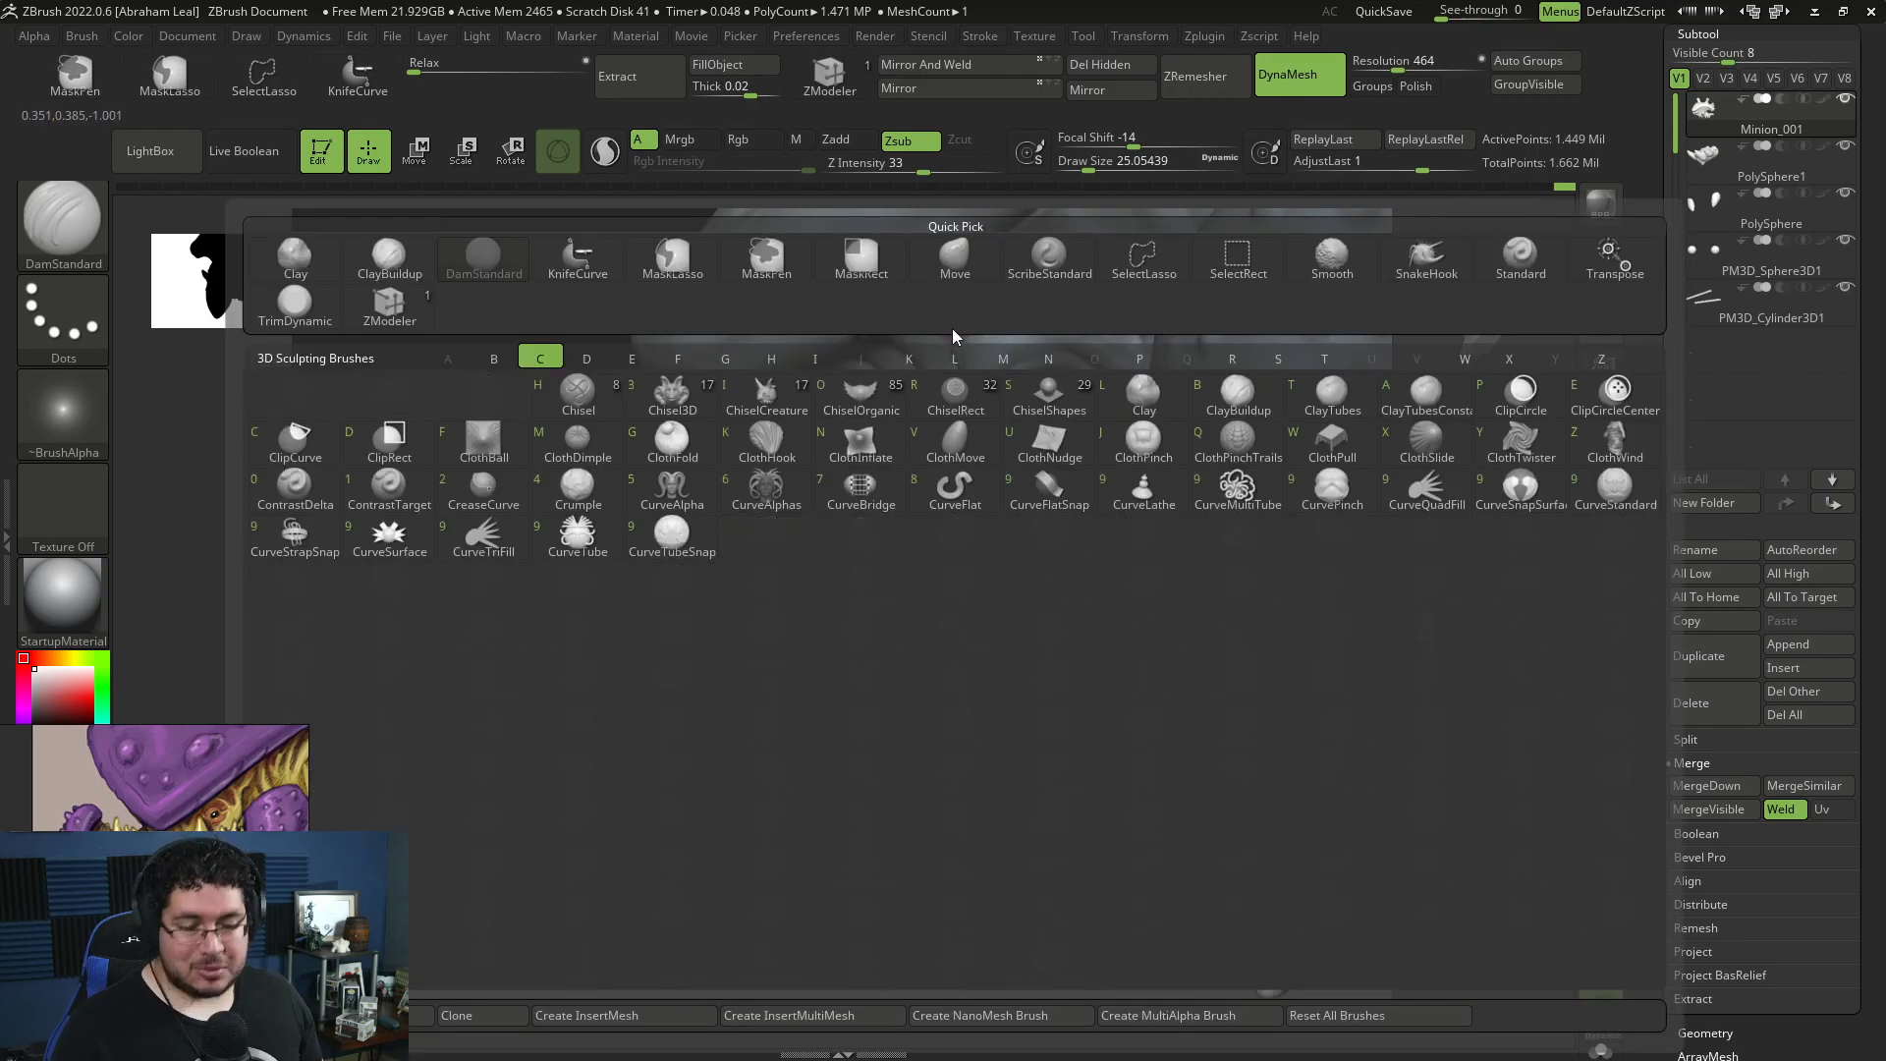
pyautogui.press('c')
pyautogui.press('b')
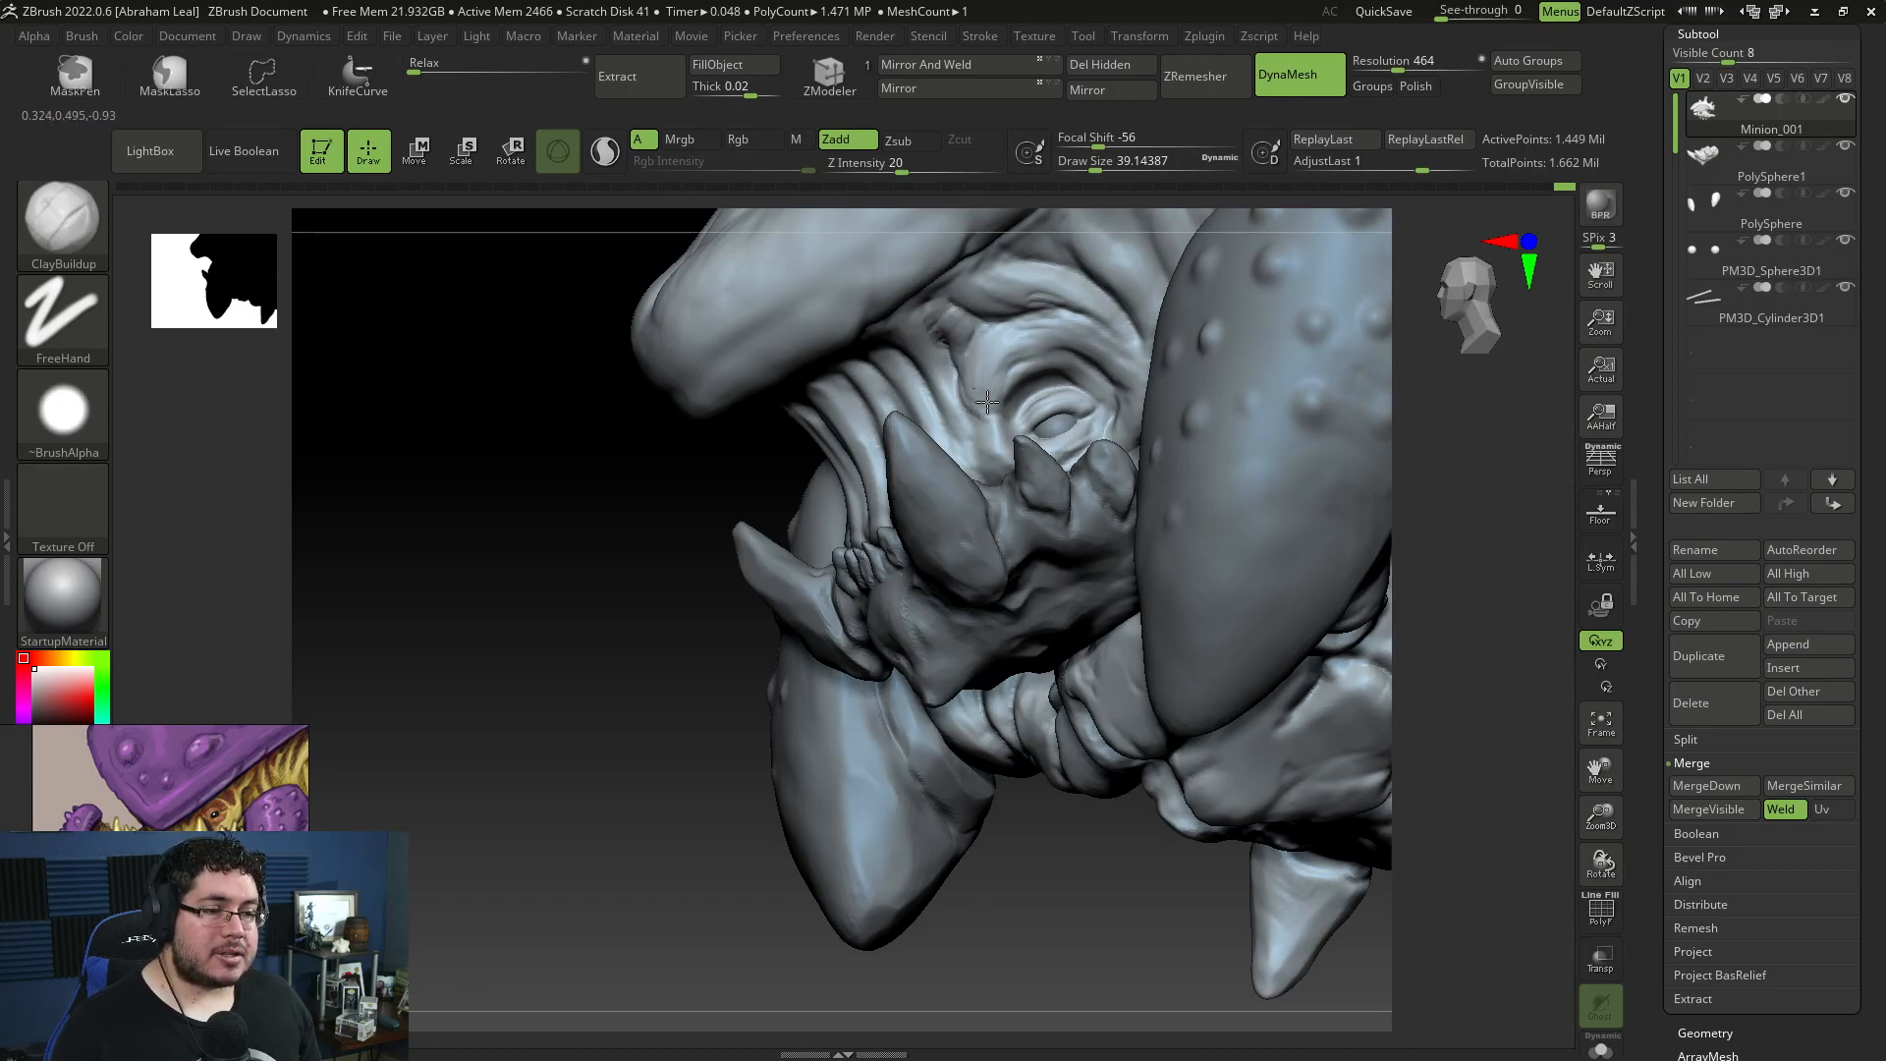
pyautogui.moveTo(793, 393); pyautogui.dragTo(870, 452)
pyautogui.press('space')
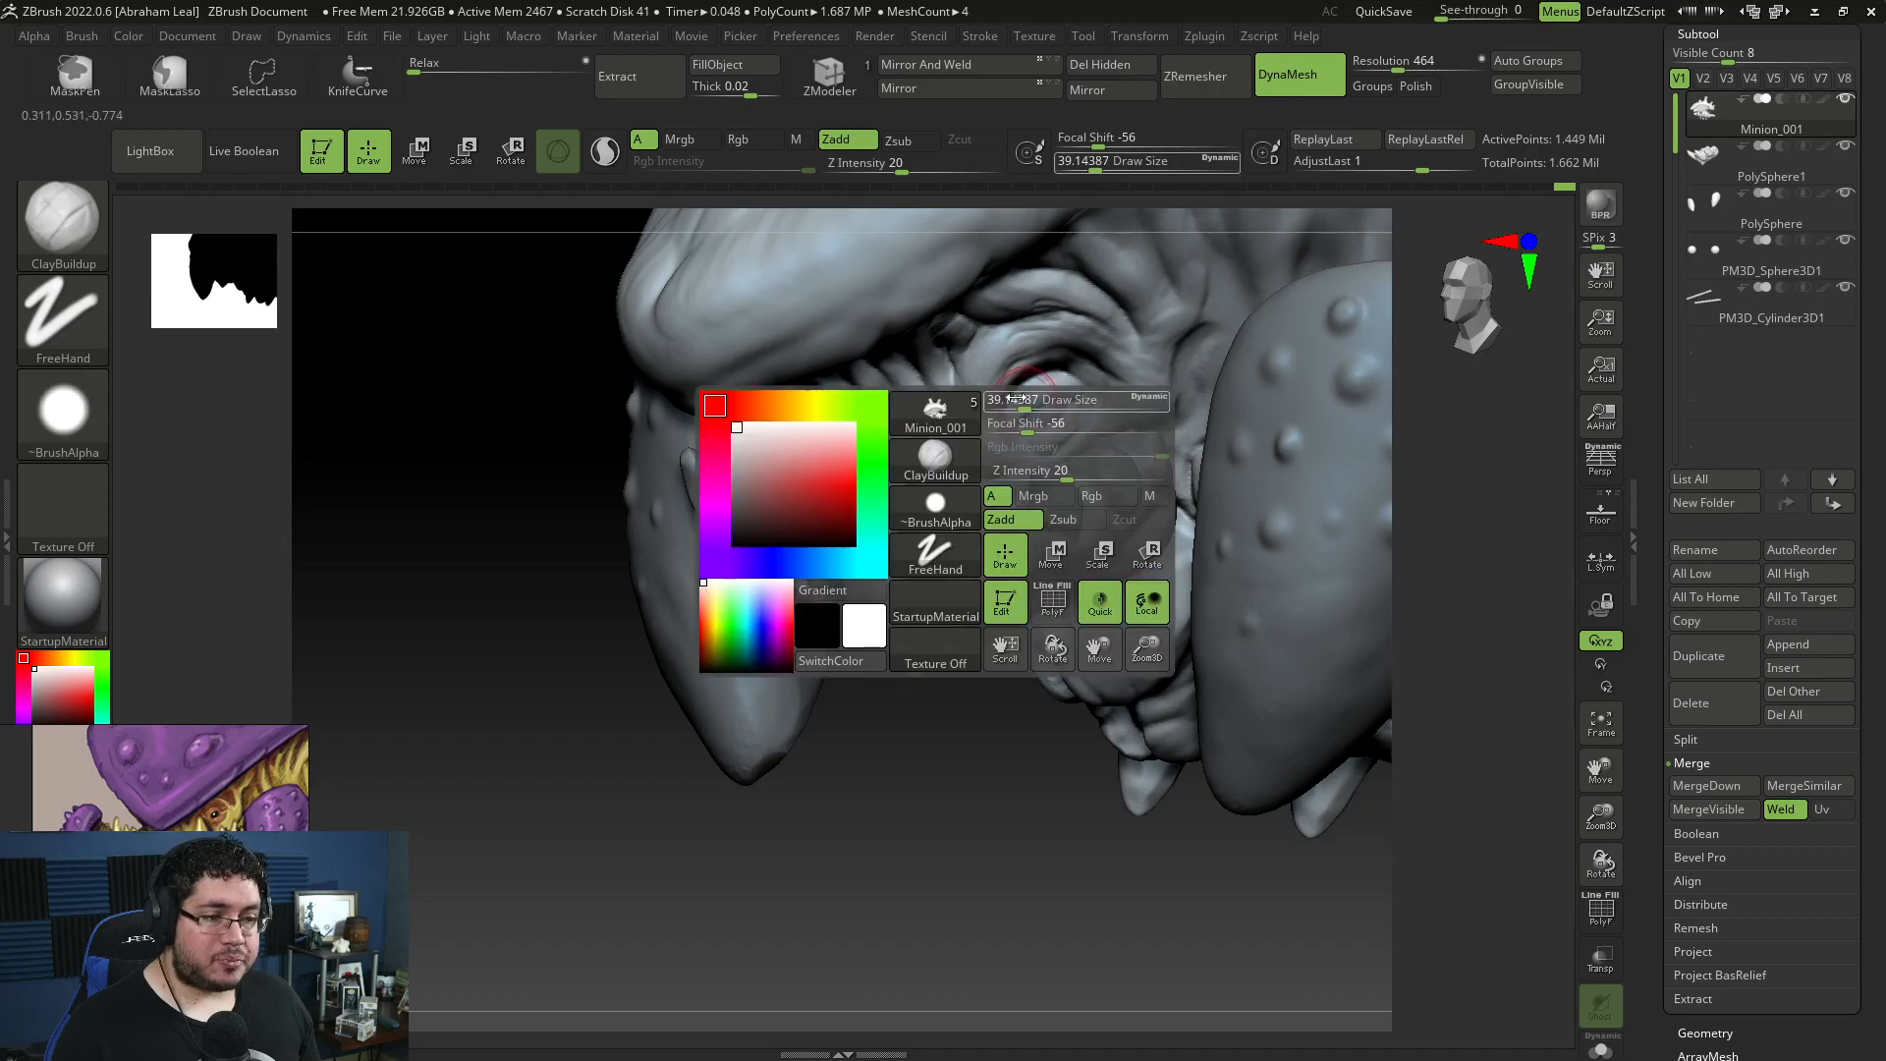
pyautogui.moveTo(1051, 712)
pyautogui.keyDown('alt'); pyautogui.mouseDown()
pyautogui.moveTo(1094, 664)
pyautogui.moveTo(1057, 716)
pyautogui.moveTo(1043, 825)
pyautogui.mouseUp(); pyautogui.keyUp('alt')
pyautogui.press('space')
pyautogui.moveTo(1028, 450); pyautogui.dragTo(1037, 450)
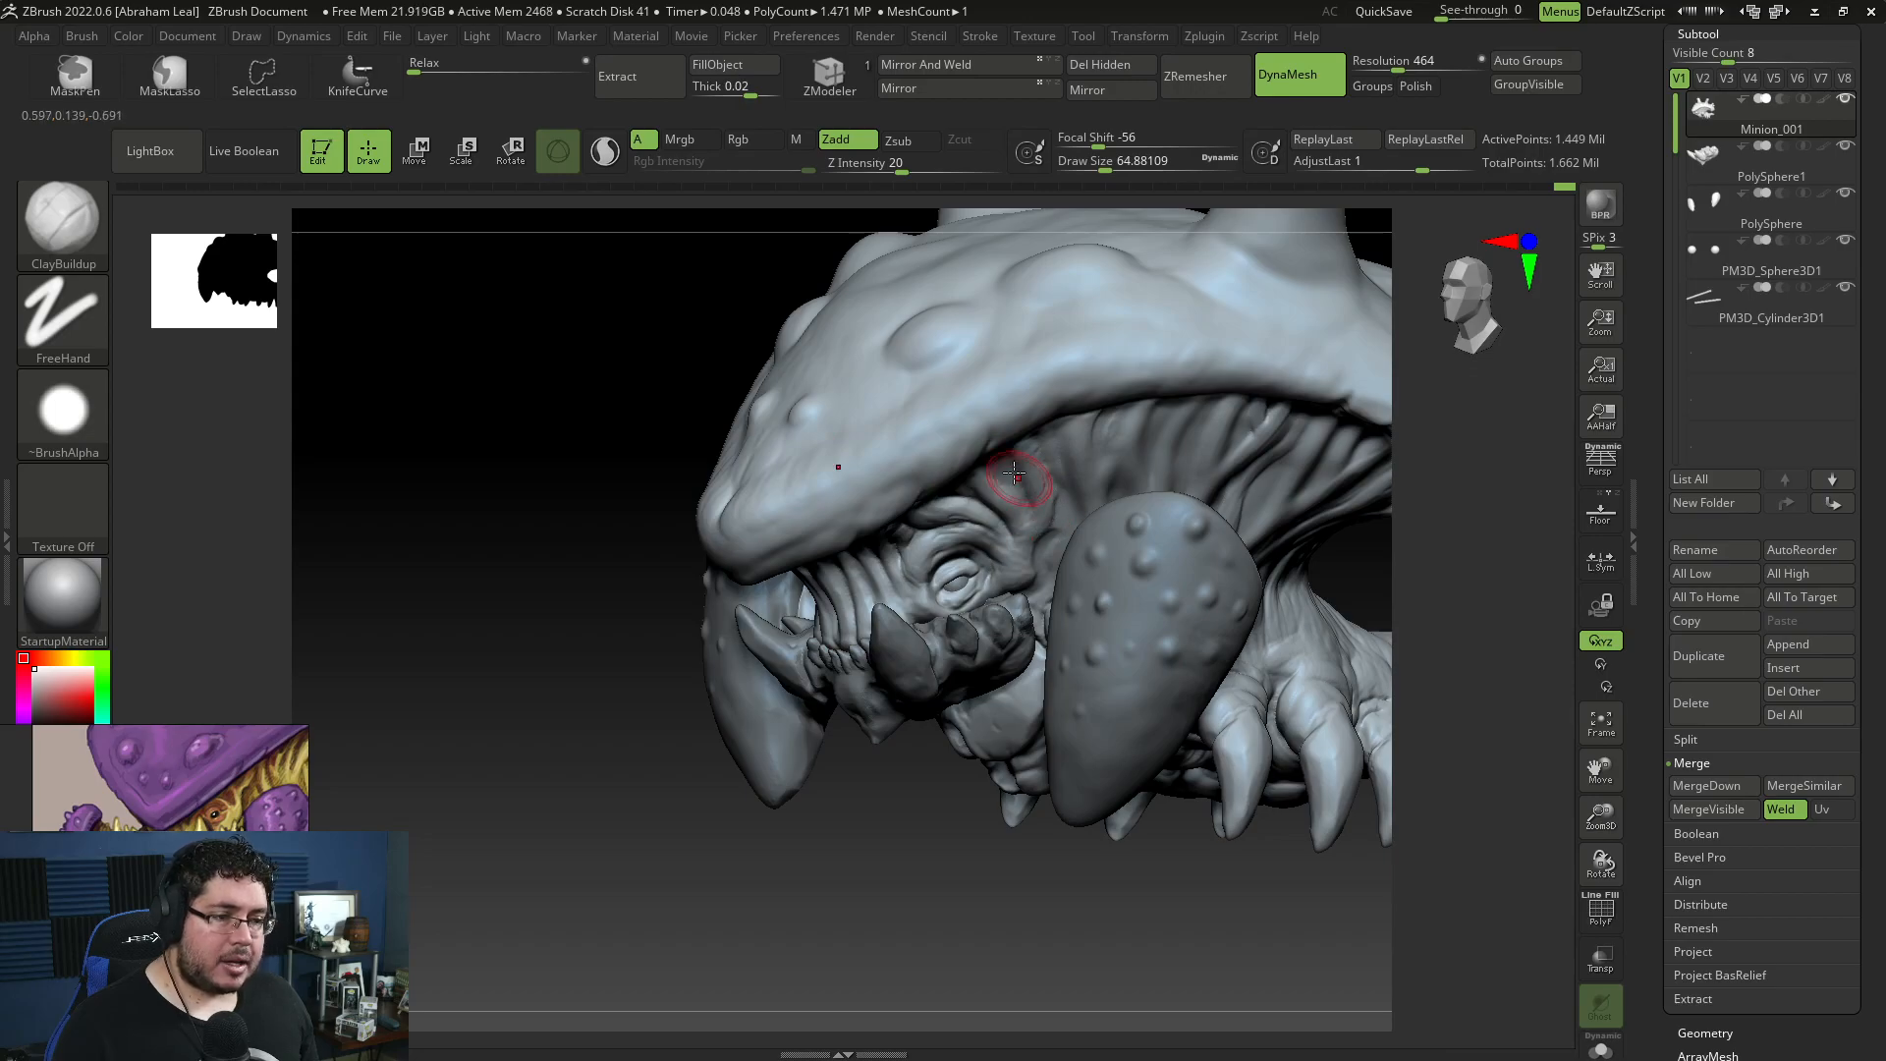
# Step: Carve creases into the body's side under the shell, behind the arm pad, with DamStandard at draw size about 65
pyautogui.press('b')
pyautogui.press('d')
pyautogui.press('s')
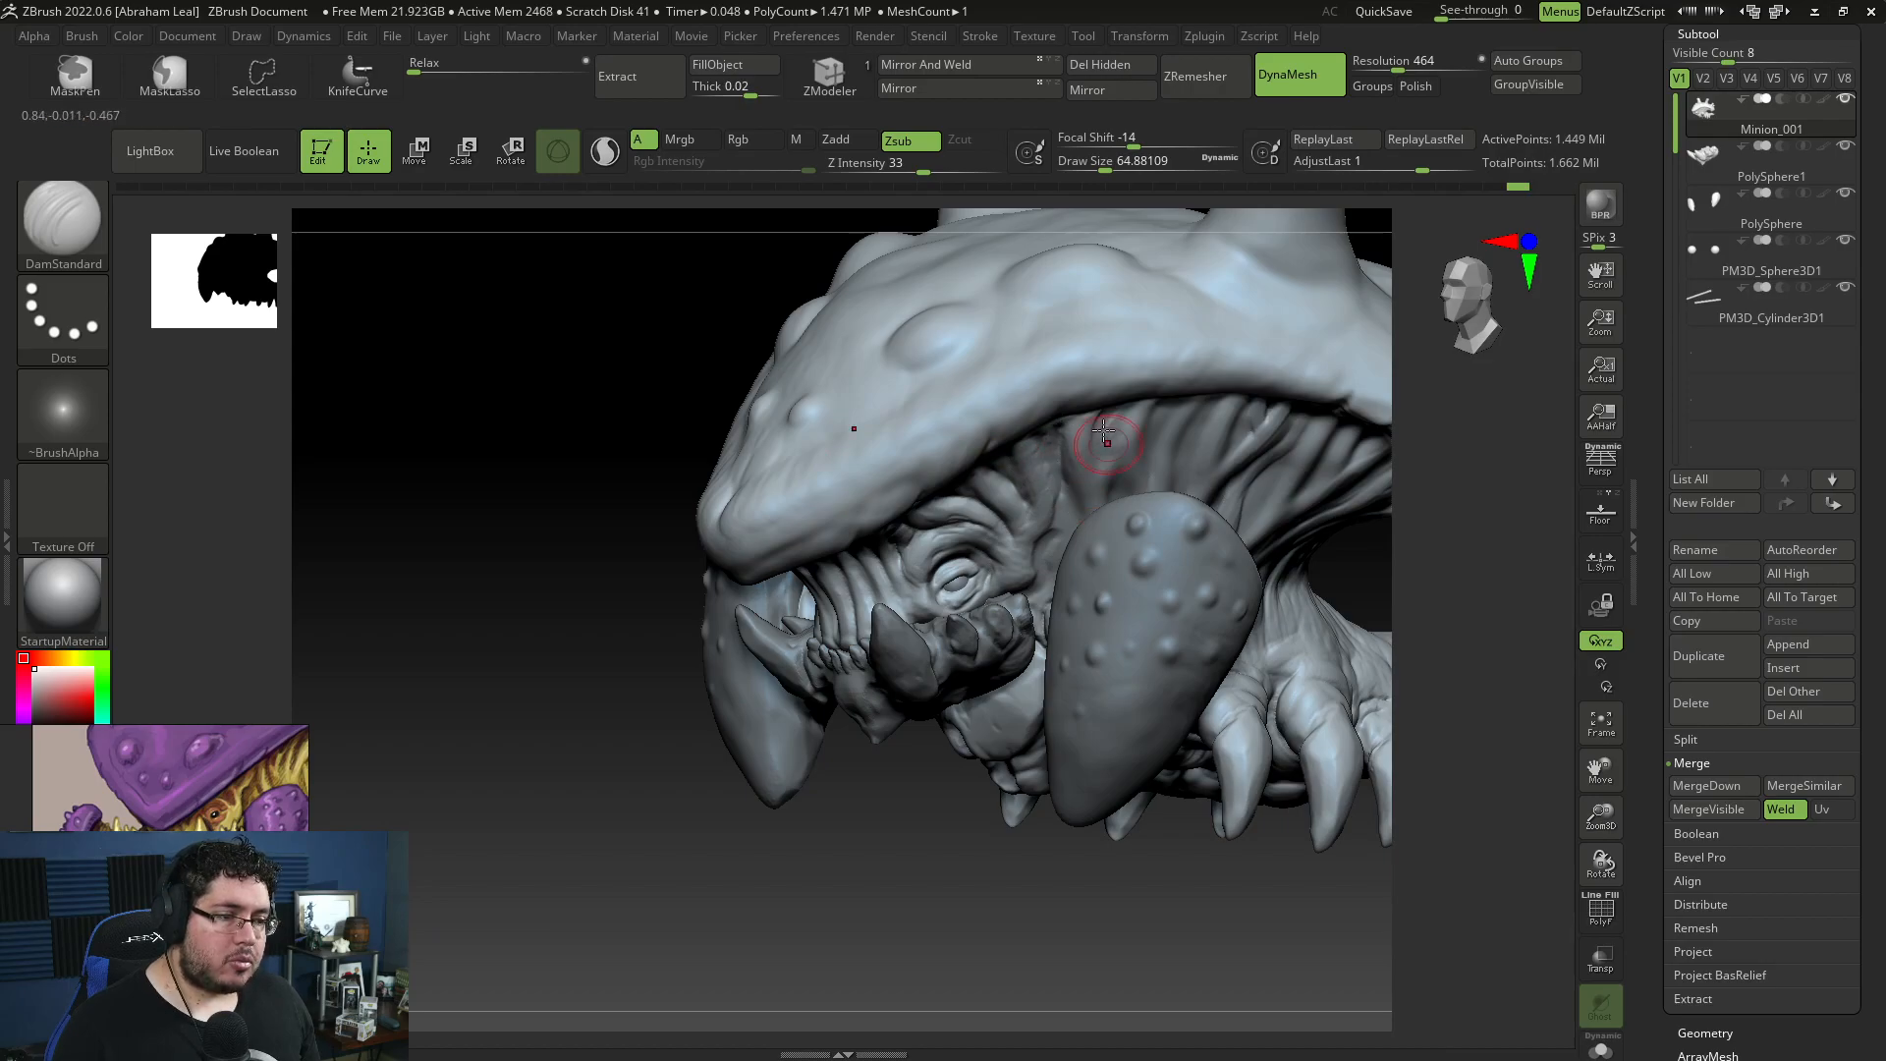
pyautogui.moveTo(1439, 649); pyautogui.dragTo(1169, 432)
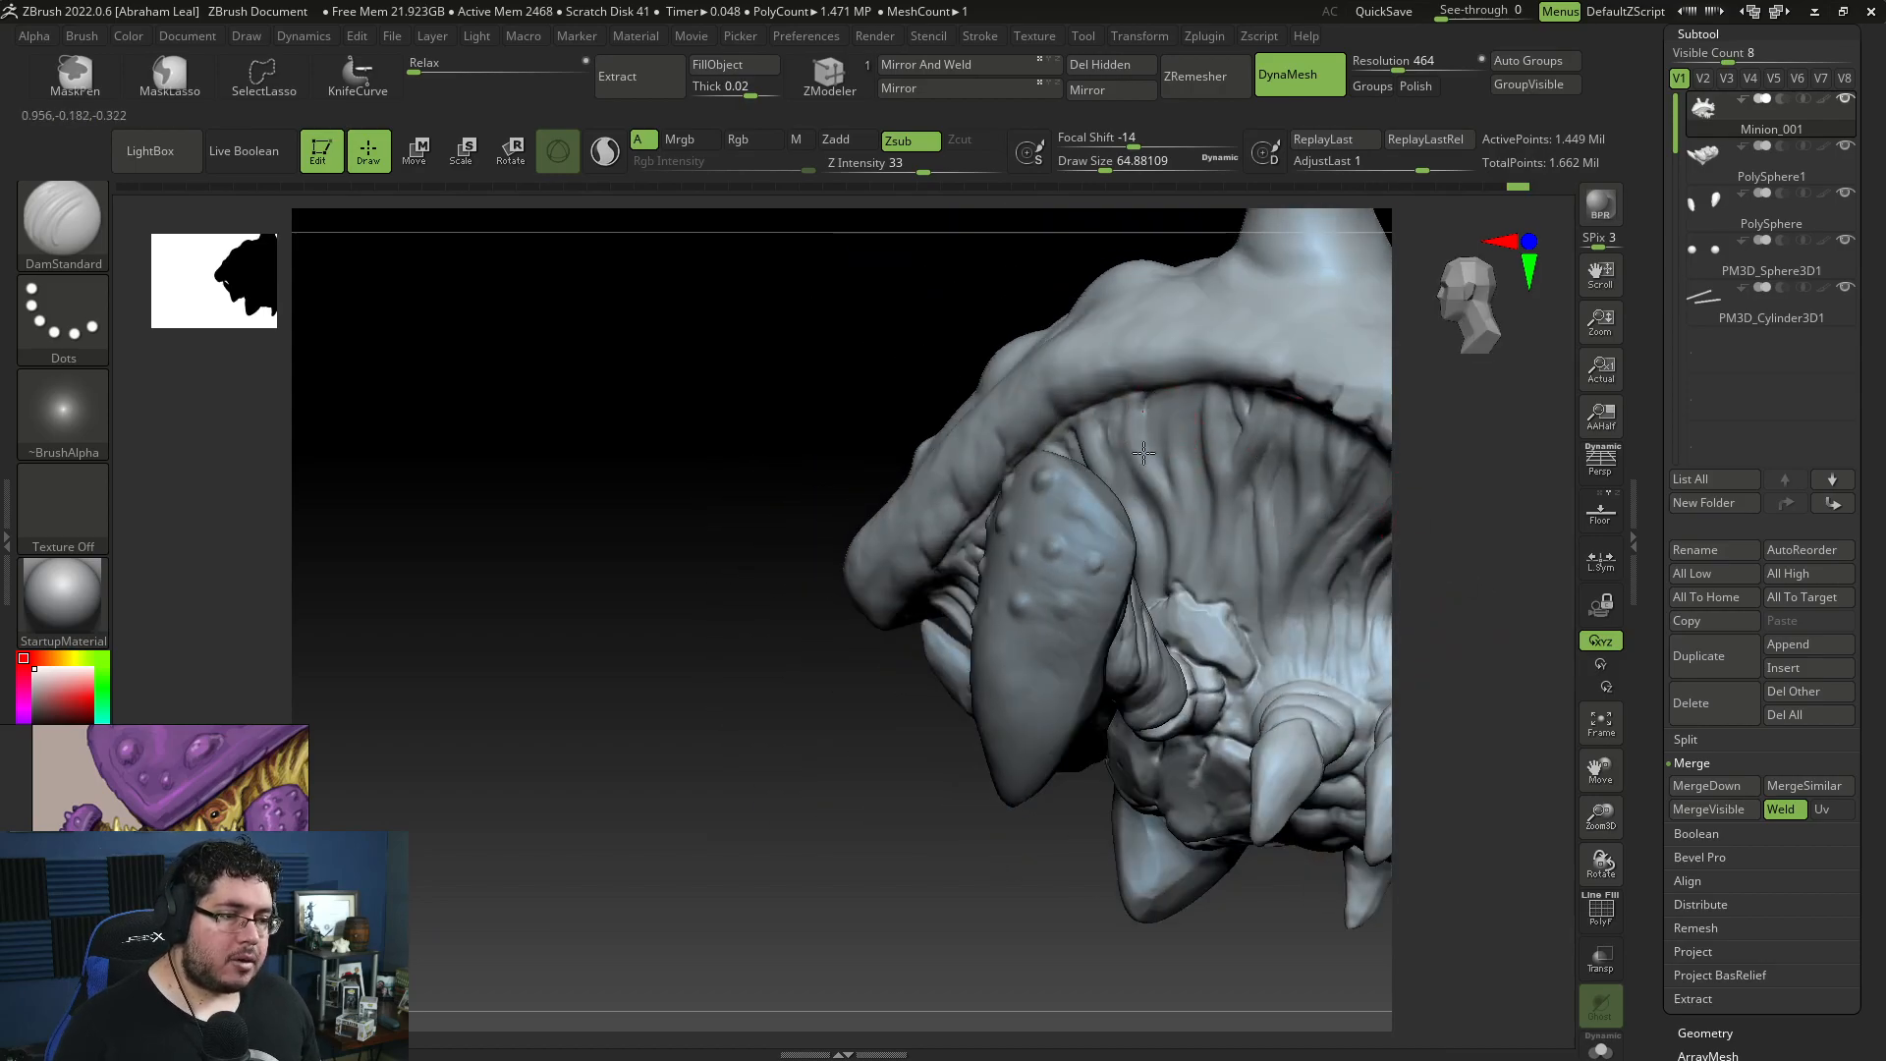
pyautogui.moveTo(1173, 501)
pyautogui.mouseDown()
pyautogui.moveTo(1161, 405)
pyautogui.moveTo(1200, 442)
pyautogui.moveTo(1201, 533)
pyautogui.mouseUp()
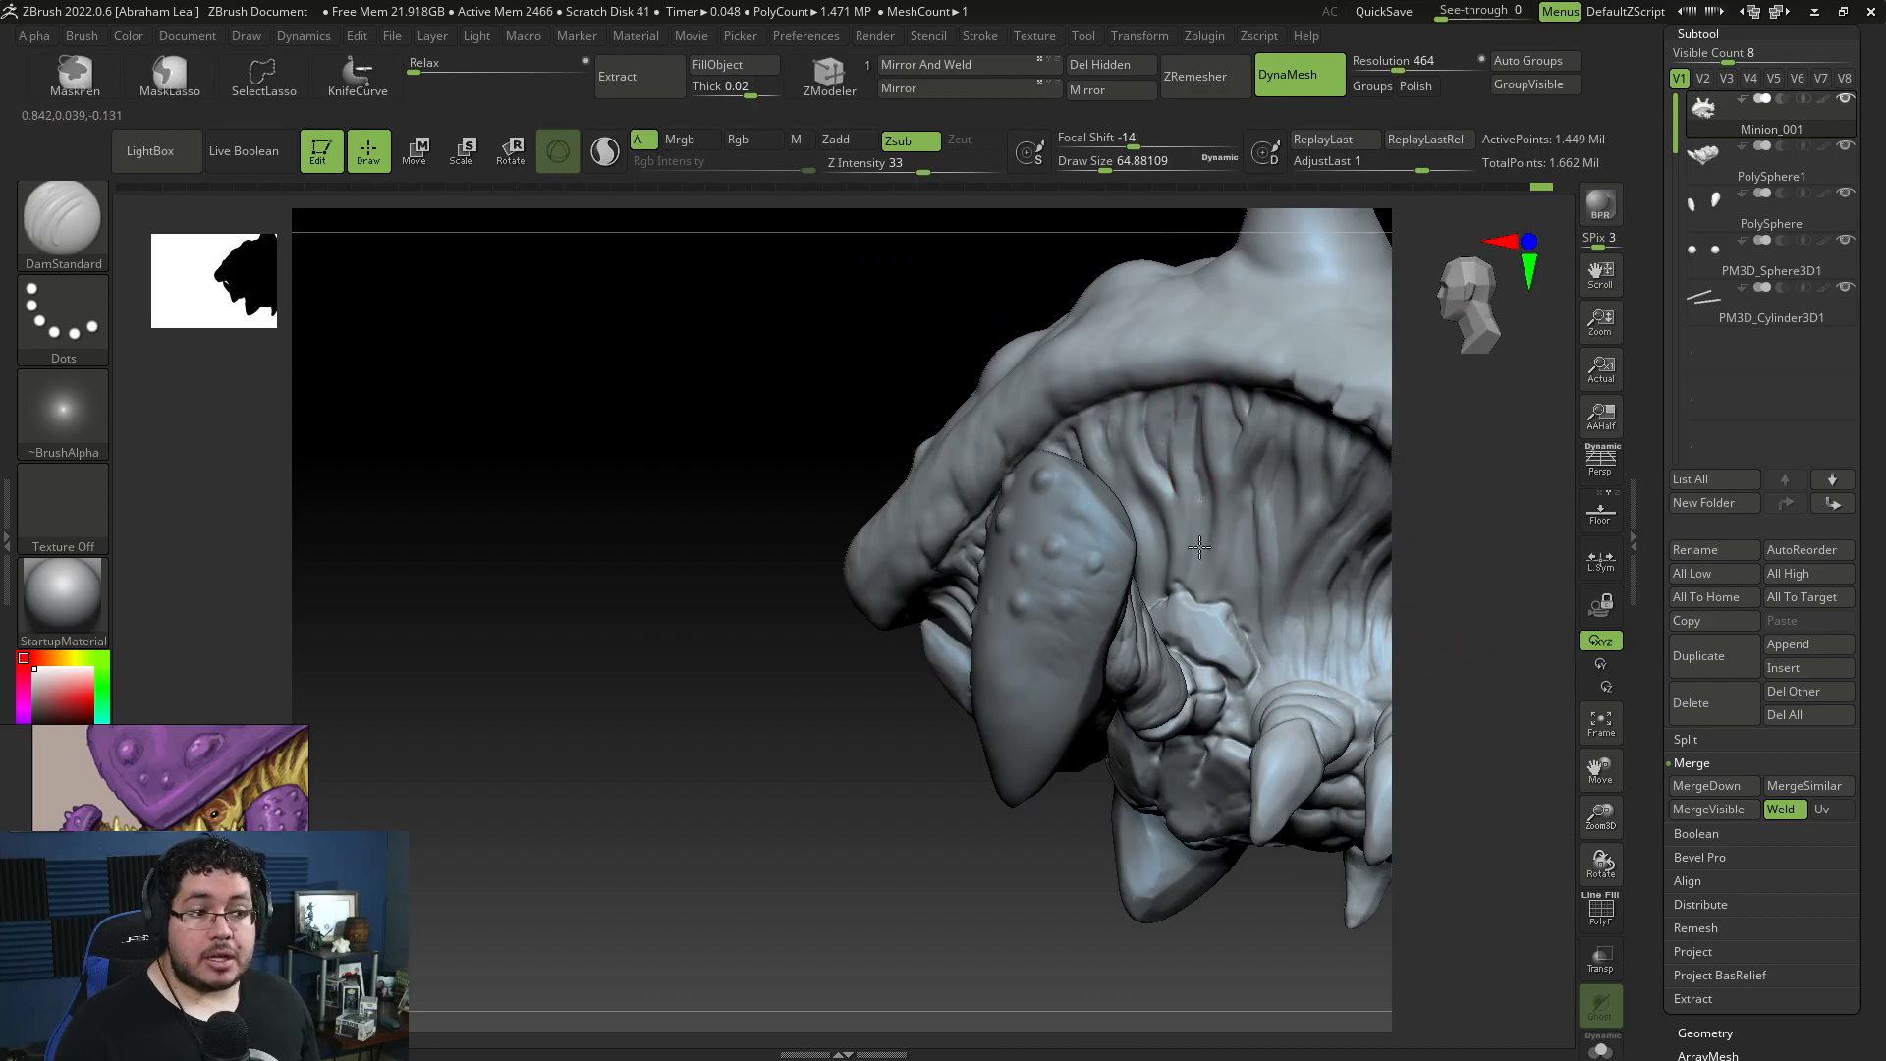
# Step: Build up the vertical skin folds under the shell behind the arm with ClayBuildup at draw sizes about 65 to 80
pyautogui.press('b')
pyautogui.press('c')
pyautogui.press('b')
pyautogui.press('space')
pyautogui.click(1168, 411)
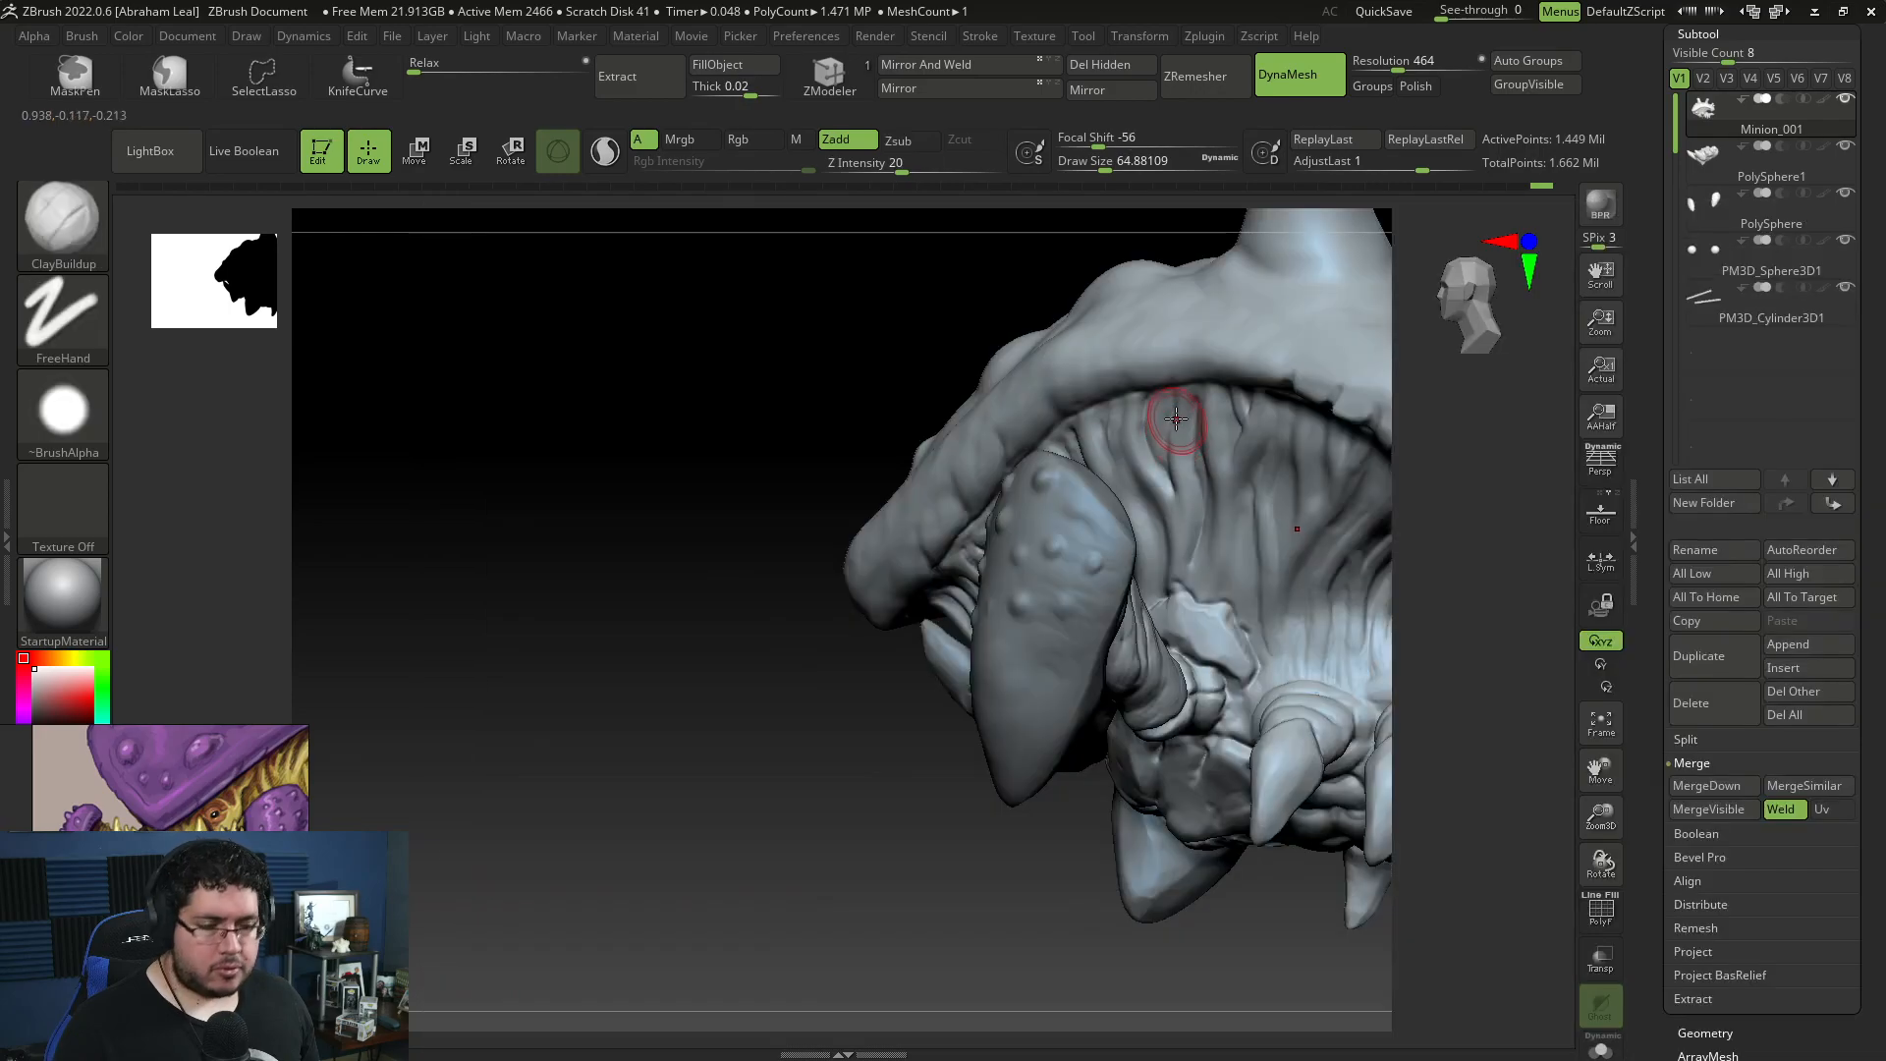
pyautogui.moveTo(1153, 465); pyautogui.dragTo(1169, 511)
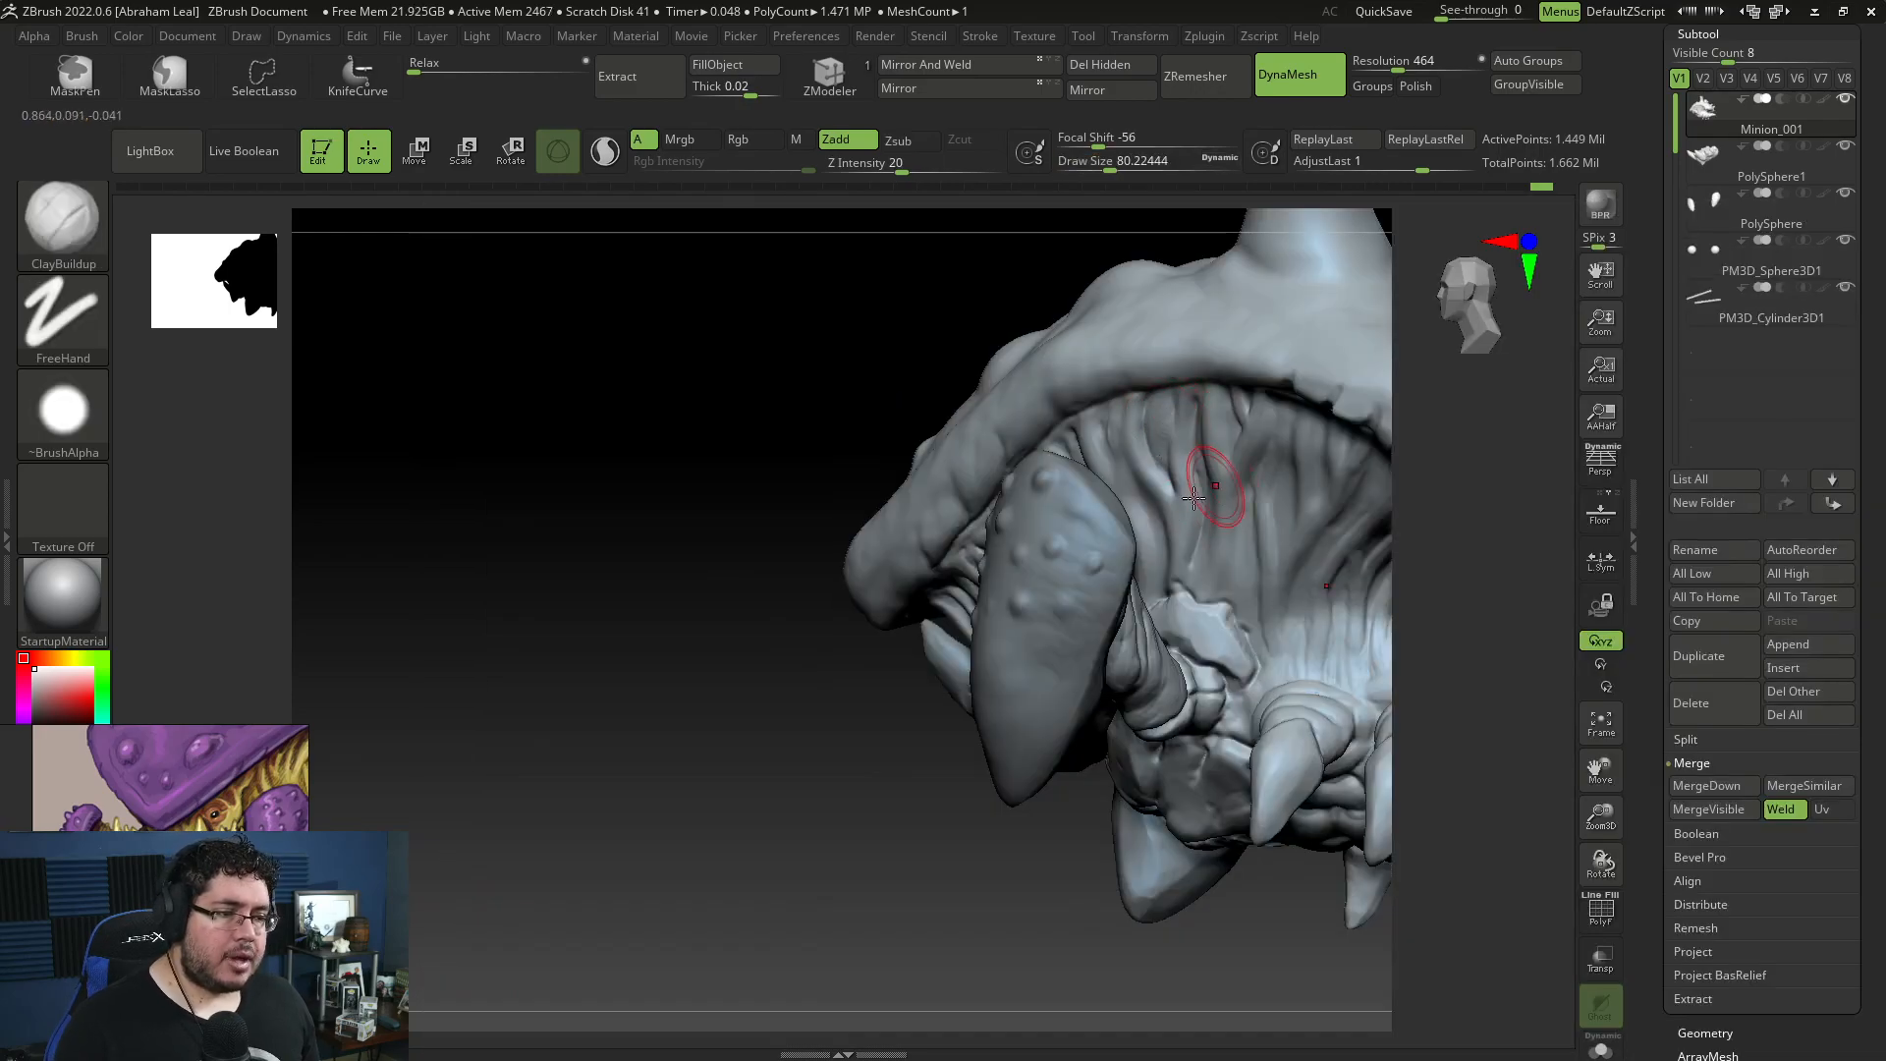
pyautogui.moveTo(1422, 579)
pyautogui.mouseDown()
pyautogui.moveTo(1471, 598)
pyautogui.moveTo(1107, 465)
pyautogui.mouseUp()
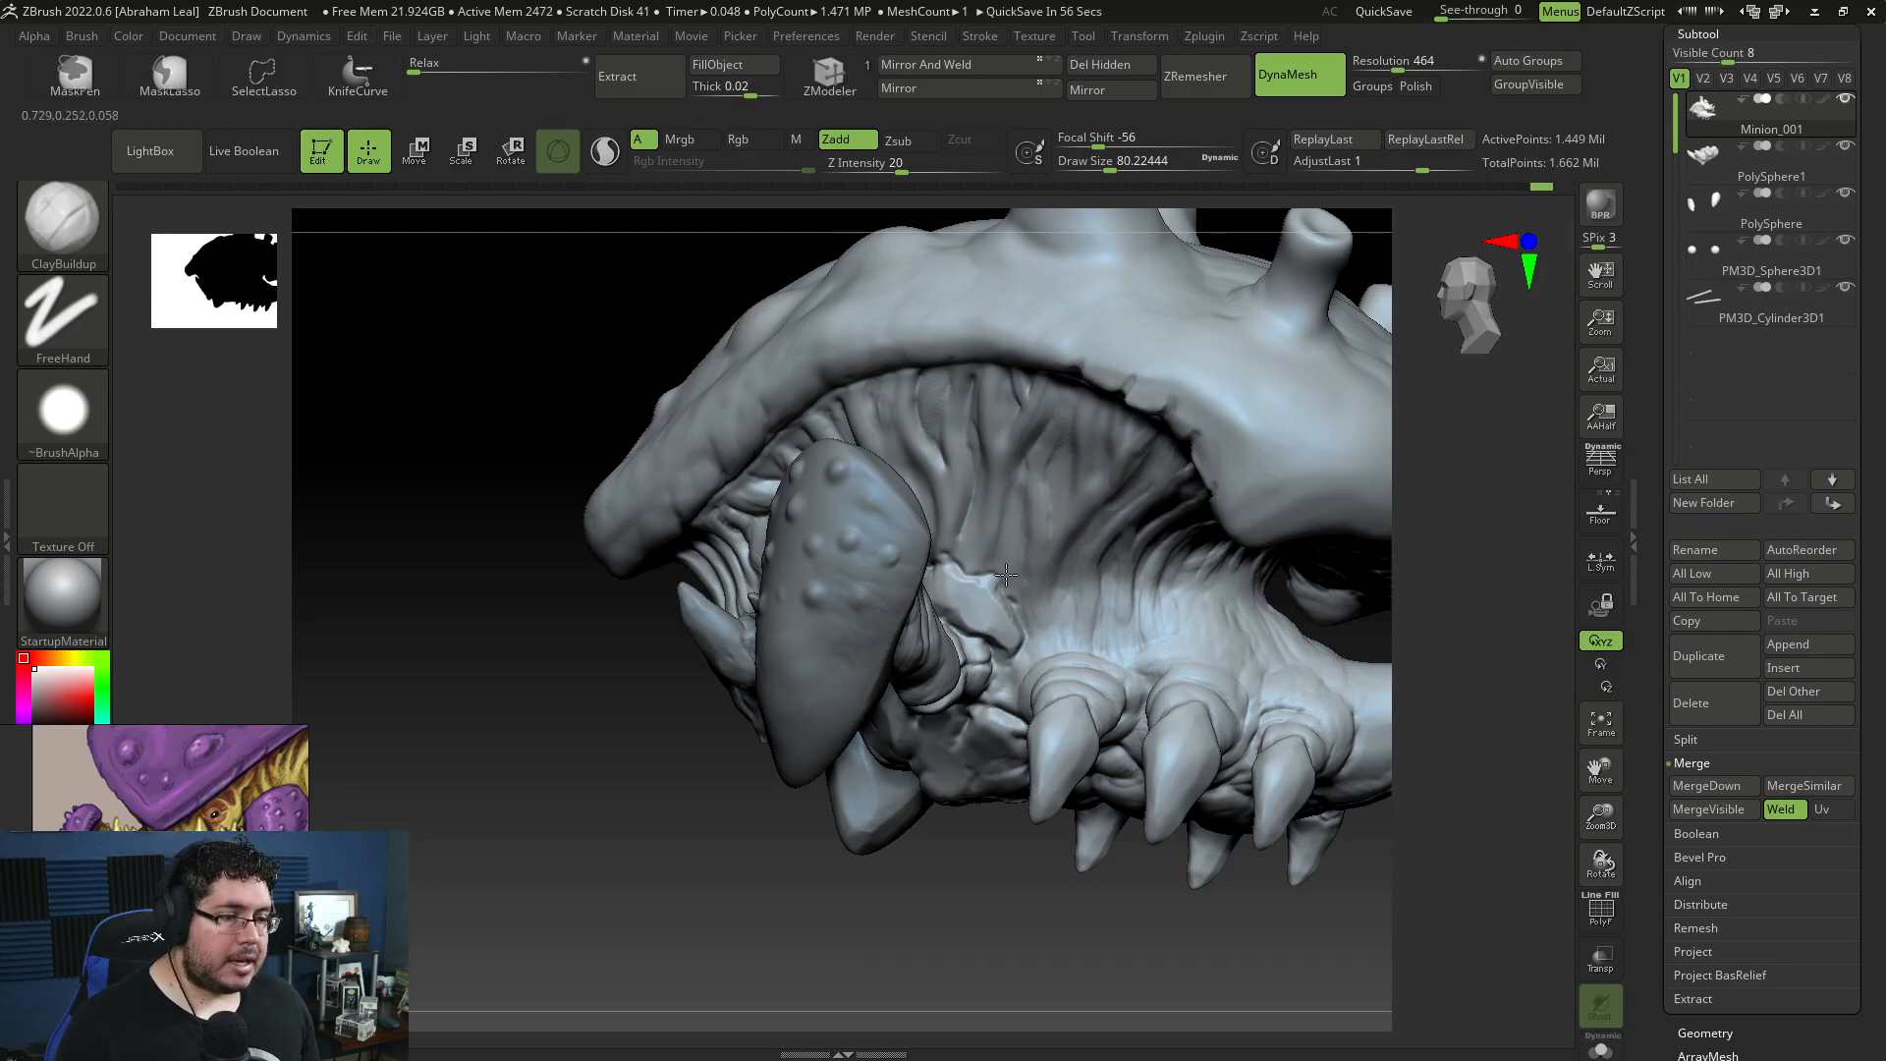
# Step: Extend the skin folds across the middle of the body's side with ClayBuildup at draw sizes about 56 and 74
pyautogui.press('space')
pyautogui.moveTo(1028, 491); pyautogui.dragTo(1004, 569)
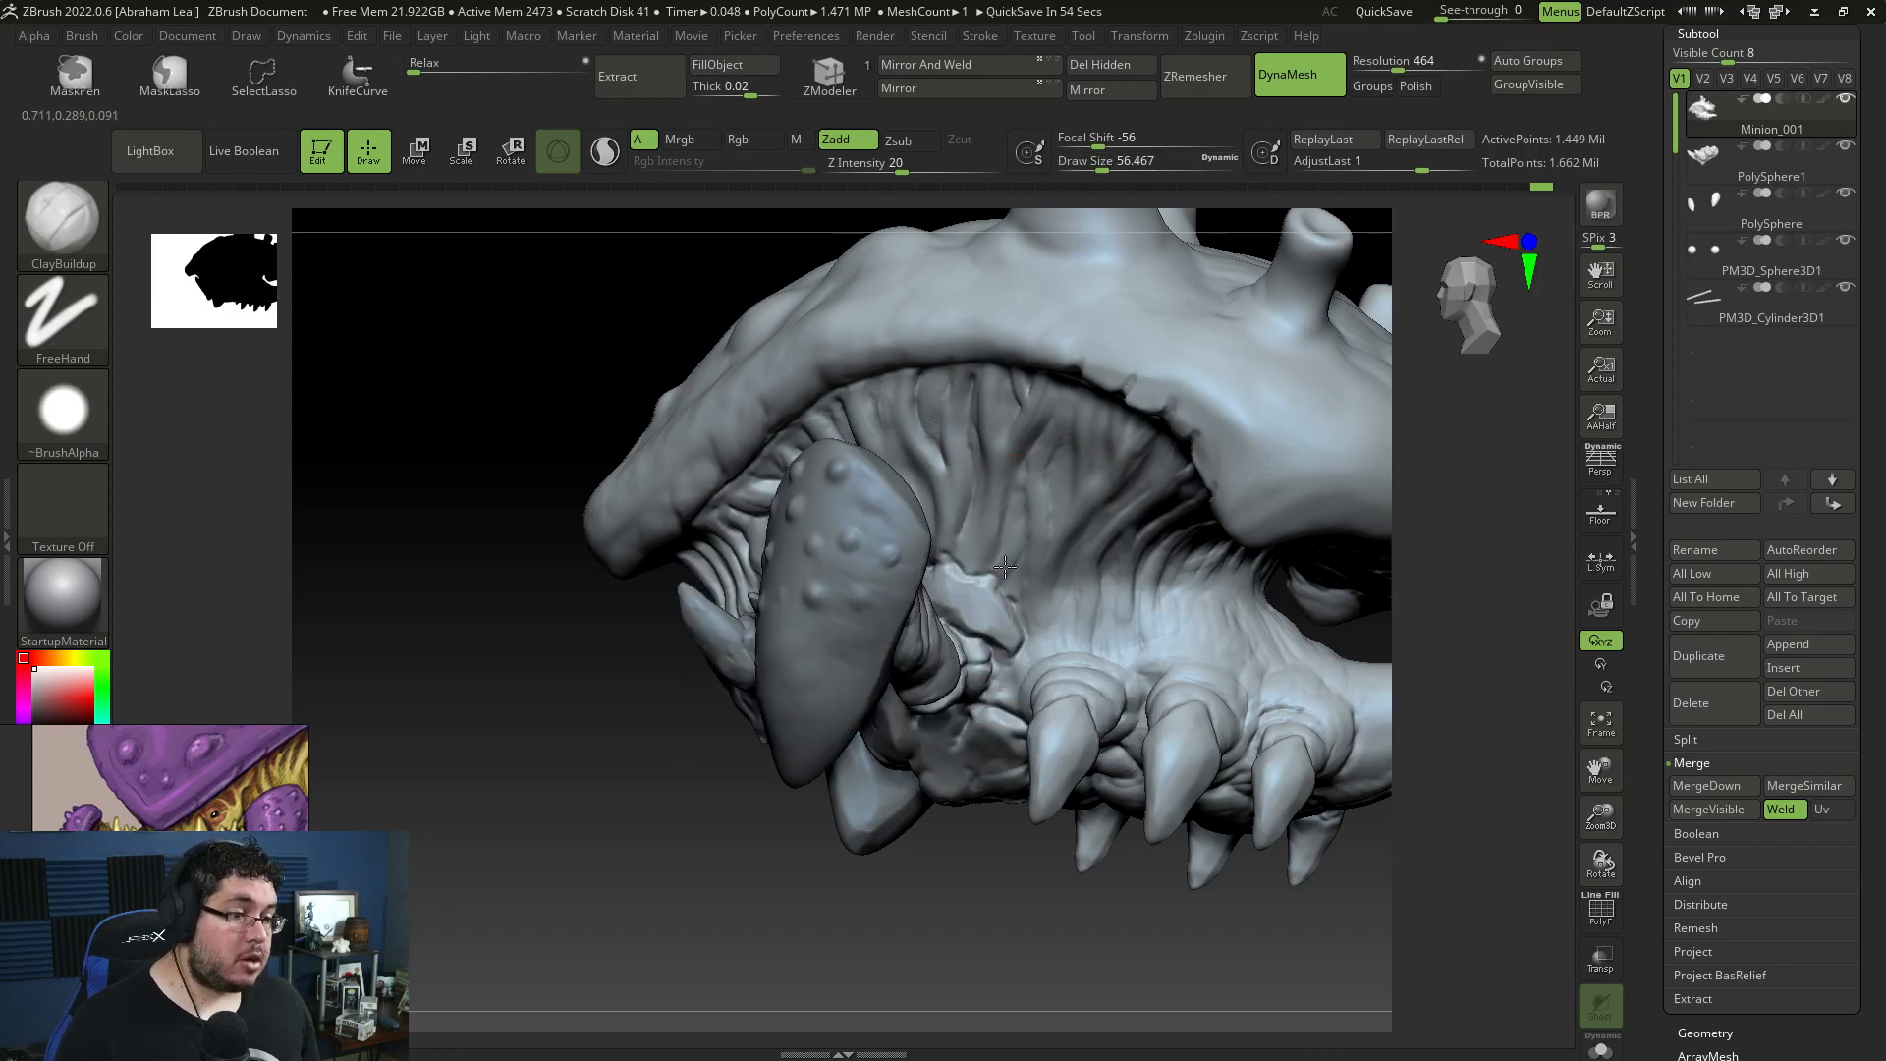
pyautogui.moveTo(1031, 487); pyautogui.dragTo(981, 551)
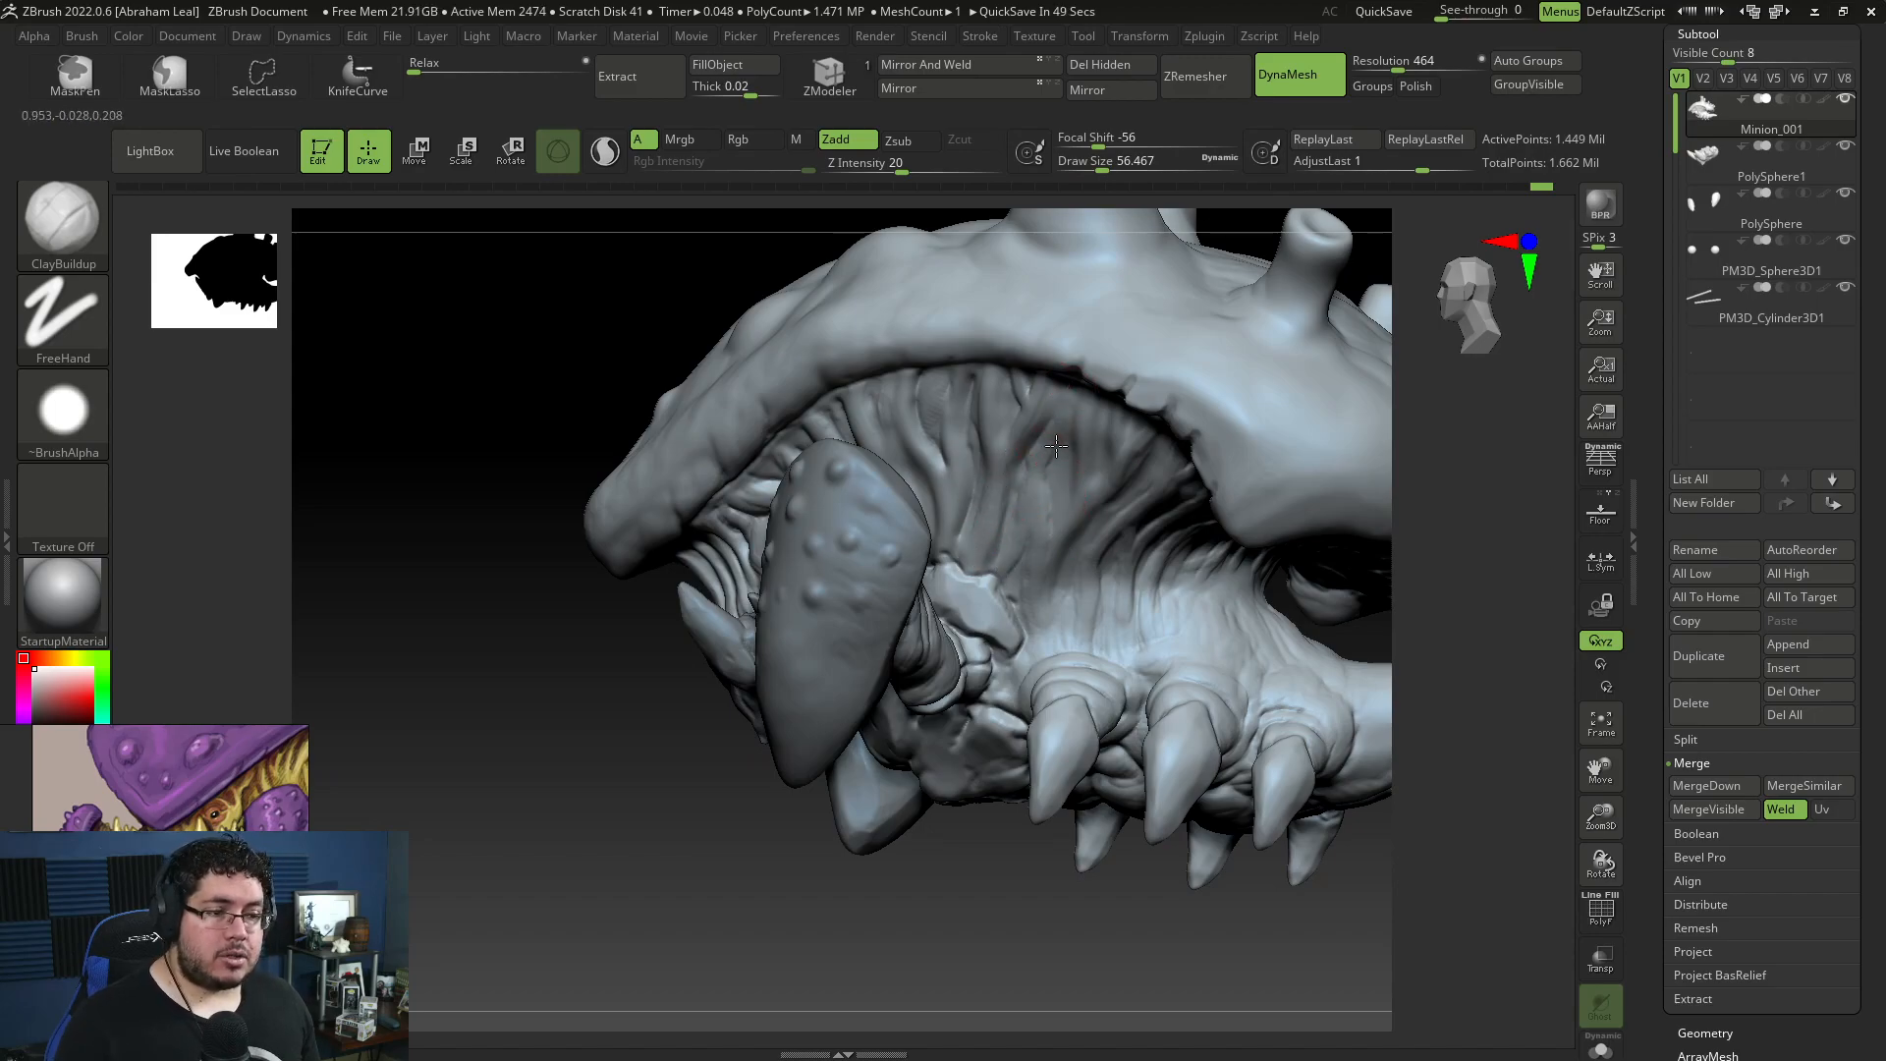
pyautogui.press('space')
pyautogui.moveTo(1060, 426); pyautogui.dragTo(1067, 427)
pyautogui.press('space')
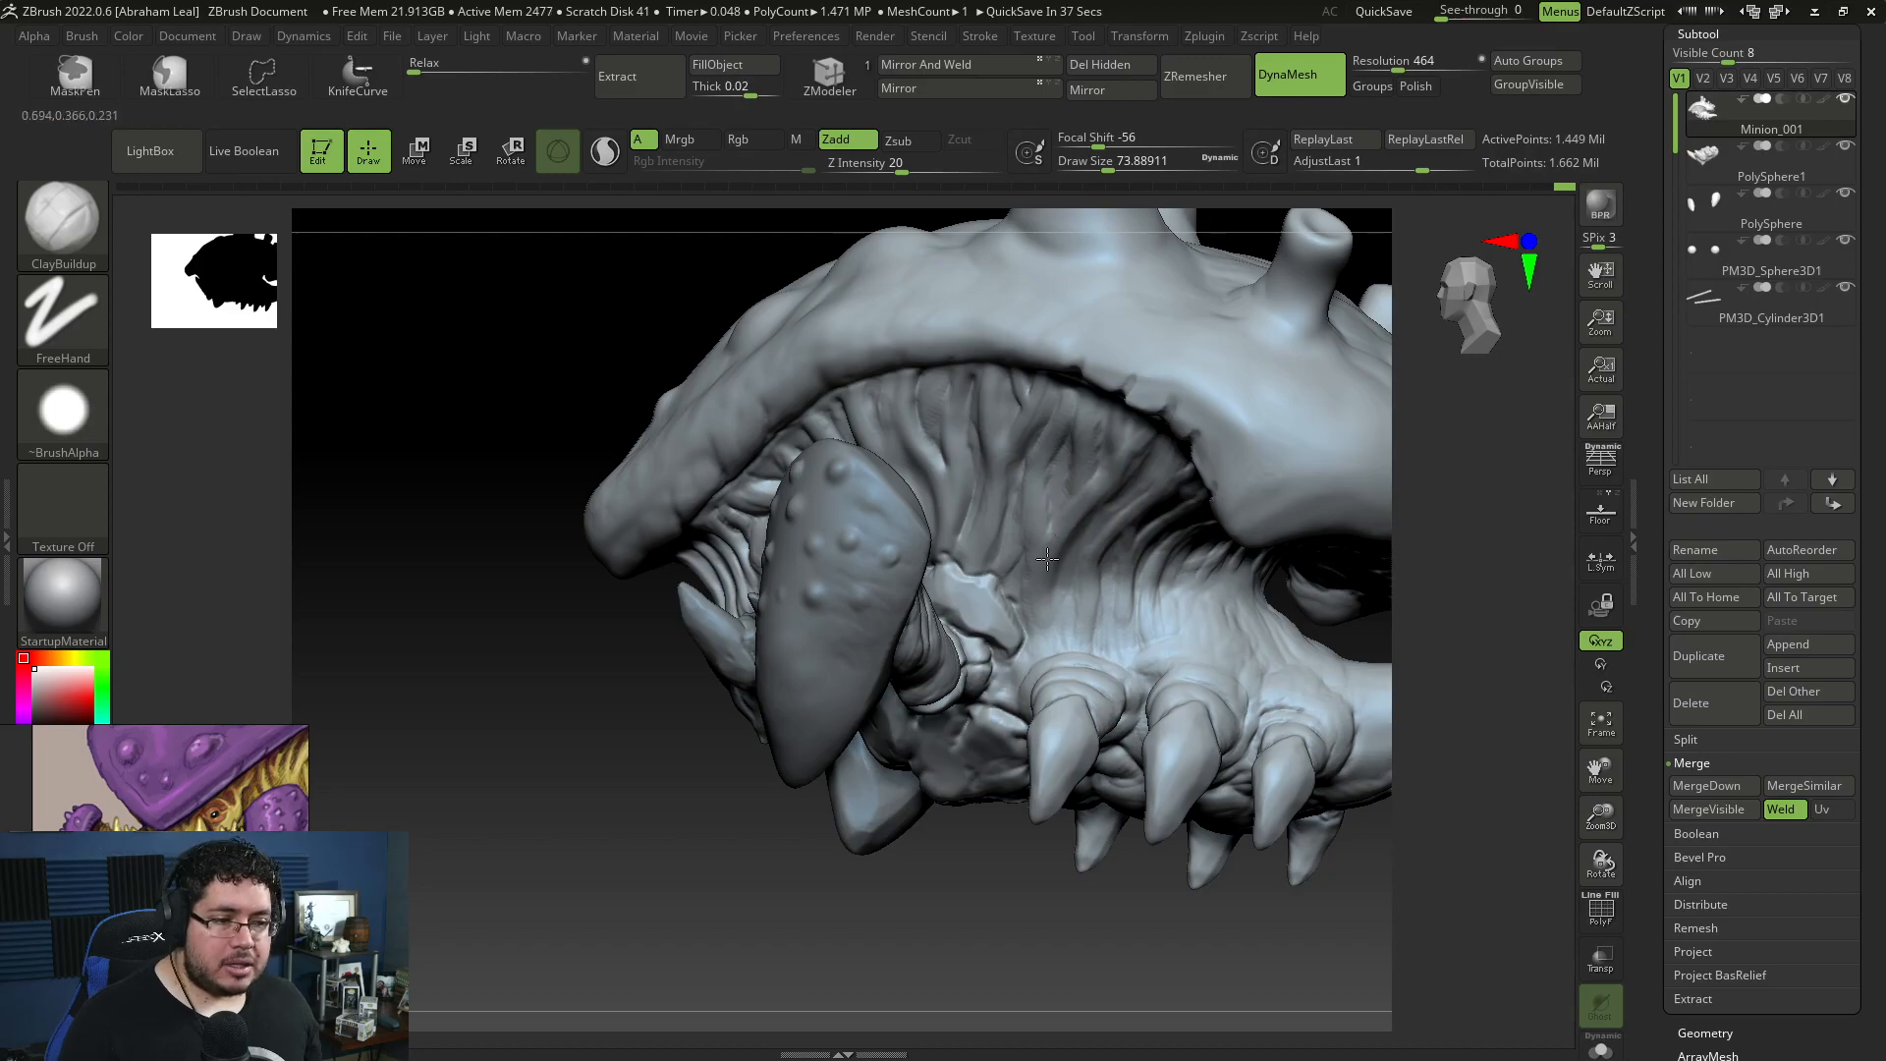
# Step: Undo the last two sculpting strokes on the body's side folds
pyautogui.press('space')
pyautogui.moveTo(1041, 566); pyautogui.dragTo(1031, 566)
pyautogui.hotkey('ctrl', 'z')
pyautogui.hotkey('ctrl', 'z')
# Step: Sculpt notches along the rear part of the shell's rim with ClayBuildup at draw sizes about 25 to 49
pyautogui.moveTo(1410, 509)
pyautogui.mouseDown()
pyautogui.moveTo(1473, 407)
pyautogui.moveTo(1454, 339)
pyautogui.mouseUp()
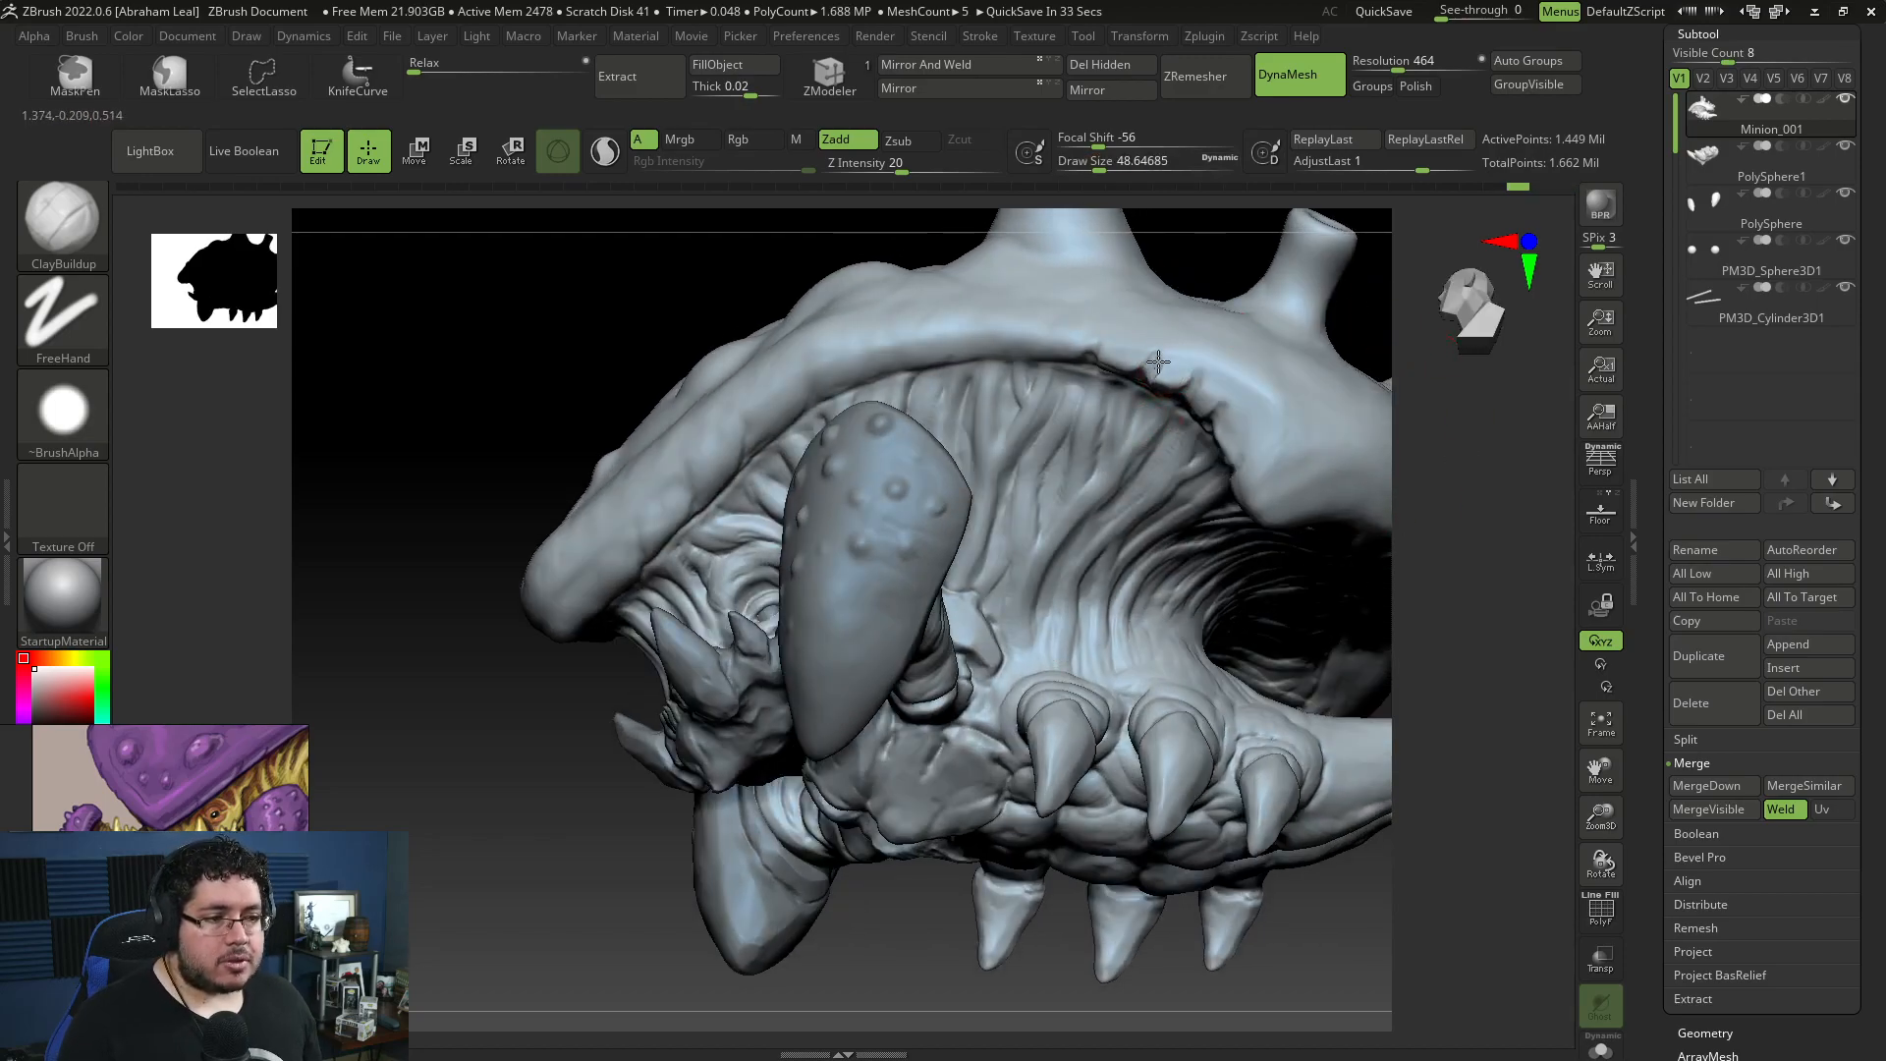
pyautogui.press('[')
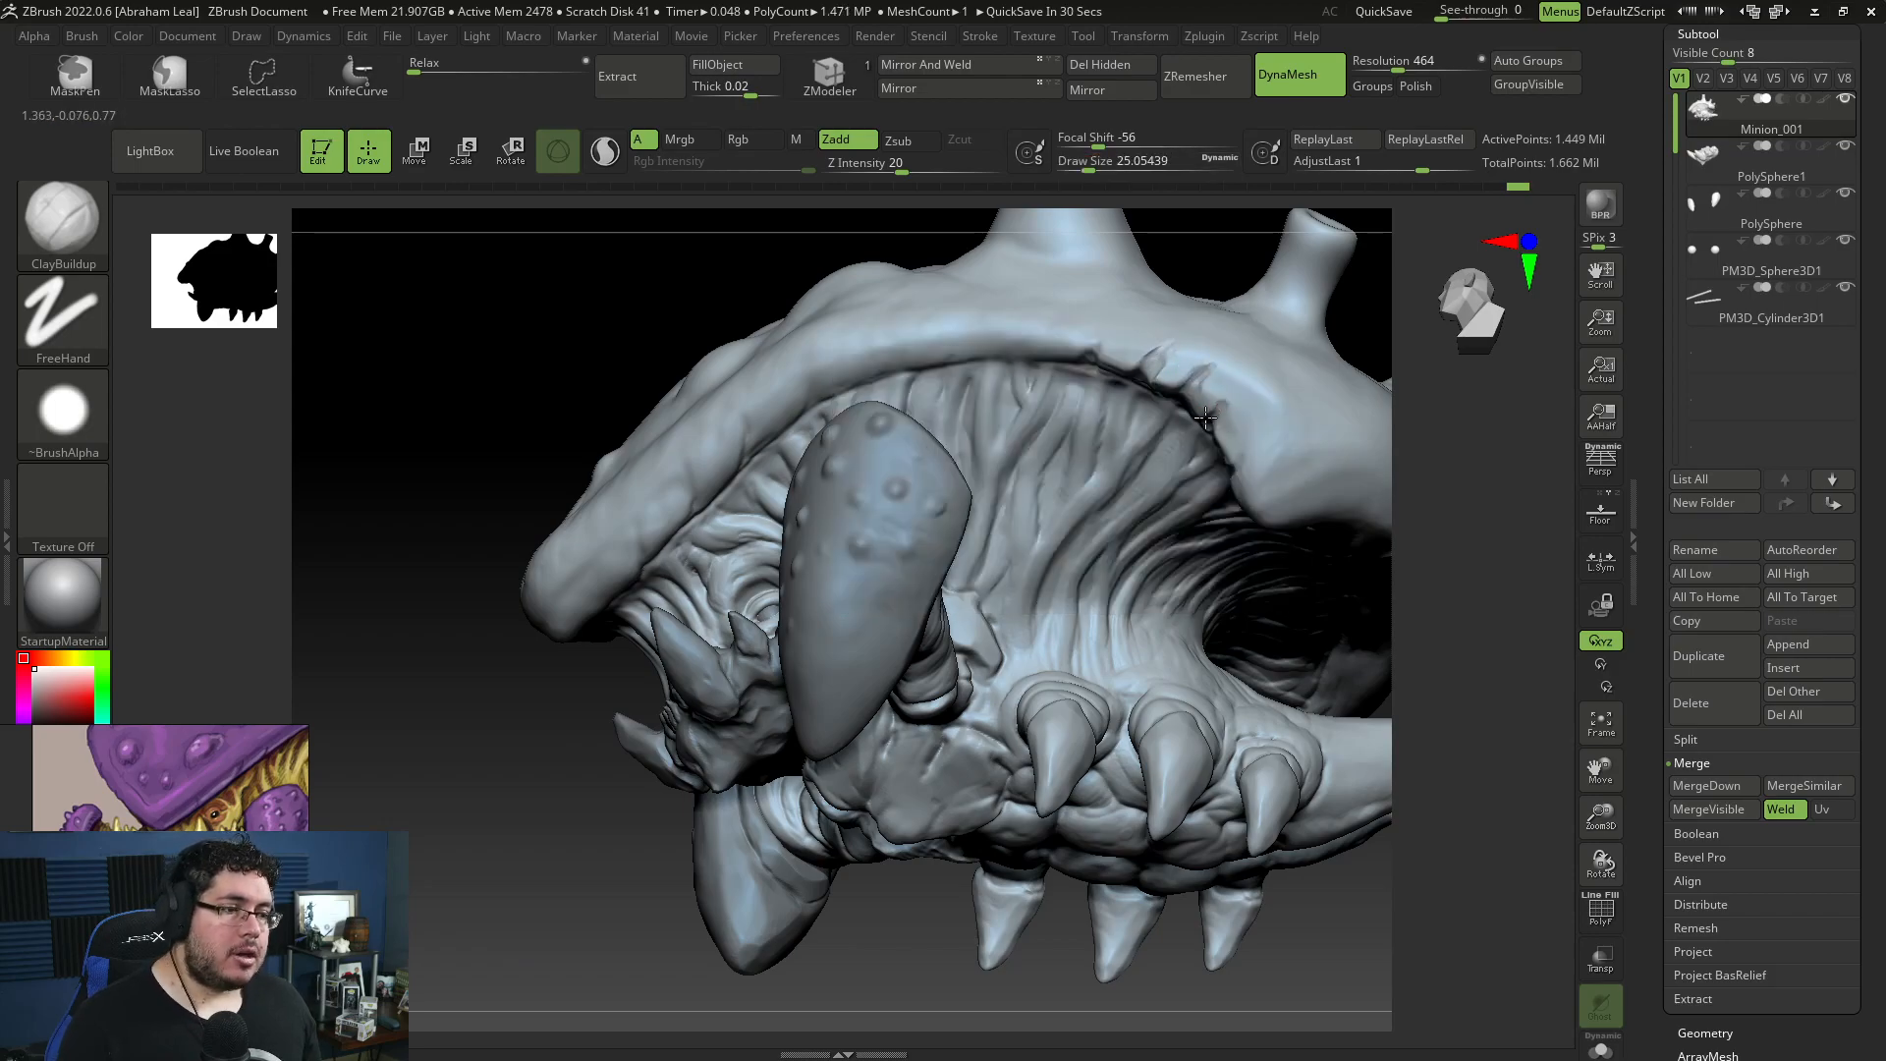
pyautogui.moveTo(1293, 434); pyautogui.dragTo(1353, 454, button='right')
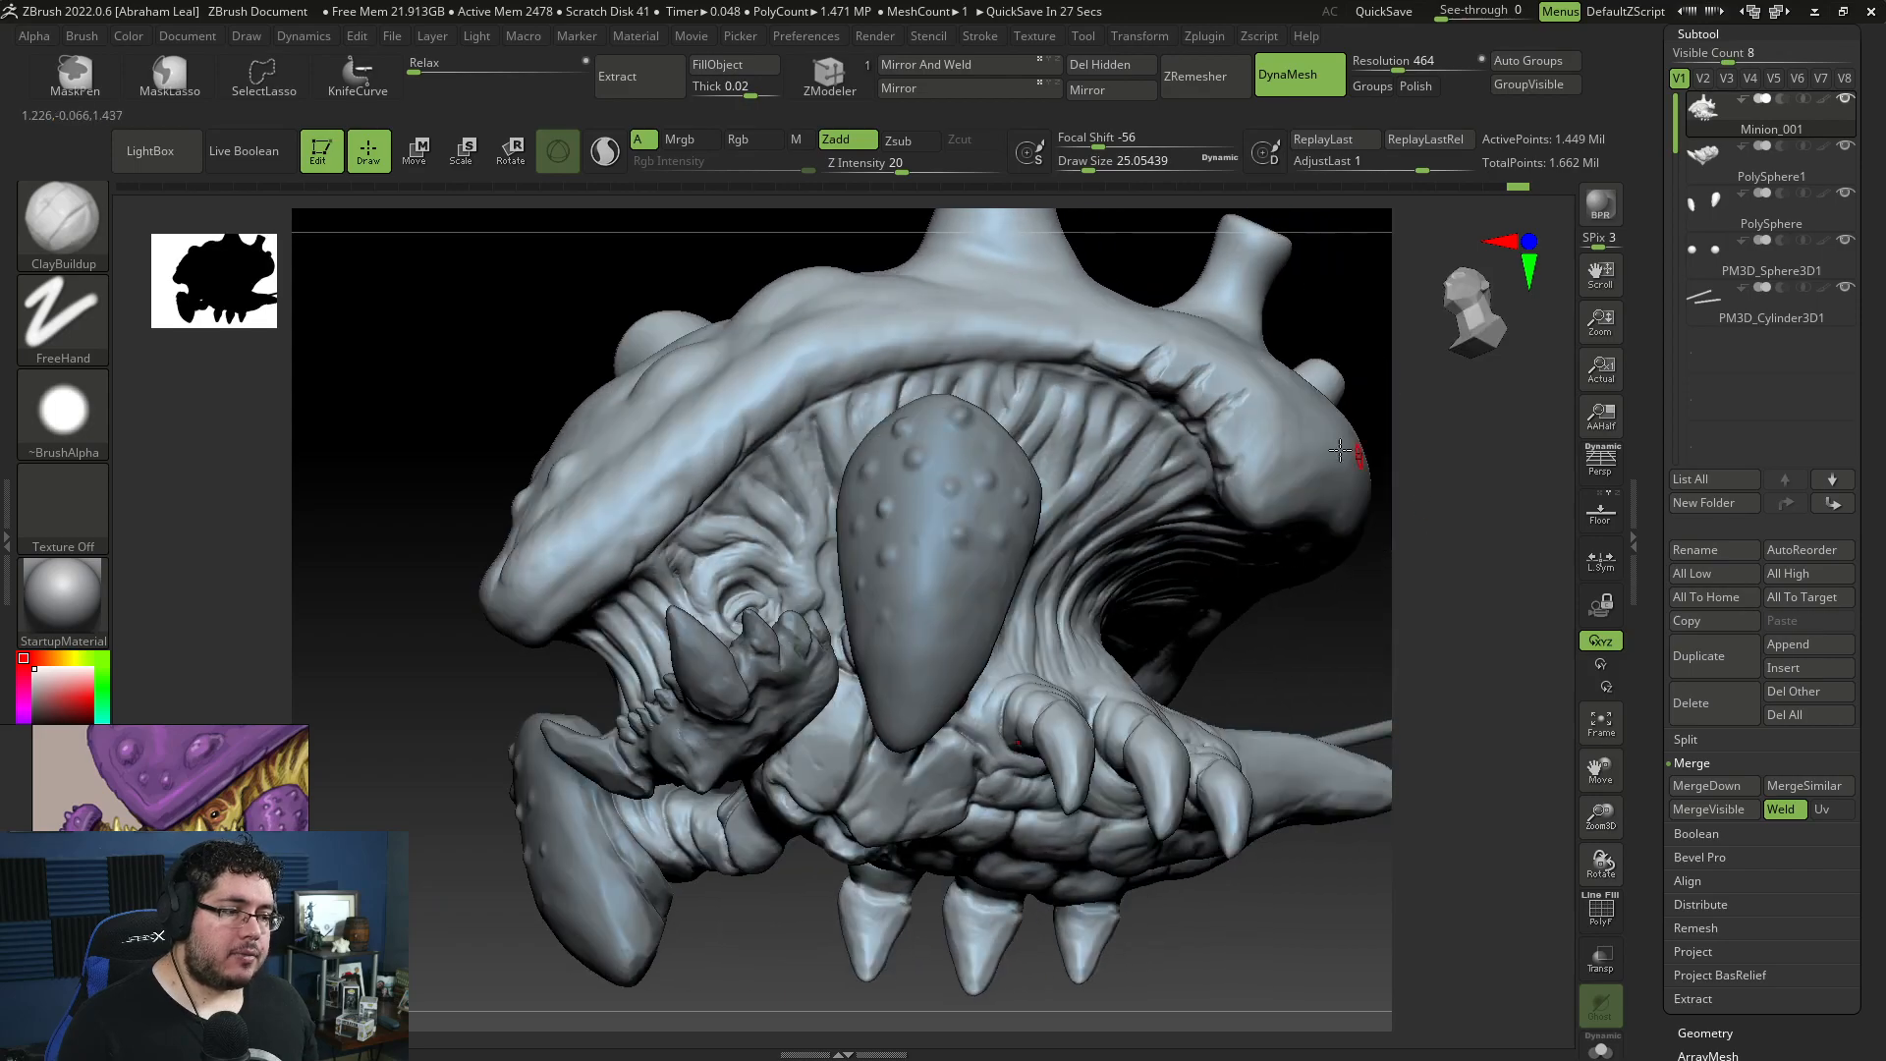
pyautogui.press(']')
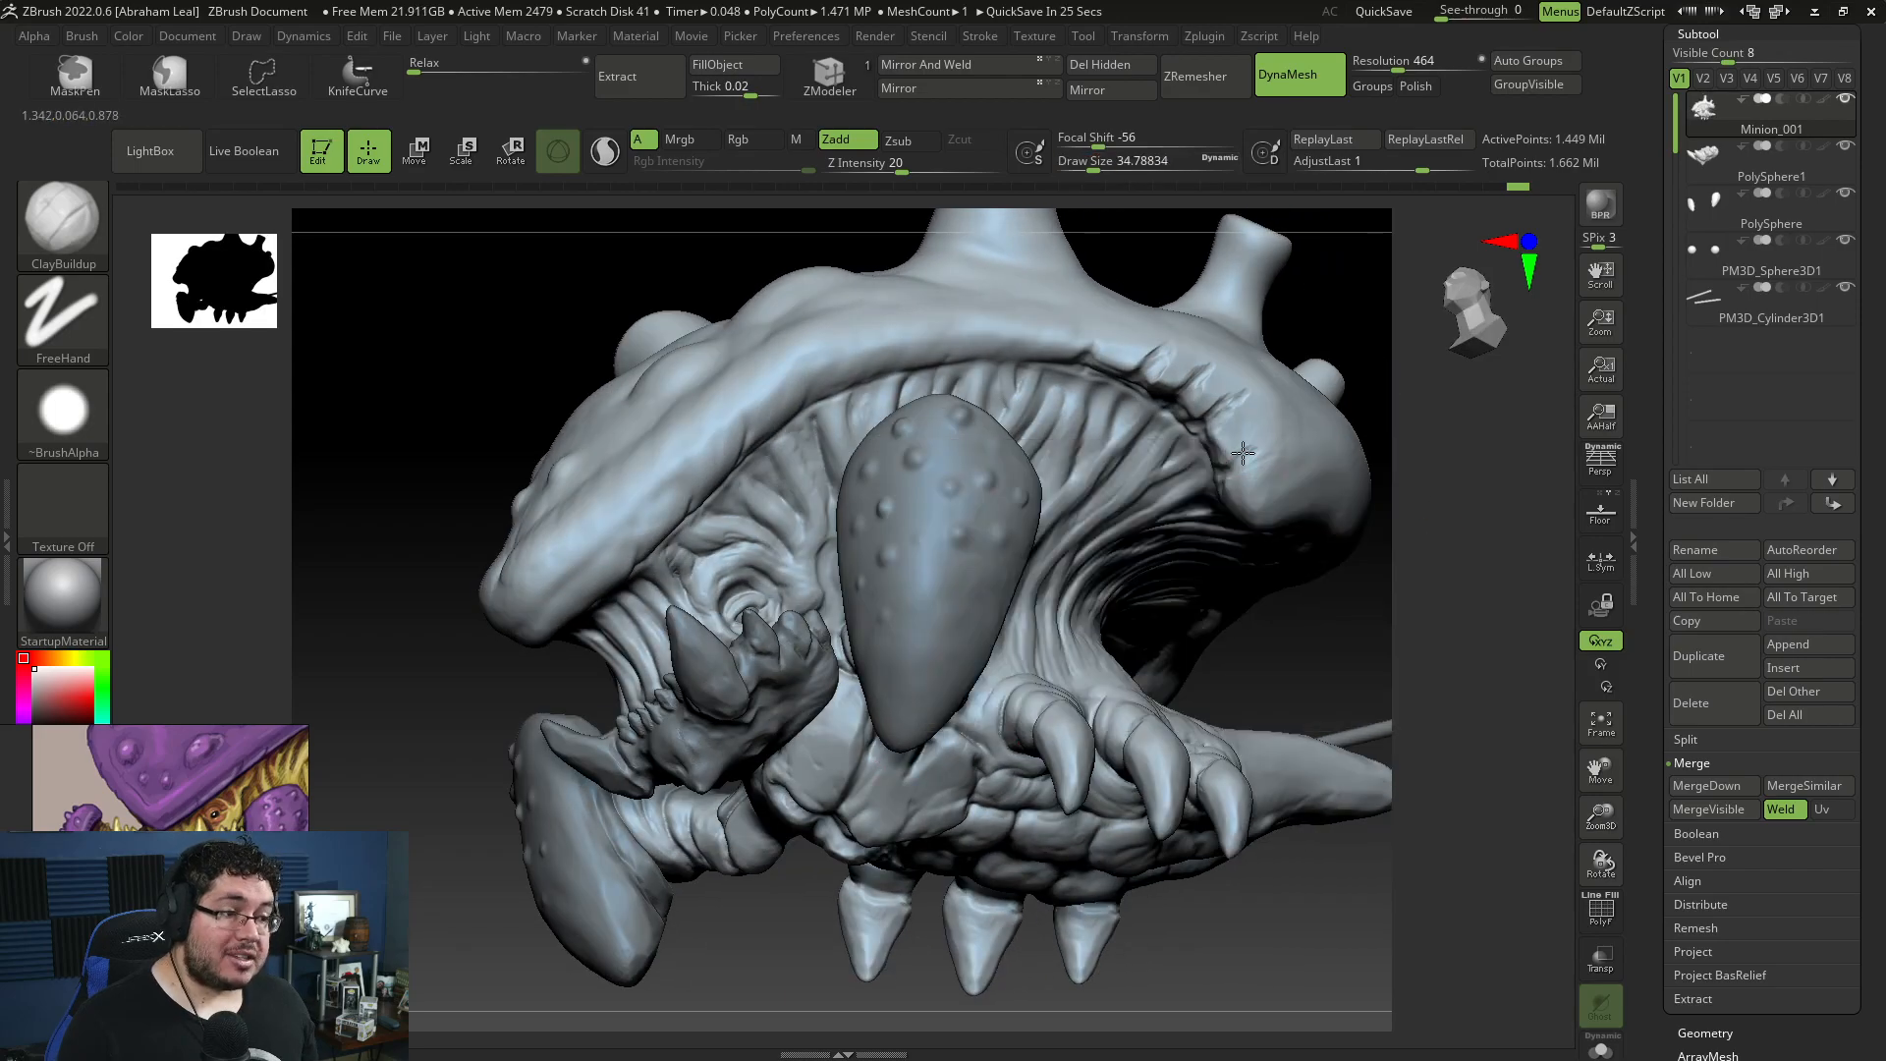
pyautogui.press(']')
pyautogui.press('b')
pyautogui.press('t')
pyautogui.press('d')
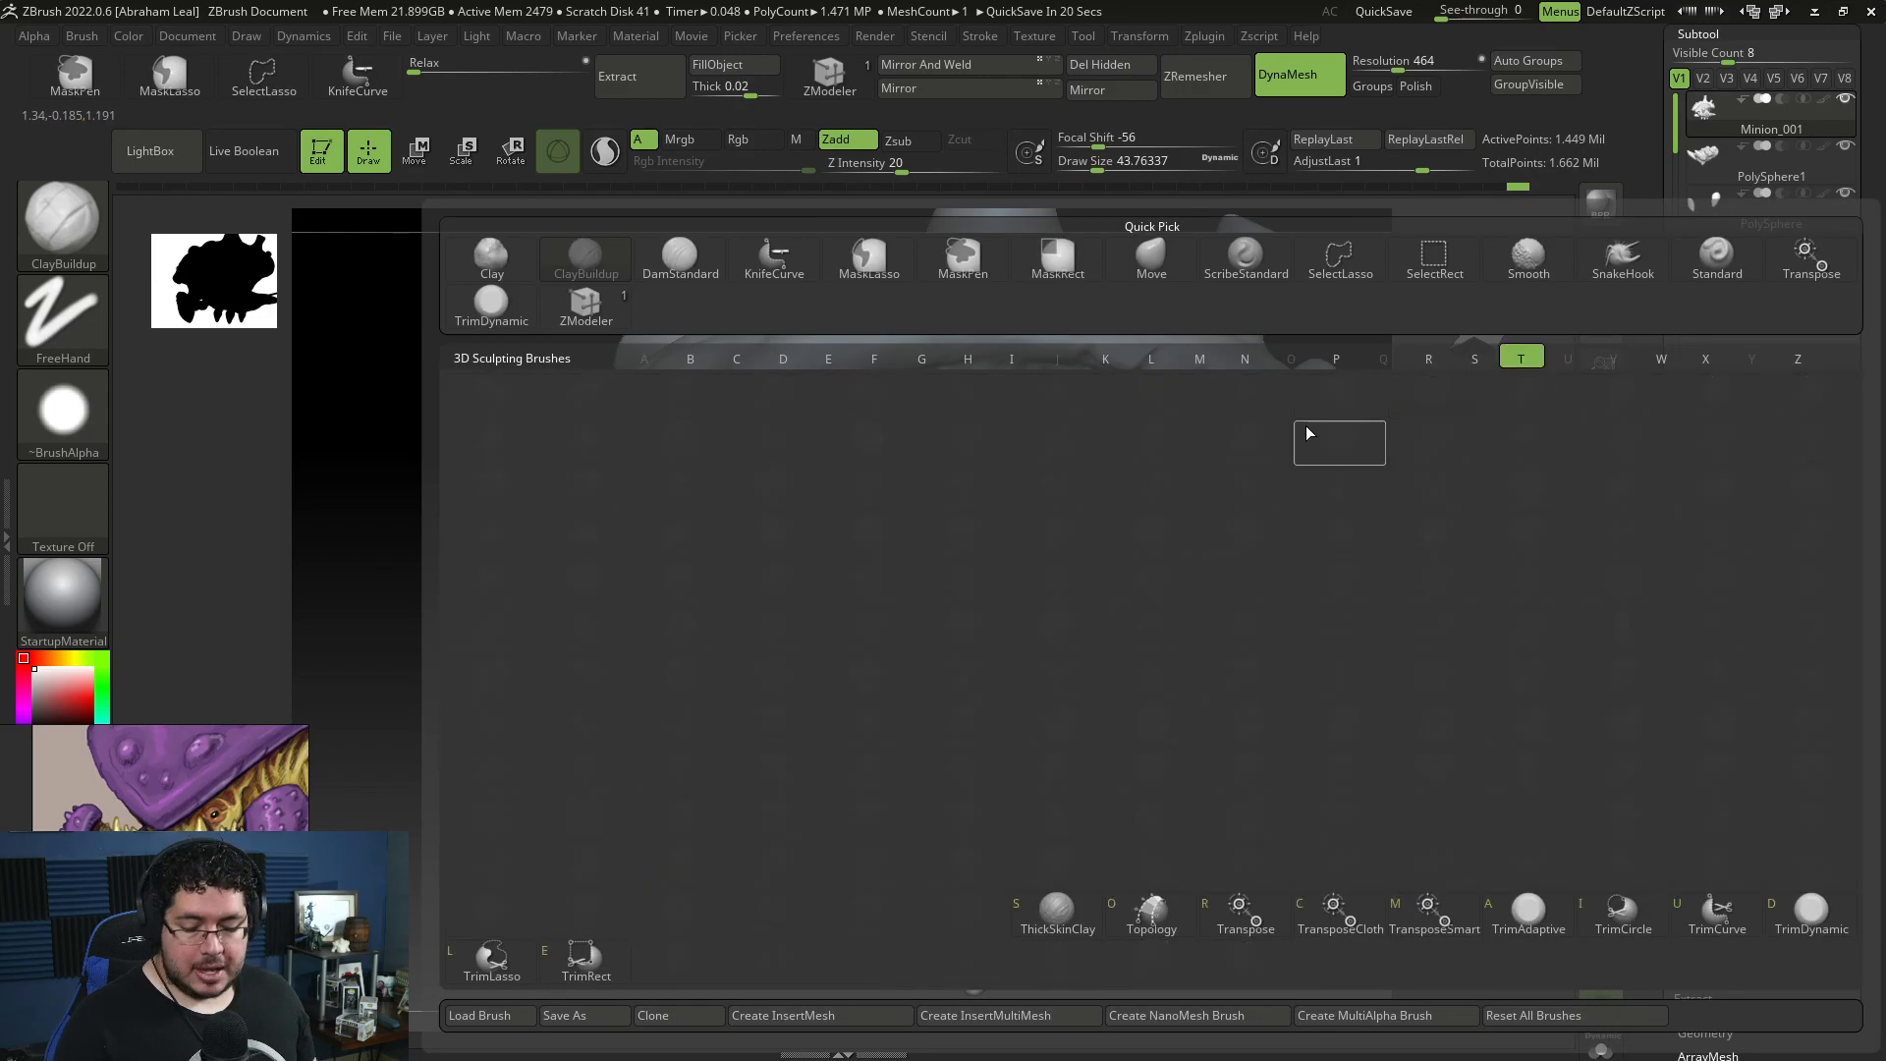
pyautogui.press('space')
pyautogui.moveTo(1360, 599); pyautogui.dragTo(1282, 539)
pyautogui.press('space')
# Step: Carve creases along the underside of the shell's rim above the body folds with DamStandard at draw size about 44
pyautogui.press('b')
pyautogui.press('d')
pyautogui.press('s')
pyautogui.press('space')
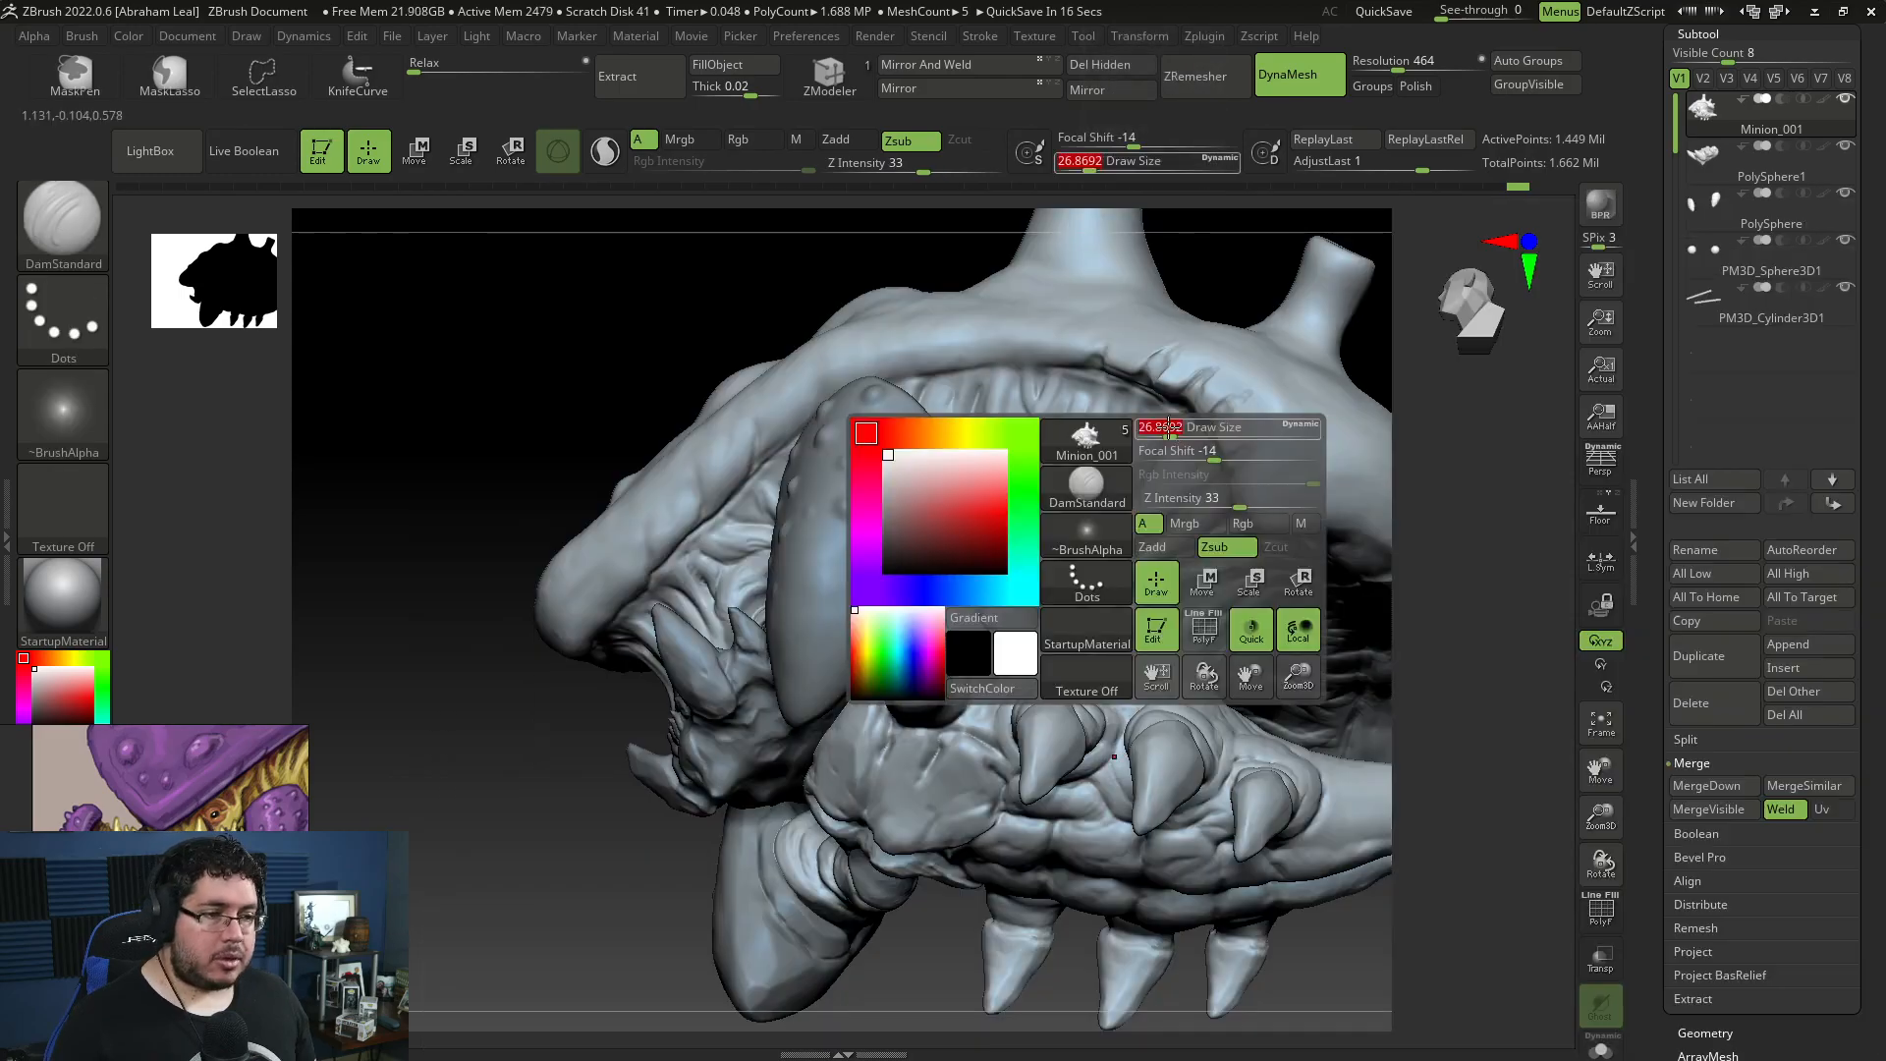
pyautogui.press('space')
pyautogui.moveTo(1079, 371); pyautogui.dragTo(968, 372)
pyautogui.keyDown('alt'); pyautogui.moveTo(1493, 648); pyautogui.dragTo(1301, 533); pyautogui.keyUp('alt')
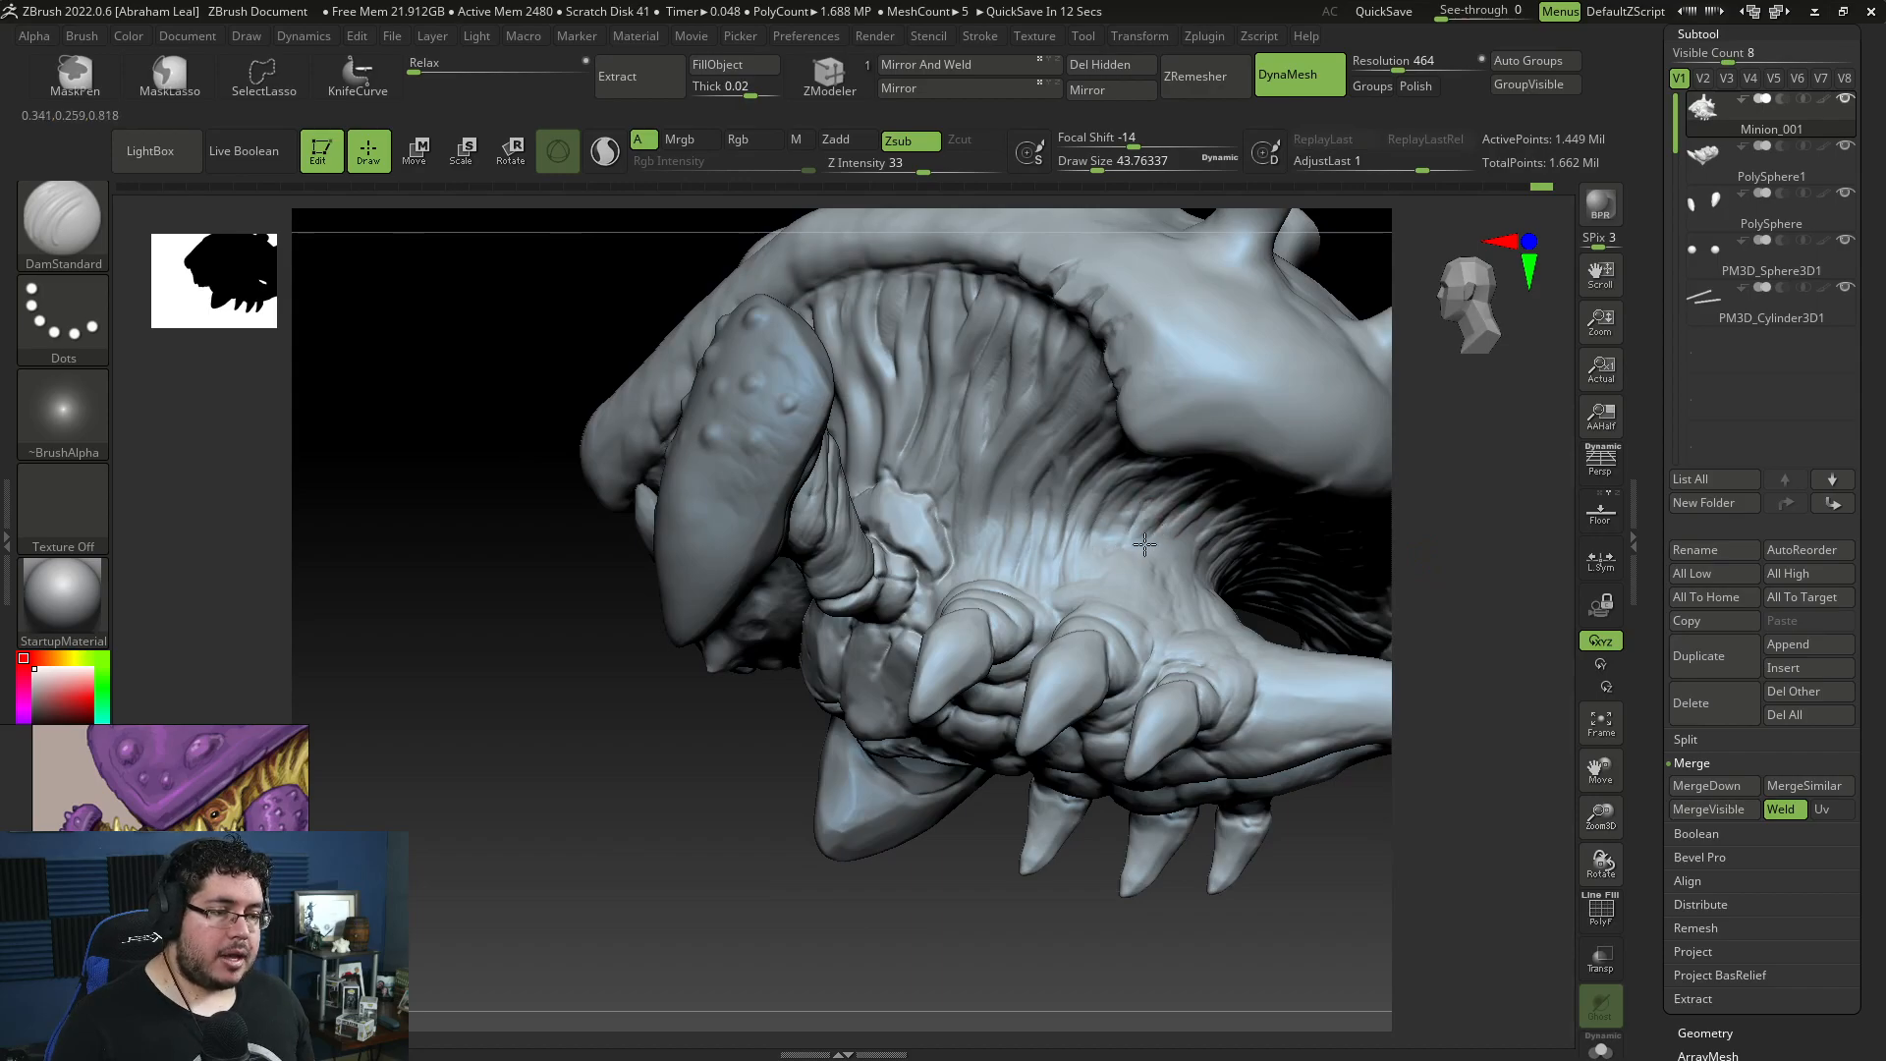
# Step: Carve creases around the rear leg bases and the base of the tail with DamStandard at draw size about 44
pyautogui.moveTo(1192, 525); pyautogui.dragTo(1220, 757)
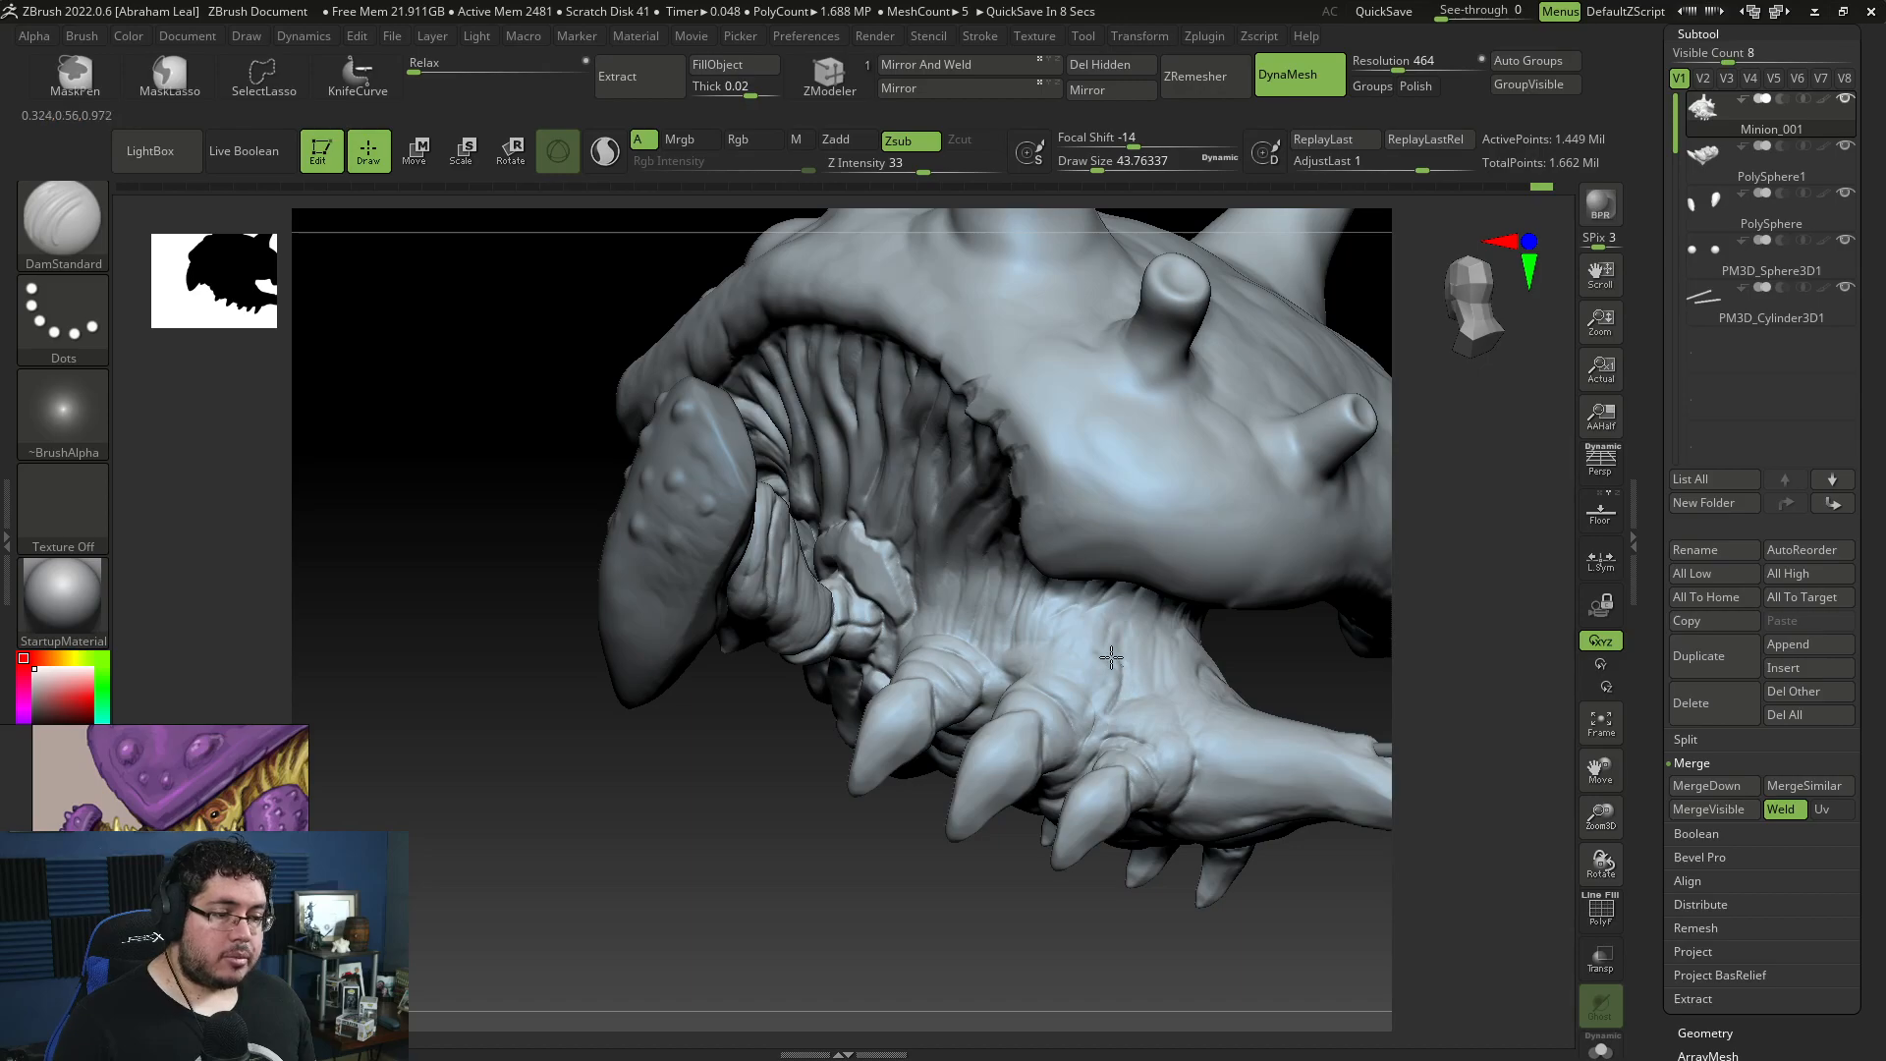
pyautogui.moveTo(1234, 904); pyautogui.dragTo(1158, 842)
pyautogui.moveTo(1100, 771); pyautogui.dragTo(1102, 688)
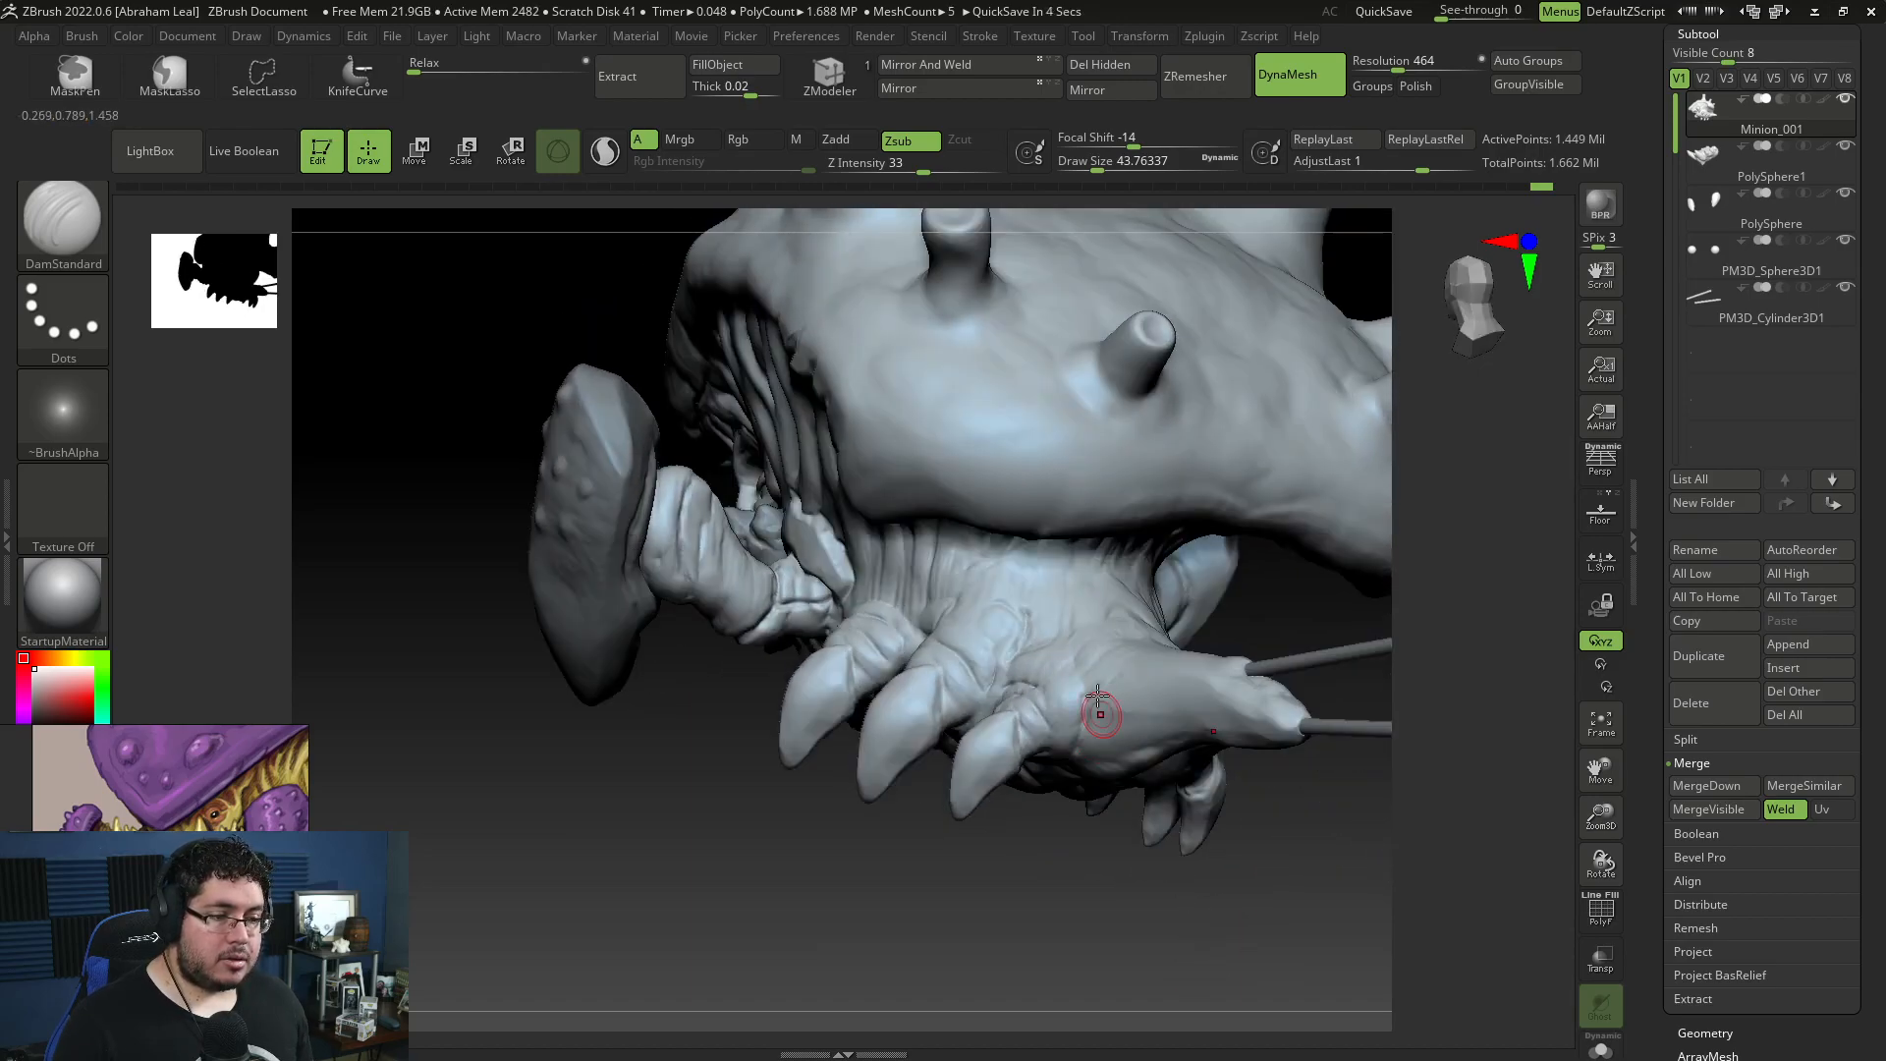
pyautogui.moveTo(1327, 827); pyautogui.dragTo(1052, 741)
# Step: Render a best-preview render of the whole creature from the front
pyautogui.moveTo(955, 820)
pyautogui.keyDown('alt'); pyautogui.mouseDown()
pyautogui.moveTo(965, 768)
pyautogui.moveTo(1056, 679)
pyautogui.mouseUp(); pyautogui.keyUp('alt')
pyautogui.keyDown('alt'); pyautogui.click(938, 624); pyautogui.keyUp('alt')
pyautogui.moveTo(1263, 626); pyautogui.dragTo(1356, 511)
pyautogui.click(1601, 208)
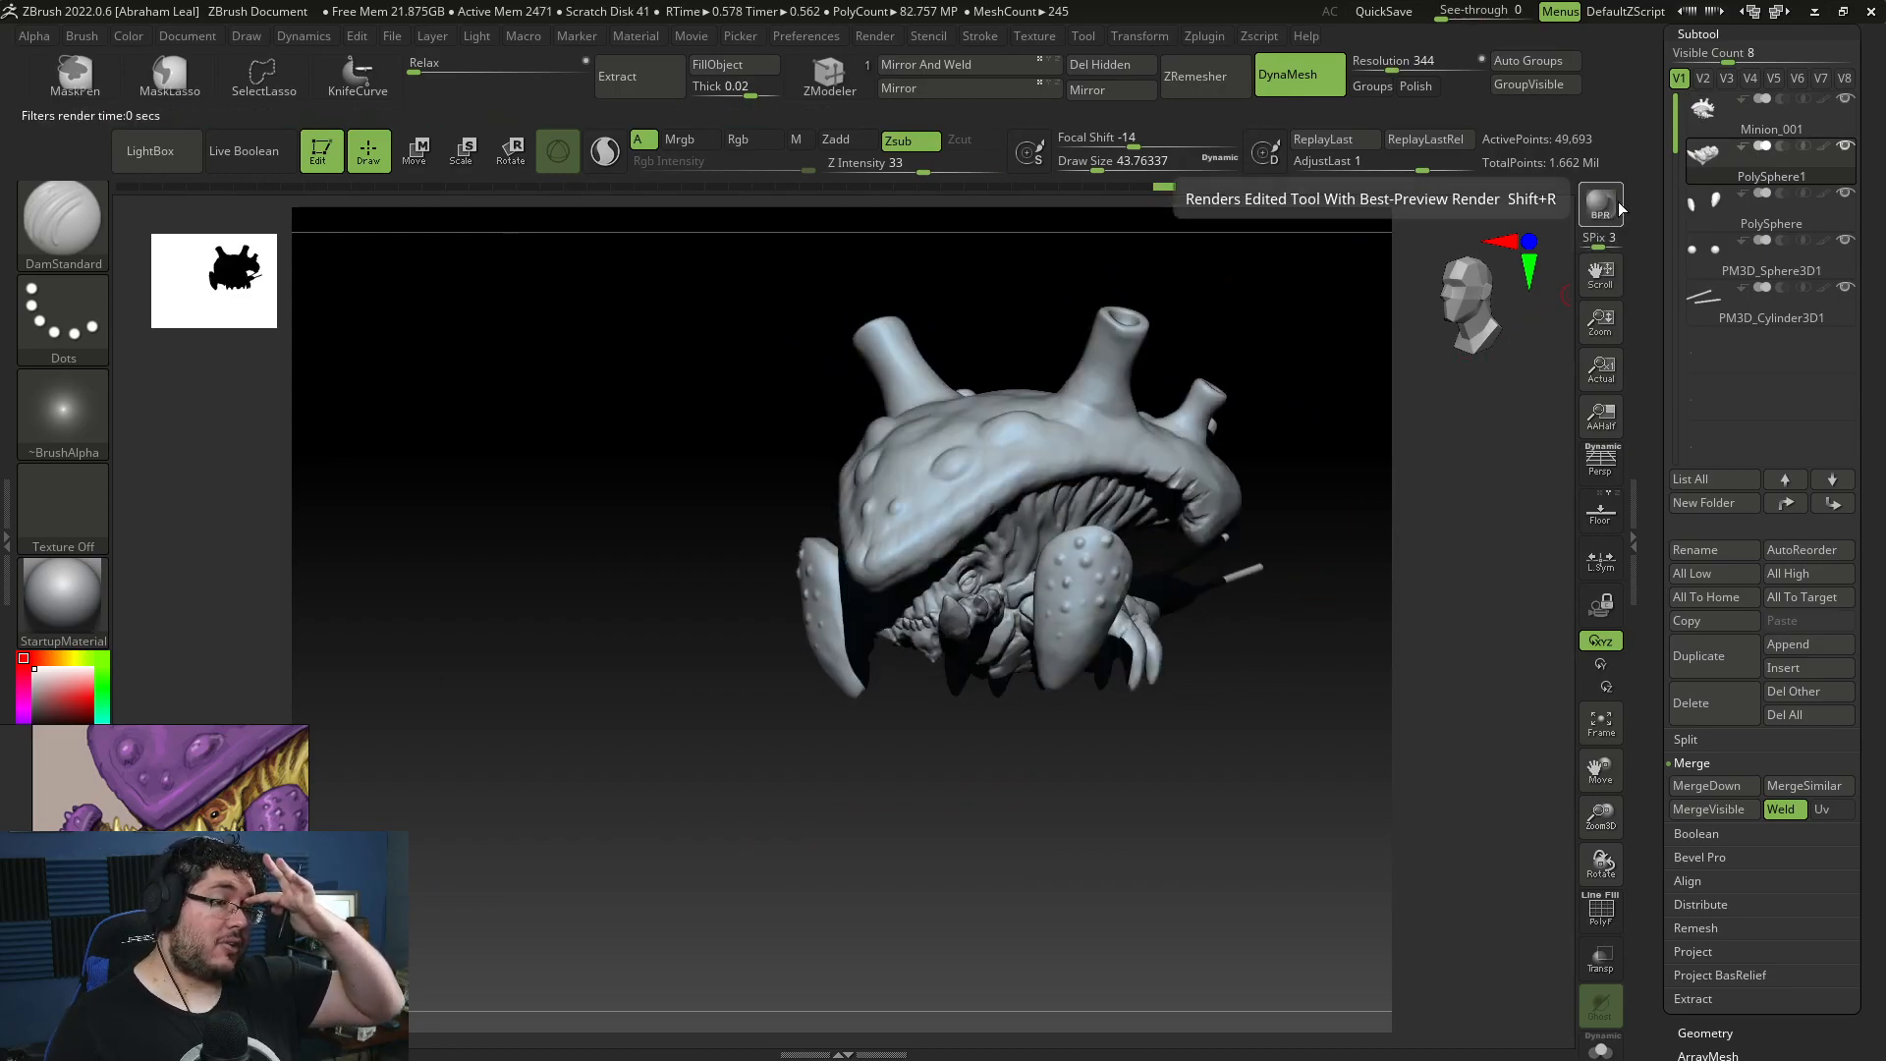
pyautogui.moveTo(1170, 783); pyautogui.dragTo(1159, 746)
# Step: Select the body mesh and carve creases into the front part of the shell's rim with DamStandard at draw size about 56
pyautogui.moveTo(993, 717)
pyautogui.mouseDown()
pyautogui.moveTo(1017, 732)
pyautogui.moveTo(888, 742)
pyautogui.moveTo(835, 702)
pyautogui.mouseUp()
pyautogui.keyDown('alt'); pyautogui.click(947, 496); pyautogui.keyUp('alt')
pyautogui.press('s')
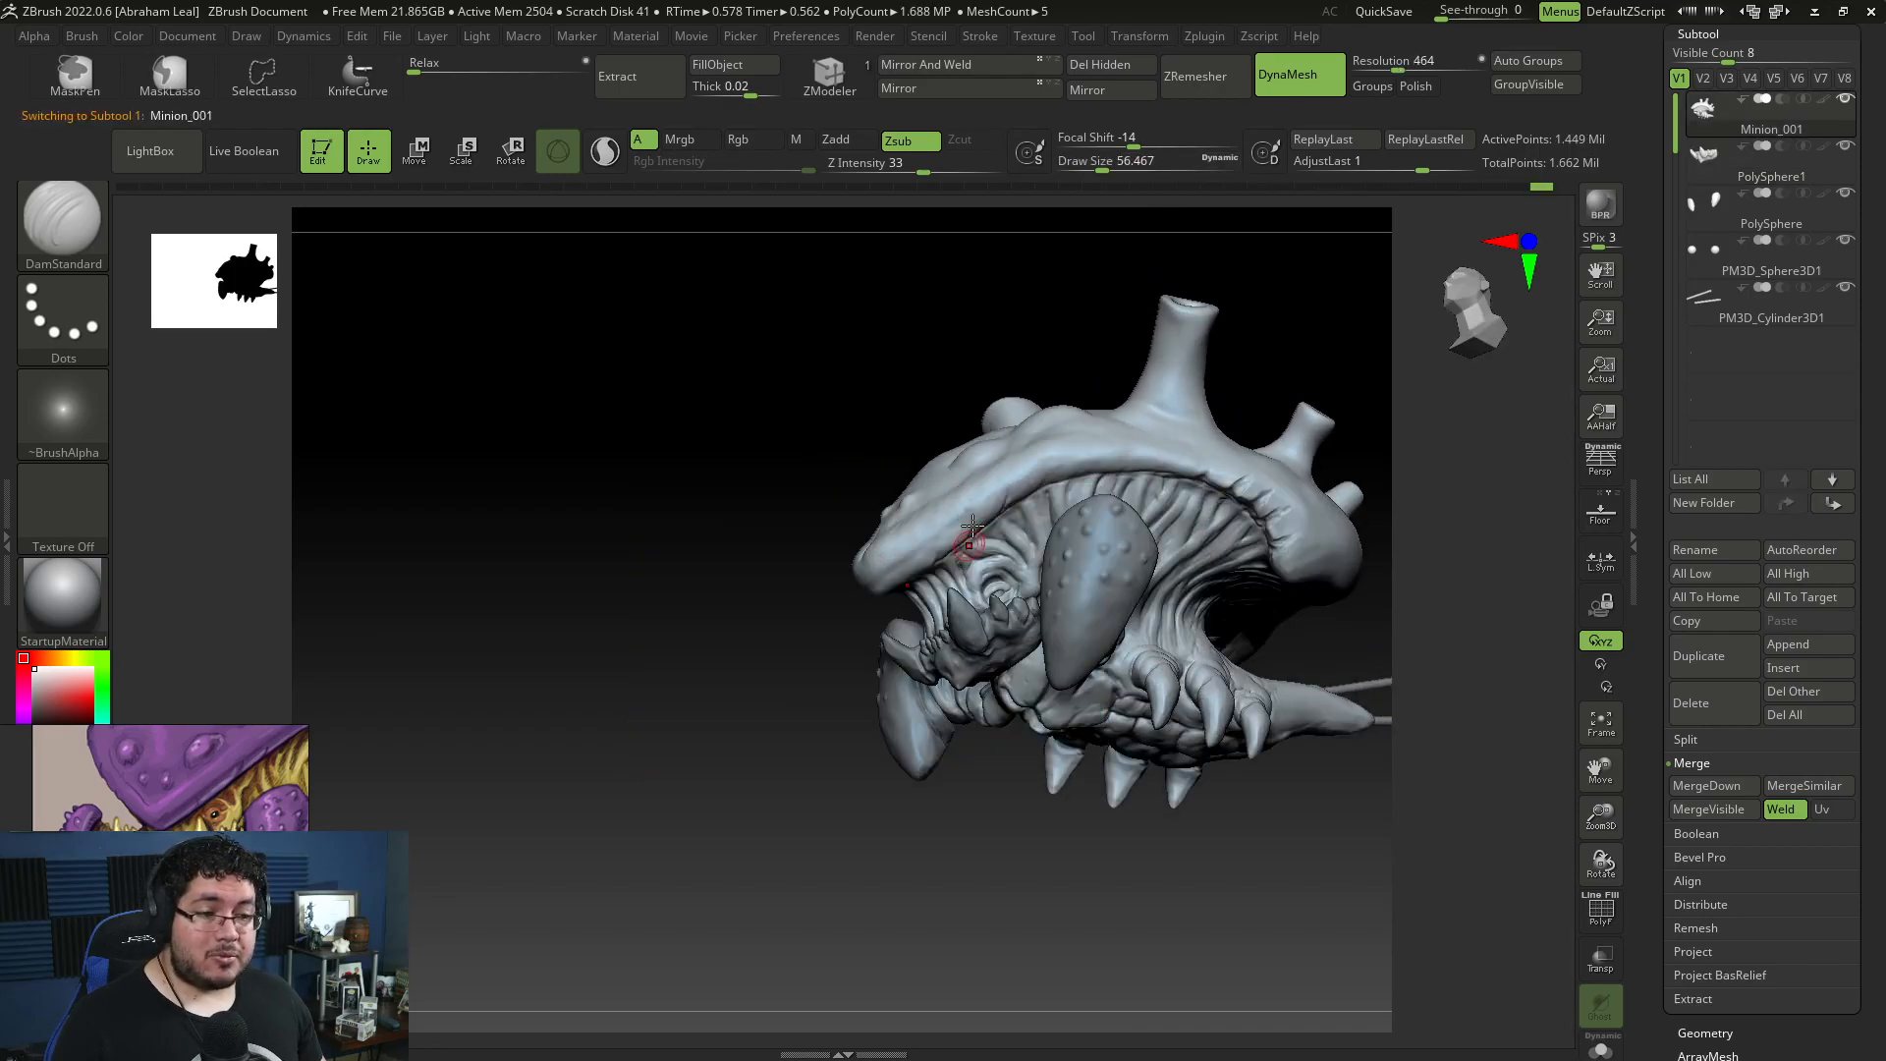
pyautogui.moveTo(999, 491); pyautogui.dragTo(992, 477)
pyautogui.moveTo(940, 563); pyautogui.dragTo(939, 510)
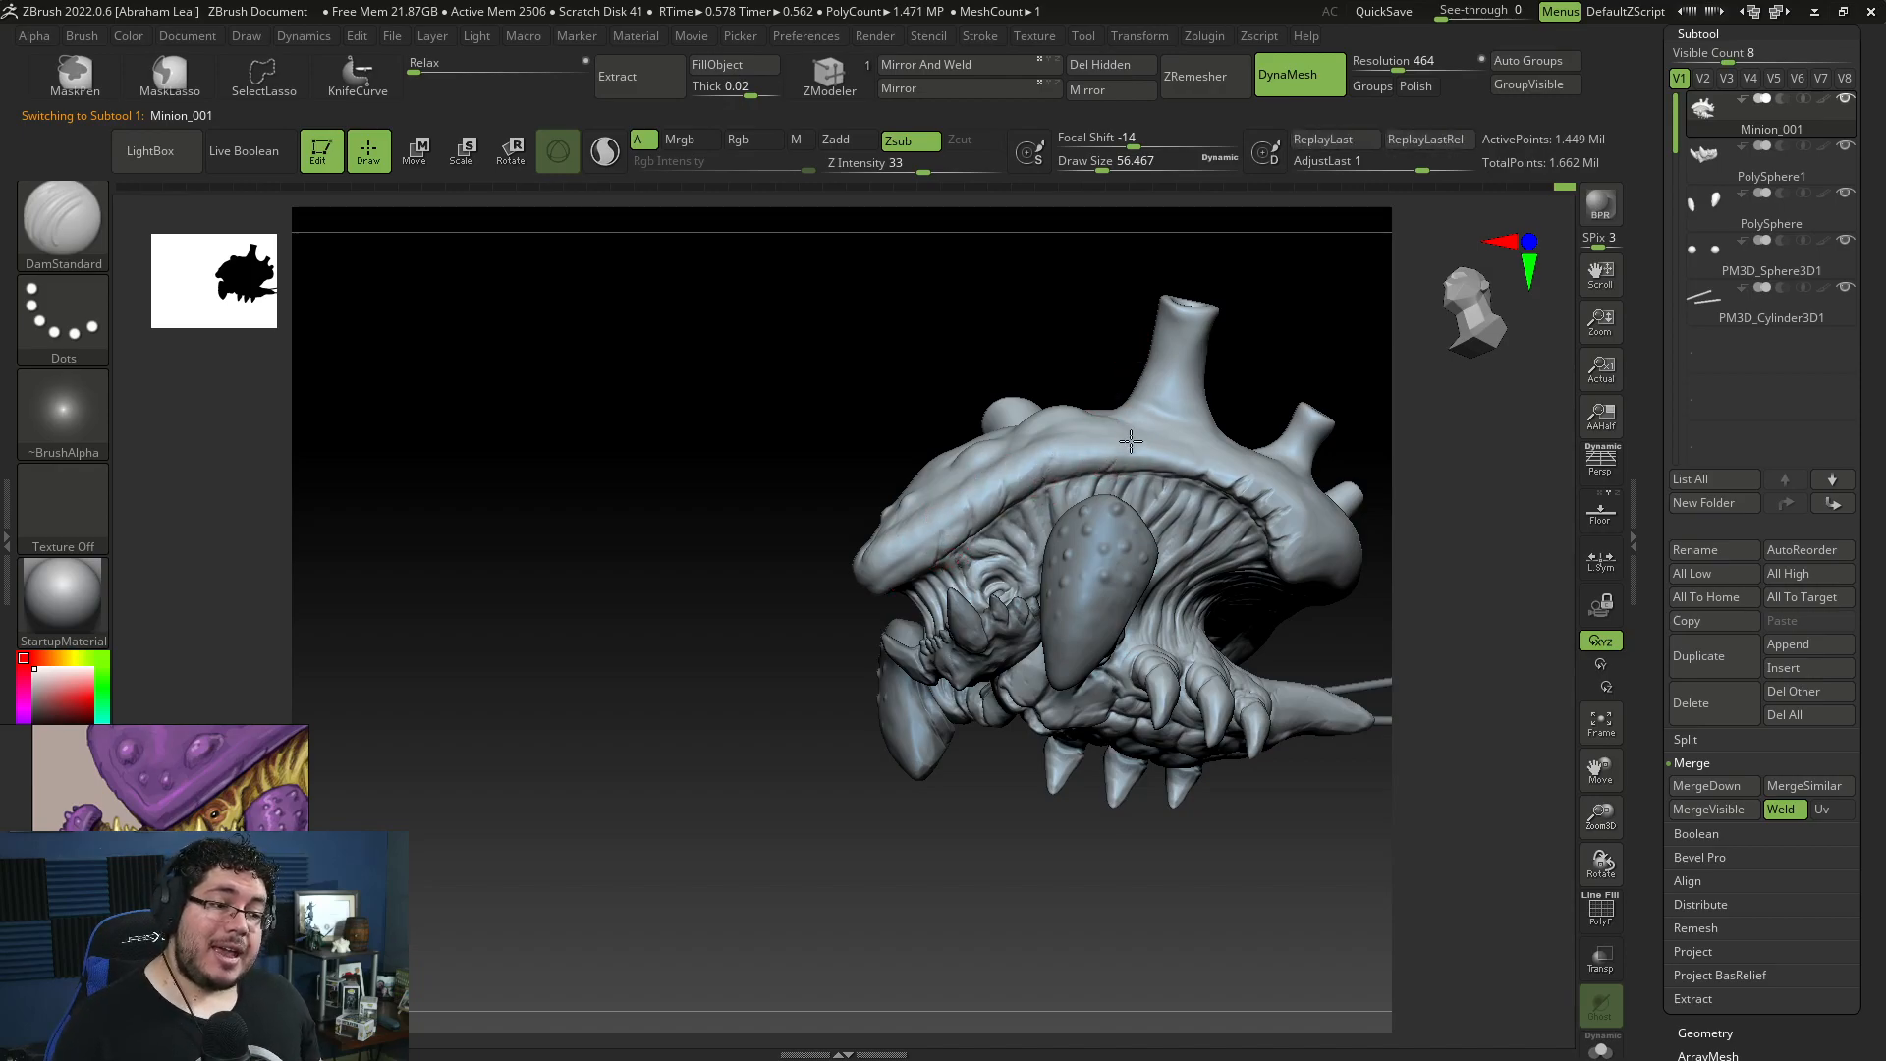
pyautogui.moveTo(1243, 369)
pyautogui.mouseDown()
pyautogui.moveTo(1254, 388)
pyautogui.moveTo(1322, 363)
pyautogui.mouseUp()
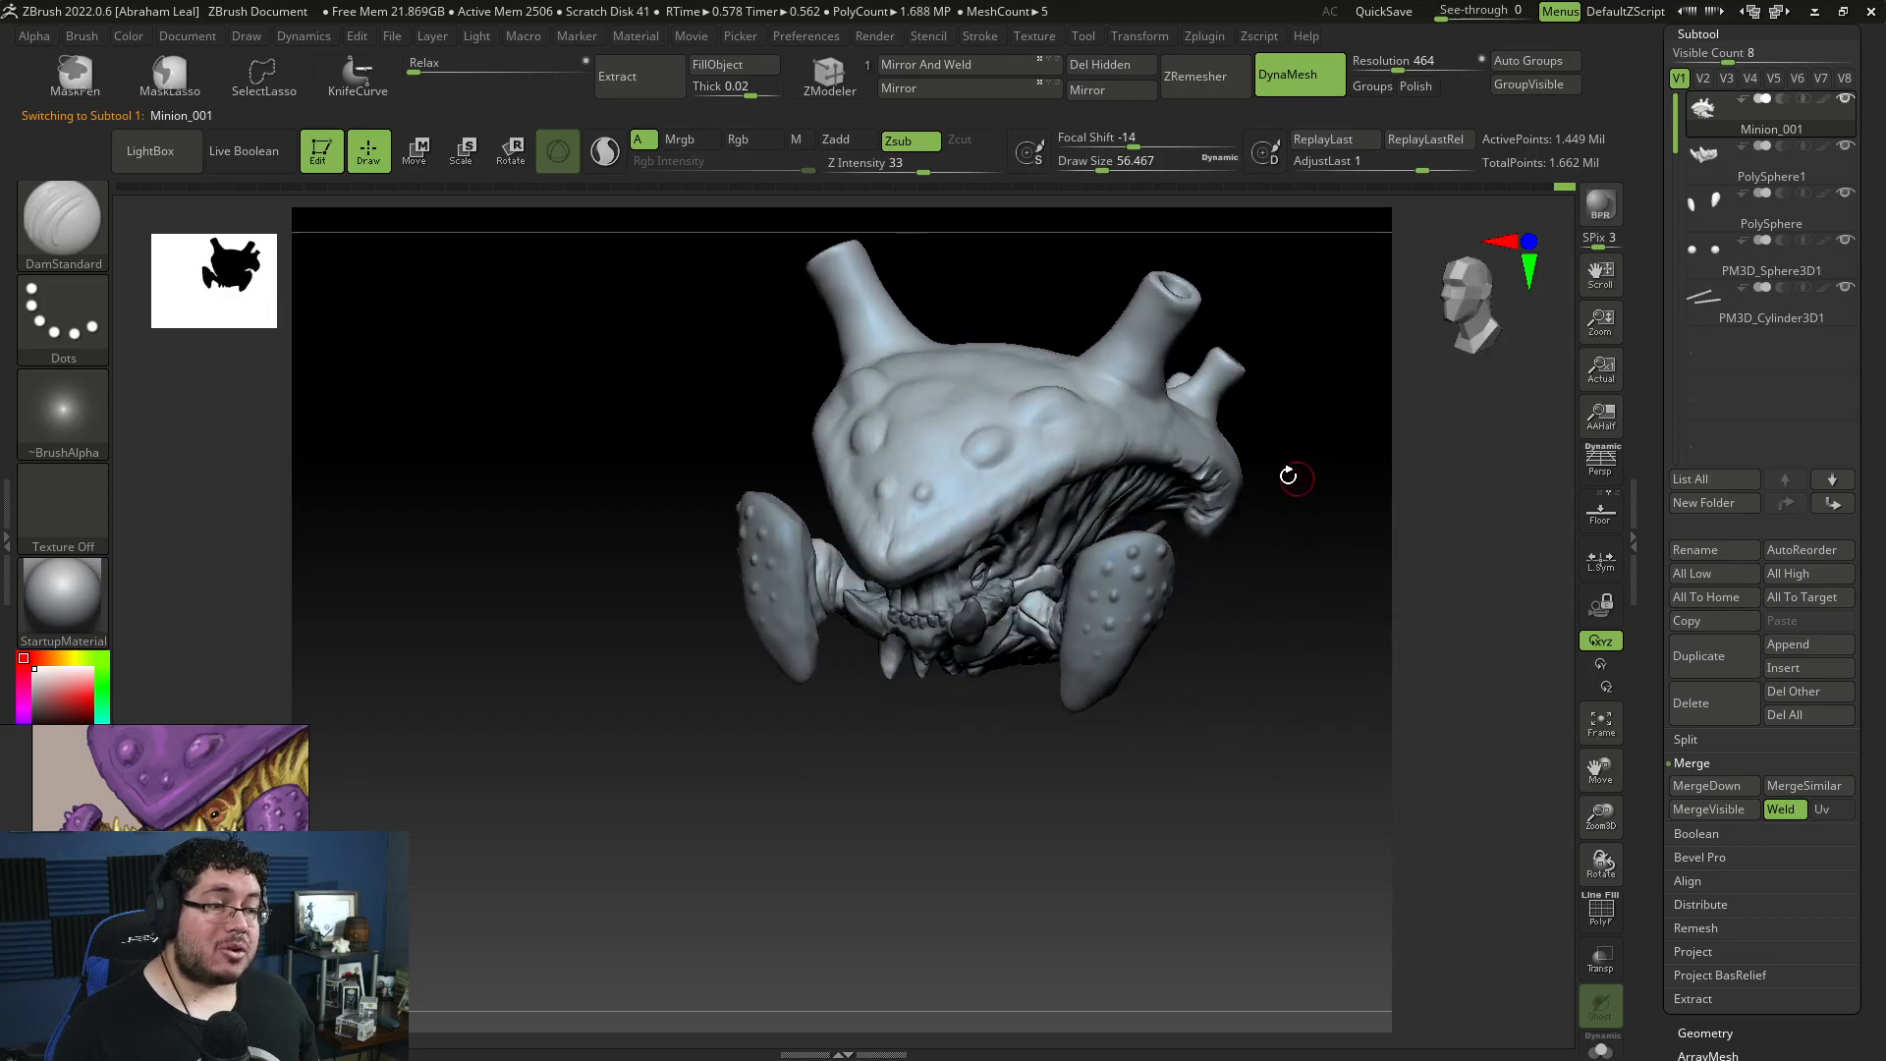